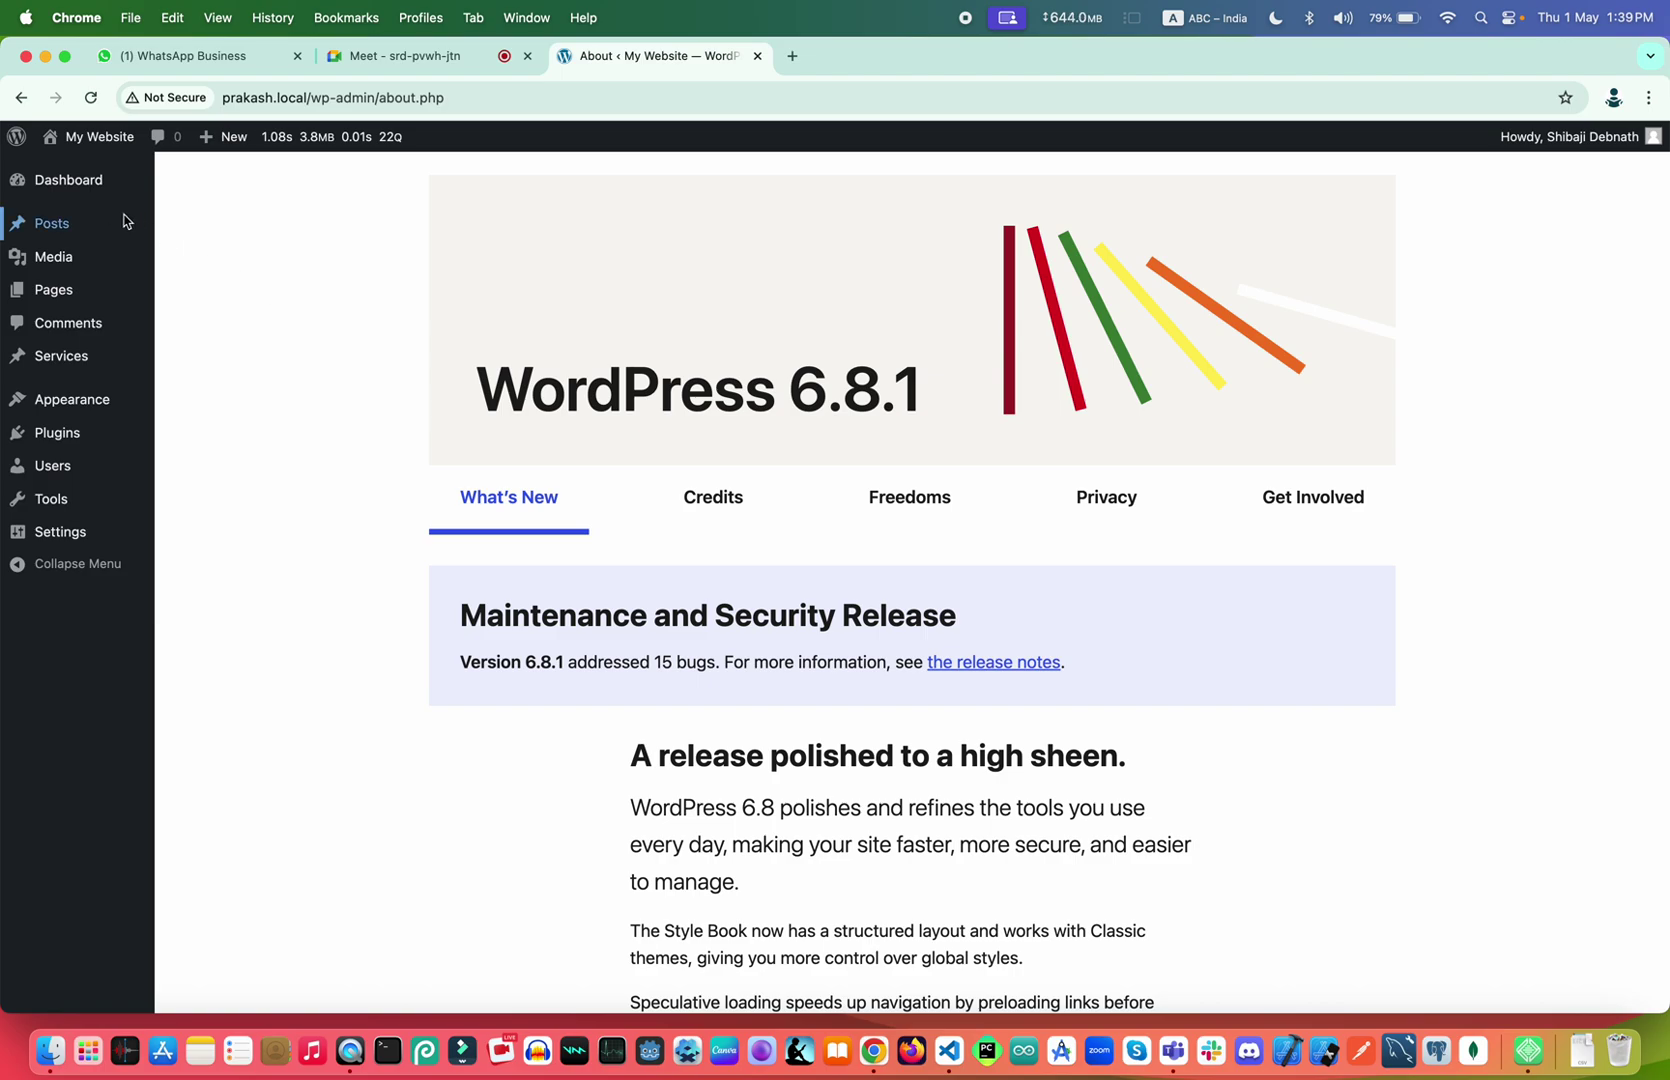
View the WordPress updates page, and return to the dashboard home page
{"action": "mouse_move", "coordinate": [75, 190]}
{"action": "left_click", "coordinate": [197, 211]}
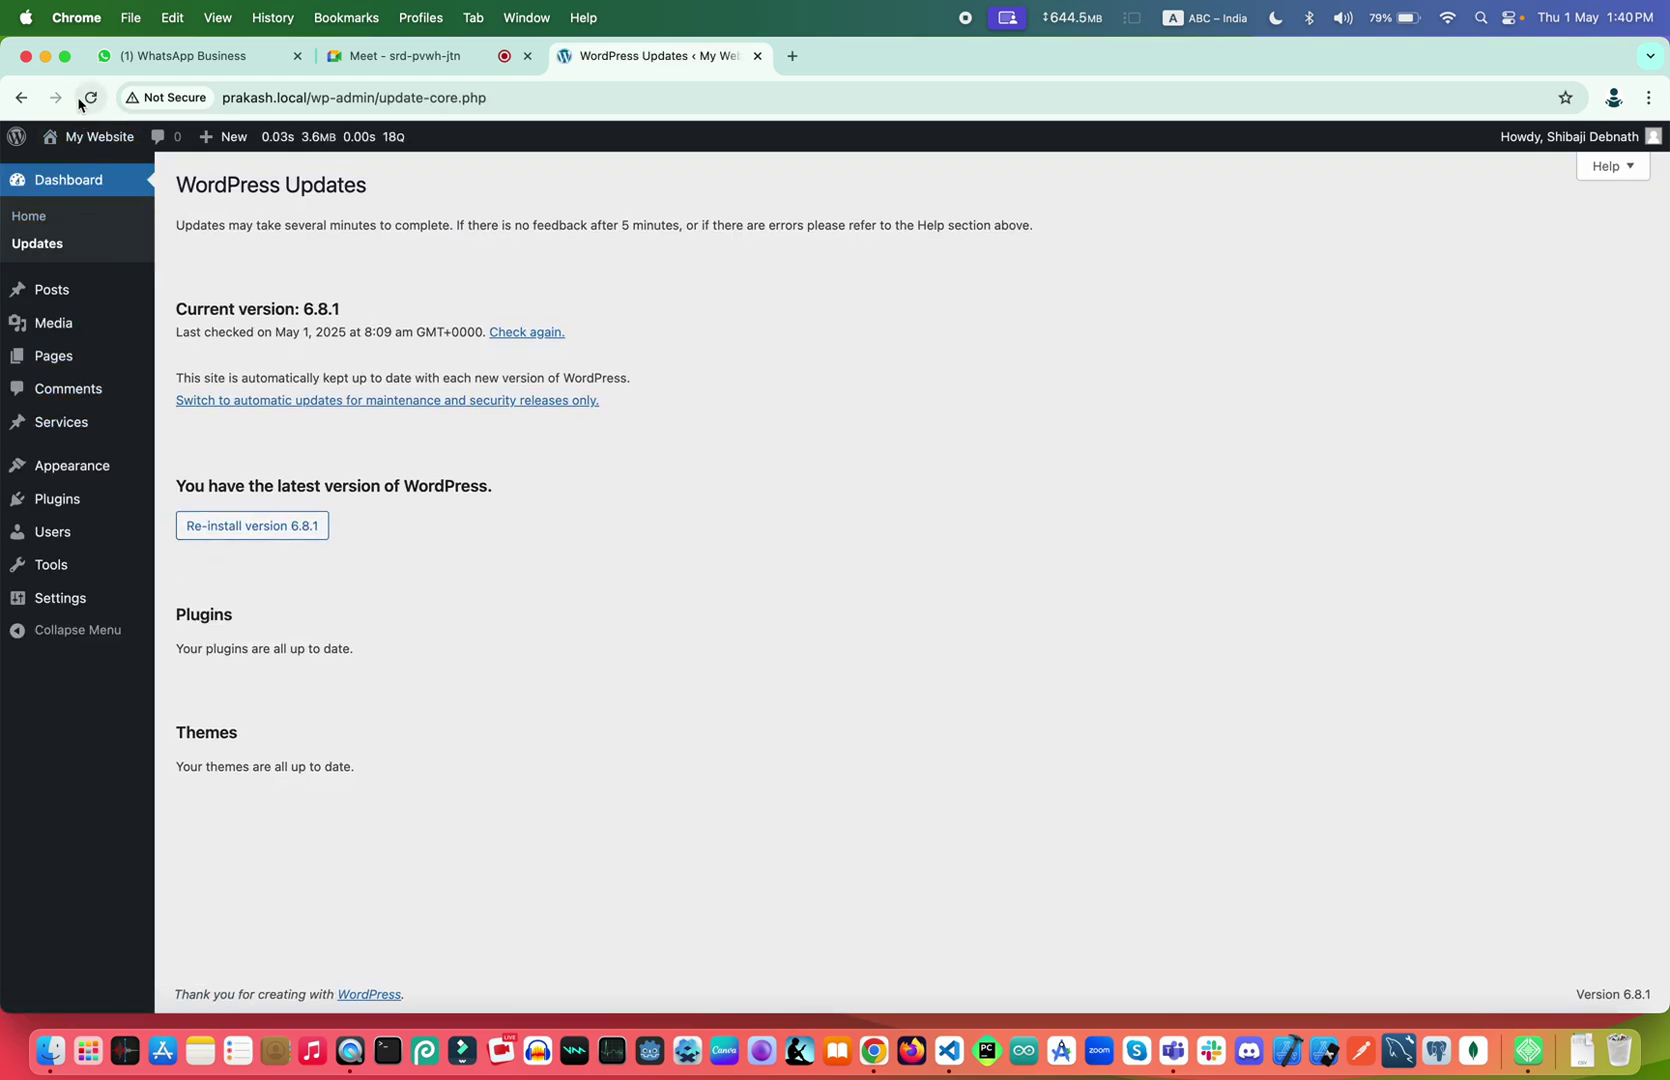
{"action": "left_click", "coordinate": [40, 218]}
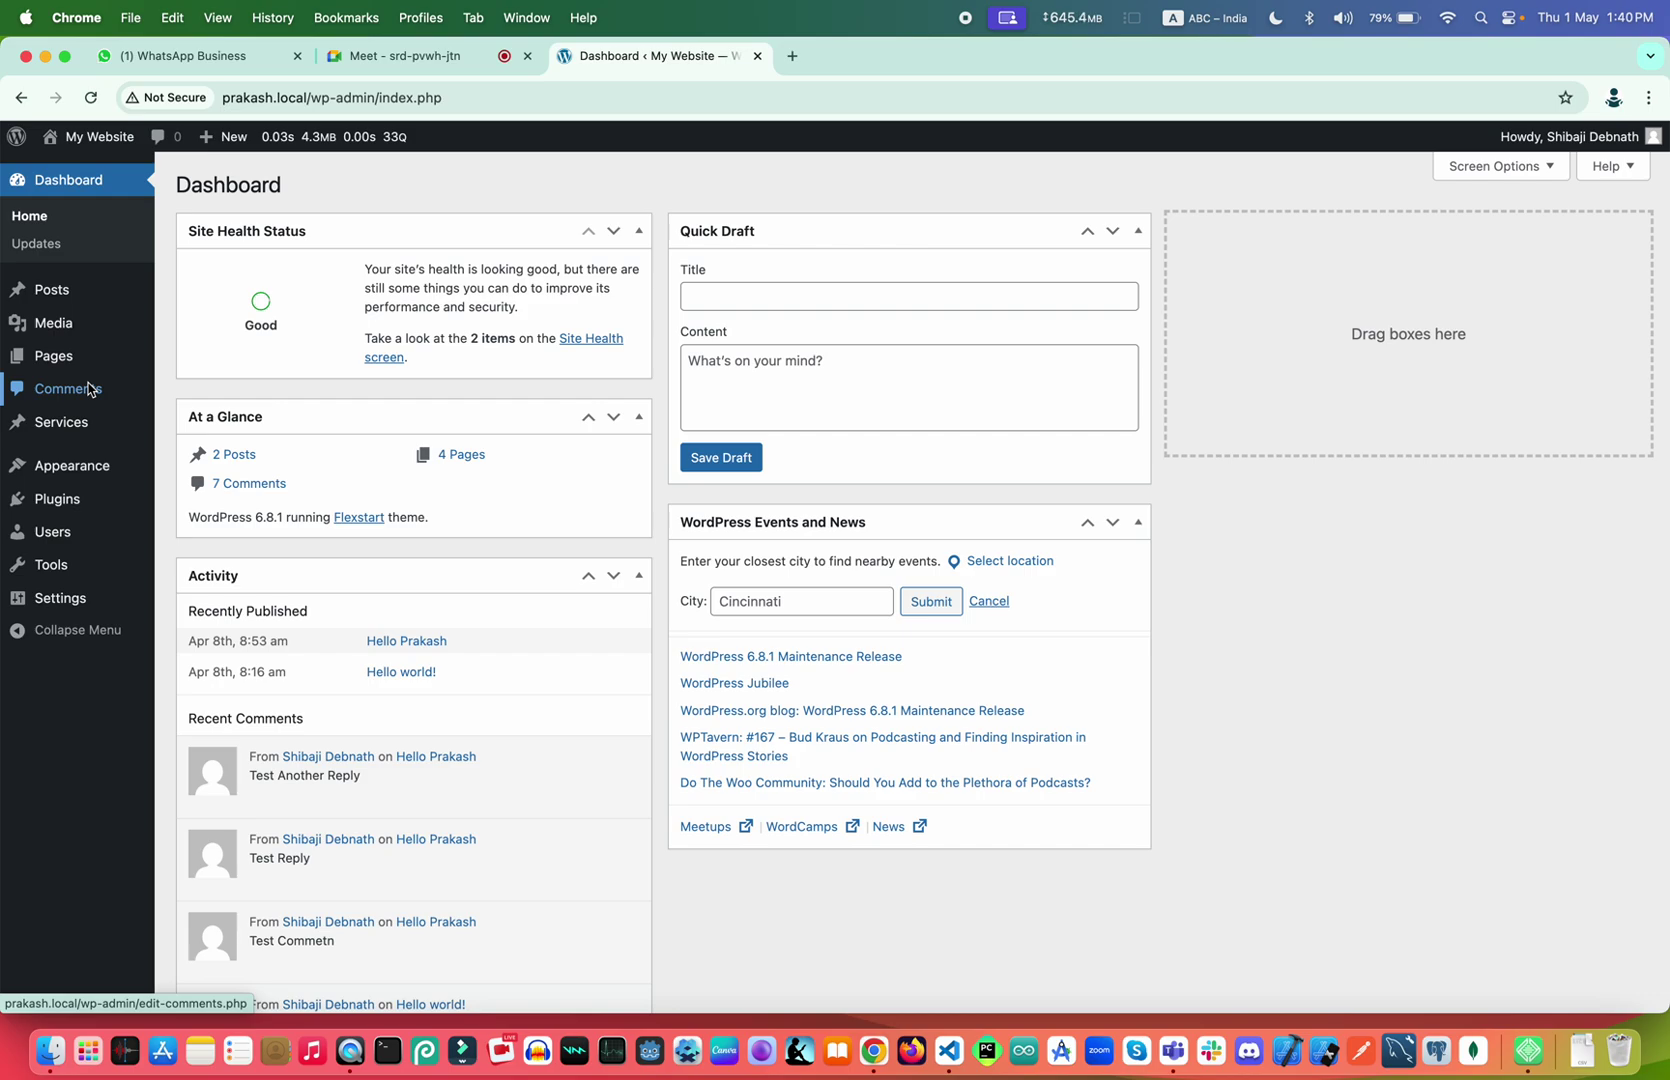
{"action": "mouse_move", "coordinate": [73, 468]}
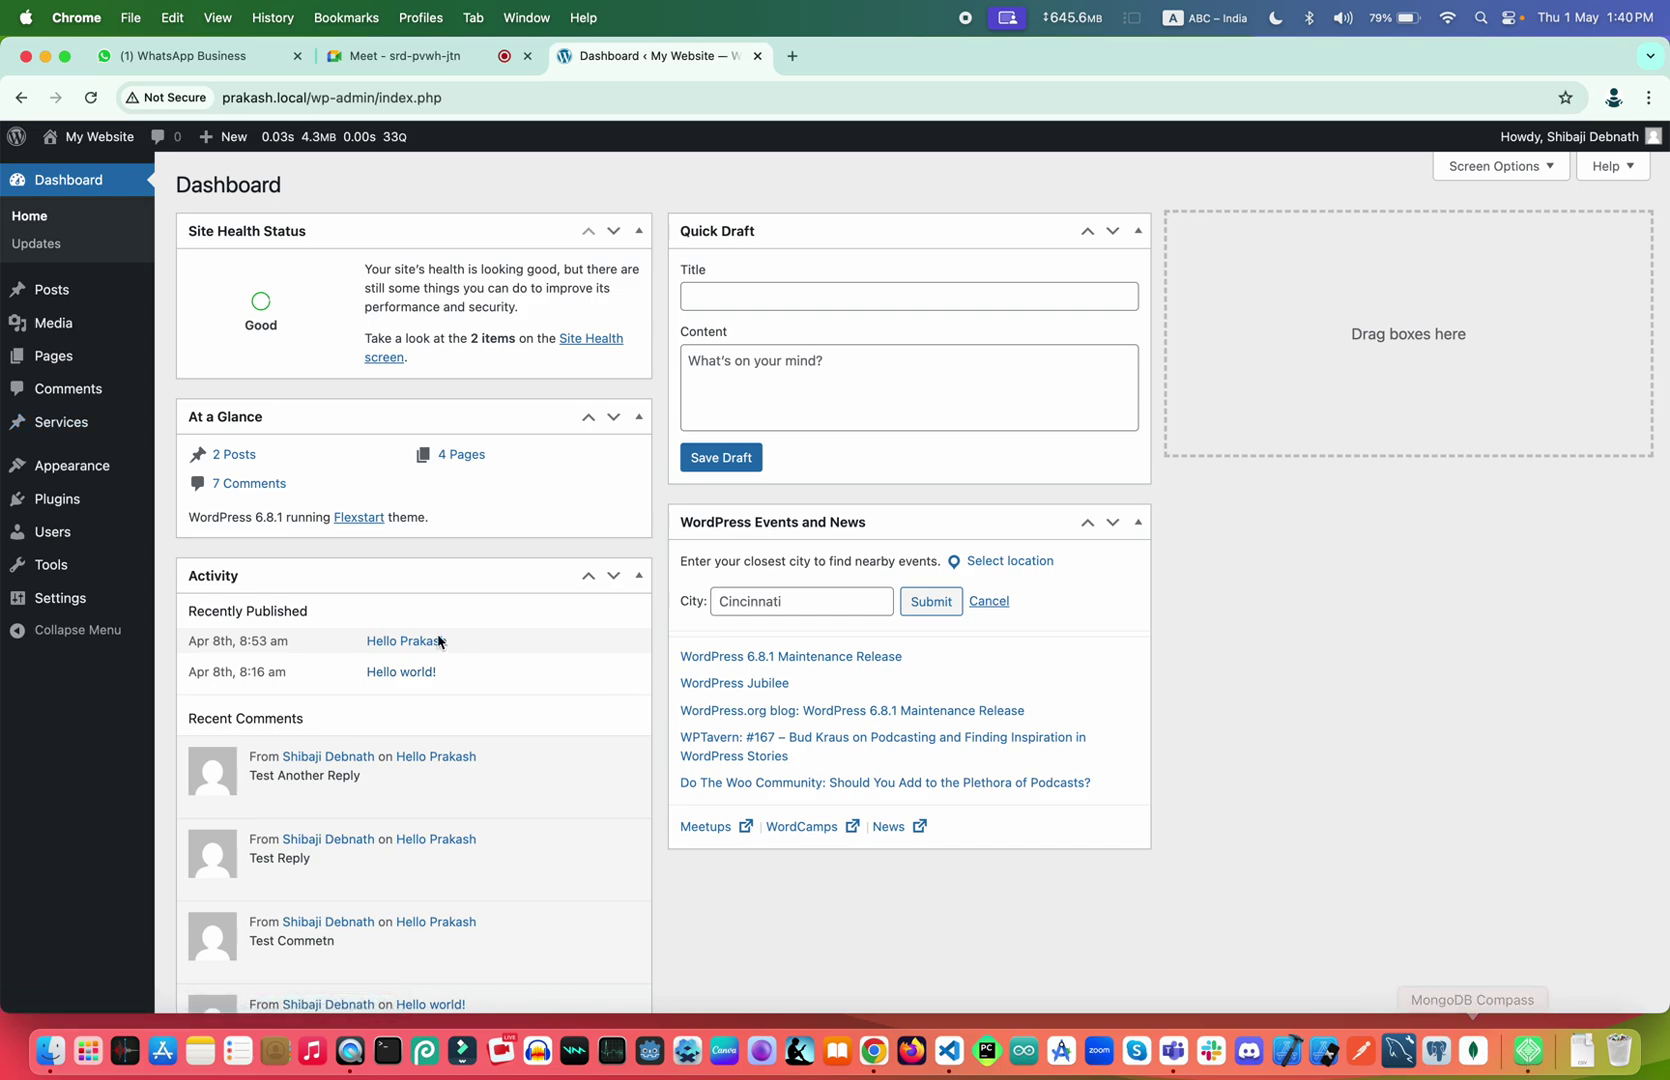
{"action": "mouse_move", "coordinate": [51, 437]}
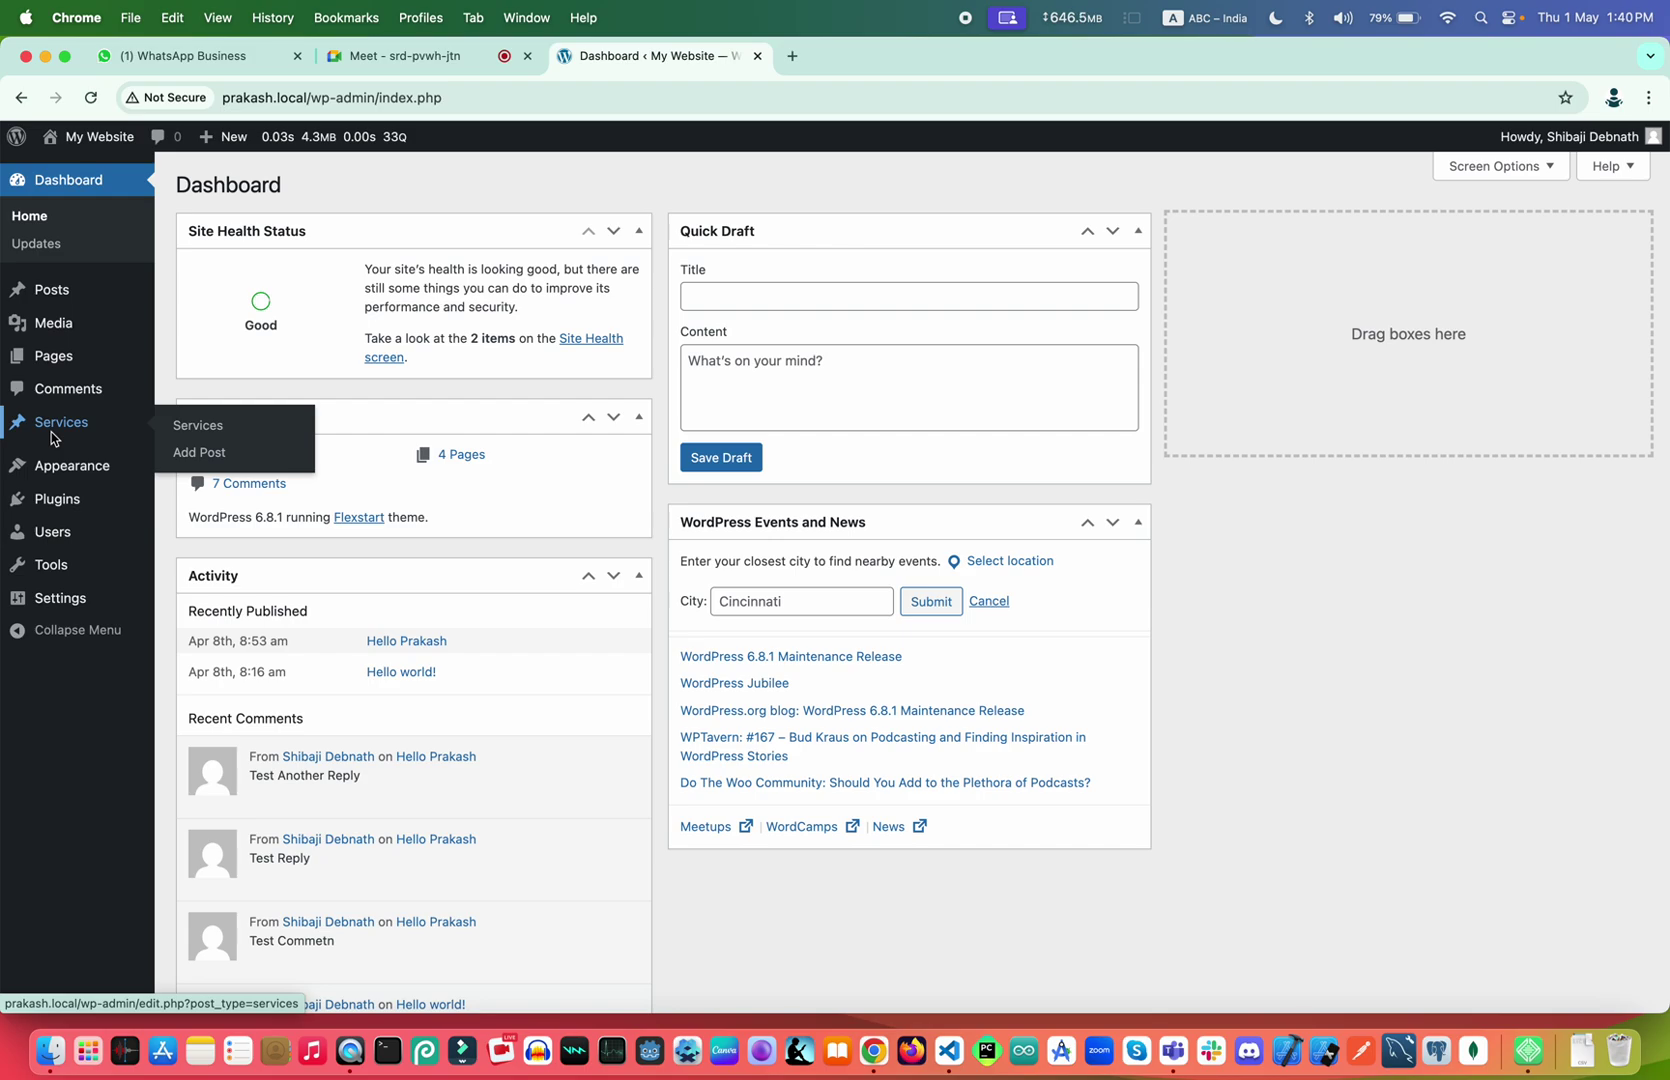
Open the WordPress Theme Handbook in a new browser tab
{"action": "left_click", "coordinate": [795, 55]}
{"action": "left_click", "coordinate": [772, 108]}
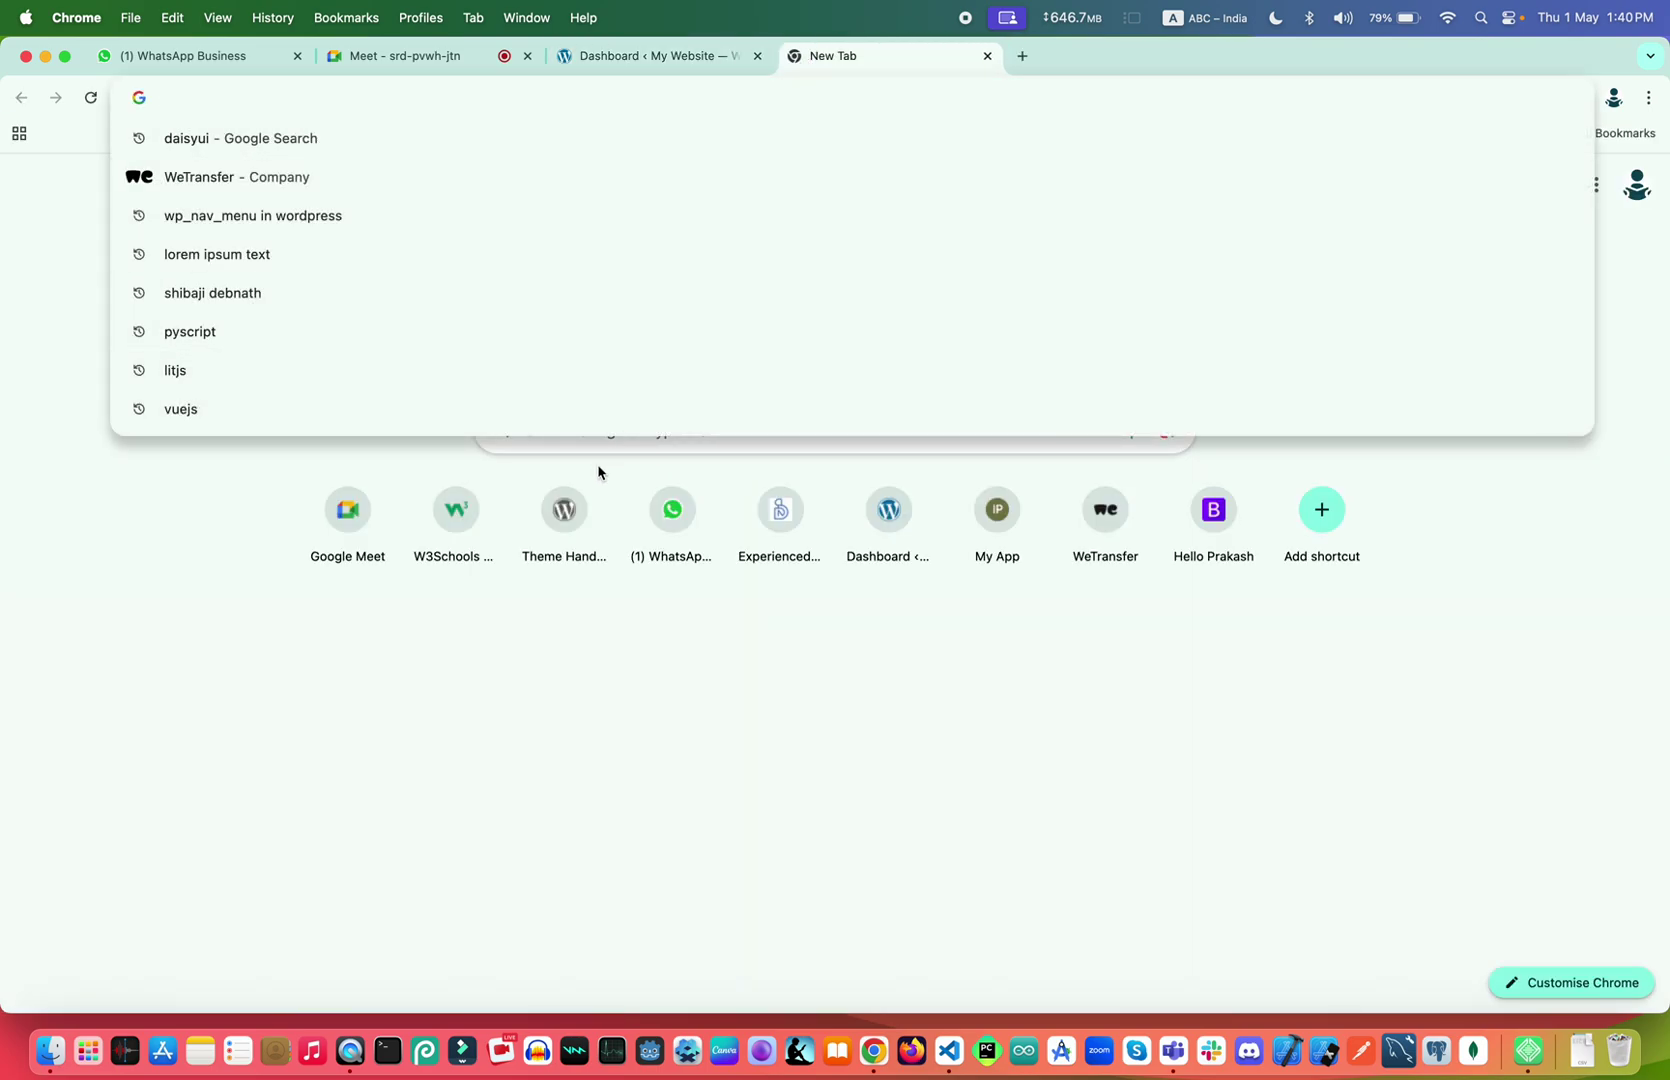
{"action": "left_click", "coordinate": [566, 515]}
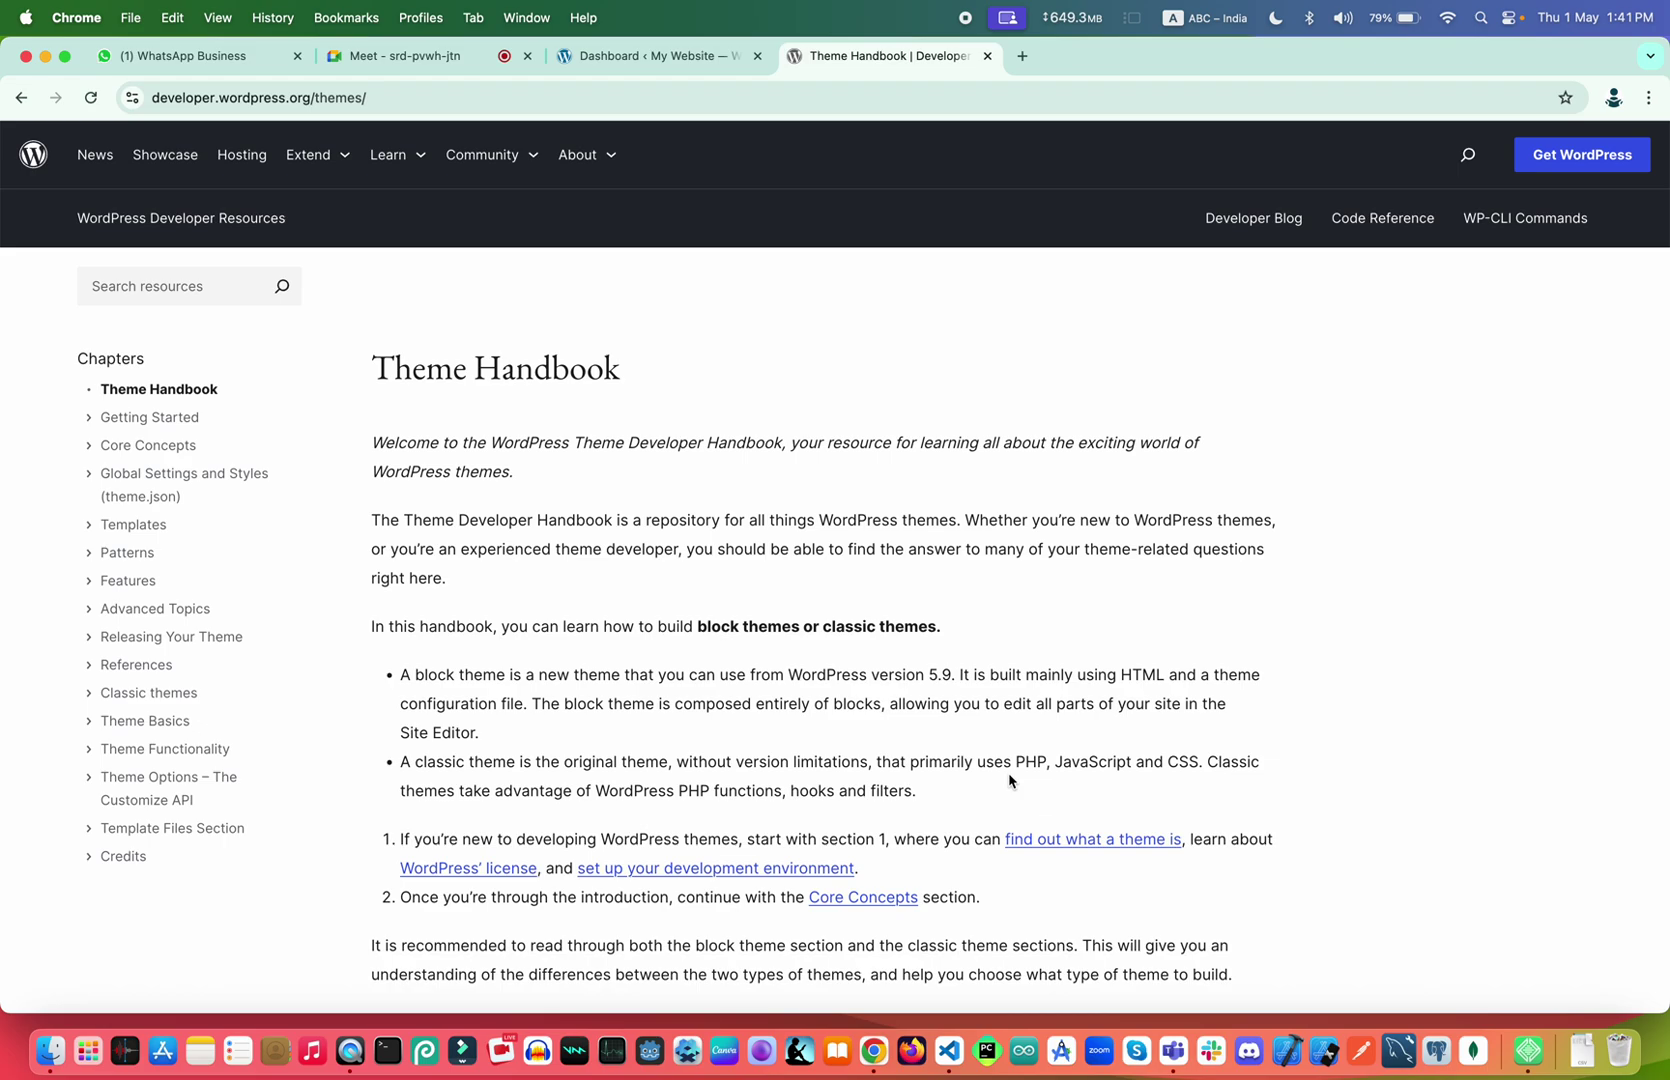
Switch to the Local app, open the running site's code in VS Code, and make the editor full screen
{"action": "left_click", "coordinate": [949, 1052]}
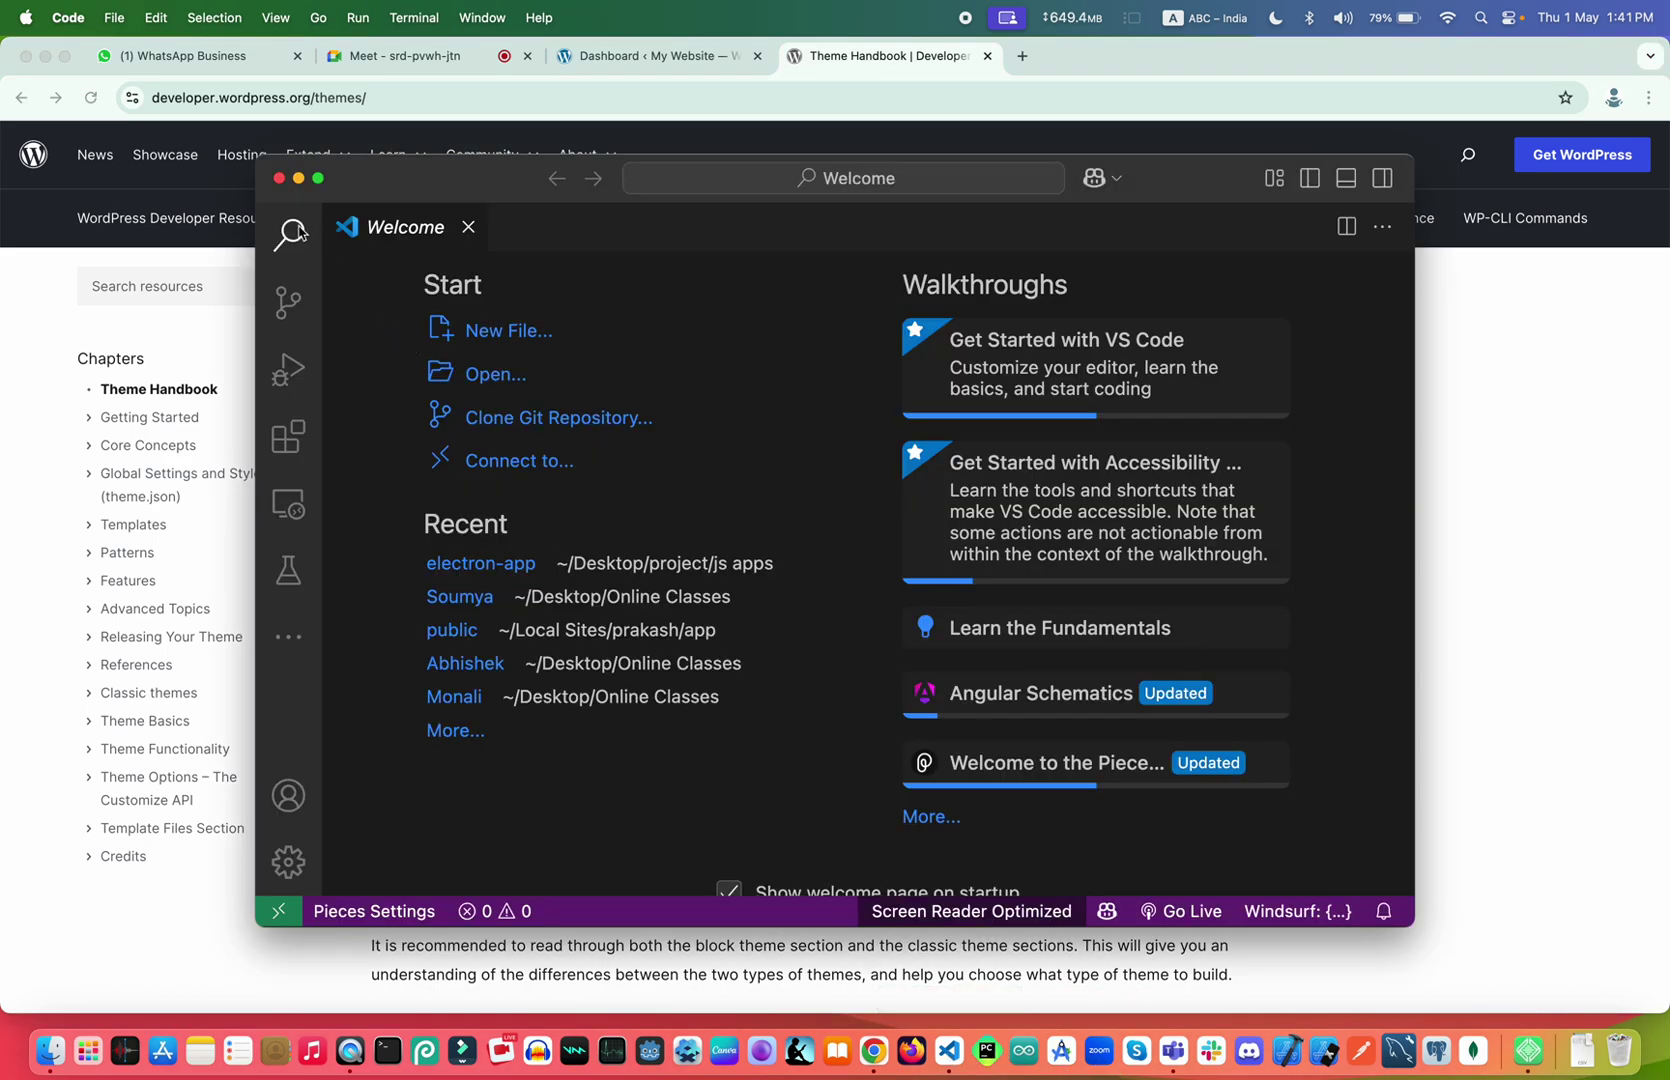
{"action": "left_click", "coordinate": [279, 178]}
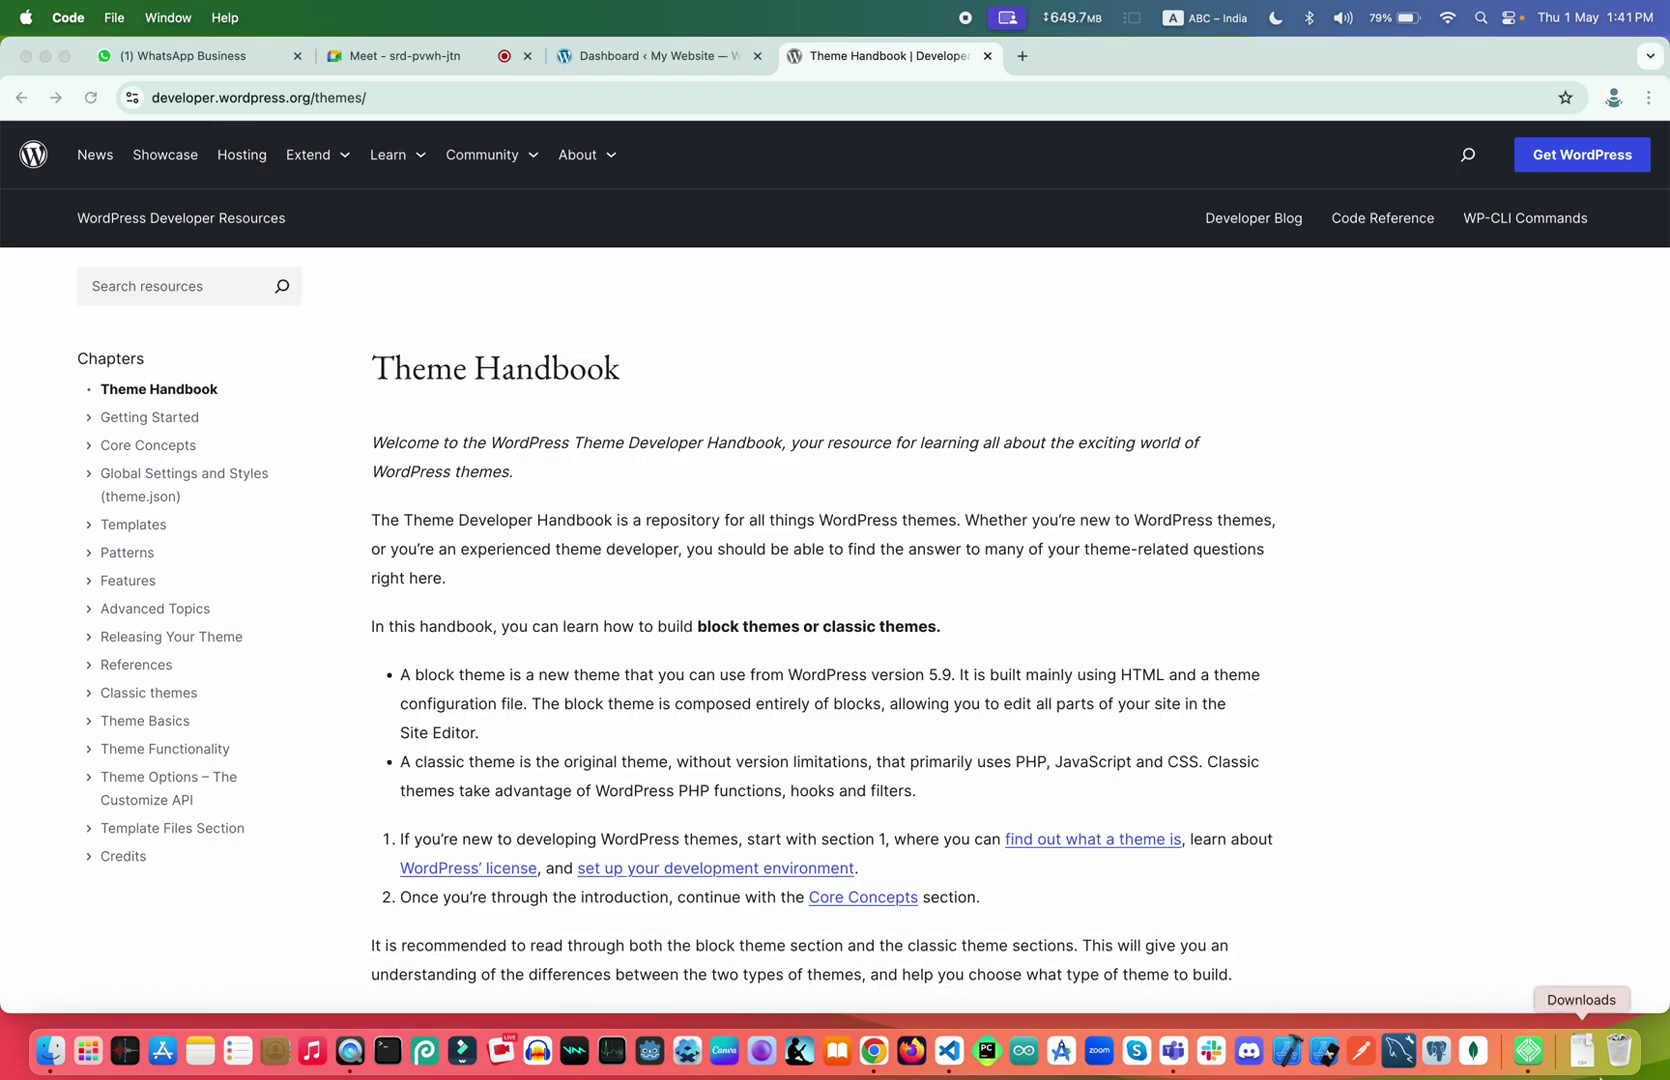
{"action": "left_click", "coordinate": [1528, 1050]}
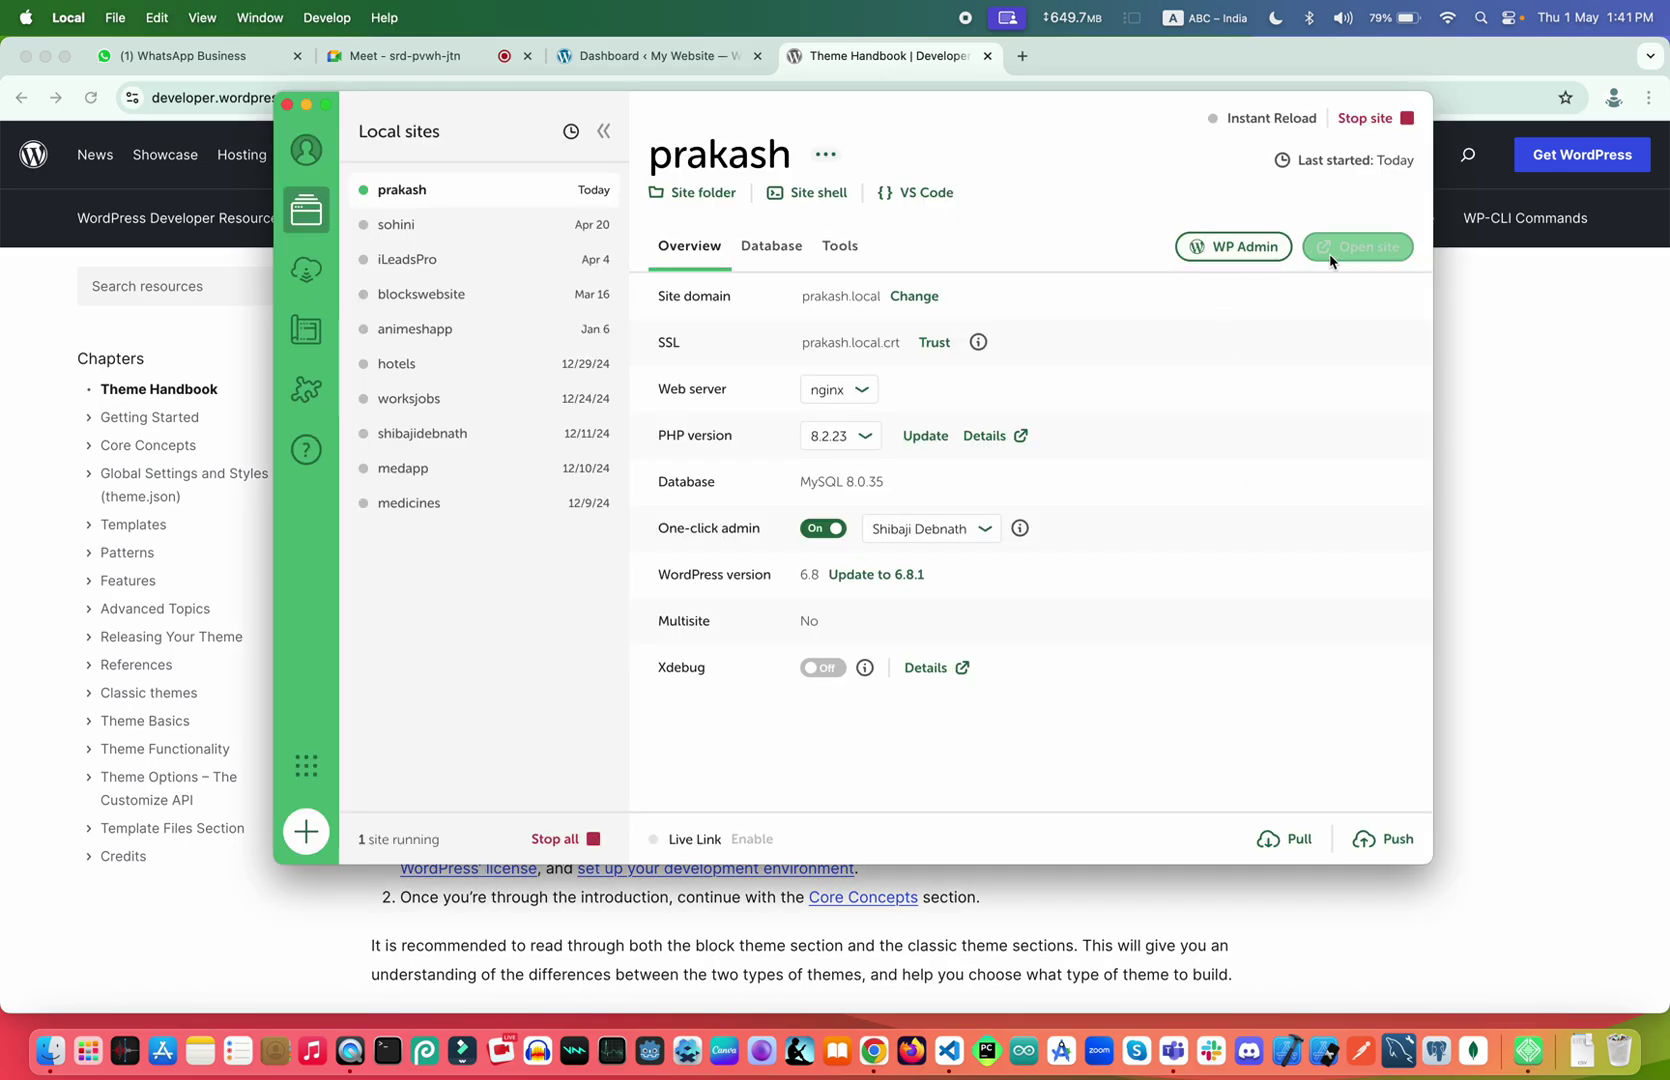
{"action": "left_click", "coordinate": [915, 195]}
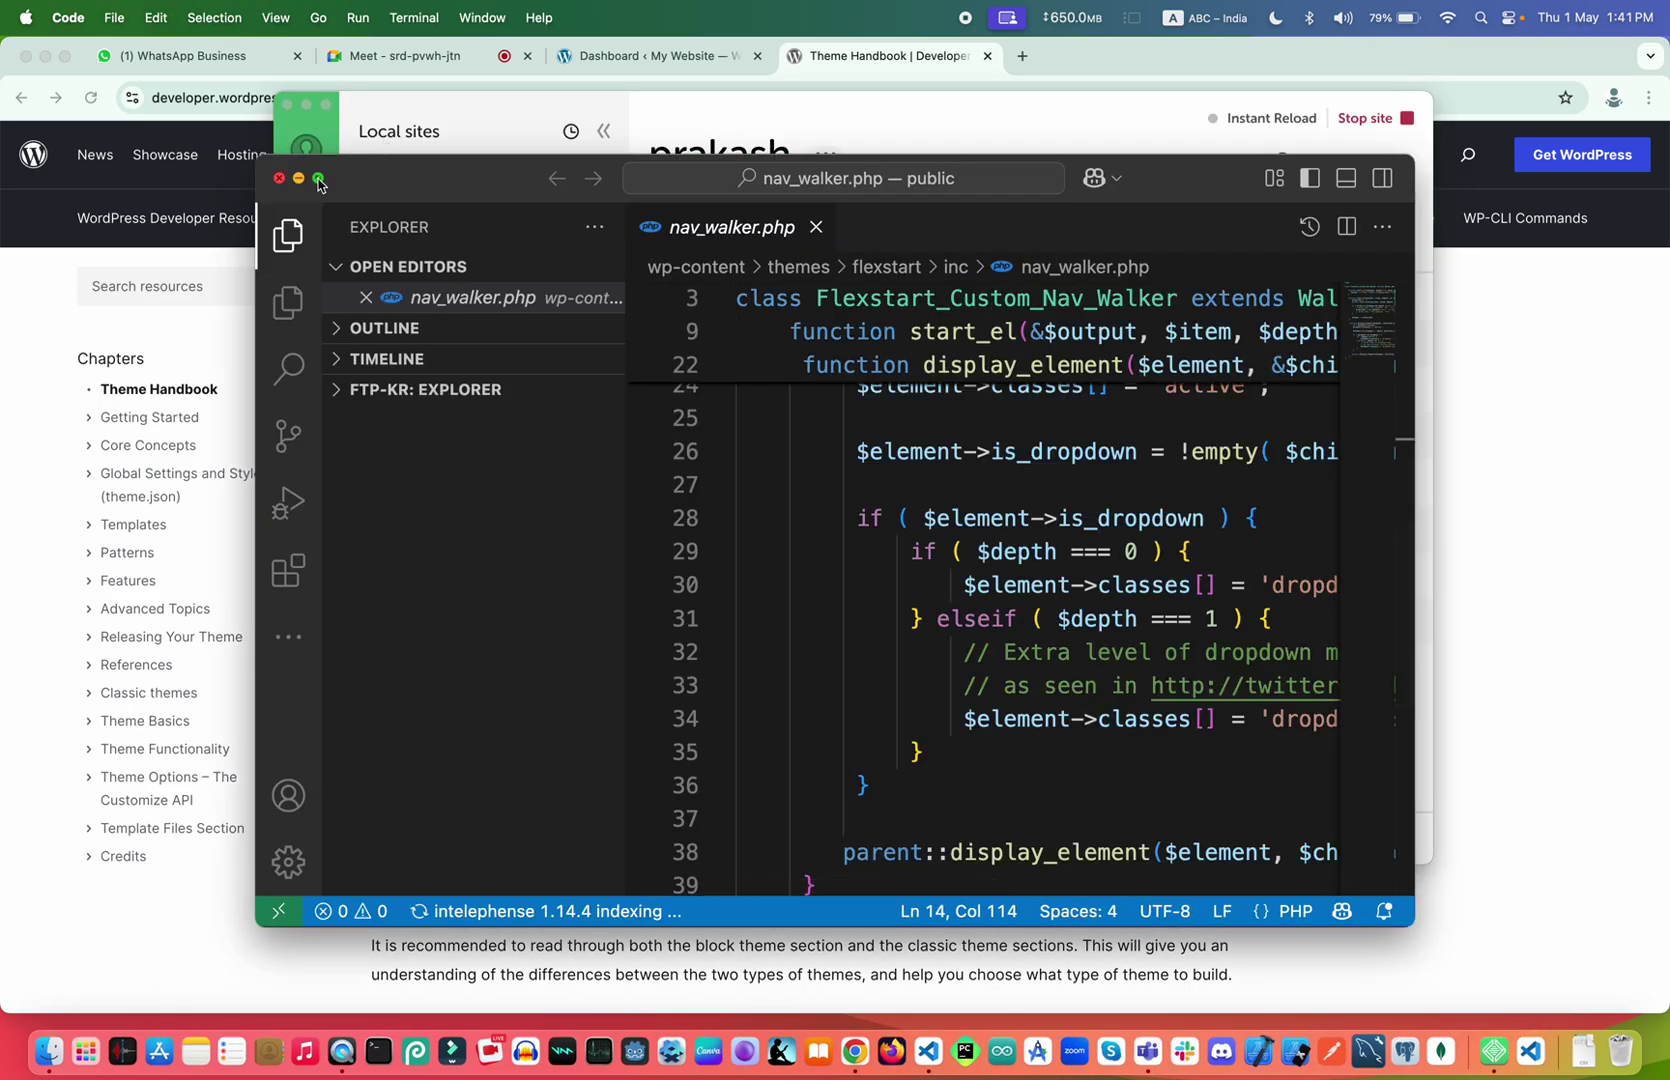
{"action": "left_click", "coordinate": [319, 179]}
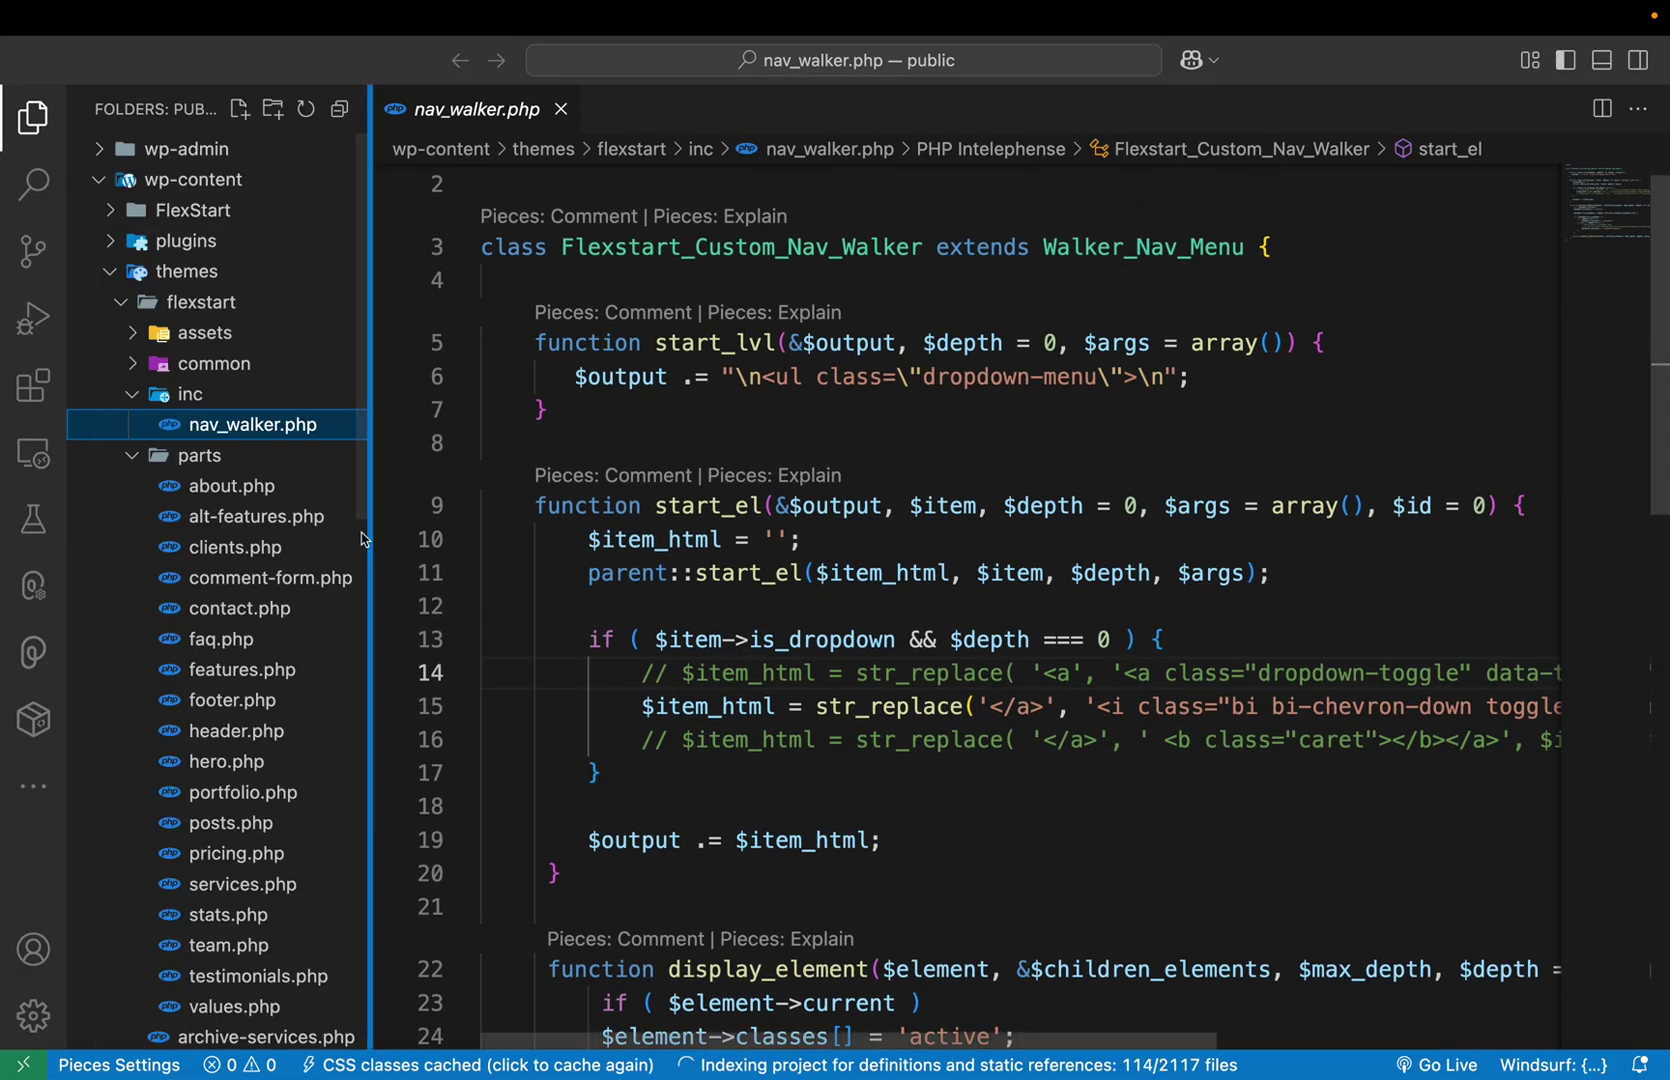
Collapse the flexstart theme's parts folder and open its functions.php at the wp_enqueue_script call
{"action": "left_click", "coordinate": [142, 459]}
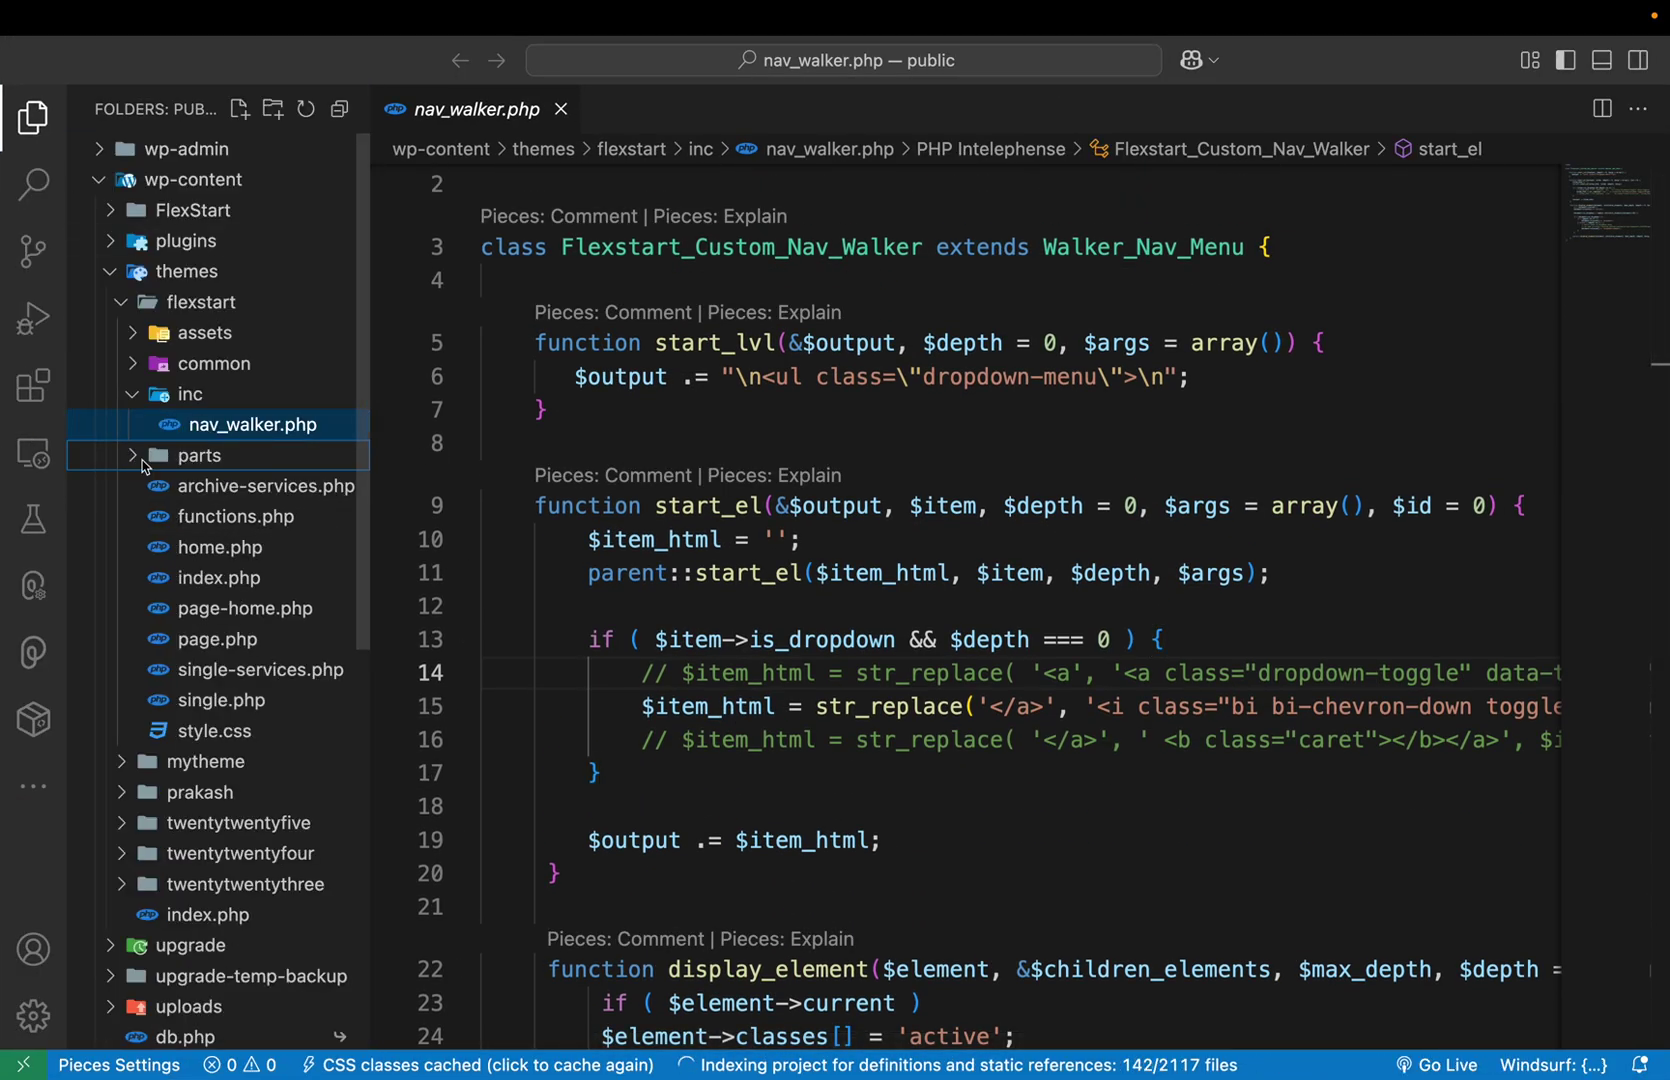
{"action": "left_click", "coordinate": [240, 518]}
{"action": "scroll", "coordinate": [823, 543], "scroll_direction": "up", "scroll_amount": 15}
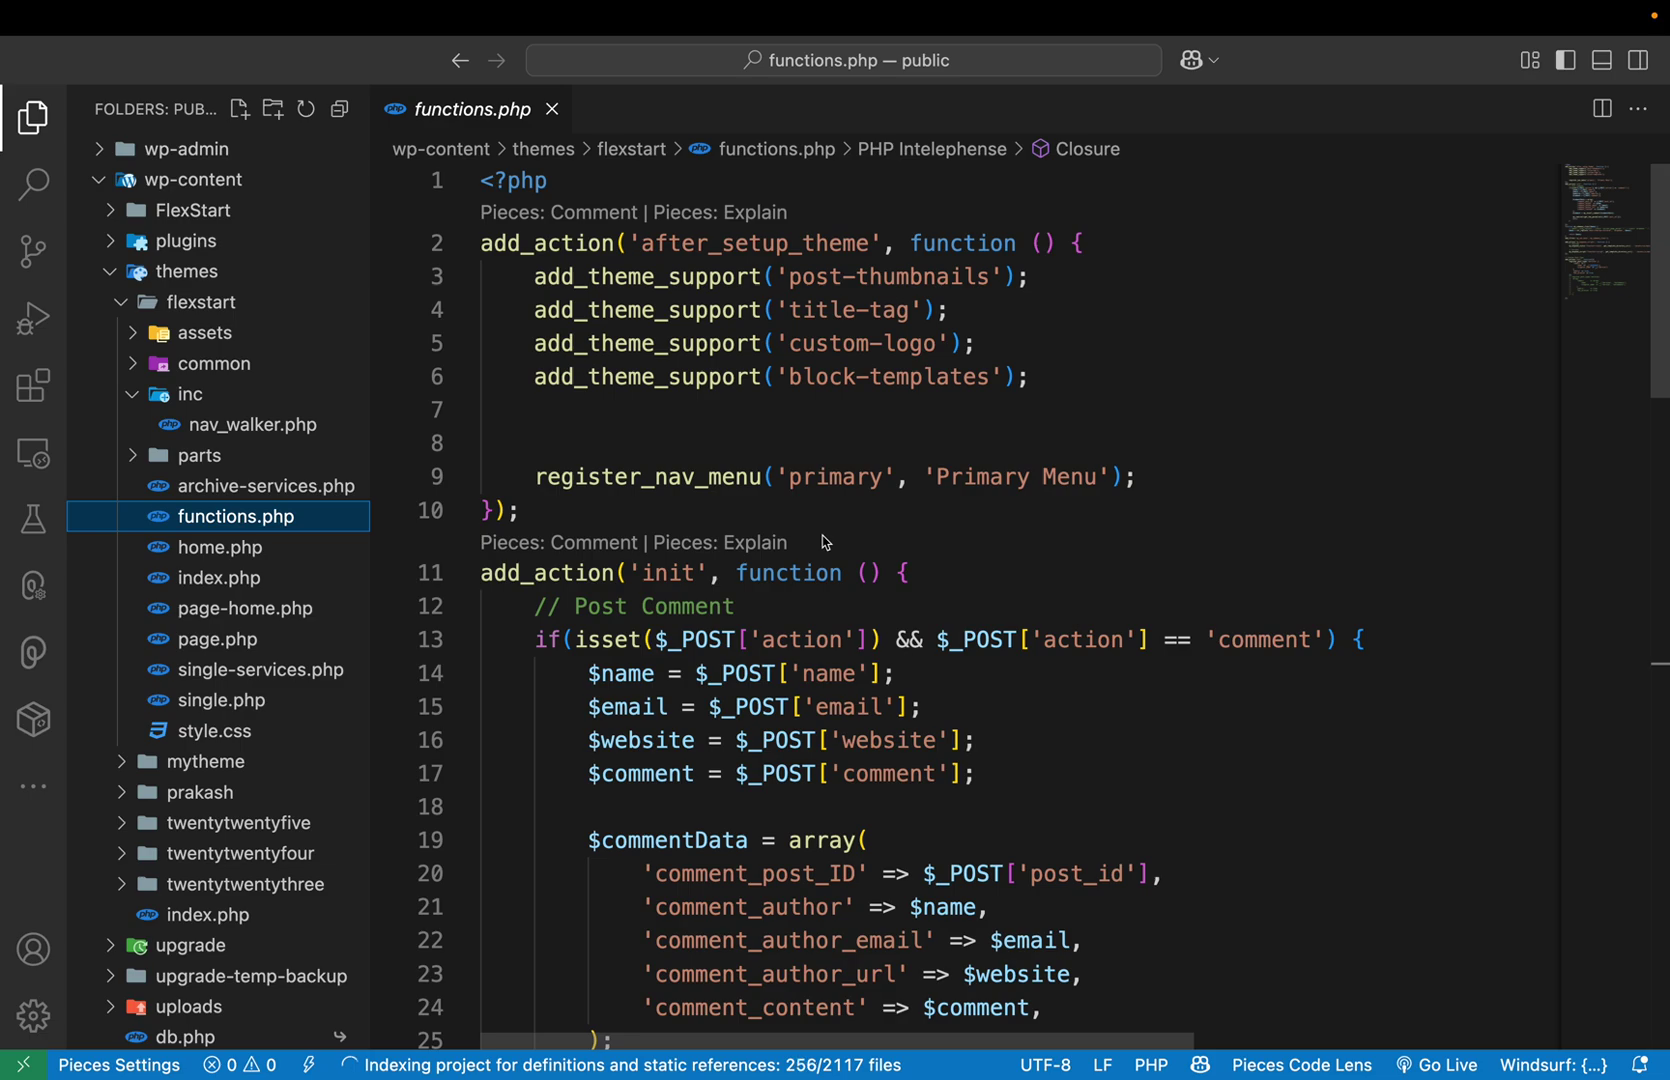
{"action": "scroll", "coordinate": [823, 543], "scroll_direction": "down", "scroll_amount": 5}
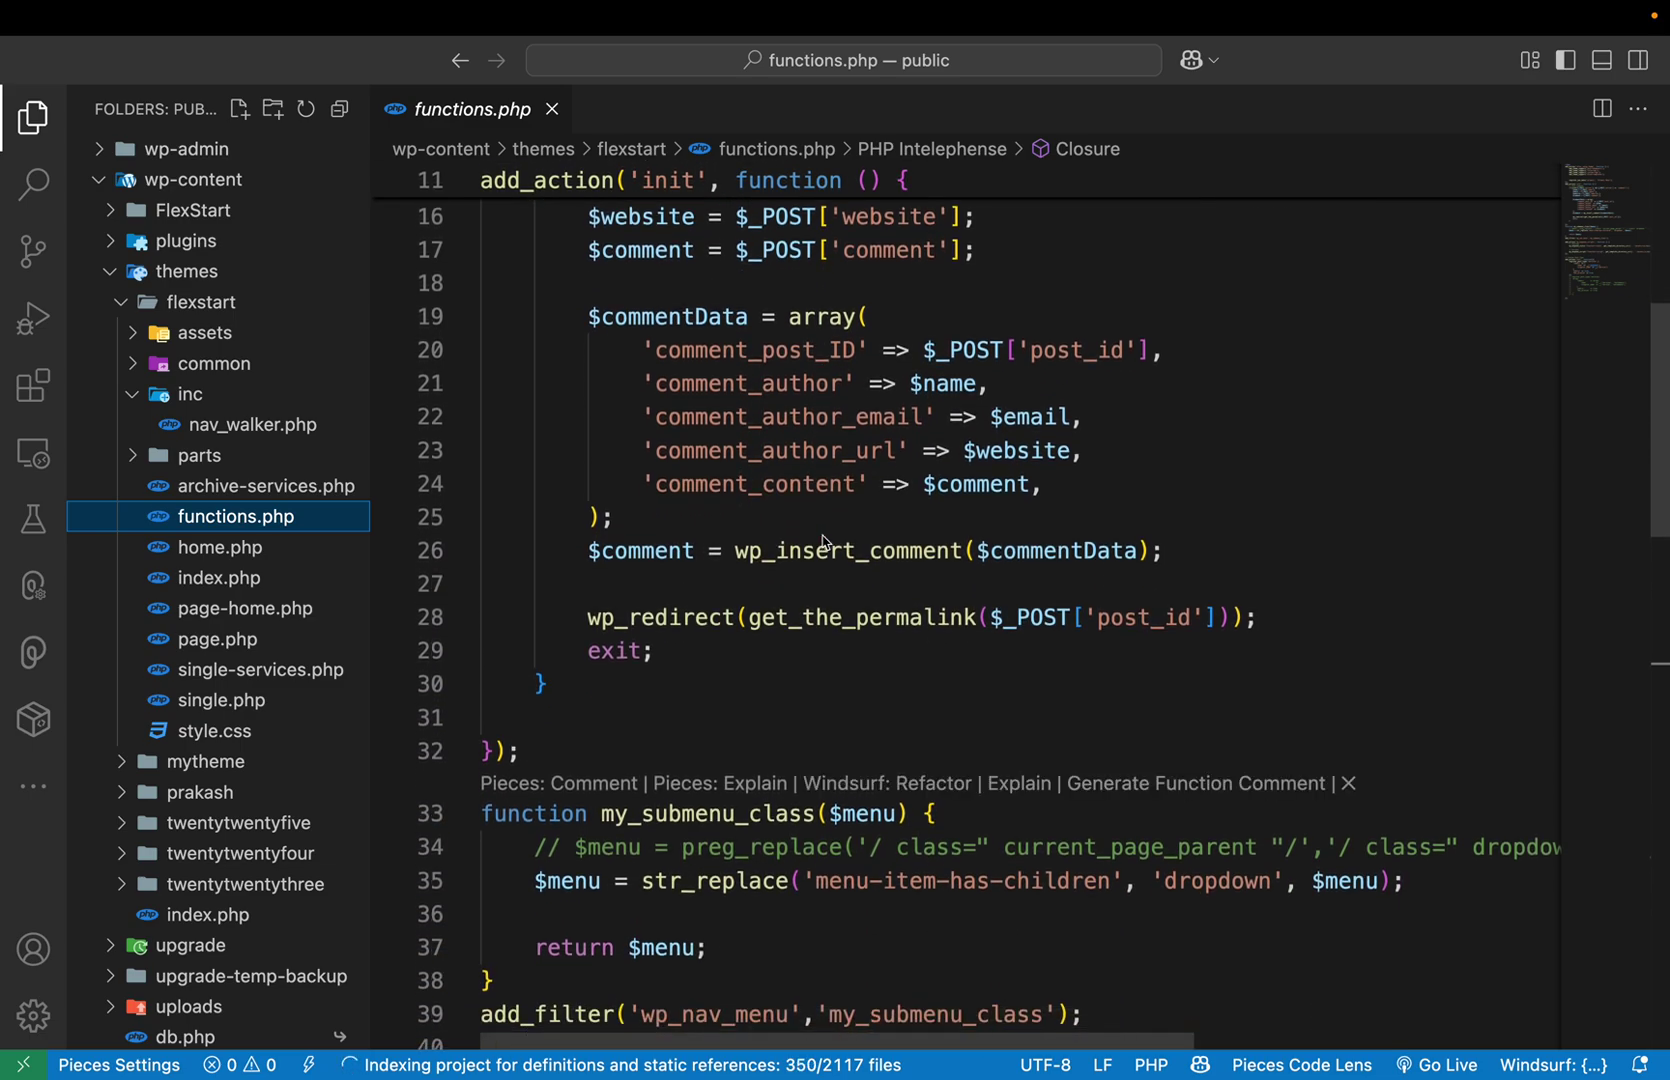
{"action": "scroll", "coordinate": [823, 543], "scroll_direction": "down", "scroll_amount": 4}
{"action": "scroll", "coordinate": [1013, 748], "scroll_direction": "right", "scroll_amount": 4}
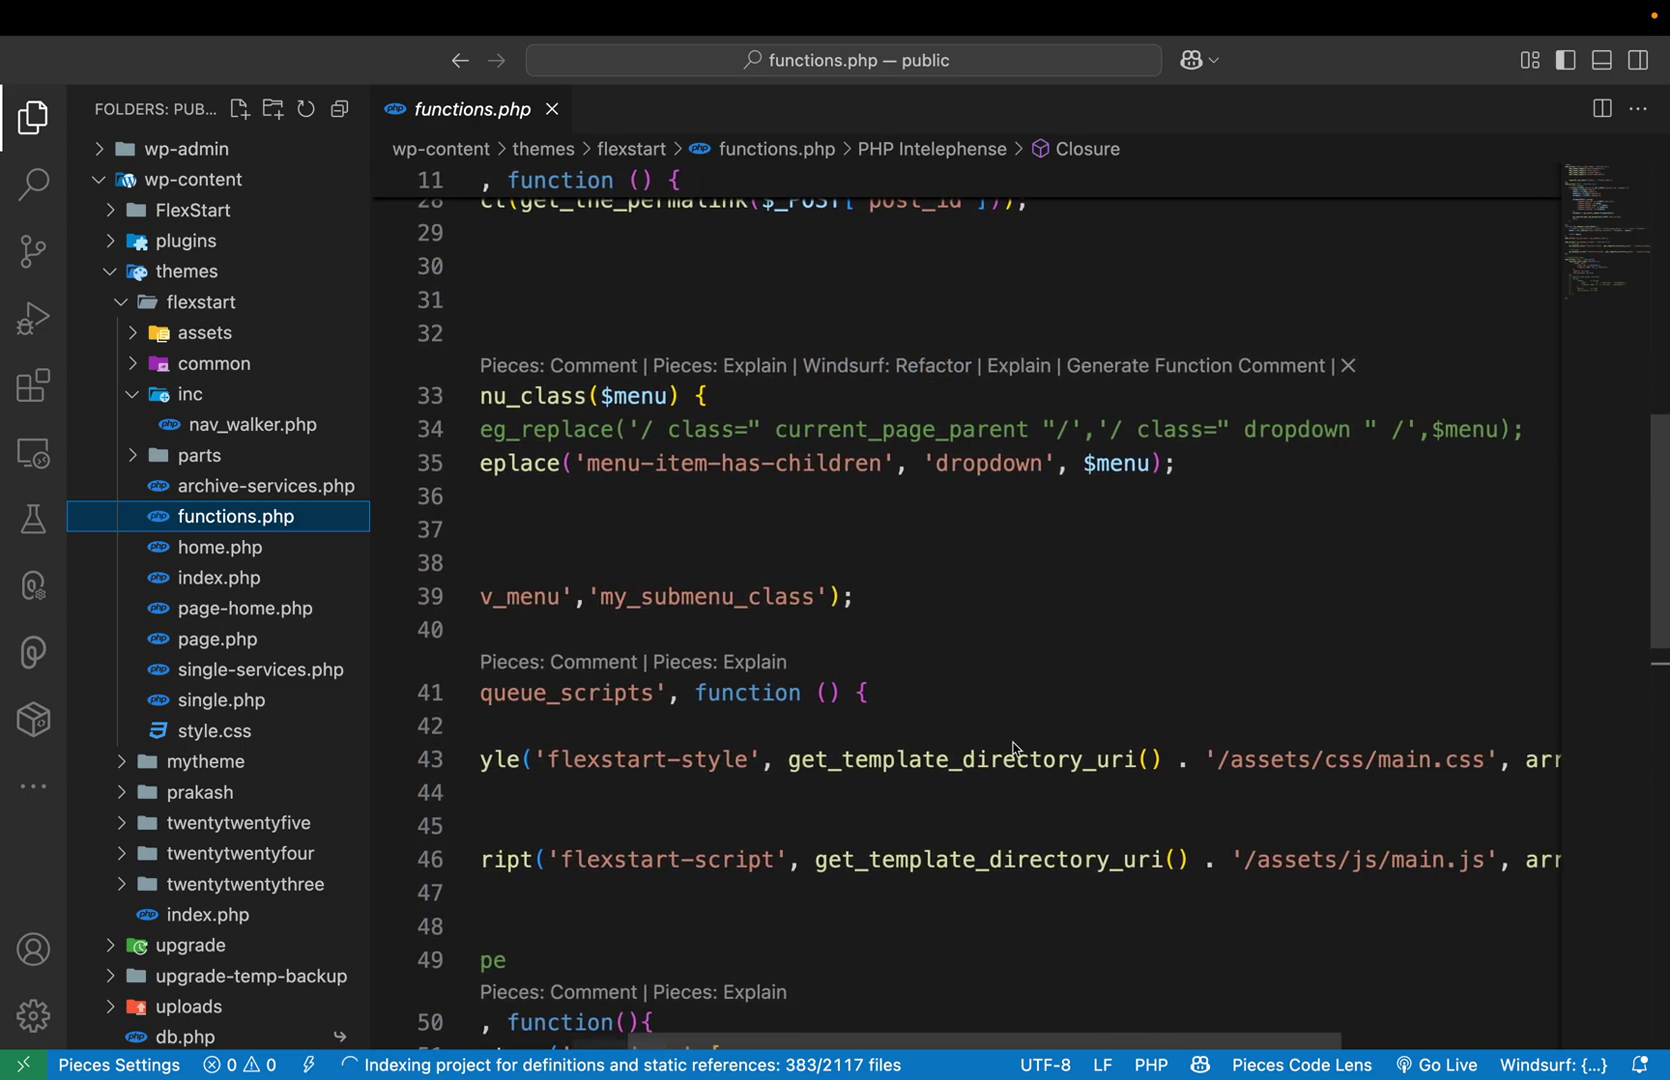
{"action": "scroll", "coordinate": [840, 770], "scroll_direction": "left", "scroll_amount": 3}
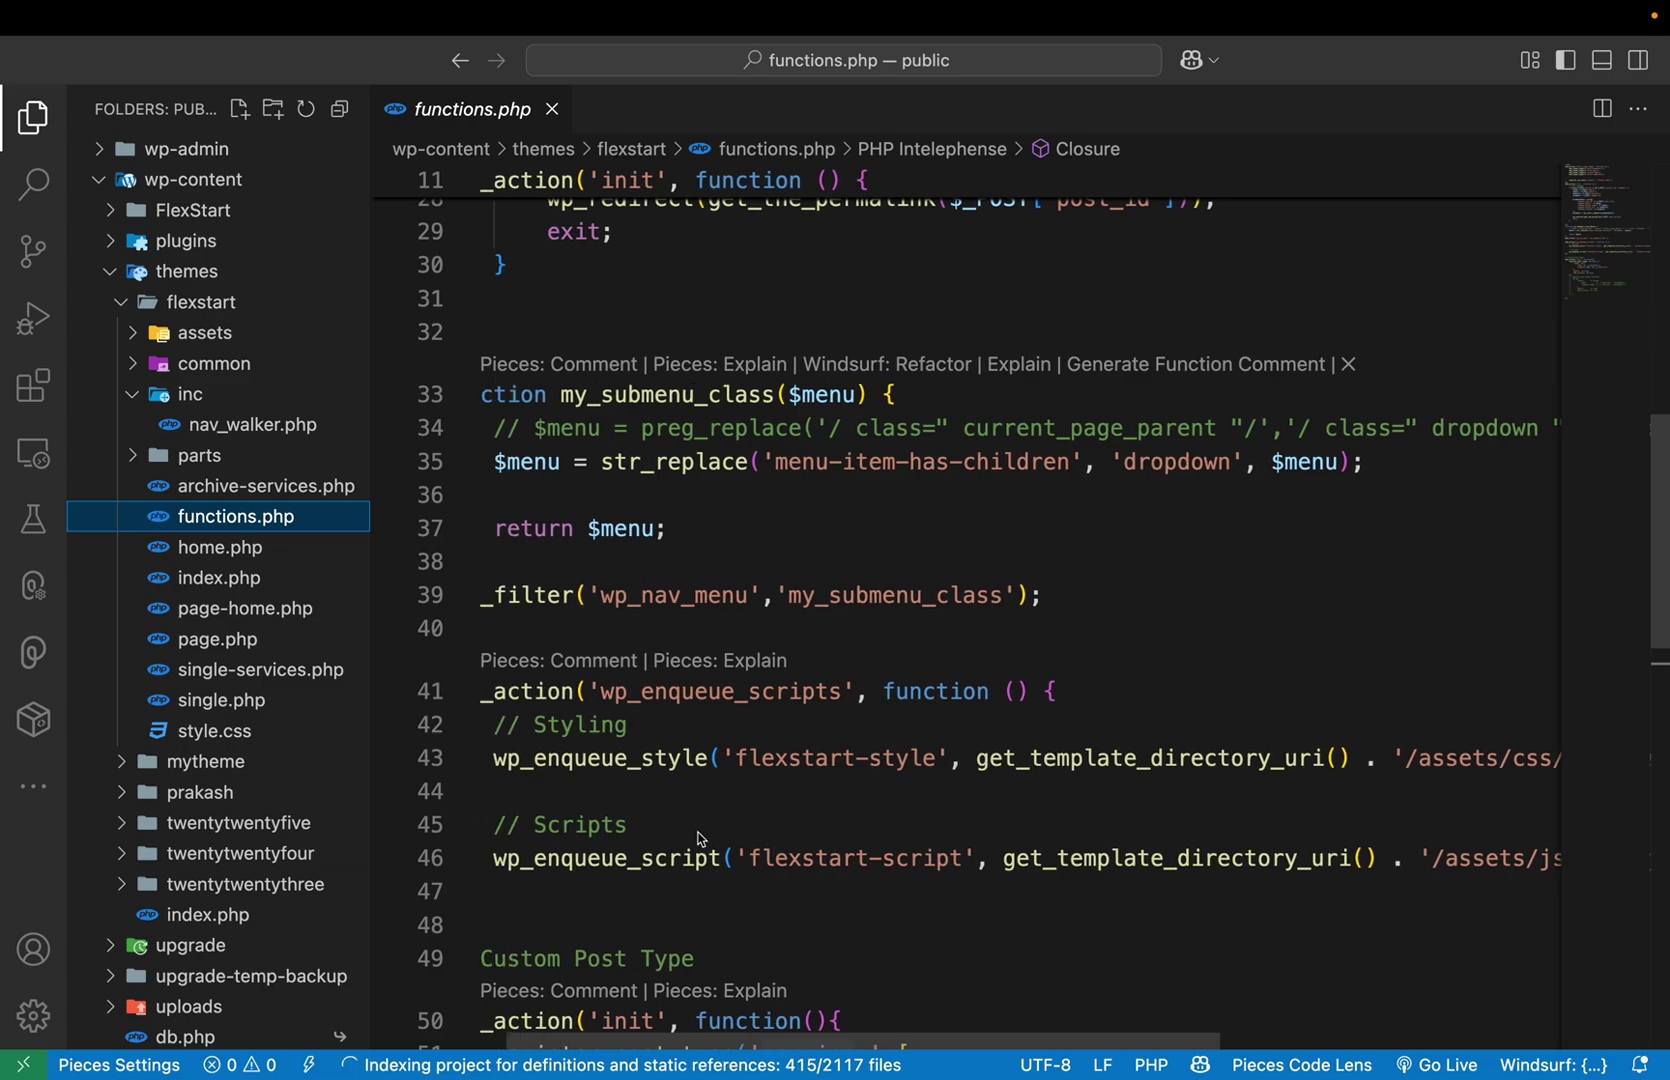
{"action": "scroll", "coordinate": [938, 868], "scroll_direction": "right", "scroll_amount": 8}
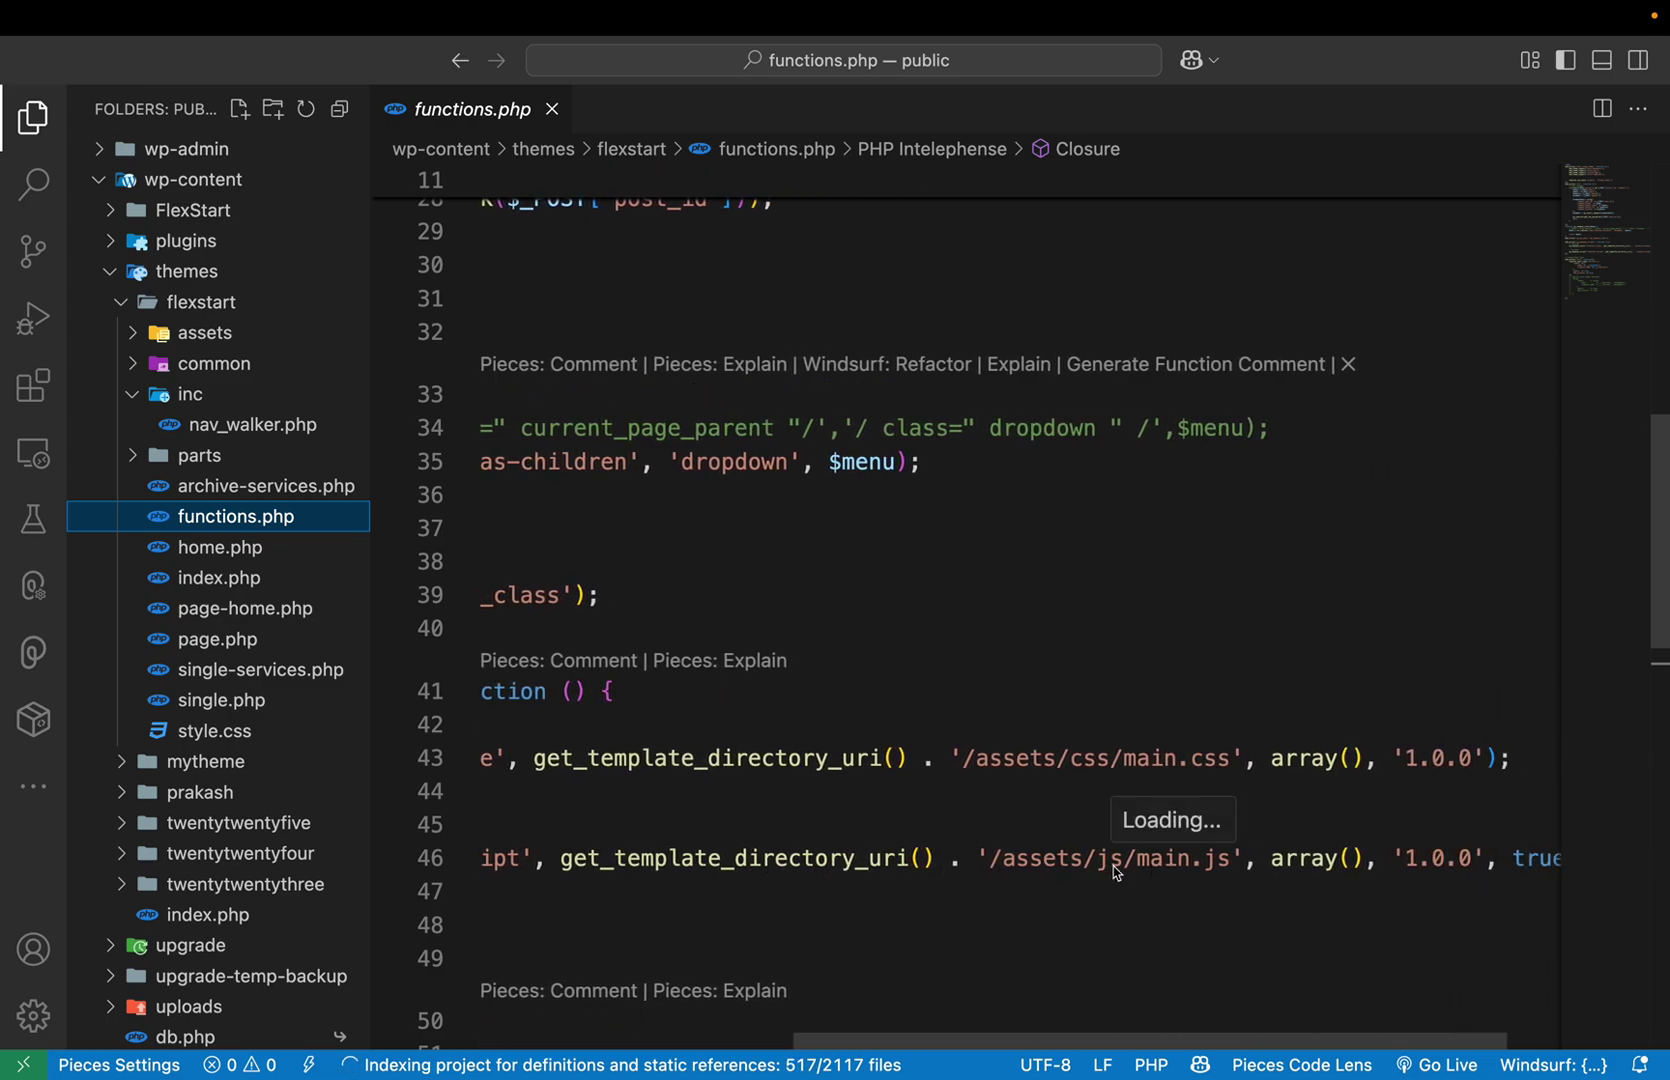
Add 'jquery' to the dependency array of the flexstart-script enqueue call in functions.php and save the file
{"action": "mouse_move", "coordinate": [1149, 865]}
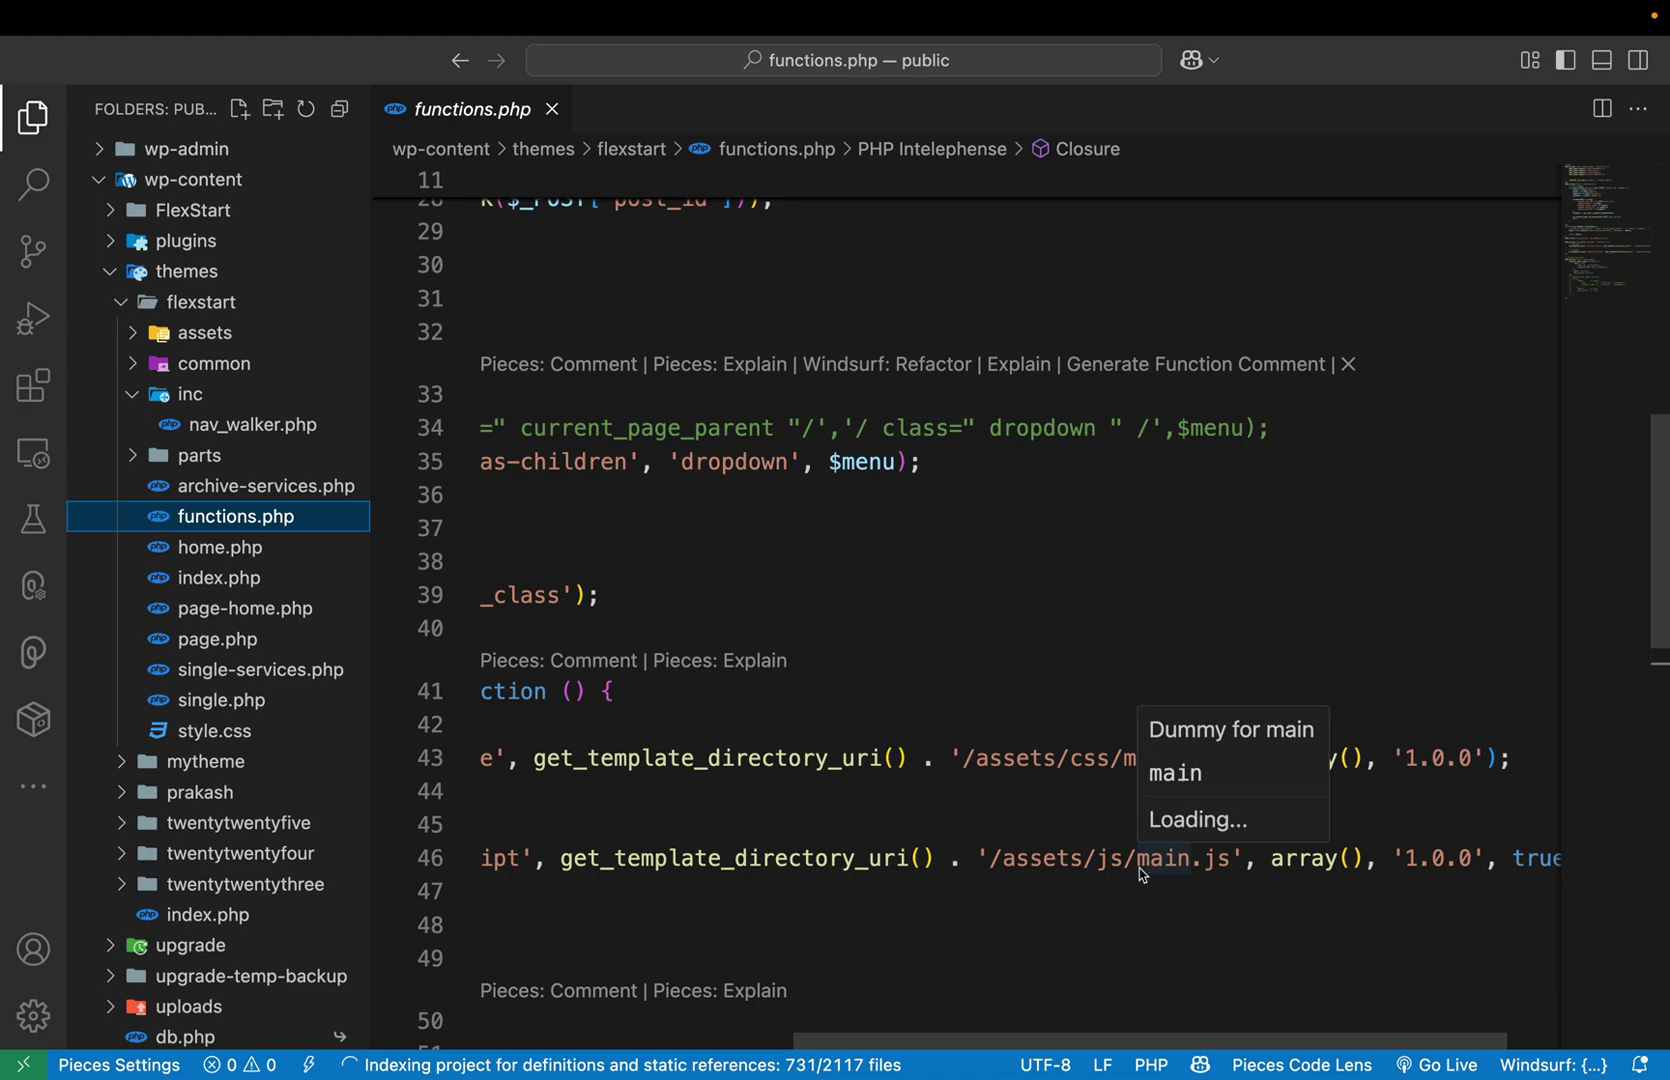
{"action": "left_click", "coordinate": [1349, 863]}
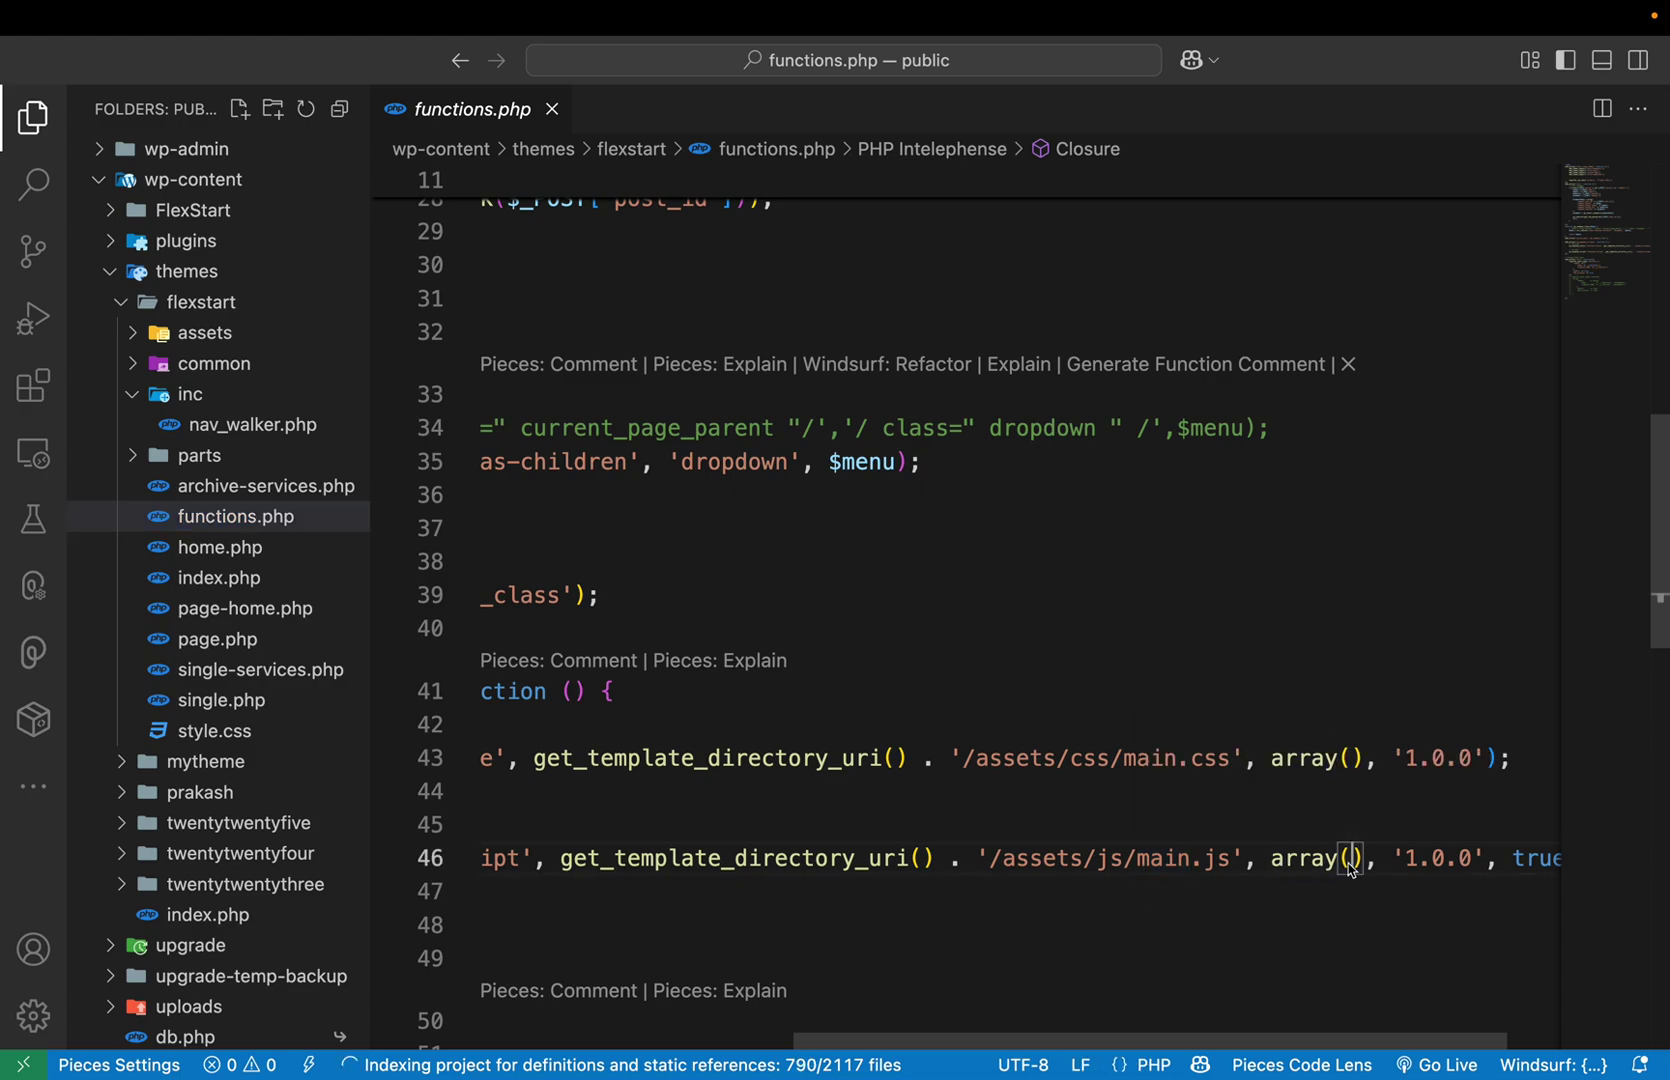
{"action": "type", "text": "'"}
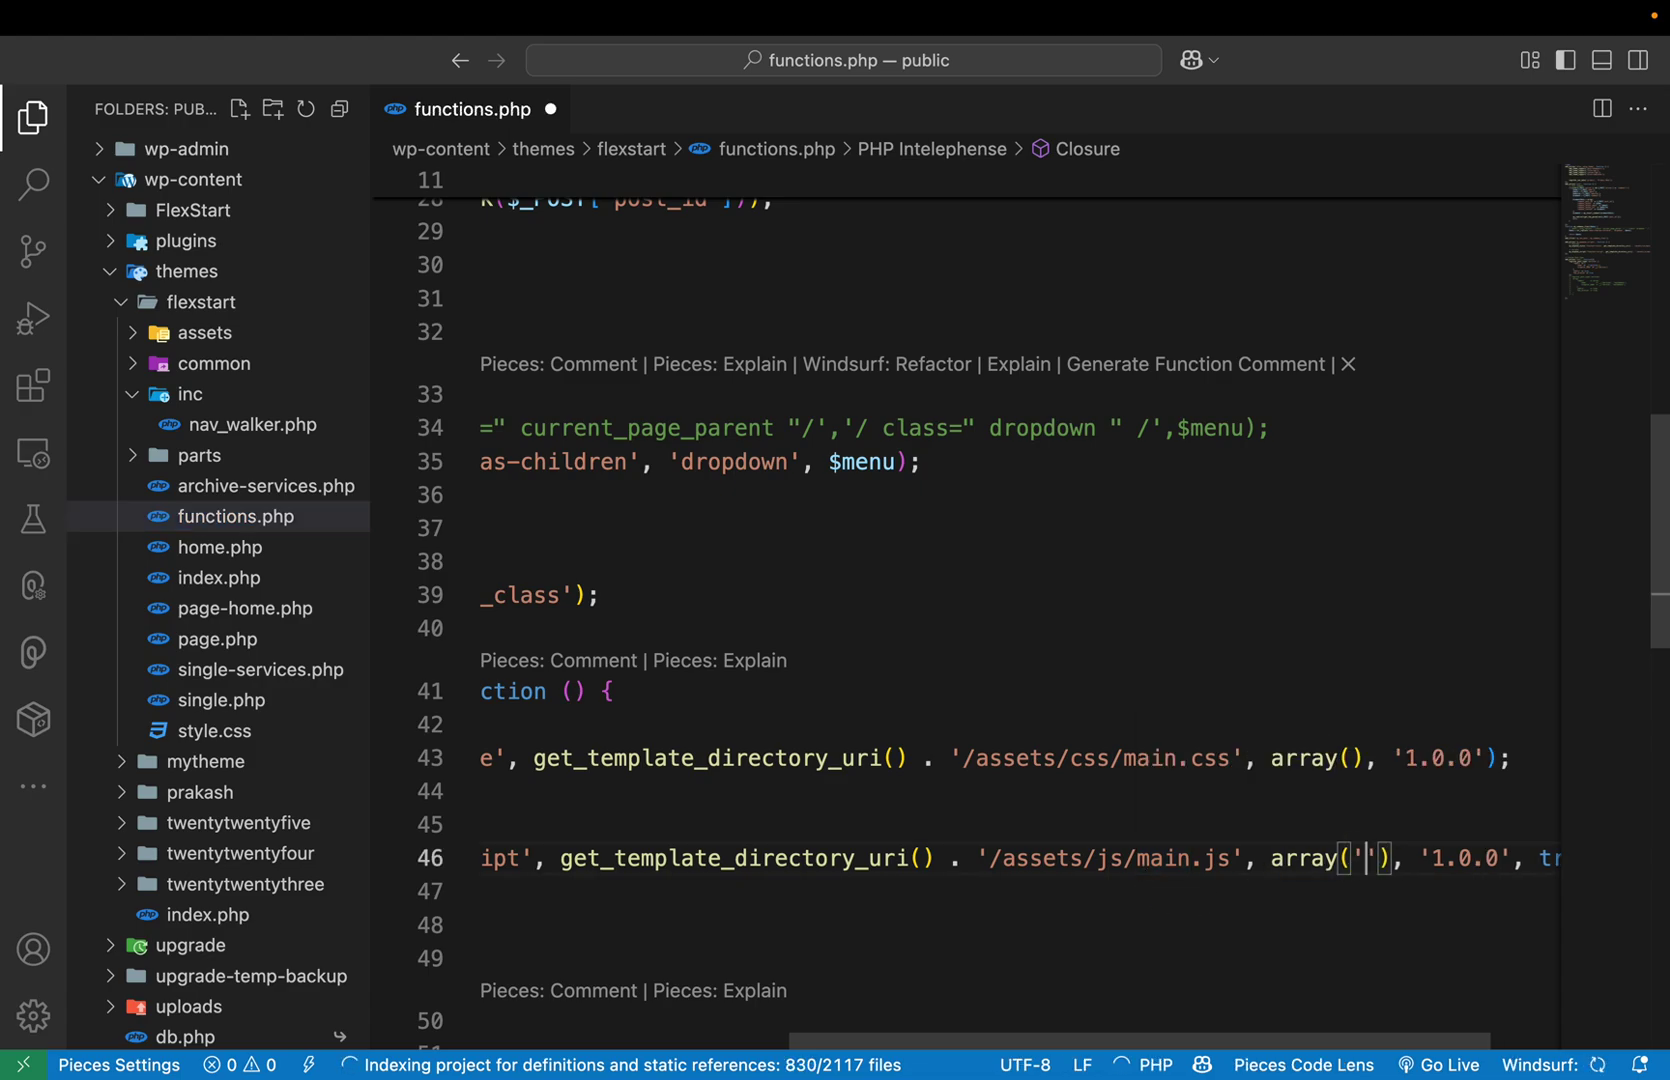
{"action": "type", "text": "kquer"}
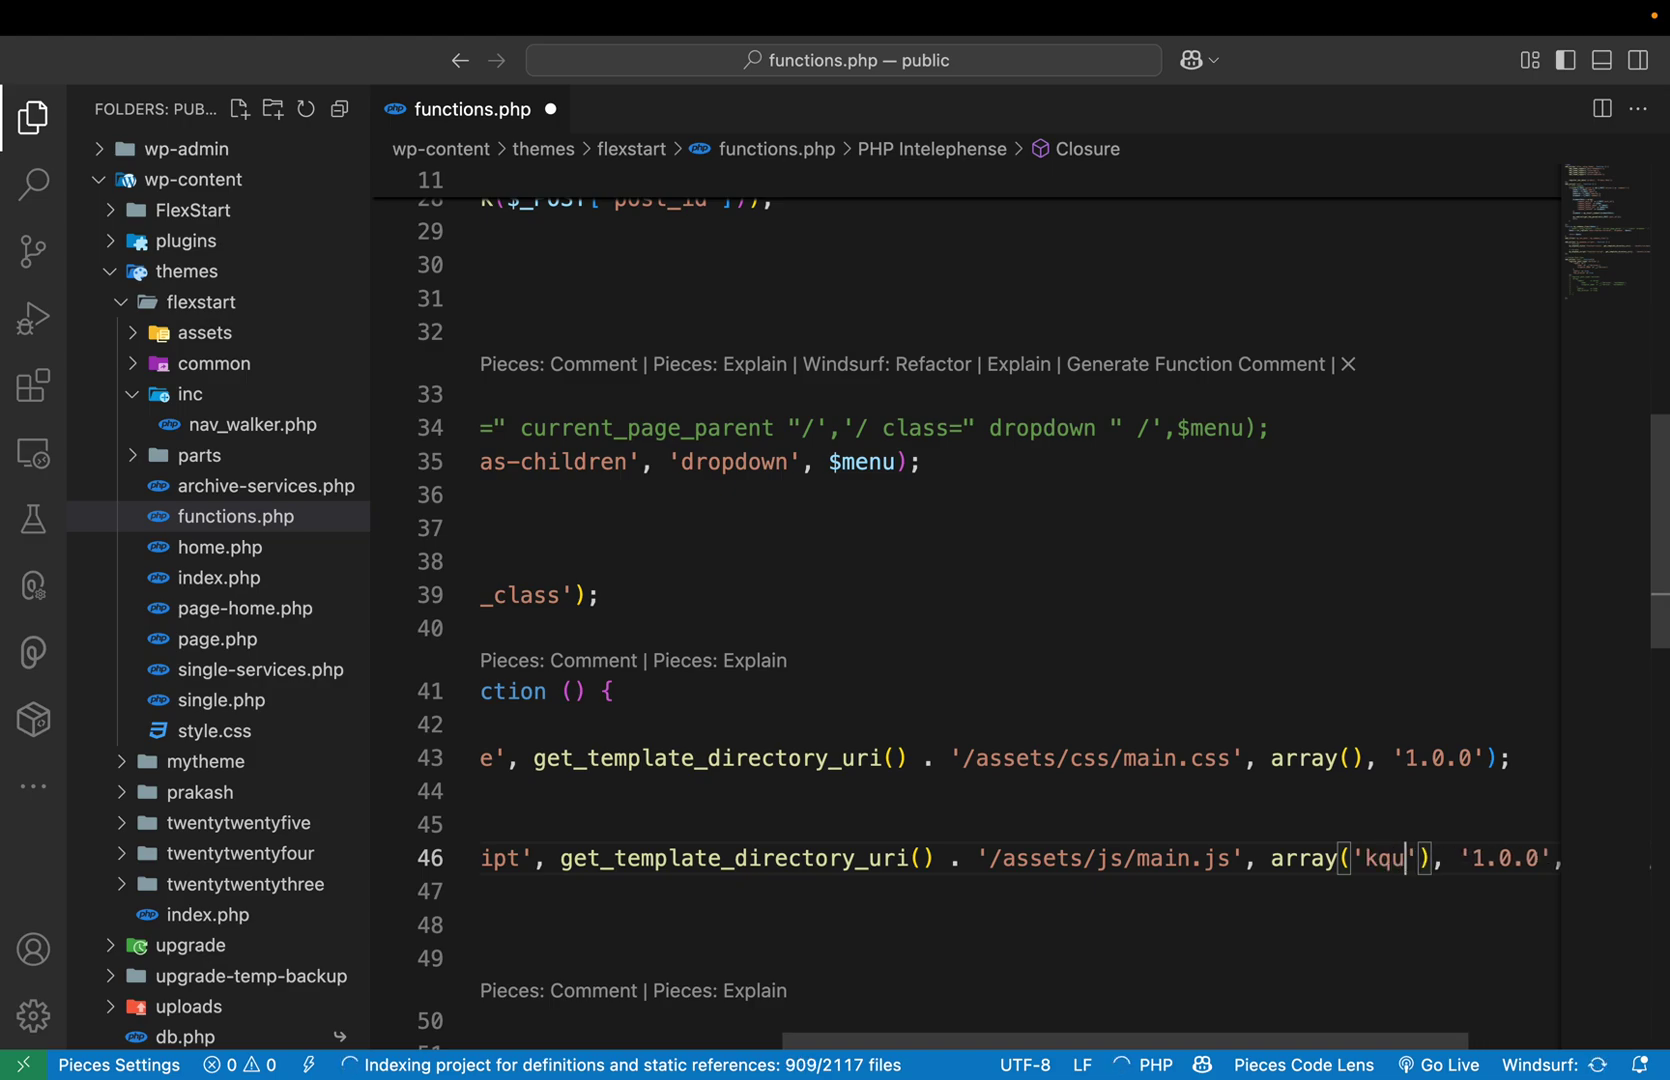
{"action": "type", "text": "y"}
{"action": "key", "text": "Left"}
{"action": "key", "text": "Left"}
{"action": "key", "text": "Left"}
{"action": "key", "text": "Left"}
{"action": "key", "text": "Left"}
{"action": "key", "text": "BackSpace"}
{"action": "type", "text": "j"}
{"action": "key", "text": "super+s"}
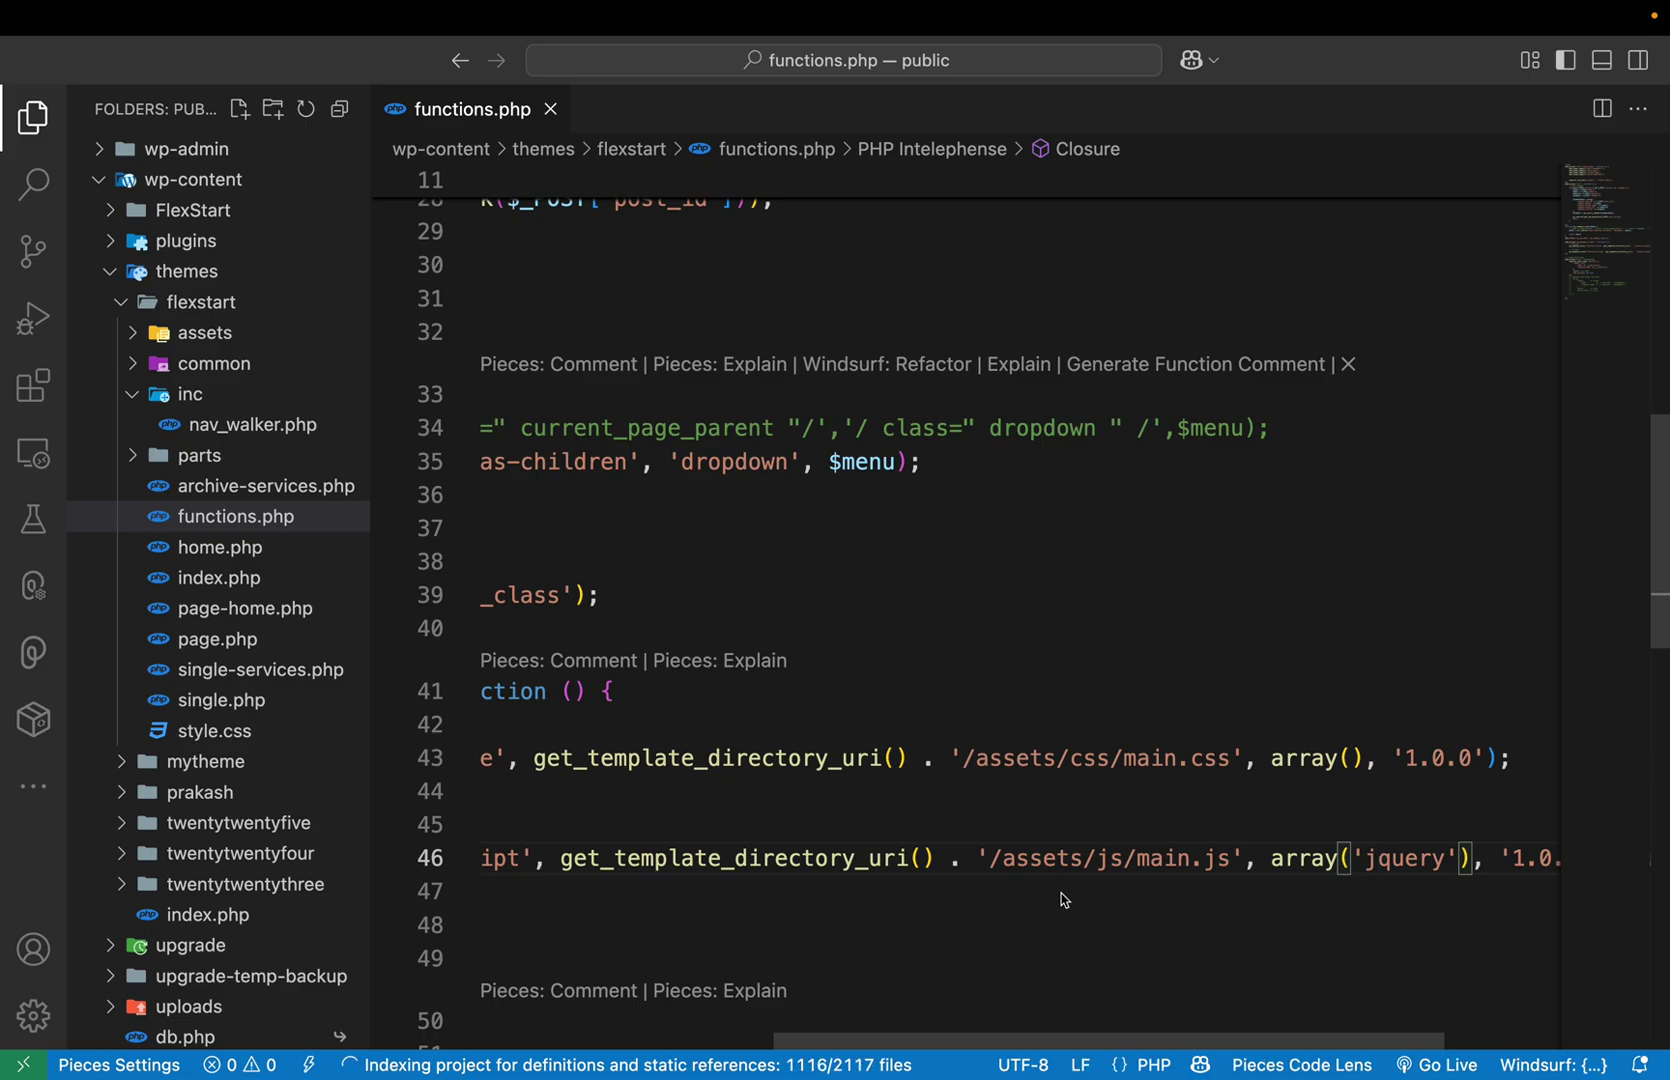
Switch to Local, open the running site in Chrome, and inspect its home page with the developer tools
{"action": "key", "text": "ctrl+Left"}
{"action": "key", "text": "ctrl+Right"}
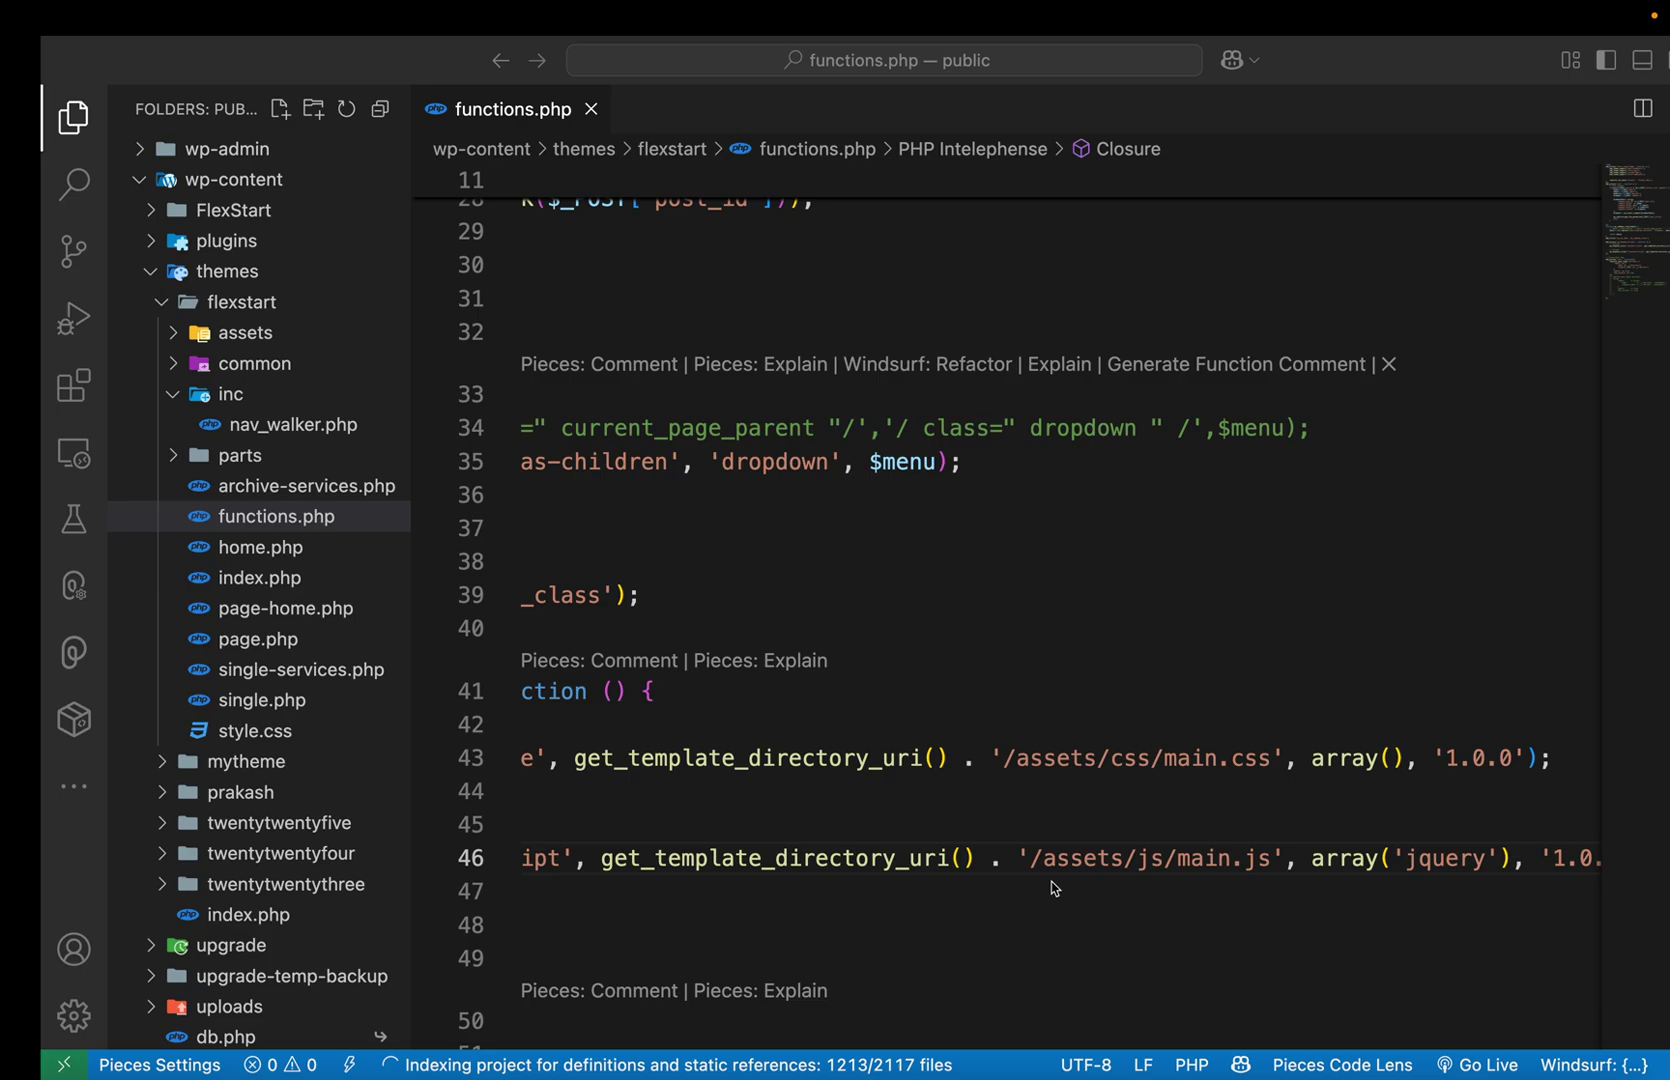
{"action": "key", "text": "ctrl+Left"}
{"action": "left_click", "coordinate": [1325, 244]}
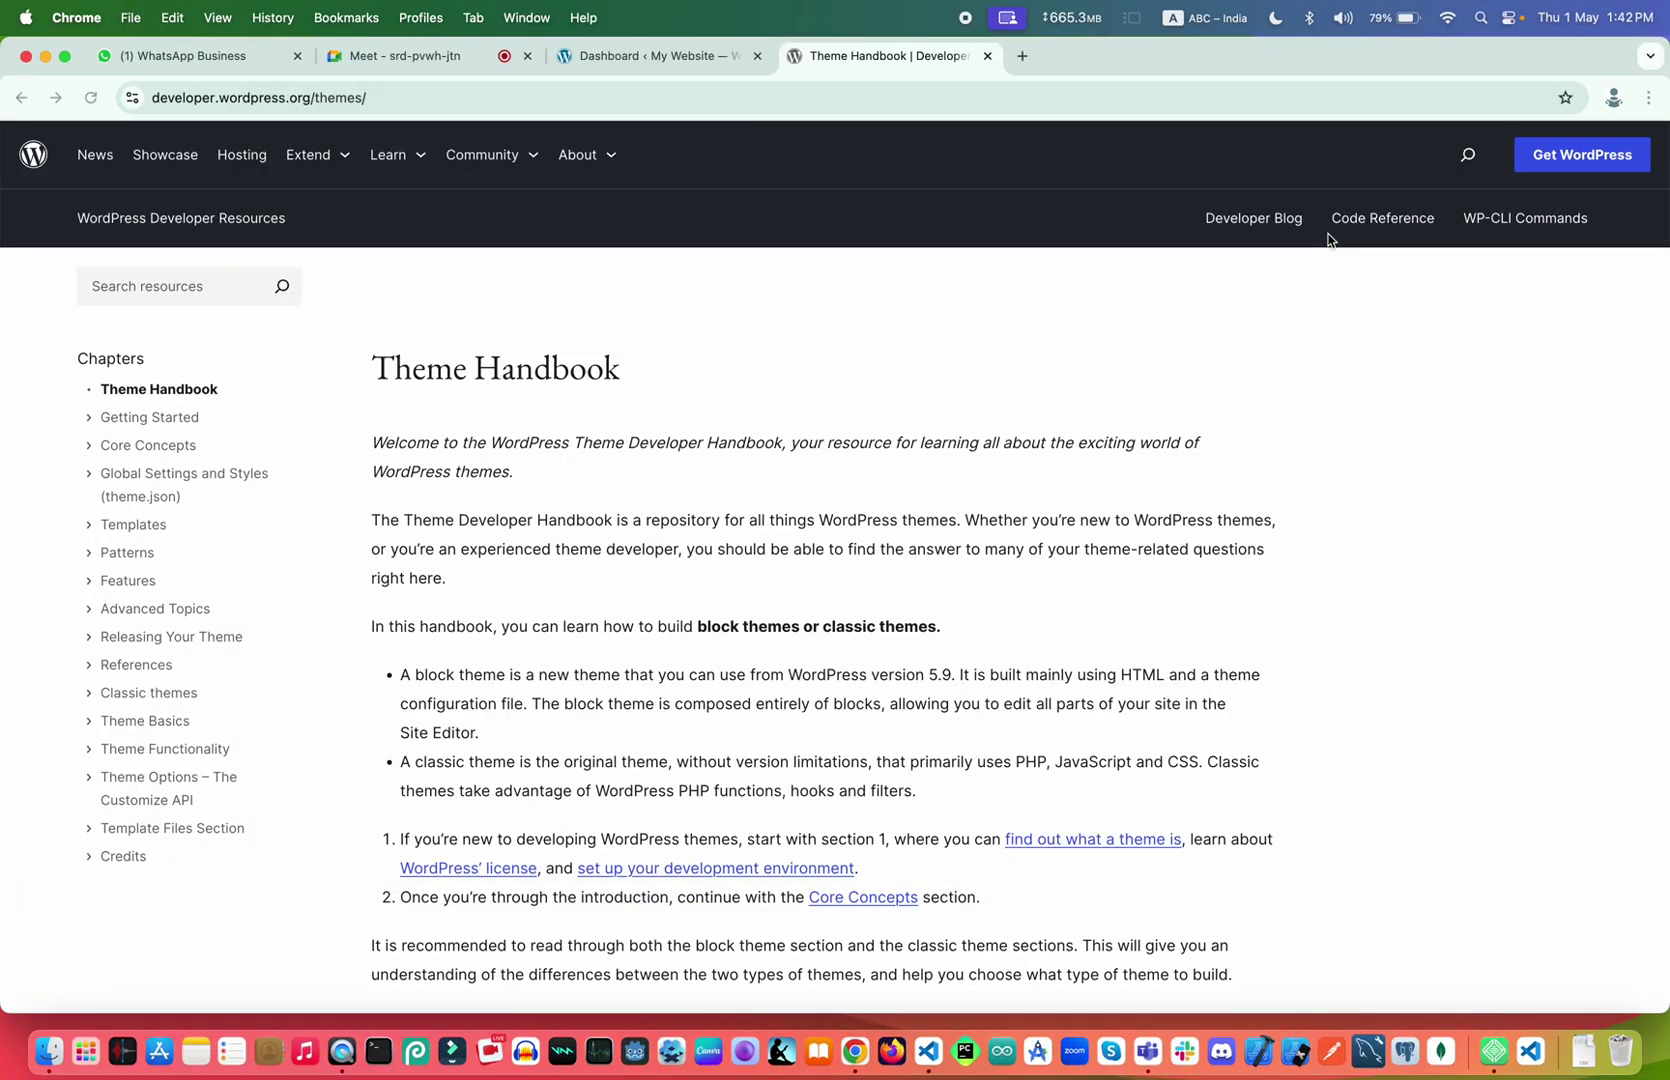
{"action": "right_click", "coordinate": [642, 339]}
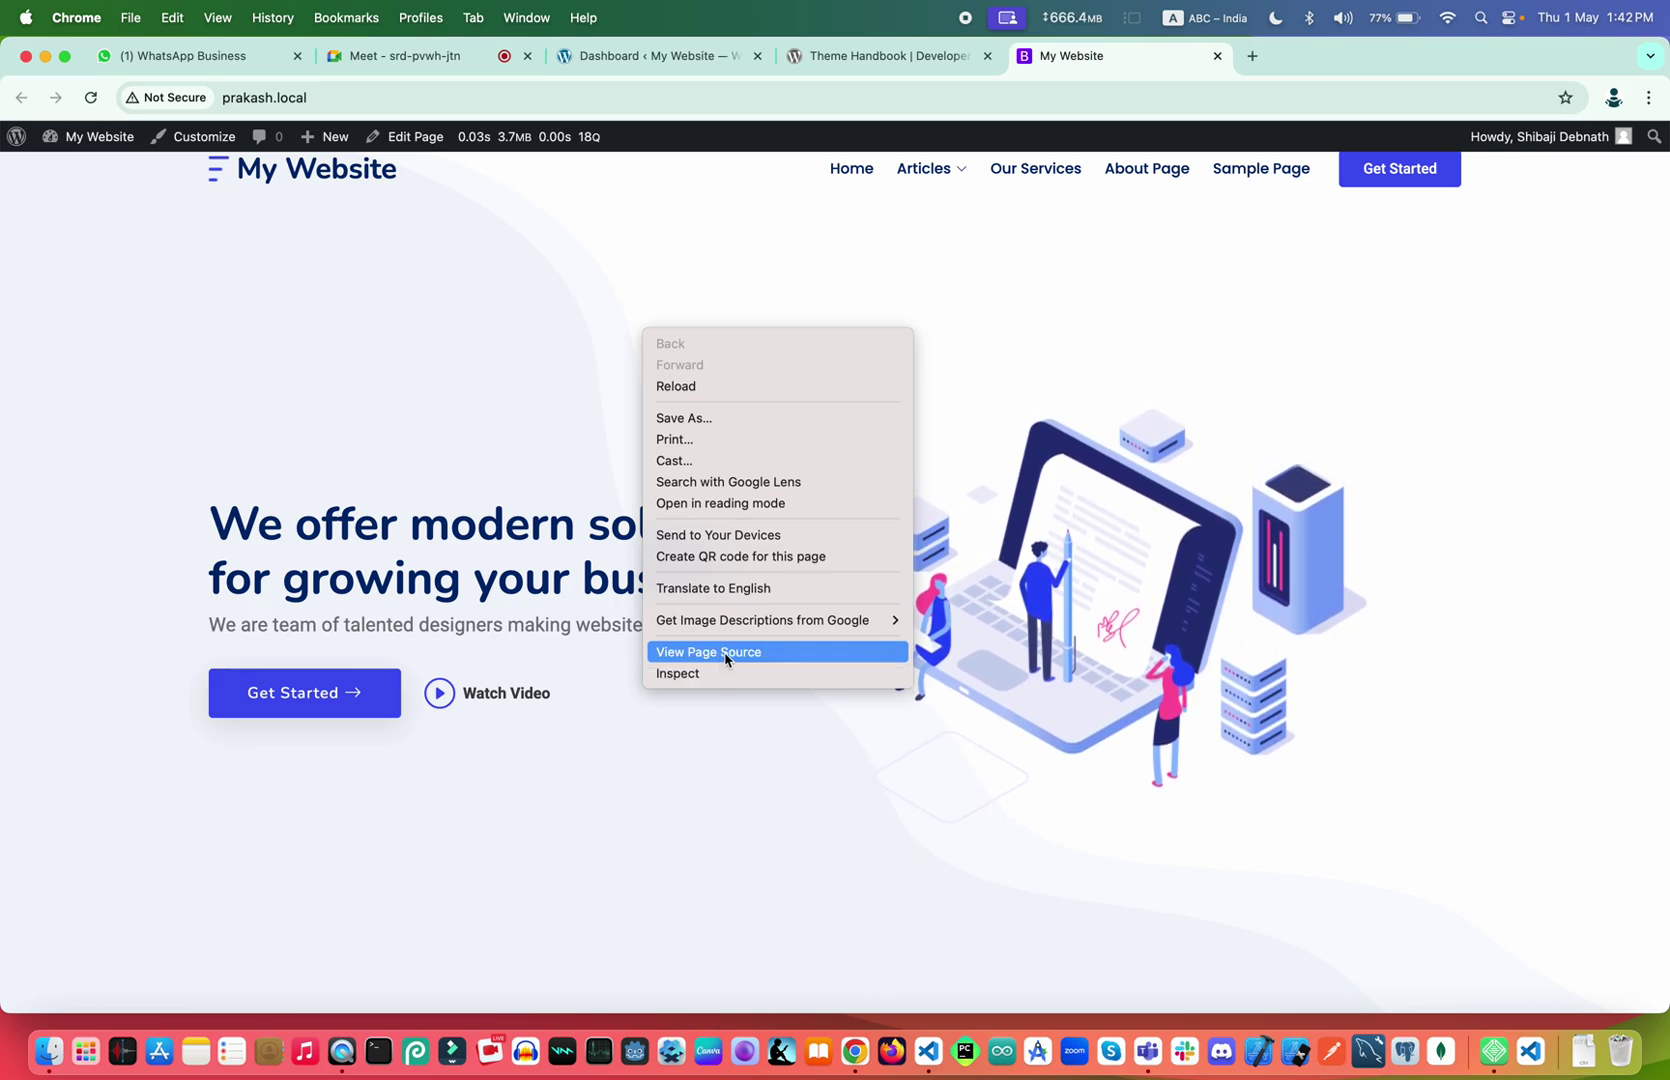
{"action": "left_click", "coordinate": [708, 678]}
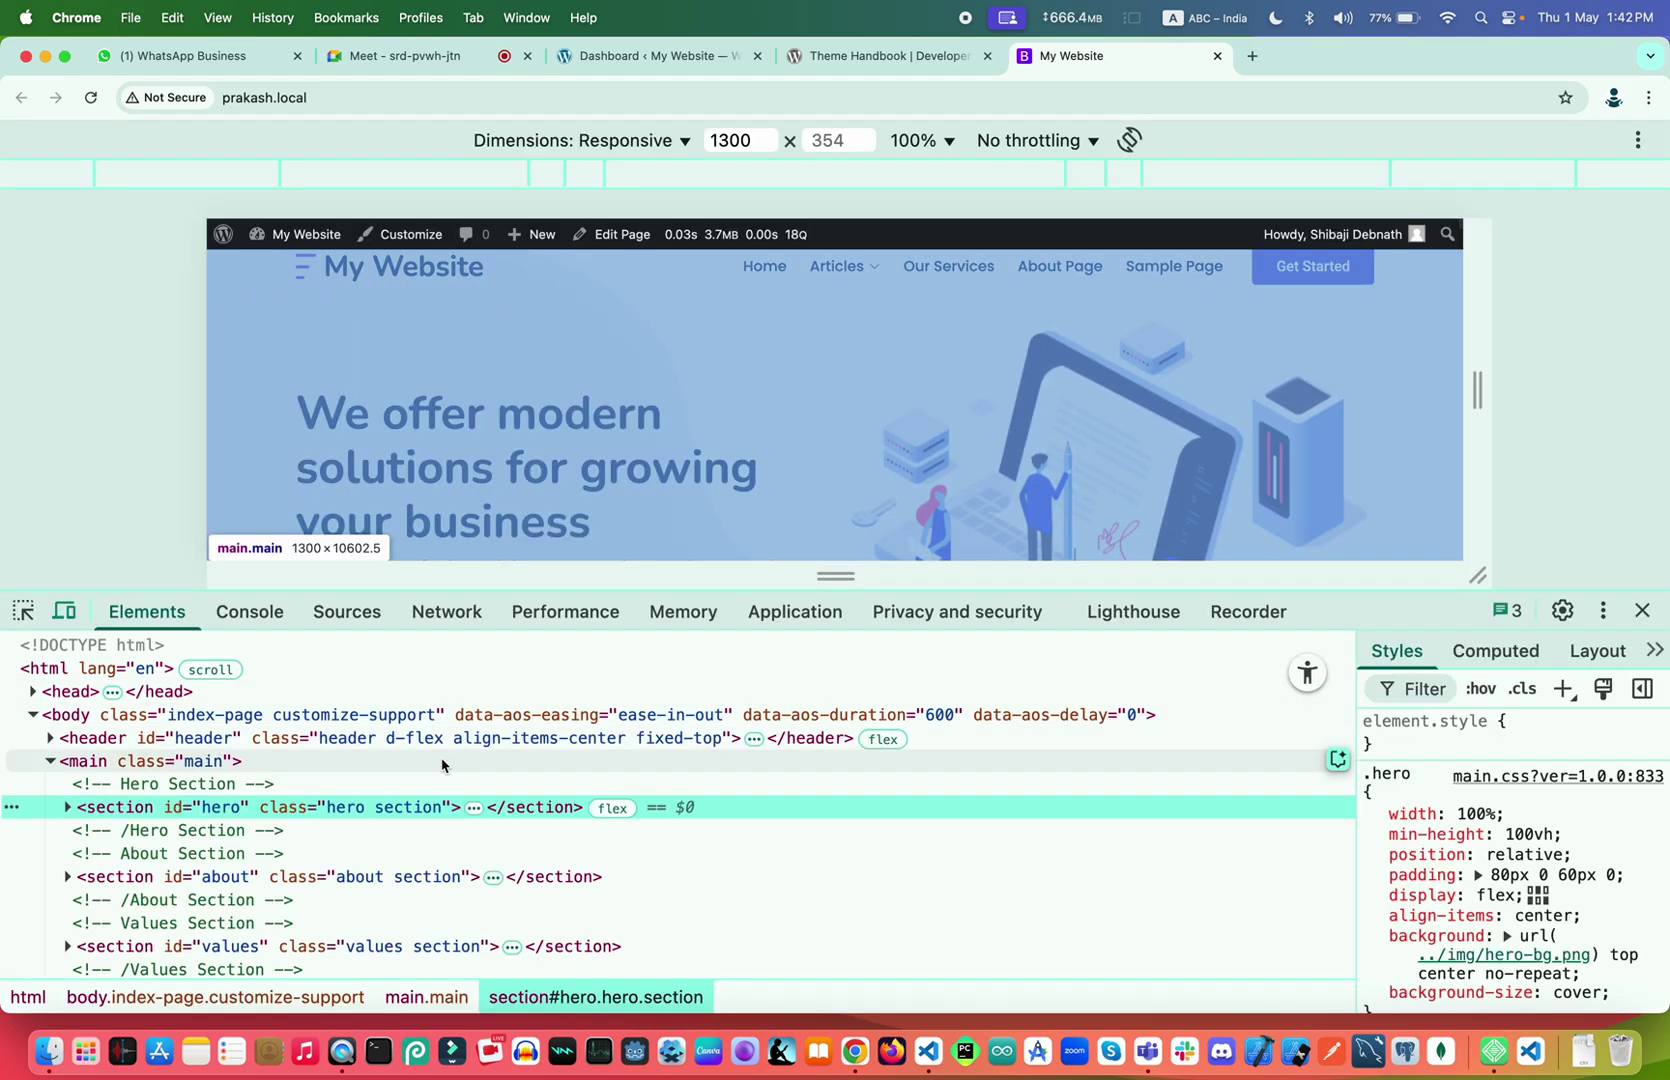
Examine the stylesheet links in the page head and the vendor and main script tags near the end of the body
{"action": "left_click", "coordinate": [36, 694]}
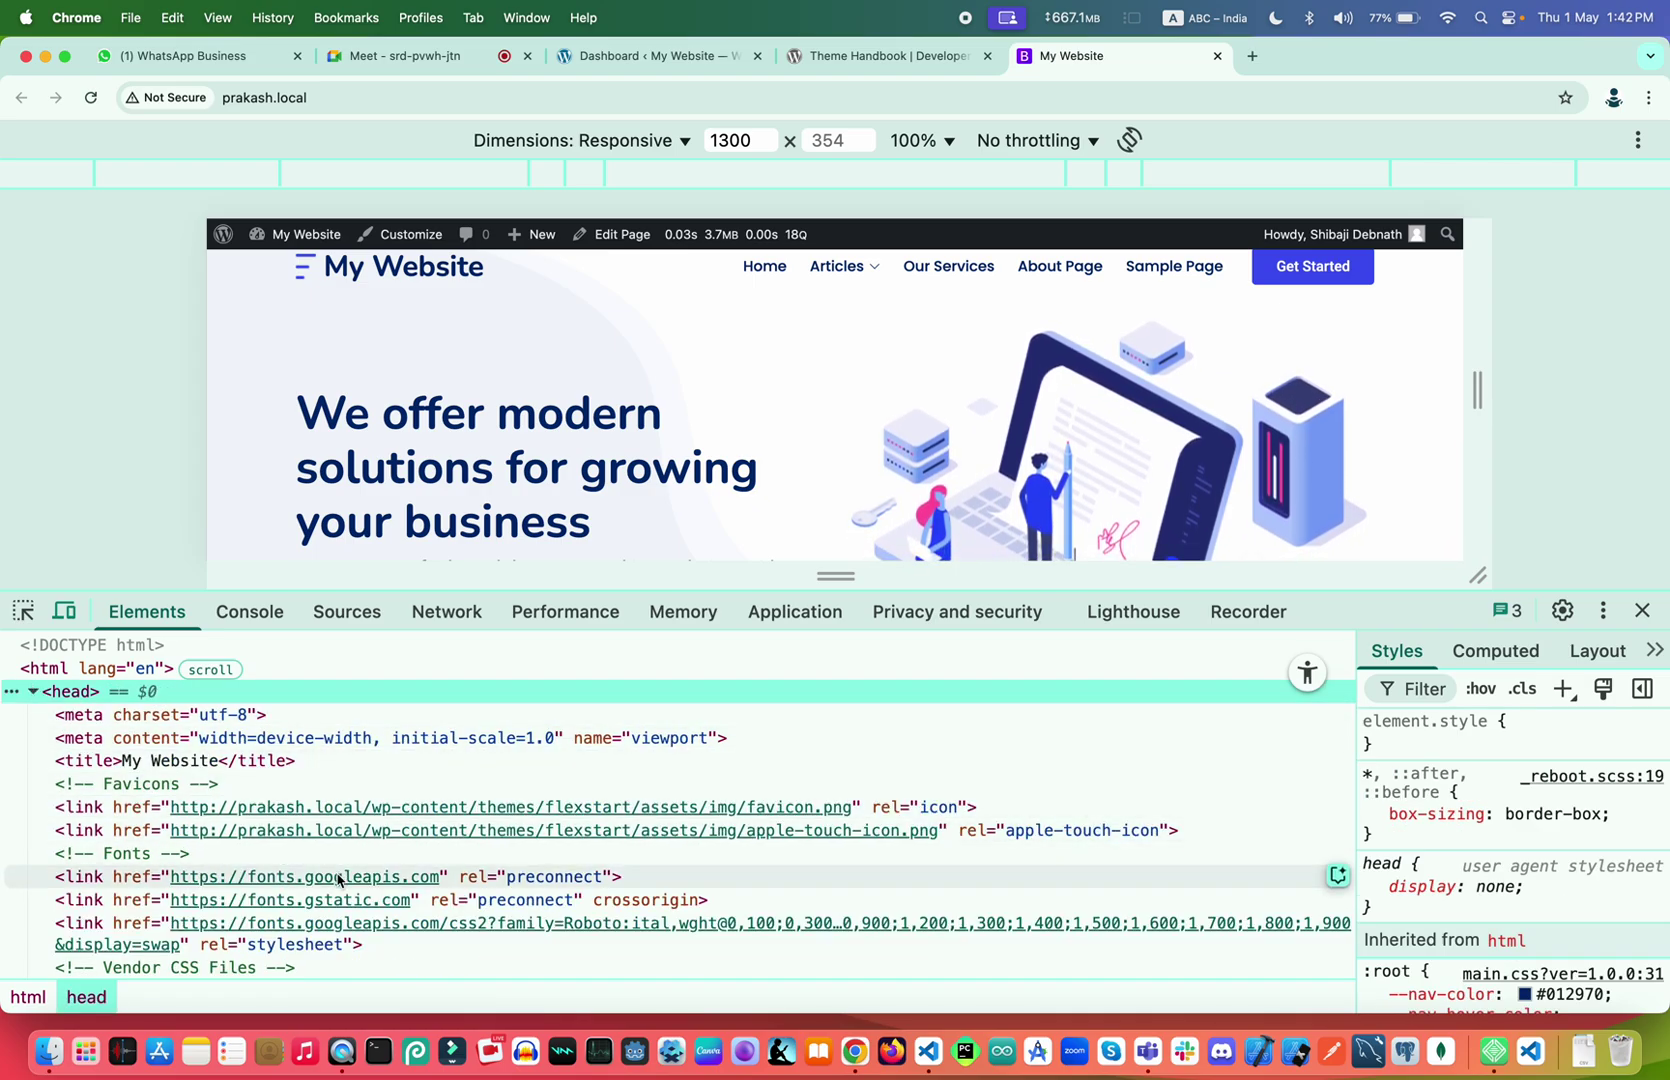
{"action": "scroll", "coordinate": [337, 869], "scroll_direction": "down", "scroll_amount": 5}
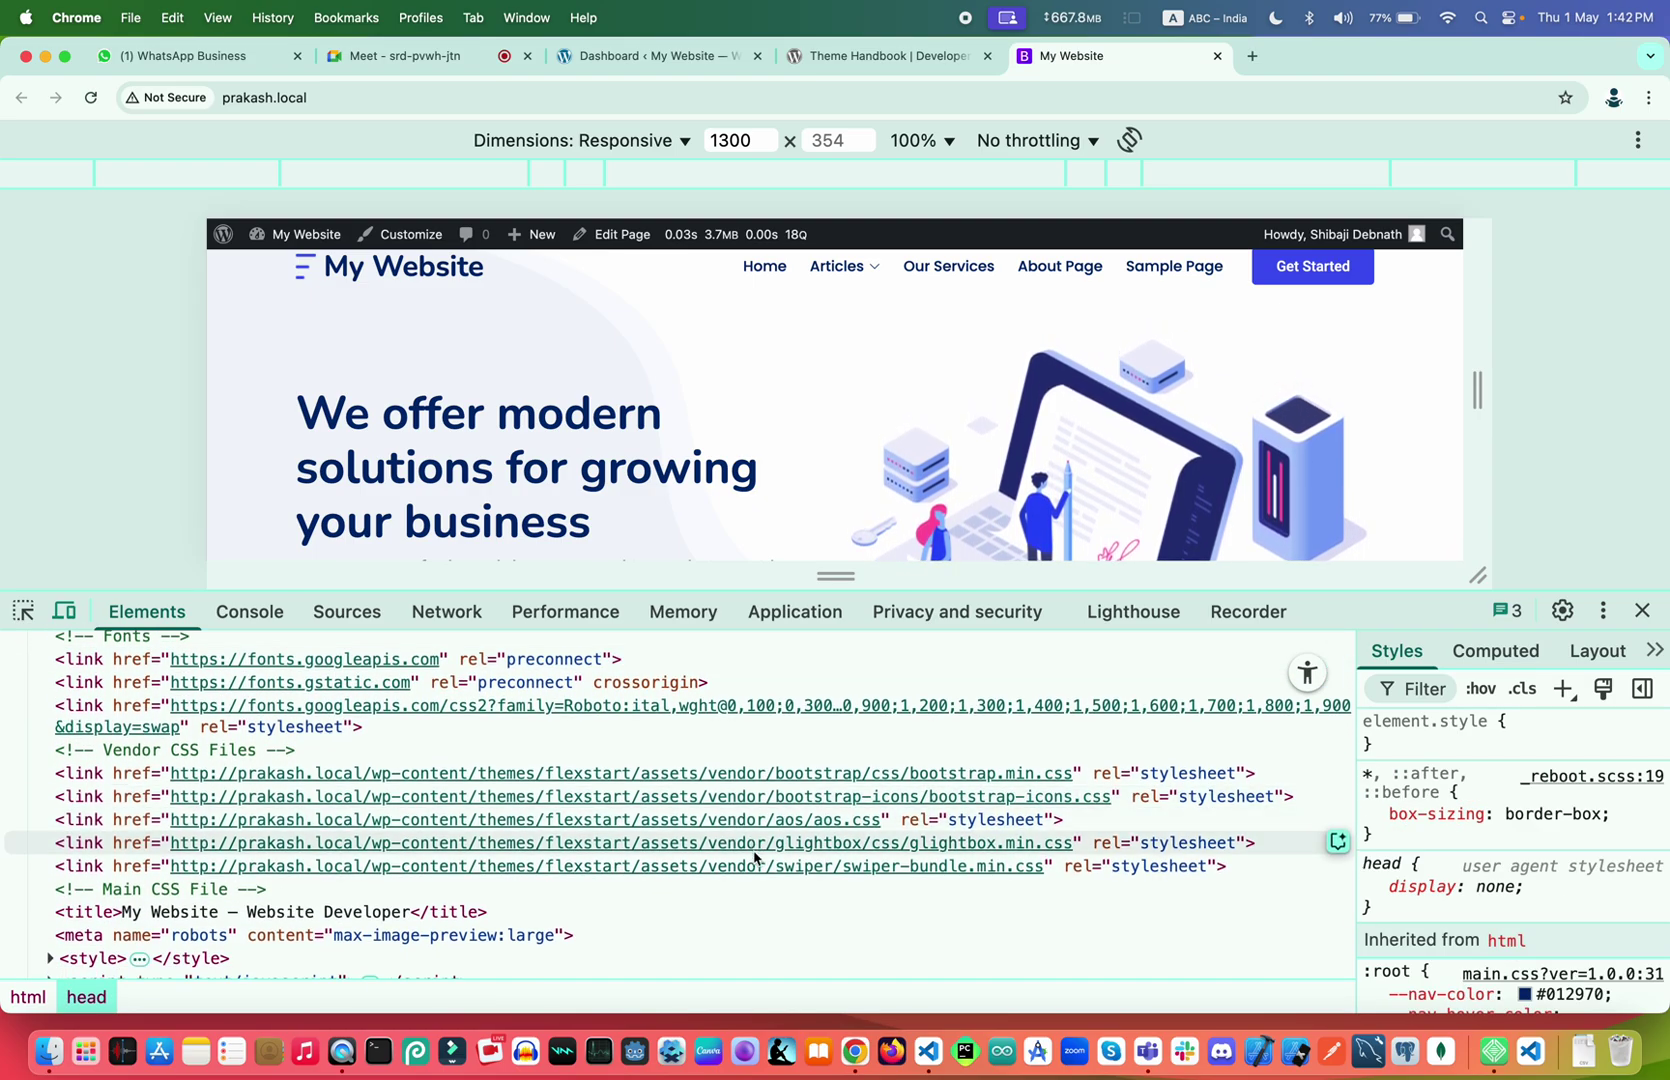
{"action": "scroll", "coordinate": [636, 762], "scroll_direction": "down", "scroll_amount": 15}
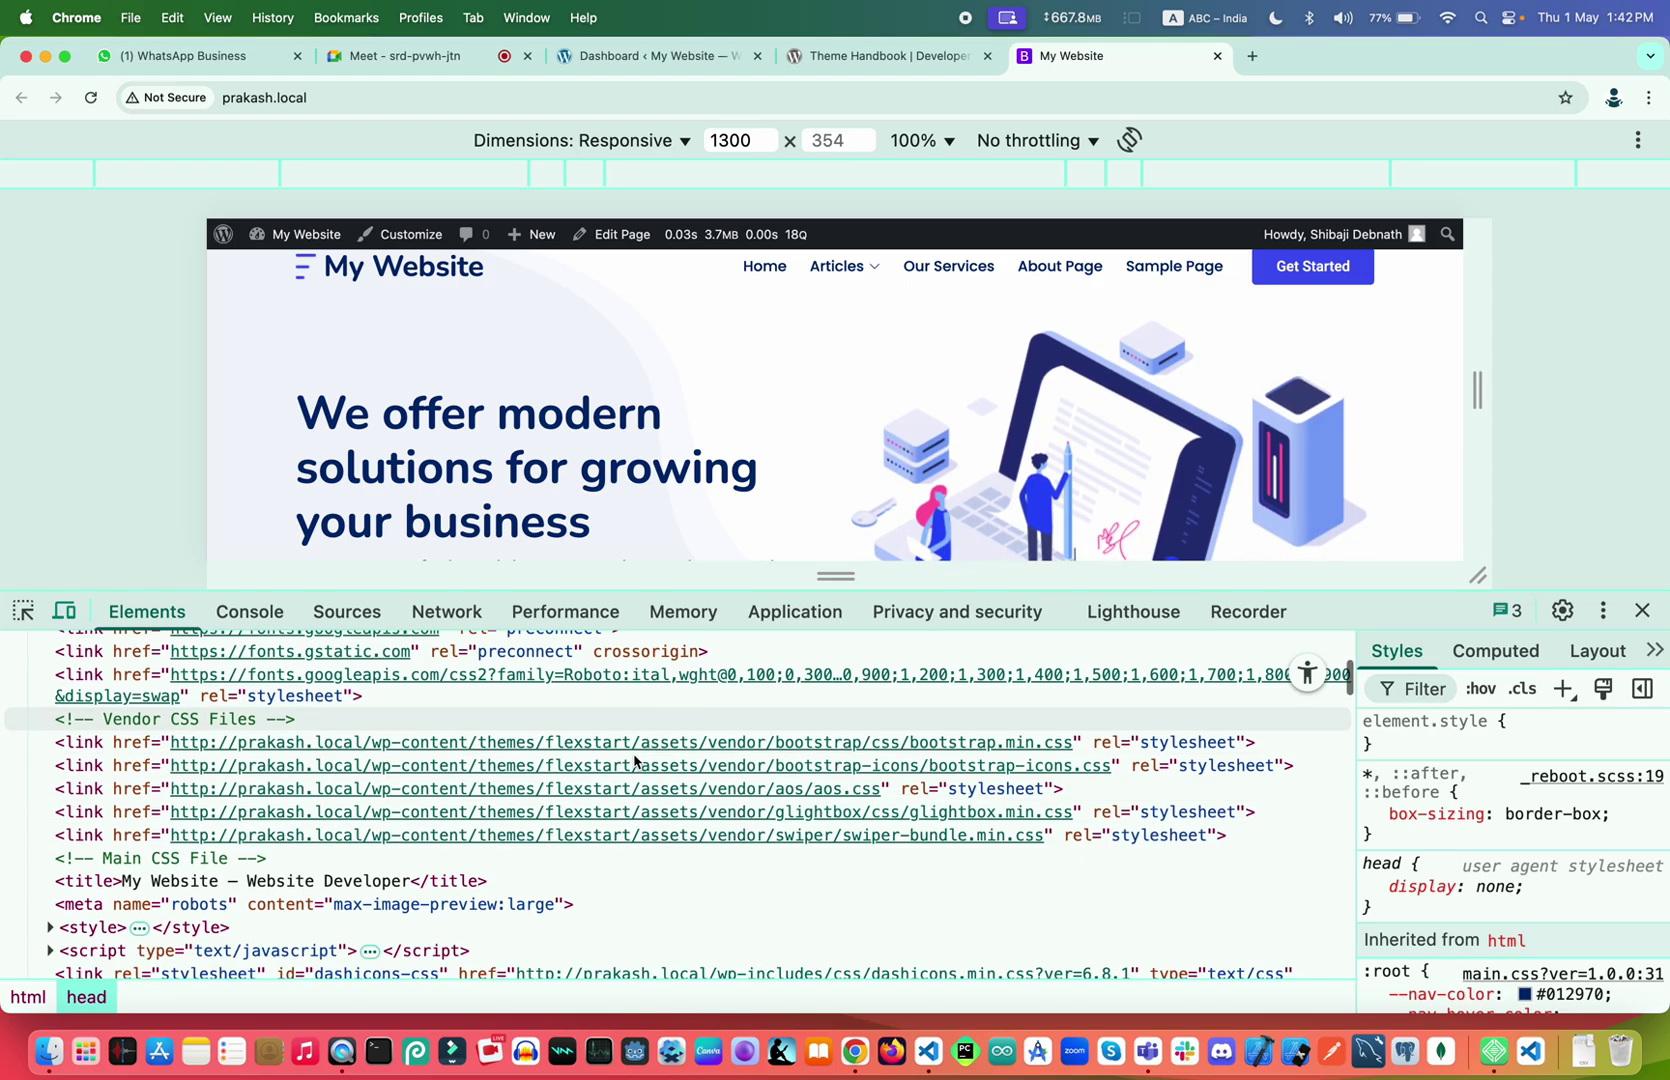
{"action": "scroll", "coordinate": [634, 765], "scroll_direction": "down", "scroll_amount": 10}
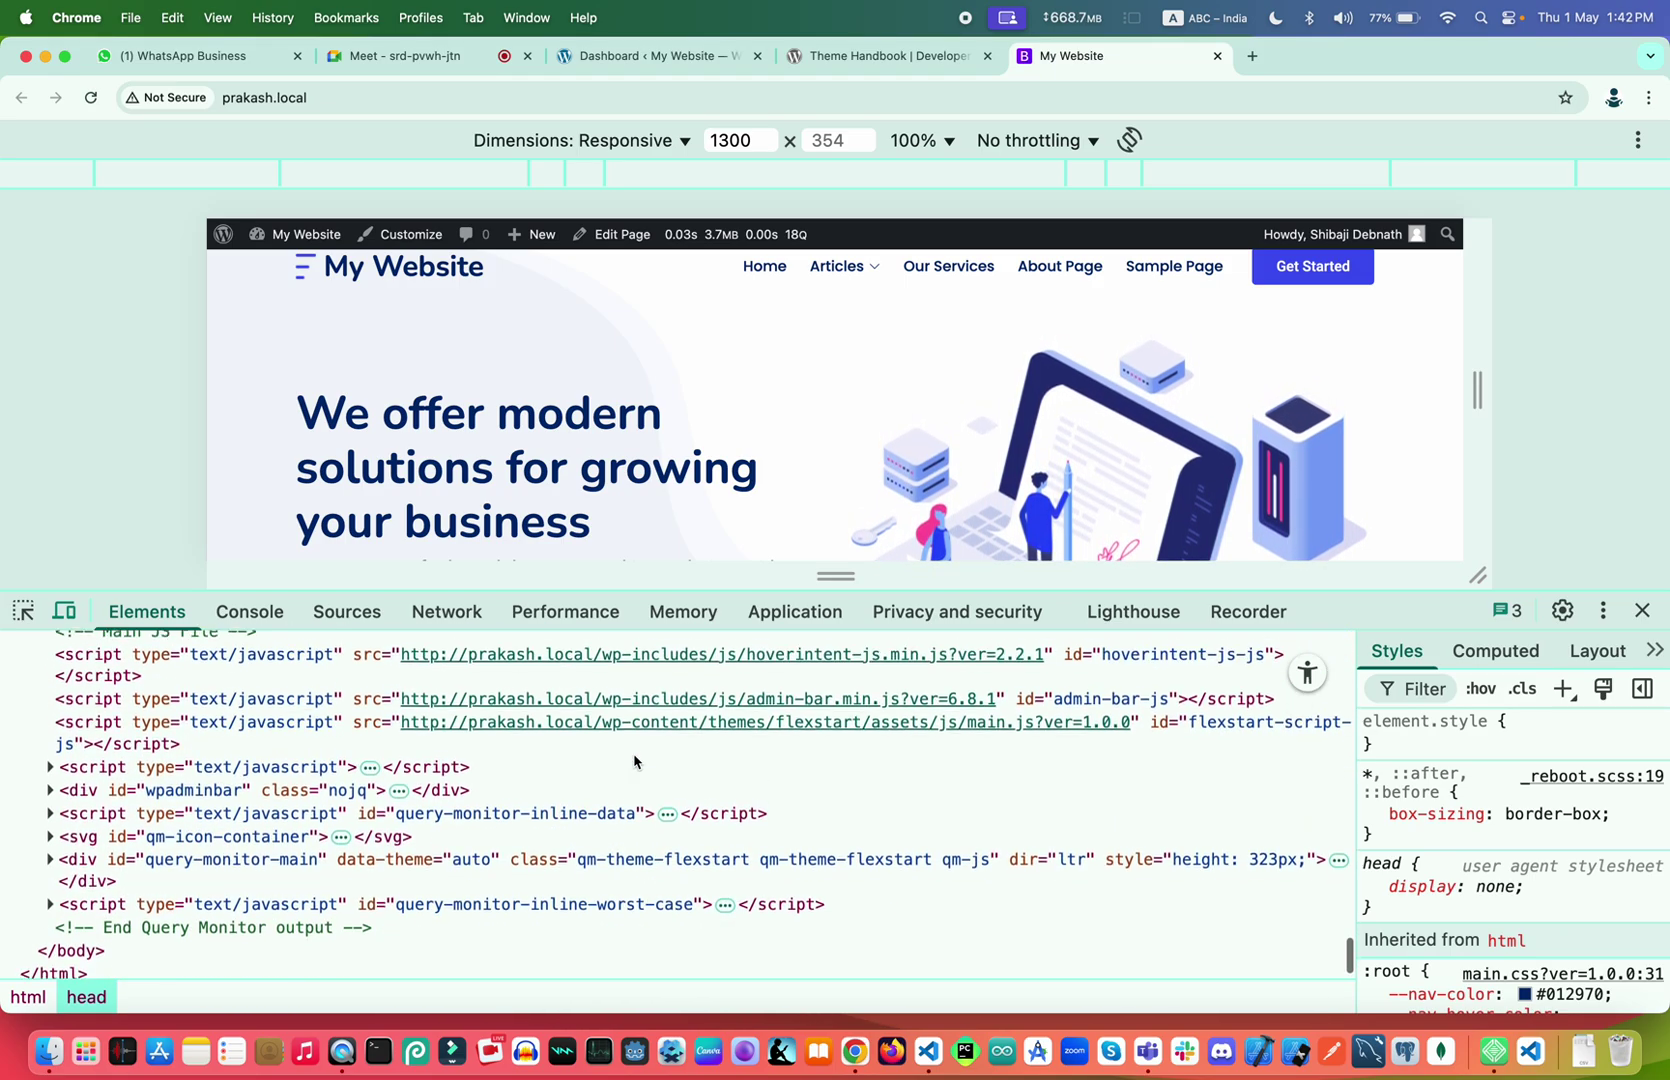
{"action": "scroll", "coordinate": [634, 765], "scroll_direction": "up", "scroll_amount": 2}
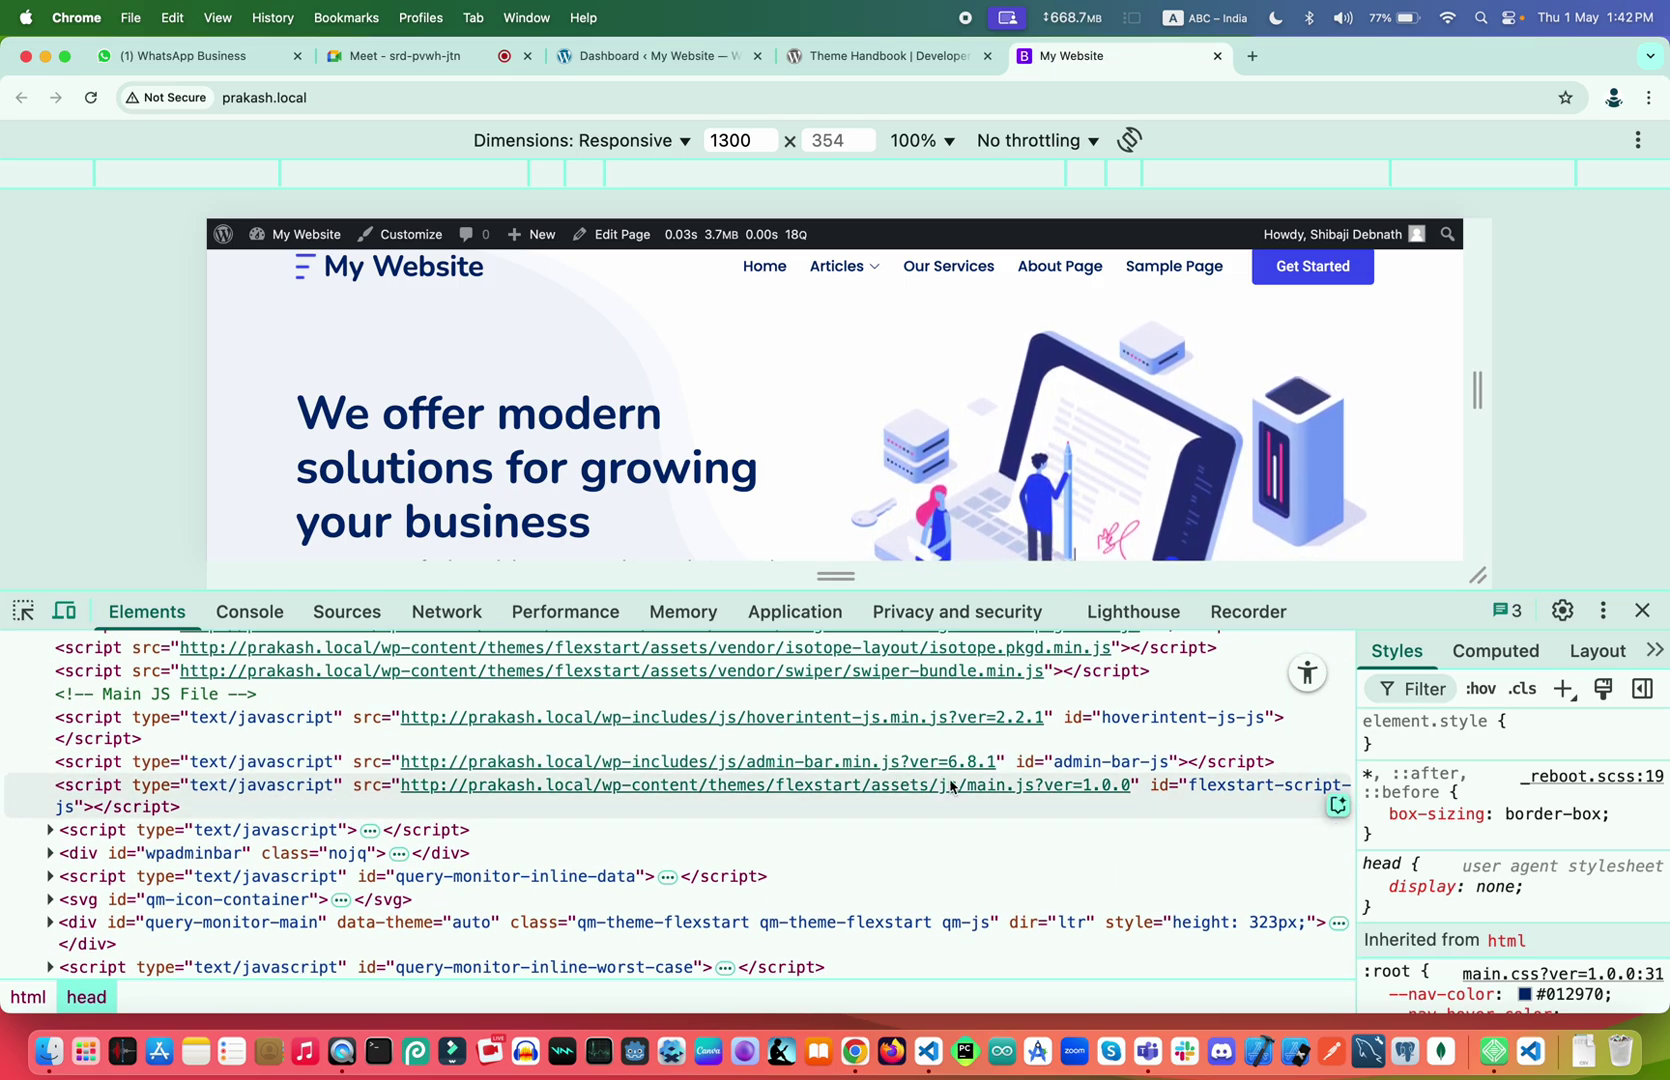
{"action": "scroll", "coordinate": [907, 780], "scroll_direction": "up", "scroll_amount": 2}
{"action": "scroll", "coordinate": [870, 760], "scroll_direction": "up", "scroll_amount": 2}
{"action": "scroll", "coordinate": [840, 743], "scroll_direction": "up", "scroll_amount": 4}
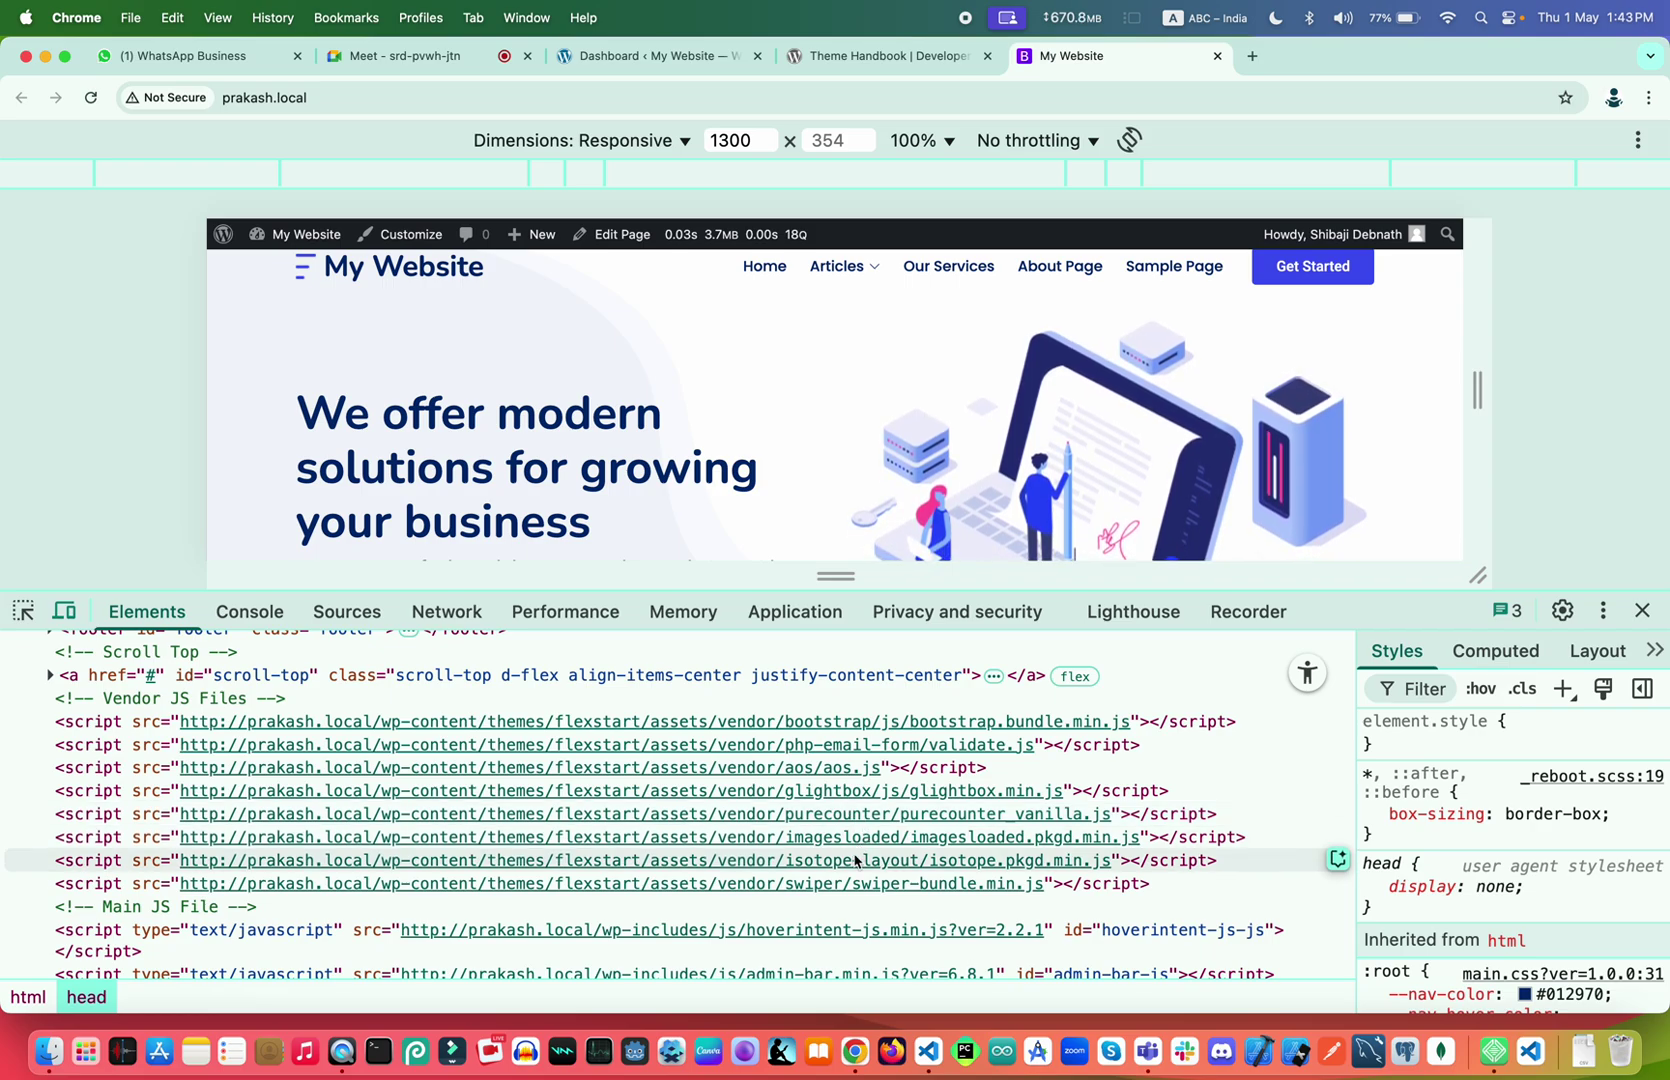
{"action": "scroll", "coordinate": [815, 909], "scroll_direction": "down", "scroll_amount": 3}
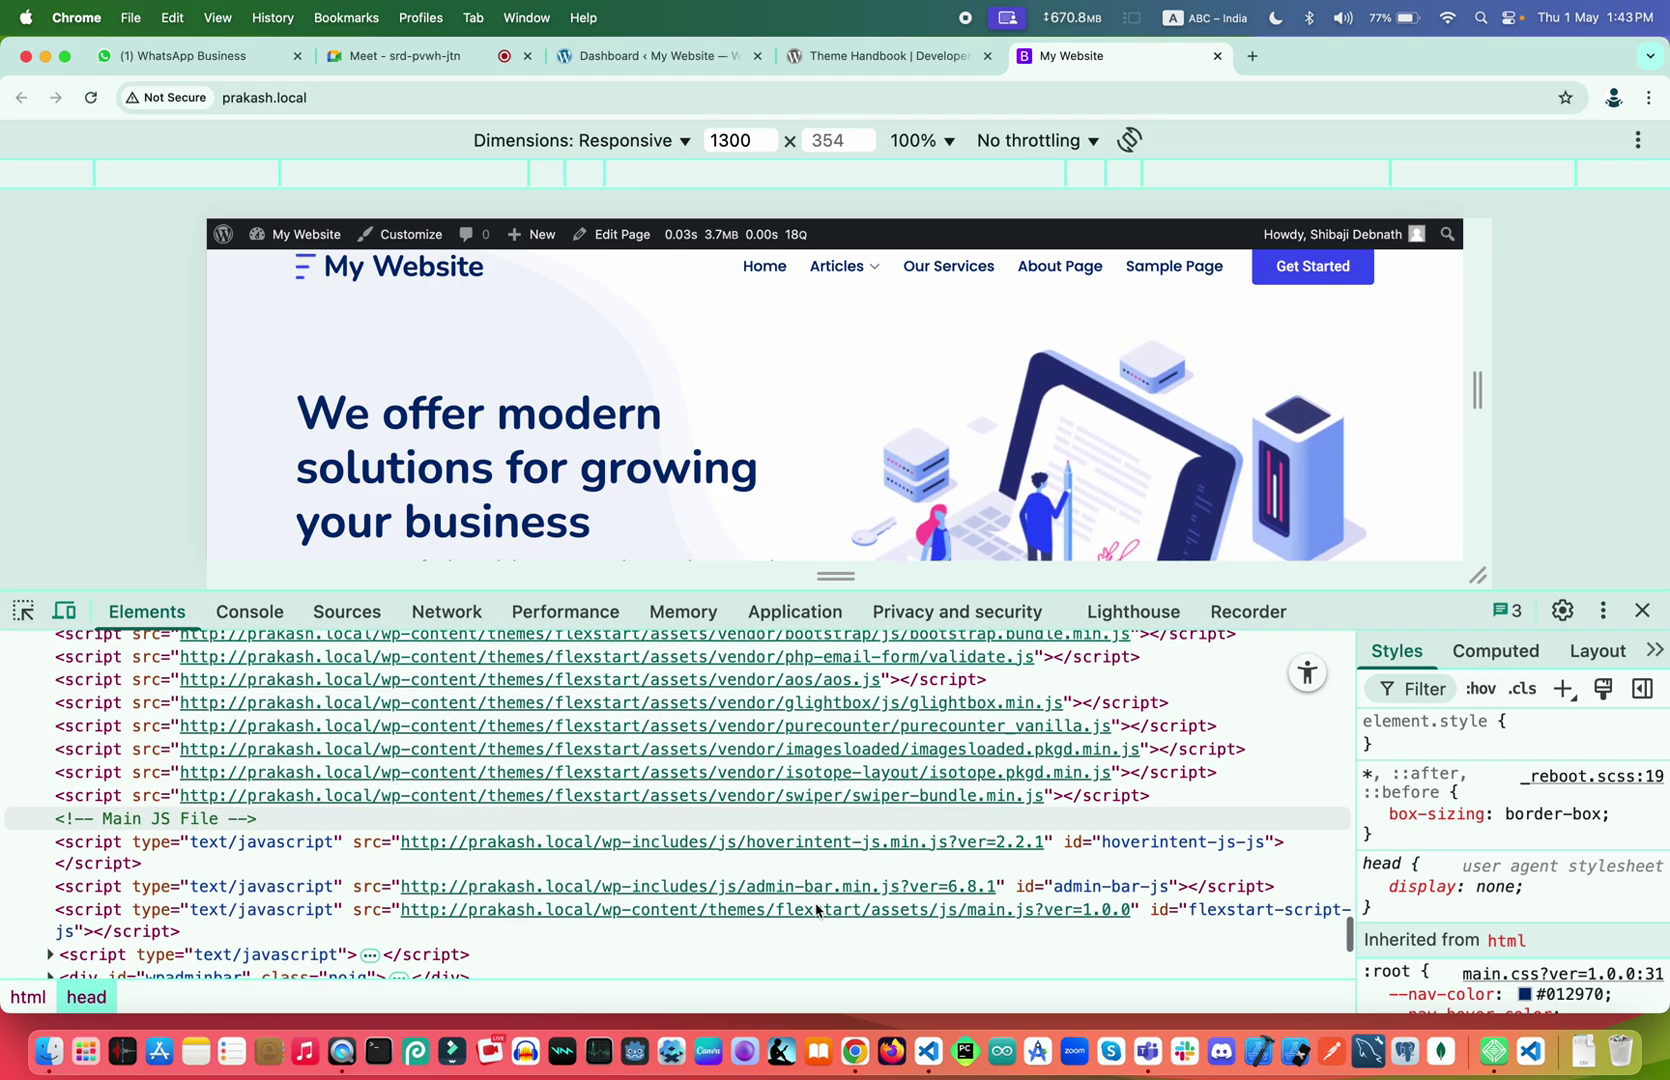
{"action": "scroll", "coordinate": [815, 909], "scroll_direction": "up", "scroll_amount": 1}
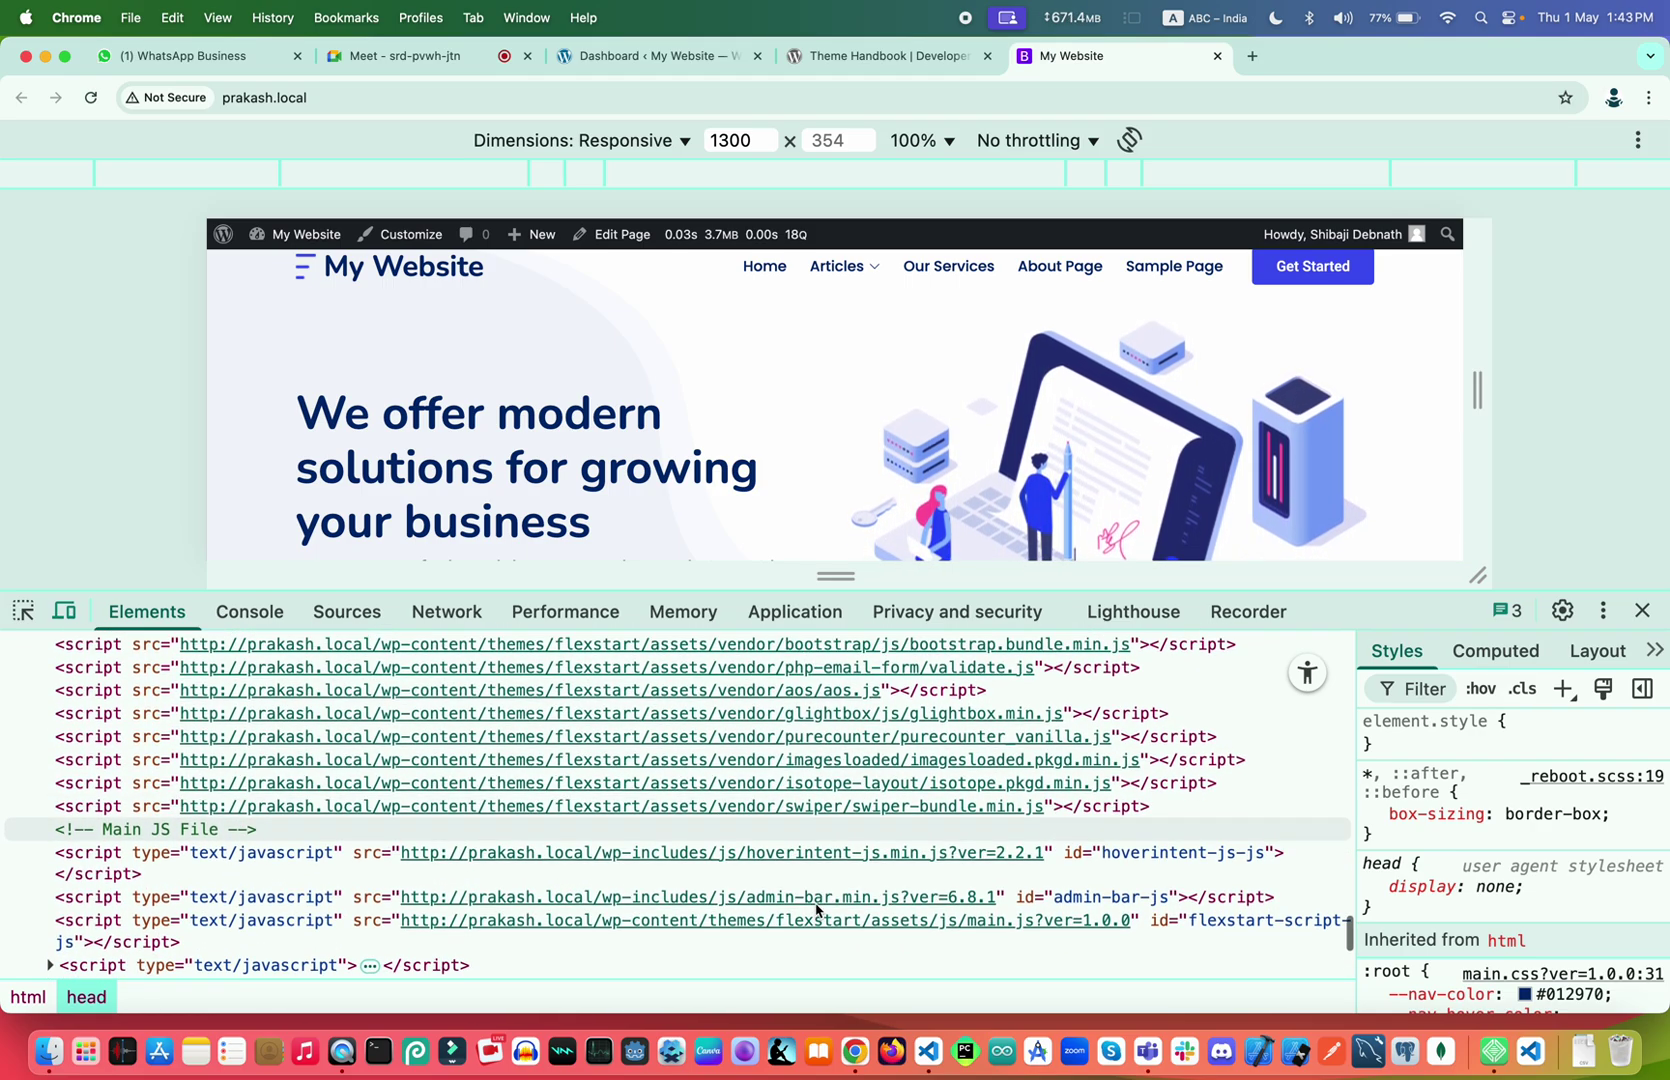
{"action": "scroll", "coordinate": [815, 909], "scroll_direction": "up", "scroll_amount": 3}
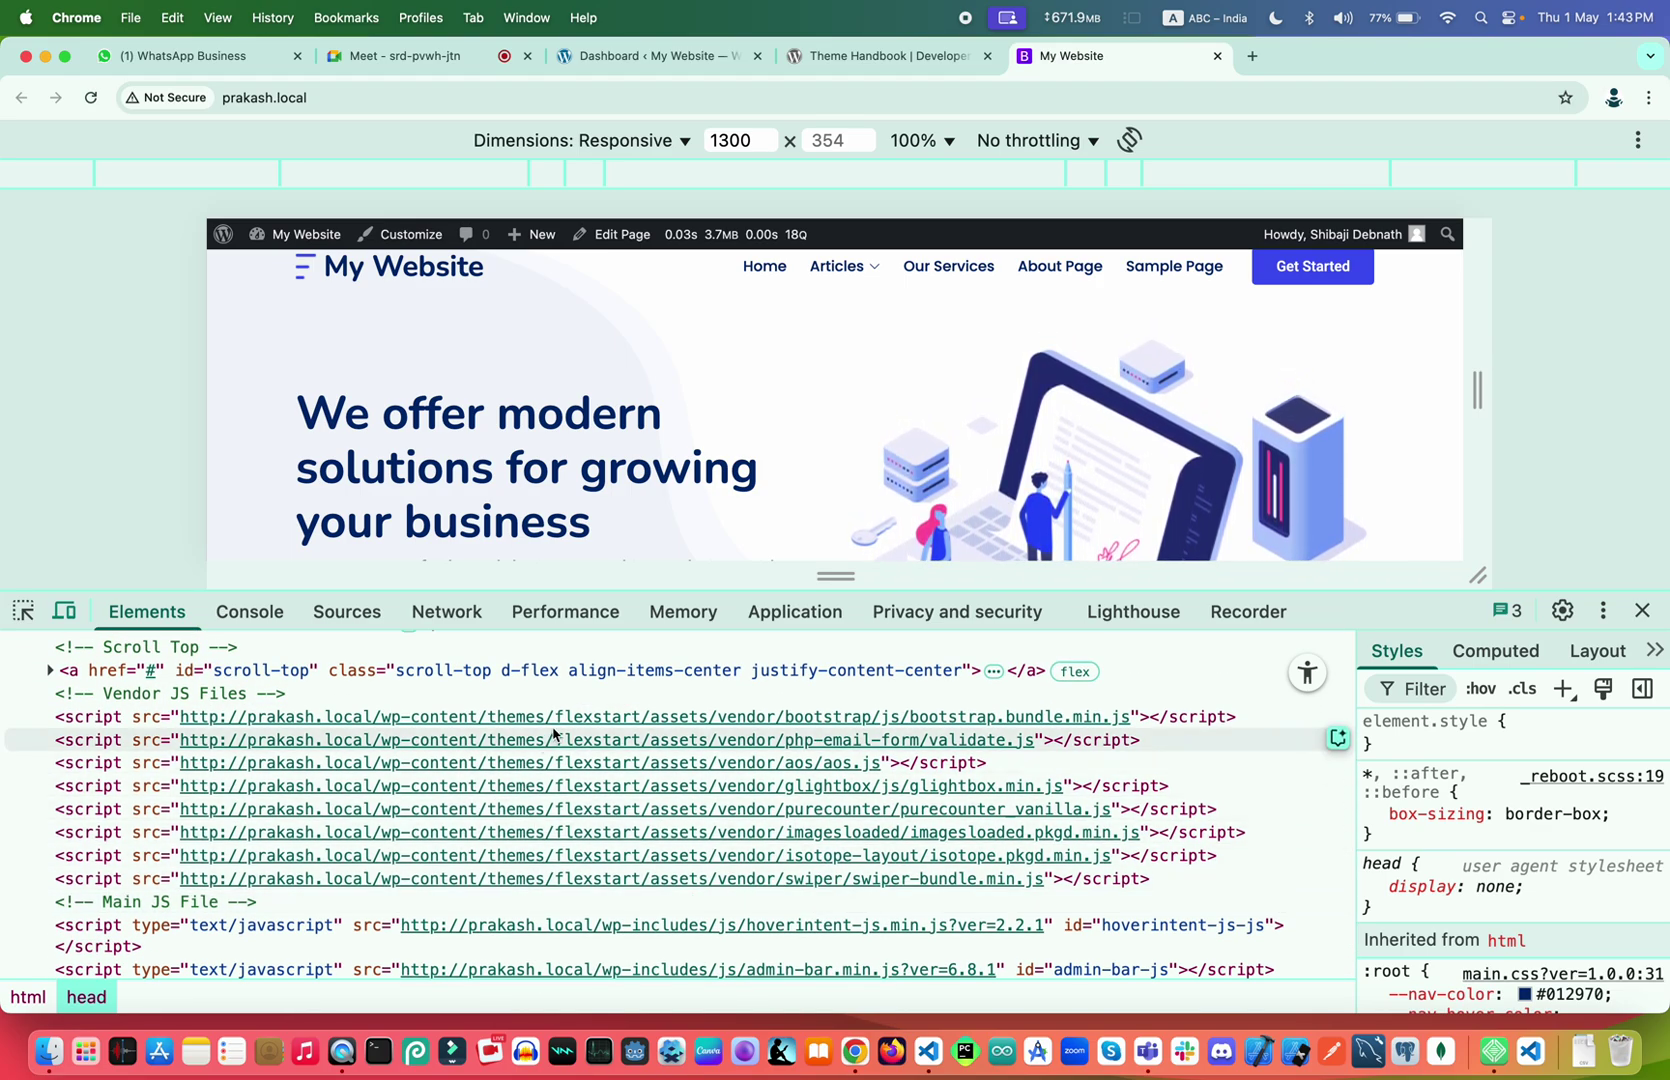
Examine the script tags near the end of the body and the stylesheet and script tags in the head, and close the developer tools
{"action": "scroll", "coordinate": [557, 727], "scroll_direction": "up", "scroll_amount": 2}
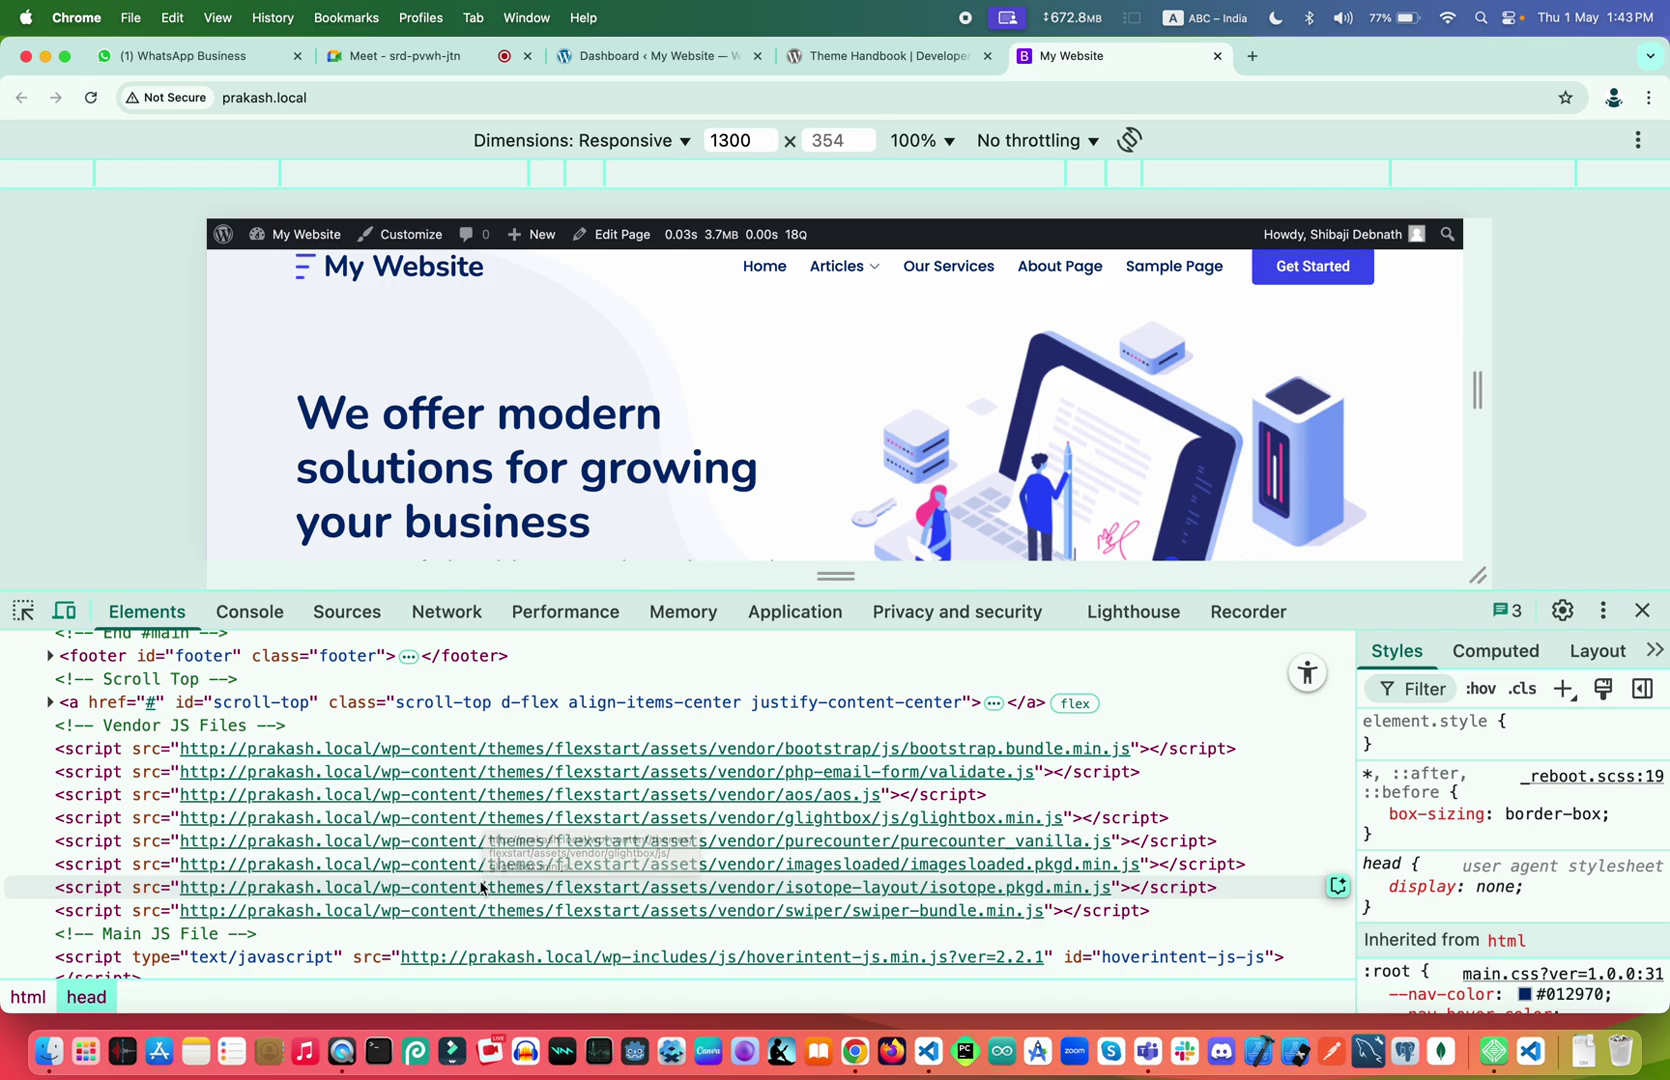
{"action": "scroll", "coordinate": [477, 897], "scroll_direction": "up", "scroll_amount": 2}
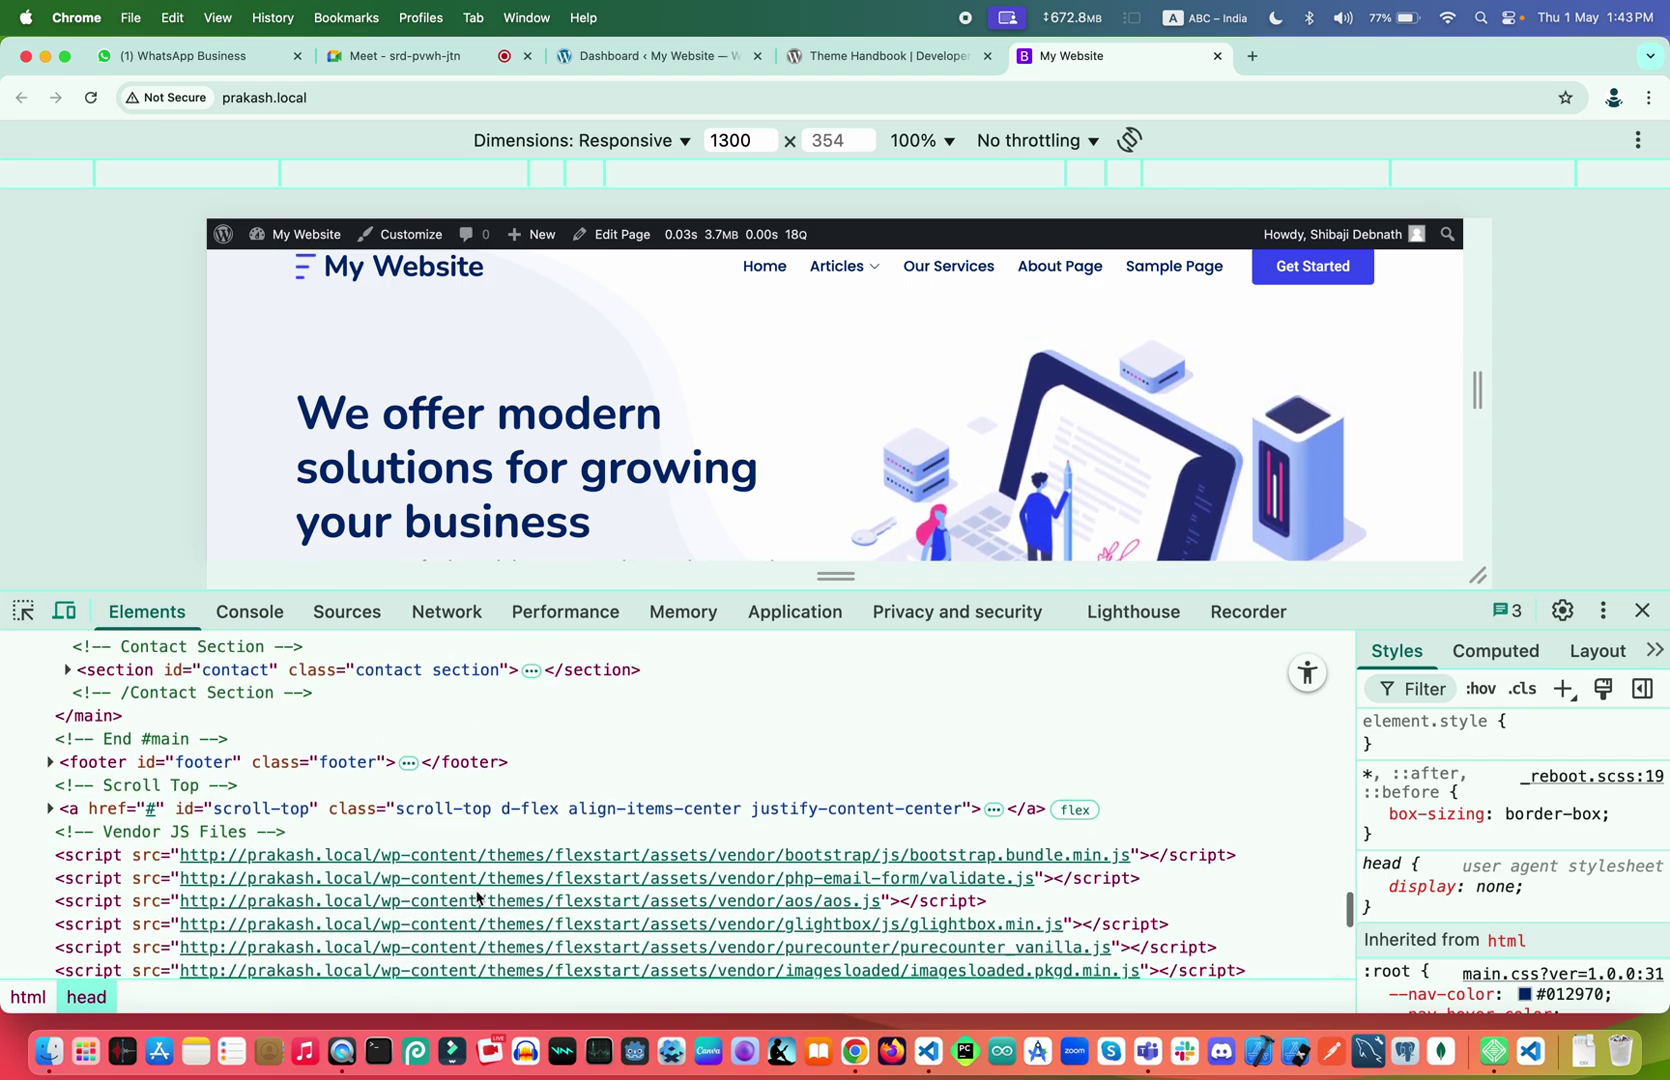
{"action": "scroll", "coordinate": [477, 897], "scroll_direction": "down", "scroll_amount": 6}
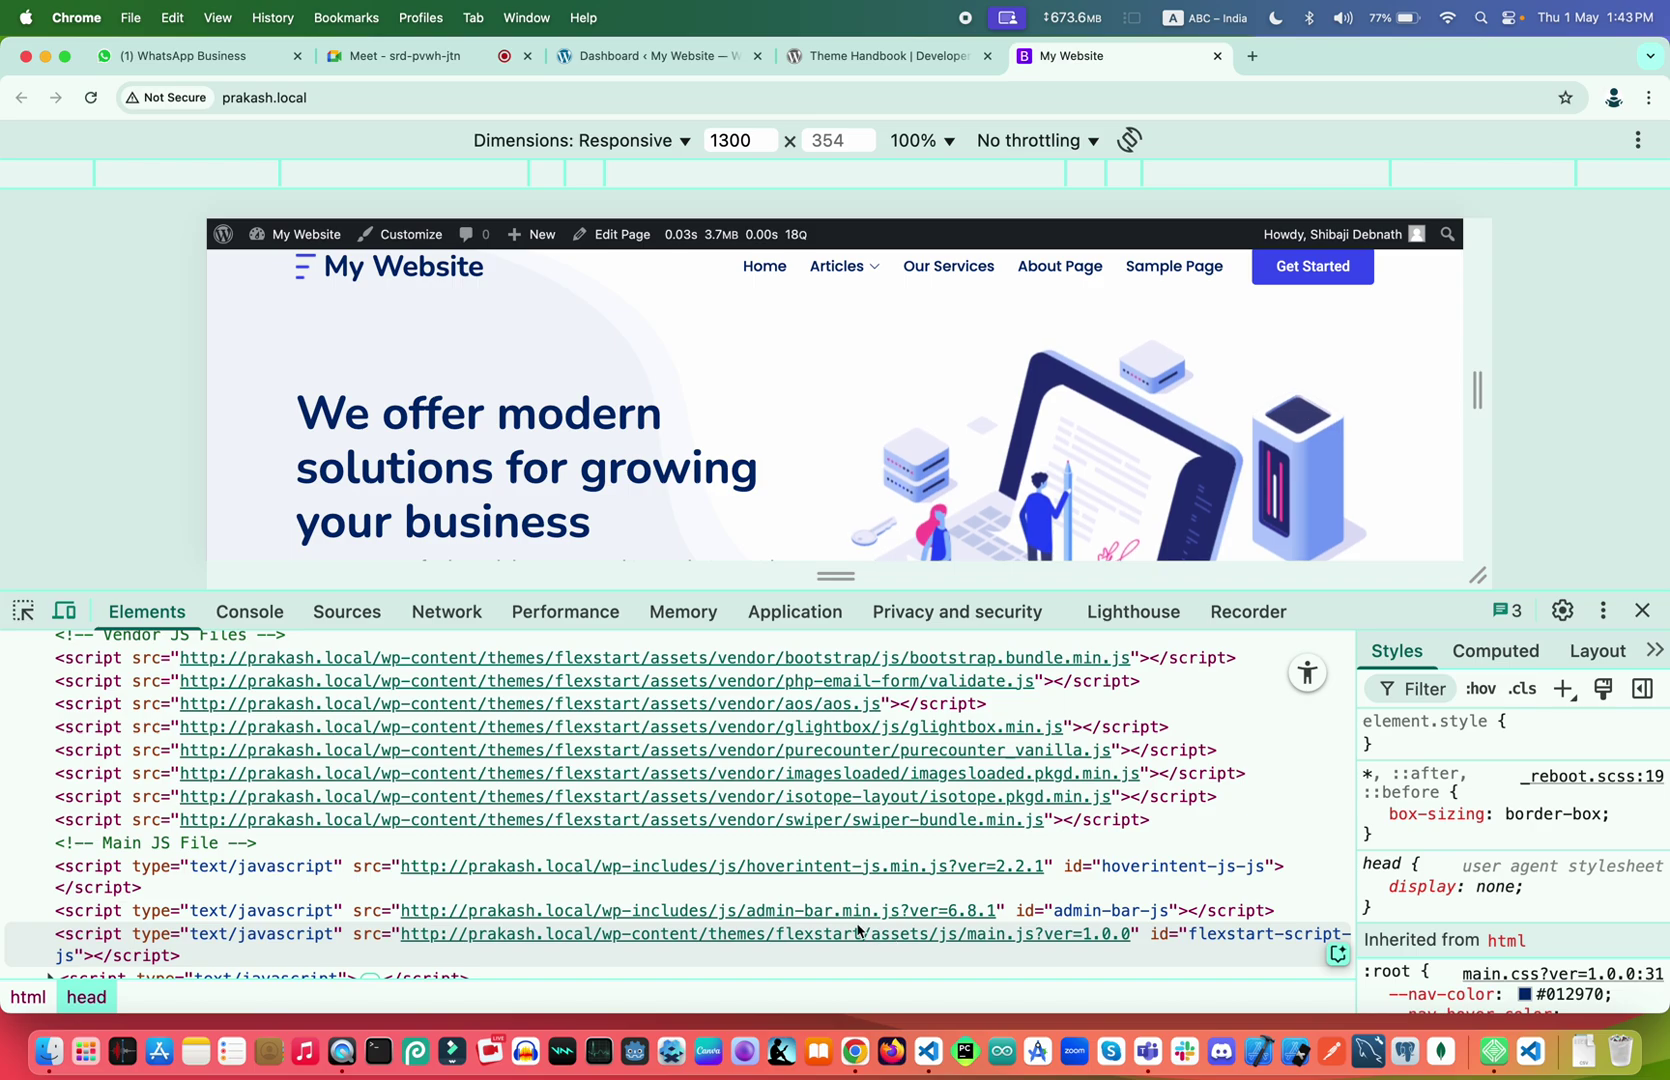
{"action": "scroll", "coordinate": [880, 885], "scroll_direction": "down", "scroll_amount": 11}
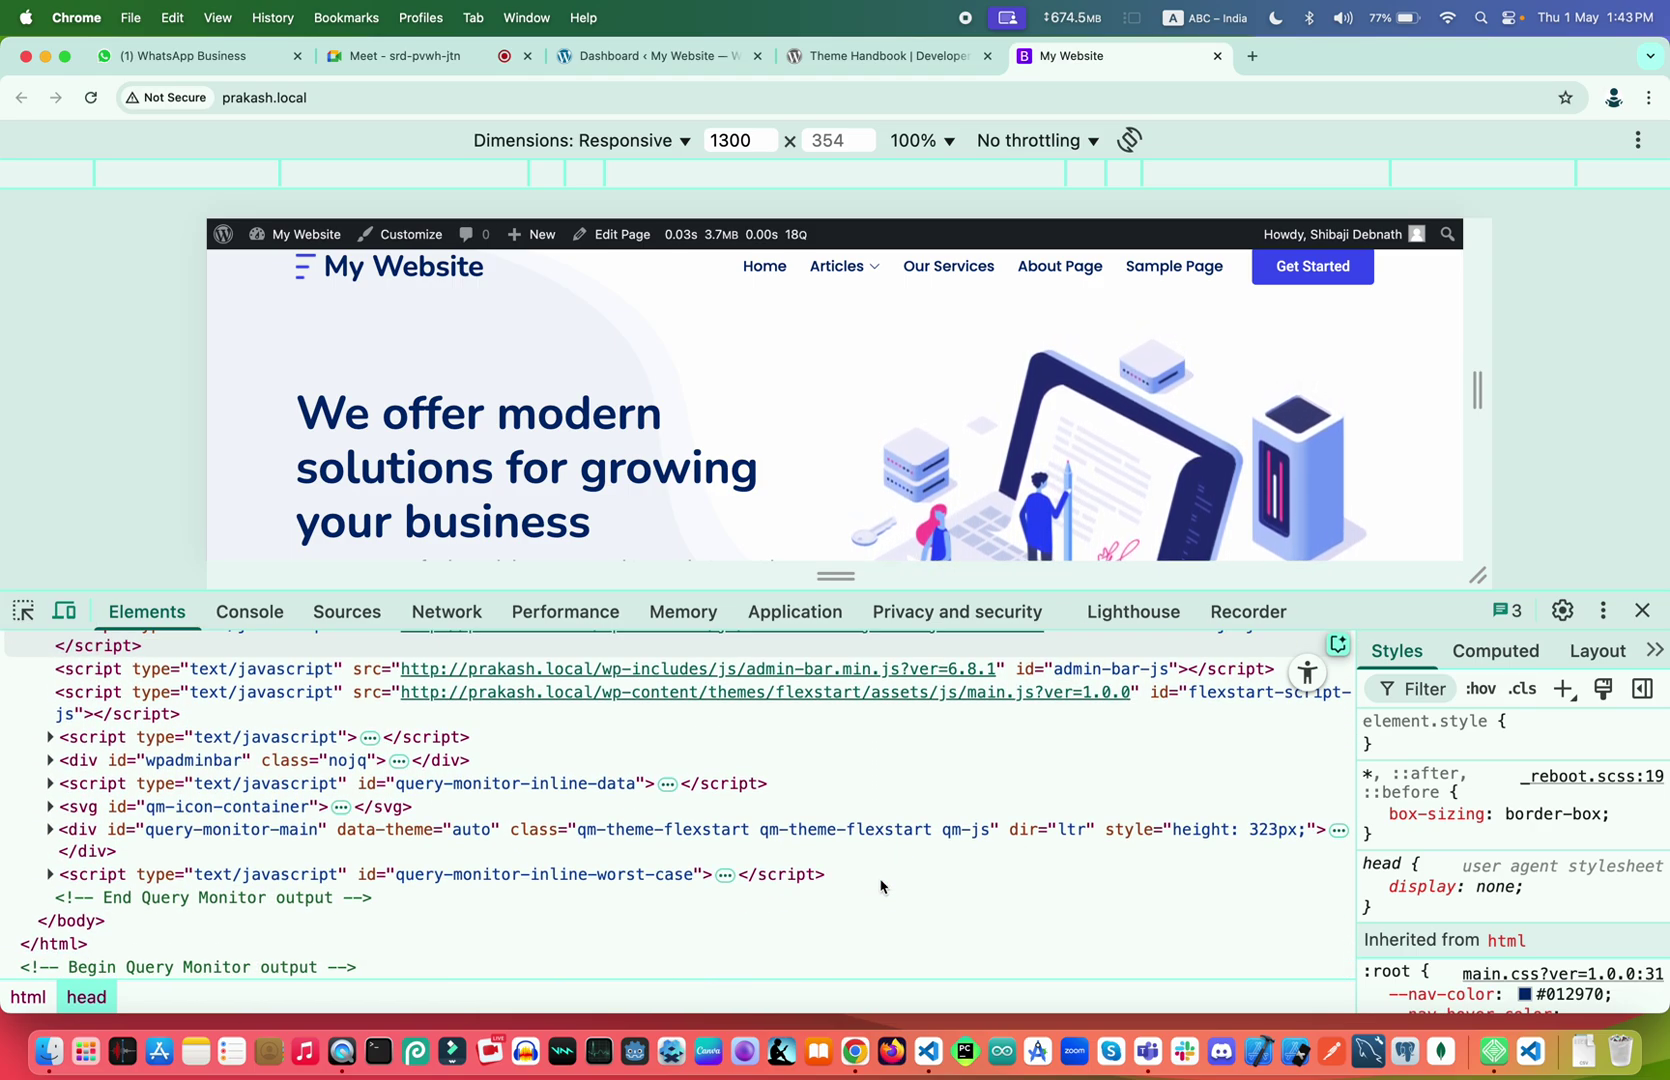
{"action": "scroll", "coordinate": [880, 885], "scroll_direction": "up", "scroll_amount": 20}
{"action": "scroll", "coordinate": [705, 869], "scroll_direction": "down", "scroll_amount": 7}
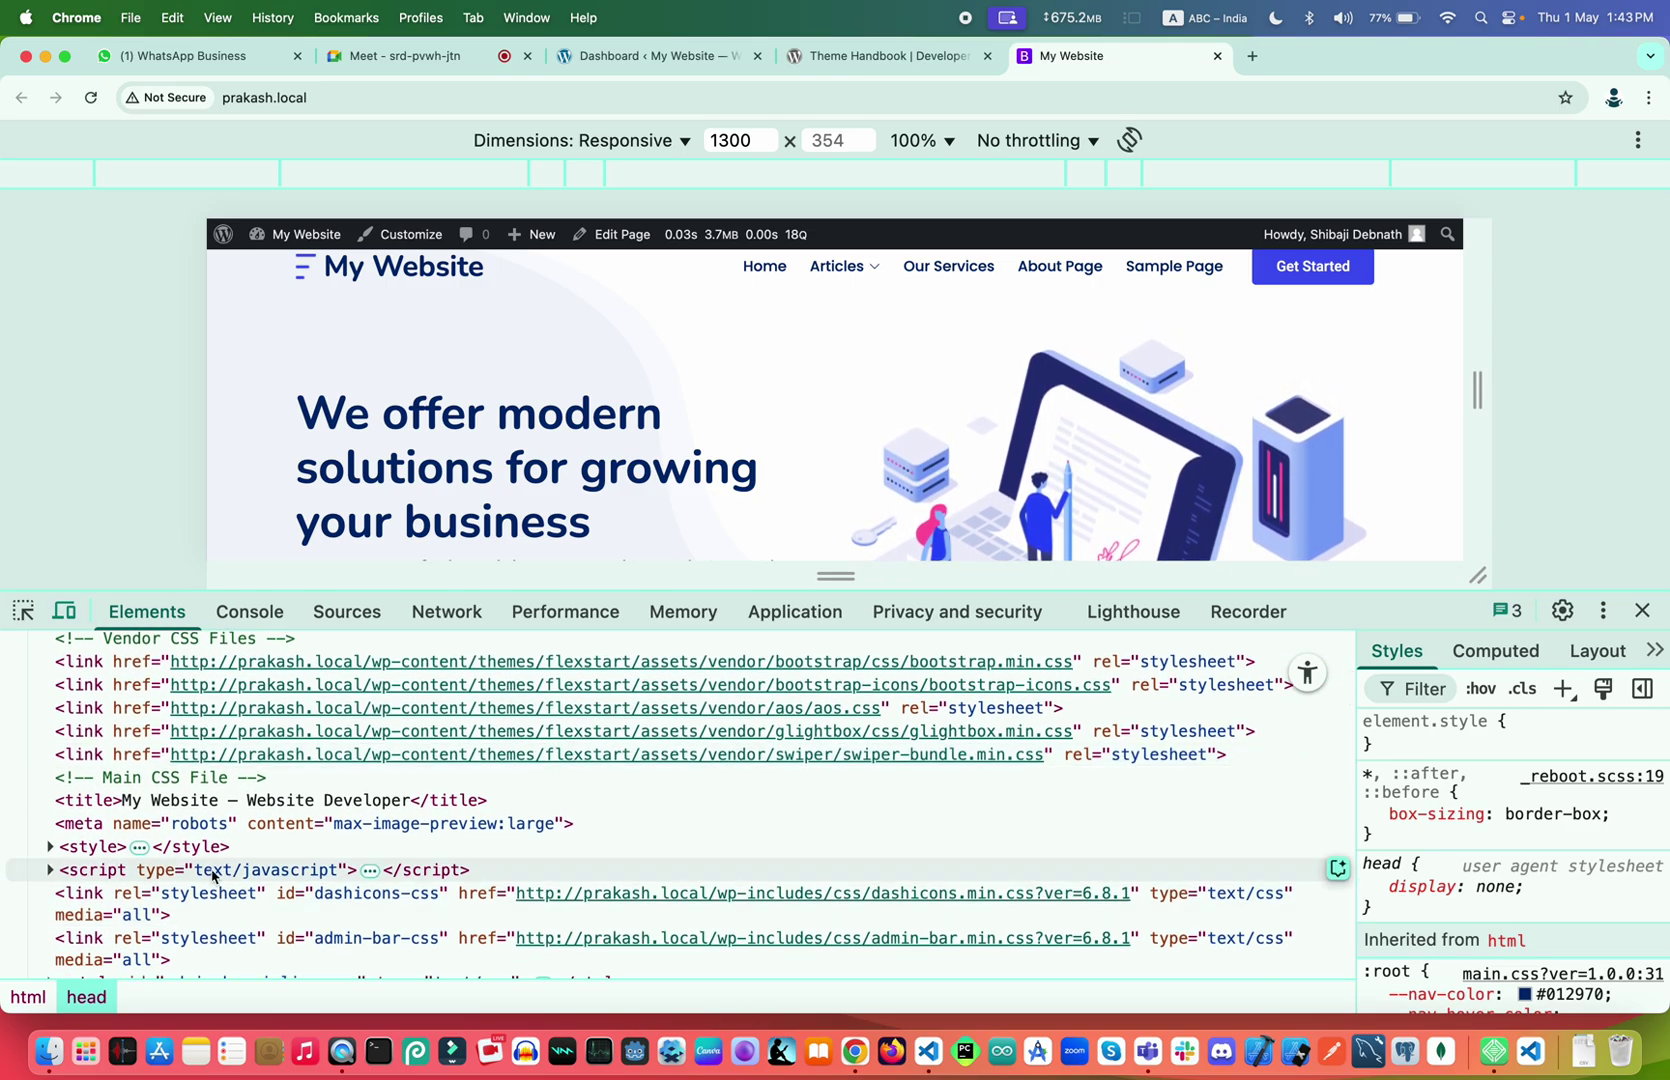
{"action": "scroll", "coordinate": [816, 920], "scroll_direction": "down", "scroll_amount": 1}
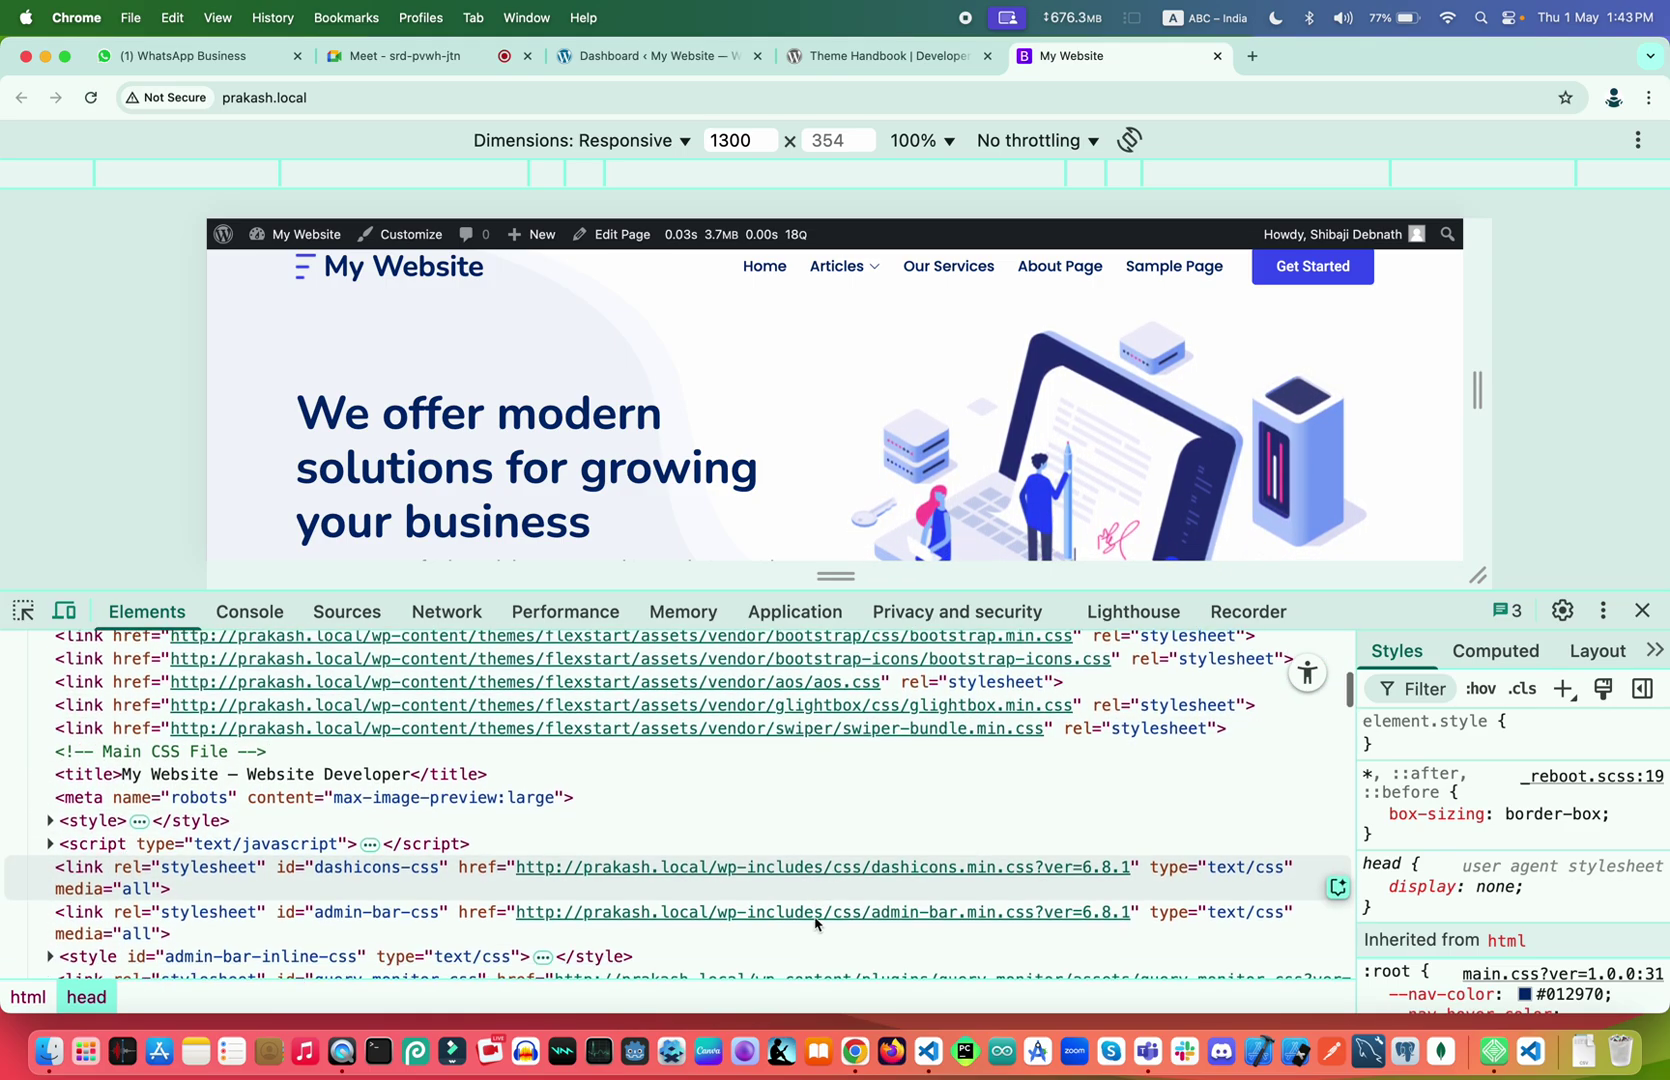
{"action": "scroll", "coordinate": [816, 920], "scroll_direction": "down", "scroll_amount": 6}
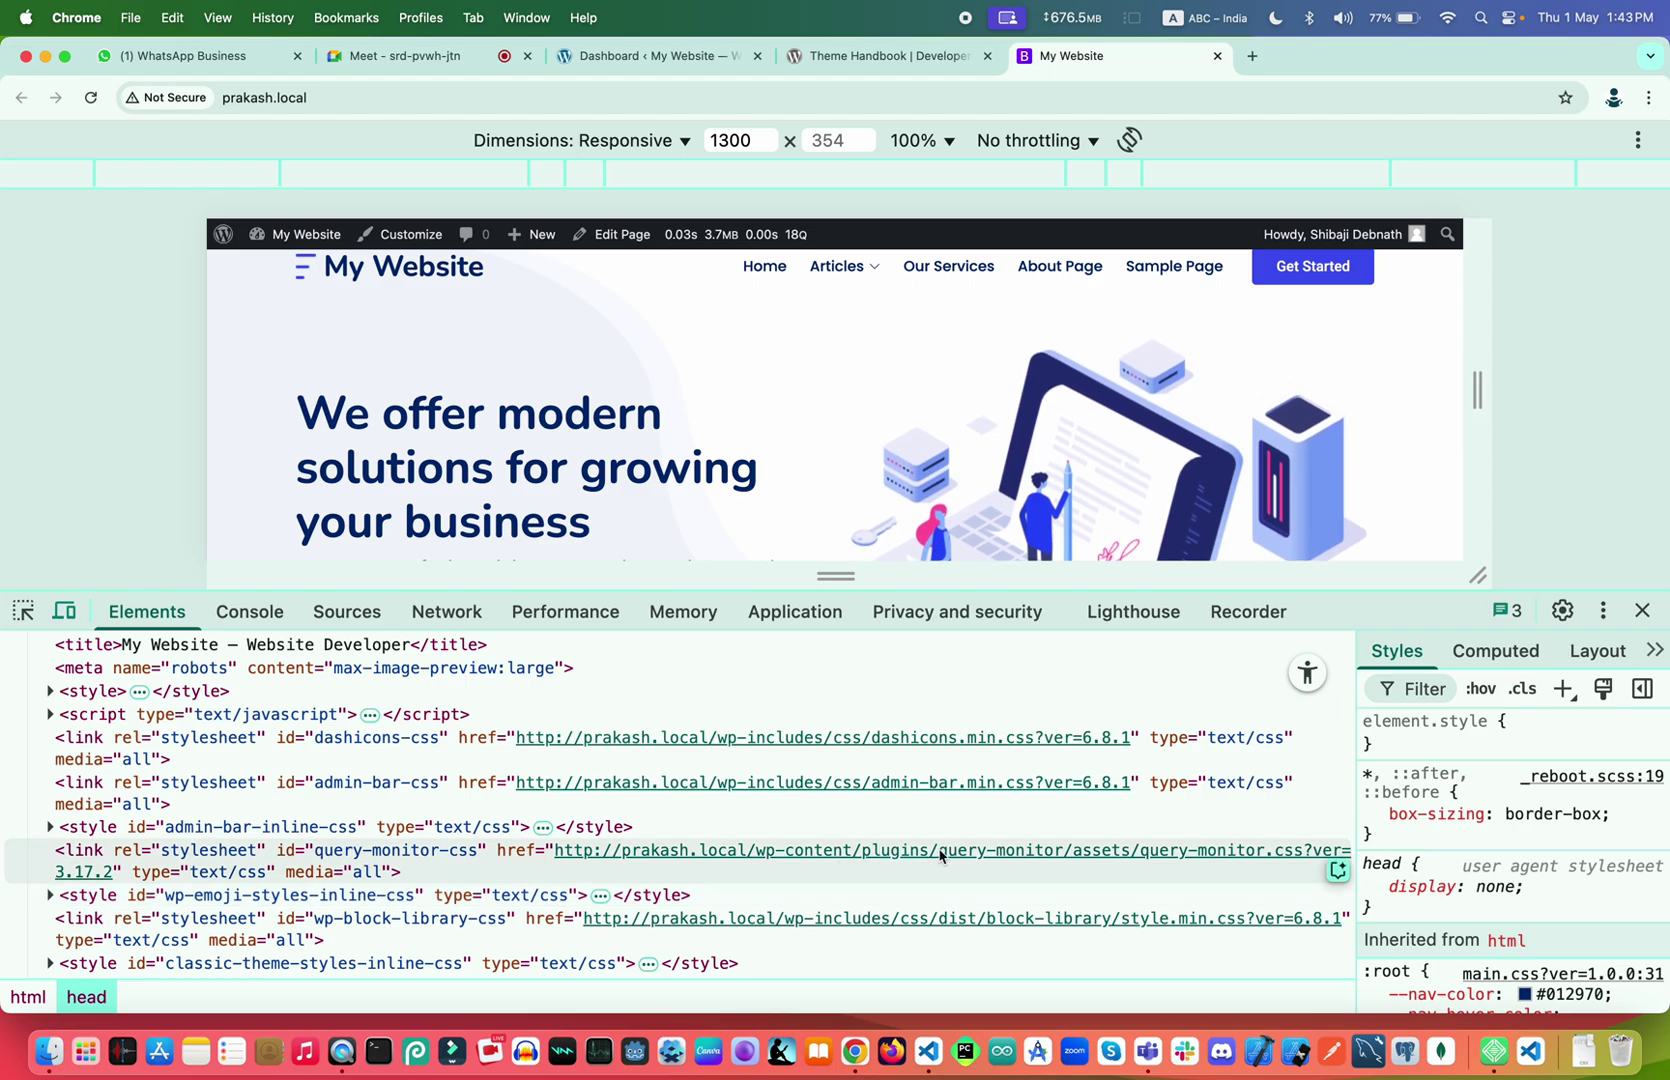
{"action": "scroll", "coordinate": [940, 856], "scroll_direction": "down", "scroll_amount": 4}
{"action": "scroll", "coordinate": [950, 857], "scroll_direction": "down", "scroll_amount": 4}
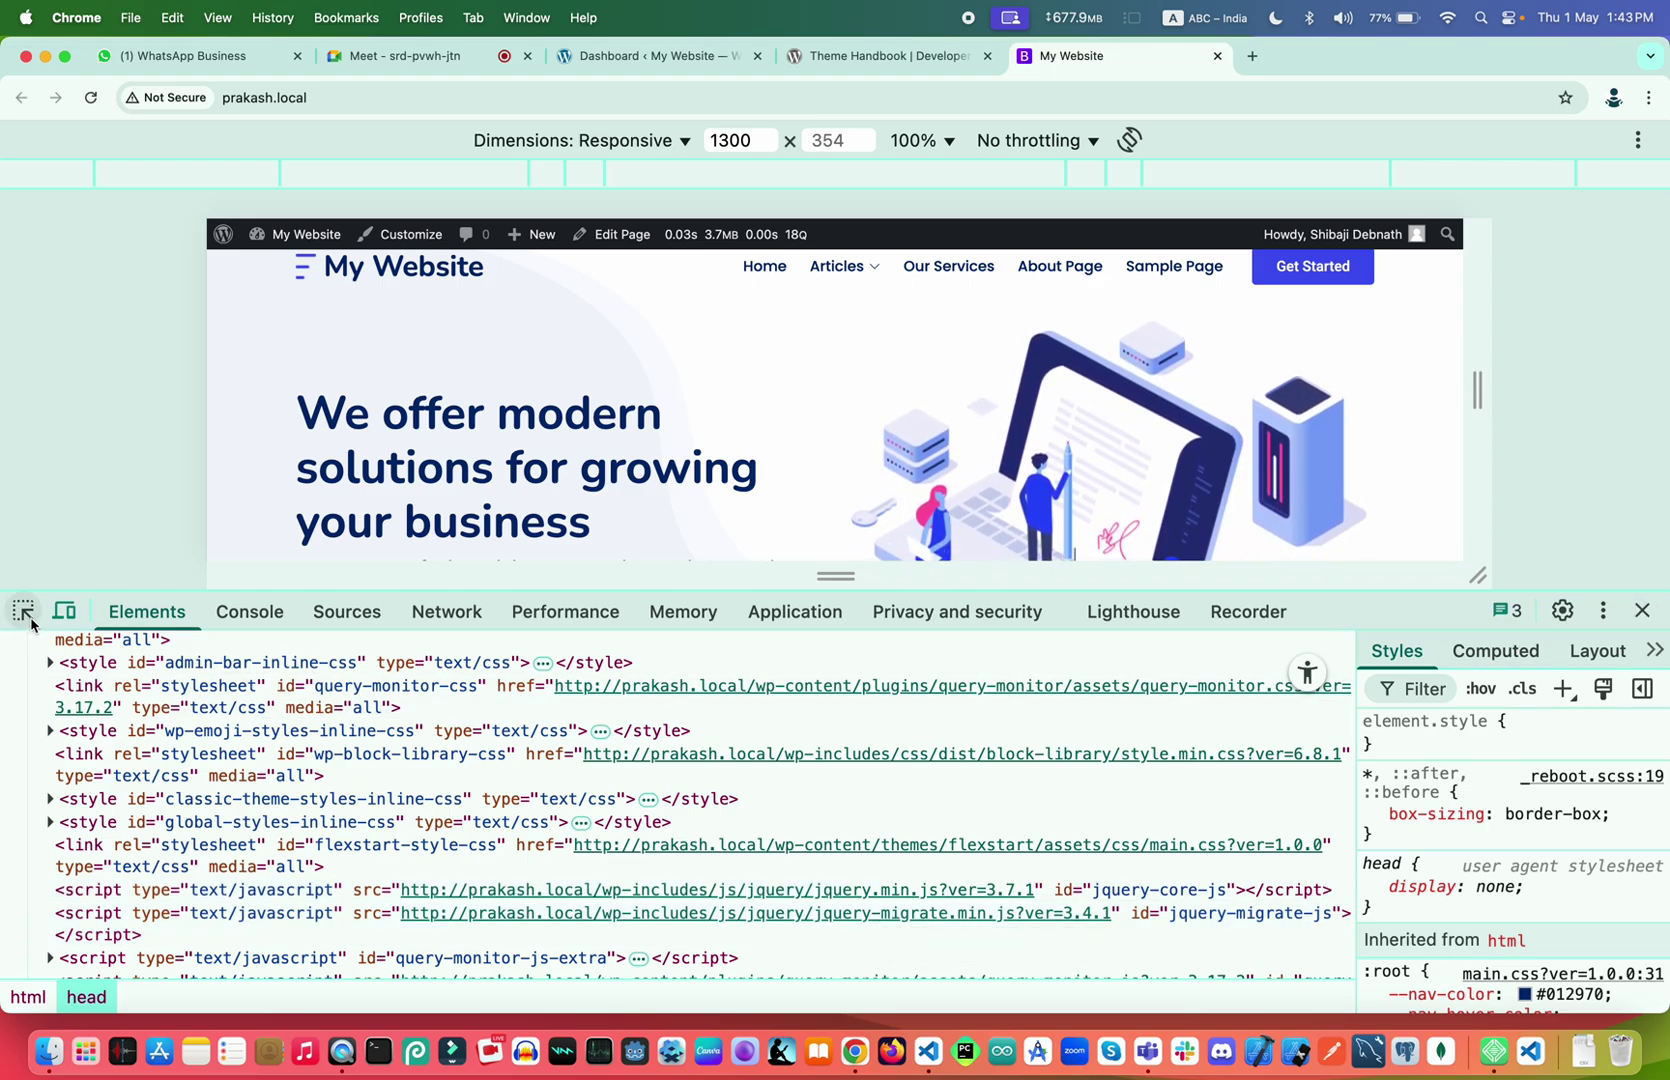
{"action": "left_click", "coordinate": [63, 611]}
{"action": "left_click", "coordinate": [1642, 610]}
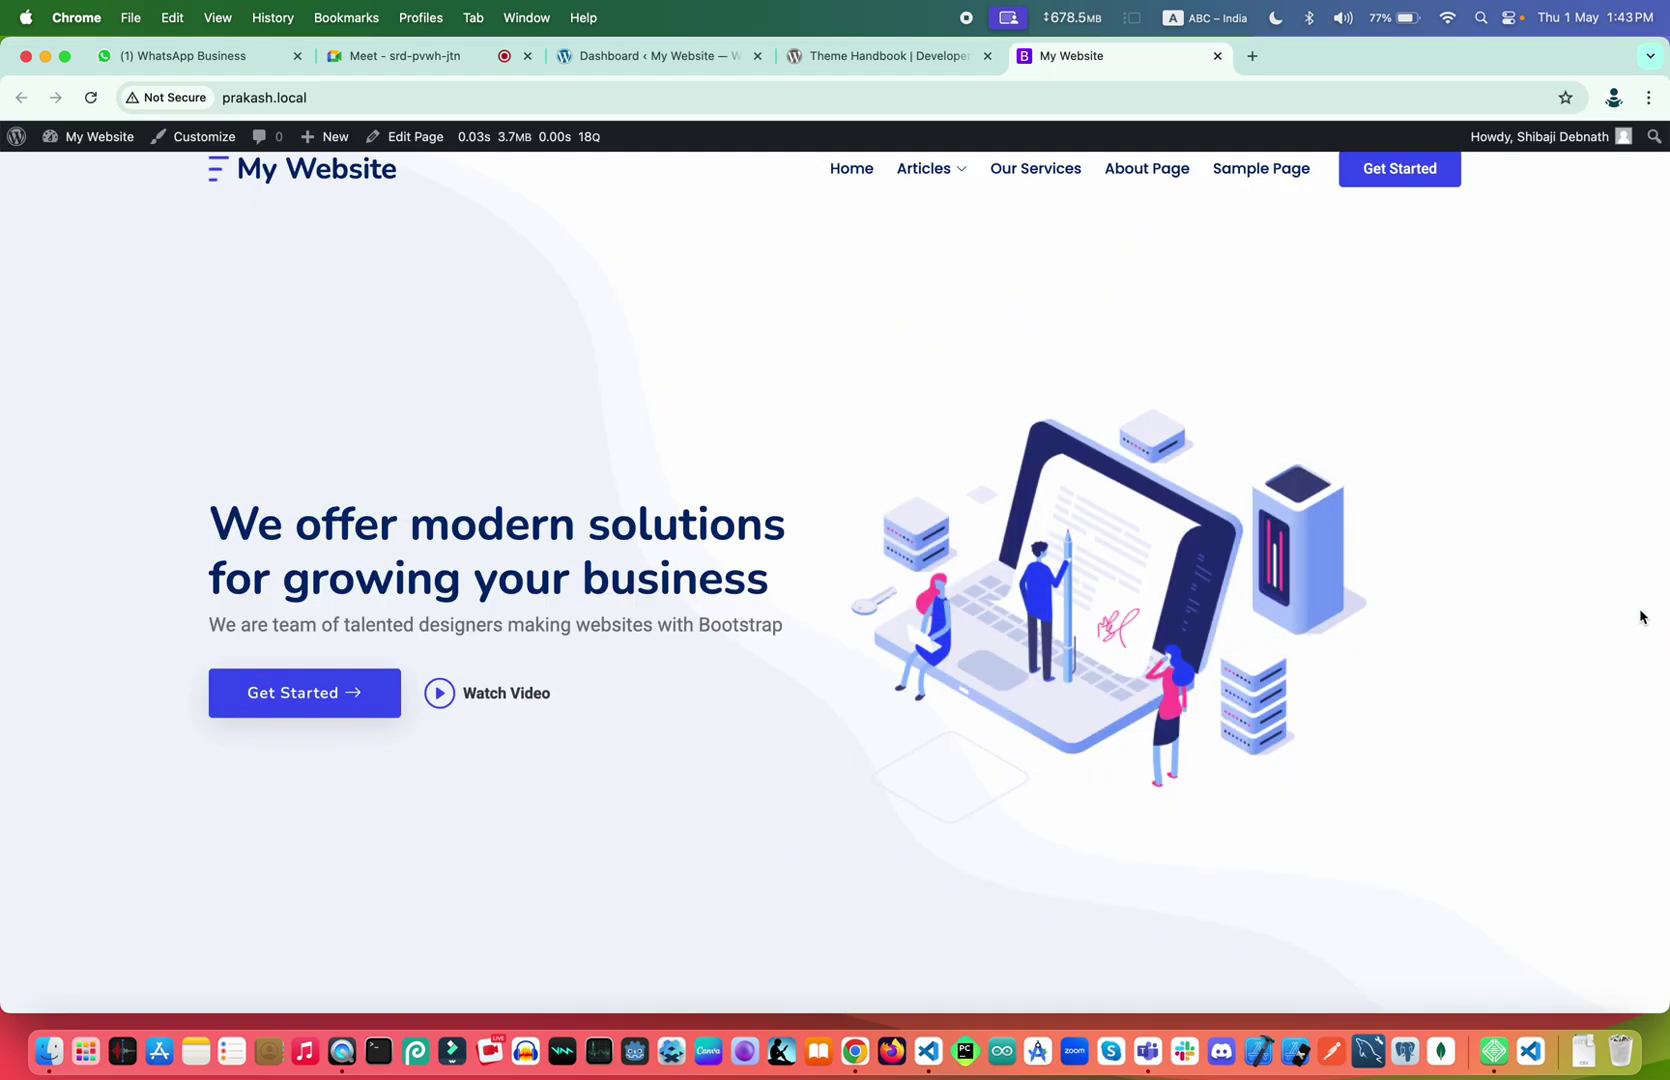
Switch to VS Code and remove 'jquery' from the dependency array of the flexstart-script enqueue call in functions.php
{"action": "key", "text": "ctrl+Right"}
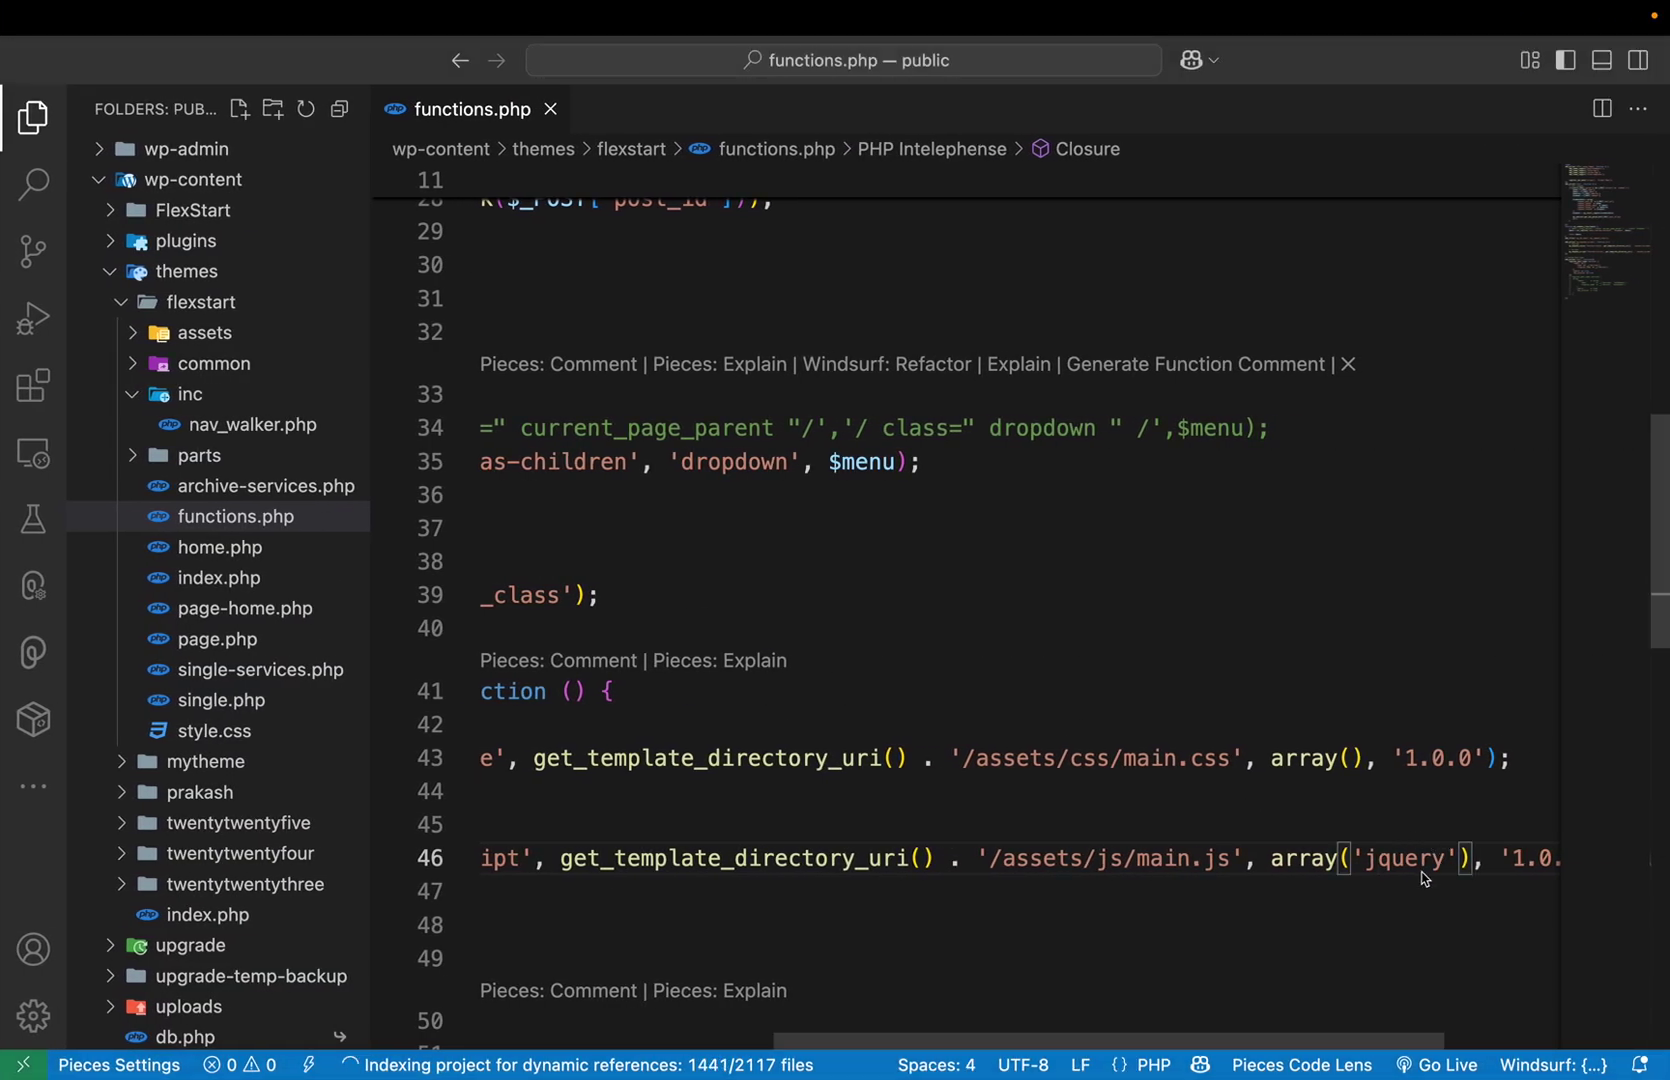
{"action": "left_click_drag", "start_coordinate": [1352, 858], "coordinate": [1458, 857]}
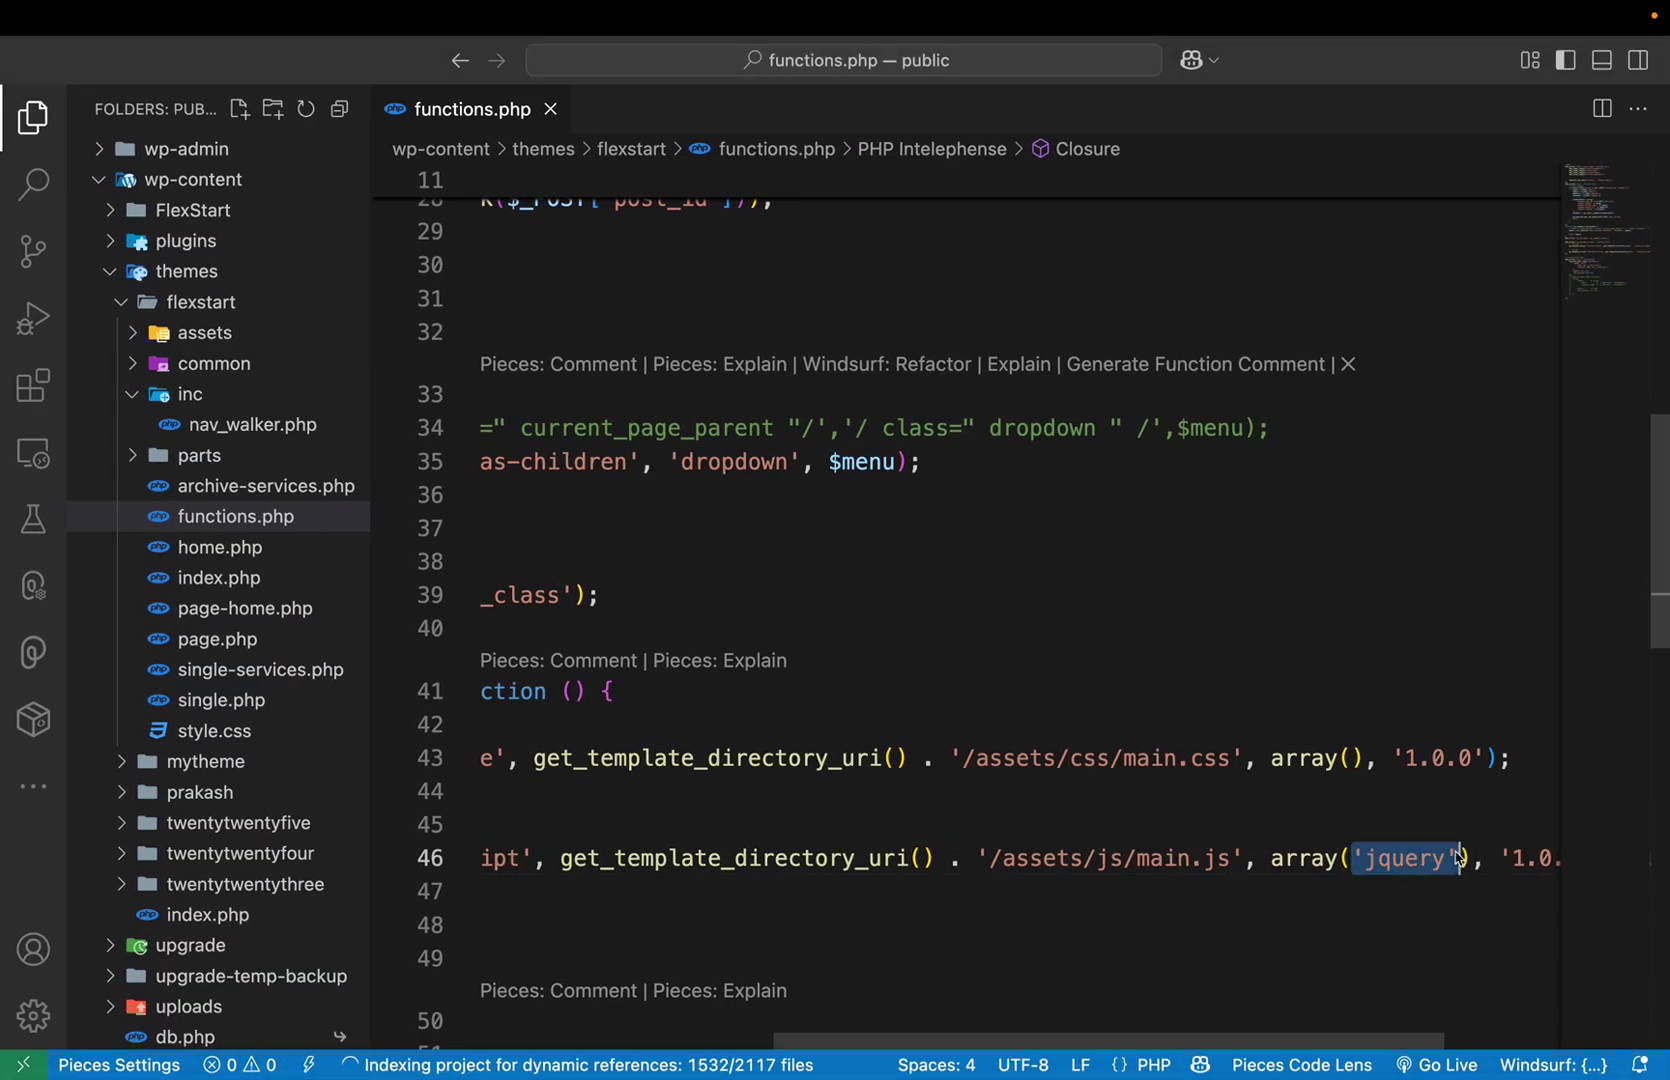
{"action": "key", "text": "BackSpace"}
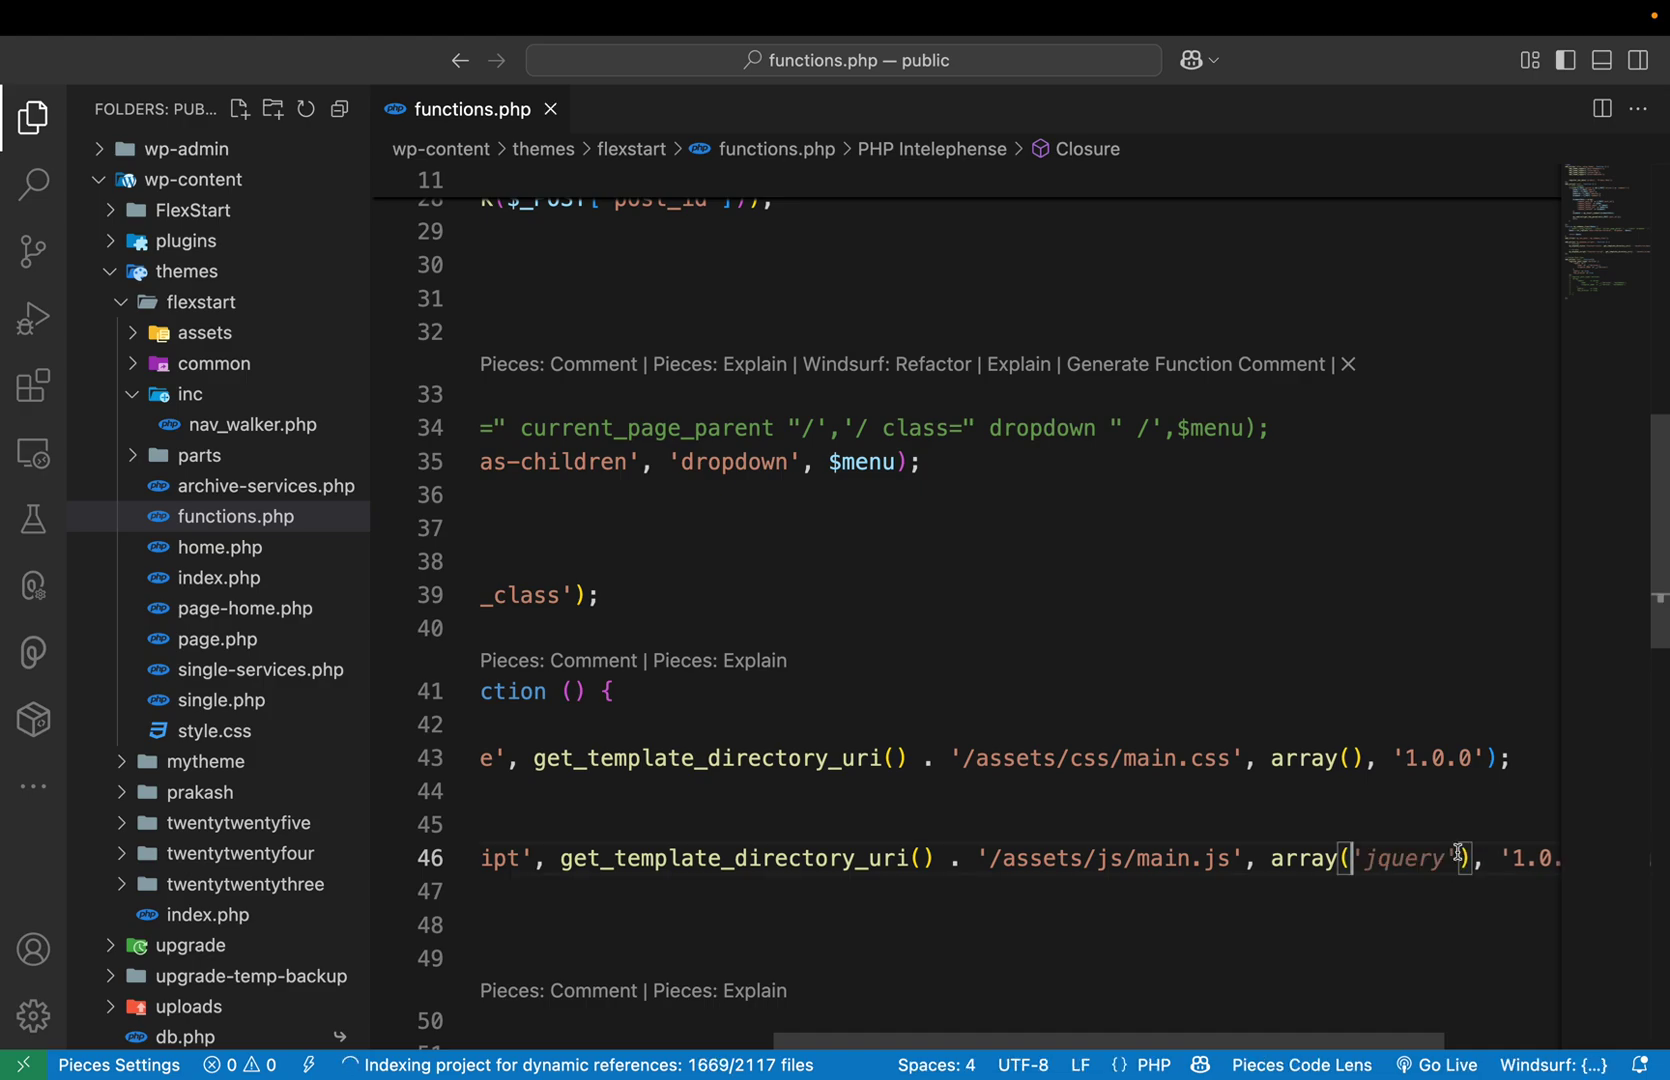
{"action": "left_click", "coordinate": [1144, 928]}
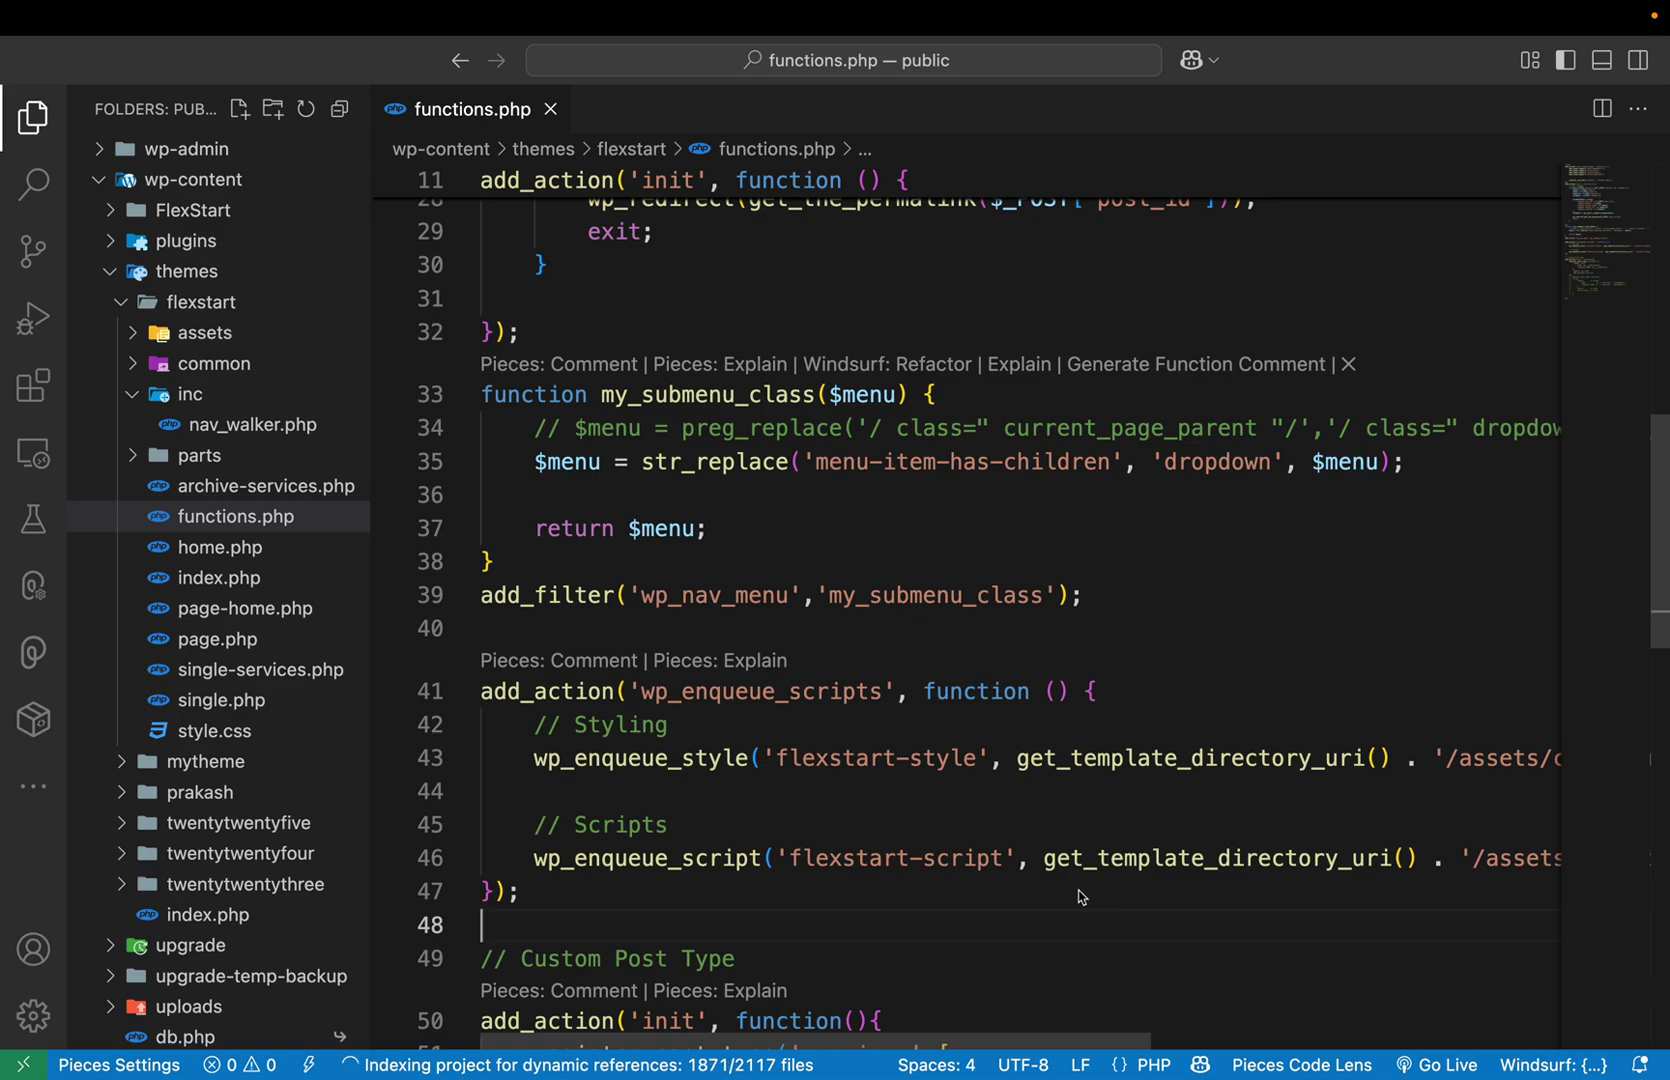
{"action": "scroll", "coordinate": [1080, 897], "scroll_direction": "right", "scroll_amount": 5}
{"action": "scroll", "coordinate": [1065, 888], "scroll_direction": "left", "scroll_amount": 4}
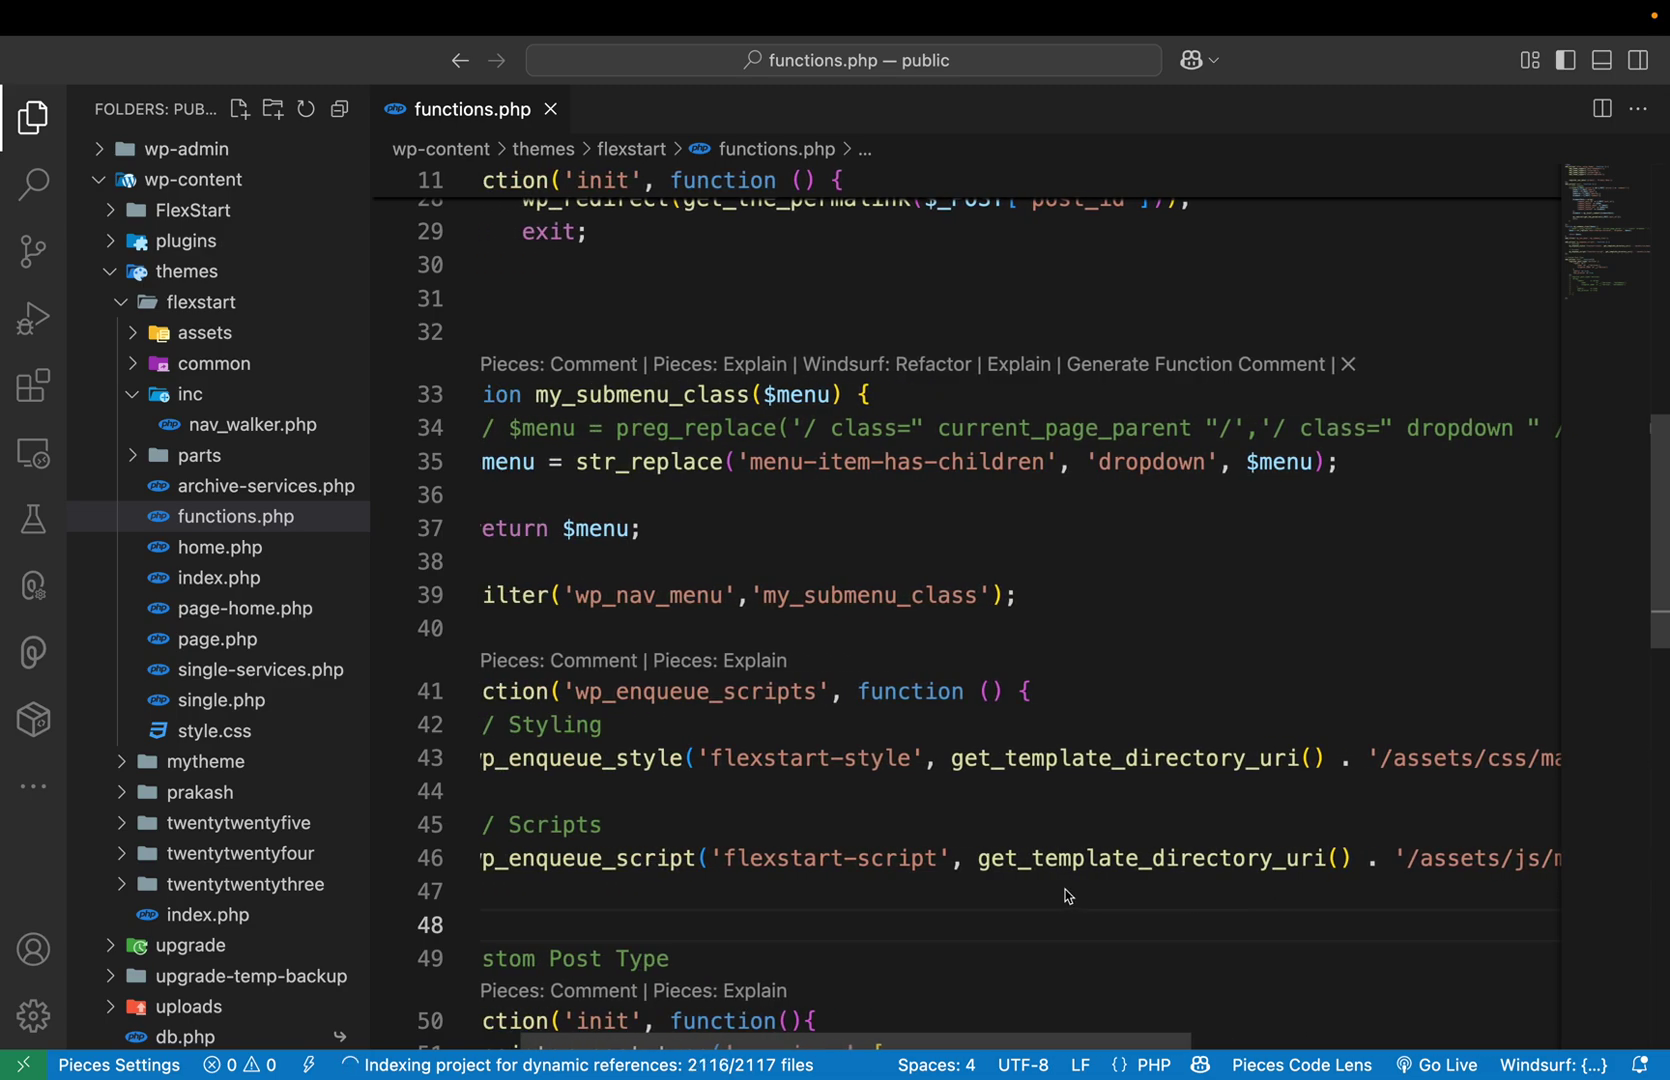
{"action": "scroll", "coordinate": [1220, 806], "scroll_direction": "left", "scroll_amount": 1}
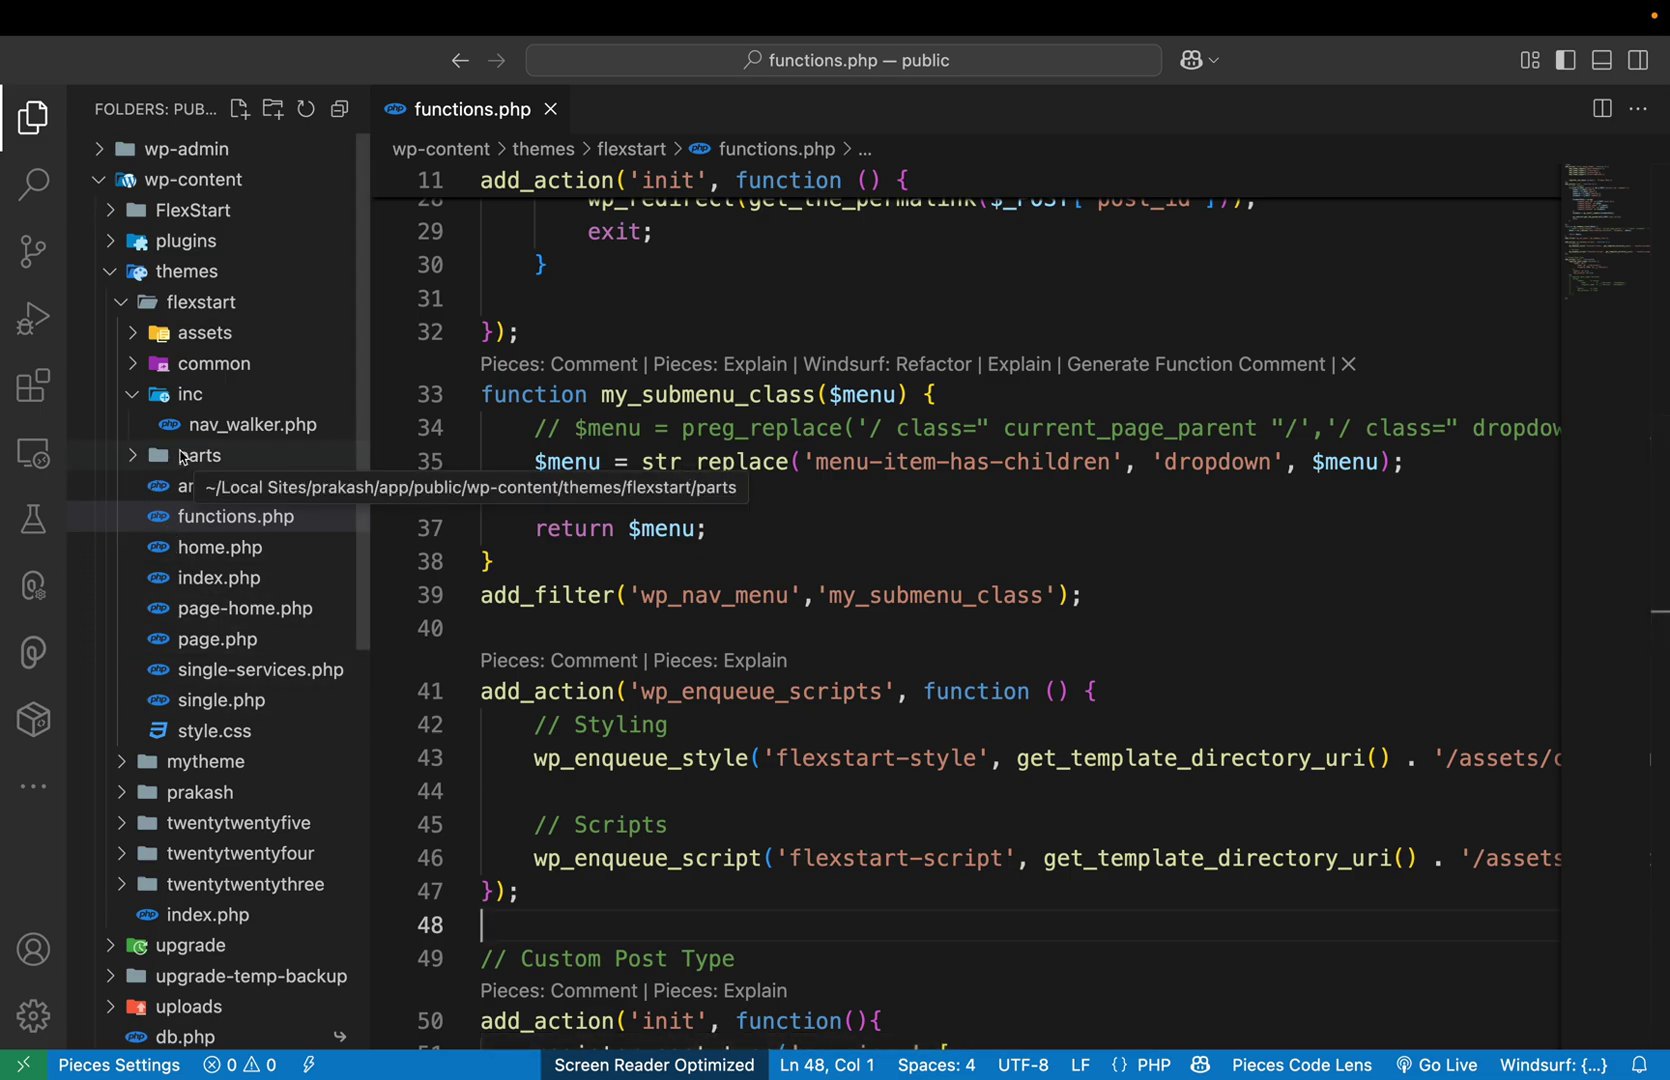
{"action": "left_click", "coordinate": [168, 304]}
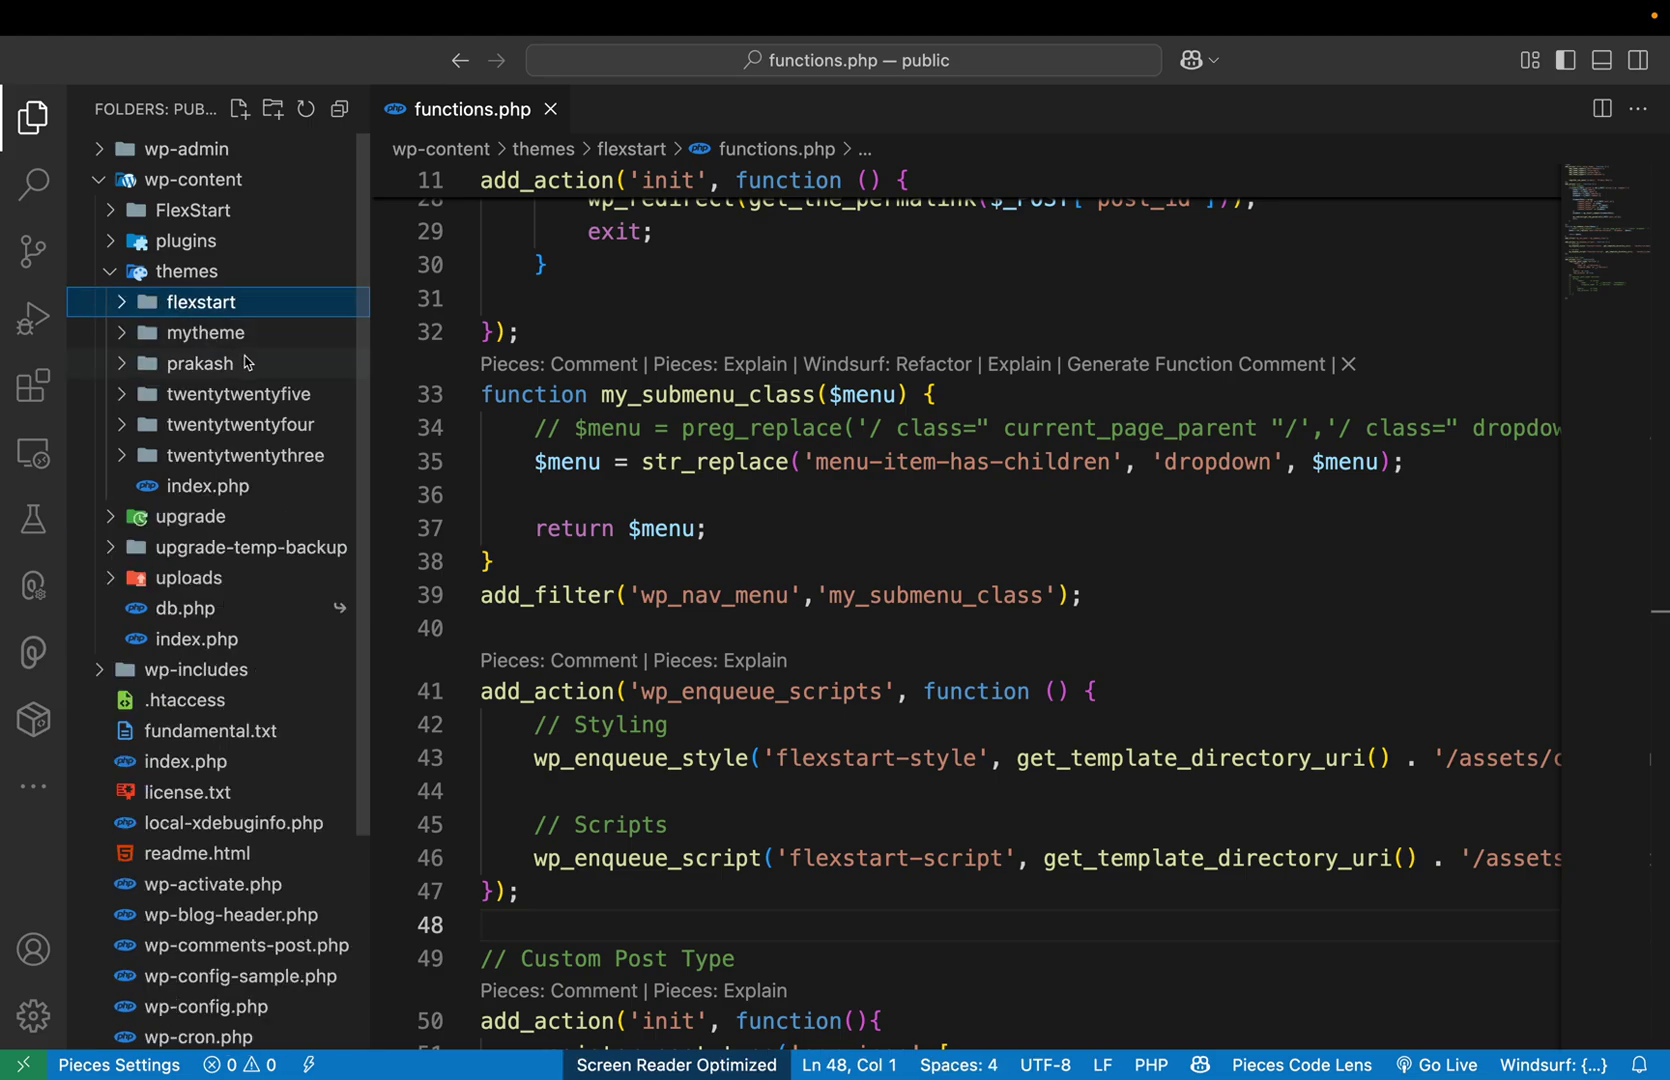
{"action": "key", "text": "ctrl+Left"}
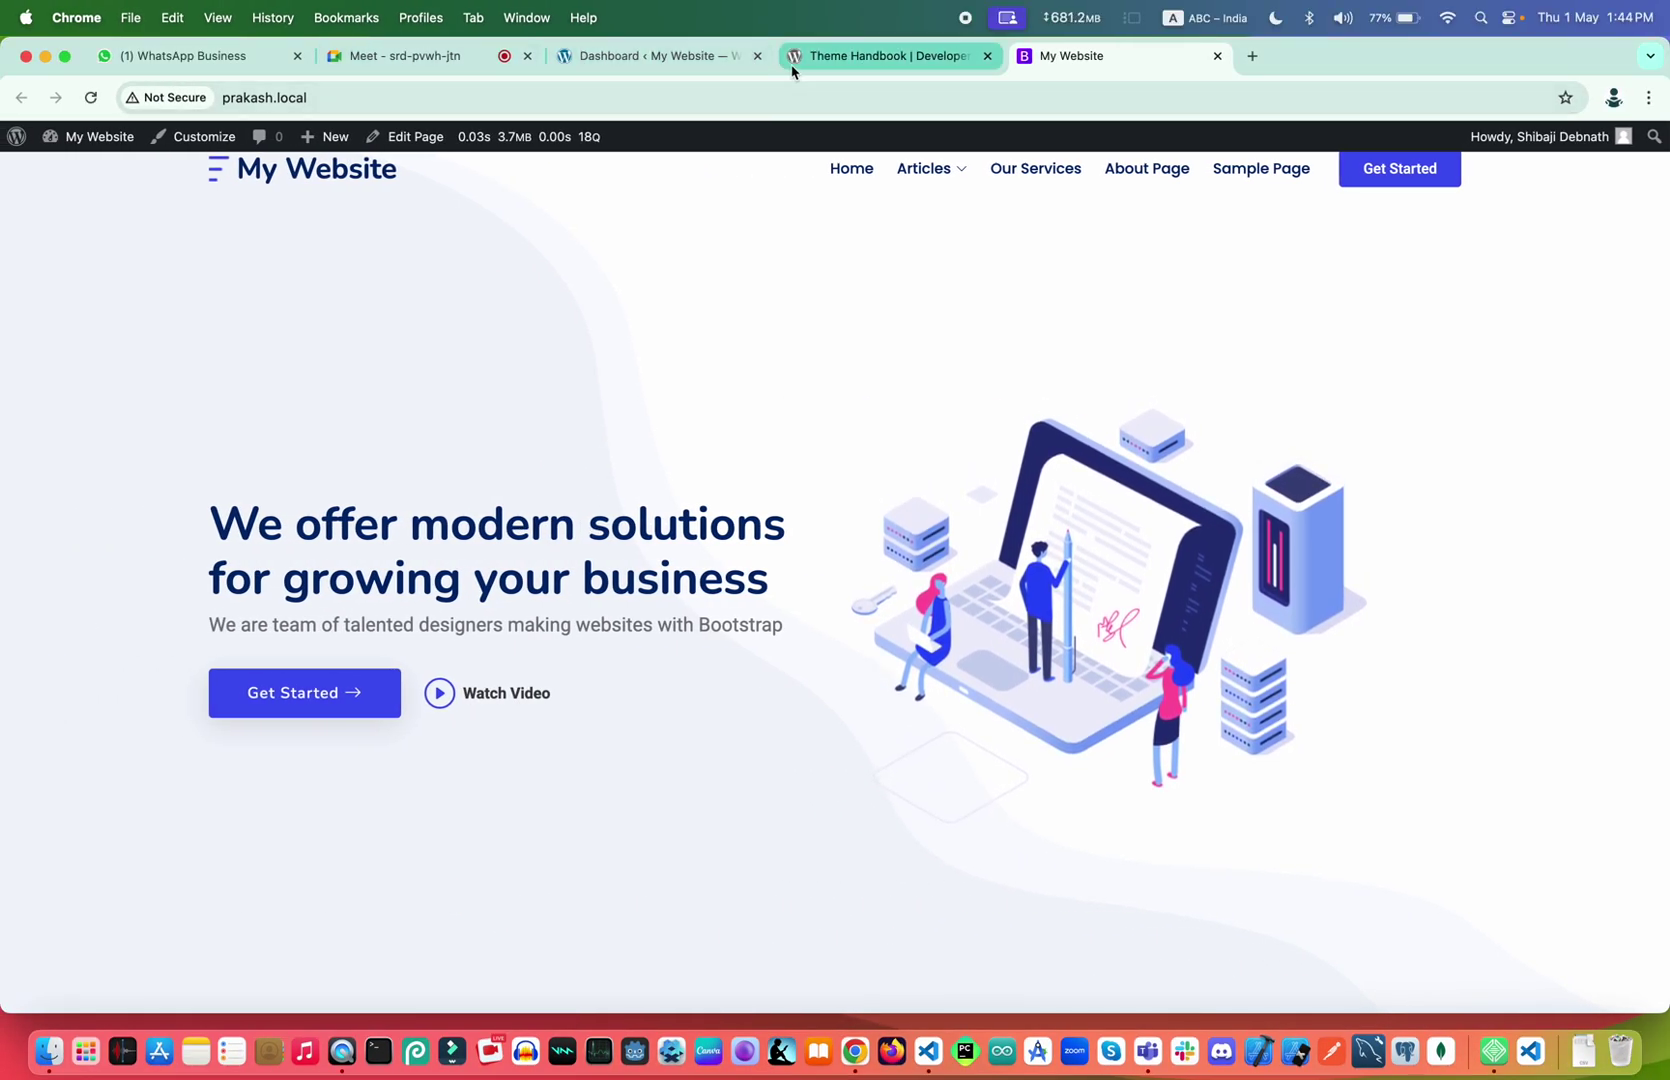
{"action": "key", "text": "ctrl+Right"}
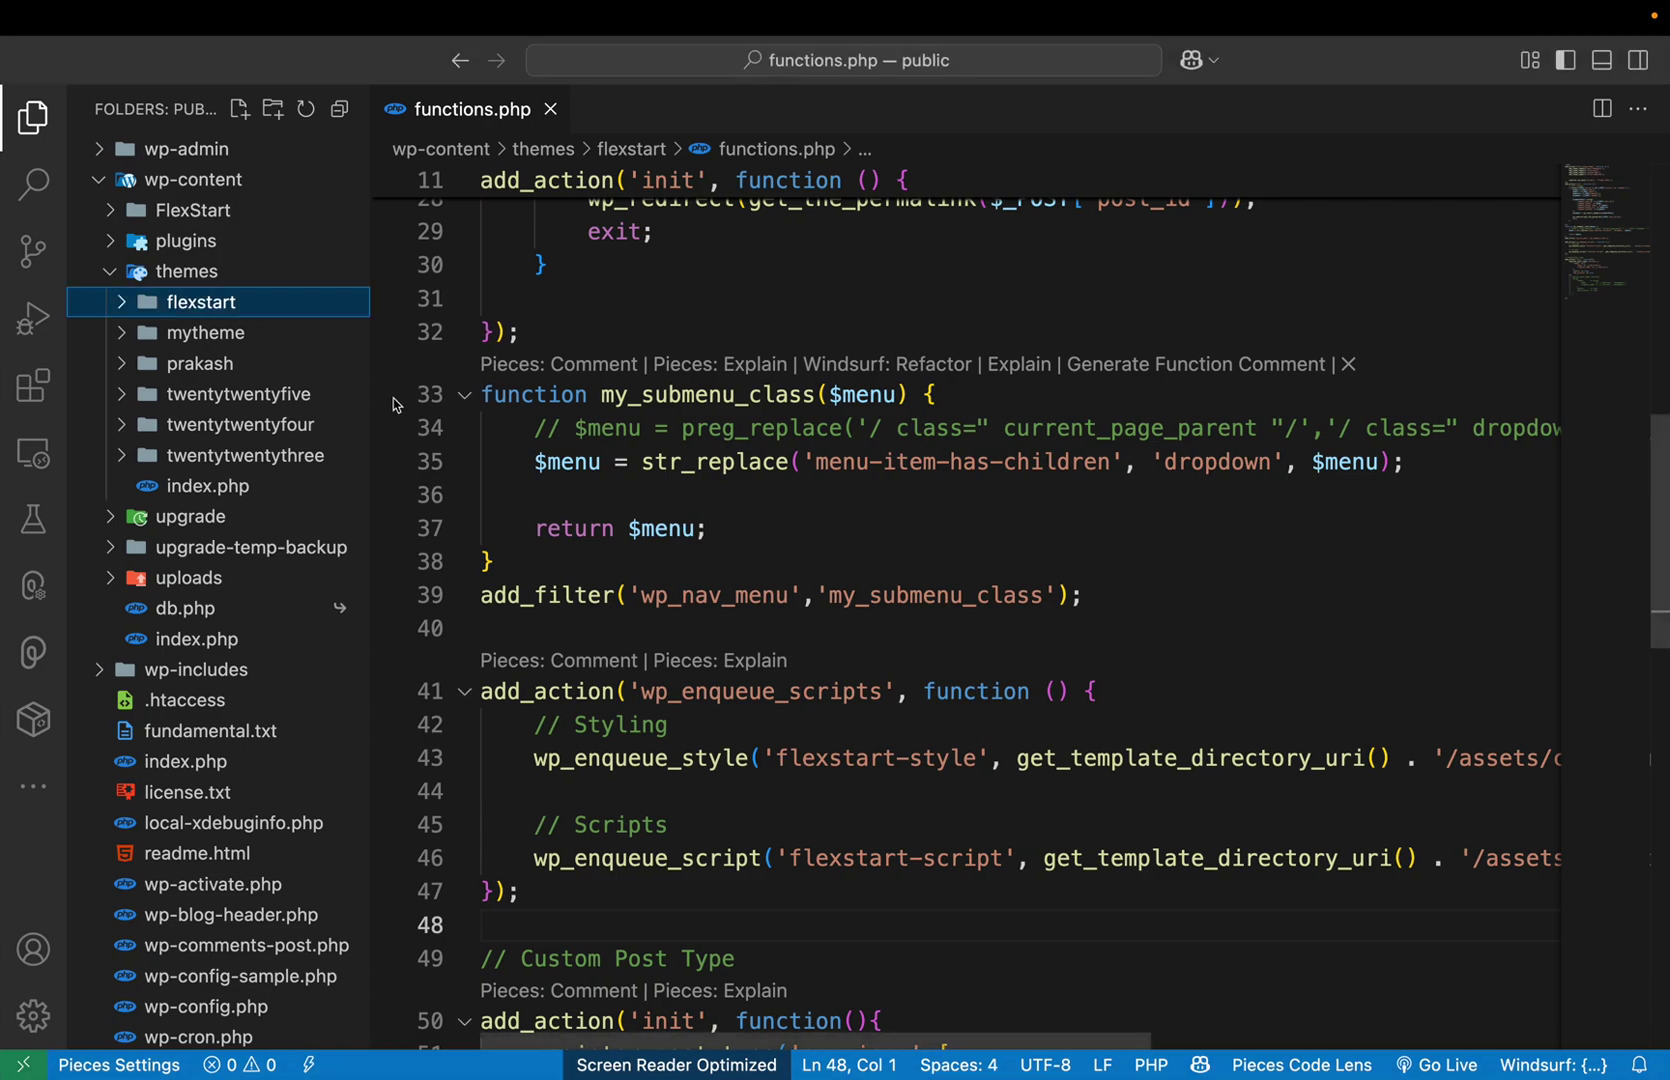
{"action": "left_click", "coordinate": [181, 304]}
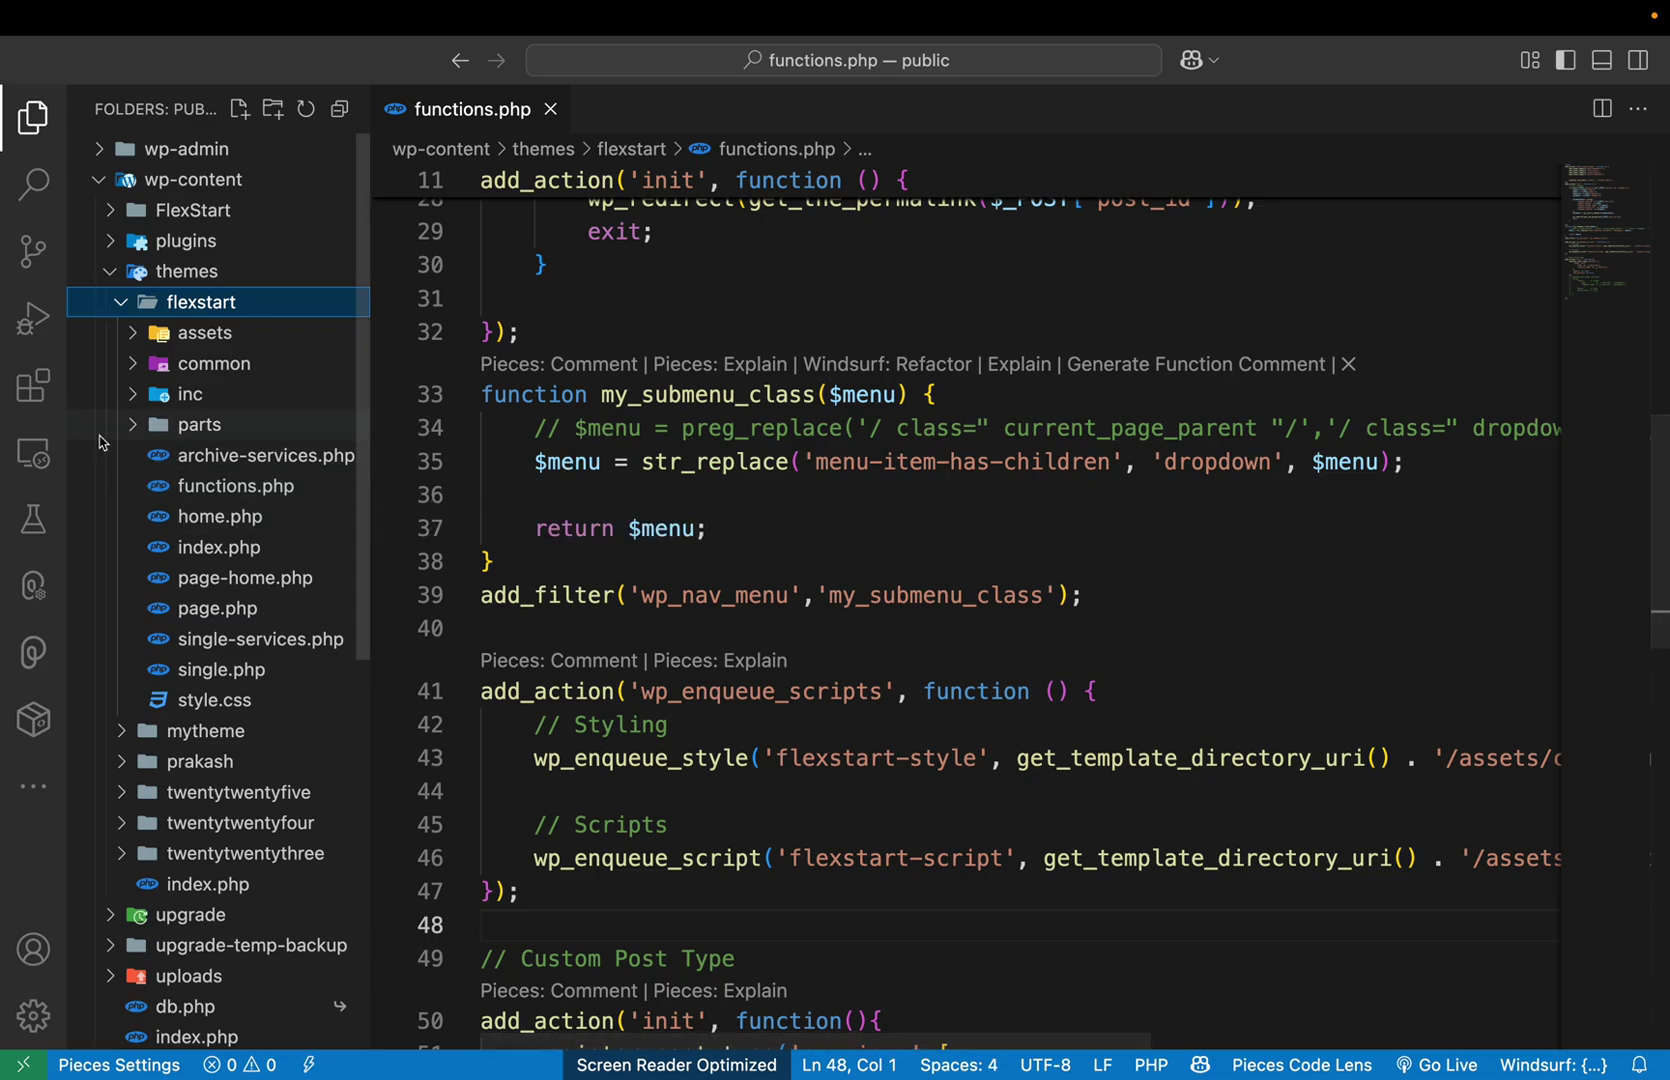
Switch to Chrome and read the Theme Handbook's introduction to block themes and classic themes
{"action": "key", "text": "ctrl+Left"}
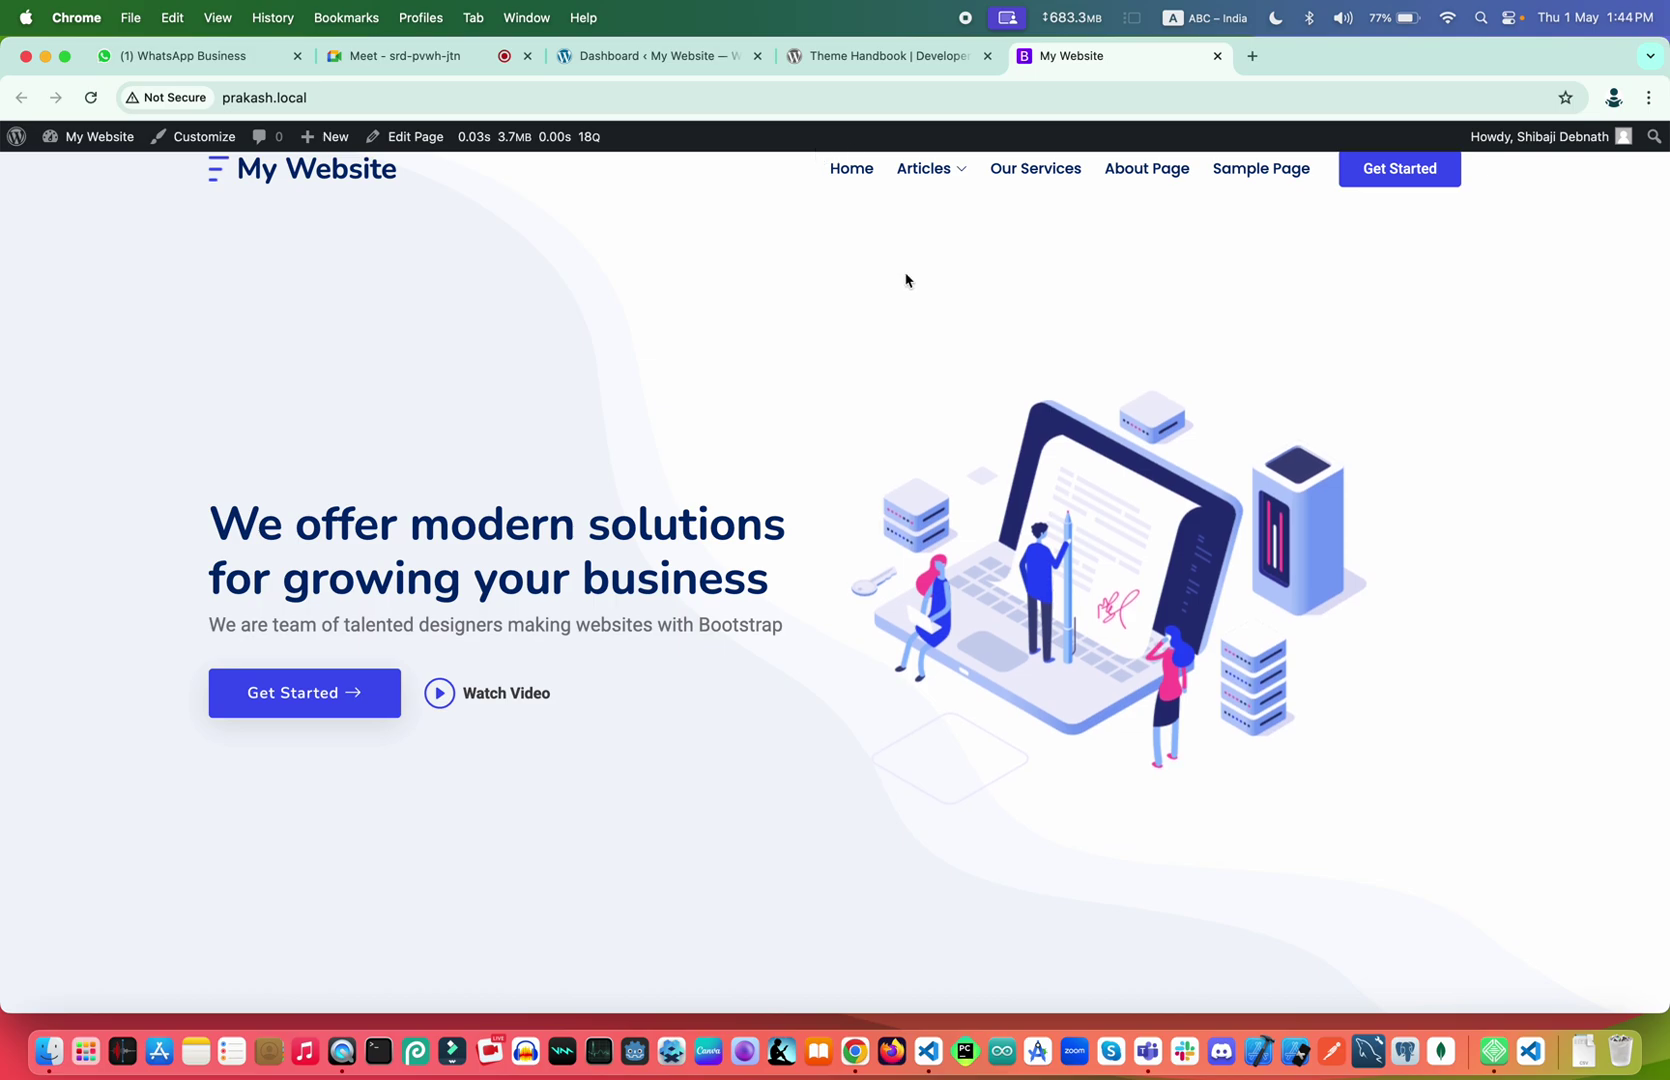
{"action": "left_click", "coordinate": [883, 60]}
{"action": "scroll", "coordinate": [754, 456], "scroll_direction": "down", "scroll_amount": 2}
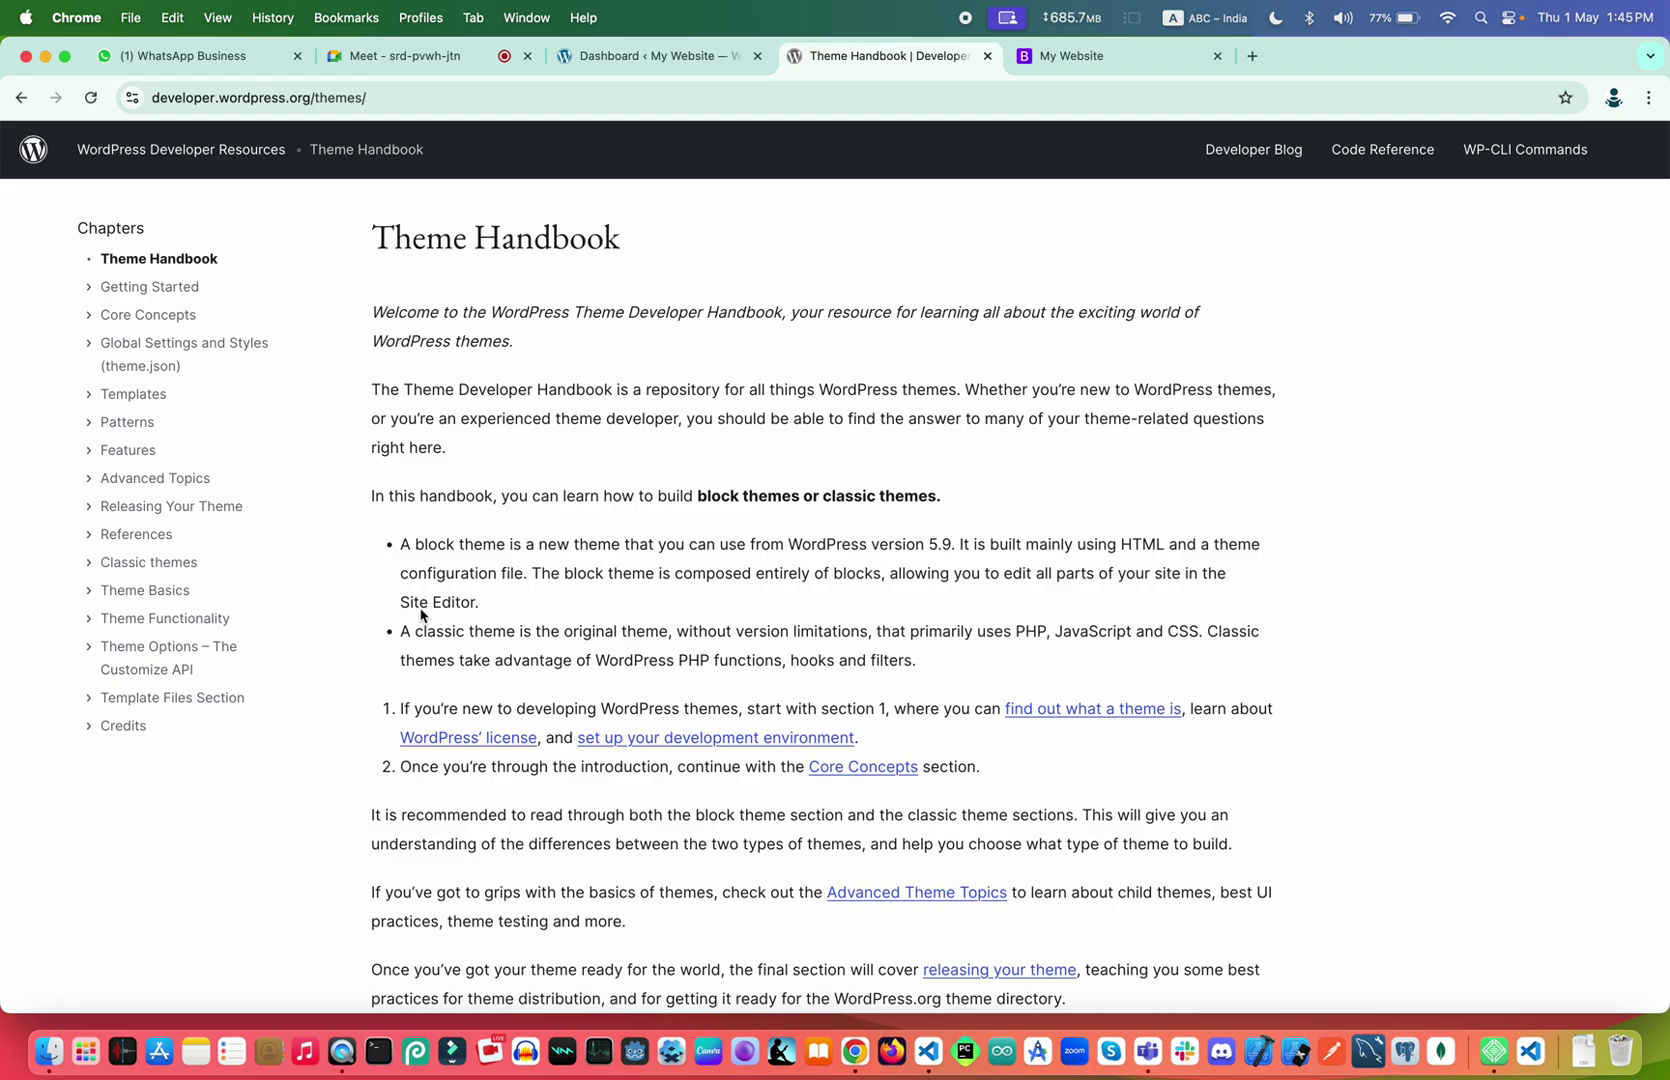
{"action": "left_click", "coordinate": [621, 58]}
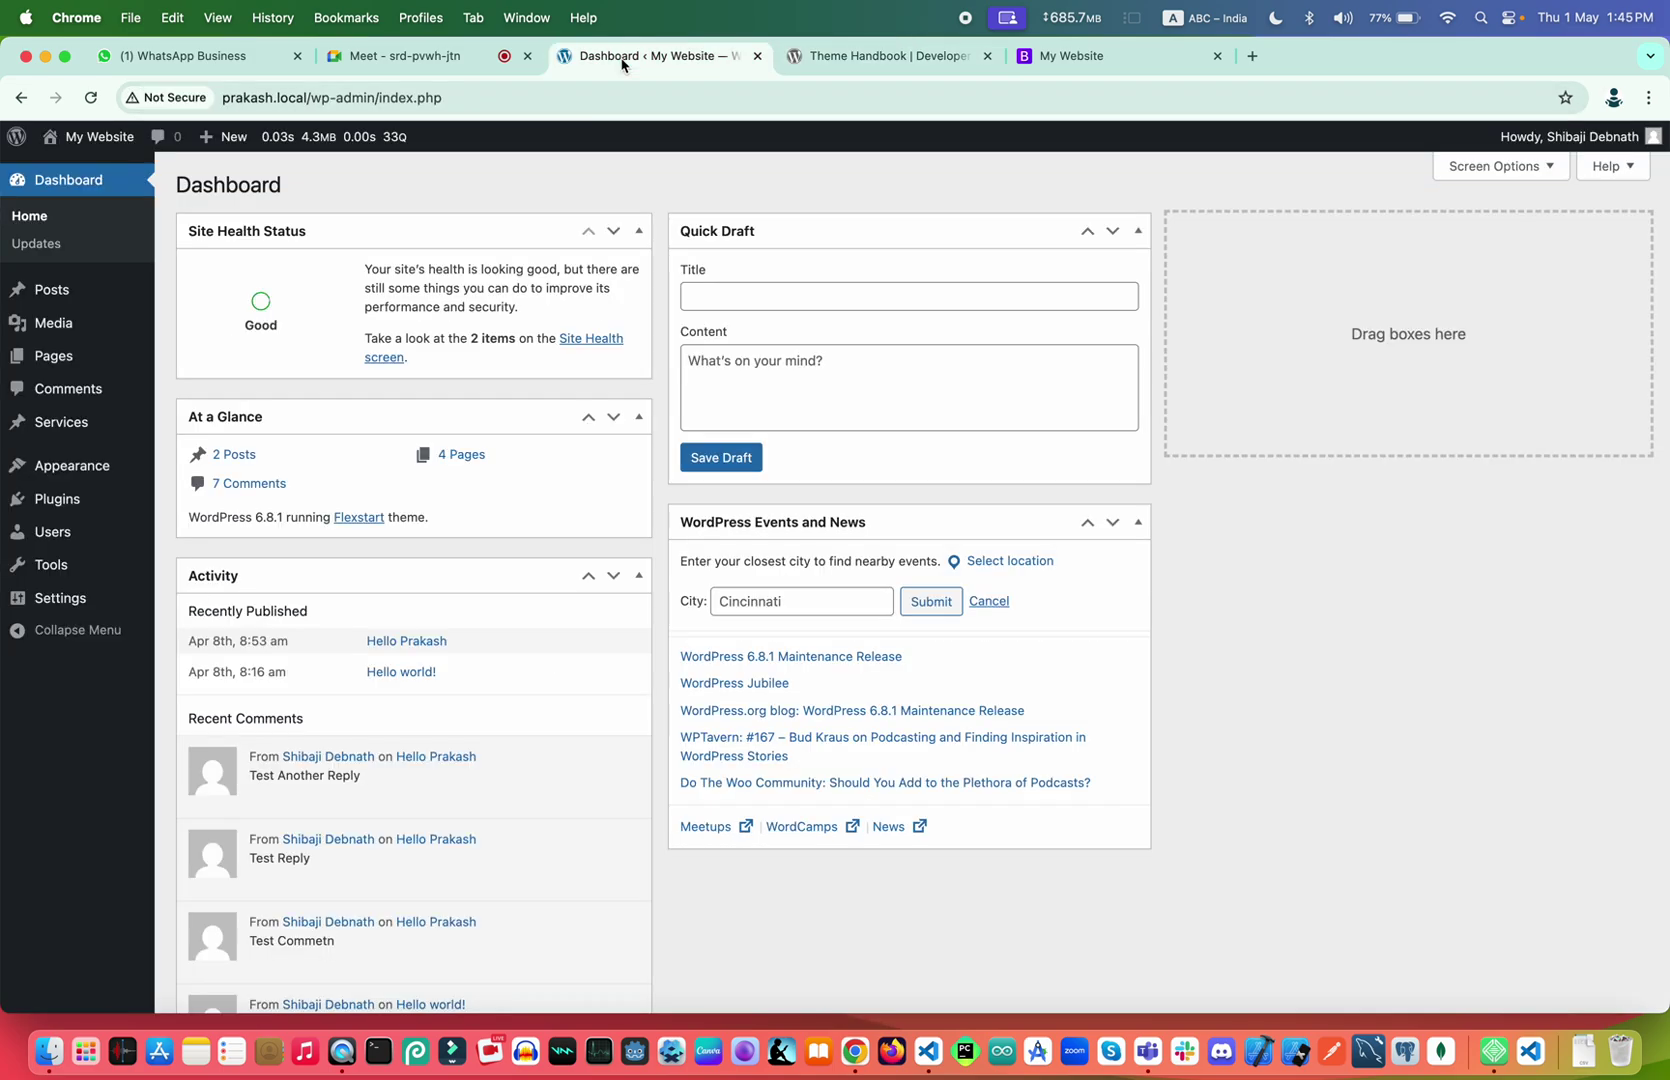
{"action": "left_click", "coordinate": [873, 62]}
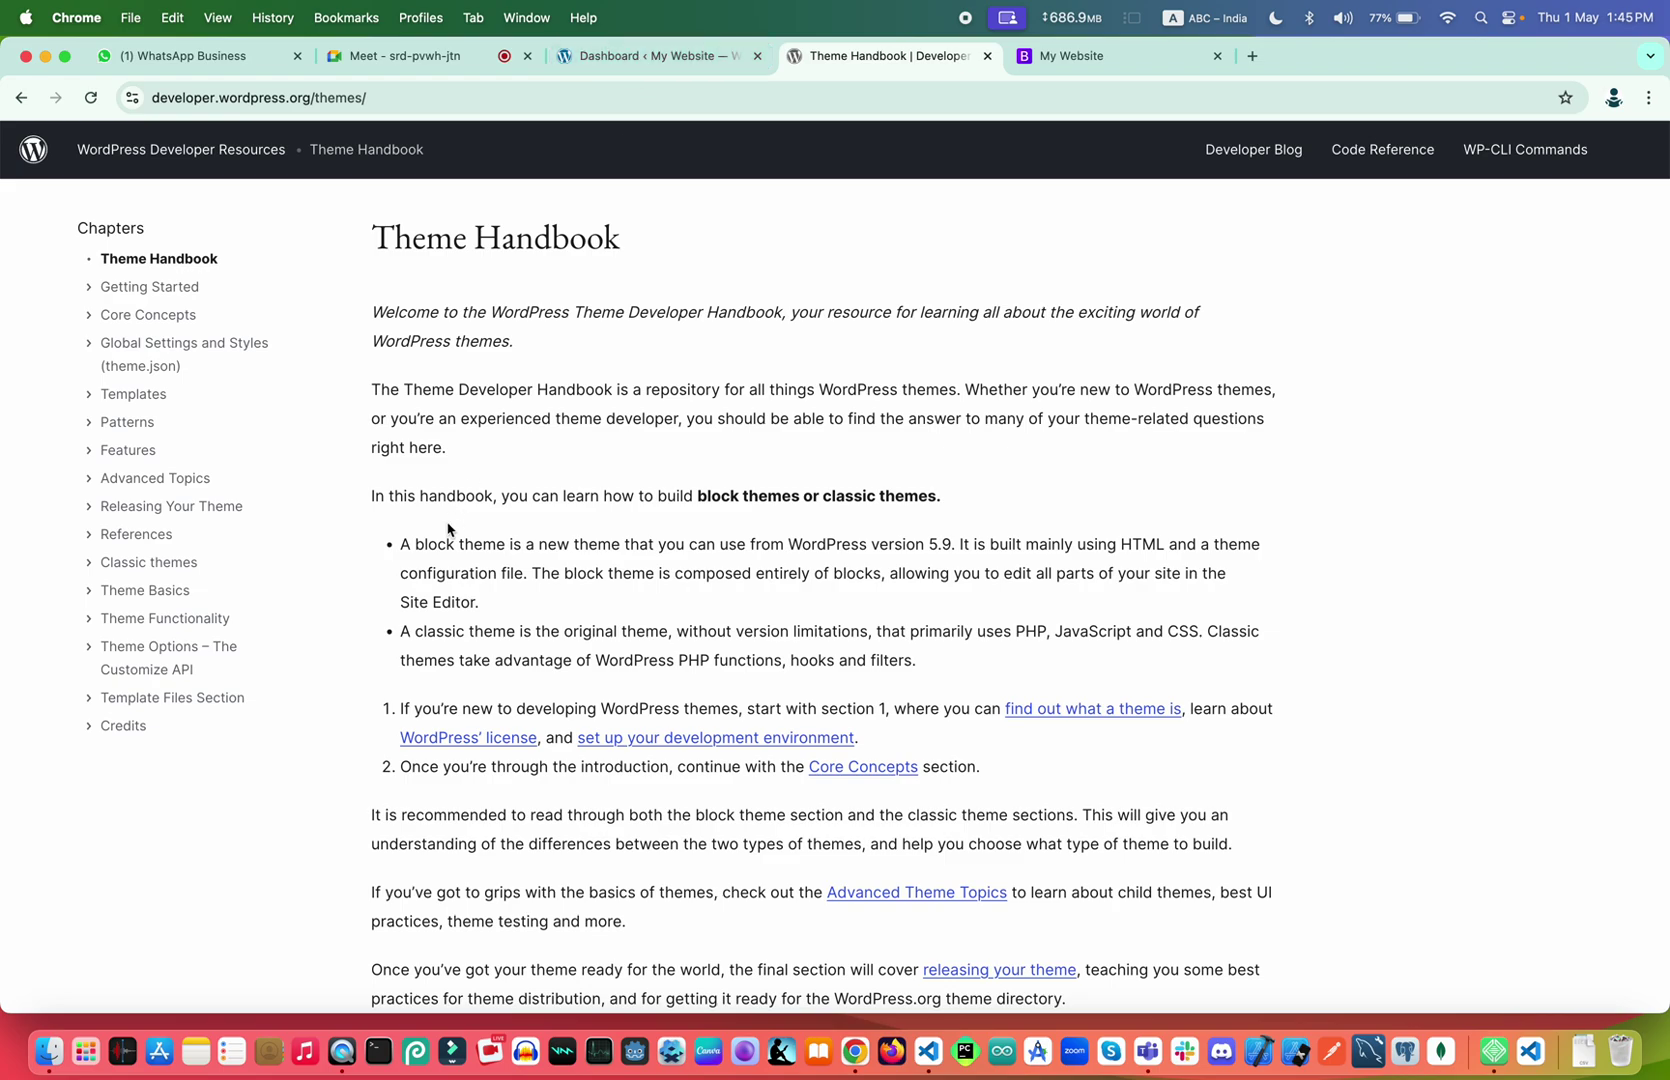
Visit the site from the WordPress dashboard, view the Site Identity section of its Customizer, and close the Customizer
{"action": "left_click", "coordinate": [628, 64]}
{"action": "mouse_move", "coordinate": [67, 136]}
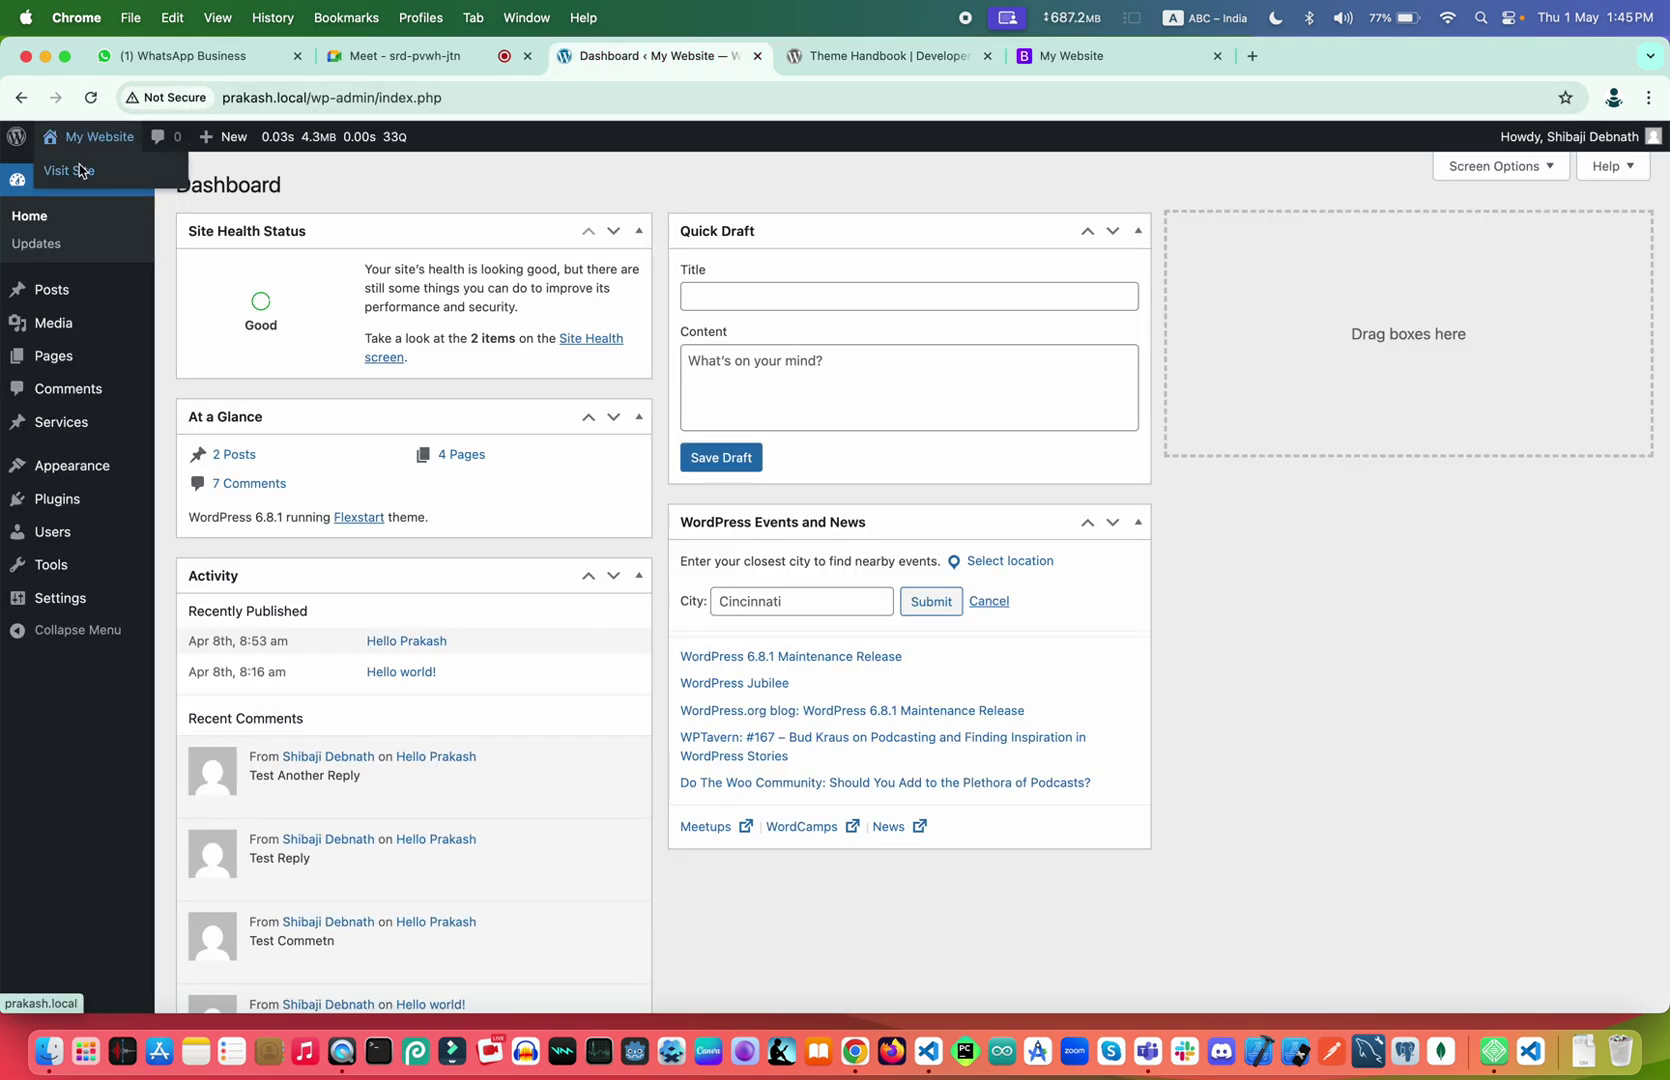
{"action": "left_click", "coordinate": [83, 176]}
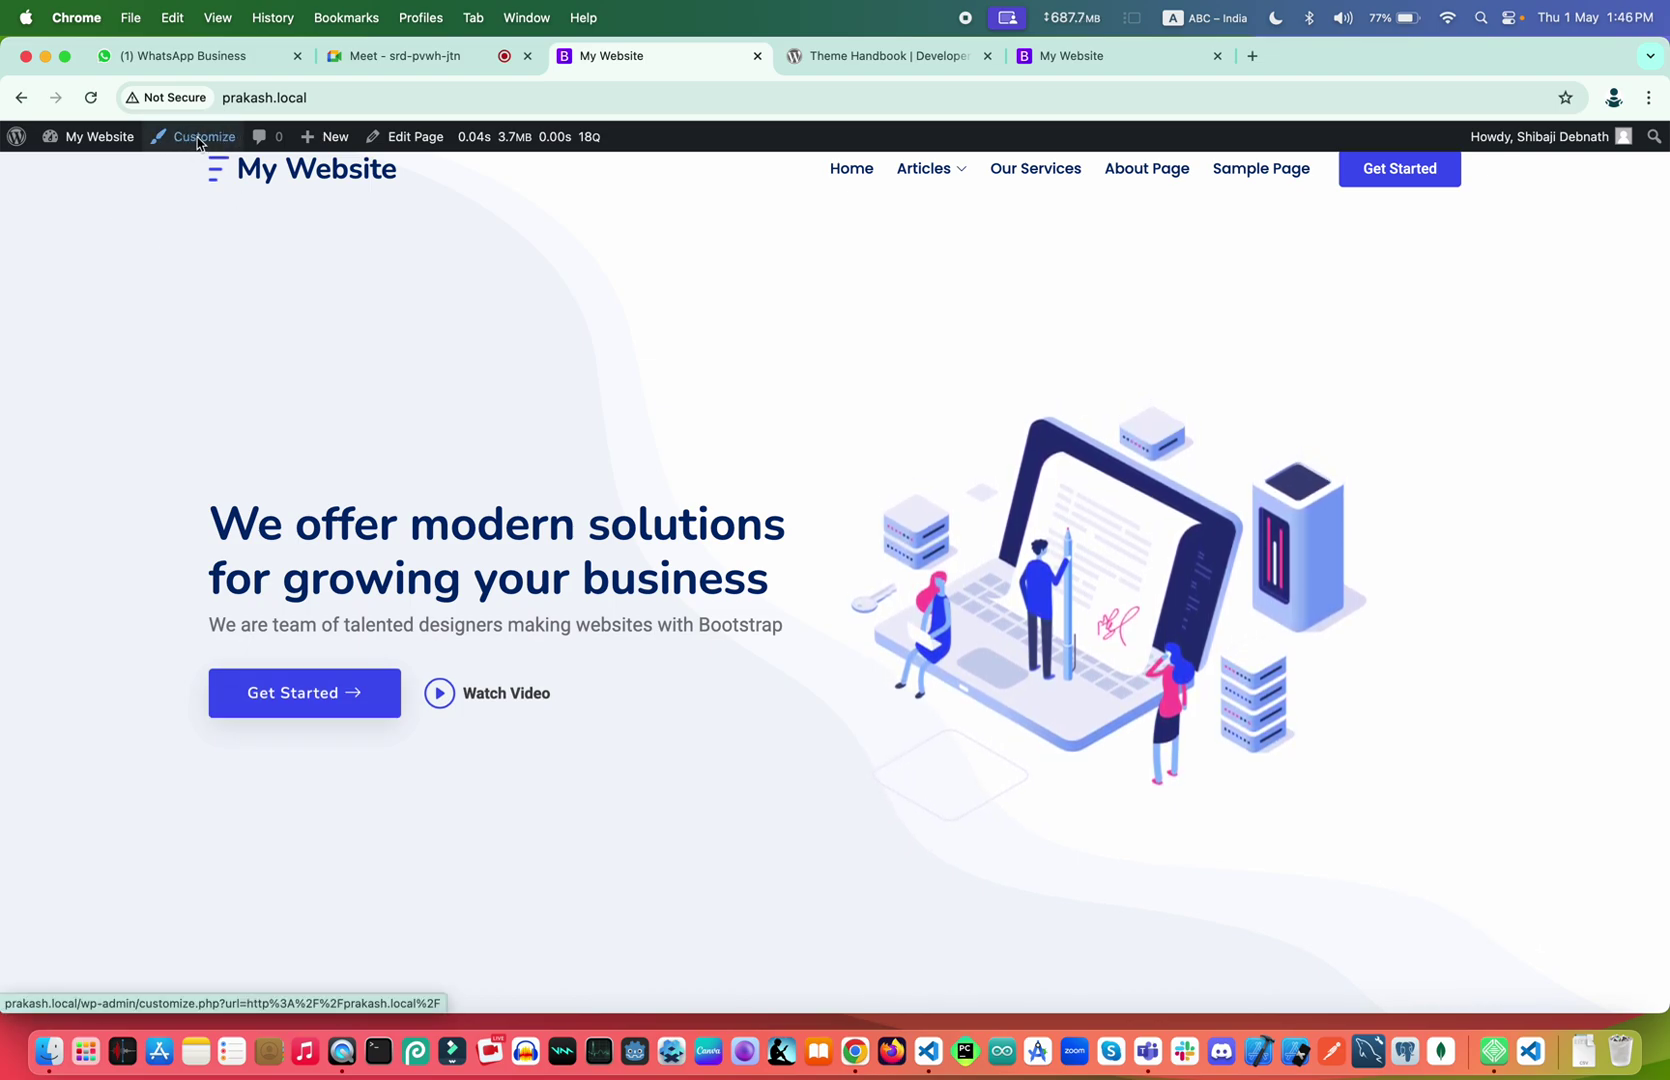
{"action": "left_click", "coordinate": [197, 137]}
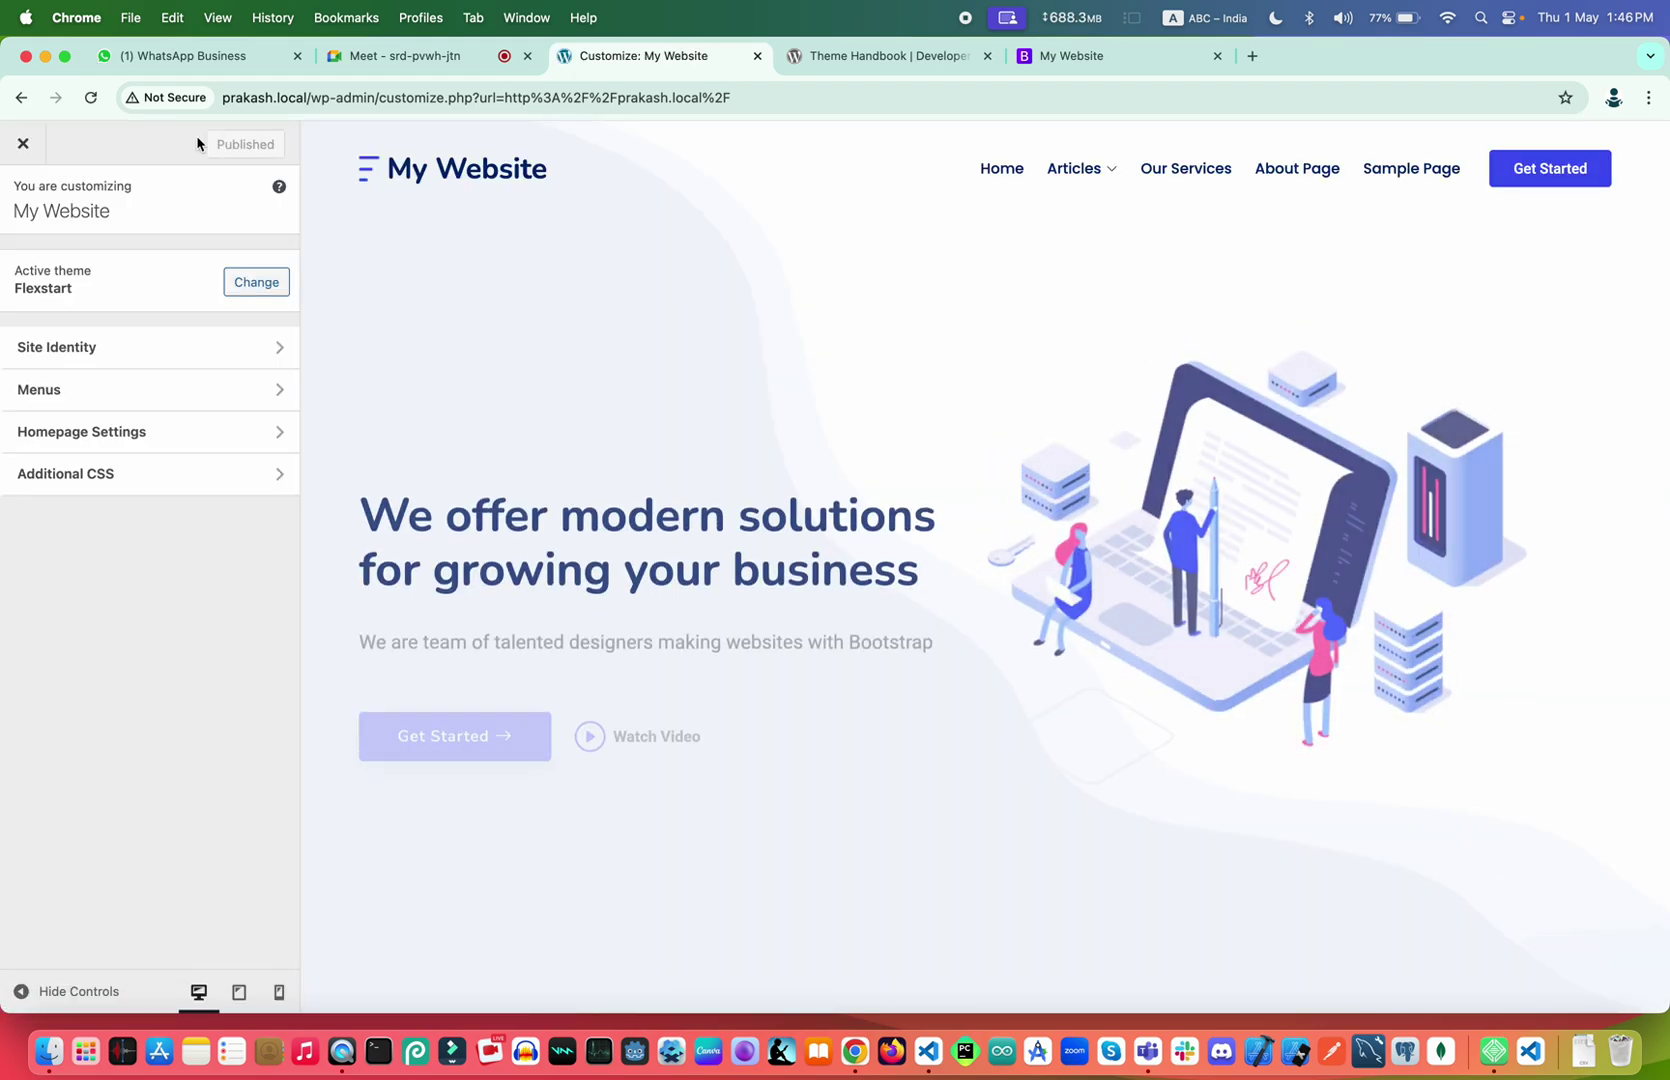
{"action": "left_click", "coordinate": [130, 347]}
{"action": "left_click", "coordinate": [22, 199]}
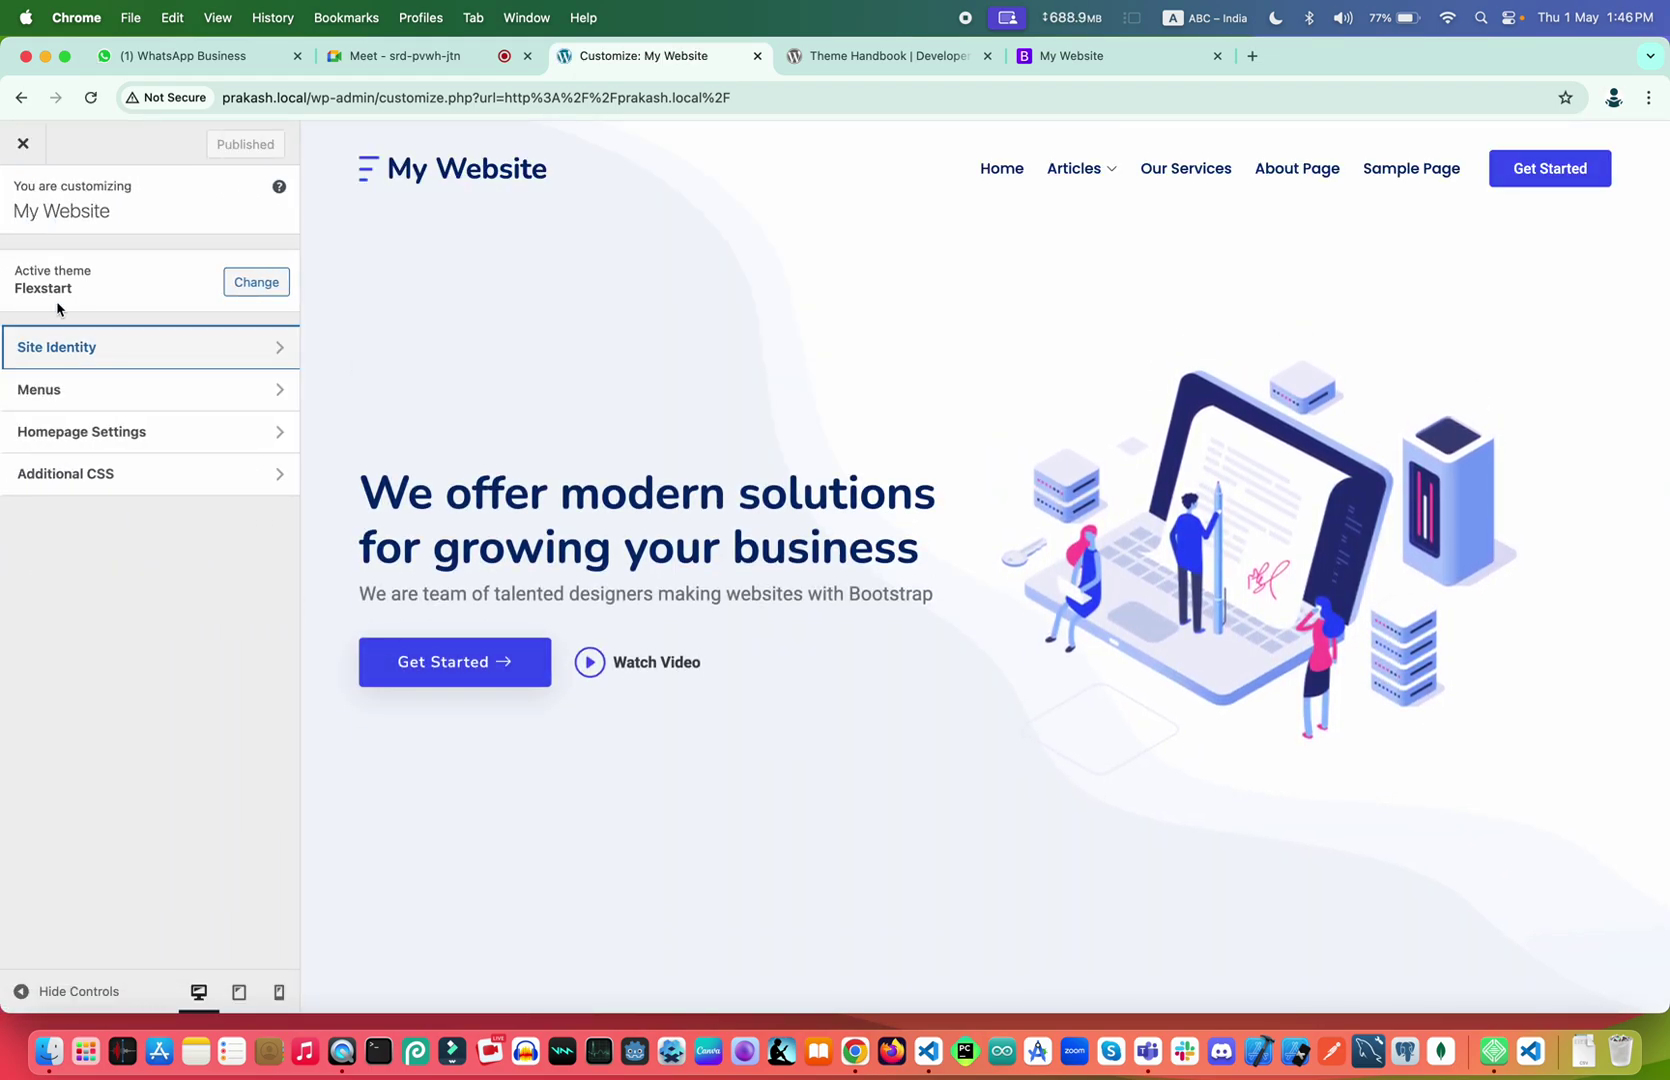
{"action": "left_click", "coordinate": [22, 143]}
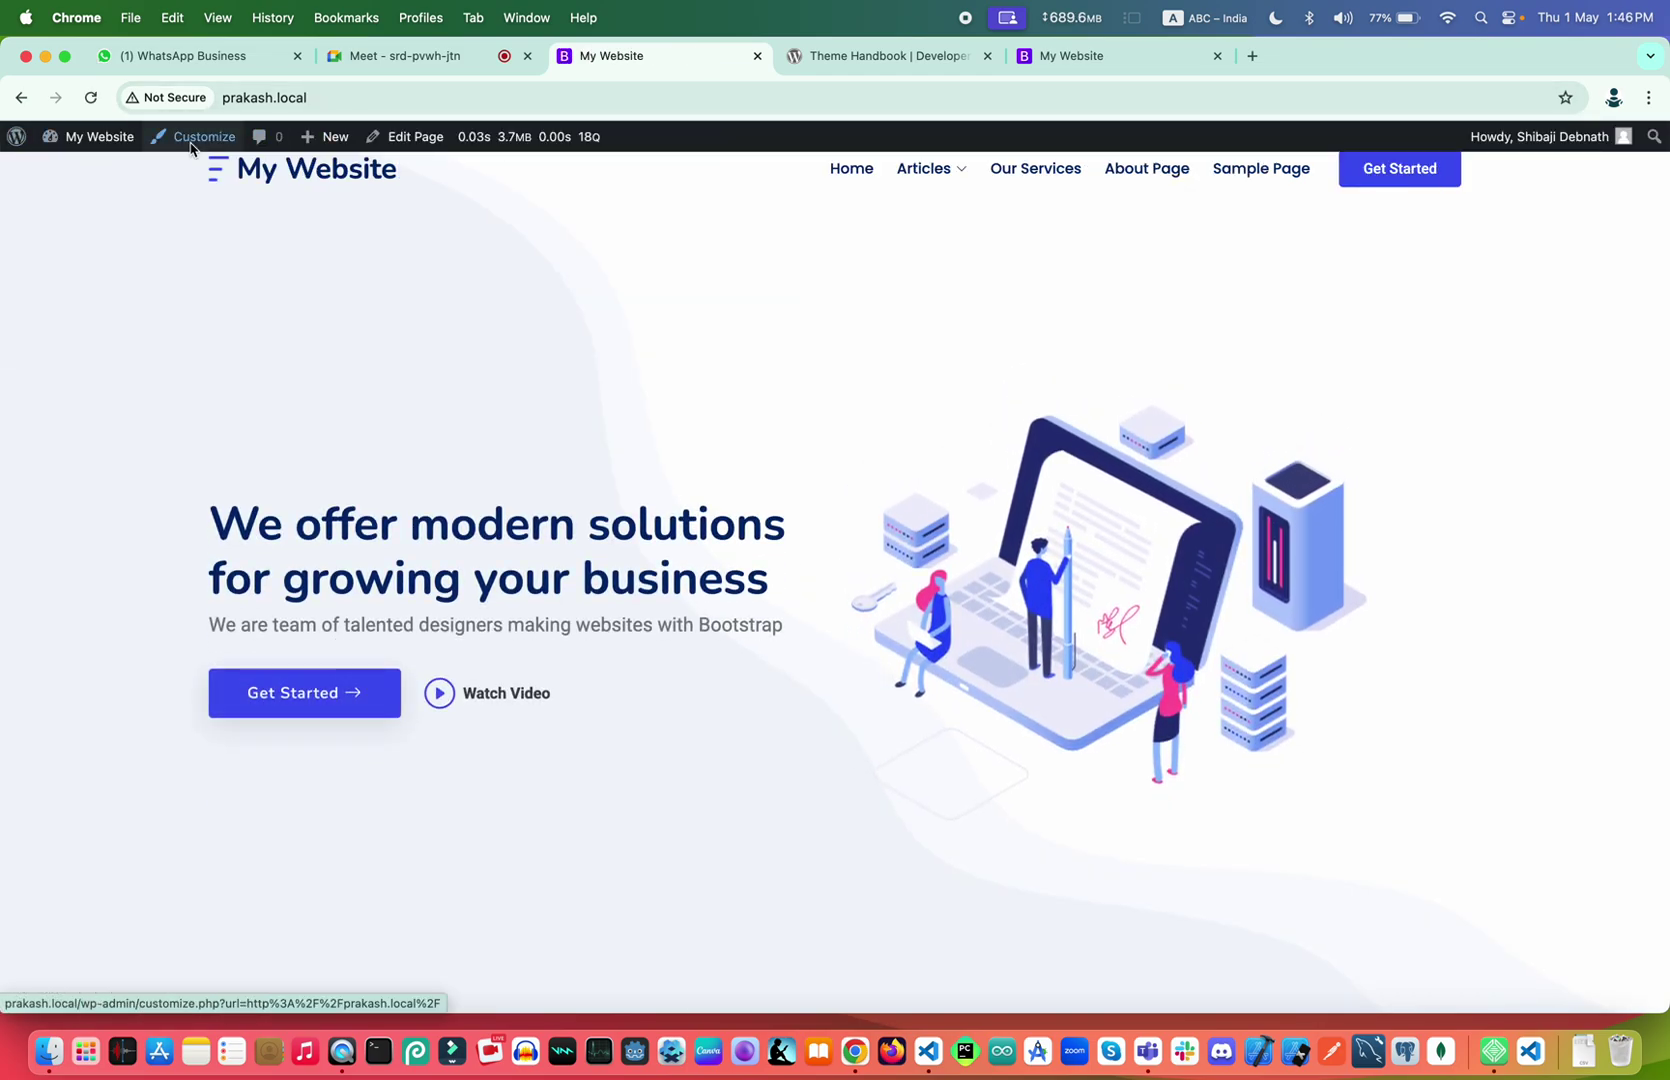
Open the site's Home Page in the block editor and leave it for the Pages list
{"action": "left_click", "coordinate": [399, 133]}
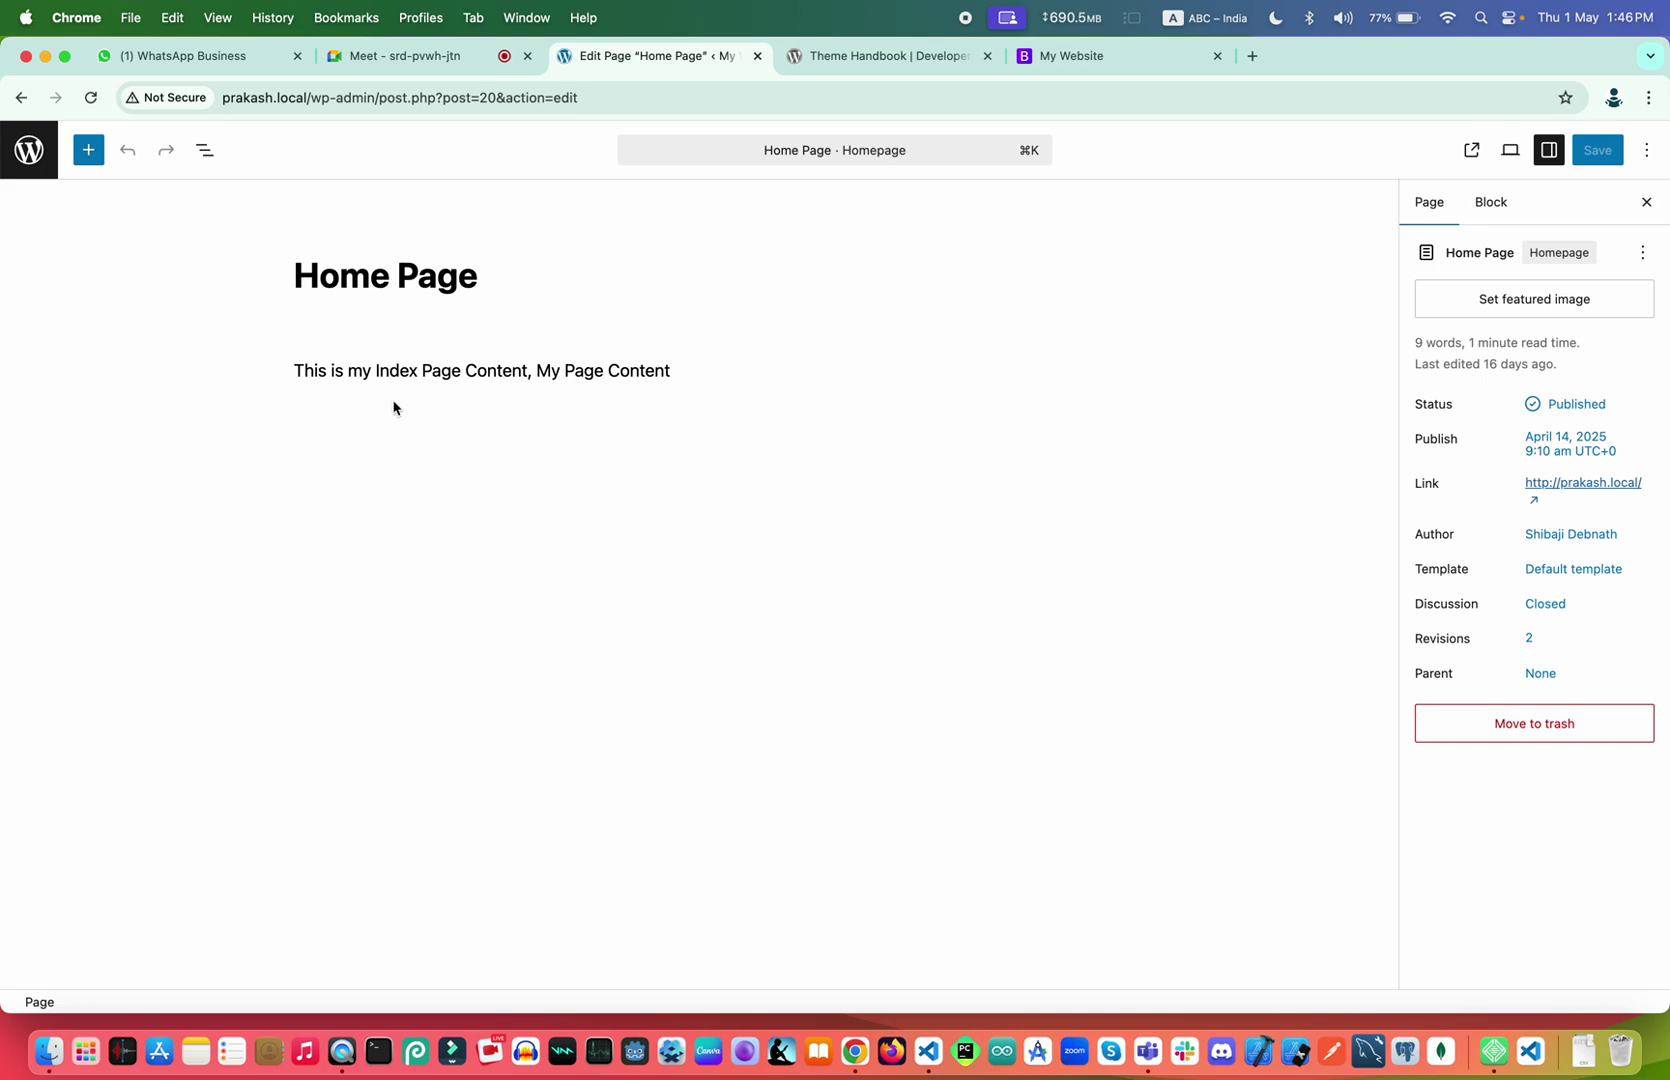
{"action": "left_click", "coordinate": [38, 150]}
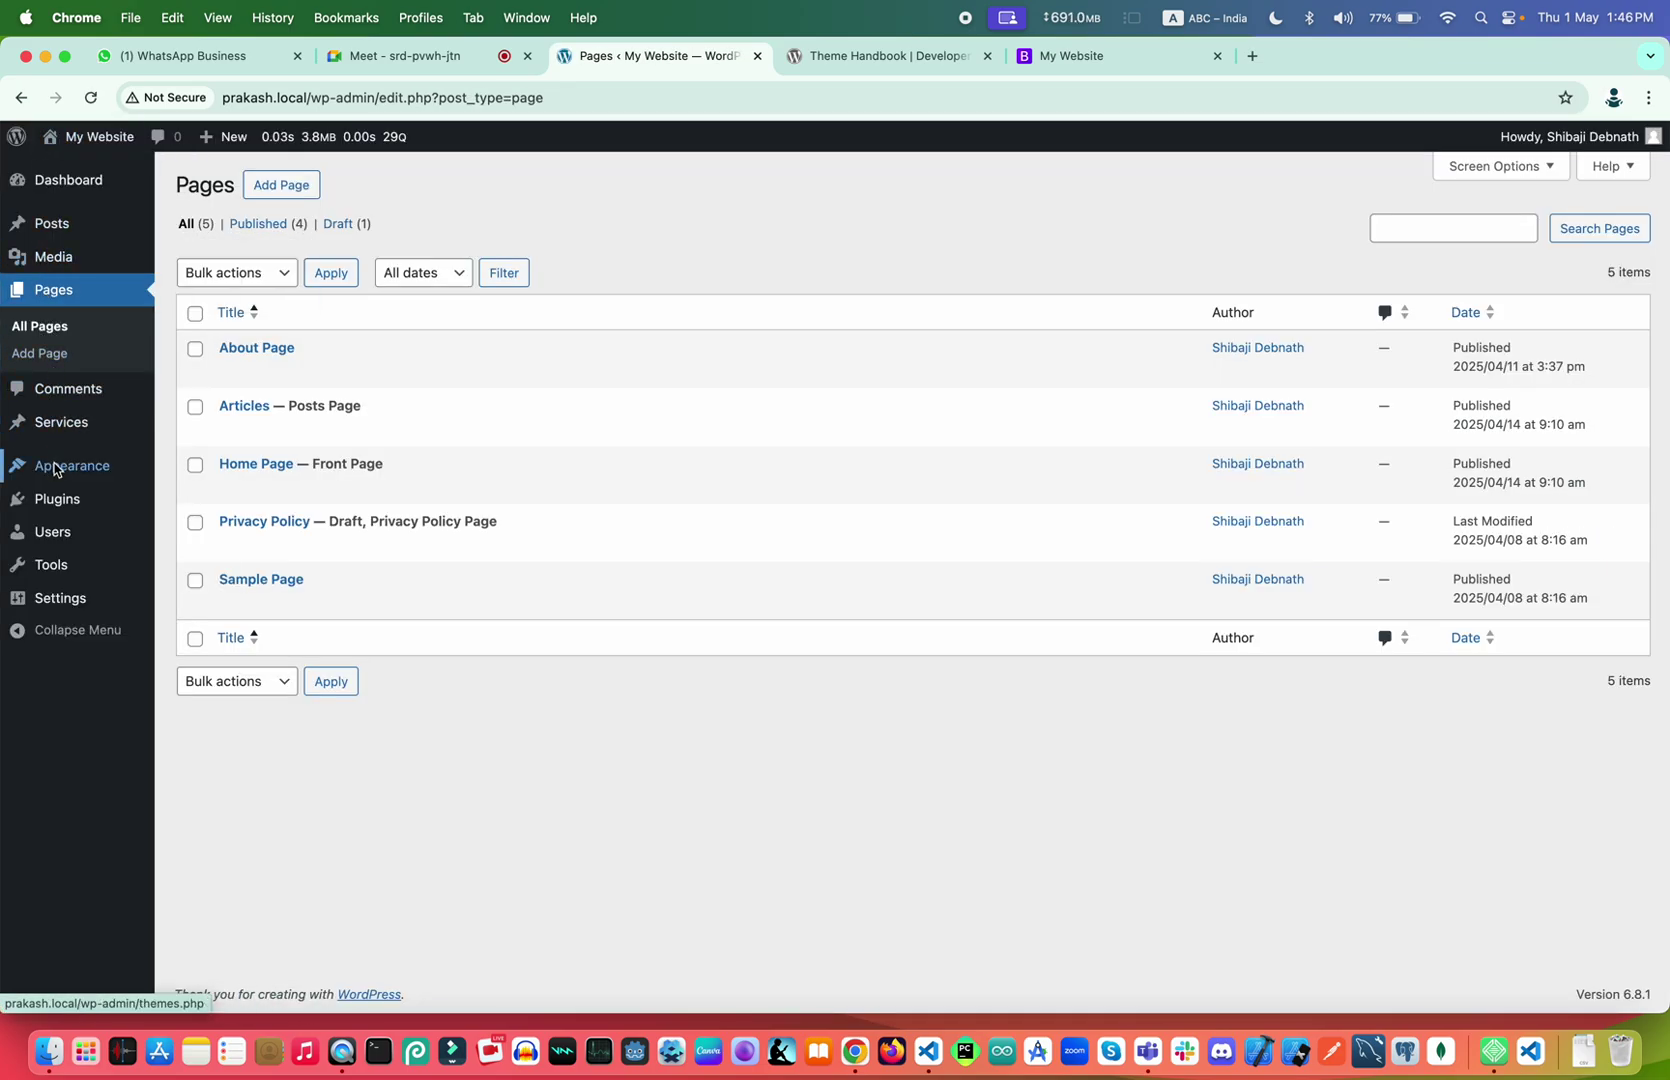
Activate the Twenty Twenty-Five theme among the installed WordPress themes
{"action": "mouse_move", "coordinate": [63, 466]}
{"action": "left_click", "coordinate": [215, 467]}
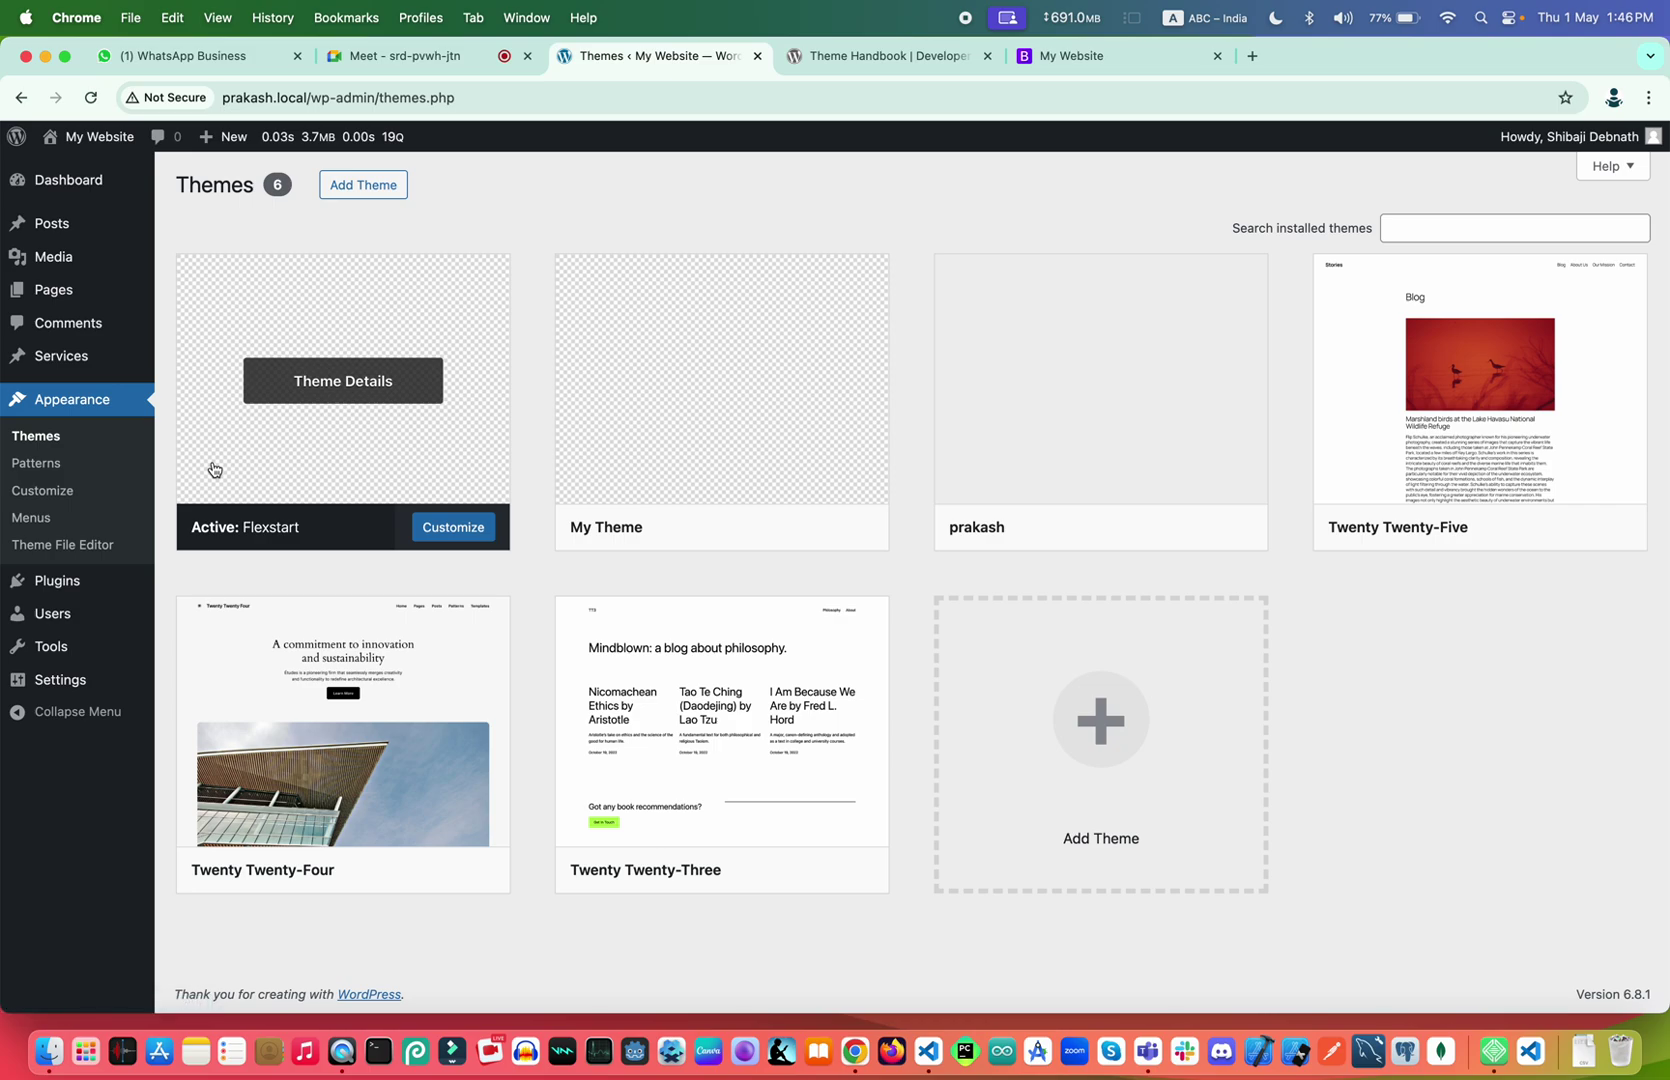
{"action": "mouse_move", "coordinate": [1457, 510]}
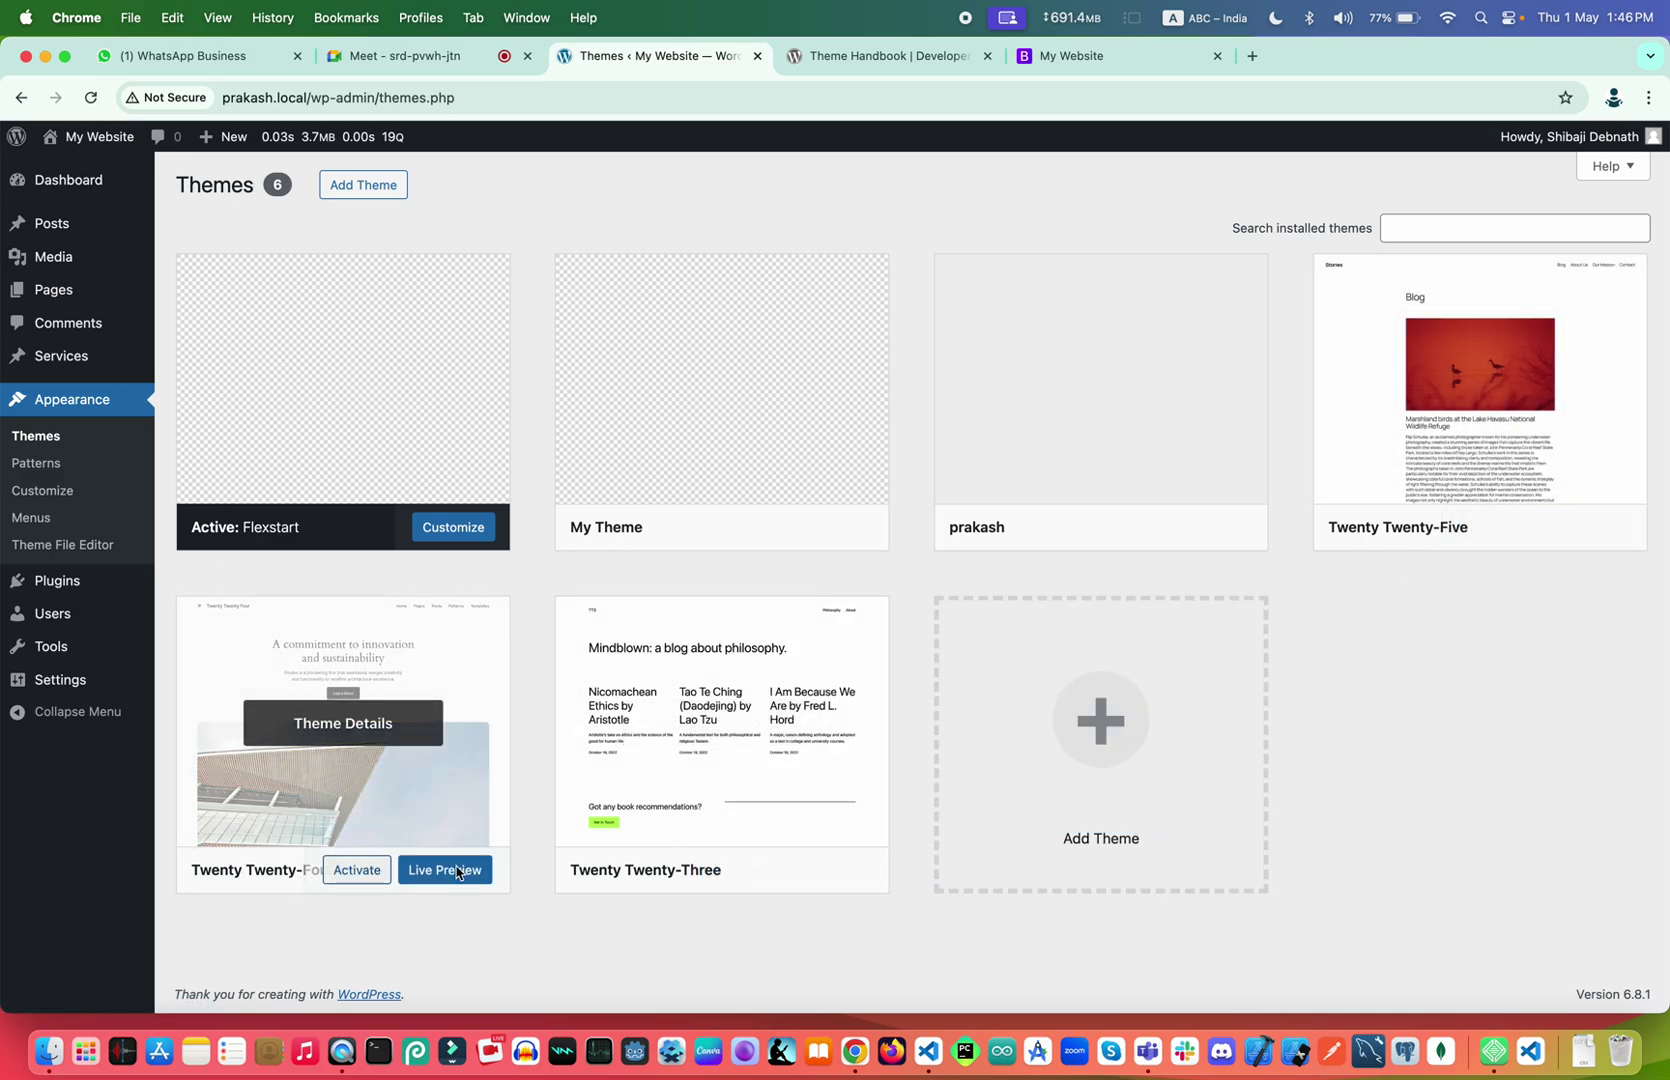
{"action": "mouse_move", "coordinate": [694, 846]}
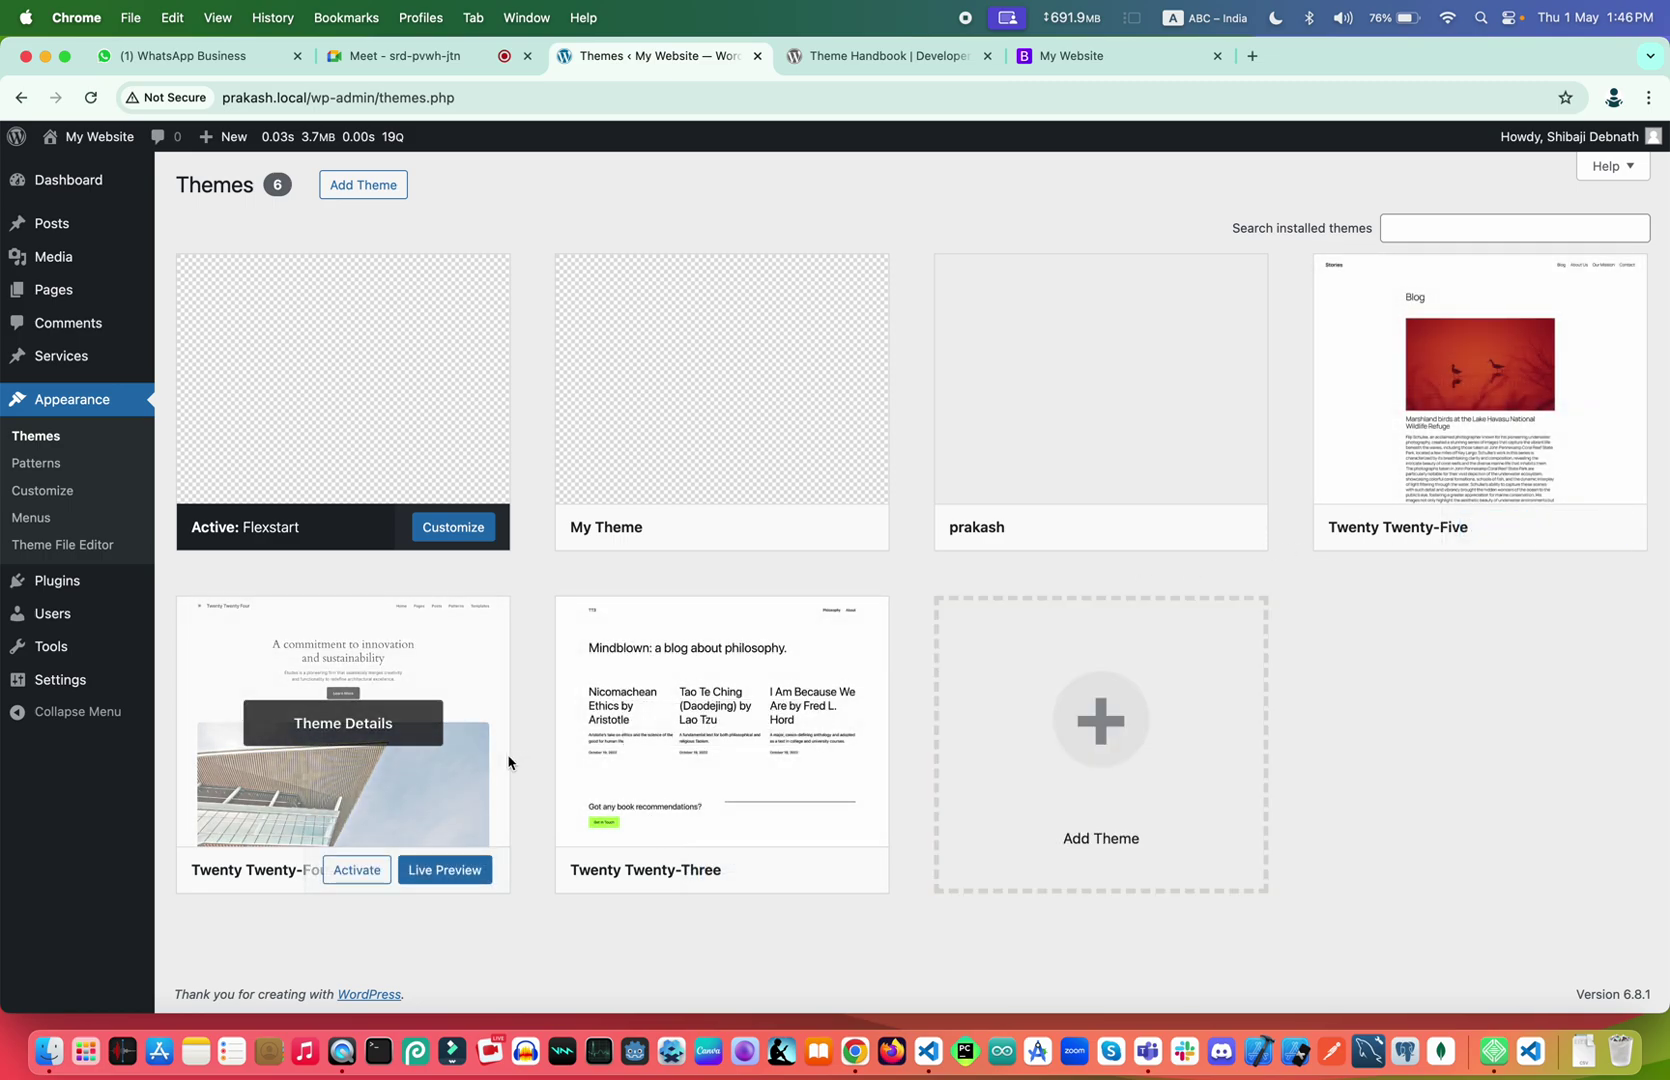
{"action": "mouse_move", "coordinate": [1461, 544]}
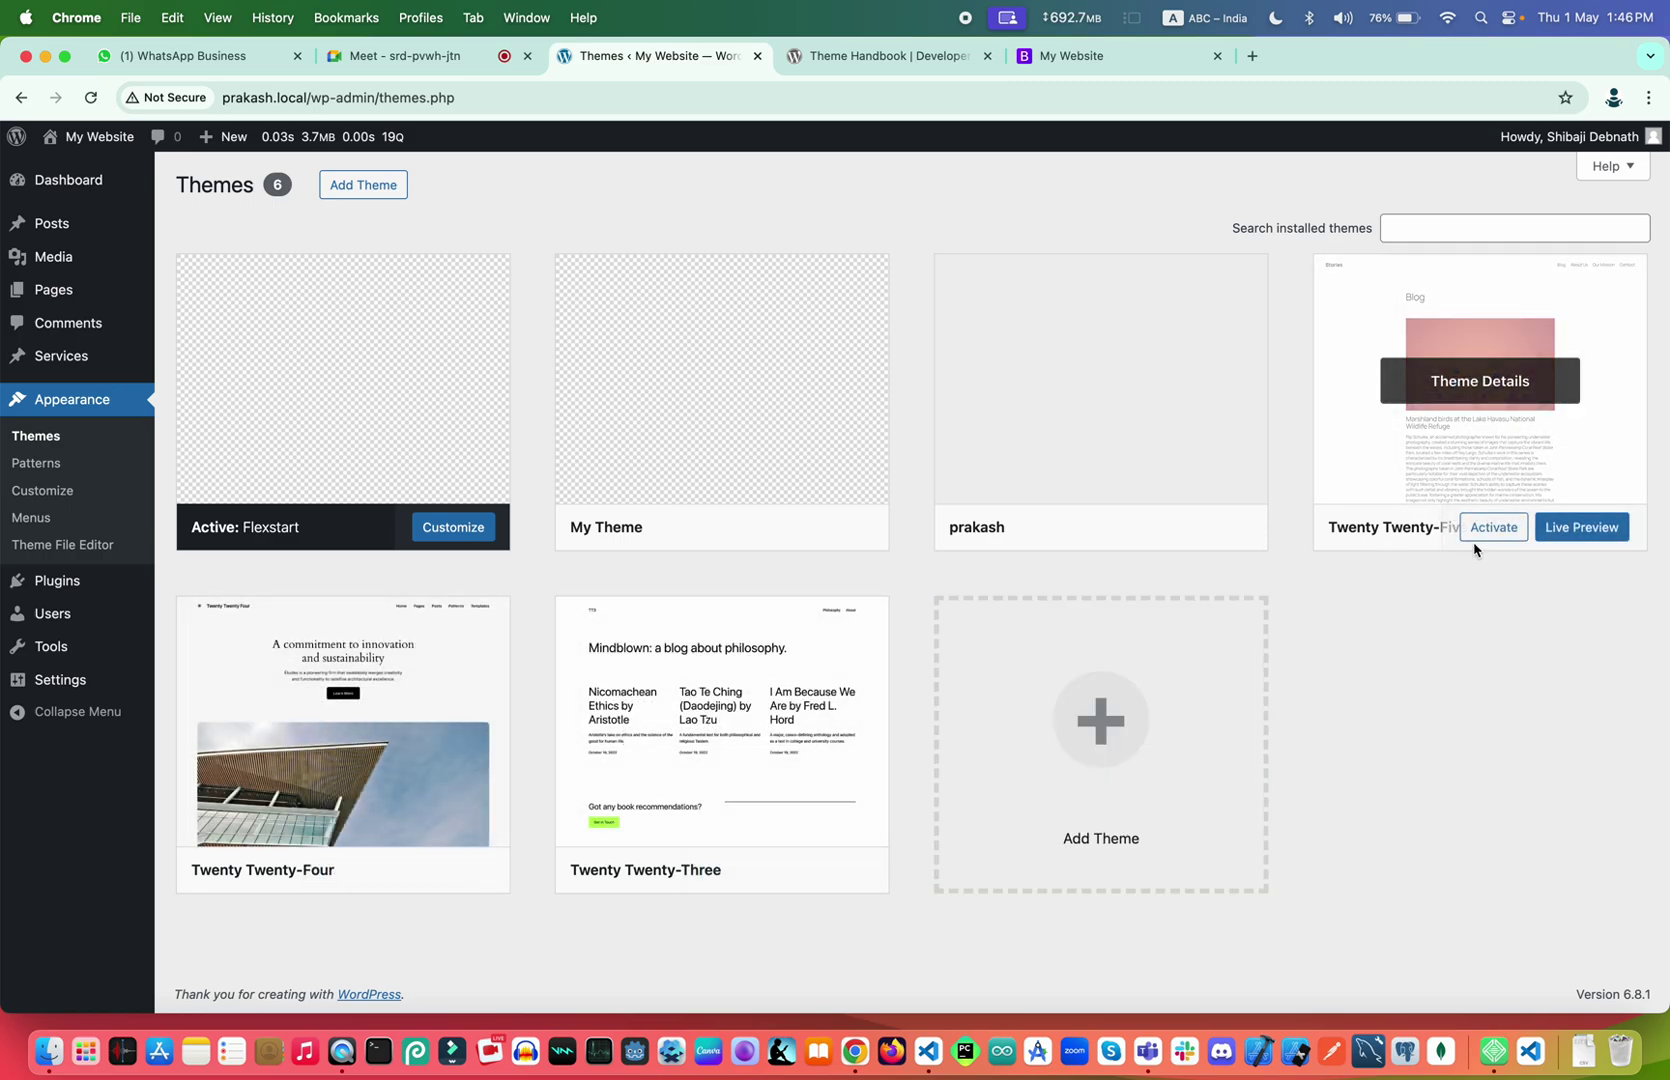
{"action": "left_click", "coordinate": [1478, 531]}
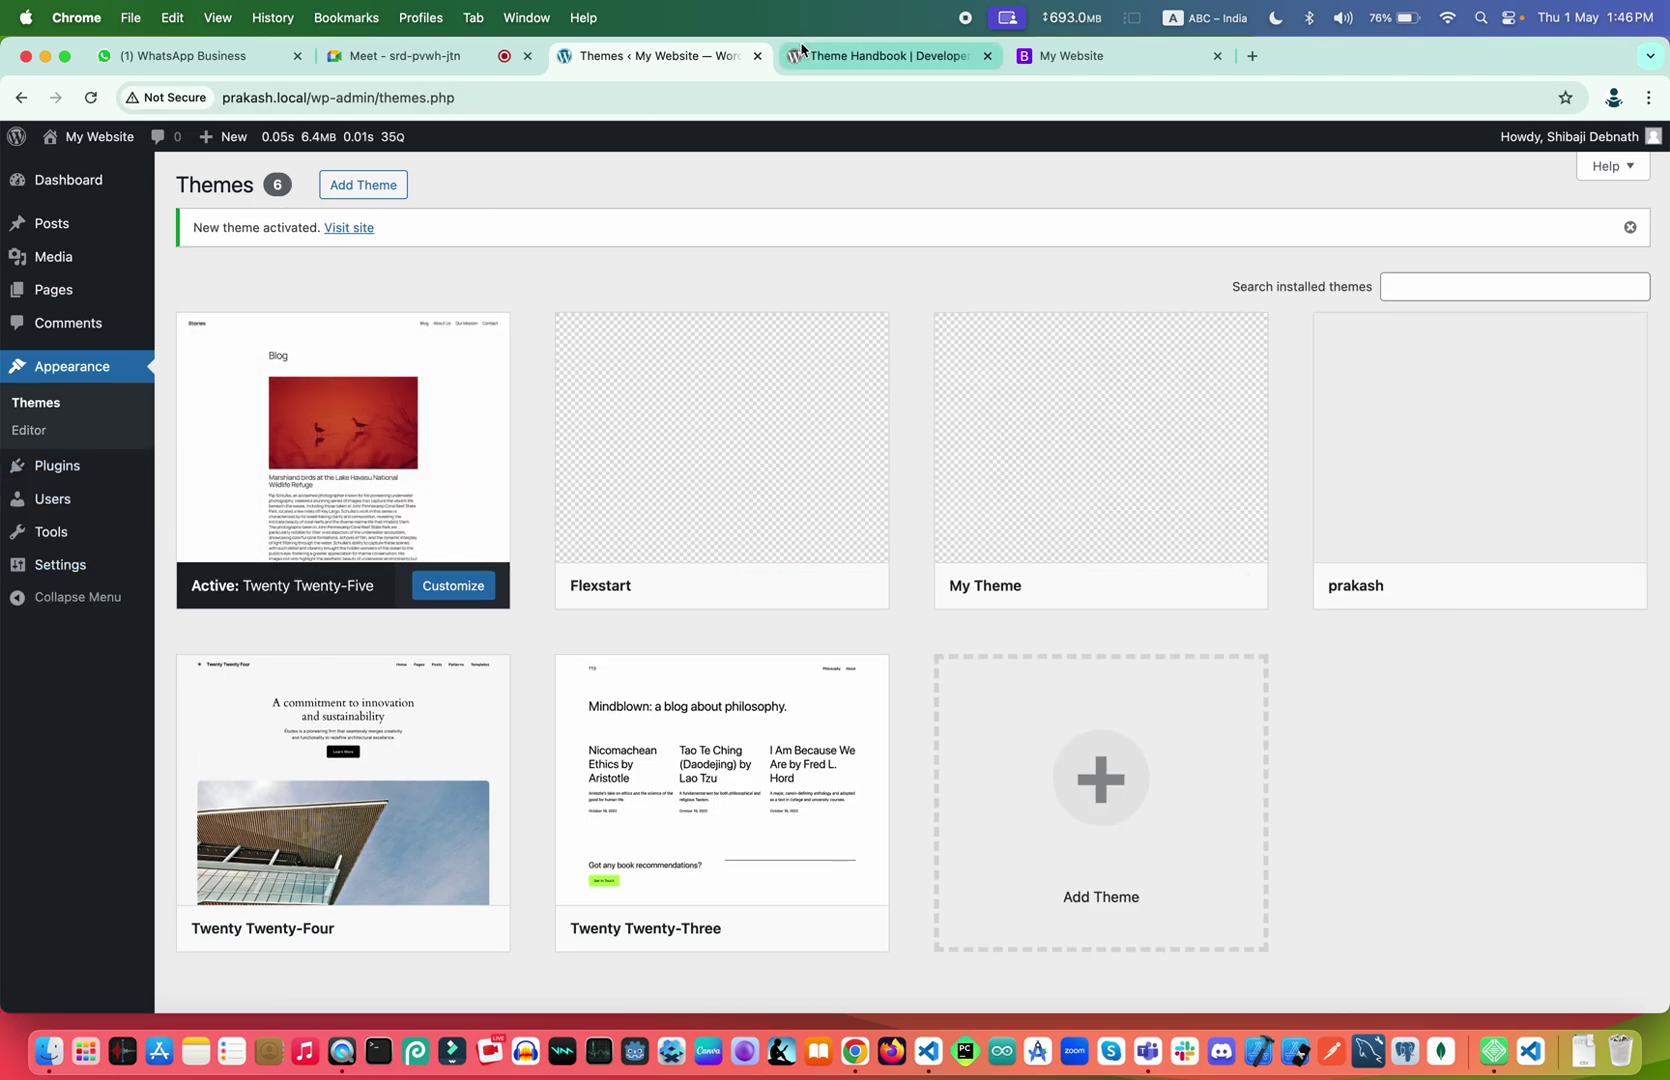
Open the site's front end in a new tab and reload it to view the home page under Twenty Twenty-Five
{"action": "mouse_move", "coordinate": [92, 137]}
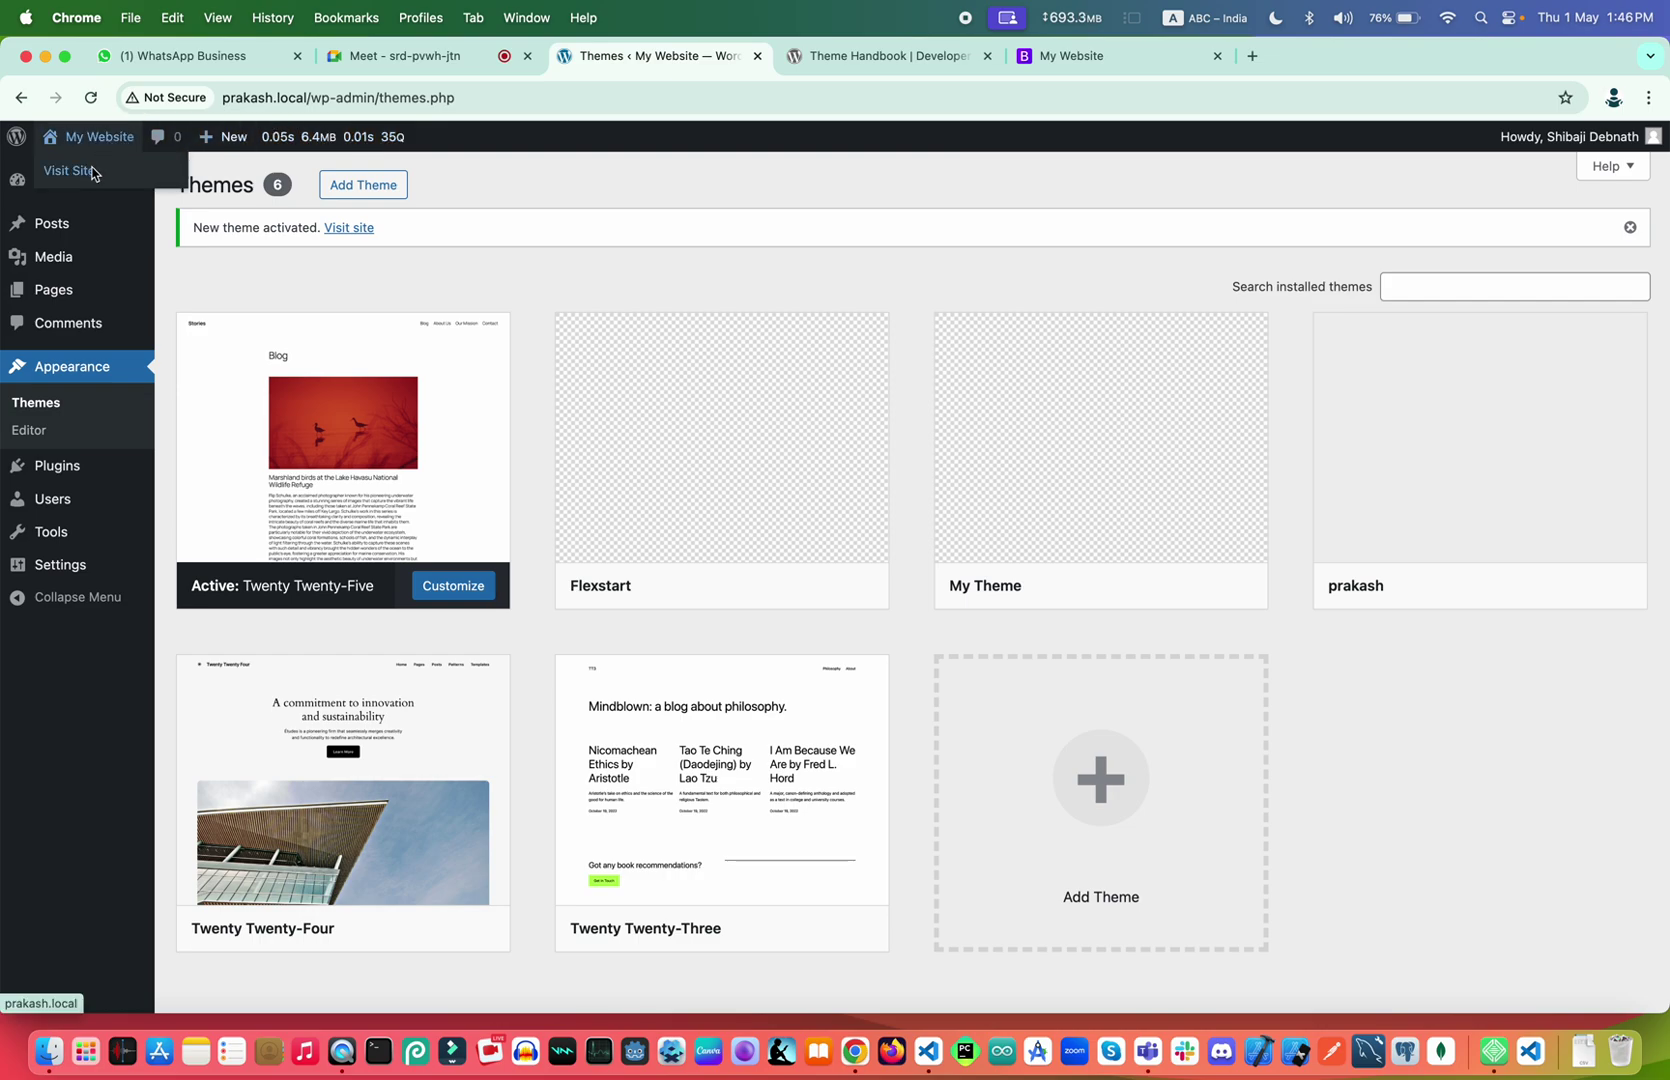
{"action": "right_click", "coordinate": [92, 172]}
{"action": "left_click", "coordinate": [118, 179]}
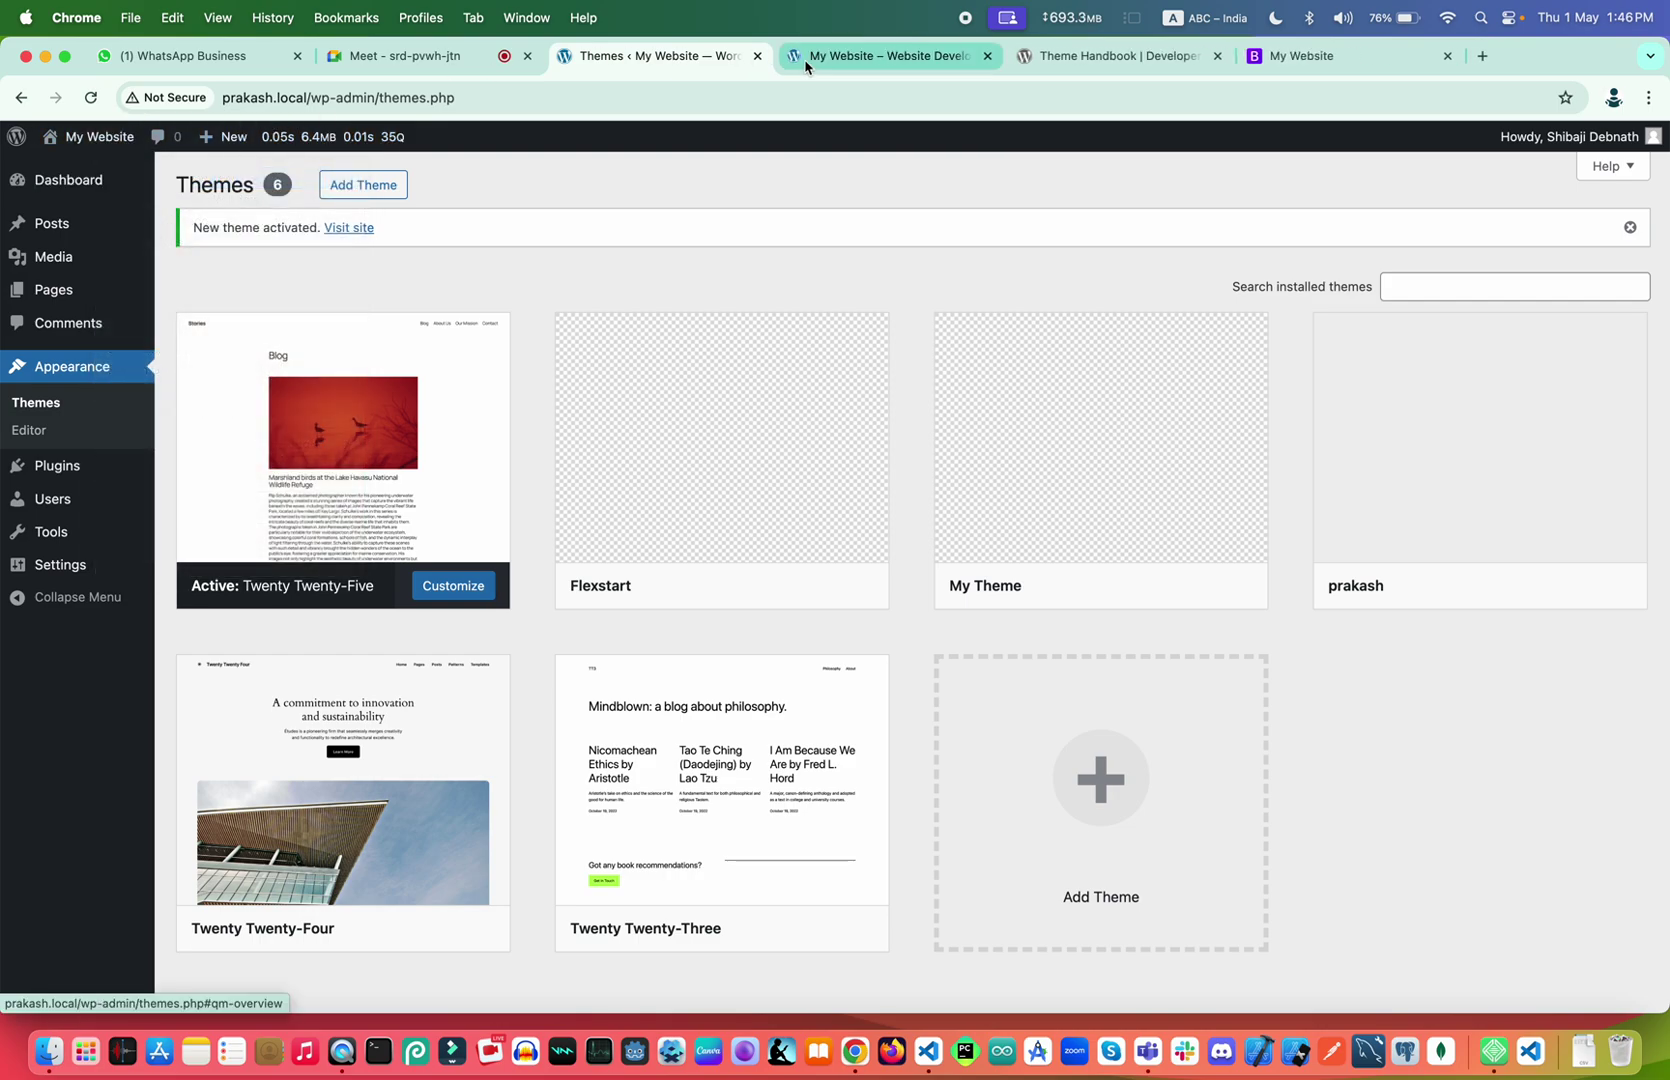
{"action": "left_click", "coordinate": [838, 60]}
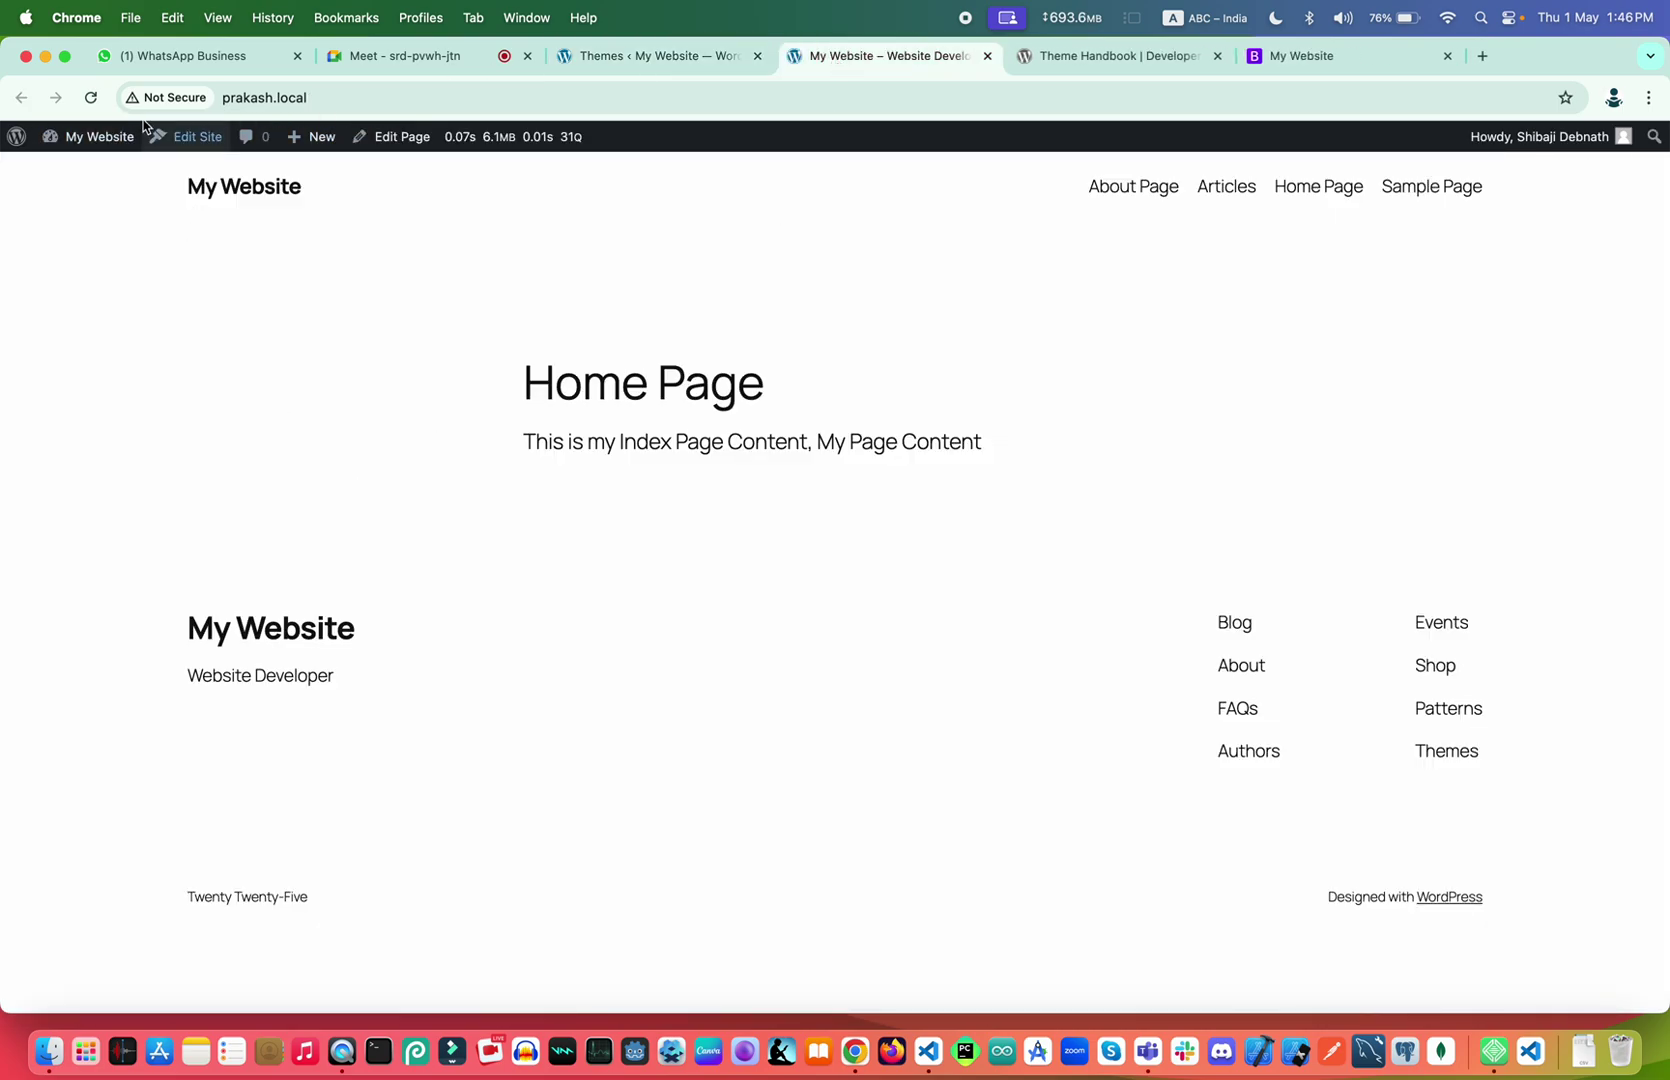
{"action": "left_click", "coordinate": [94, 97]}
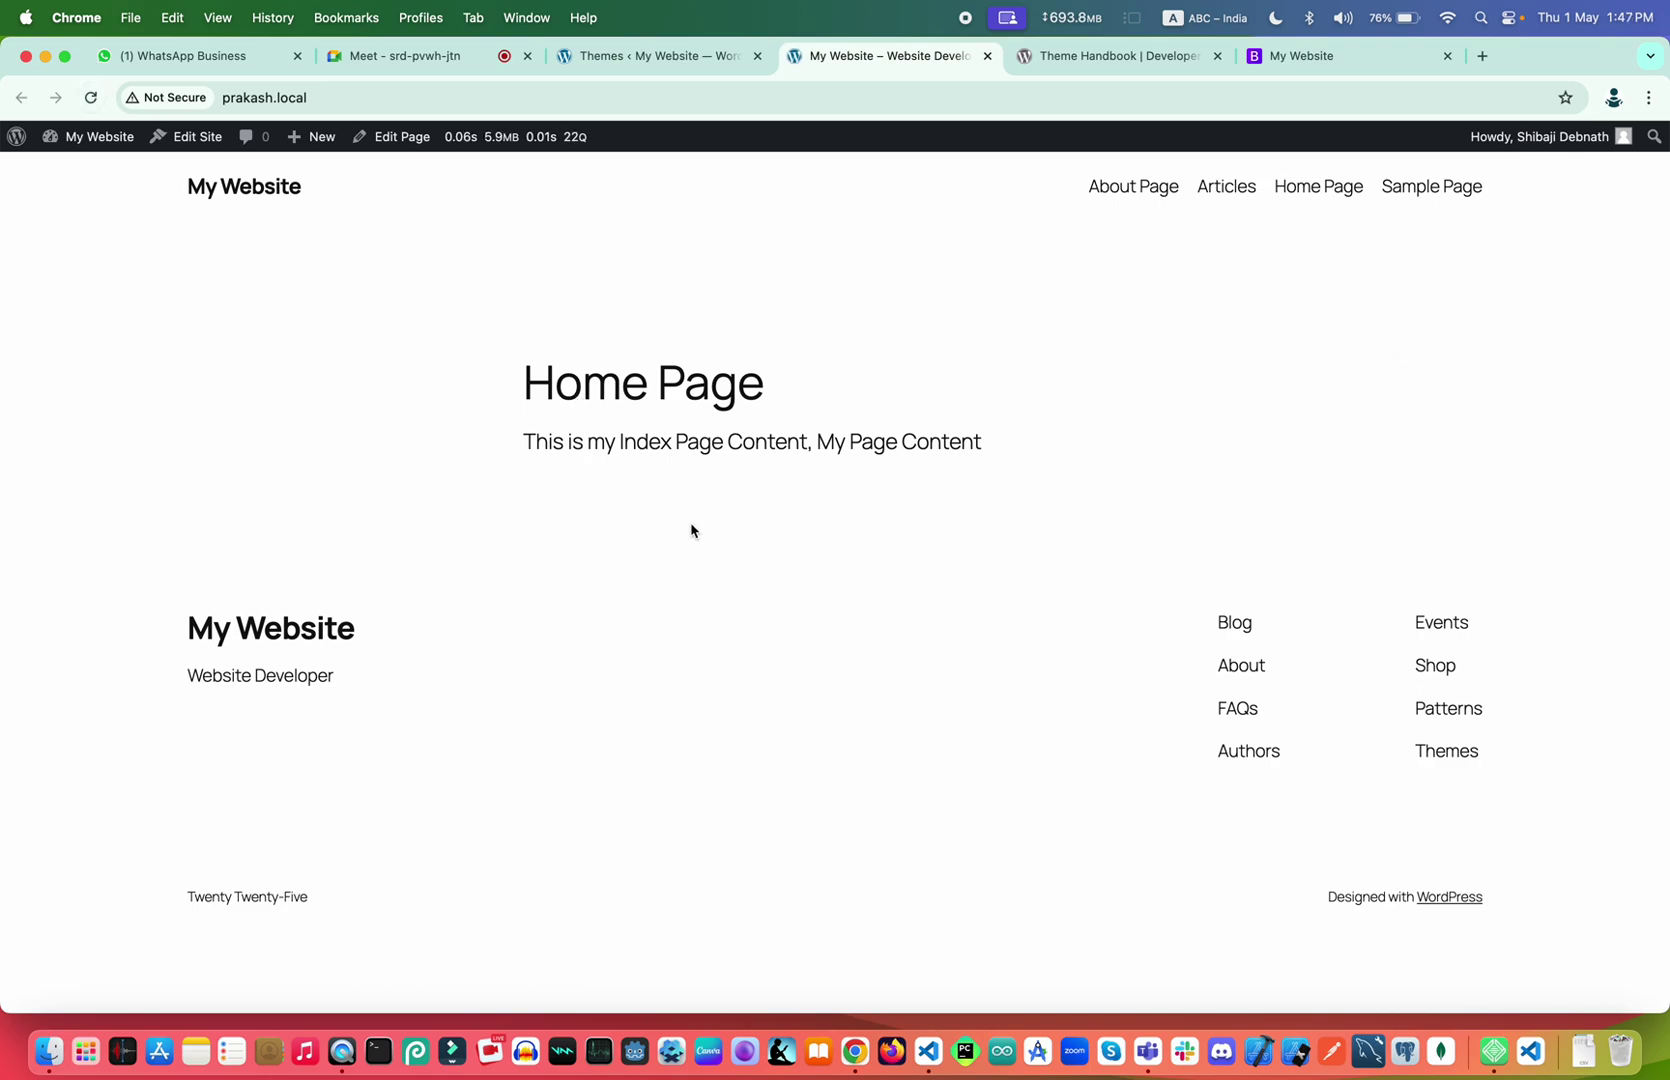
Open the Pages template in the Site Editor, dismiss the welcome guide, look over the template, and return to the site's home page
{"action": "left_click", "coordinate": [188, 139]}
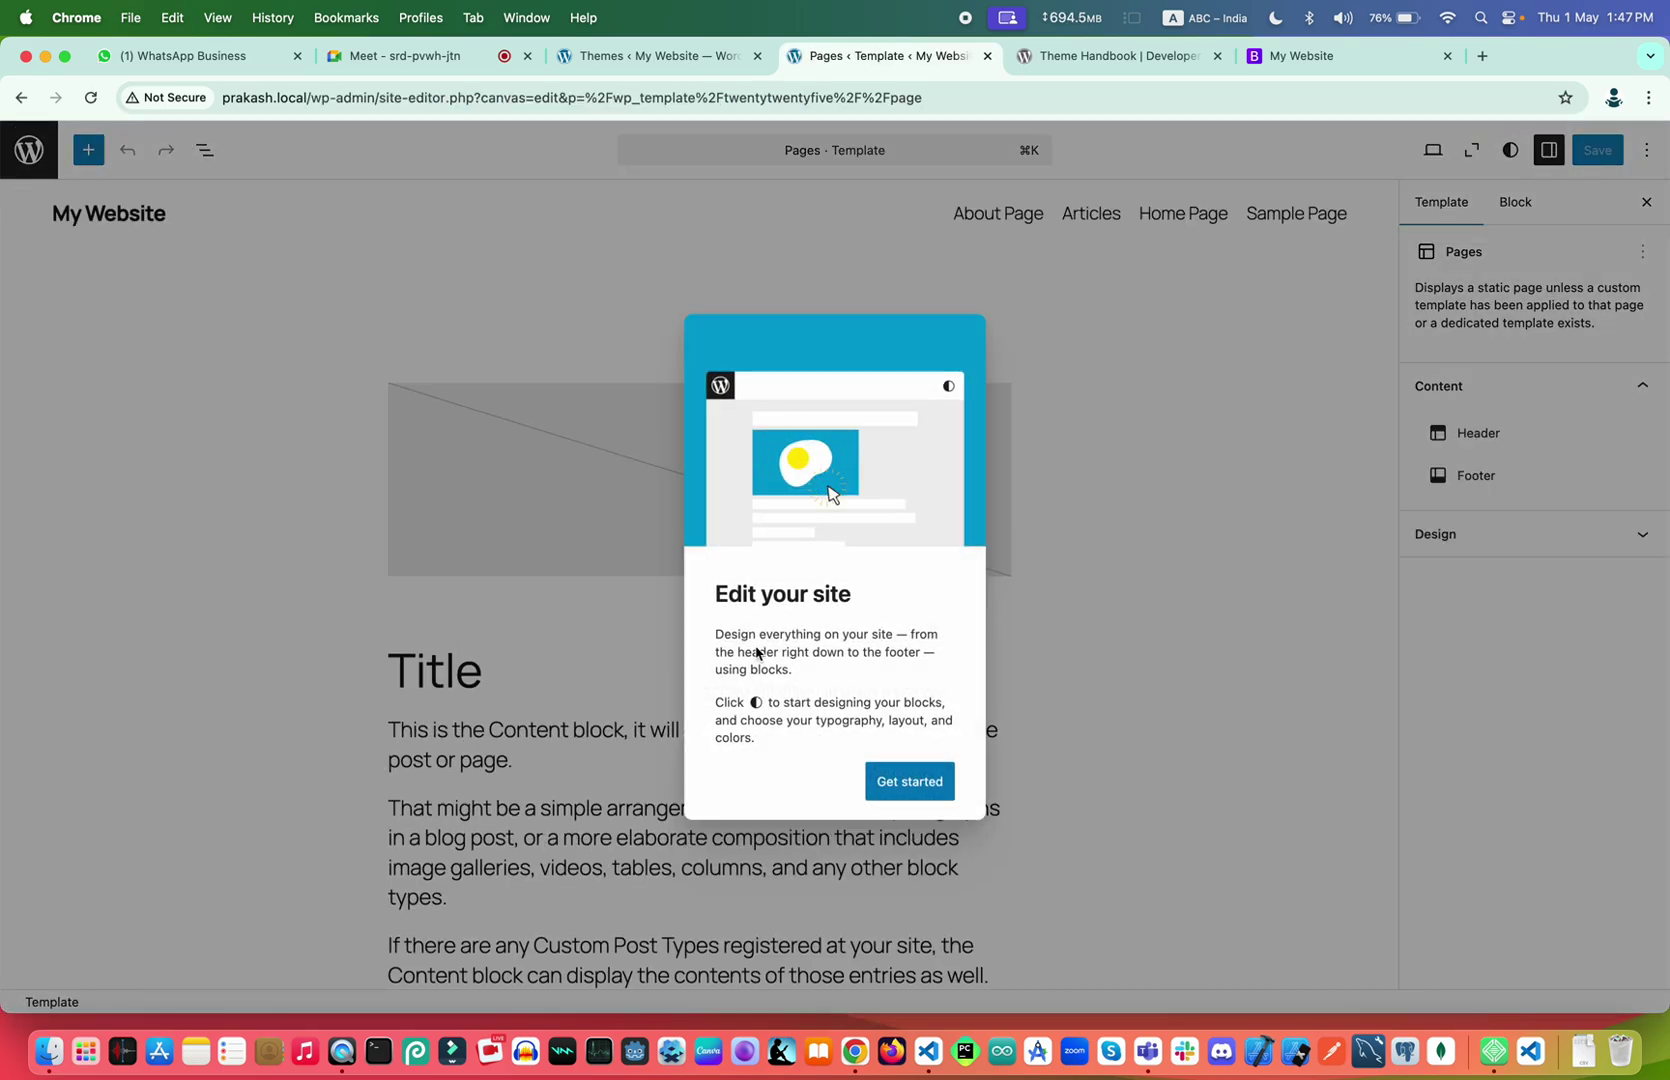
{"action": "left_click", "coordinate": [922, 781]}
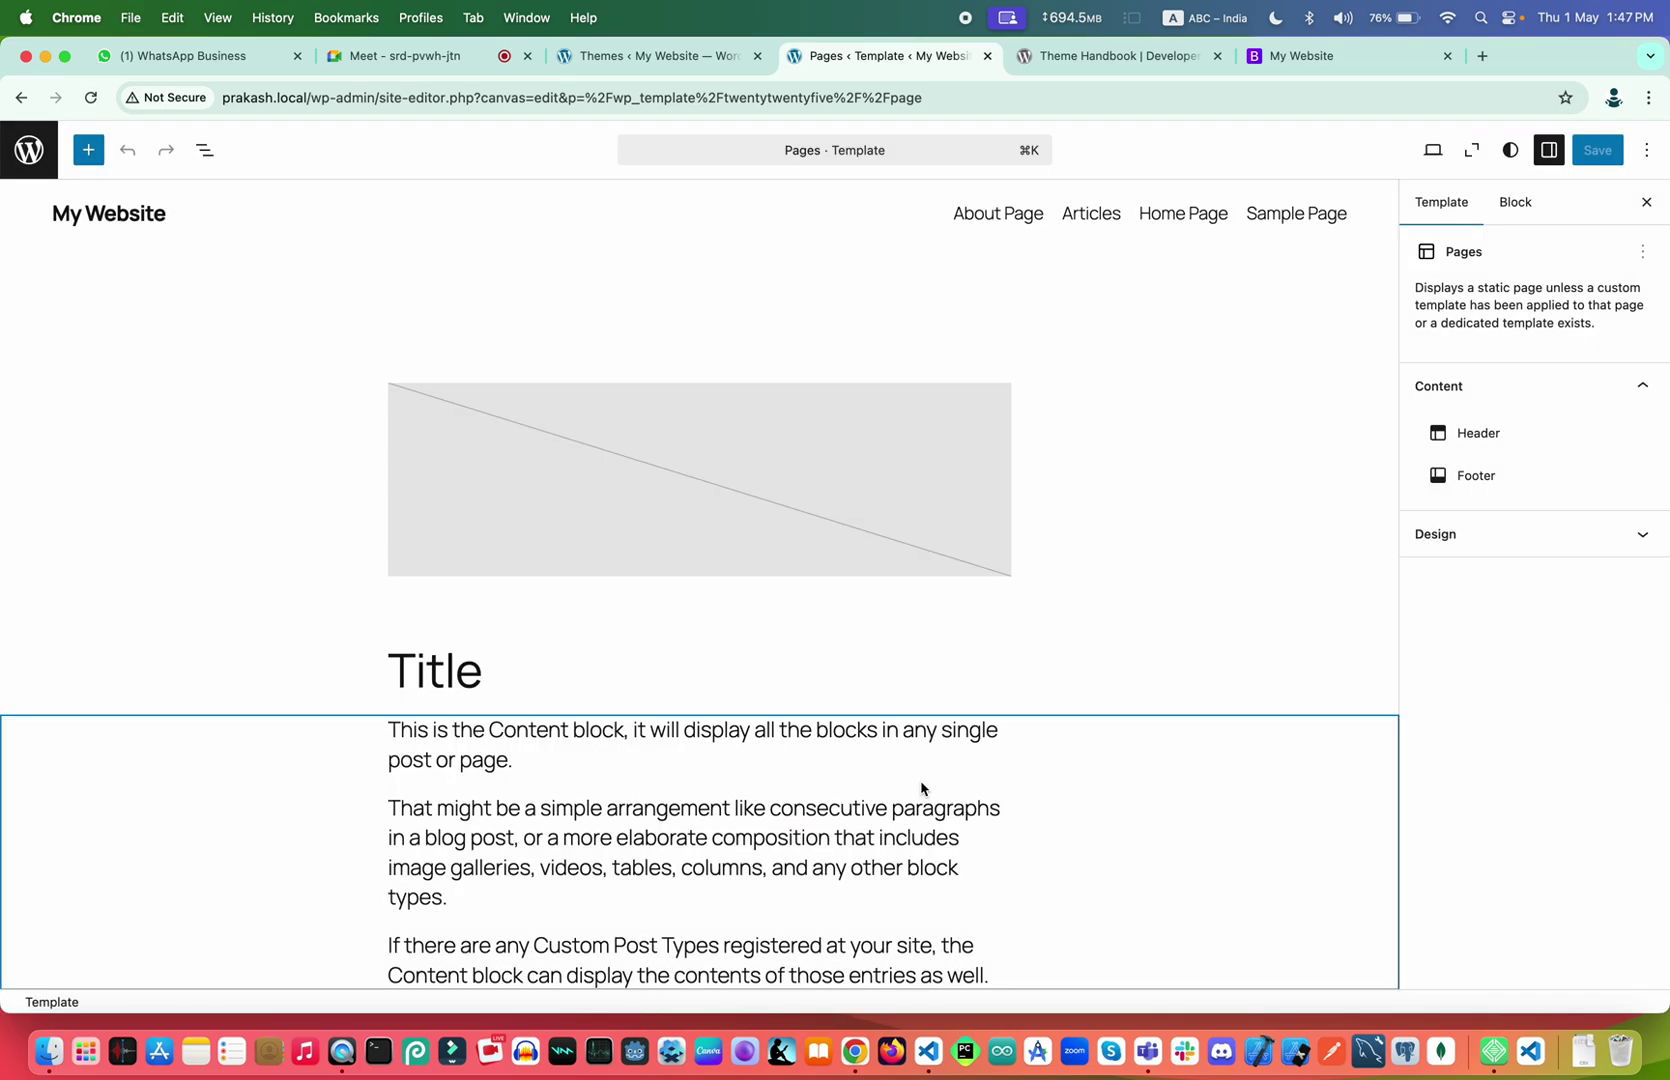
{"action": "scroll", "coordinate": [631, 598], "scroll_direction": "down", "scroll_amount": 1}
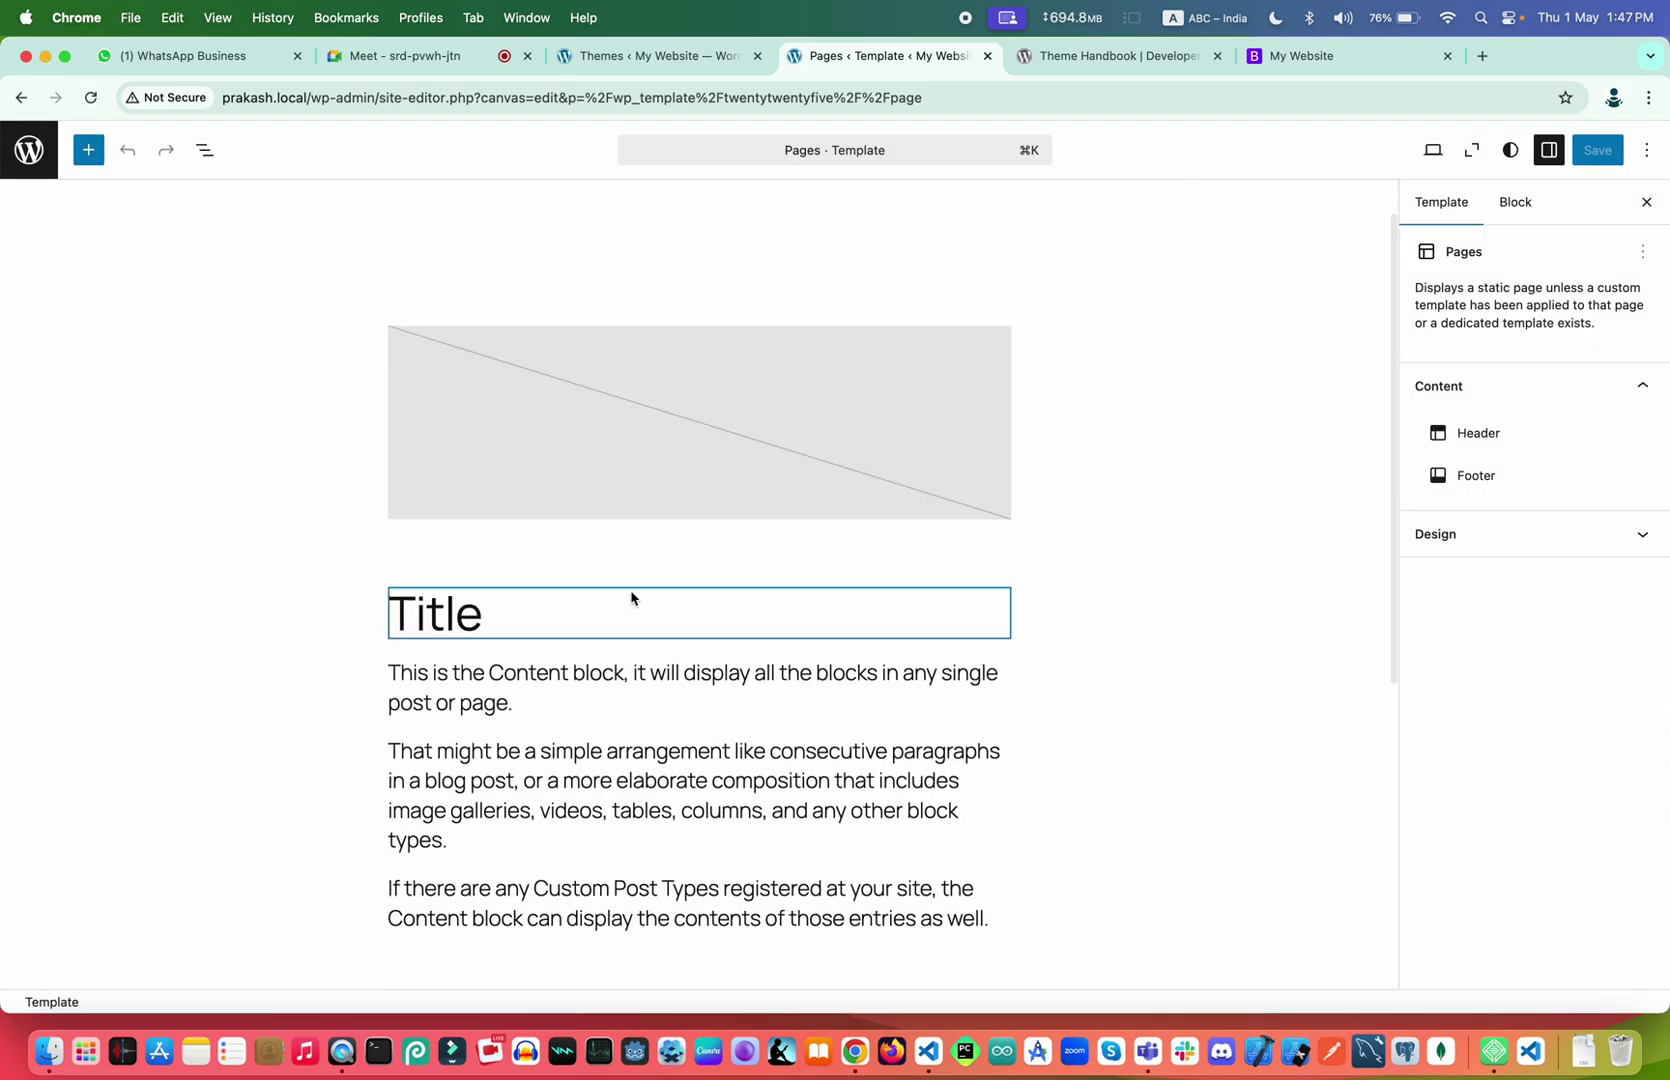
{"action": "left_click", "coordinate": [19, 97]}
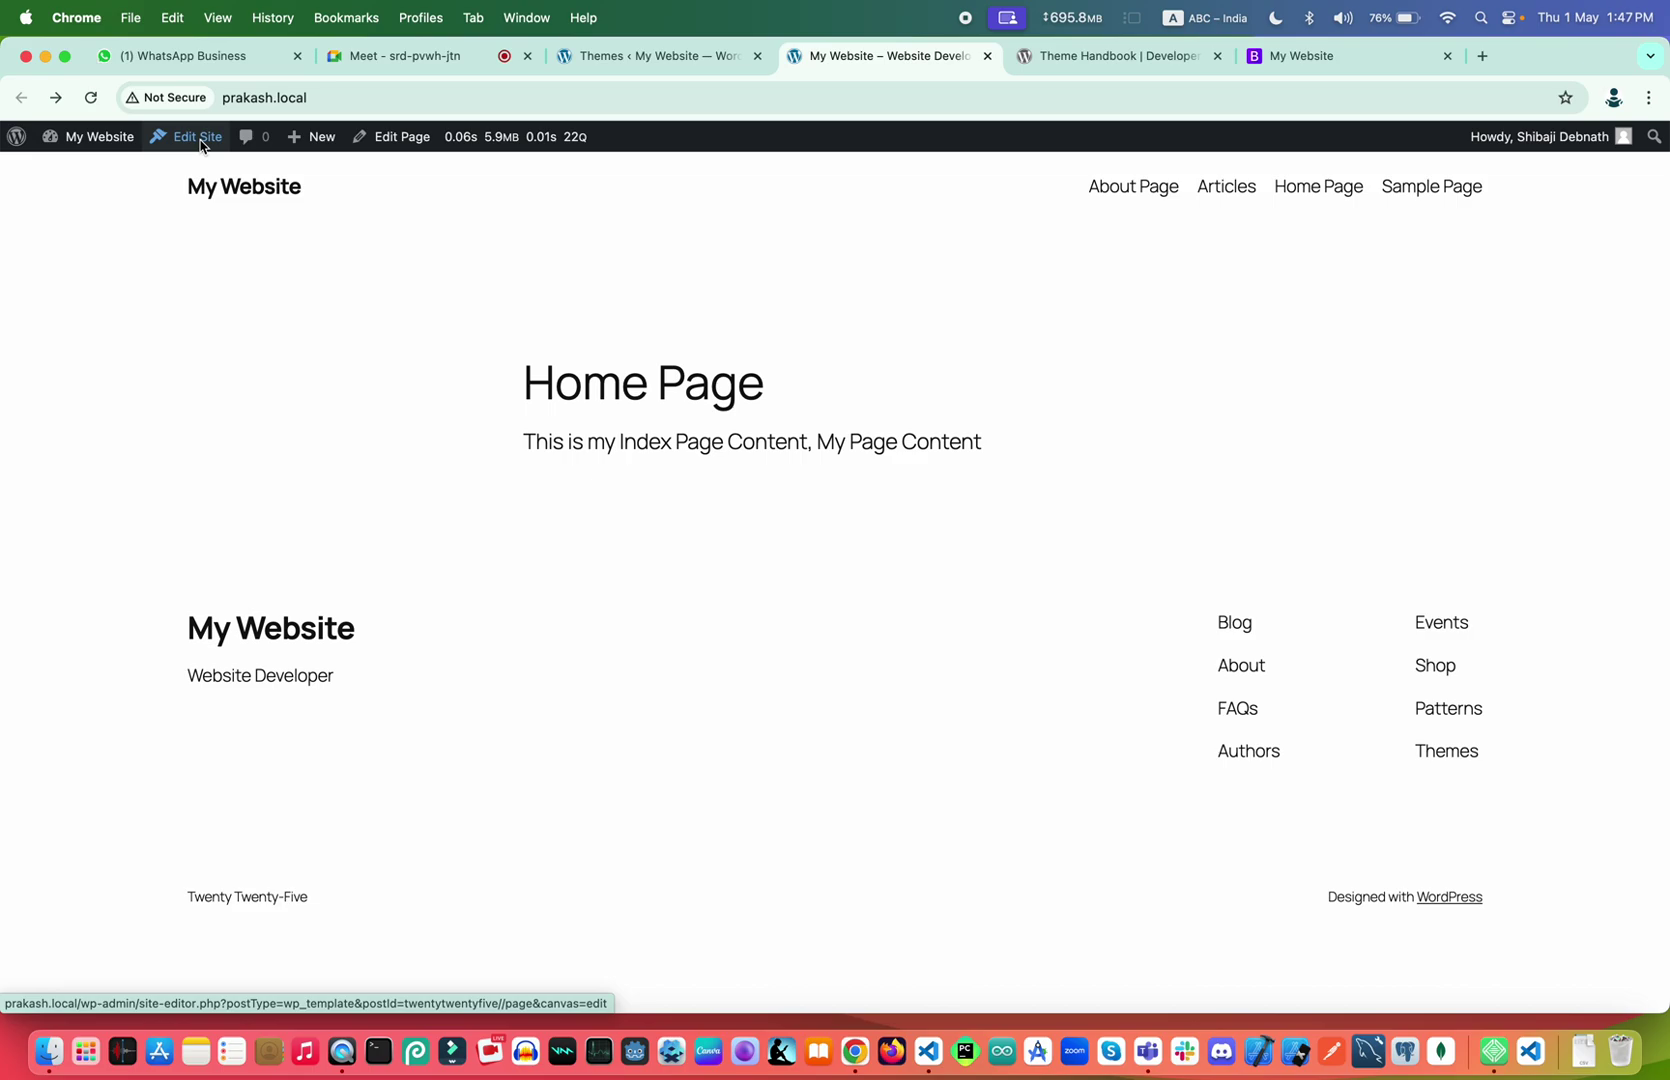
Examine the hero, about, and features sections of the already loaded classic-theme home page, and compare it with the Twenty Twenty-Five version
{"action": "left_click", "coordinate": [1379, 46]}
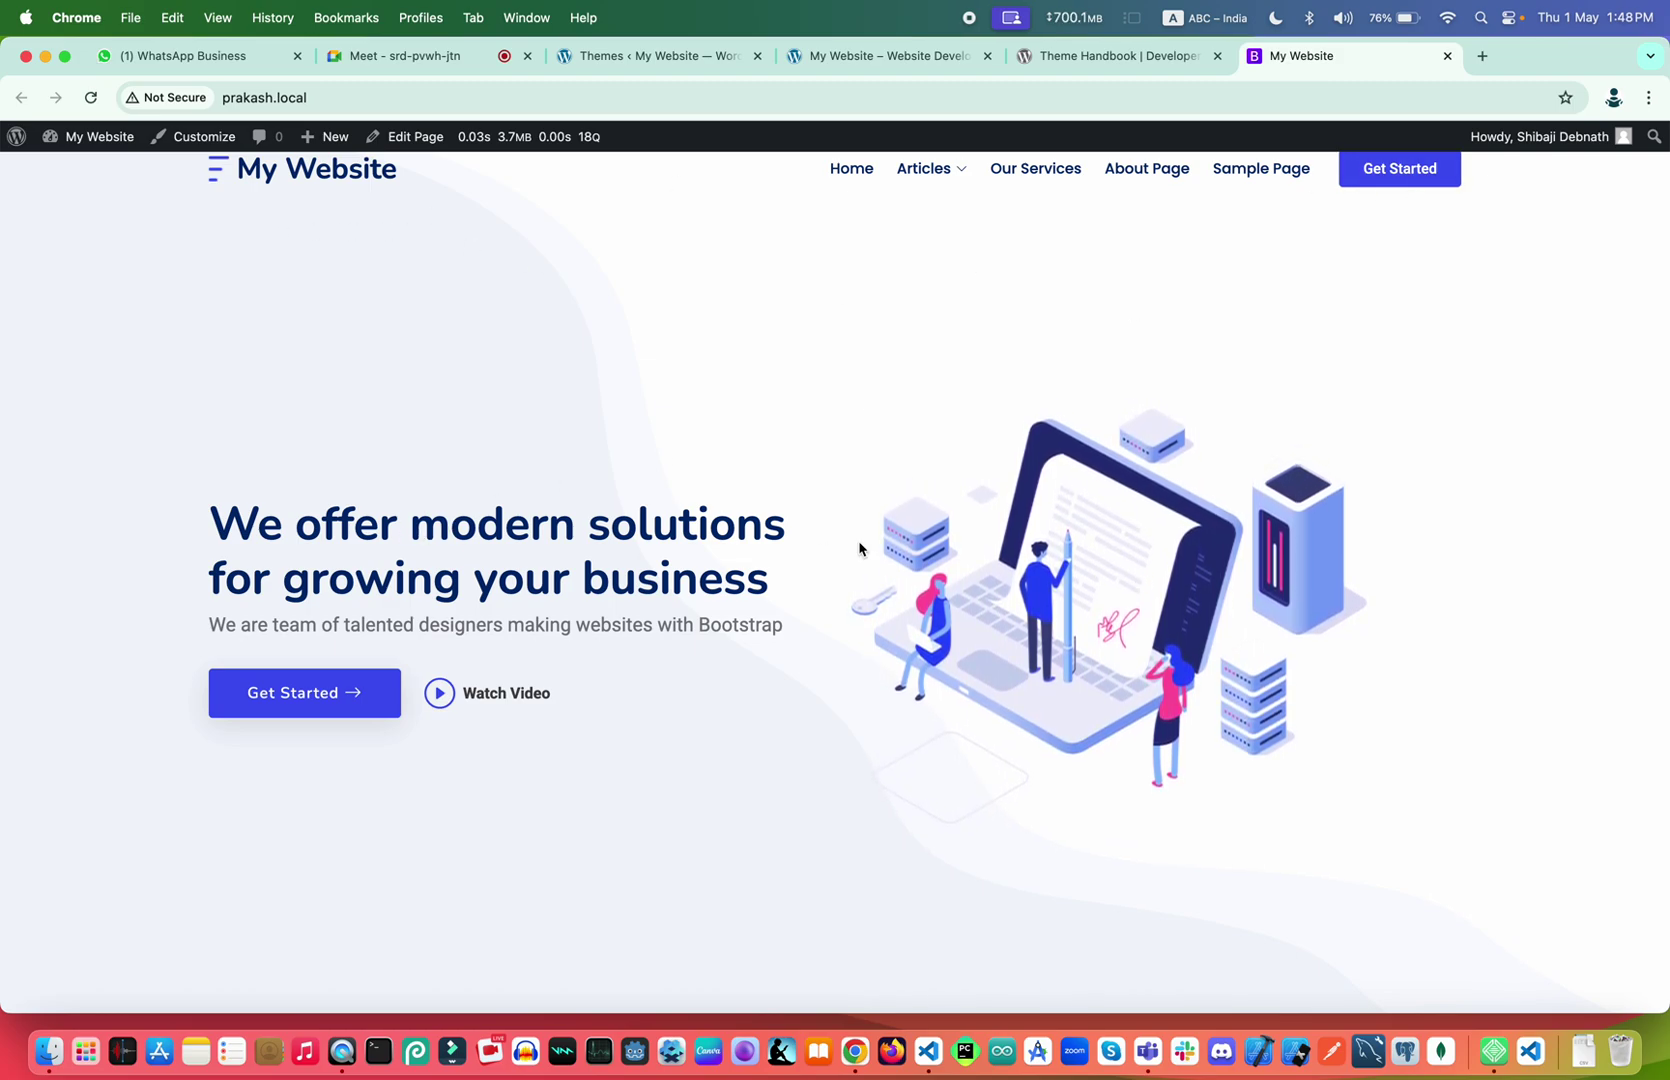
{"action": "scroll", "coordinate": [695, 651], "scroll_direction": "down", "scroll_amount": 4}
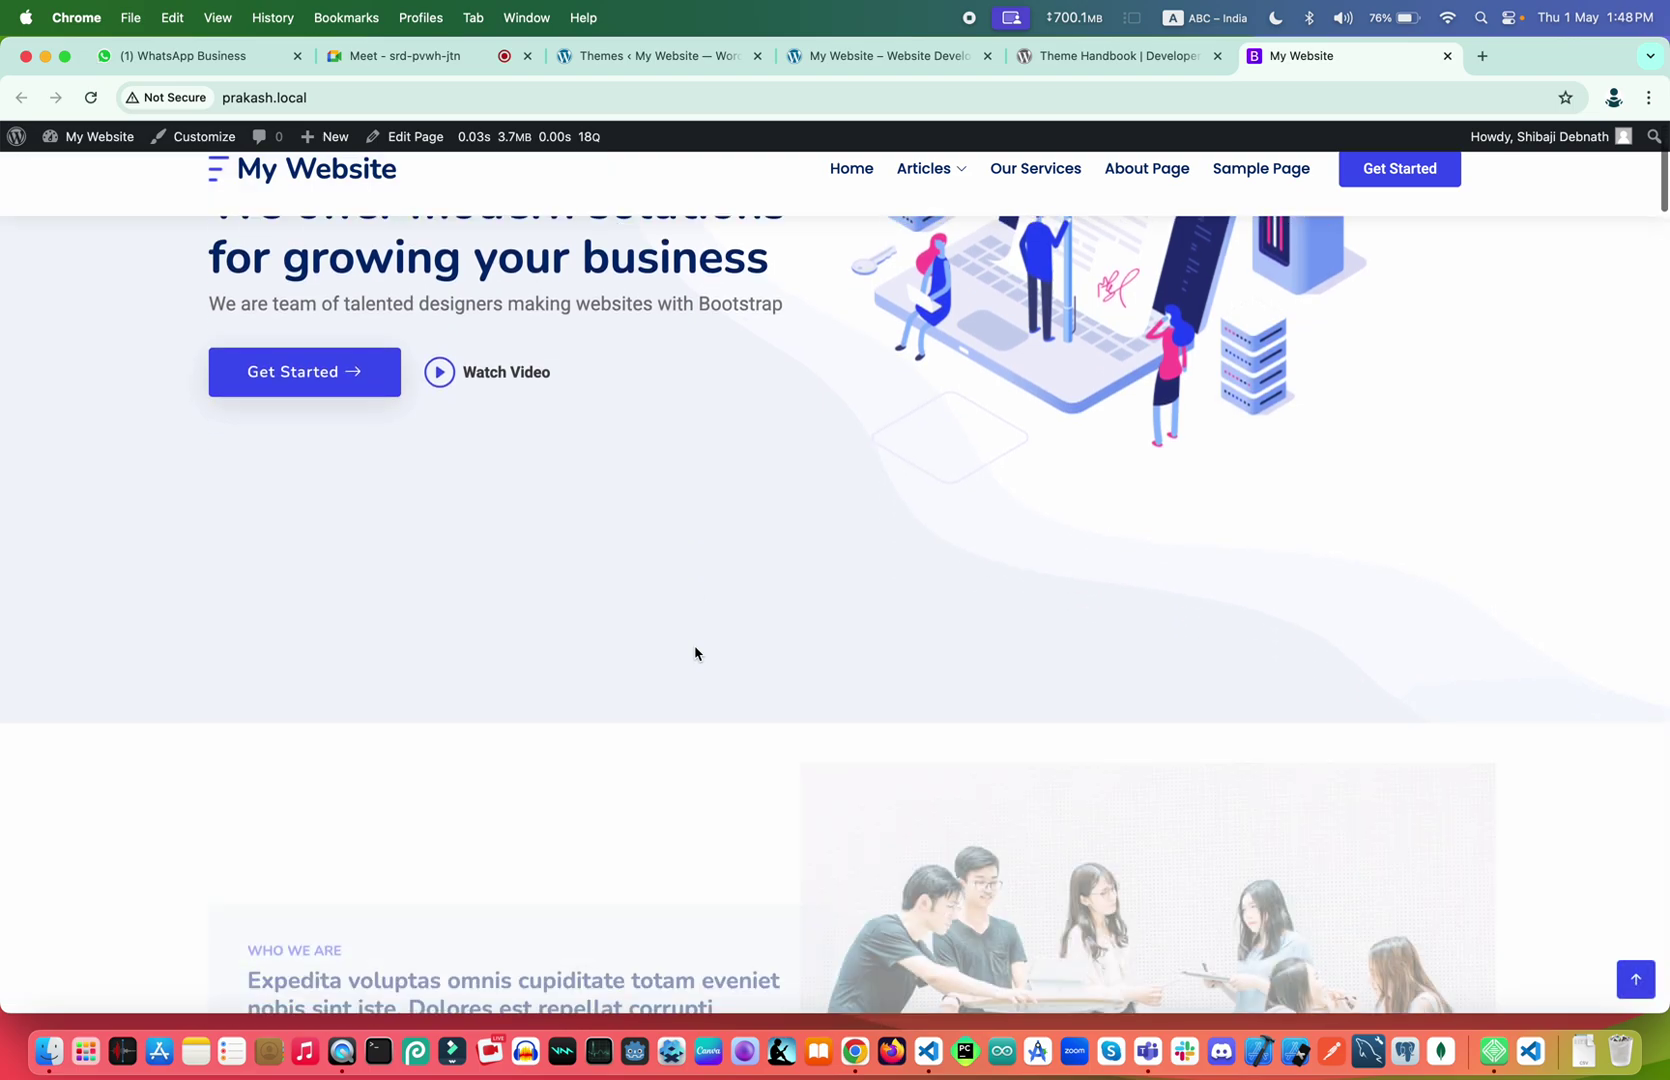
{"action": "scroll", "coordinate": [695, 653], "scroll_direction": "down", "scroll_amount": 15}
{"action": "scroll", "coordinate": [695, 653], "scroll_direction": "down", "scroll_amount": 10}
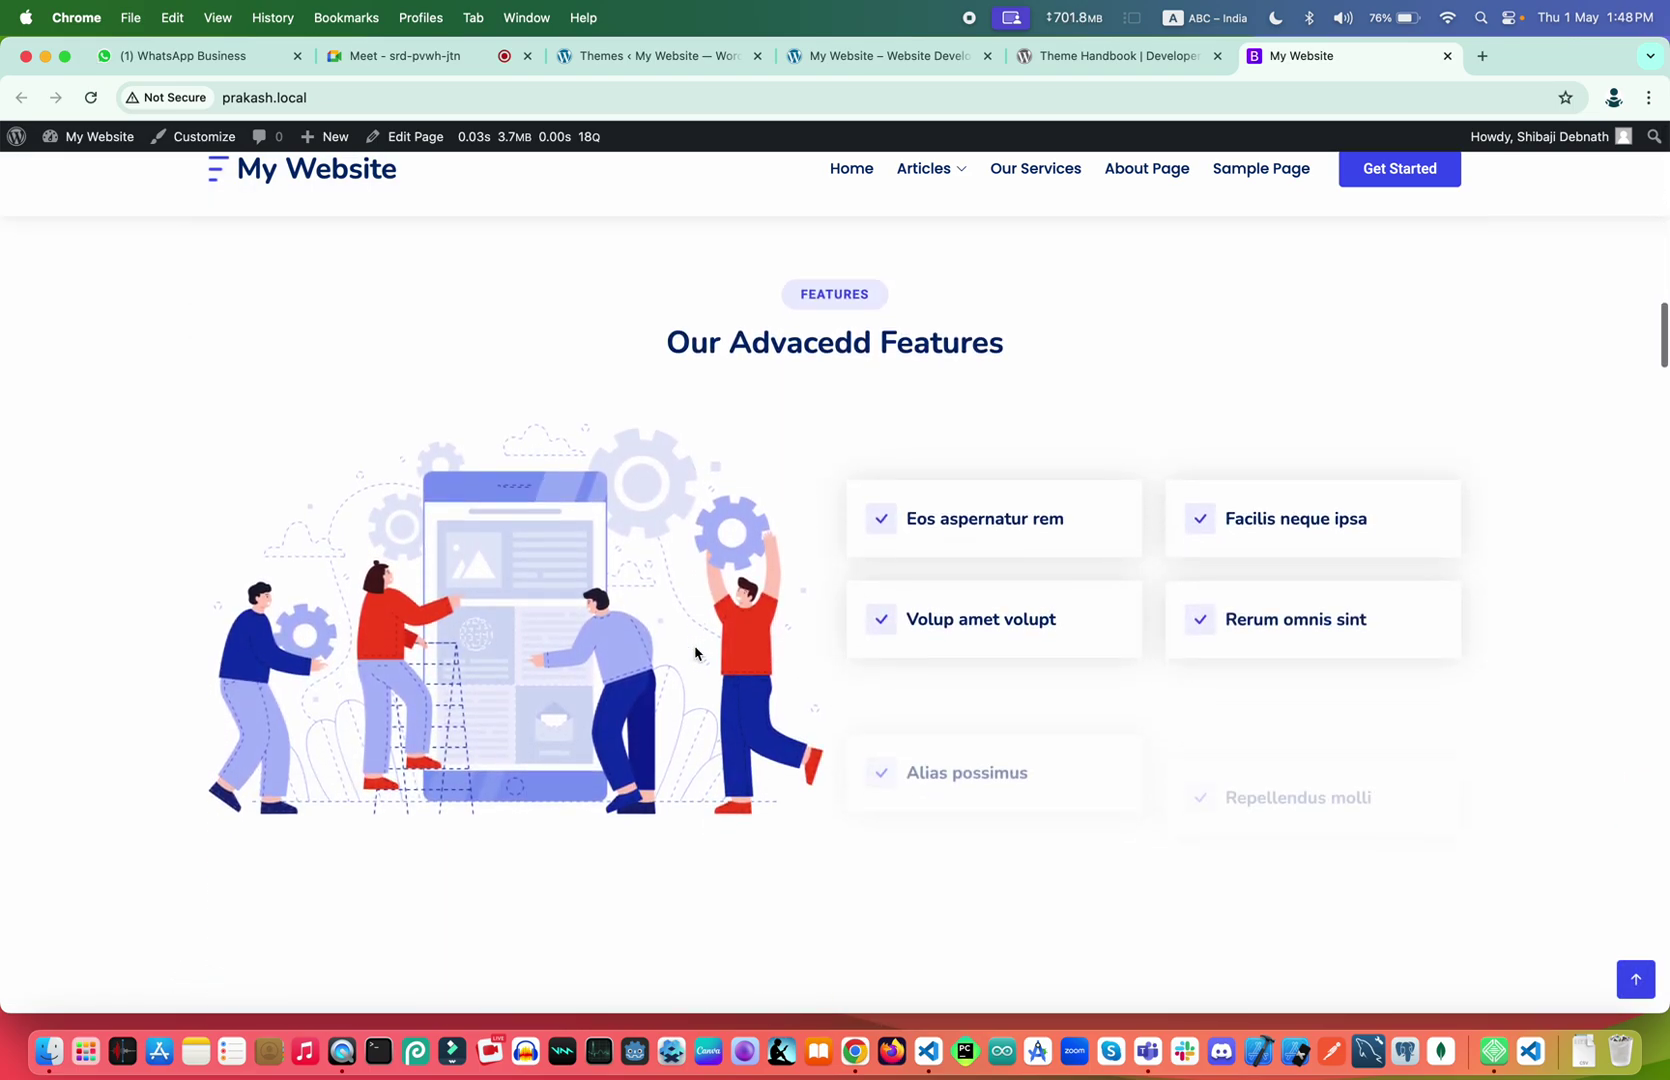
{"action": "scroll", "coordinate": [695, 653], "scroll_direction": "down", "scroll_amount": 8}
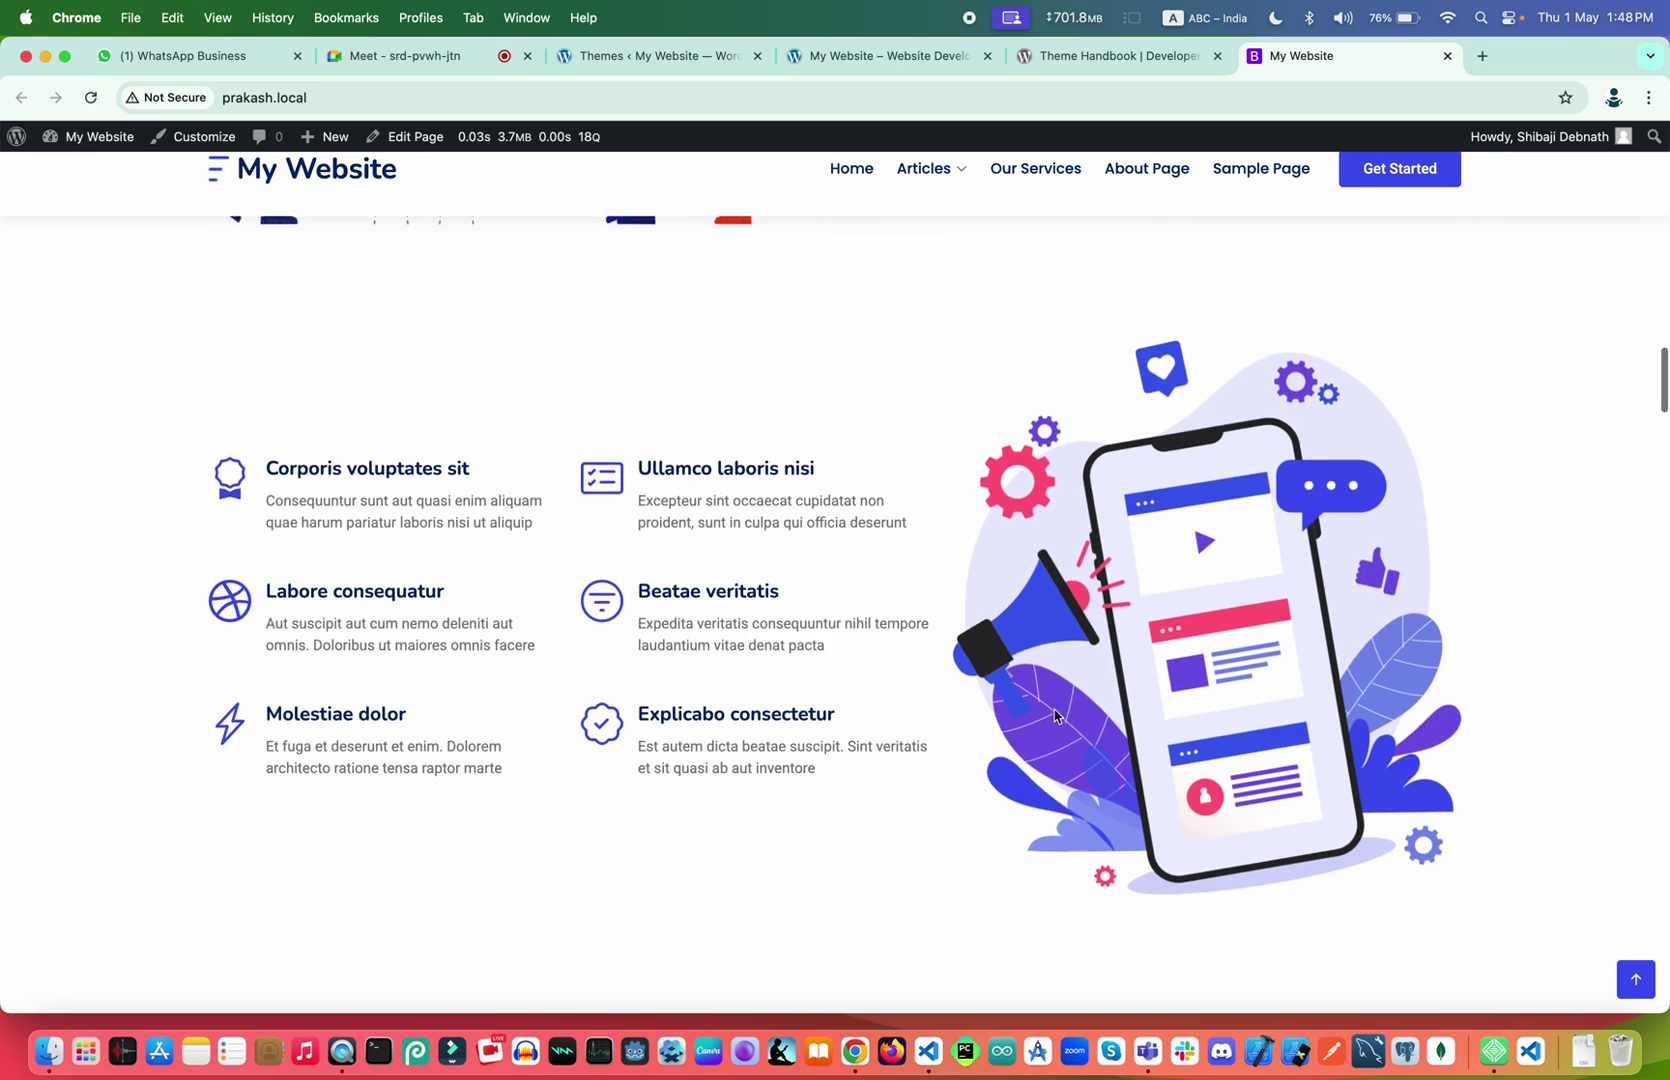
{"action": "scroll", "coordinate": [1054, 716], "scroll_direction": "up", "scroll_amount": 8}
{"action": "scroll", "coordinate": [908, 632], "scroll_direction": "down", "scroll_amount": 3}
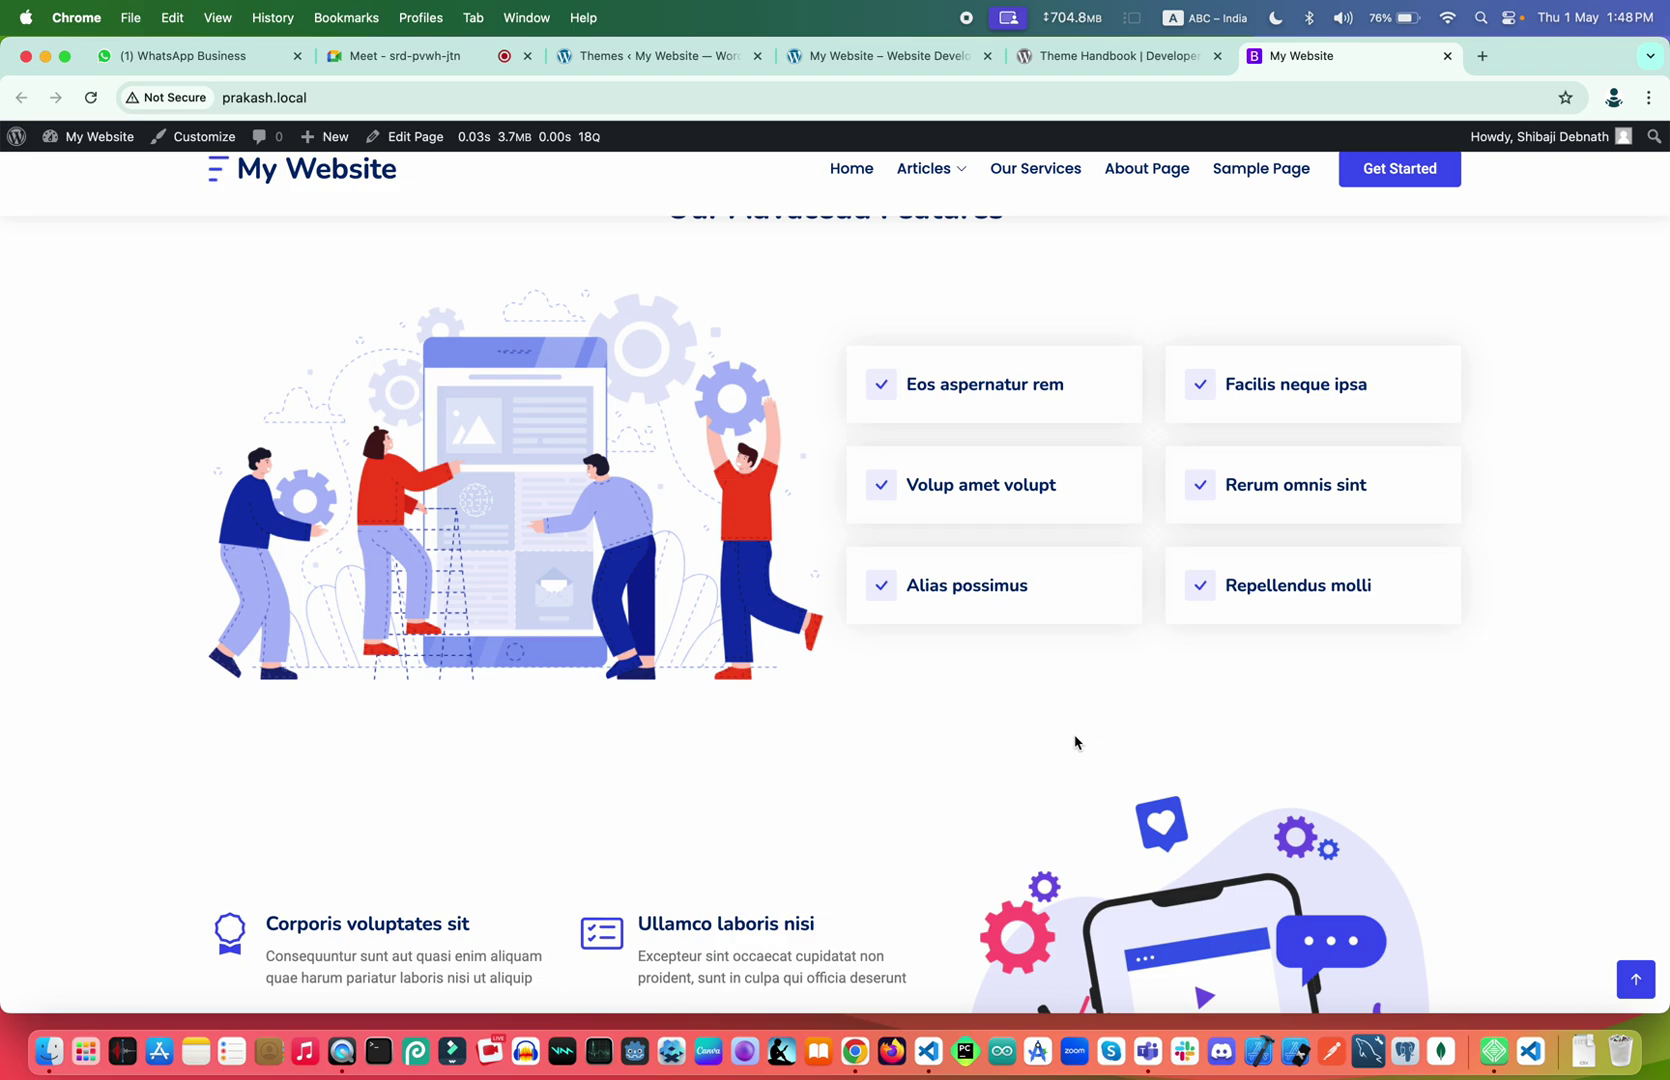
{"action": "scroll", "coordinate": [1075, 741], "scroll_direction": "up", "scroll_amount": 10}
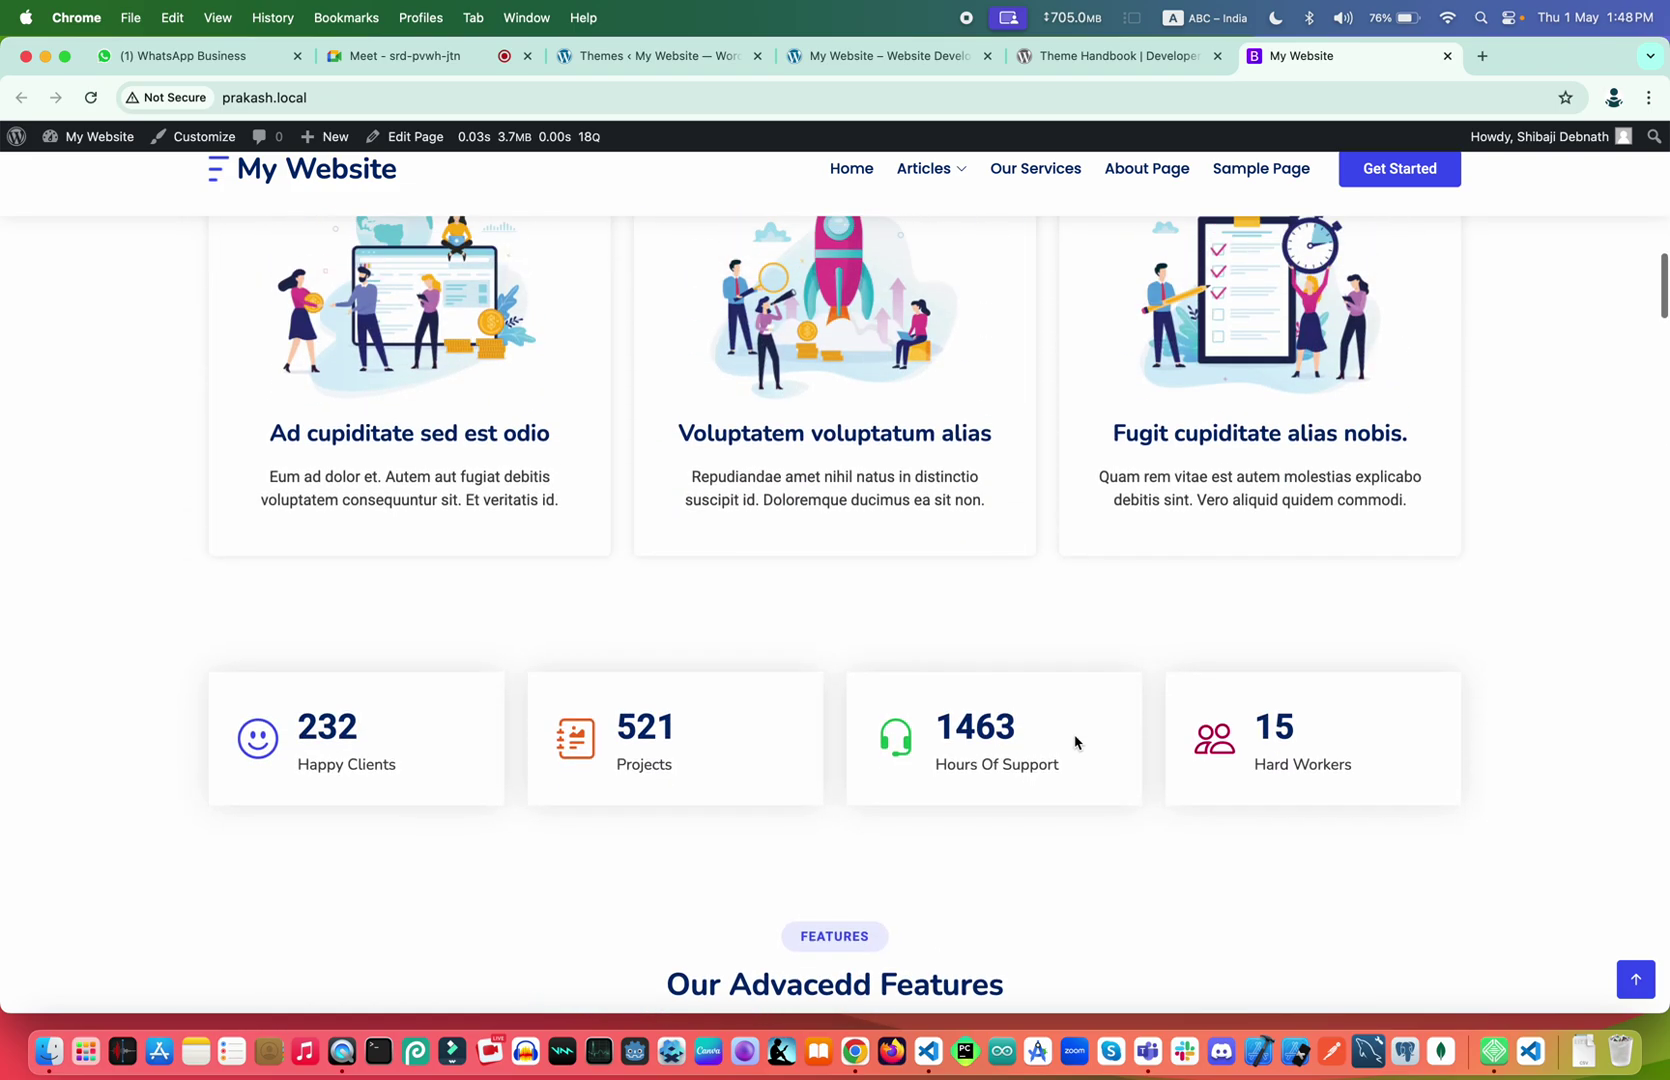
{"action": "scroll", "coordinate": [1075, 741], "scroll_direction": "up", "scroll_amount": 10}
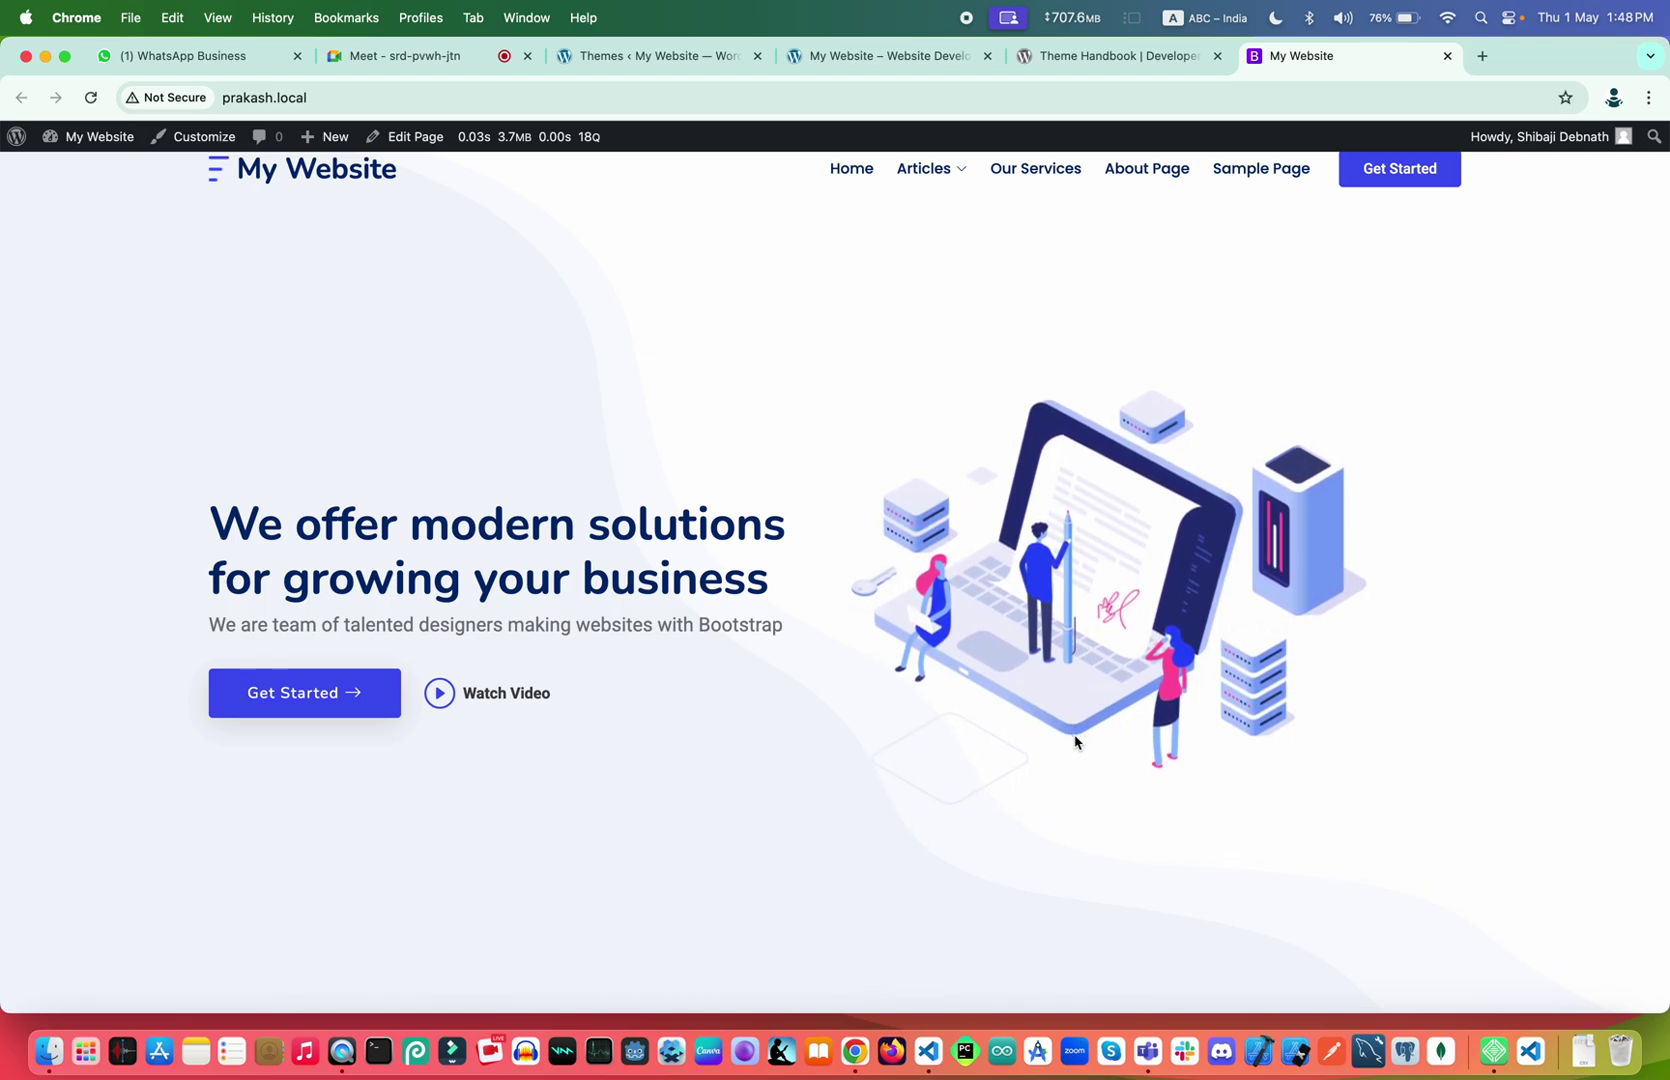
{"action": "scroll", "coordinate": [1075, 741], "scroll_direction": "down", "scroll_amount": 5}
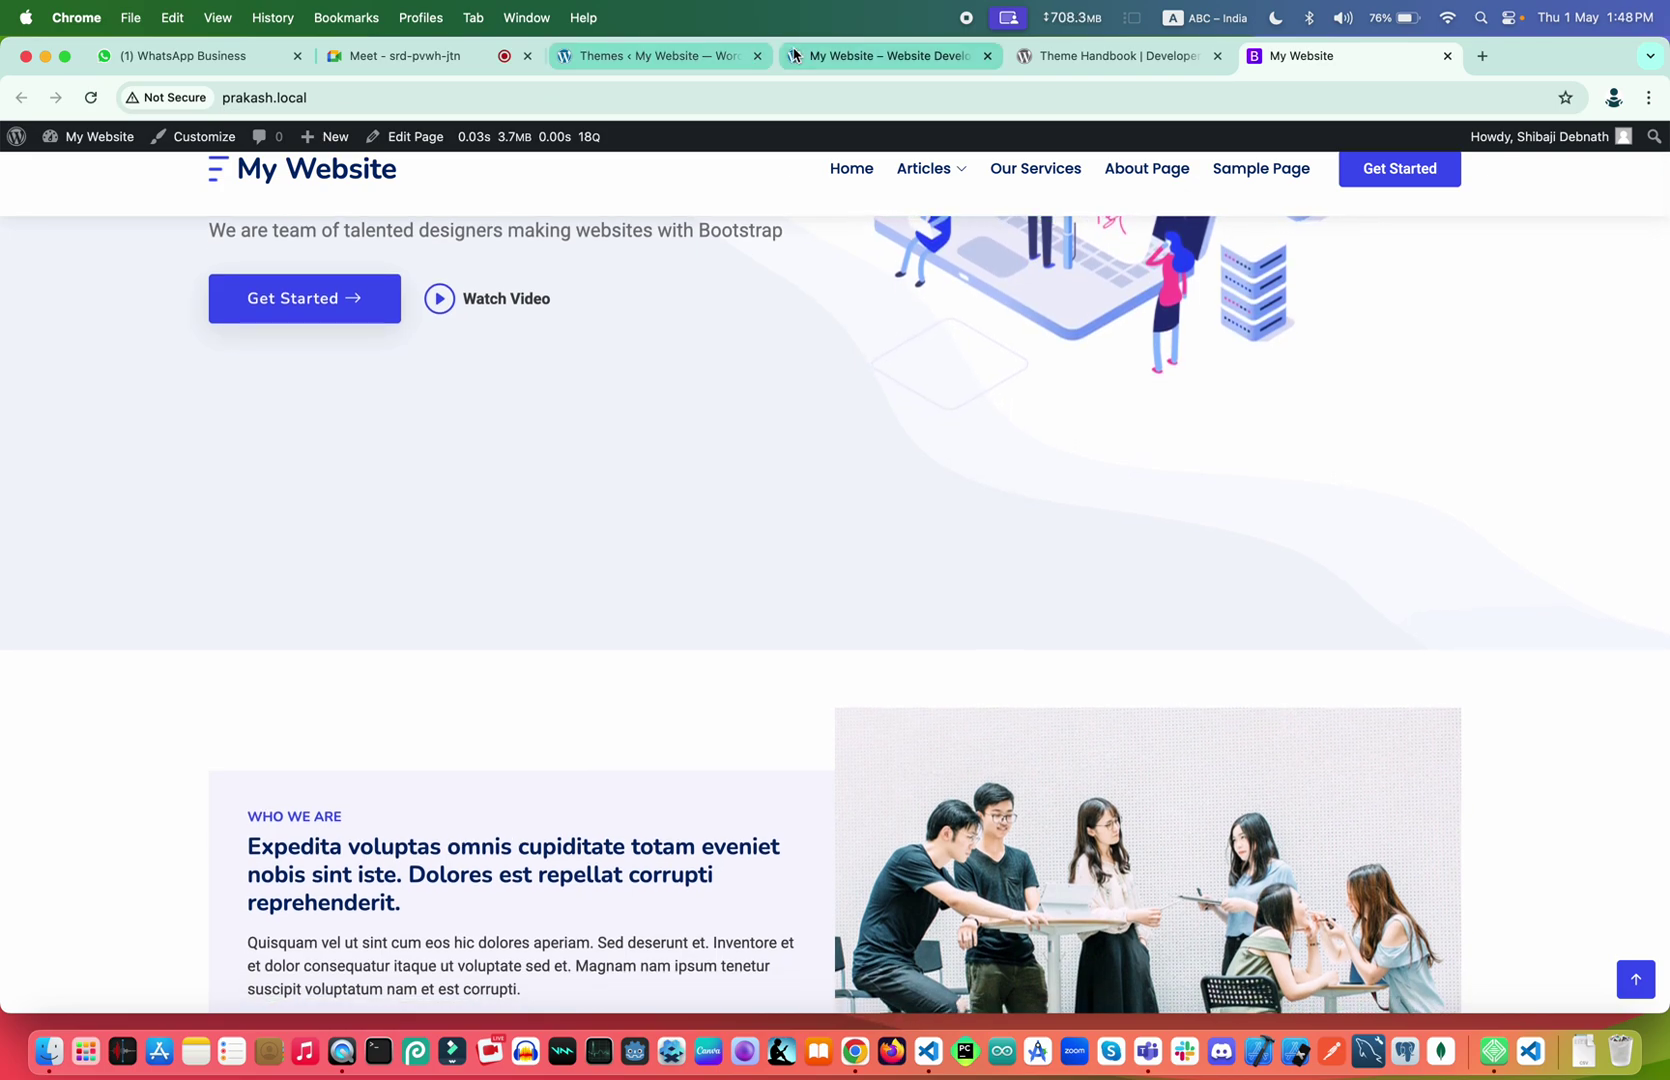
{"action": "left_click", "coordinate": [822, 60]}
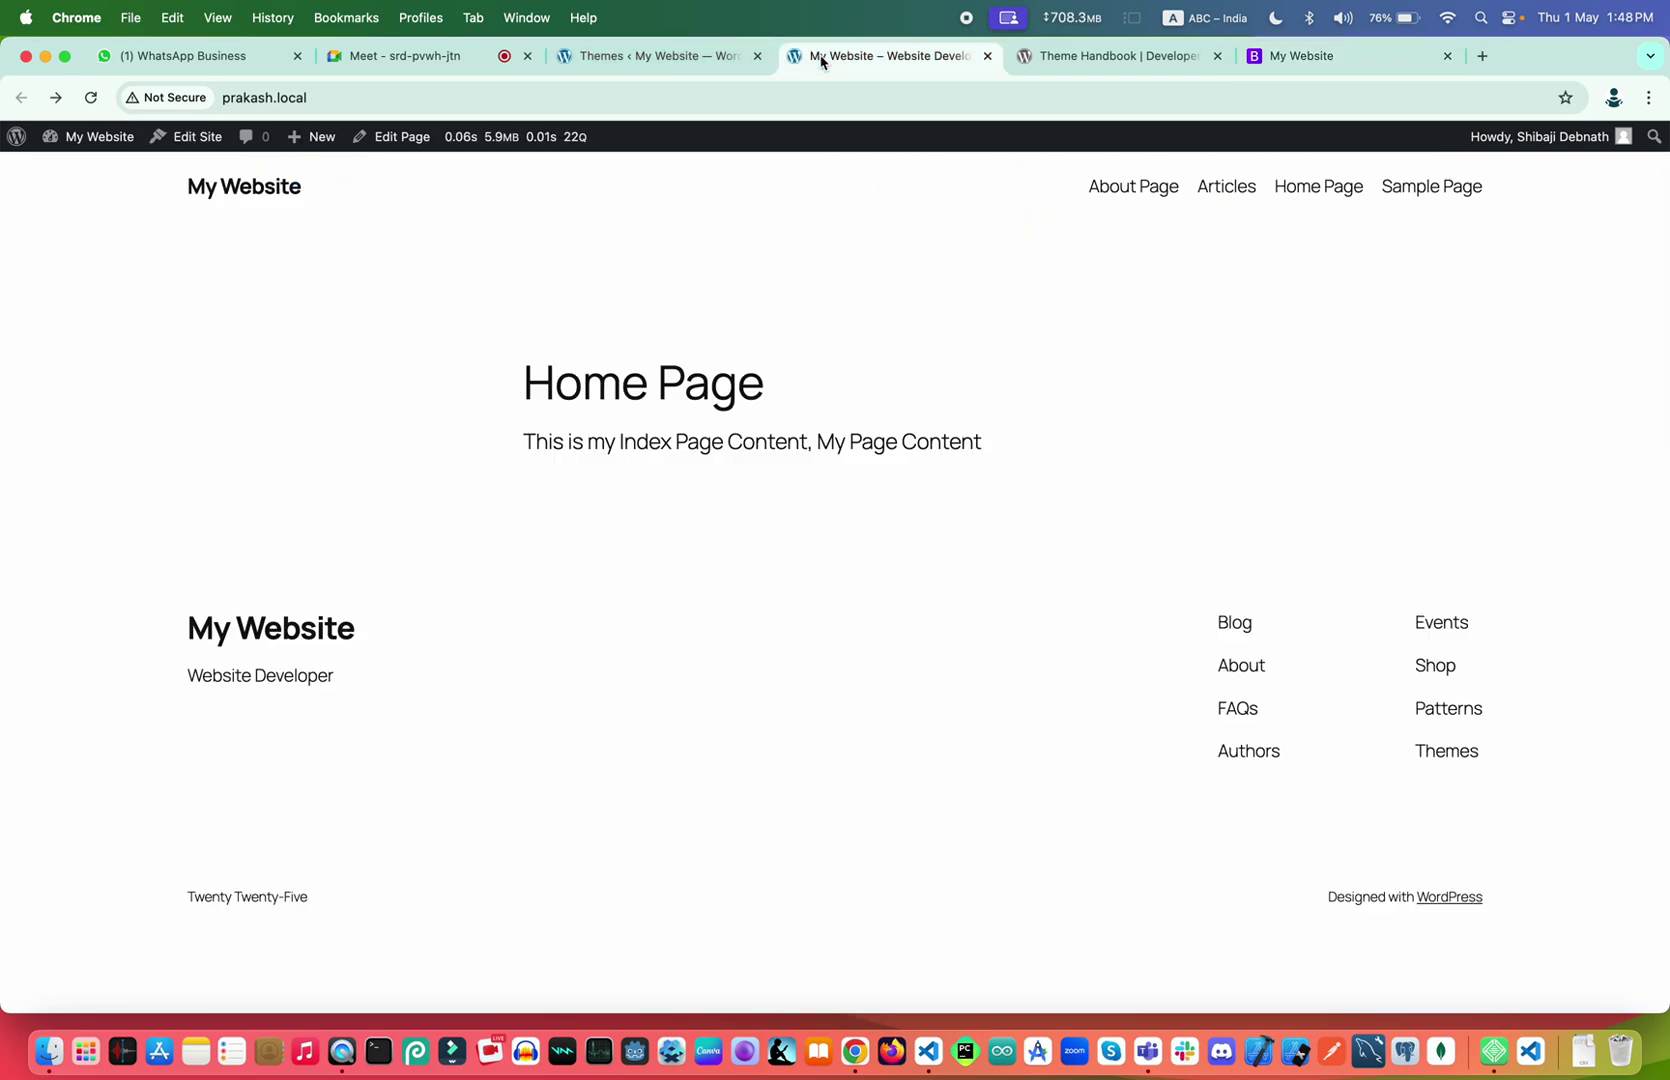
From the Themes page, view the Site Editor's Design options and go back to the WordPress Dashboard
{"action": "left_click", "coordinate": [667, 60]}
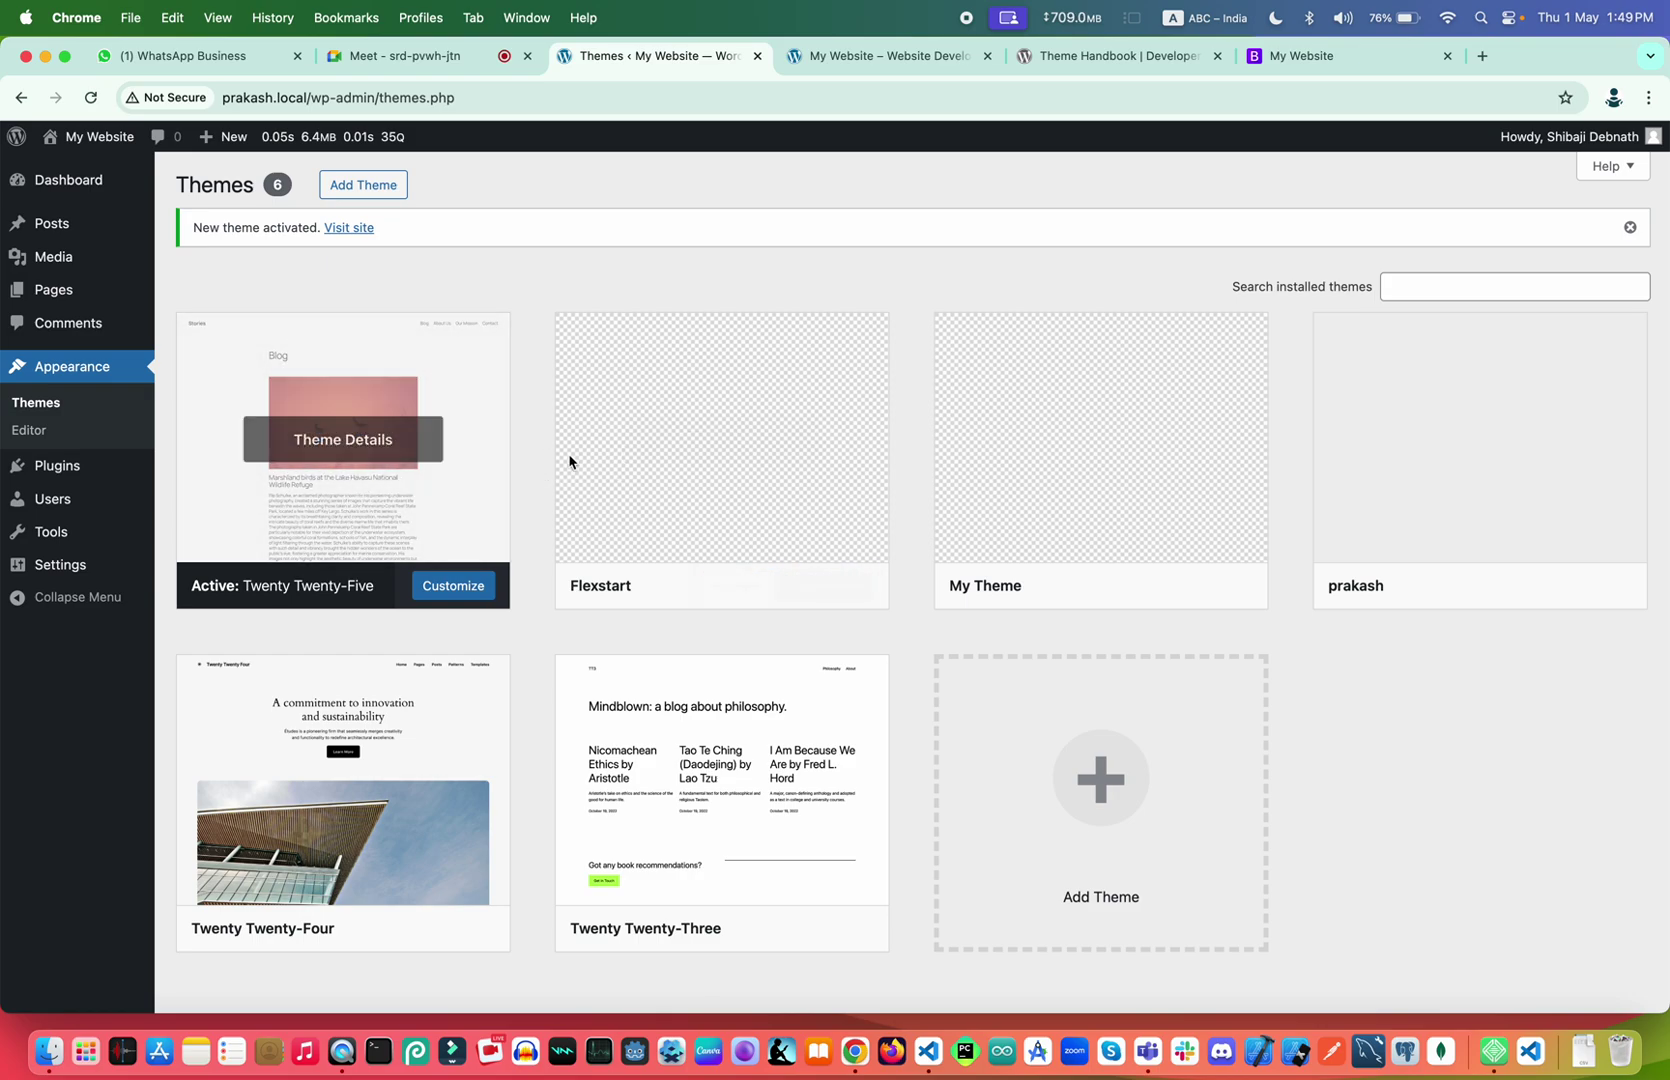
{"action": "left_click", "coordinate": [28, 434]}
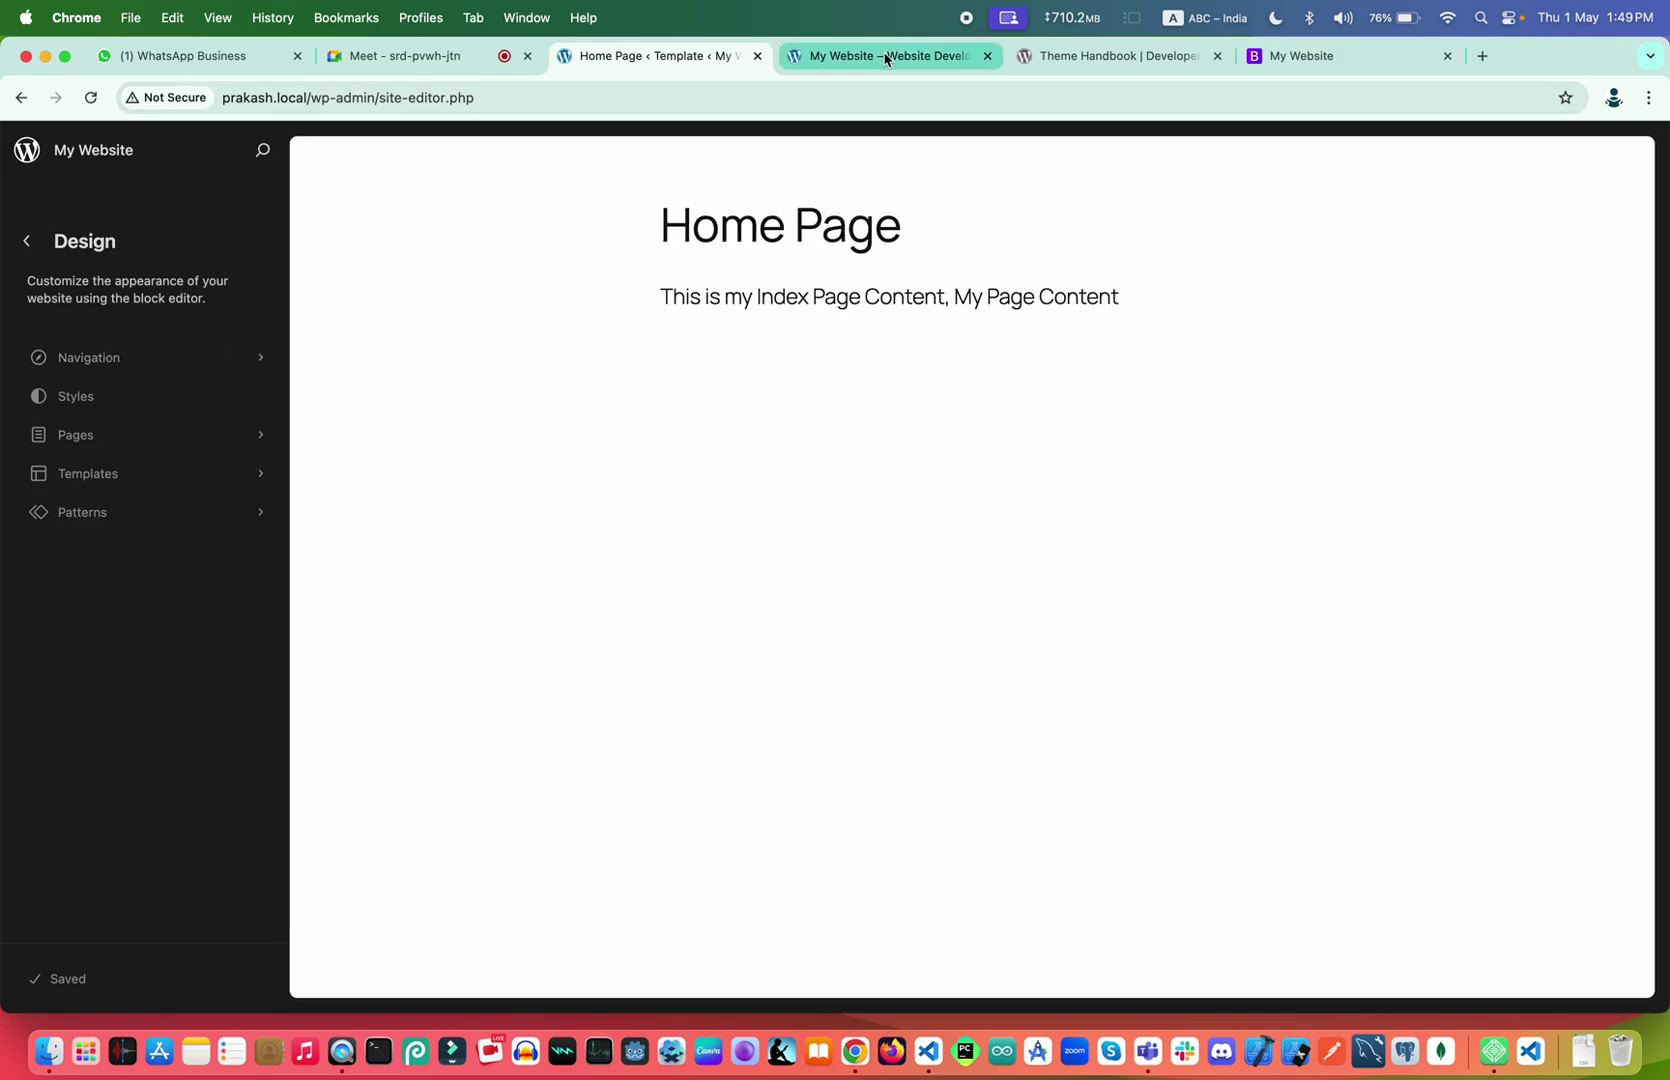
{"action": "left_click", "coordinate": [28, 242]}
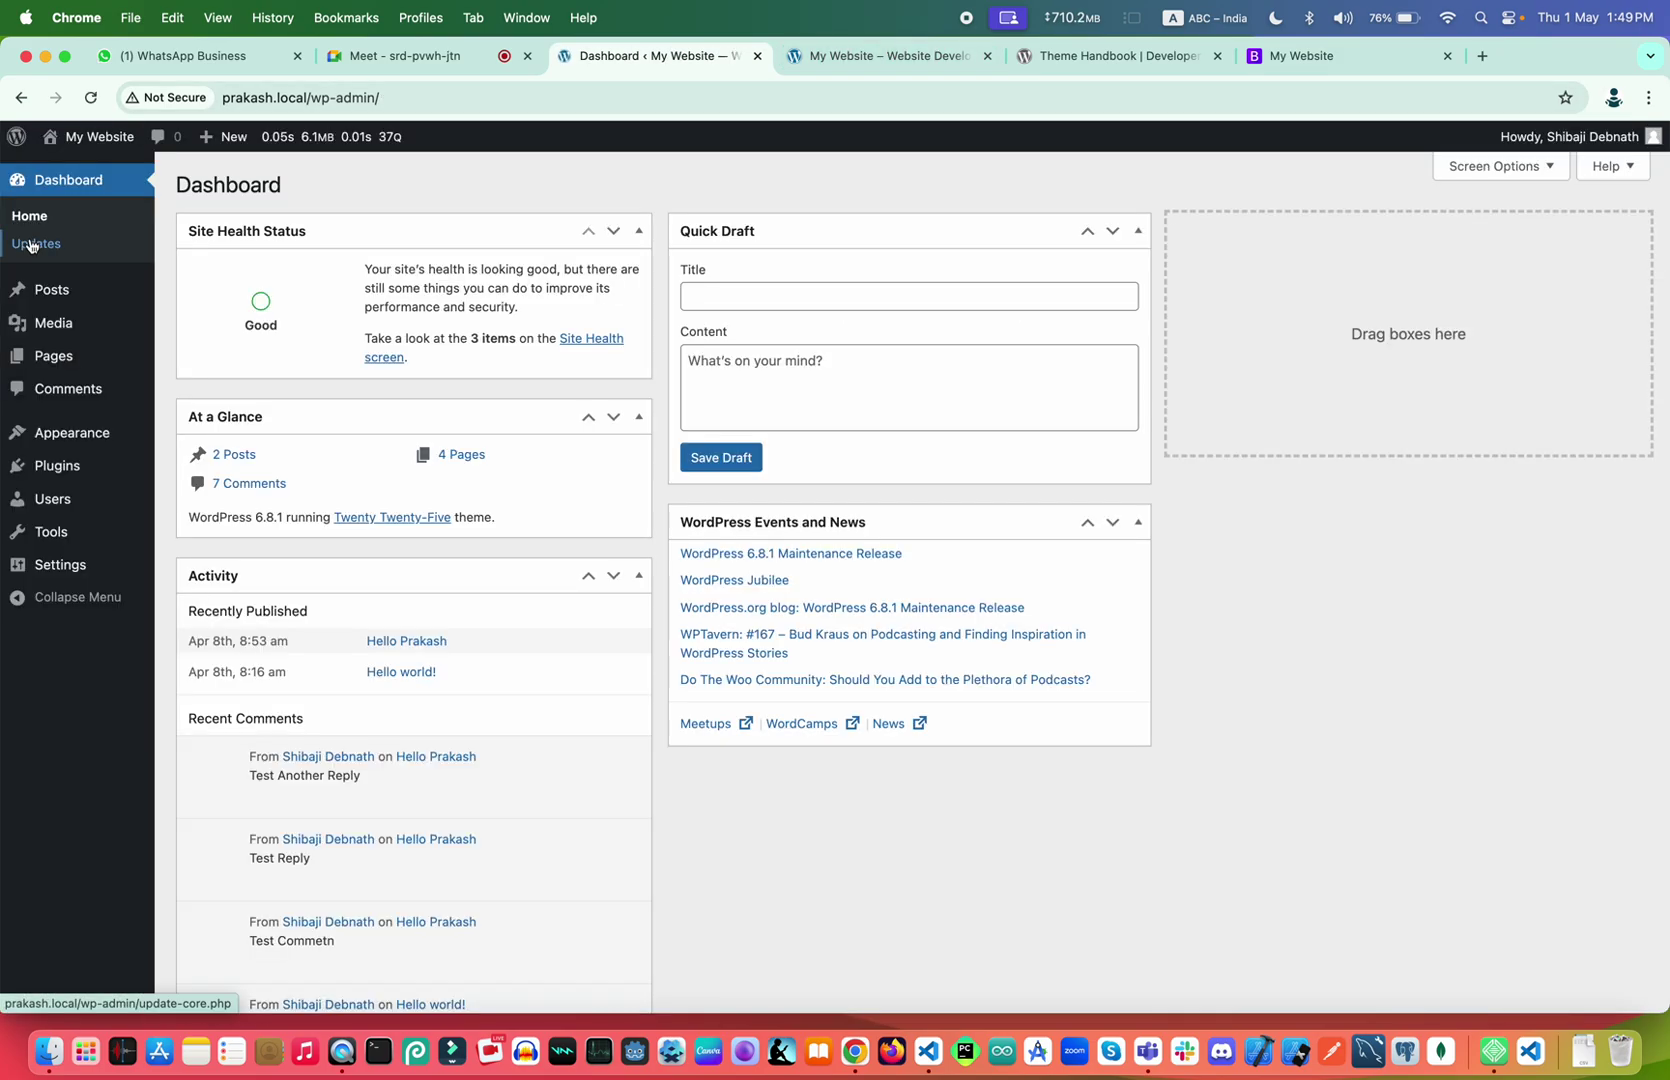
Reopen the Site Editor from the Dashboard, open the Home Page for editing, and dismiss the page editing guide
{"action": "mouse_move", "coordinate": [69, 450]}
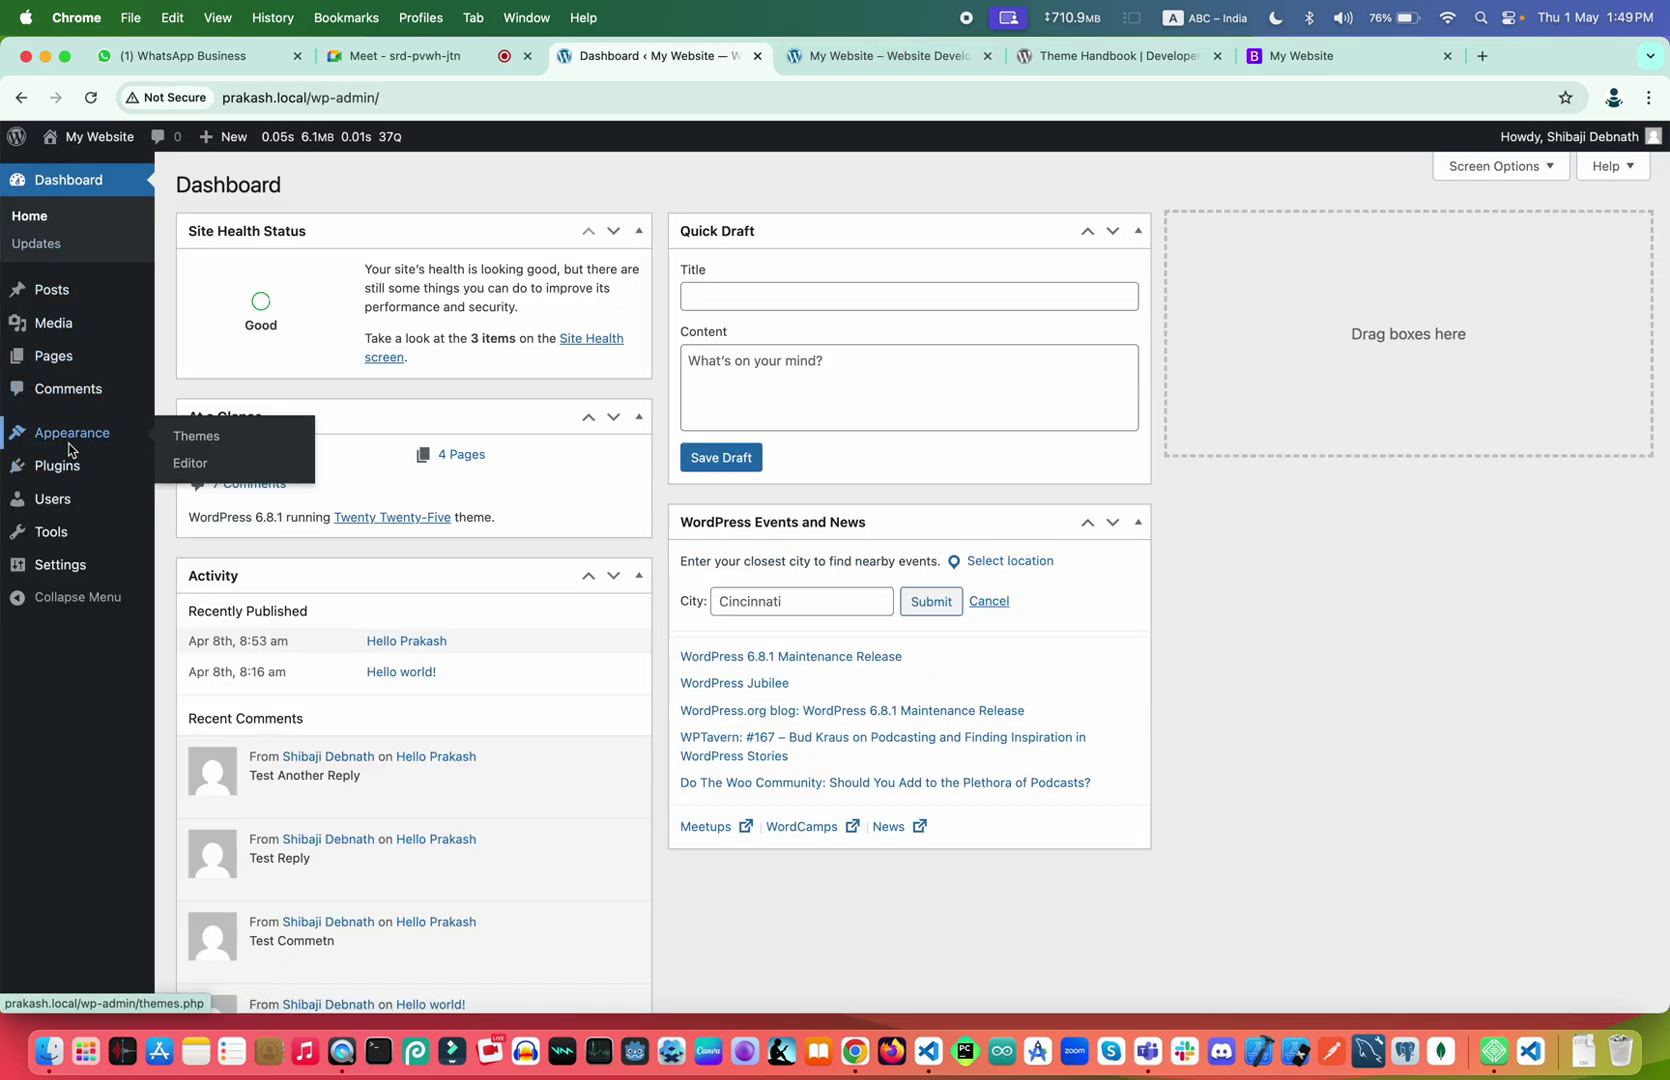
{"action": "left_click", "coordinate": [183, 470]}
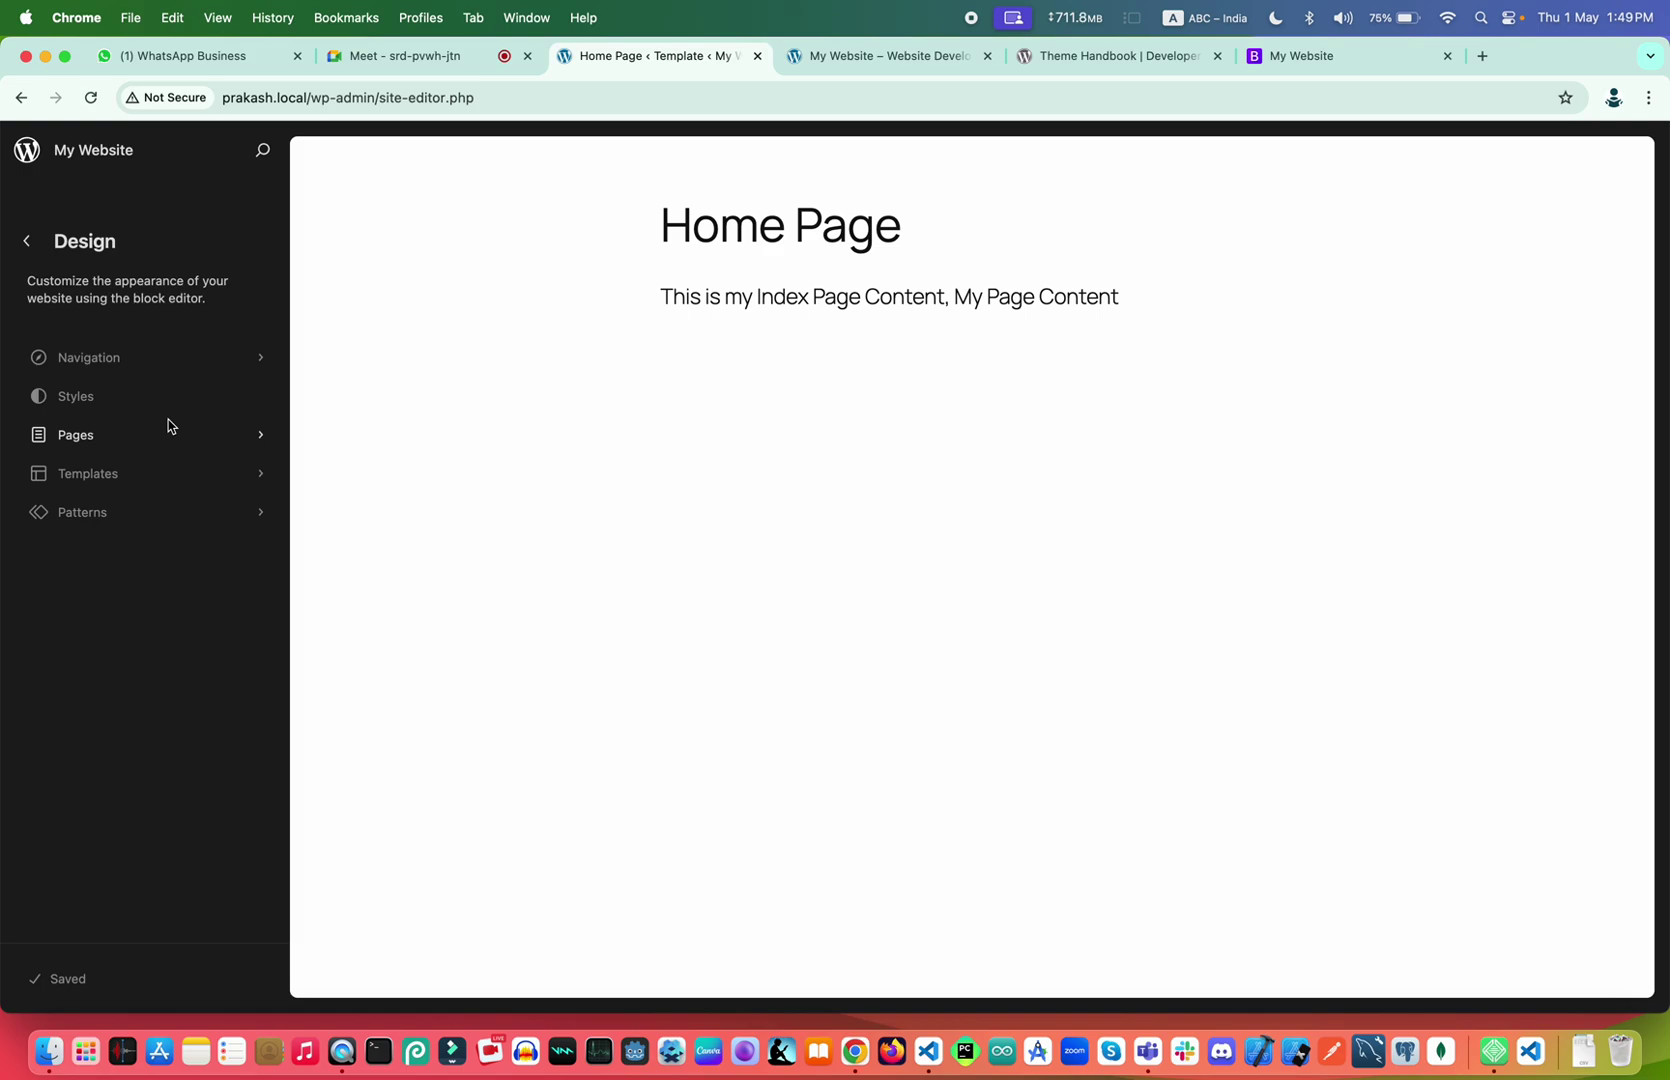
{"action": "left_click", "coordinate": [749, 235]}
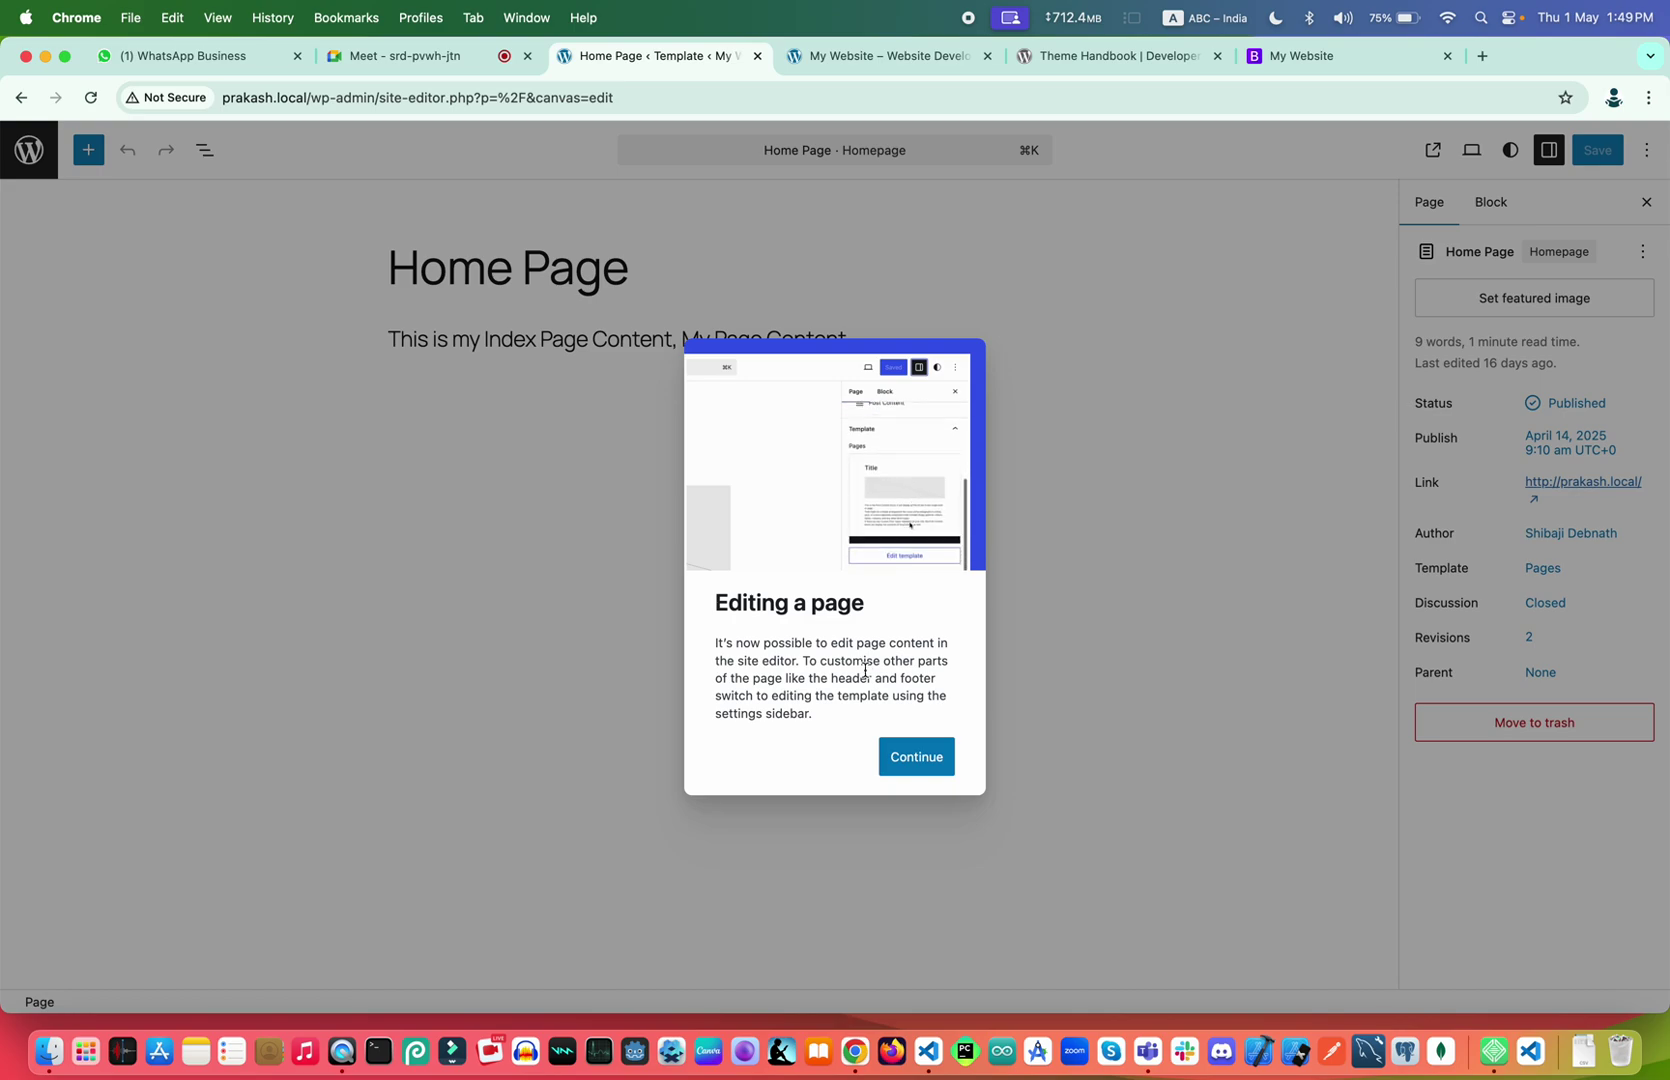
{"action": "left_click", "coordinate": [901, 756]}
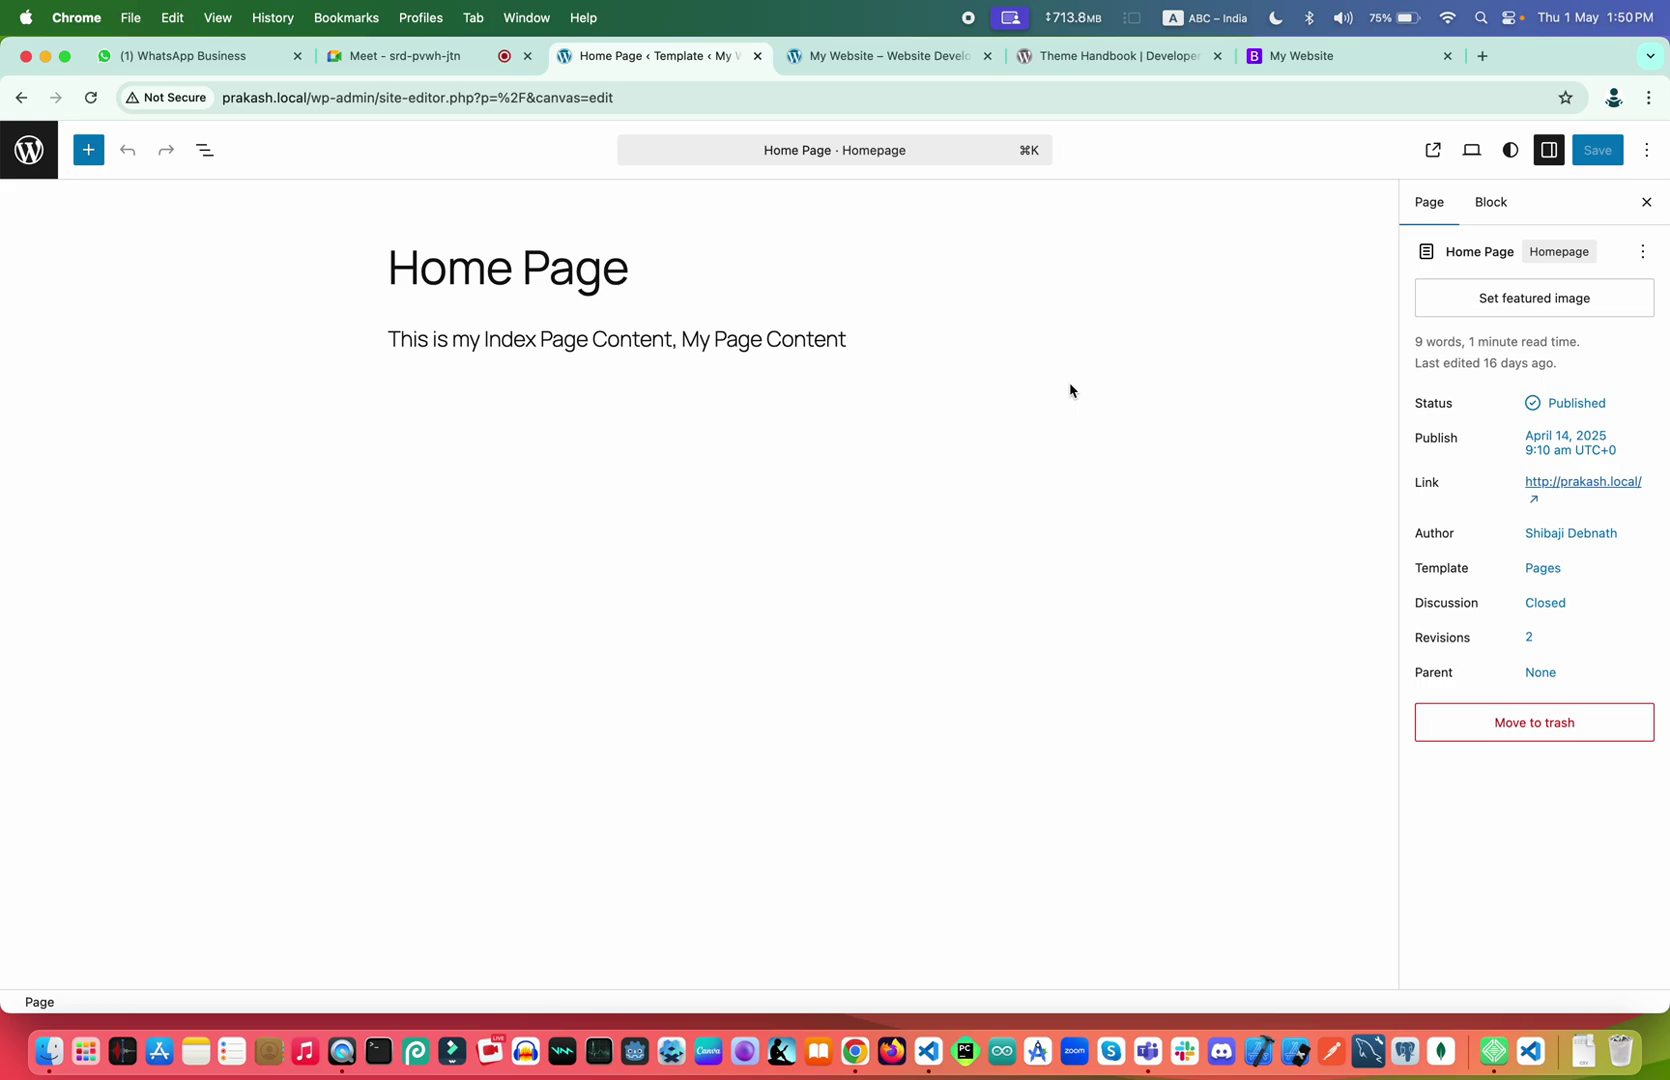
Return to the Theme Handbook and go through its Getting Started chapter to the "What Is a Theme?" article
{"action": "left_click", "coordinate": [1057, 60]}
{"action": "scroll", "coordinate": [888, 507], "scroll_direction": "down", "scroll_amount": 5}
{"action": "scroll", "coordinate": [888, 507], "scroll_direction": "down", "scroll_amount": 5}
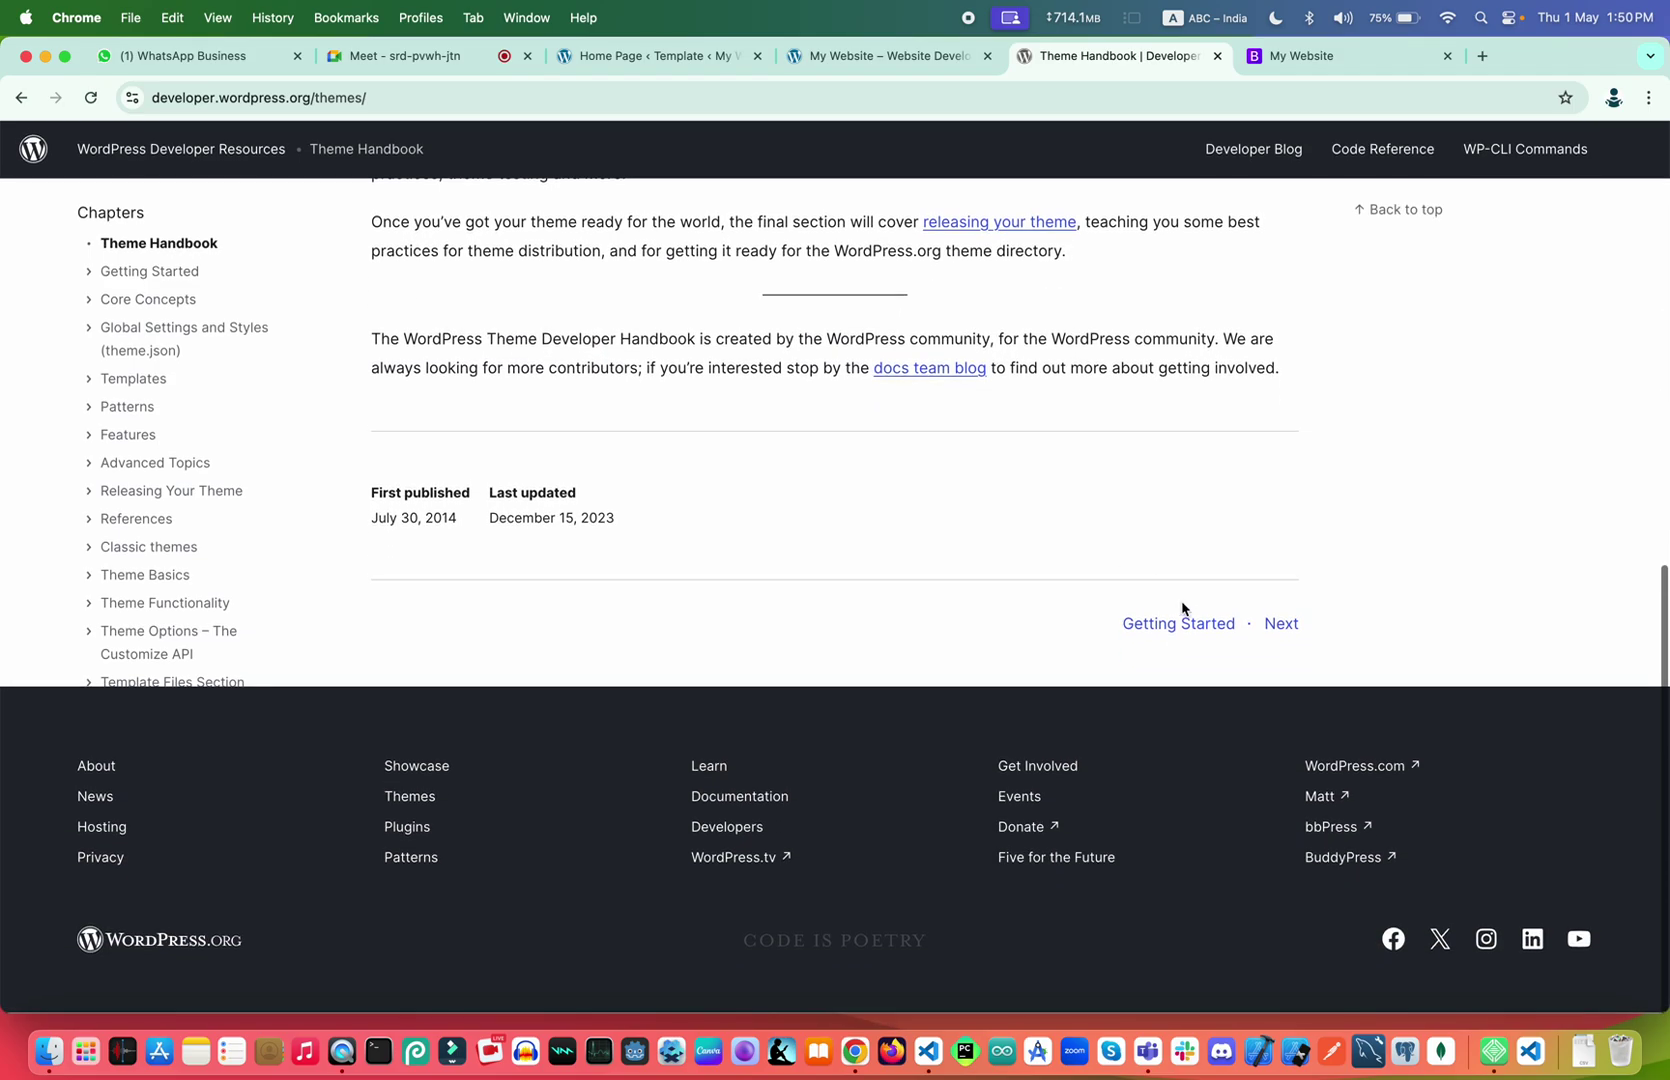
{"action": "left_click", "coordinate": [1192, 638]}
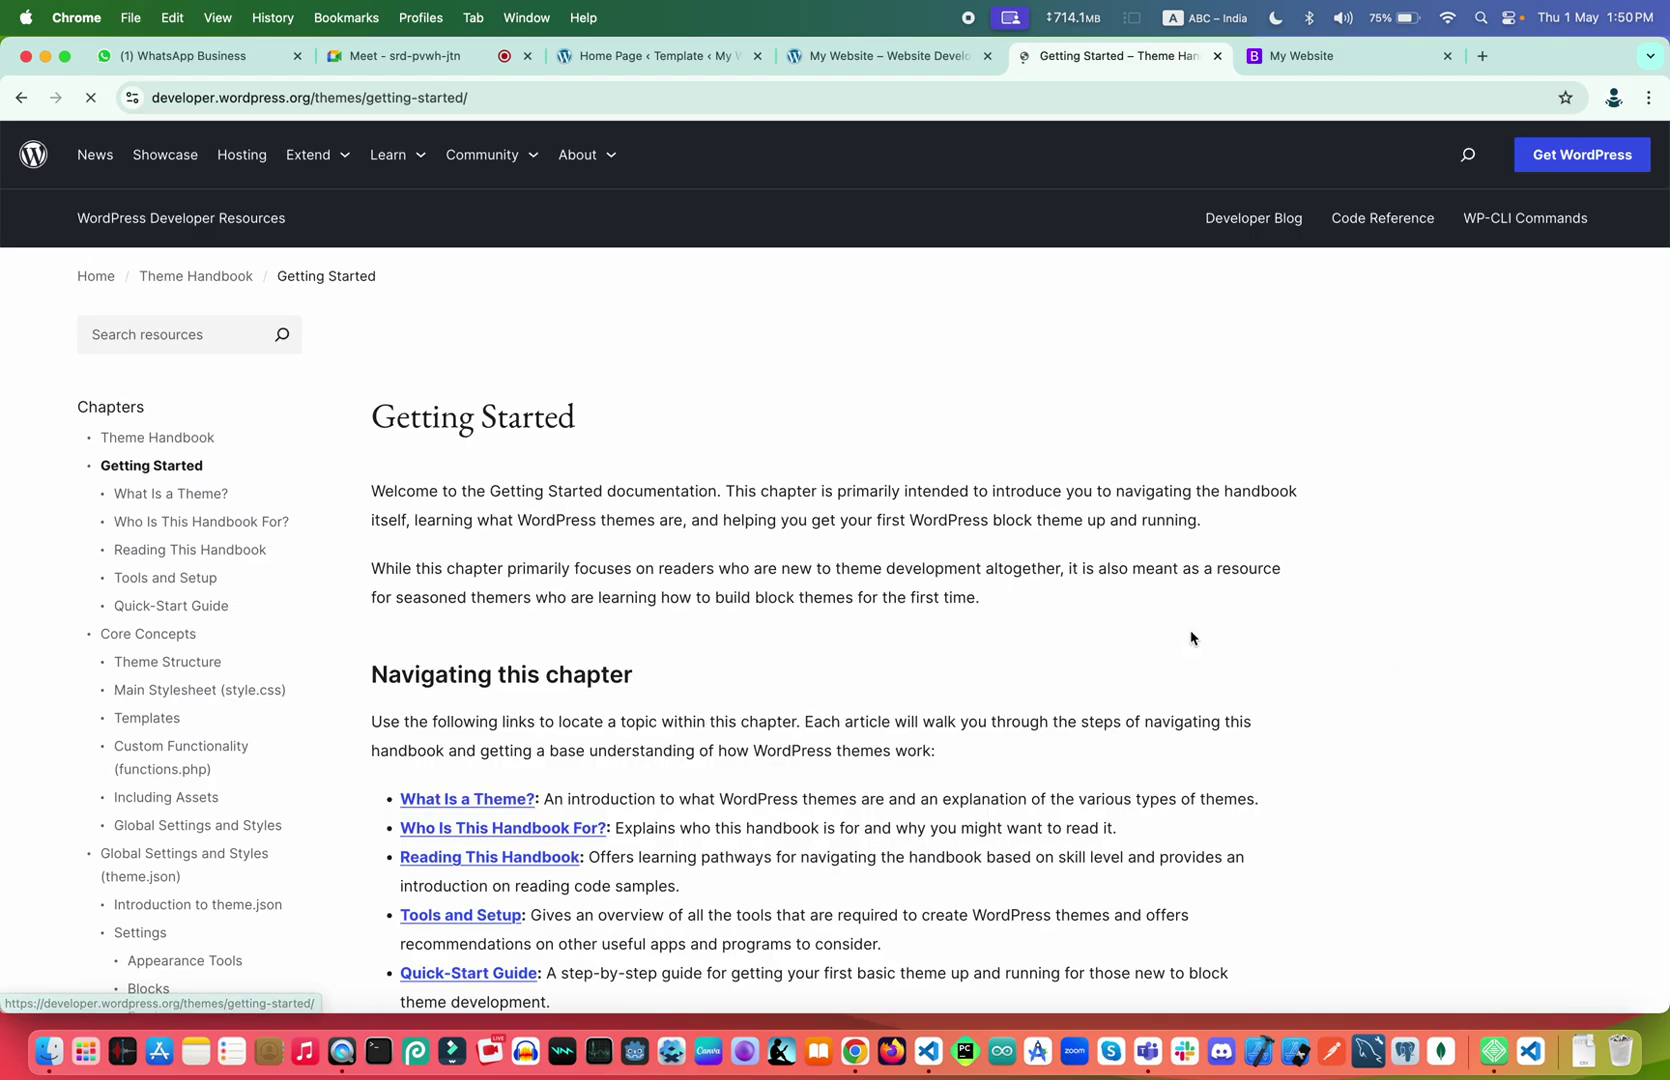
{"action": "scroll", "coordinate": [1021, 692], "scroll_direction": "down", "scroll_amount": 2}
{"action": "scroll", "coordinate": [1021, 692], "scroll_direction": "down", "scroll_amount": 5}
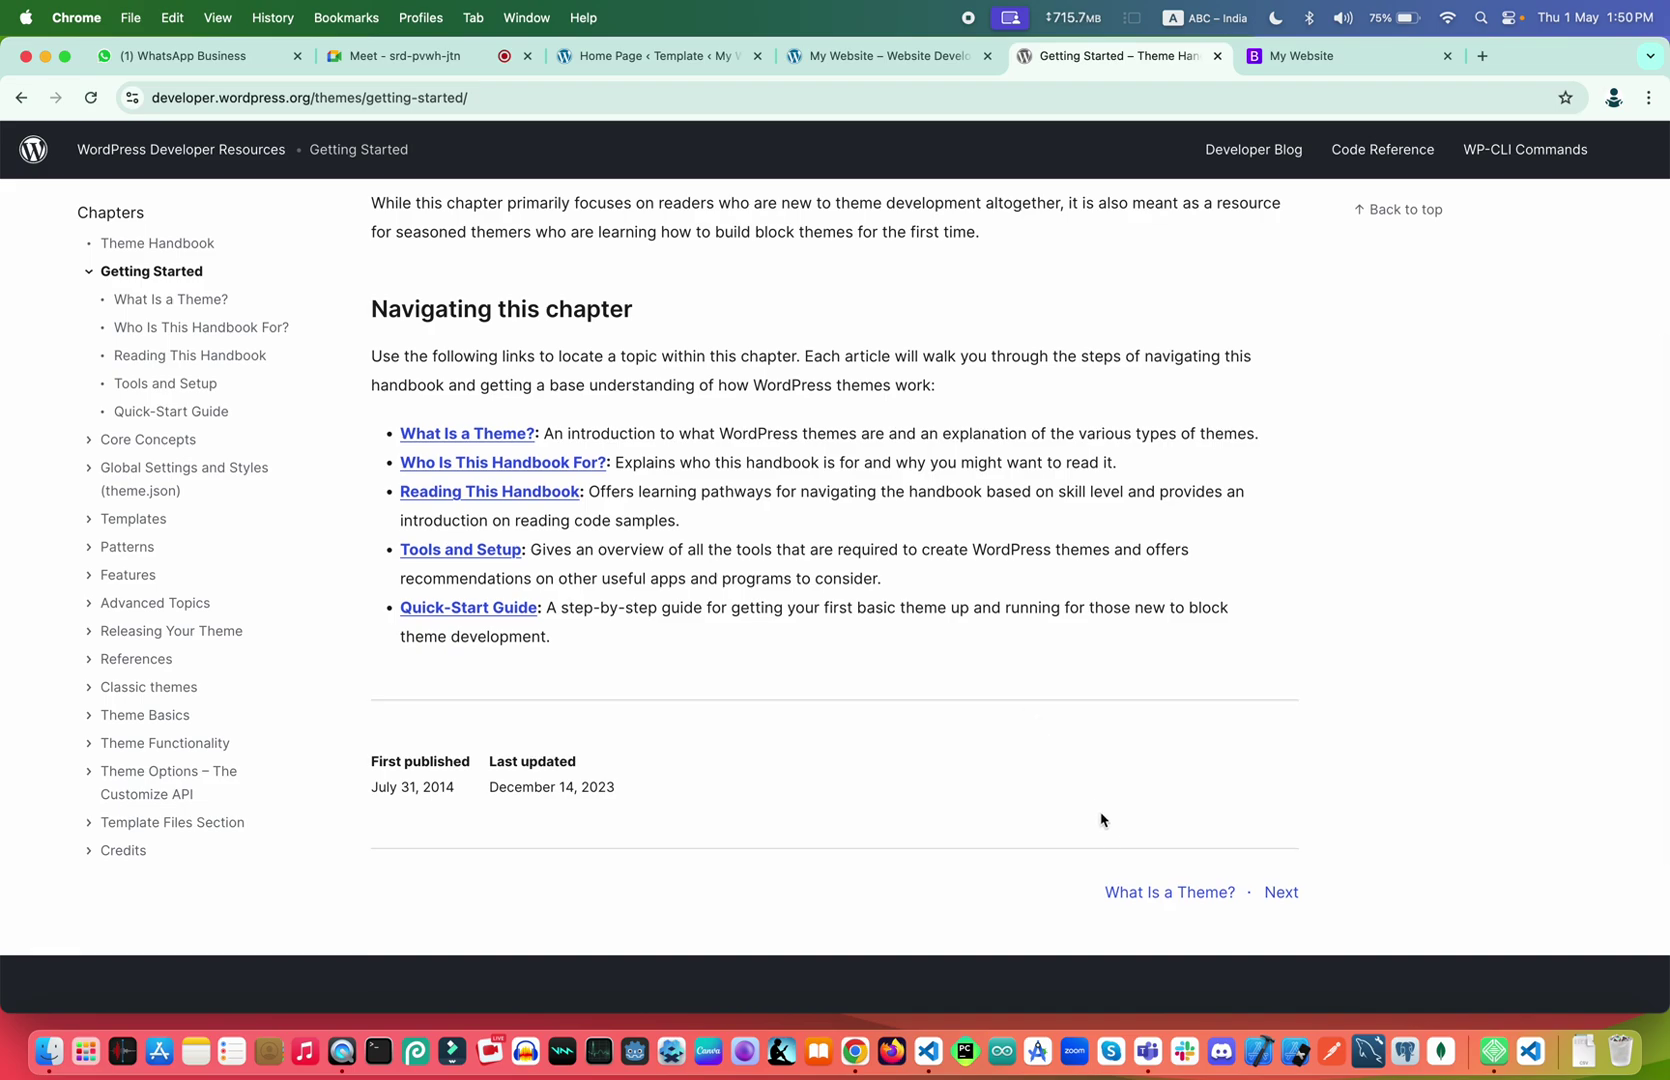
{"action": "left_click", "coordinate": [1168, 893]}
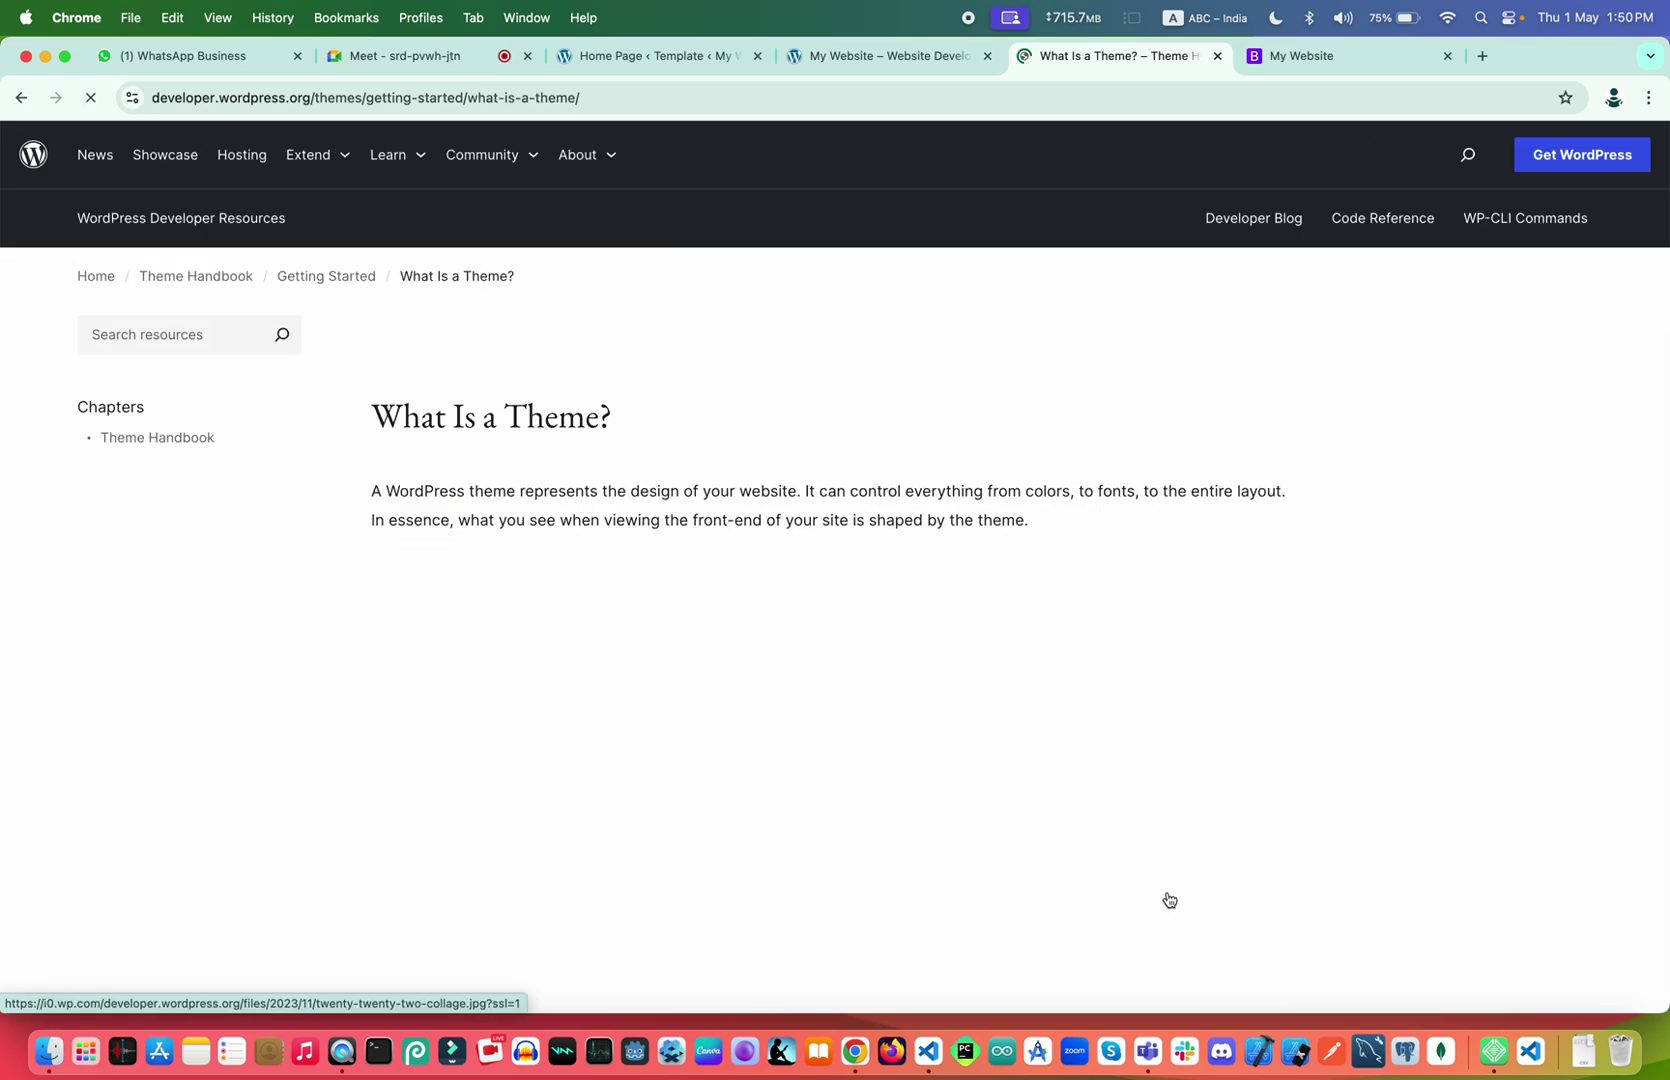
Read the "What Is a Theme?" article, examining what themes can do and its block, classic, and hybrid theme sections
{"action": "scroll", "coordinate": [713, 678], "scroll_direction": "down", "scroll_amount": 10}
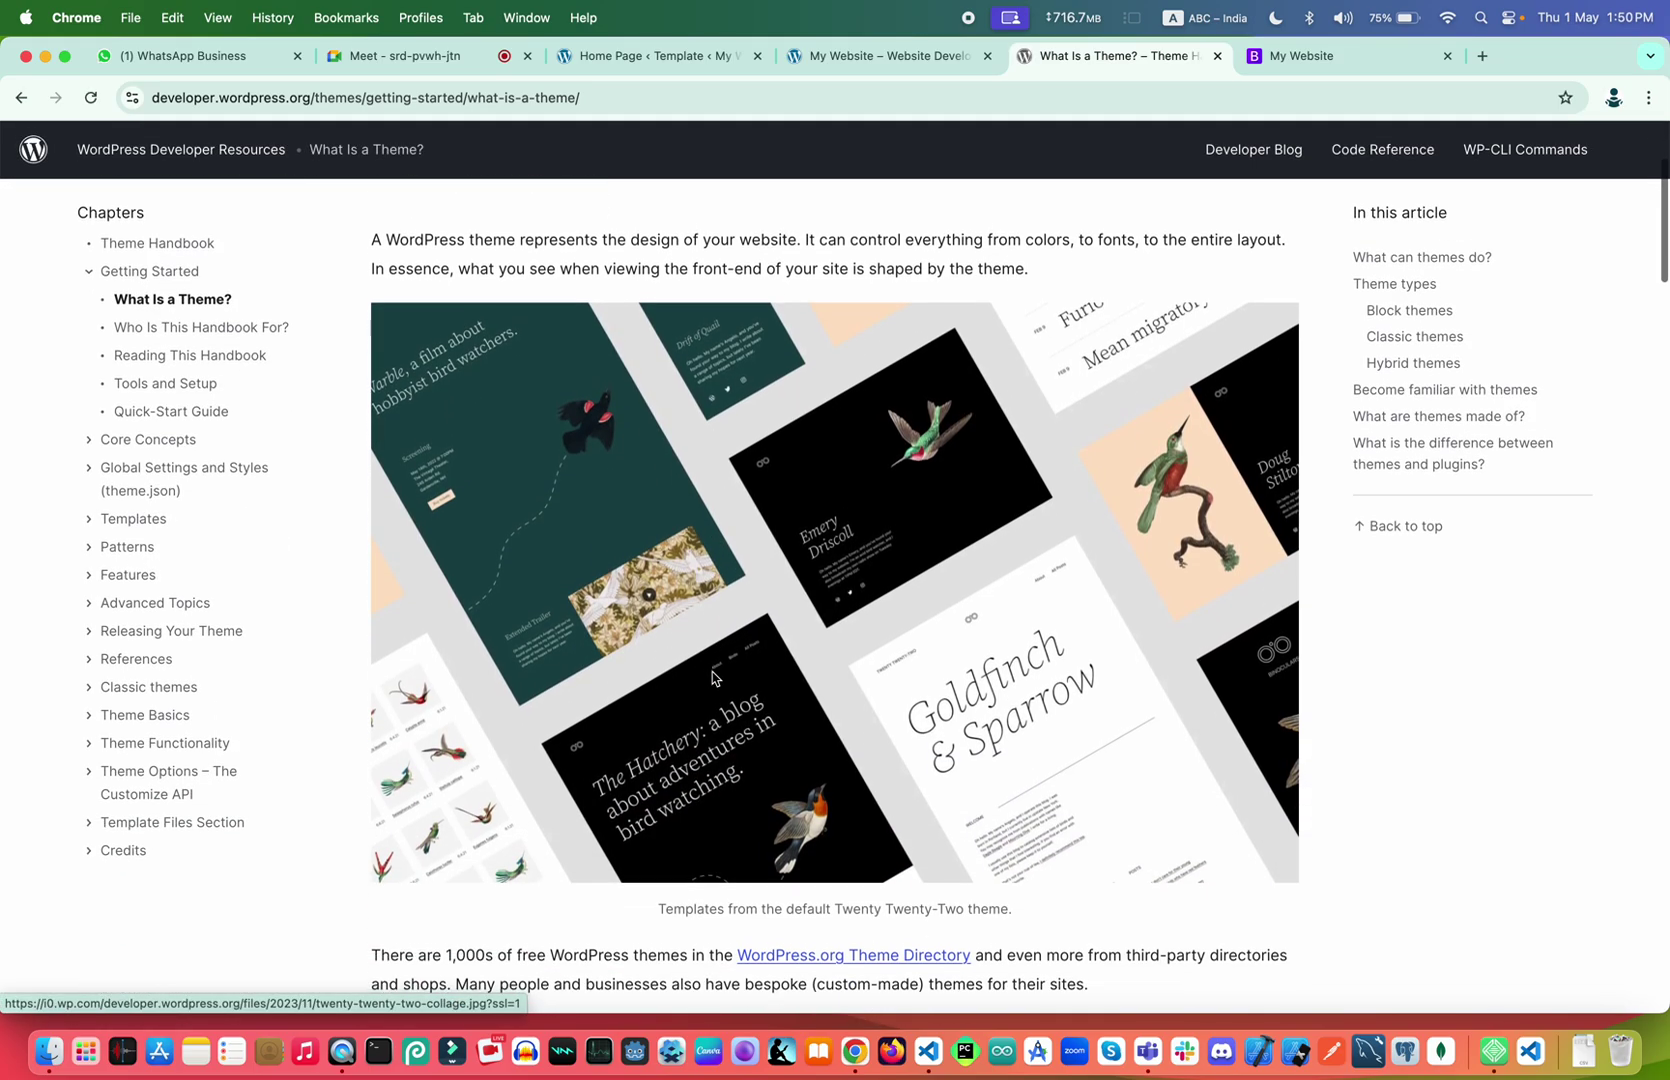
{"action": "scroll", "coordinate": [713, 678], "scroll_direction": "down", "scroll_amount": 15}
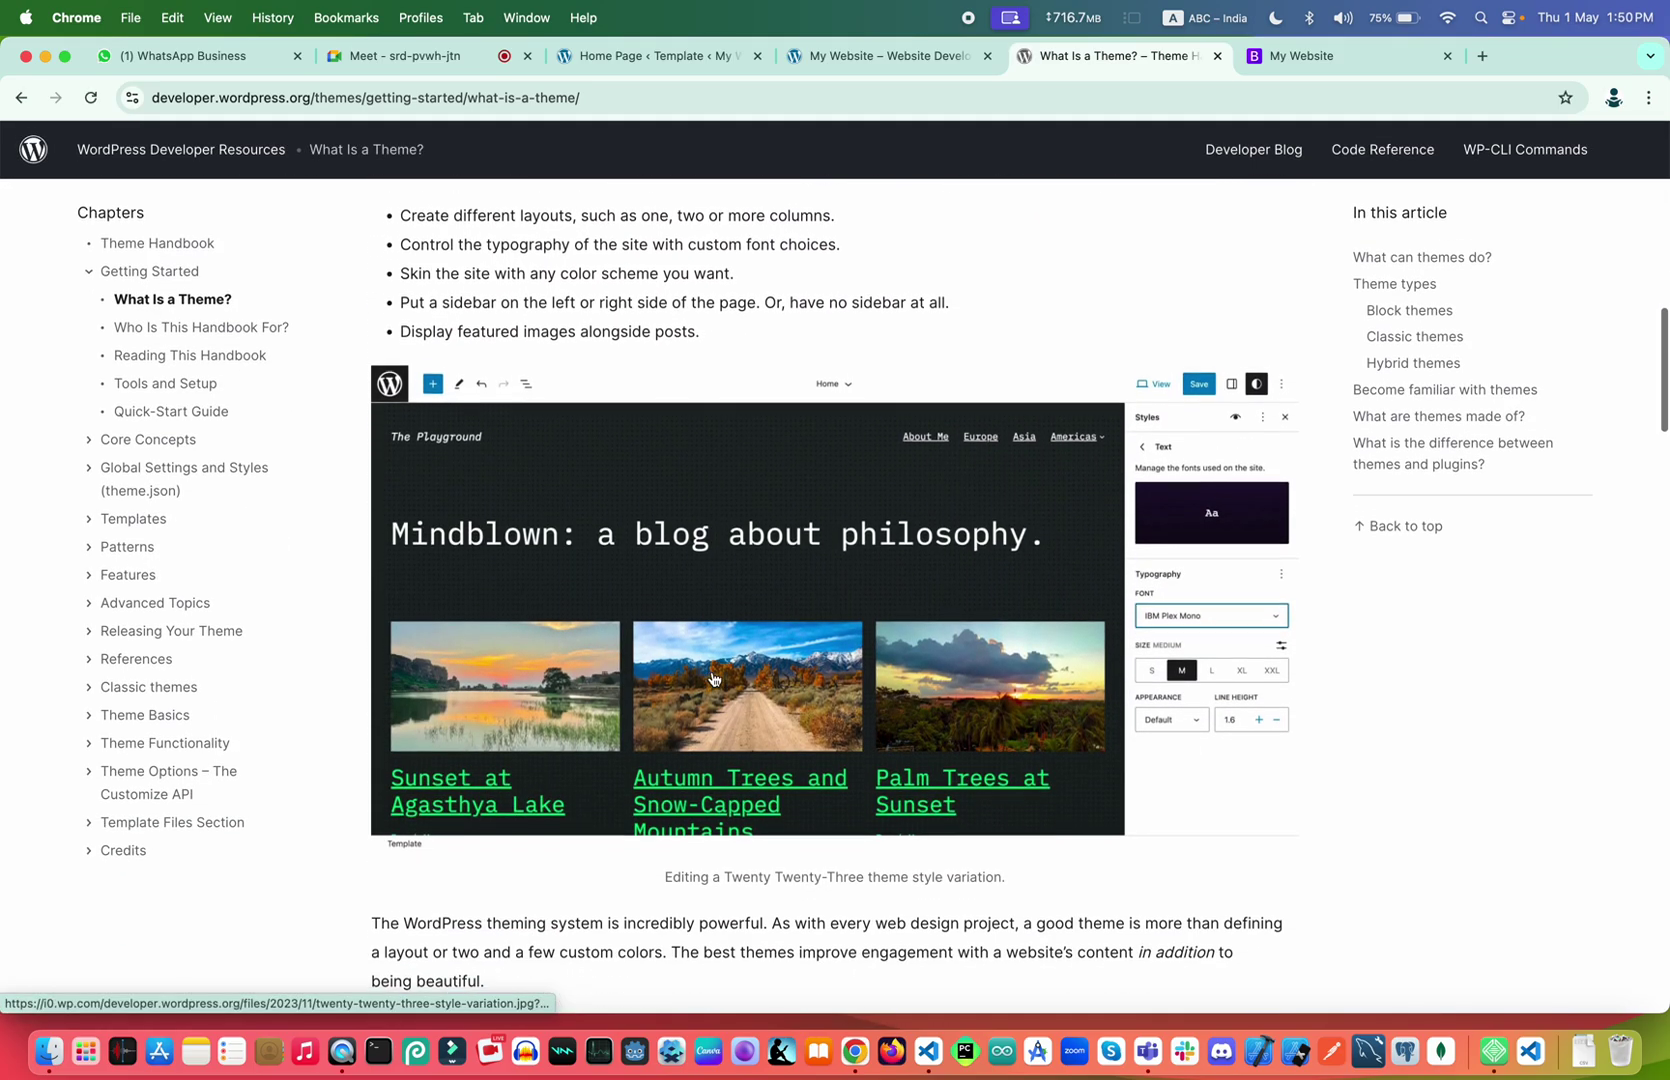
{"action": "scroll", "coordinate": [713, 678], "scroll_direction": "down", "scroll_amount": 15}
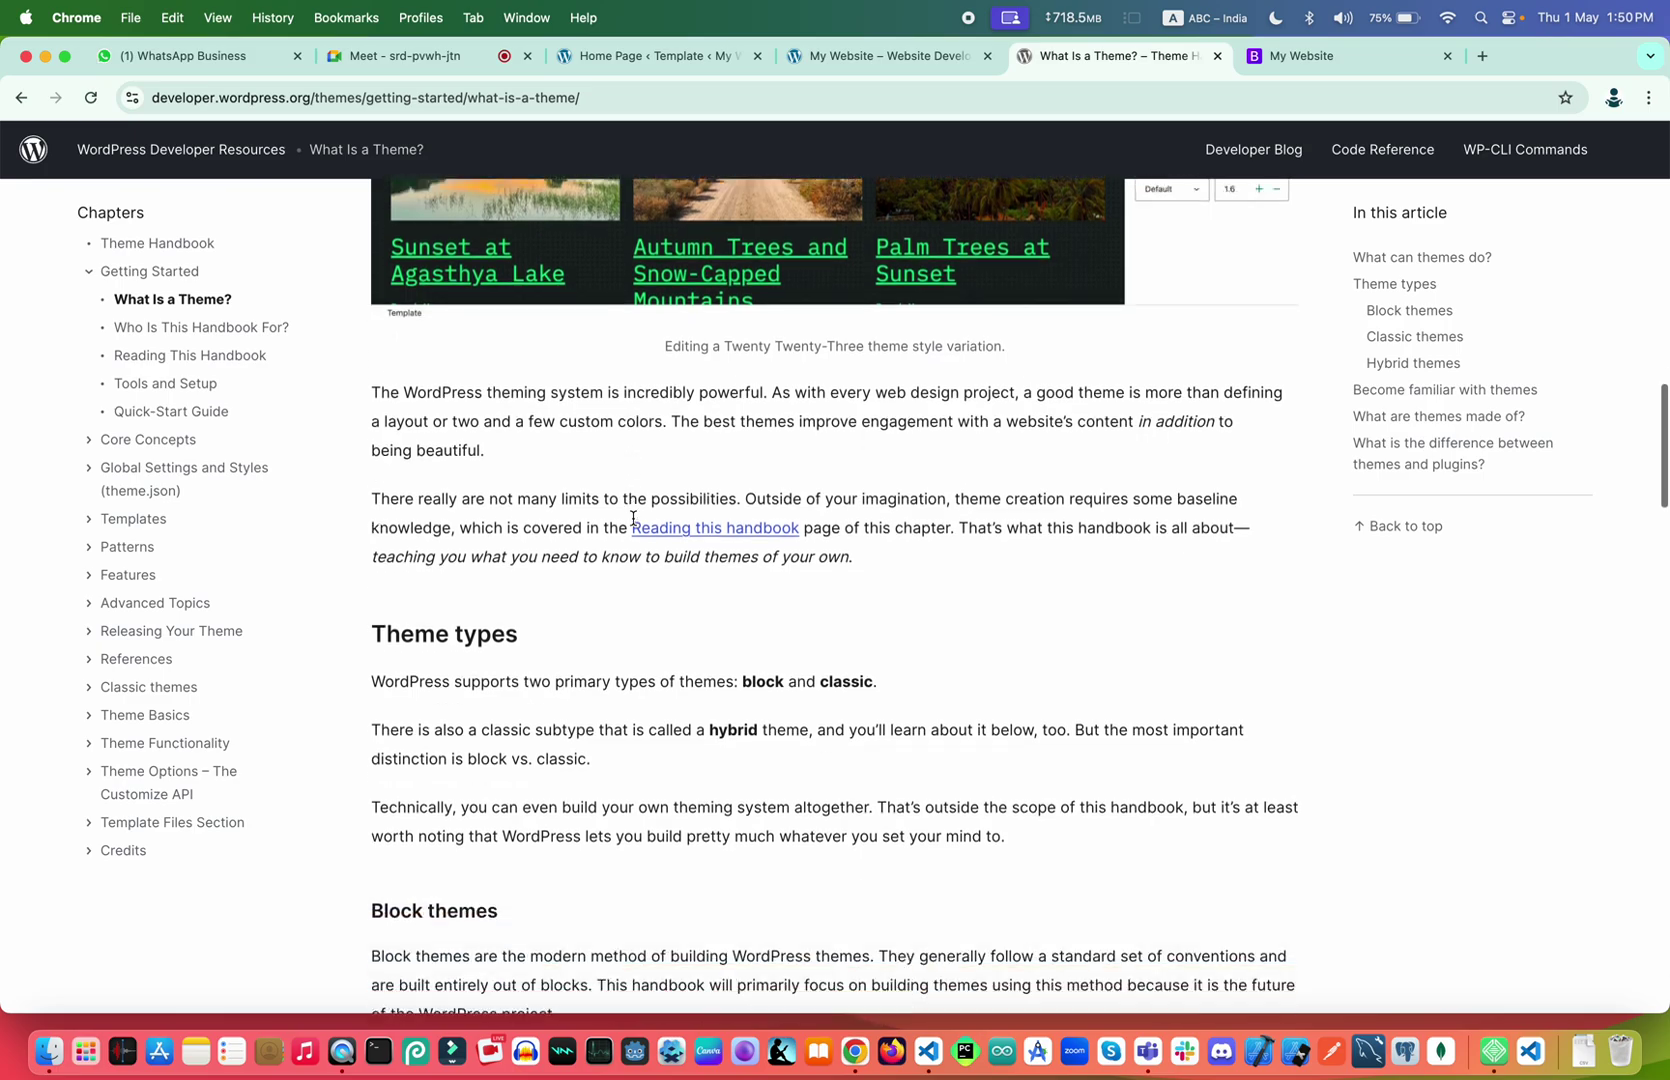
{"action": "scroll", "coordinate": [634, 525], "scroll_direction": "up", "scroll_amount": 20}
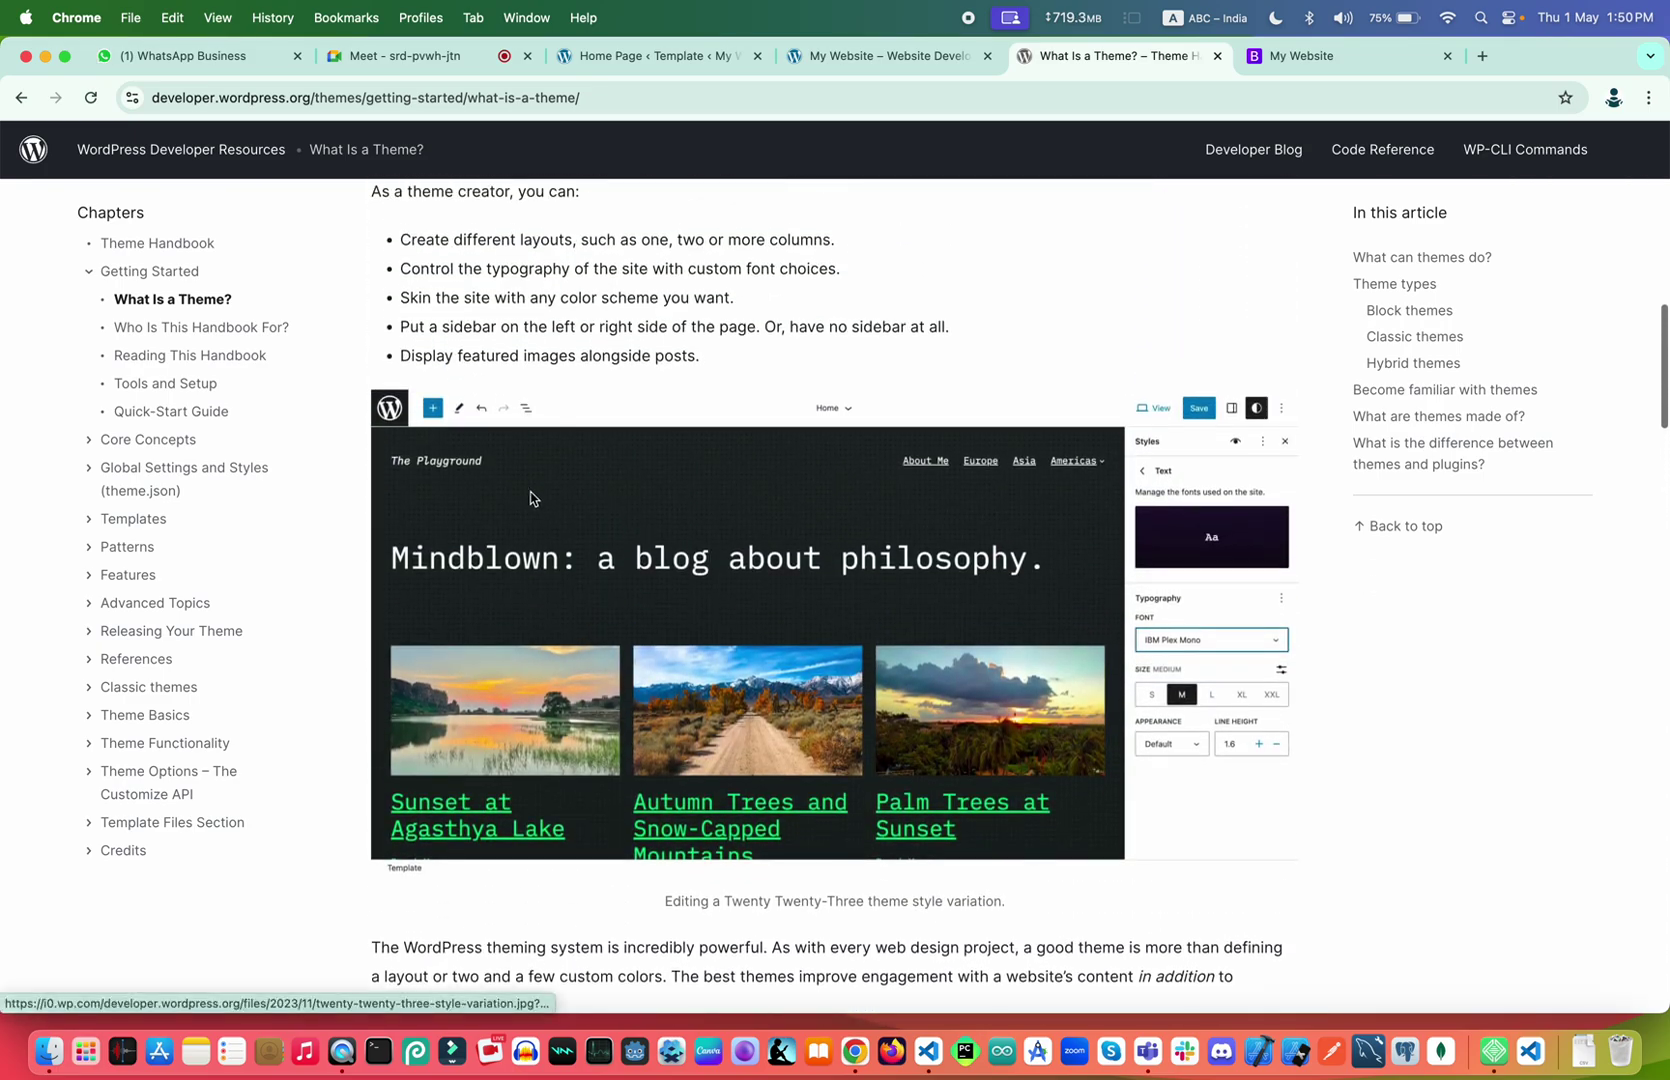
{"action": "scroll", "coordinate": [540, 625], "scroll_direction": "down", "scroll_amount": 3}
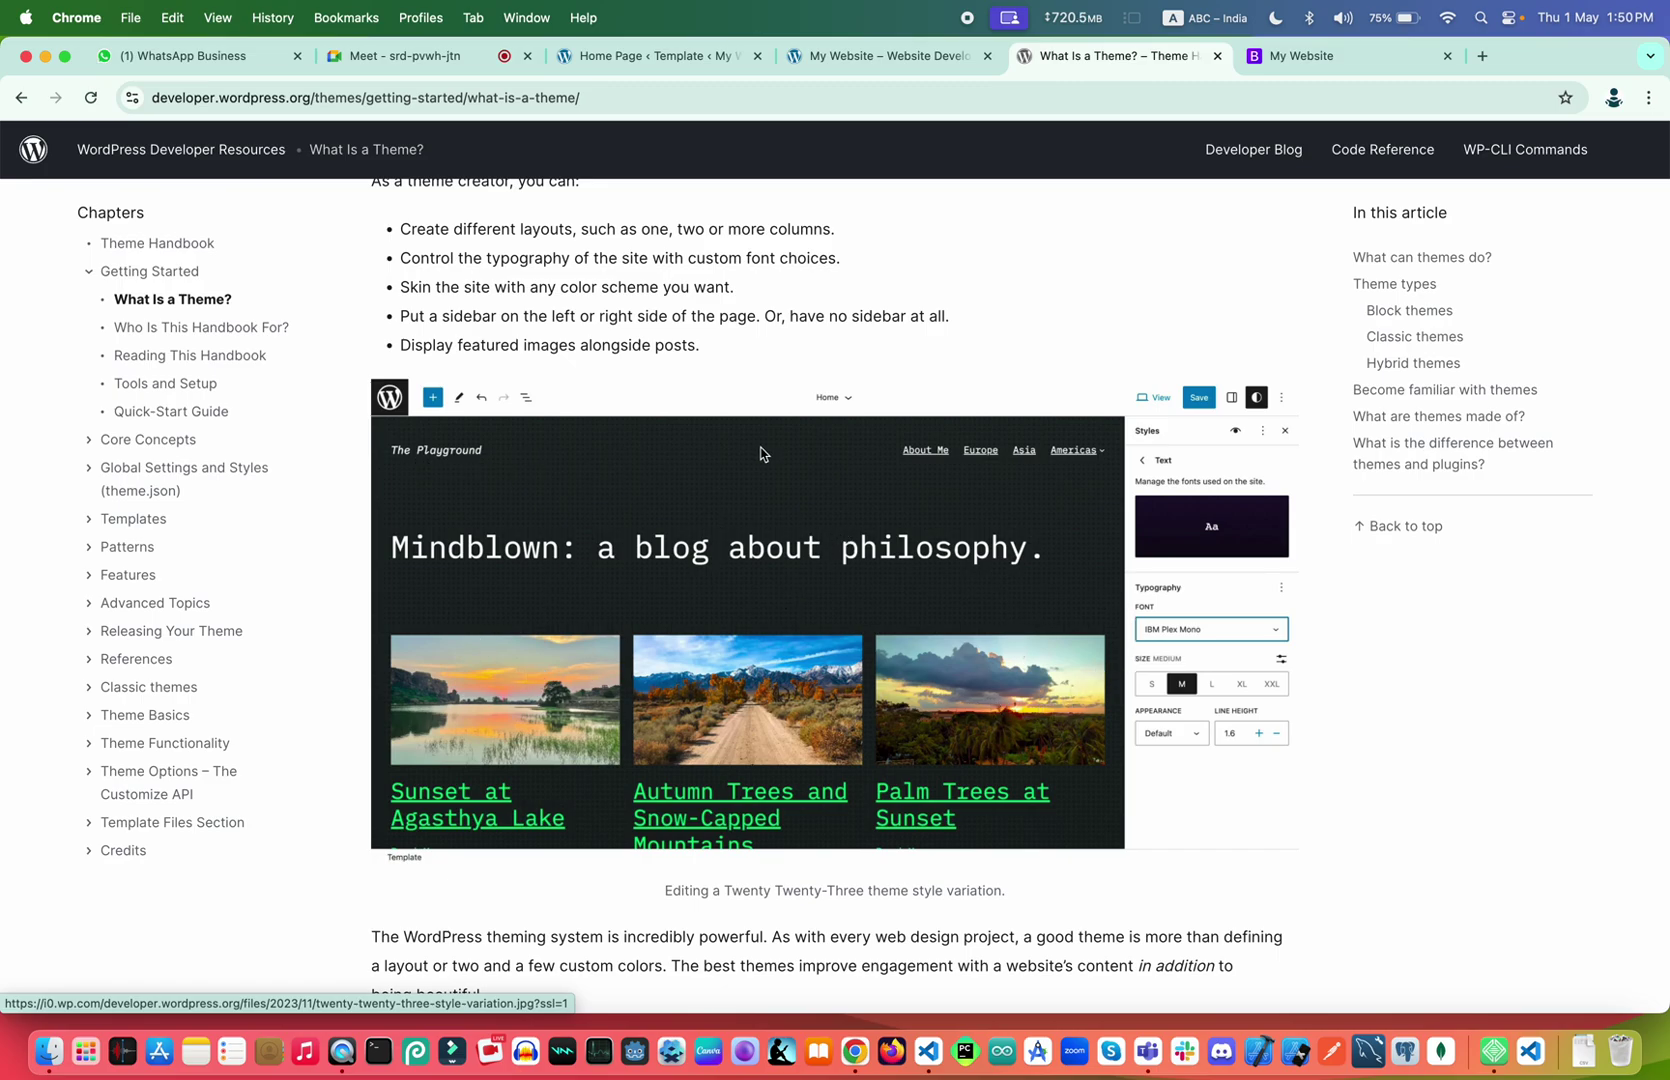
{"action": "scroll", "coordinate": [751, 703], "scroll_direction": "down", "scroll_amount": 5}
{"action": "scroll", "coordinate": [751, 703], "scroll_direction": "down", "scroll_amount": 15}
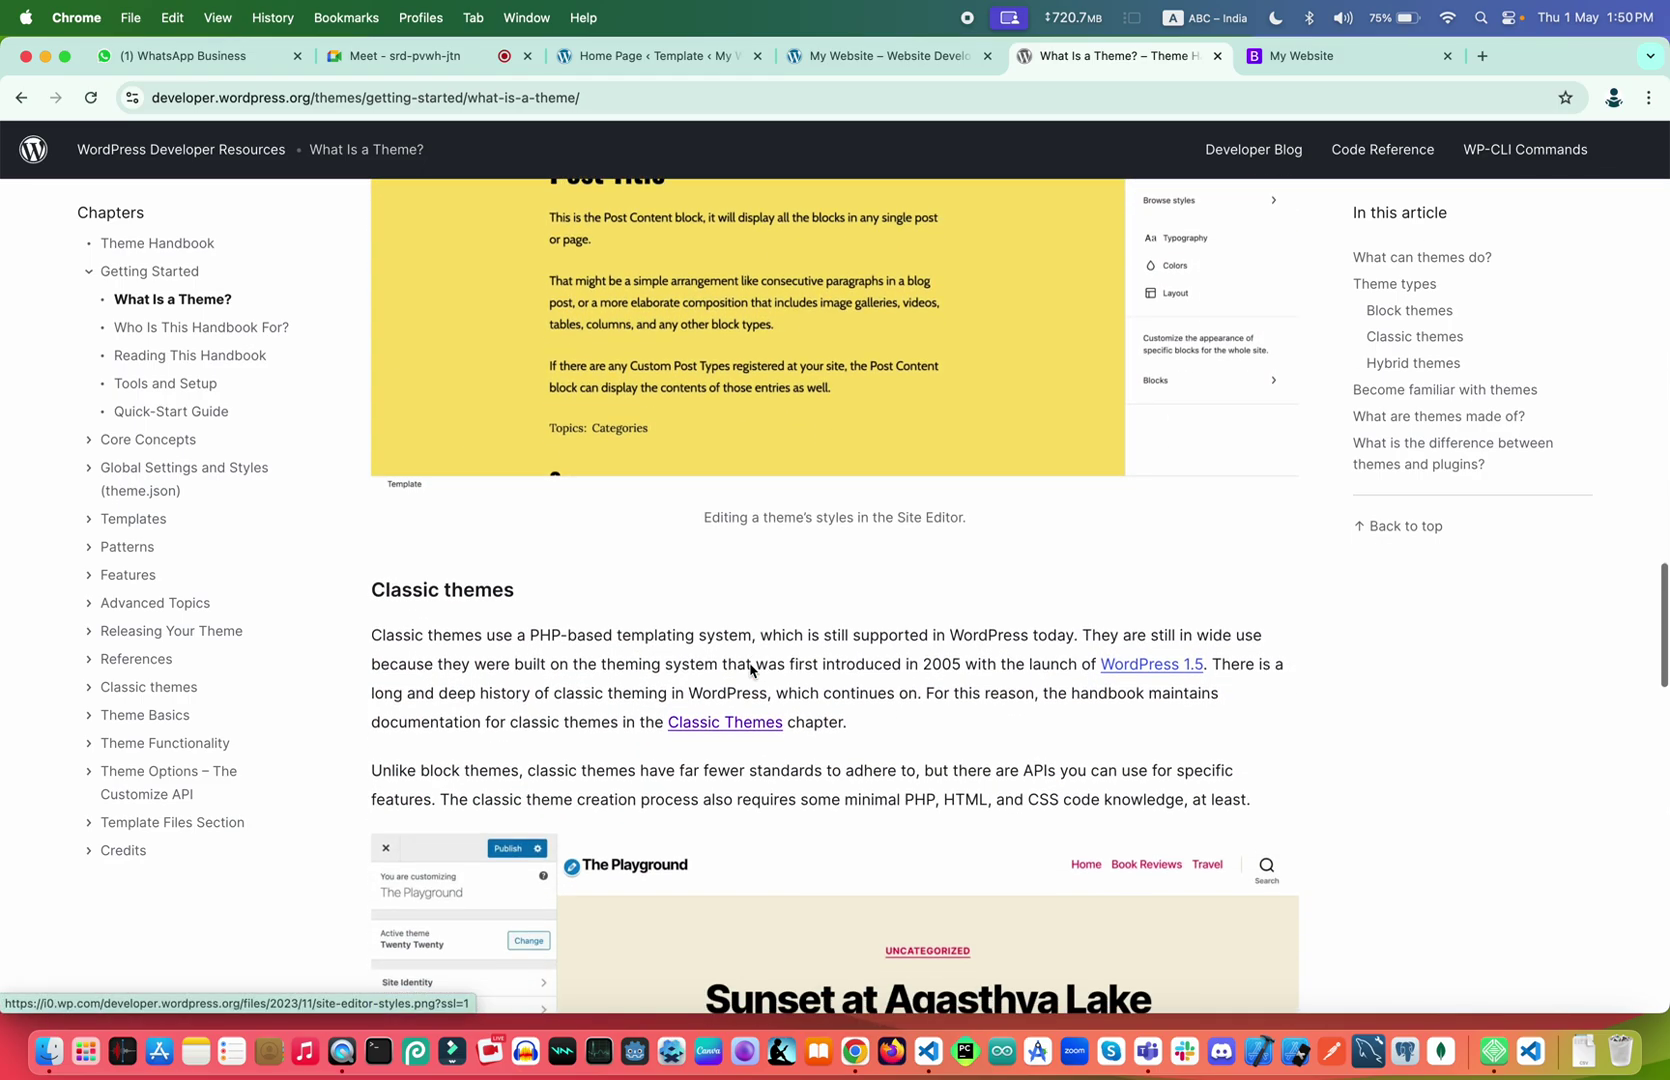
{"action": "scroll", "coordinate": [750, 668], "scroll_direction": "down", "scroll_amount": 6}
{"action": "scroll", "coordinate": [907, 660], "scroll_direction": "down", "scroll_amount": 4}
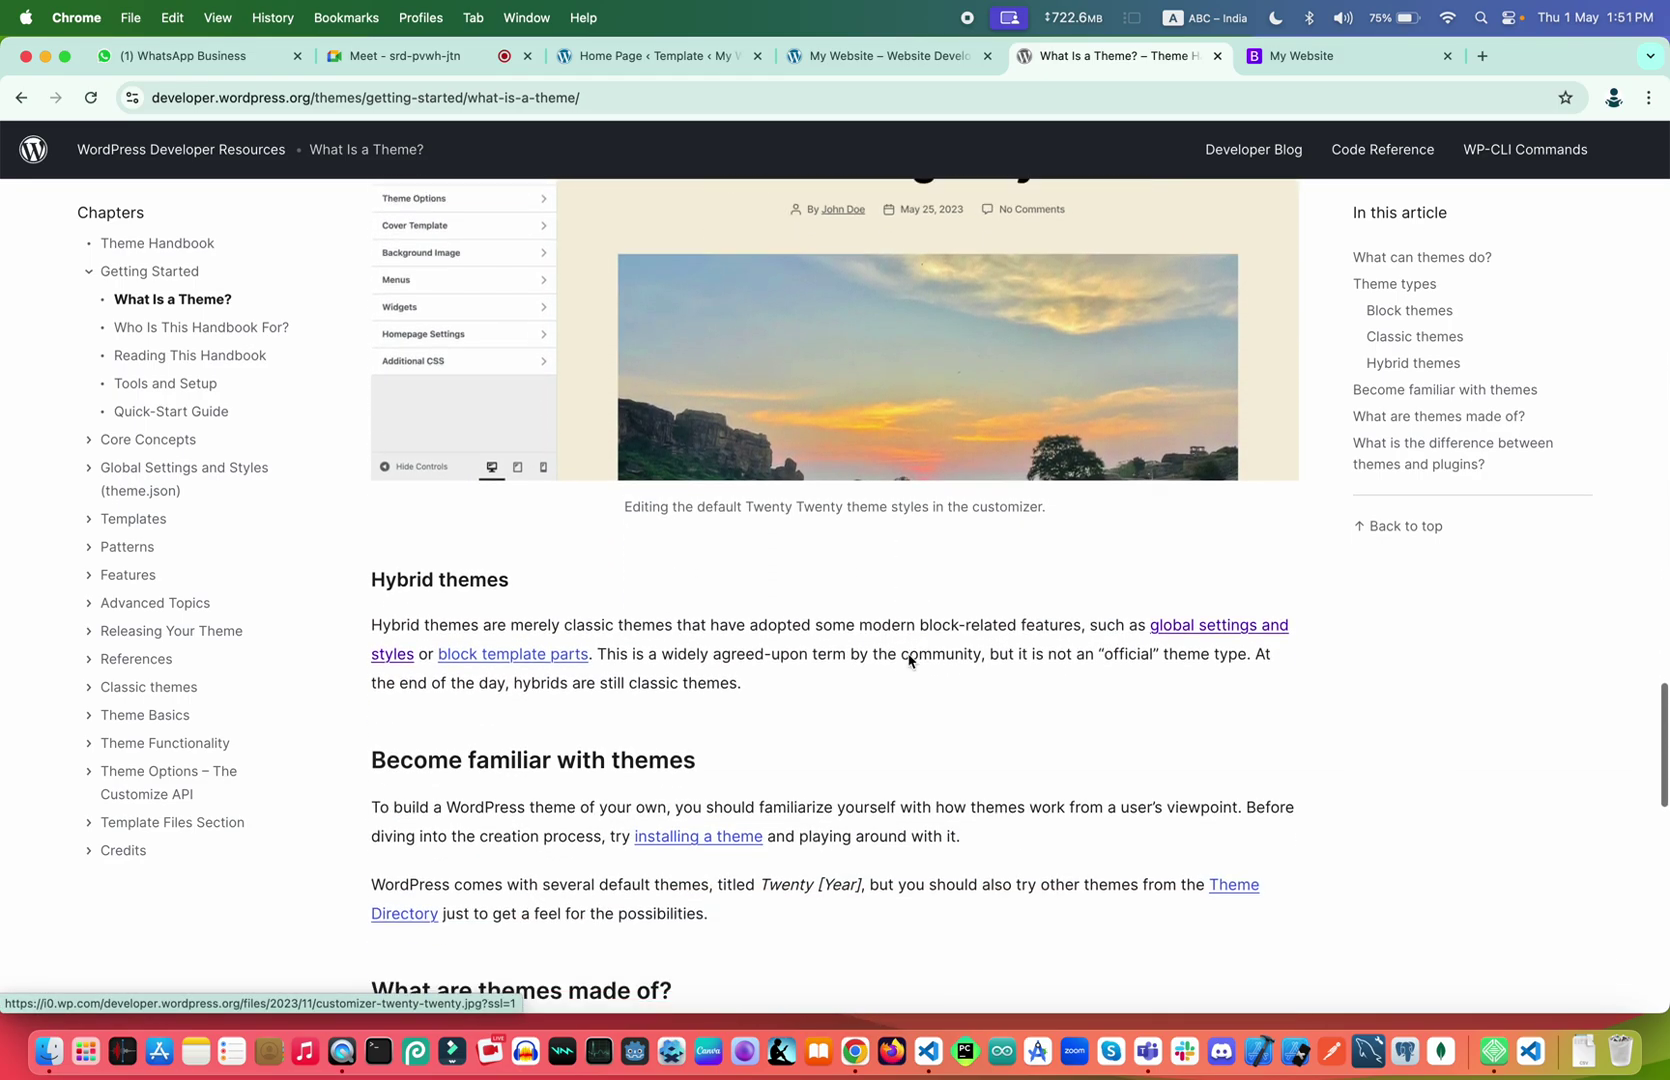
Finish the "What Is a Theme?" article and read through the "Who Is This Handbook For?" article
{"action": "scroll", "coordinate": [908, 660], "scroll_direction": "down", "scroll_amount": 12}
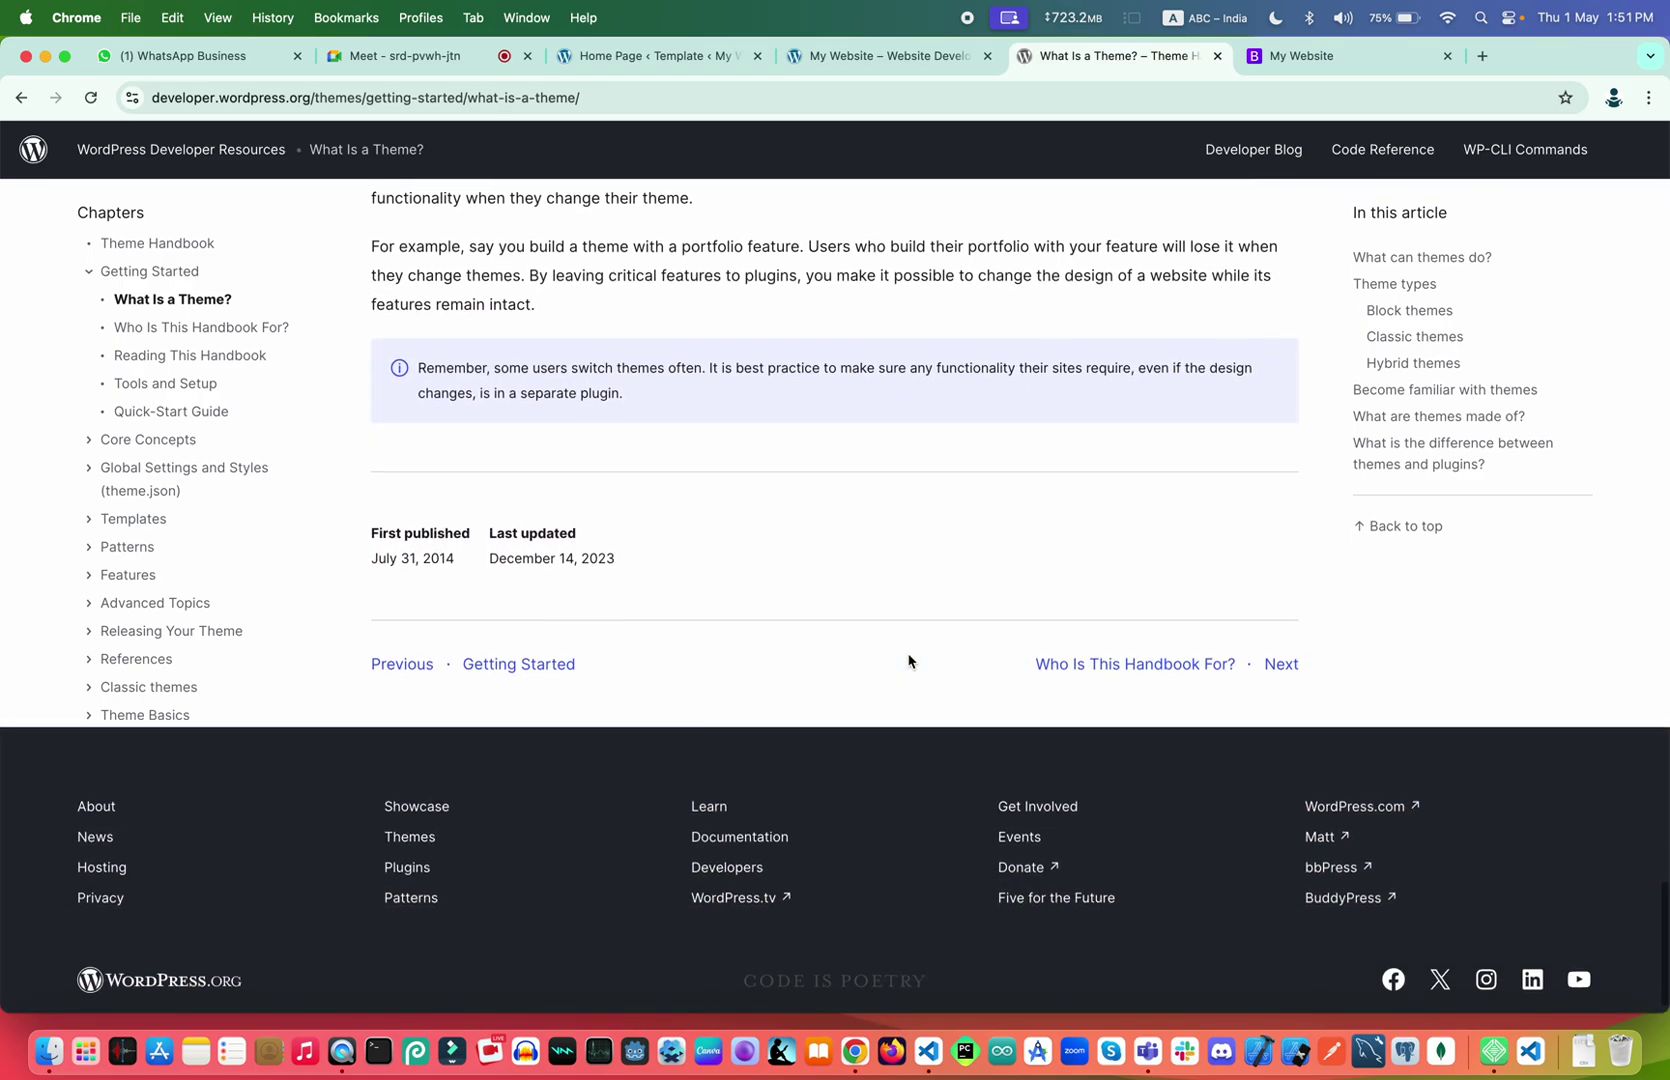
{"action": "left_click", "coordinate": [1140, 637]}
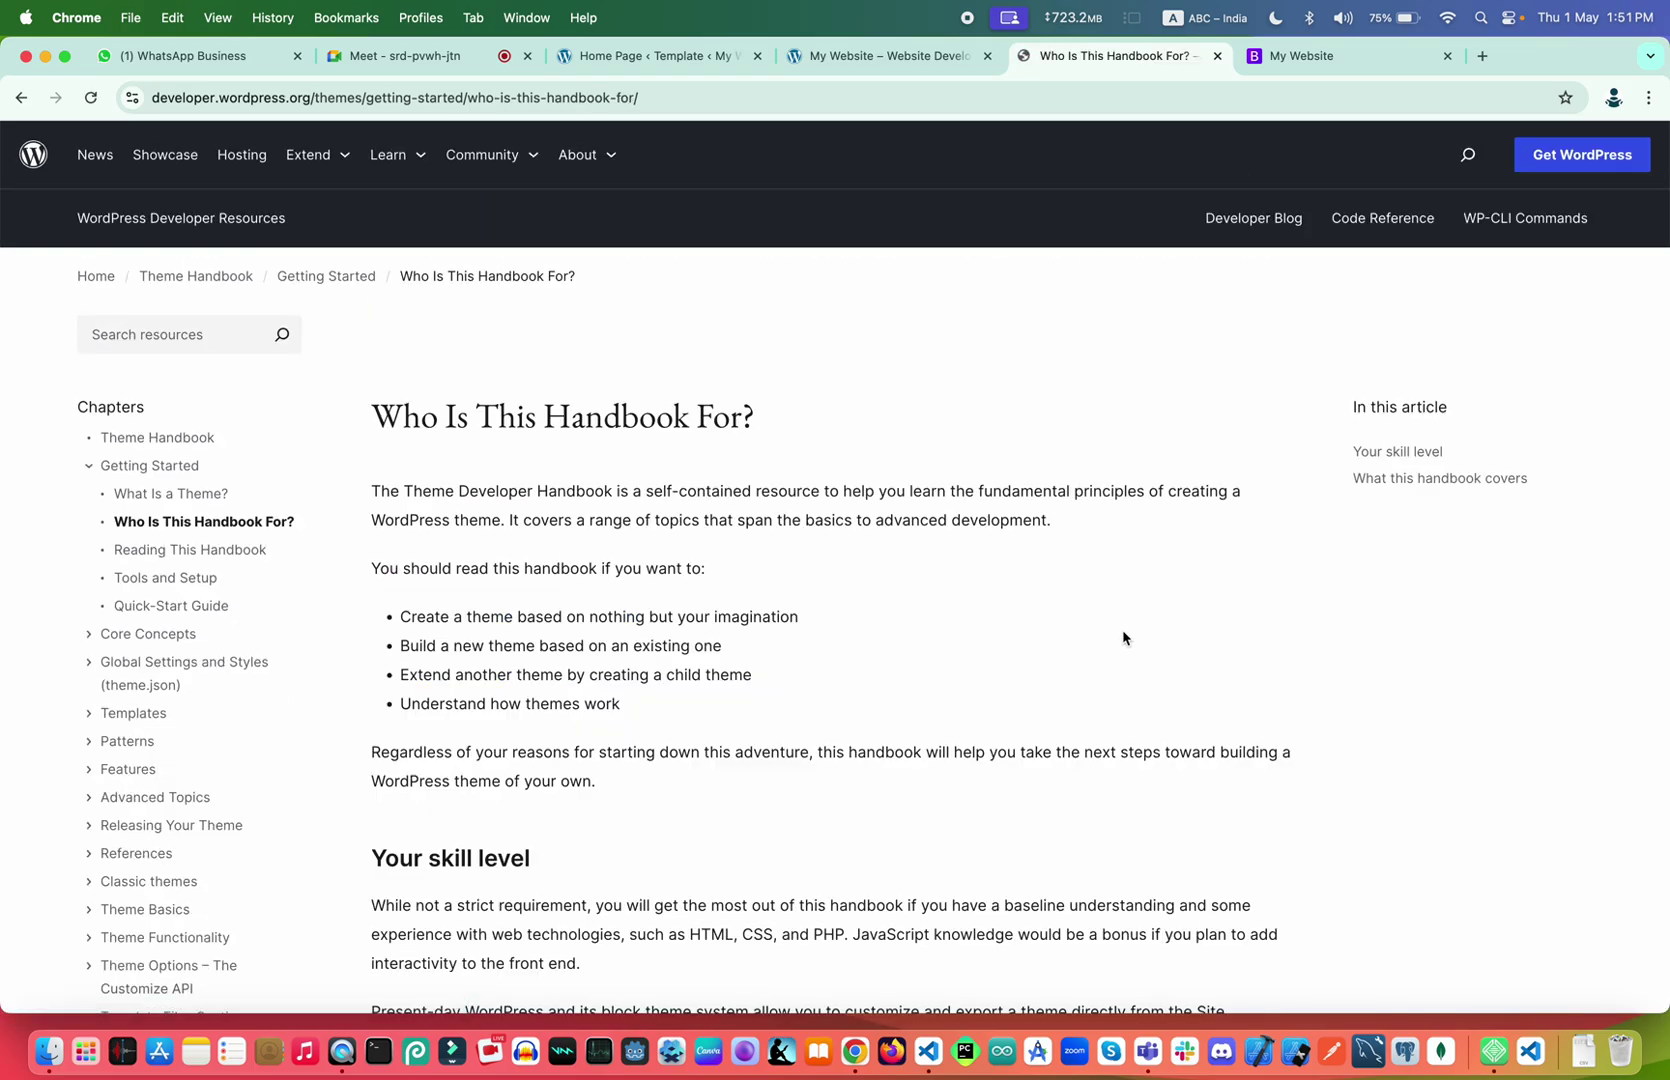
{"action": "scroll", "coordinate": [787, 705], "scroll_direction": "down", "scroll_amount": 10}
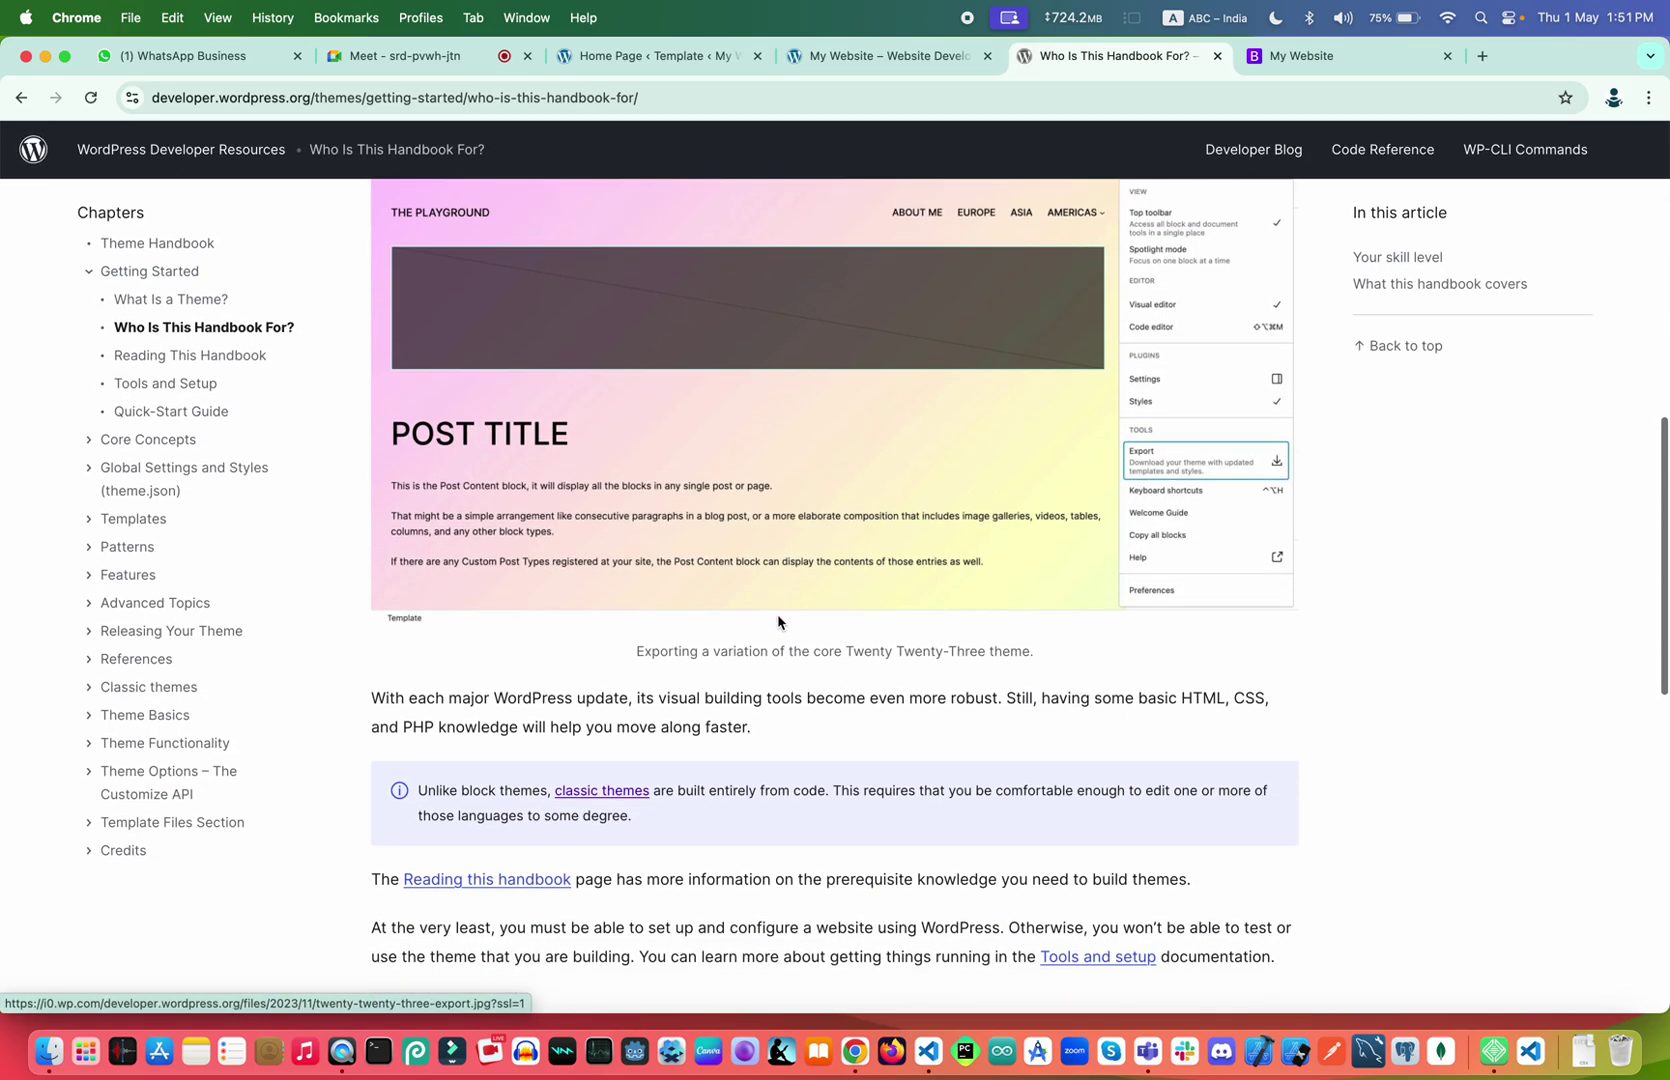
{"action": "scroll", "coordinate": [778, 621], "scroll_direction": "down", "scroll_amount": 10}
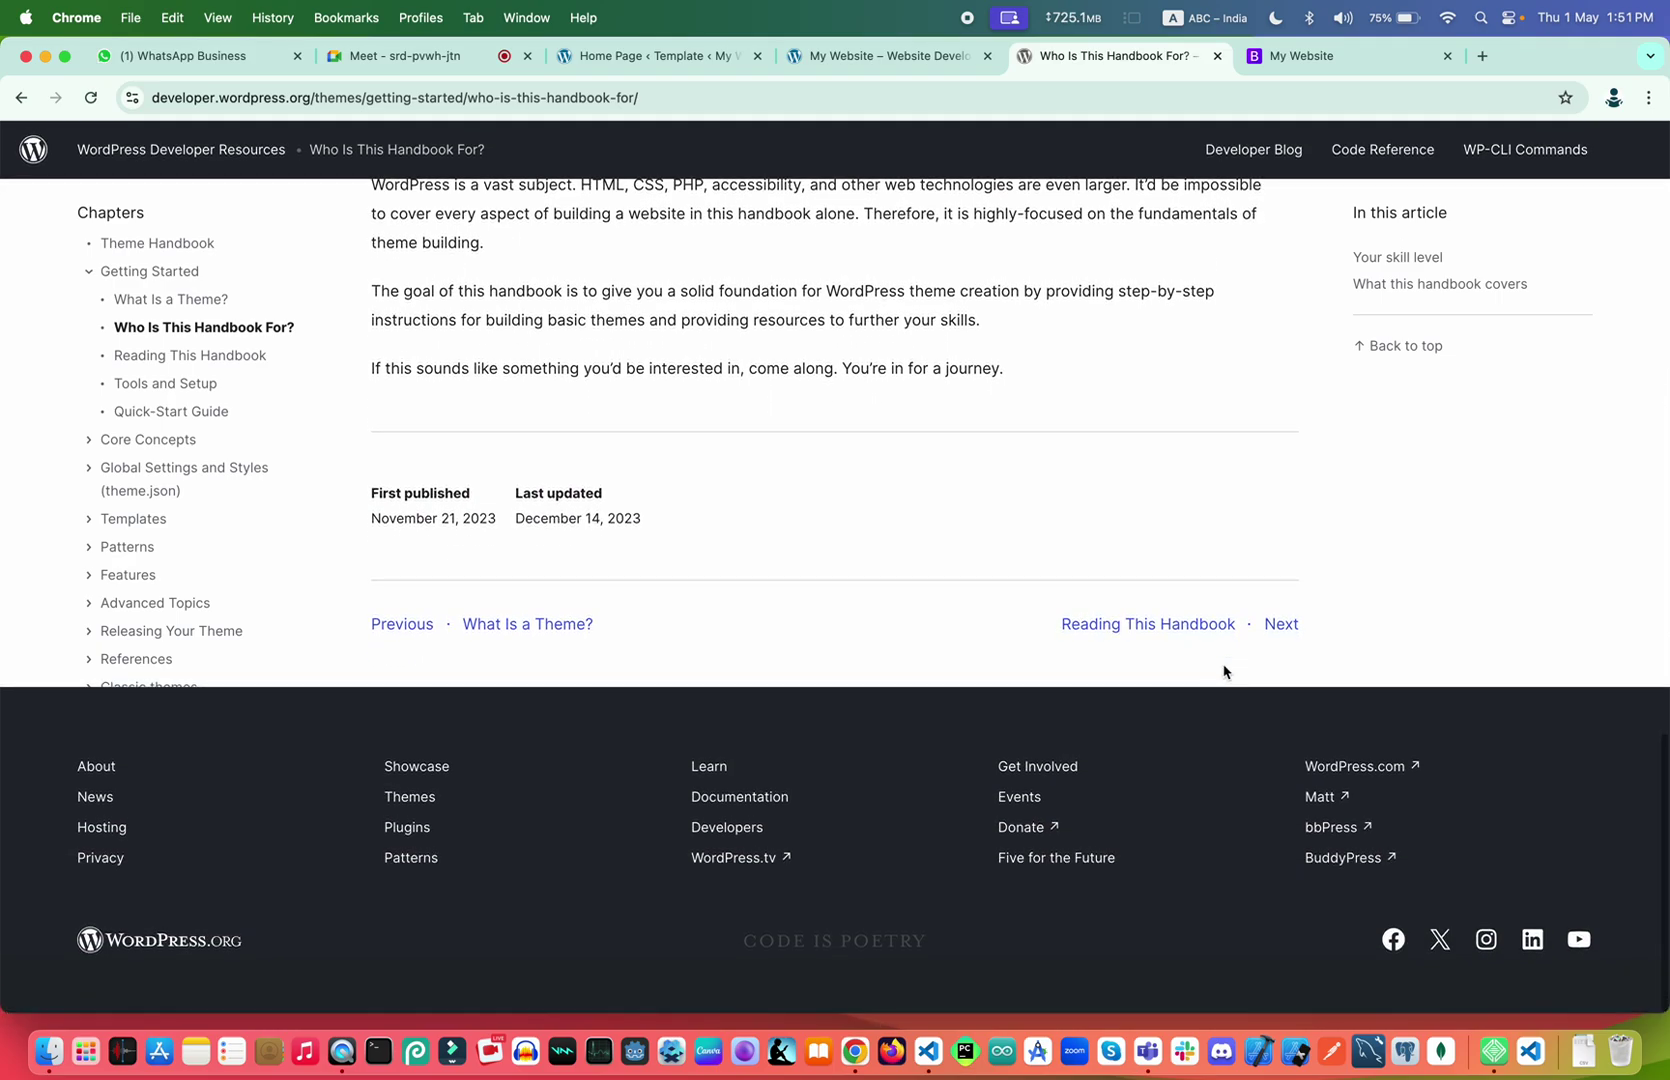
Open the "Reading This Handbook" article and examine its namespacing examples for handles, text domains, PHP functions and classes
{"action": "left_click", "coordinate": [1201, 627]}
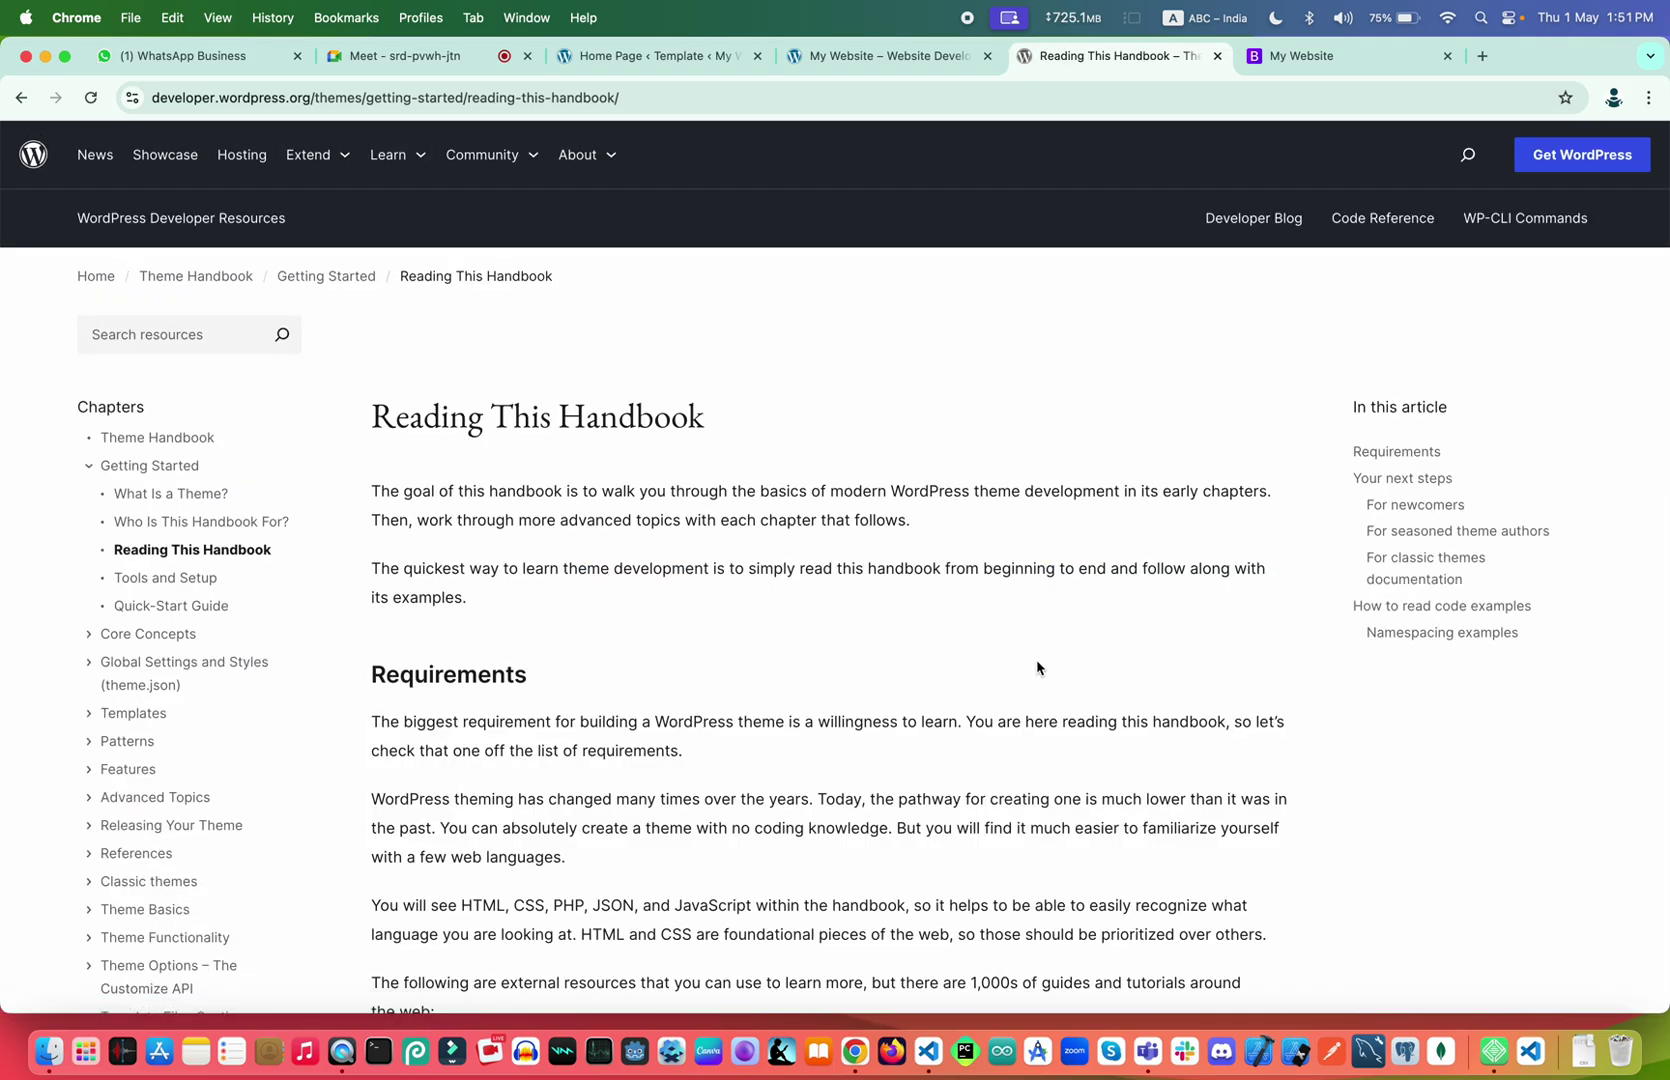
{"action": "scroll", "coordinate": [1036, 667], "scroll_direction": "down", "scroll_amount": 20}
{"action": "scroll", "coordinate": [1036, 661], "scroll_direction": "down", "scroll_amount": 20}
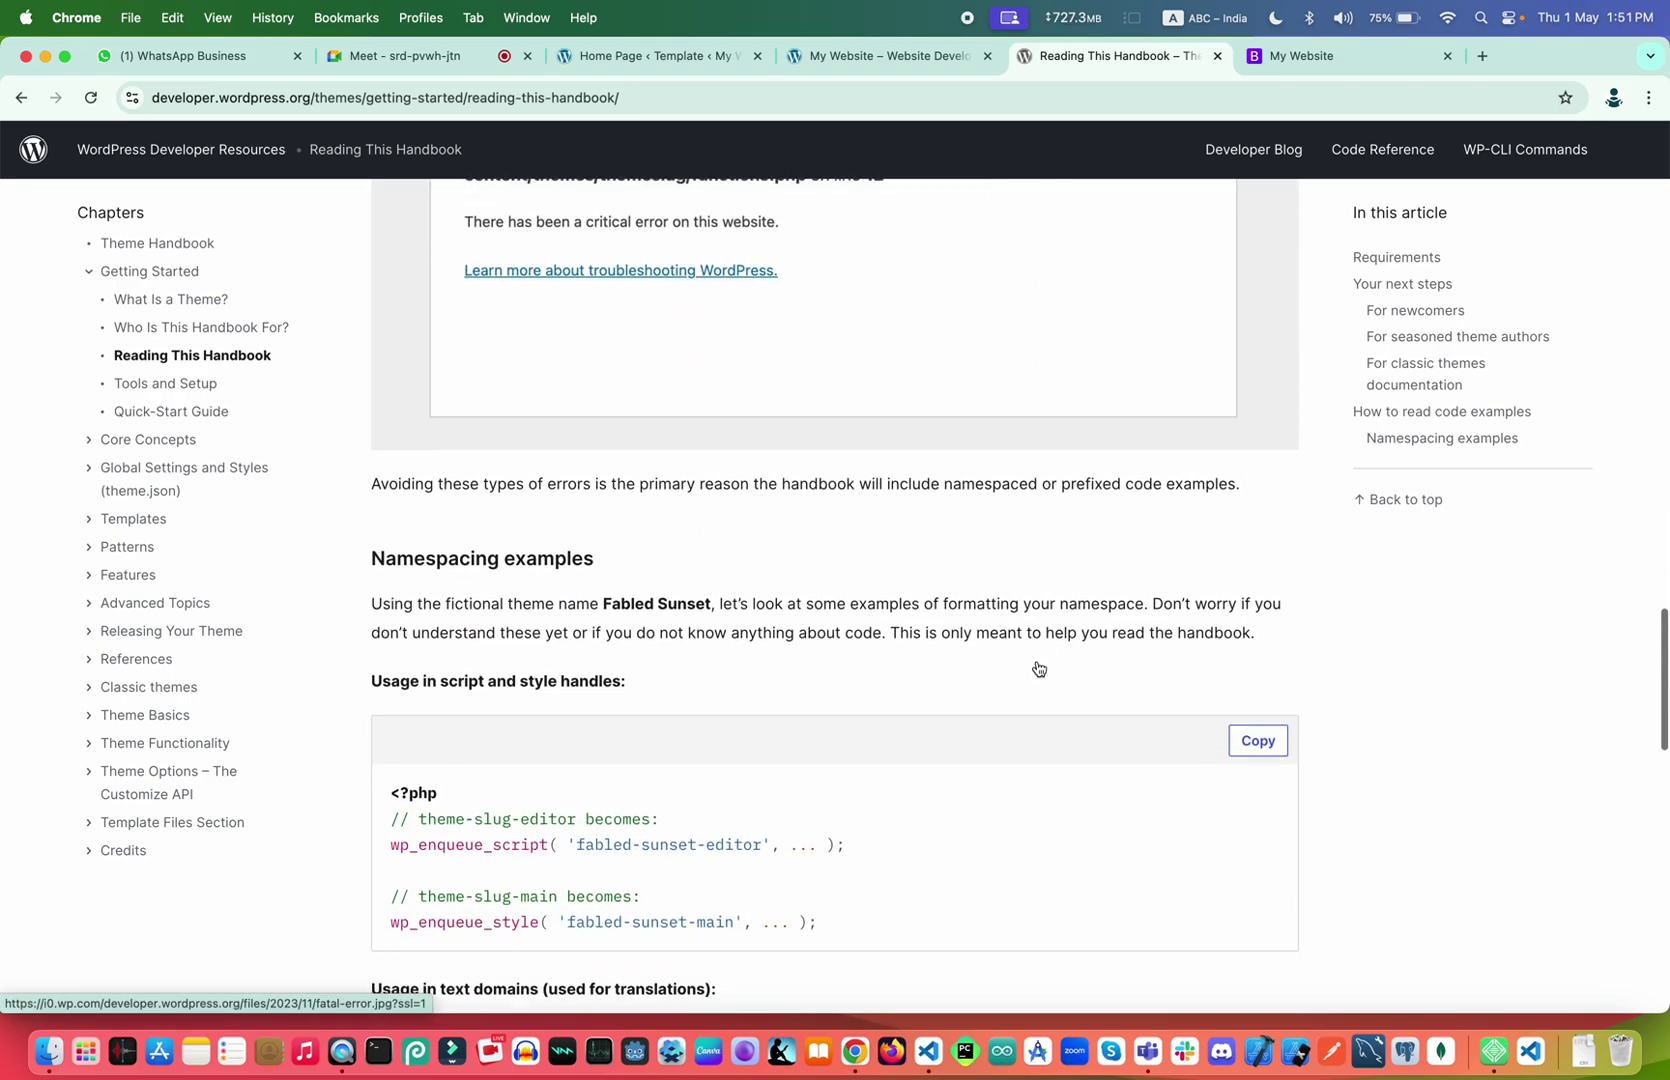
{"action": "scroll", "coordinate": [1038, 668], "scroll_direction": "down", "scroll_amount": 10}
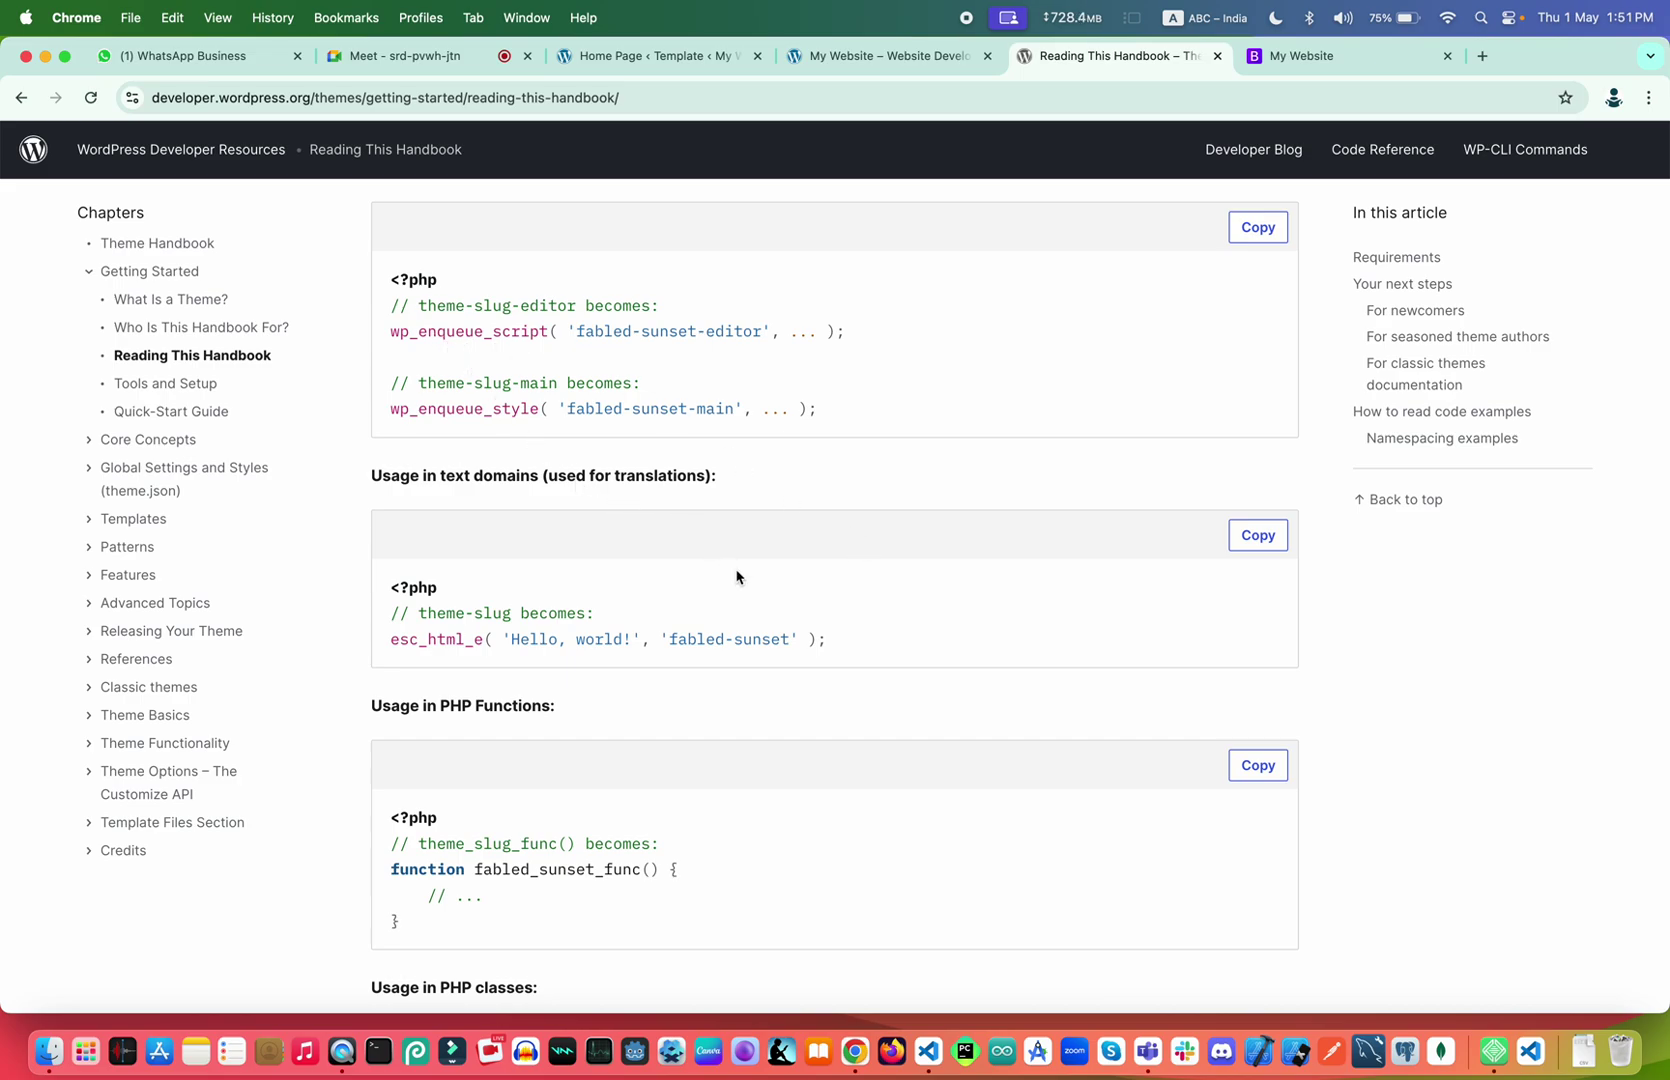
{"action": "scroll", "coordinate": [737, 577], "scroll_direction": "down", "scroll_amount": 3}
{"action": "scroll", "coordinate": [737, 577], "scroll_direction": "down", "scroll_amount": 4}
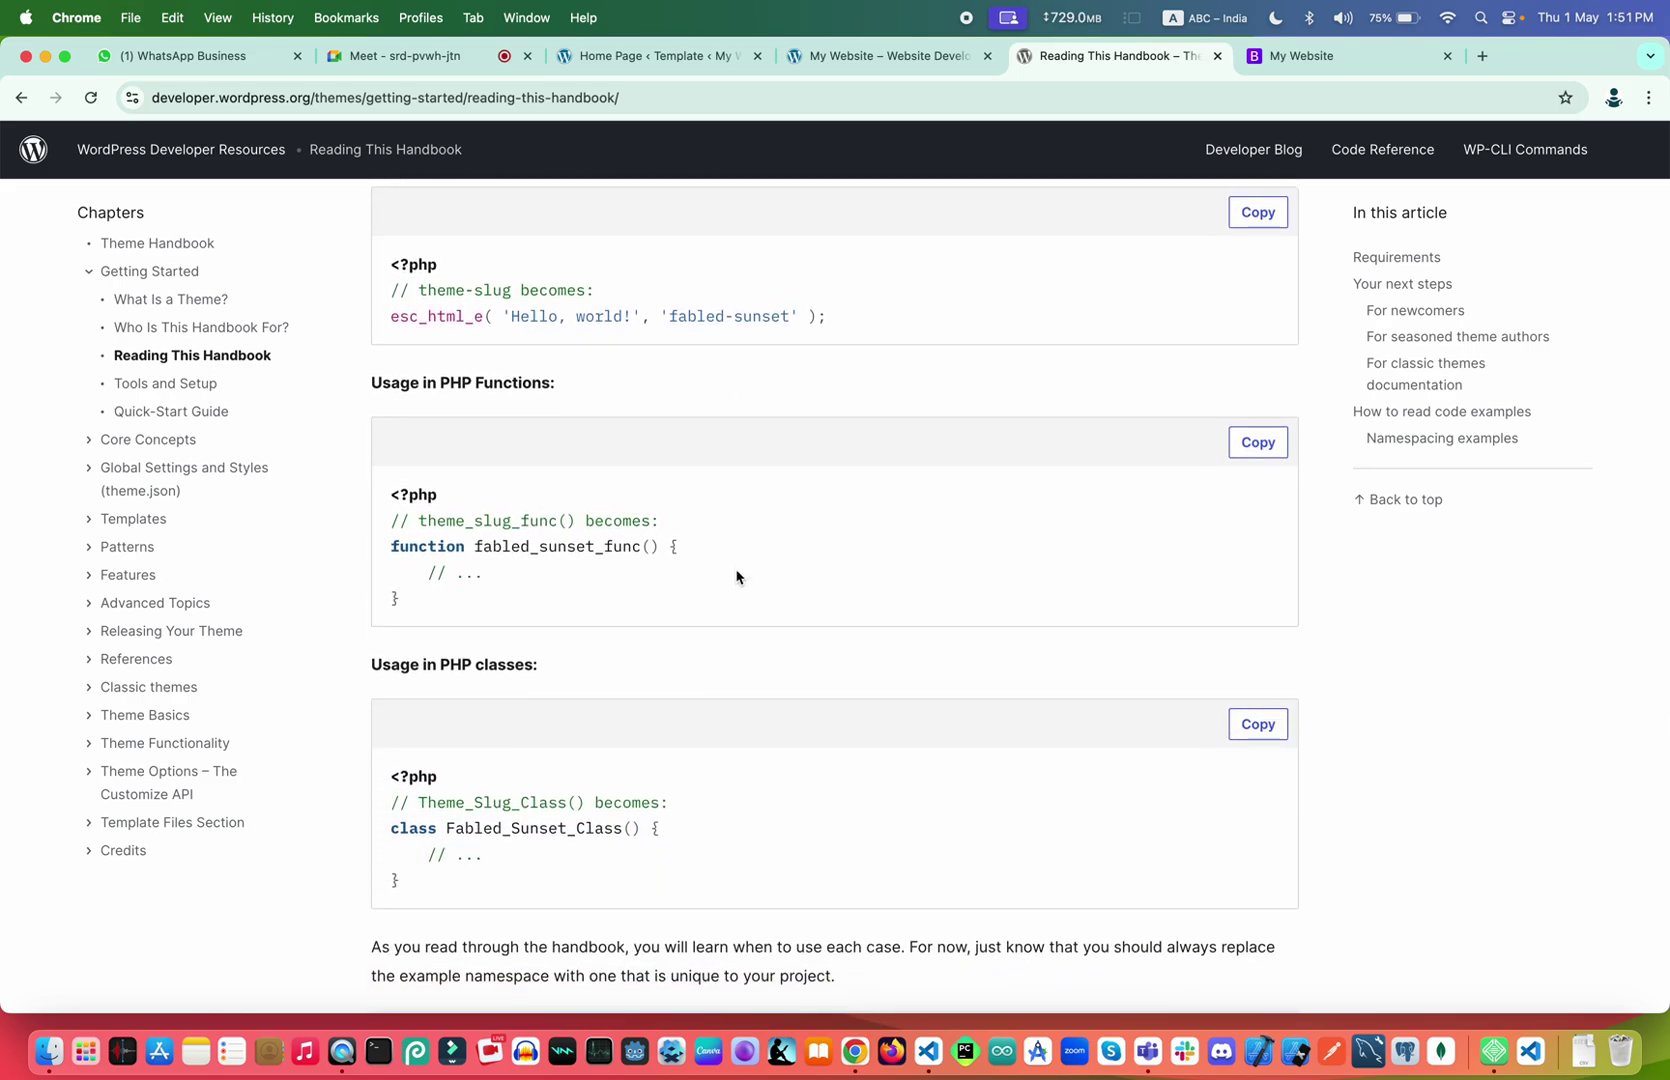
{"action": "scroll", "coordinate": [737, 577], "scroll_direction": "down", "scroll_amount": 15}
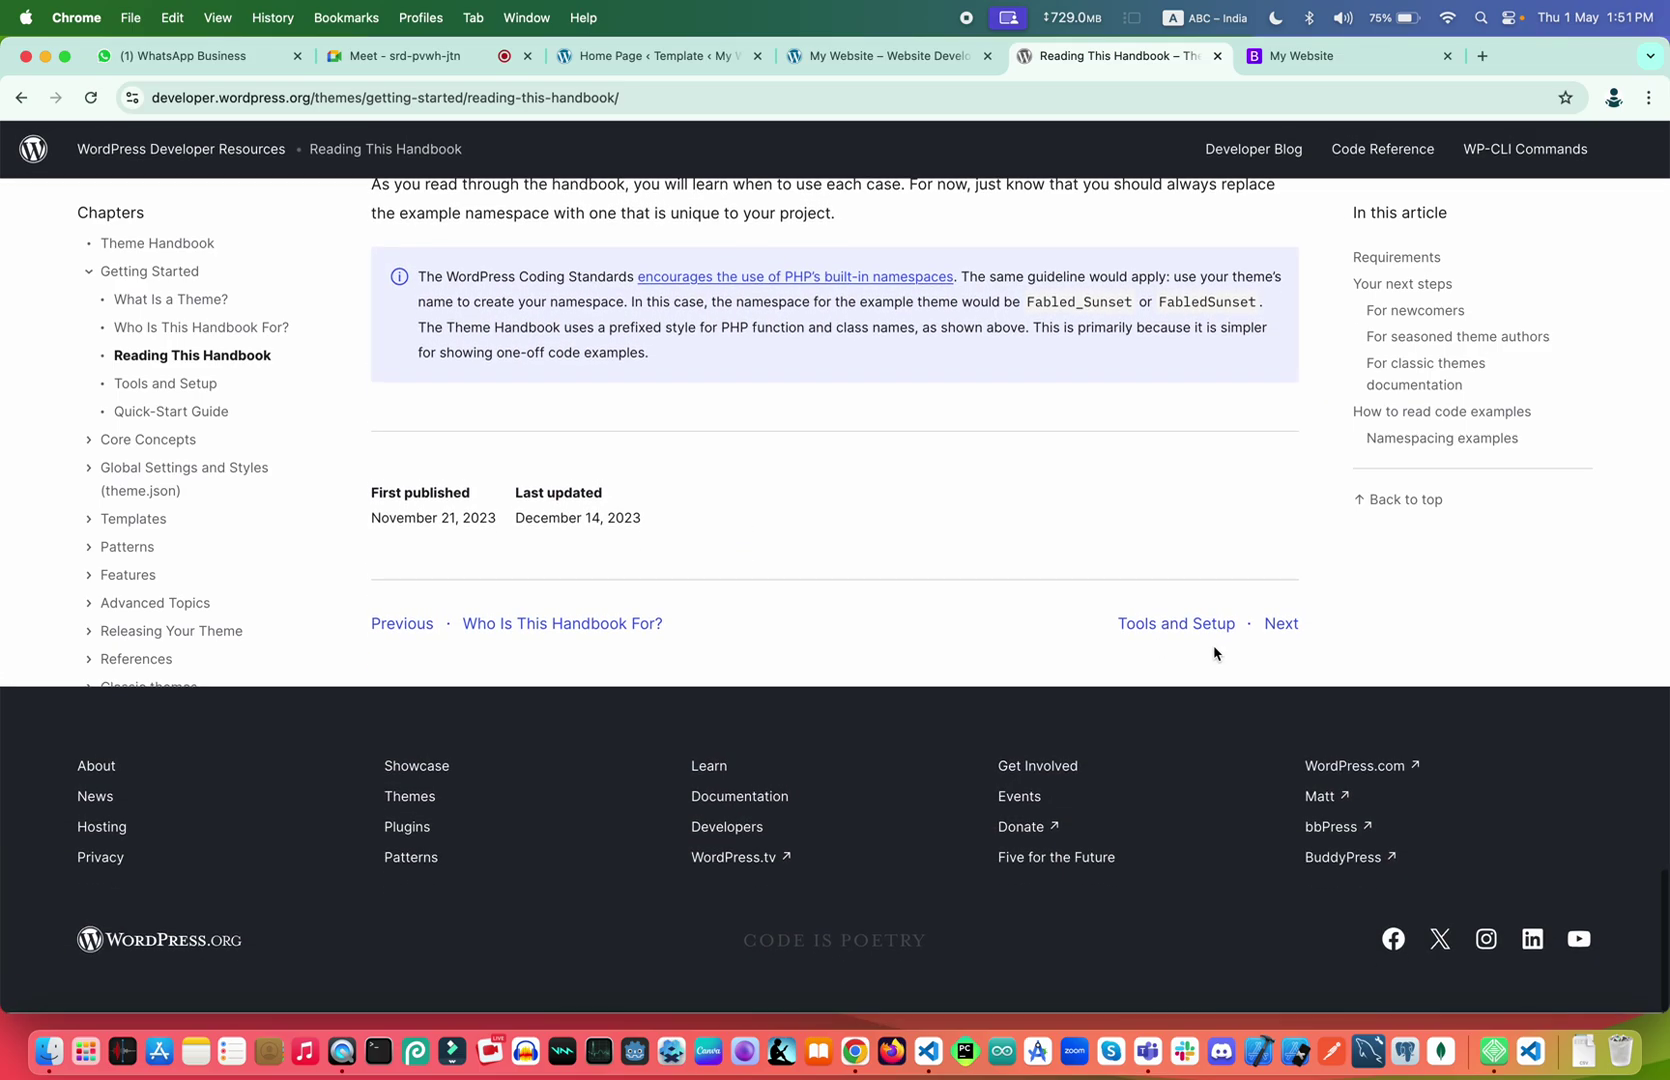
Open the "Tools and Setup" article and examine its local development environment options and code editor section
{"action": "left_click", "coordinate": [1218, 627]}
{"action": "scroll", "coordinate": [951, 682], "scroll_direction": "down", "scroll_amount": 10}
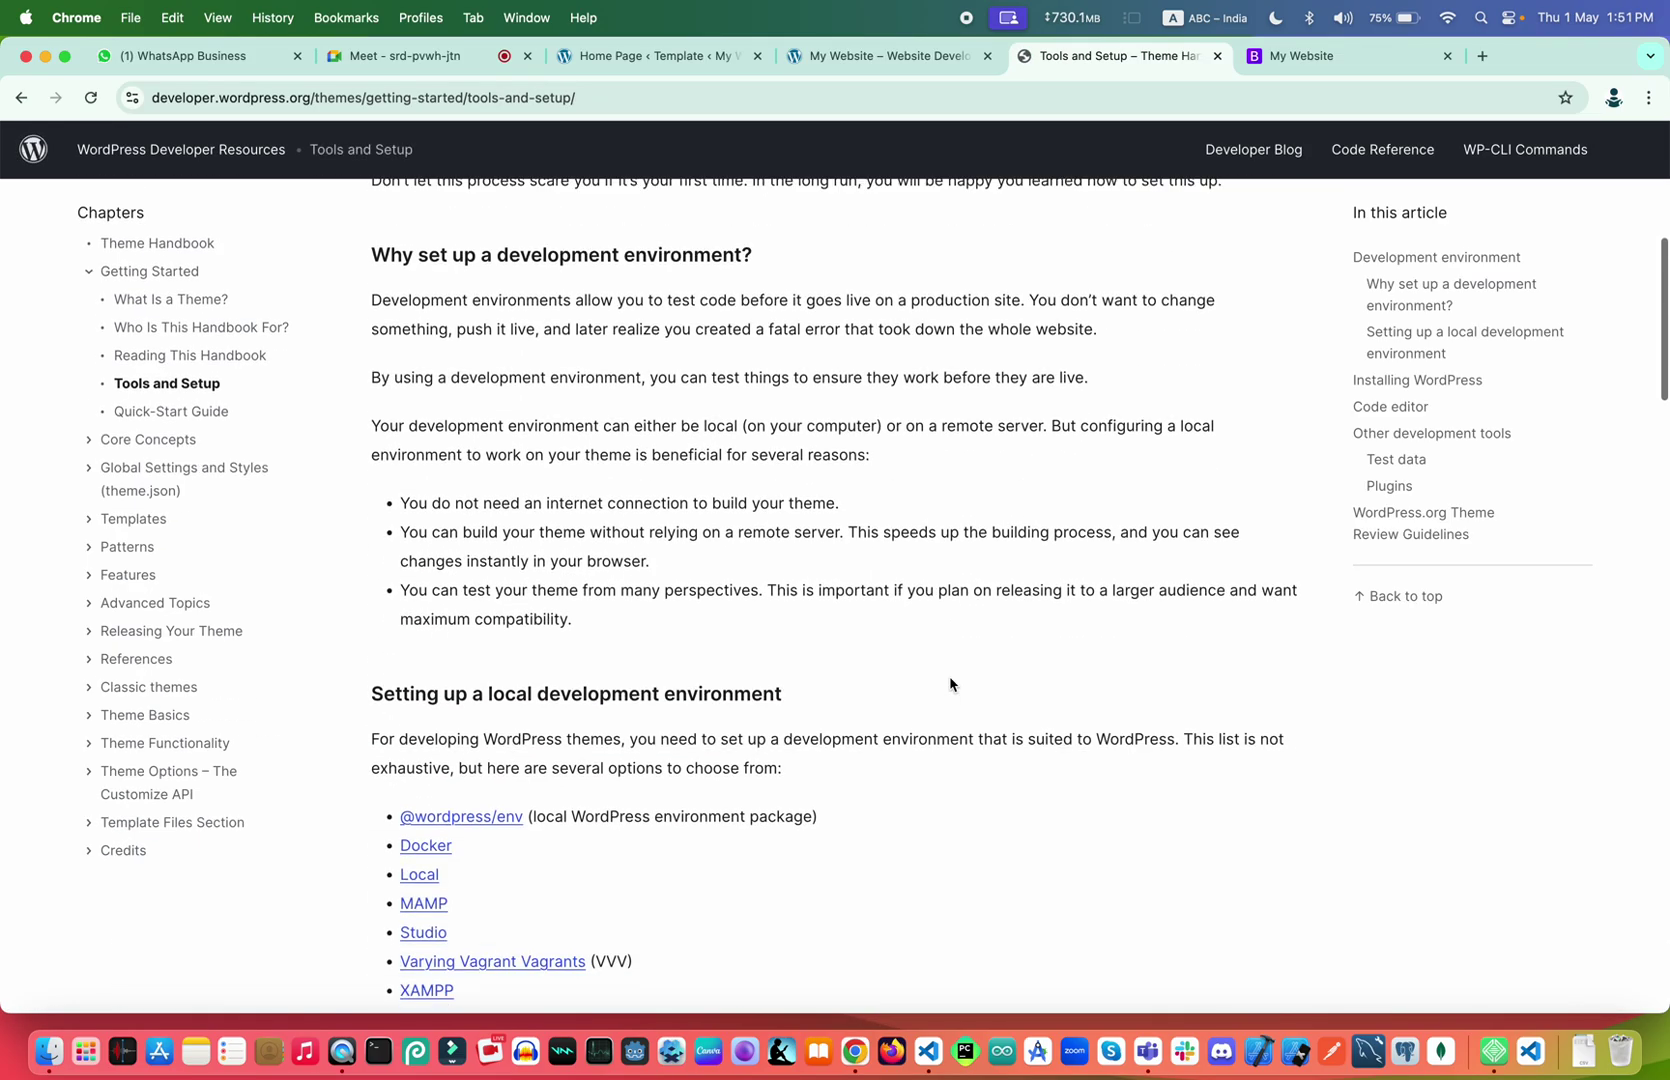
{"action": "scroll", "coordinate": [951, 682], "scroll_direction": "down", "scroll_amount": 12}
{"action": "scroll", "coordinate": [951, 682], "scroll_direction": "up", "scroll_amount": 6}
{"action": "scroll", "coordinate": [951, 684], "scroll_direction": "down", "scroll_amount": 5}
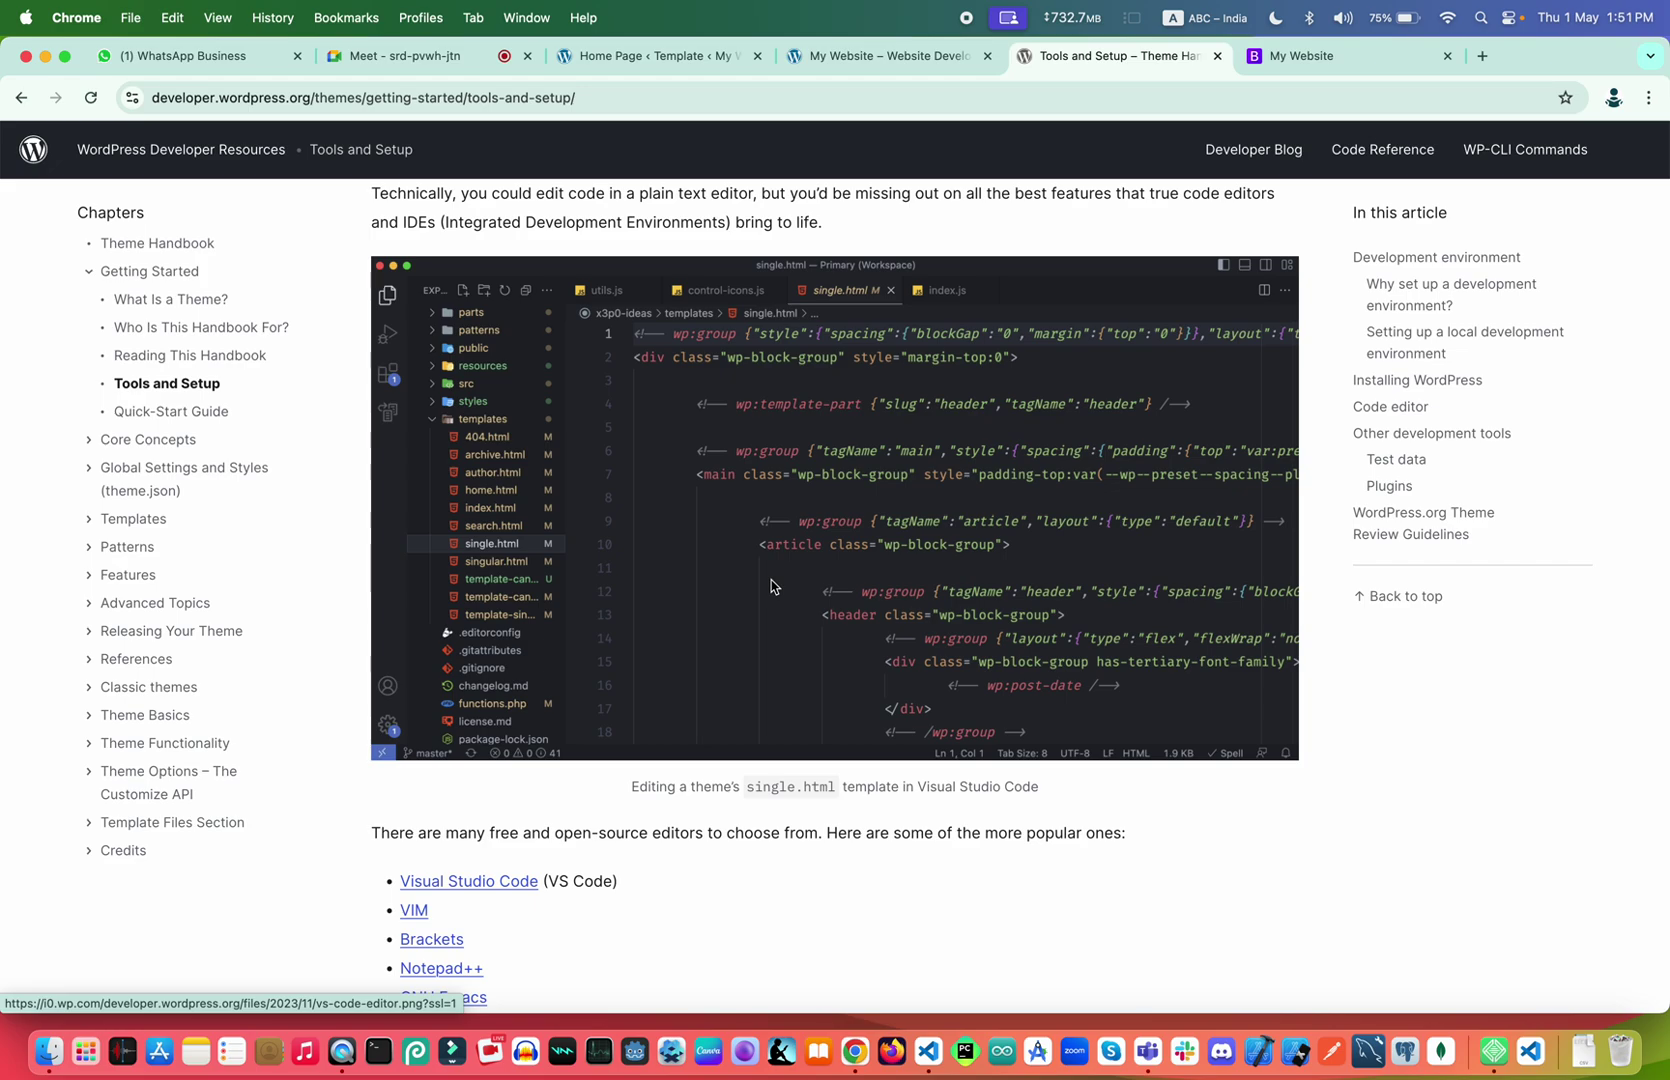
{"action": "scroll", "coordinate": [480, 440], "scroll_direction": "up", "scroll_amount": 1}
{"action": "scroll", "coordinate": [480, 440], "scroll_direction": "up", "scroll_amount": 1}
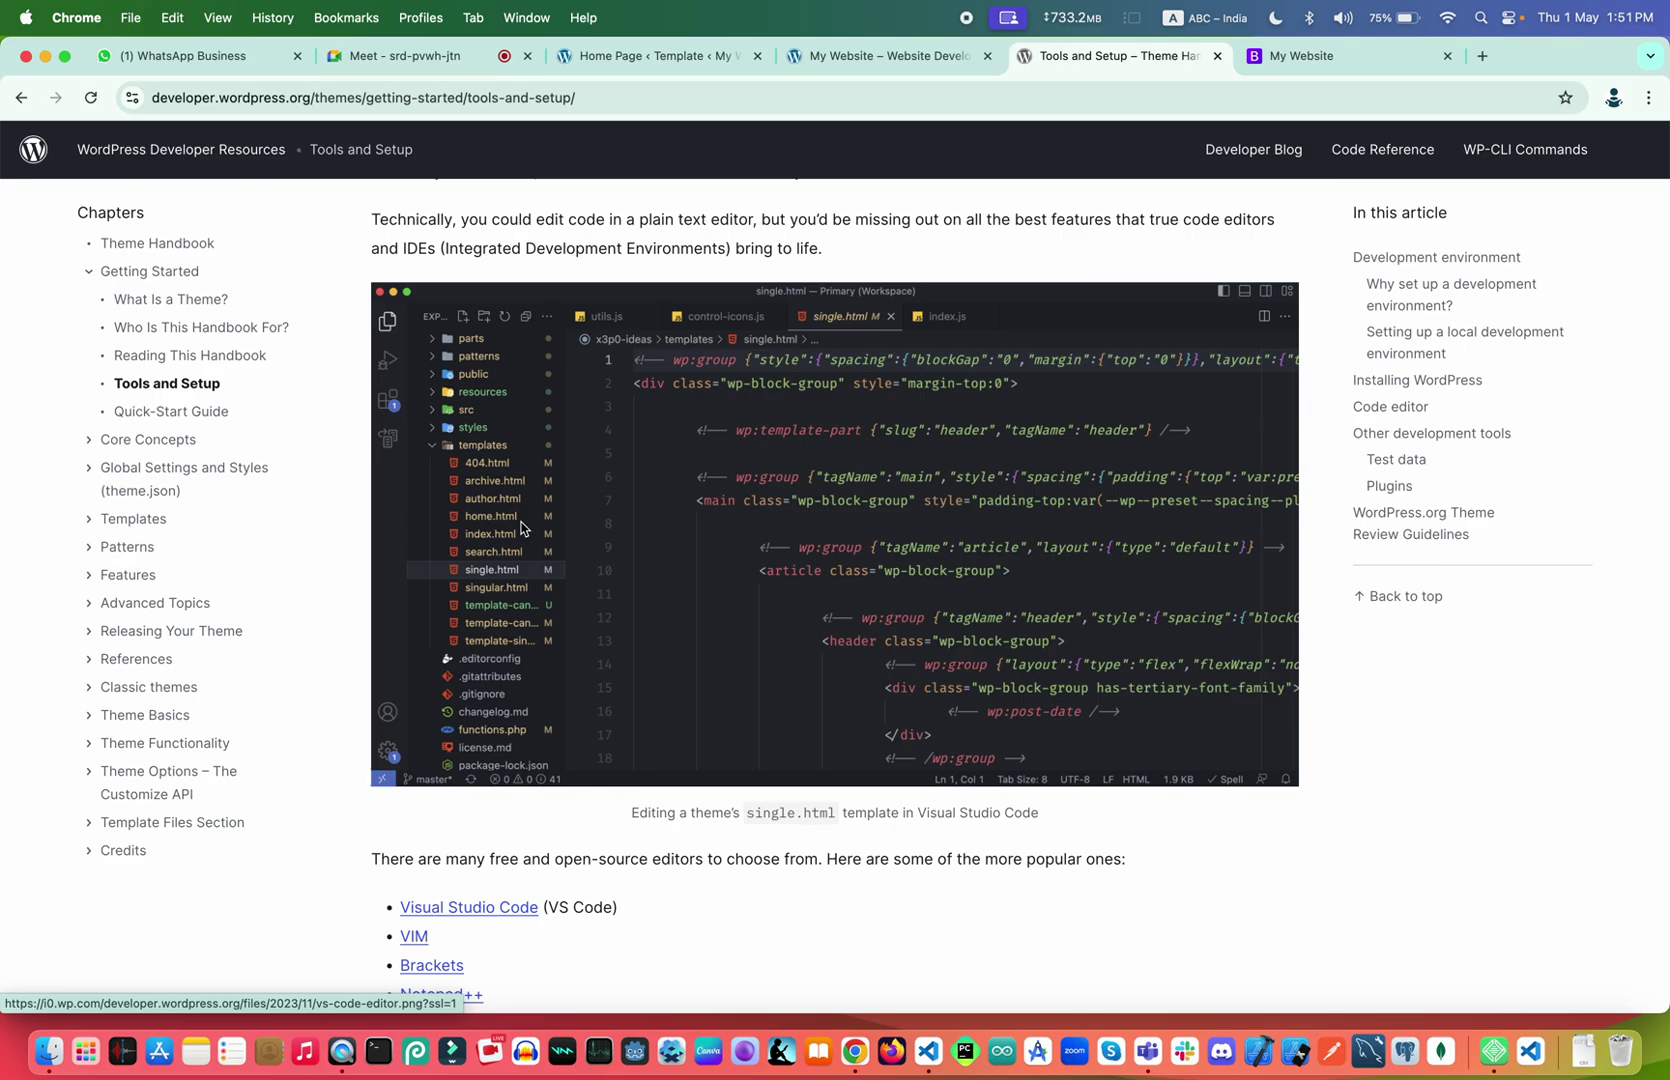
Switch to VS Code and compare the file structures of the flexstart, twentytwentyfive and mytheme theme folders, leaving only twentytwentyfive expanded
{"action": "key", "text": "ctrl+Right"}
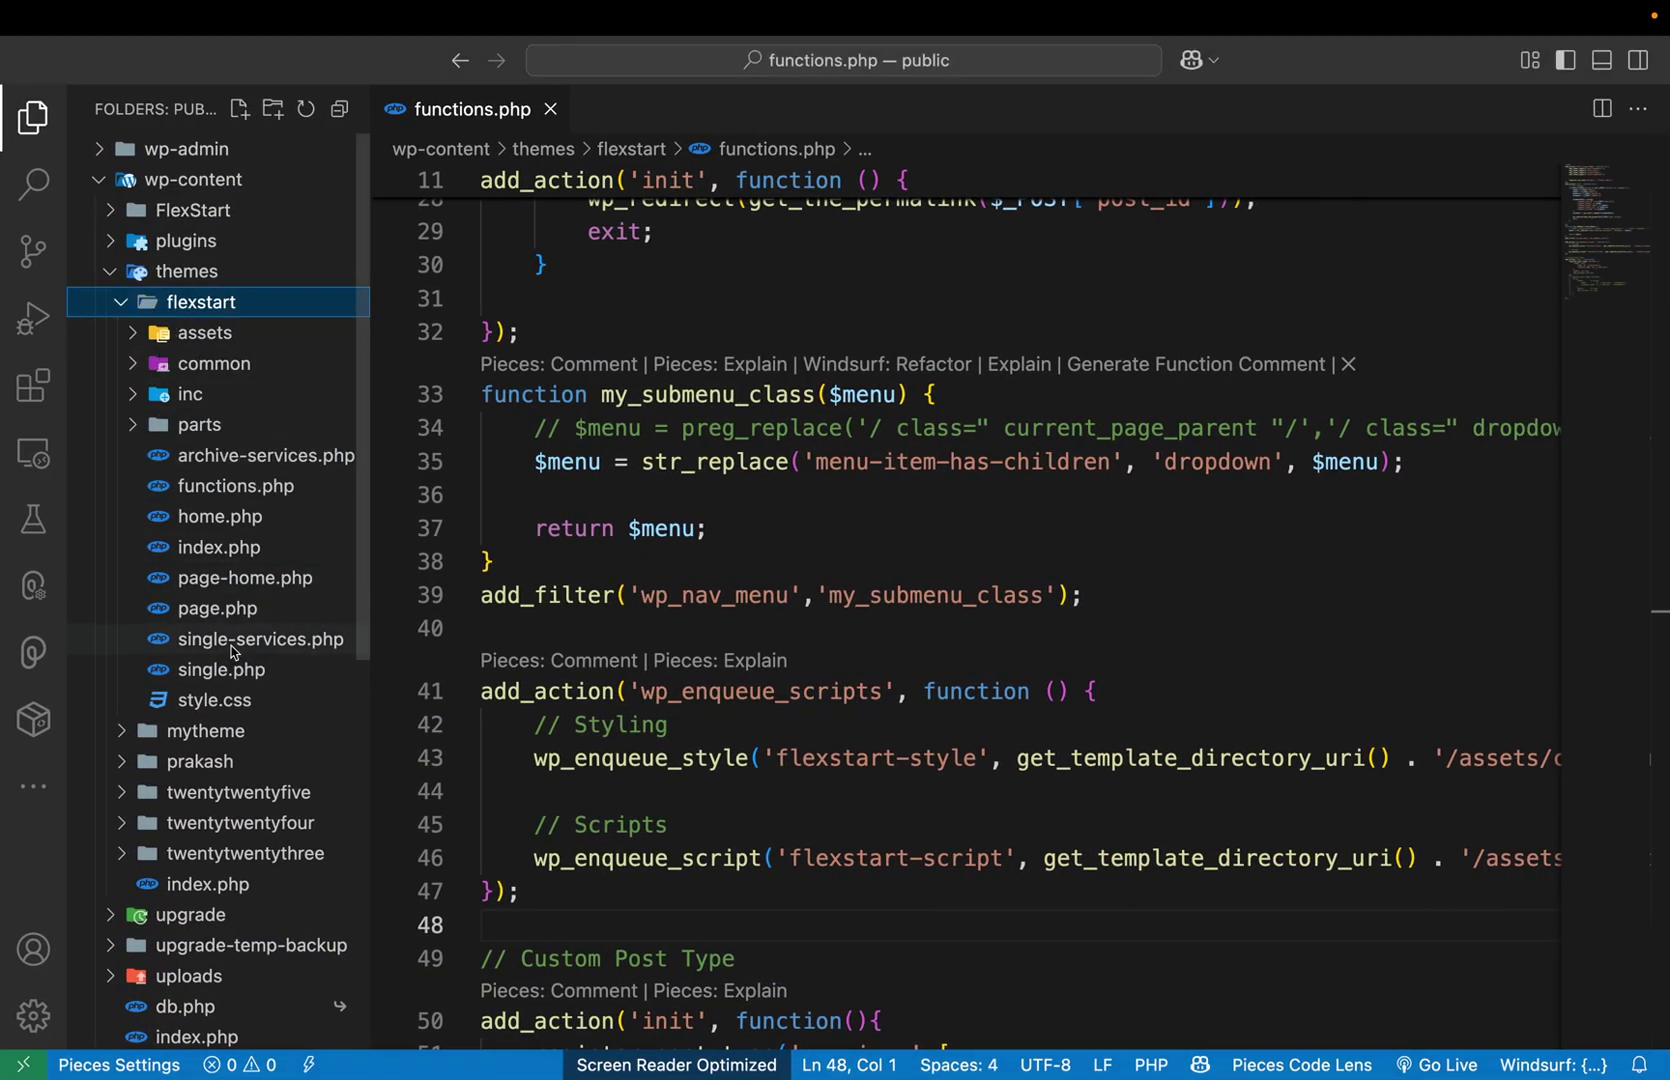
{"action": "left_click", "coordinate": [197, 307]}
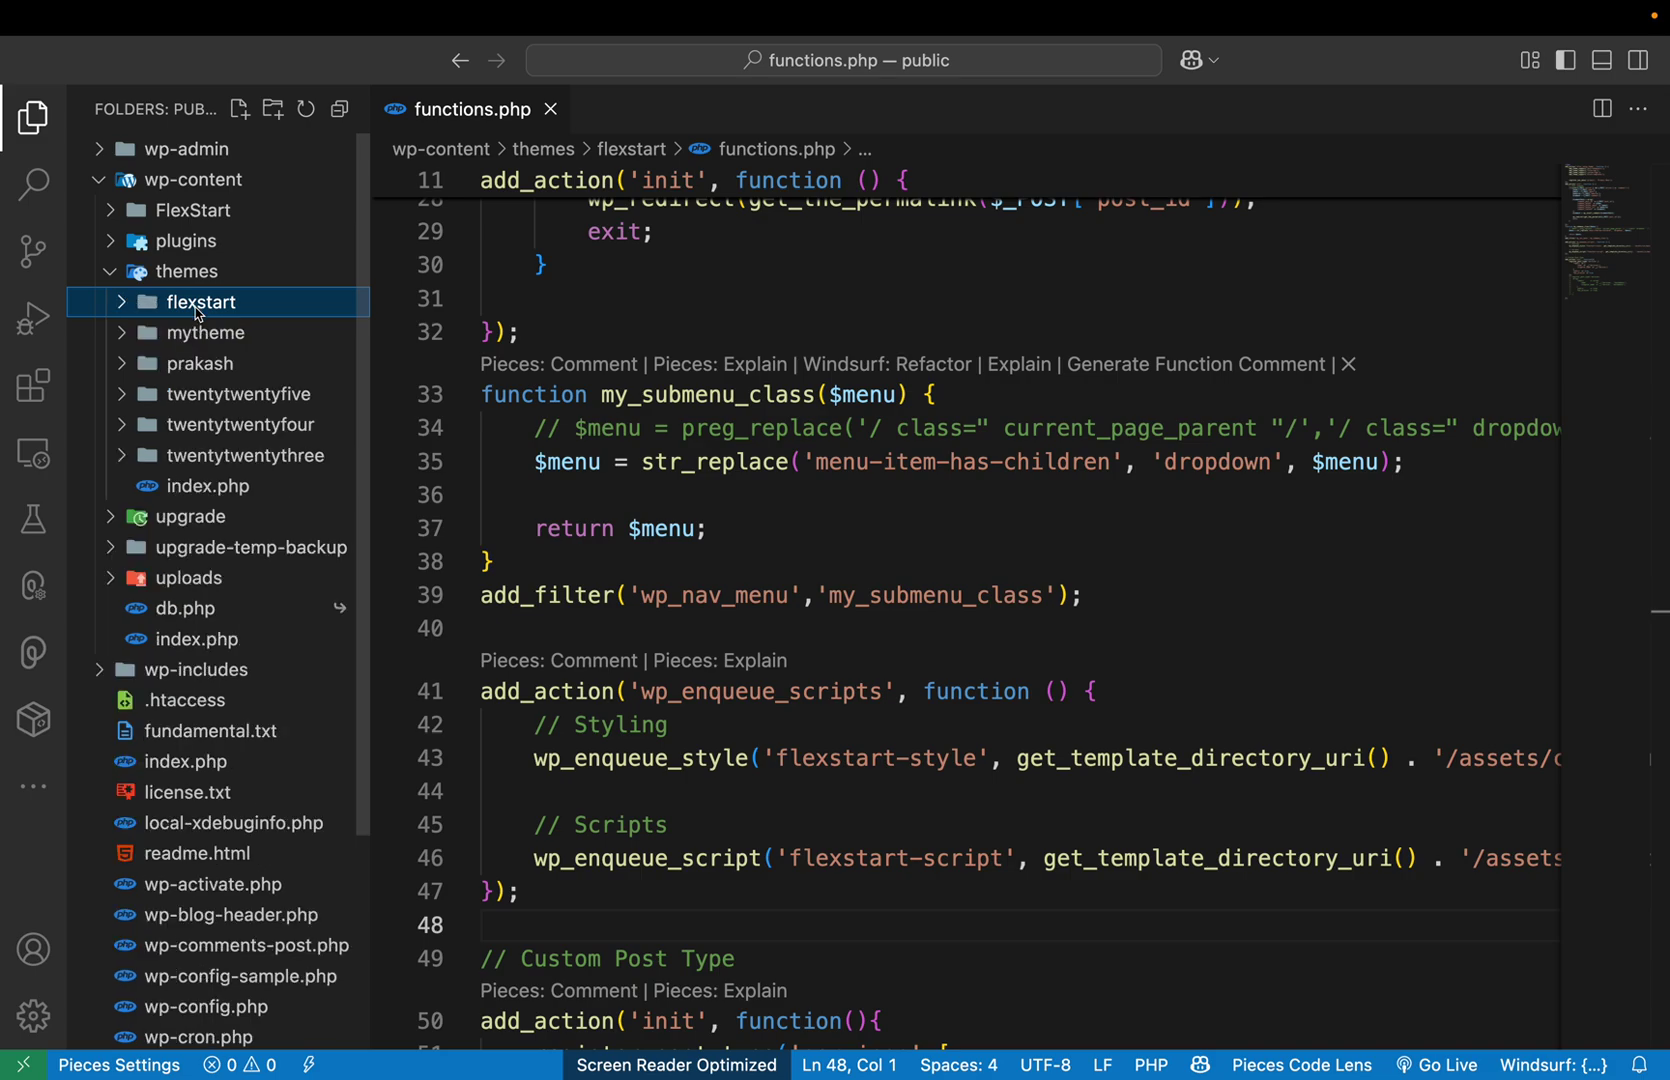
{"action": "left_click", "coordinate": [197, 400]}
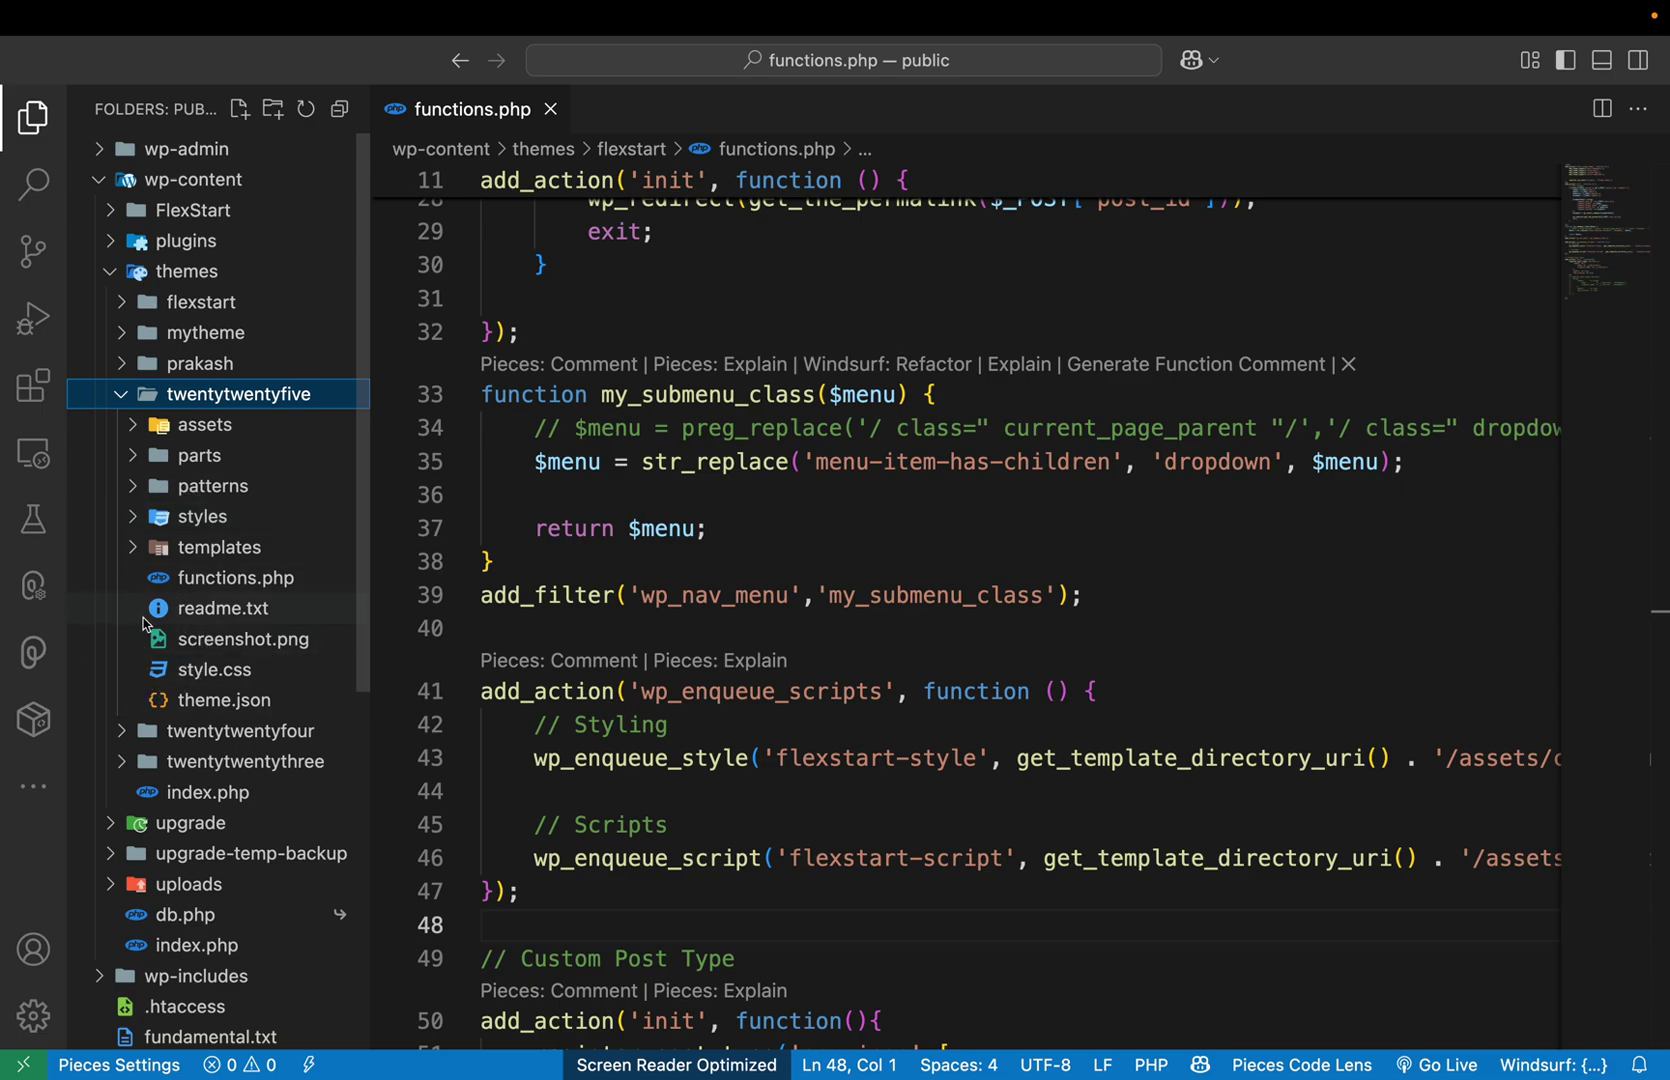
{"action": "left_click", "coordinate": [190, 342]}
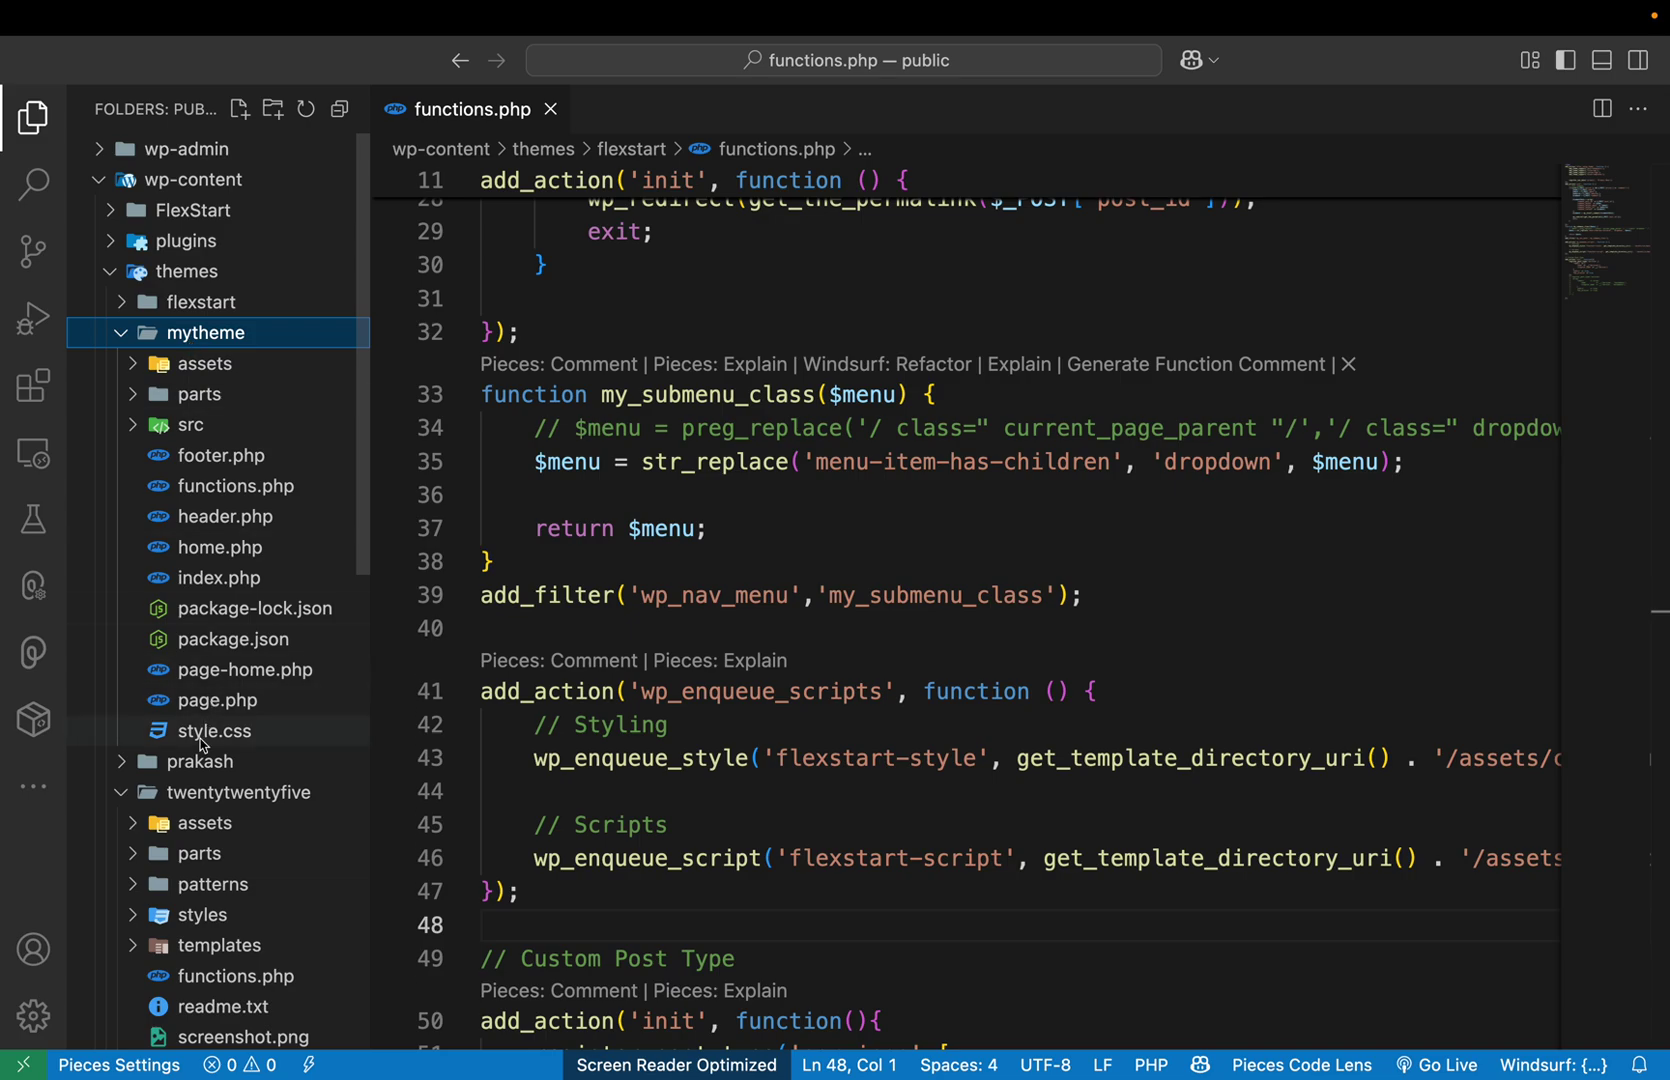
{"action": "left_click", "coordinate": [205, 333]}
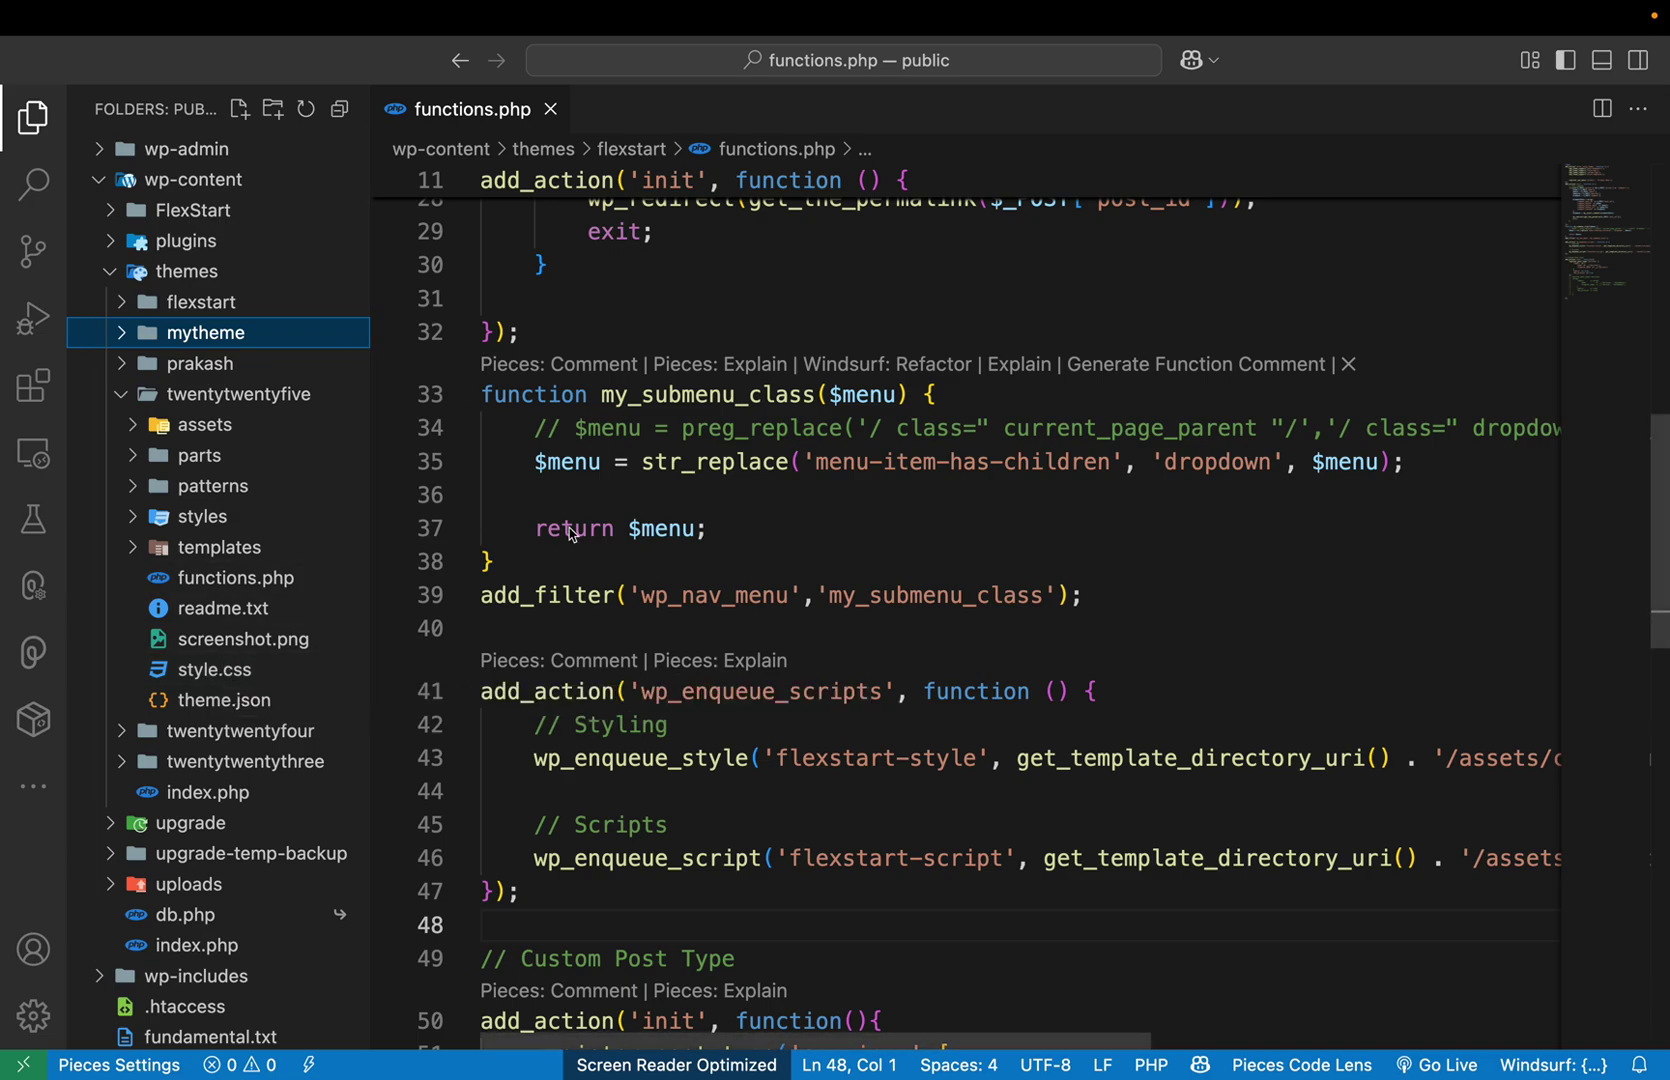
{"action": "mouse_move", "coordinate": [572, 535]}
{"action": "mouse_move", "coordinate": [686, 690]}
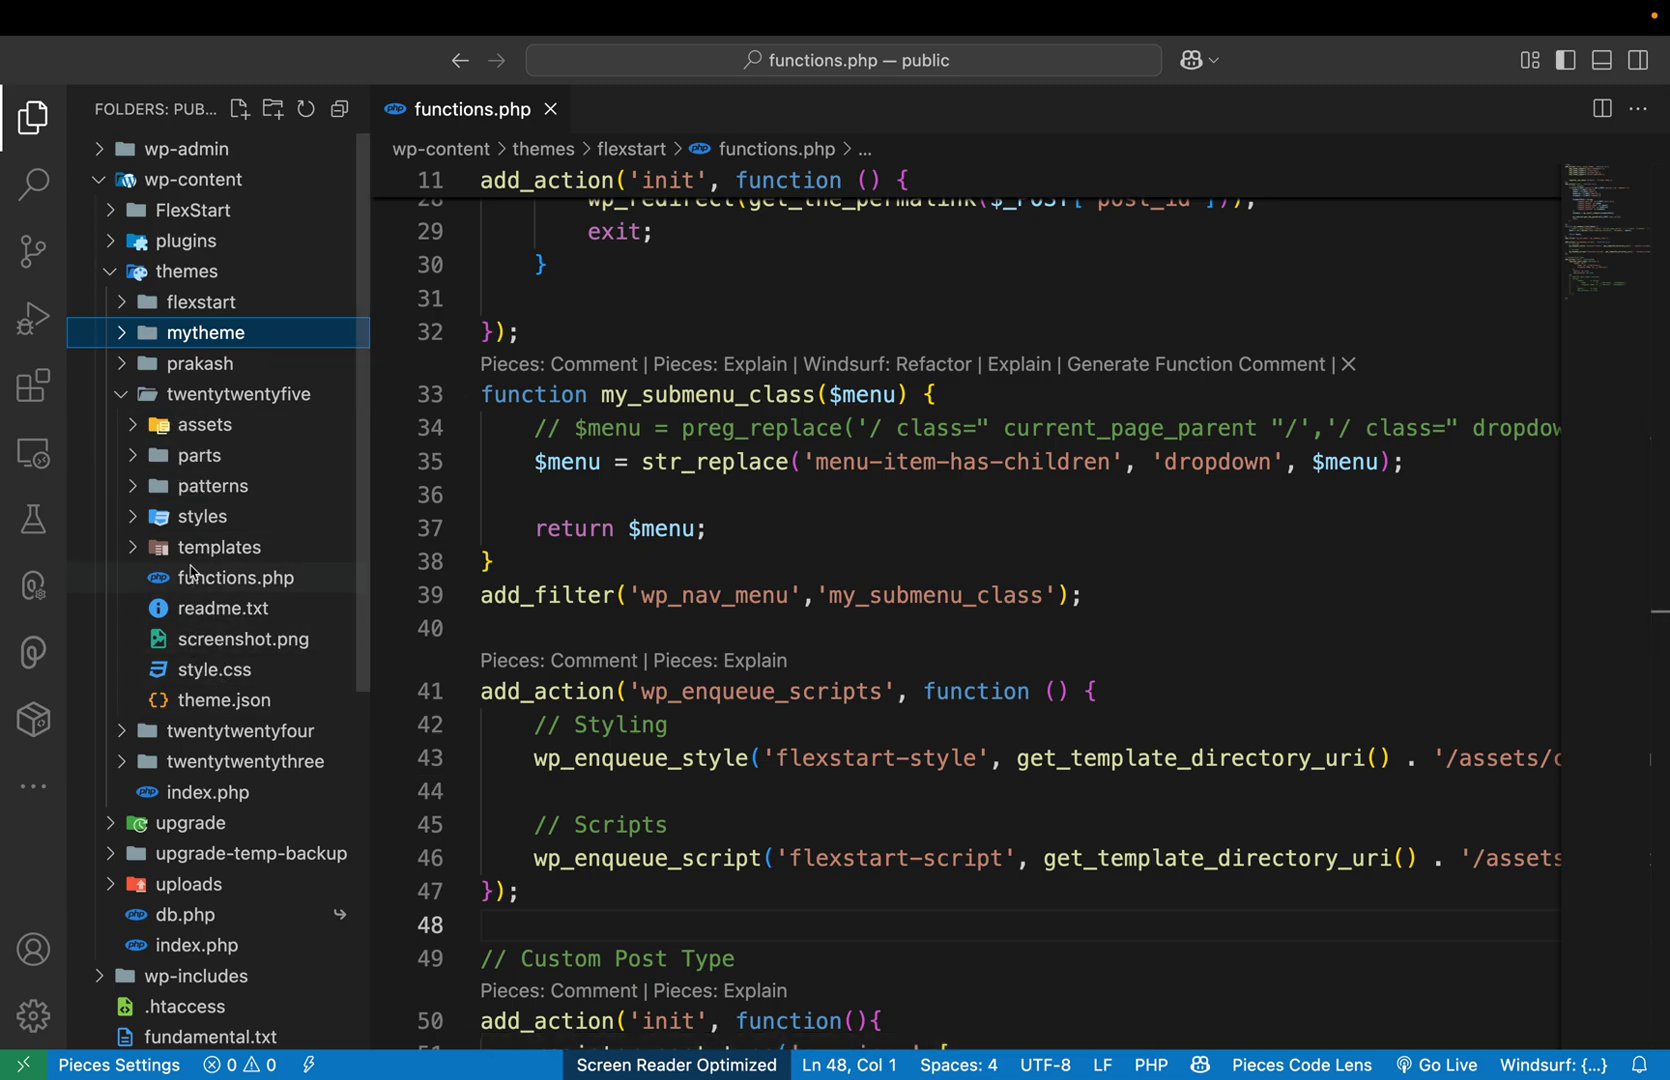
Open style.css of the twentytwentyfive theme and examine its header comment and CSS rules through to the end
{"action": "left_click", "coordinate": [212, 684]}
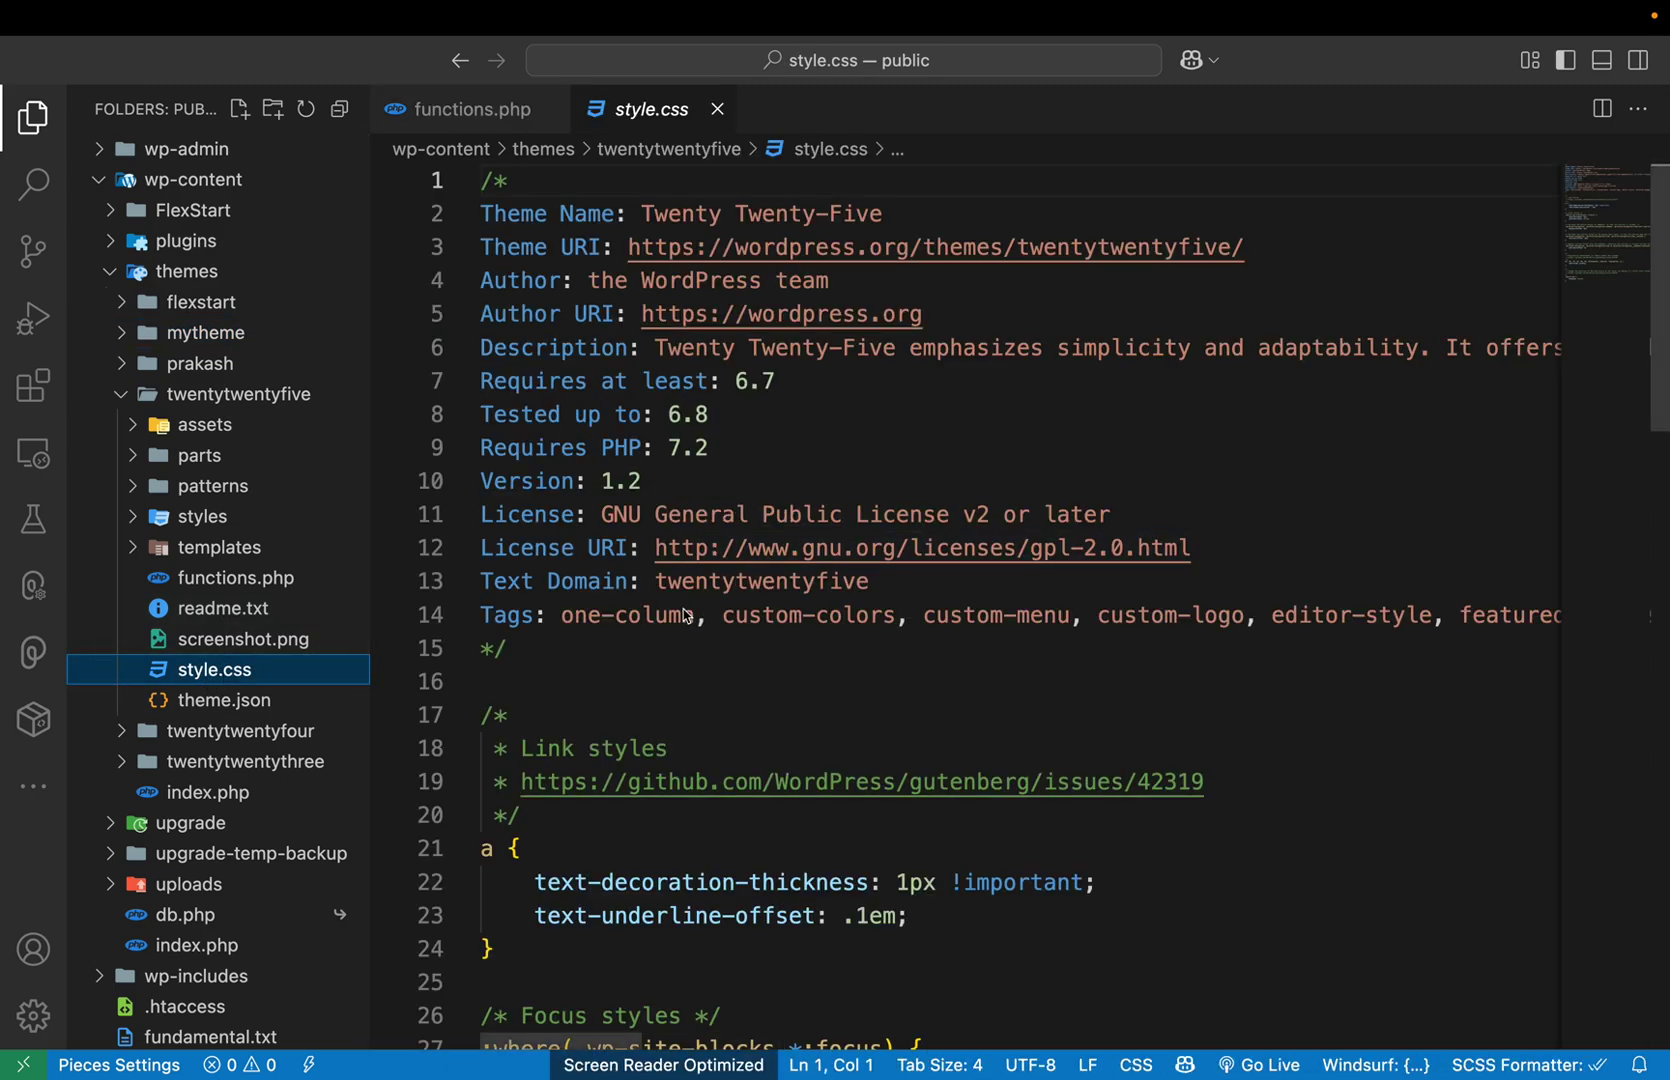
{"action": "scroll", "coordinate": [682, 605], "scroll_direction": "down", "scroll_amount": 1}
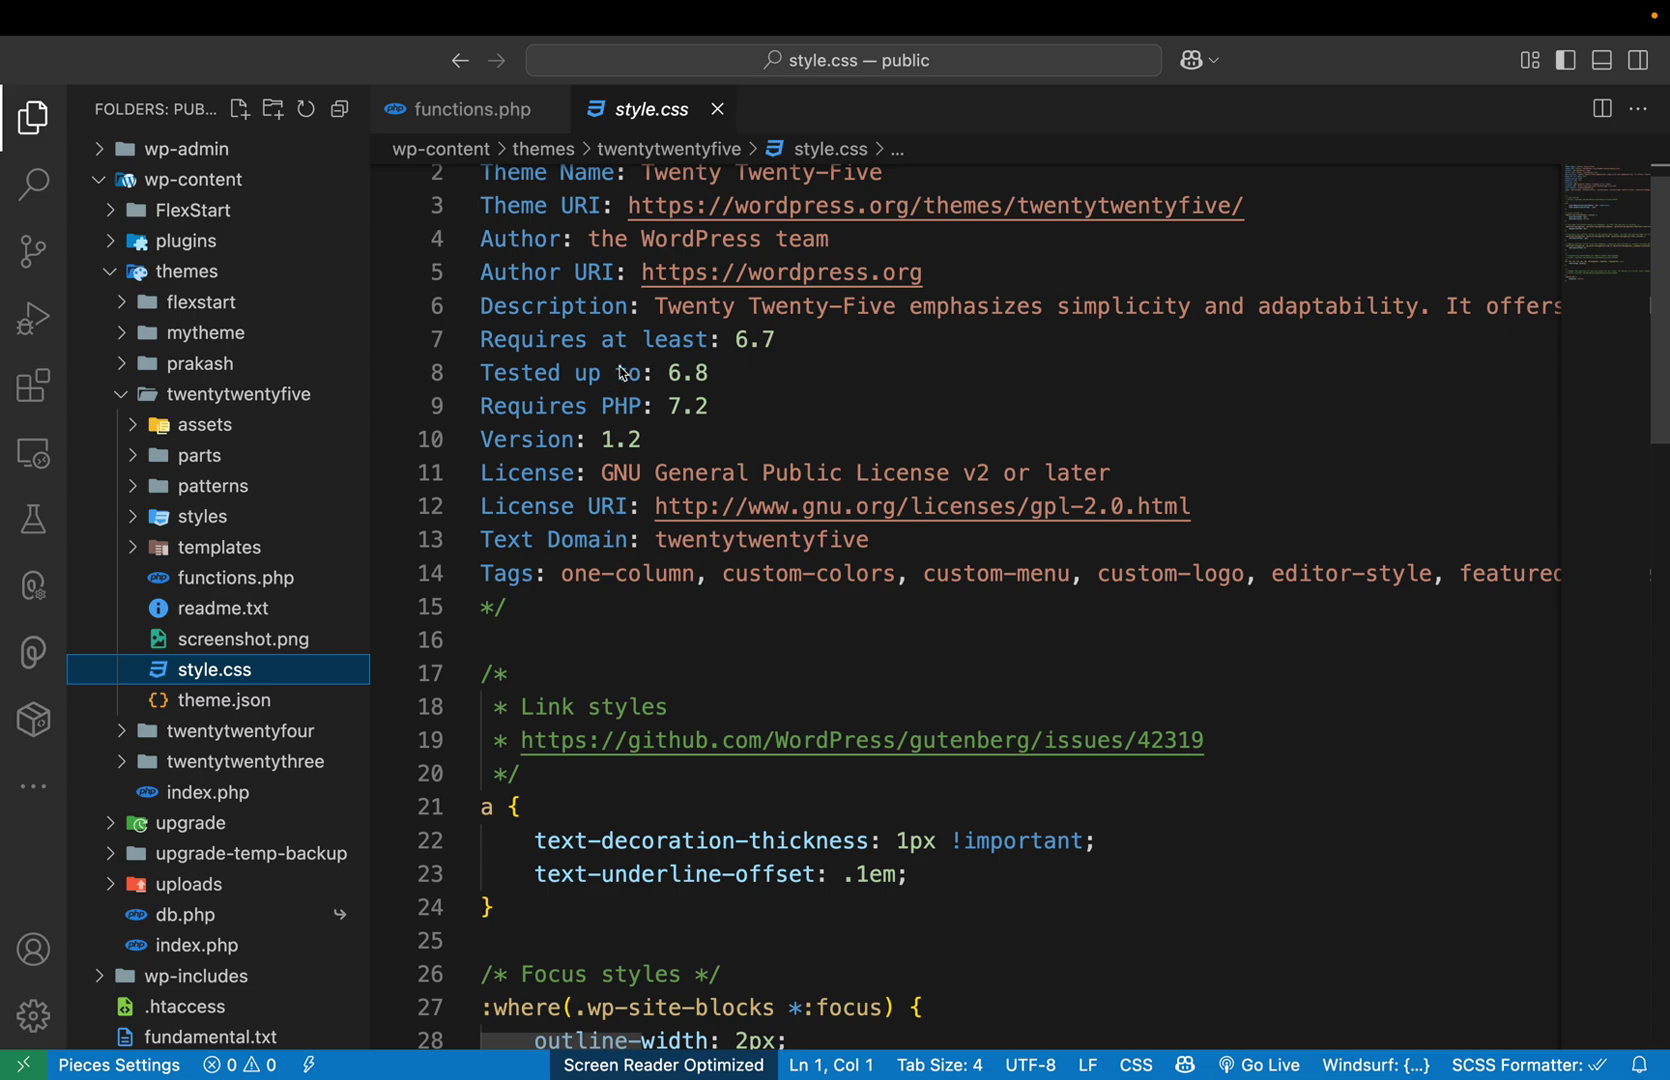
{"action": "scroll", "coordinate": [622, 375], "scroll_direction": "up", "scroll_amount": 1}
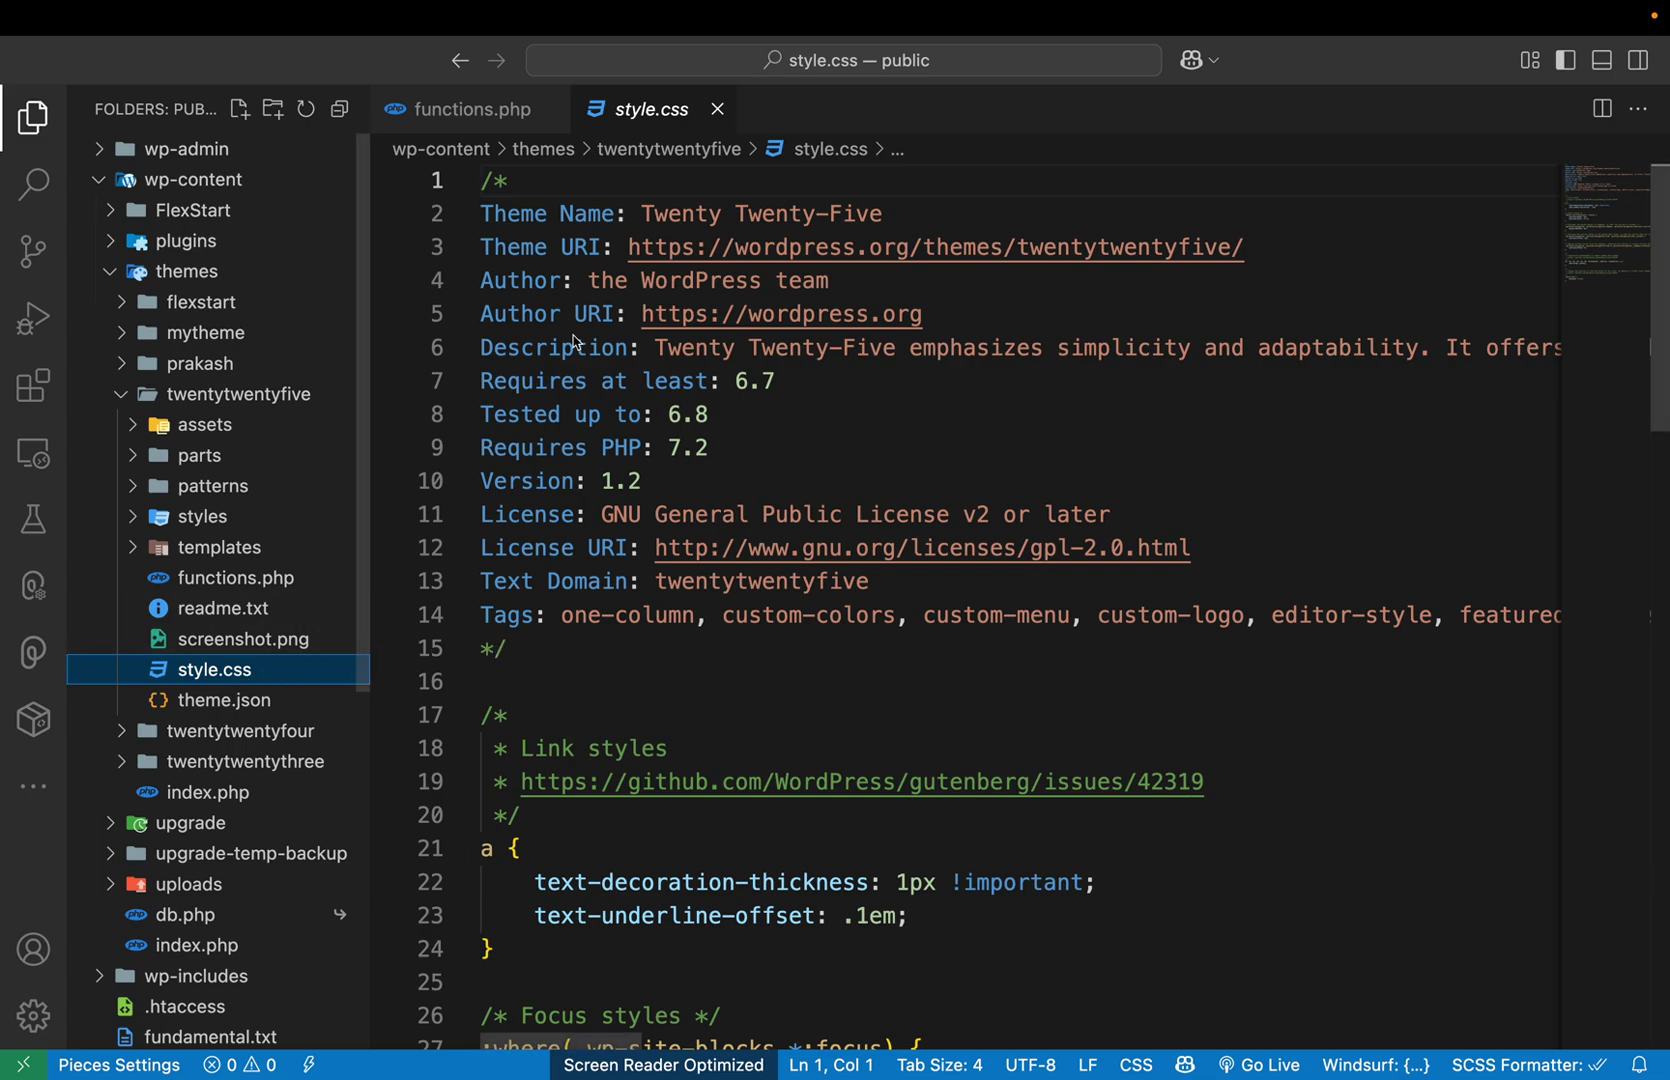
{"action": "scroll", "coordinate": [656, 603], "scroll_direction": "down", "scroll_amount": 1}
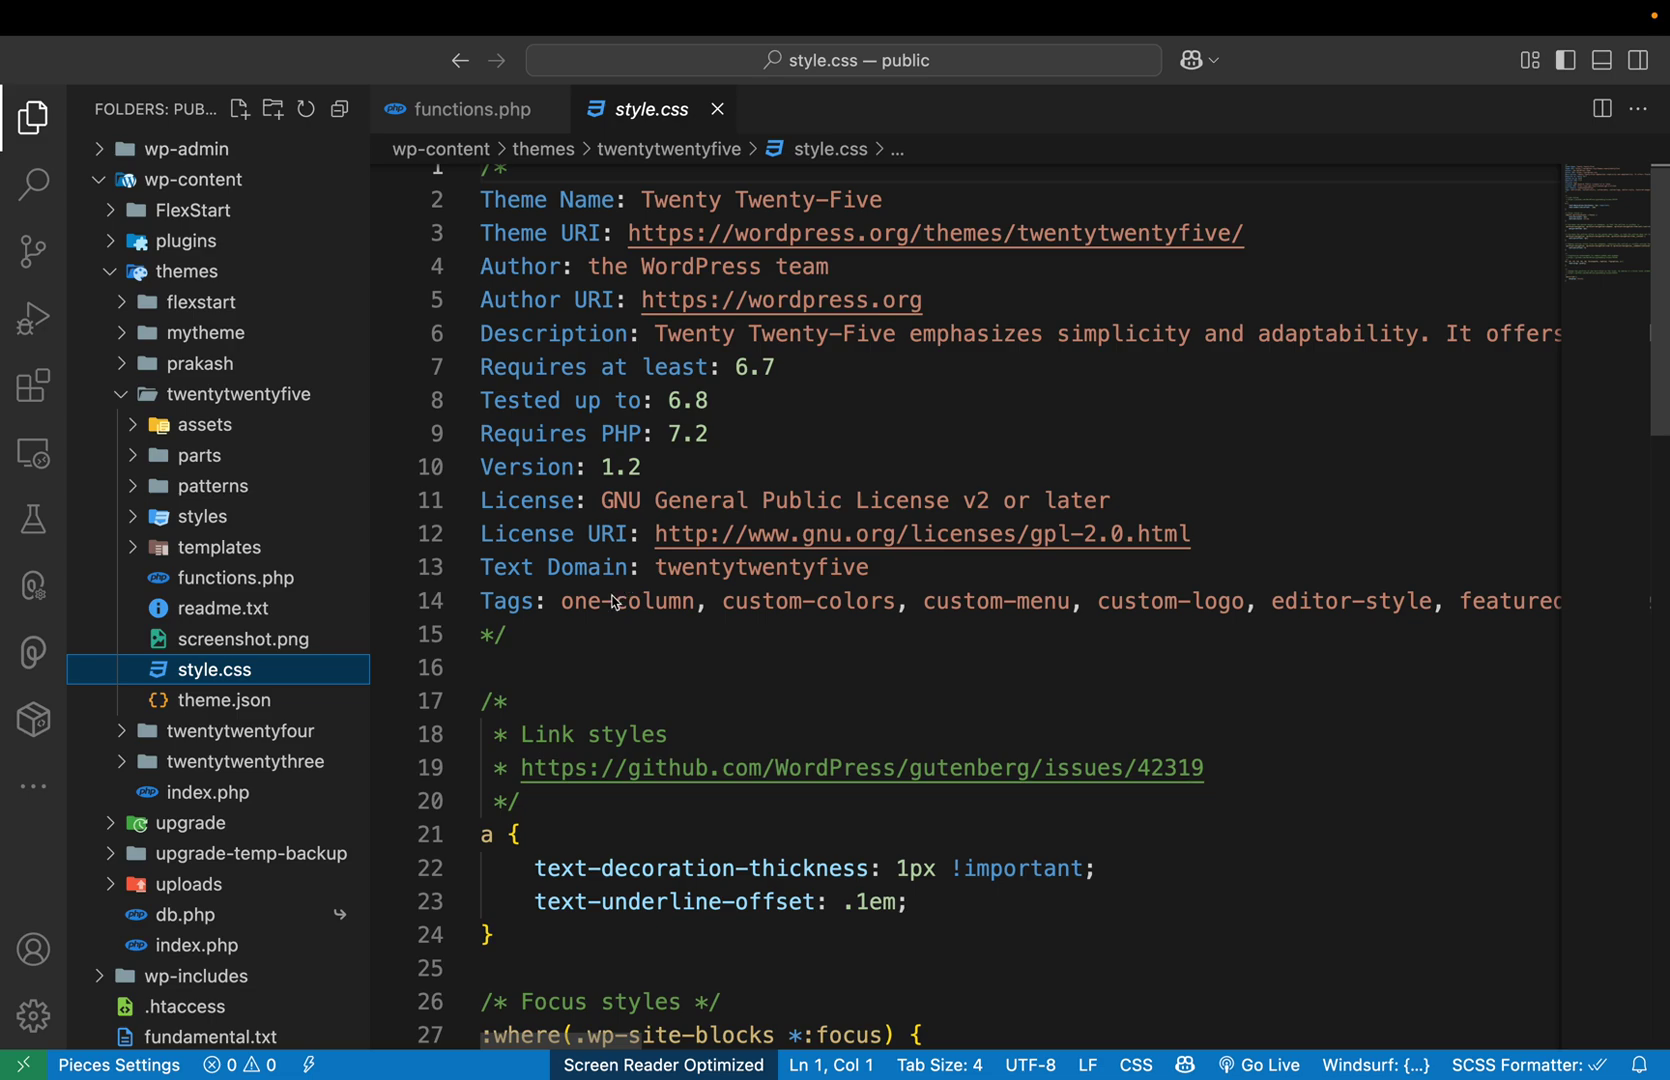
{"action": "scroll", "coordinate": [615, 603], "scroll_direction": "down", "scroll_amount": 5}
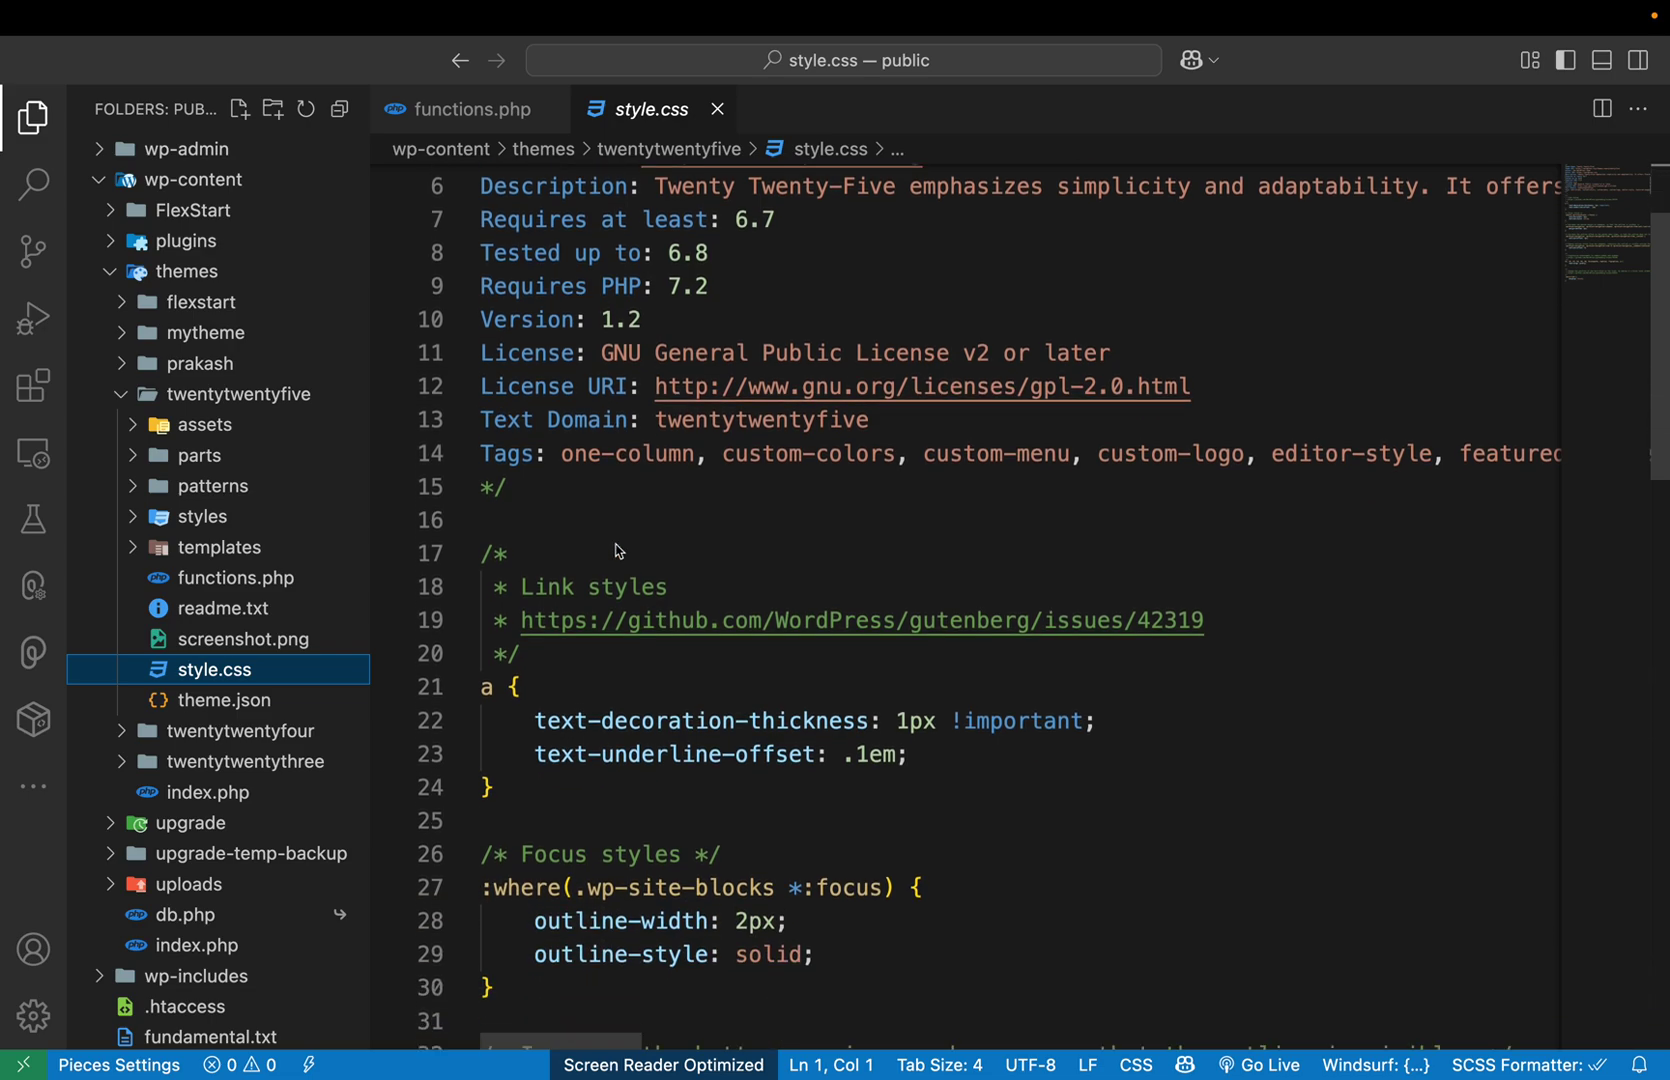
{"action": "scroll", "coordinate": [612, 530], "scroll_direction": "down", "scroll_amount": 3}
{"action": "scroll", "coordinate": [575, 465], "scroll_direction": "up", "scroll_amount": 4}
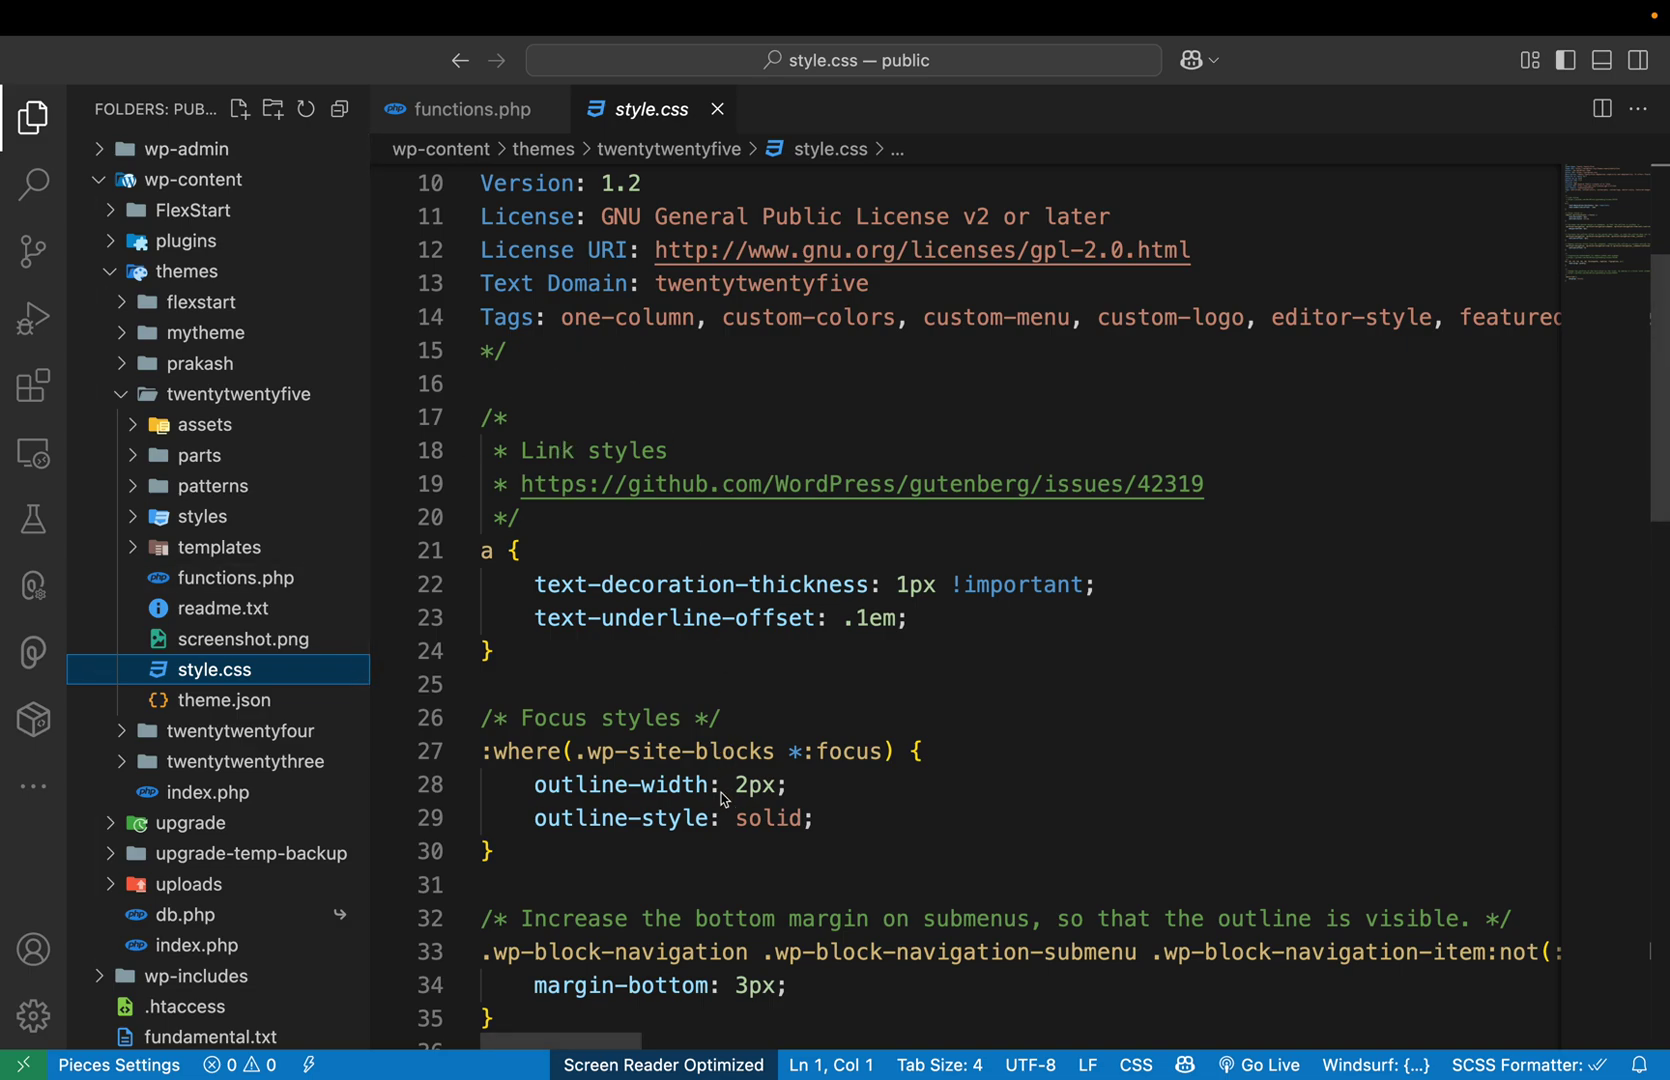
{"action": "scroll", "coordinate": [726, 805], "scroll_direction": "down", "scroll_amount": 5}
{"action": "scroll", "coordinate": [724, 798], "scroll_direction": "down", "scroll_amount": 5}
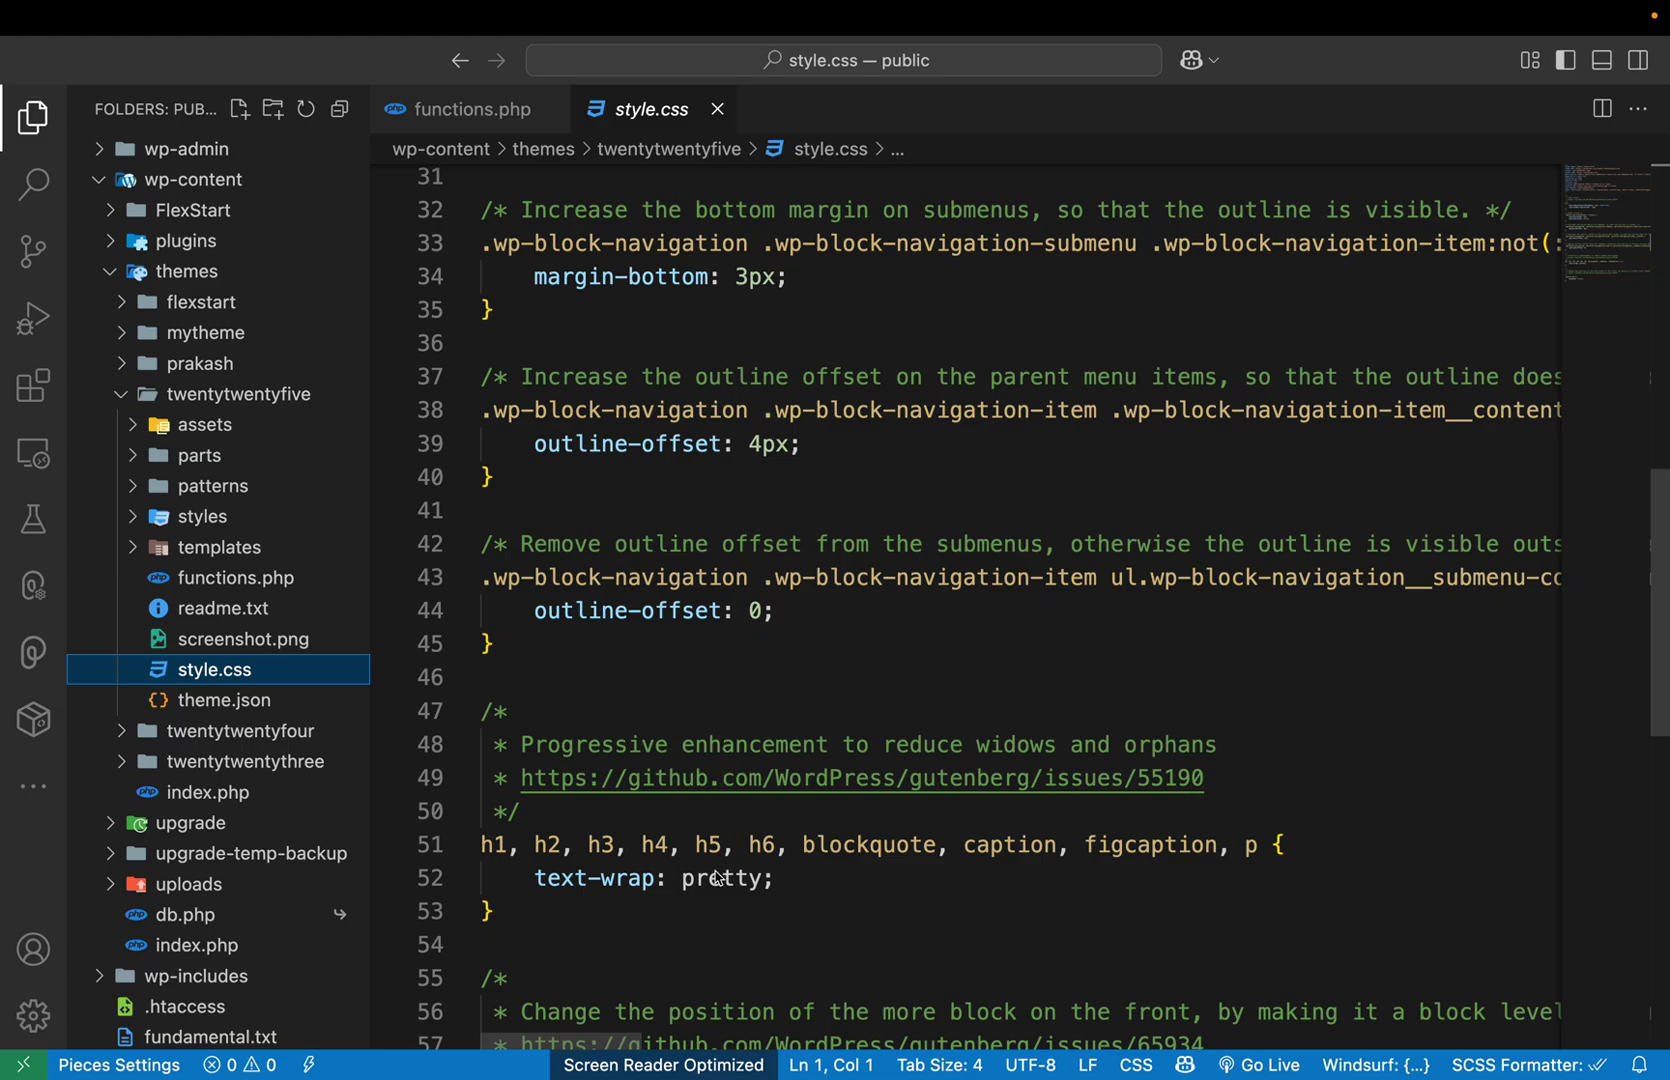
{"action": "scroll", "coordinate": [705, 960], "scroll_direction": "down", "scroll_amount": 5}
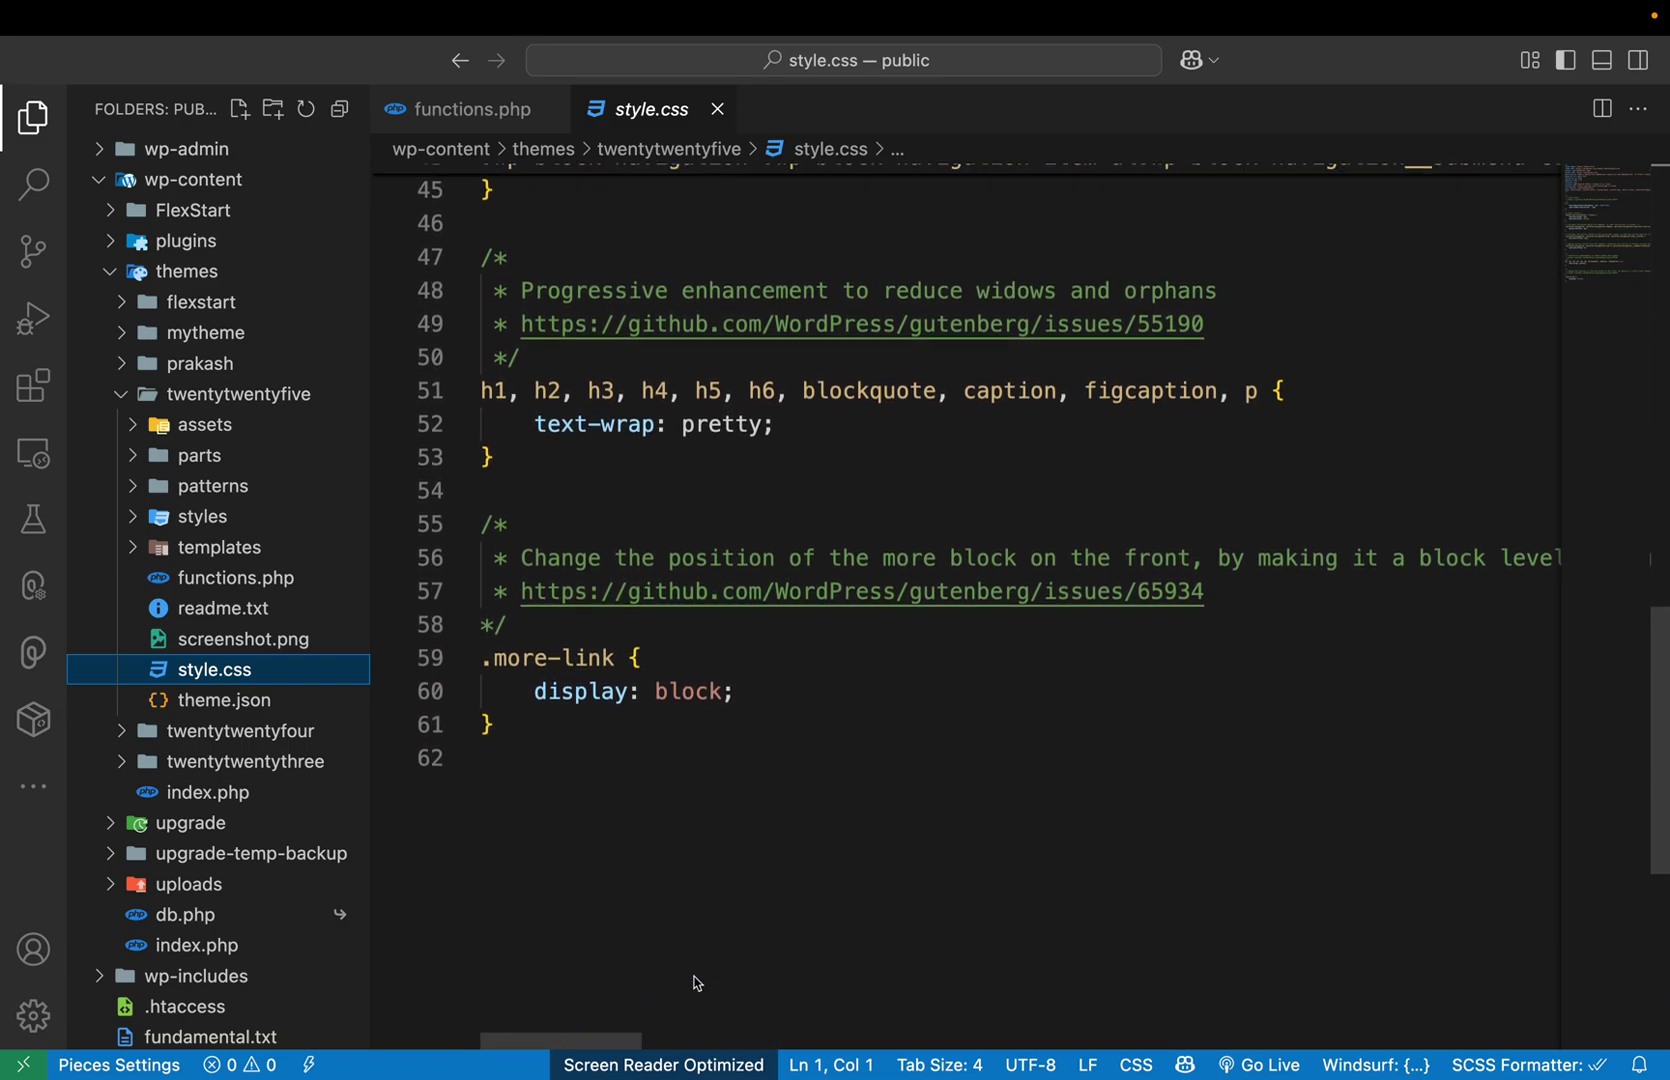
{"action": "scroll", "coordinate": [697, 628], "scroll_direction": "up", "scroll_amount": 15}
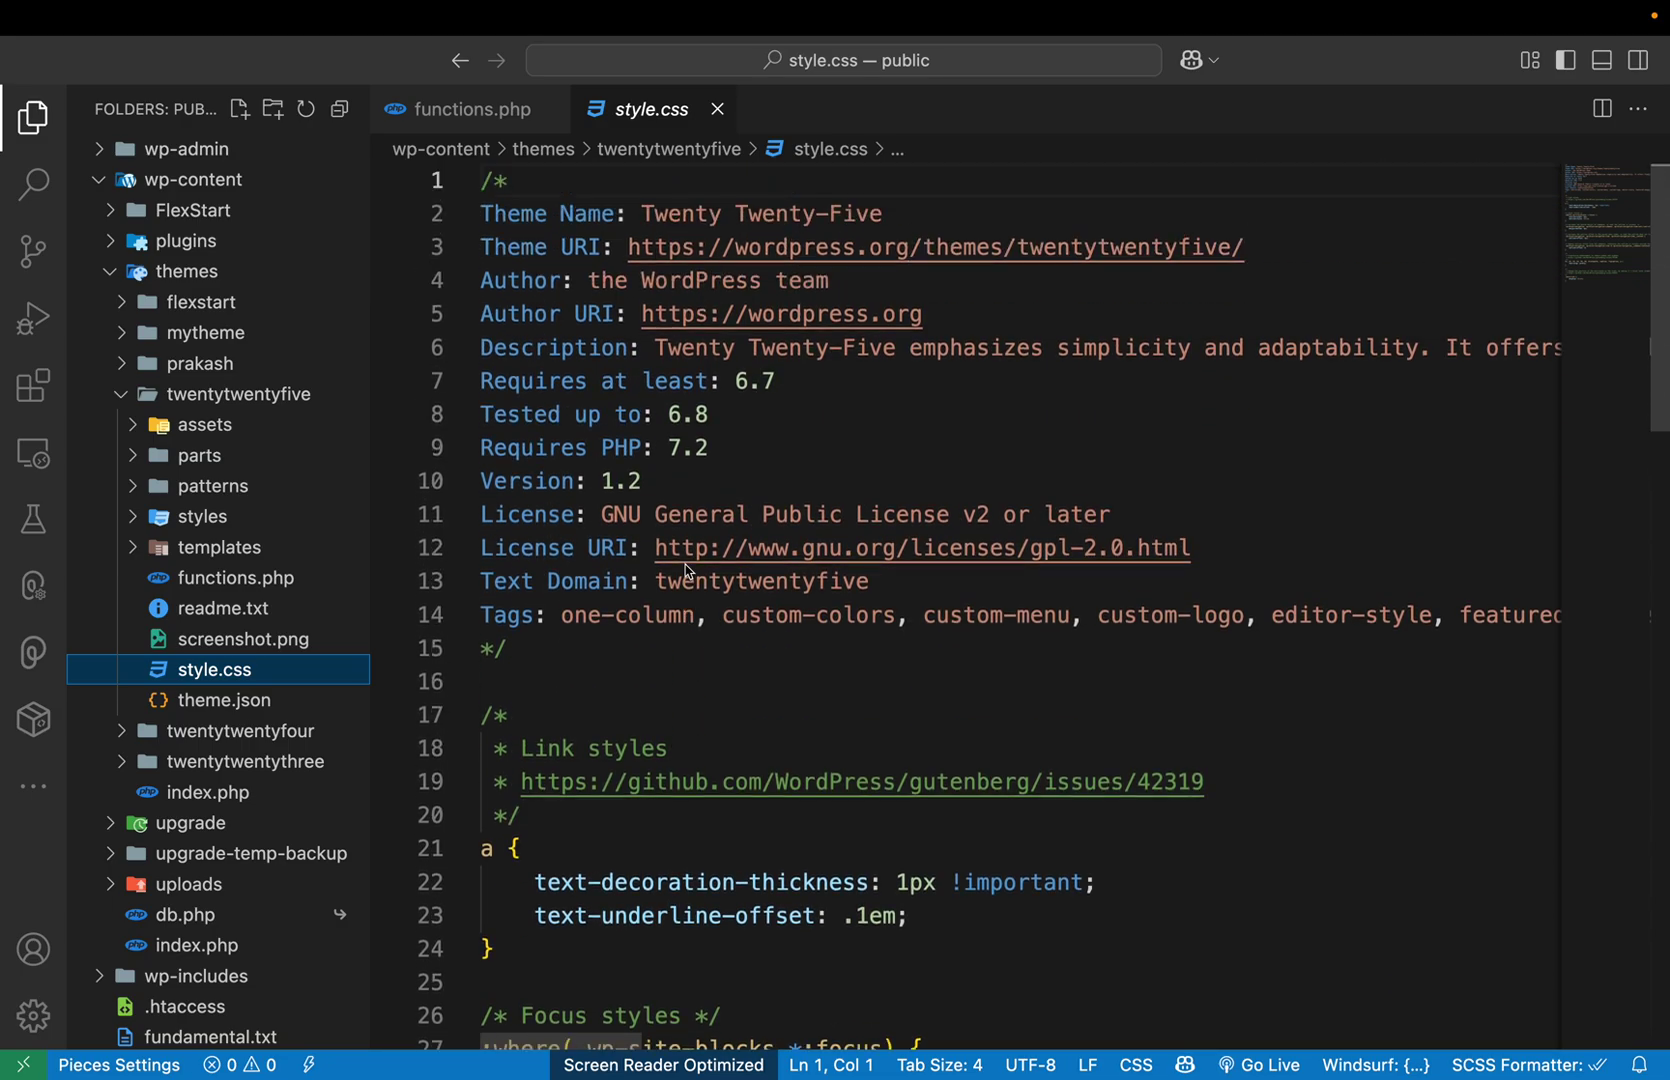
Open functions.php of the twentytwentyfive theme and examine its post format support and editor stylesheet functions
{"action": "left_click", "coordinate": [220, 580]}
{"action": "scroll", "coordinate": [554, 528], "scroll_direction": "down", "scroll_amount": 3}
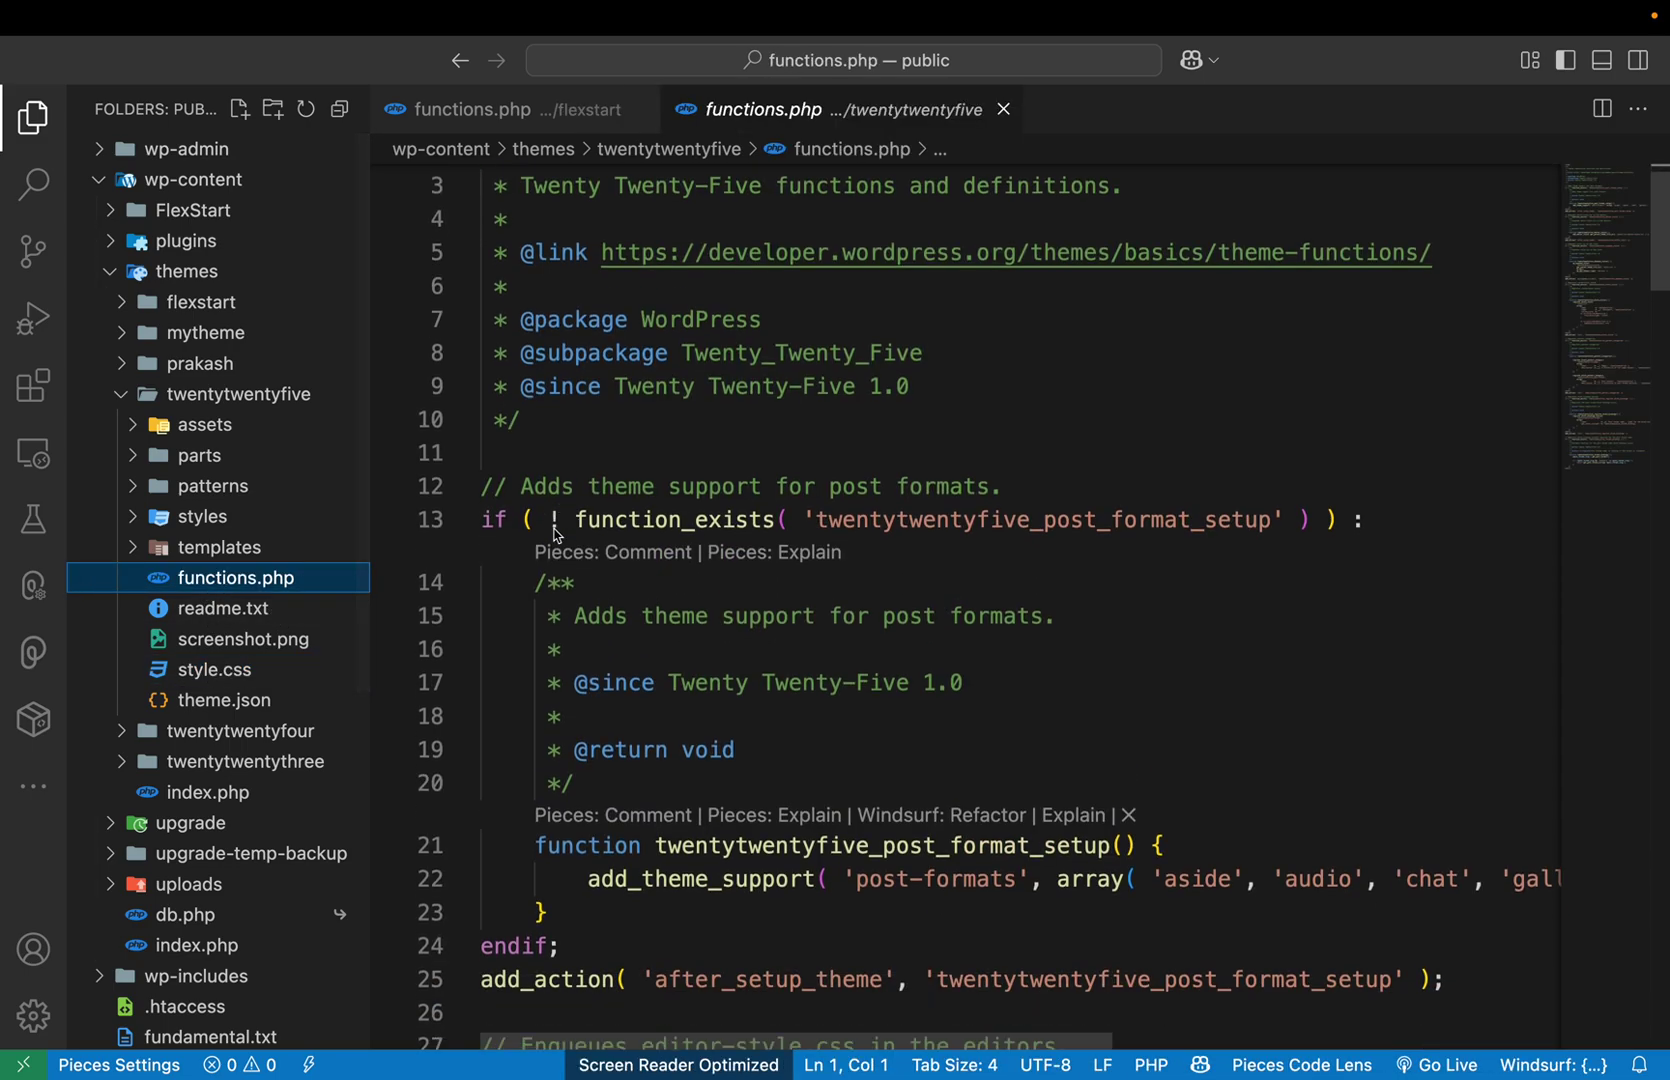
{"action": "scroll", "coordinate": [554, 528], "scroll_direction": "down", "scroll_amount": 4}
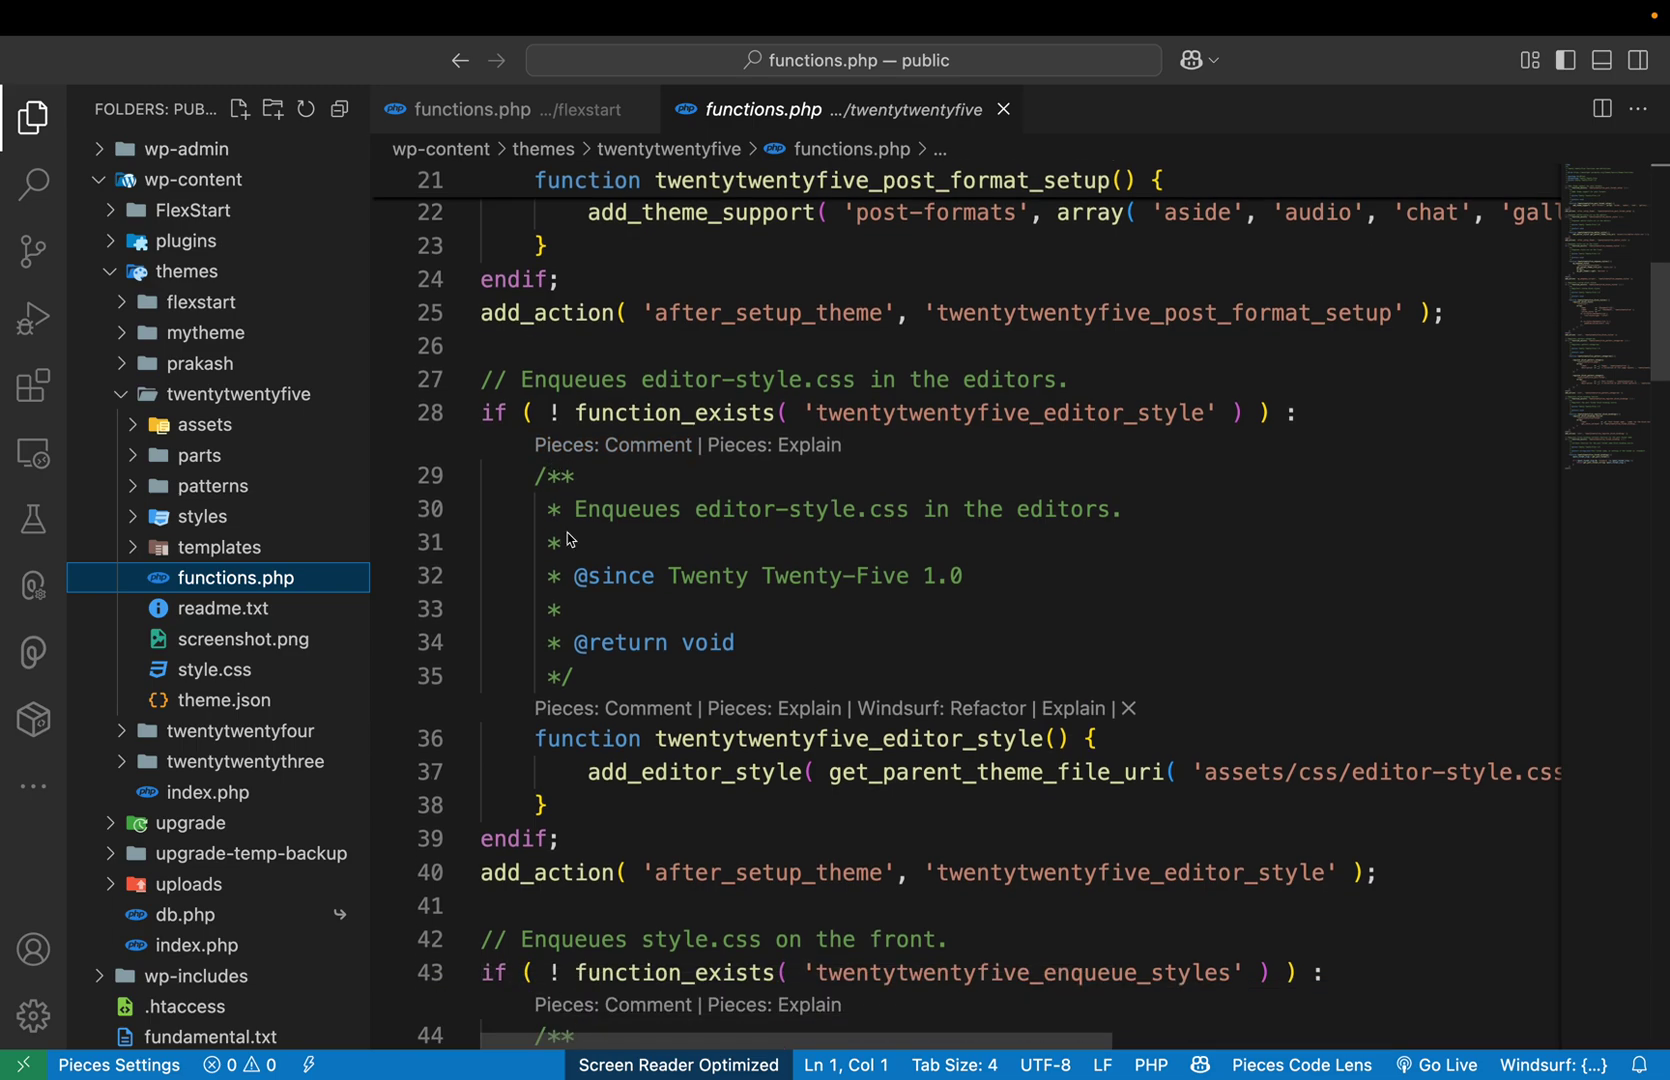
{"action": "scroll", "coordinate": [843, 783], "scroll_direction": "right", "scroll_amount": 5}
{"action": "scroll", "coordinate": [843, 783], "scroll_direction": "left", "scroll_amount": 5}
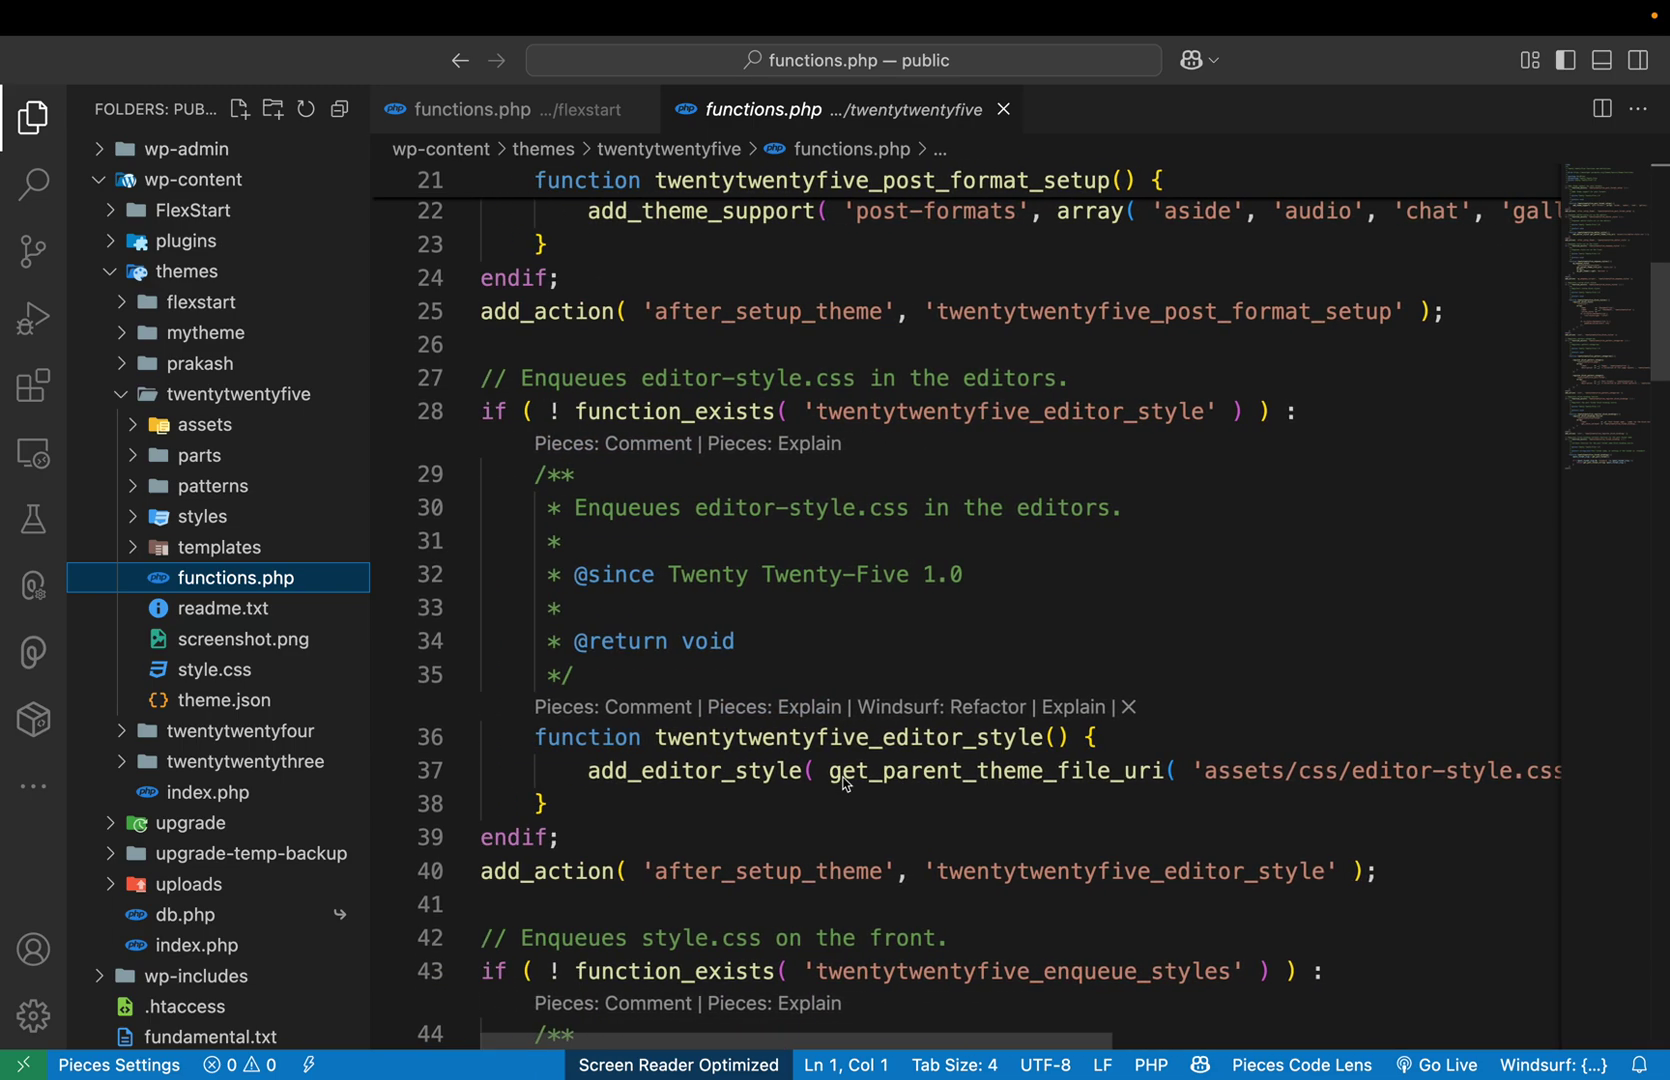
{"action": "scroll", "coordinate": [845, 770], "scroll_direction": "down", "scroll_amount": 2}
{"action": "scroll", "coordinate": [843, 770], "scroll_direction": "down", "scroll_amount": 2}
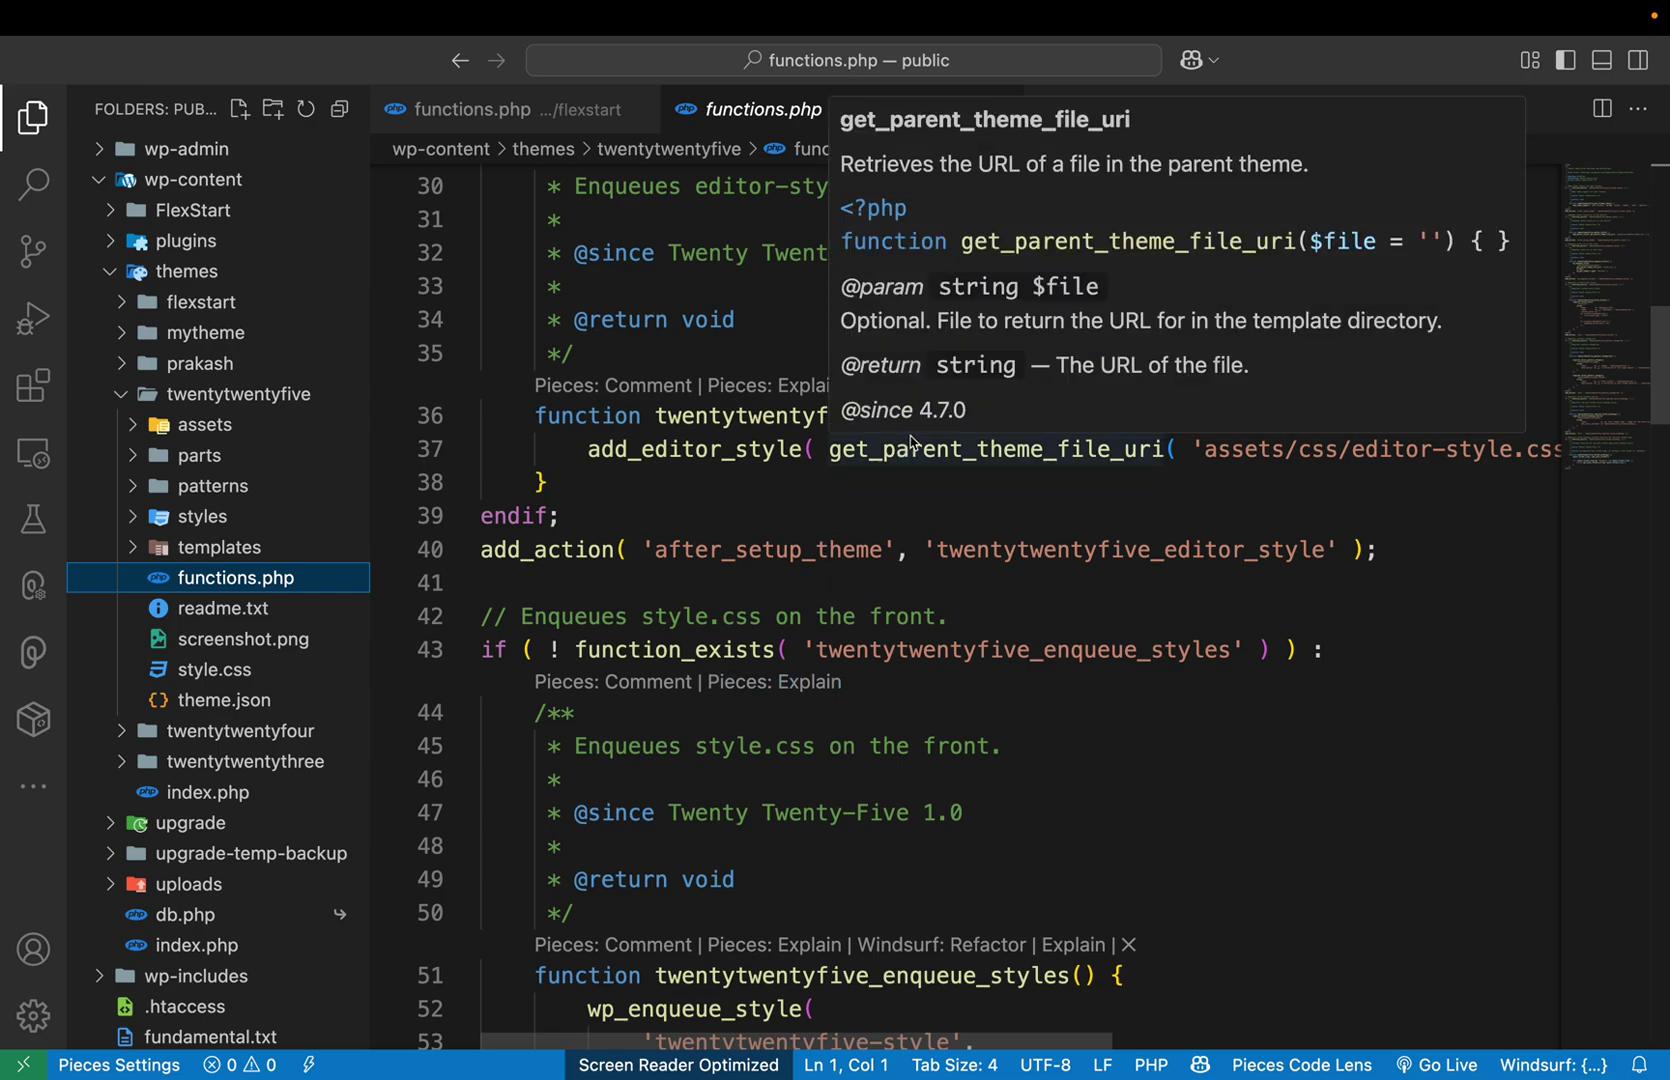
{"action": "scroll", "coordinate": [1074, 481], "scroll_direction": "right", "scroll_amount": 5}
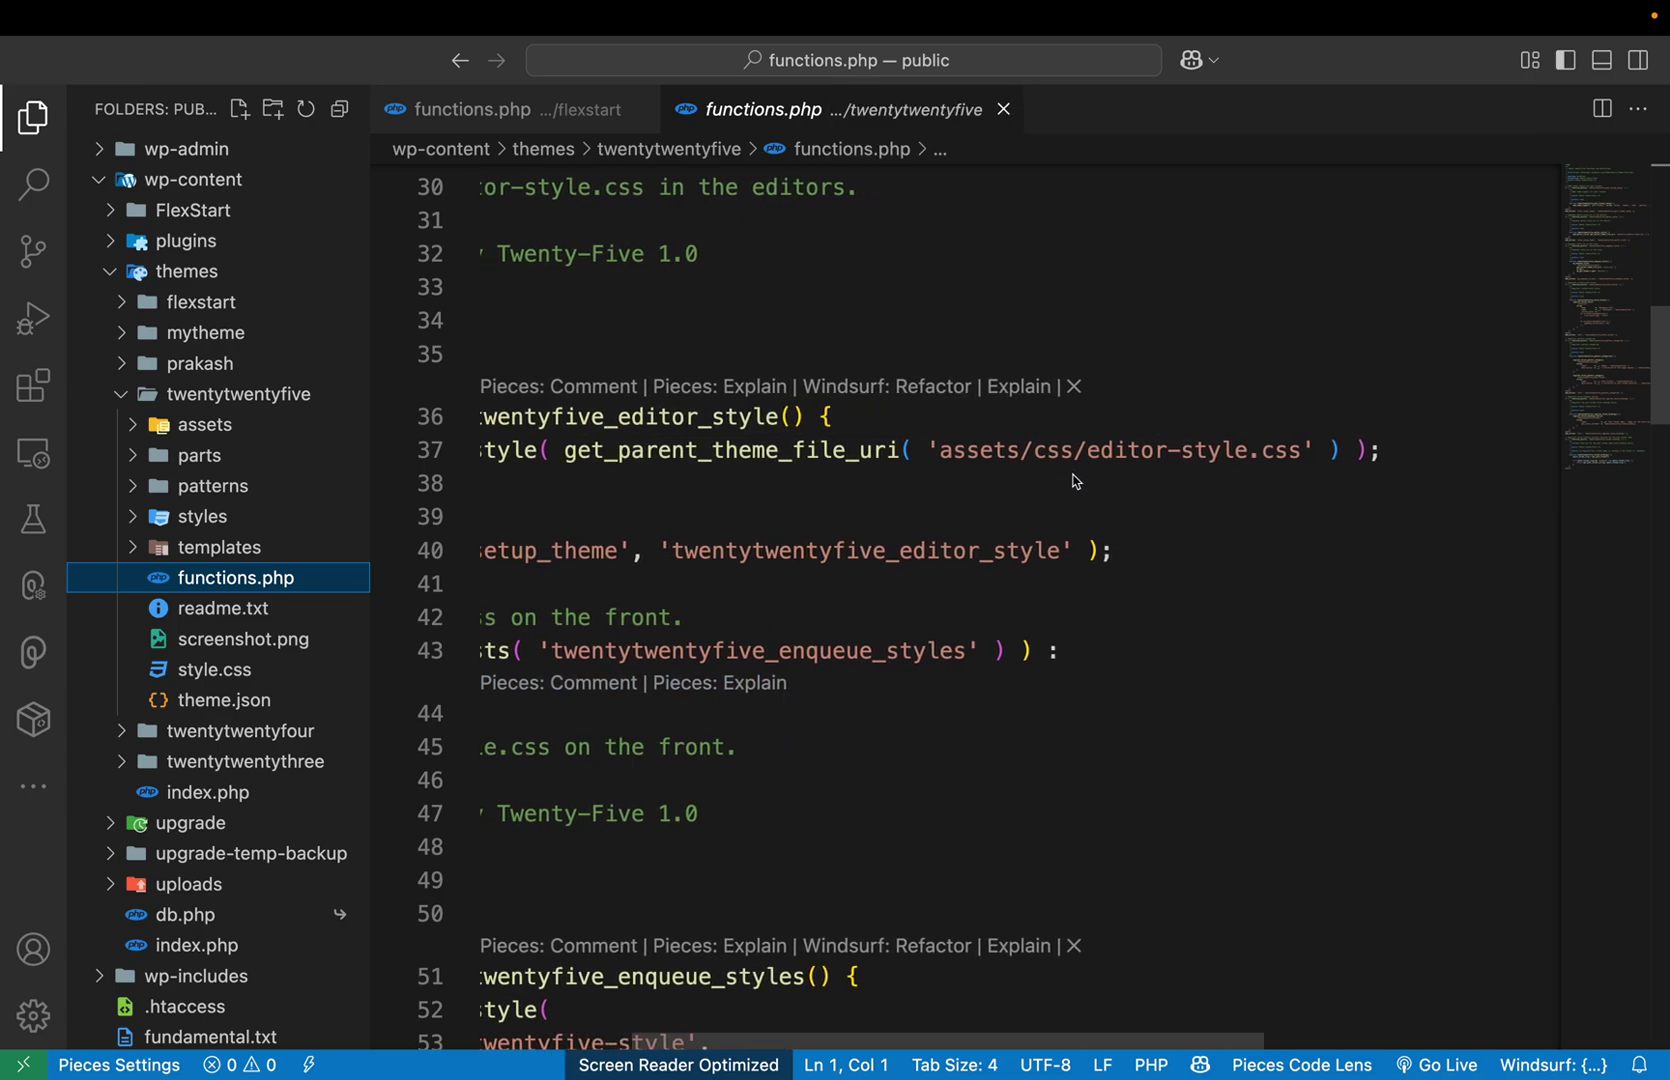
{"action": "scroll", "coordinate": [1007, 483], "scroll_direction": "left", "scroll_amount": 5}
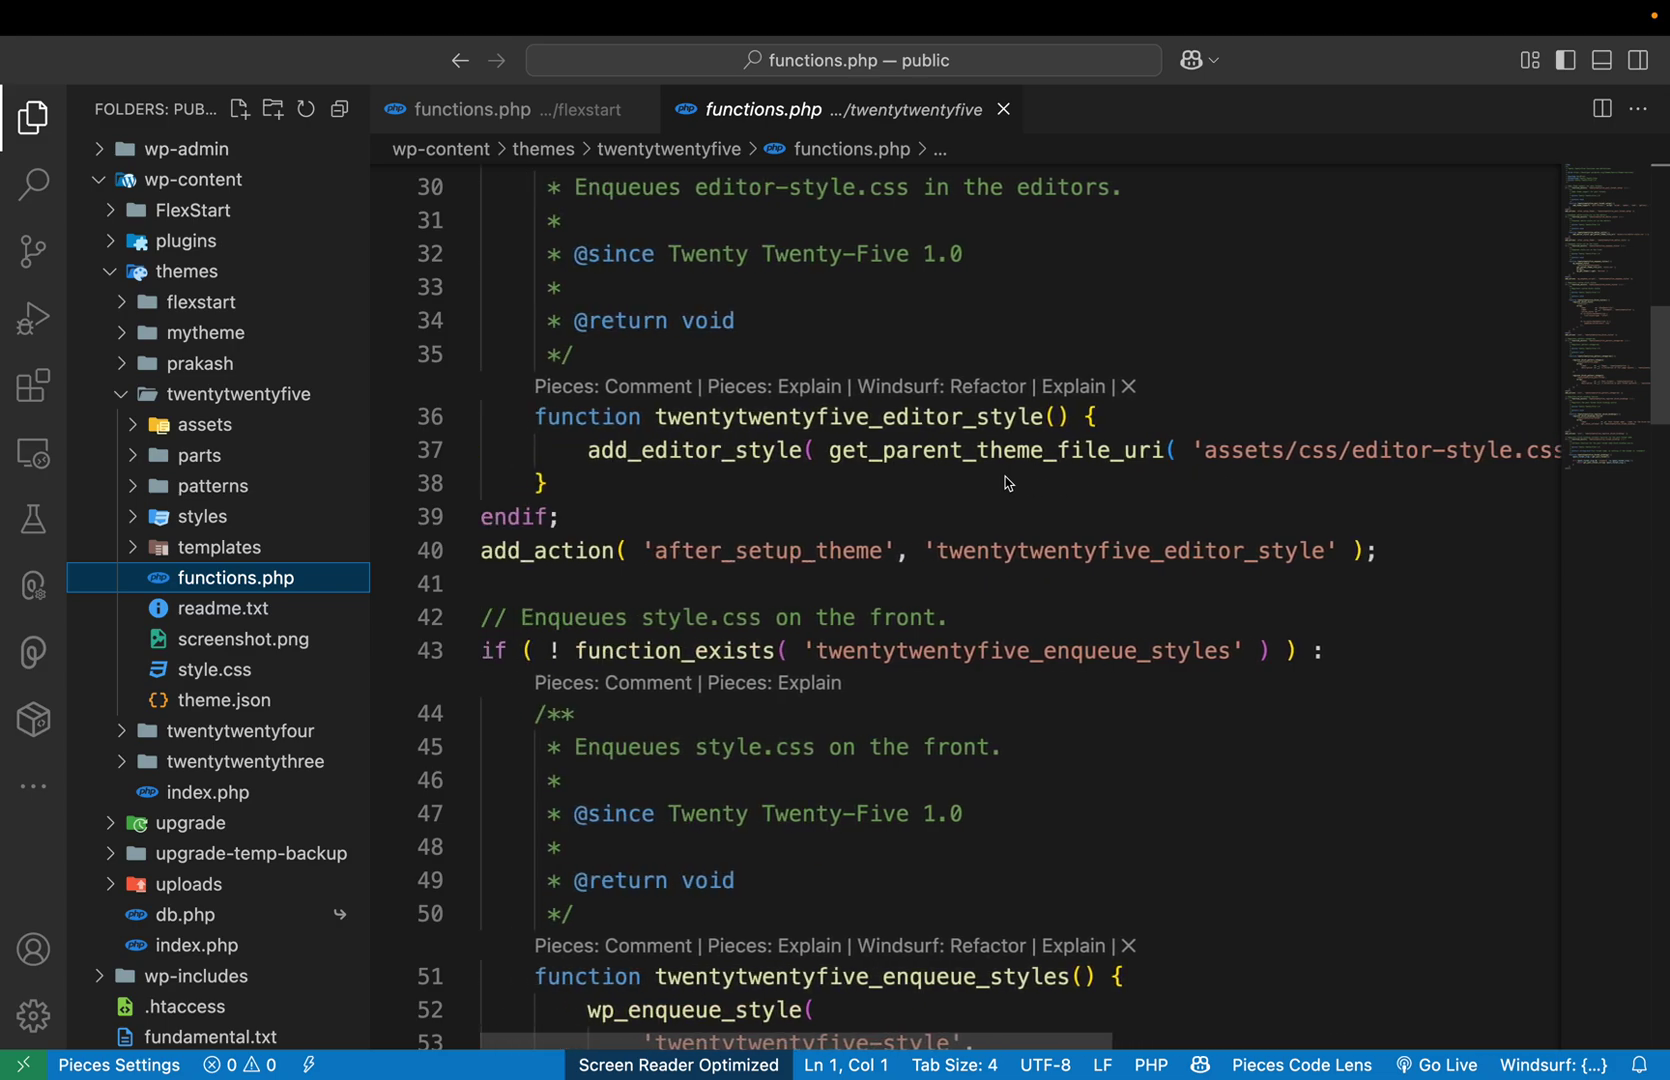
Examine the style.css enqueueing, custom block style and block bindings functions in twentytwentyfive's functions.php
{"action": "scroll", "coordinate": [1244, 460], "scroll_direction": "down", "scroll_amount": 8}
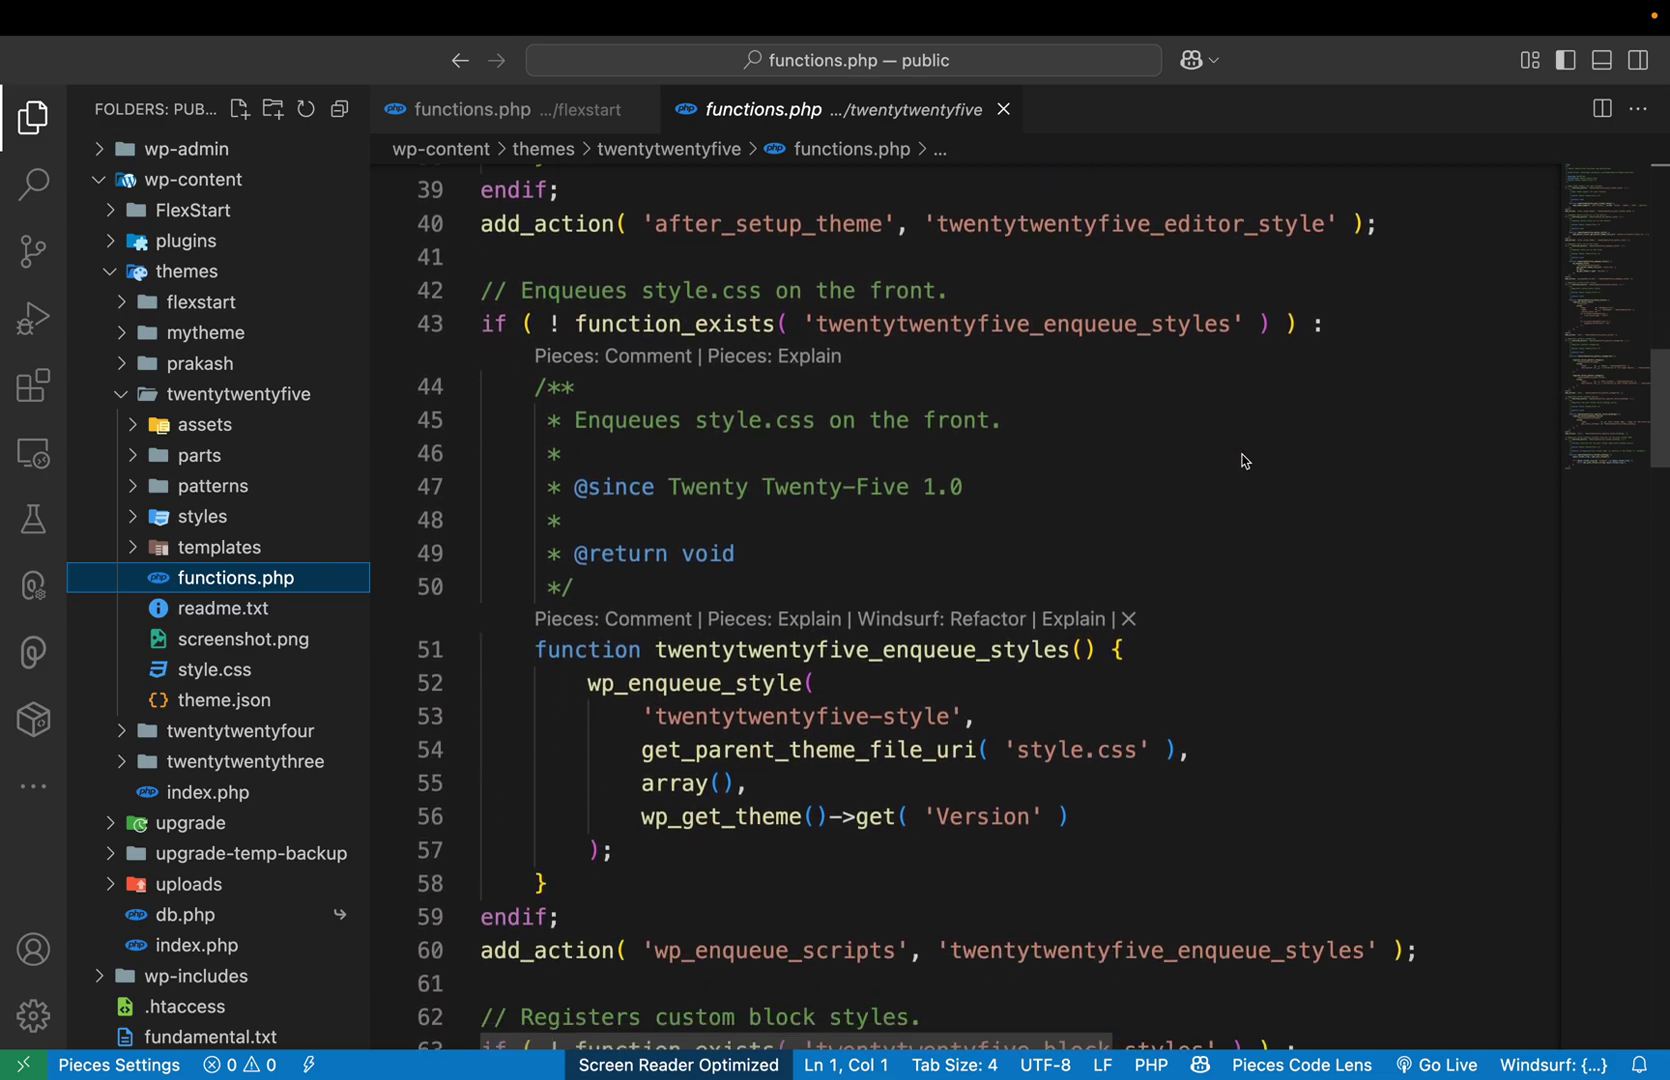
{"action": "scroll", "coordinate": [1244, 460], "scroll_direction": "down", "scroll_amount": 10}
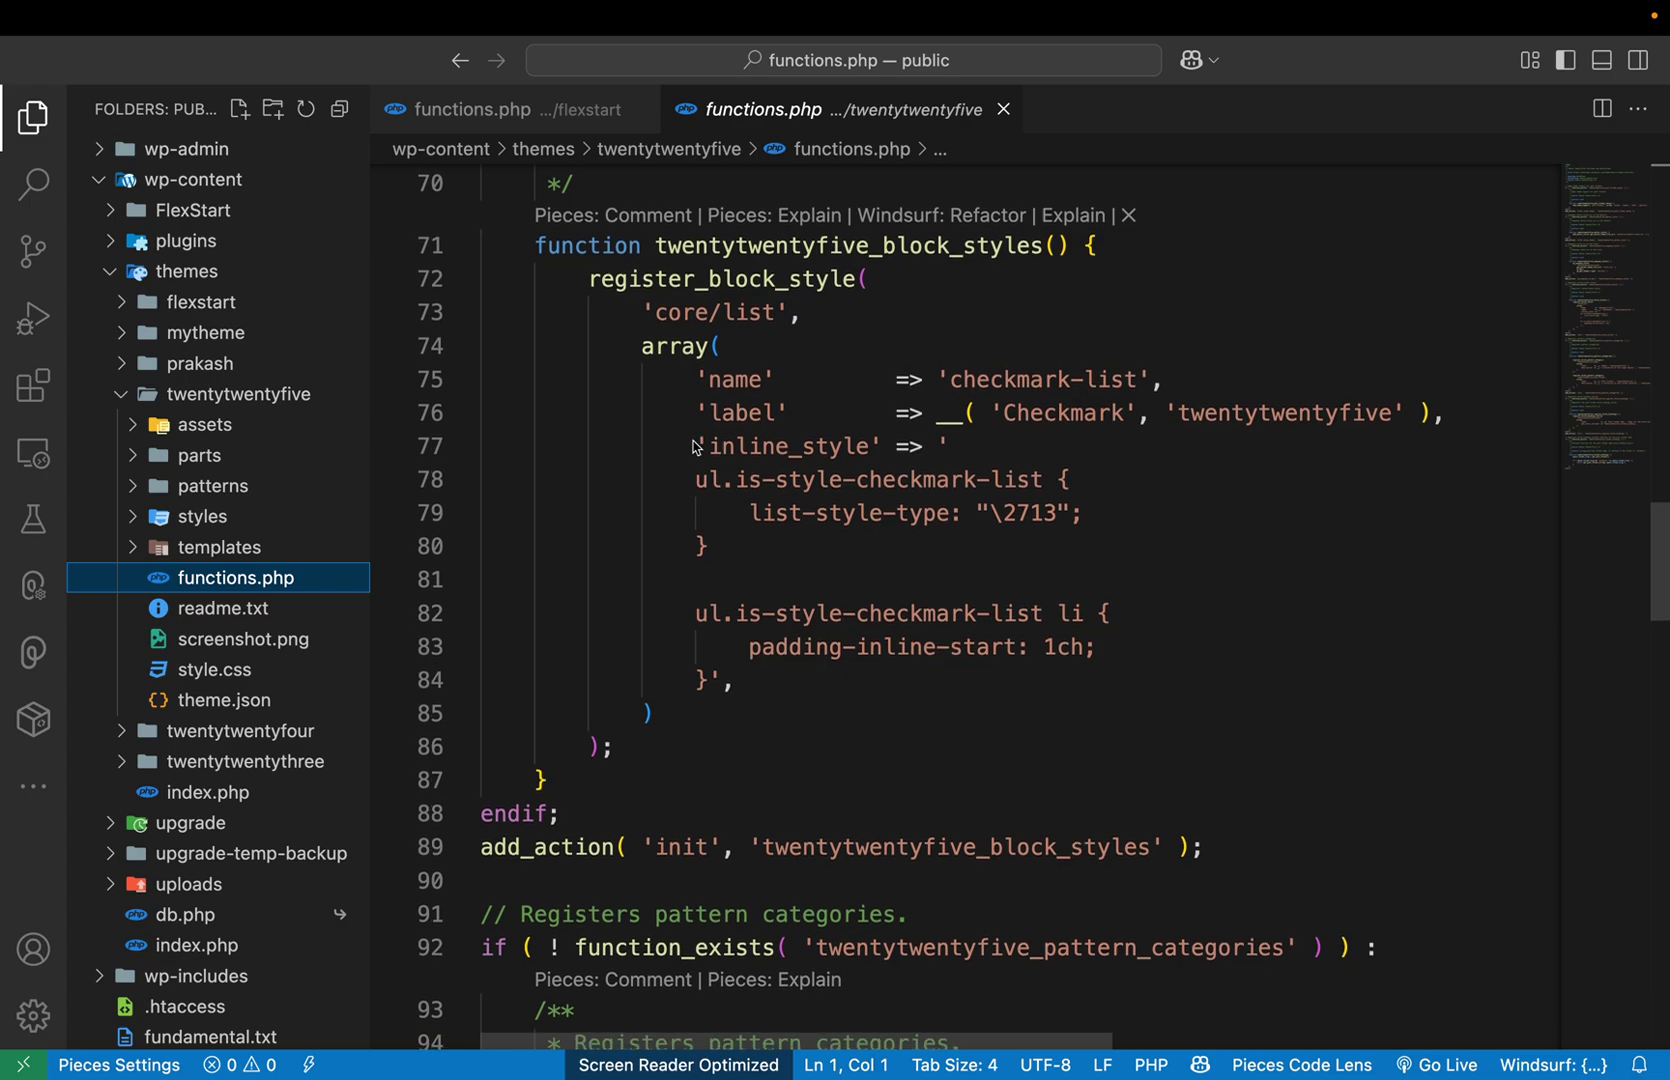
{"action": "scroll", "coordinate": [920, 643], "scroll_direction": "down", "scroll_amount": 2}
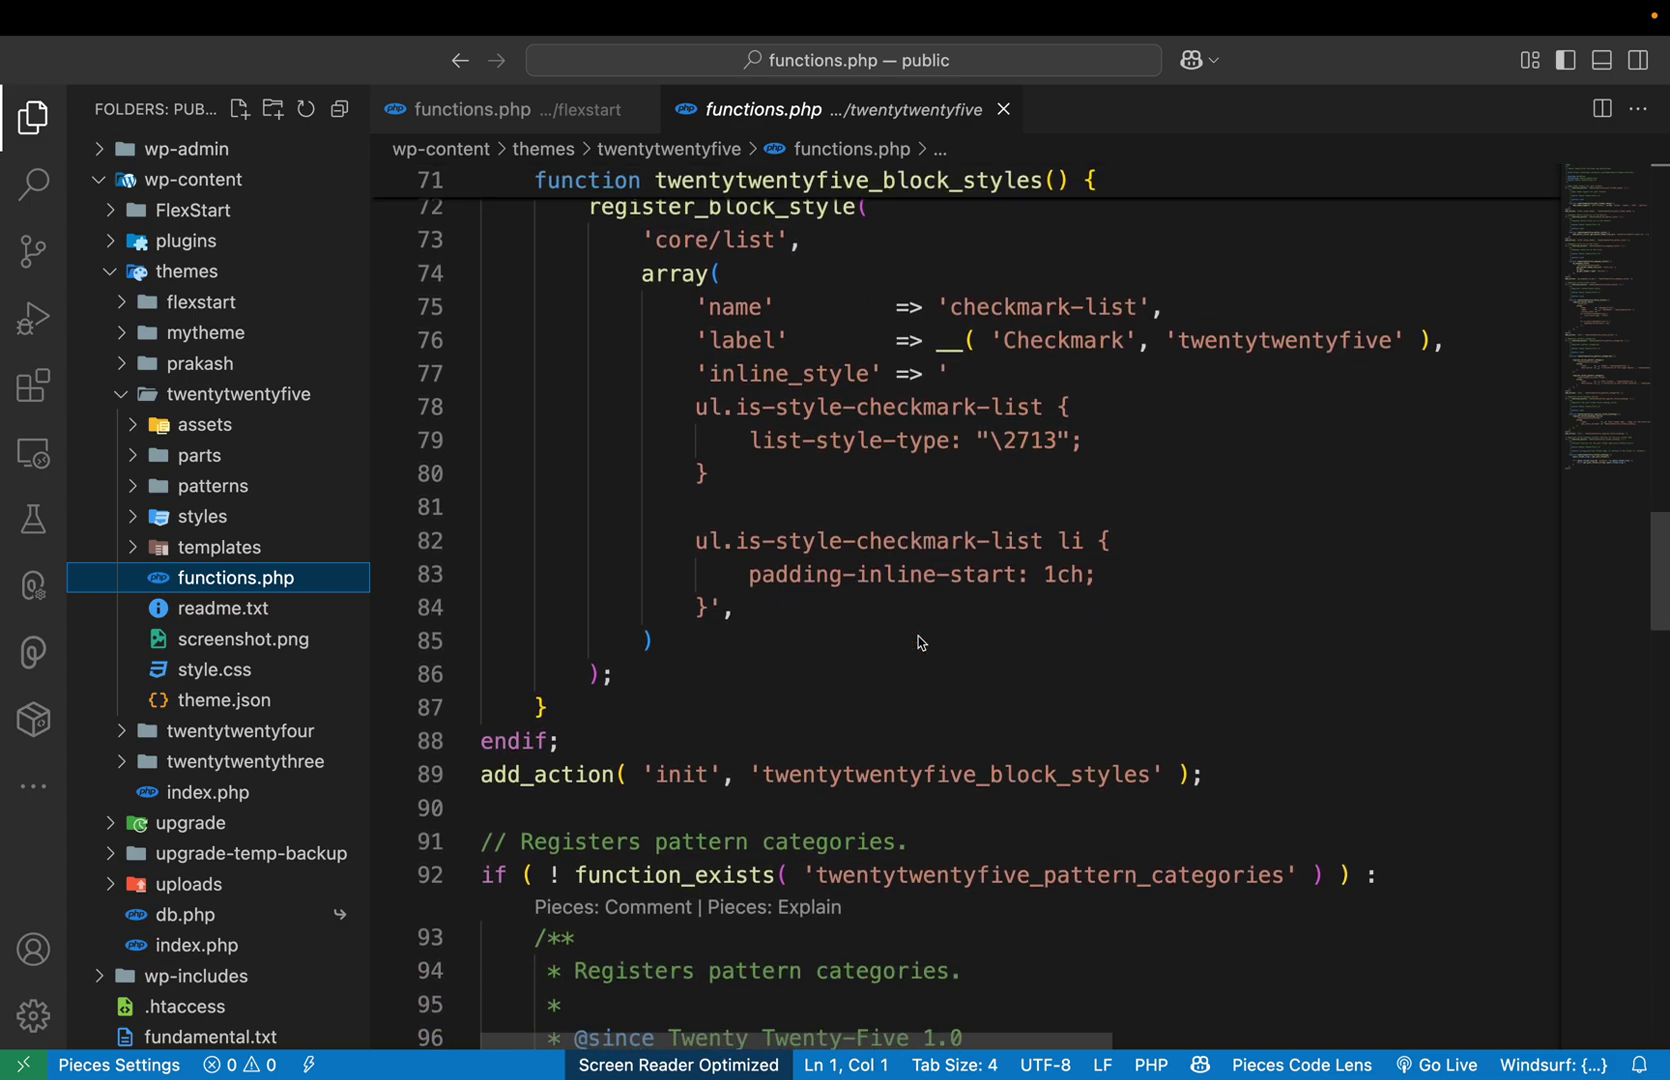
{"action": "scroll", "coordinate": [920, 643], "scroll_direction": "up", "scroll_amount": 2}
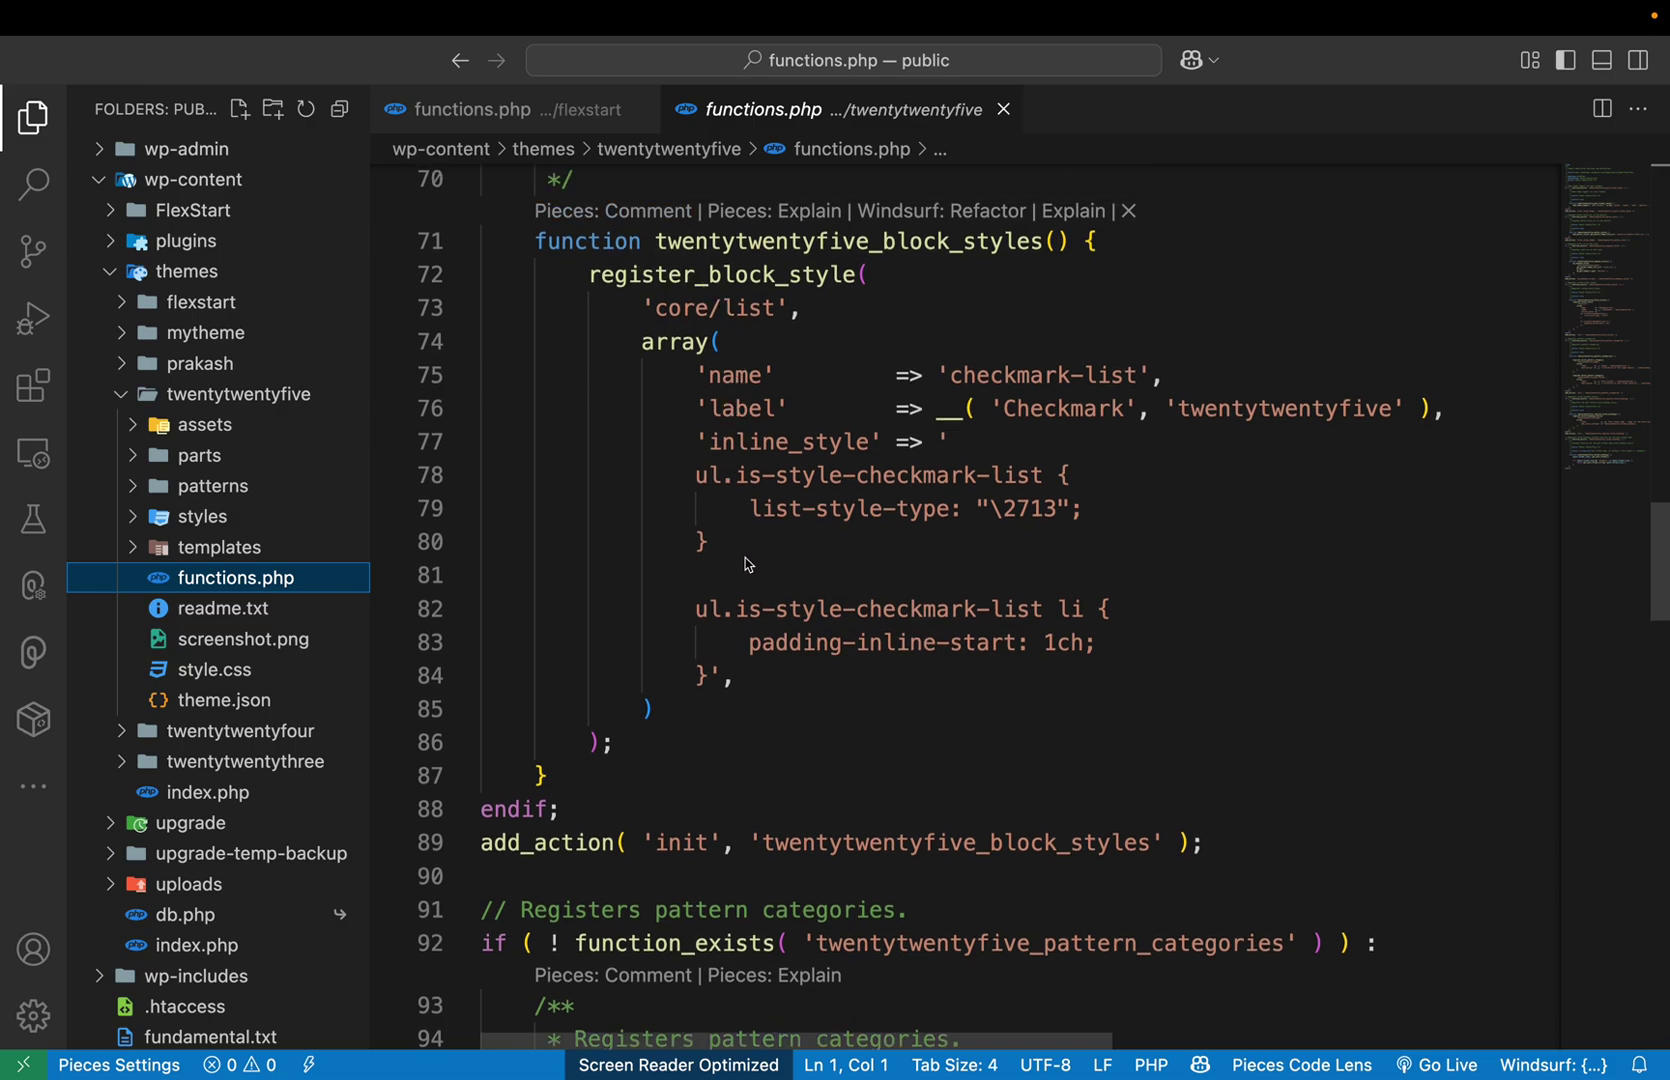
{"action": "scroll", "coordinate": [745, 563], "scroll_direction": "down", "scroll_amount": 15}
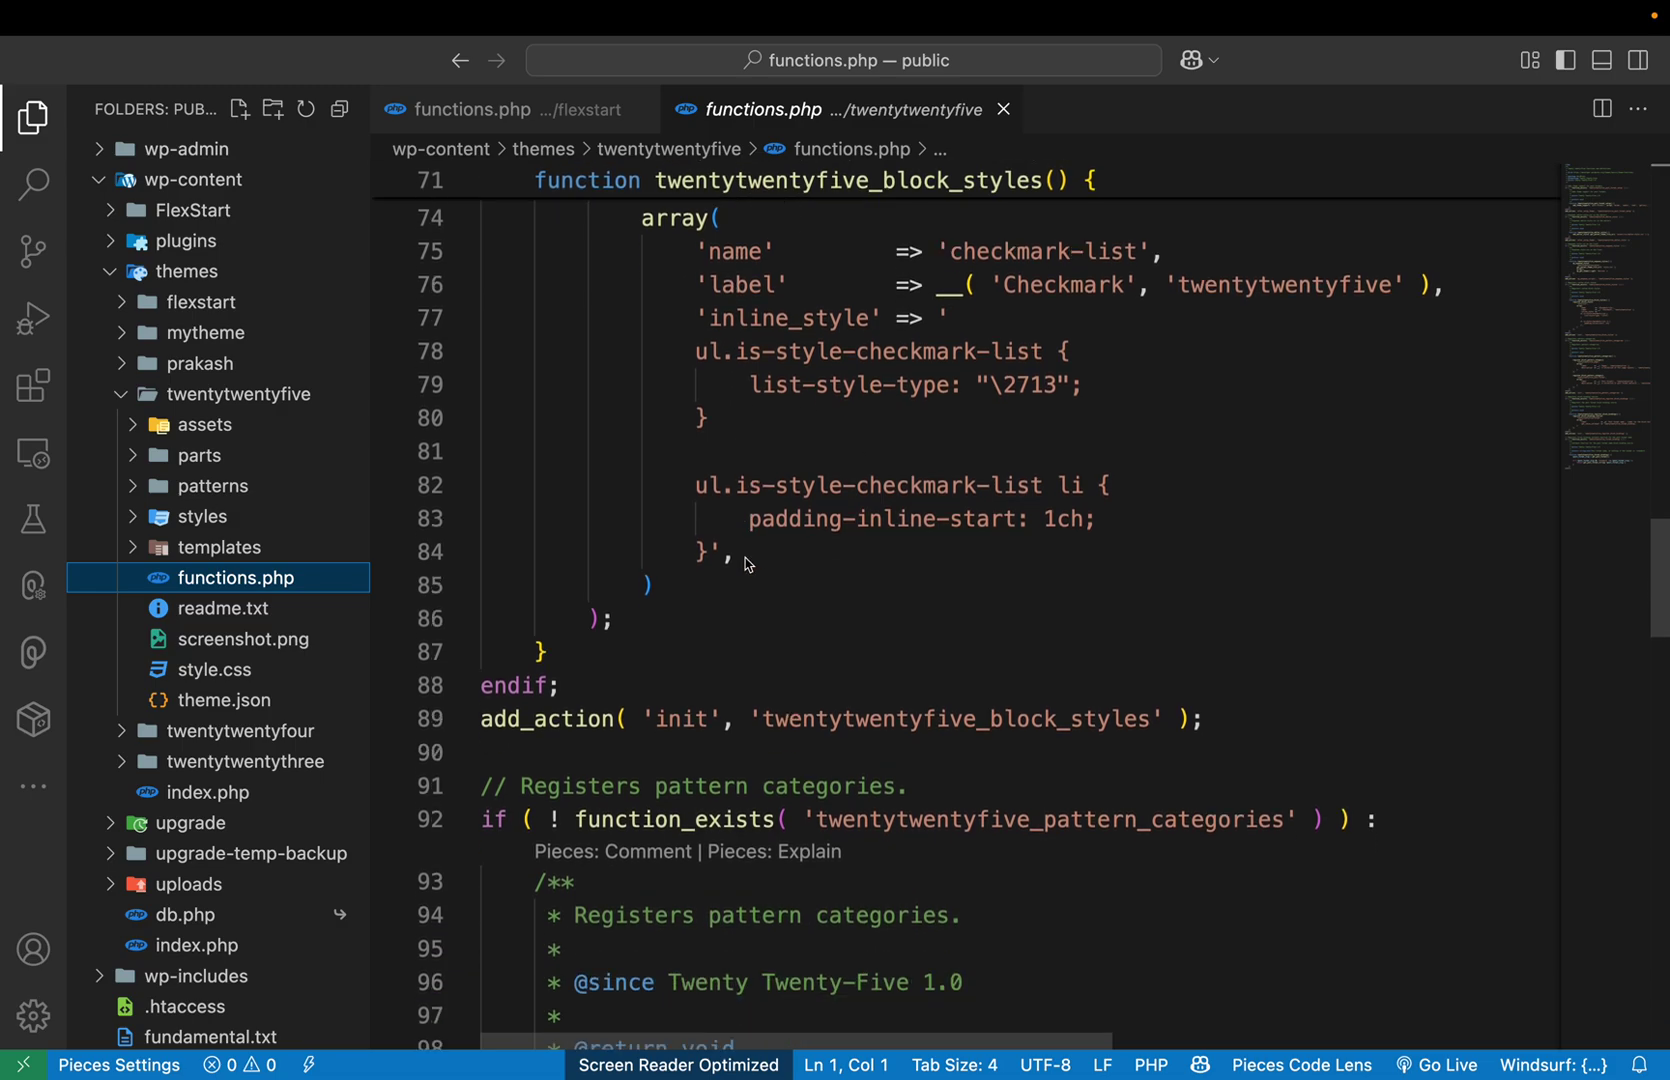
{"action": "scroll", "coordinate": [745, 558], "scroll_direction": "down", "scroll_amount": 8}
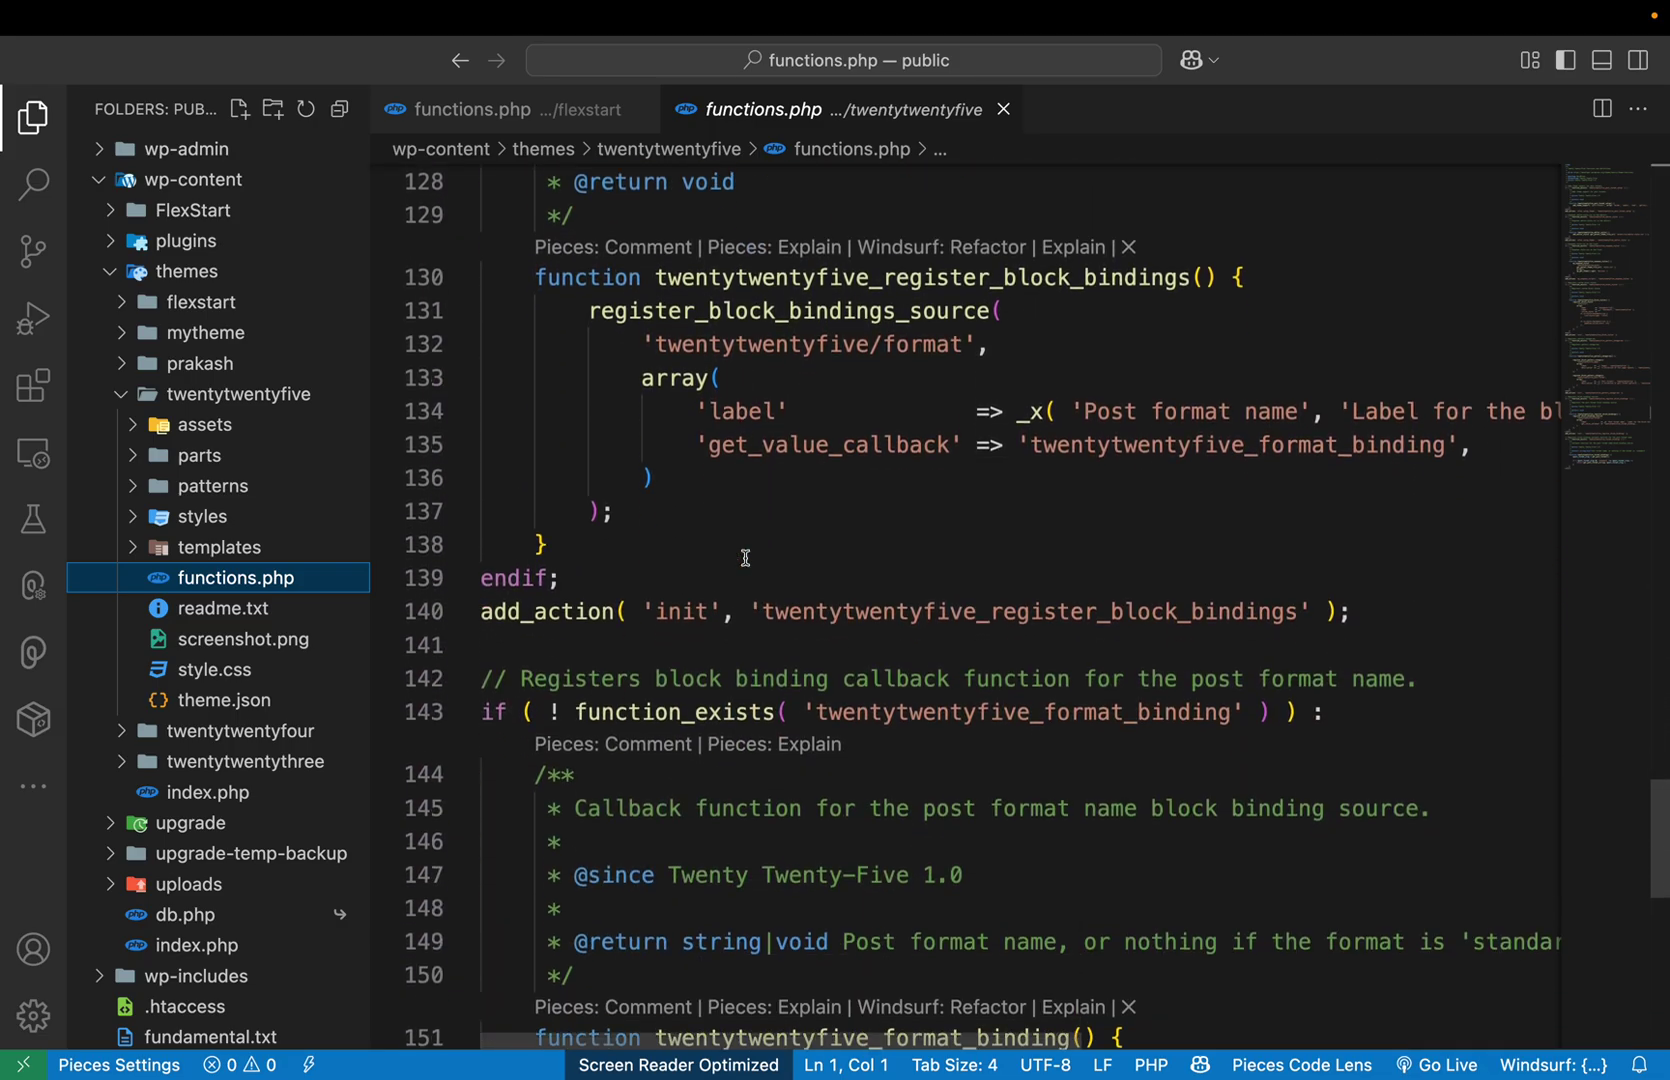
{"action": "scroll", "coordinate": [745, 558], "scroll_direction": "up", "scroll_amount": 20}
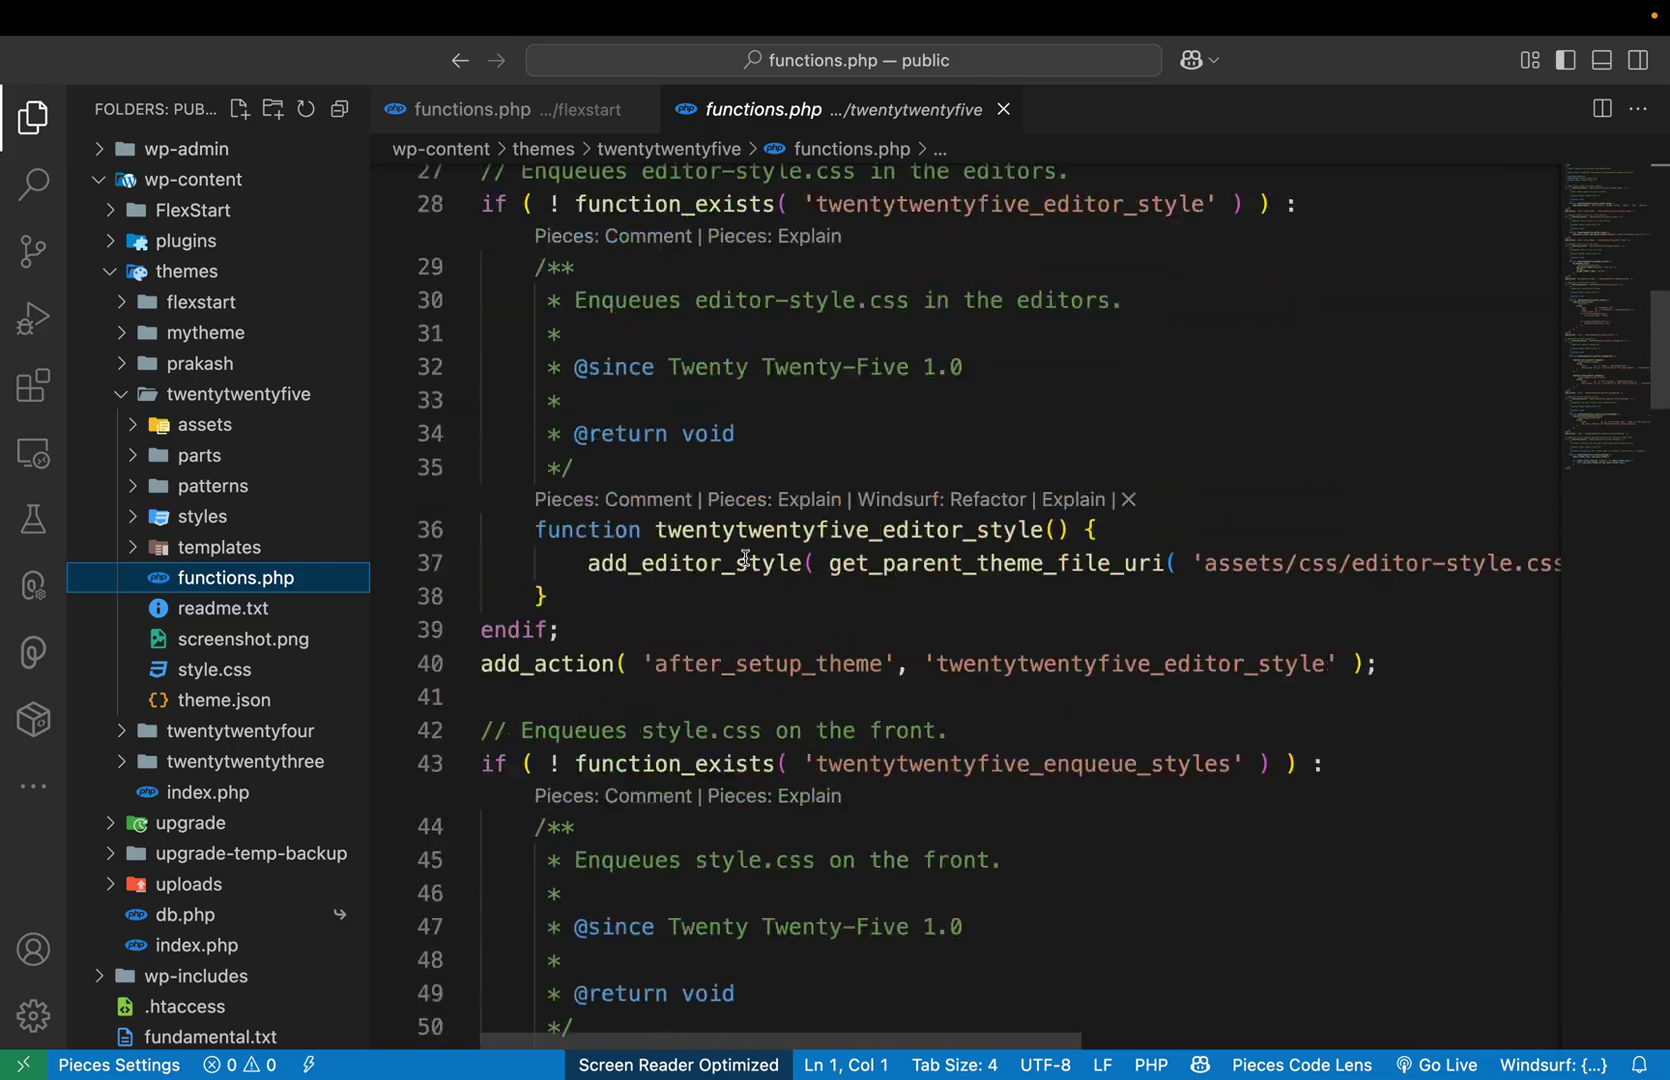
Close twentytwentyfive's functions.php and collapse the flexstart and twentytwentyfive theme folders
{"action": "left_click", "coordinate": [1003, 108]}
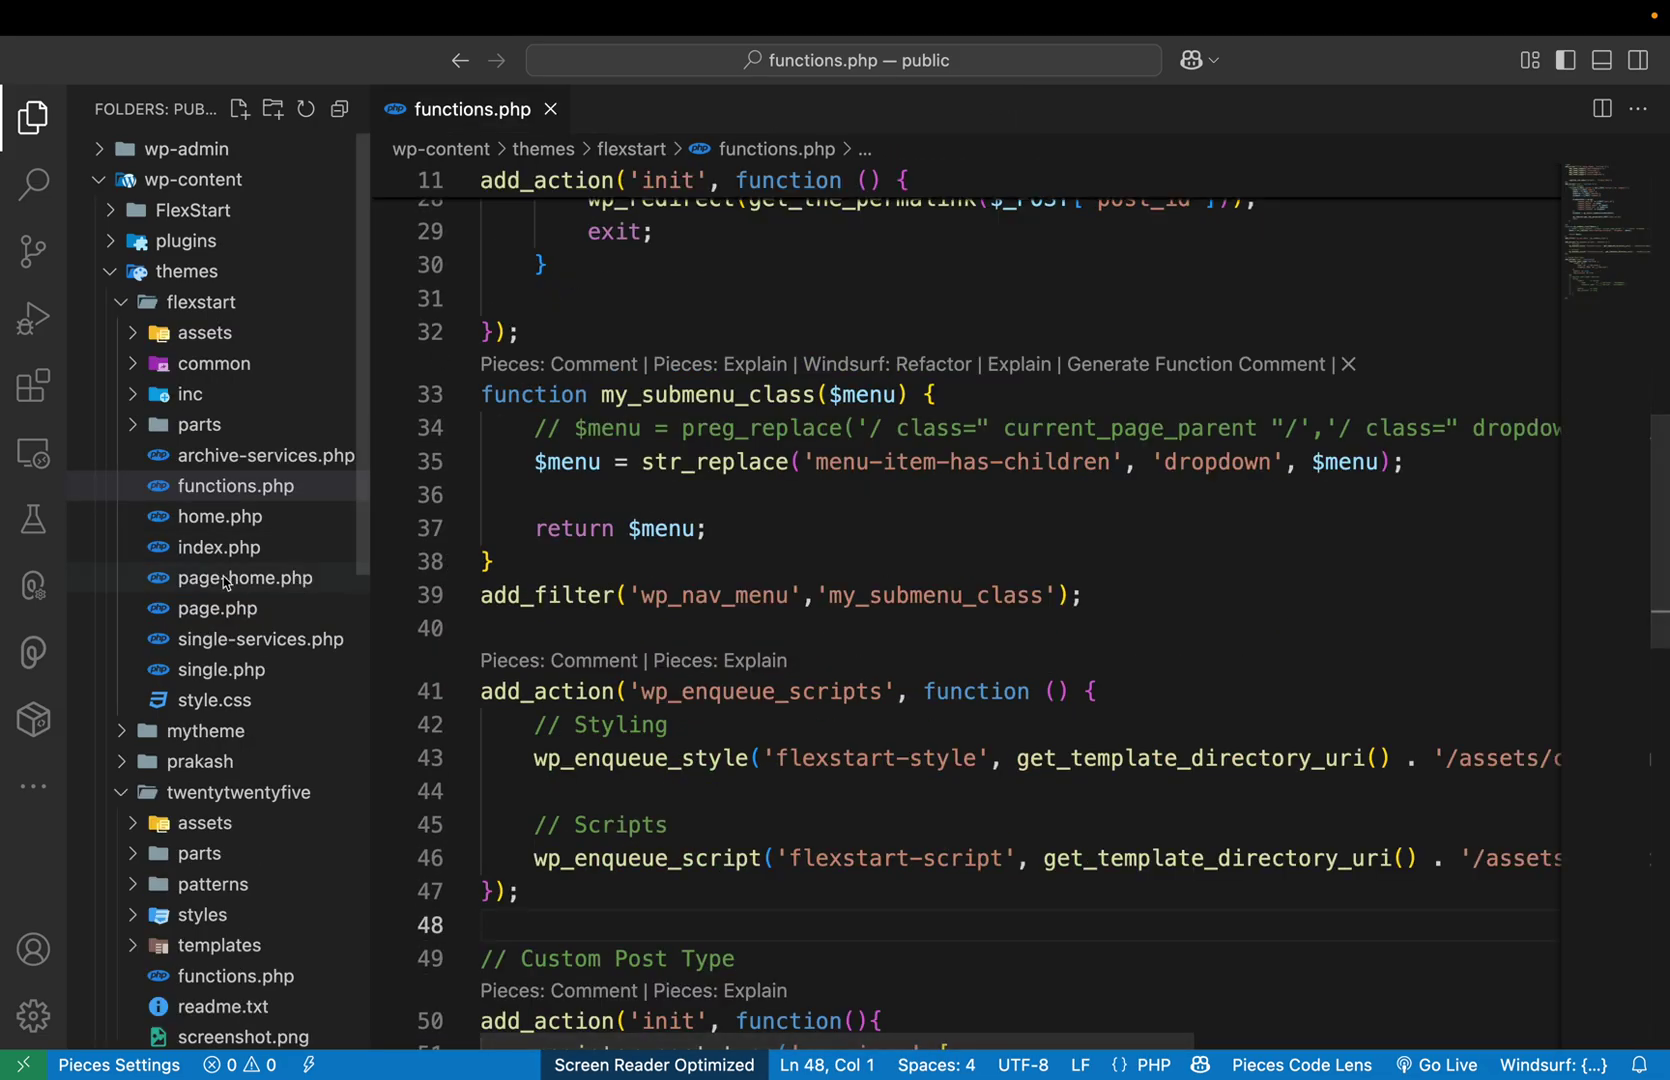
{"action": "left_click", "coordinate": [172, 301]}
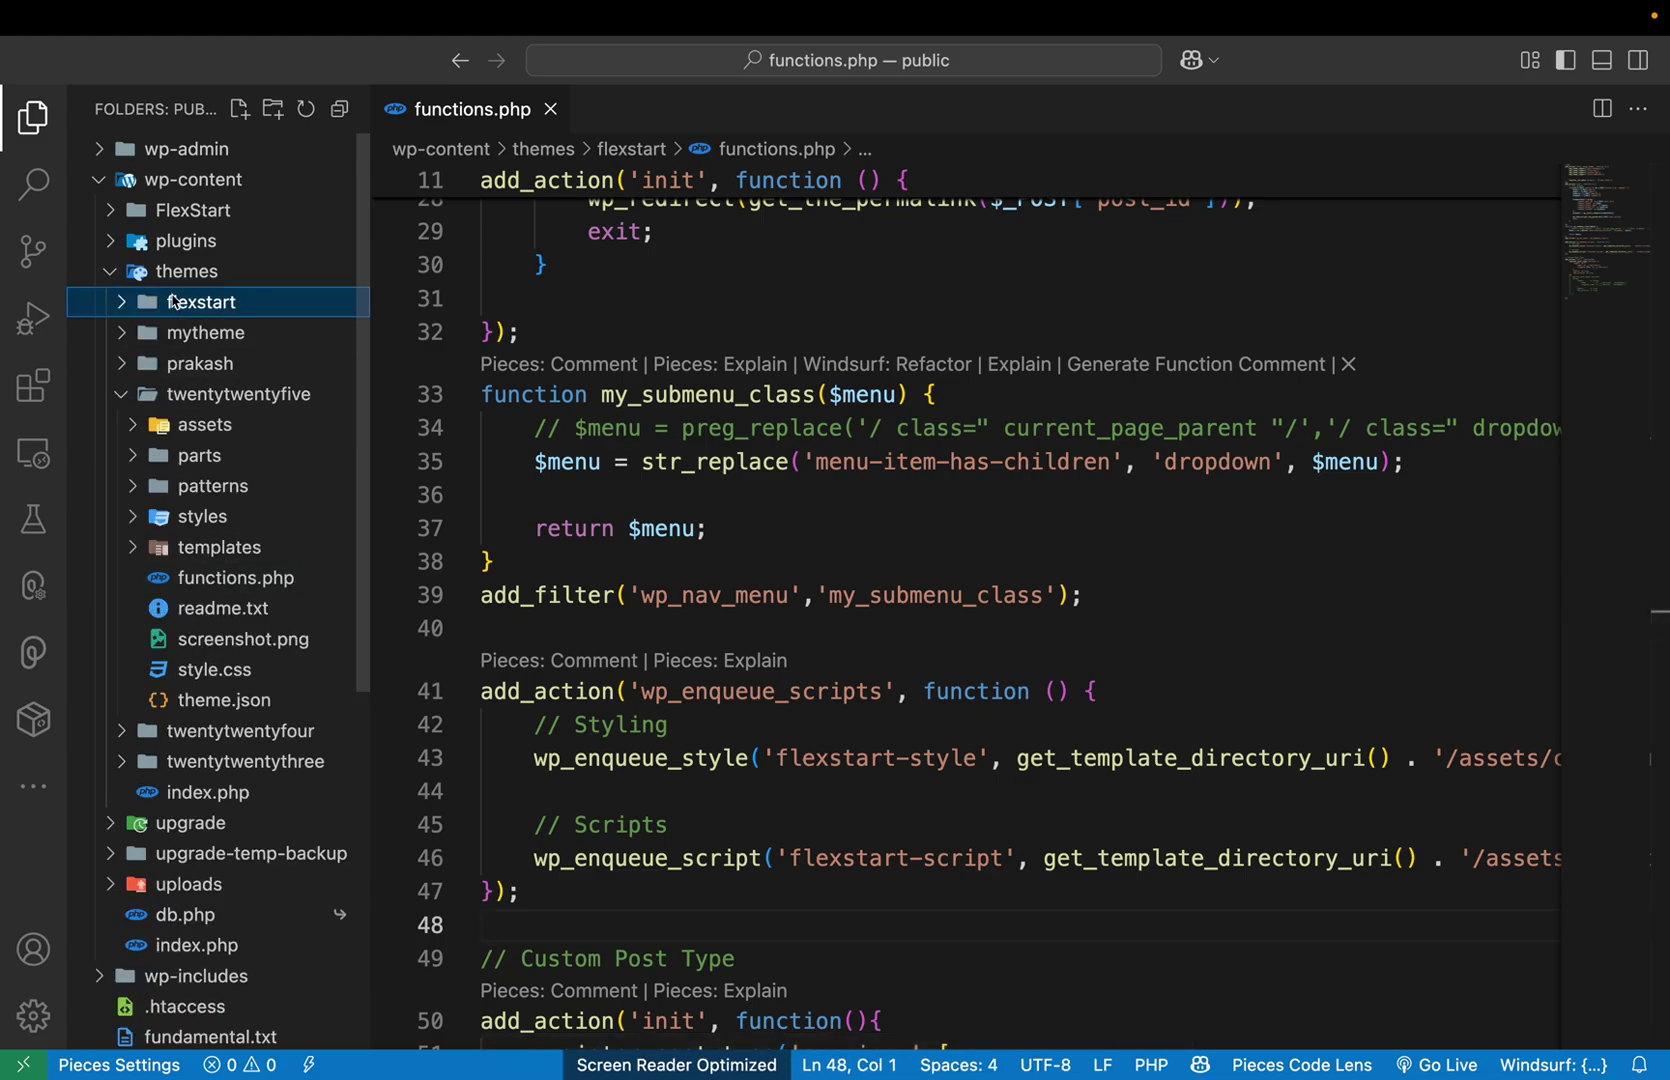
{"action": "left_click", "coordinate": [162, 400]}
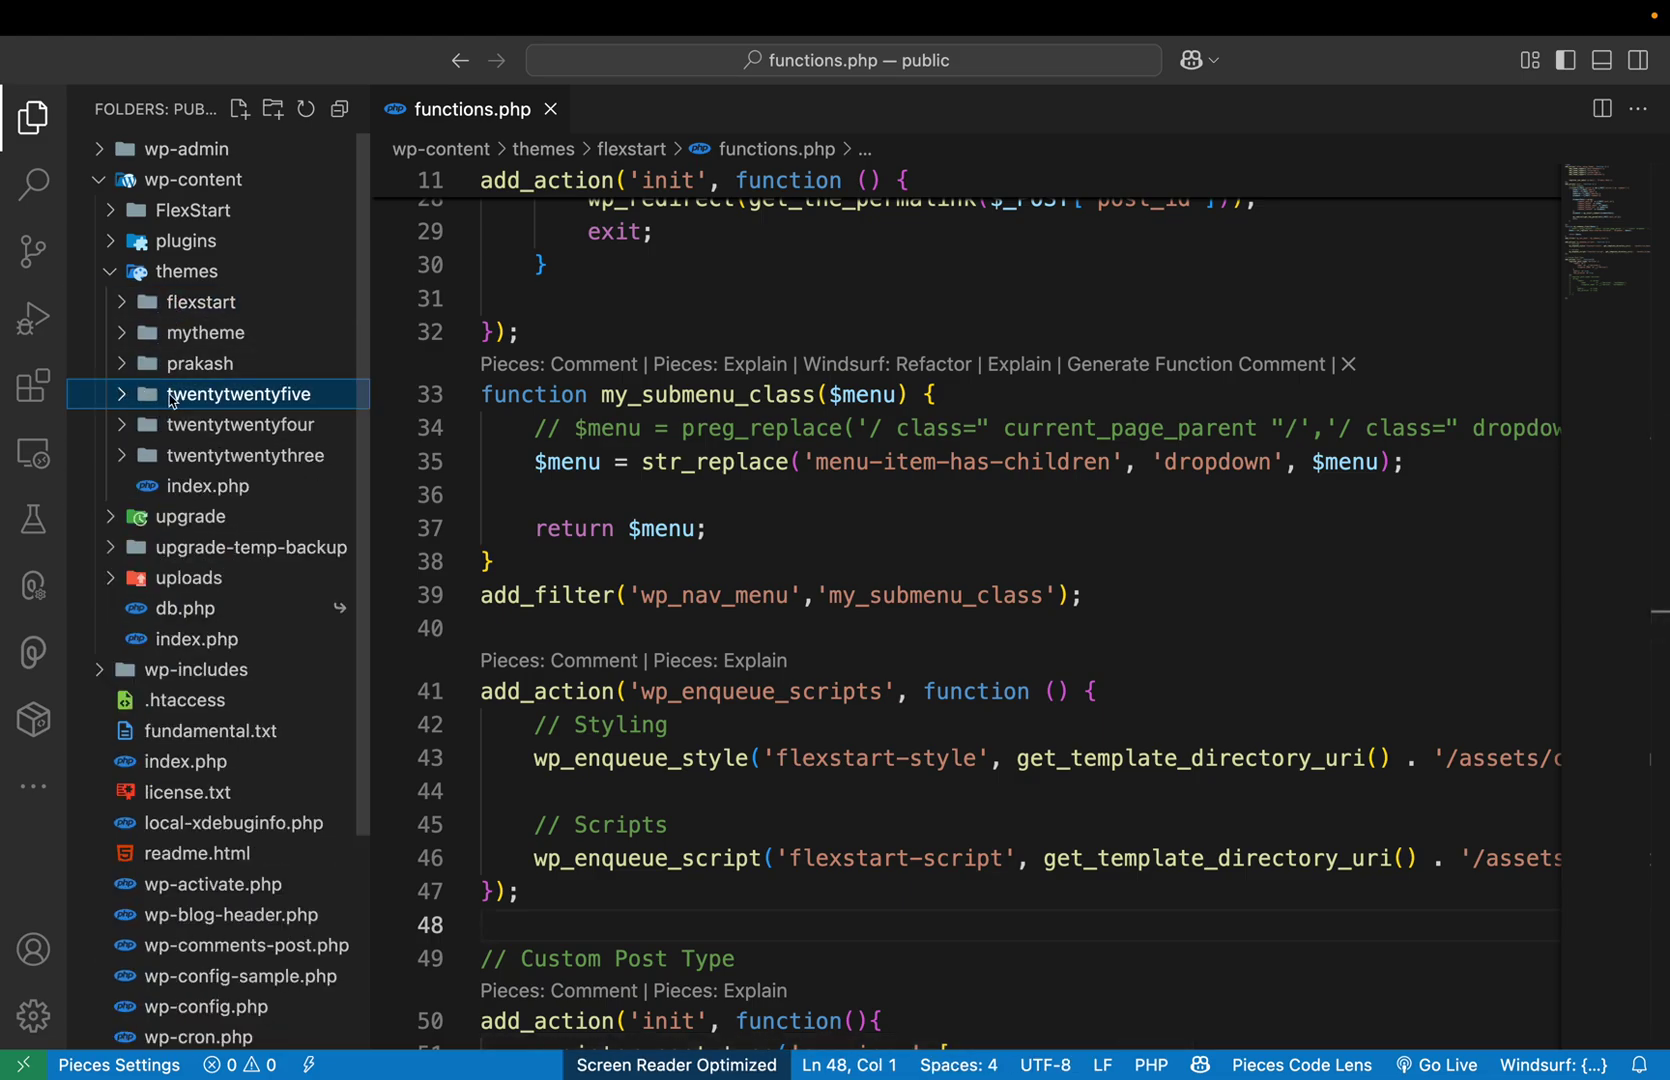
Switch to Chrome and try to open uderscore.io in a new browser tab
{"action": "key", "text": "ctrl+Left"}
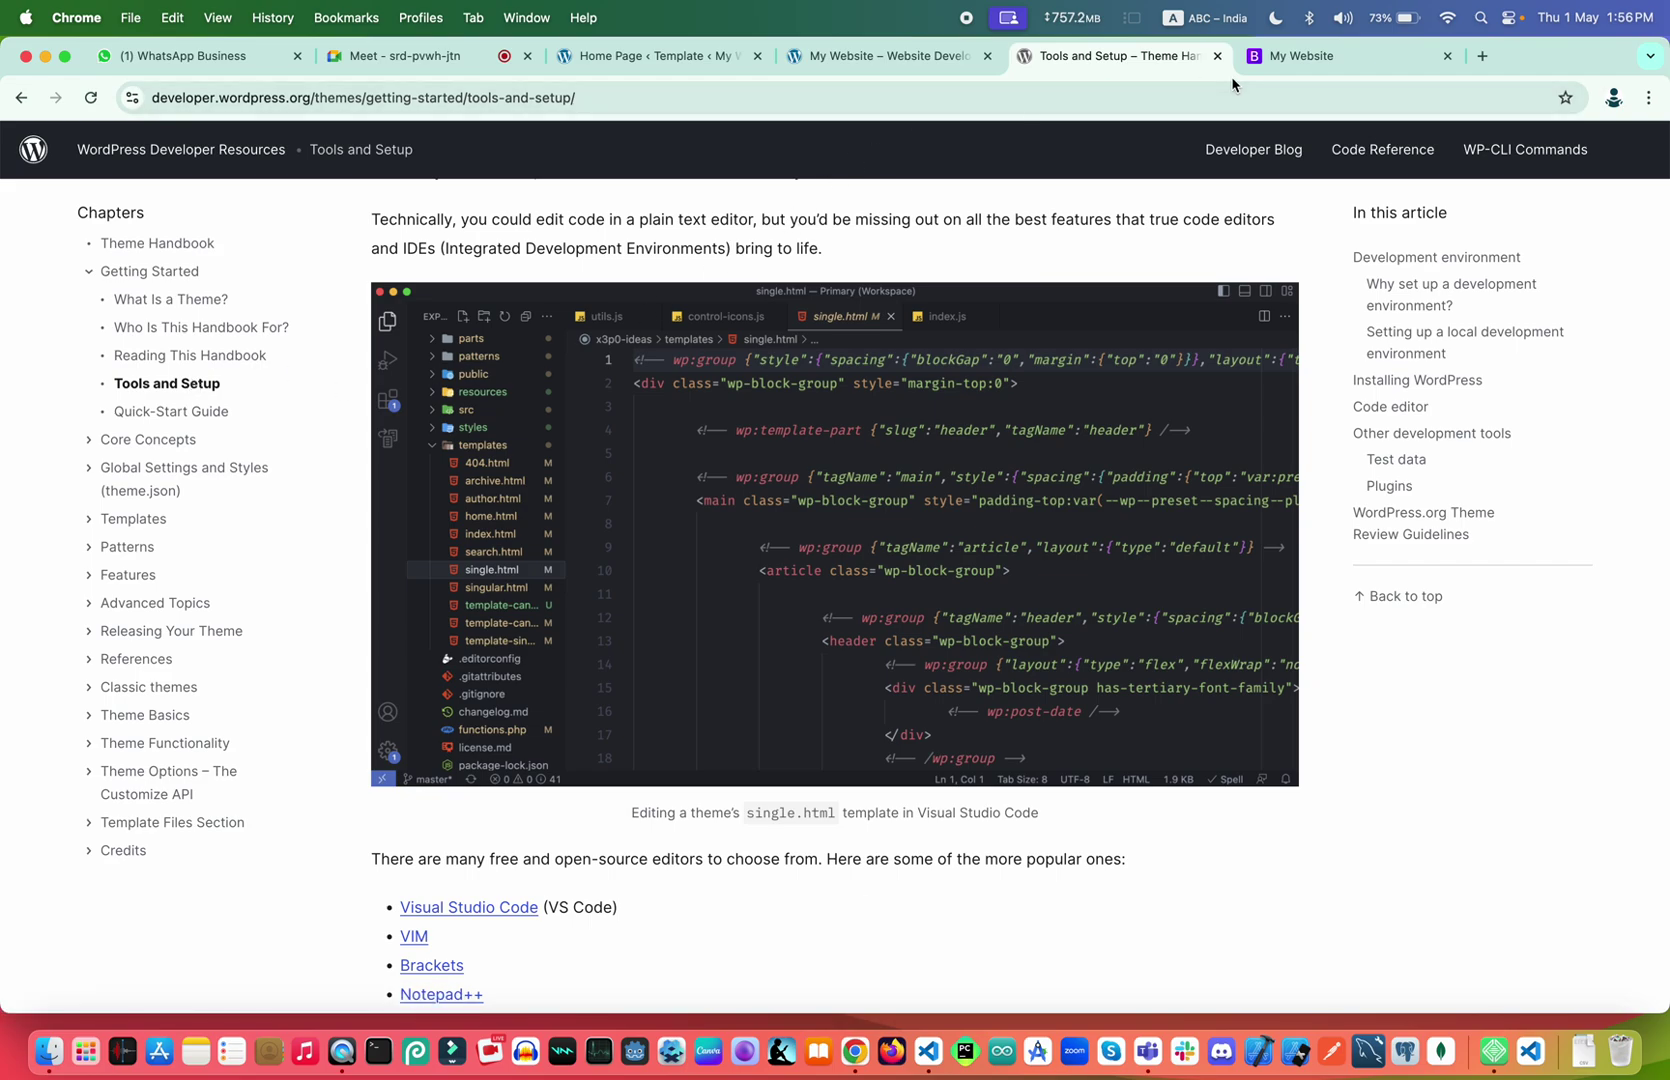
{"action": "left_click", "coordinate": [1482, 56]}
{"action": "left_click", "coordinate": [1097, 98]}
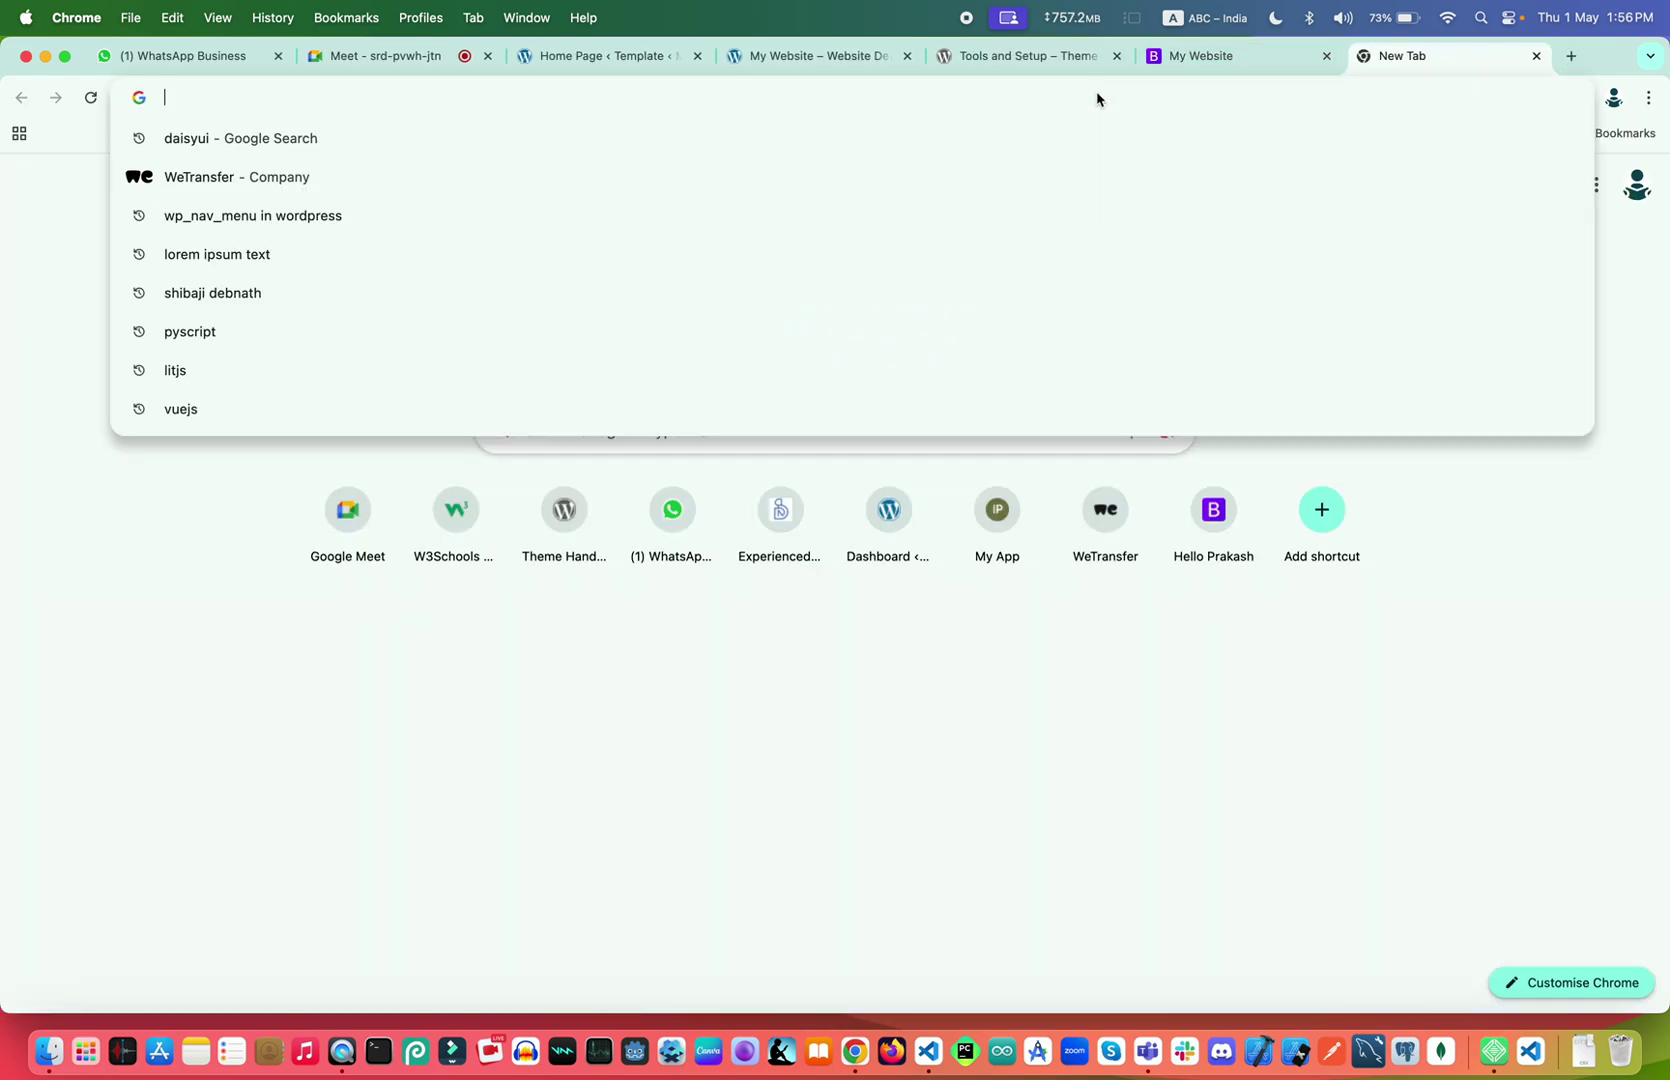
{"action": "type", "text": "ud"}
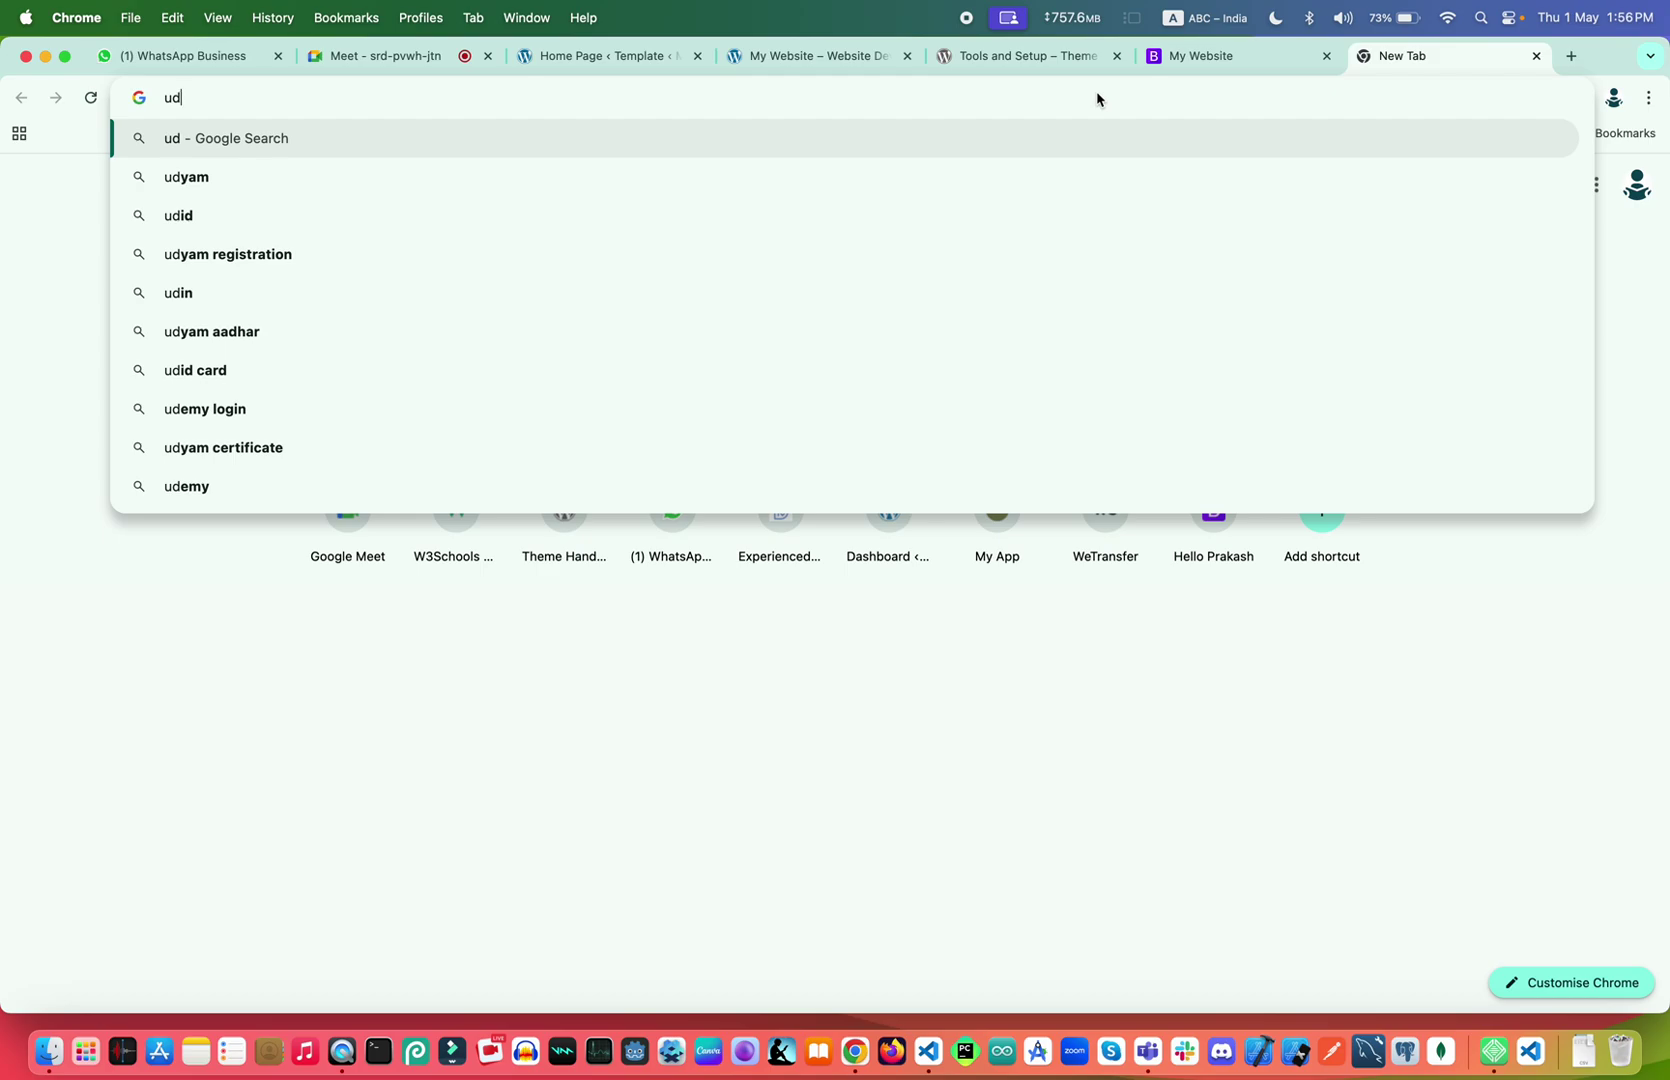
{"action": "key", "text": "BackSpace"}
{"action": "type", "text": "de"}
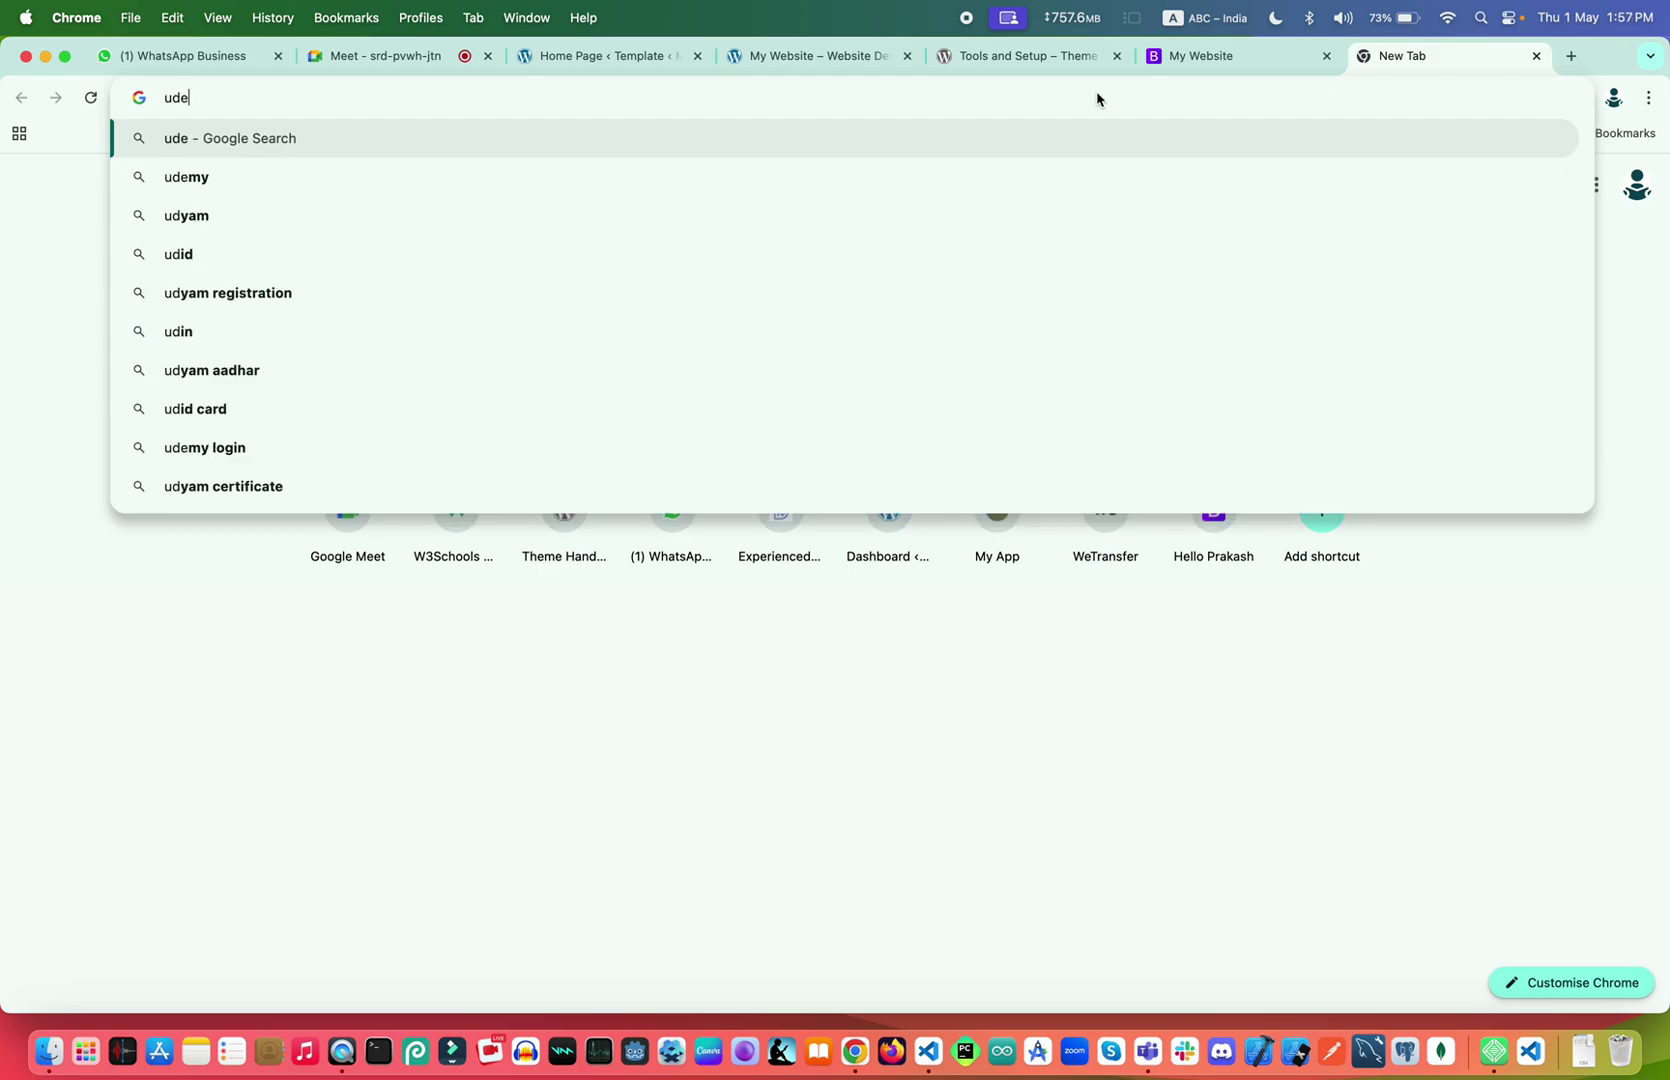
{"action": "type", "text": "r"}
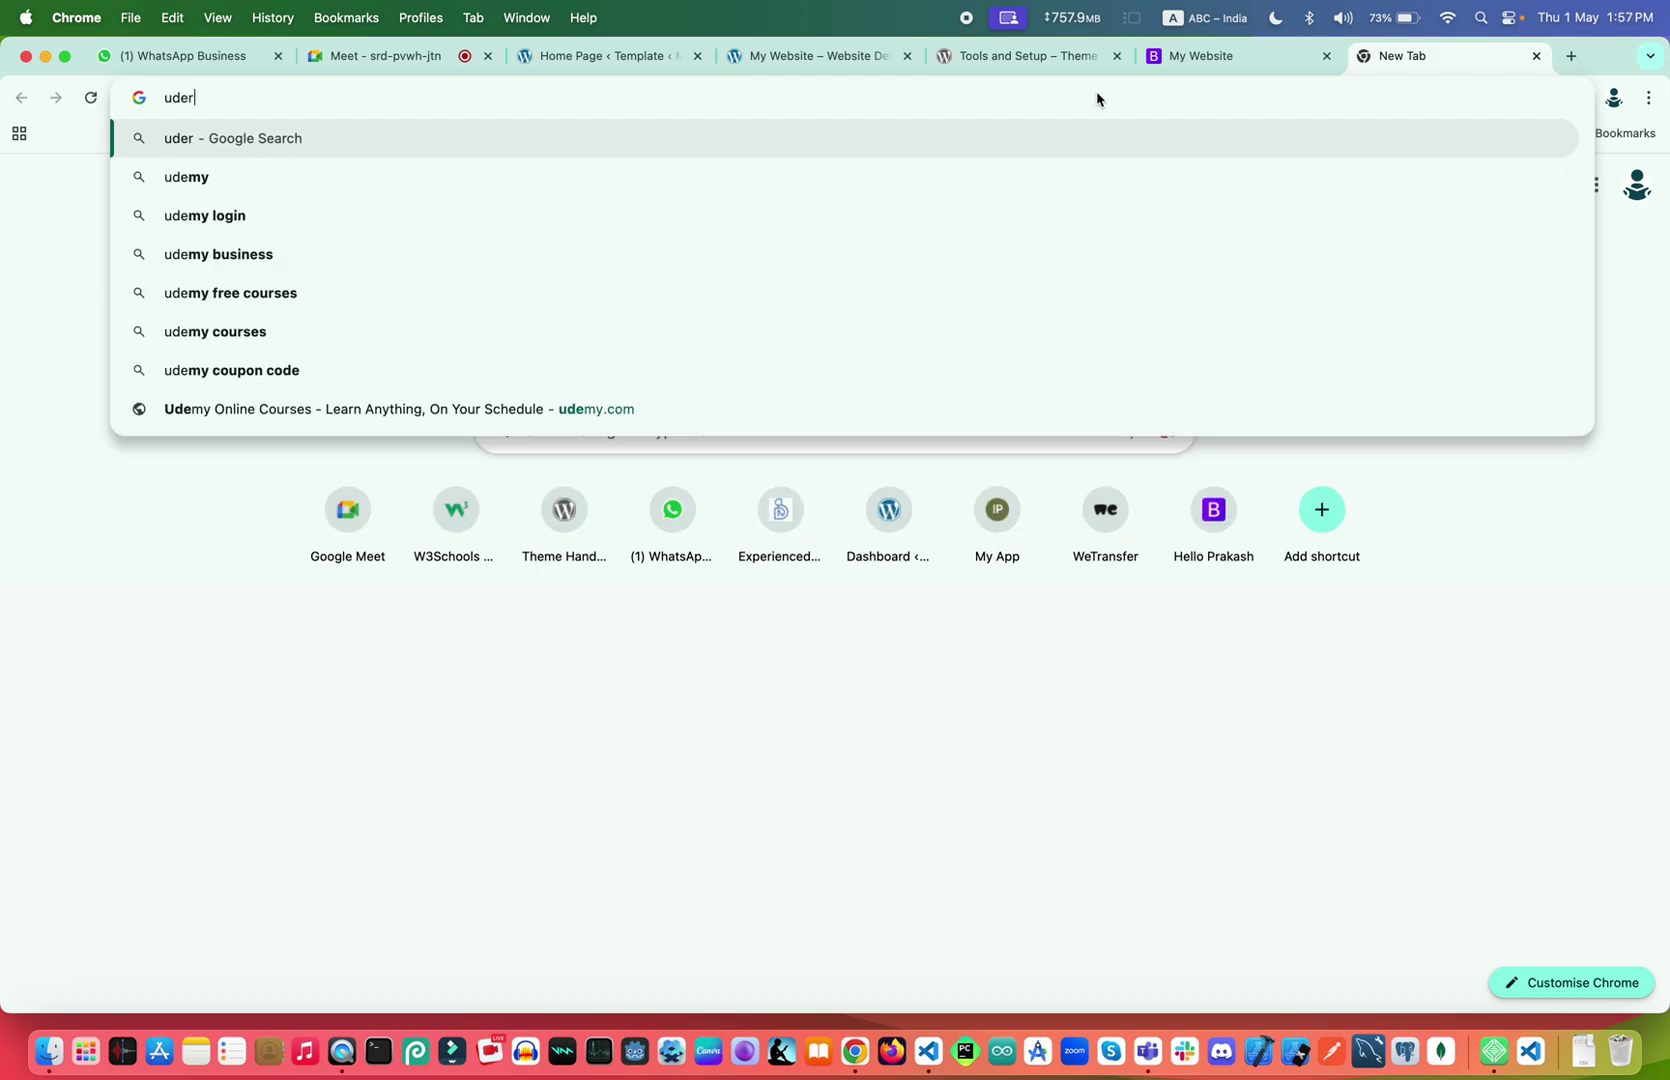
{"action": "type", "text": "score"}
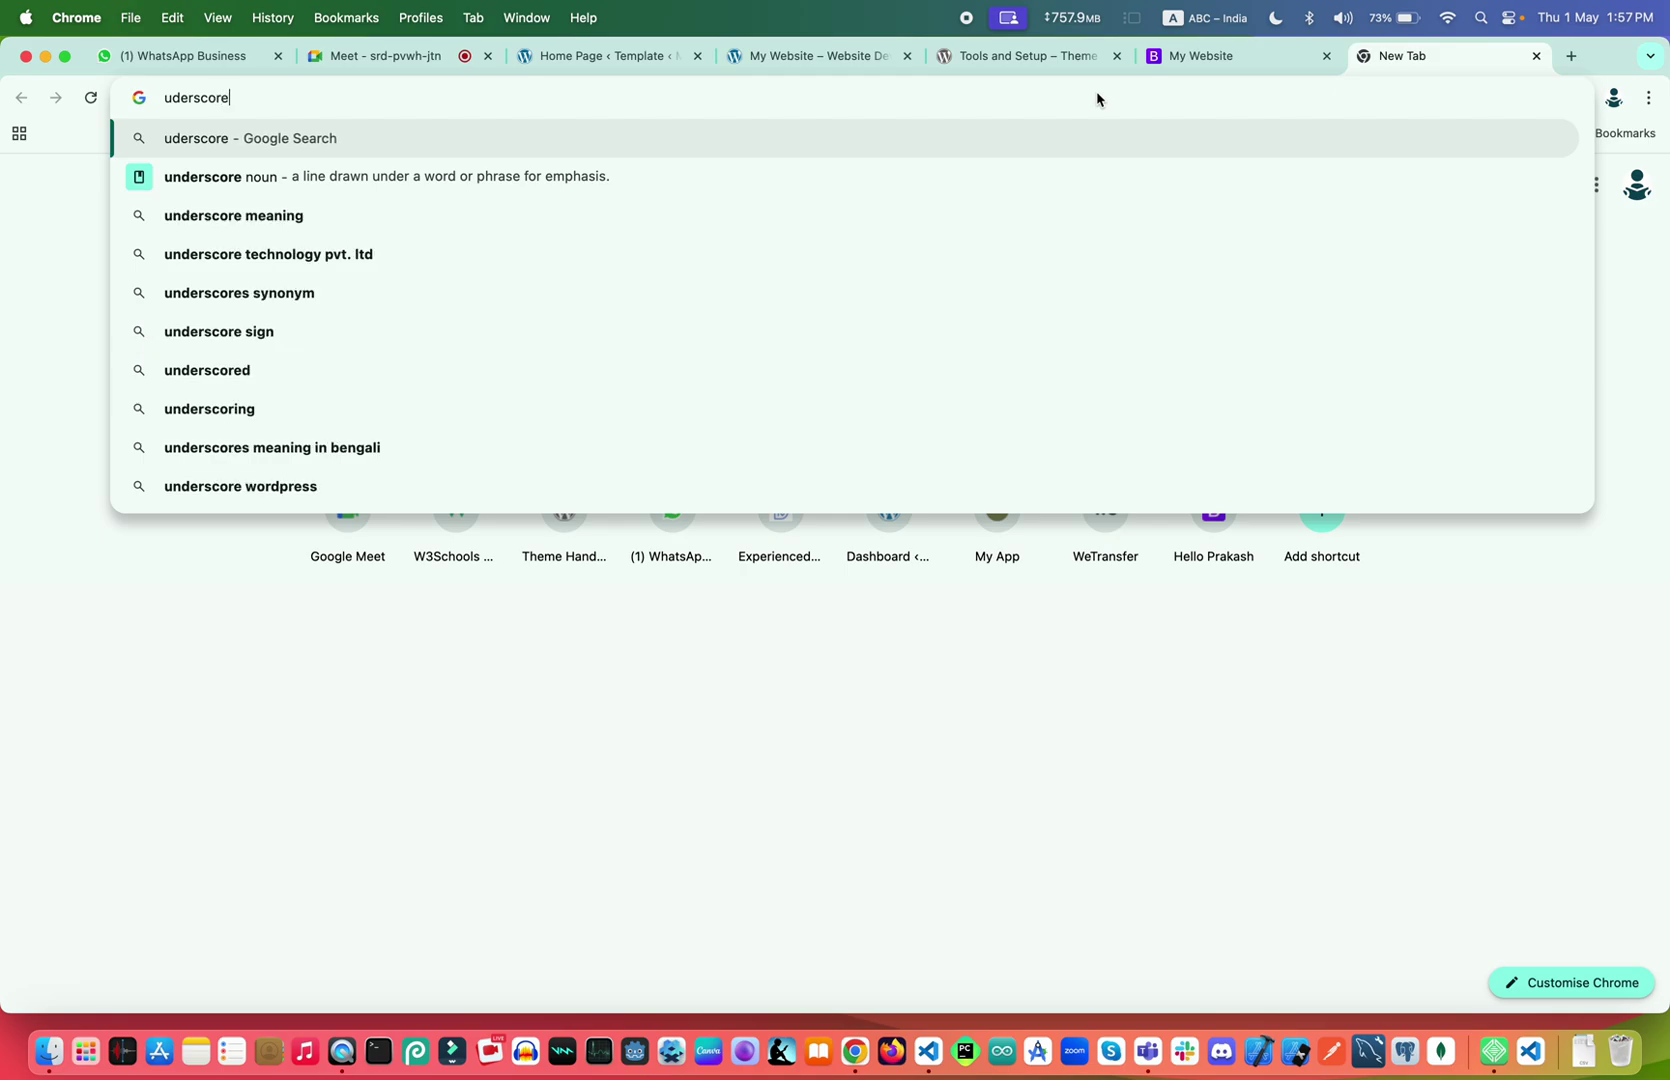
{"action": "type", "text": ".io"}
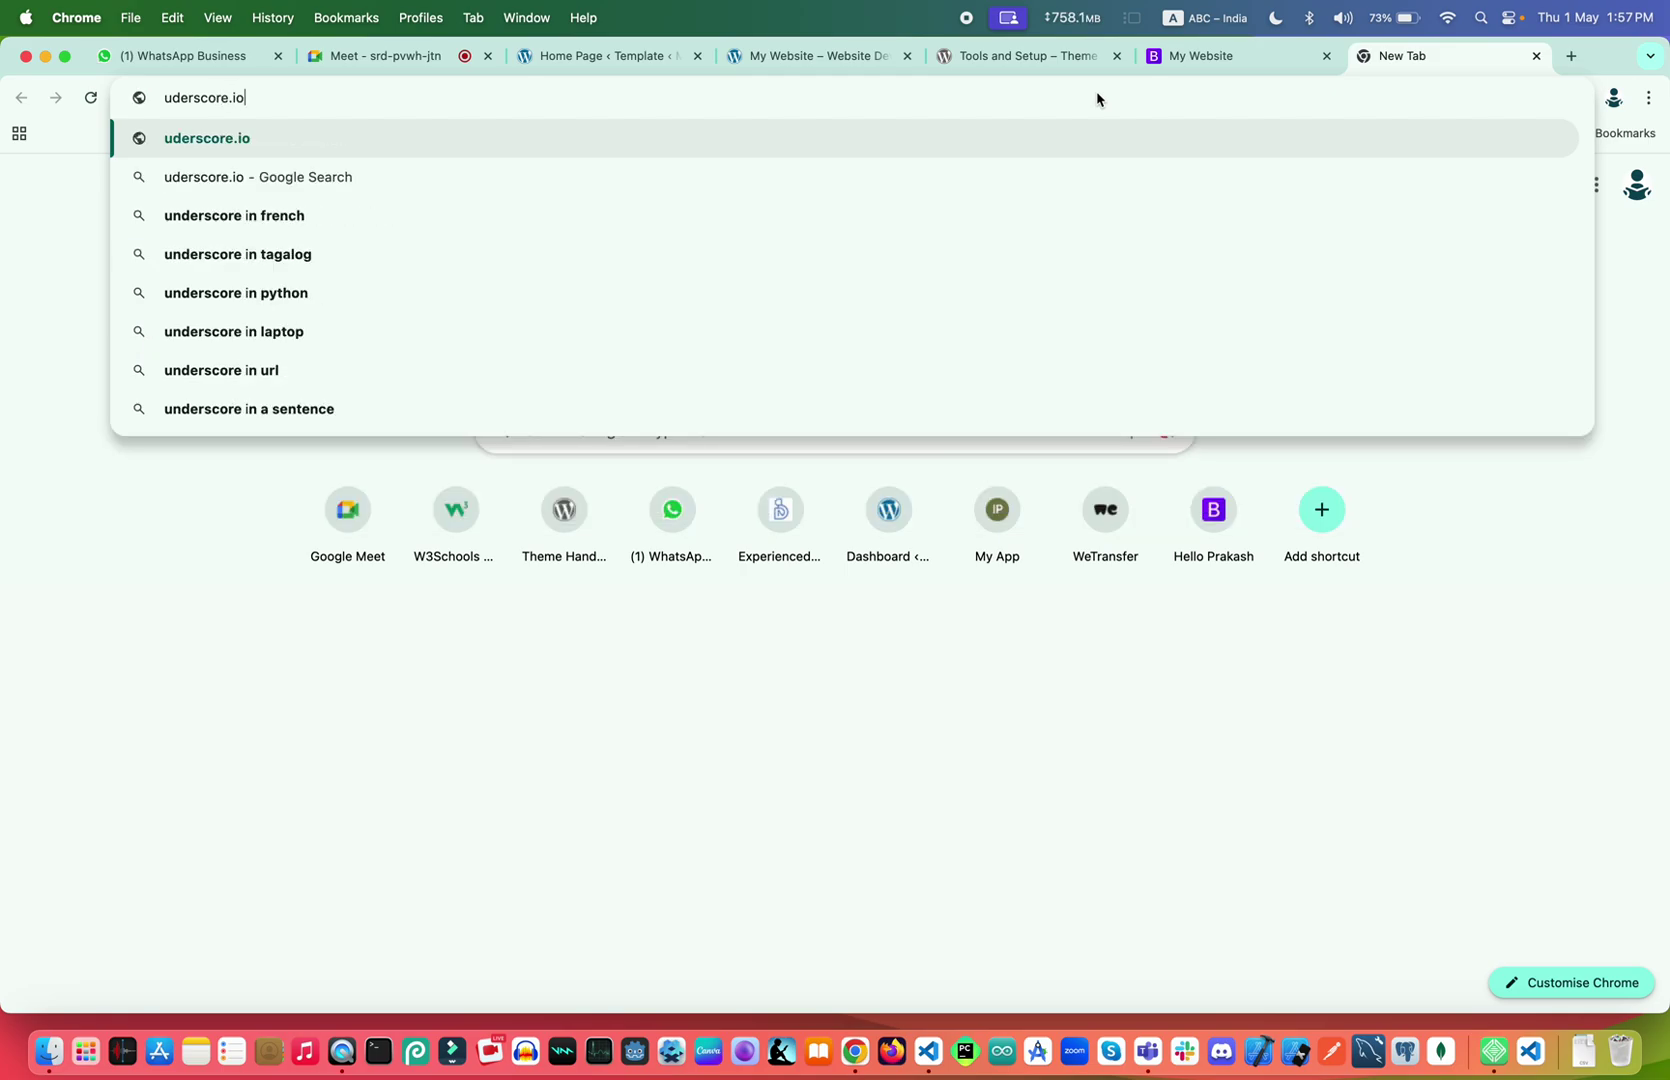
{"action": "key", "text": "Return"}
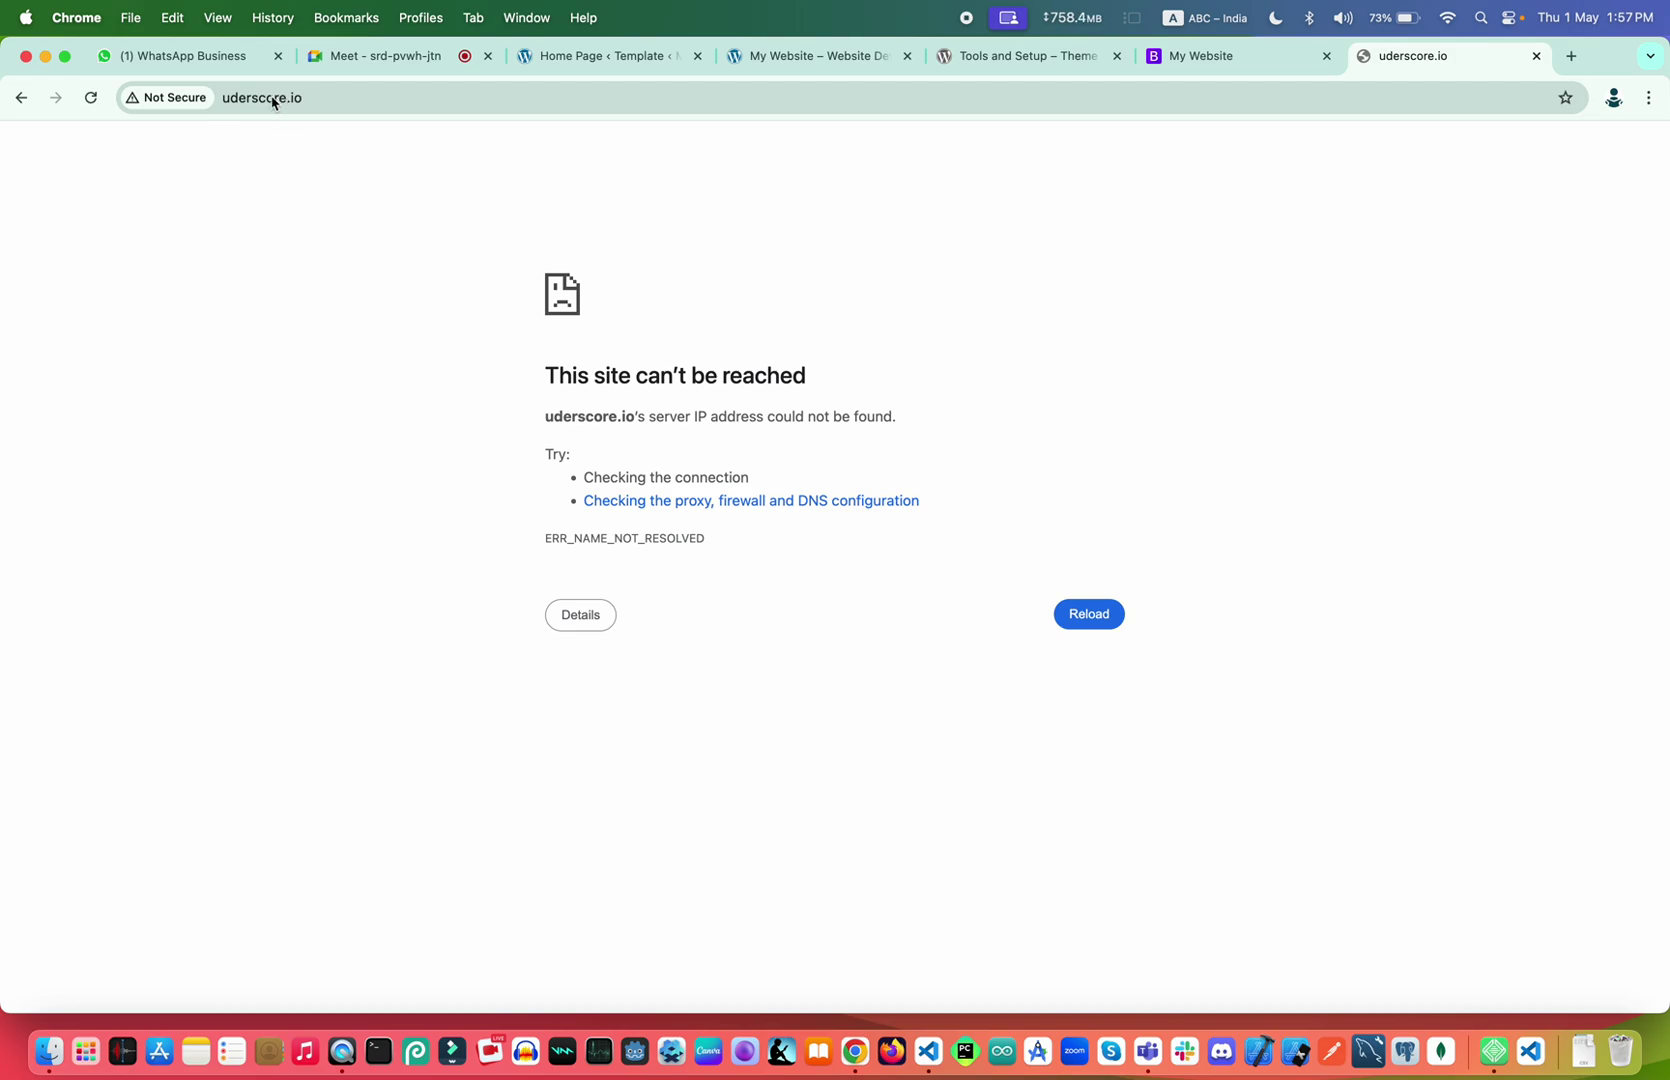
Correct the web address to underscore.io and load the site
{"action": "left_click", "coordinate": [230, 100]}
{"action": "left_click", "coordinate": [161, 97]}
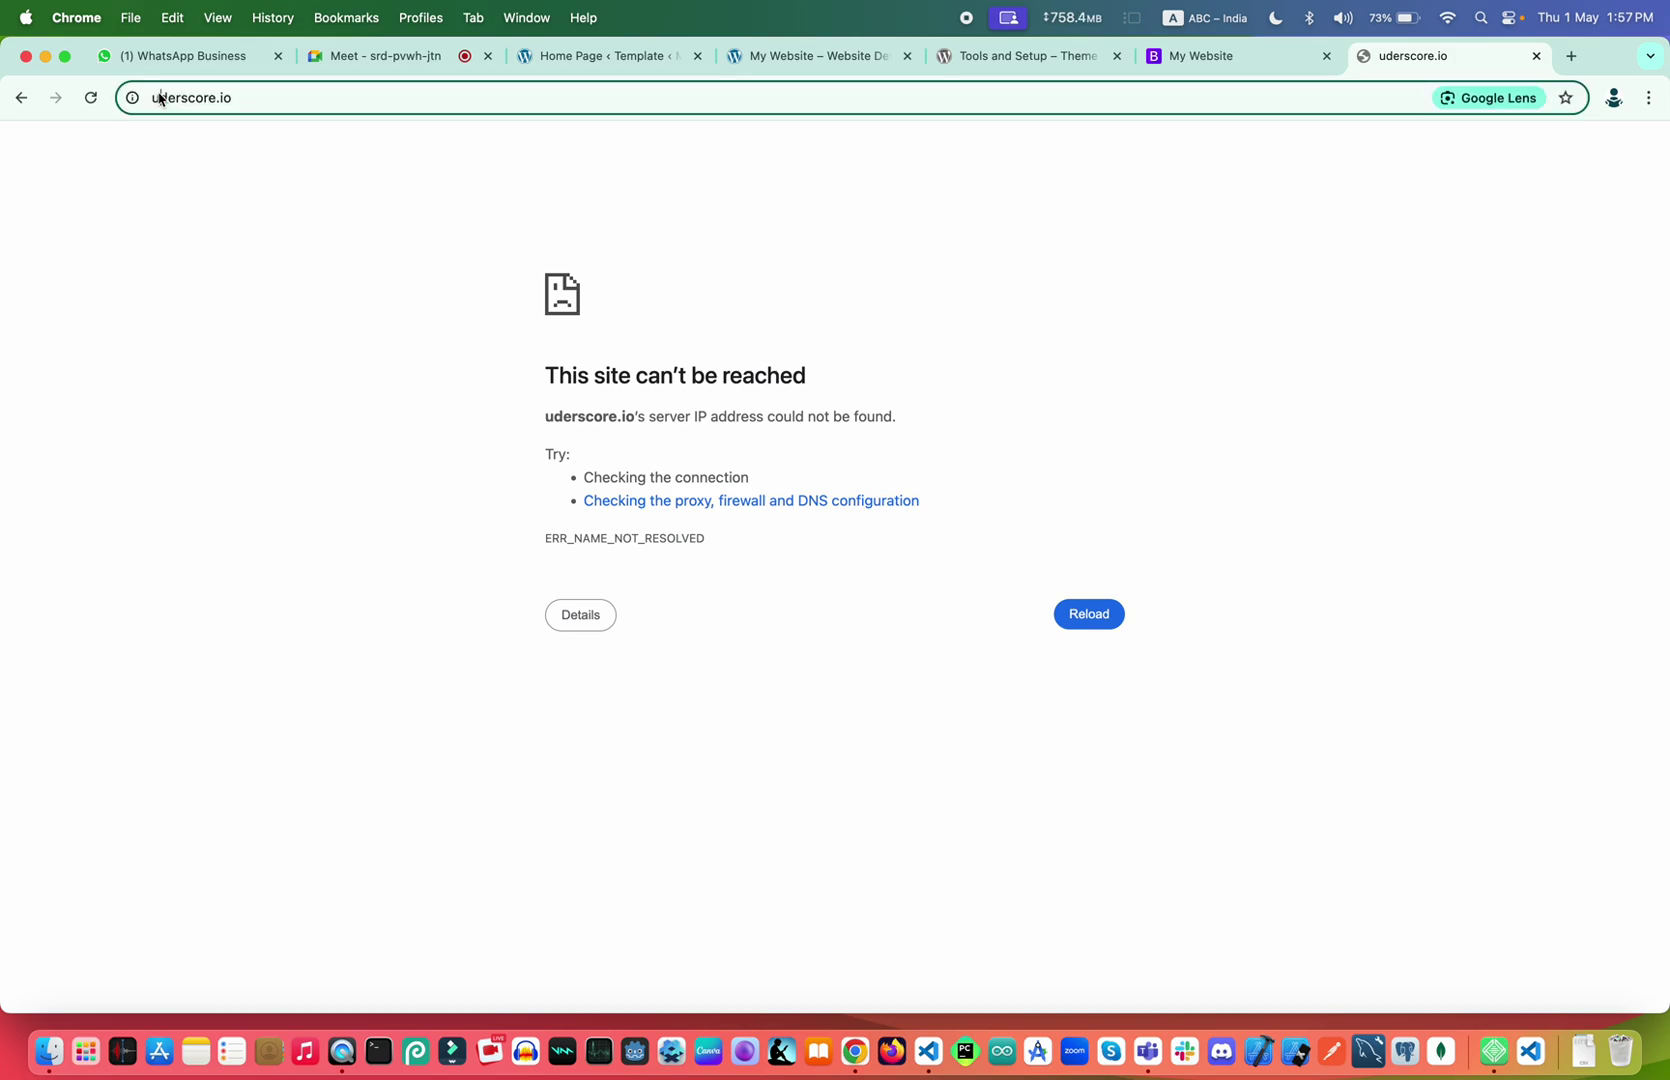
{"action": "type", "text": "n"}
{"action": "key", "text": "Return"}
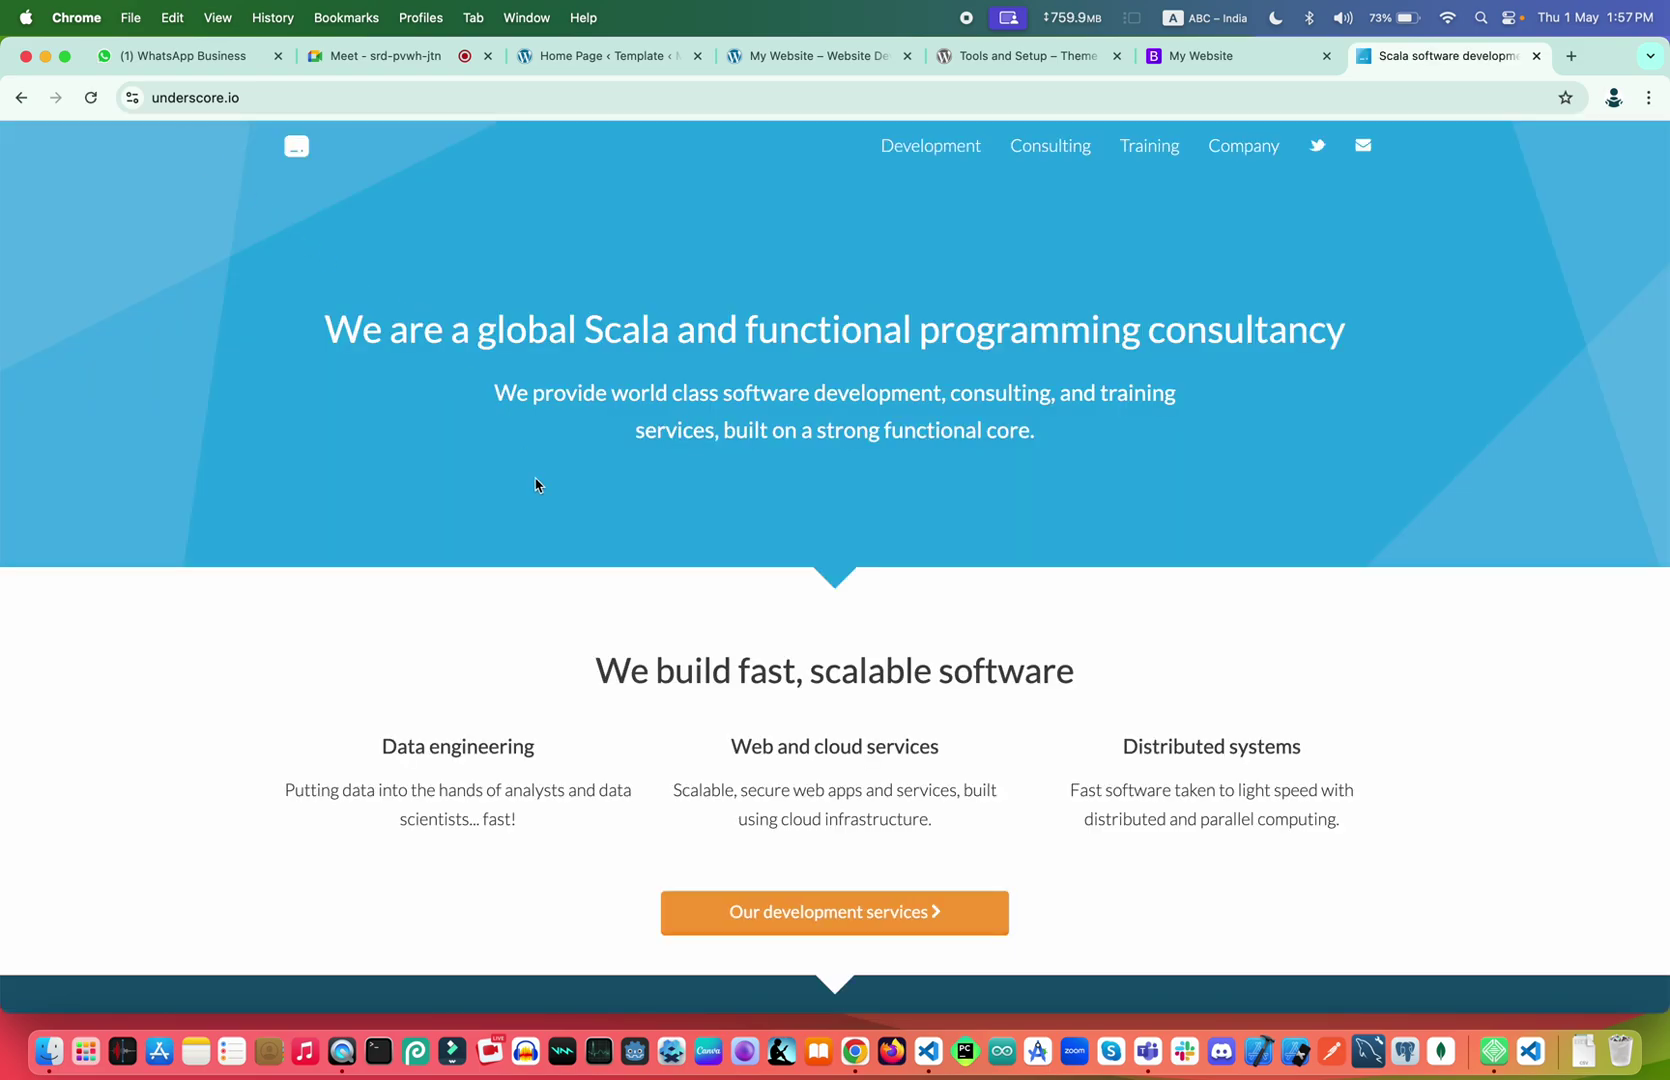
Look through underscore.io's home page and Development services page, then close that browser tab
{"action": "scroll", "coordinate": [555, 532], "scroll_direction": "down", "scroll_amount": 10}
{"action": "scroll", "coordinate": [557, 535], "scroll_direction": "down", "scroll_amount": 6}
{"action": "scroll", "coordinate": [559, 540], "scroll_direction": "up", "scroll_amount": 15}
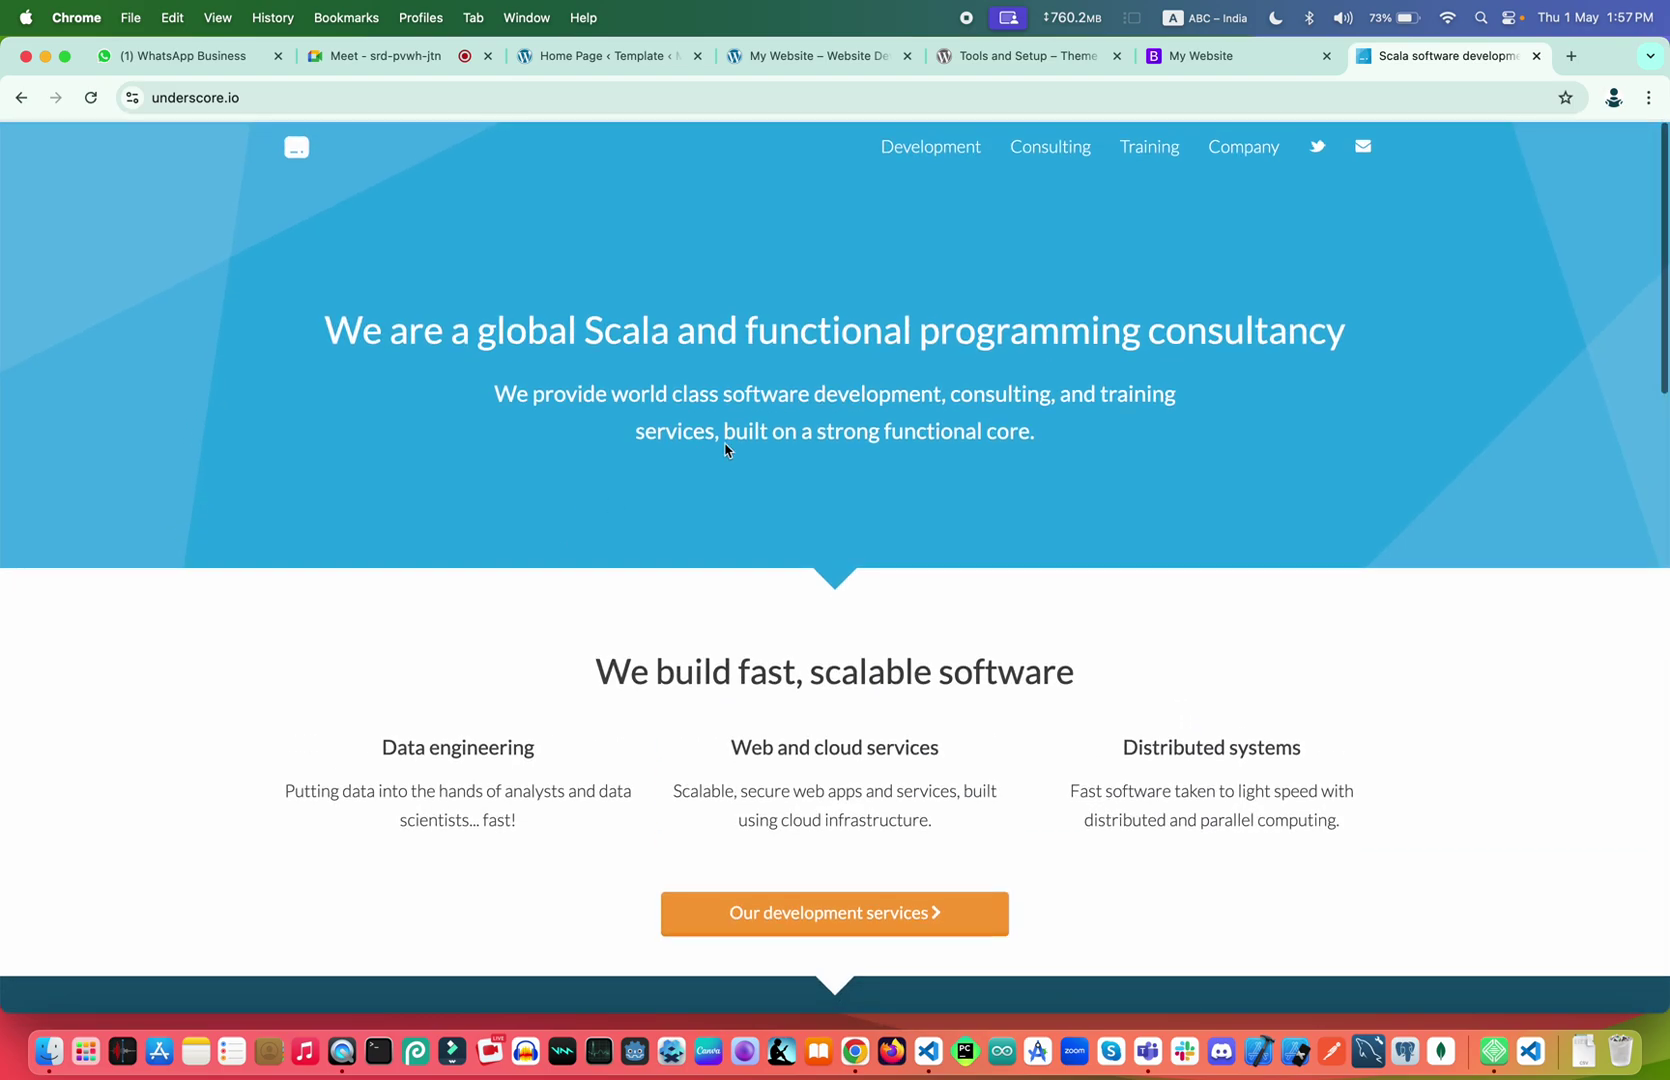
{"action": "left_click", "coordinate": [944, 150]}
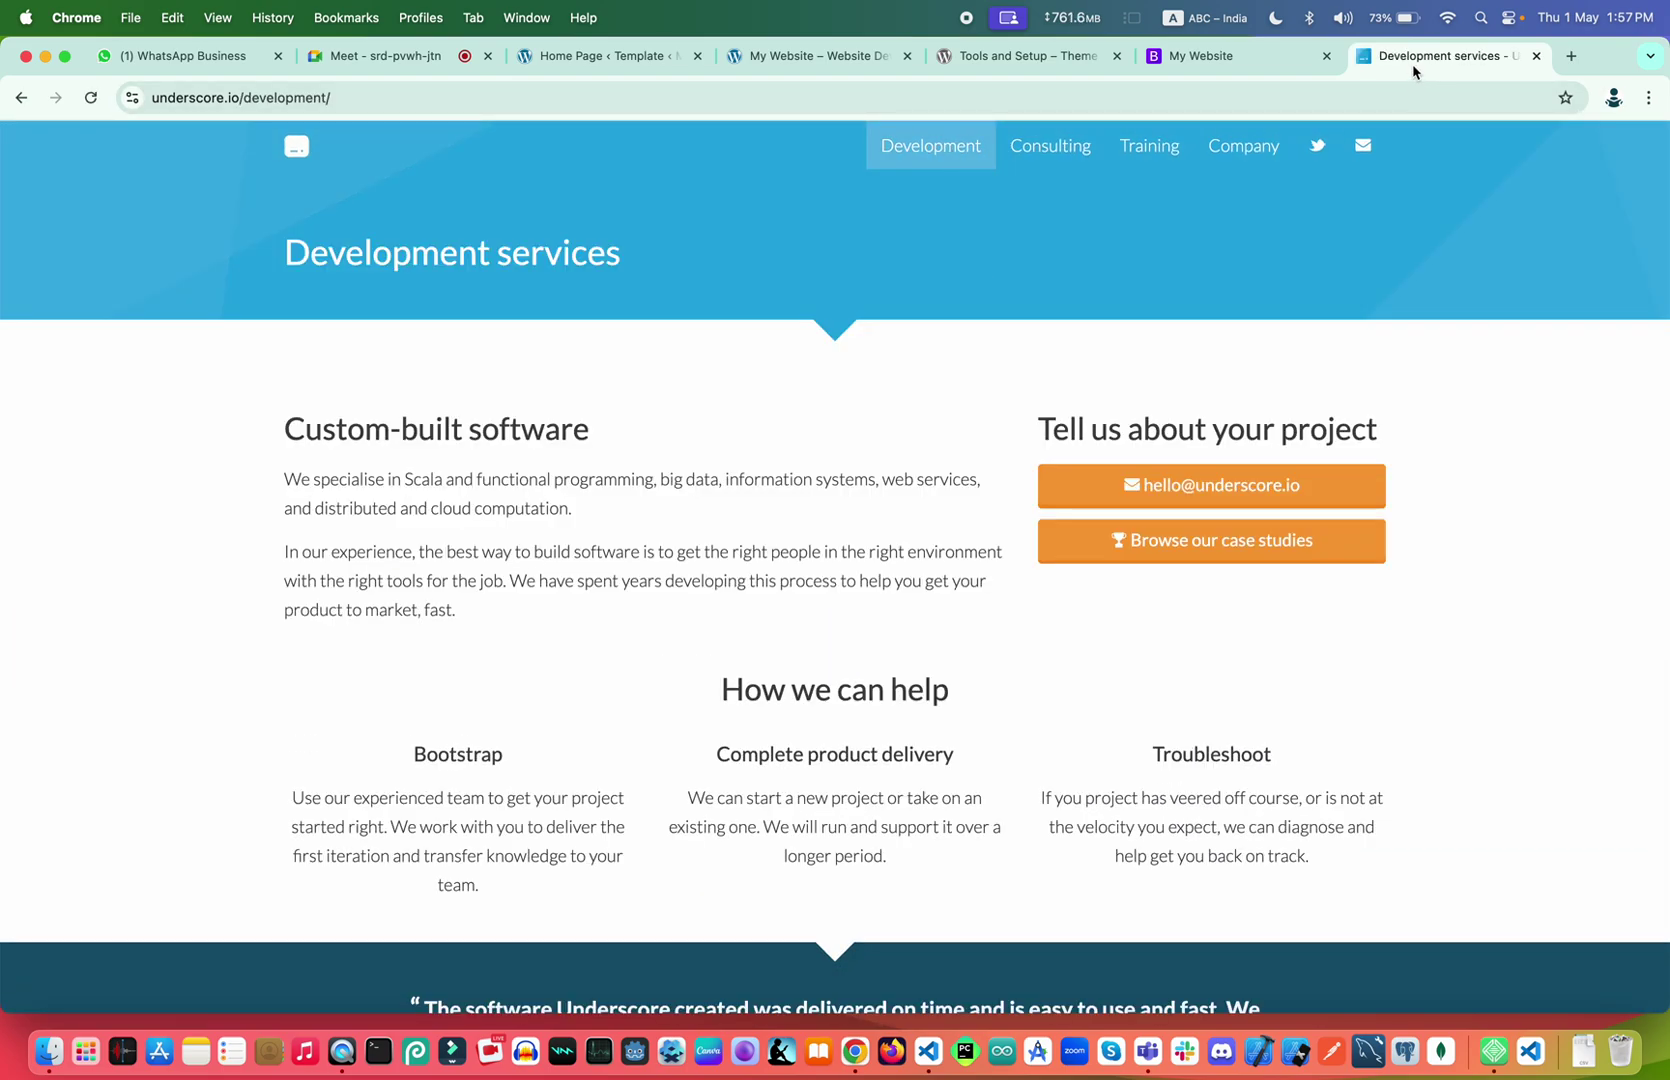
{"action": "left_click", "coordinate": [1537, 56]}
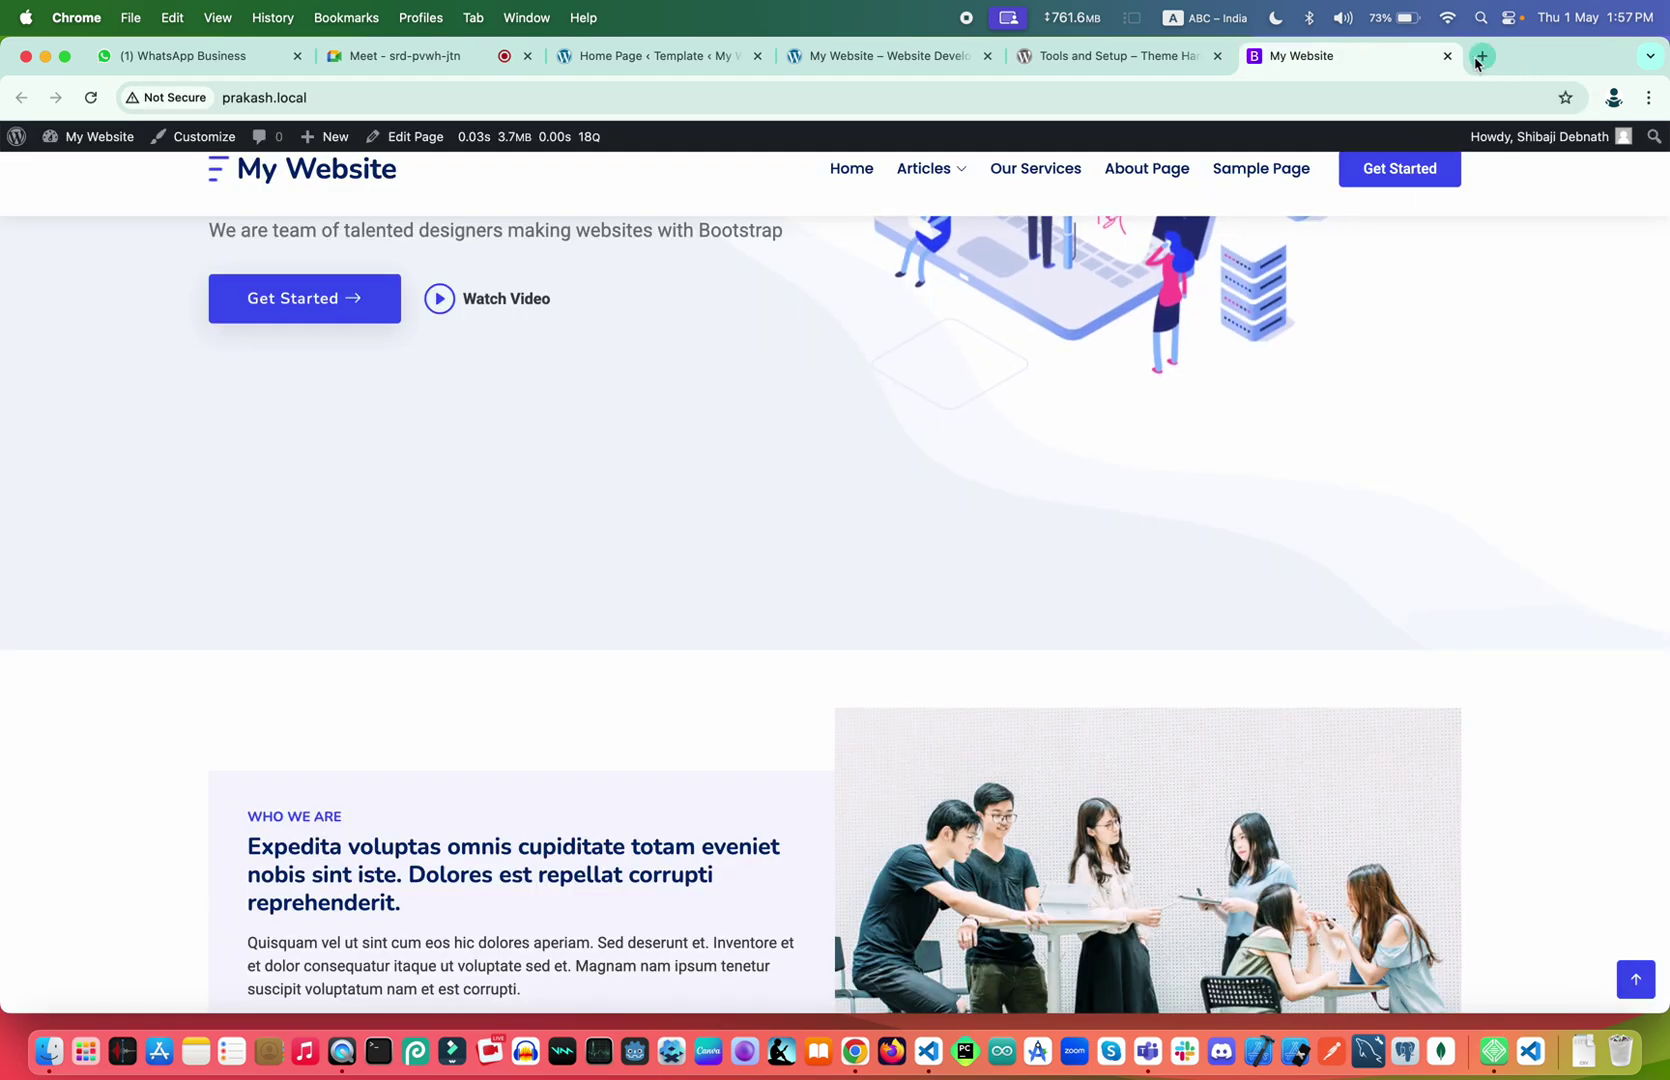
Search Google for underscores.me in a new browser tab and open the Underscores starter theme site
{"action": "left_click", "coordinate": [1481, 57]}
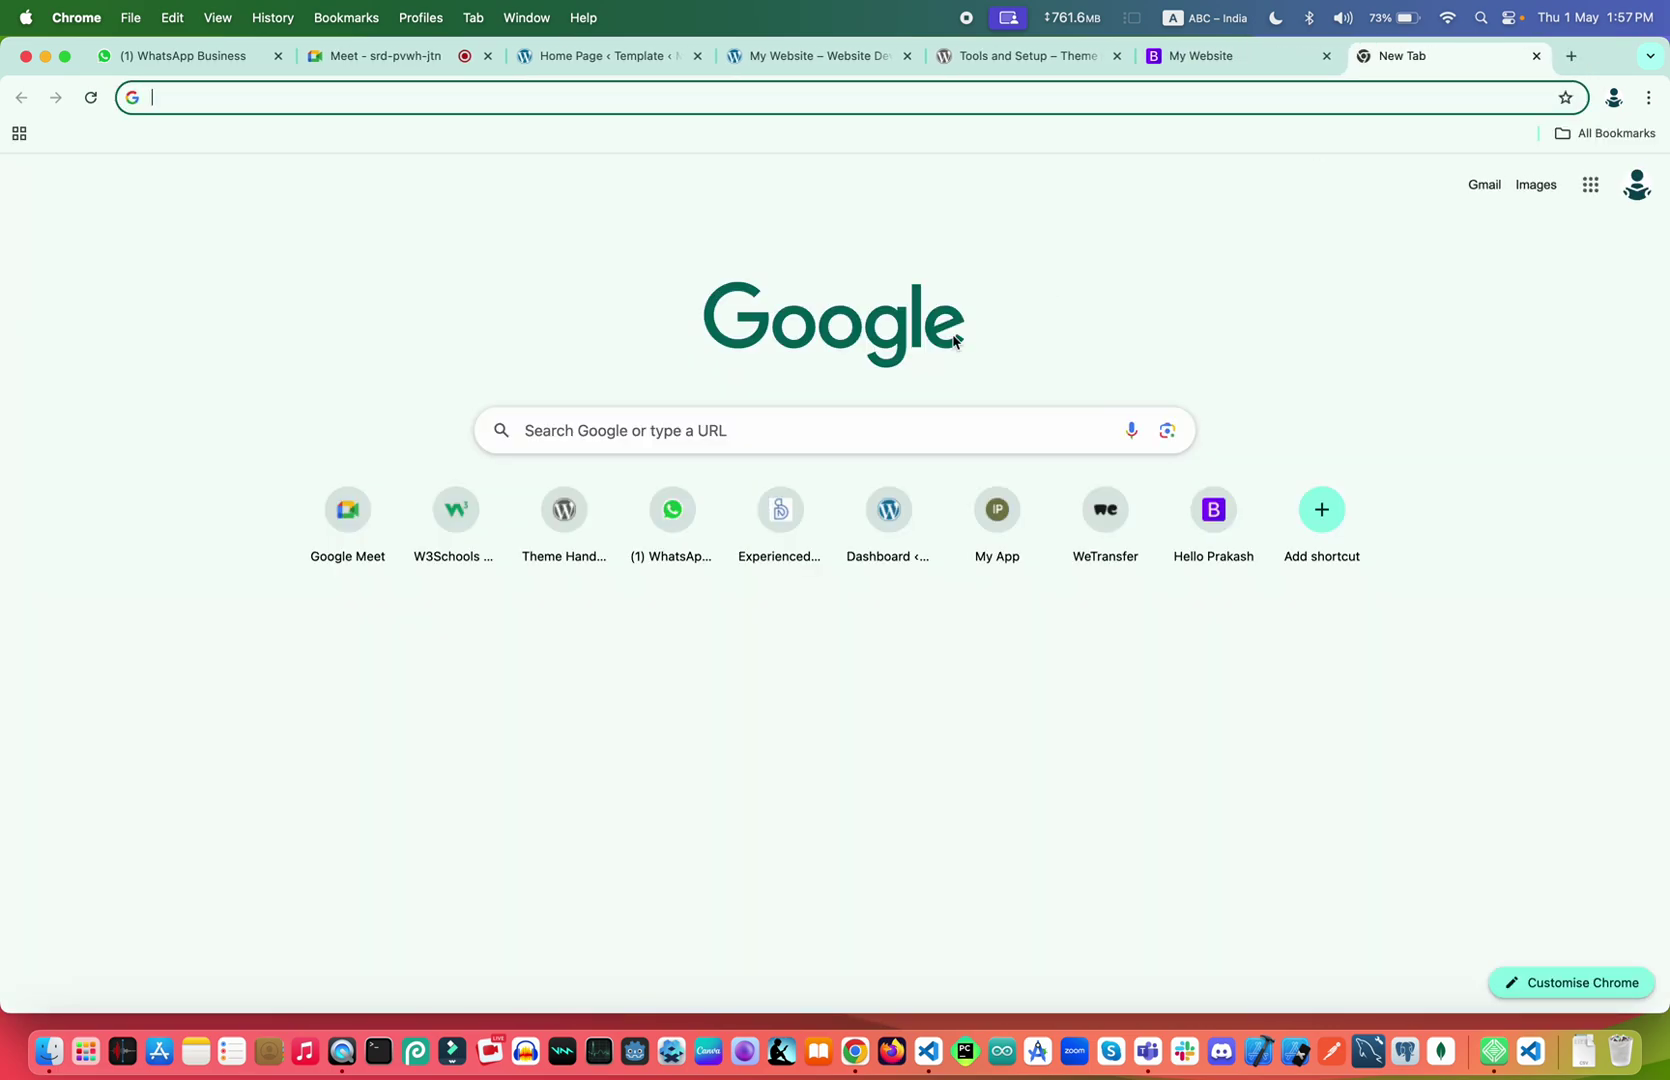
{"action": "left_click", "coordinate": [773, 448]}
{"action": "type", "text": "under"}
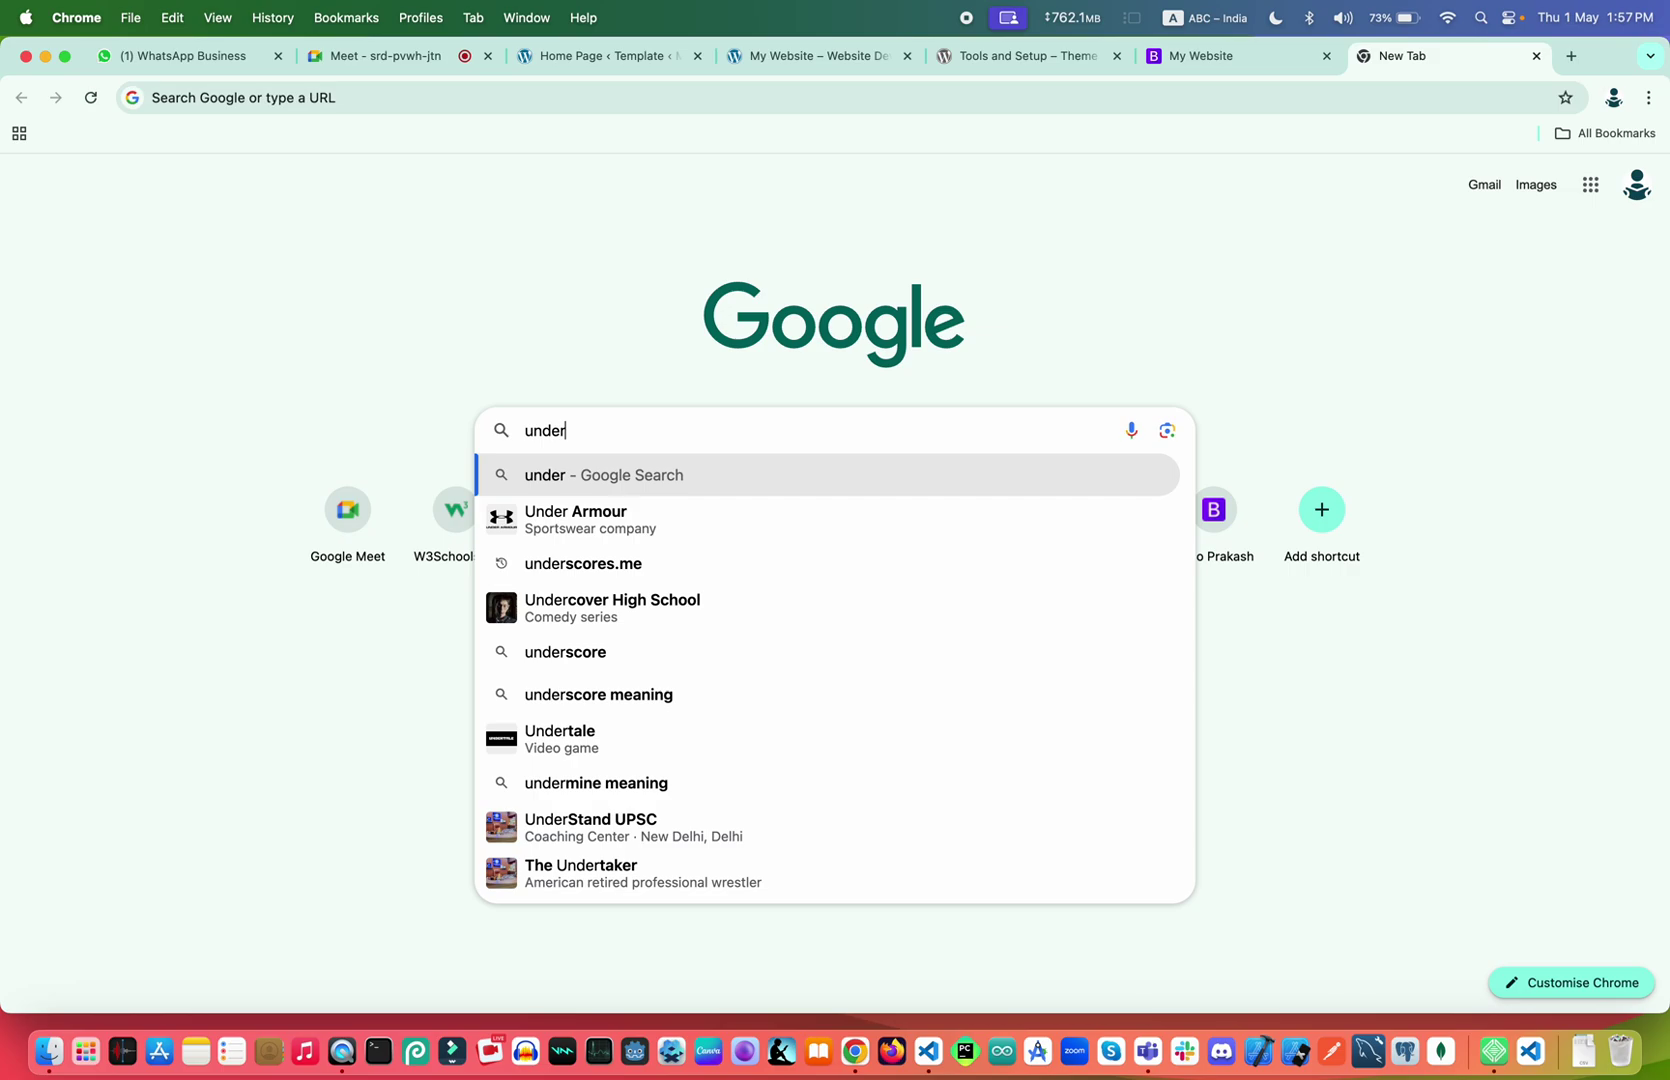
{"action": "type", "text": "scome"}
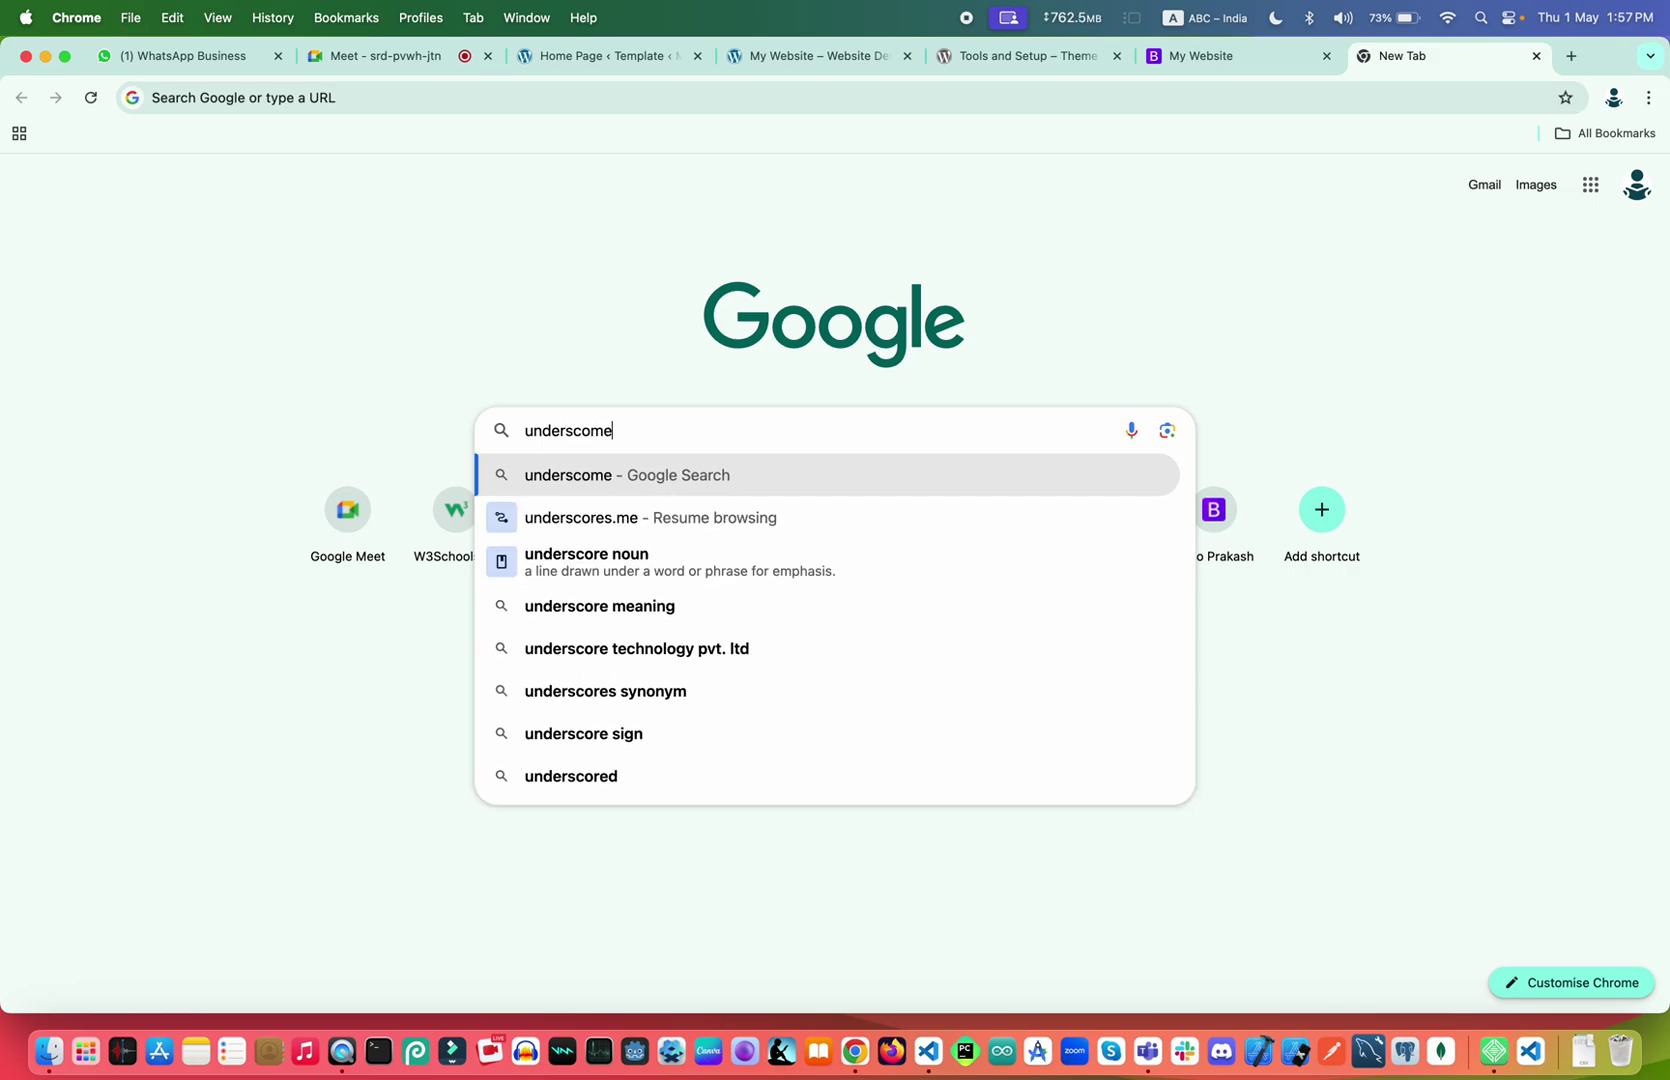
{"action": "key", "text": "BackSpace"}
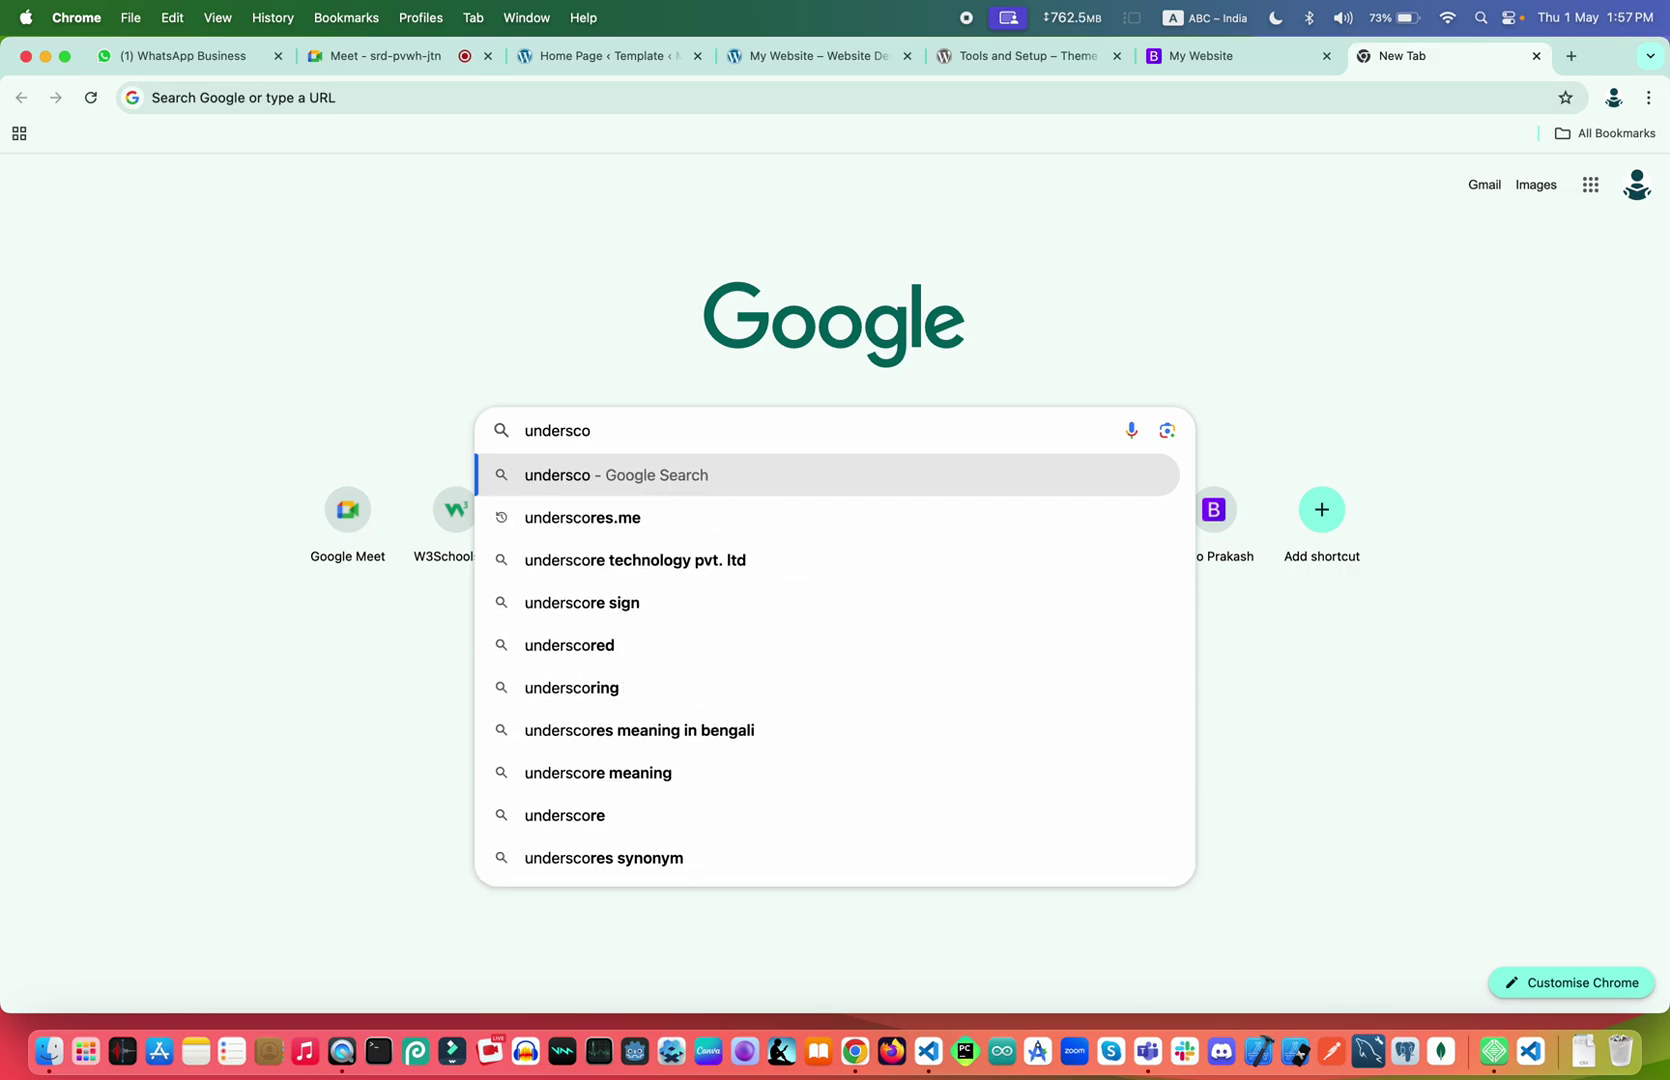
{"action": "left_click", "coordinate": [582, 528]}
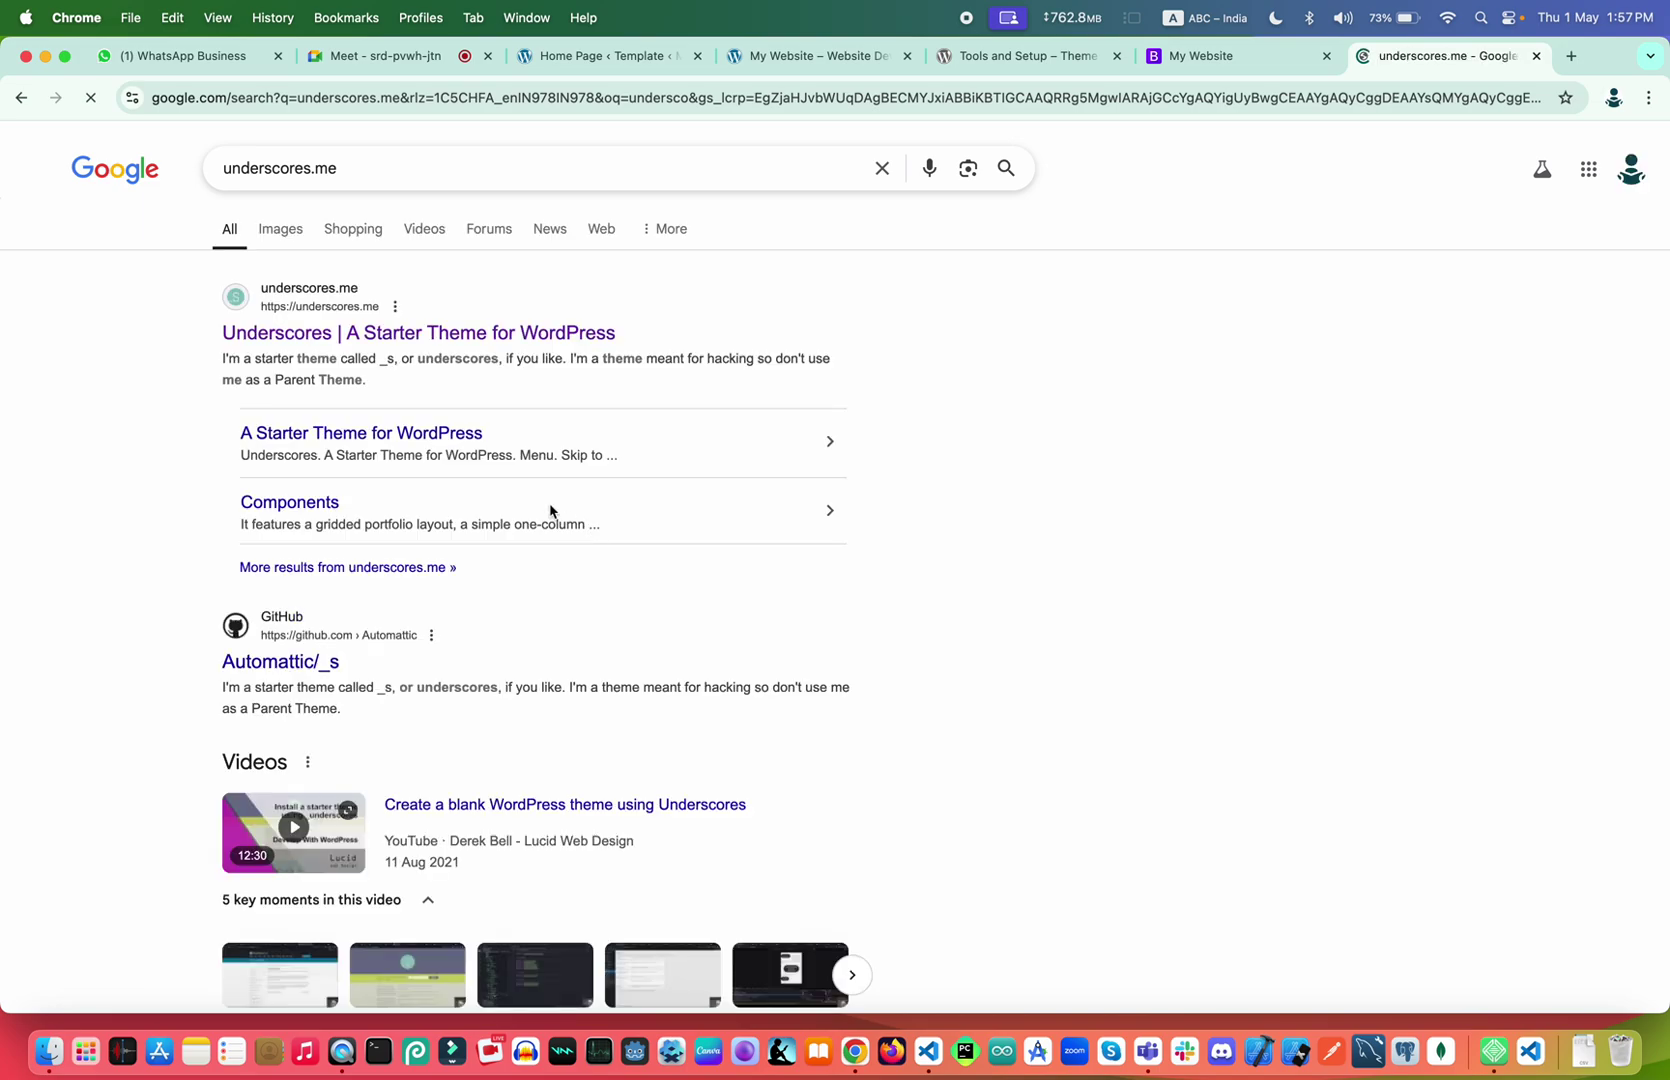
{"action": "left_click", "coordinate": [388, 338]}
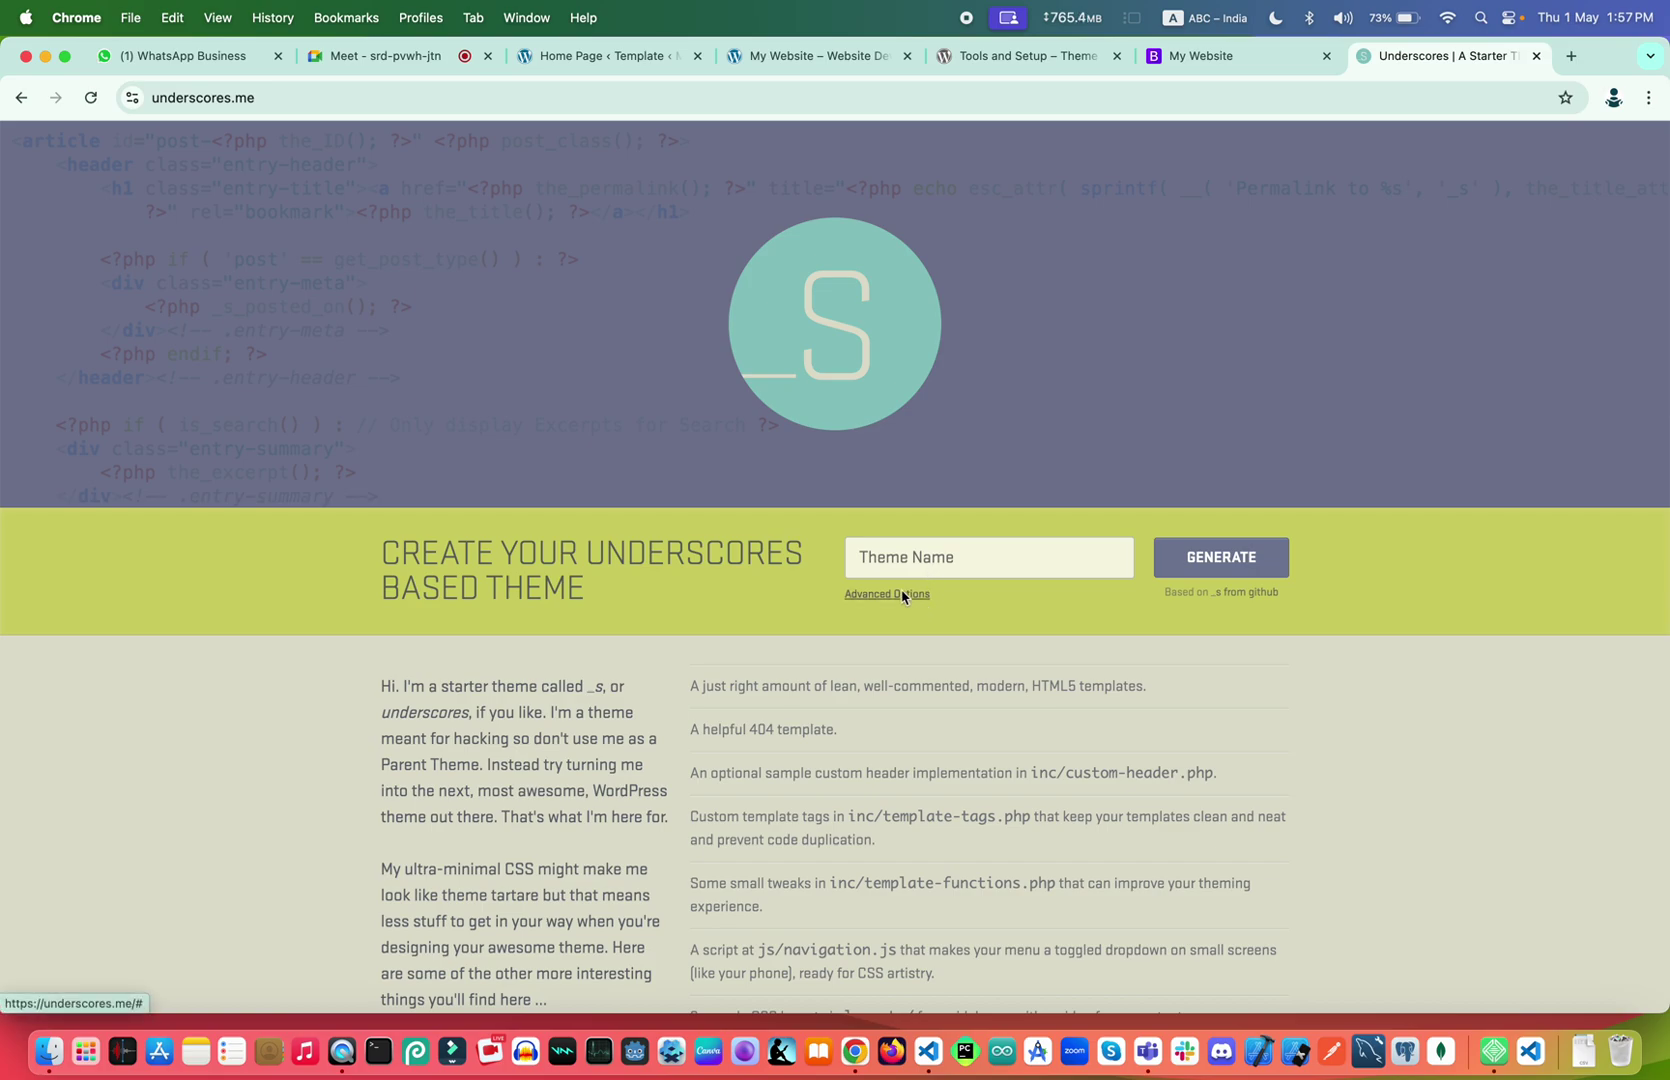
Return to the underscores.me search results, view the Automattic/_s repository on GitHub, and go back to the blank new-tab page
{"action": "left_click", "coordinate": [20, 99]}
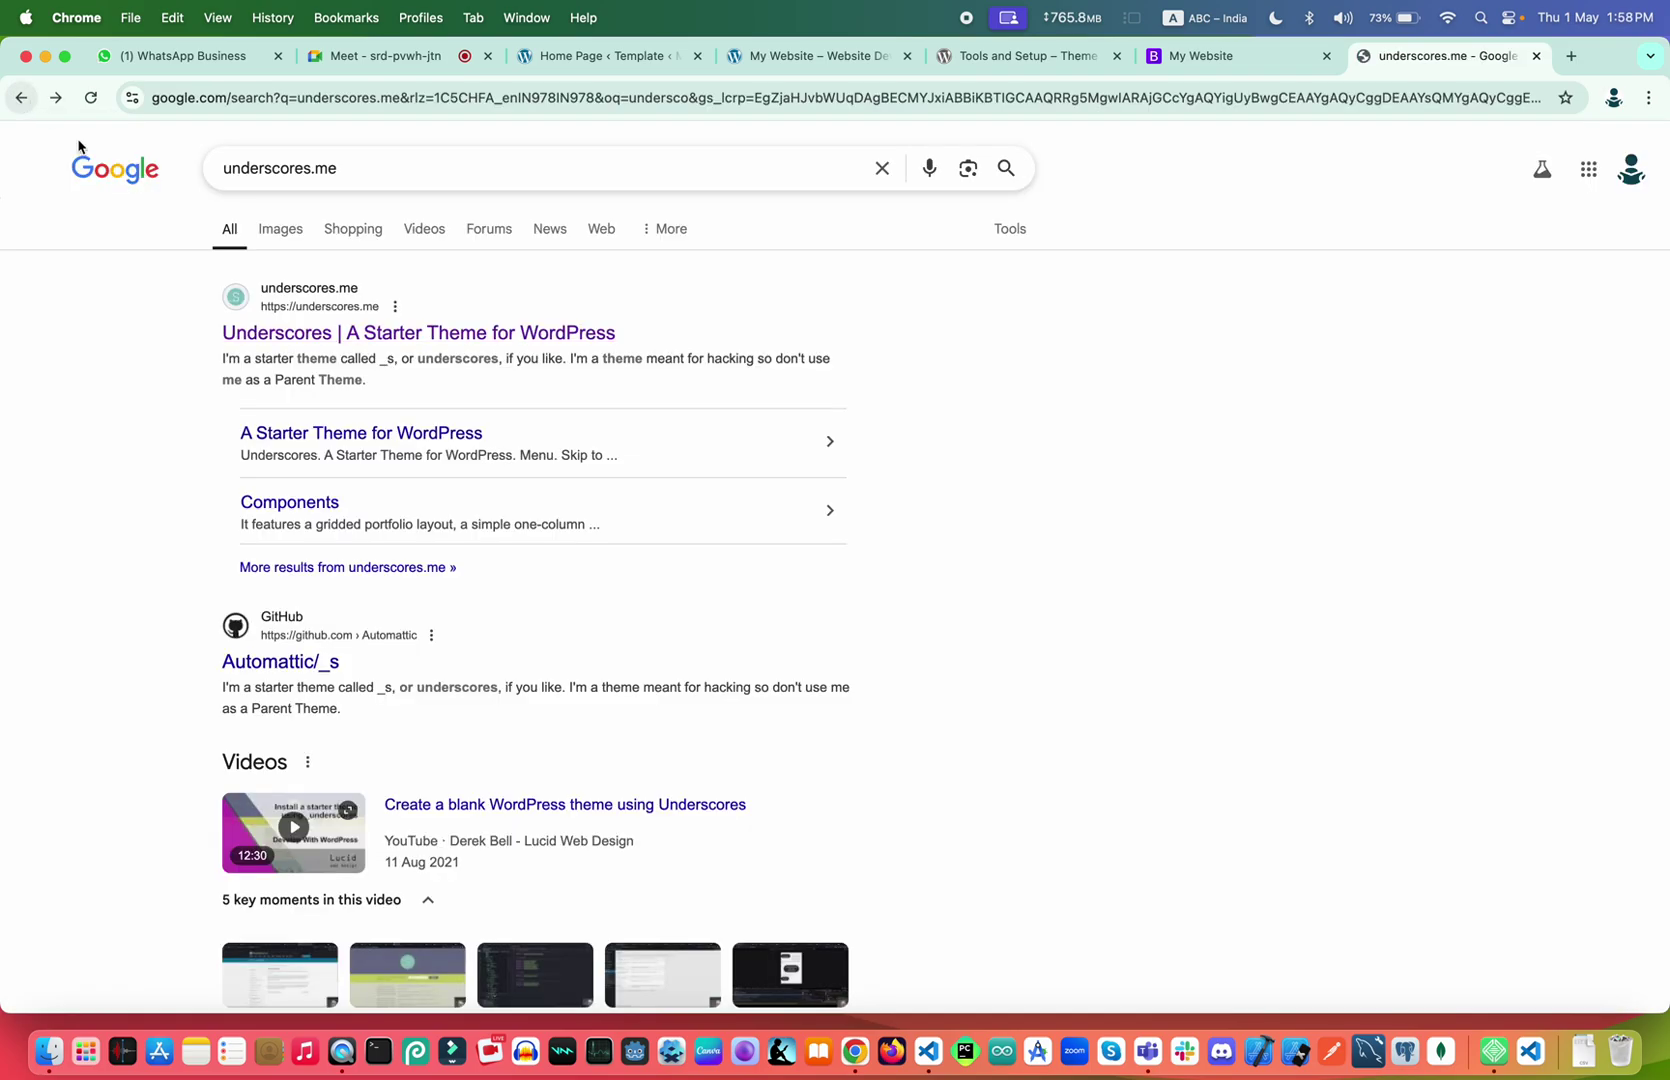
{"action": "scroll", "coordinate": [184, 313], "scroll_direction": "down", "scroll_amount": 2}
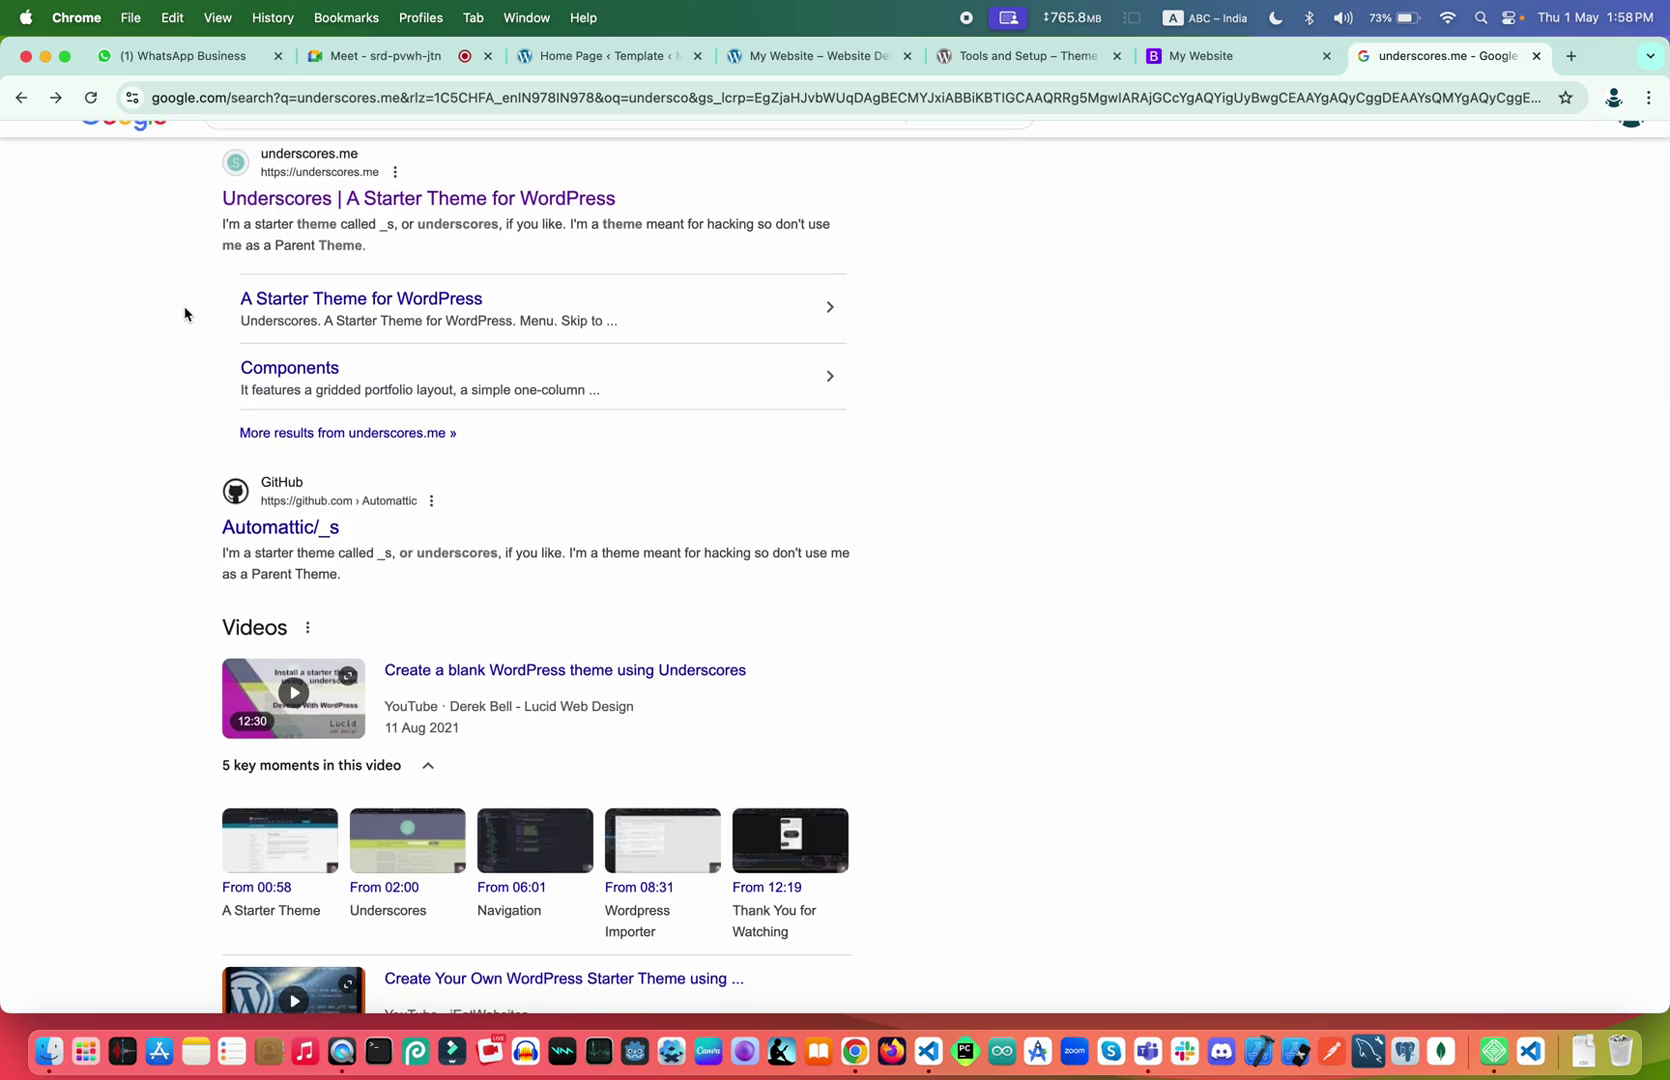
{"action": "left_click", "coordinate": [268, 531]}
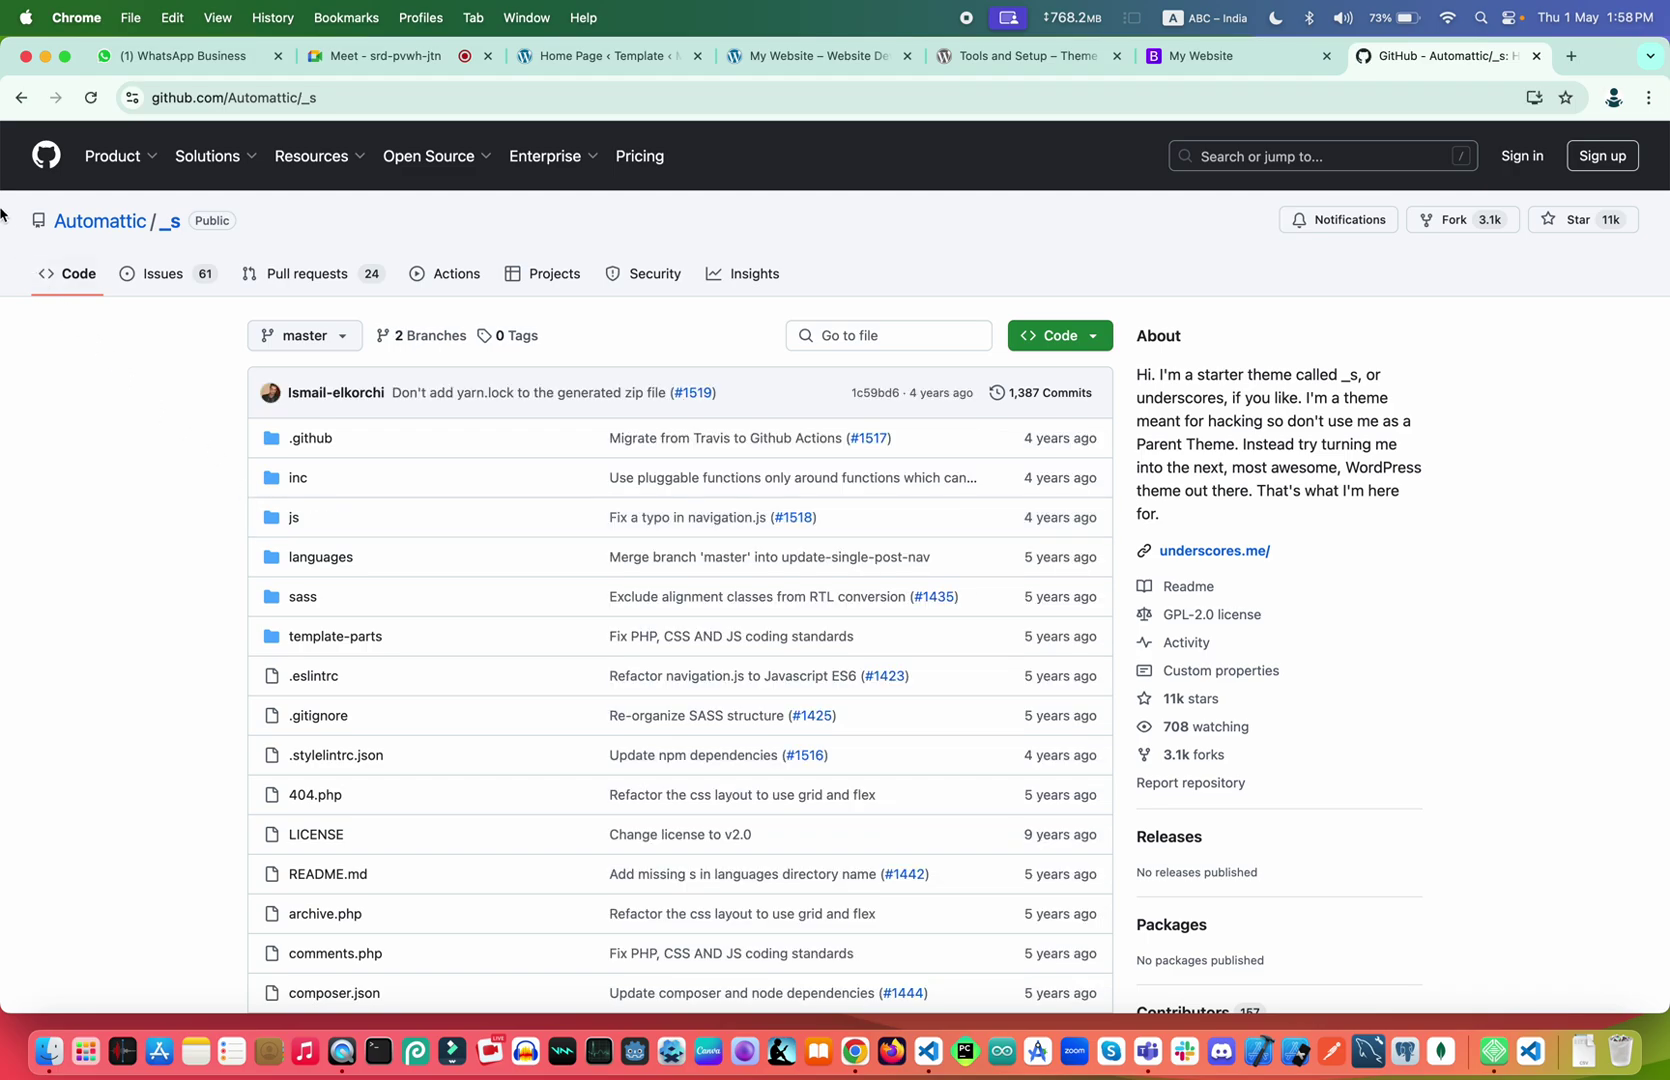
{"action": "left_click", "coordinate": [23, 97]}
{"action": "left_click", "coordinate": [23, 97]}
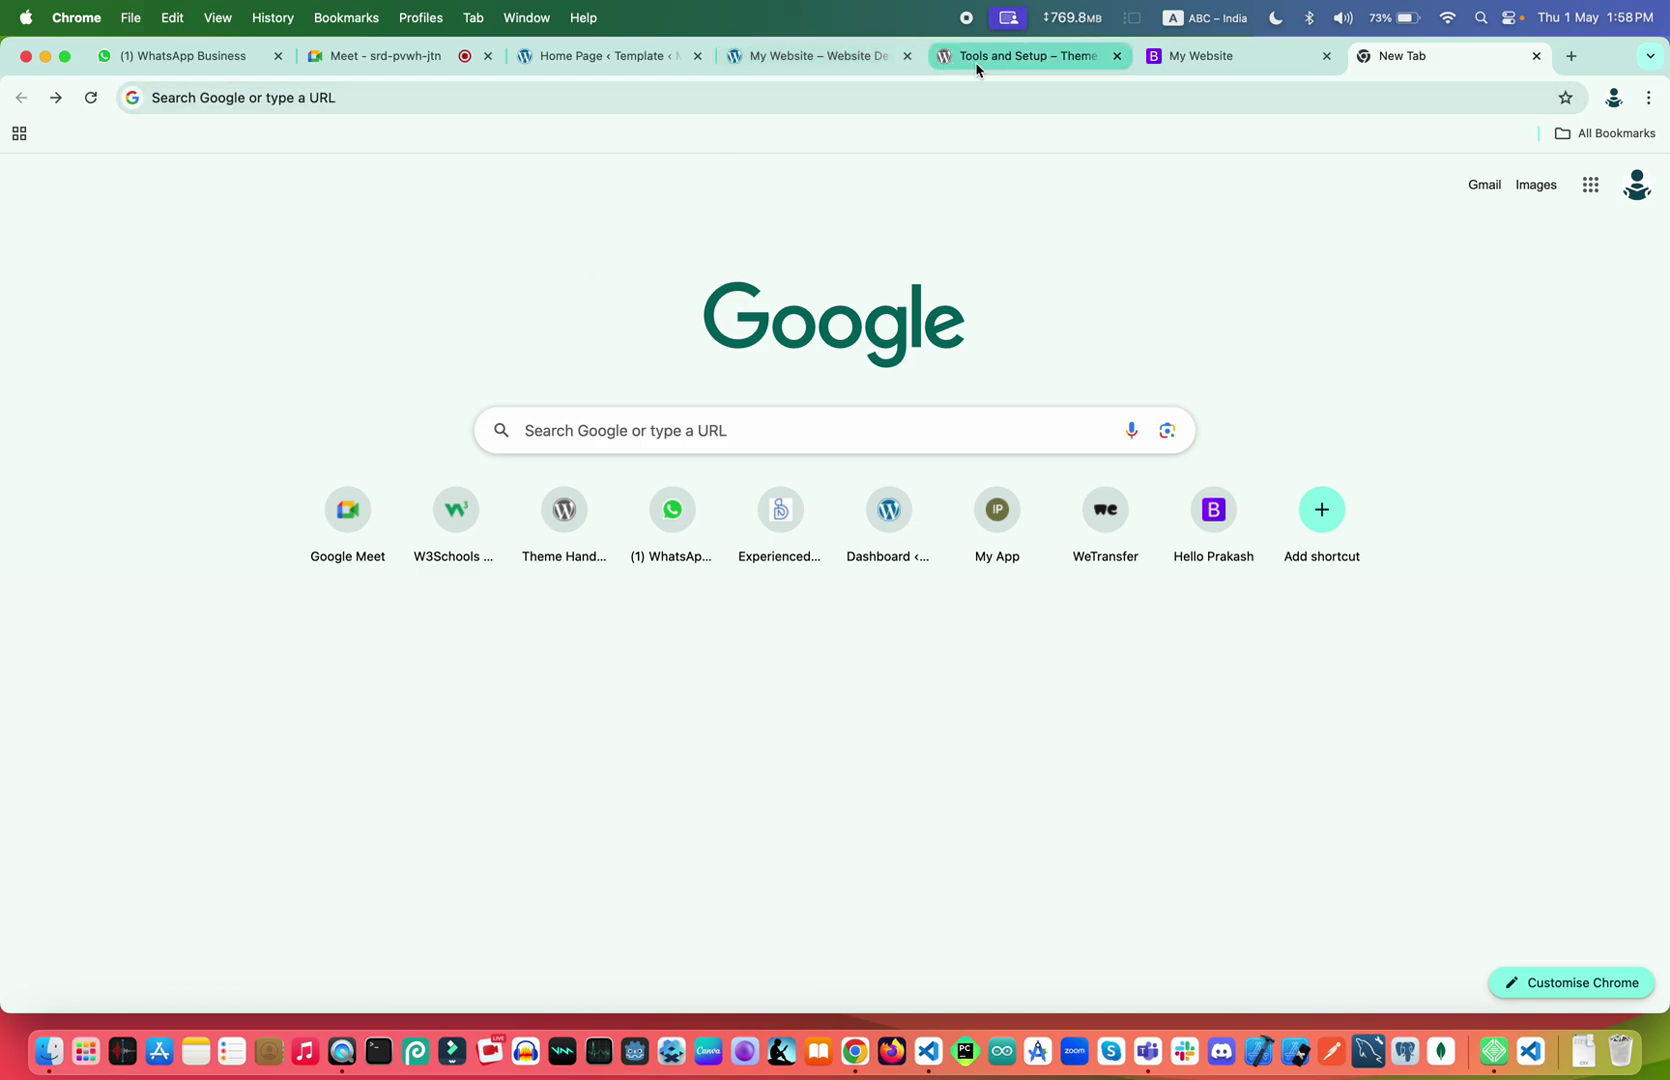
Return to the Theme Handbook's Tools and Setup page and read its code editor, test data, plugin and review guideline sections
{"action": "left_click", "coordinate": [1010, 57]}
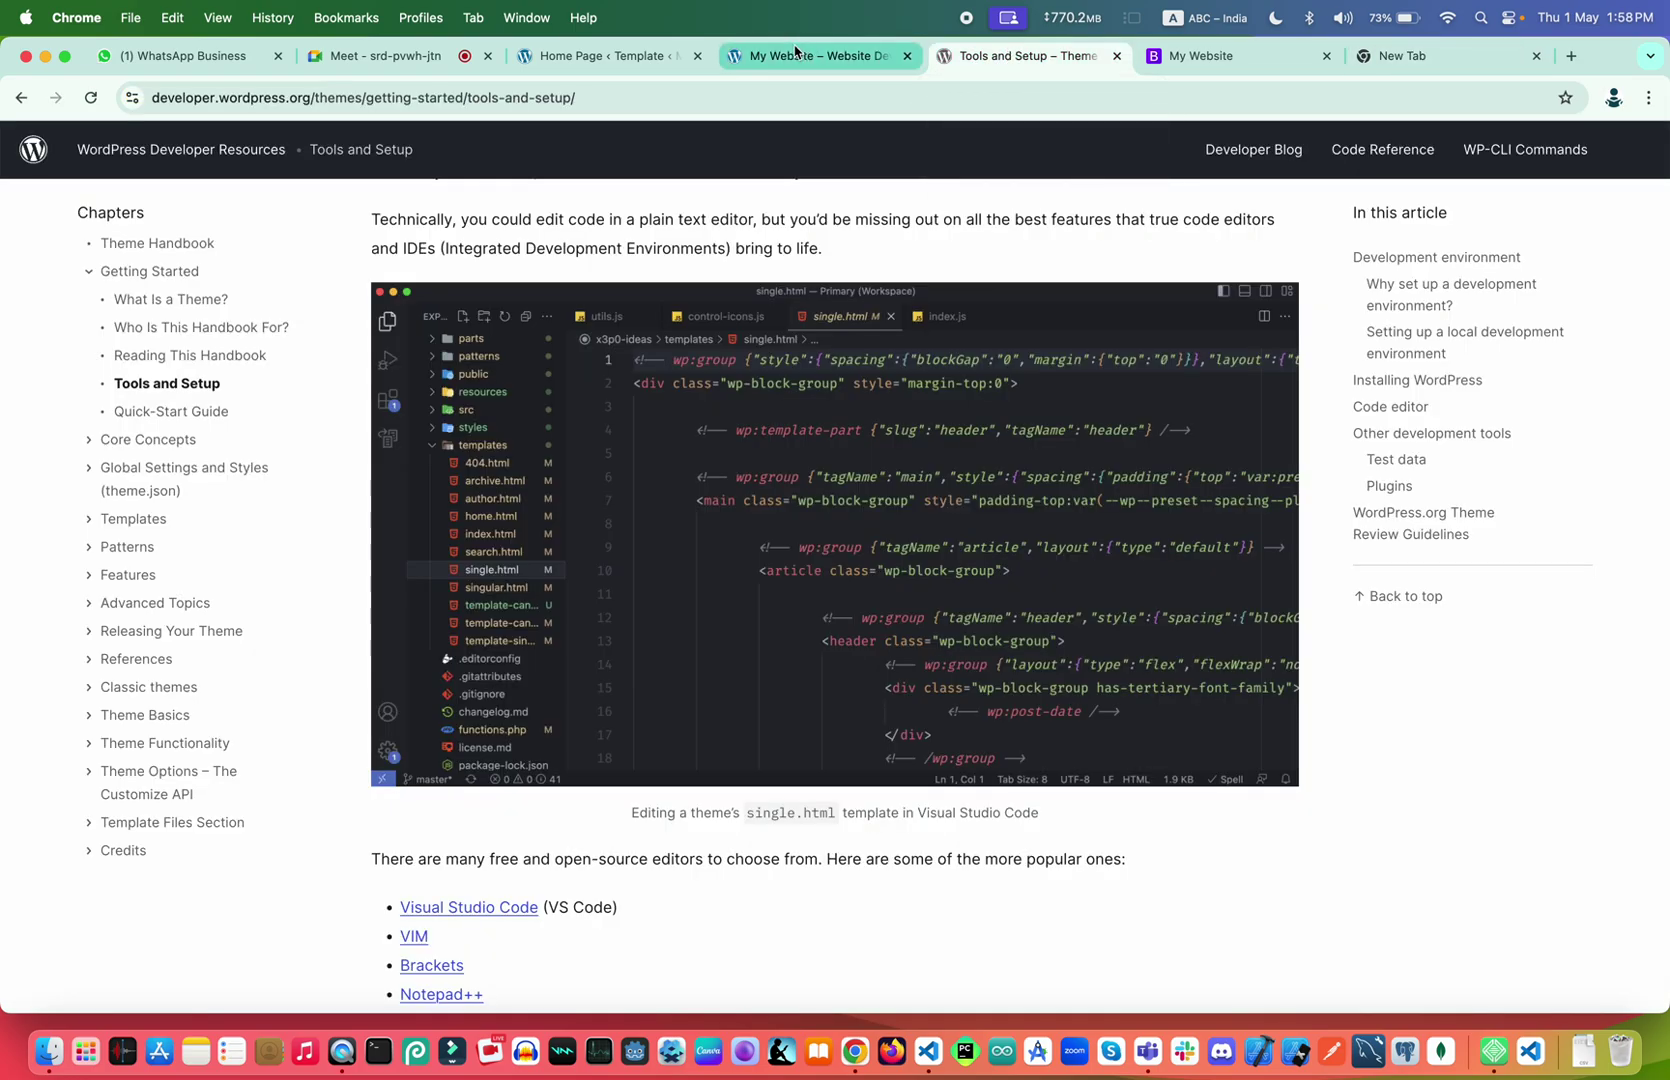
{"action": "scroll", "coordinate": [724, 569], "scroll_direction": "down", "scroll_amount": 5}
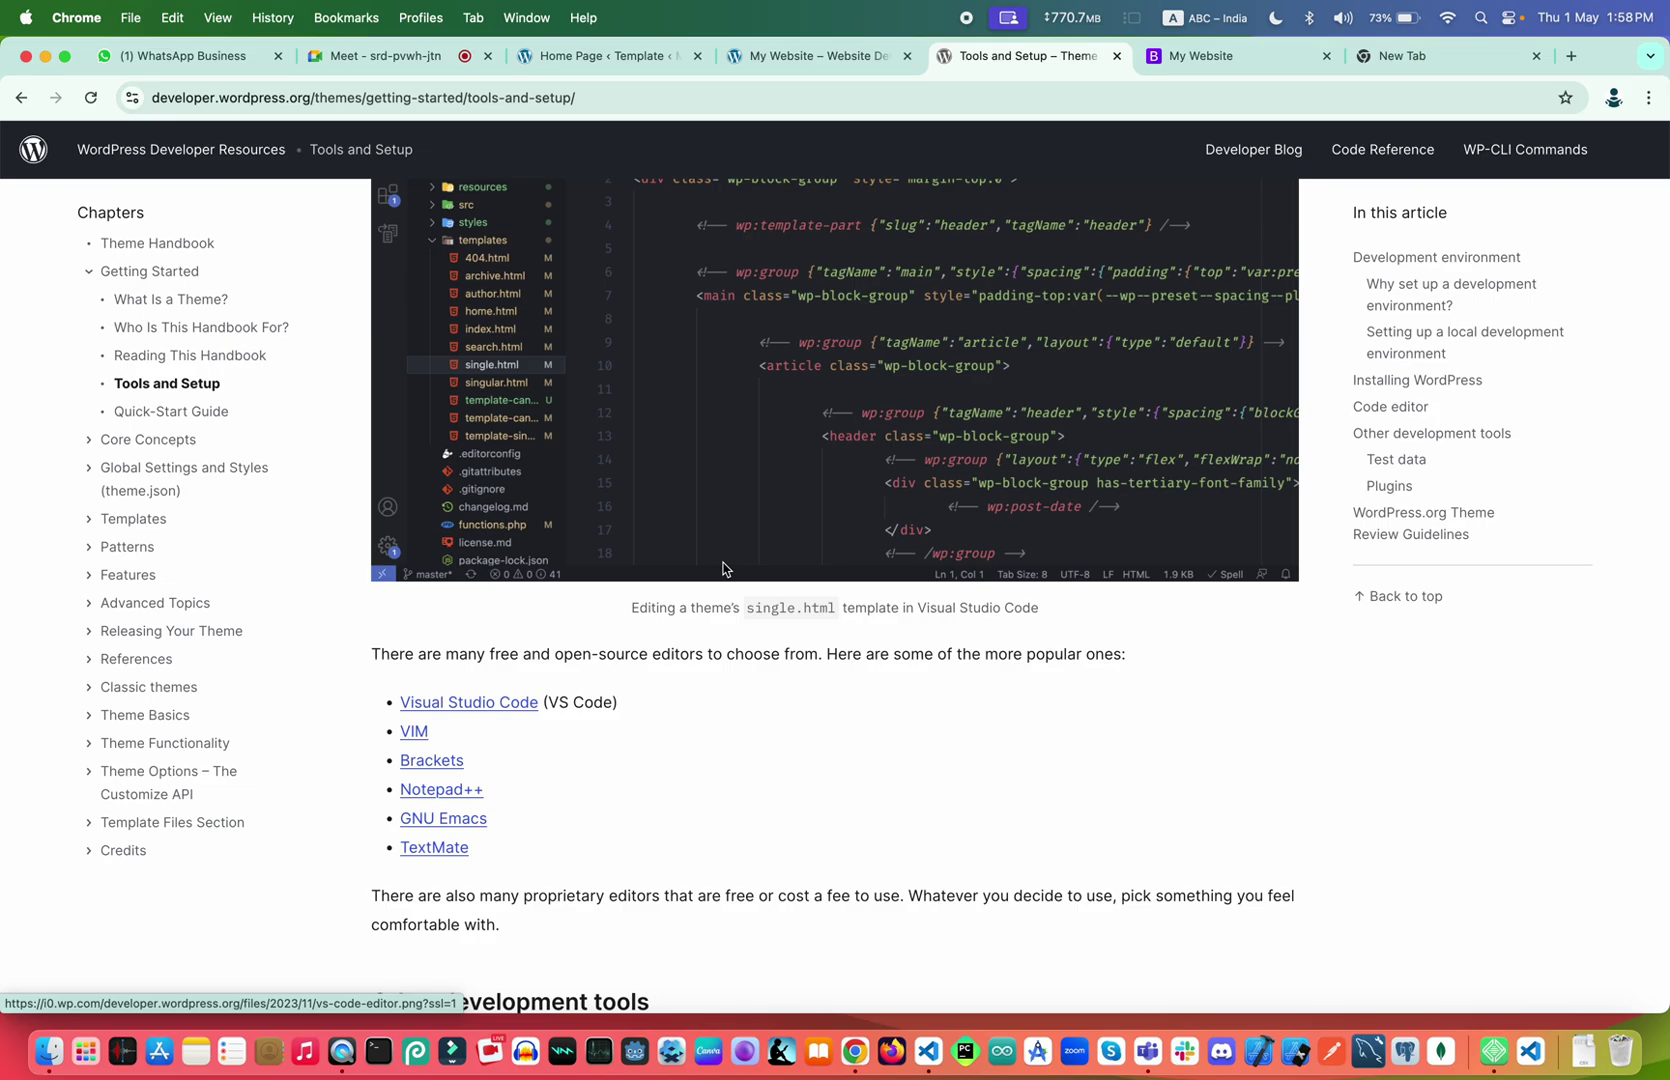
{"action": "scroll", "coordinate": [724, 569], "scroll_direction": "down", "scroll_amount": 10}
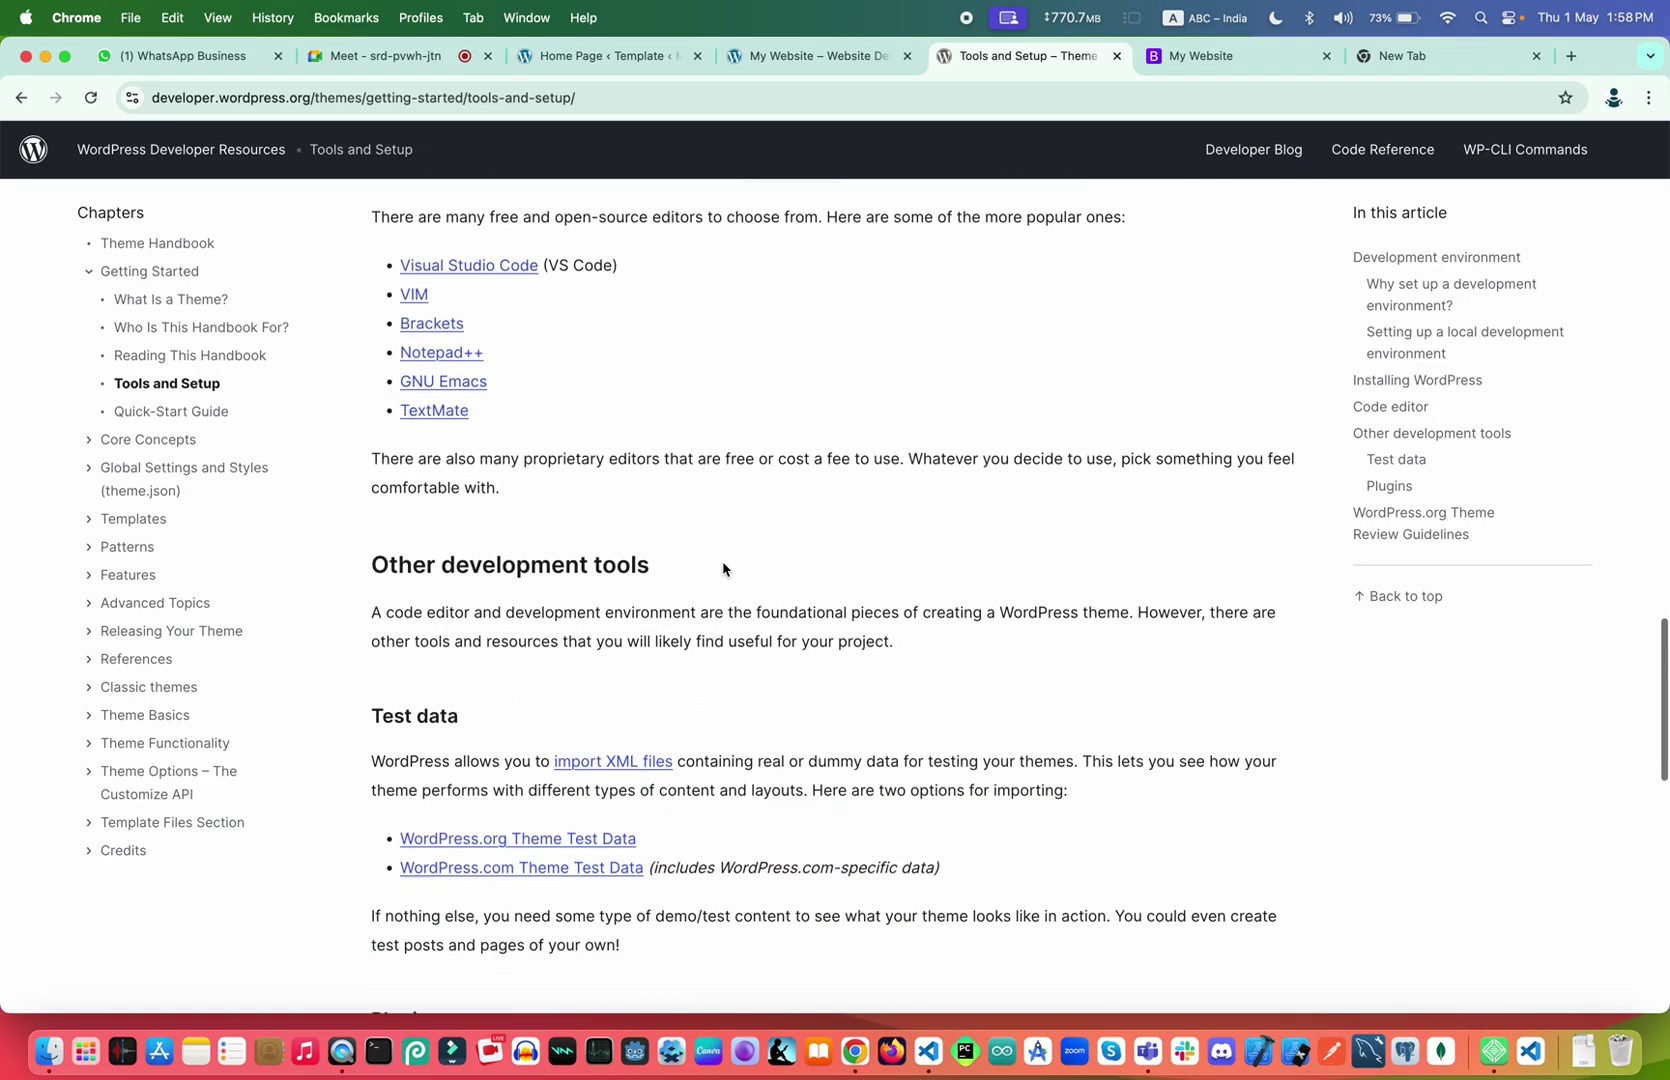
{"action": "scroll", "coordinate": [724, 569], "scroll_direction": "down", "scroll_amount": 19}
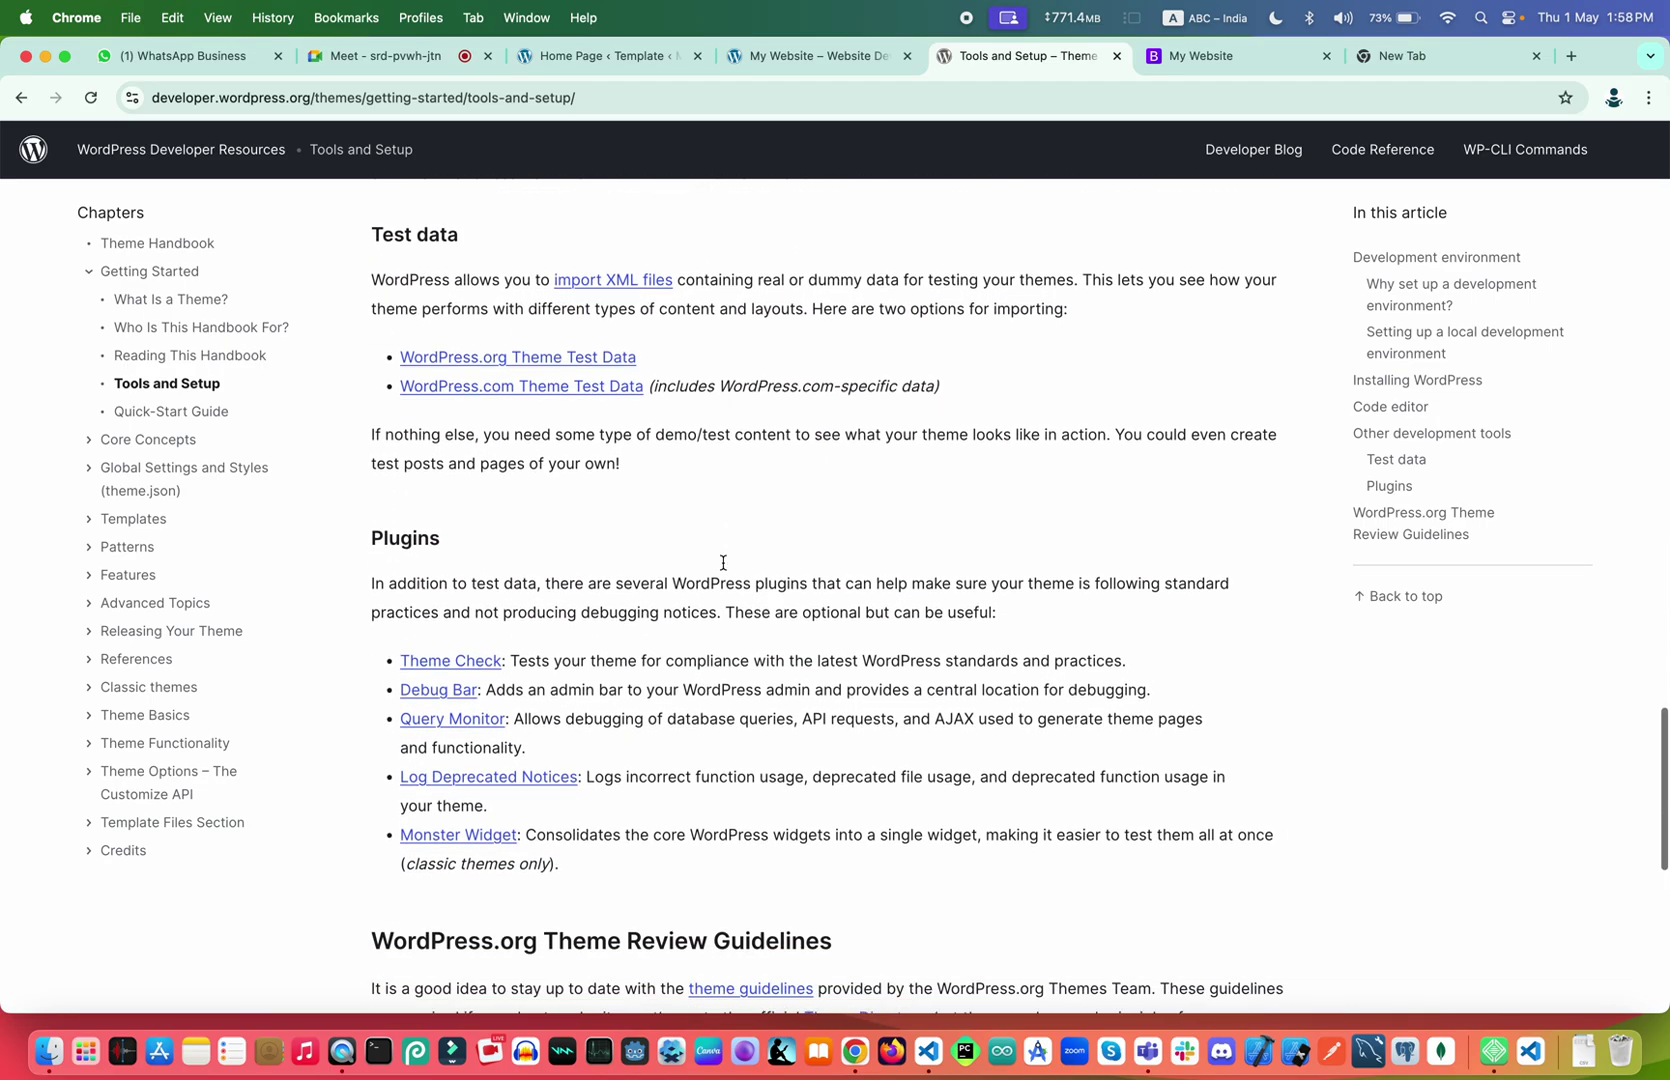
{"action": "scroll", "coordinate": [723, 563], "scroll_direction": "down", "scroll_amount": 3}
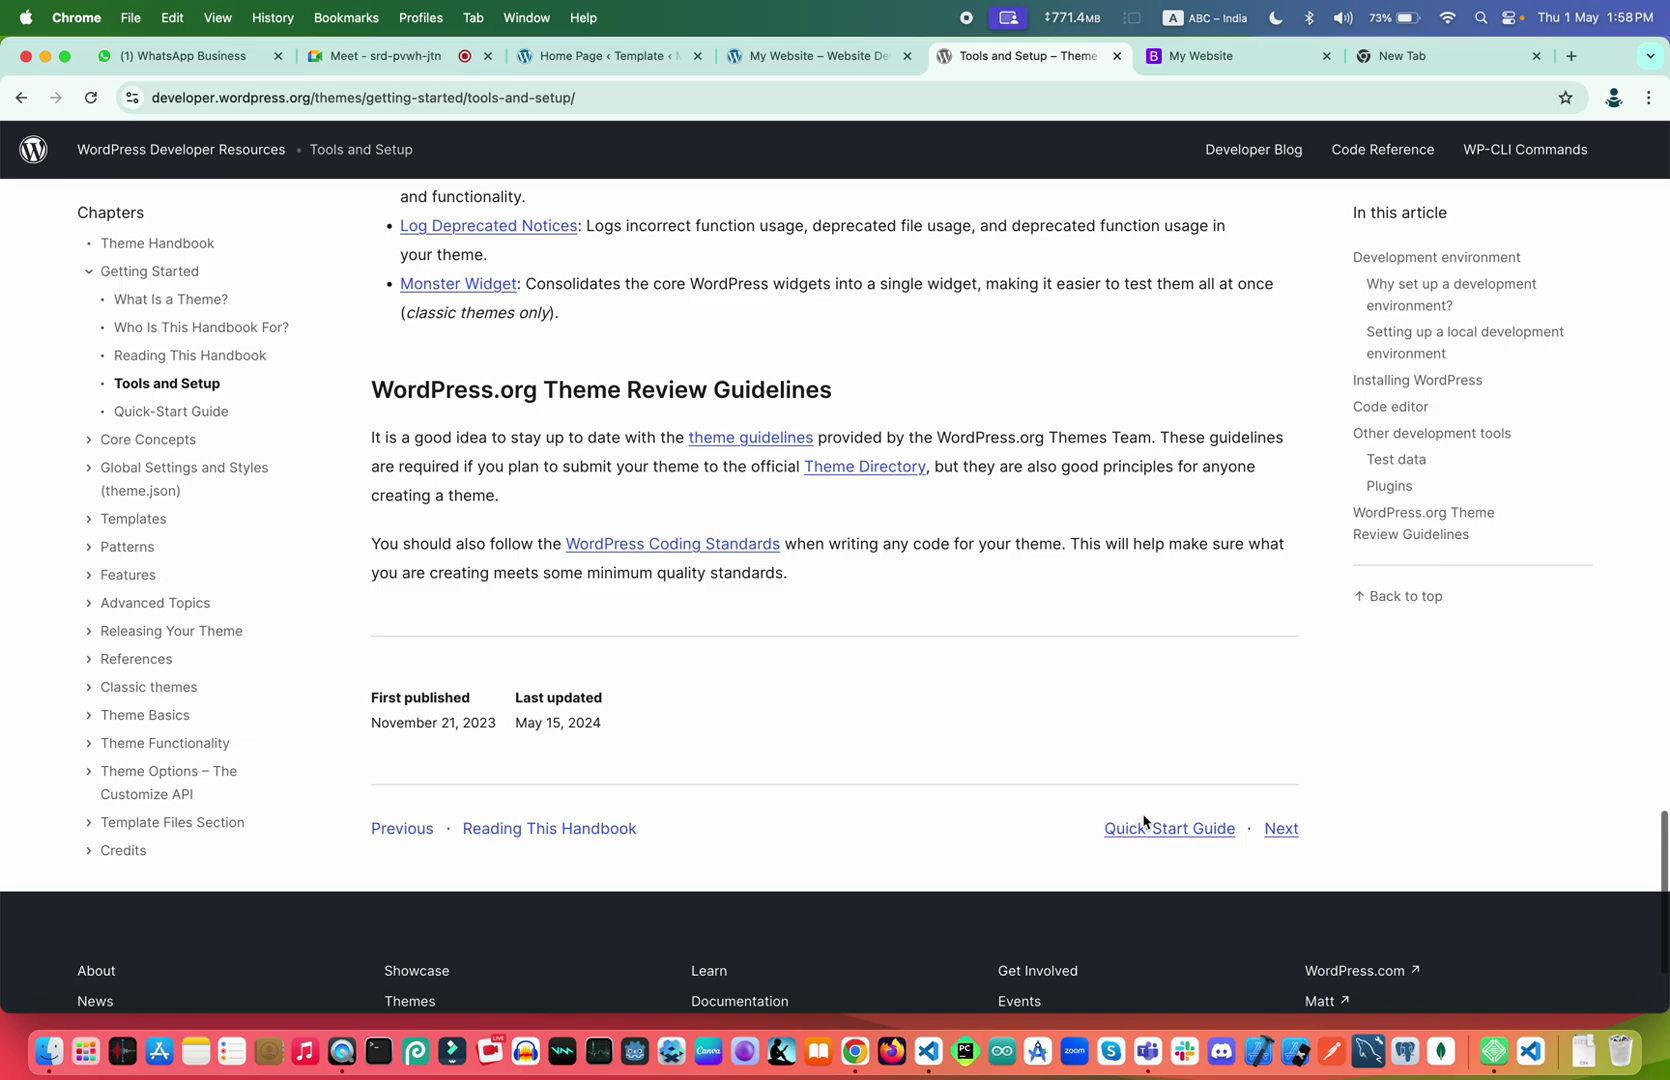
Open the Quick-Start Guide and read how to activate, customize and export a theme, including with the Create Block Theme plugin
{"action": "left_click", "coordinate": [1170, 832]}
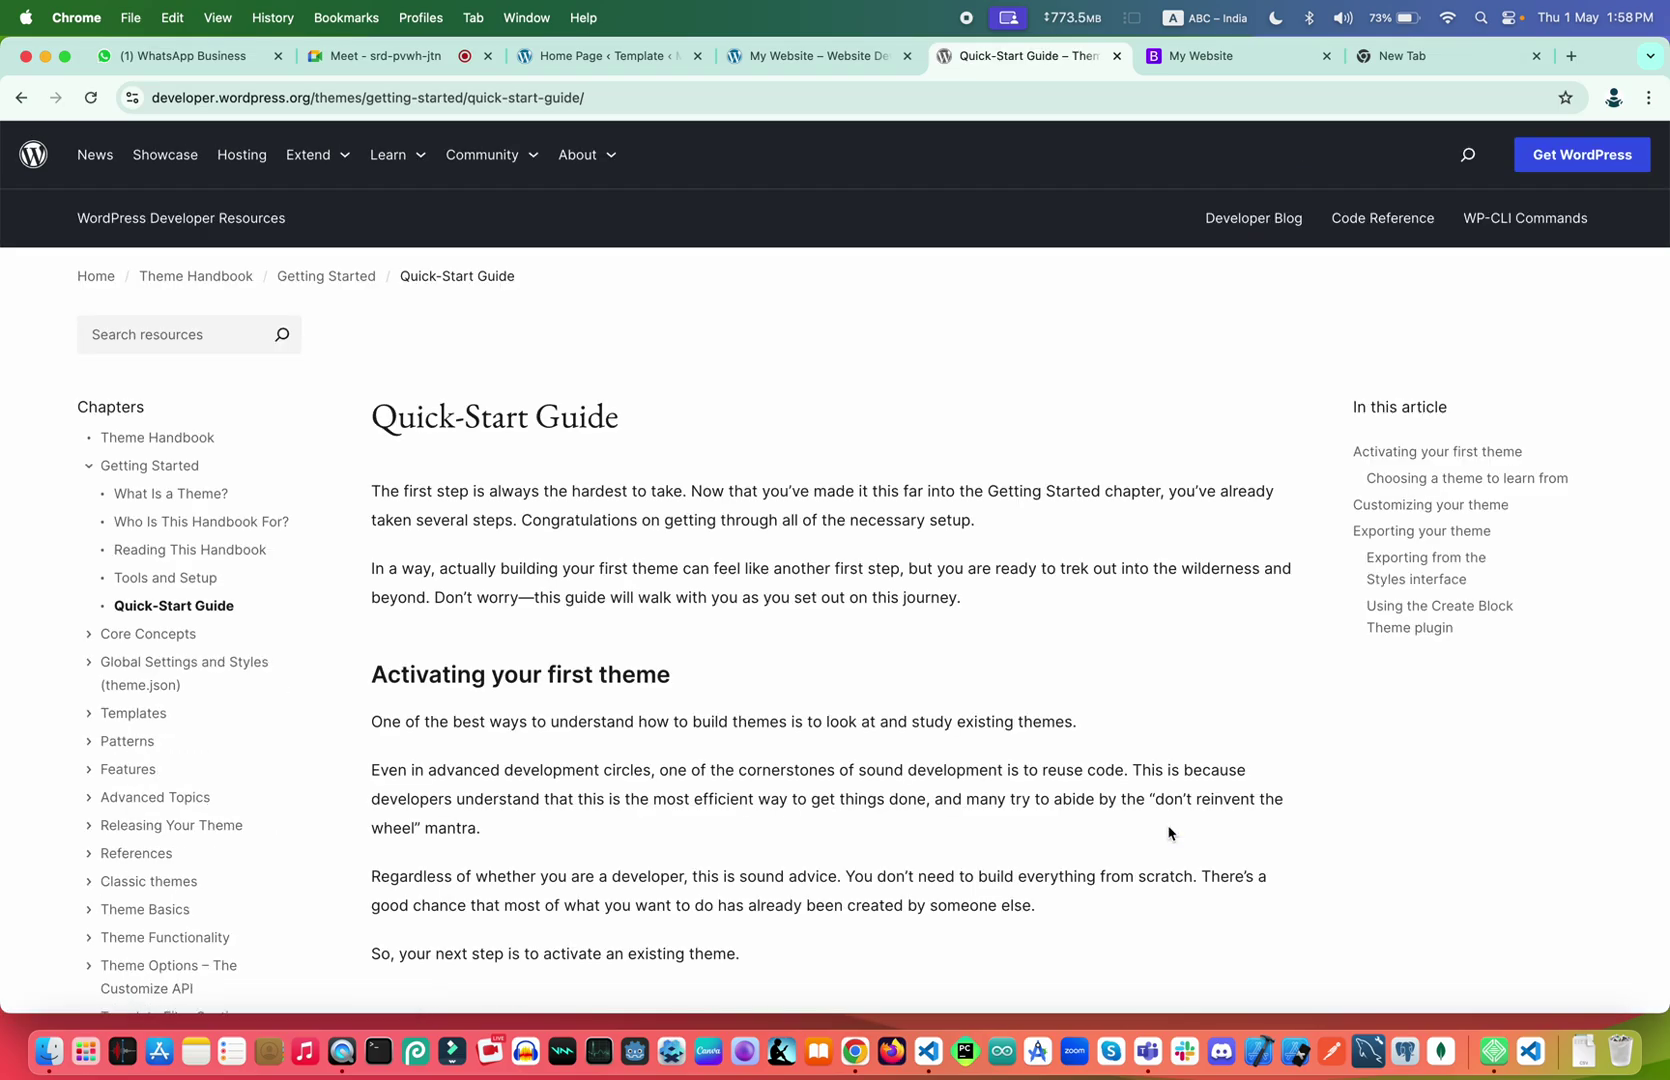
{"action": "scroll", "coordinate": [1170, 832], "scroll_direction": "down", "scroll_amount": 17}
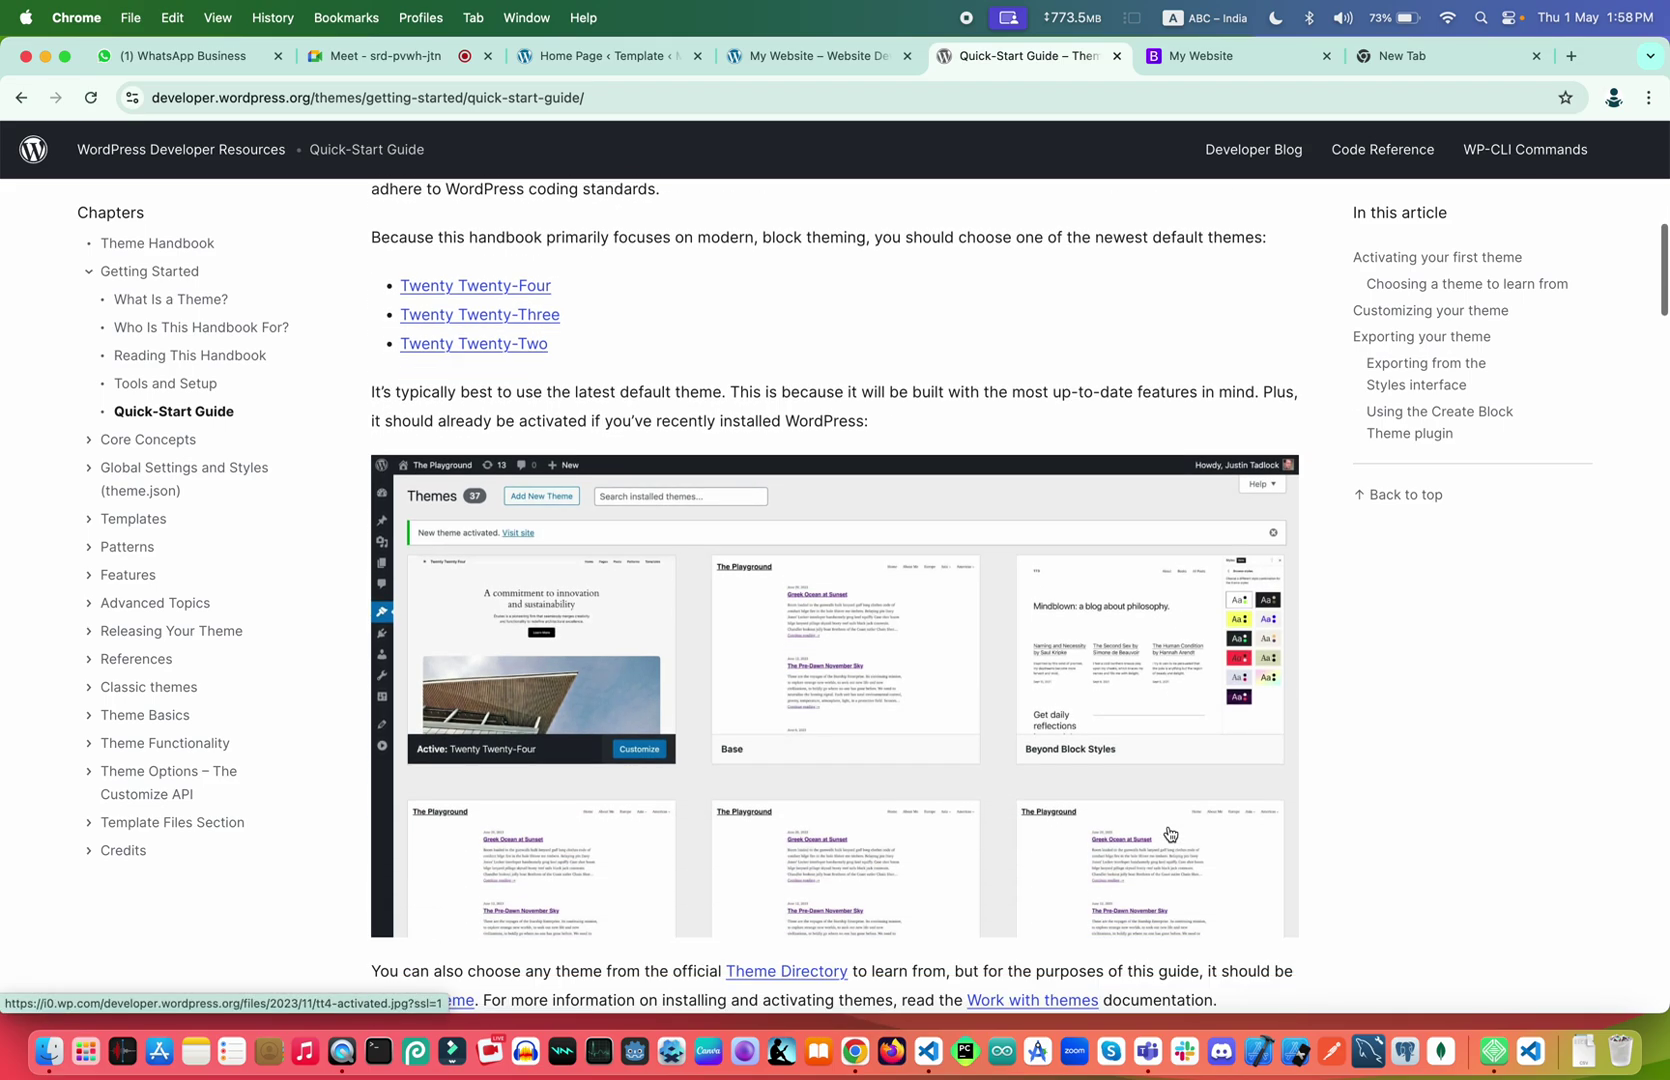
{"action": "scroll", "coordinate": [1170, 832], "scroll_direction": "down", "scroll_amount": 2}
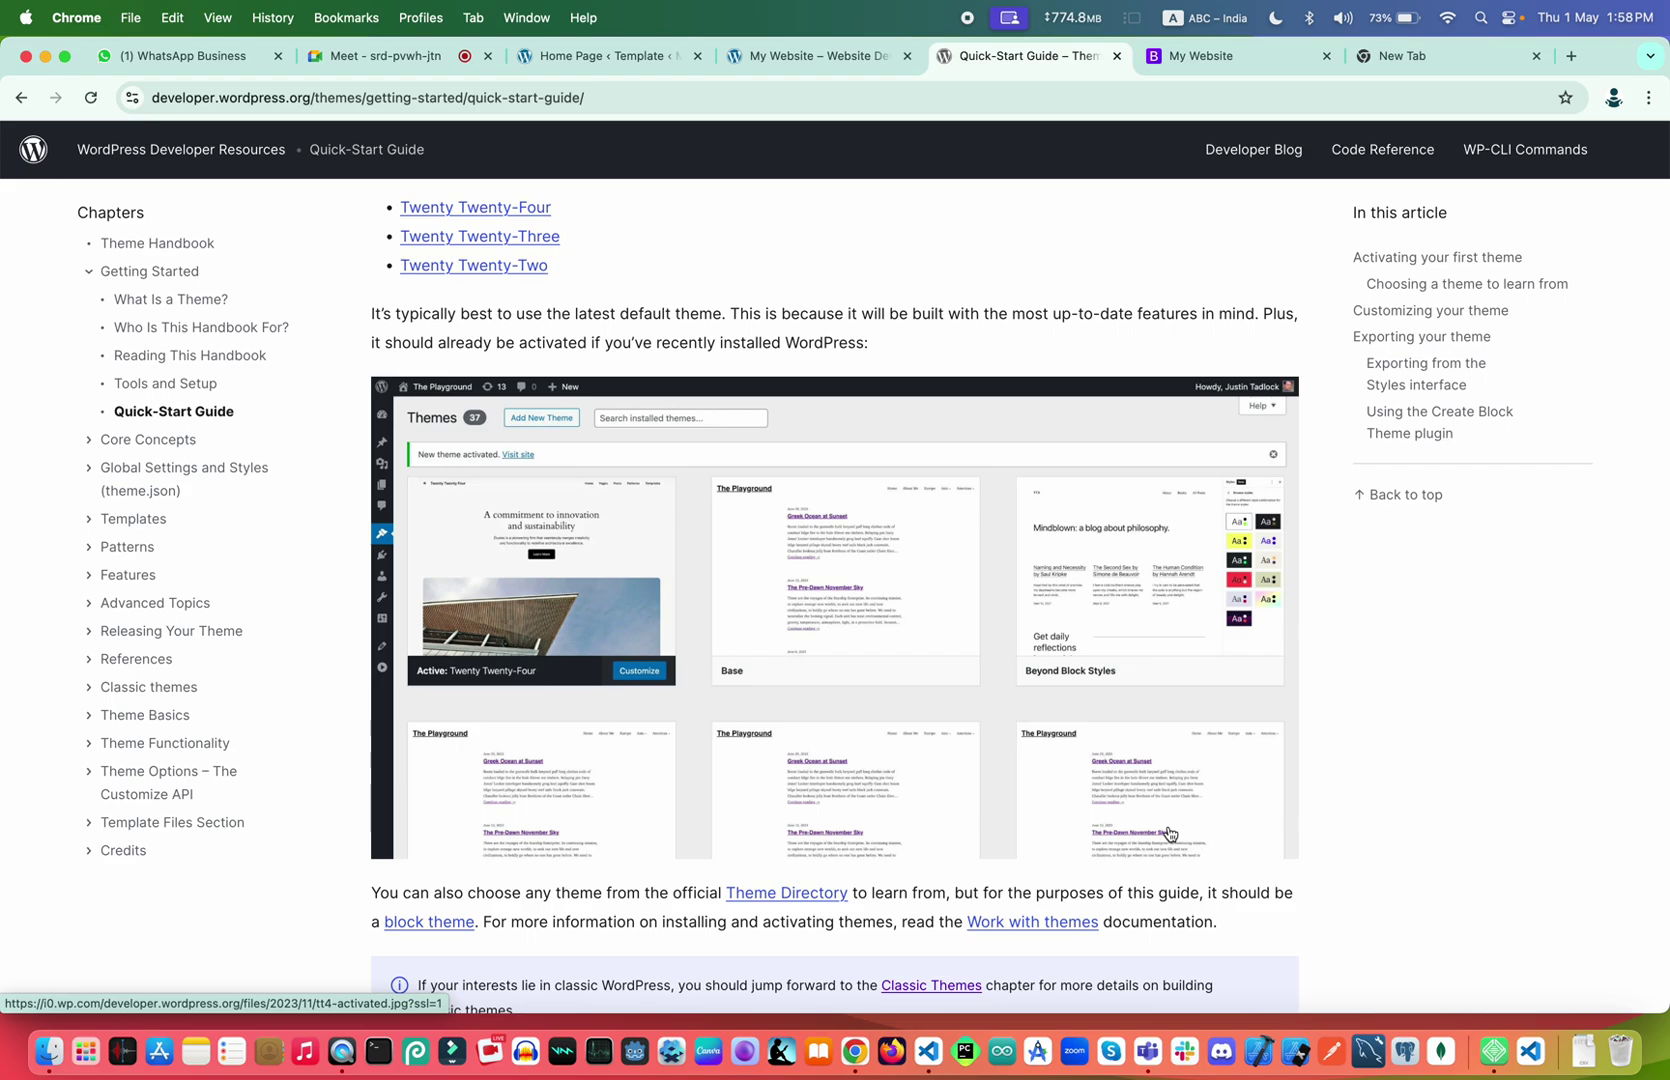
{"action": "scroll", "coordinate": [1170, 833], "scroll_direction": "down", "scroll_amount": 9}
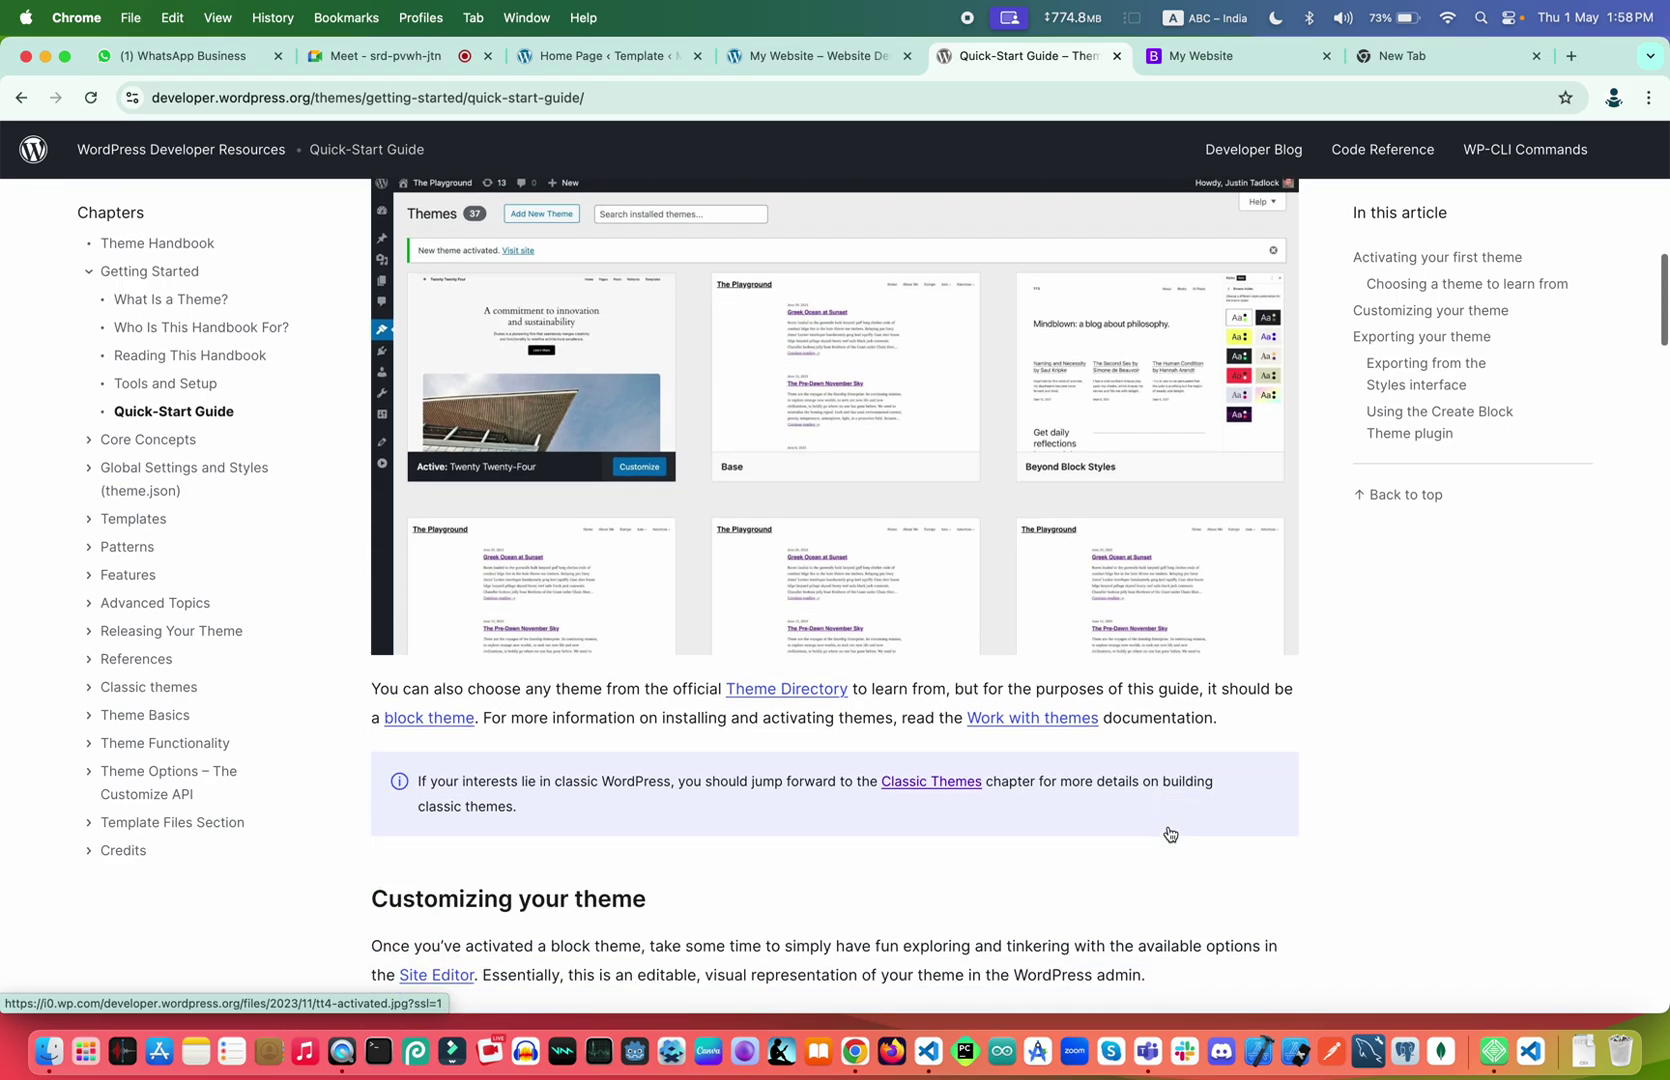
{"action": "scroll", "coordinate": [1170, 833], "scroll_direction": "down", "scroll_amount": 10}
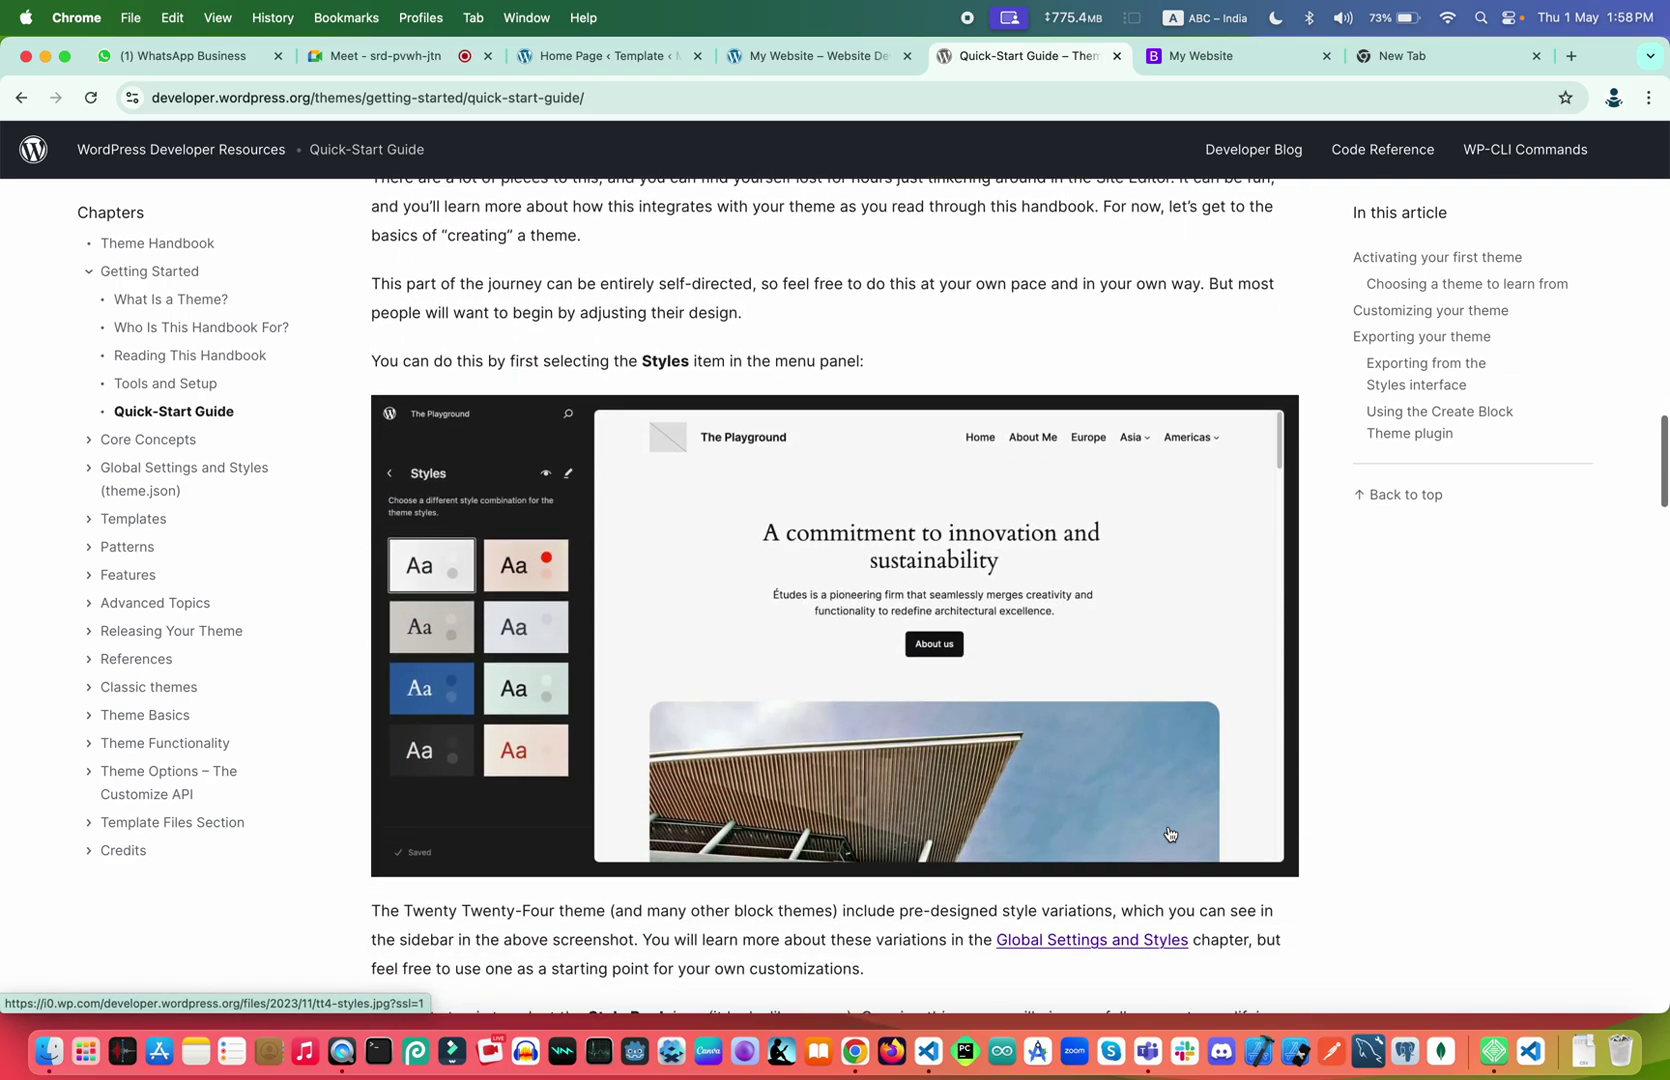
{"action": "scroll", "coordinate": [1170, 833], "scroll_direction": "down", "scroll_amount": 5}
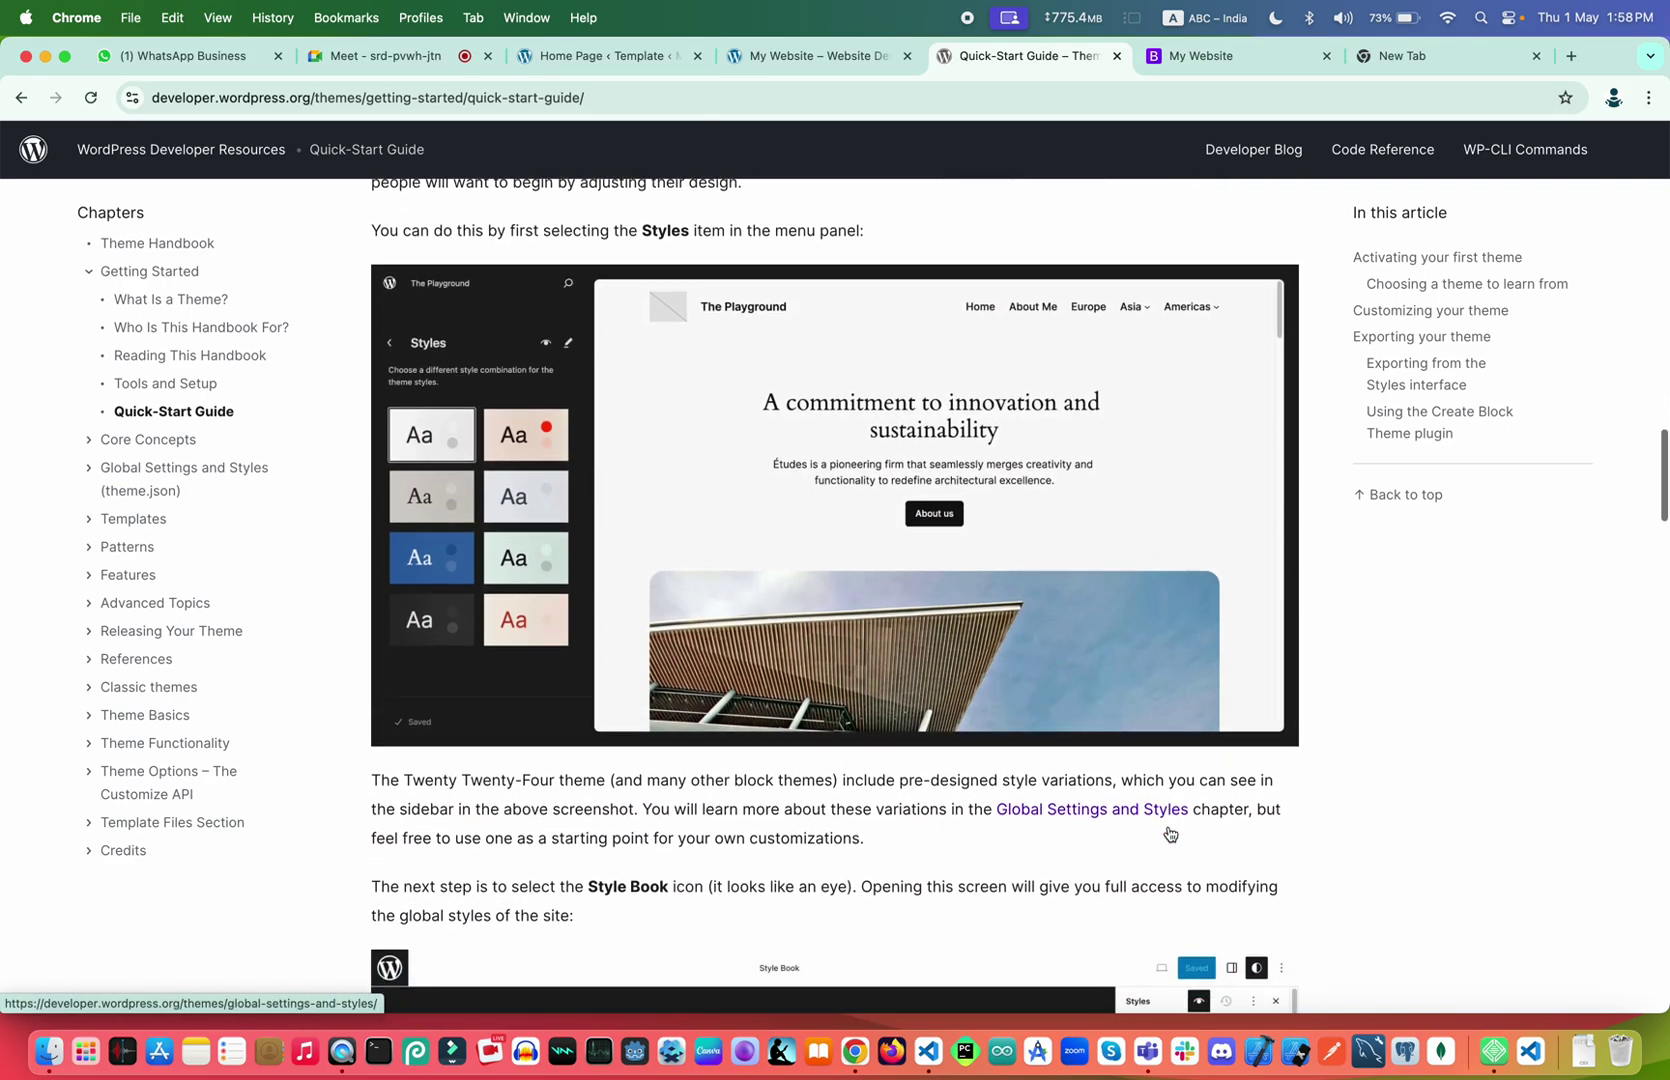
{"action": "scroll", "coordinate": [1170, 833], "scroll_direction": "down", "scroll_amount": 1}
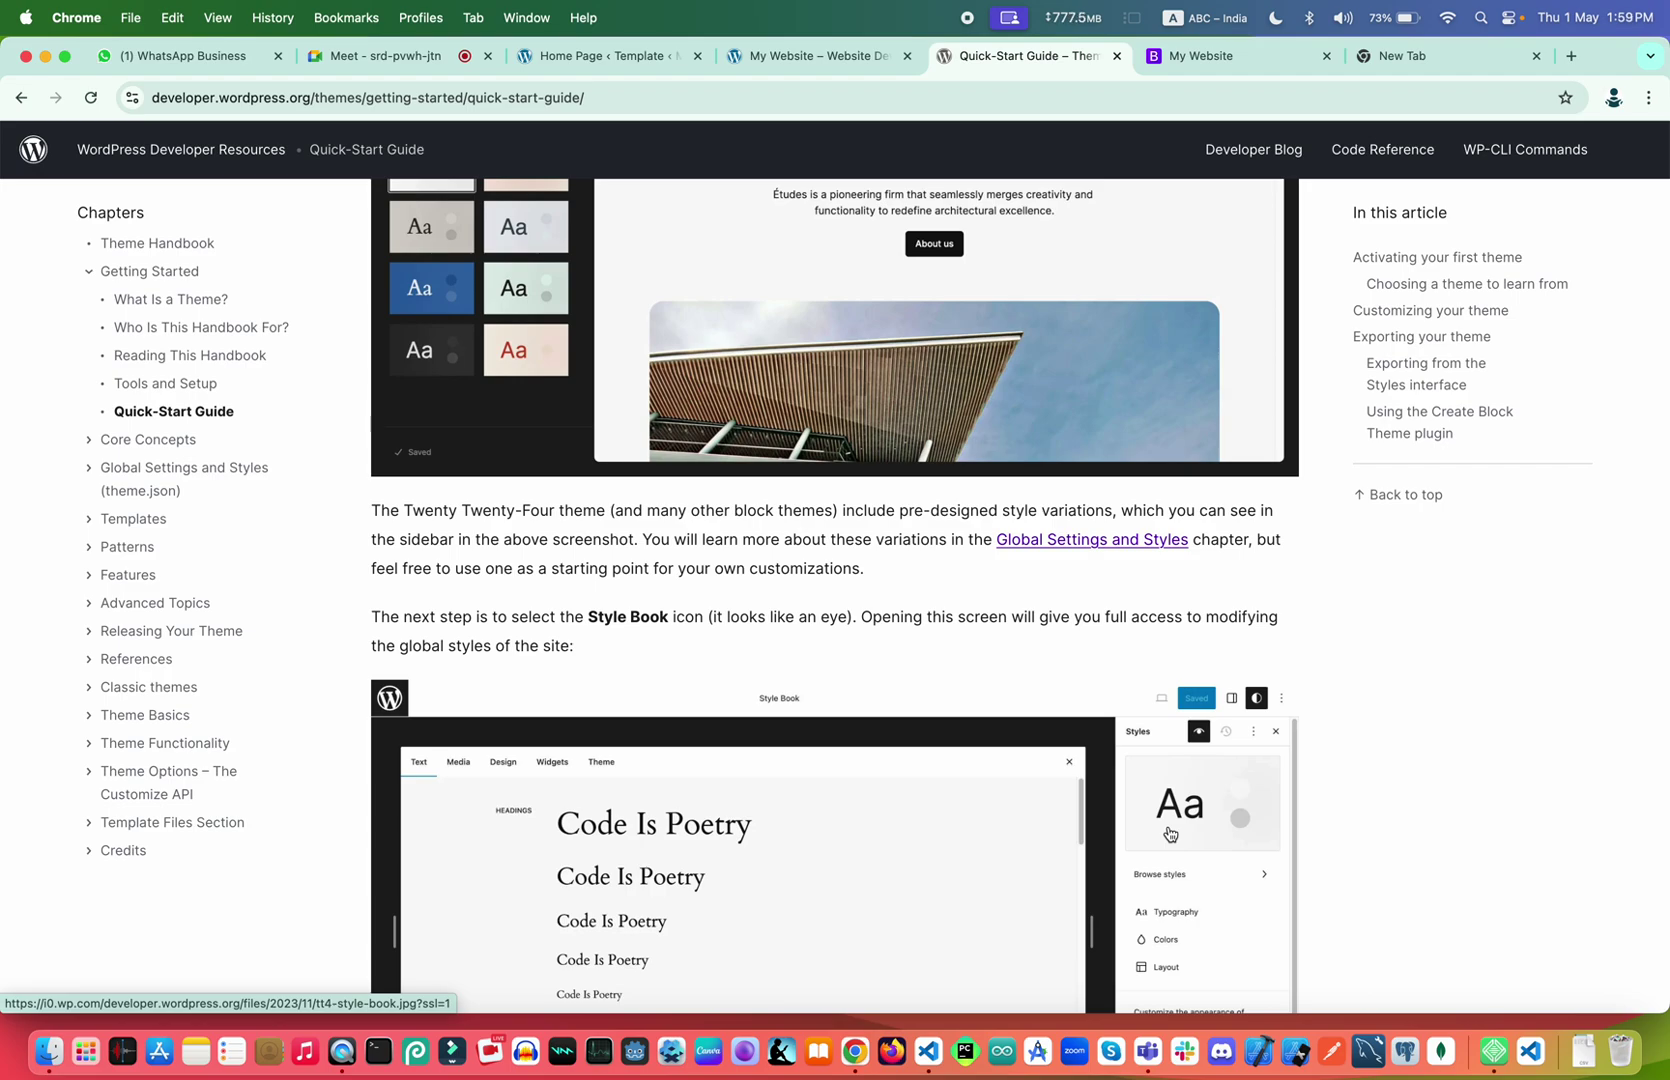
{"action": "scroll", "coordinate": [1170, 833], "scroll_direction": "down", "scroll_amount": 5}
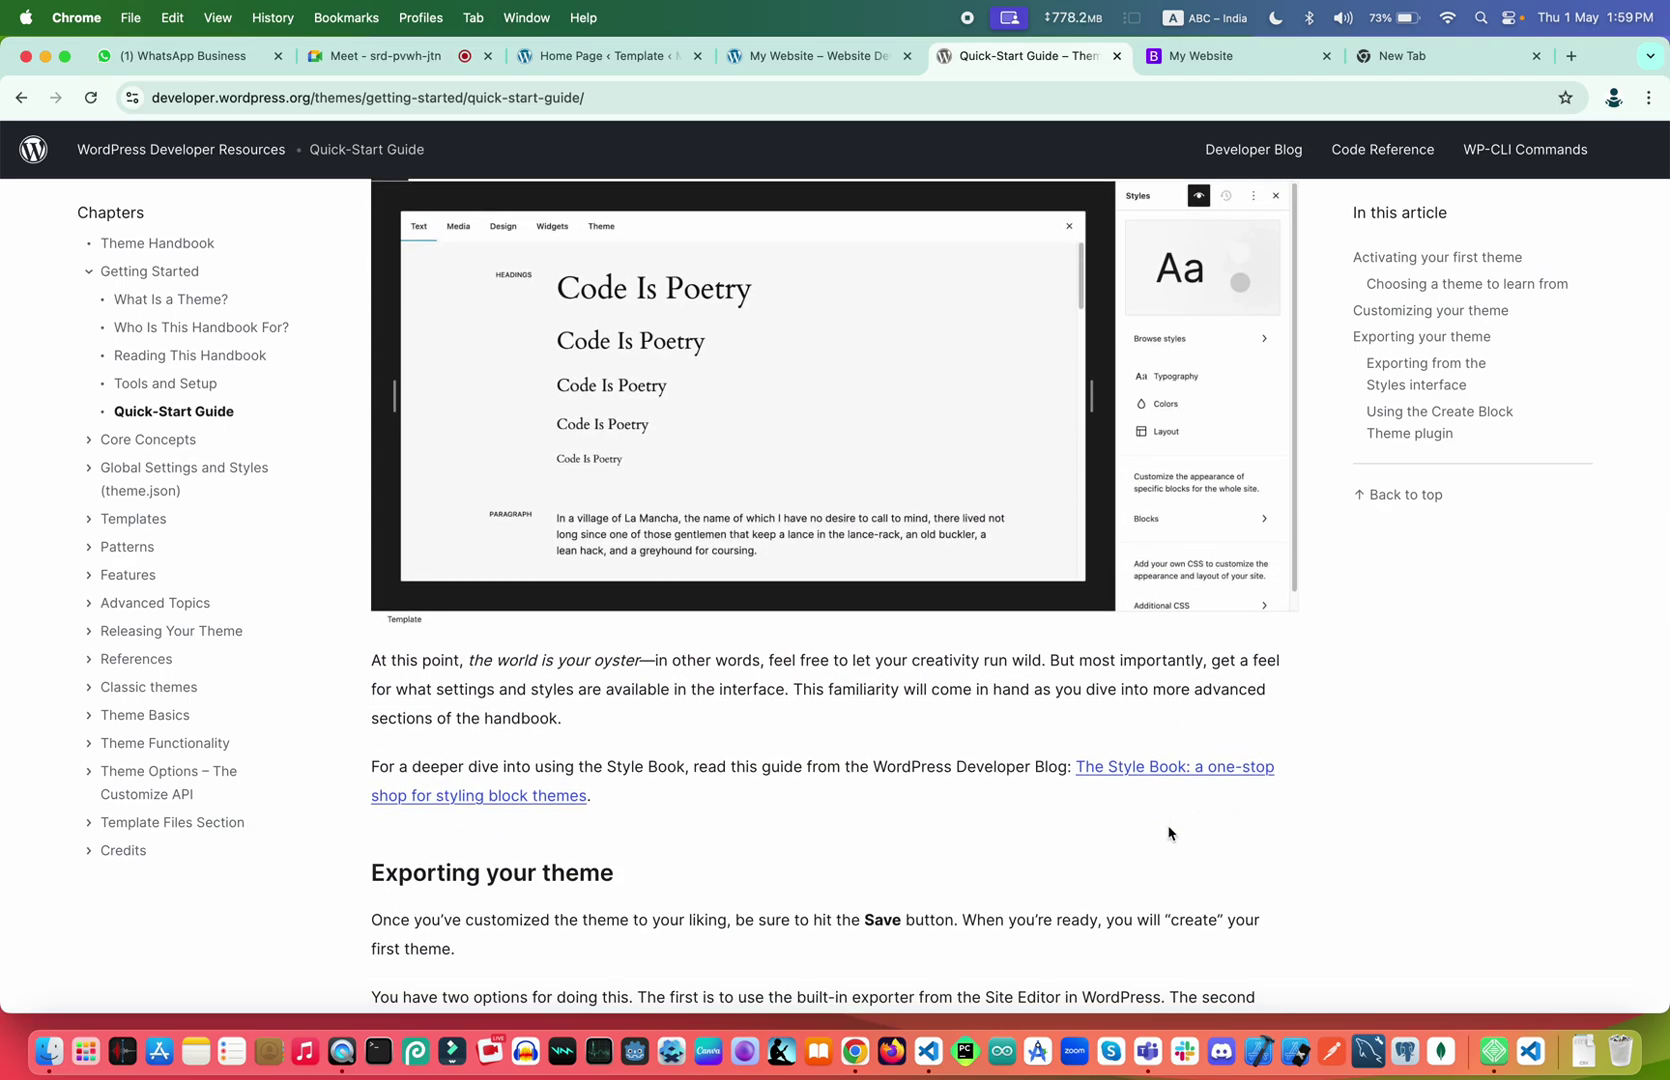
{"action": "scroll", "coordinate": [1170, 833], "scroll_direction": "down", "scroll_amount": 15}
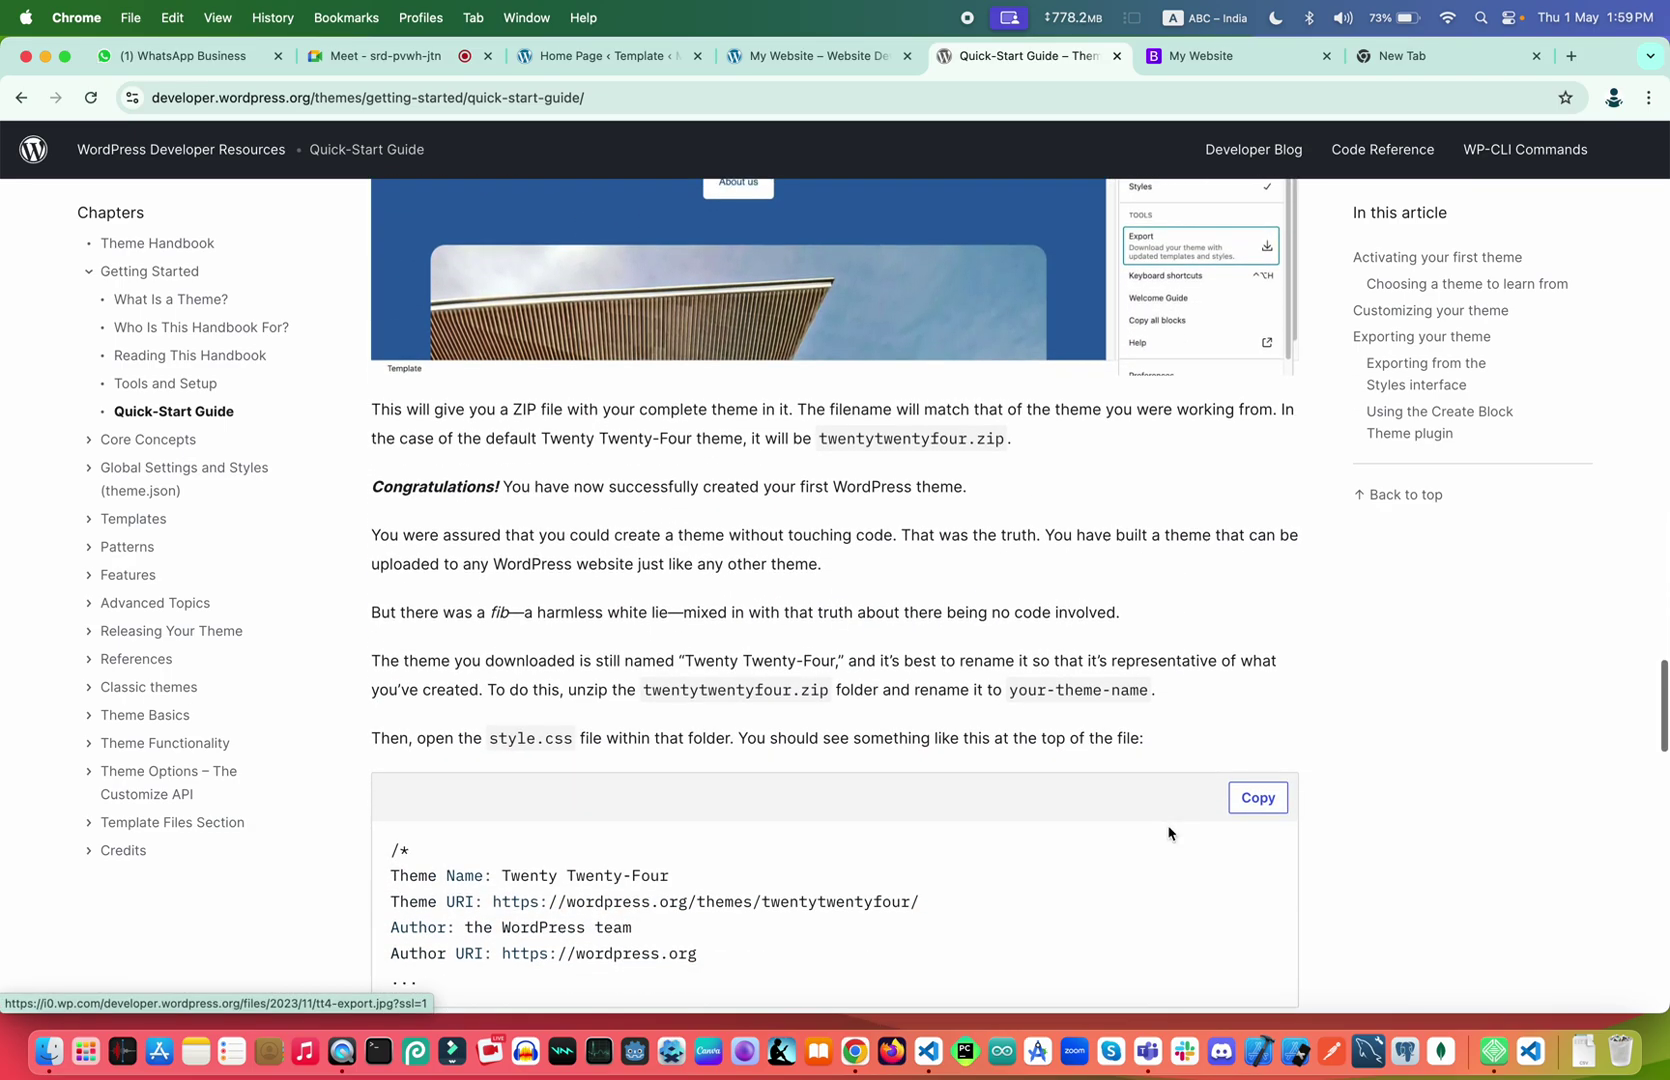
{"action": "scroll", "coordinate": [1170, 833], "scroll_direction": "down", "scroll_amount": 12}
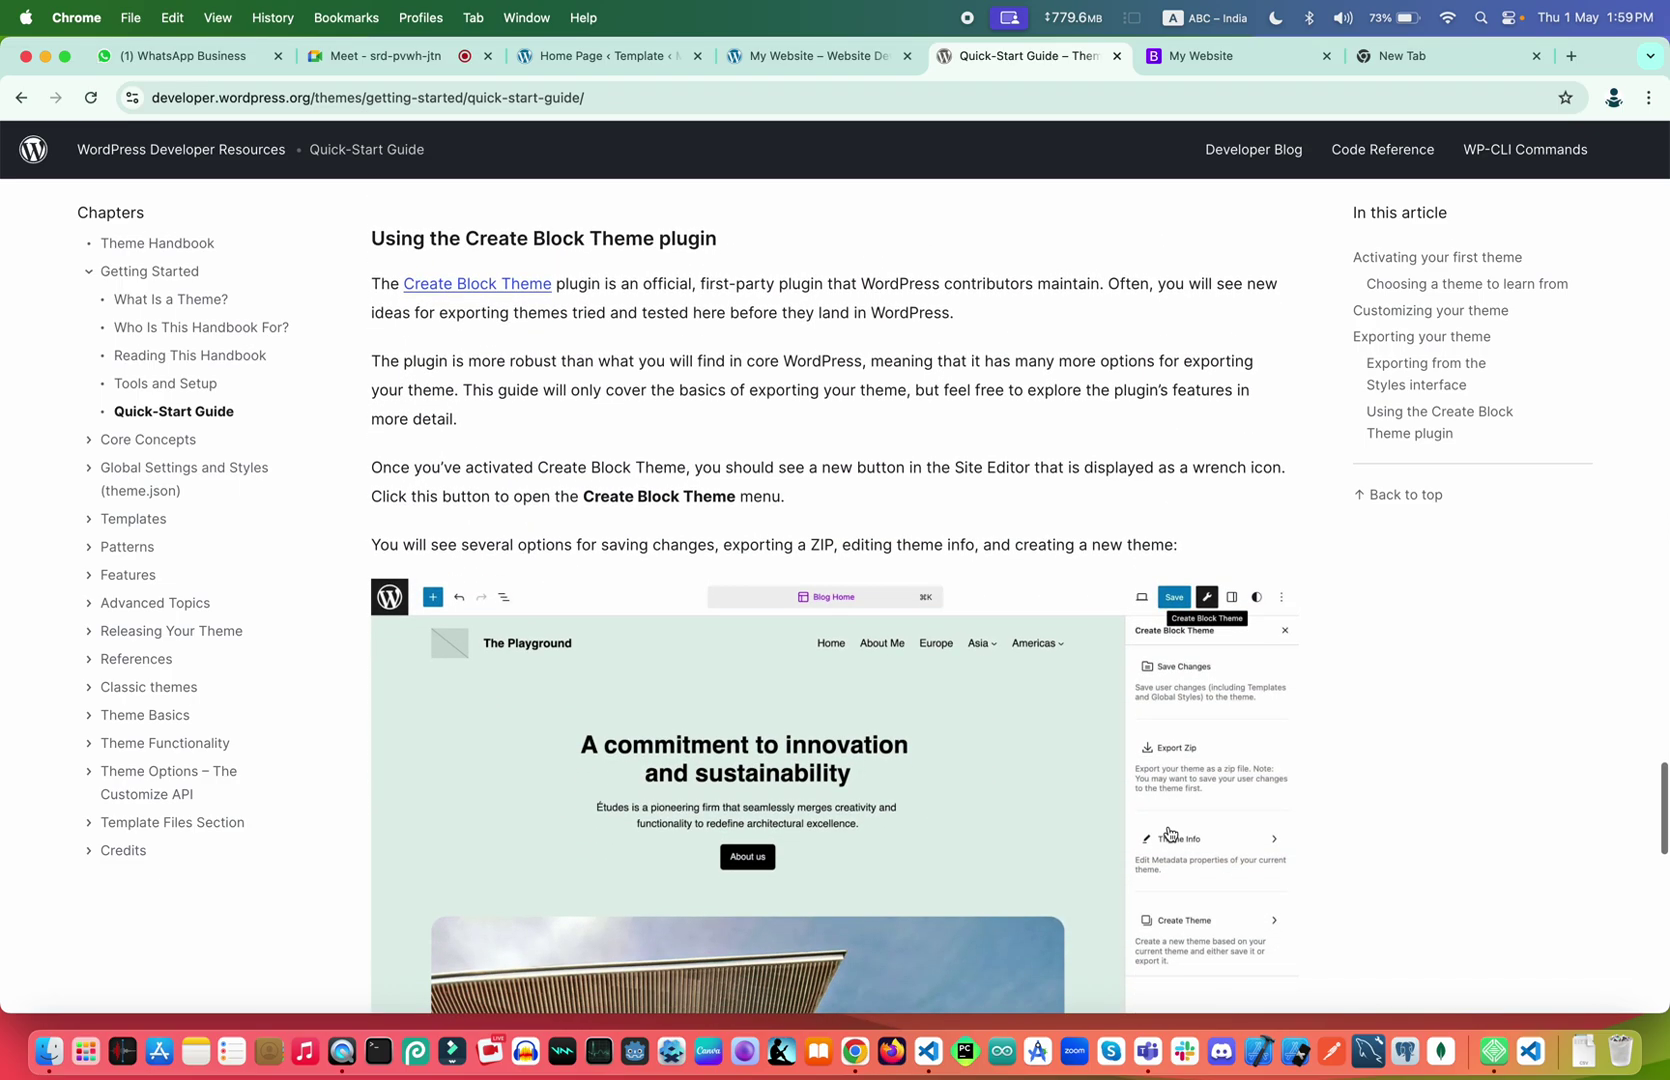
{"action": "scroll", "coordinate": [845, 713], "scroll_direction": "down", "scroll_amount": 10}
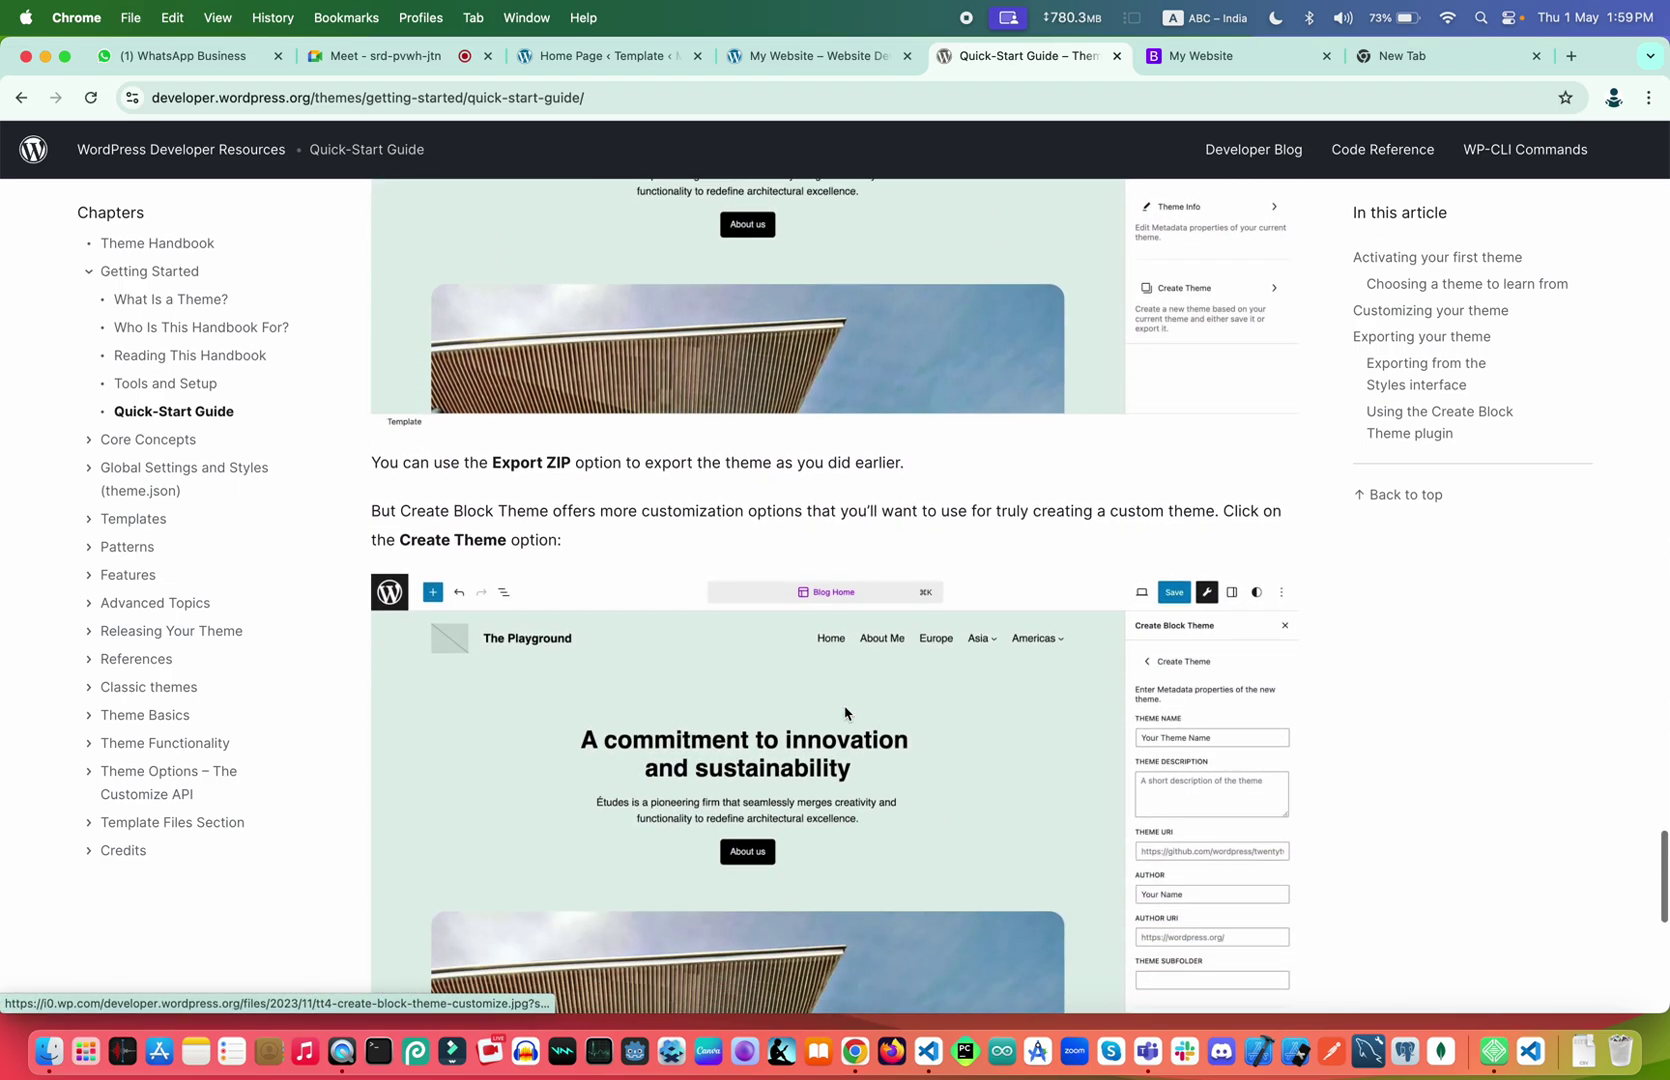
{"action": "scroll", "coordinate": [845, 713], "scroll_direction": "down", "scroll_amount": 8}
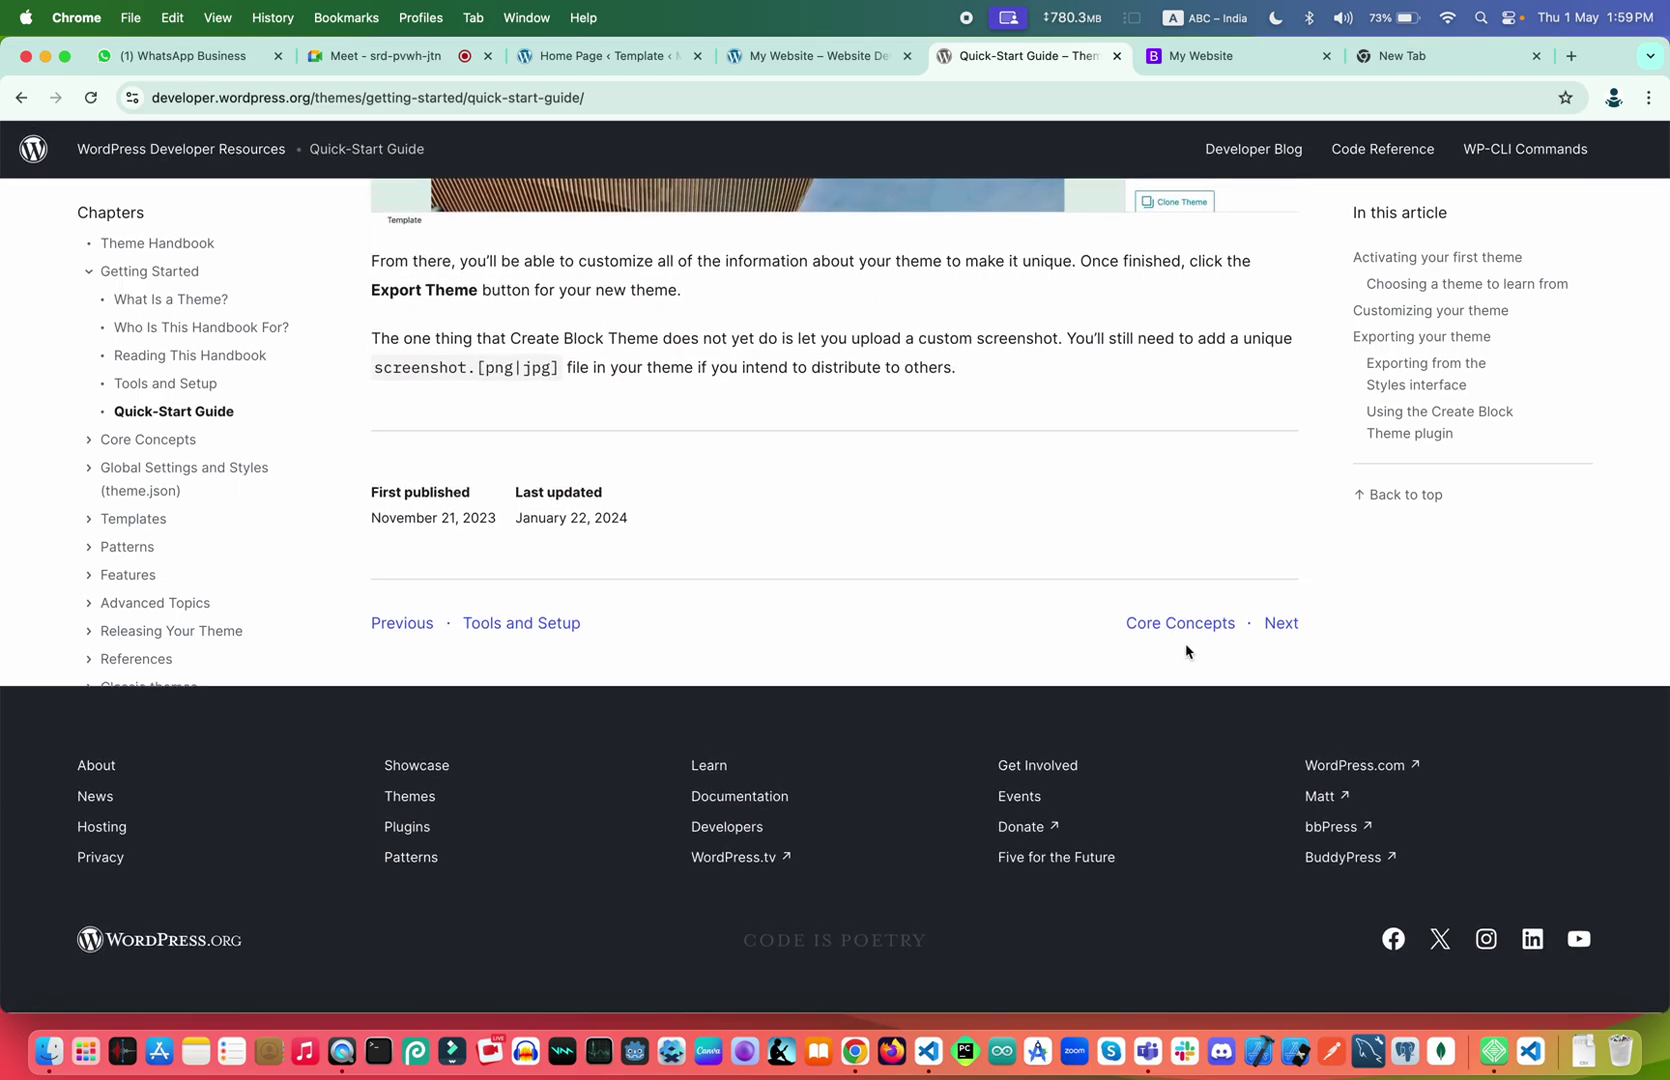
Open the Core Concepts chapter and review its introduction and list of topics
{"action": "left_click", "coordinate": [1236, 636]}
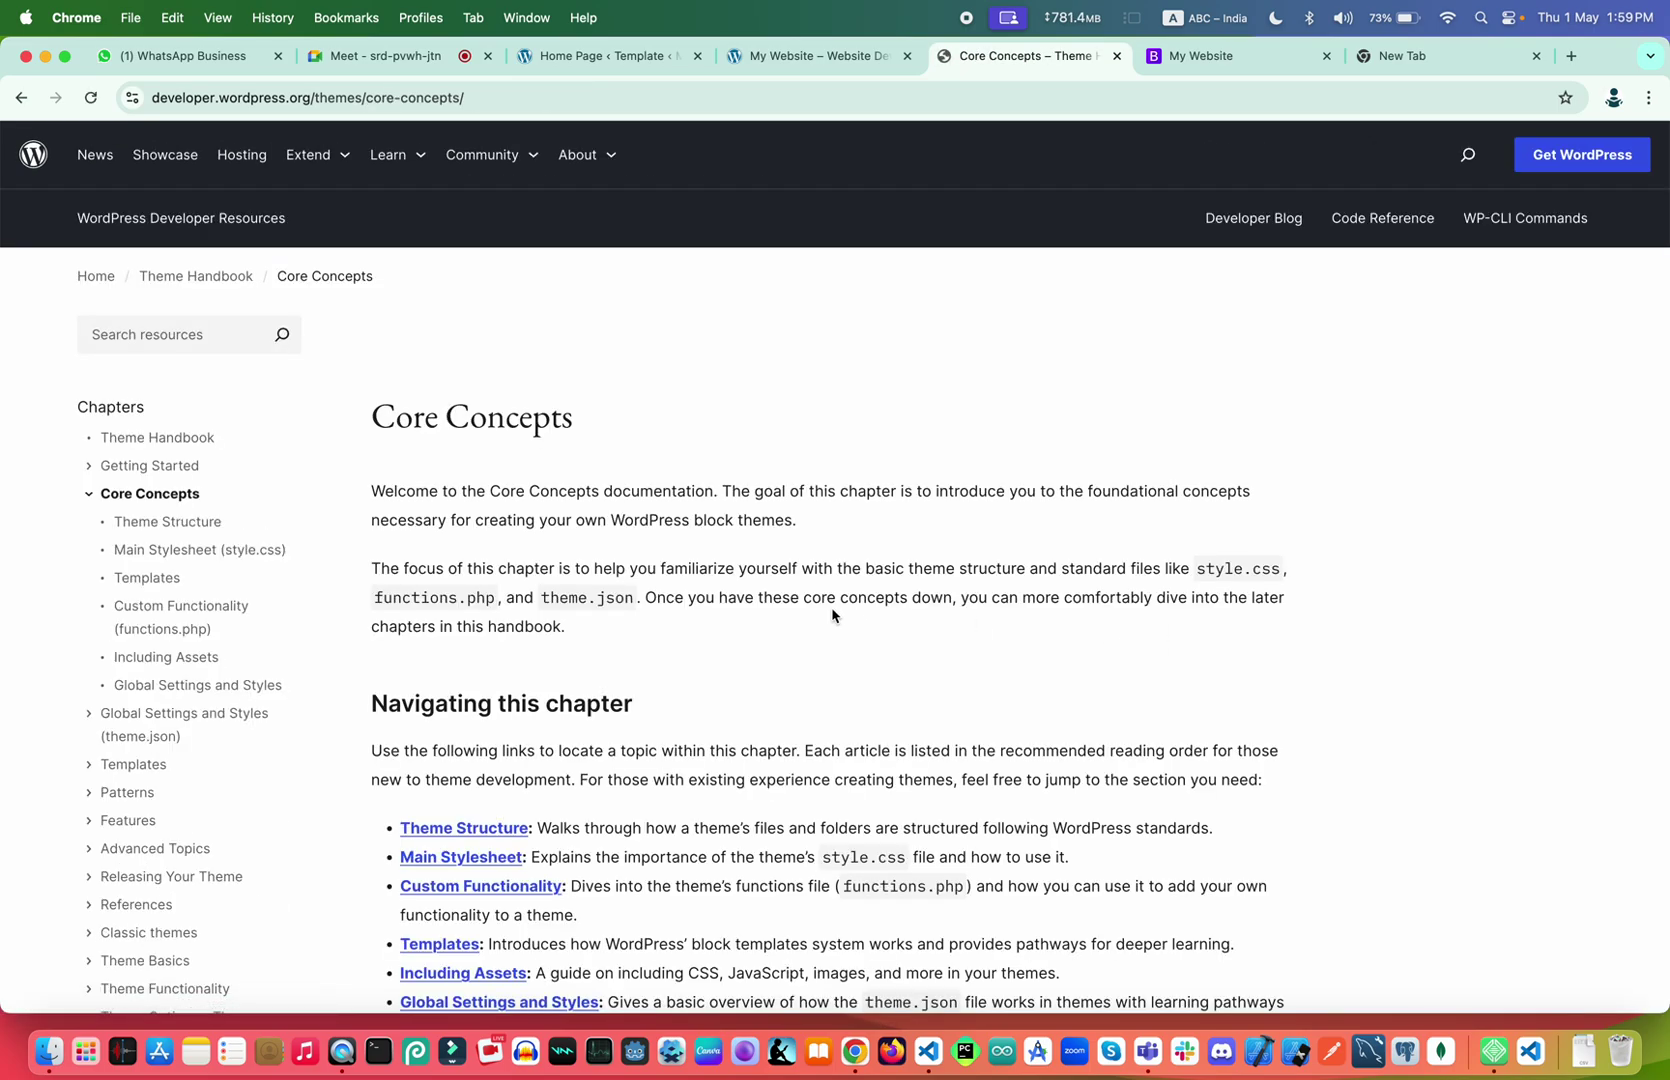
{"action": "scroll", "coordinate": [832, 615], "scroll_direction": "down", "scroll_amount": 5}
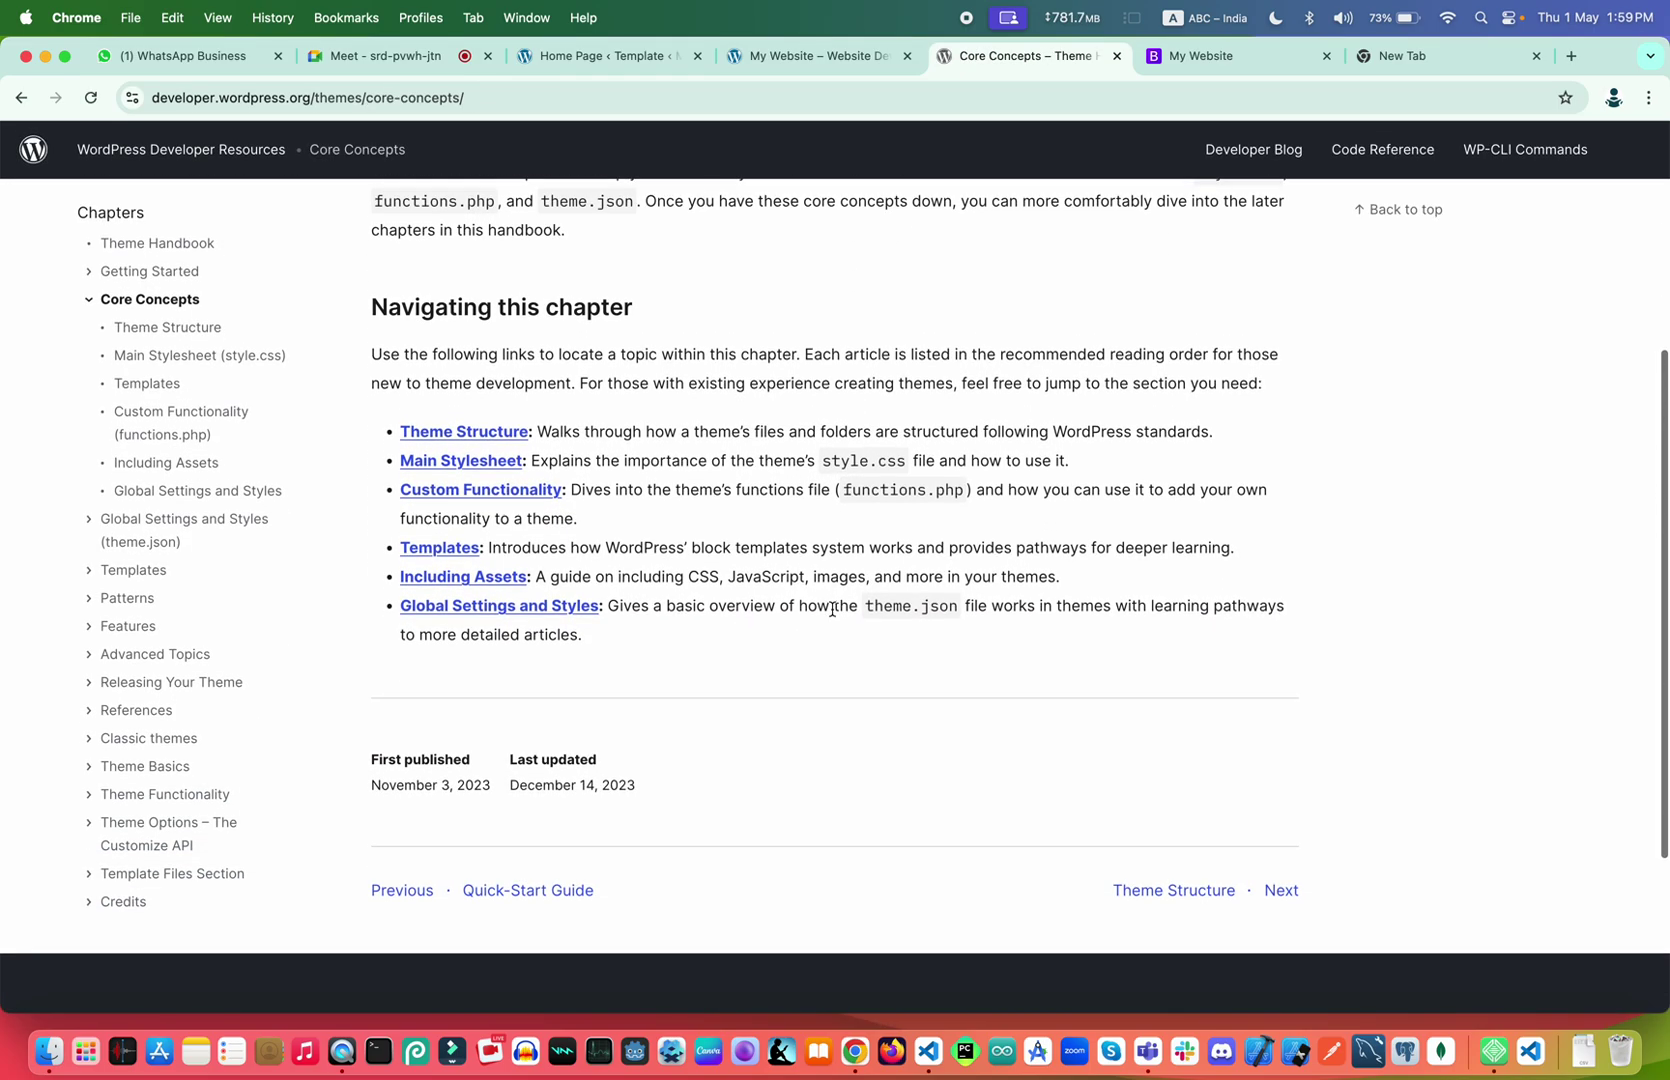
{"action": "scroll", "coordinate": [832, 609], "scroll_direction": "up", "scroll_amount": 3}
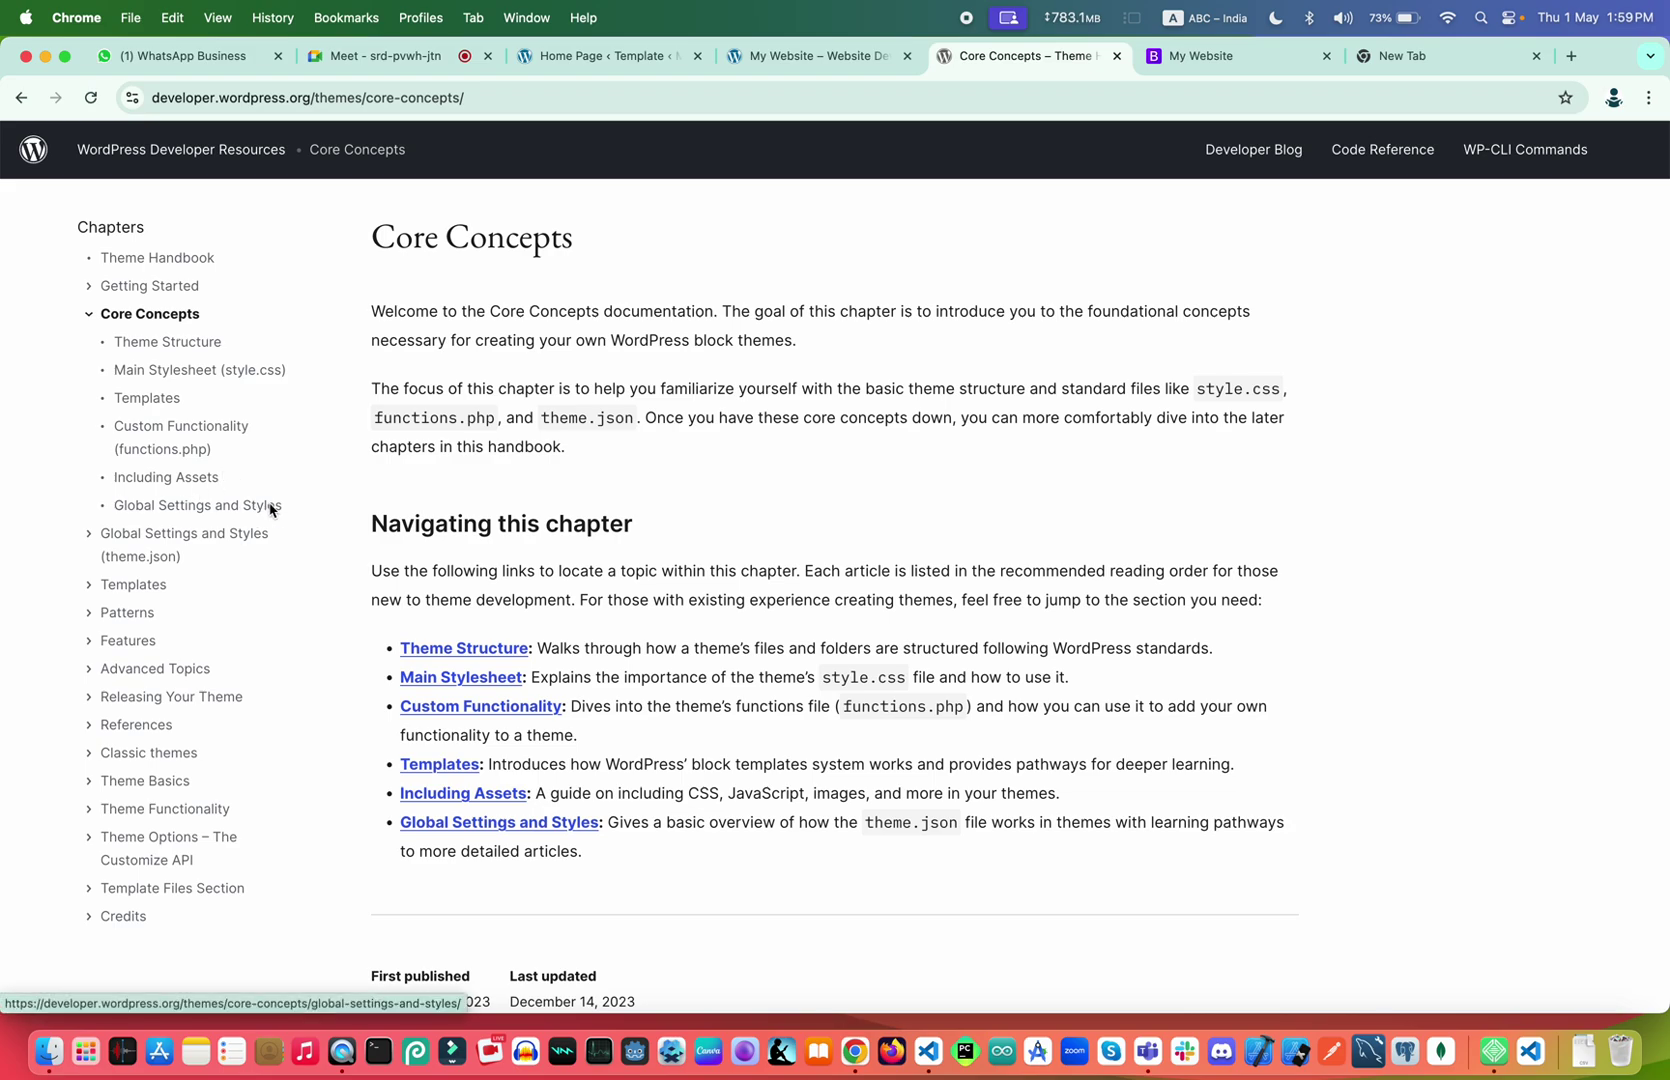
{"action": "scroll", "coordinate": [925, 745], "scroll_direction": "down", "scroll_amount": 5}
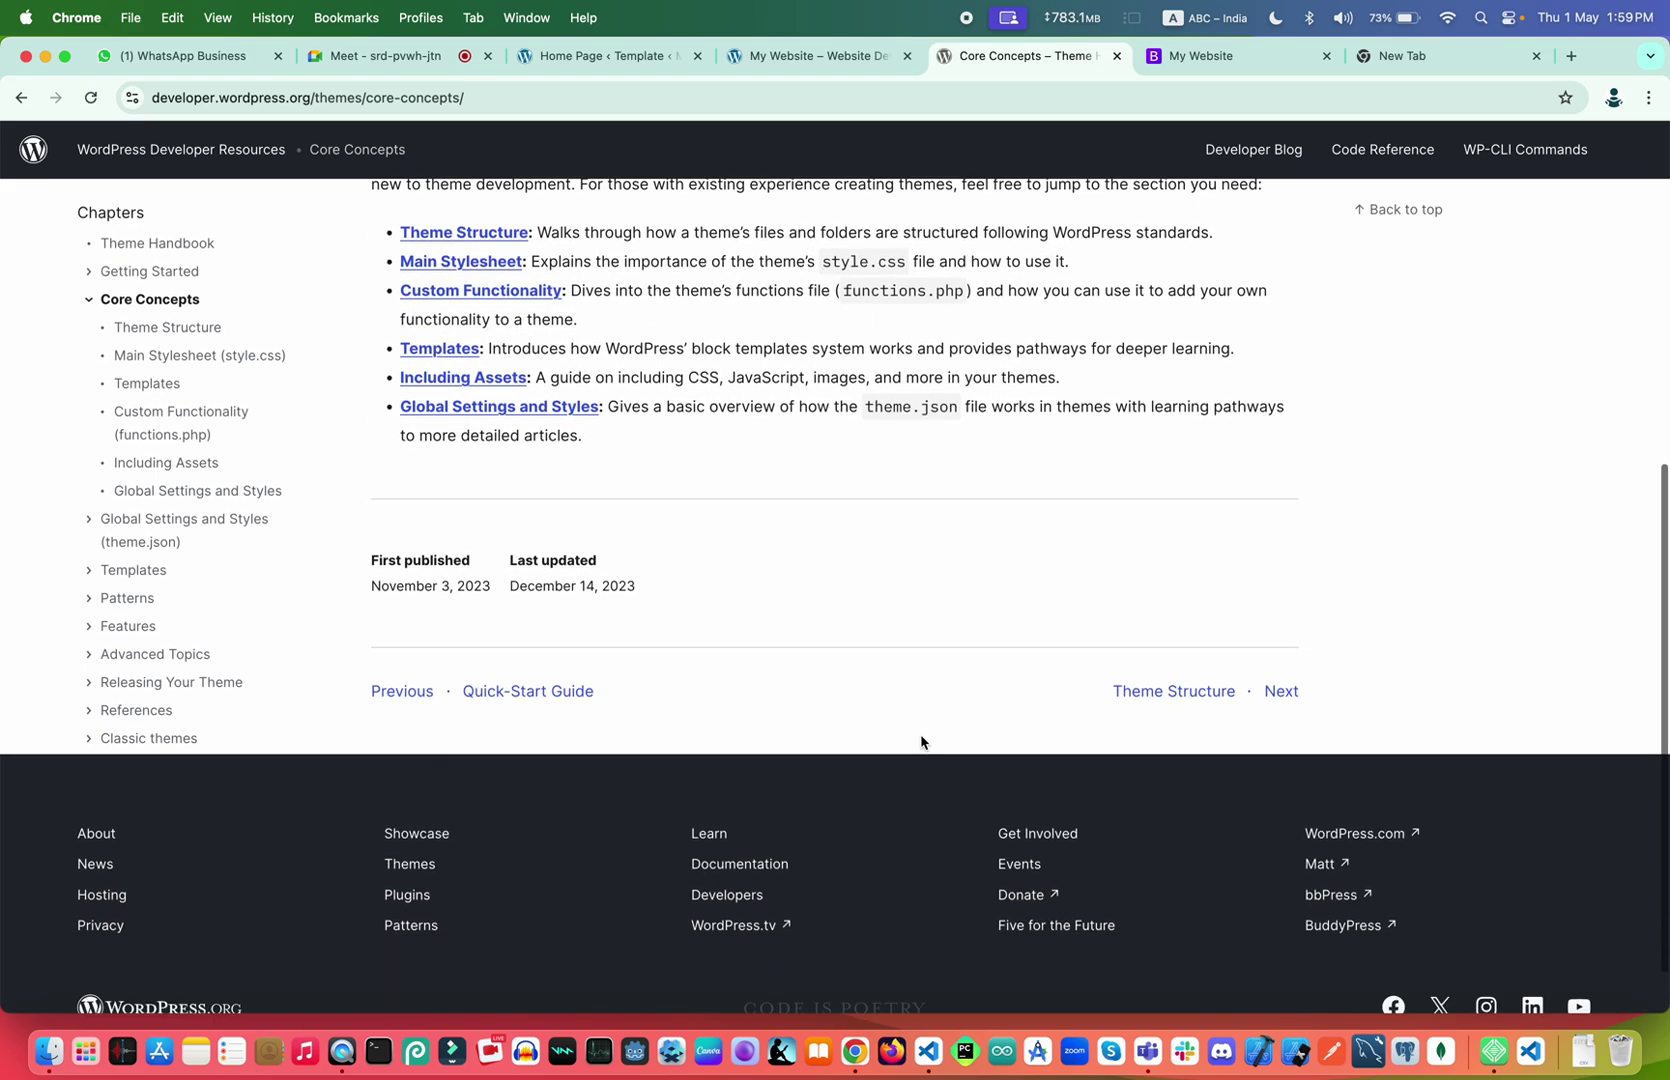
Open the Theme Structure article and examine the basic block theme file list, highlighting theme.json, plus the required files, optional files and standard folders
{"action": "left_click", "coordinate": [1160, 690]}
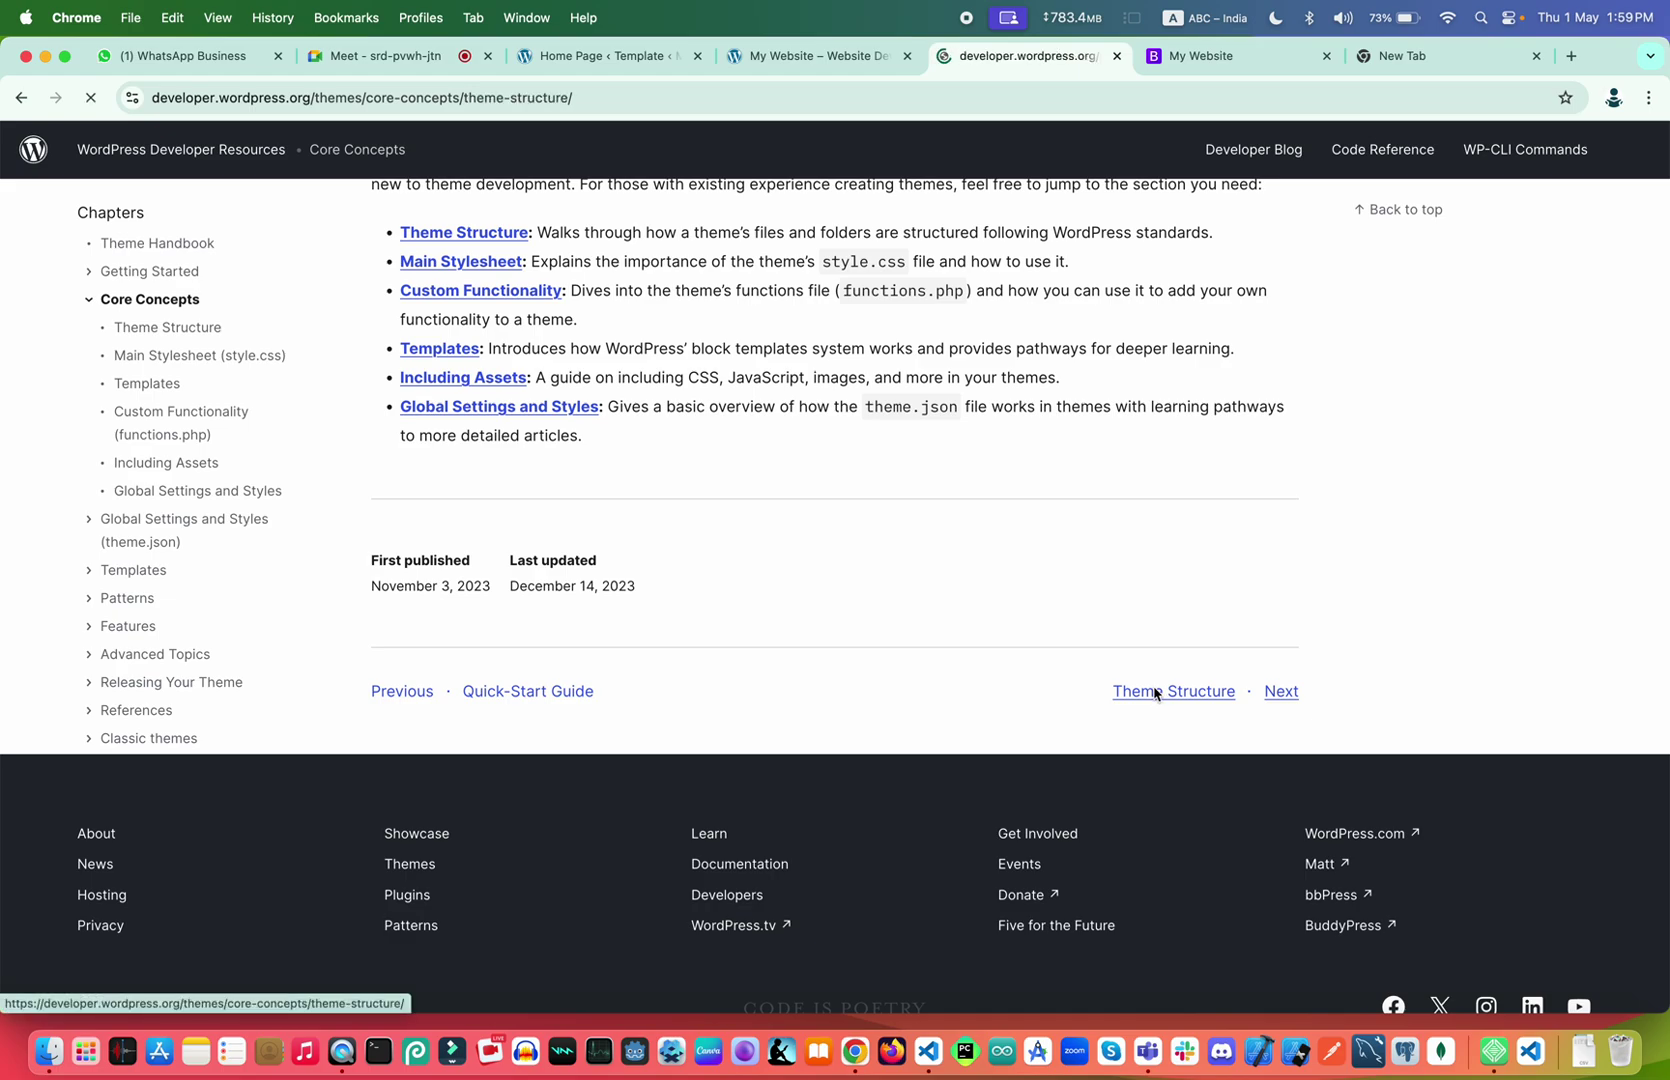
{"action": "scroll", "coordinate": [554, 601], "scroll_direction": "down", "scroll_amount": 8}
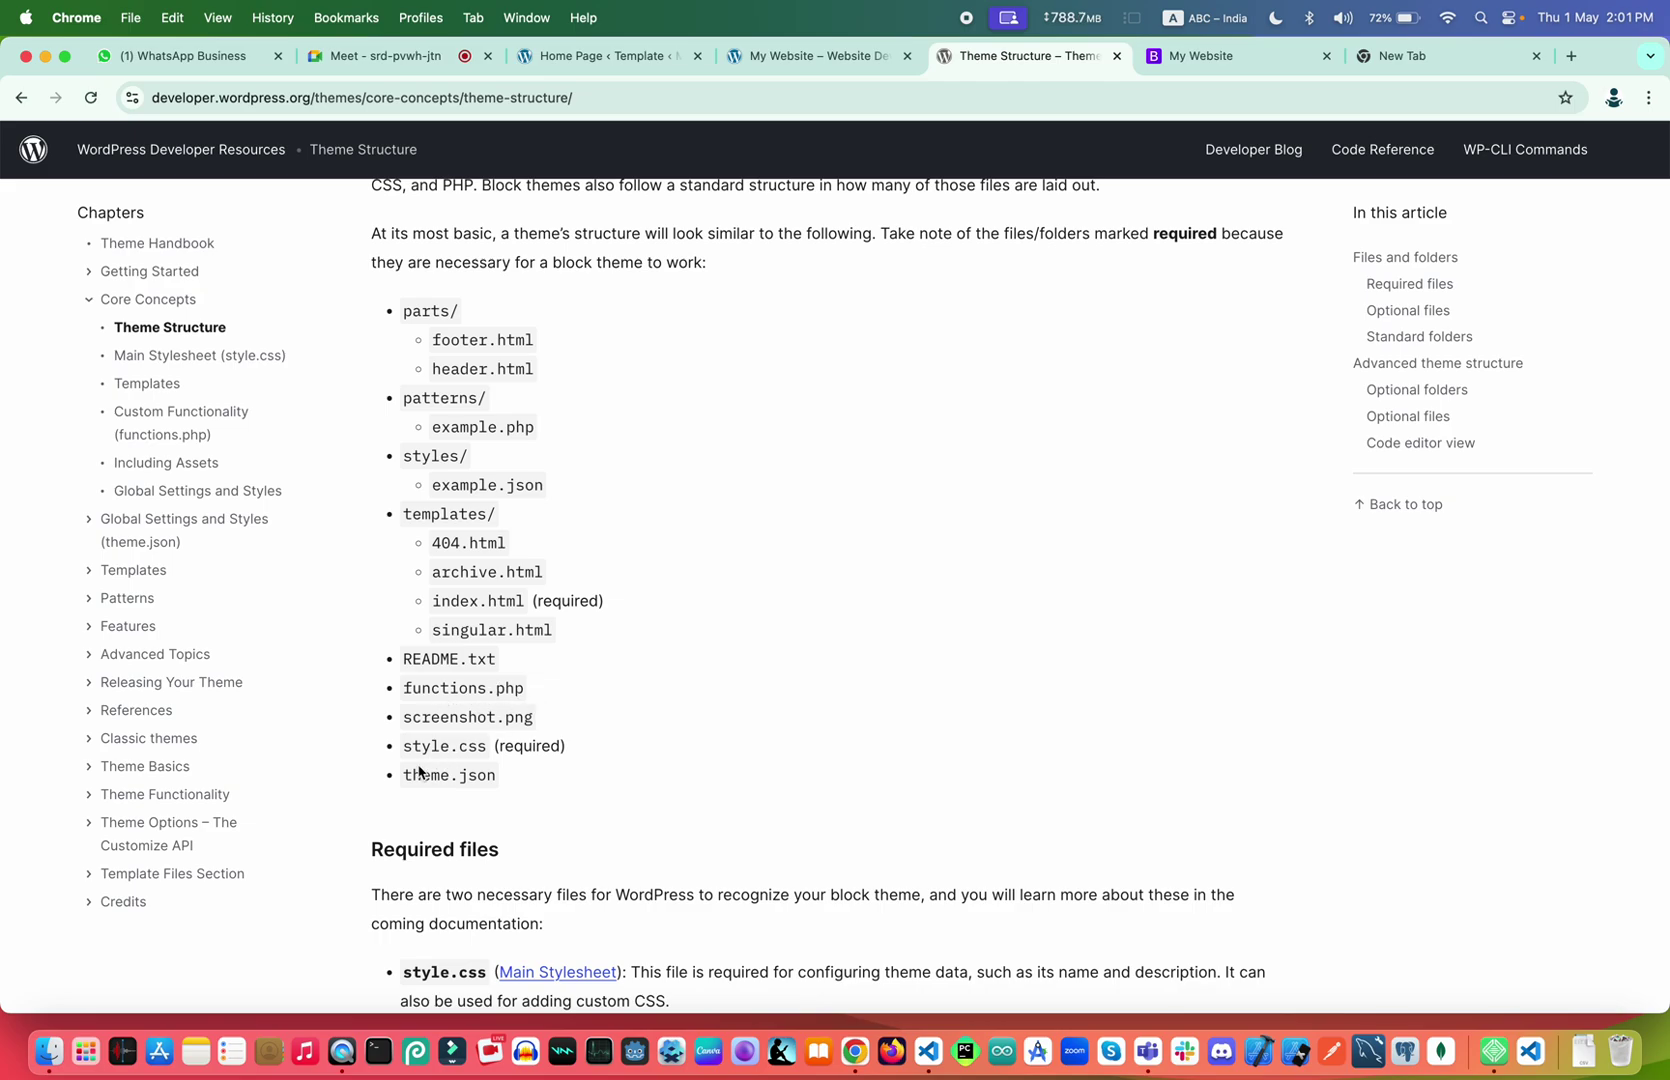
{"action": "left_click_drag", "start_coordinate": [402, 781], "coordinate": [494, 781]}
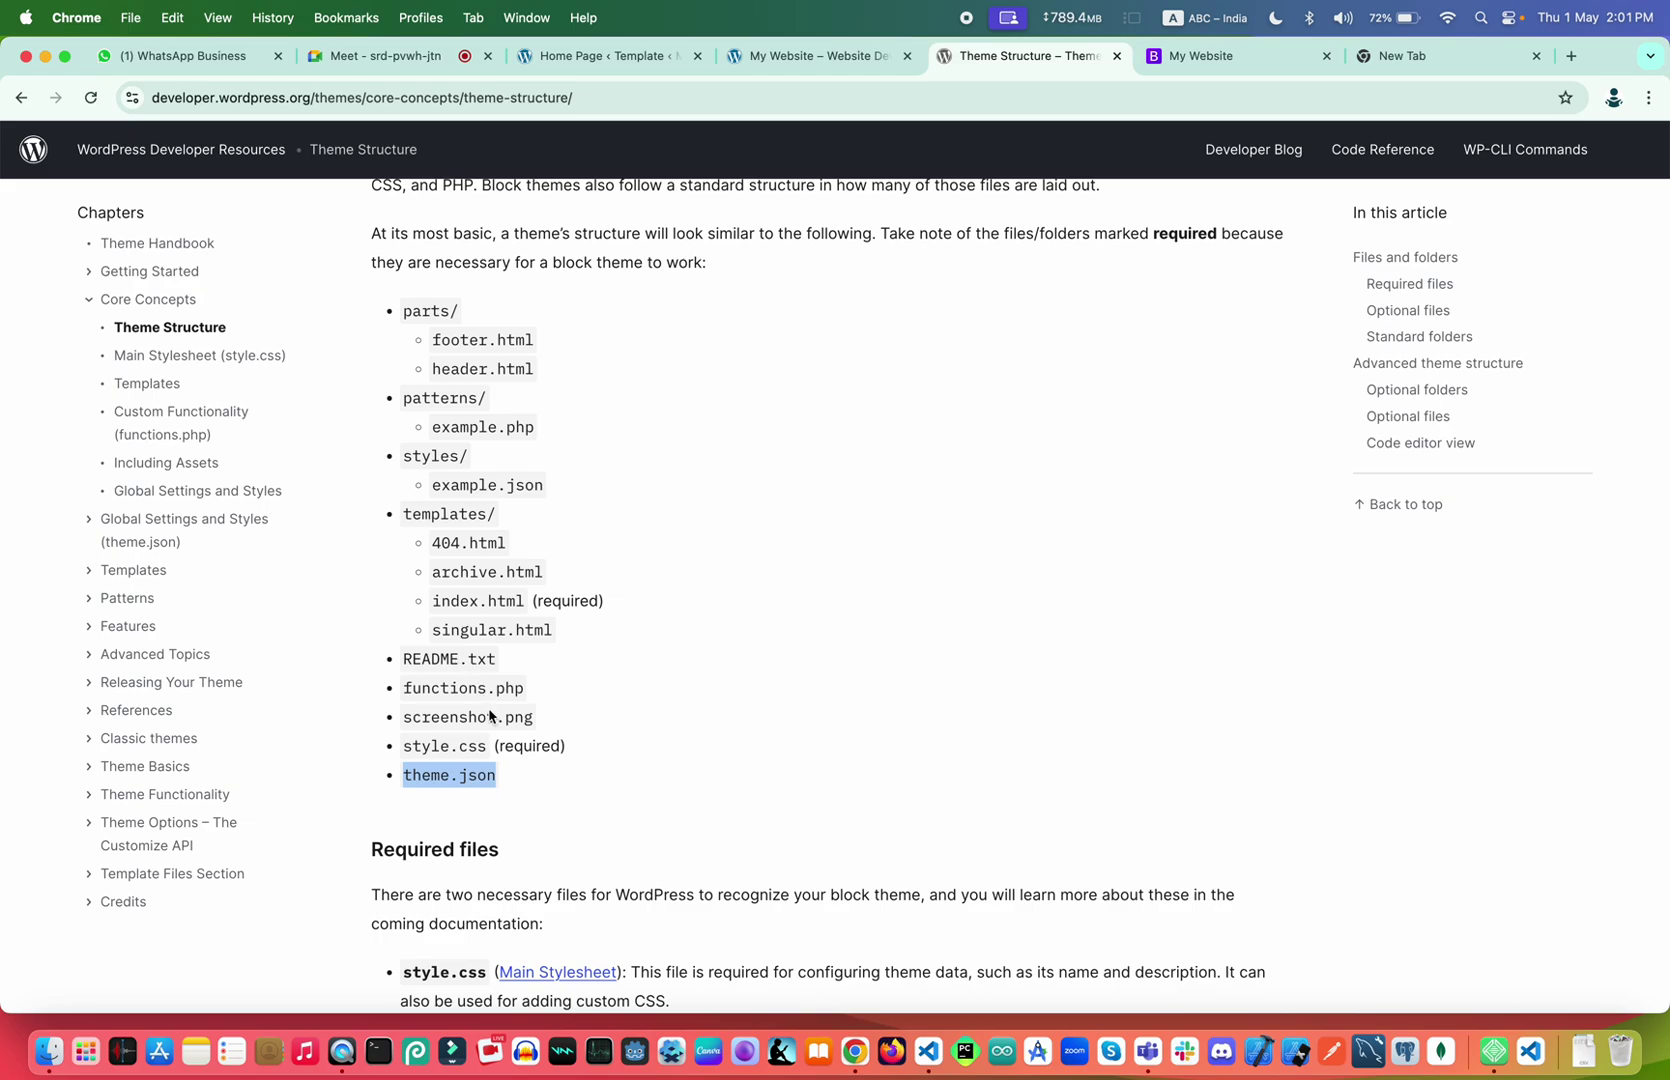
{"action": "scroll", "coordinate": [472, 670], "scroll_direction": "down", "scroll_amount": 3}
{"action": "scroll", "coordinate": [437, 597], "scroll_direction": "up", "scroll_amount": 4}
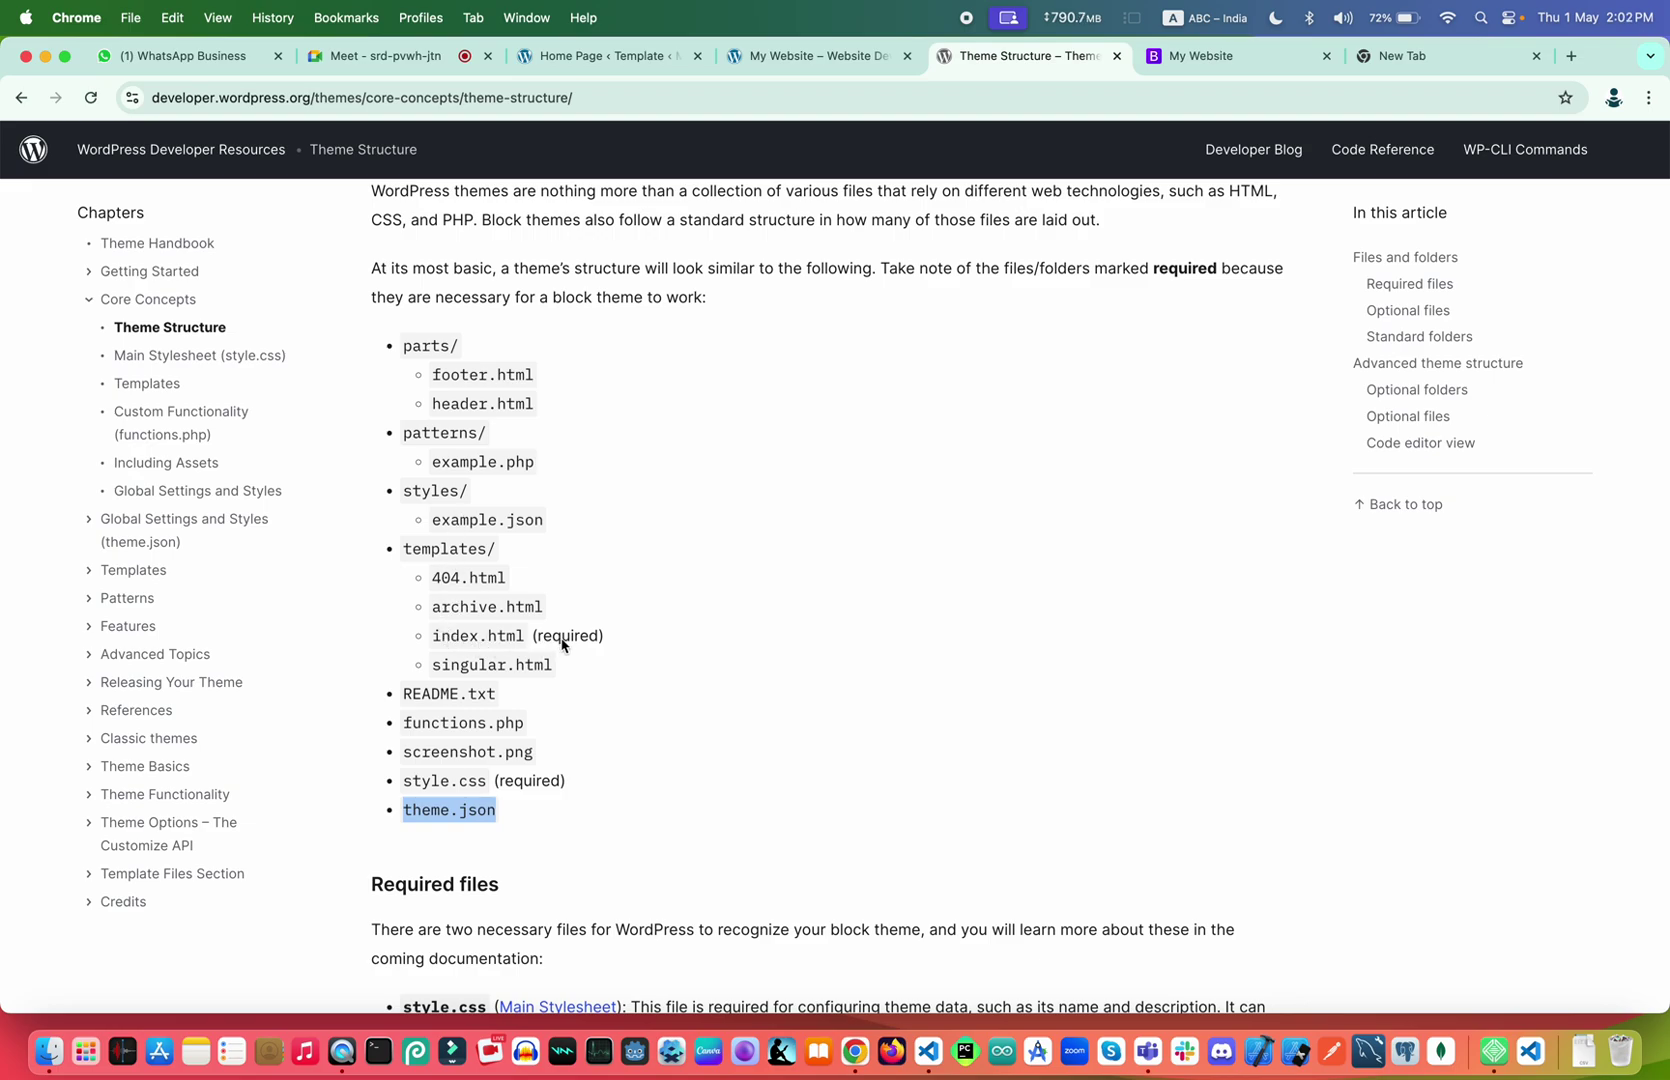
{"action": "scroll", "coordinate": [562, 645], "scroll_direction": "down", "scroll_amount": 10}
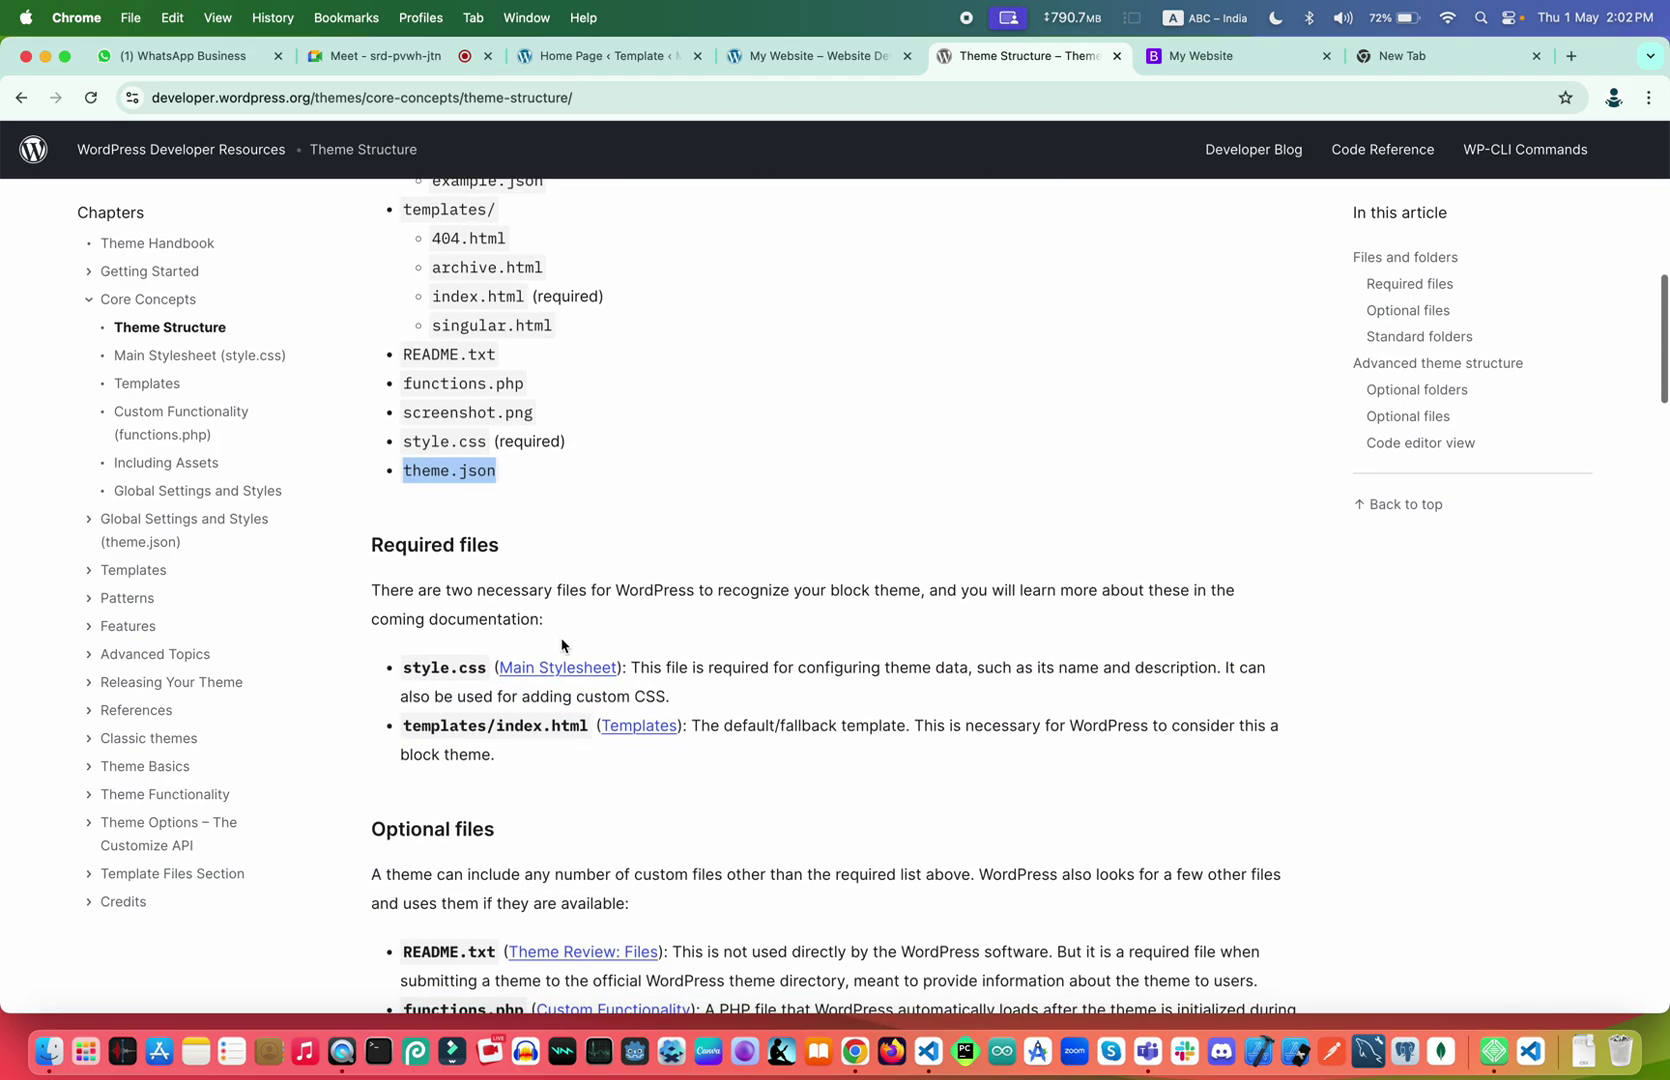
{"action": "scroll", "coordinate": [562, 645], "scroll_direction": "down", "scroll_amount": 5}
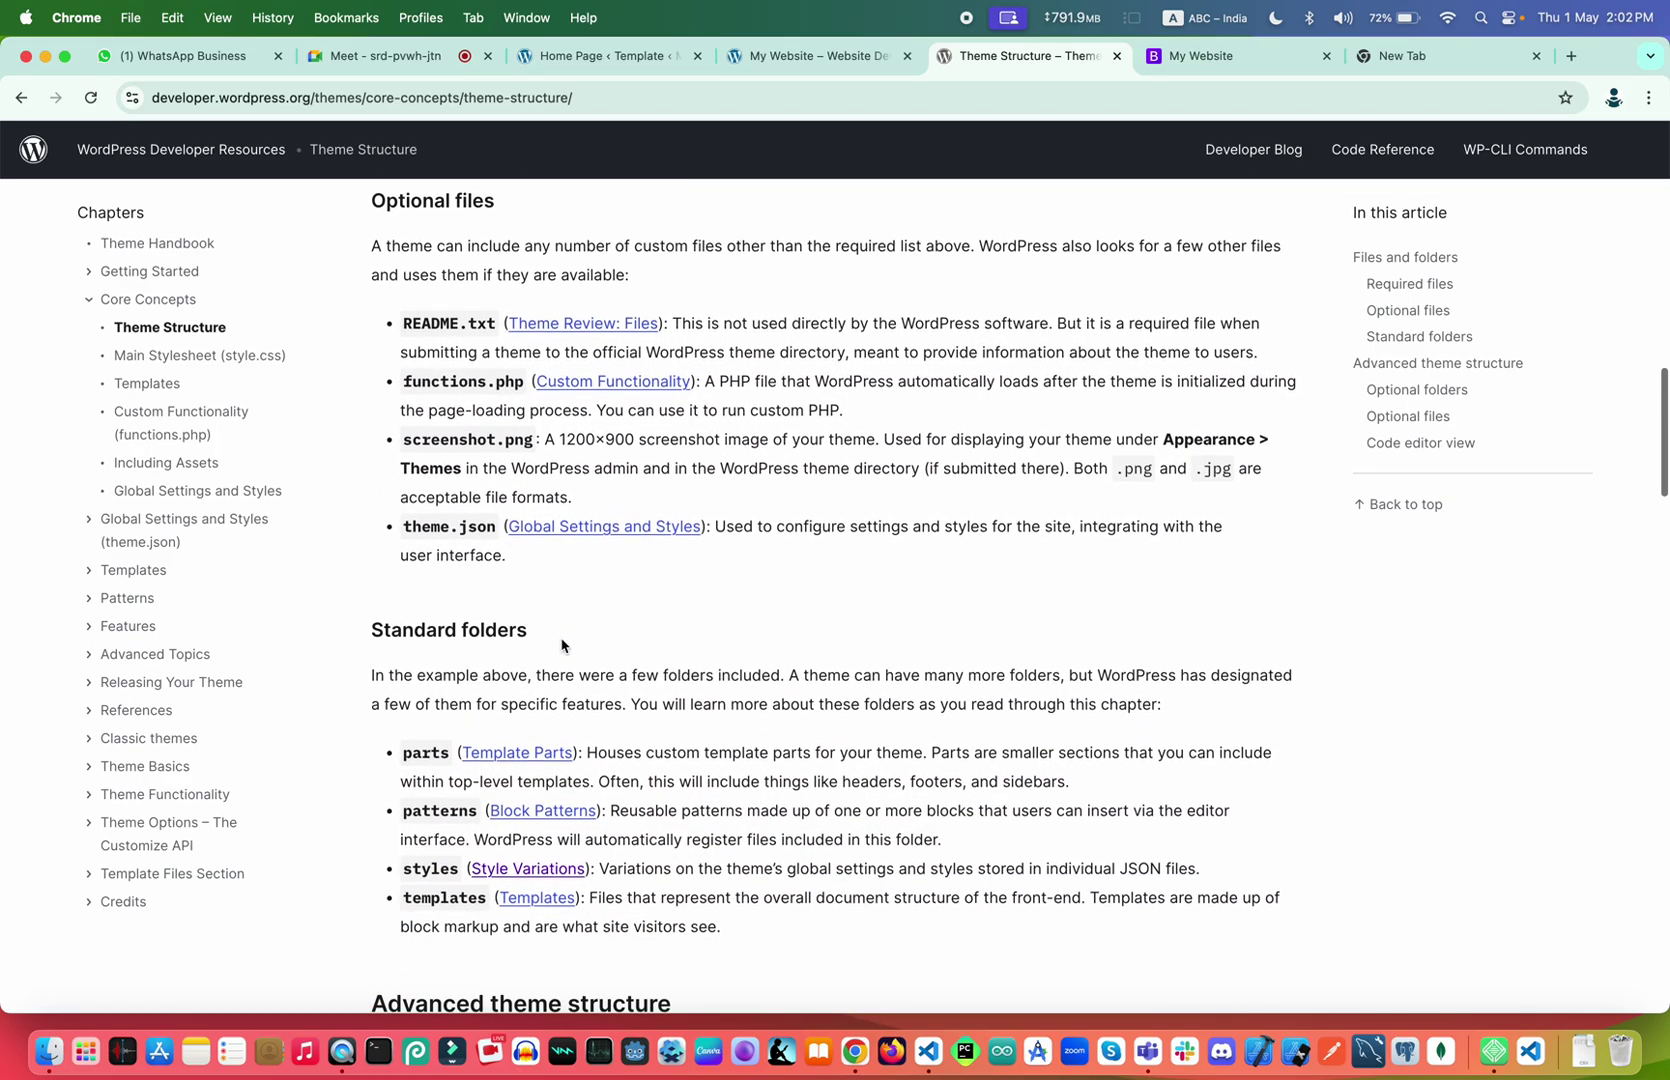
Examine the Advanced theme structure section's extended listing of files and folders, from assets and inc through theme.json
{"action": "scroll", "coordinate": [562, 645], "scroll_direction": "down", "scroll_amount": 10}
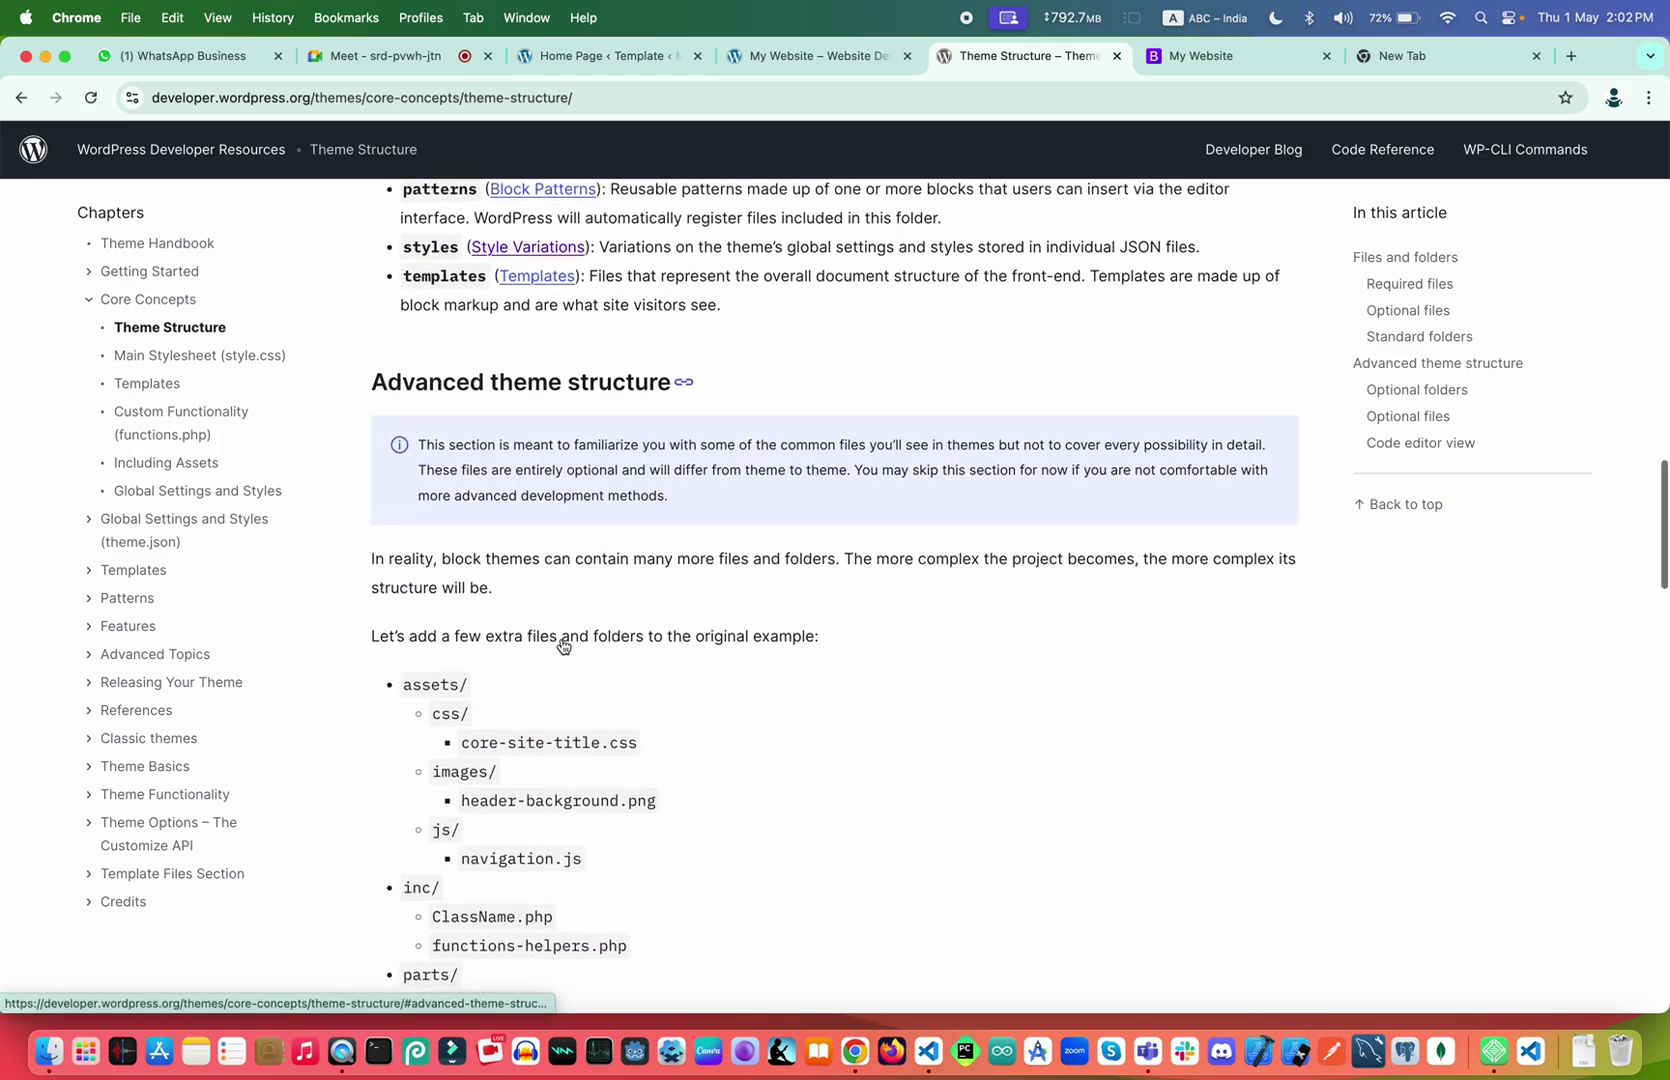
{"action": "scroll", "coordinate": [562, 645], "scroll_direction": "up", "scroll_amount": 5}
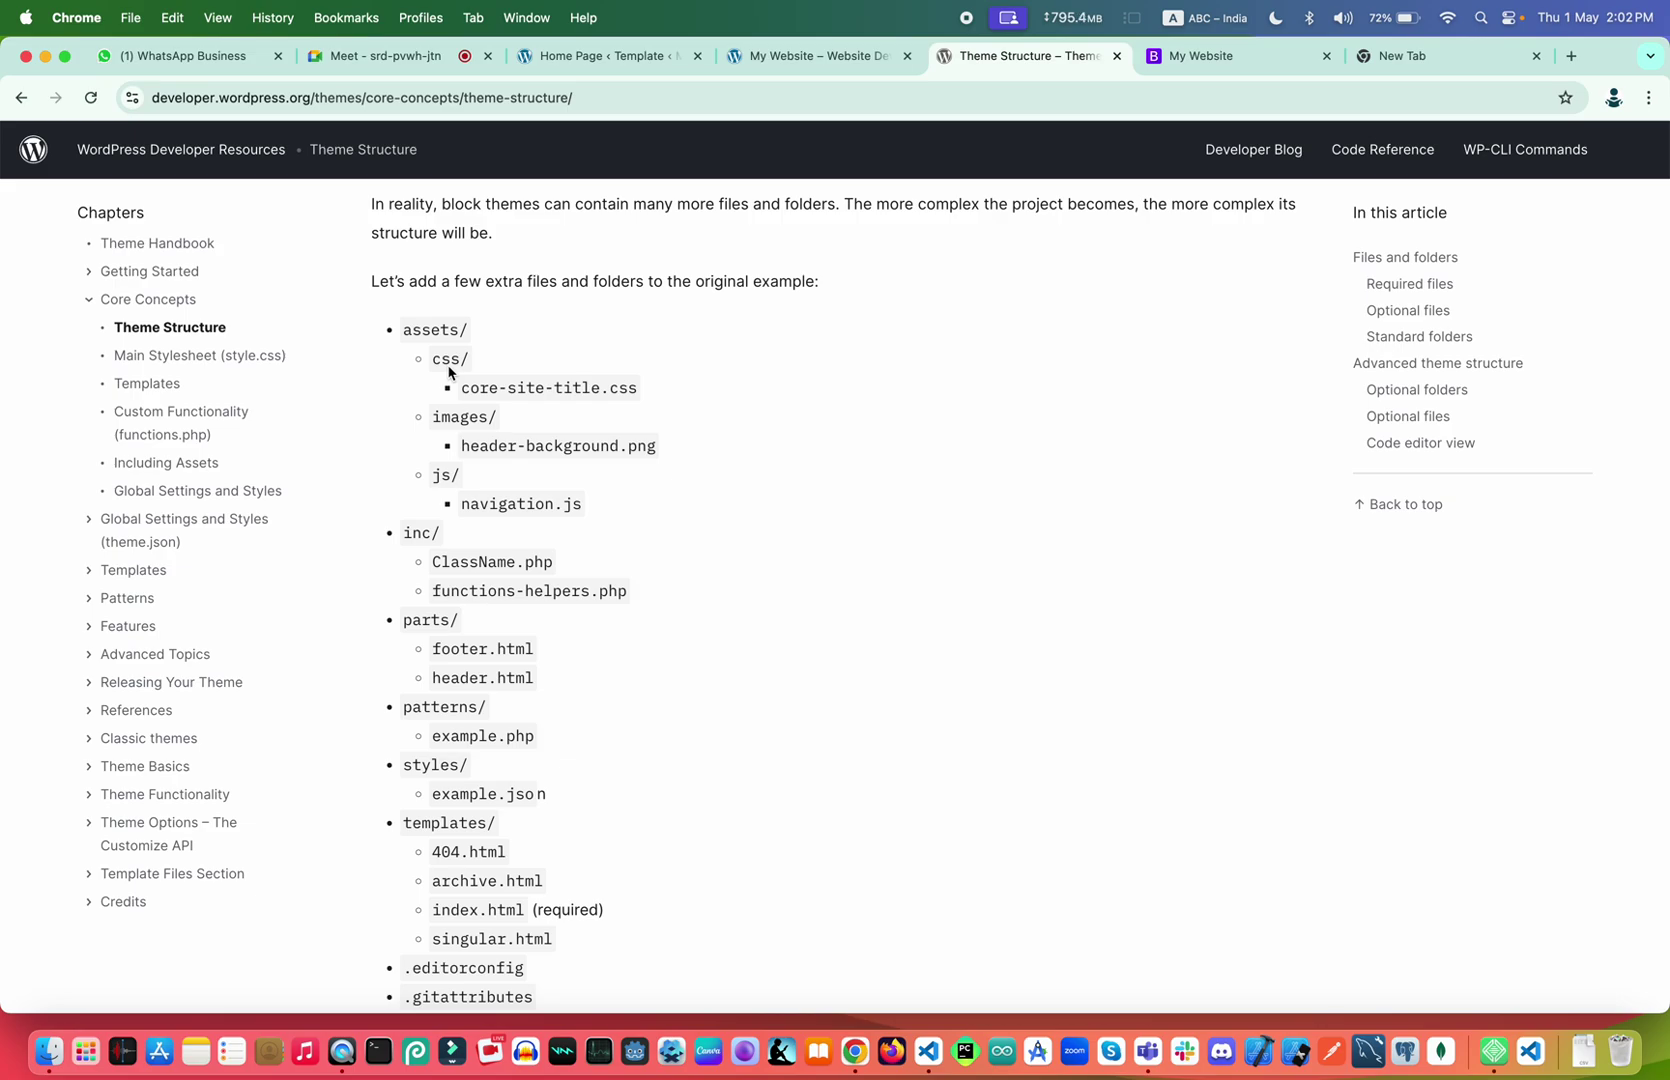
{"action": "scroll", "coordinate": [455, 540], "scroll_direction": "down", "scroll_amount": 4}
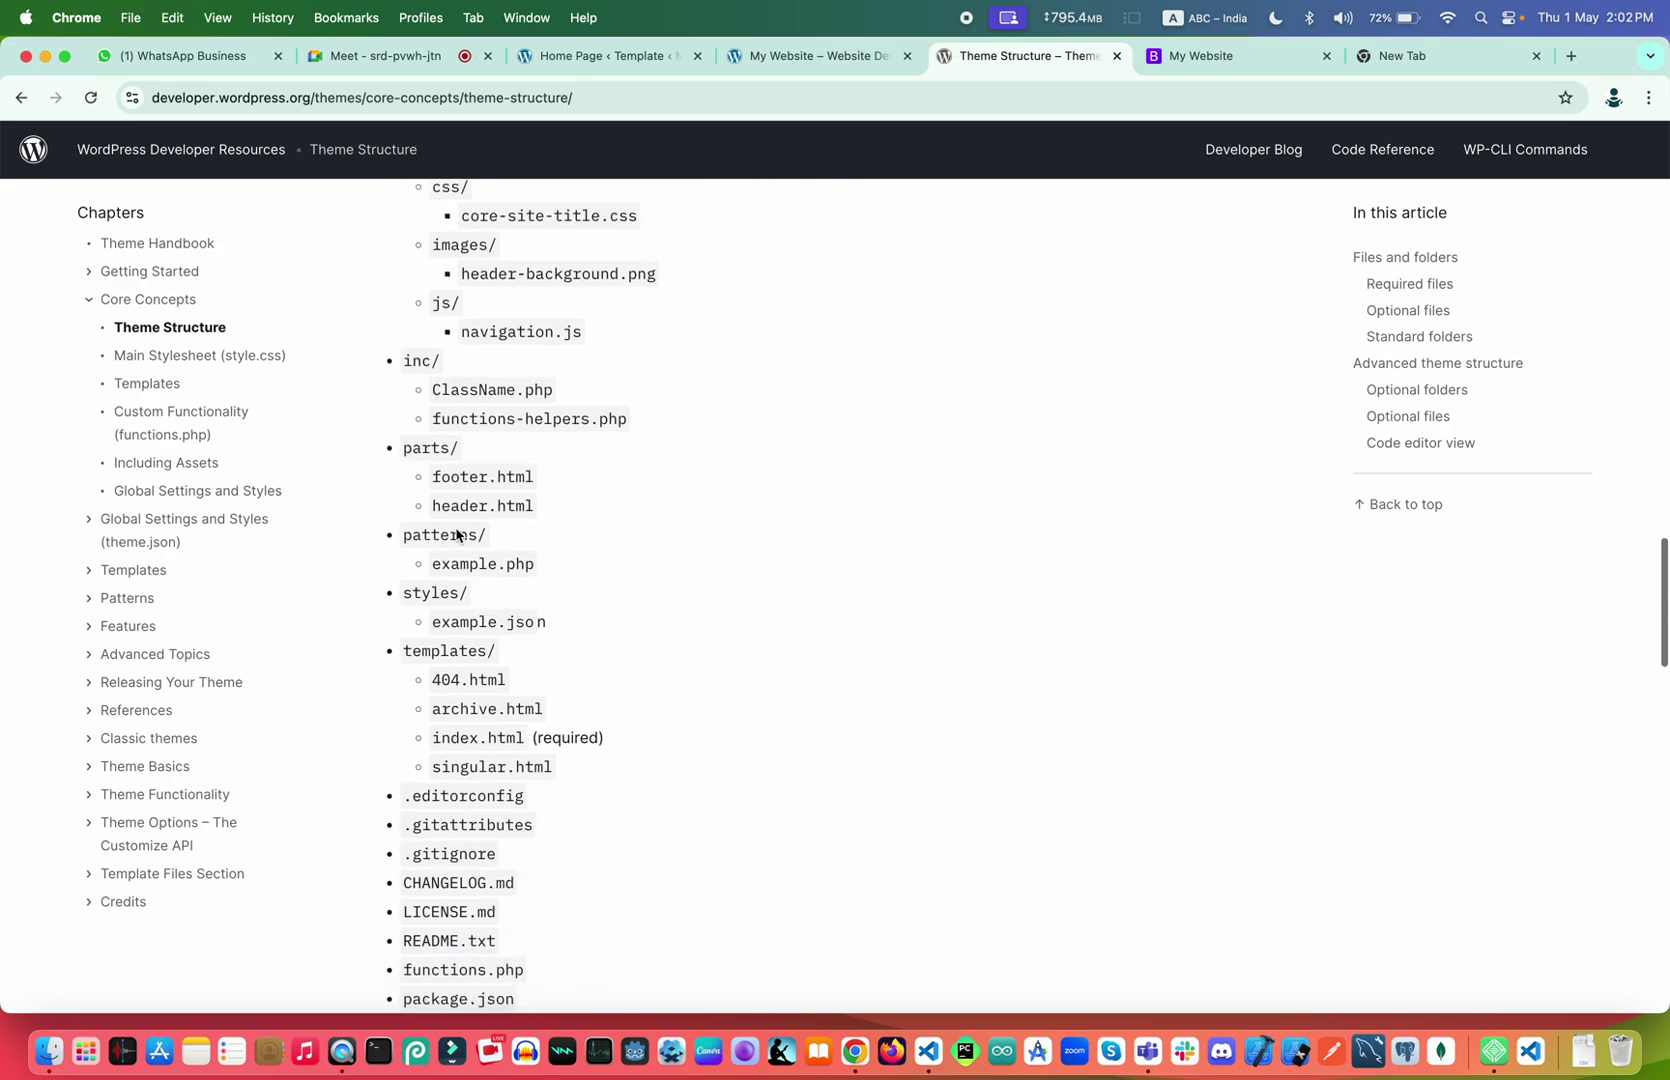
{"action": "scroll", "coordinate": [533, 790], "scroll_direction": "down", "scroll_amount": 5}
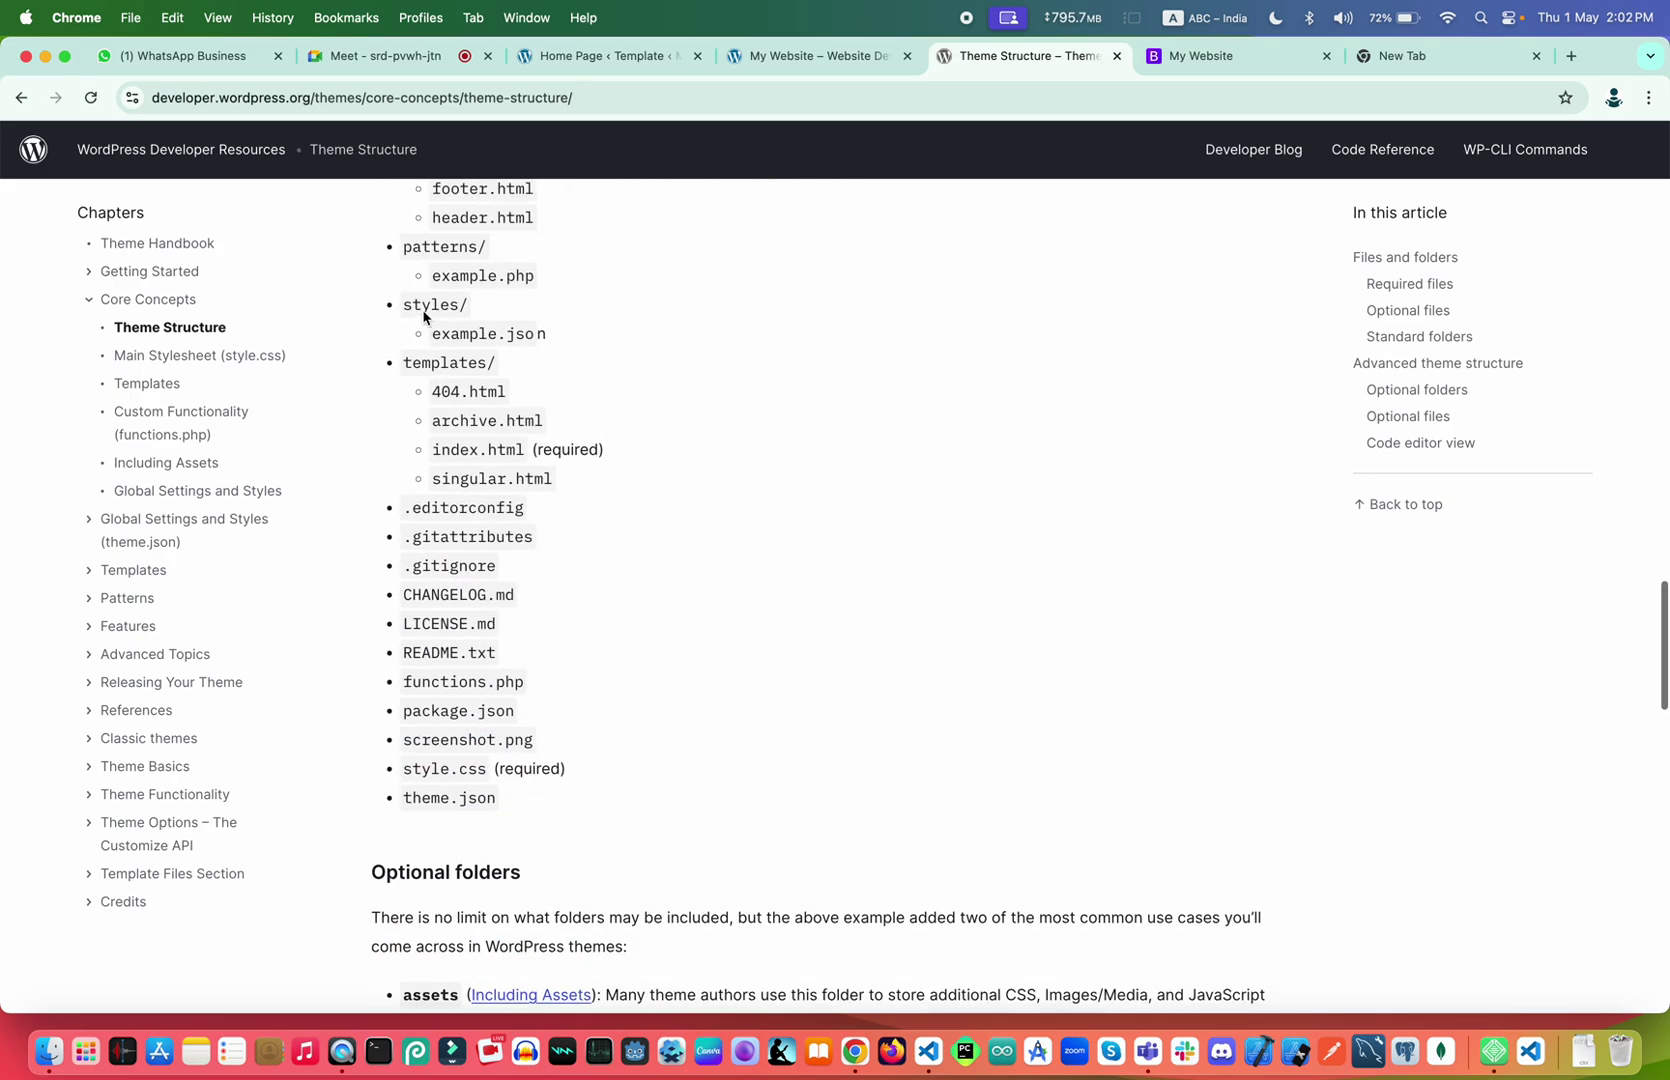
Examine the optional folders, optional files and code editor view of the Advanced theme structure, comparing them with the extended file listing
{"action": "scroll", "coordinate": [530, 705], "scroll_direction": "down", "scroll_amount": 5}
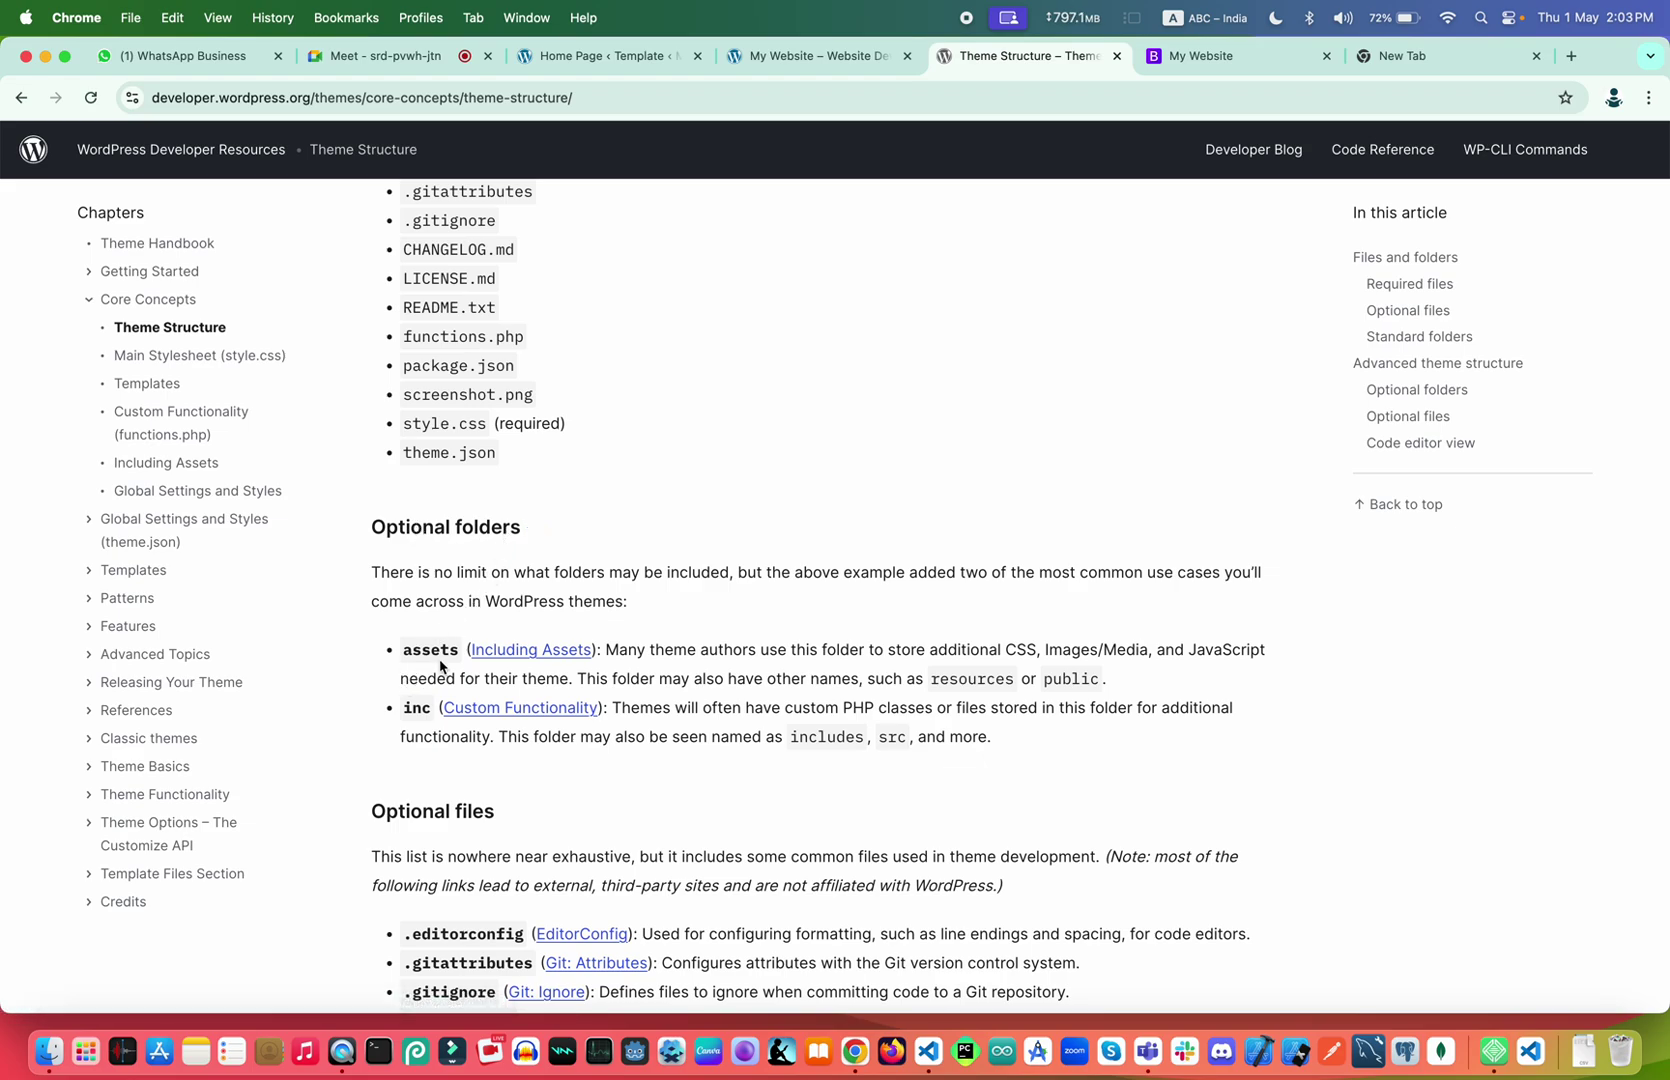
{"action": "scroll", "coordinate": [417, 722], "scroll_direction": "up", "scroll_amount": 5}
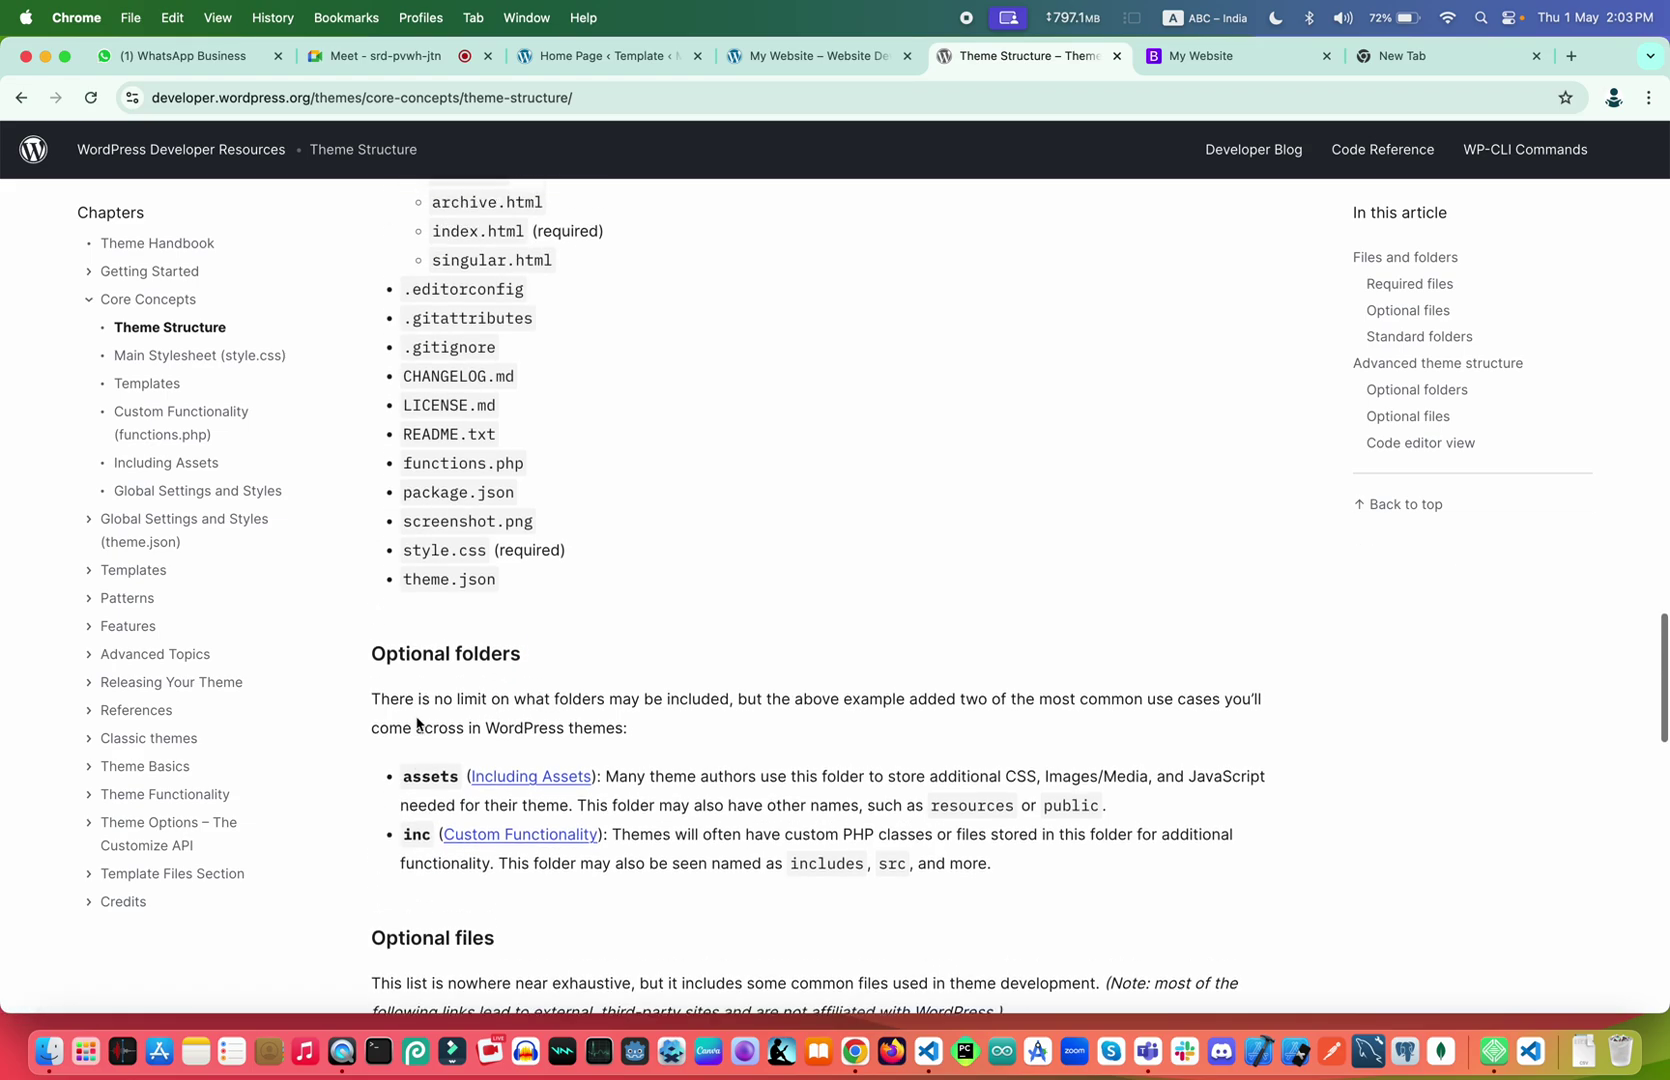
{"action": "scroll", "coordinate": [470, 800], "scroll_direction": "down", "scroll_amount": 3}
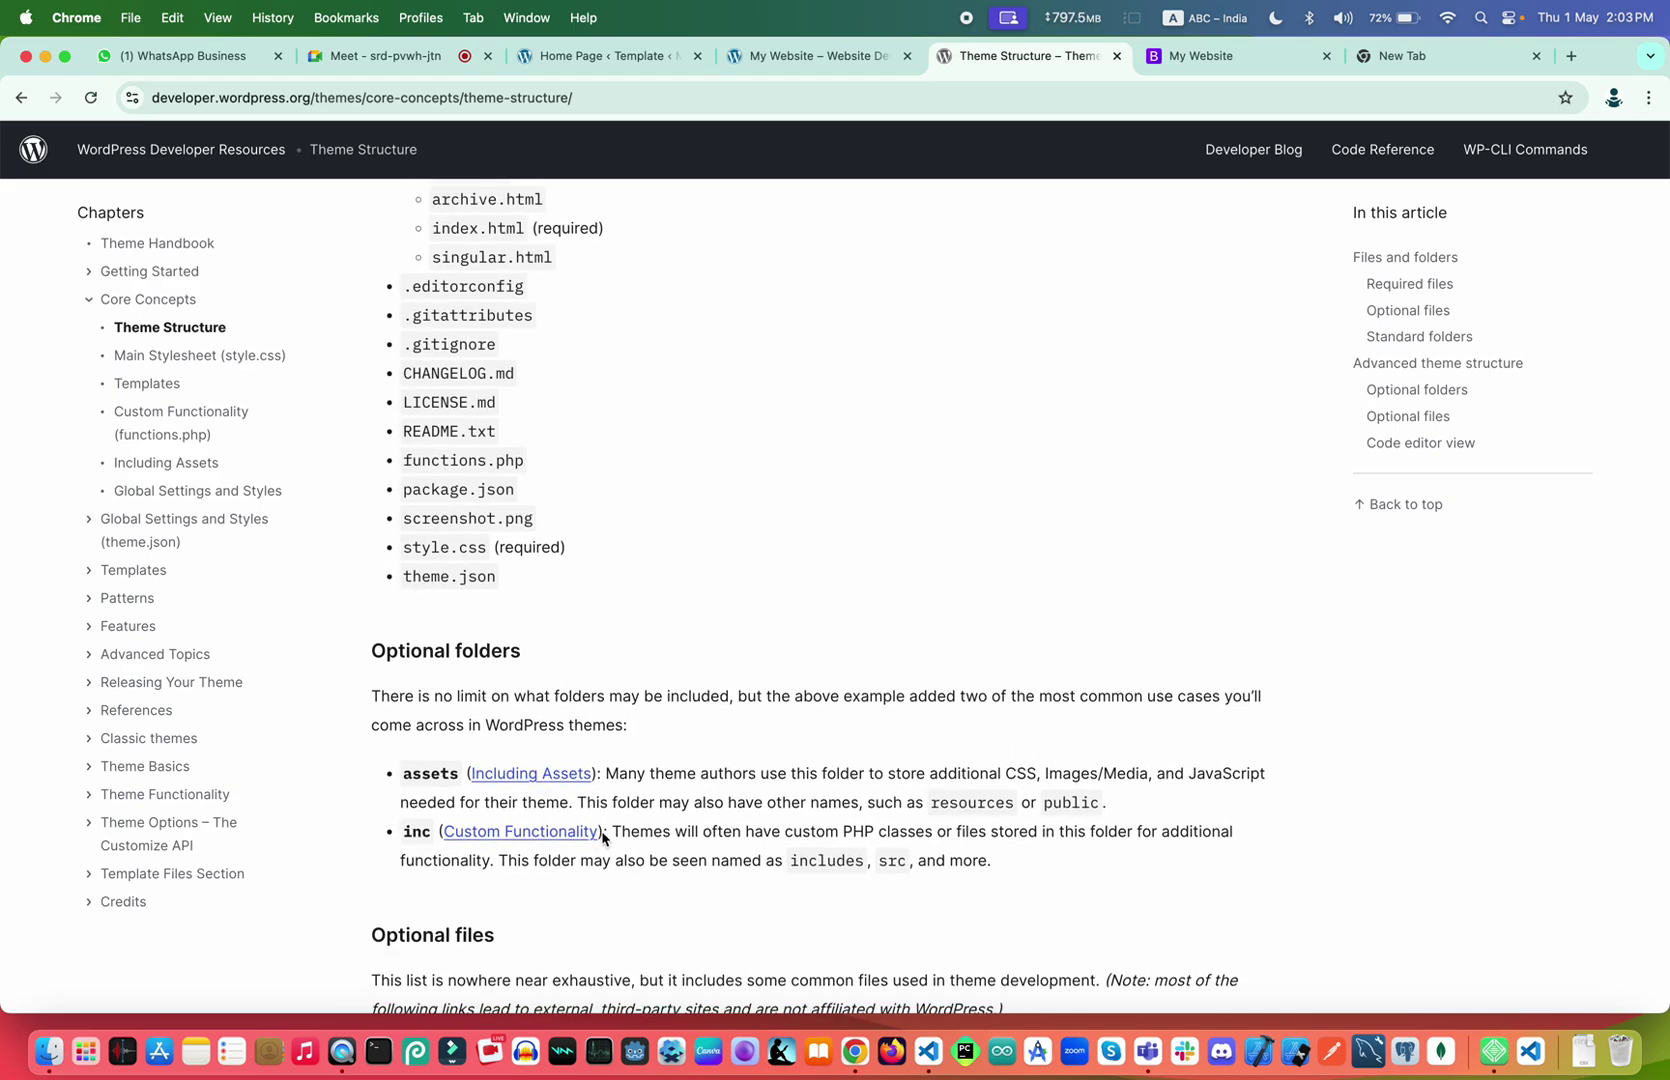
{"action": "scroll", "coordinate": [760, 793], "scroll_direction": "up", "scroll_amount": 10}
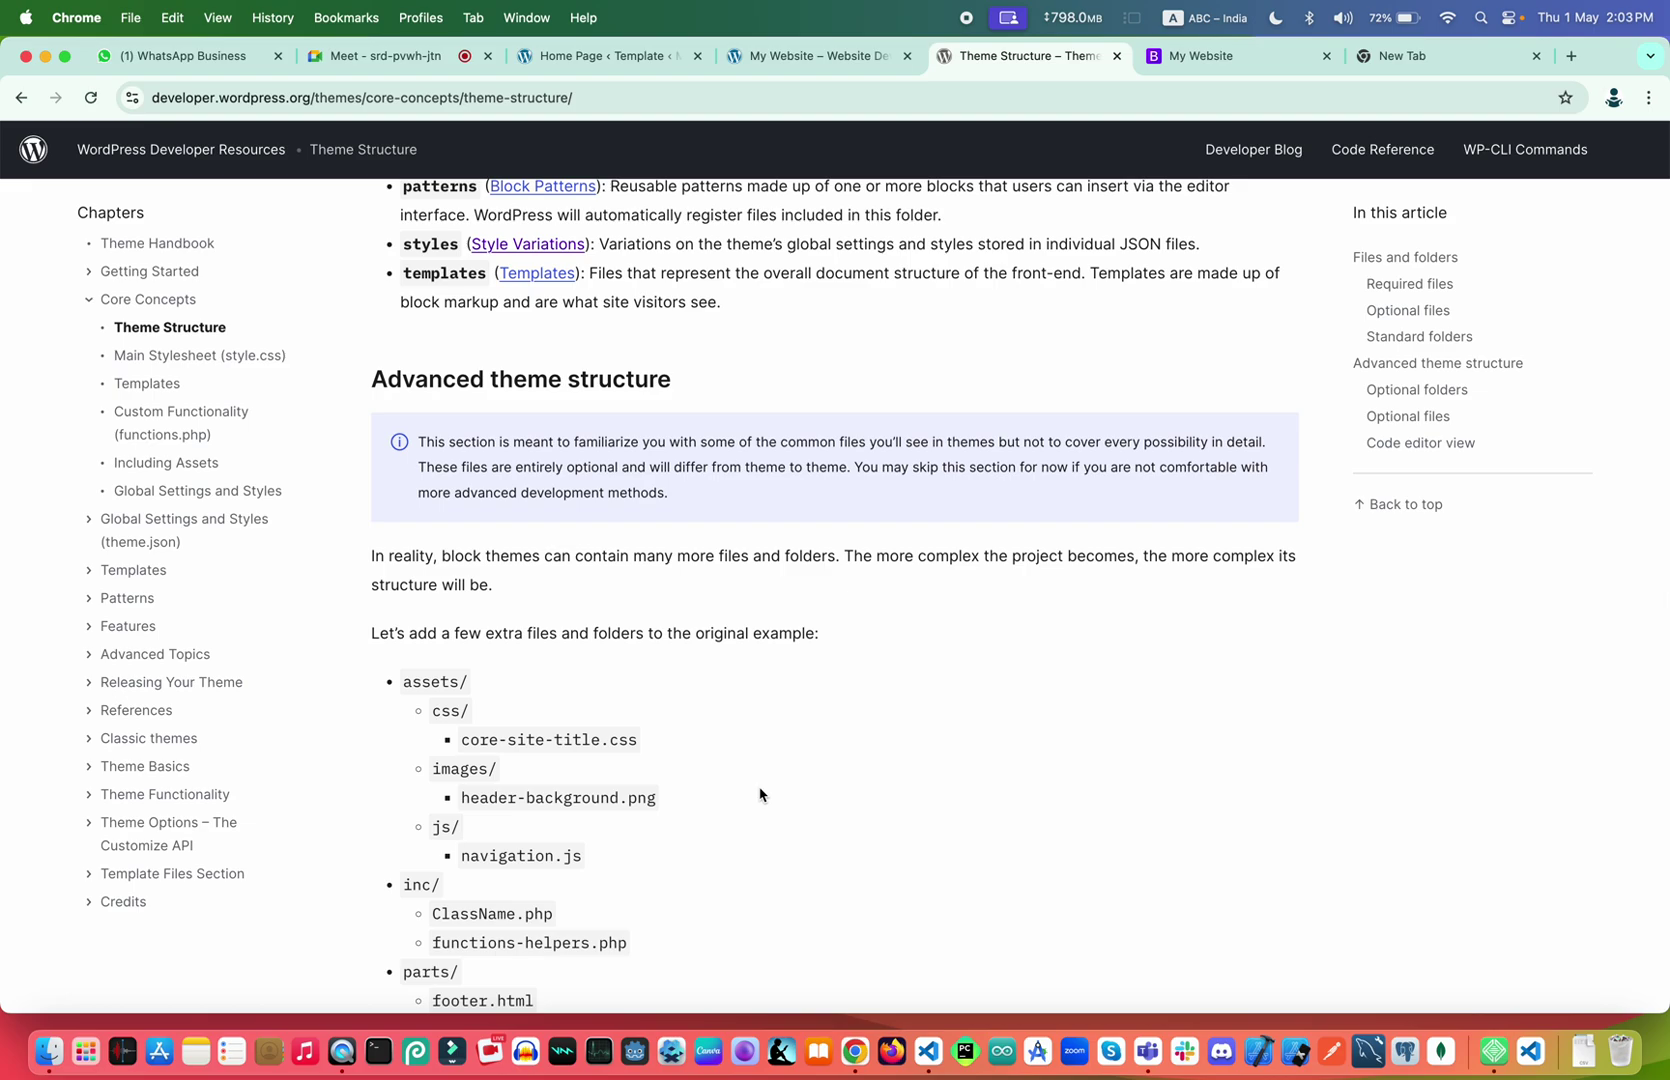
{"action": "scroll", "coordinate": [680, 797], "scroll_direction": "down", "scroll_amount": 3}
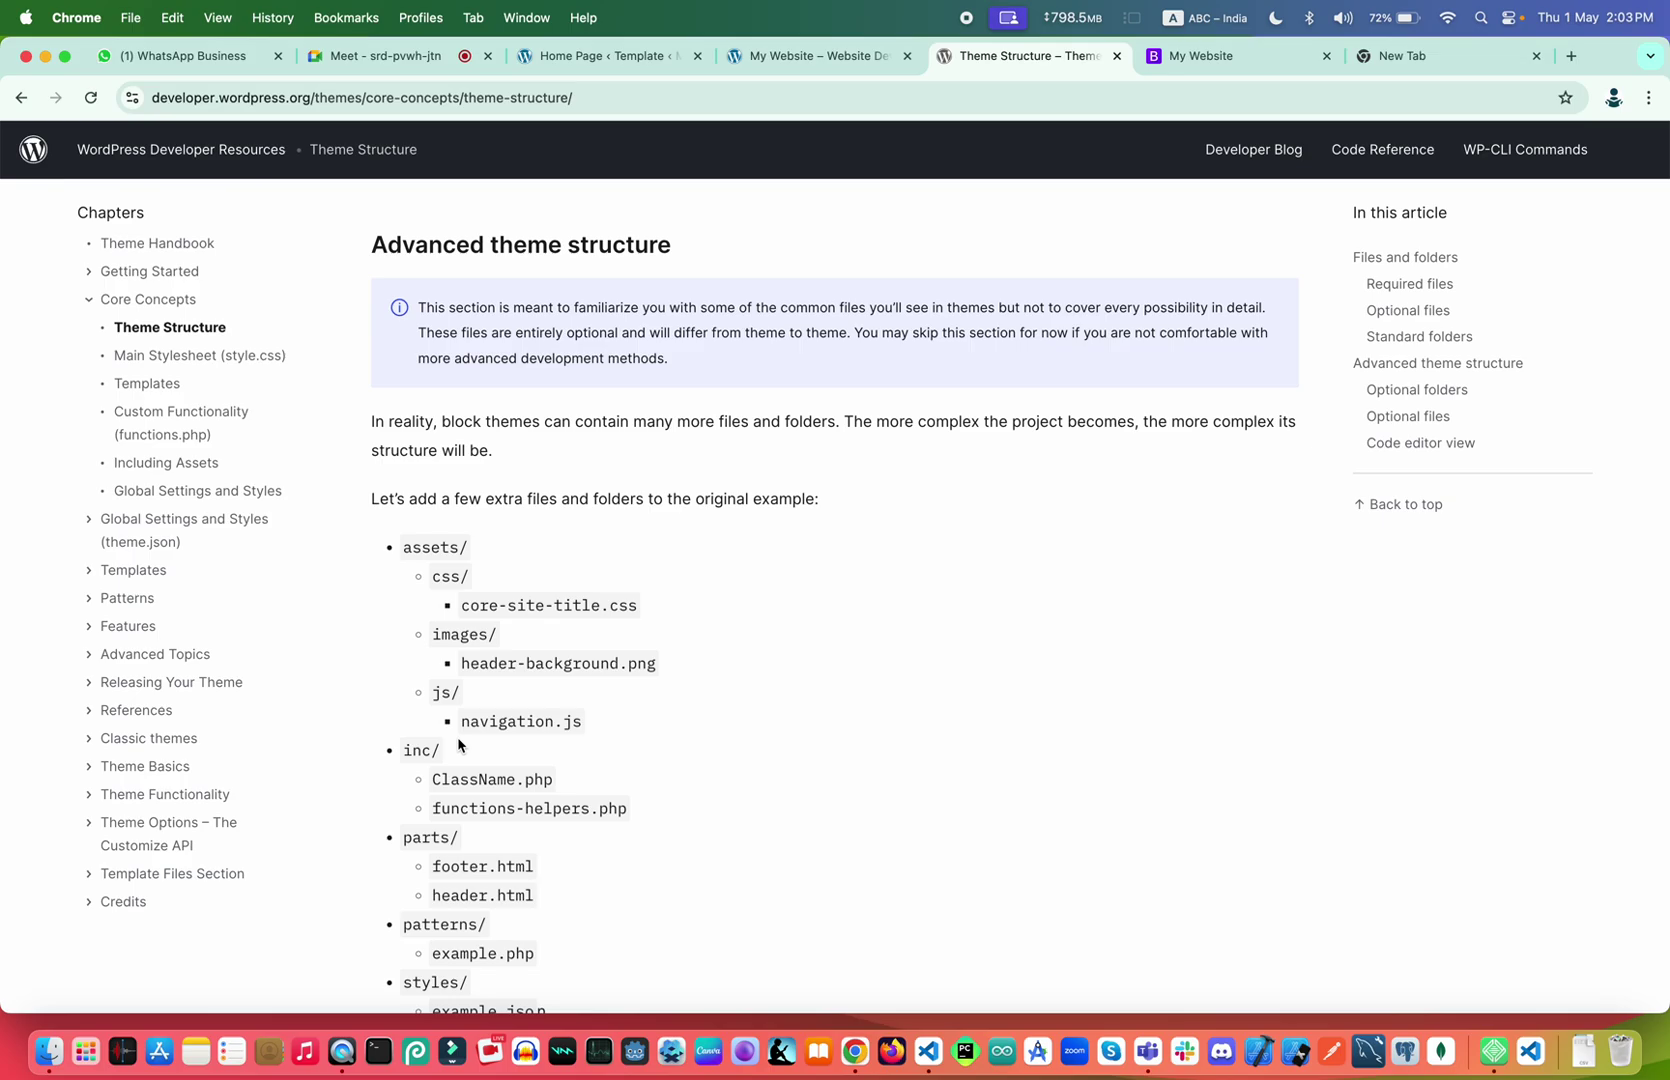
{"action": "scroll", "coordinate": [459, 745], "scroll_direction": "down", "scroll_amount": 10}
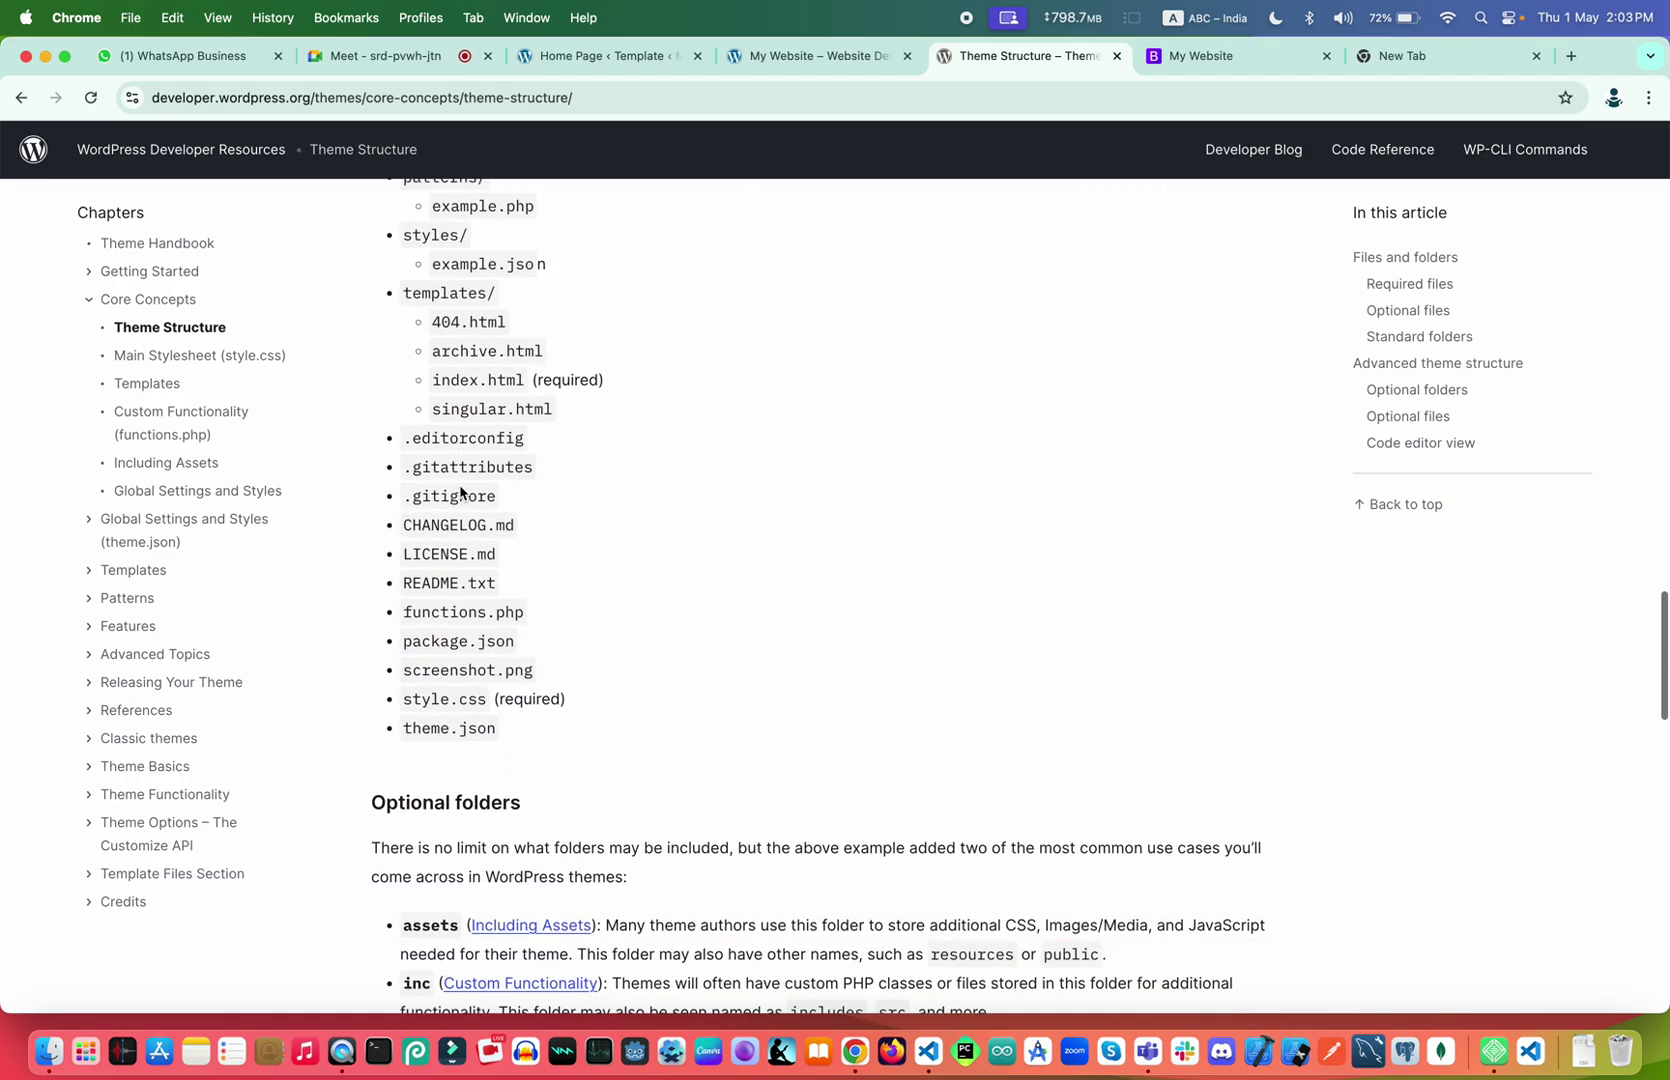
{"action": "scroll", "coordinate": [461, 490], "scroll_direction": "down", "scroll_amount": 8}
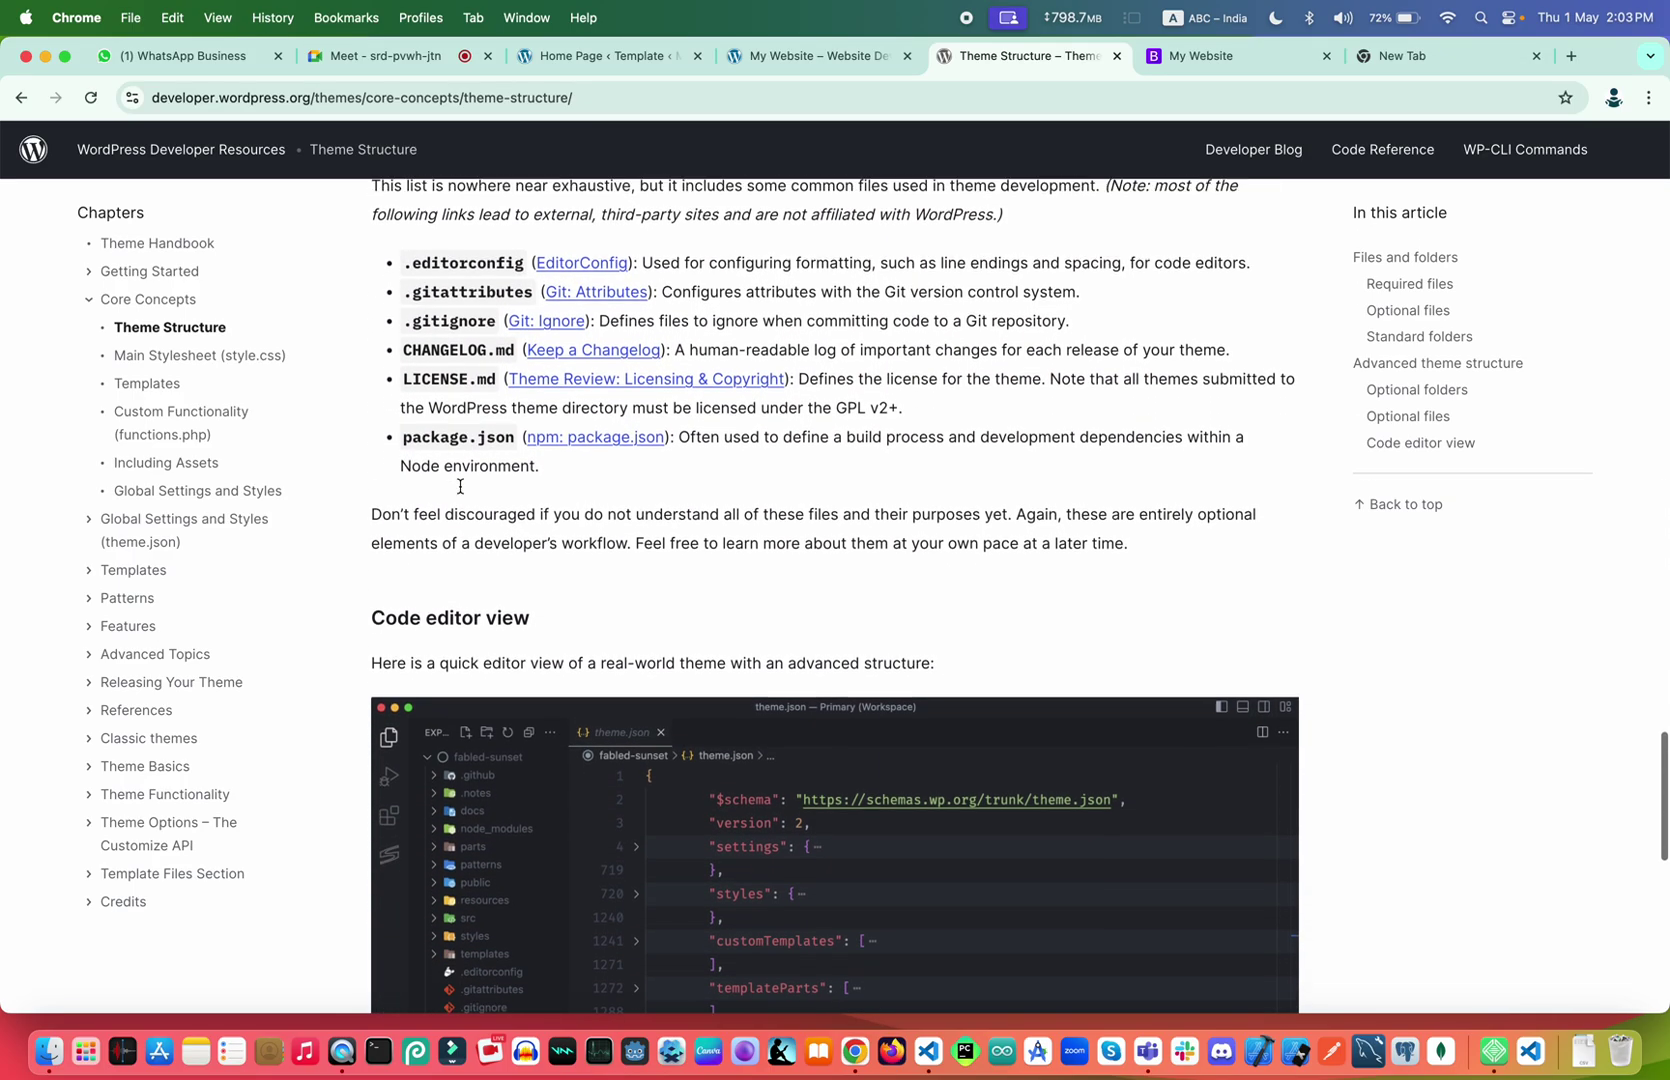
{"action": "scroll", "coordinate": [709, 590], "scroll_direction": "down", "scroll_amount": 3}
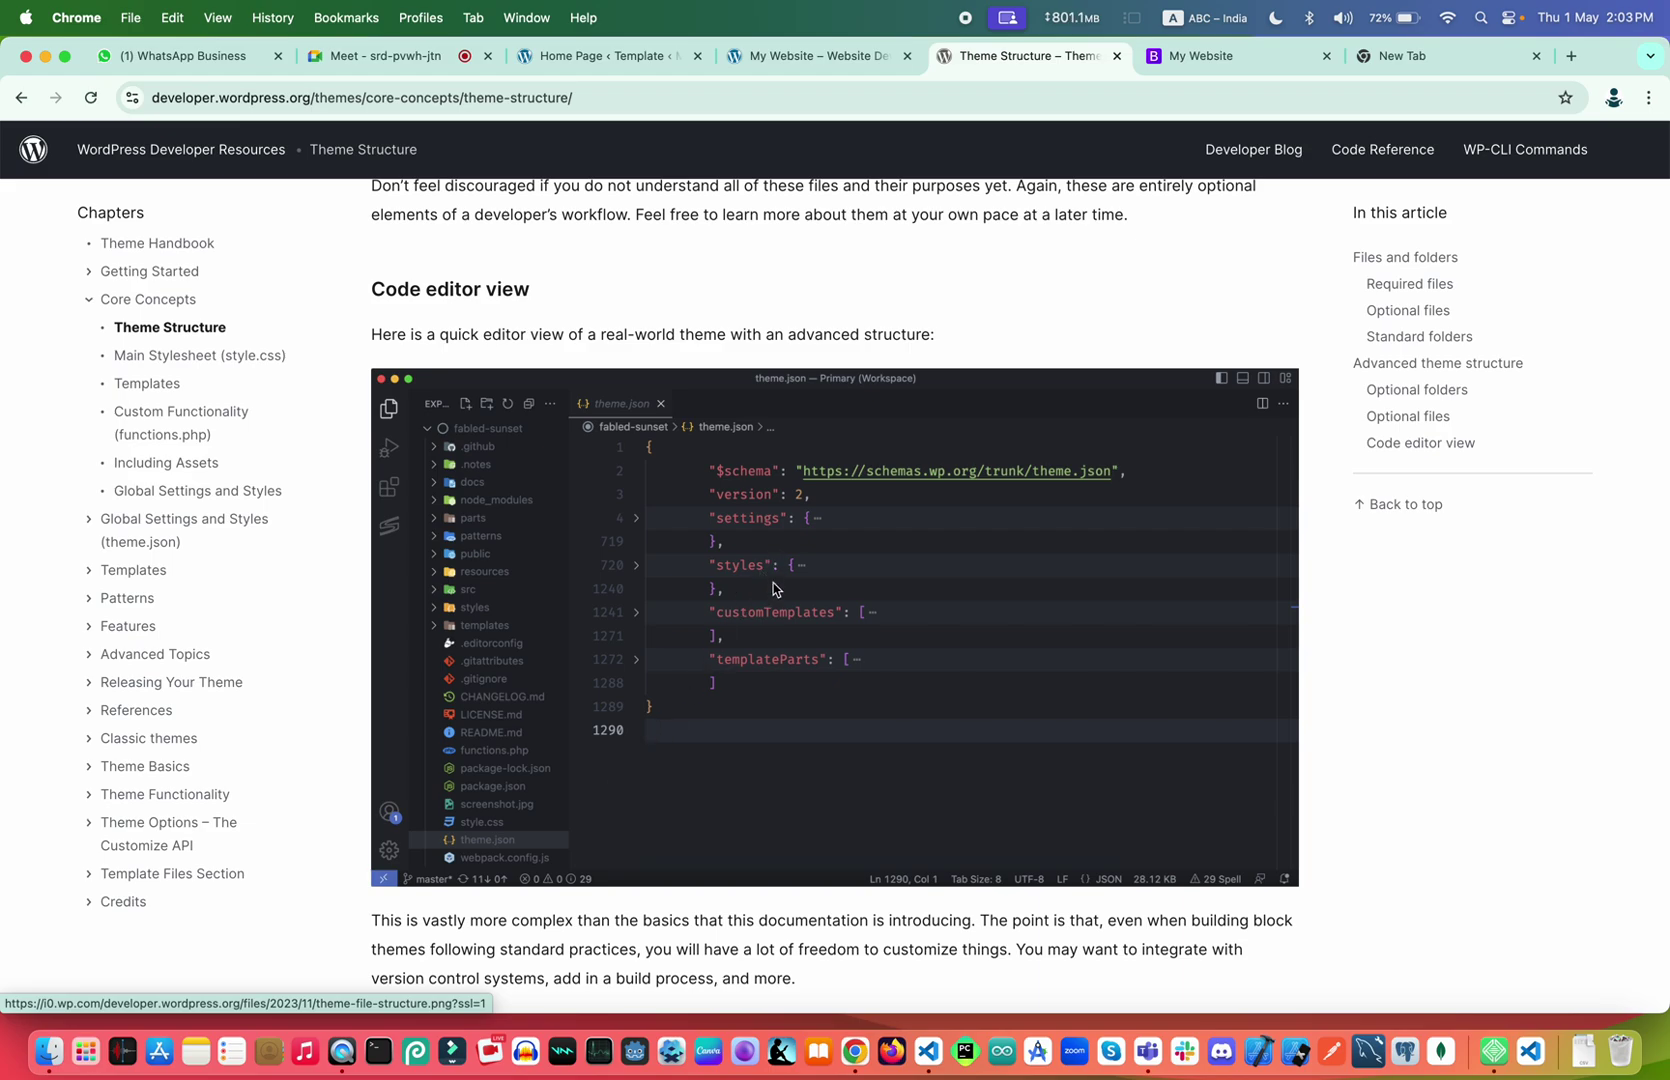
{"action": "scroll", "coordinate": [850, 560], "scroll_direction": "down", "scroll_amount": 7}
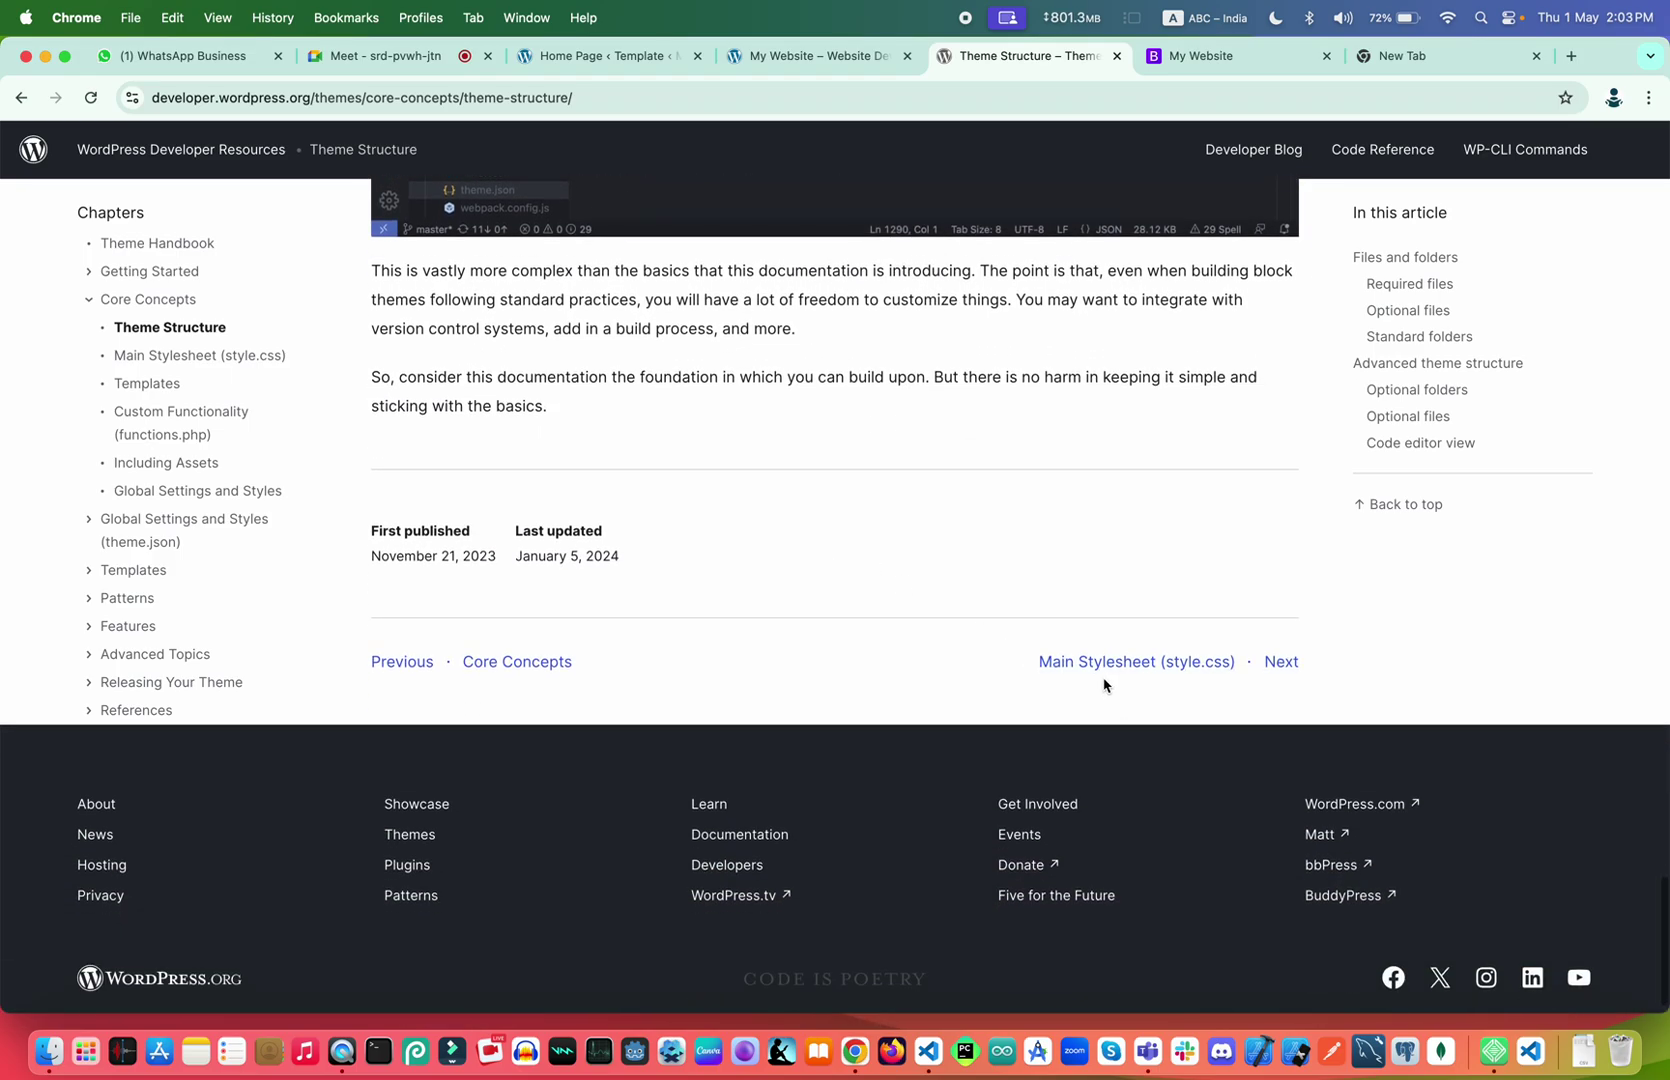
Open the Main Stylesheet (style.css) article and read how the file header registers a theme, including the minimum Theme Name field
{"action": "left_click", "coordinate": [1128, 663]}
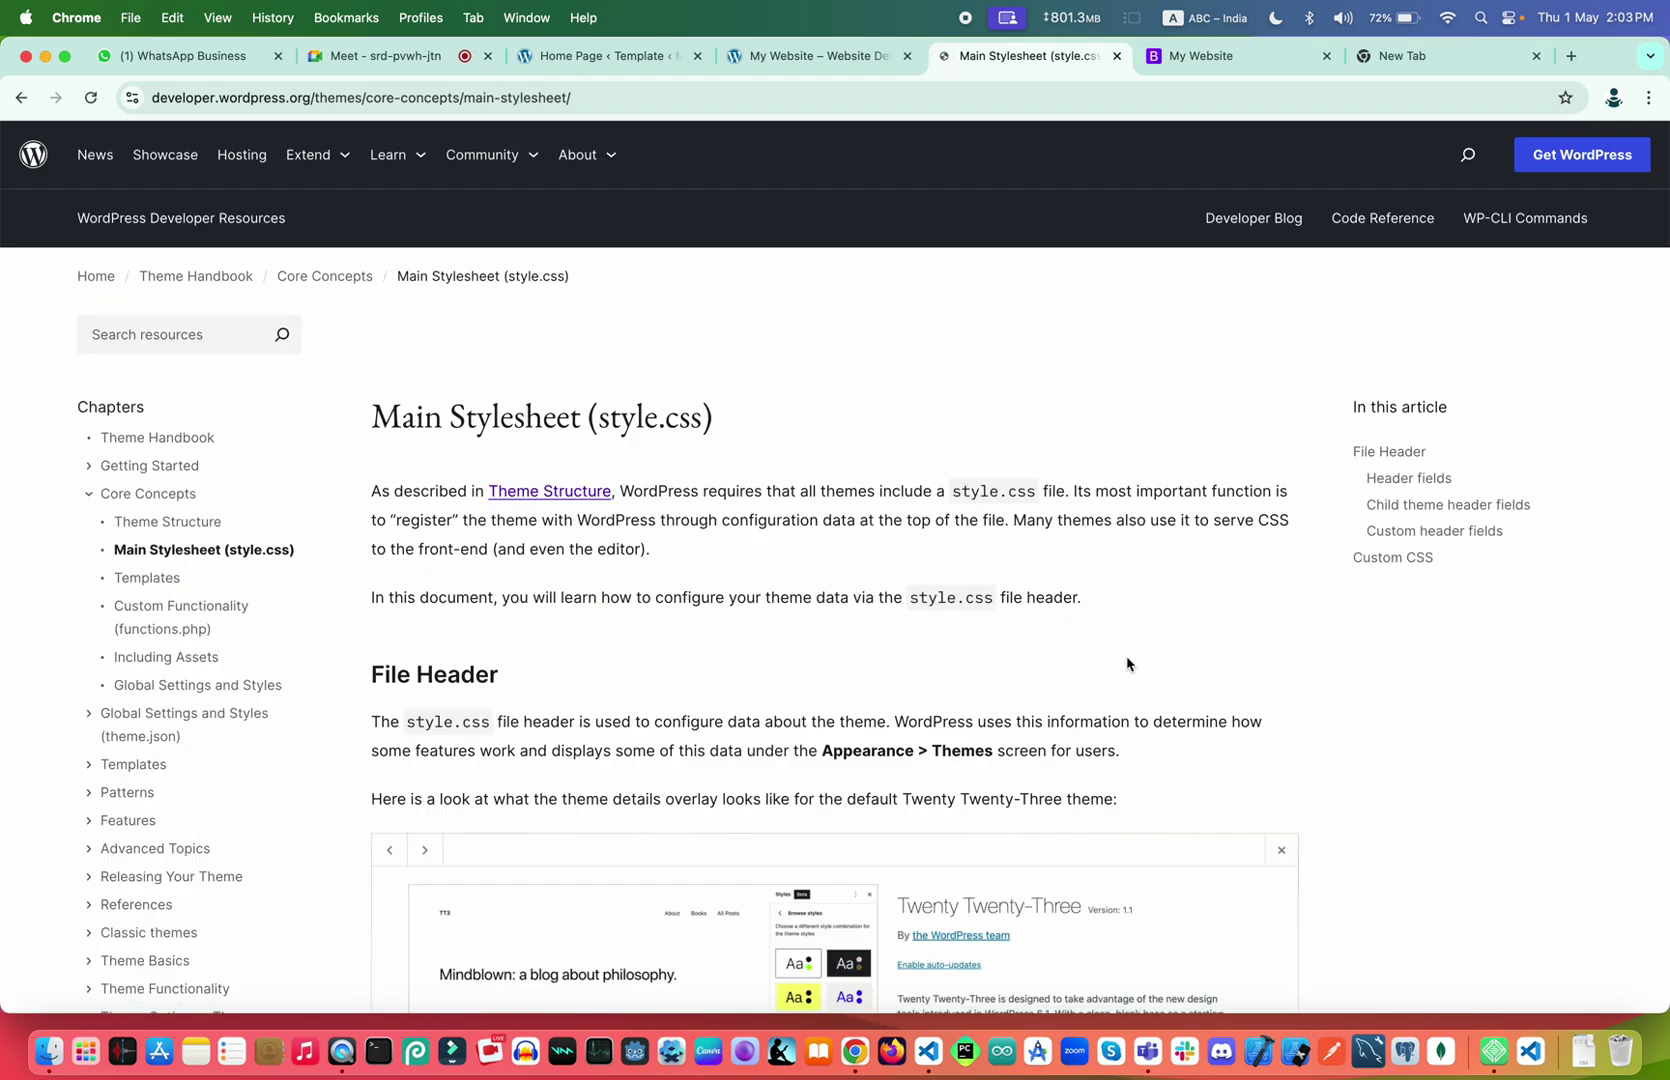
{"action": "scroll", "coordinate": [626, 745], "scroll_direction": "down", "scroll_amount": 7}
{"action": "scroll", "coordinate": [626, 745], "scroll_direction": "down", "scroll_amount": 5}
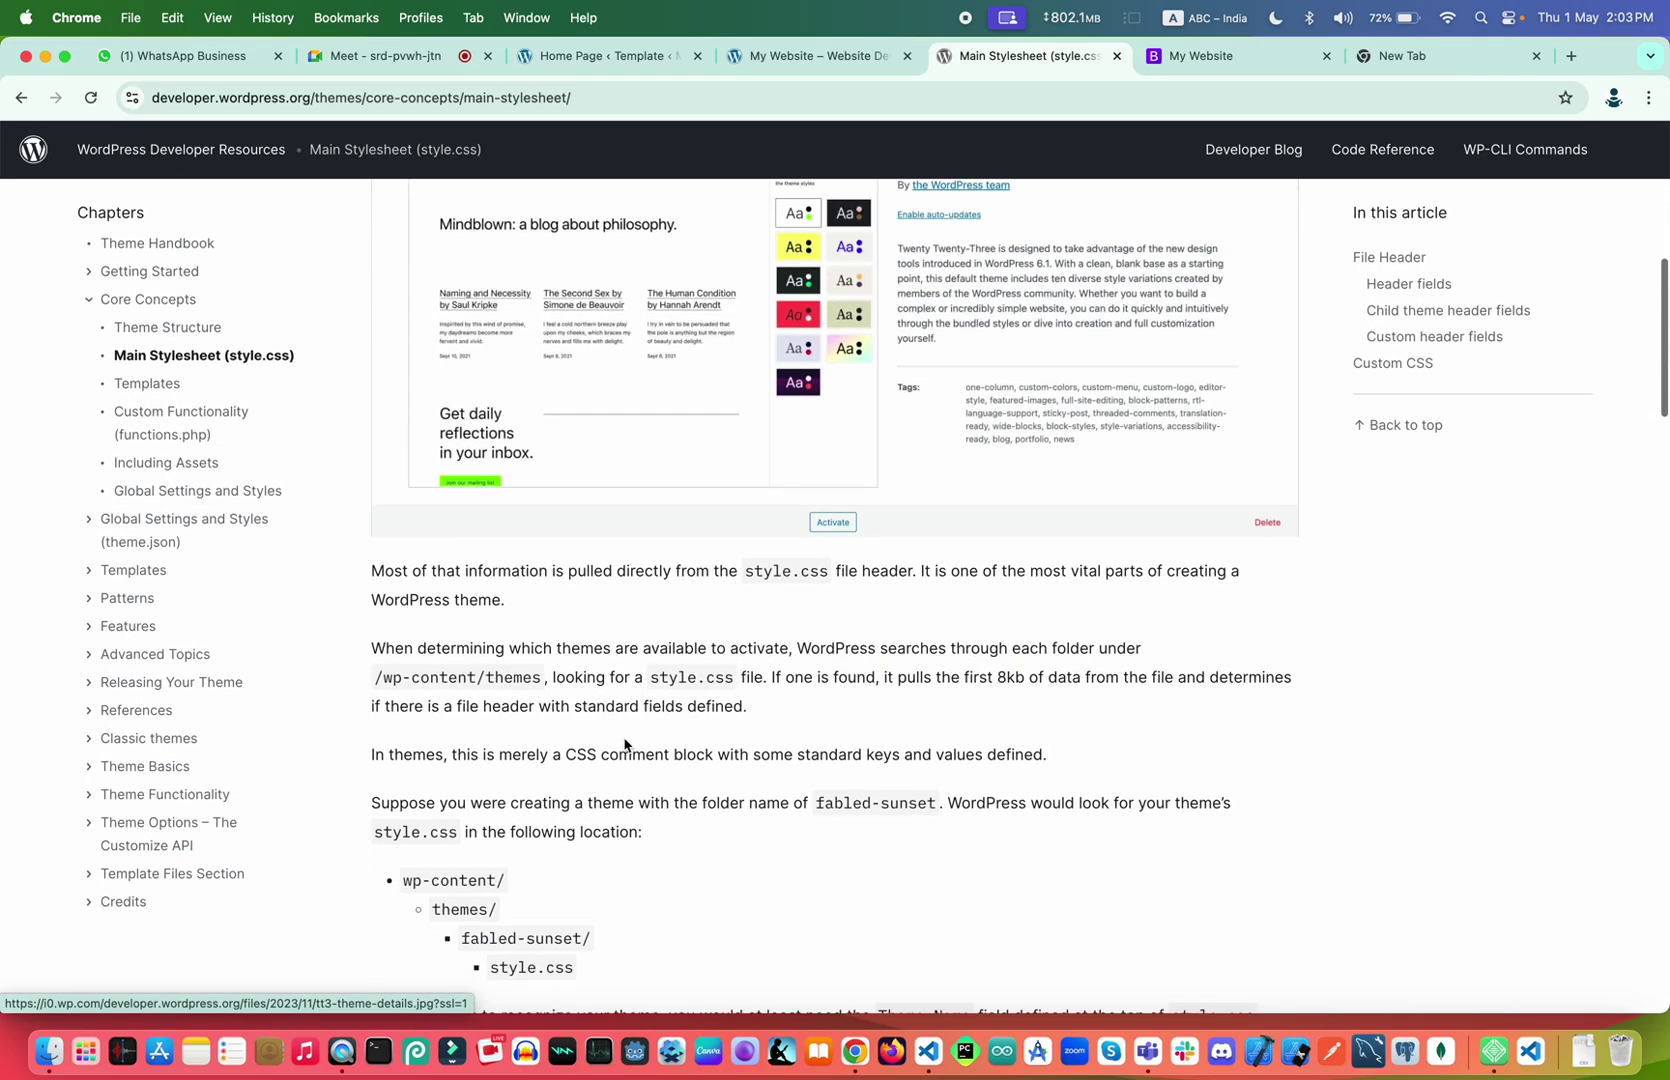
{"action": "scroll", "coordinate": [625, 745], "scroll_direction": "down", "scroll_amount": 1}
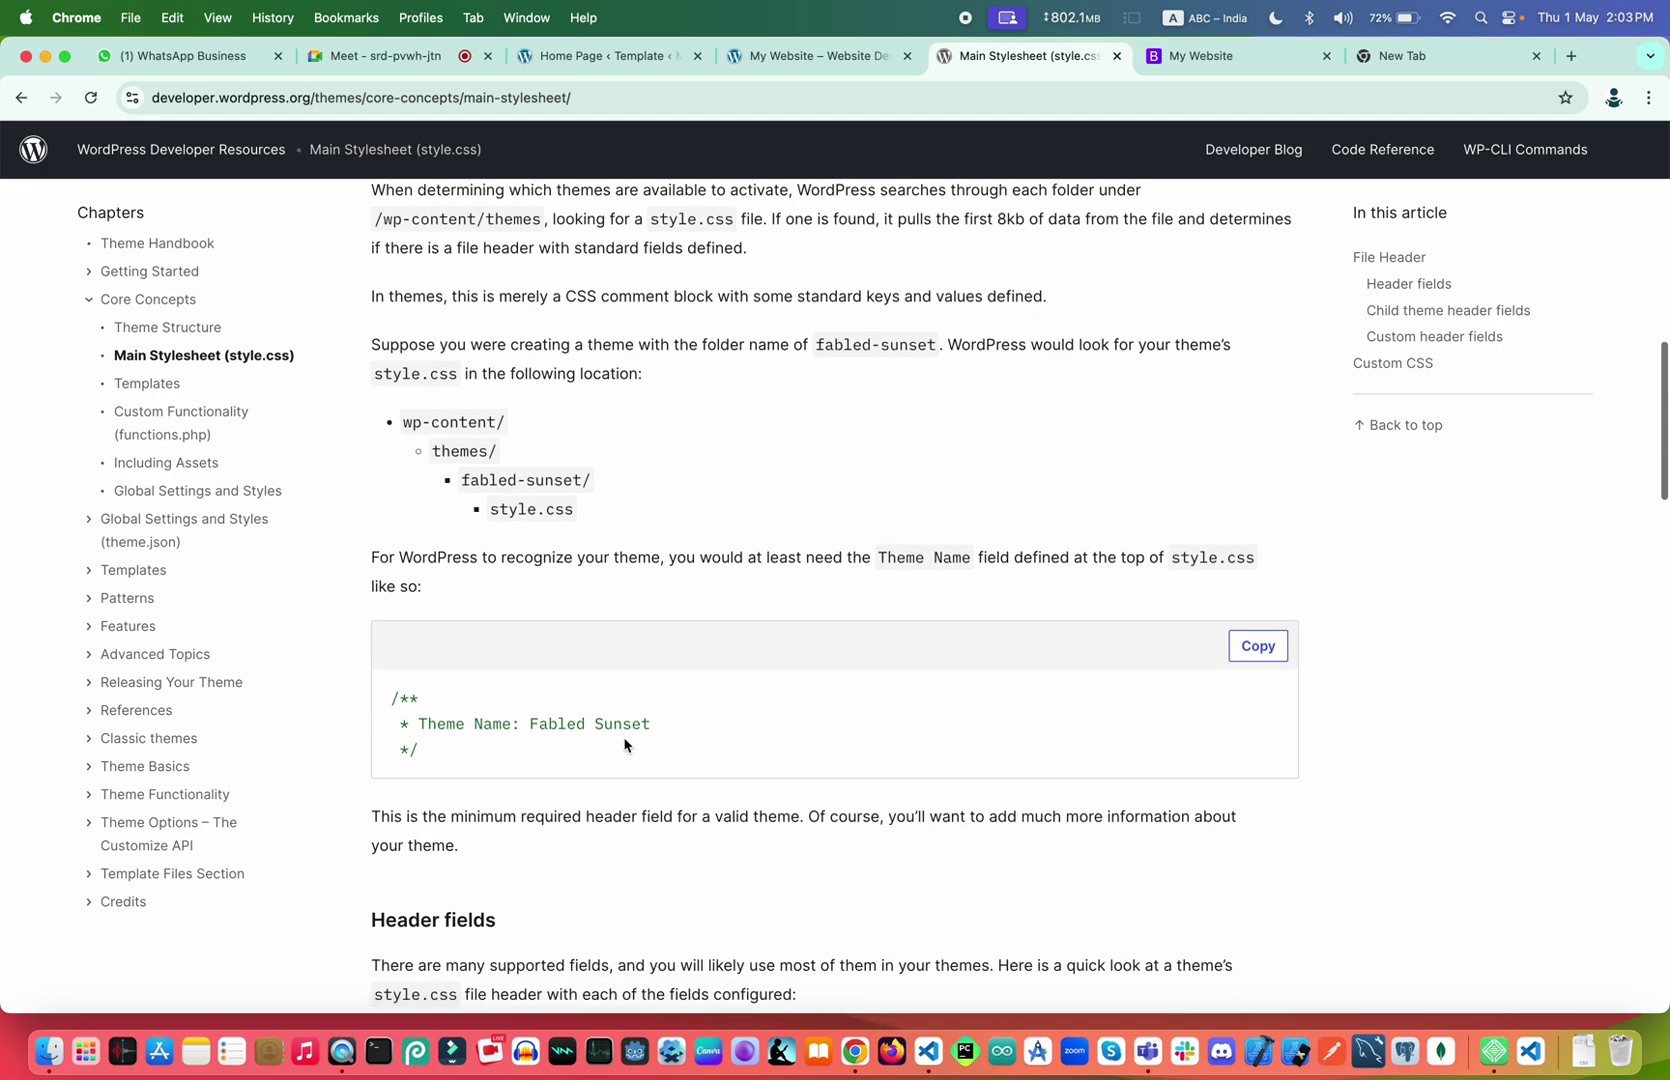
{"action": "scroll", "coordinate": [530, 598], "scroll_direction": "down", "scroll_amount": 4}
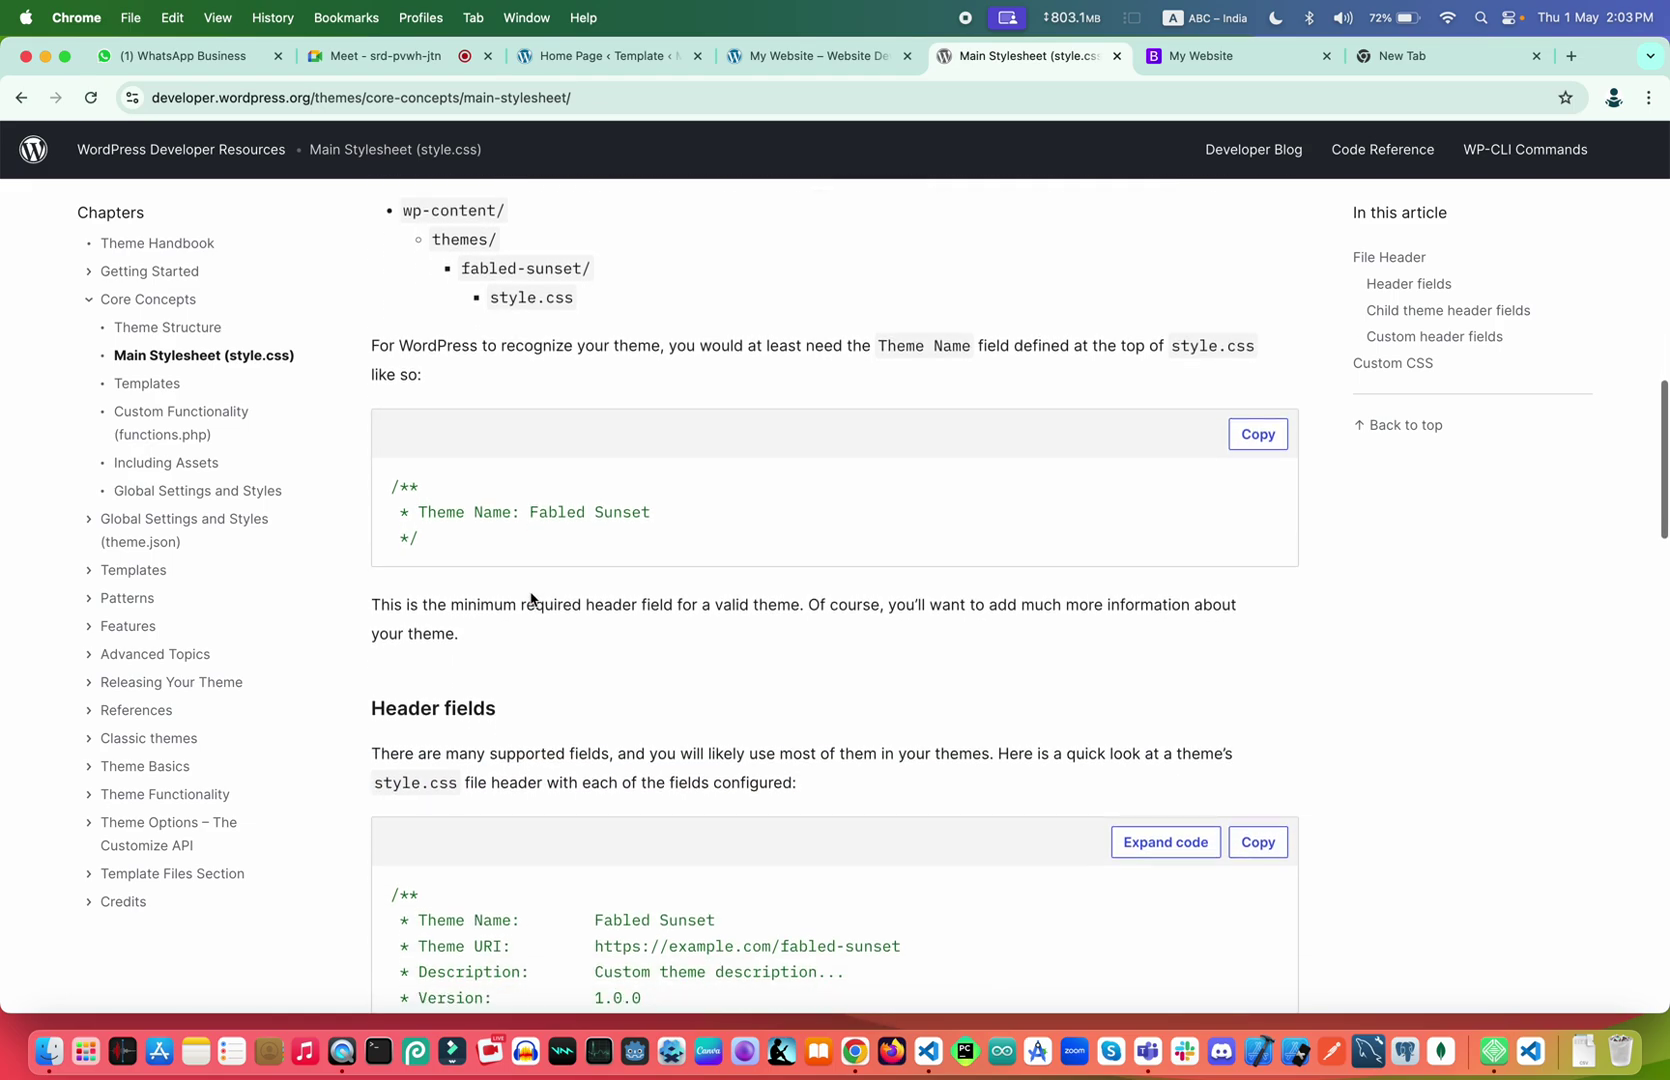
{"action": "scroll", "coordinate": [530, 598], "scroll_direction": "down", "scroll_amount": 4}
{"action": "scroll", "coordinate": [530, 598], "scroll_direction": "up", "scroll_amount": 3}
{"action": "scroll", "coordinate": [530, 598], "scroll_direction": "up", "scroll_amount": 4}
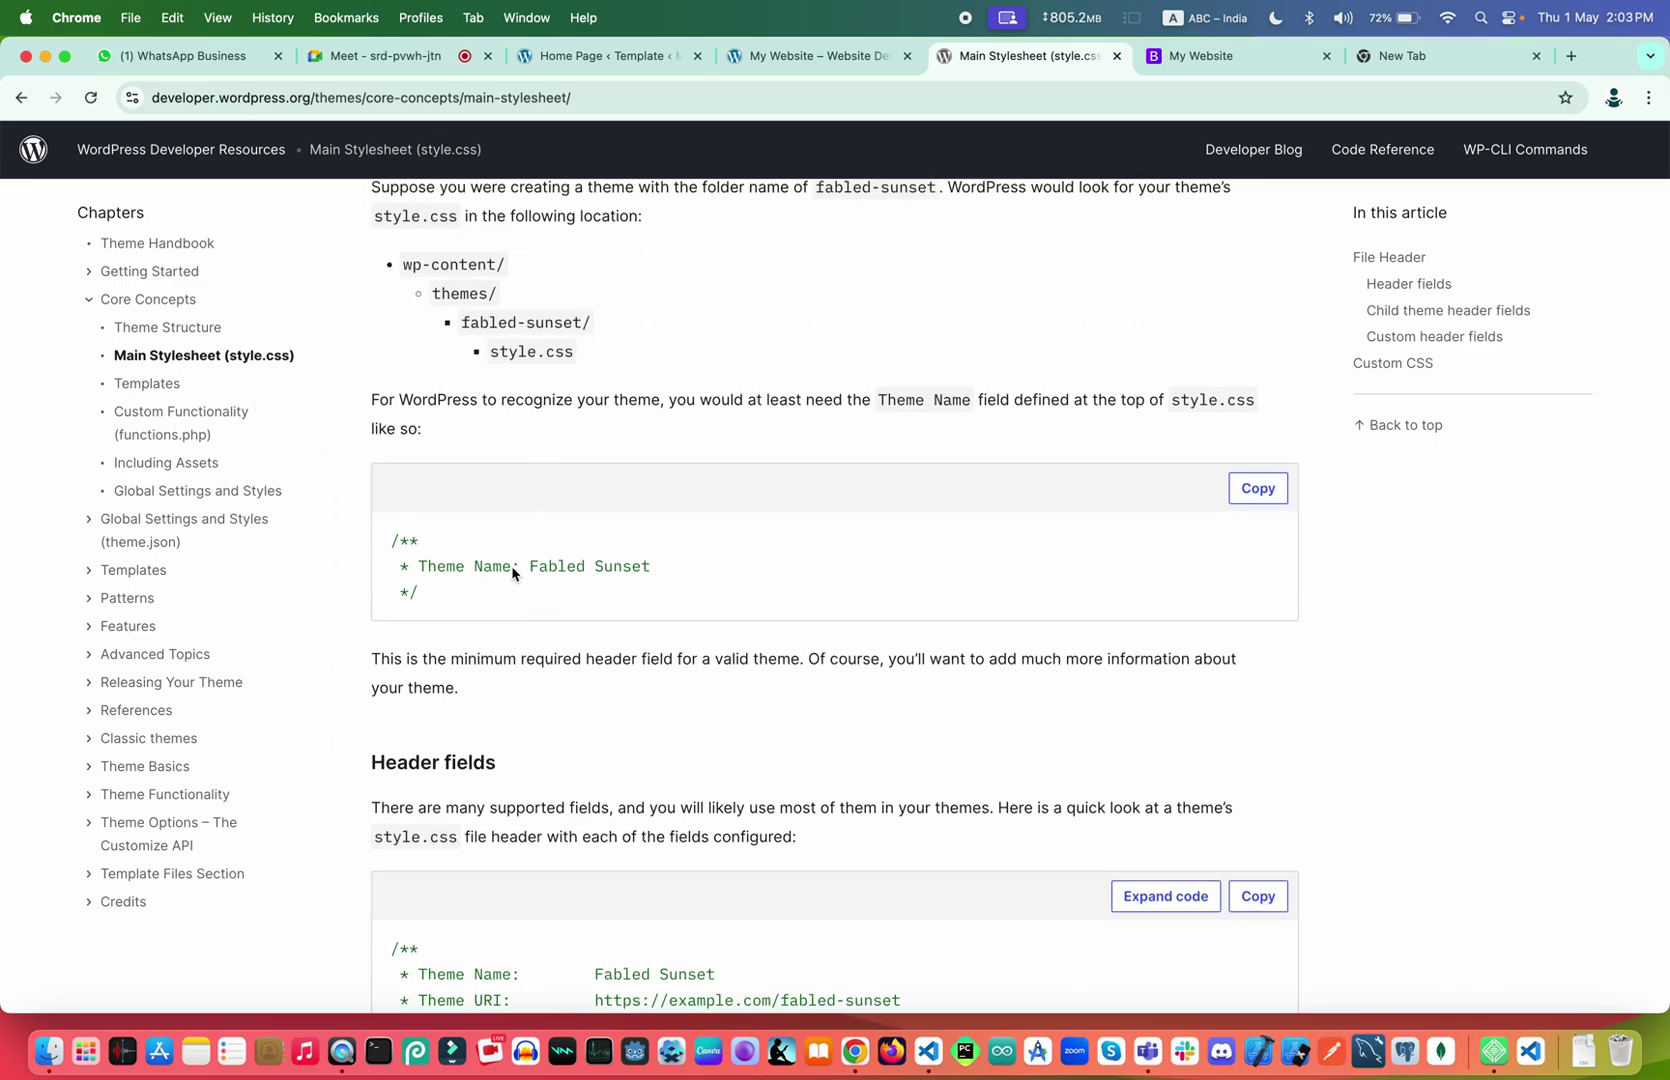
Review the style.css header fields and their descriptions, the child theme and custom header fields, and the Custom CSS section
{"action": "scroll", "coordinate": [512, 572], "scroll_direction": "down", "scroll_amount": 5}
{"action": "scroll", "coordinate": [542, 620], "scroll_direction": "down", "scroll_amount": 2}
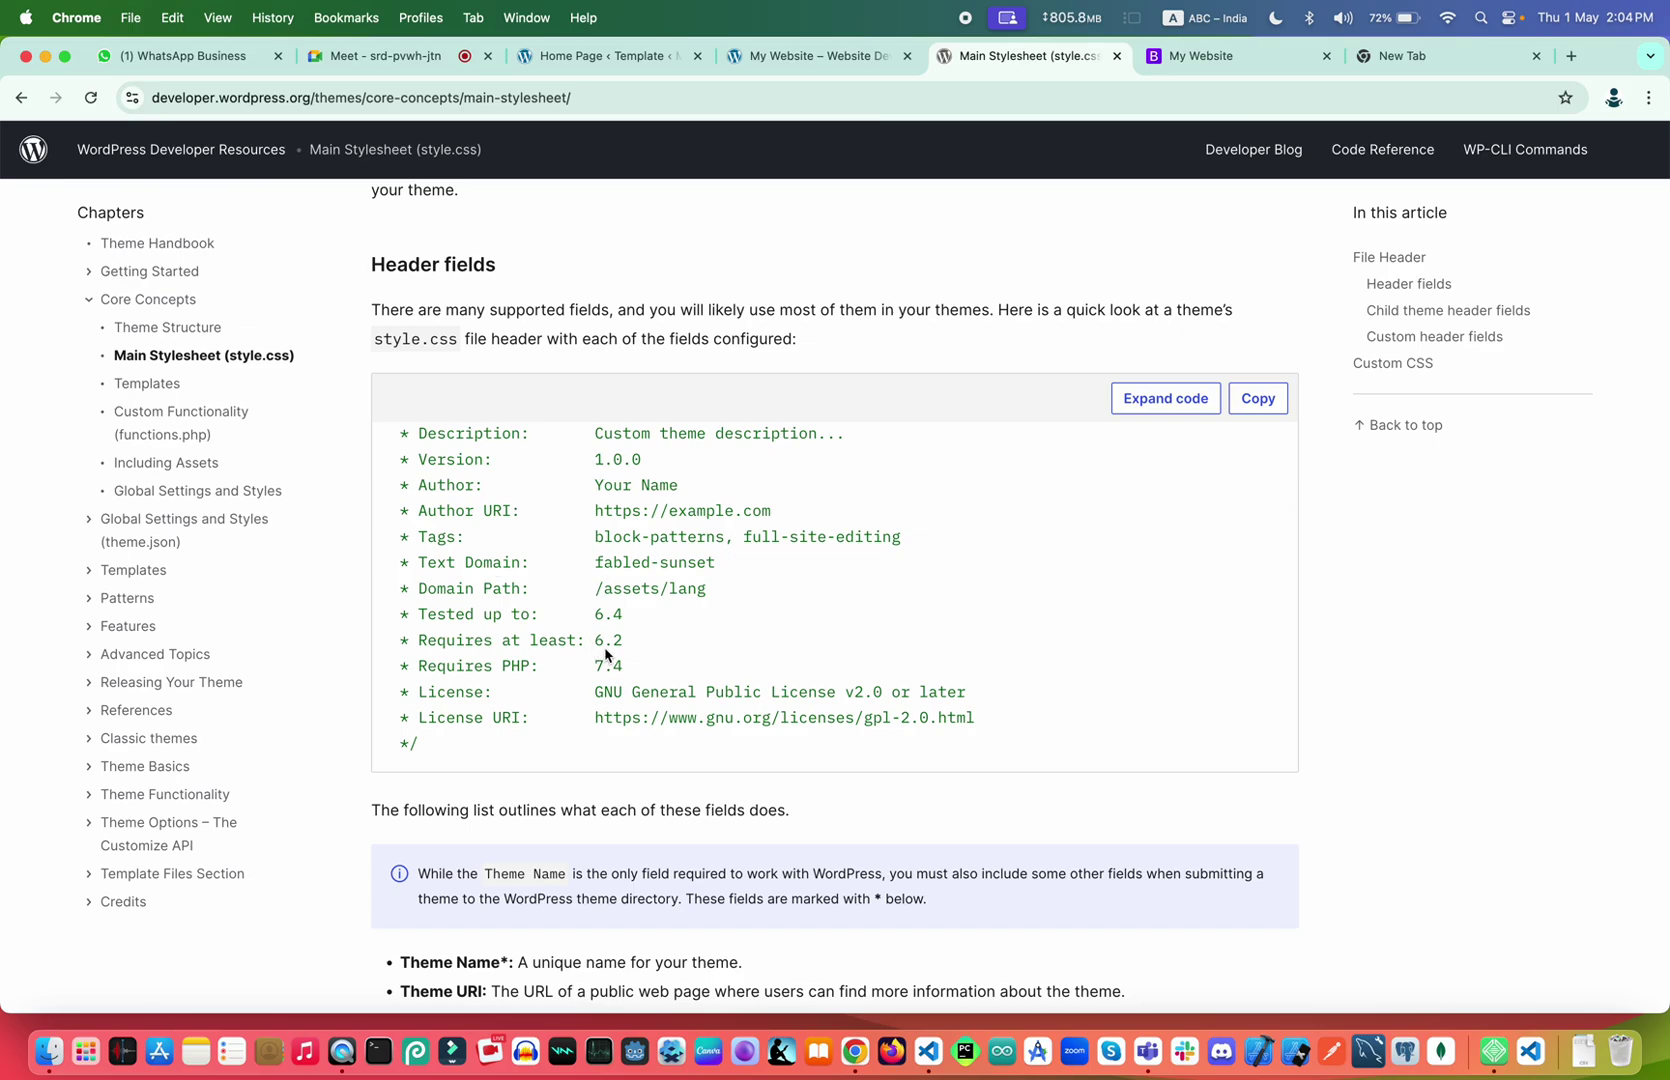
{"action": "scroll", "coordinate": [605, 655], "scroll_direction": "down", "scroll_amount": 7}
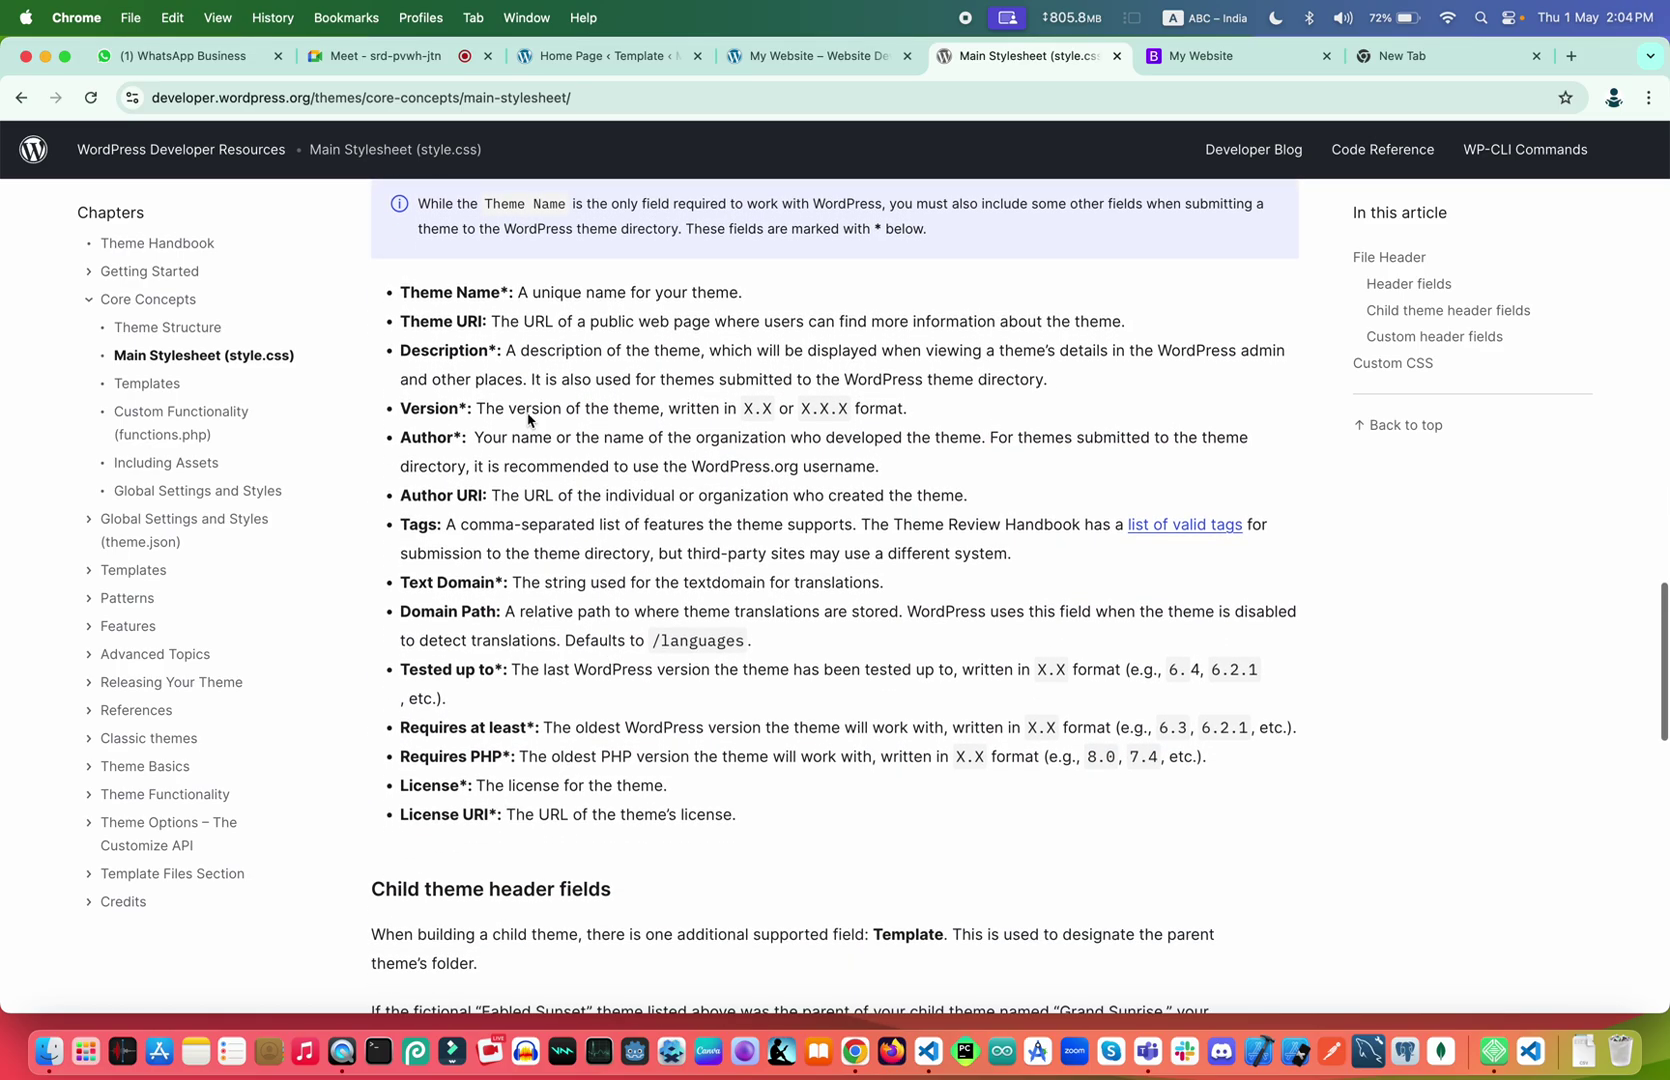
{"action": "scroll", "coordinate": [545, 570], "scroll_direction": "down", "scroll_amount": 7}
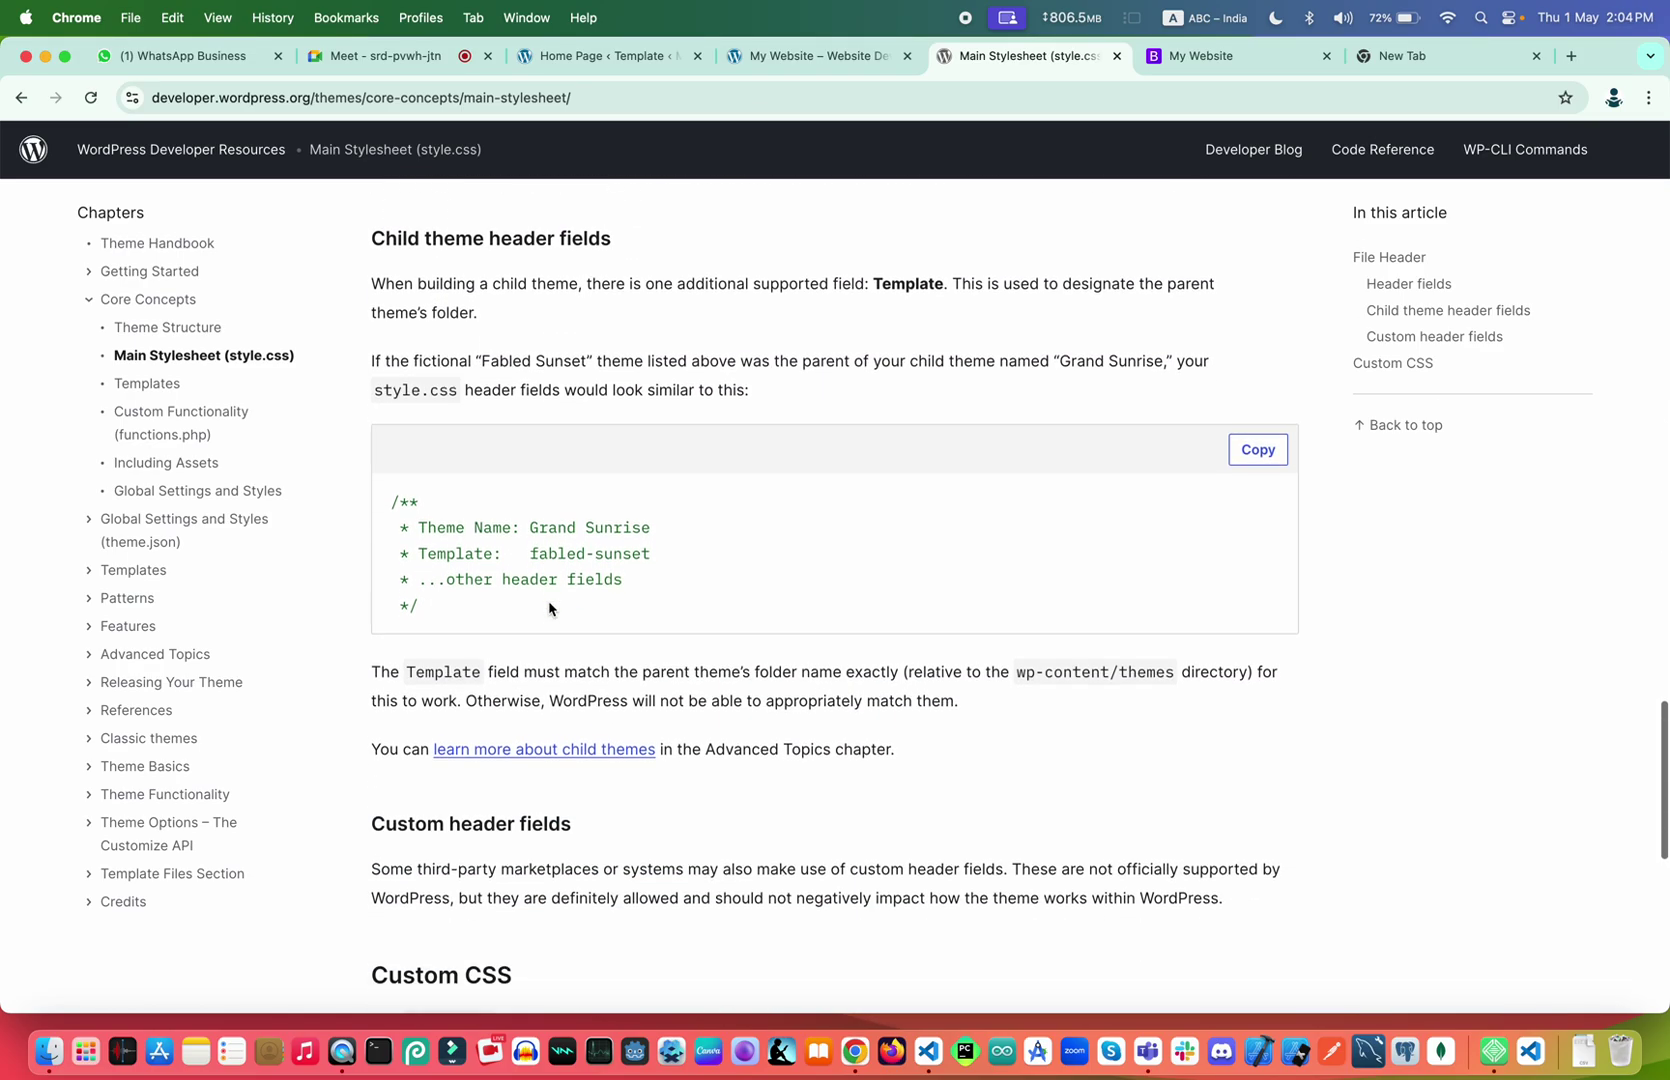
{"action": "scroll", "coordinate": [549, 607], "scroll_direction": "down", "scroll_amount": 4}
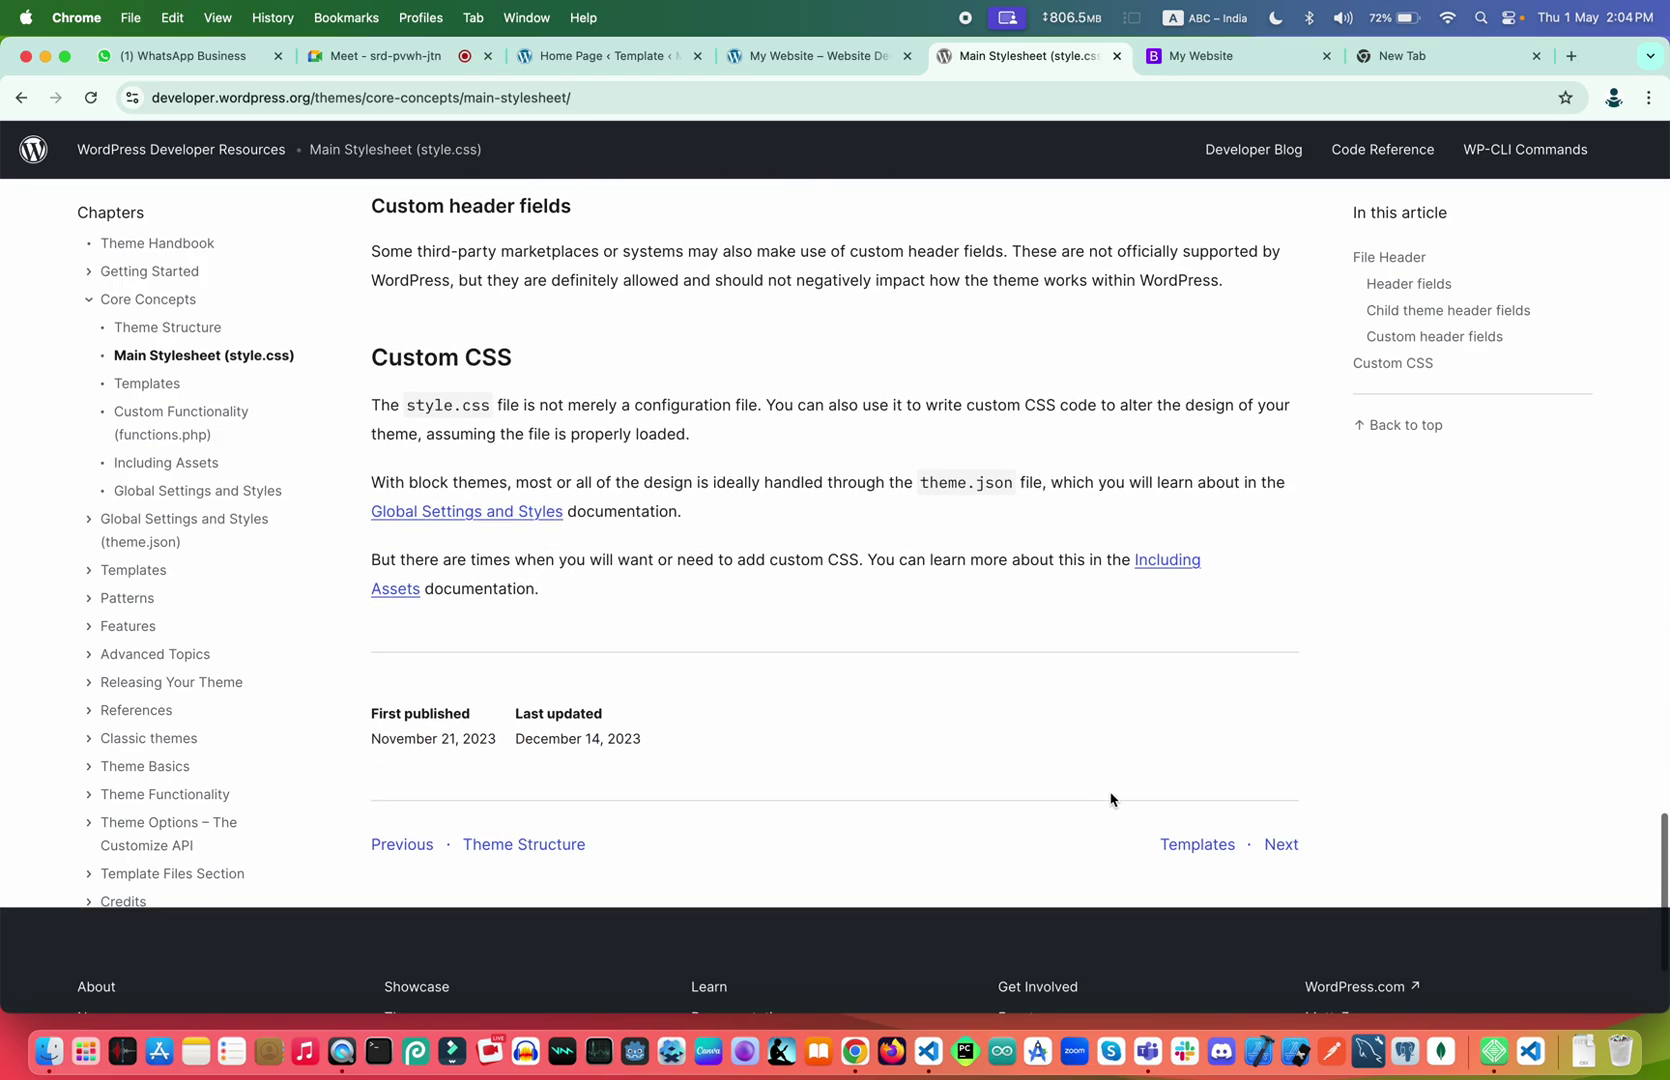
Open the Templates article and examine the Single Posts template example in its visual and code editor views
{"action": "left_click", "coordinate": [1198, 845]}
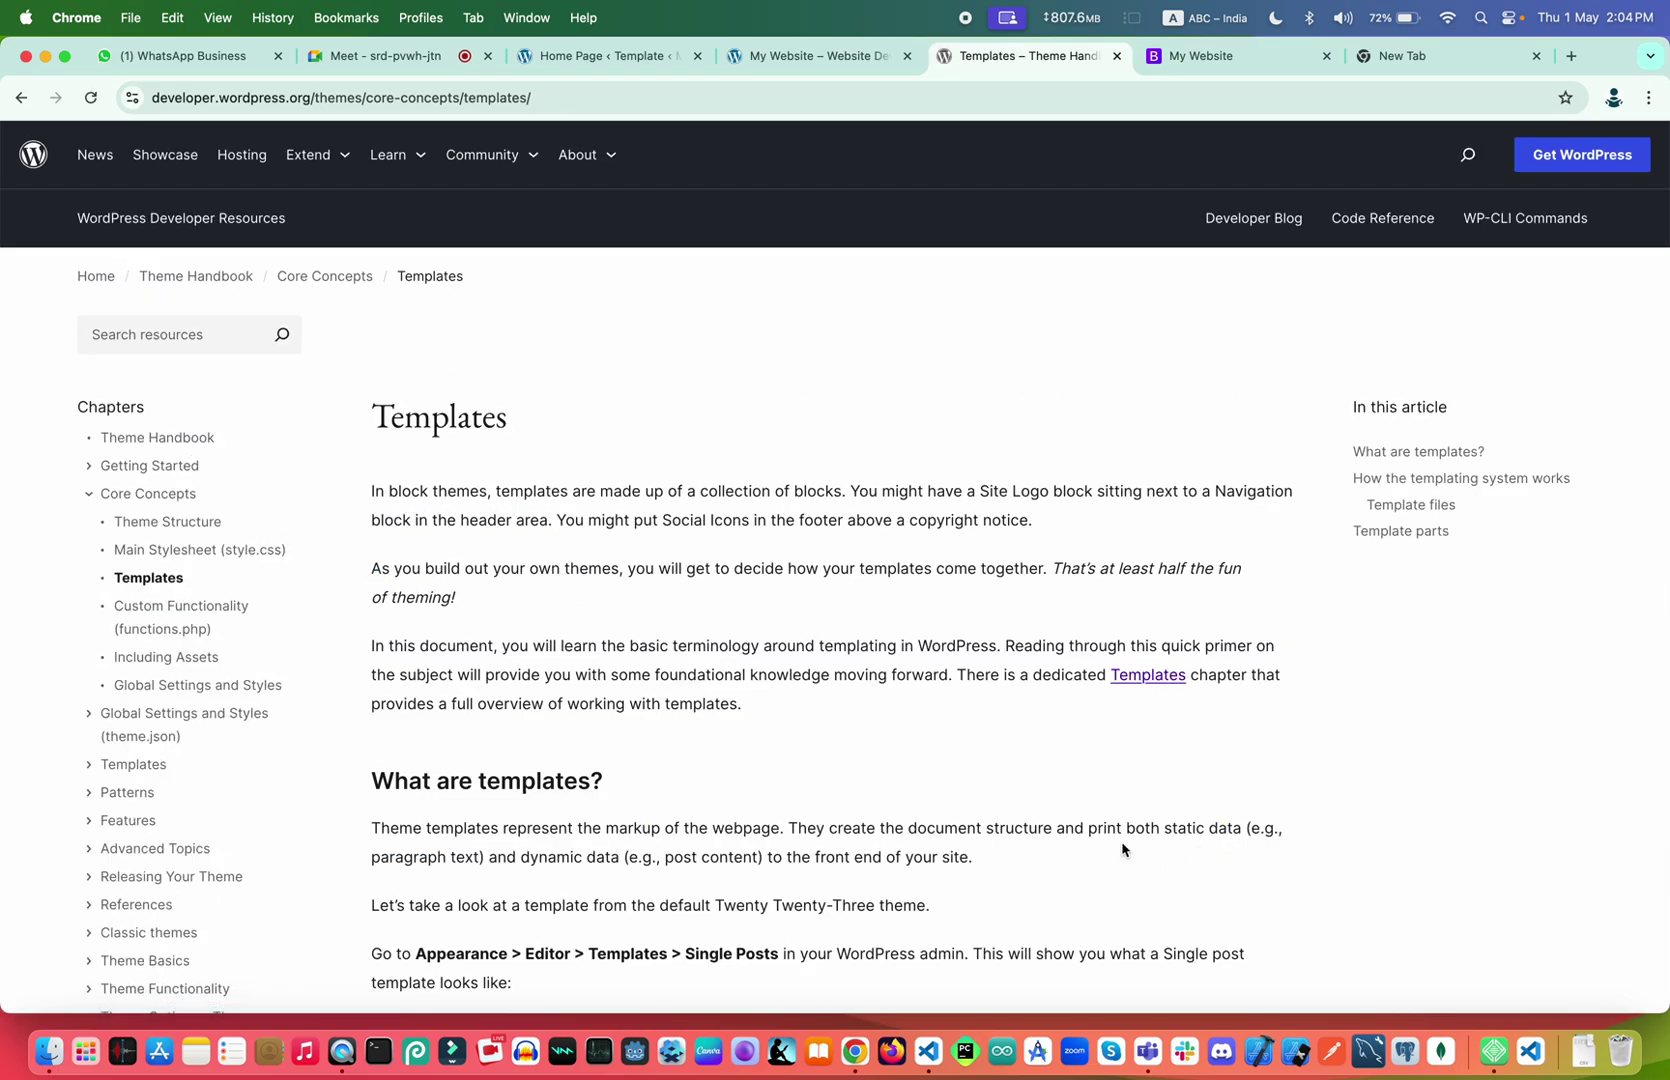
{"action": "scroll", "coordinate": [716, 780], "scroll_direction": "down", "scroll_amount": 5}
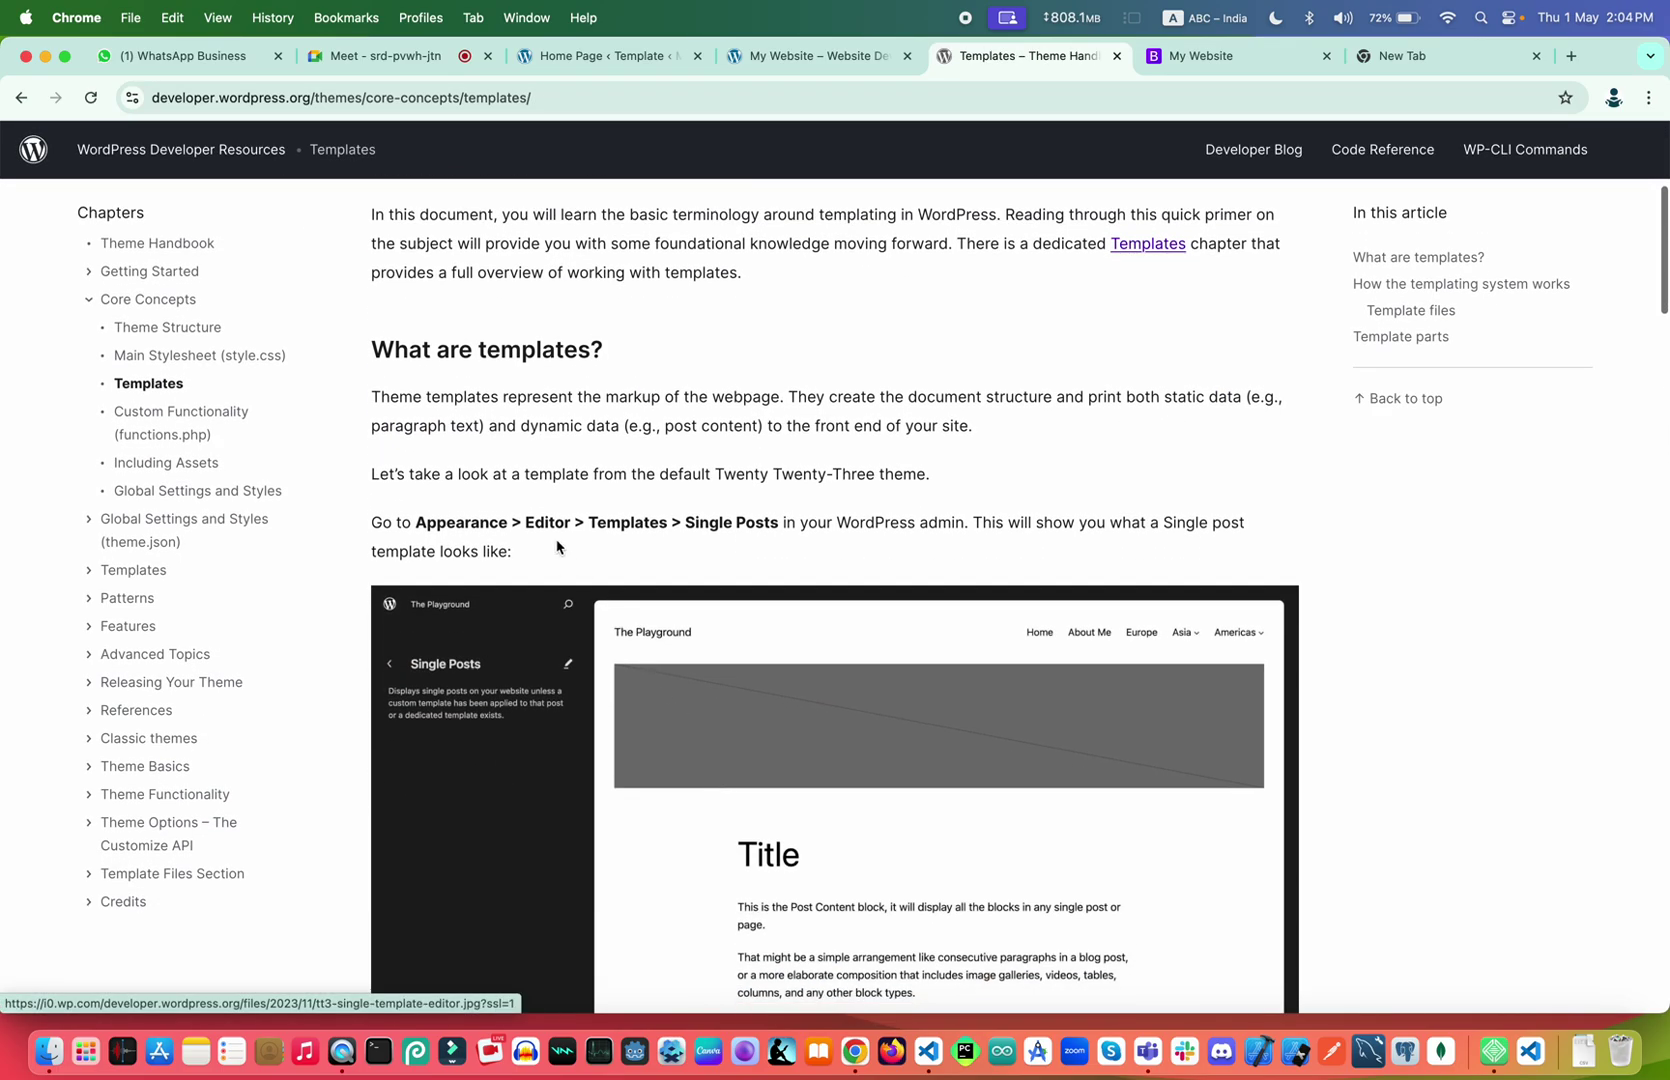
{"action": "scroll", "coordinate": [559, 547], "scroll_direction": "down", "scroll_amount": 2}
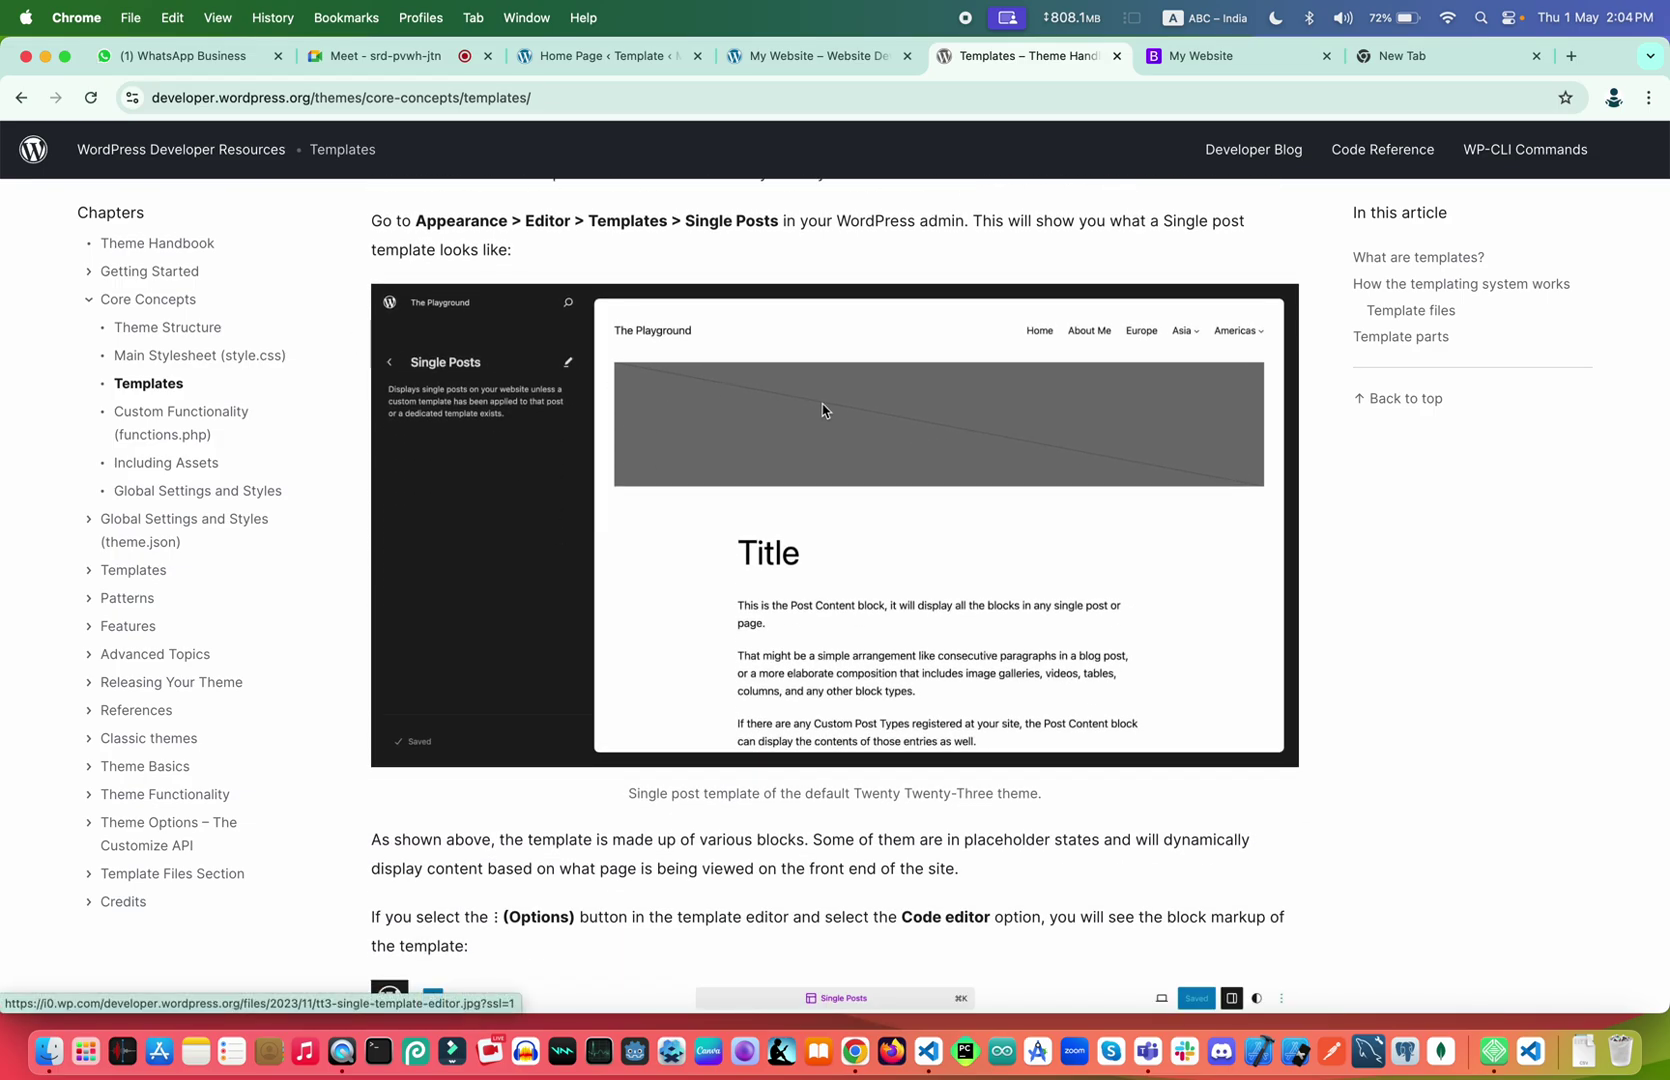
{"action": "scroll", "coordinate": [790, 650], "scroll_direction": "down", "scroll_amount": 7}
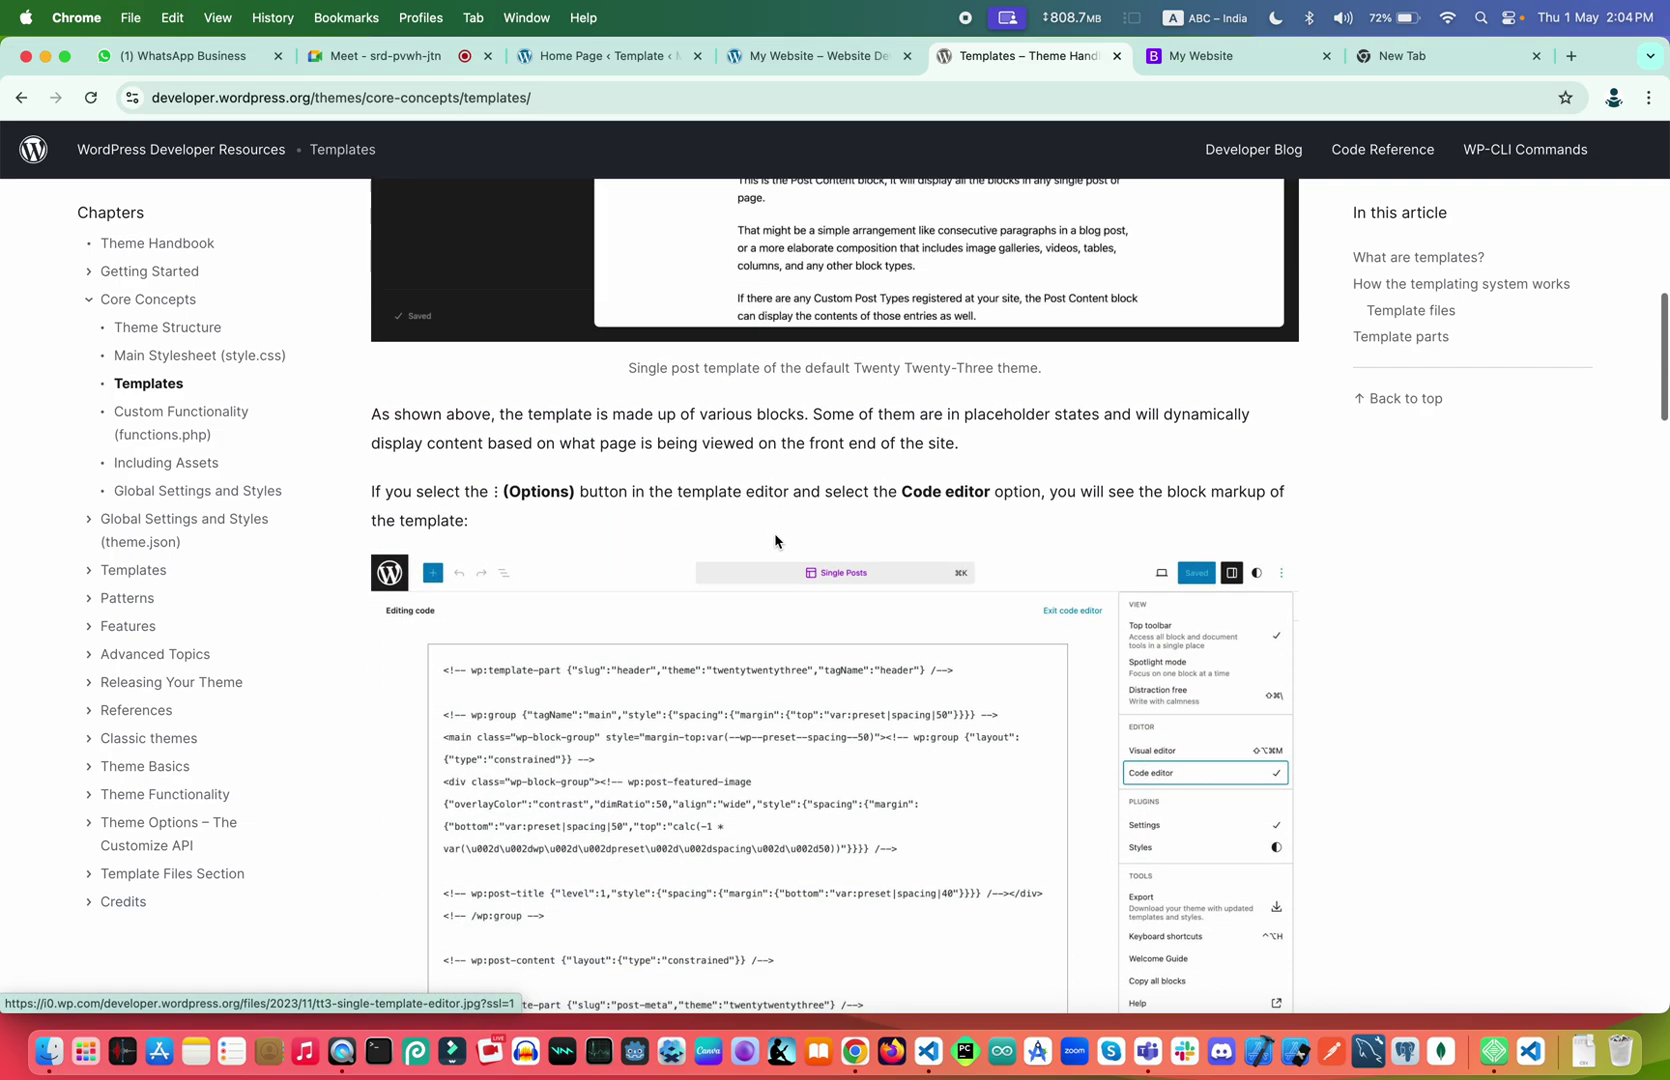
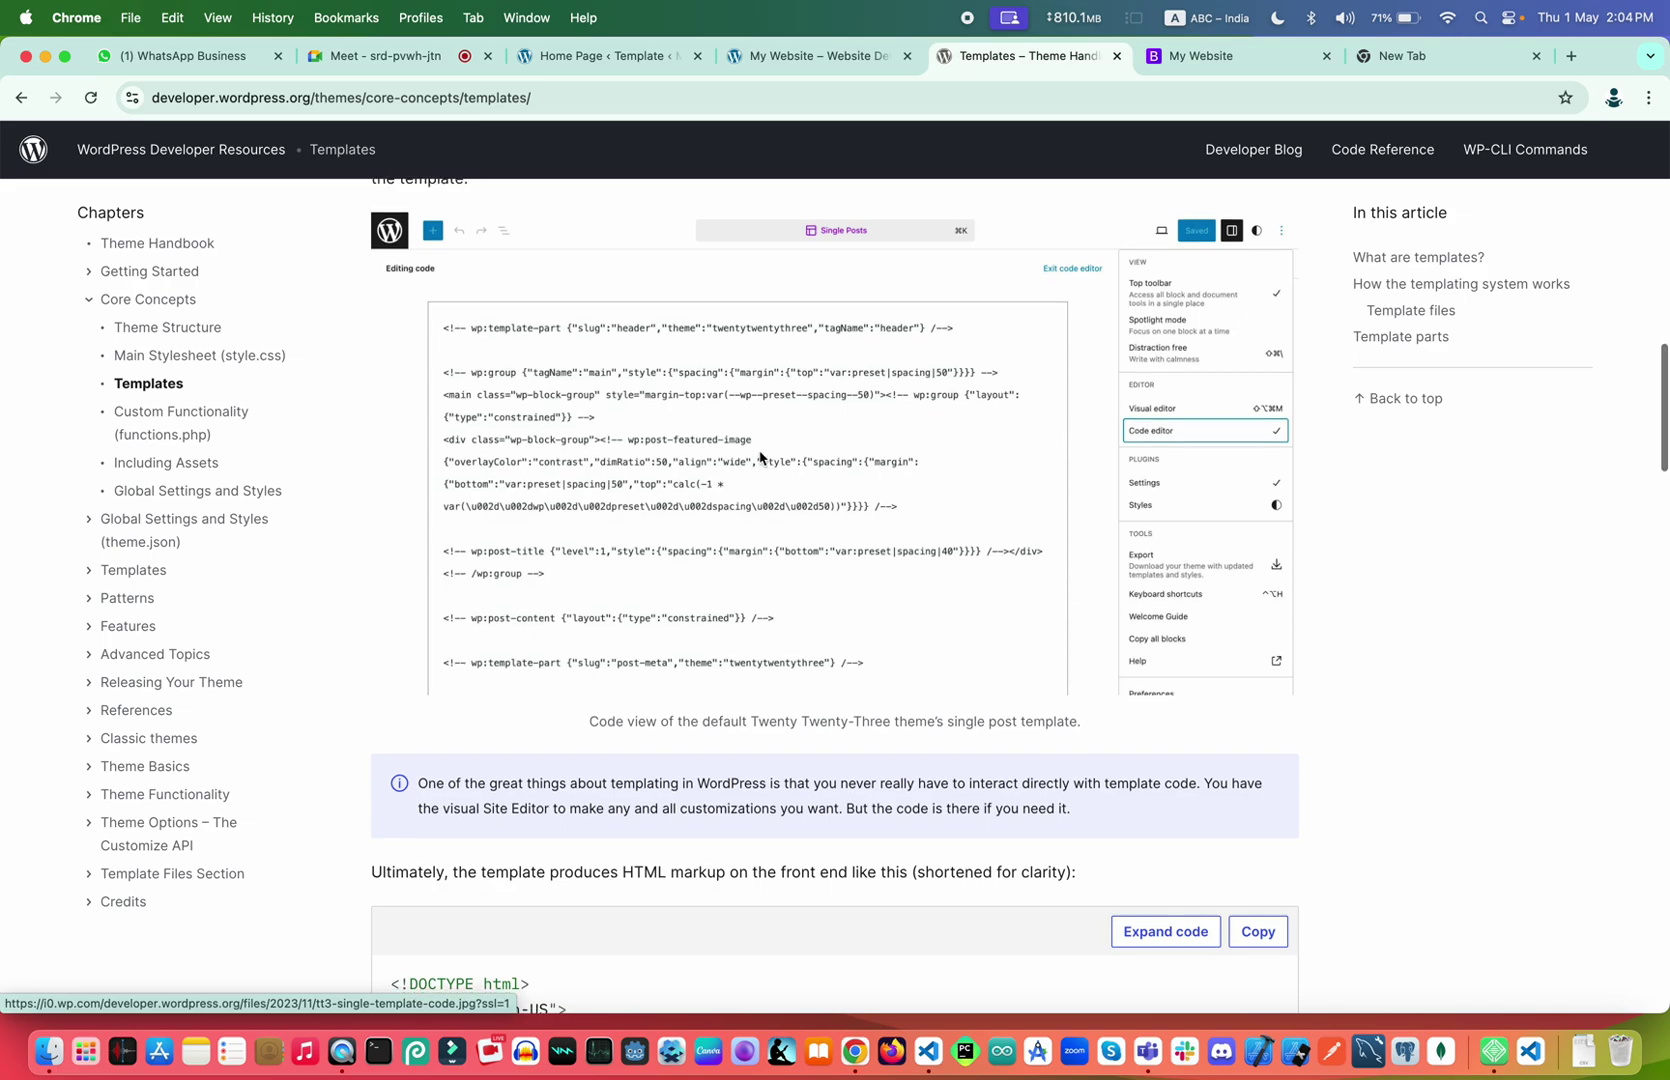
Examine the front-end HTML markup example of the template, from the head through the header, main and footer blocks
{"action": "scroll", "coordinate": [758, 468], "scroll_direction": "down", "scroll_amount": 10}
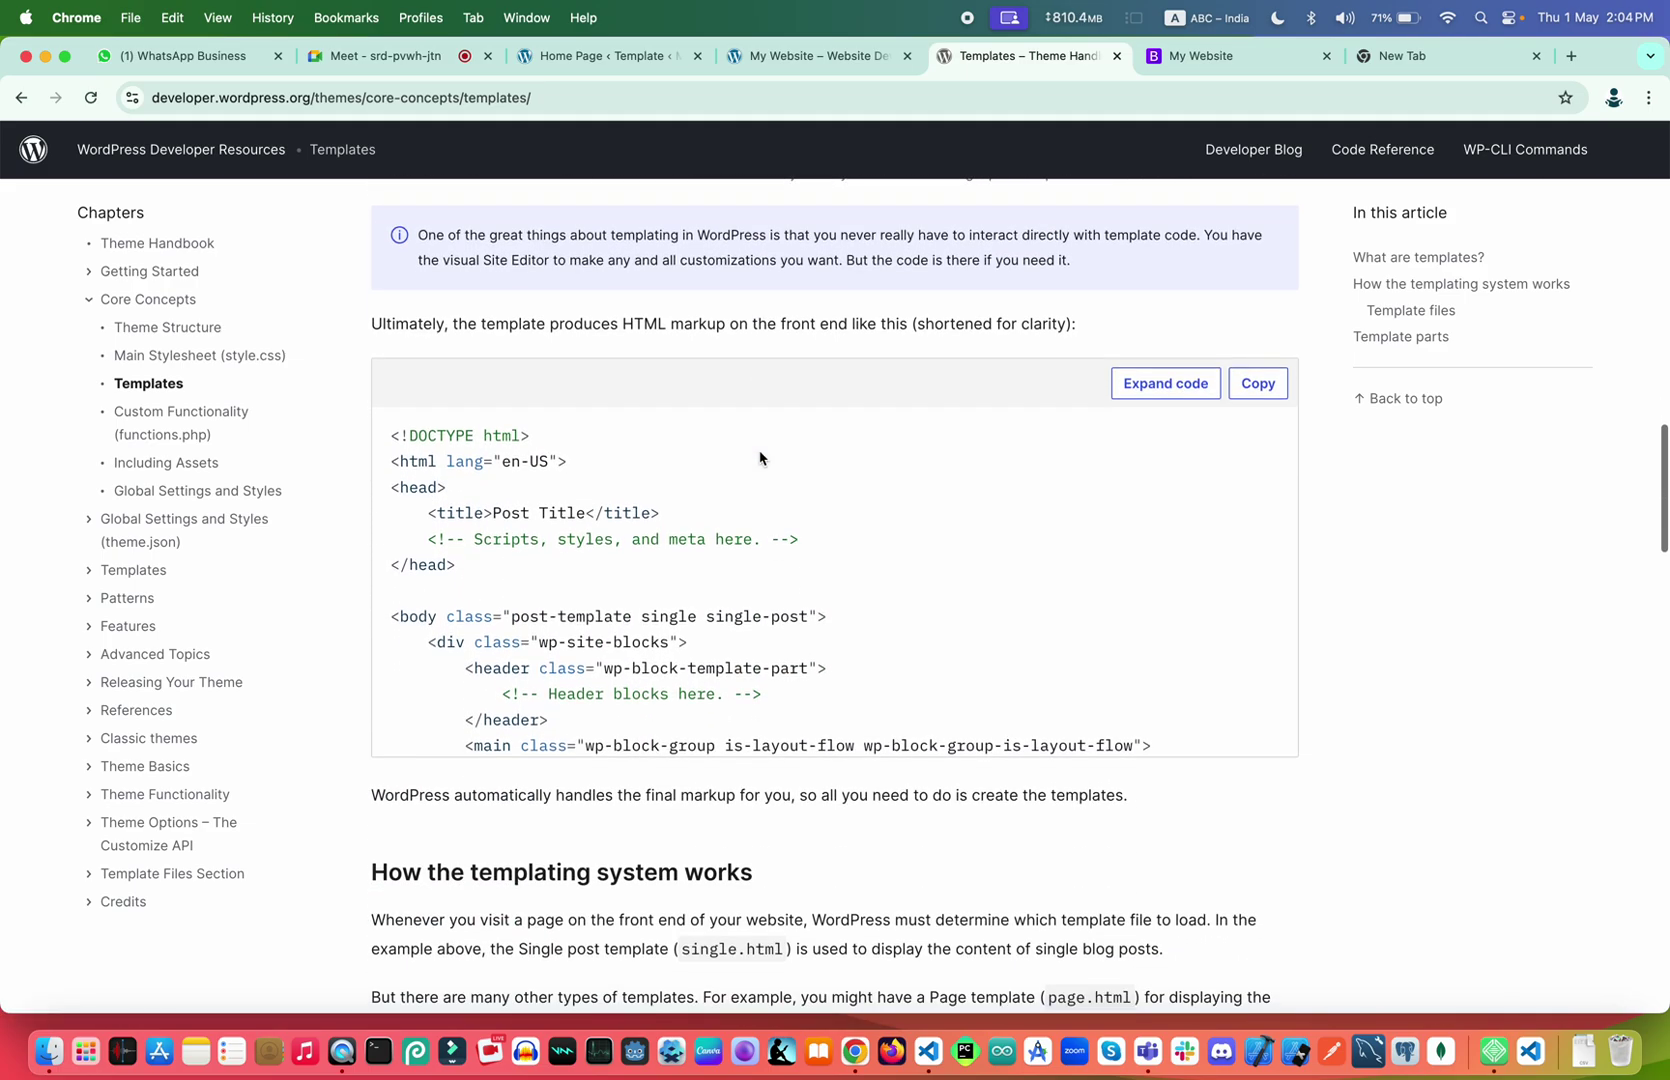
{"action": "scroll", "coordinate": [760, 458], "scroll_direction": "down", "scroll_amount": 3}
{"action": "scroll", "coordinate": [760, 455], "scroll_direction": "up", "scroll_amount": 3}
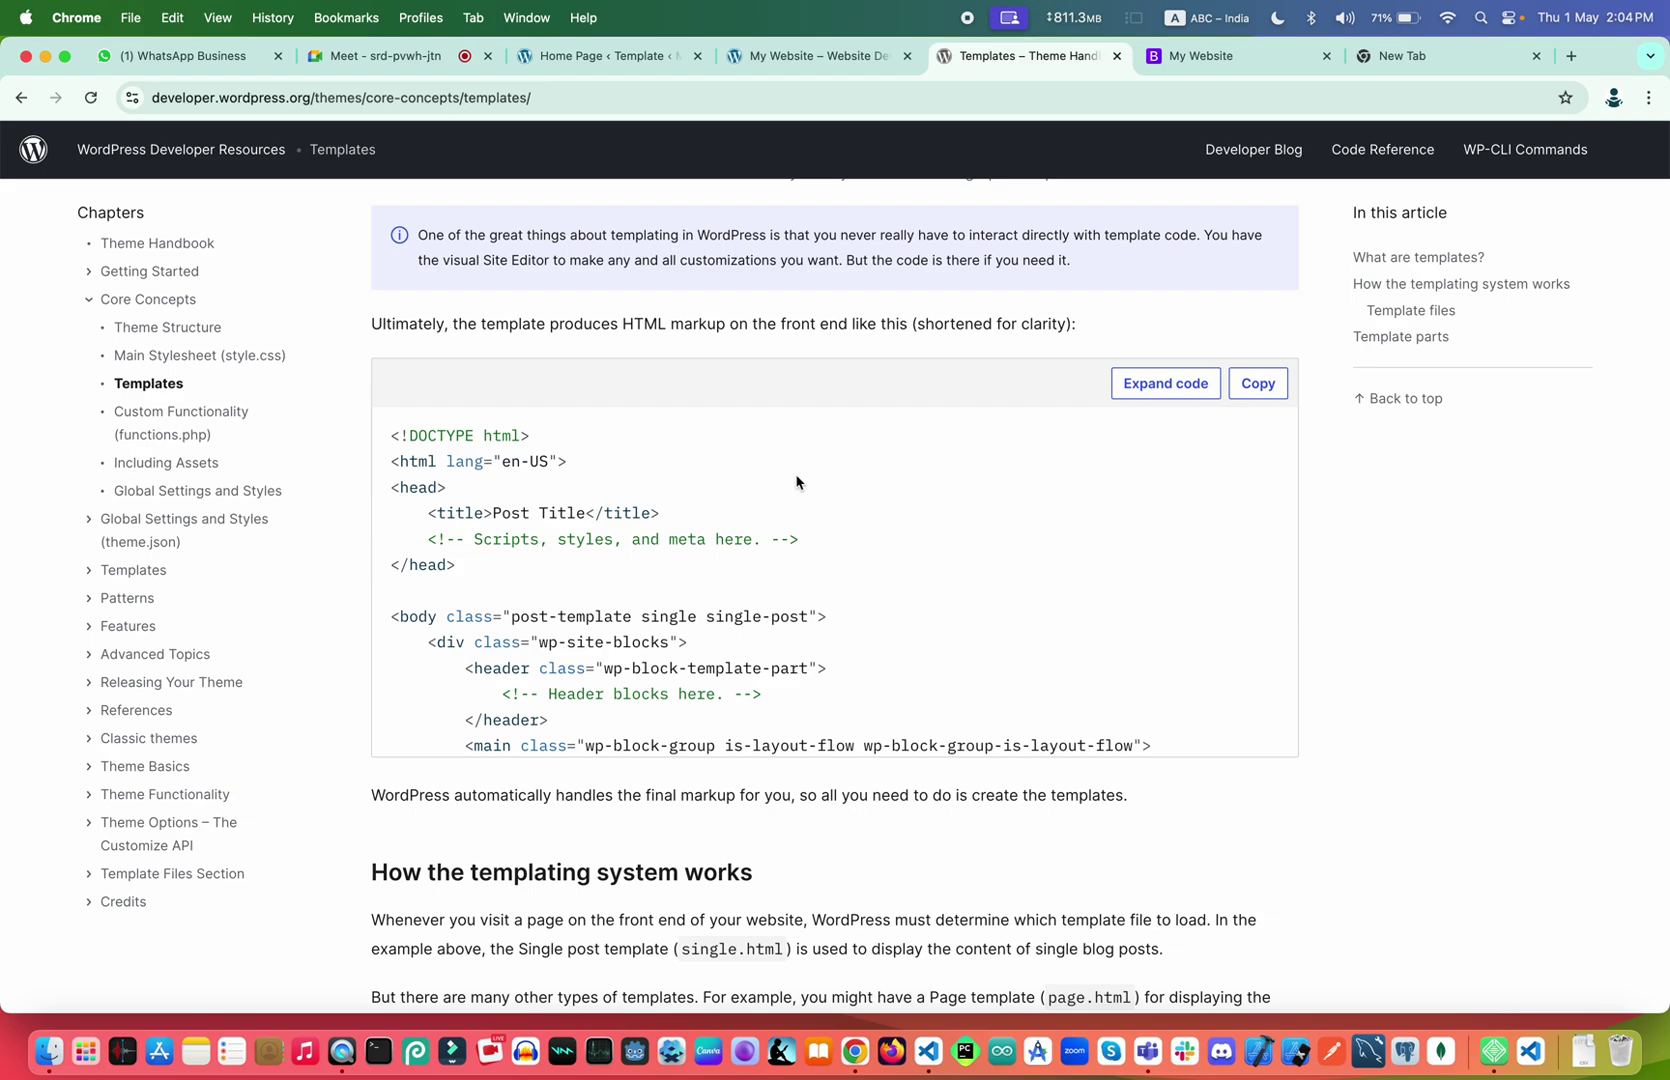
{"action": "scroll", "coordinate": [666, 527], "scroll_direction": "down", "scroll_amount": 5}
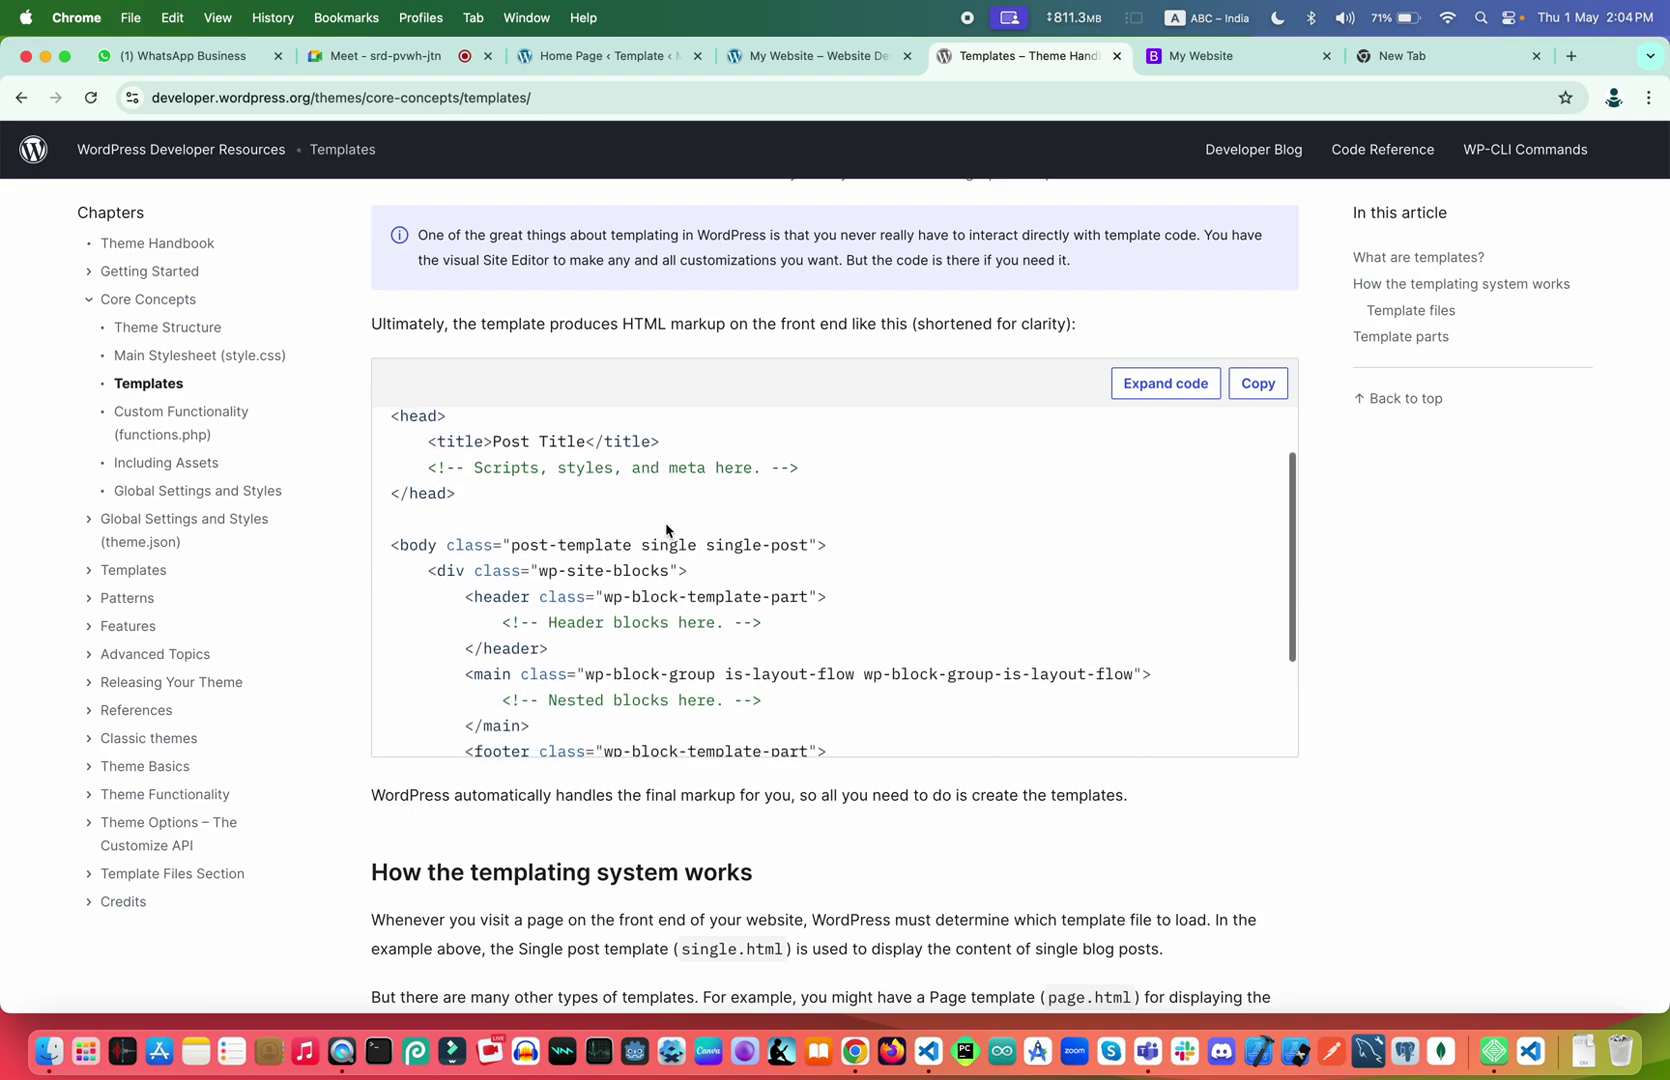
{"action": "scroll", "coordinate": [666, 524], "scroll_direction": "up", "scroll_amount": 5}
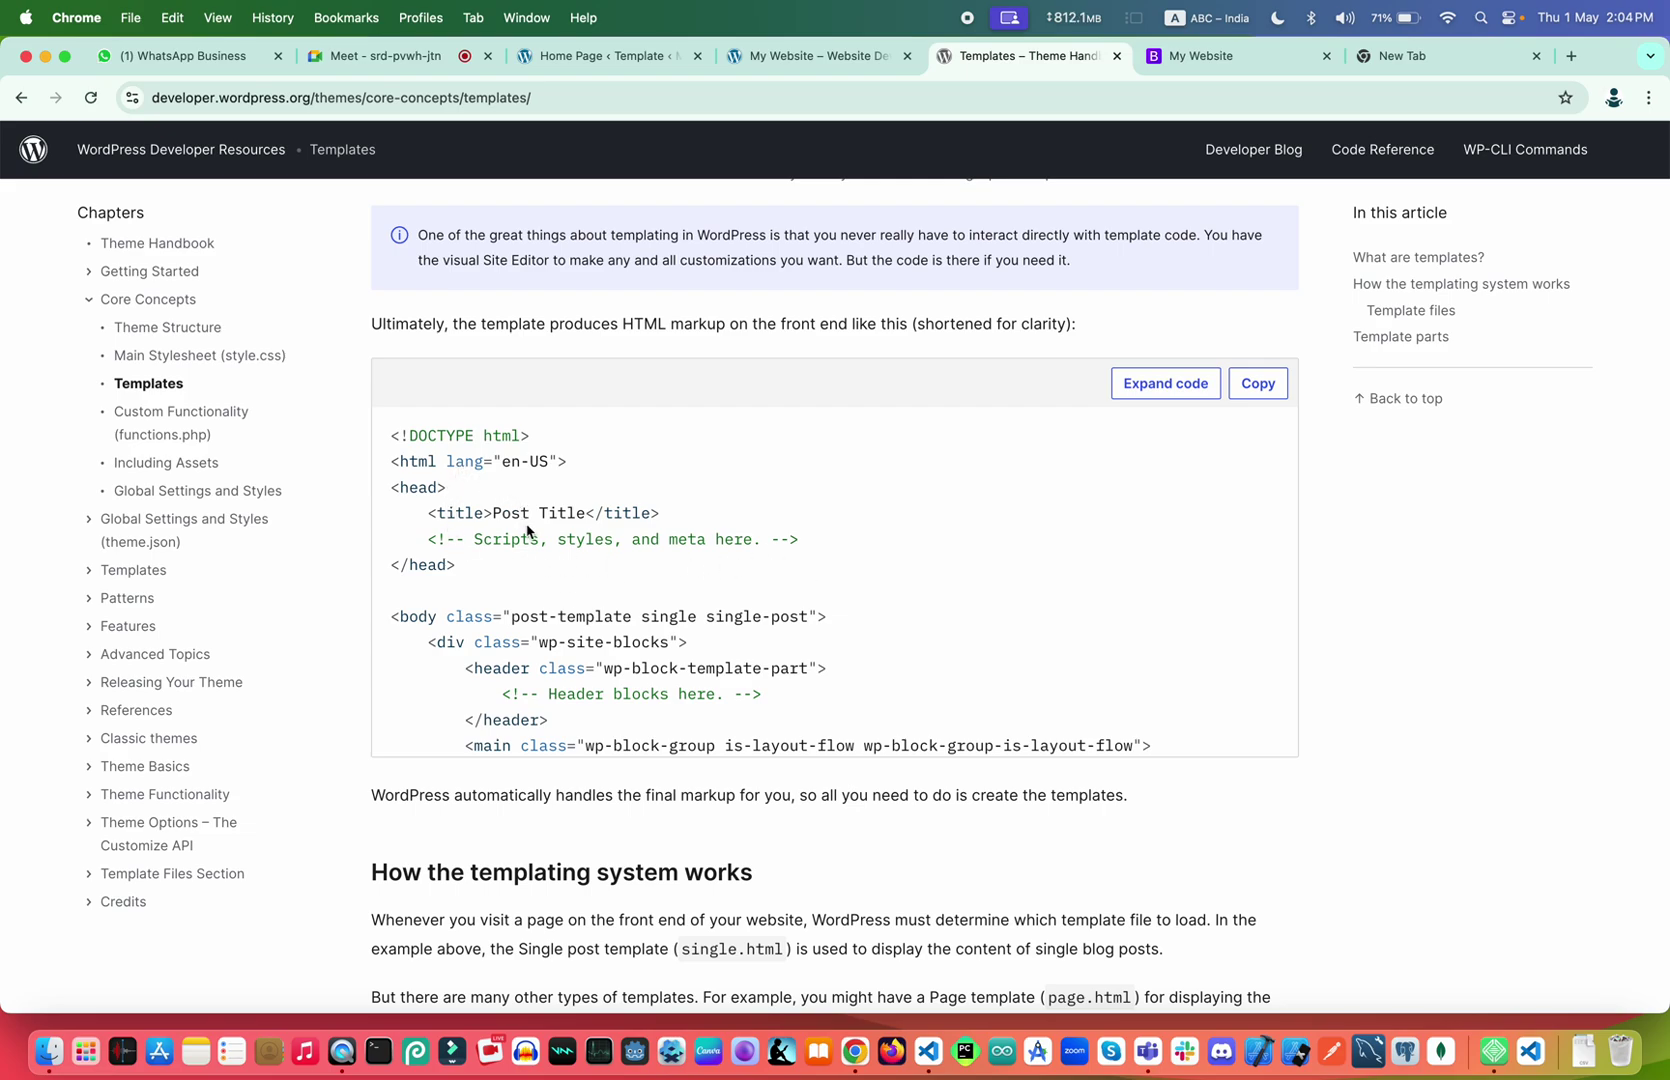
{"action": "scroll", "coordinate": [651, 545], "scroll_direction": "down", "scroll_amount": 3}
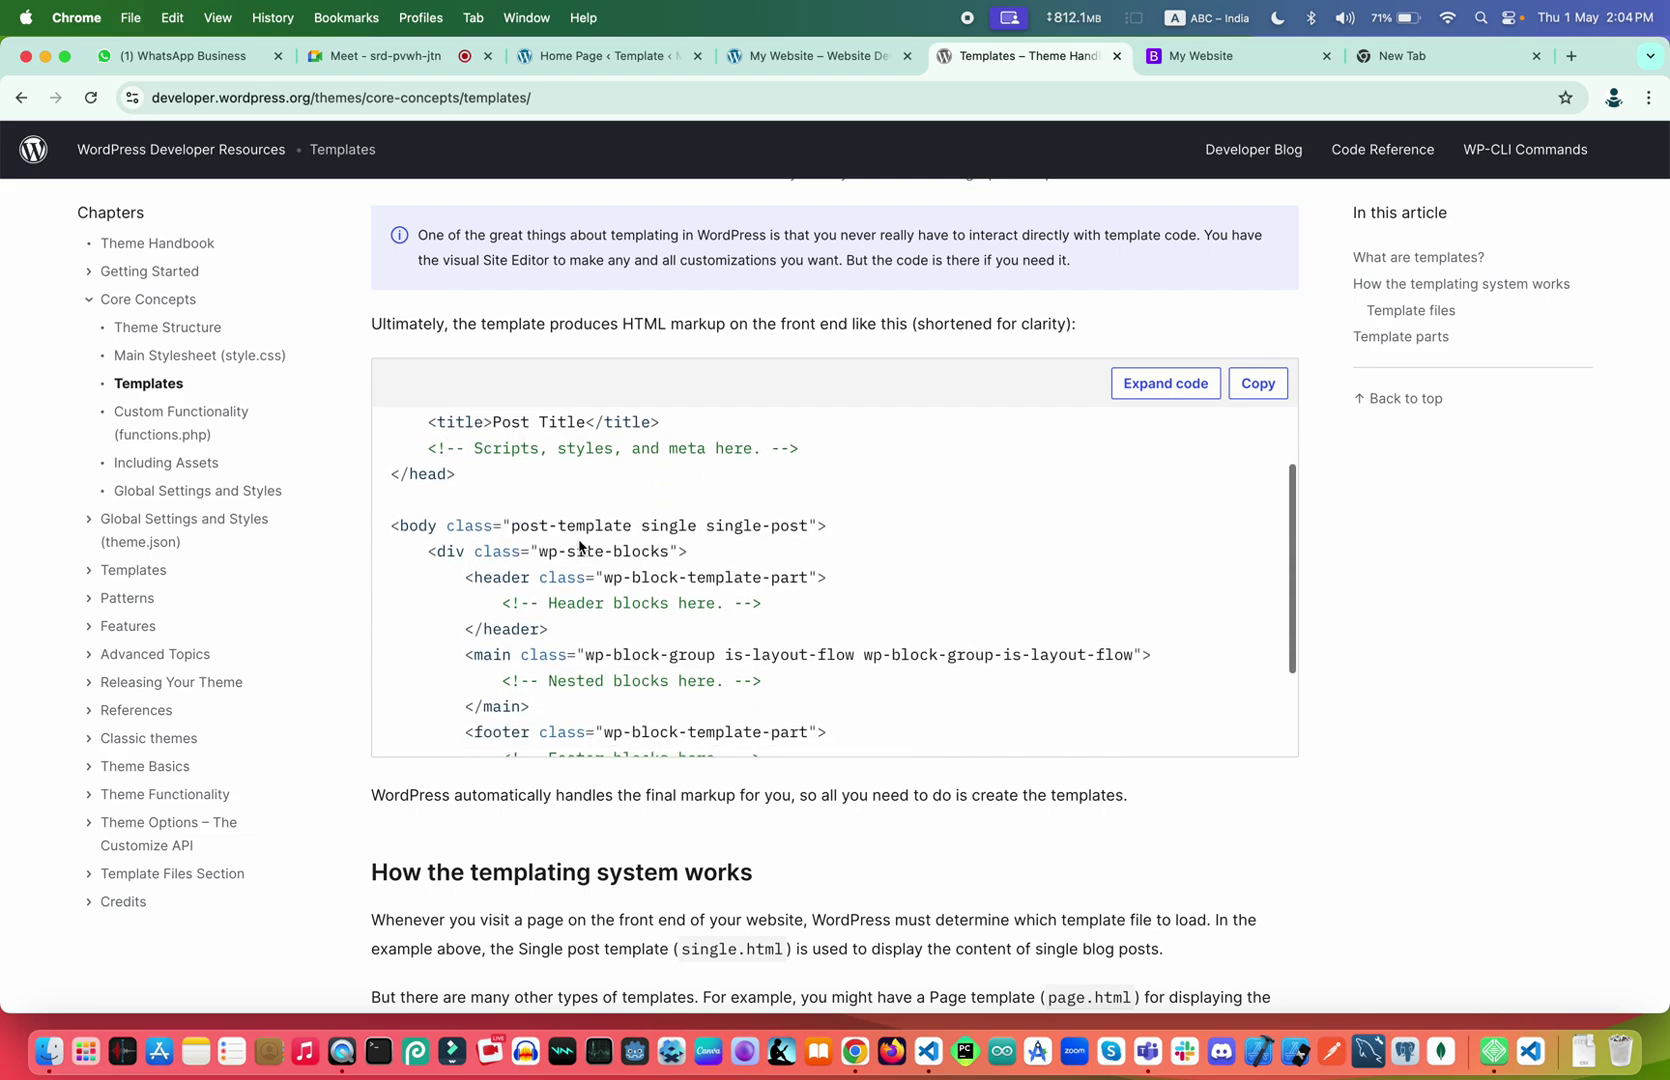
{"action": "scroll", "coordinate": [580, 530], "scroll_direction": "up", "scroll_amount": 3}
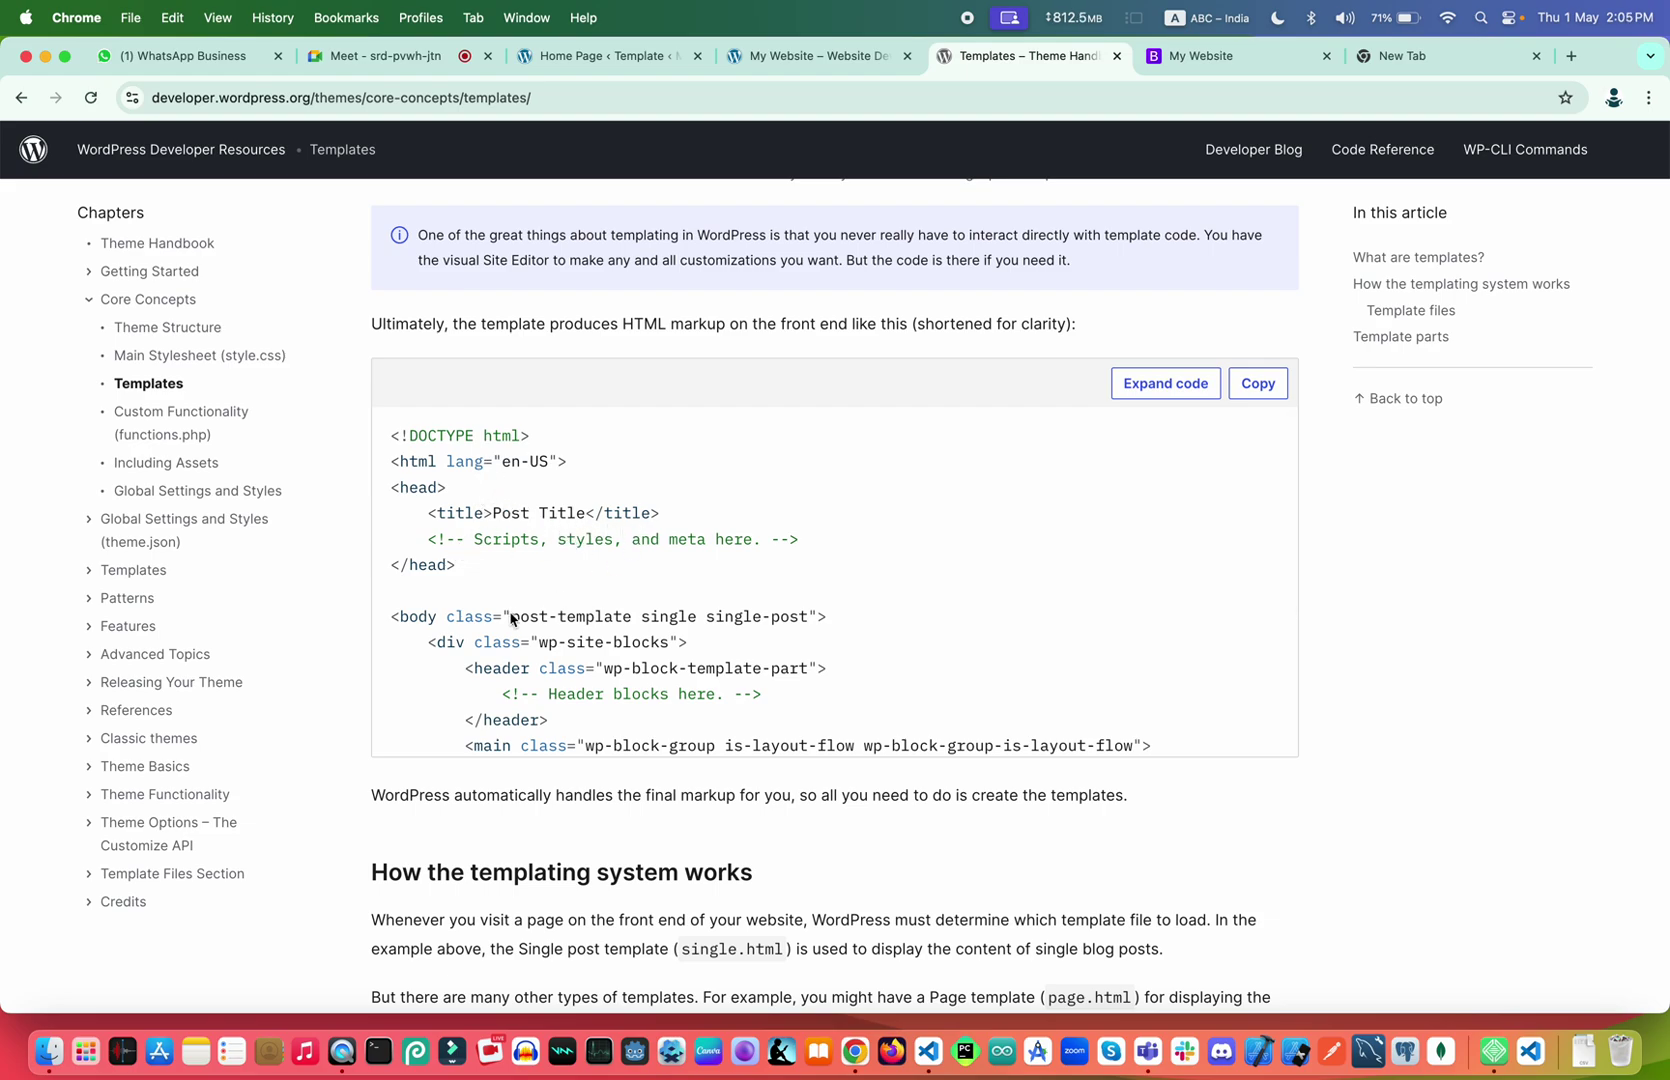
{"action": "scroll", "coordinate": [511, 619], "scroll_direction": "down", "scroll_amount": 2}
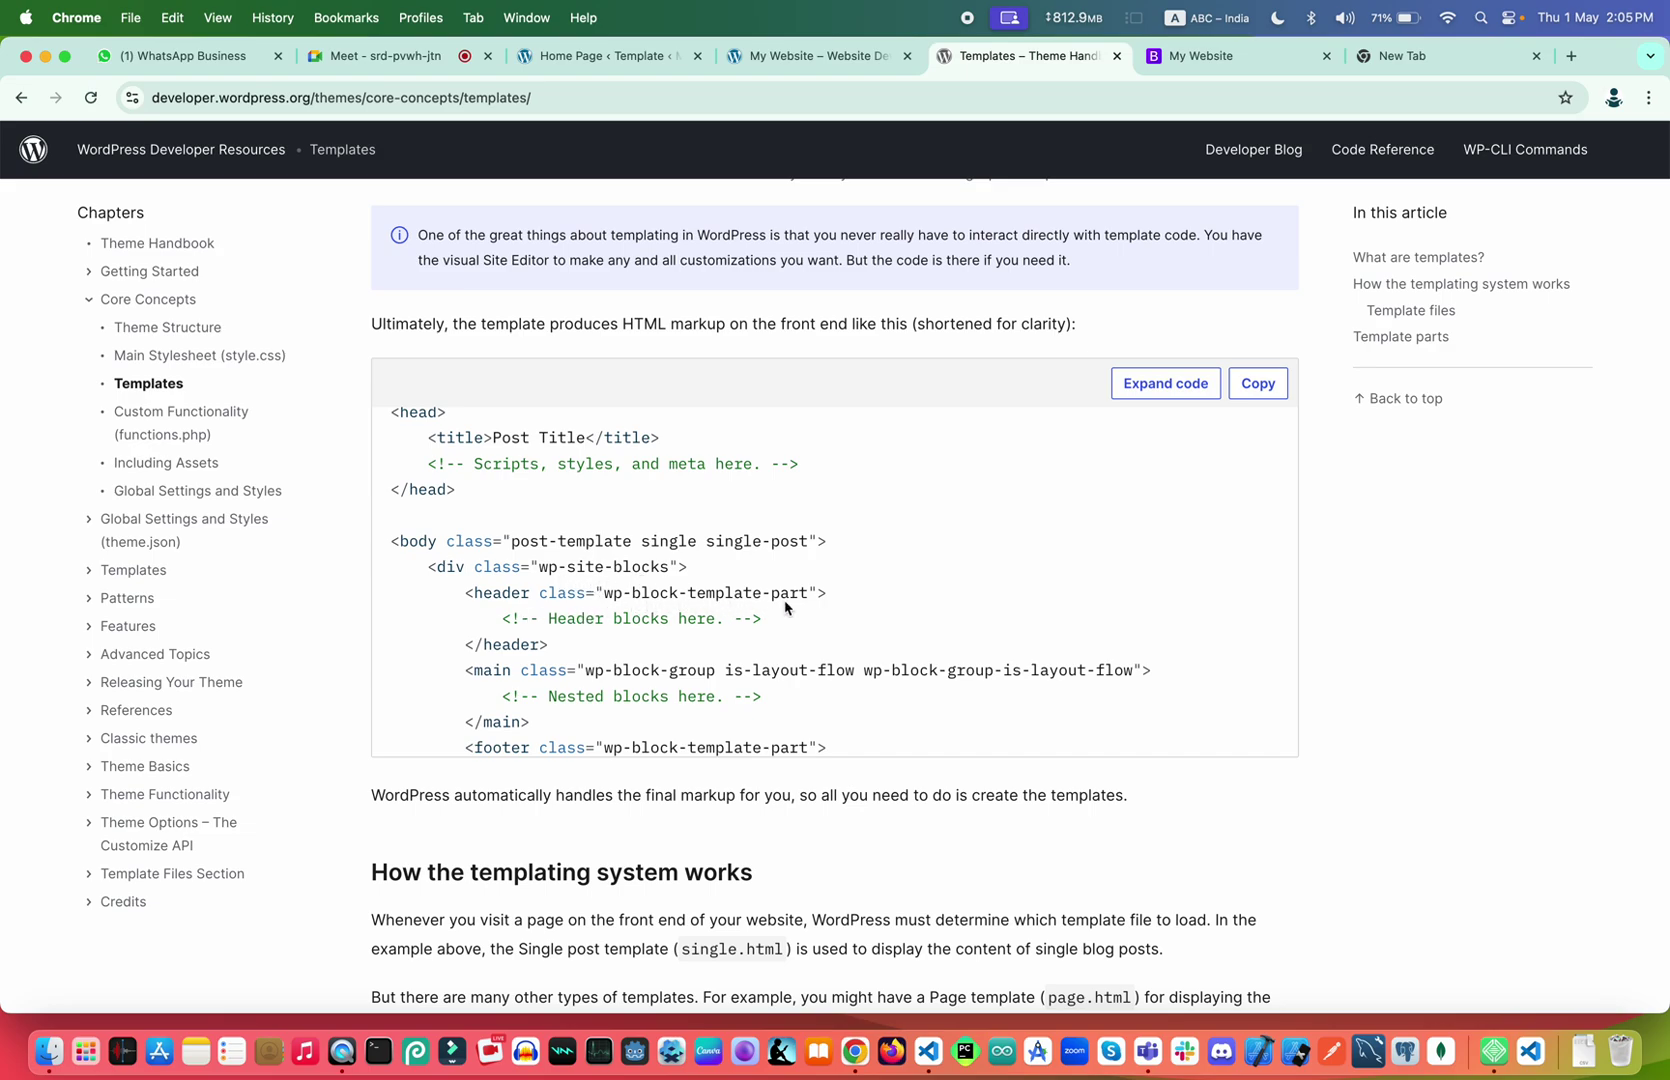
{"action": "scroll", "coordinate": [768, 620], "scroll_direction": "down", "scroll_amount": 4}
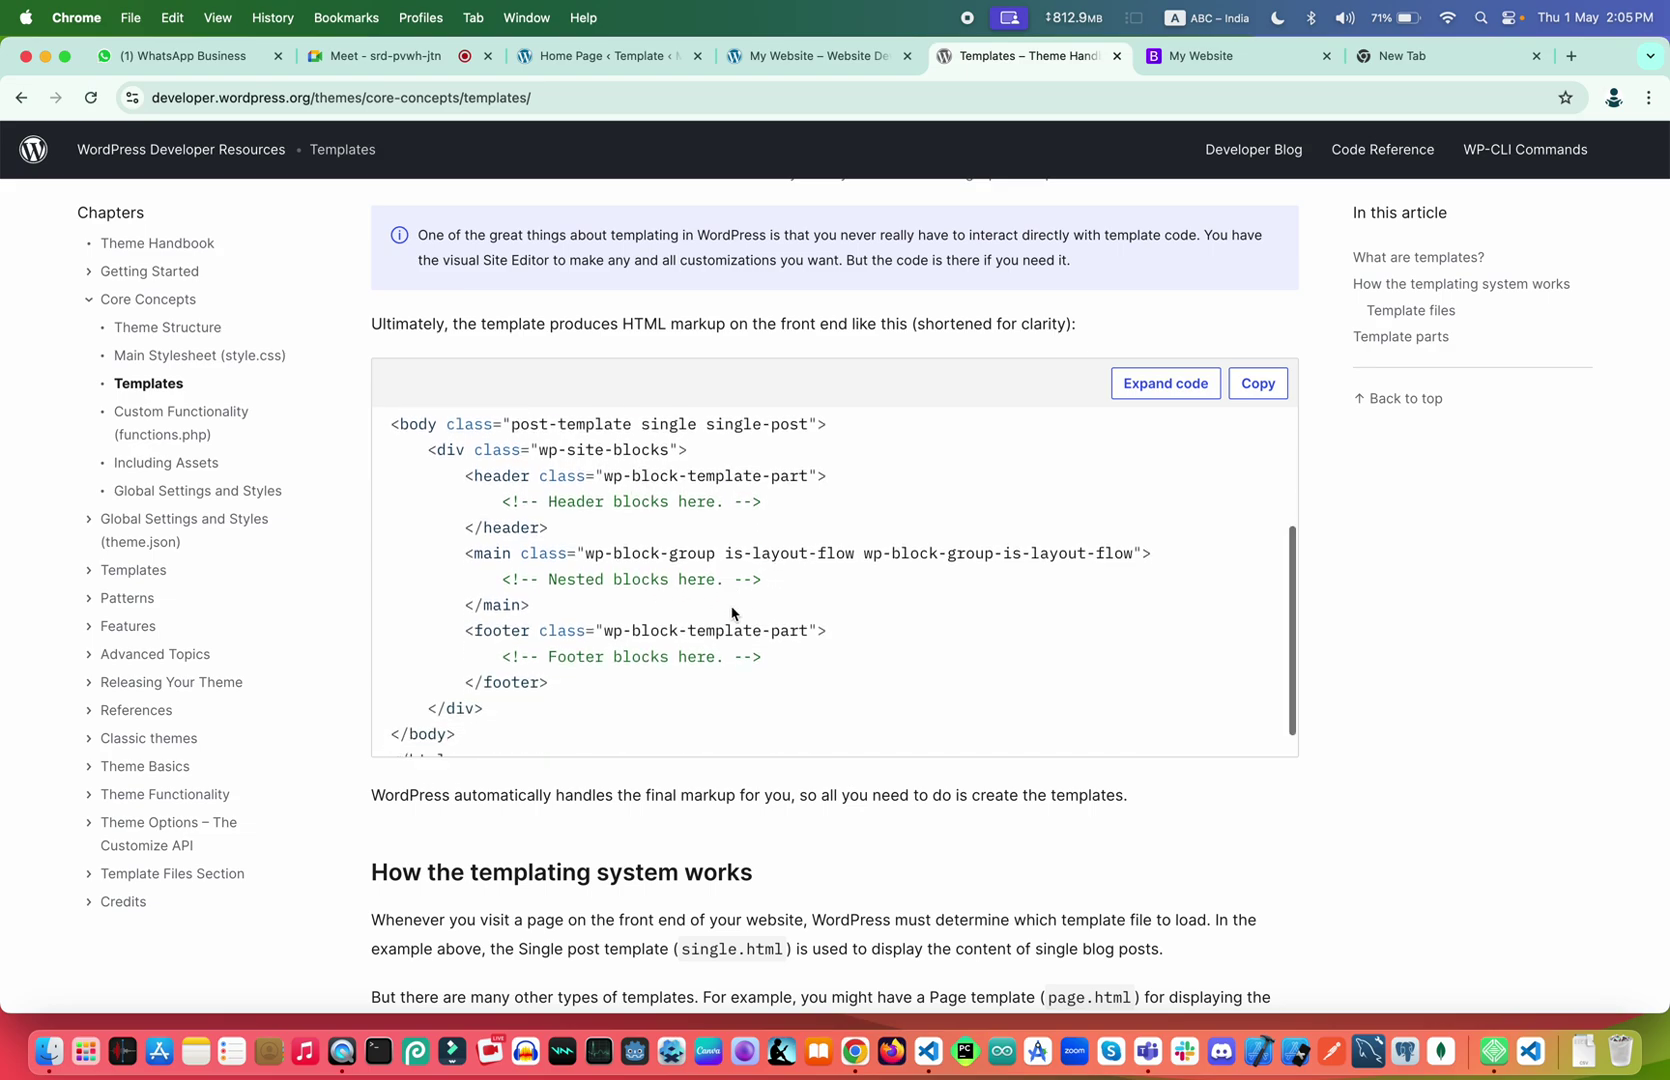
{"action": "scroll", "coordinate": [674, 660], "scroll_direction": "down", "scroll_amount": 10}
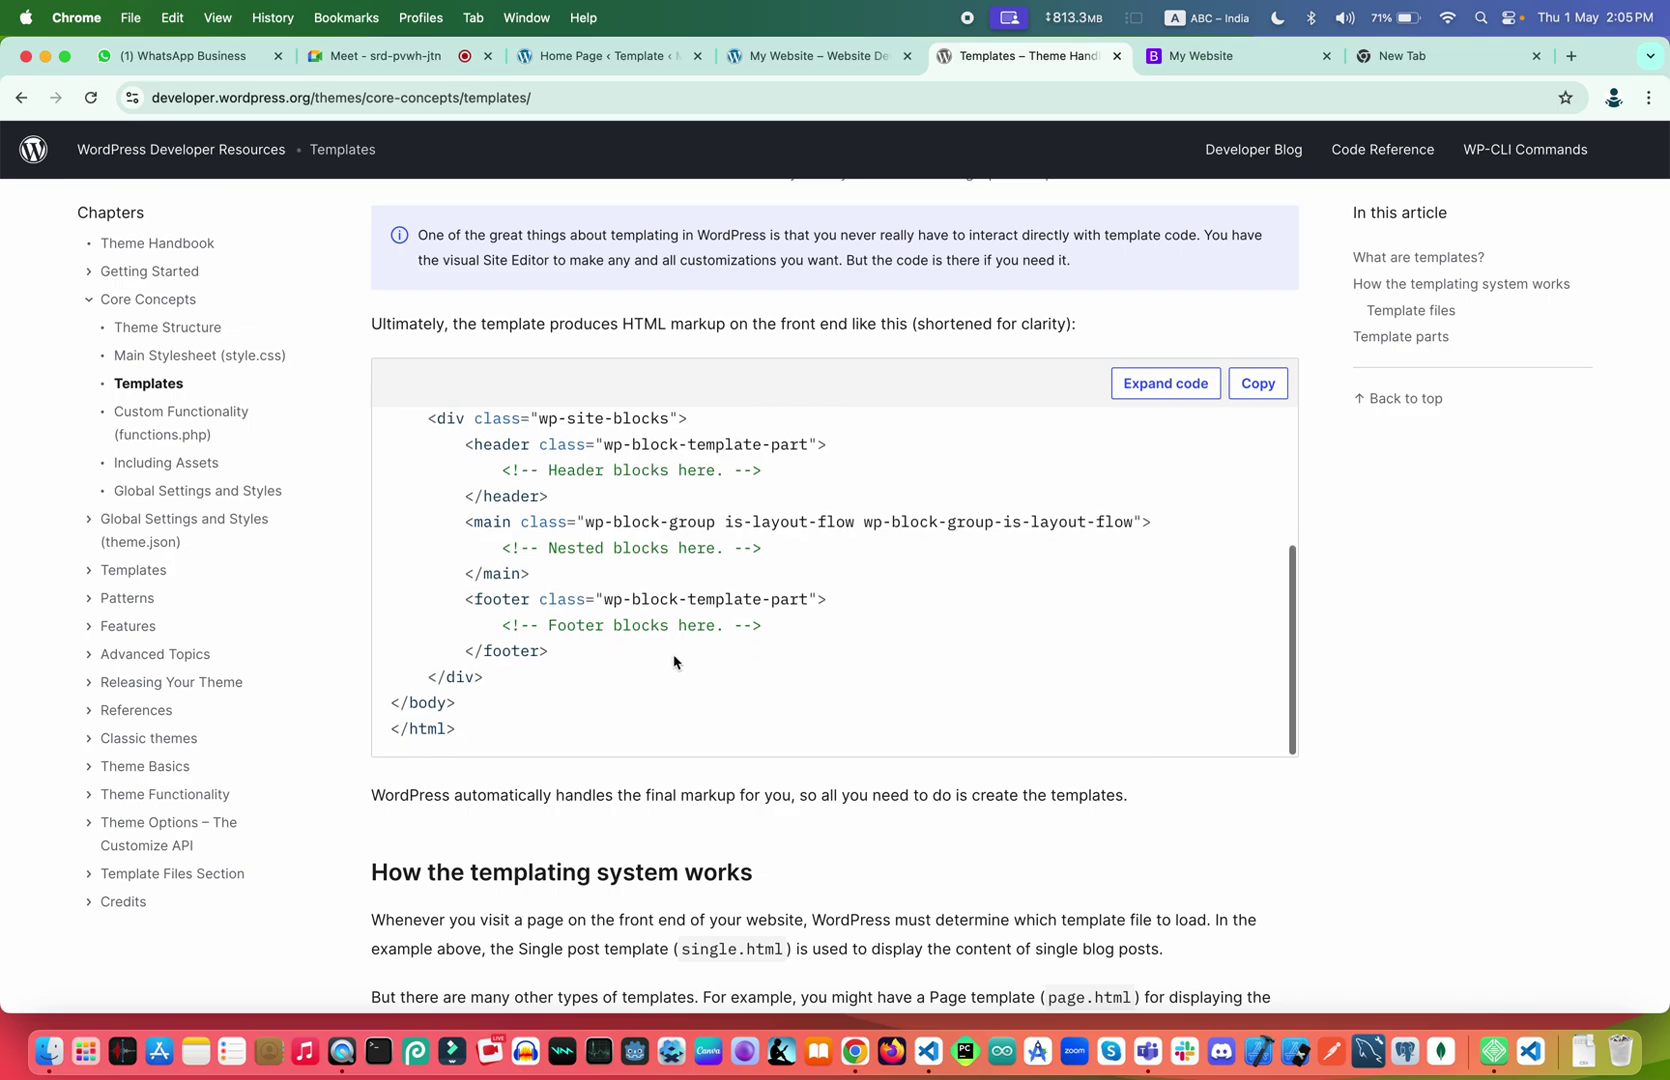
Review the Template files section, covering the templates folder layout and the descriptions of common templates from index.html to tag.html
{"action": "scroll", "coordinate": [674, 660], "scroll_direction": "down", "scroll_amount": 4}
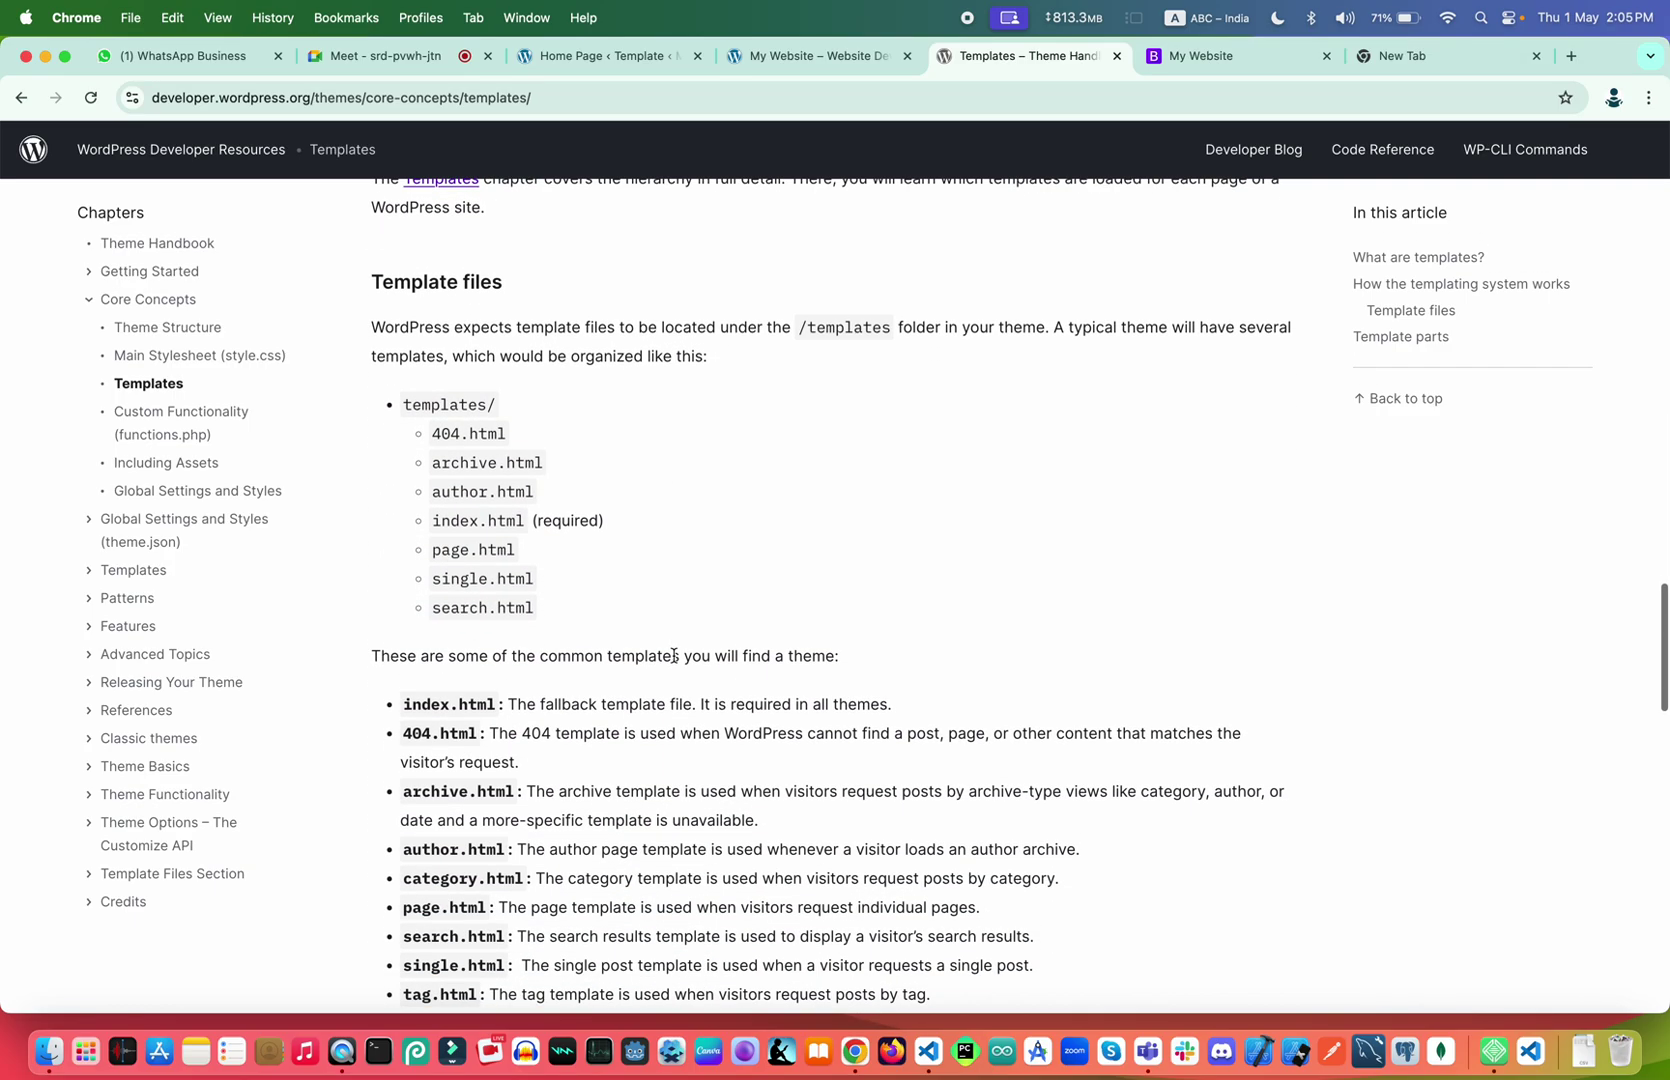
{"action": "scroll", "coordinate": [528, 676], "scroll_direction": "down", "scroll_amount": 4}
{"action": "scroll", "coordinate": [524, 672], "scroll_direction": "down", "scroll_amount": 12}
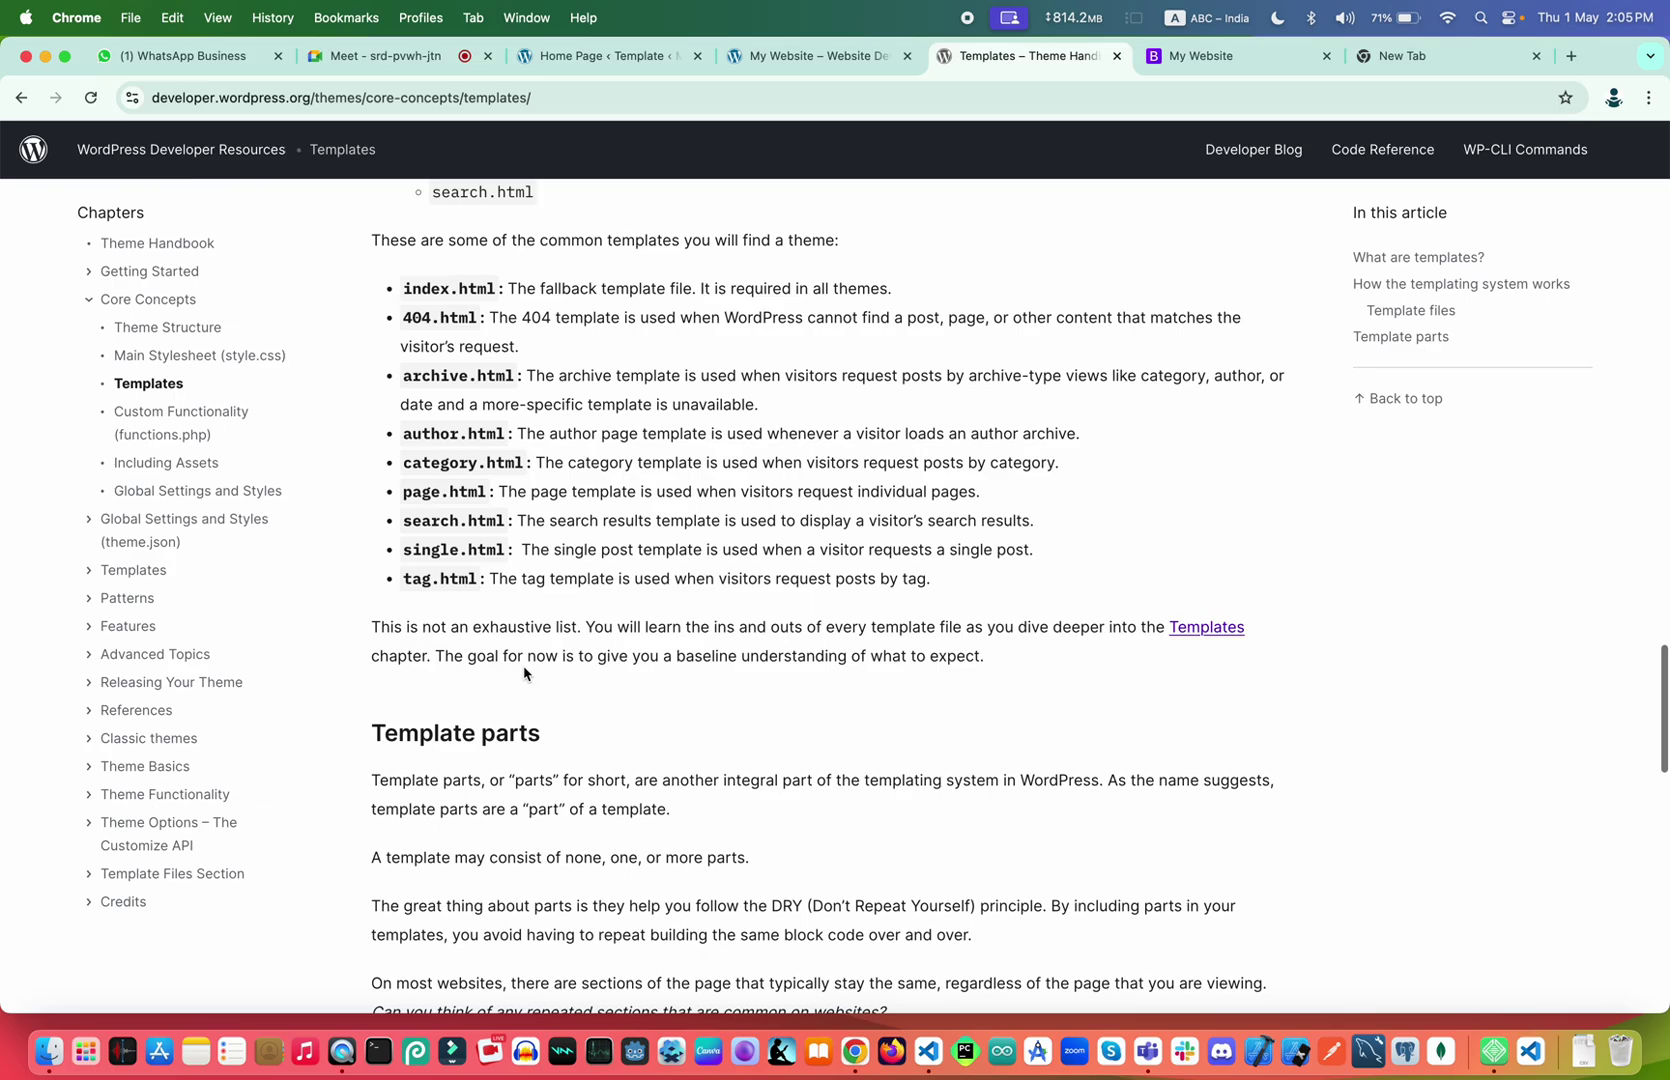
{"action": "scroll", "coordinate": [526, 674], "scroll_direction": "up", "scroll_amount": 6}
{"action": "scroll", "coordinate": [526, 674], "scroll_direction": "up", "scroll_amount": 6}
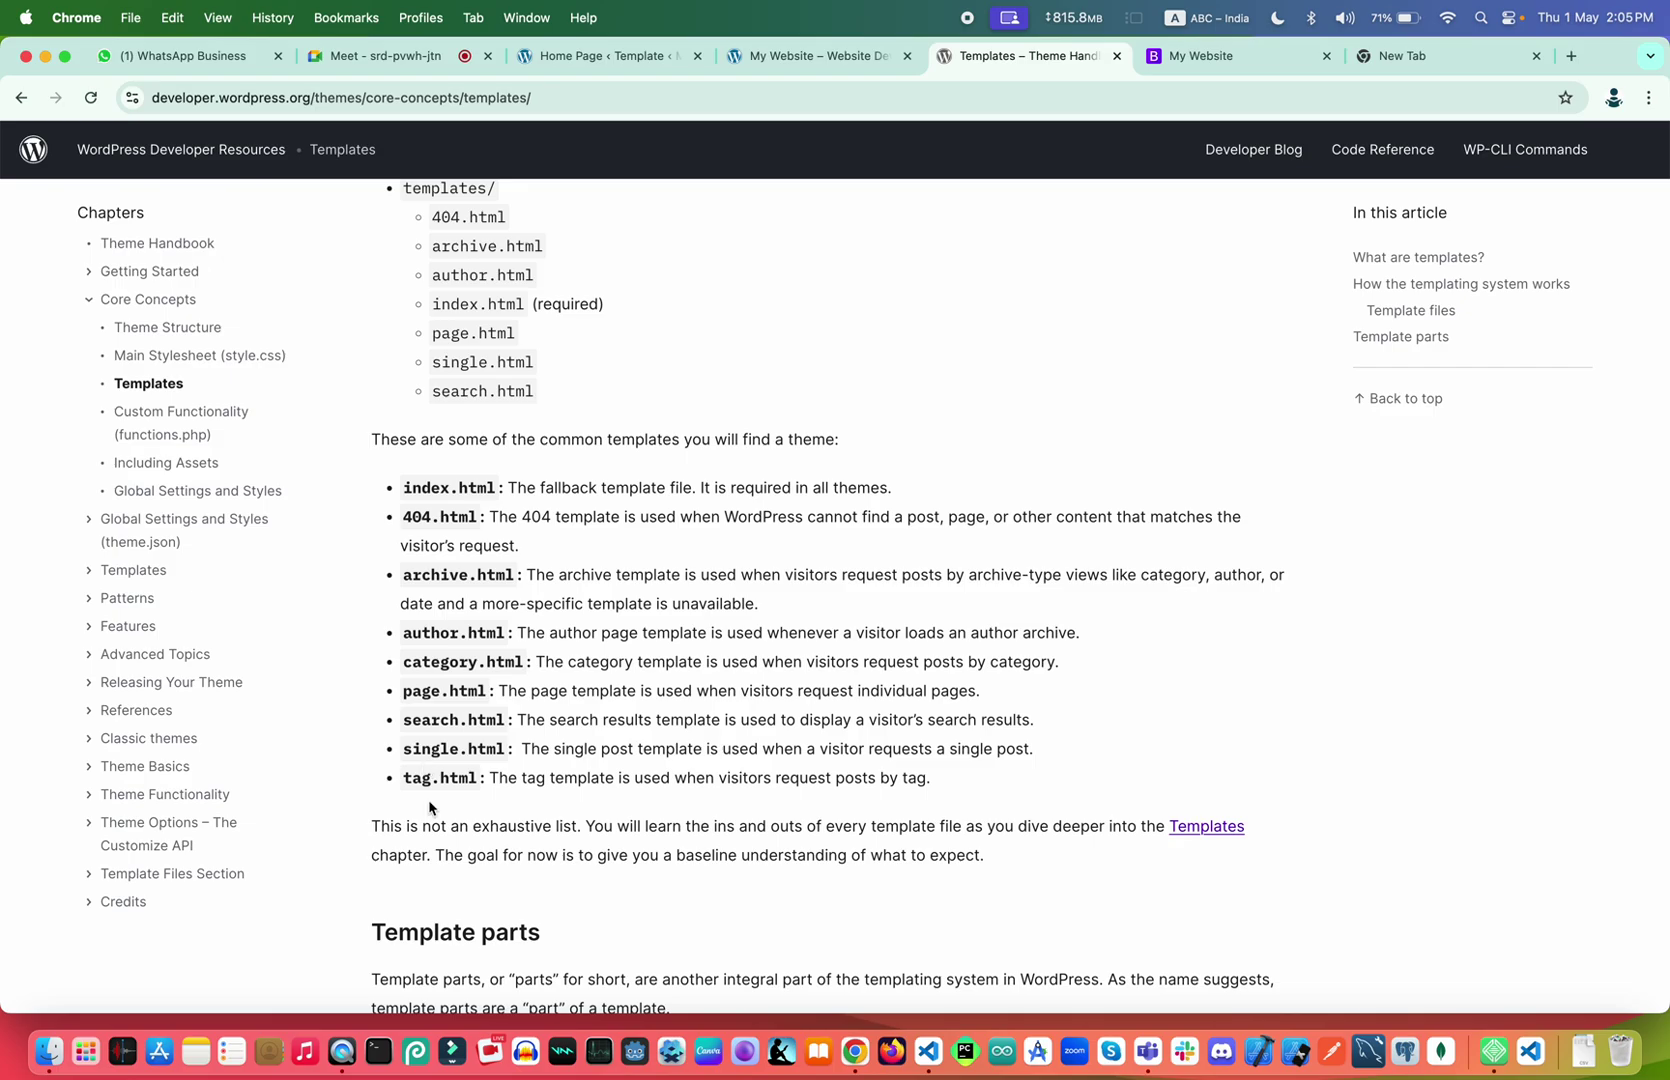
Open the Custom Functionality (functions.php) article from the end of Templates and review its hooks and theme setup function sections
{"action": "scroll", "coordinate": [651, 781], "scroll_direction": "down", "scroll_amount": 18}
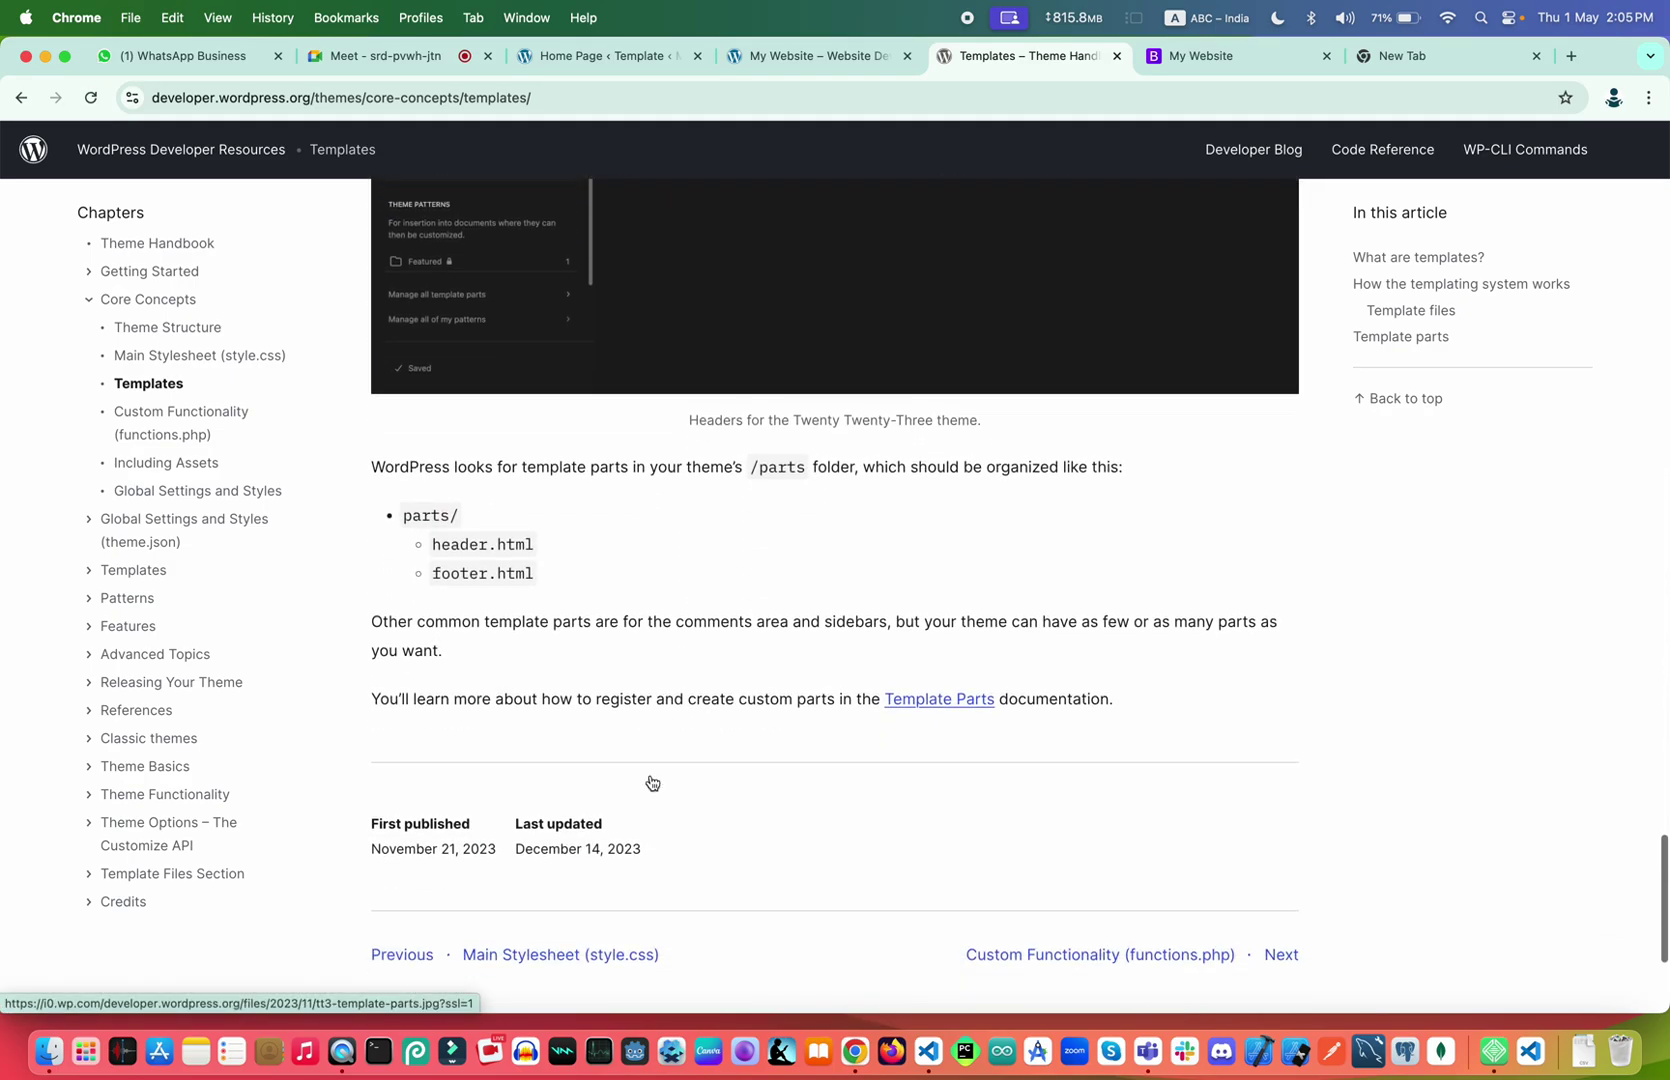
{"action": "left_click", "coordinate": [1150, 816]}
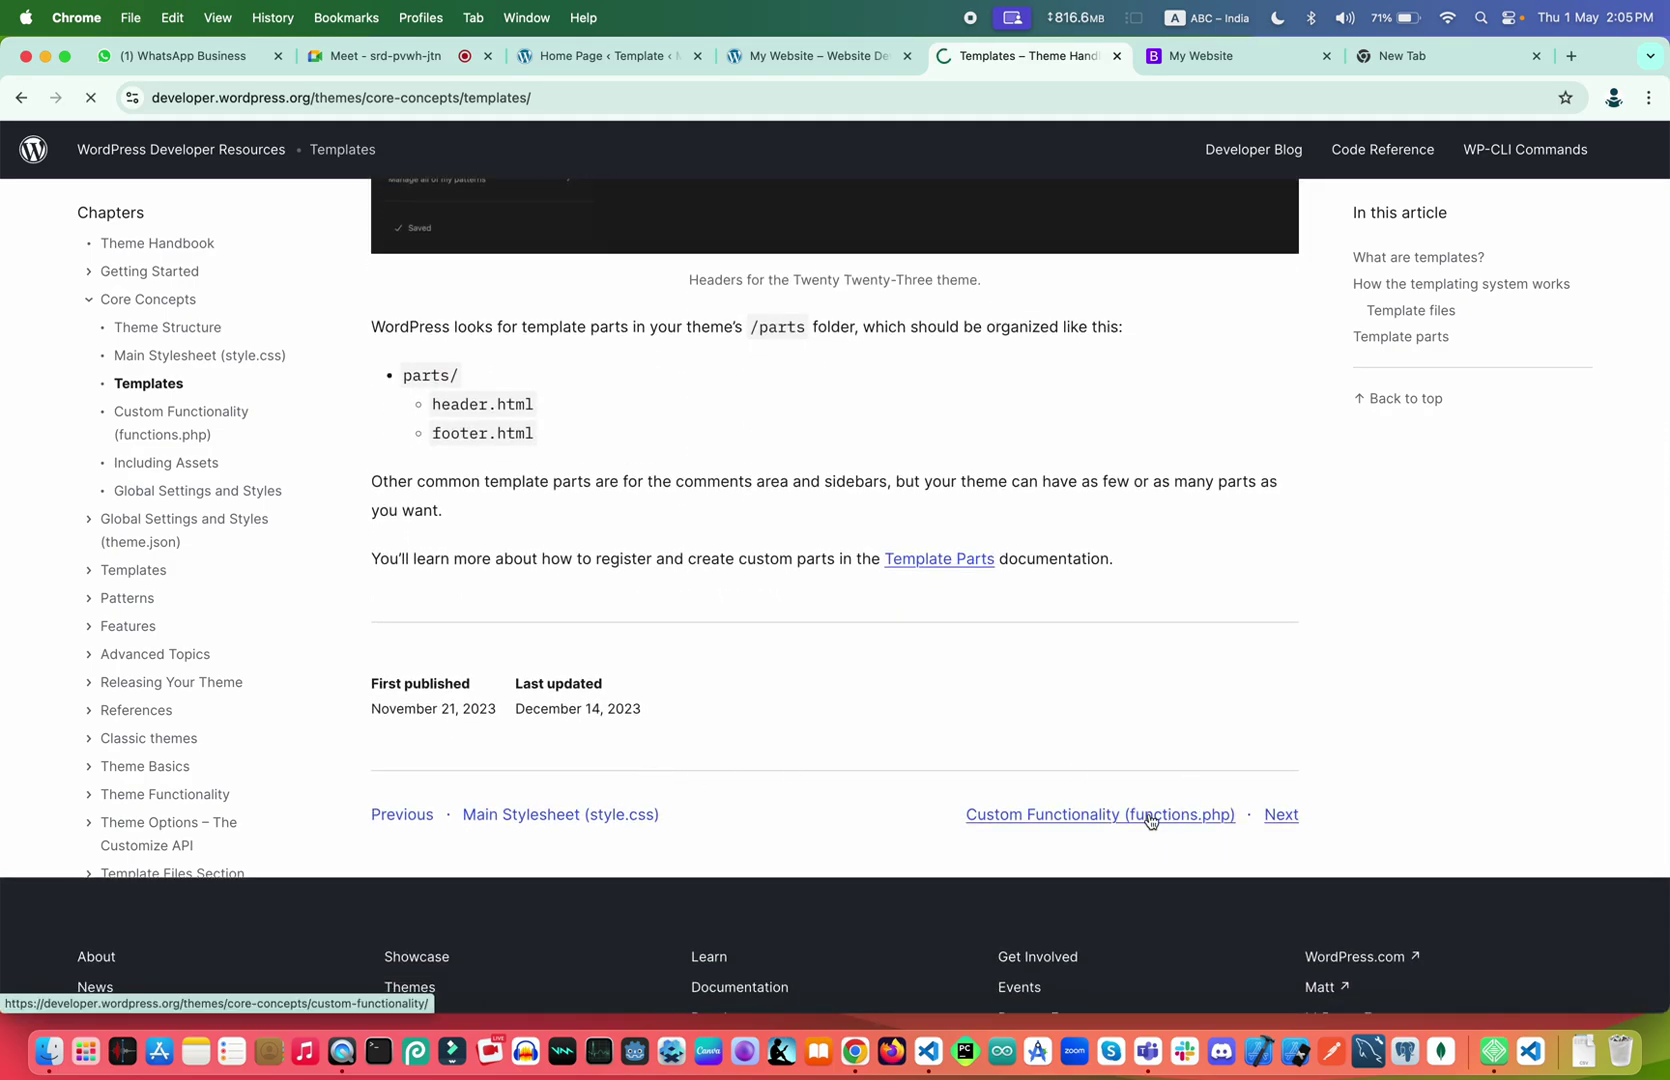
{"action": "scroll", "coordinate": [890, 829], "scroll_direction": "down", "scroll_amount": 7}
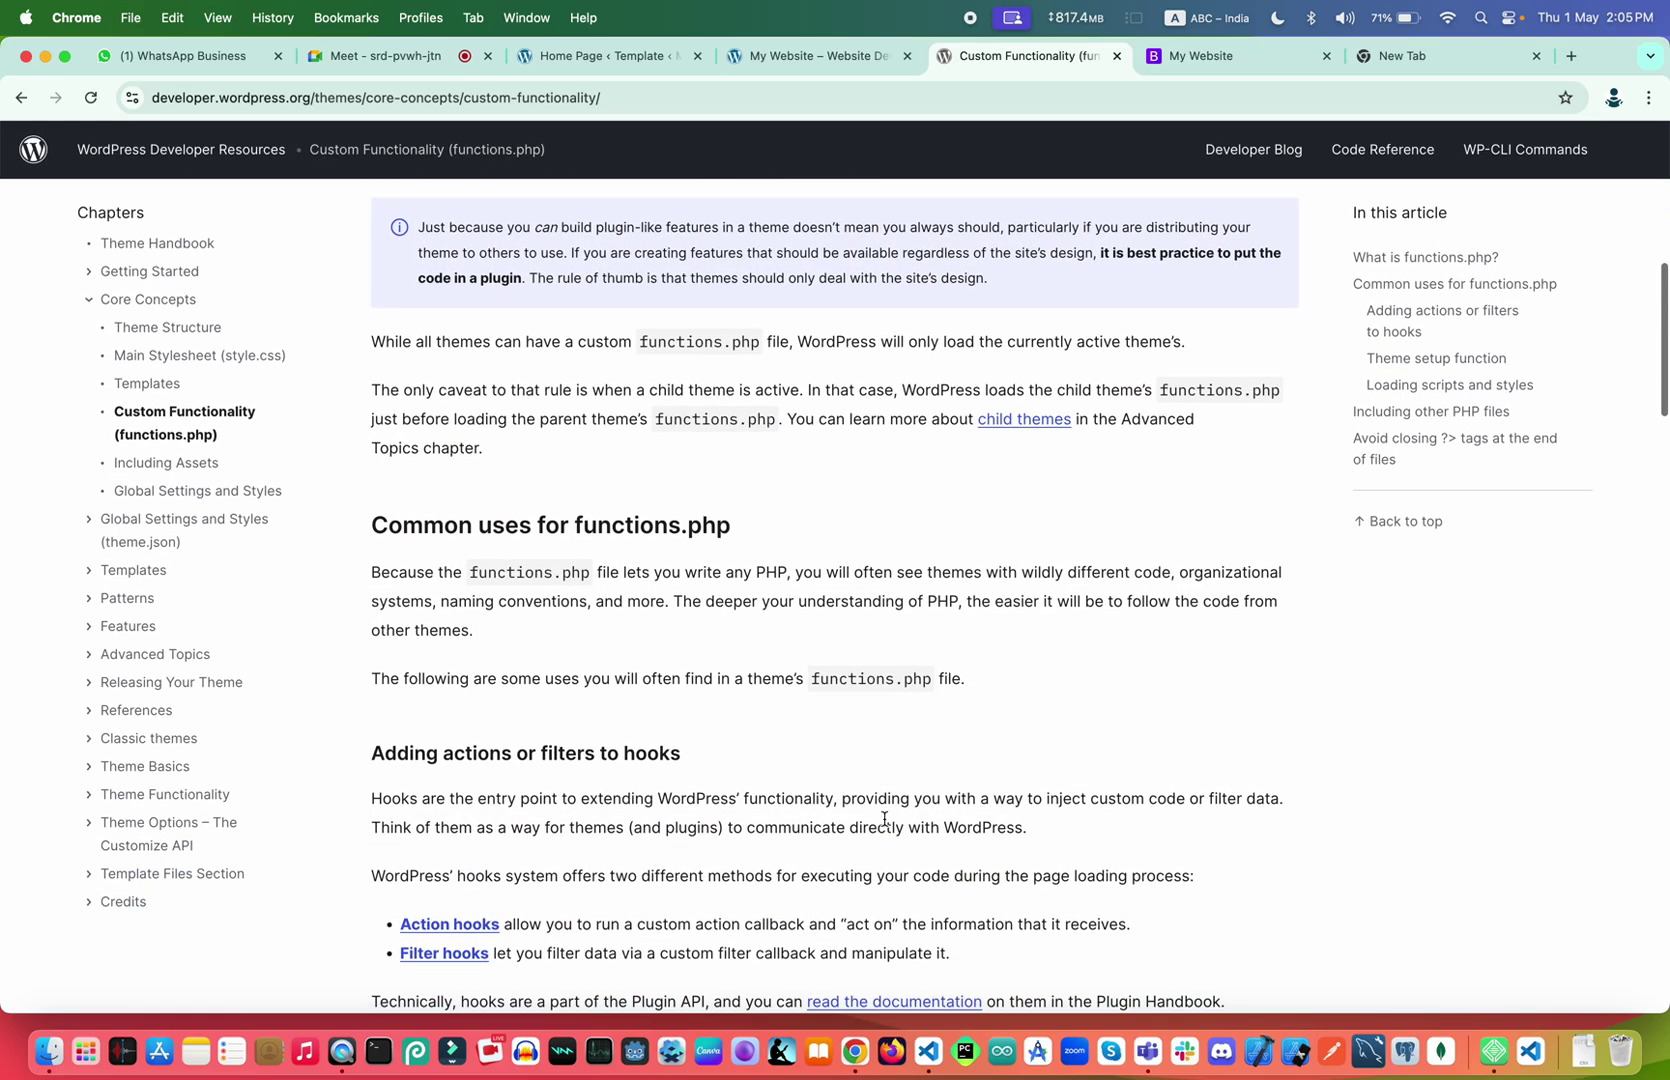
{"action": "scroll", "coordinate": [884, 824], "scroll_direction": "down", "scroll_amount": 4}
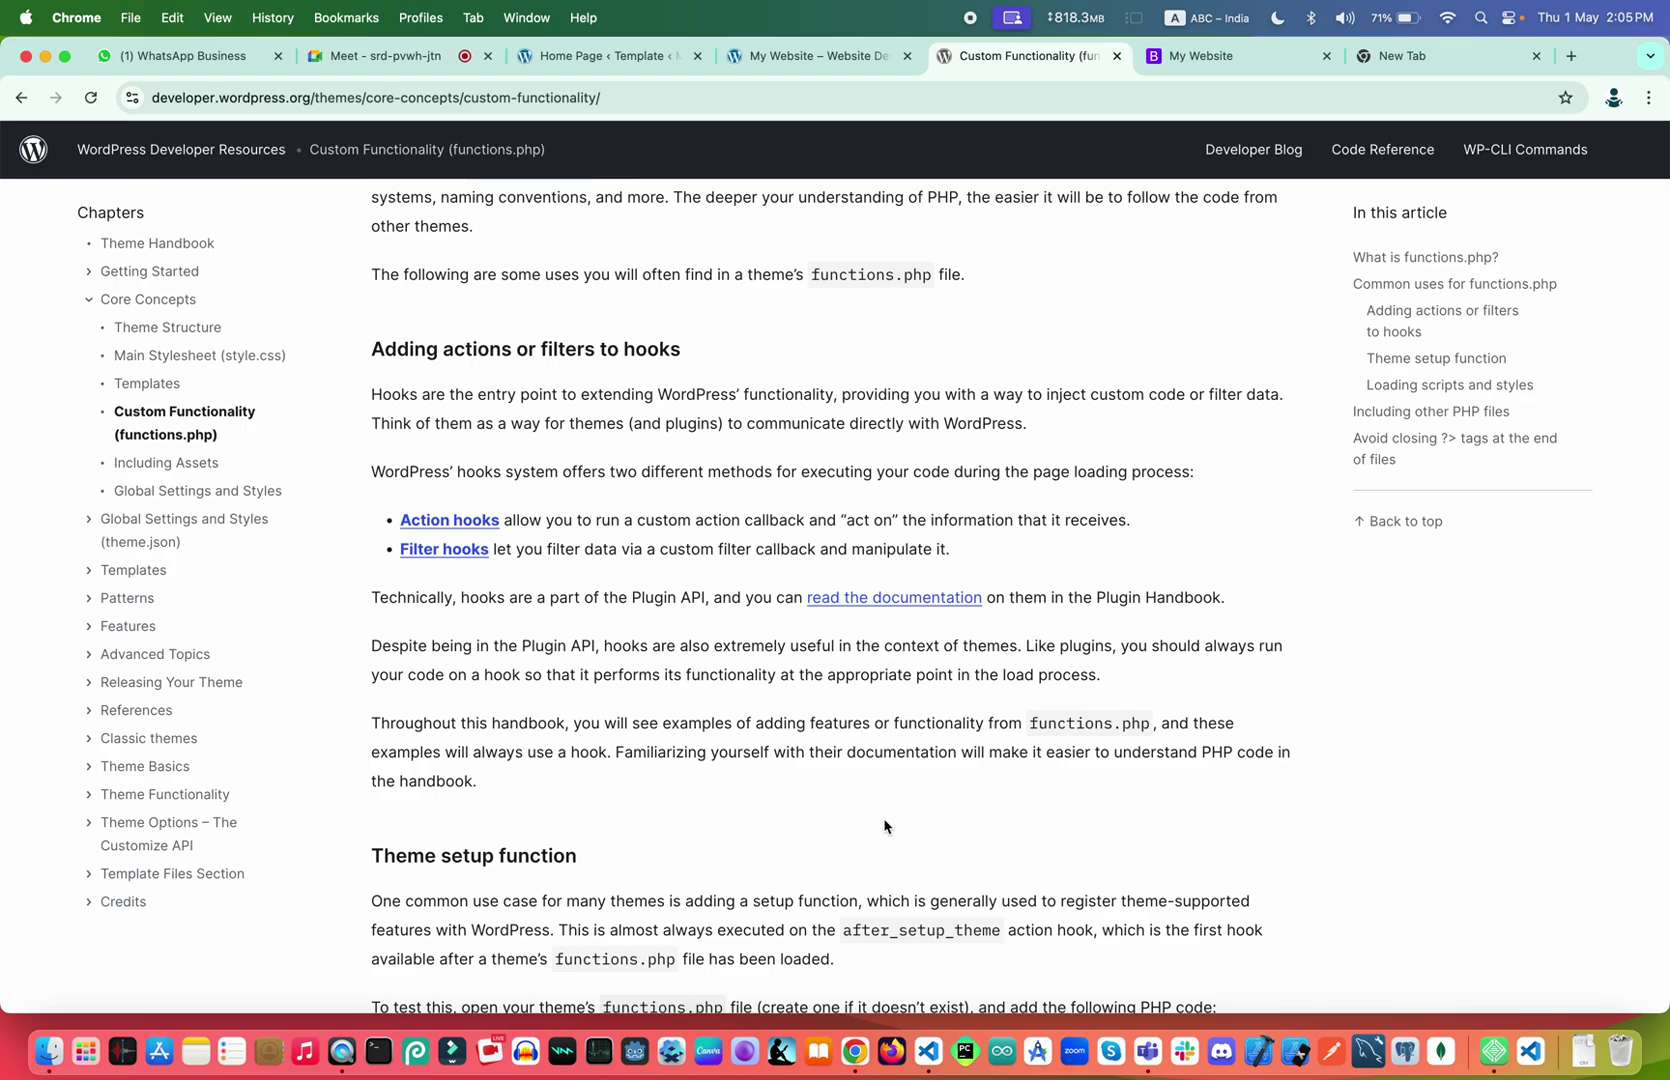
{"action": "scroll", "coordinate": [884, 826], "scroll_direction": "down", "scroll_amount": 2}
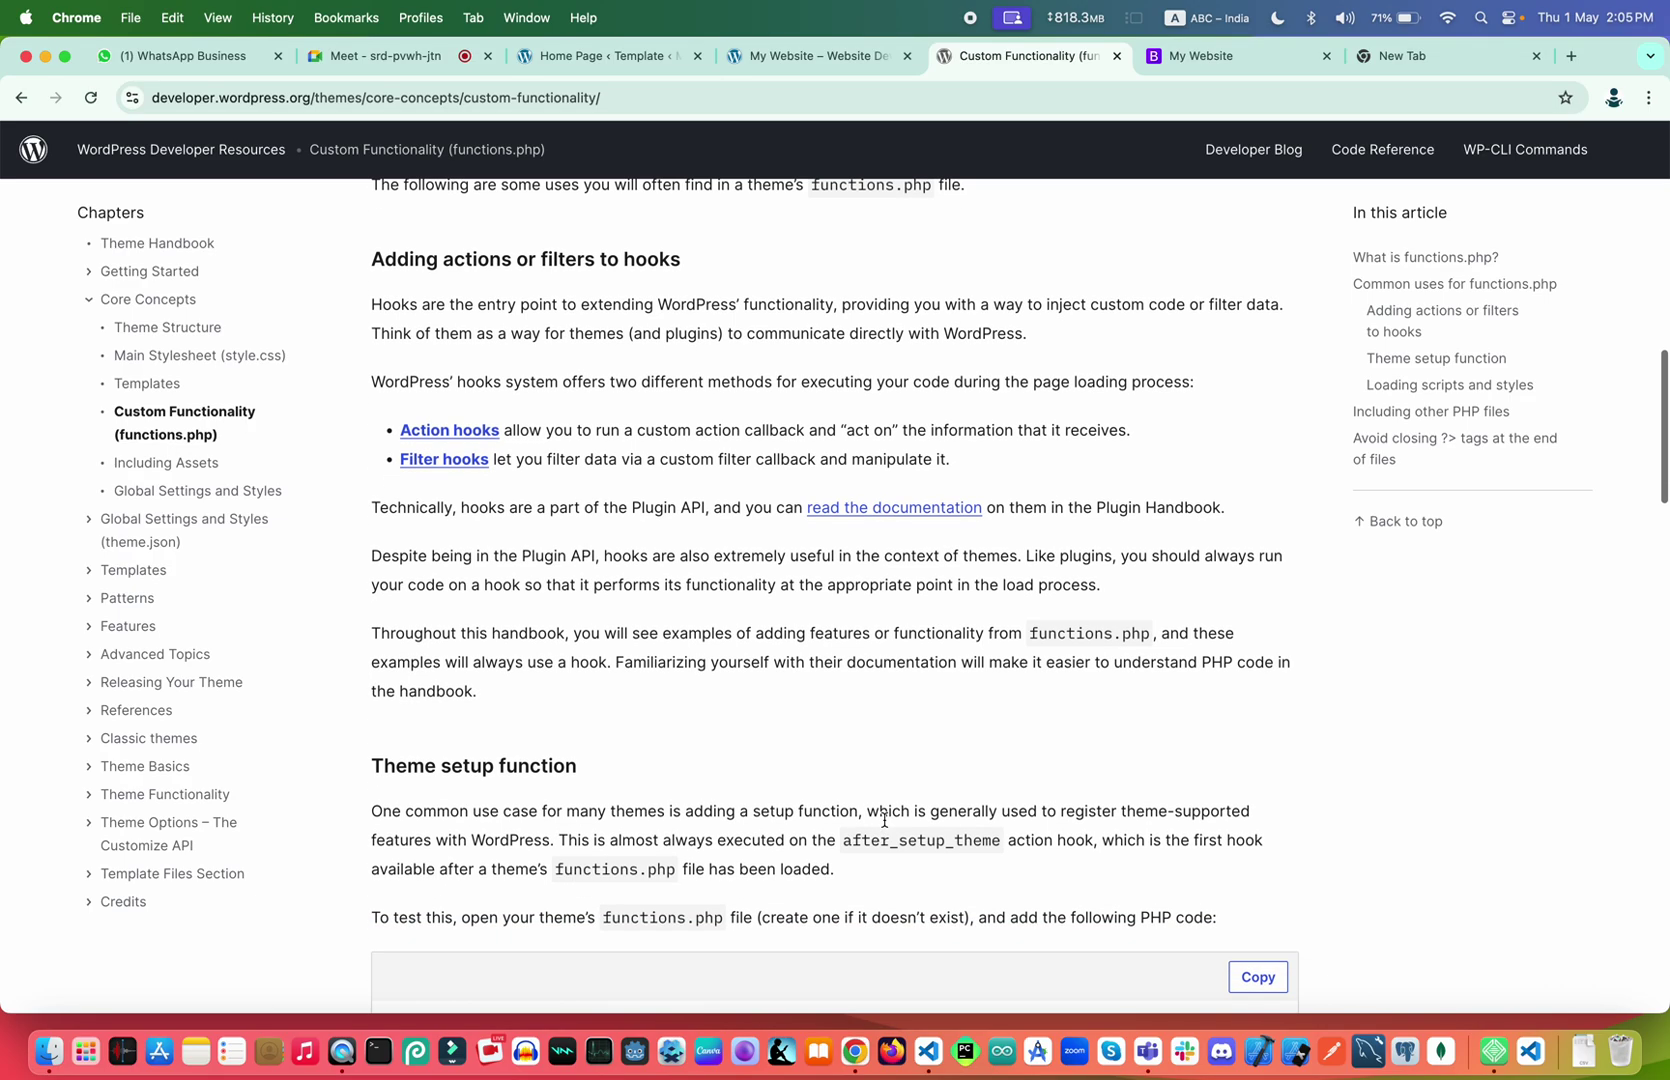
{"action": "scroll", "coordinate": [608, 588], "scroll_direction": "down", "scroll_amount": 5}
{"action": "scroll", "coordinate": [608, 594], "scroll_direction": "down", "scroll_amount": 1}
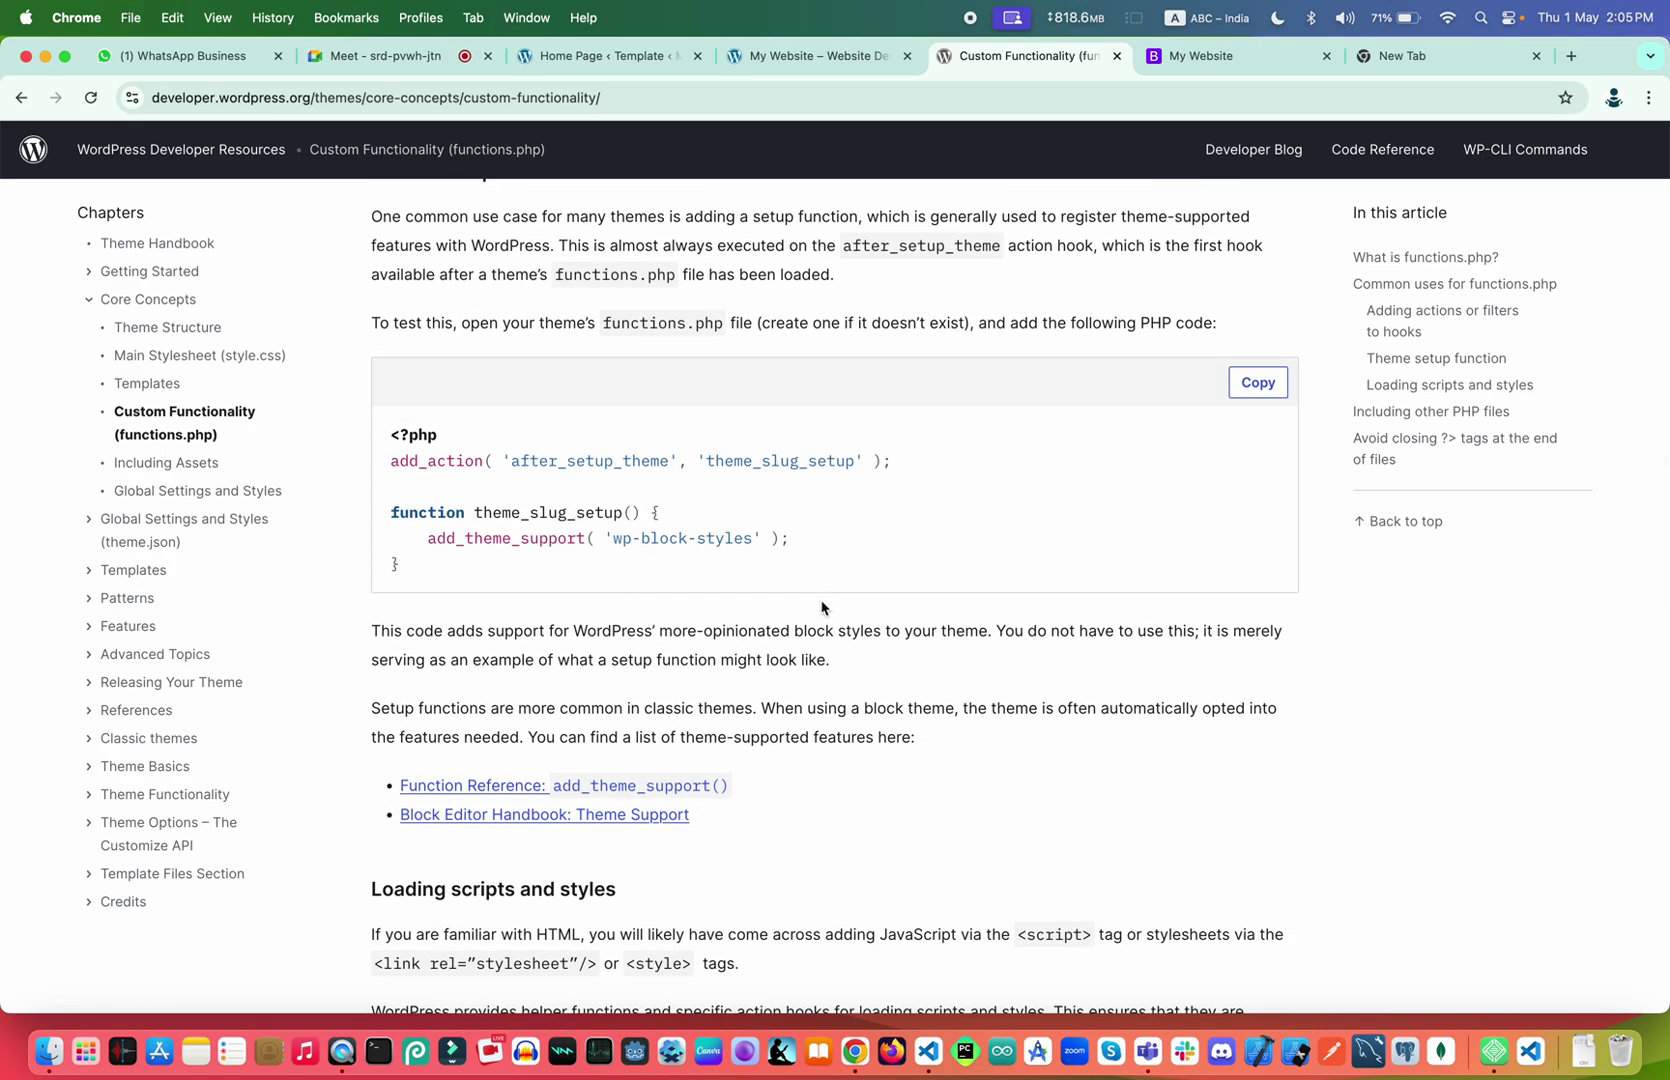
{"action": "scroll", "coordinate": [820, 602], "scroll_direction": "up", "scroll_amount": 5}
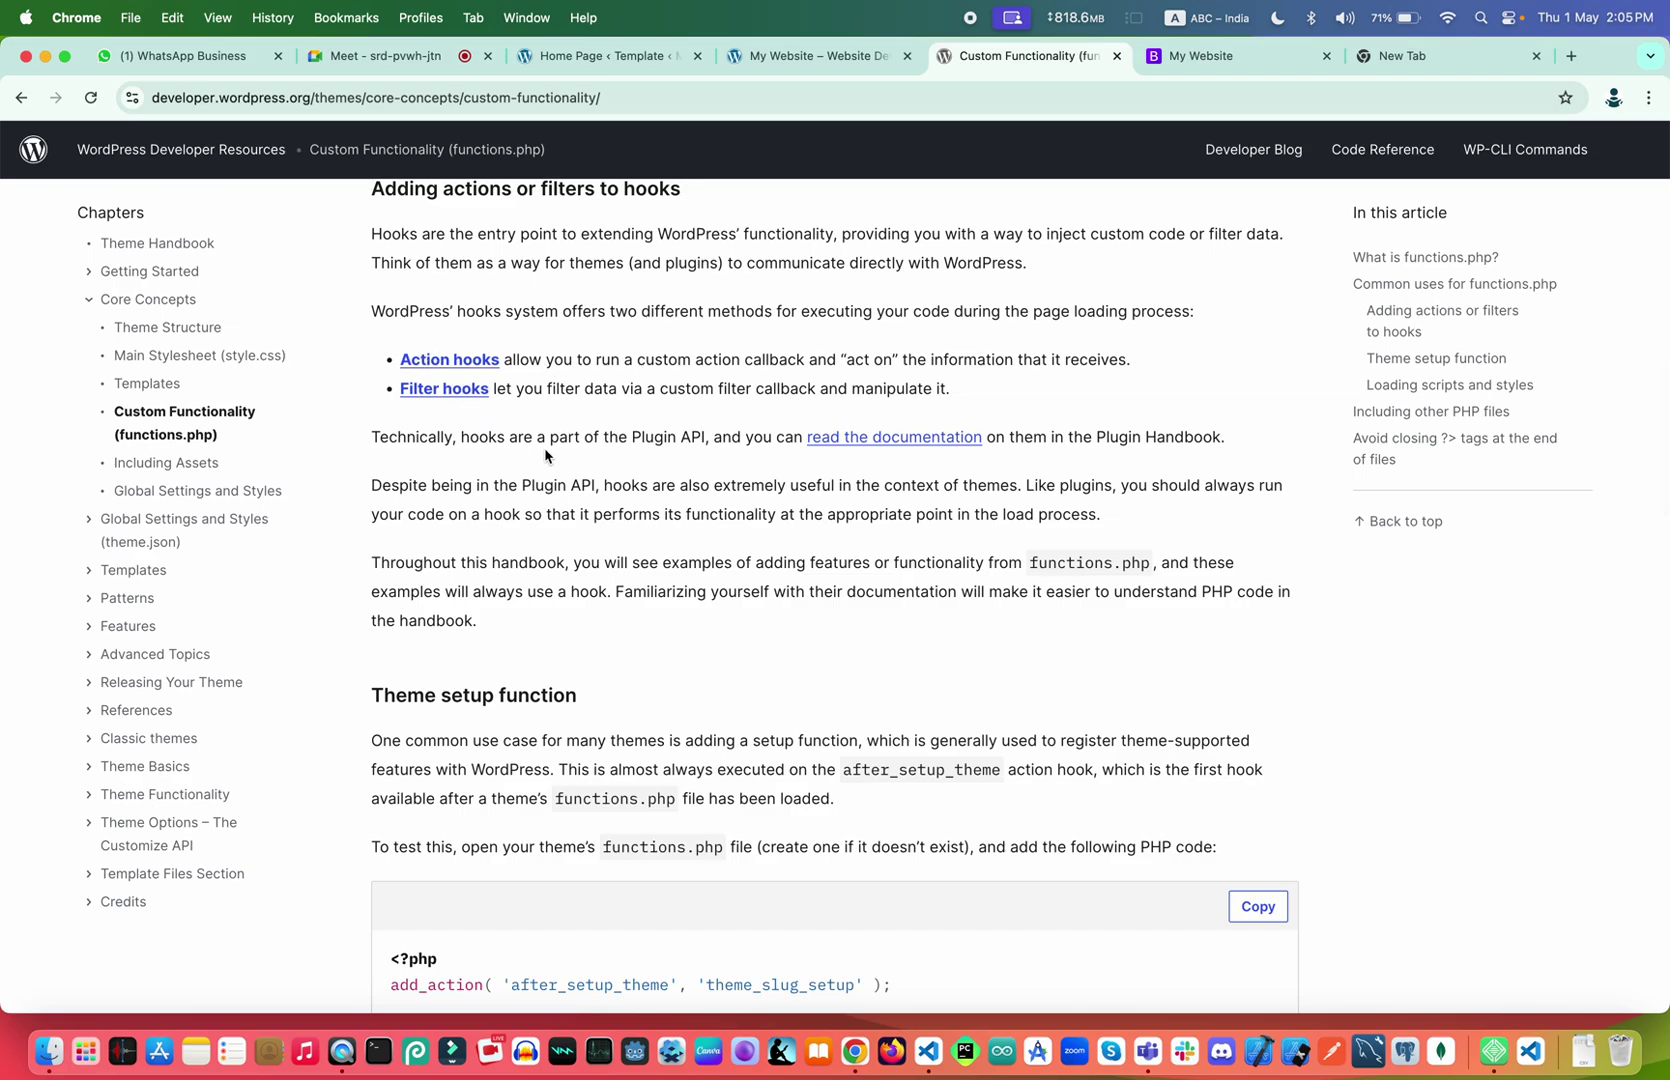
{"action": "scroll", "coordinate": [548, 450], "scroll_direction": "up", "scroll_amount": 4}
Review the functions.php sections on including other PHP files, loading scripts and styles, and avoiding closing ?> tags
{"action": "scroll", "coordinate": [568, 540], "scroll_direction": "down", "scroll_amount": 20}
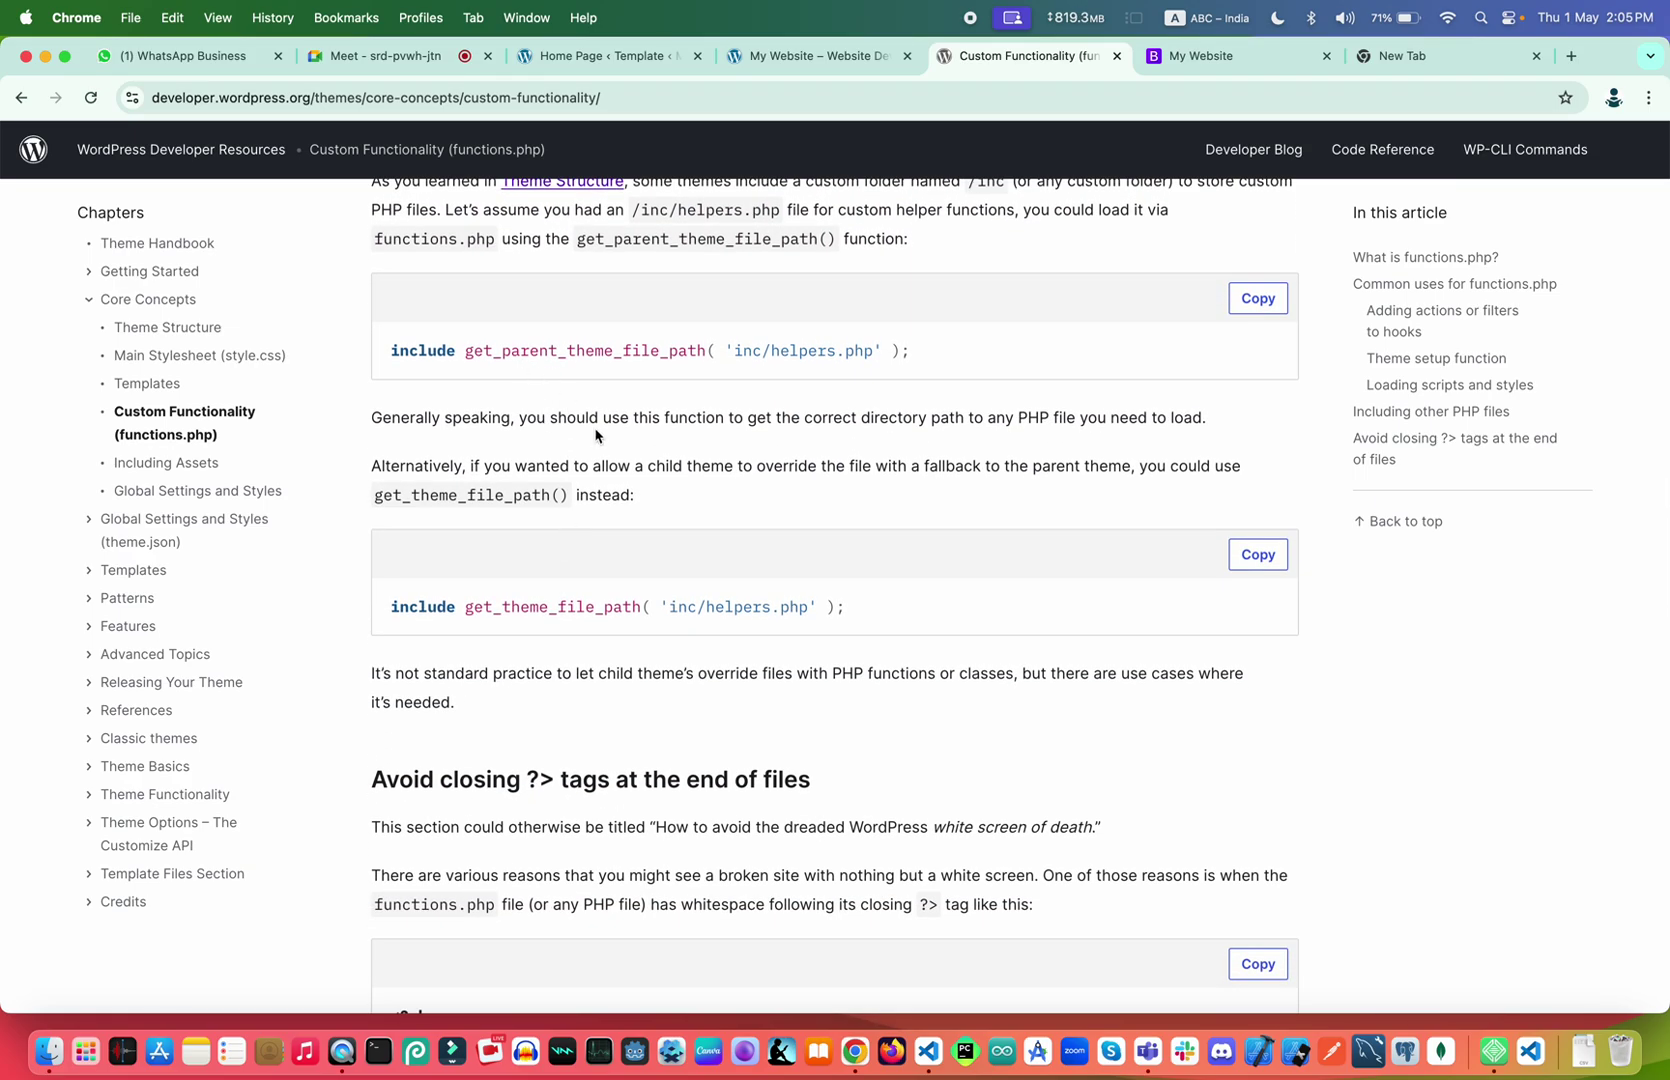
{"action": "scroll", "coordinate": [595, 435], "scroll_direction": "down", "scroll_amount": 1}
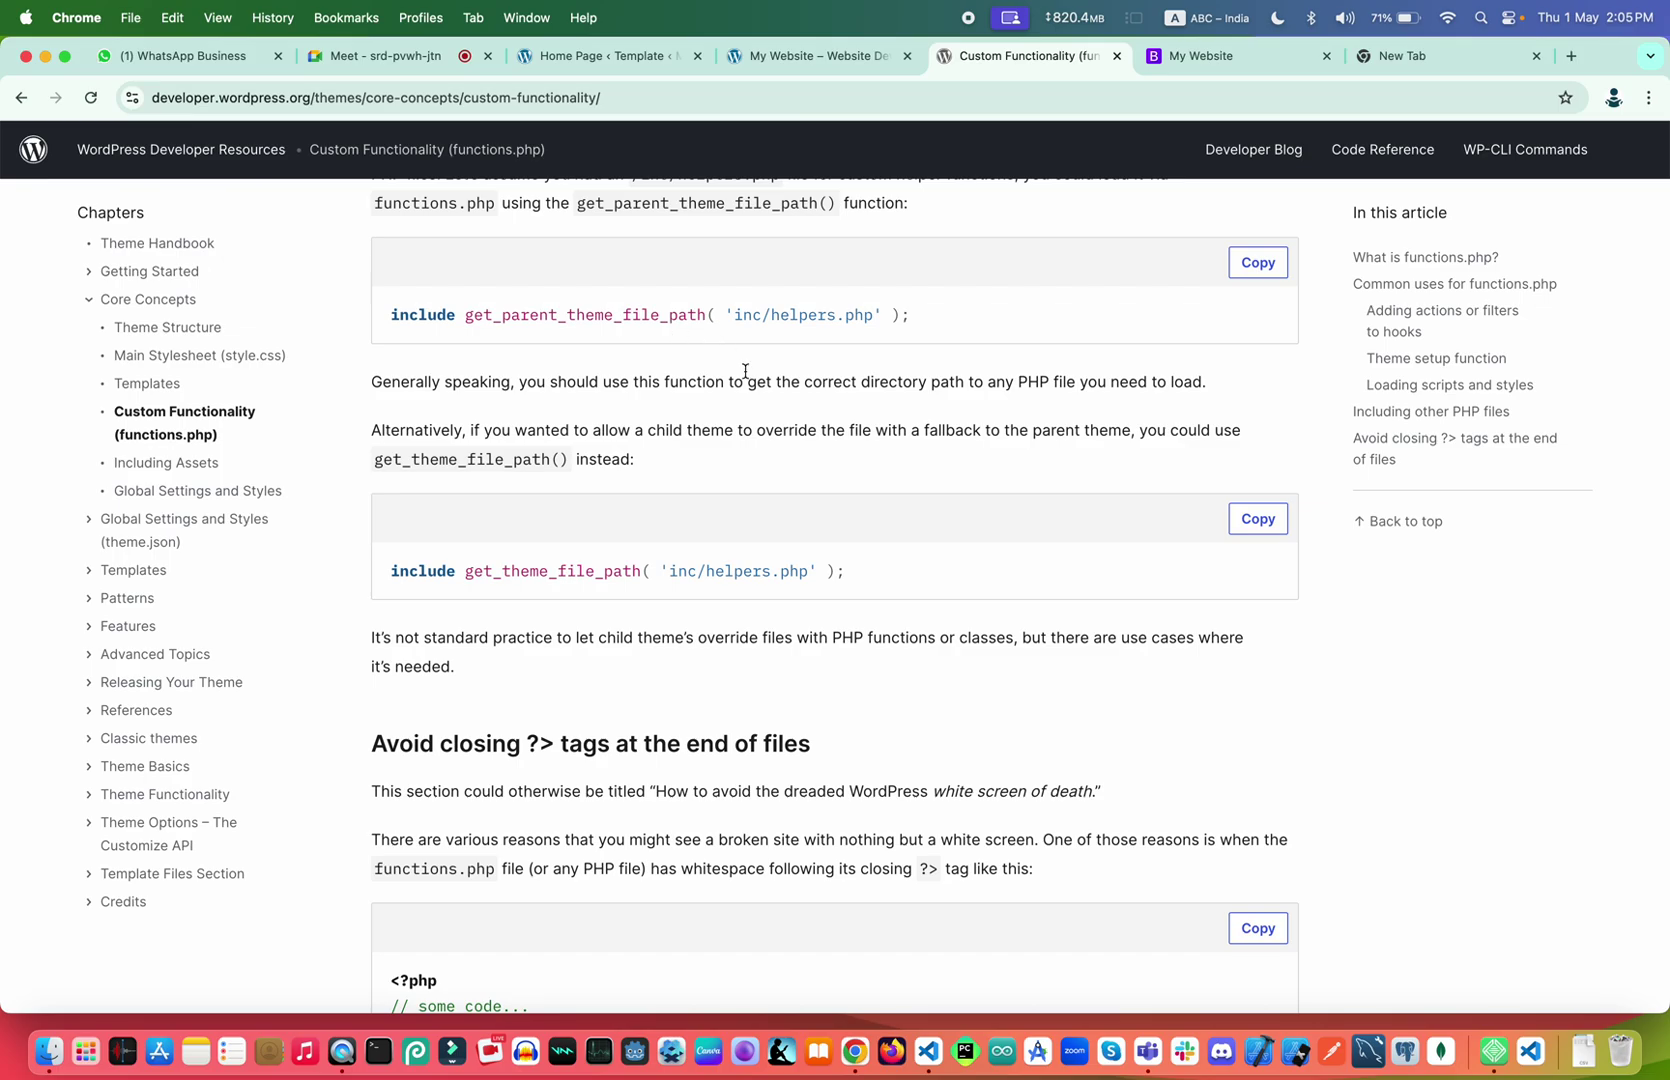
{"action": "scroll", "coordinate": [745, 371], "scroll_direction": "up", "scroll_amount": 4}
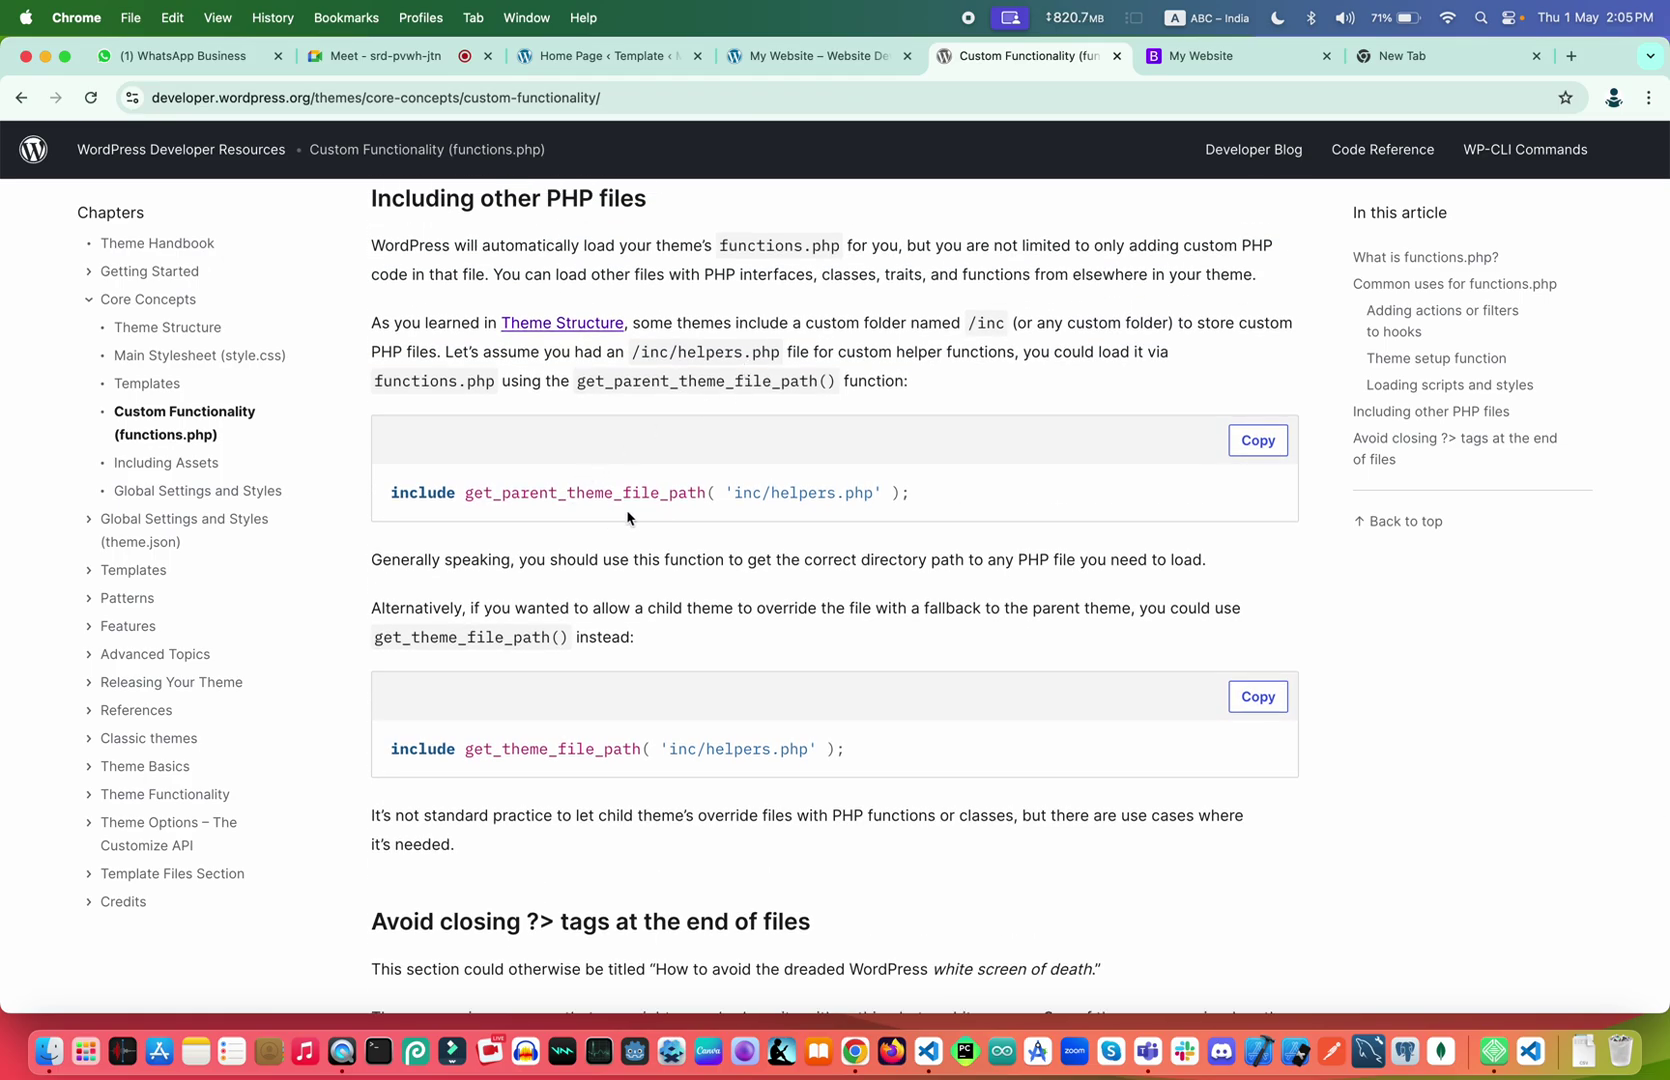
{"action": "scroll", "coordinate": [650, 517], "scroll_direction": "up", "scroll_amount": 13}
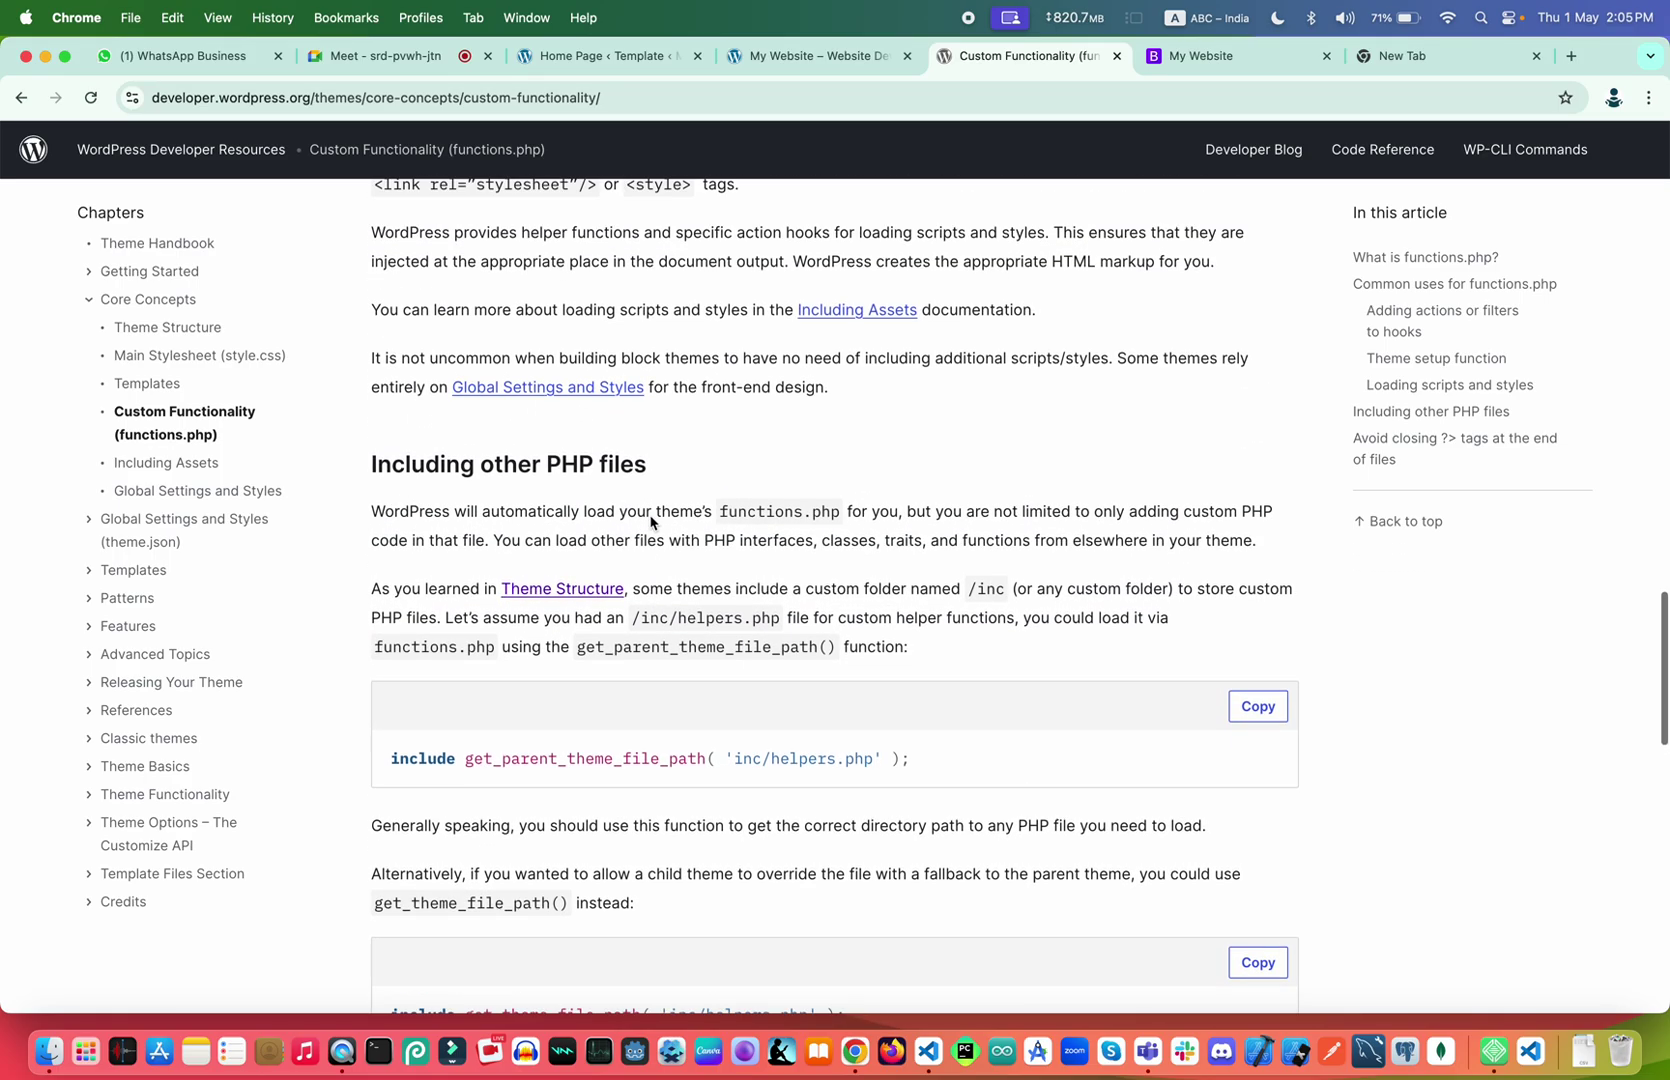
{"action": "scroll", "coordinate": [650, 521], "scroll_direction": "up", "scroll_amount": 2}
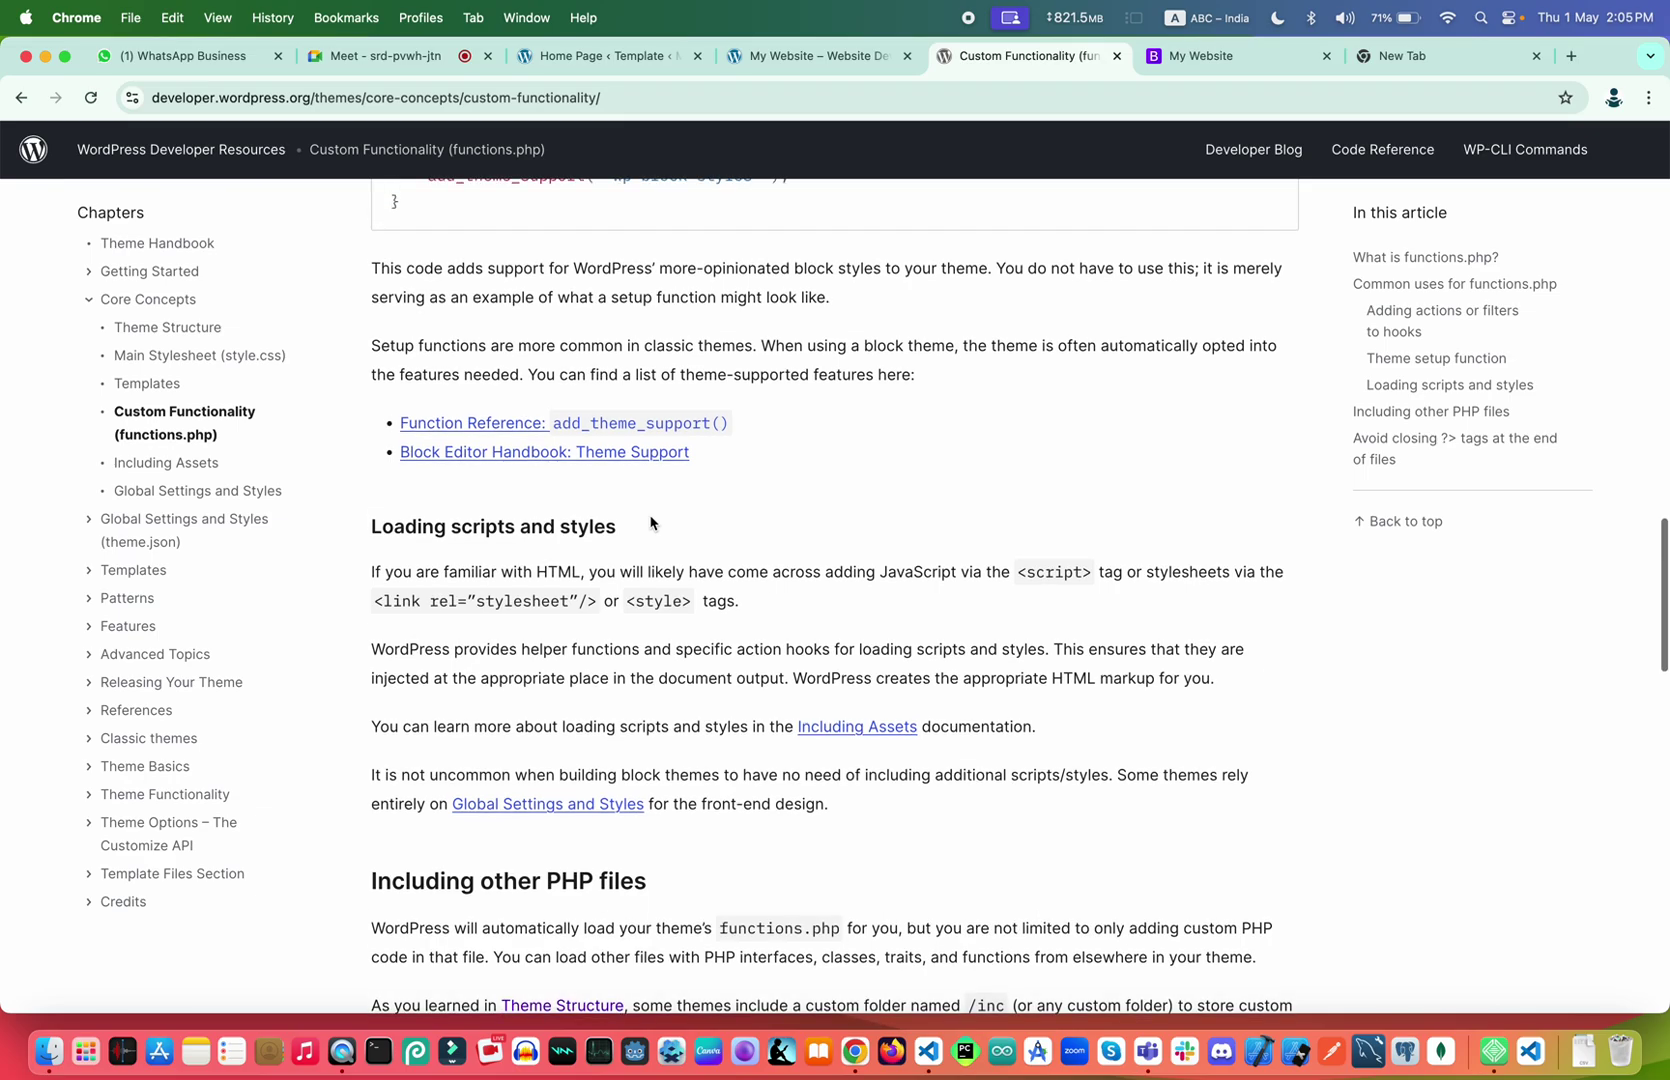
{"action": "scroll", "coordinate": [565, 550], "scroll_direction": "up", "scroll_amount": 20}
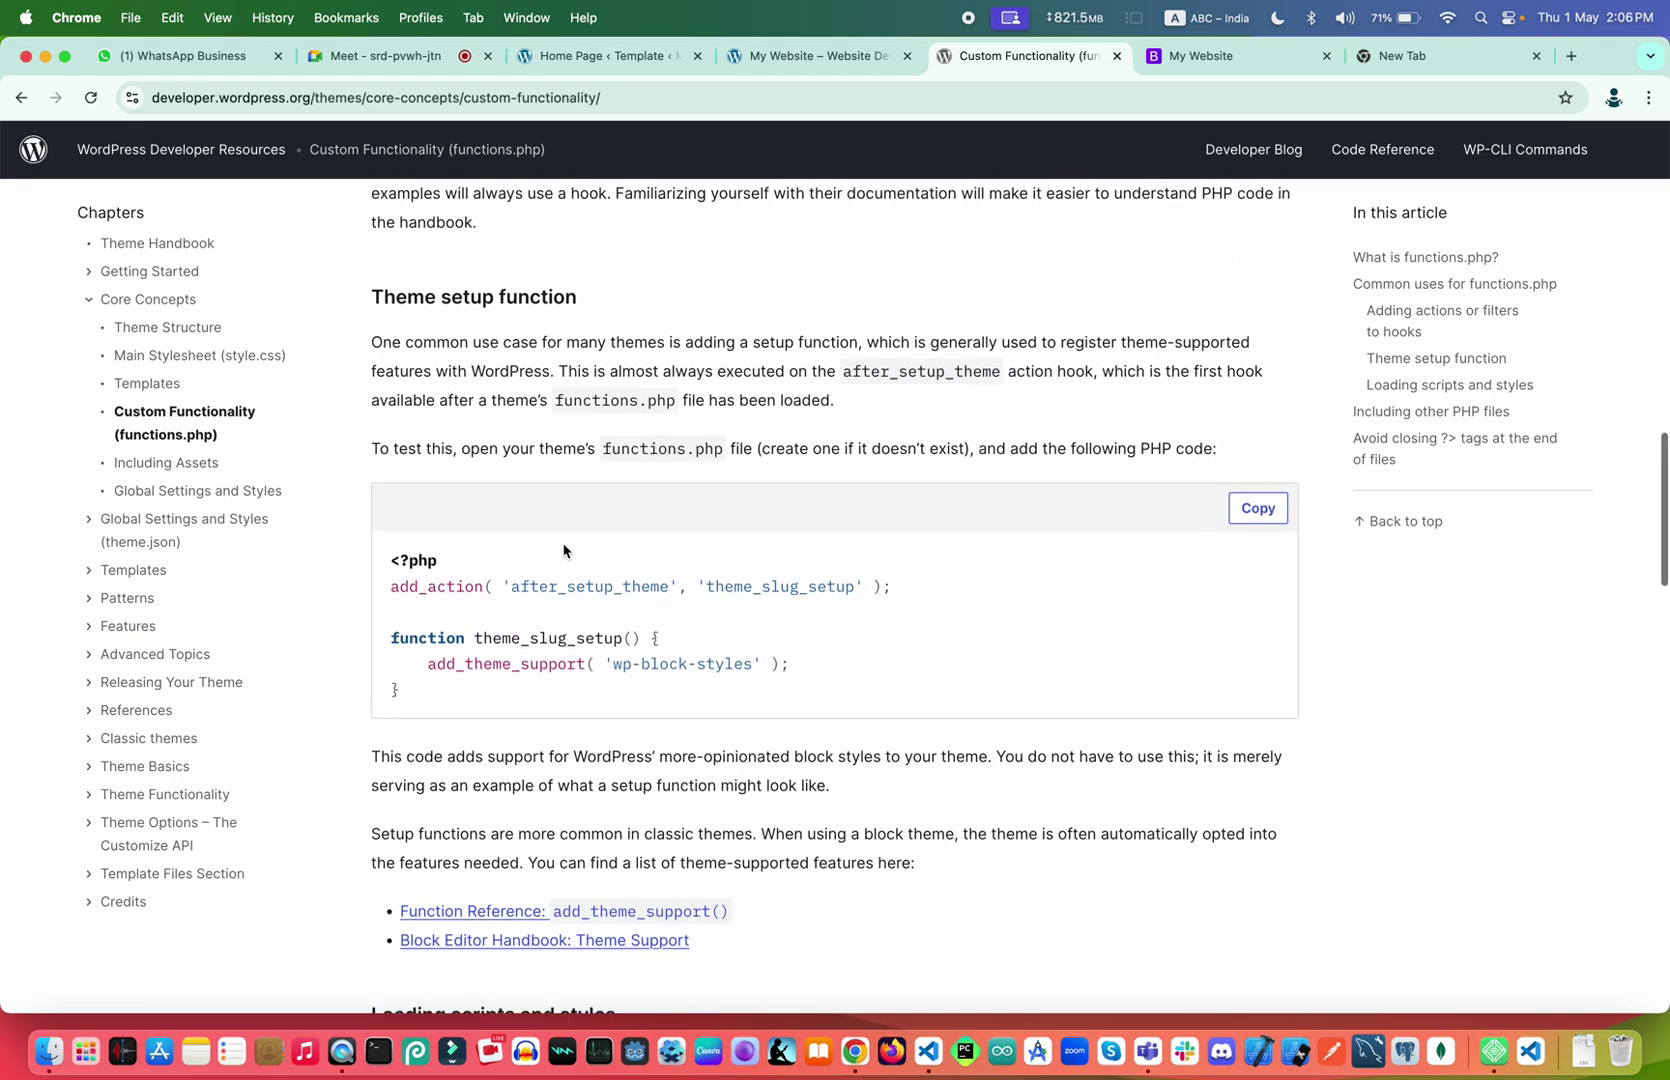
{"action": "scroll", "coordinate": [564, 548], "scroll_direction": "down", "scroll_amount": 20}
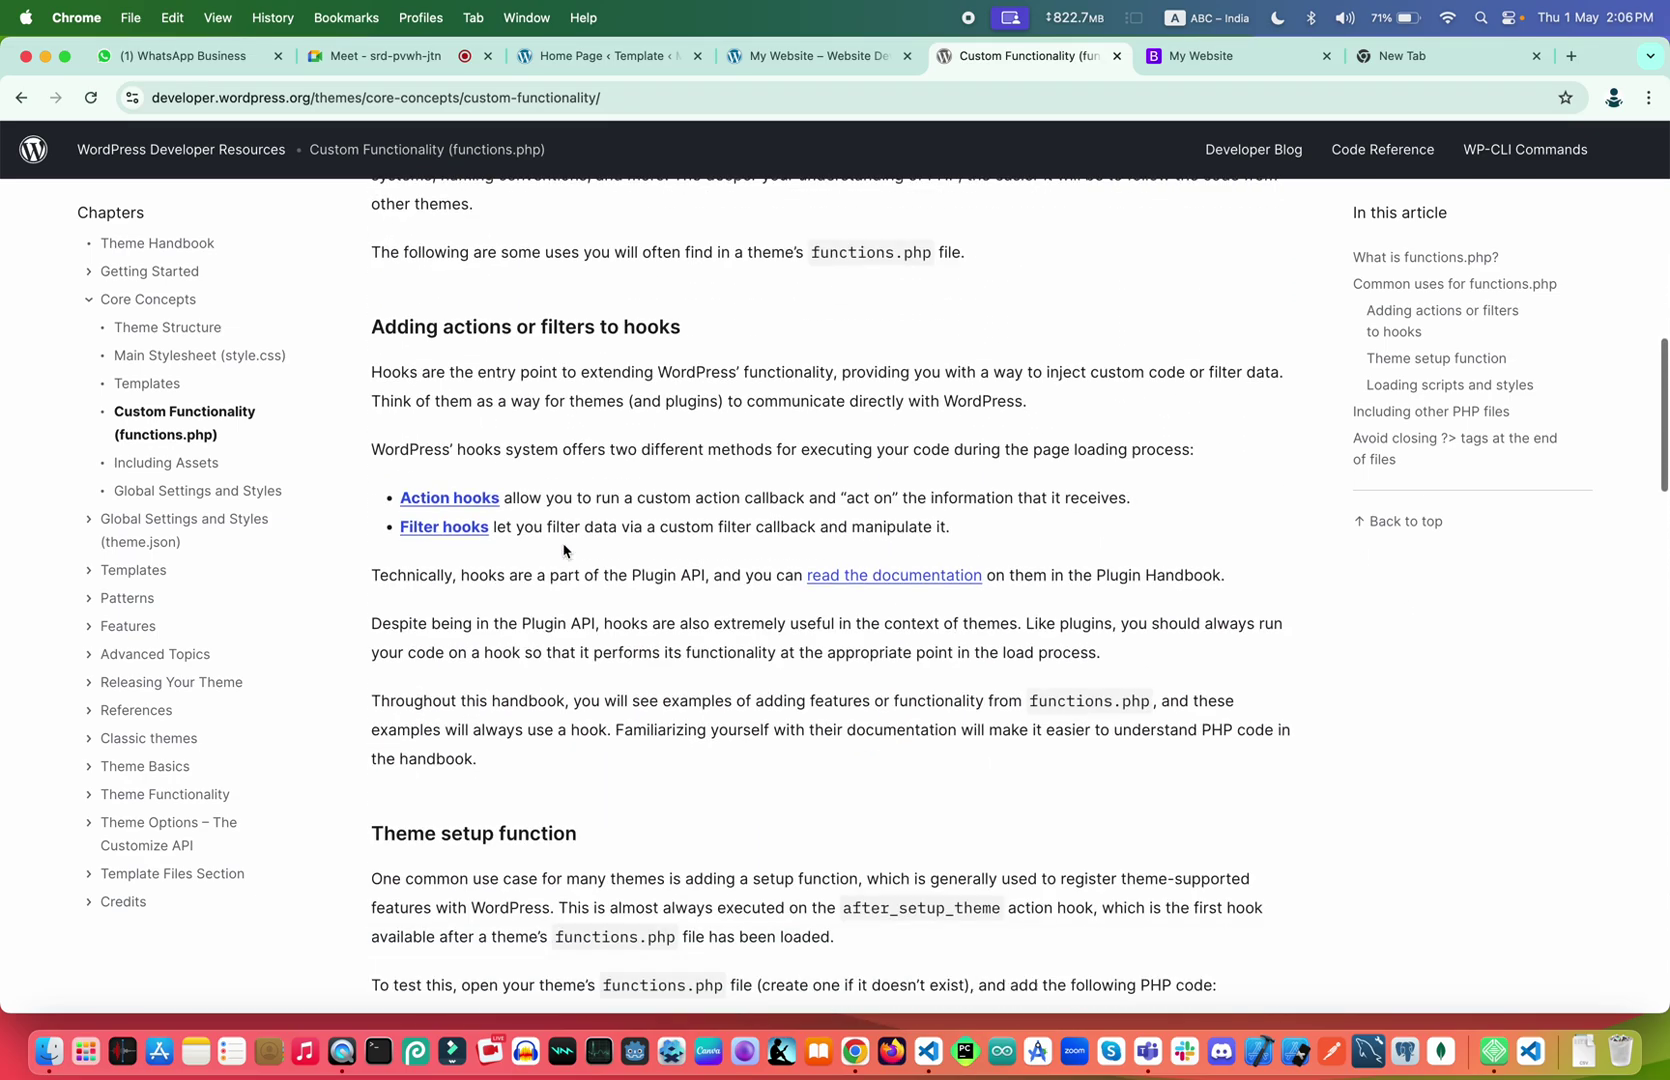
{"action": "scroll", "coordinate": [563, 545], "scroll_direction": "down", "scroll_amount": 20}
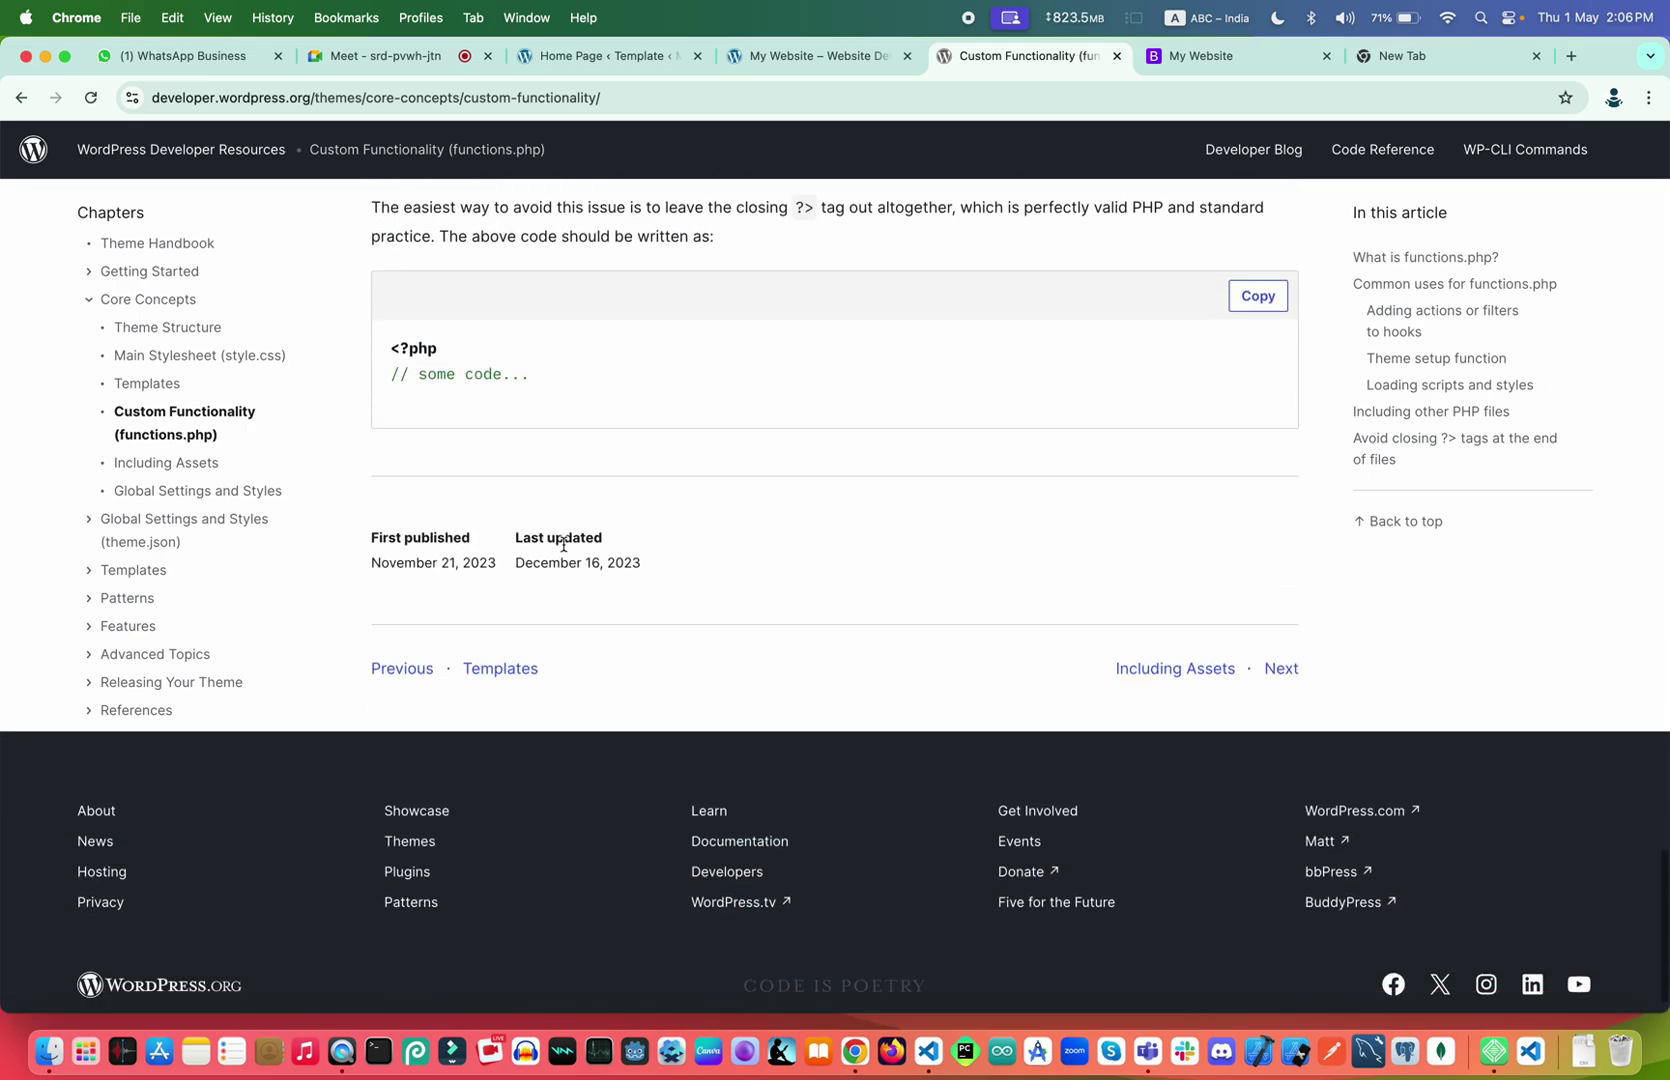
Open the Including Assets article and examine the URL and directory path functions and the wp_enqueue_style() signature and parameters
{"action": "left_click", "coordinate": [1156, 634]}
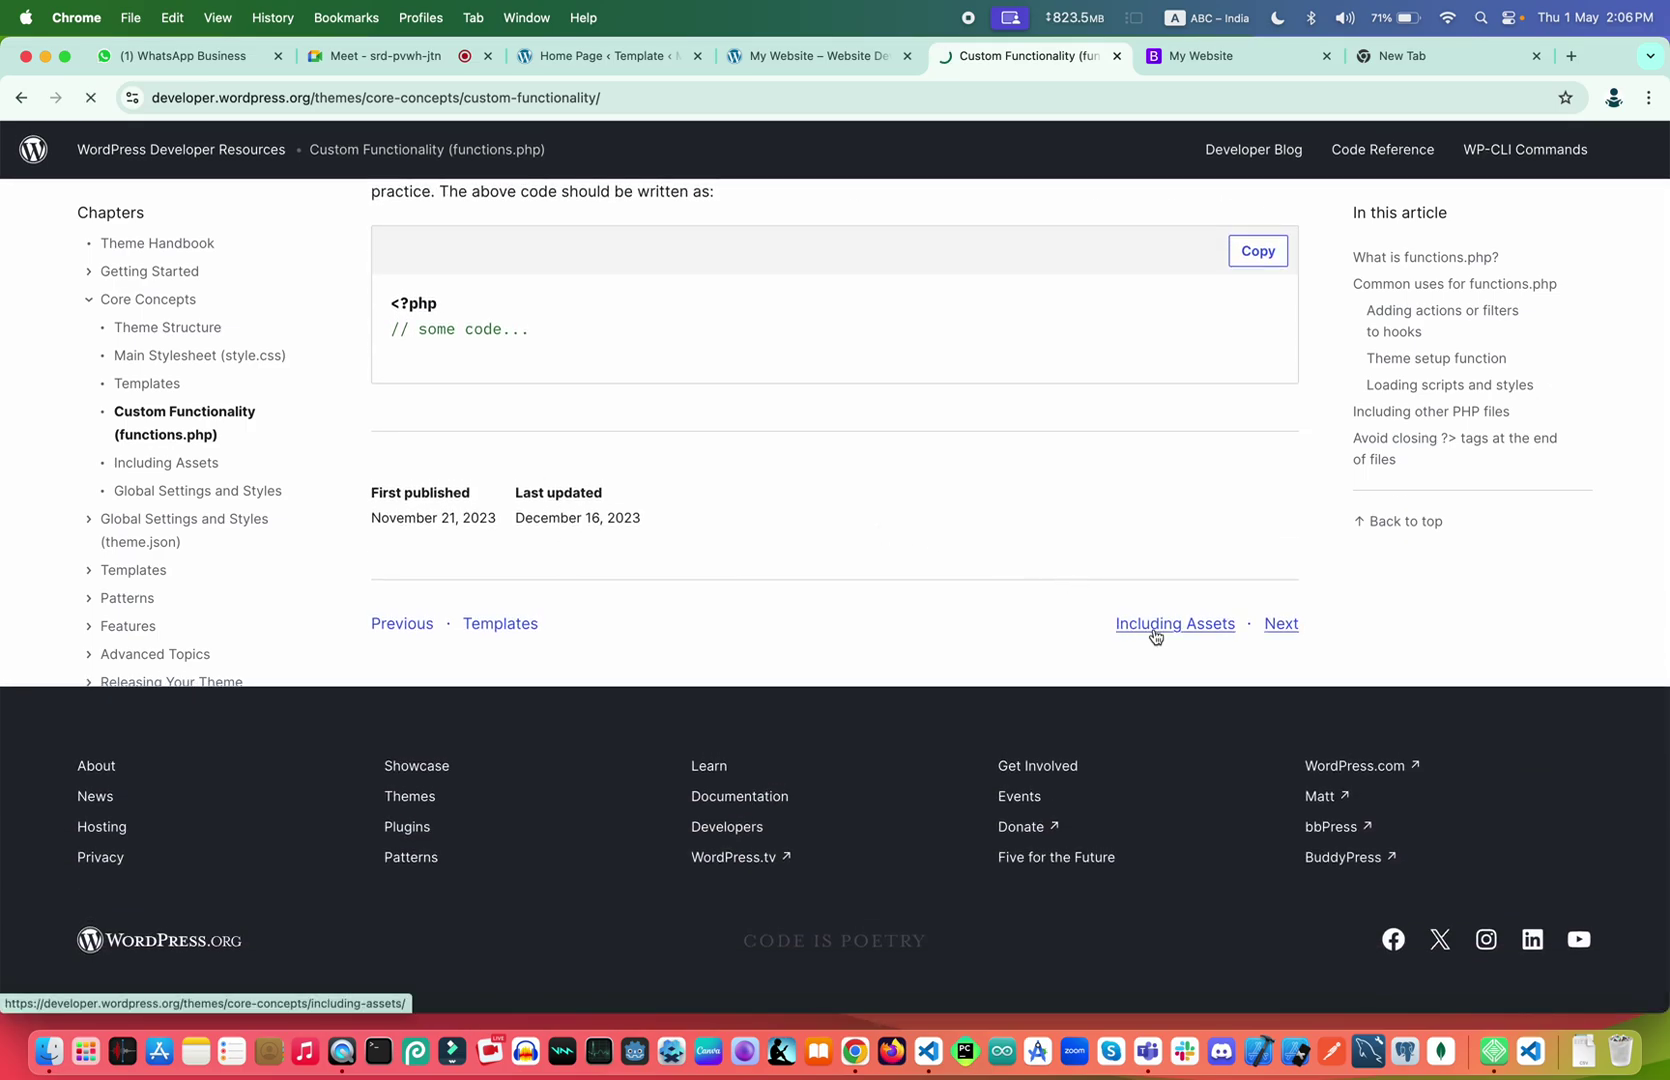
{"action": "scroll", "coordinate": [720, 715], "scroll_direction": "down", "scroll_amount": 10}
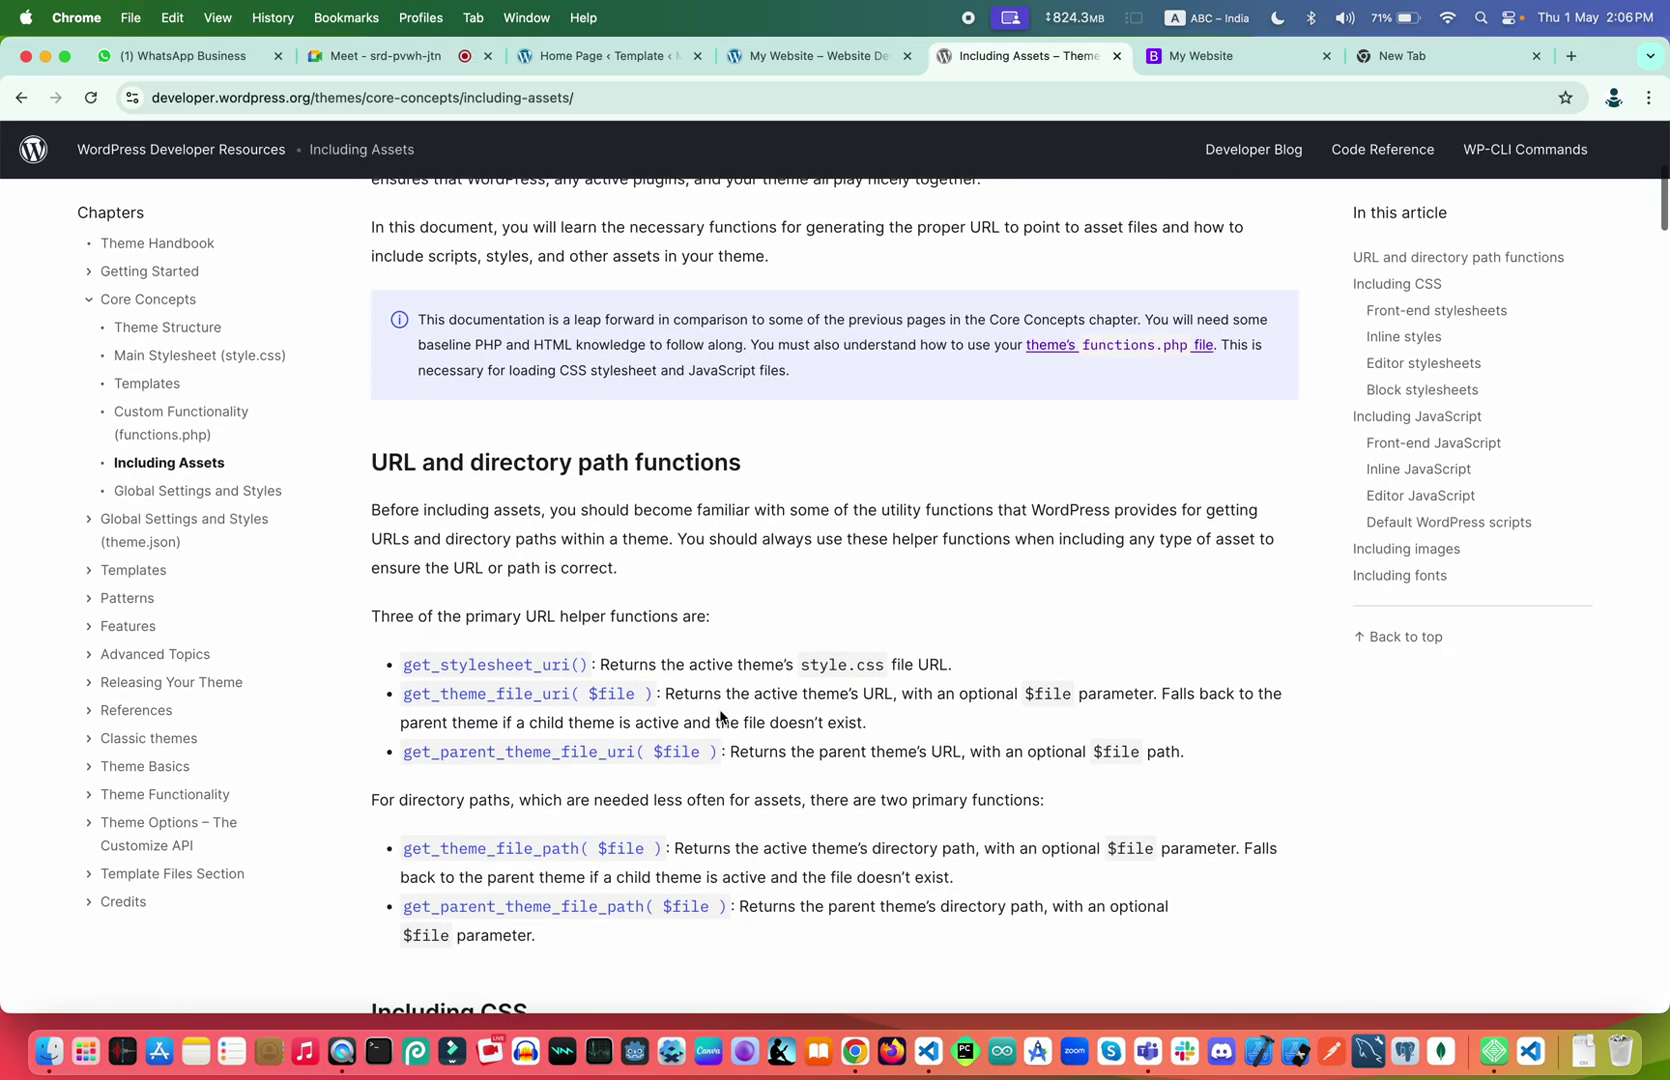
{"action": "scroll", "coordinate": [720, 715], "scroll_direction": "down", "scroll_amount": 2}
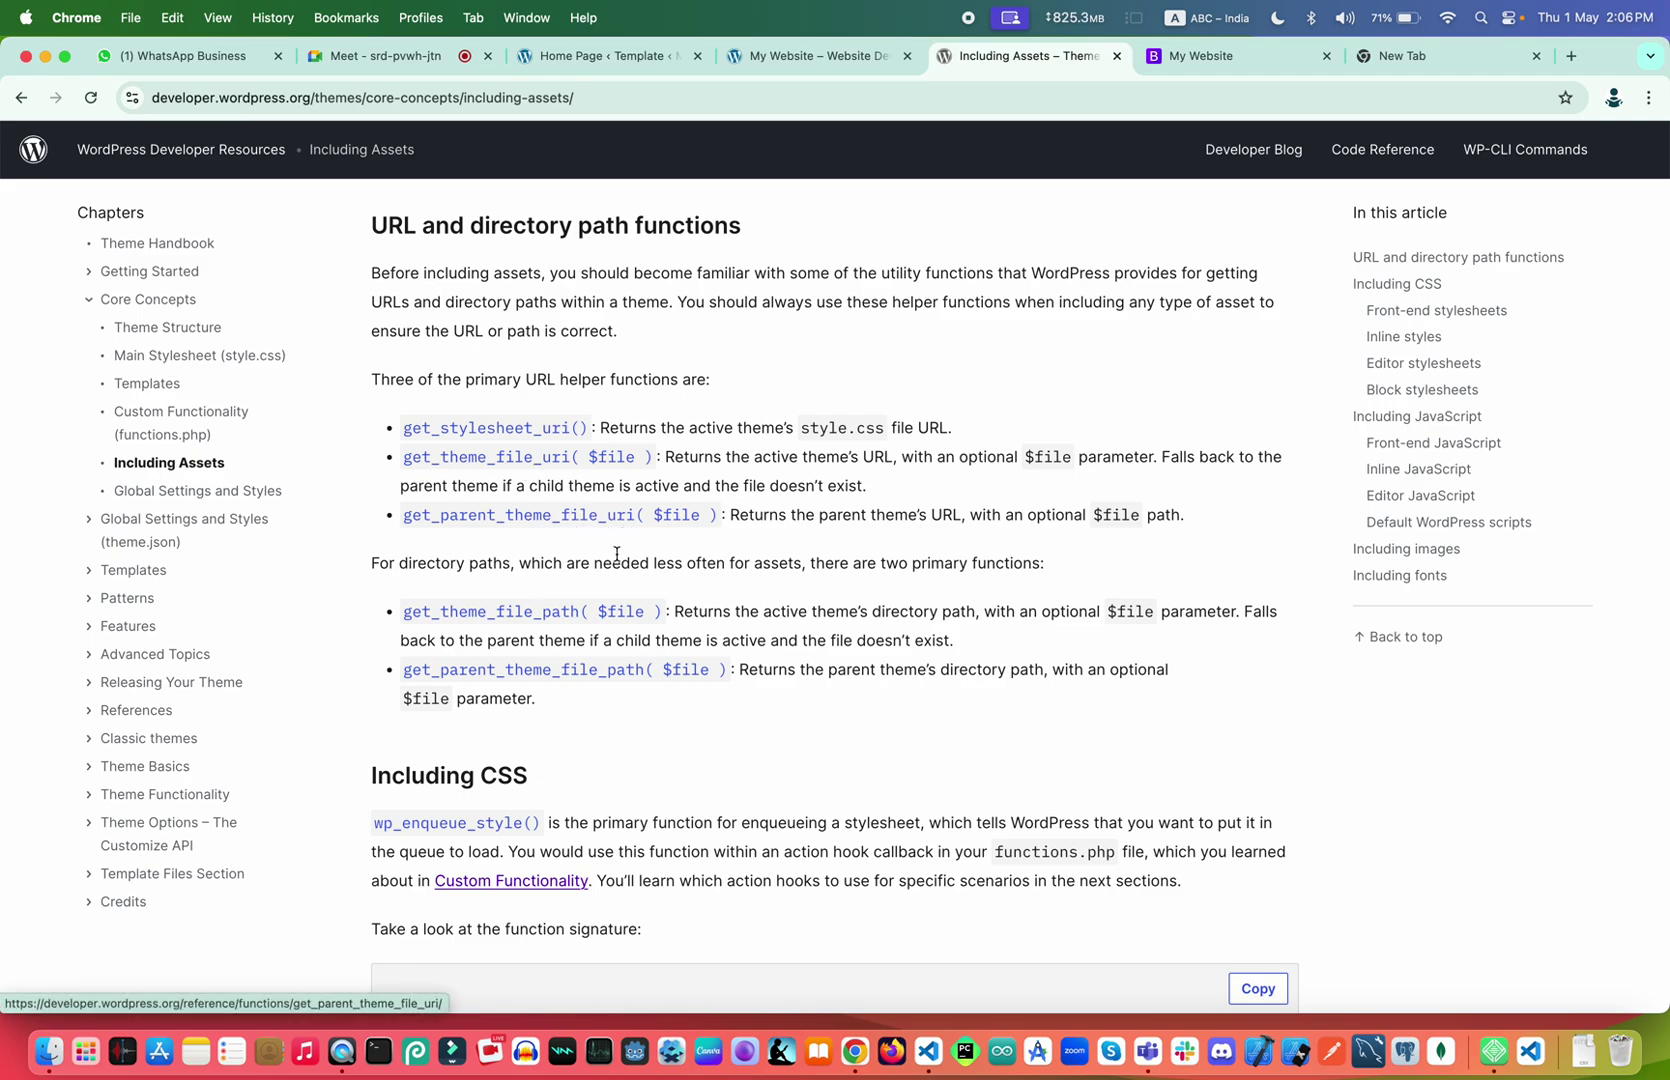
{"action": "scroll", "coordinate": [522, 790], "scroll_direction": "down", "scroll_amount": 5}
{"action": "scroll", "coordinate": [501, 599], "scroll_direction": "down", "scroll_amount": 3}
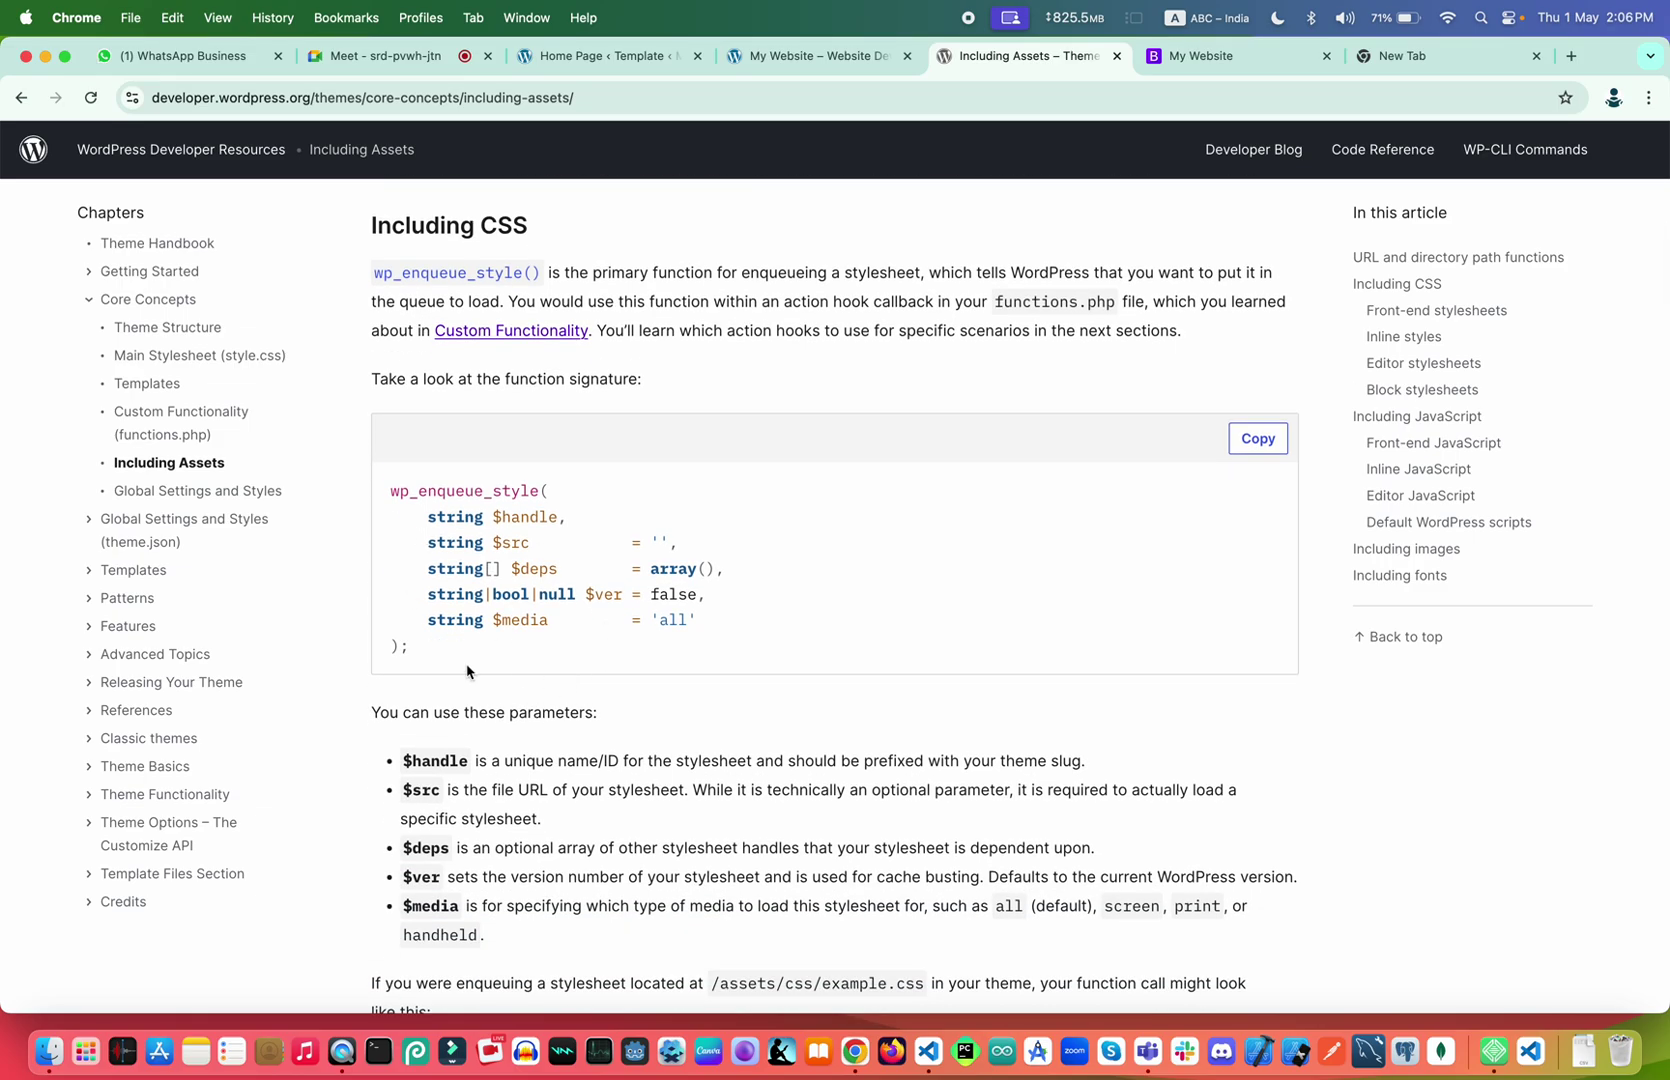
{"action": "scroll", "coordinate": [467, 671], "scroll_direction": "down", "scroll_amount": 8}
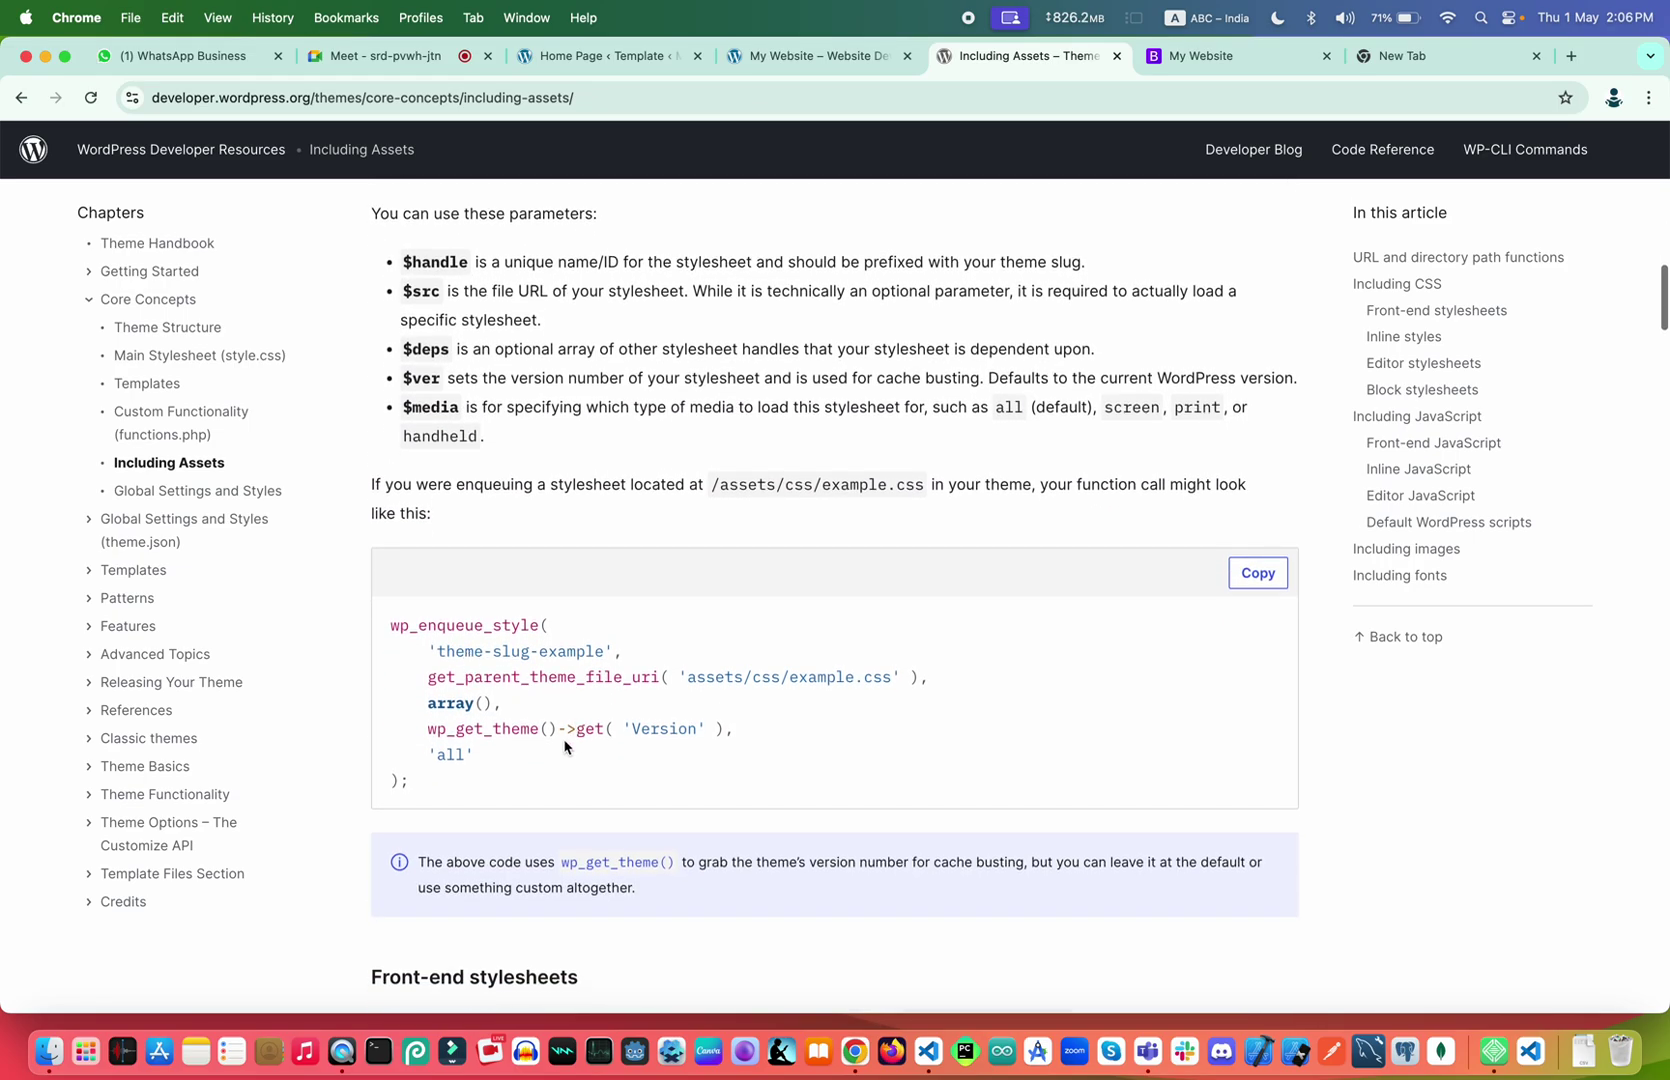
Skim the Including Assets examples from front-end stylesheets and inline styles through block stylesheets and JavaScript to the fonts section
{"action": "scroll", "coordinate": [608, 773], "scroll_direction": "down", "scroll_amount": 15}
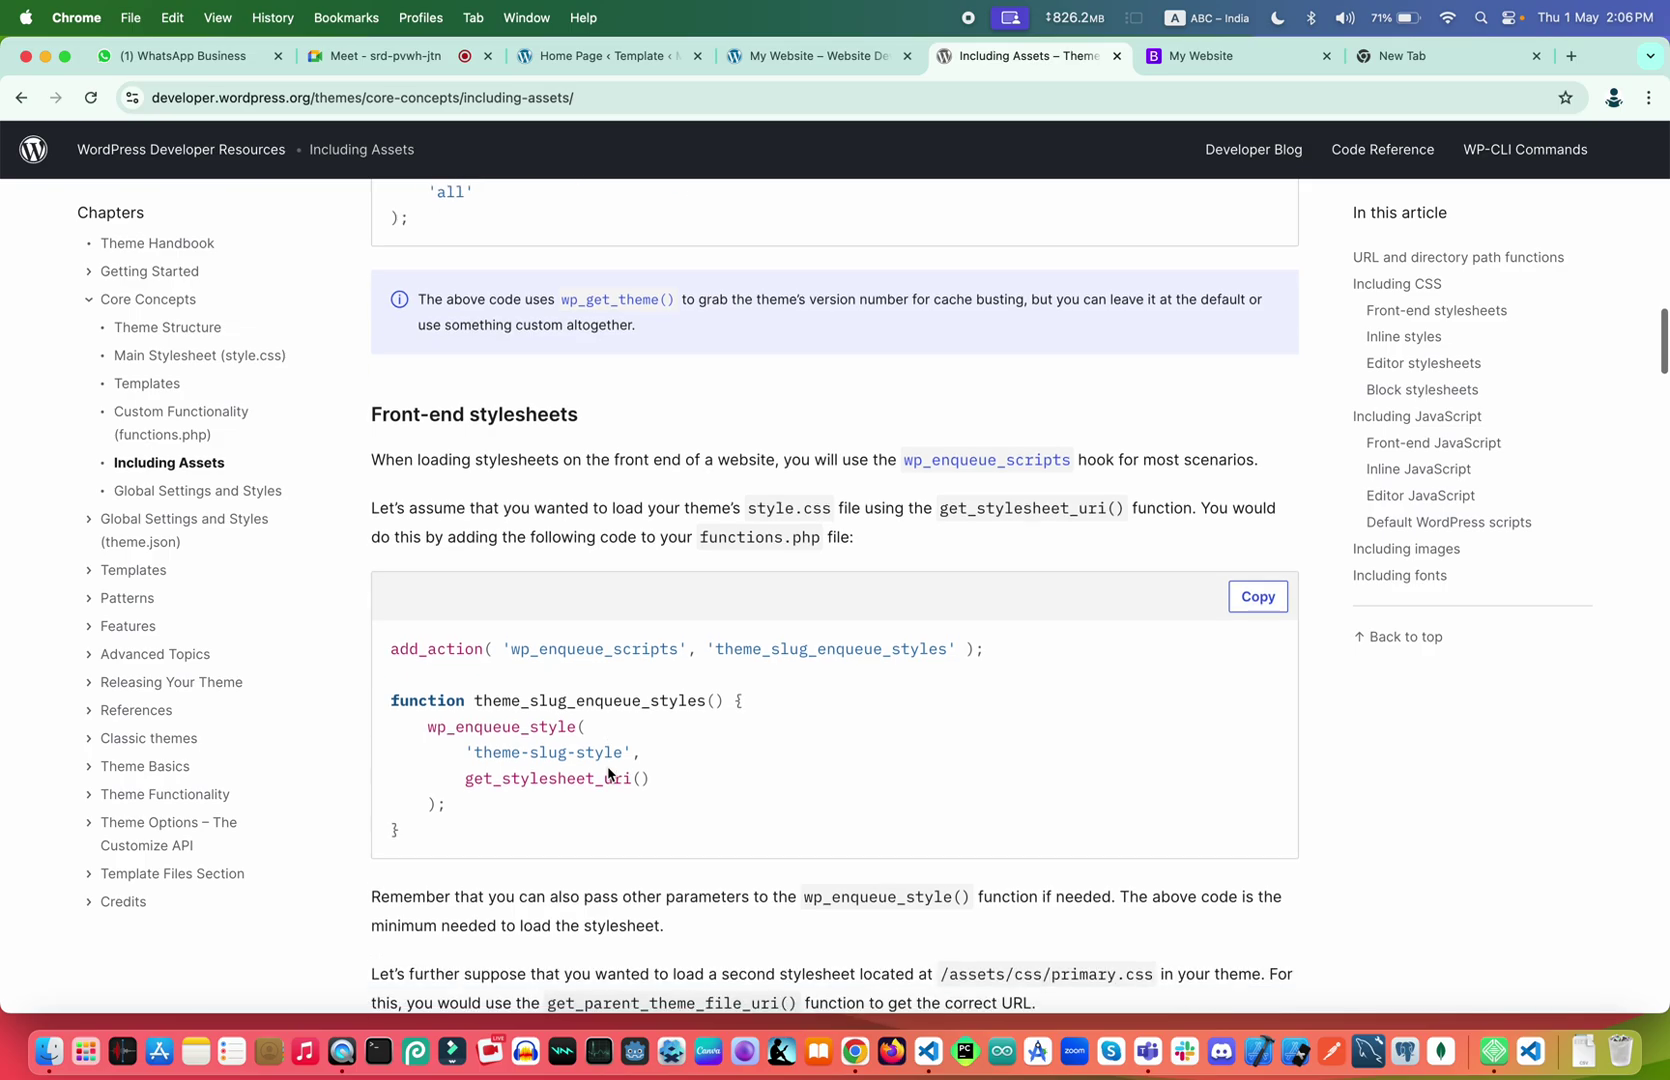
{"action": "scroll", "coordinate": [608, 773], "scroll_direction": "down", "scroll_amount": 17}
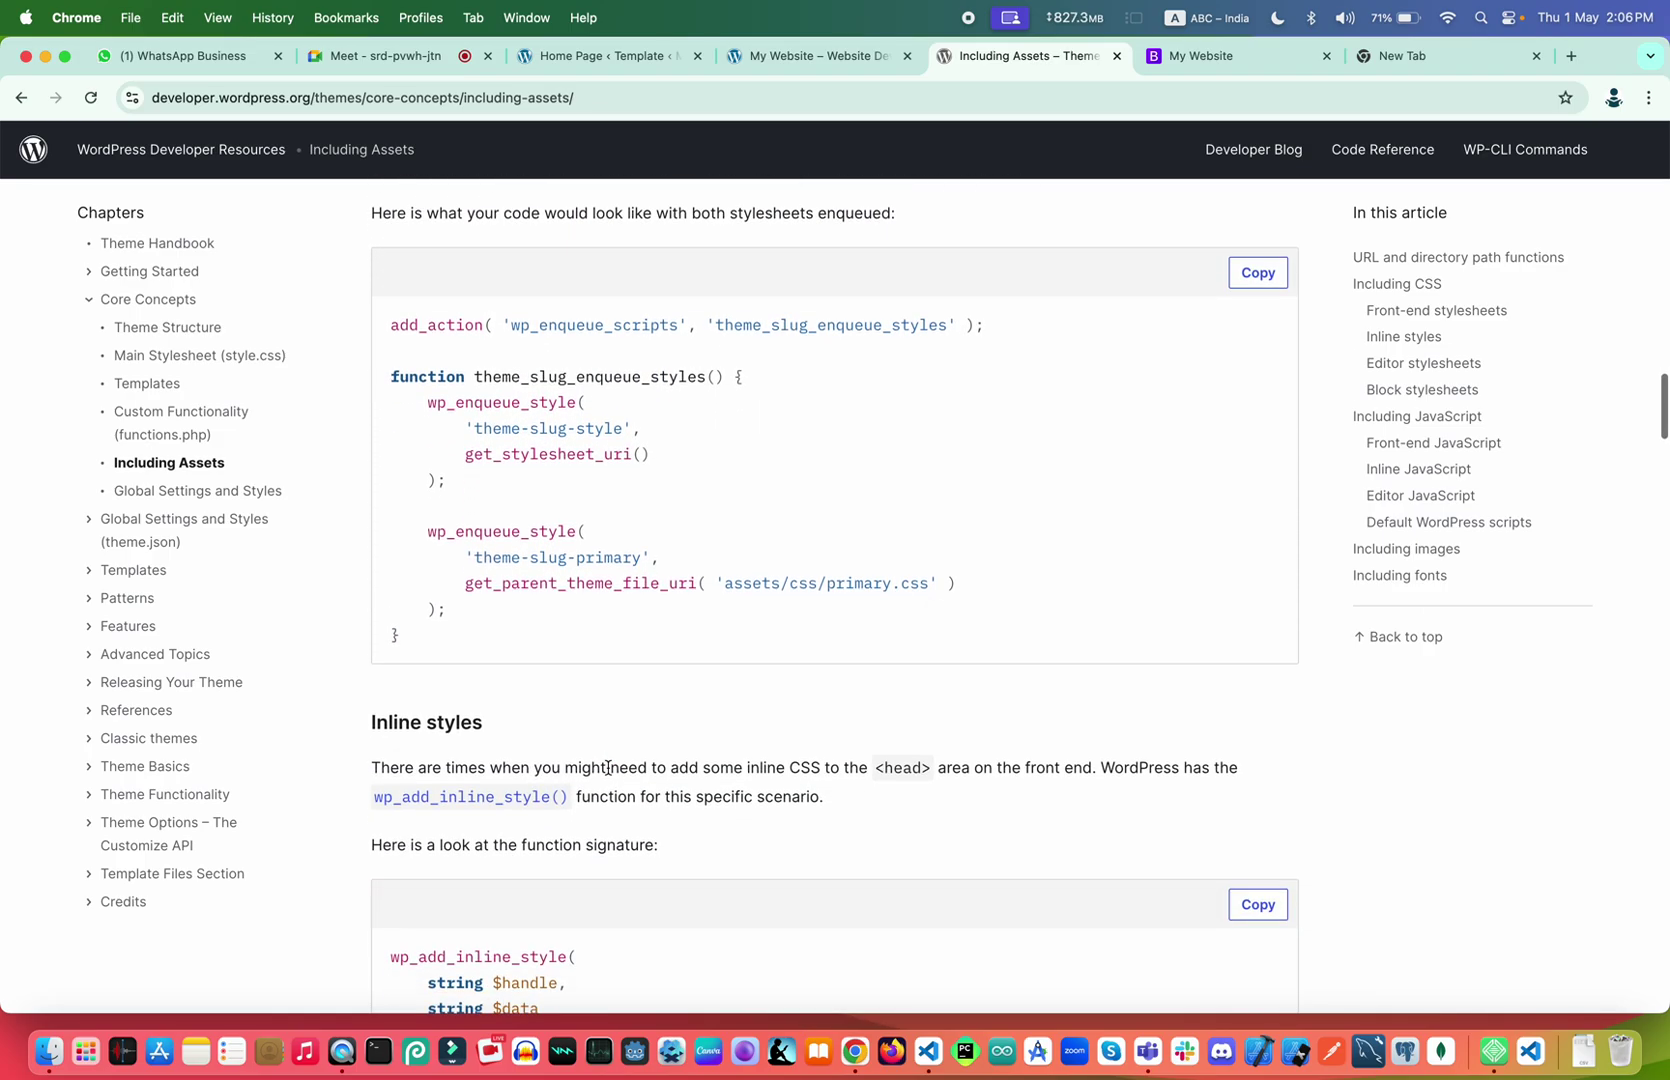
{"action": "scroll", "coordinate": [608, 773], "scroll_direction": "down", "scroll_amount": 14}
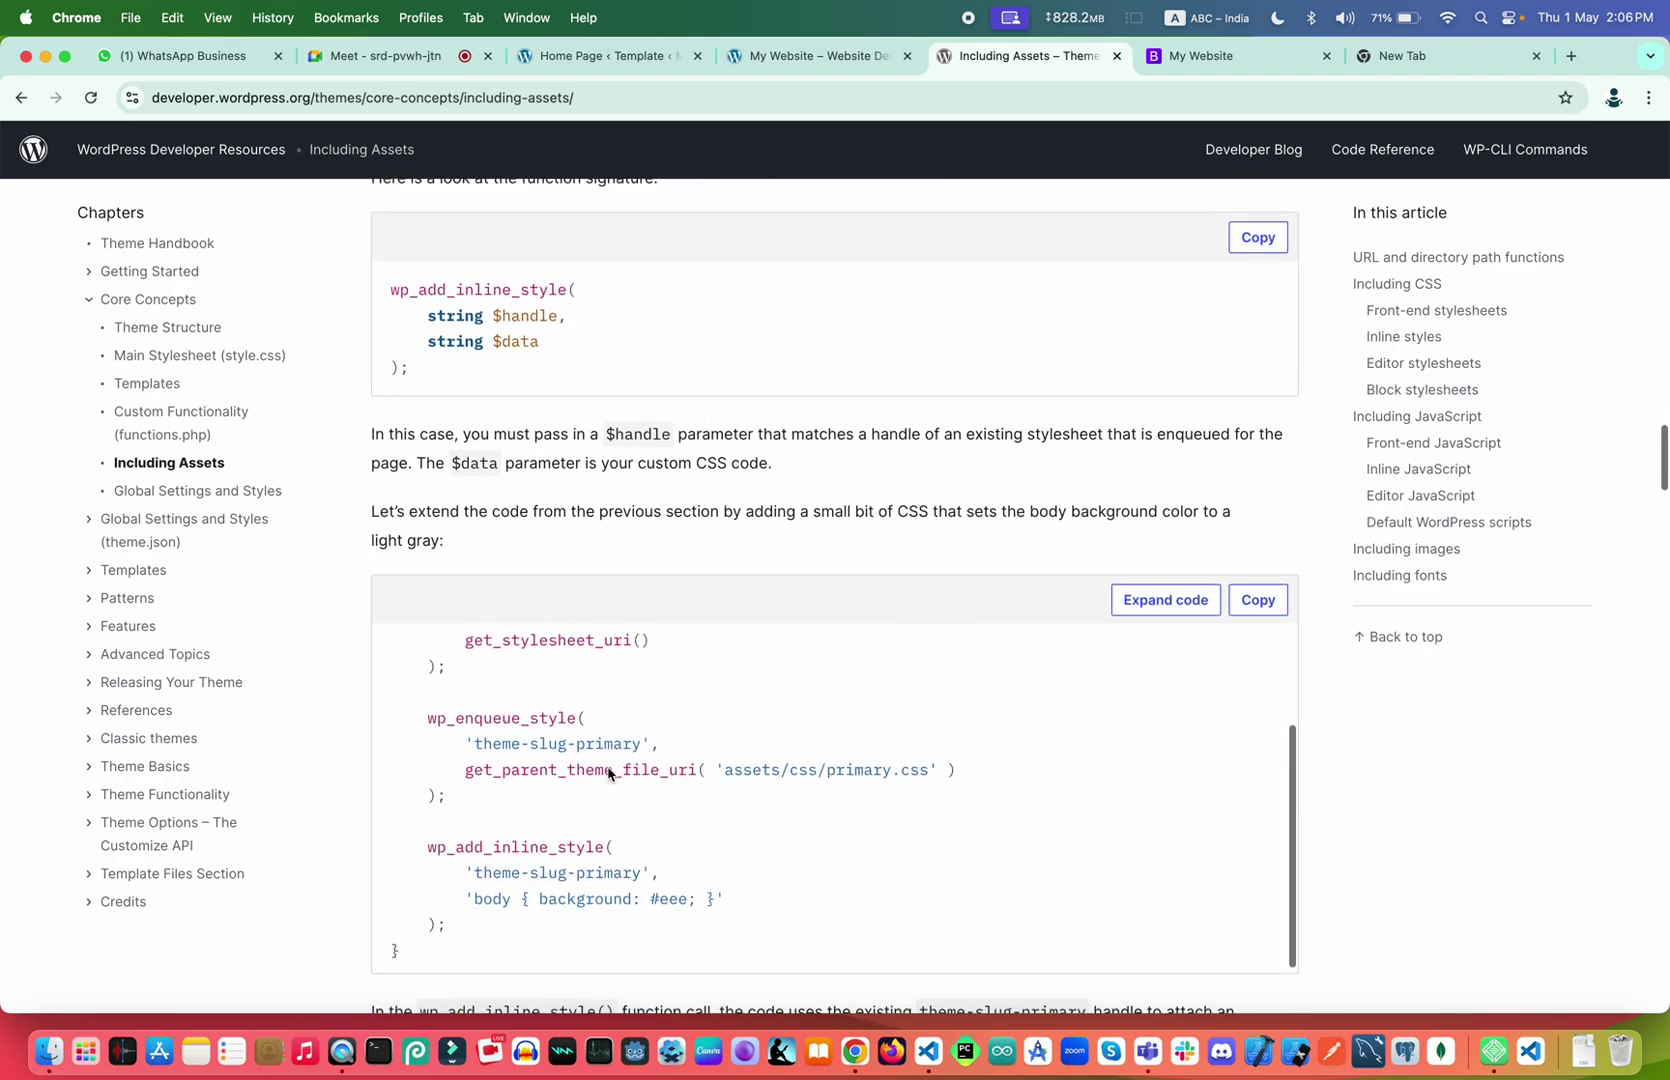
{"action": "scroll", "coordinate": [608, 773], "scroll_direction": "down", "scroll_amount": 20}
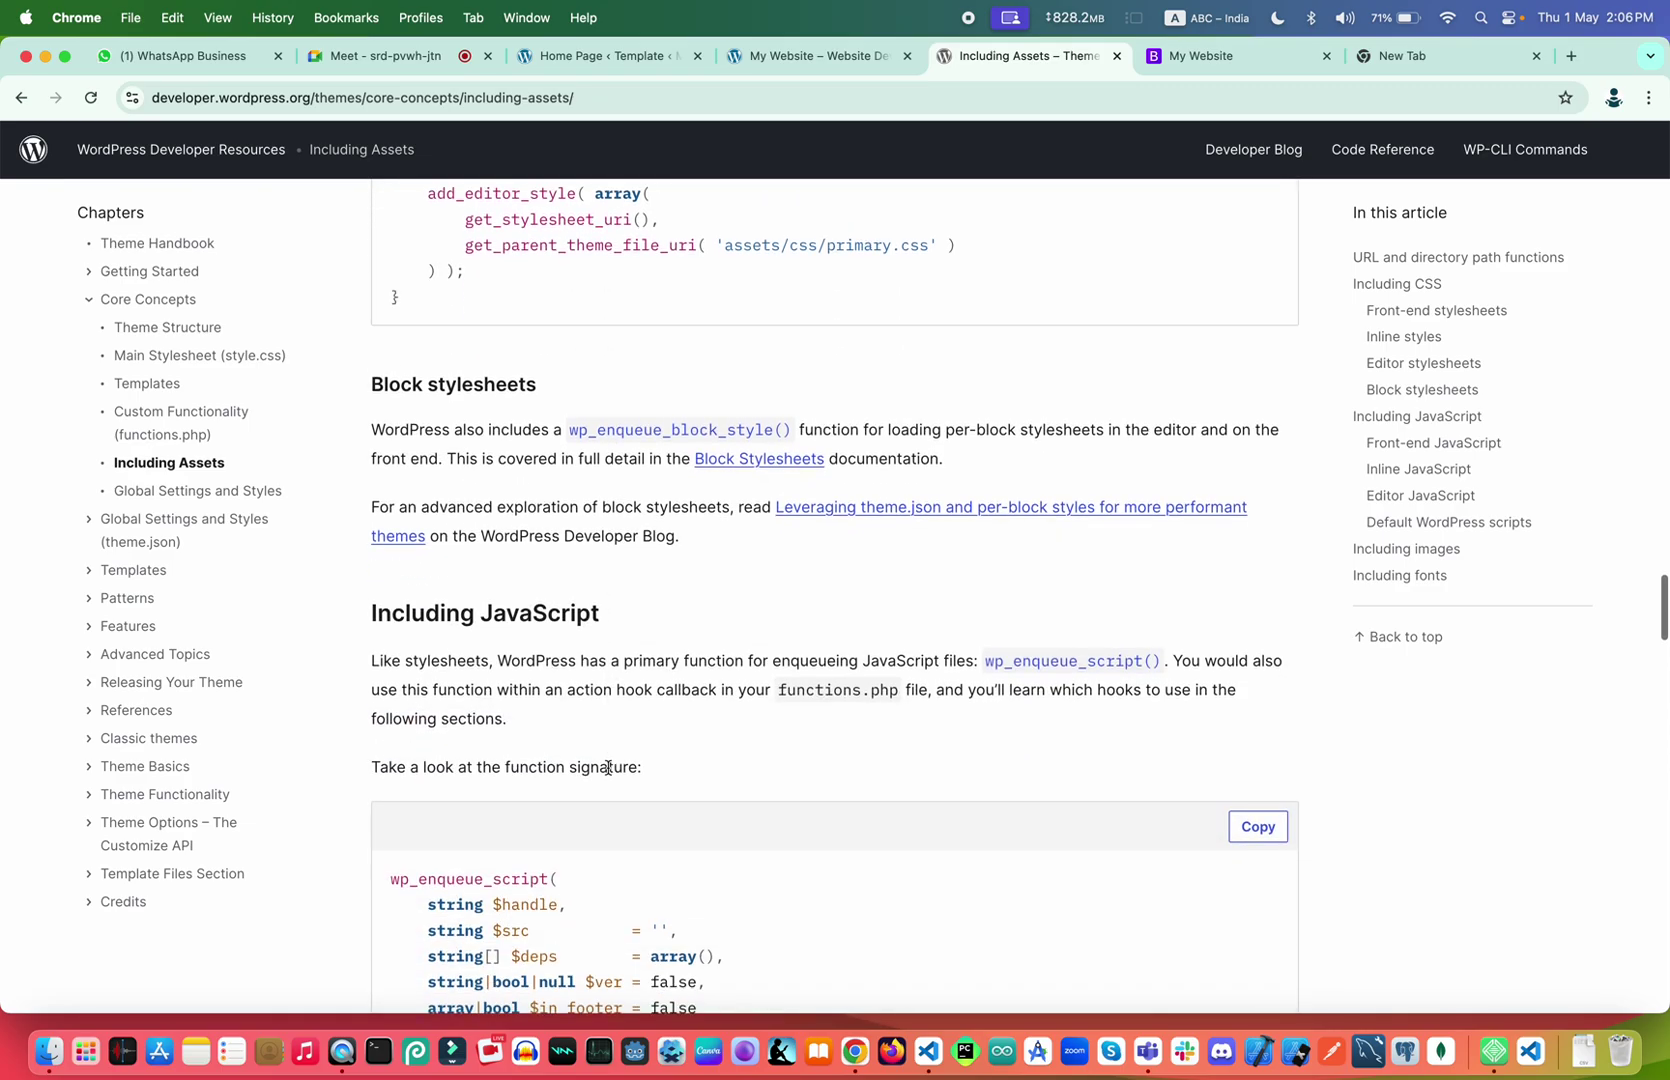
{"action": "scroll", "coordinate": [608, 773], "scroll_direction": "down", "scroll_amount": 20}
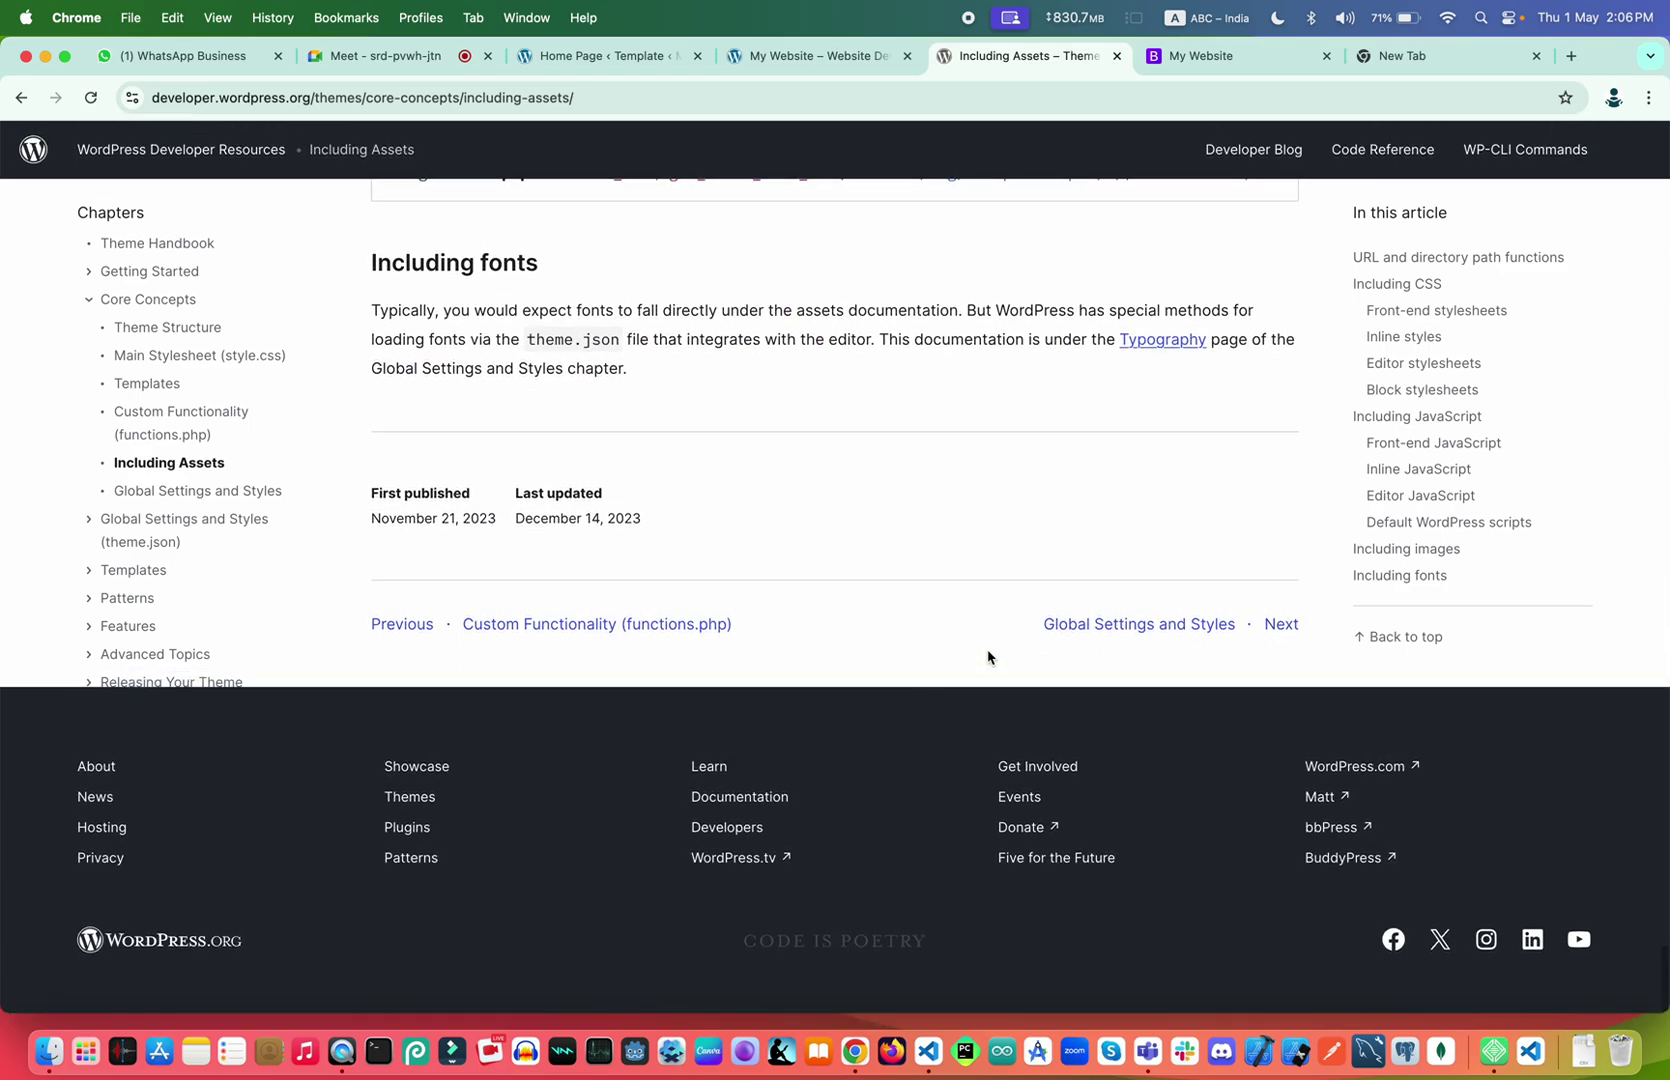
Open the Global Settings and Styles article and examine the uses of theme.json and the Styles interface example
{"action": "left_click", "coordinate": [1119, 628]}
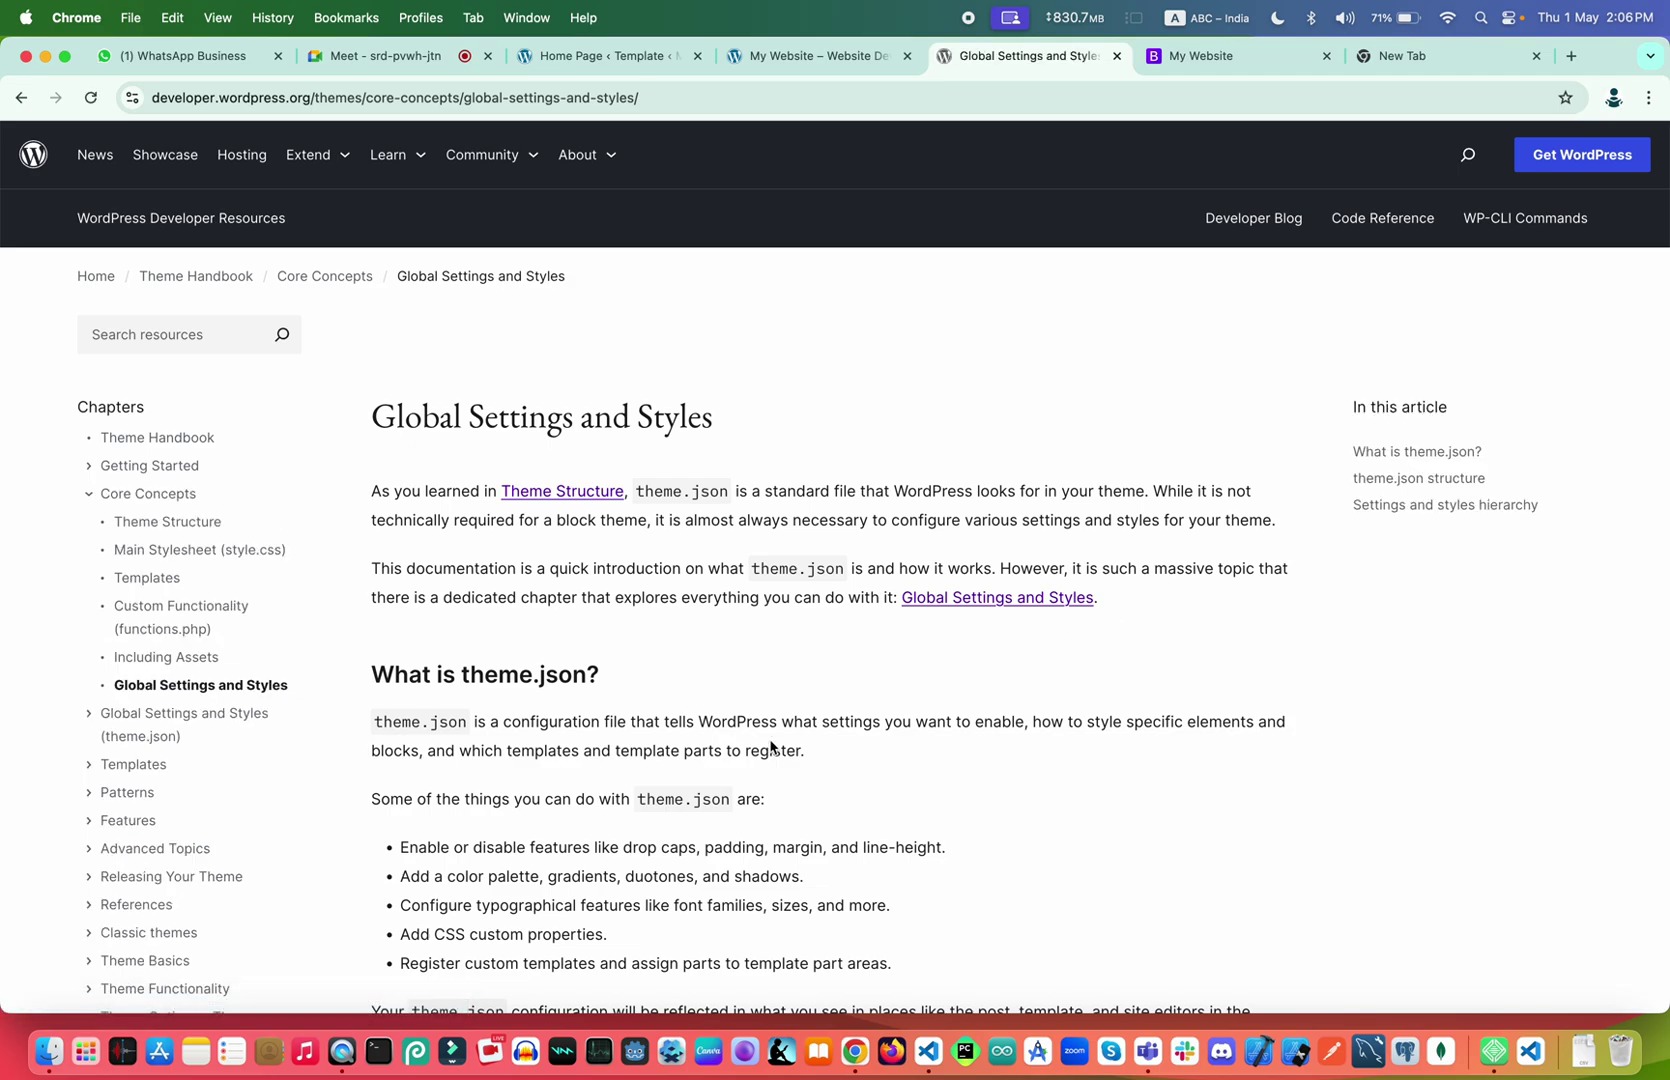
{"action": "scroll", "coordinate": [764, 746], "scroll_direction": "down", "scroll_amount": 5}
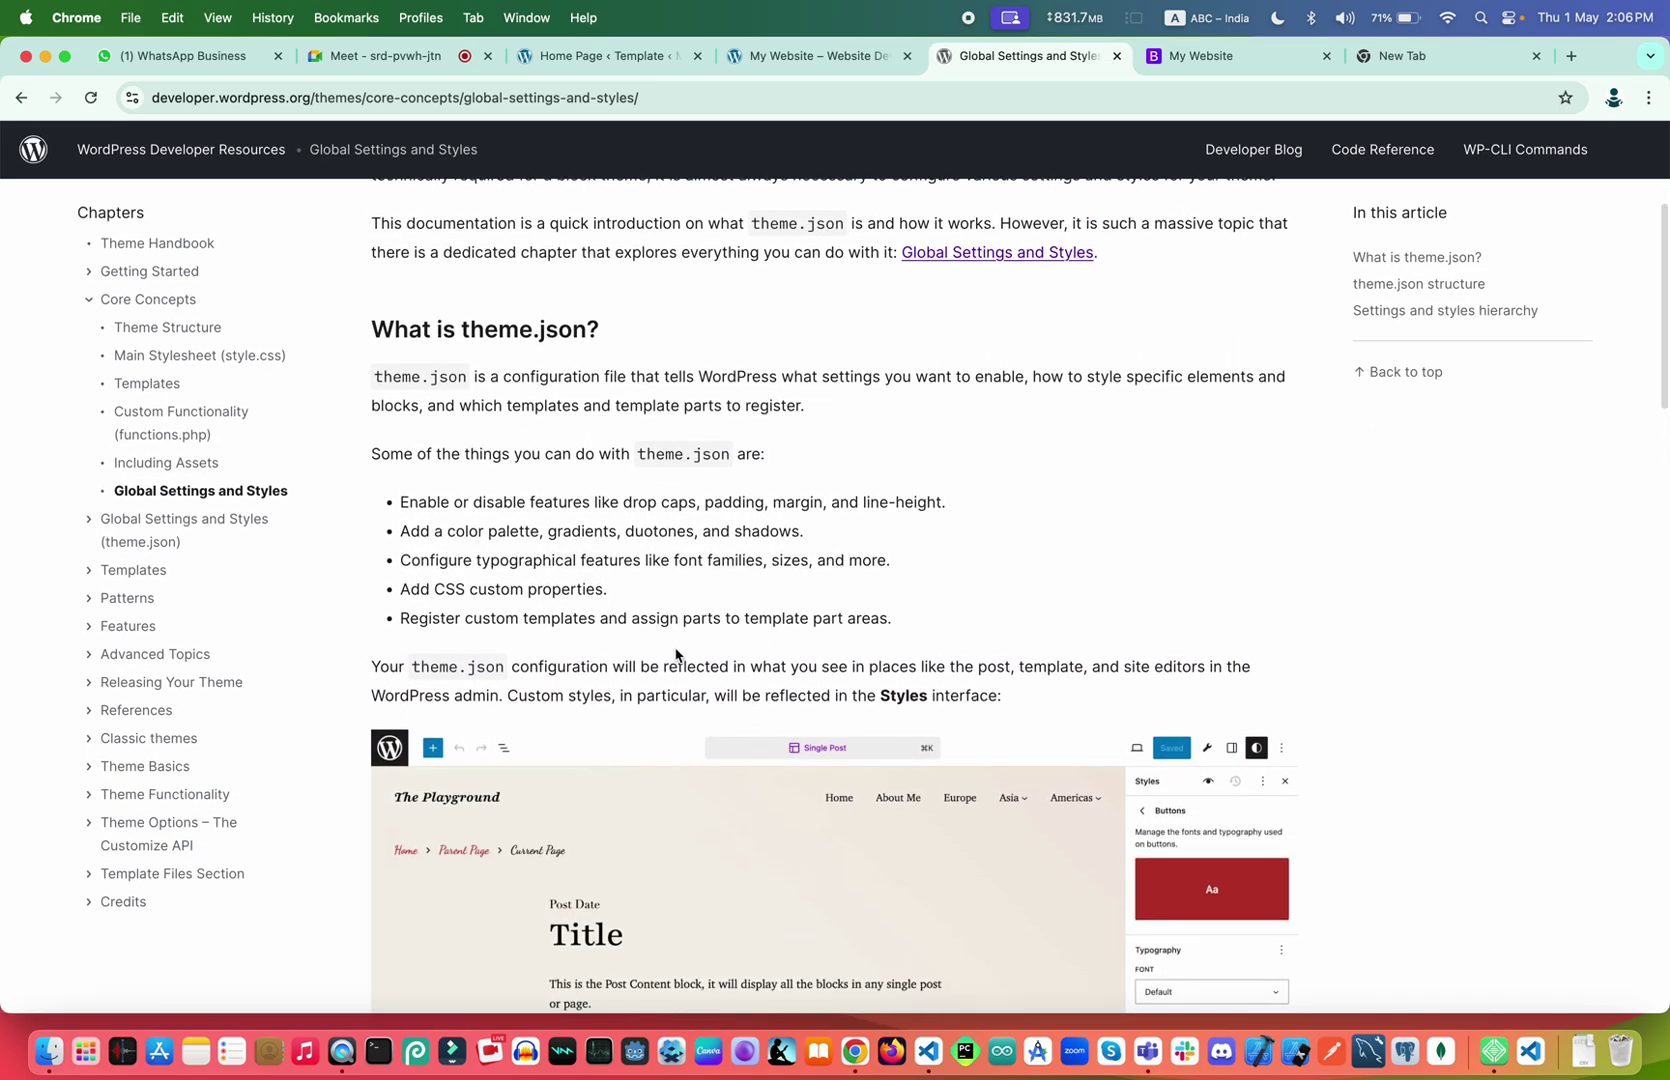
{"action": "scroll", "coordinate": [951, 583], "scroll_direction": "down", "scroll_amount": 5}
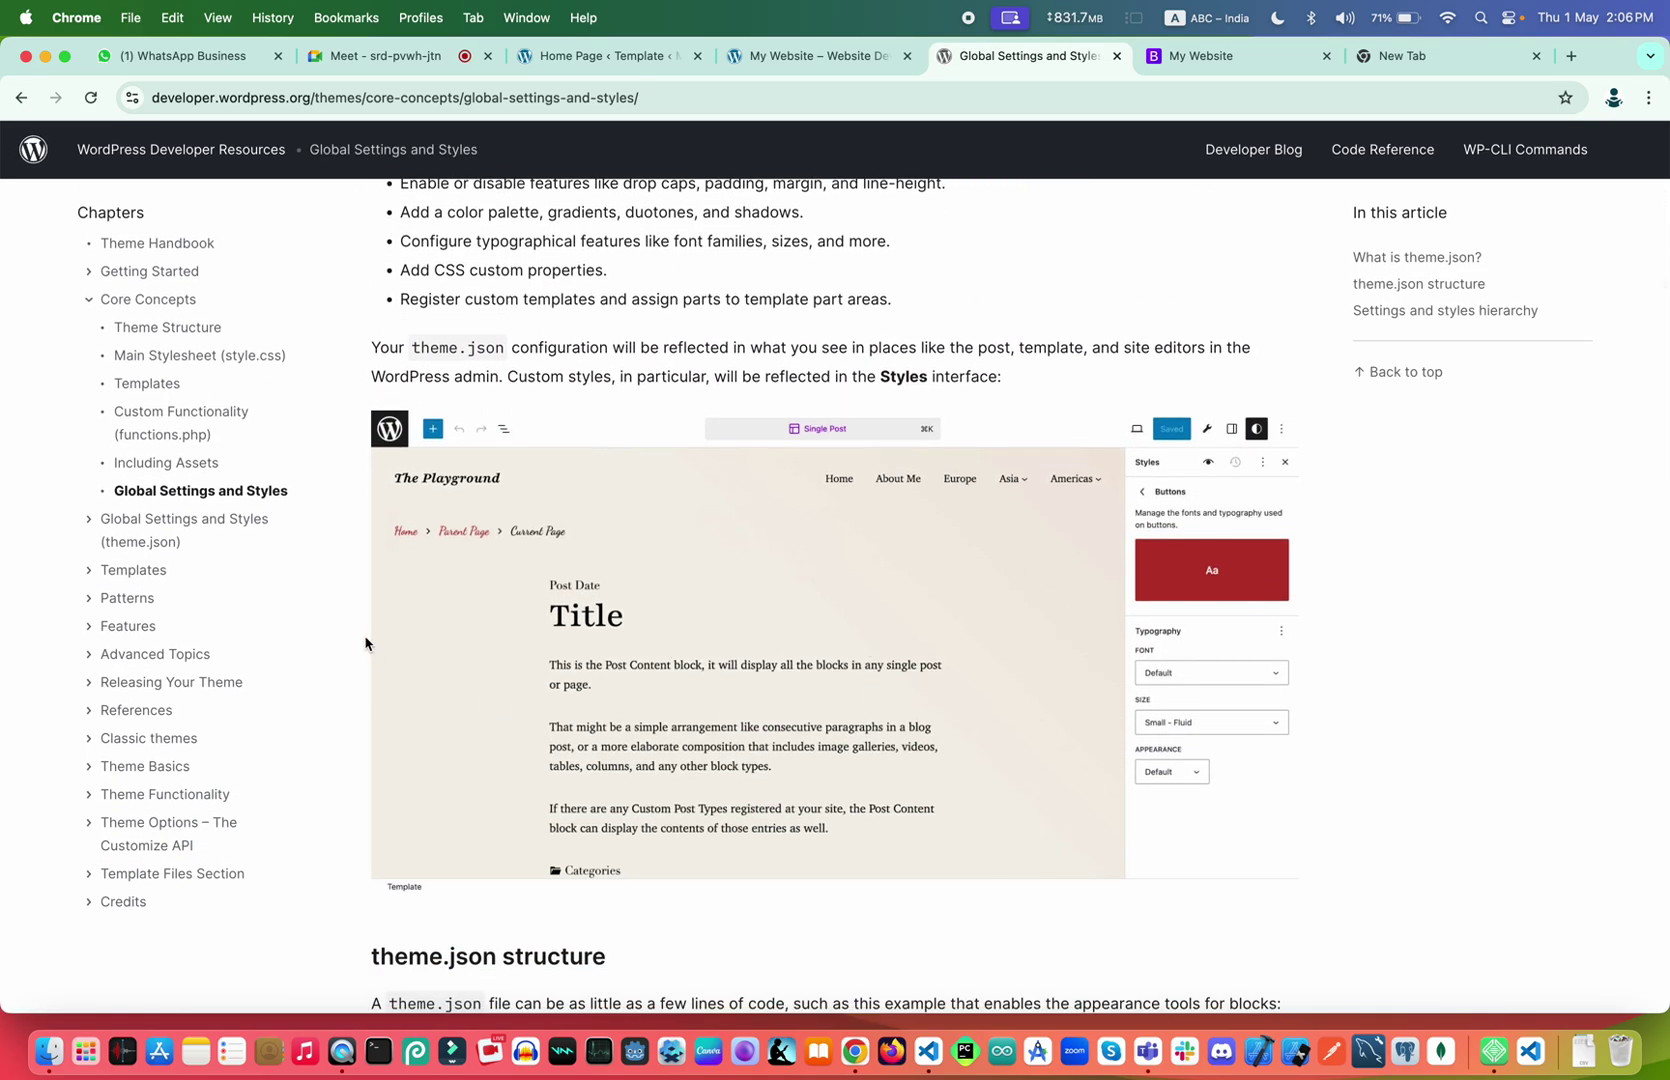
{"action": "scroll", "coordinate": [364, 489], "scroll_direction": "up", "scroll_amount": 2}
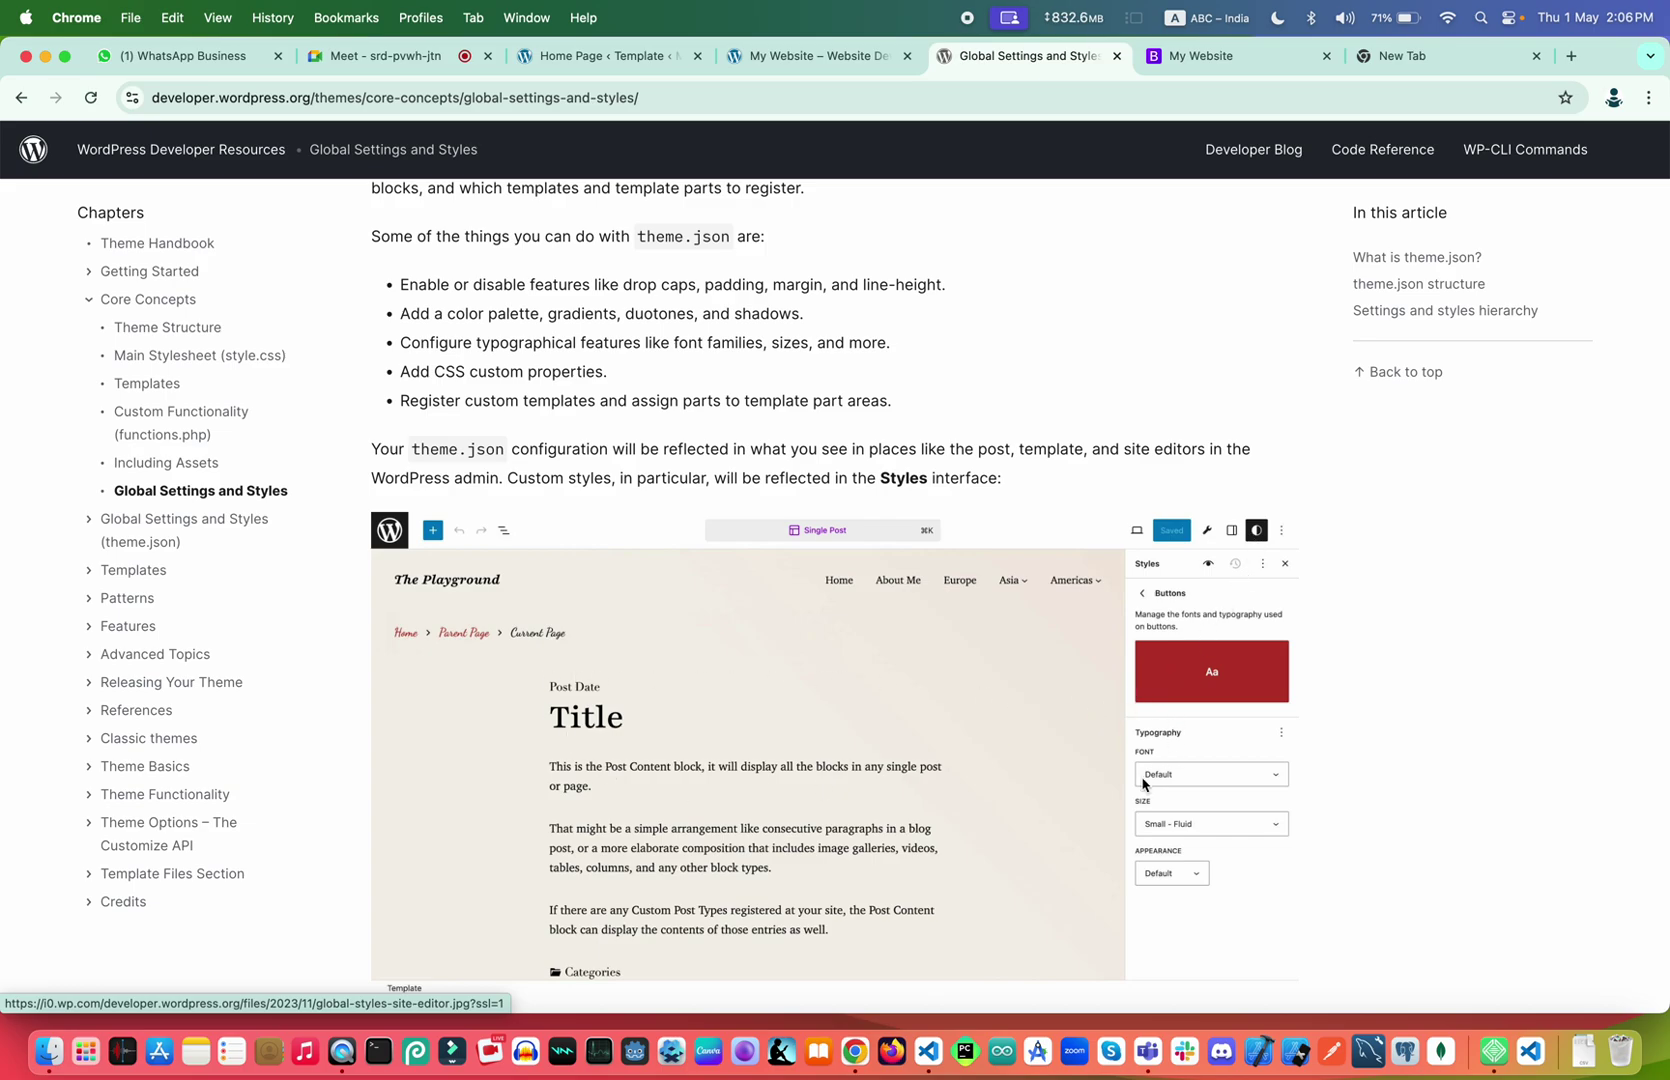
Review the theme.json structure, top-level properties and settings hierarchy, and open the Global Settings and Styles (theme.json) chapter
{"action": "scroll", "coordinate": [1153, 860], "scroll_direction": "down", "scroll_amount": 15}
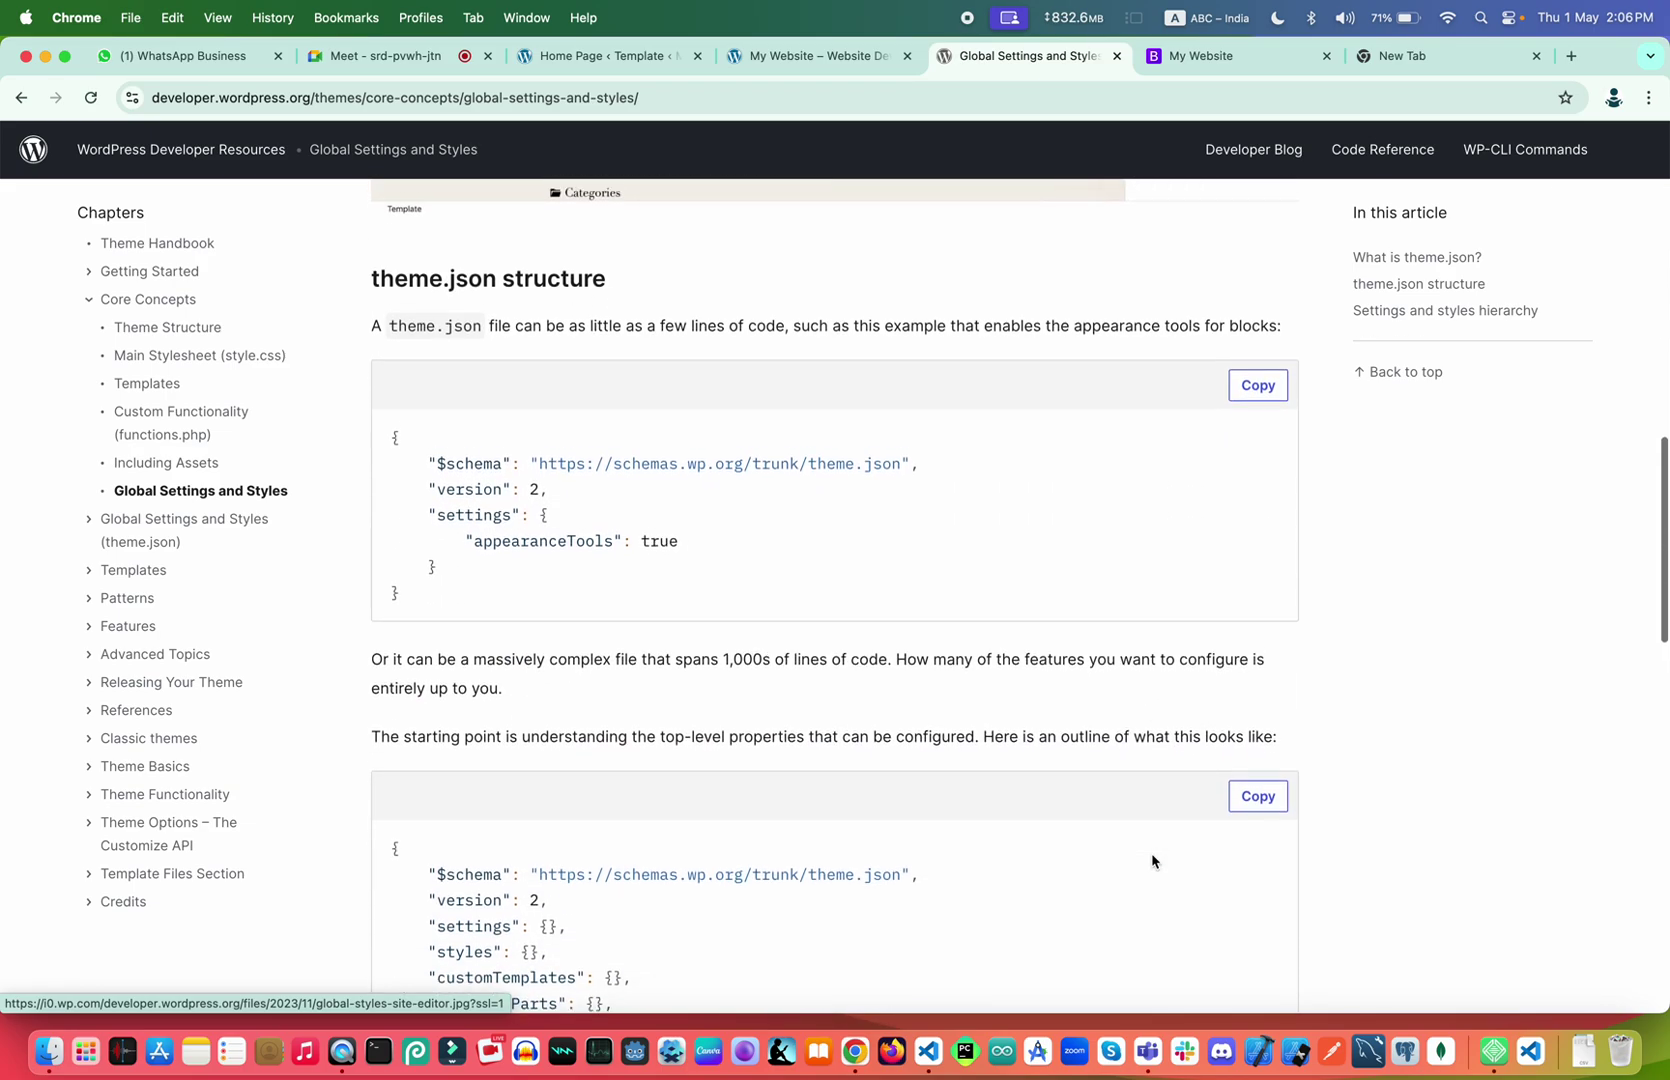
{"action": "scroll", "coordinate": [580, 562], "scroll_direction": "up", "scroll_amount": 5}
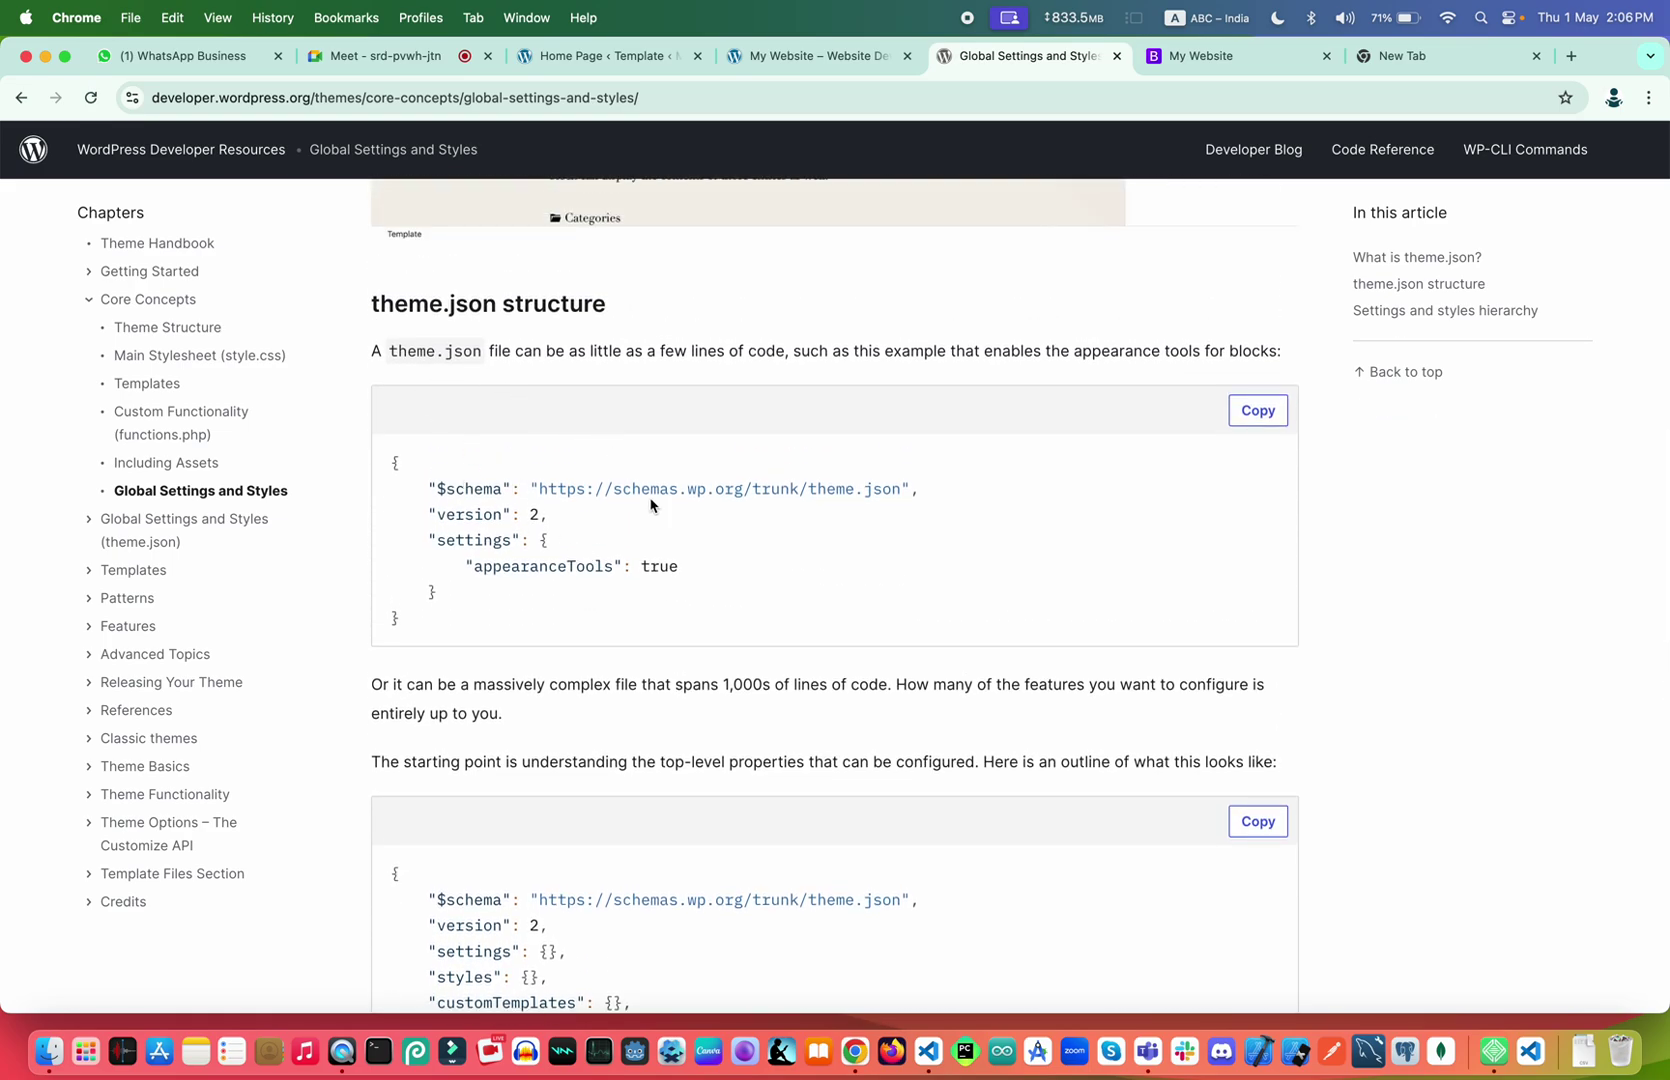
{"action": "scroll", "coordinate": [650, 505], "scroll_direction": "down", "scroll_amount": 3}
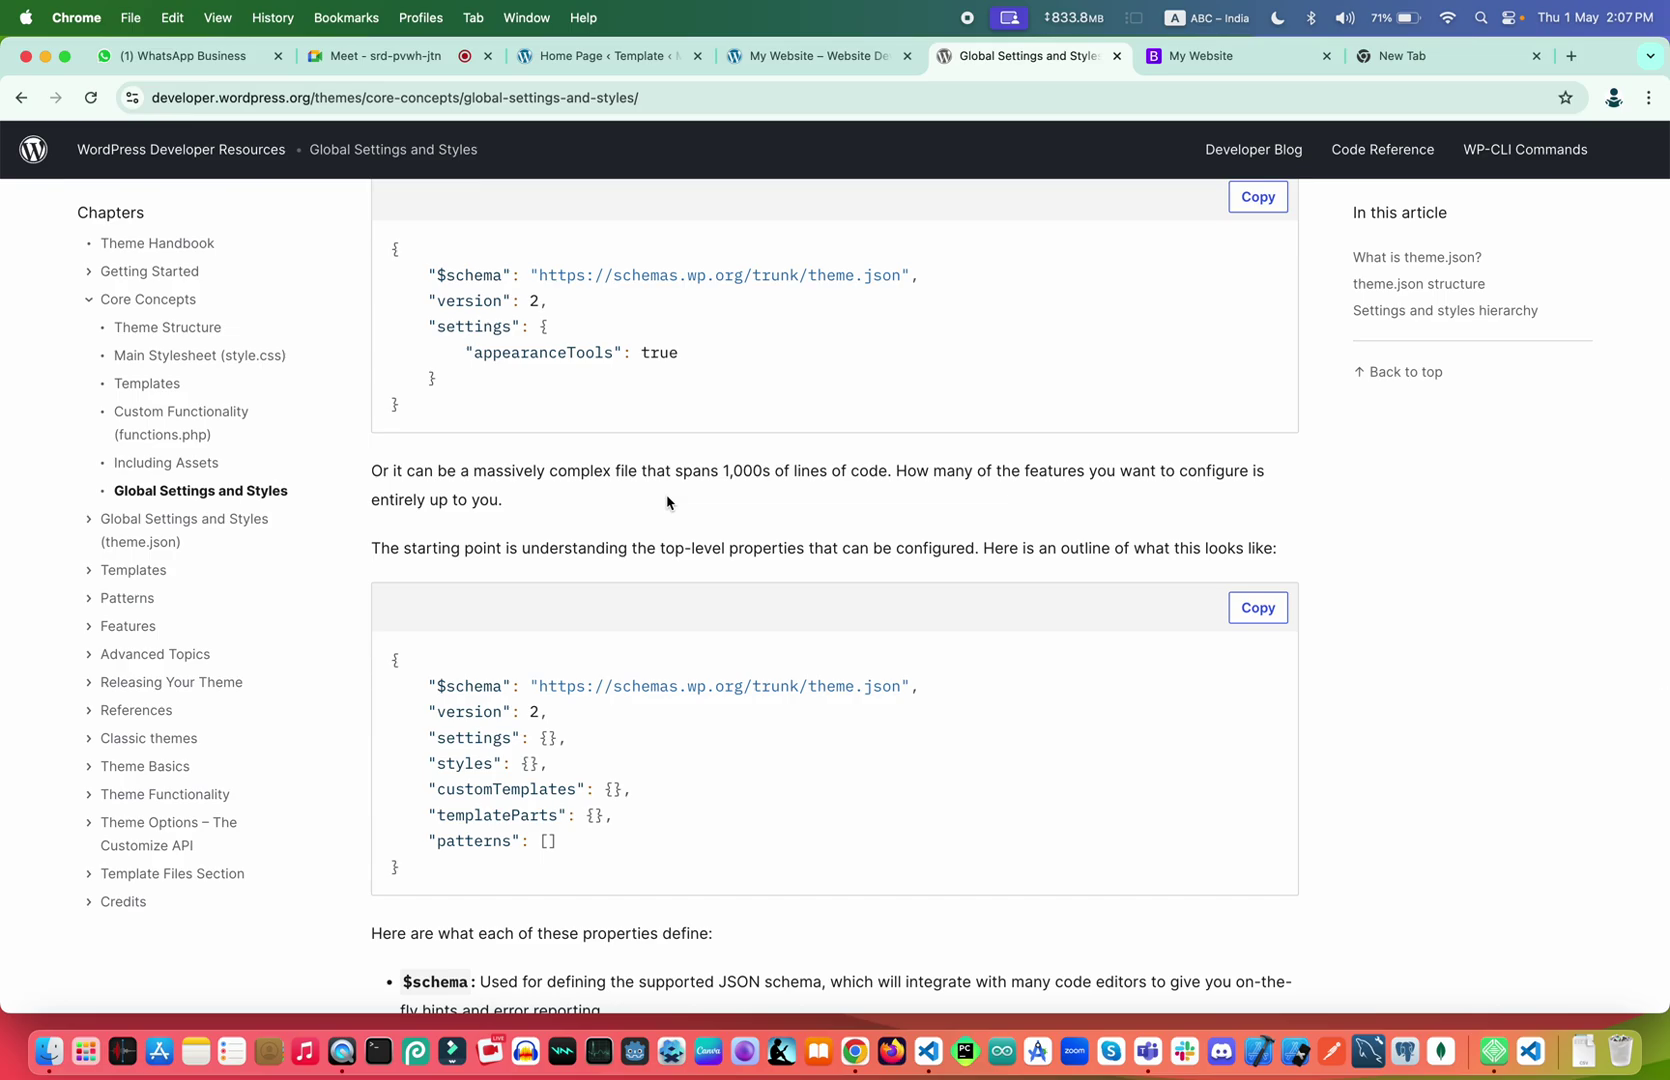
{"action": "scroll", "coordinate": [667, 502], "scroll_direction": "down", "scroll_amount": 10}
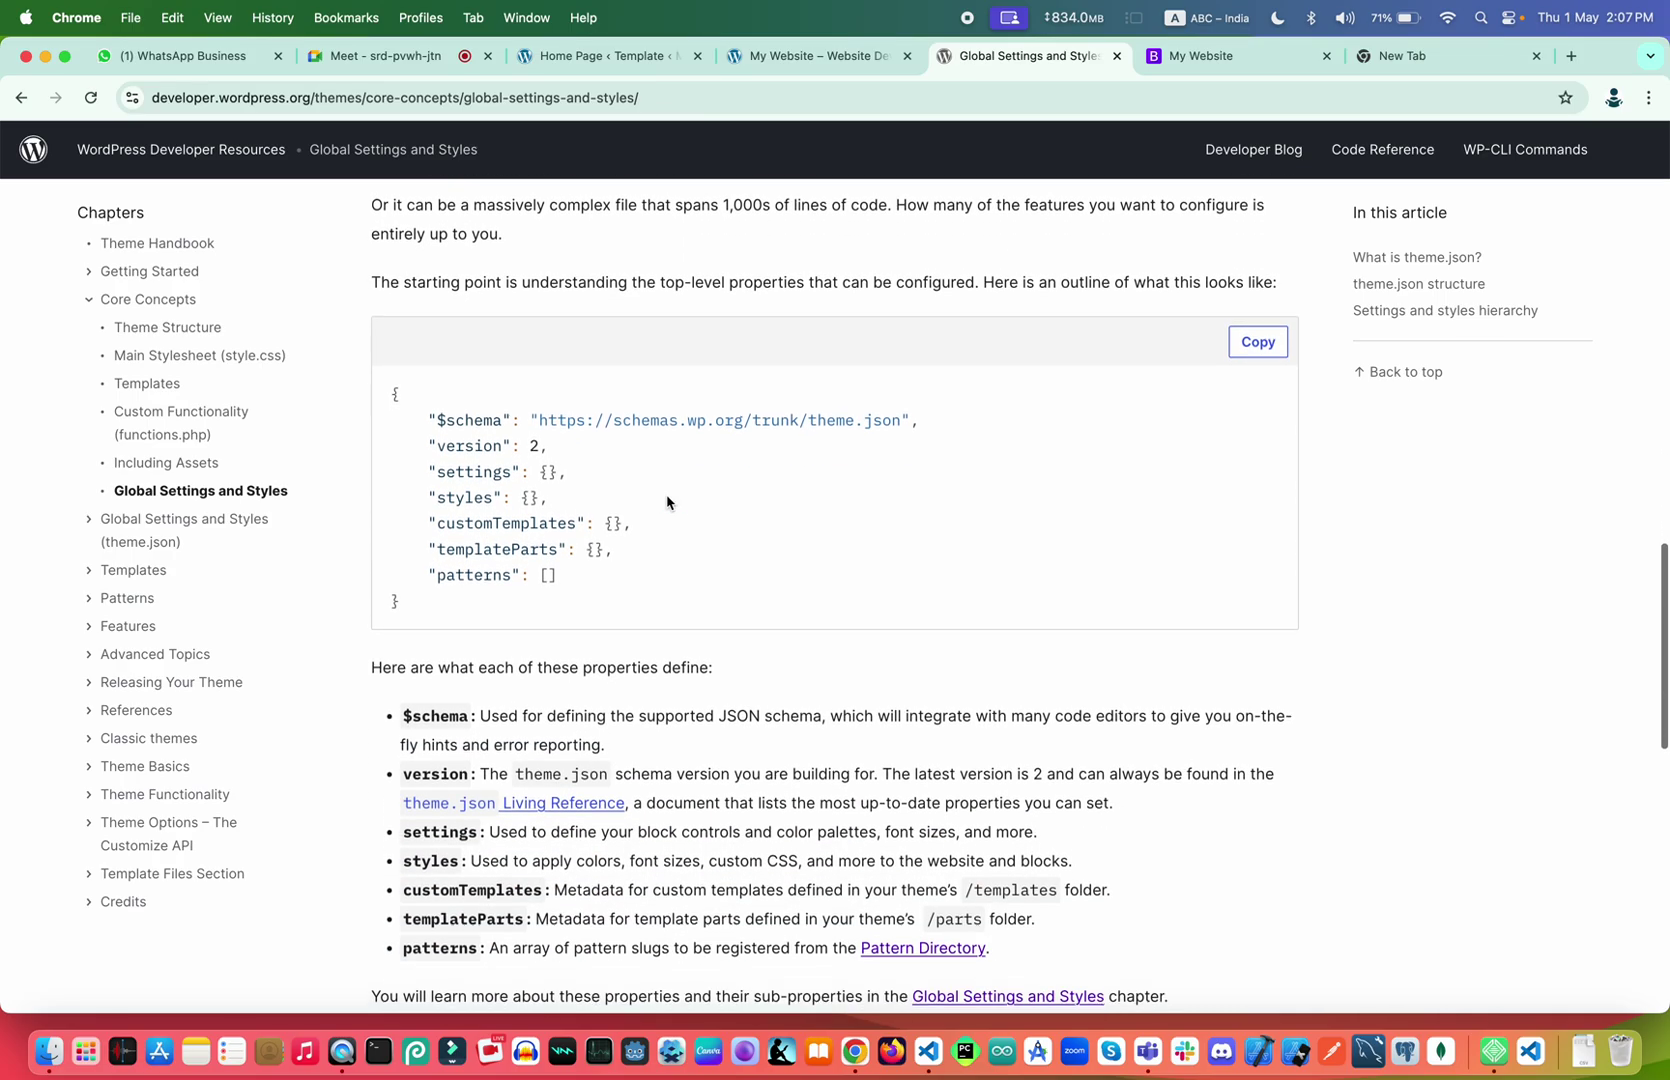
{"action": "scroll", "coordinate": [668, 499], "scroll_direction": "down", "scroll_amount": 3}
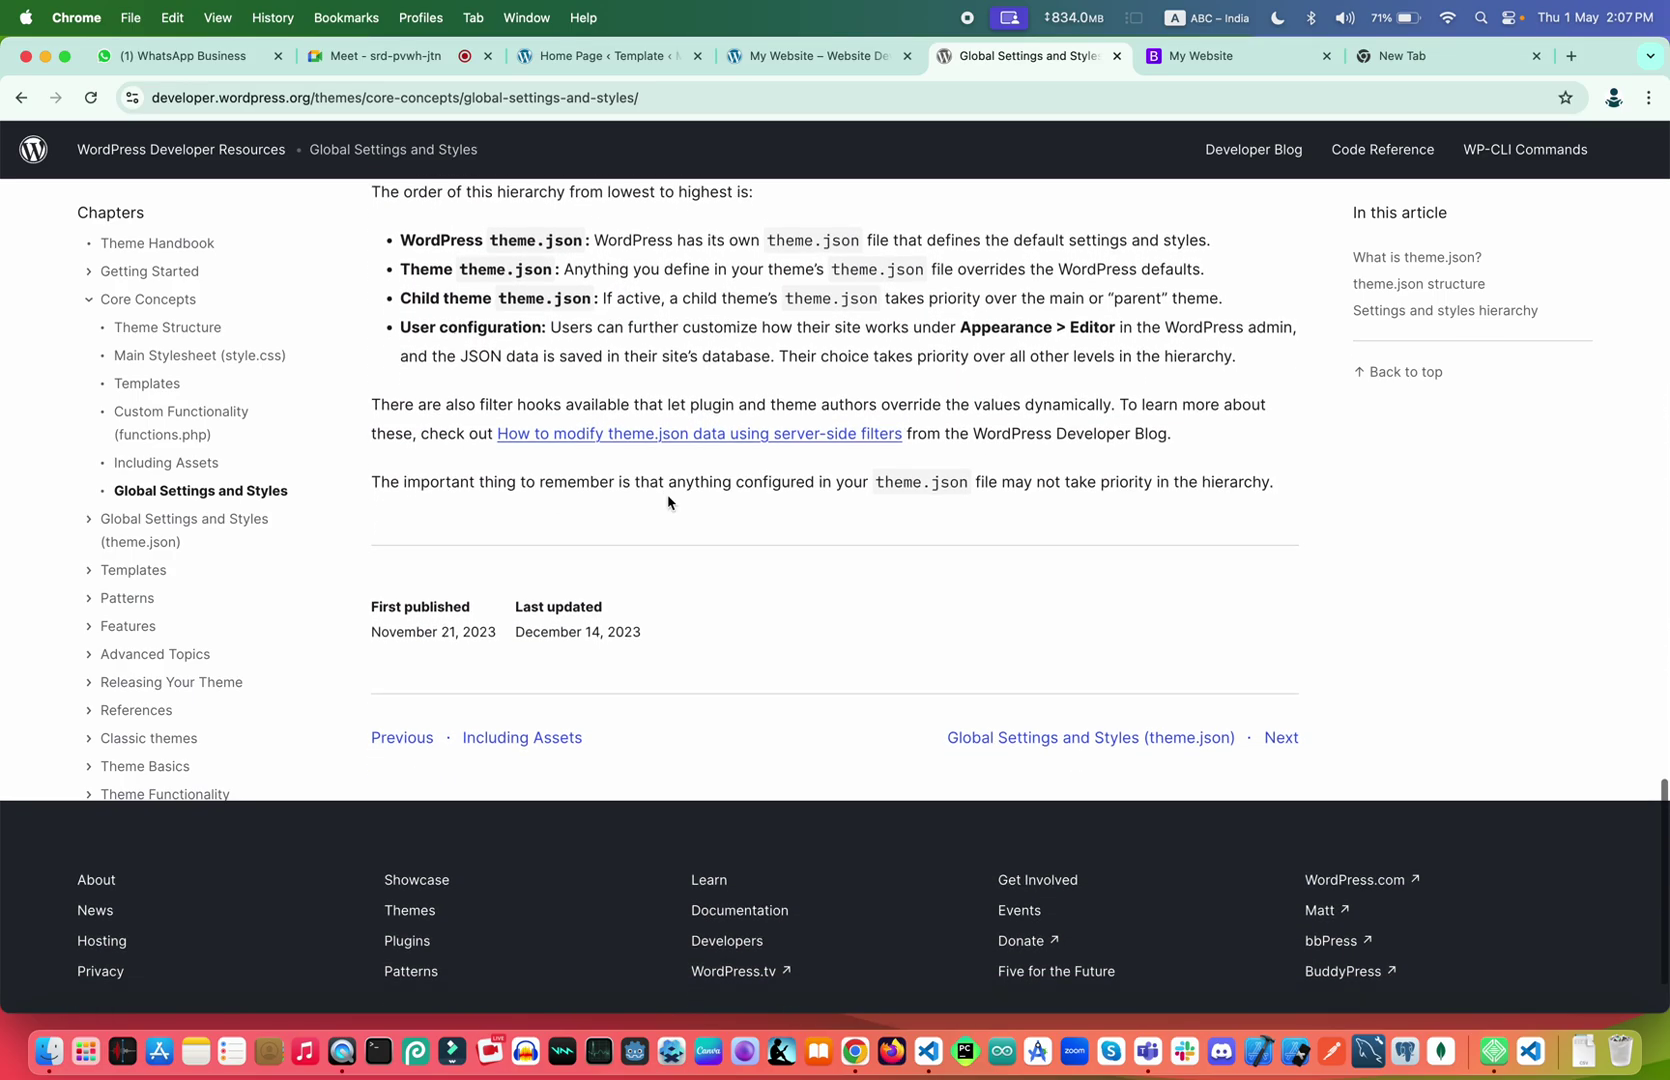
{"action": "left_click", "coordinate": [1106, 745]}
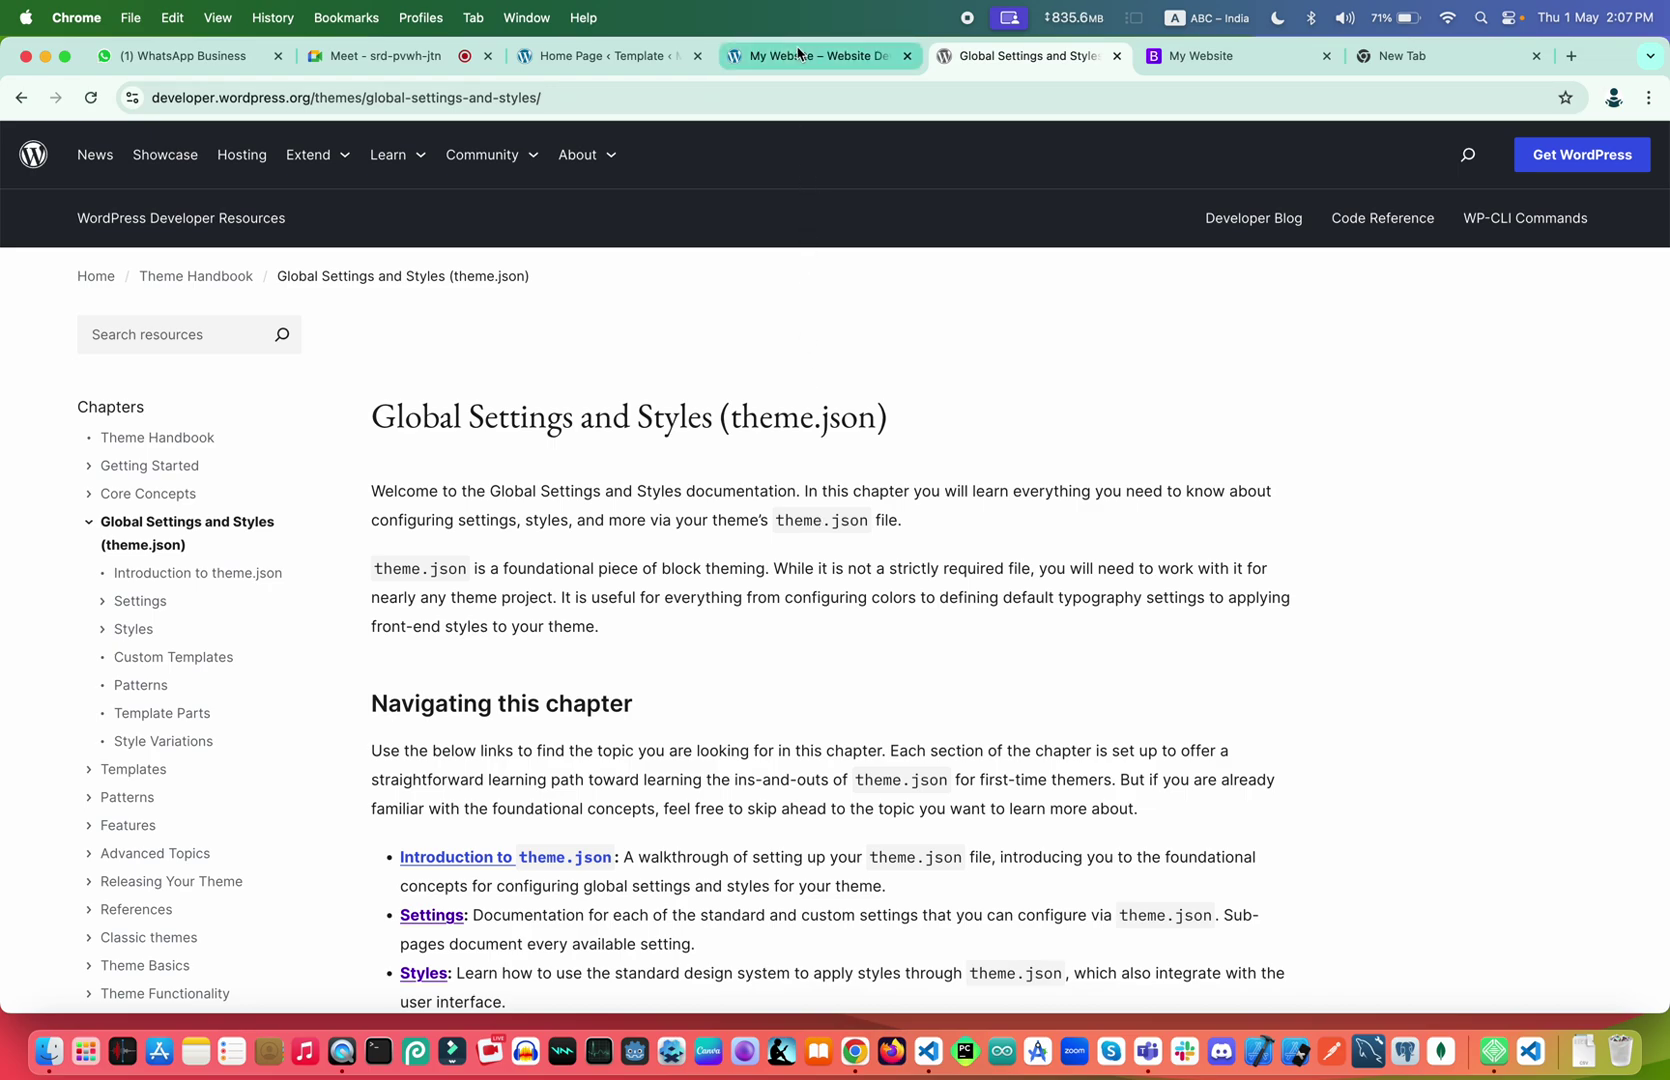
Review the topic links of the theme.json chapter and return to the site's front-end home page
{"action": "scroll", "coordinate": [796, 410], "scroll_direction": "down", "scroll_amount": 10}
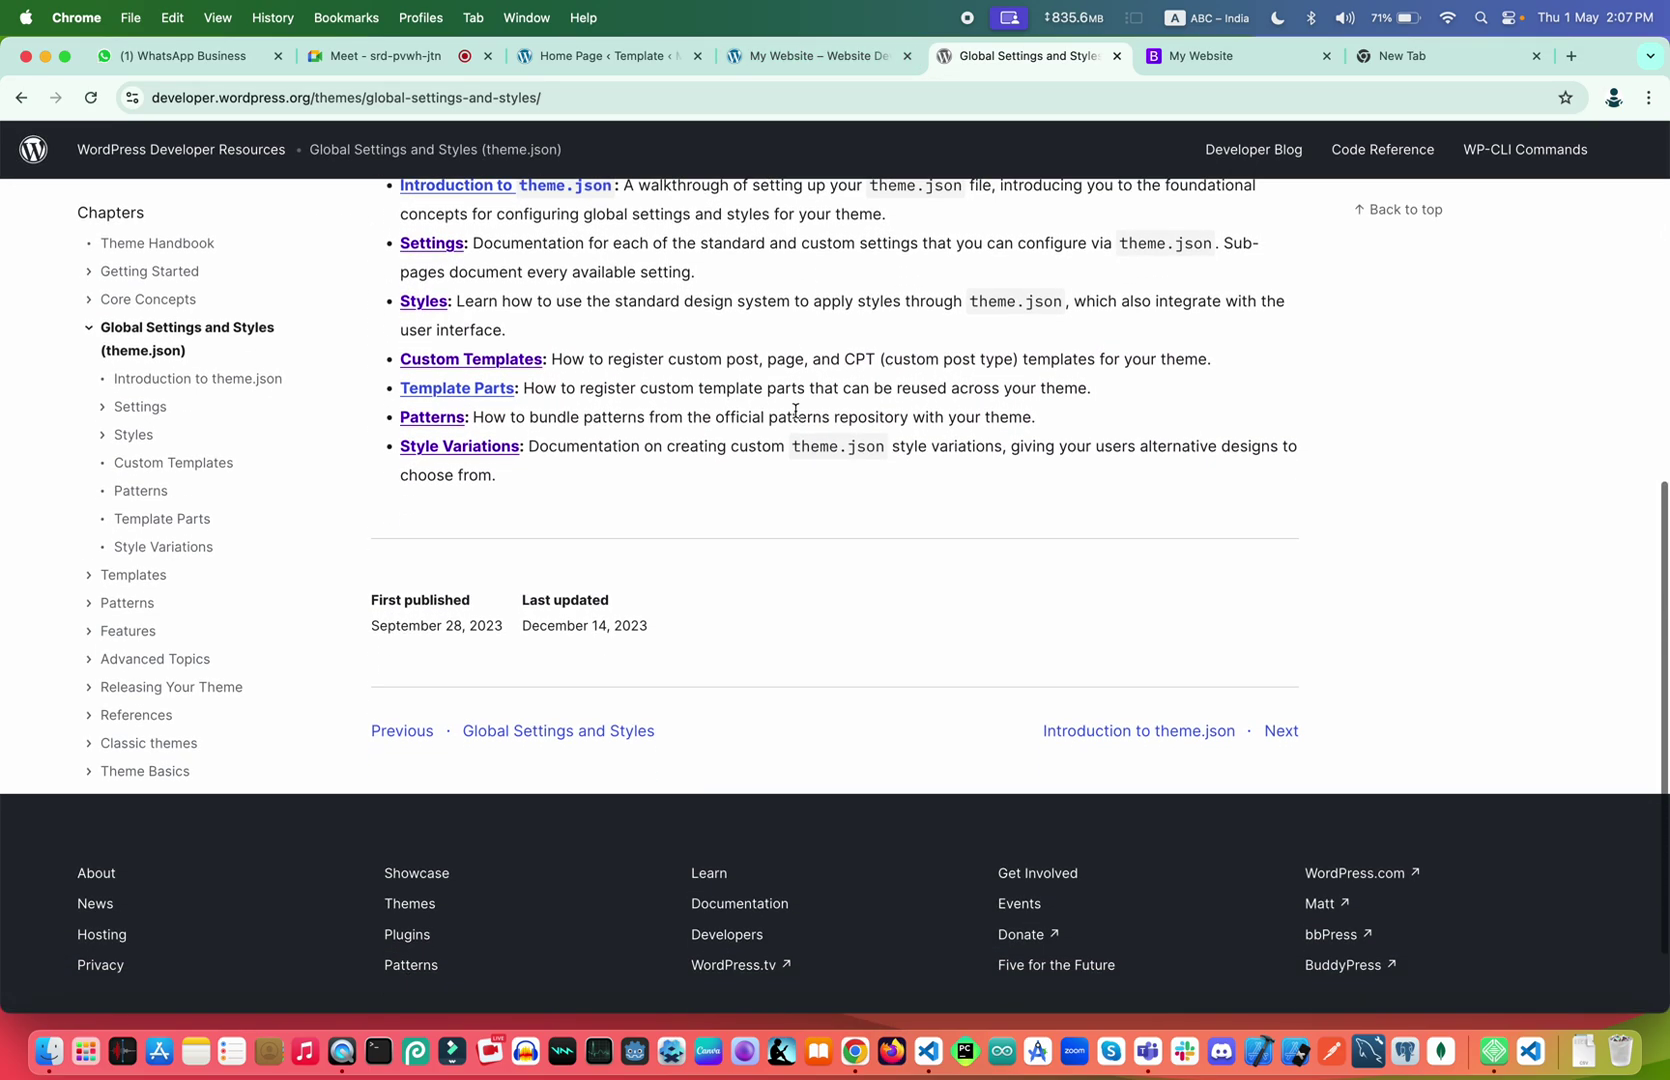
{"action": "left_click", "coordinate": [835, 58]}
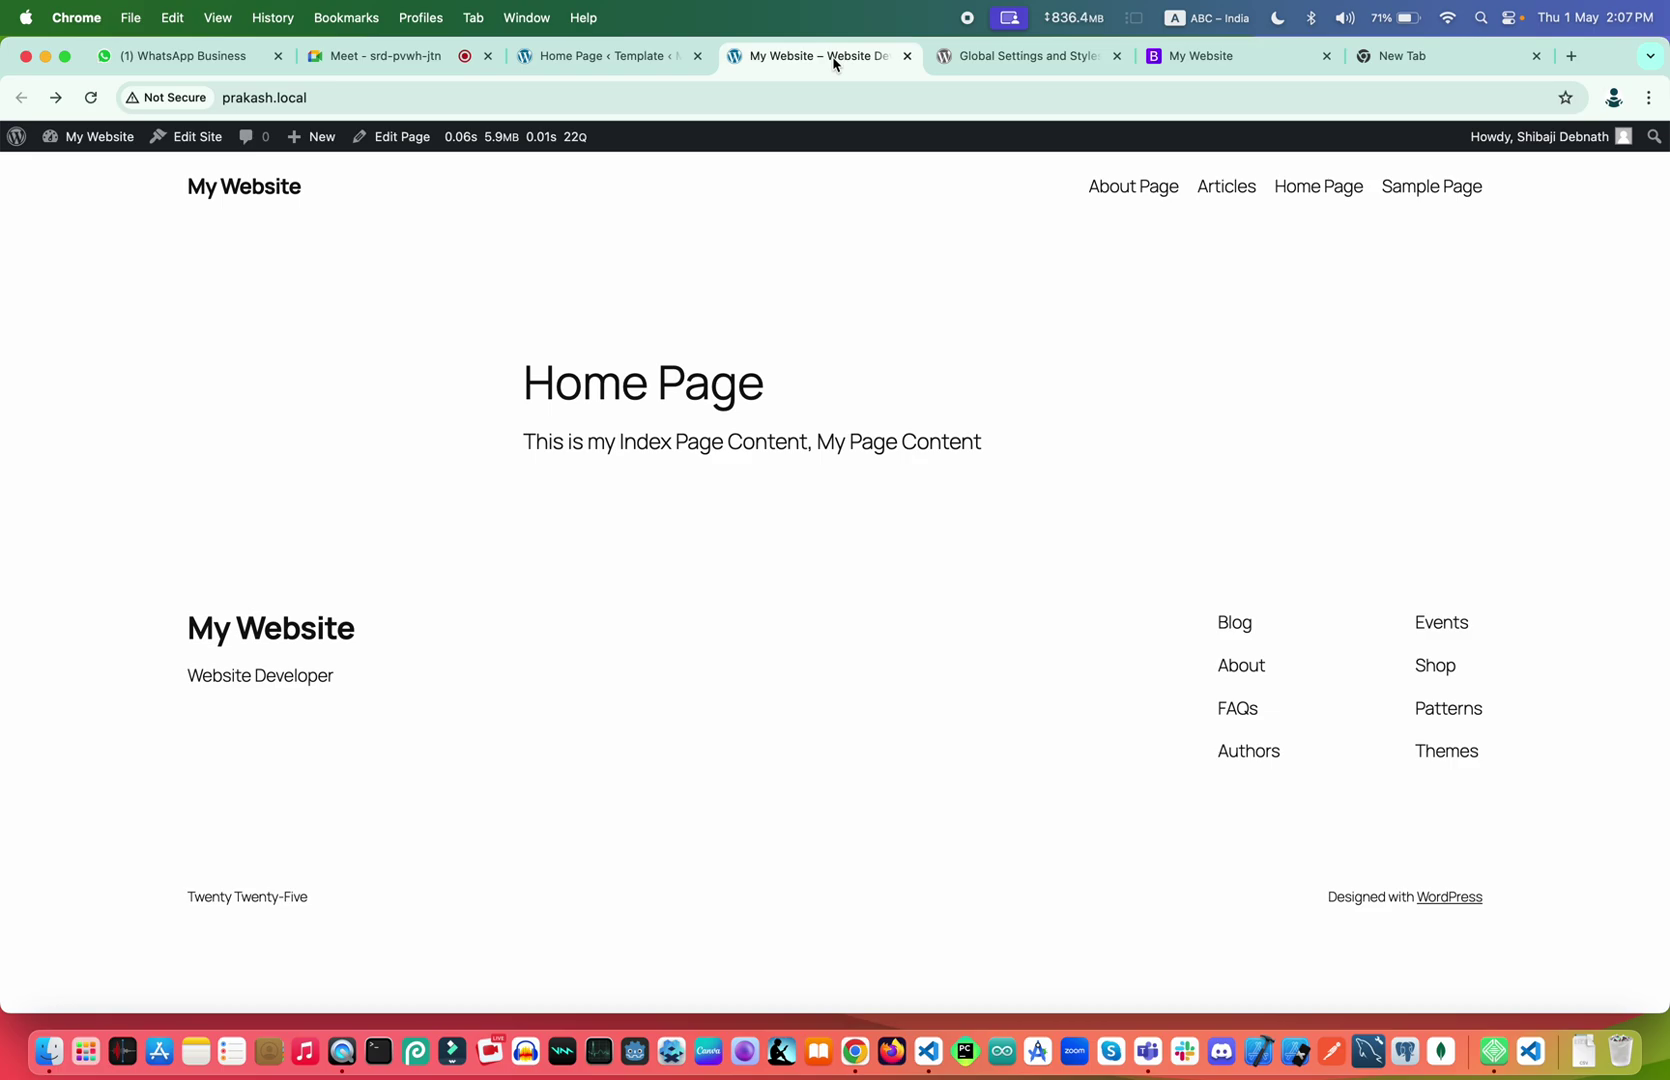
Switch to VS Code, close functions.php and create a folder named myfirstblock inside wp-content/themes
{"action": "key", "text": "ctrl+Right"}
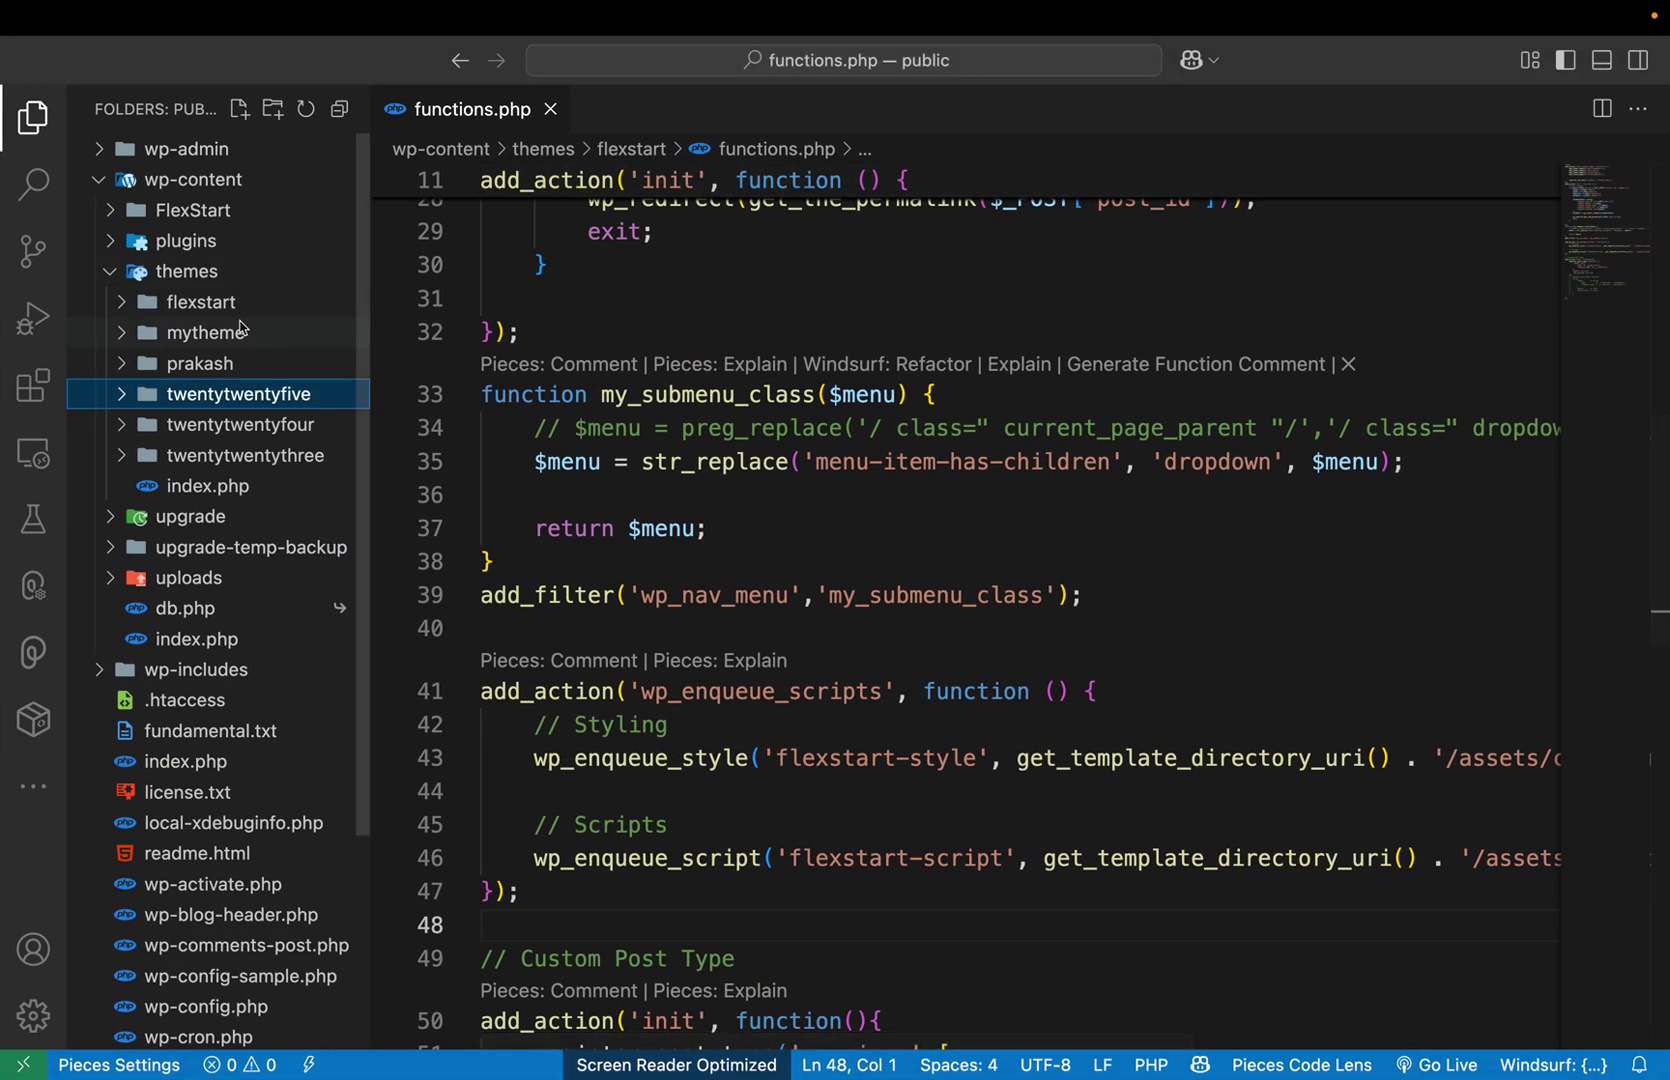
{"action": "left_click", "coordinate": [550, 109]}
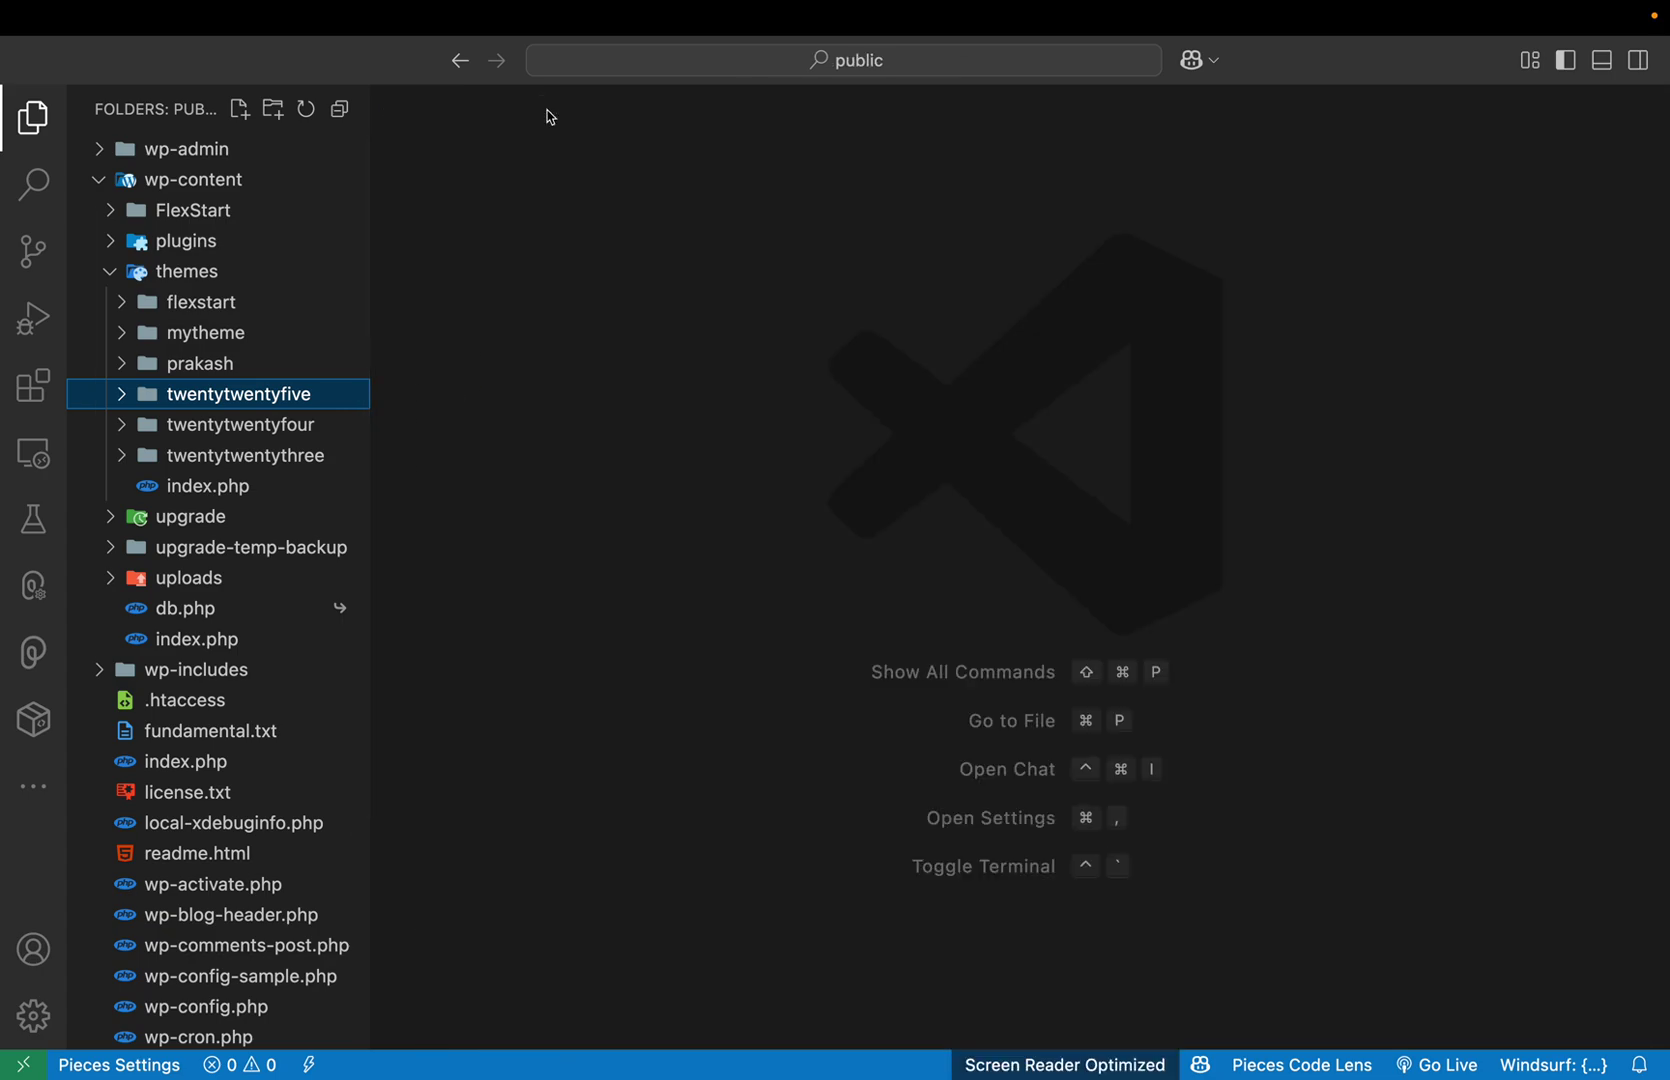
{"action": "right_click", "coordinate": [163, 284]}
{"action": "left_click", "coordinate": [229, 311]}
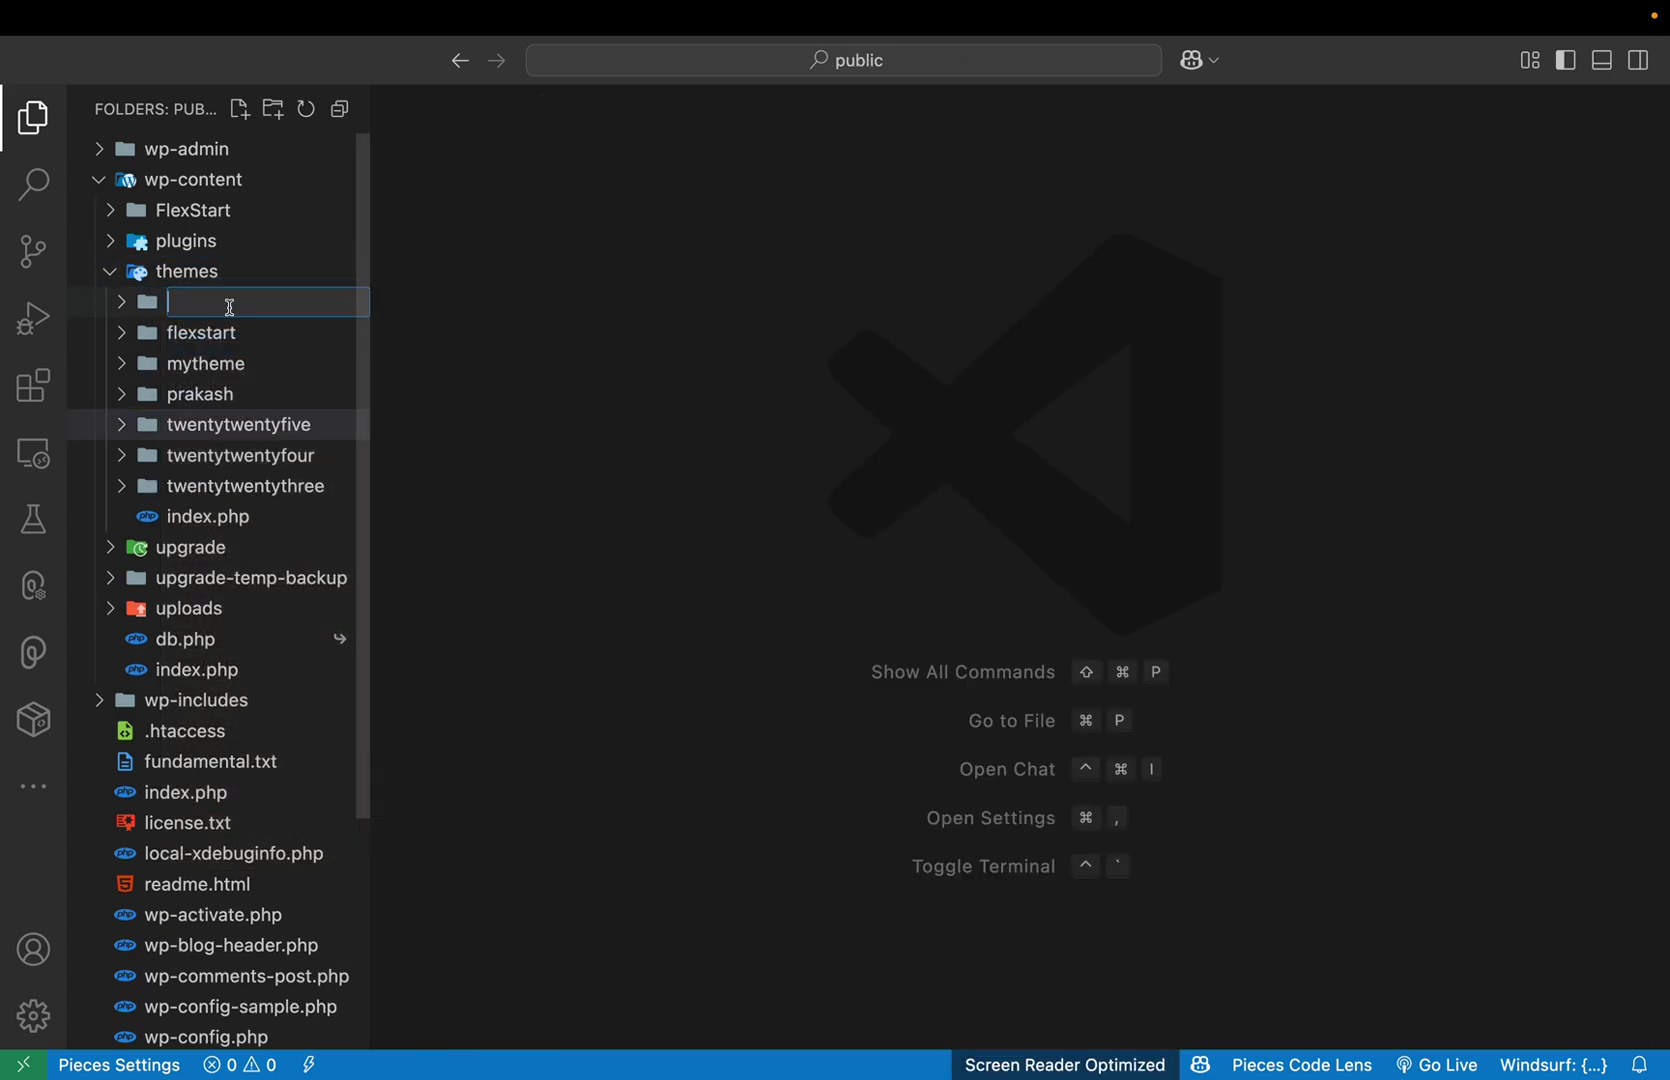
{"action": "type", "text": "myfirstblock"}
{"action": "key", "text": "Return"}
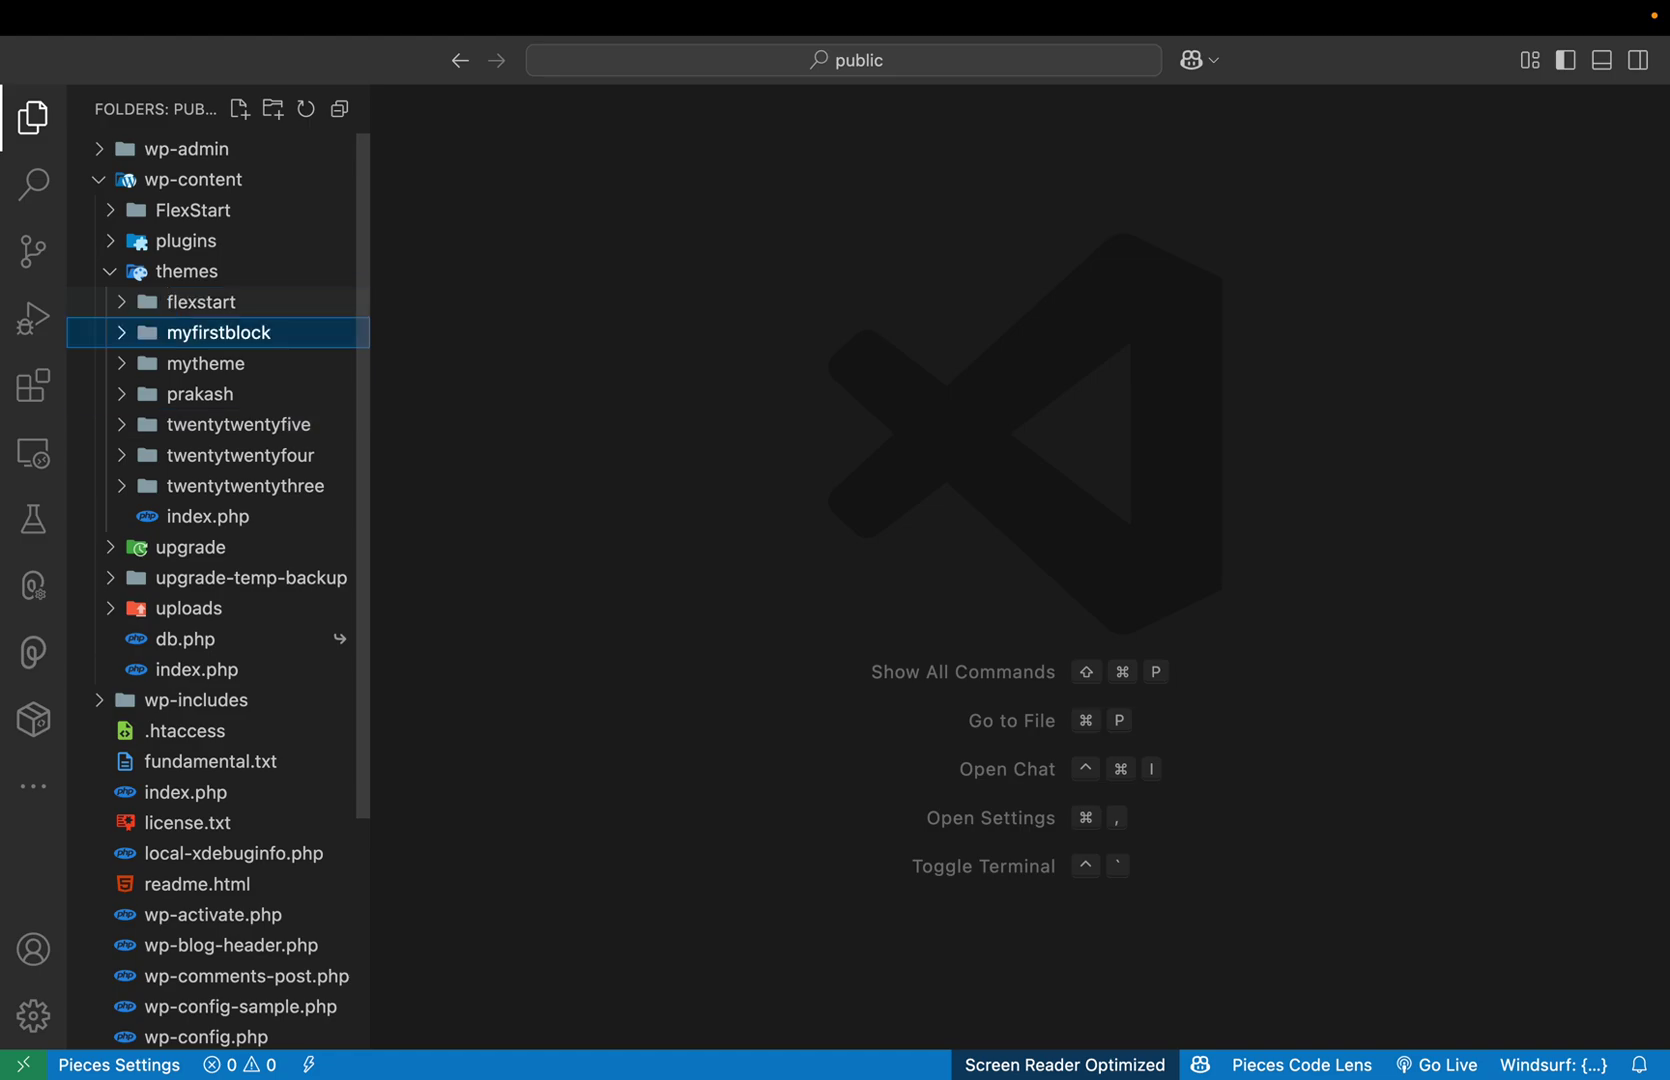
Create a style.css file inside the myfirstblock theme folder
{"action": "right_click", "coordinate": [184, 339]}
{"action": "left_click", "coordinate": [226, 342]}
{"action": "type", "text": "sty"}
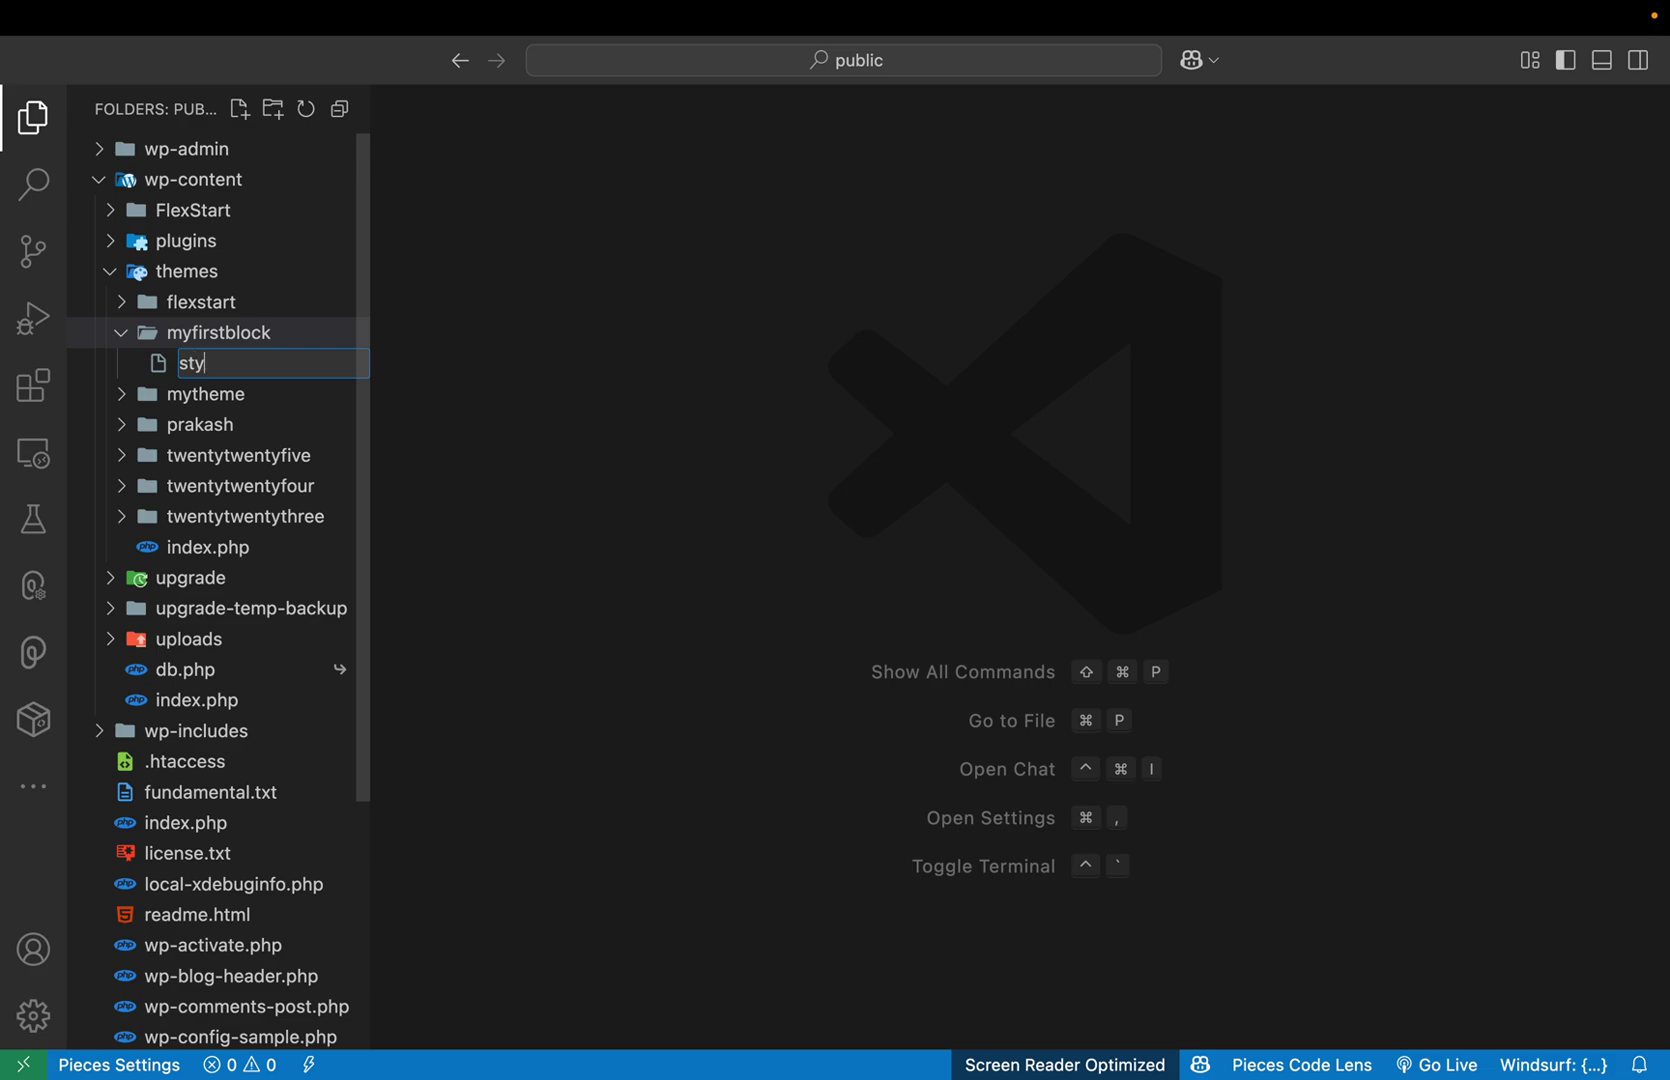
{"action": "type", "text": "le.css"}
{"action": "key", "text": "Return"}
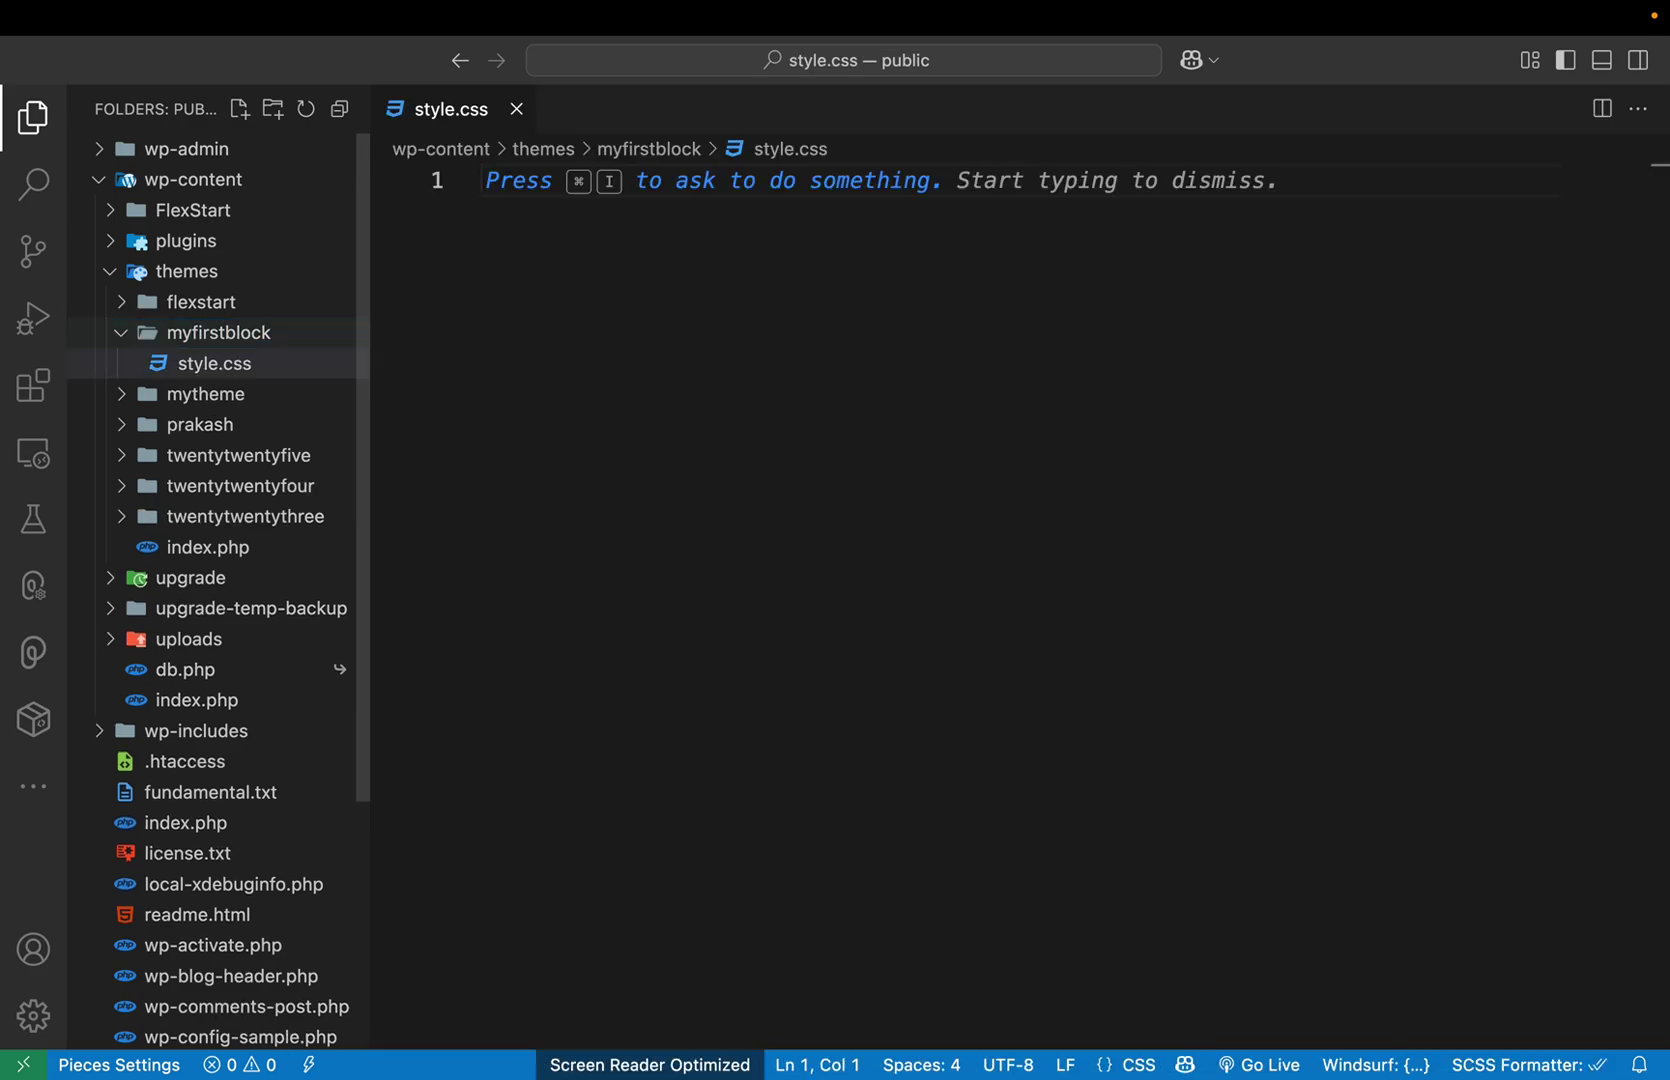
Write a header comment in style.css with Theme Name and Description "My First Block" and a placeholder Author line
{"action": "type", "text": "/*"}
{"action": "key", "text": "Return"}
{"action": "key", "text": "Return"}
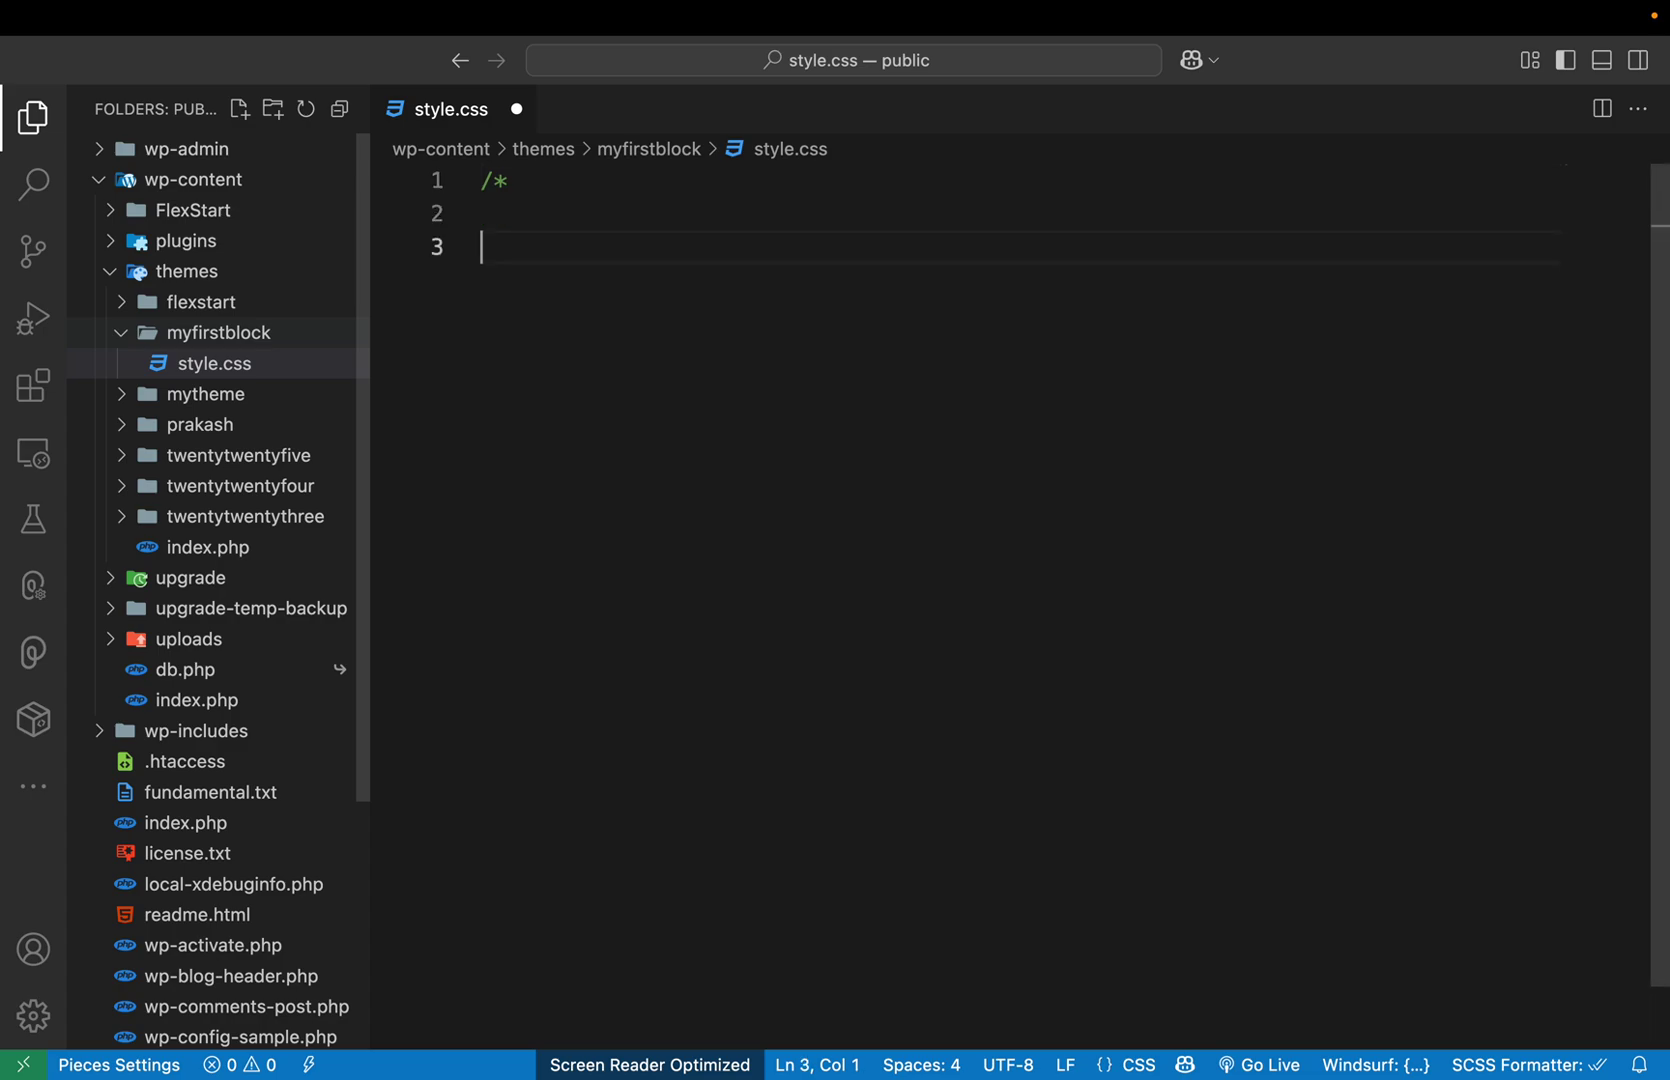
{"action": "type", "text": "*/"}
{"action": "left_click", "coordinate": [533, 212]}
{"action": "type", "text": "Theme"}
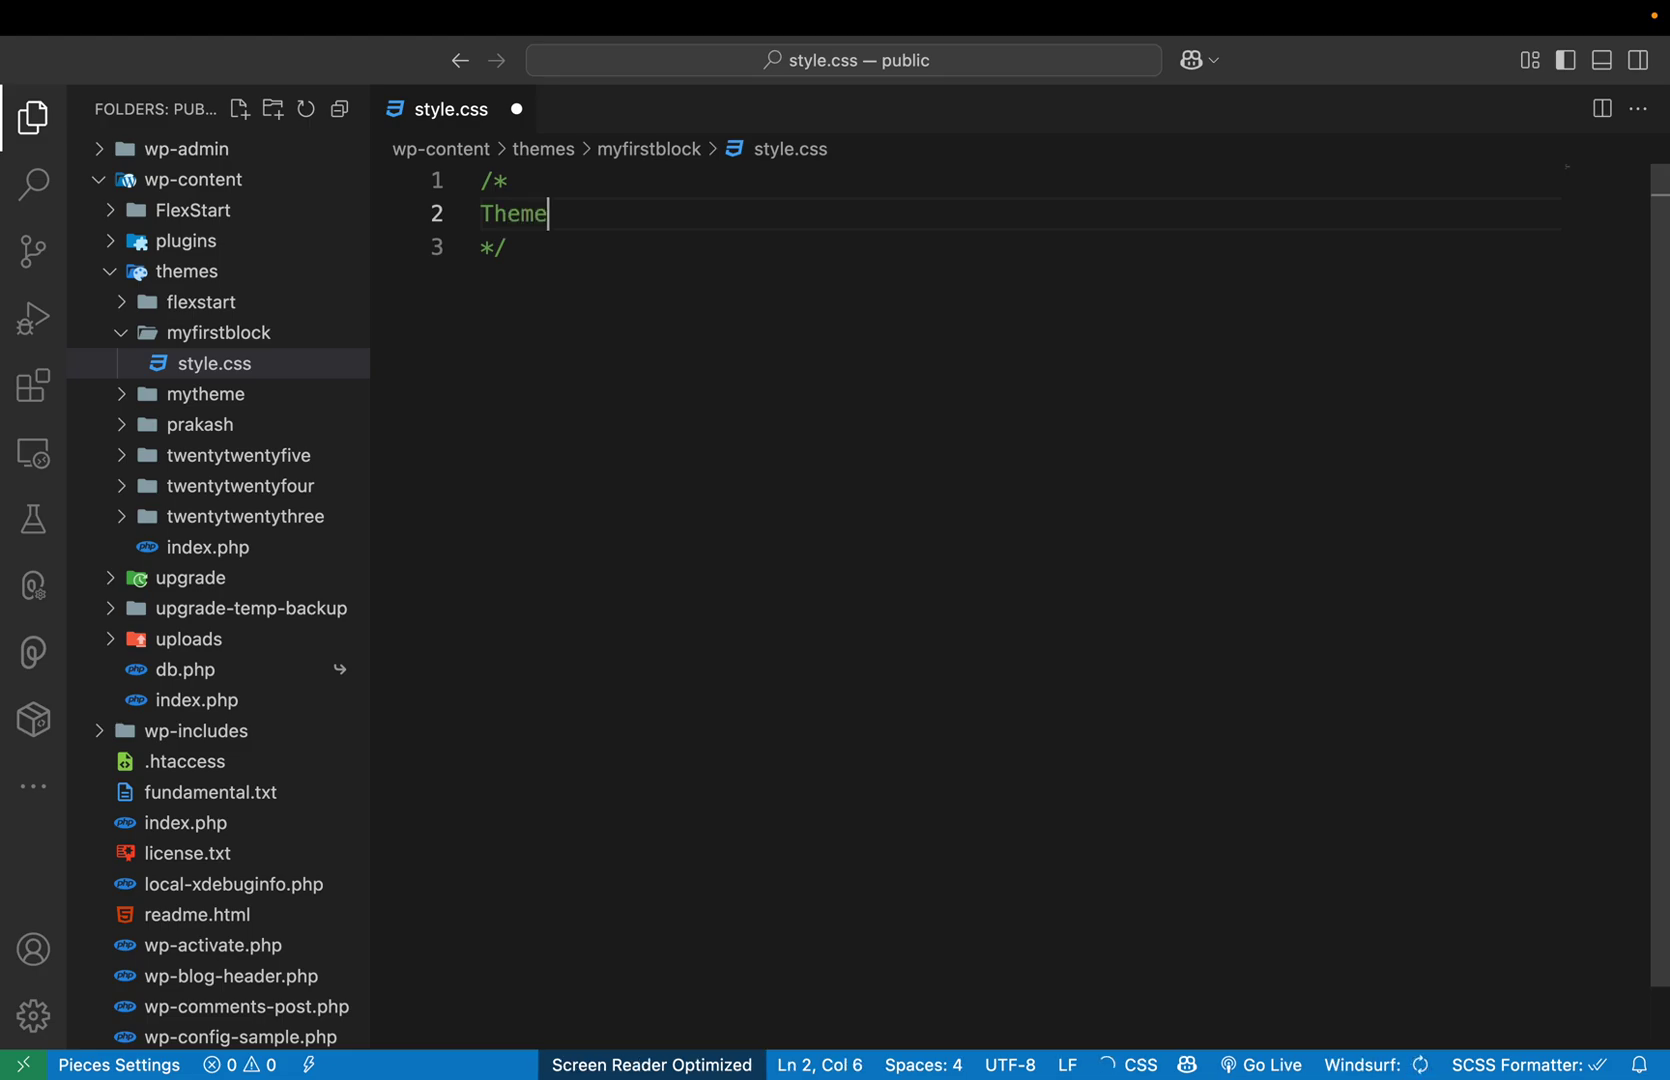
{"action": "type", "text": " Name:"}
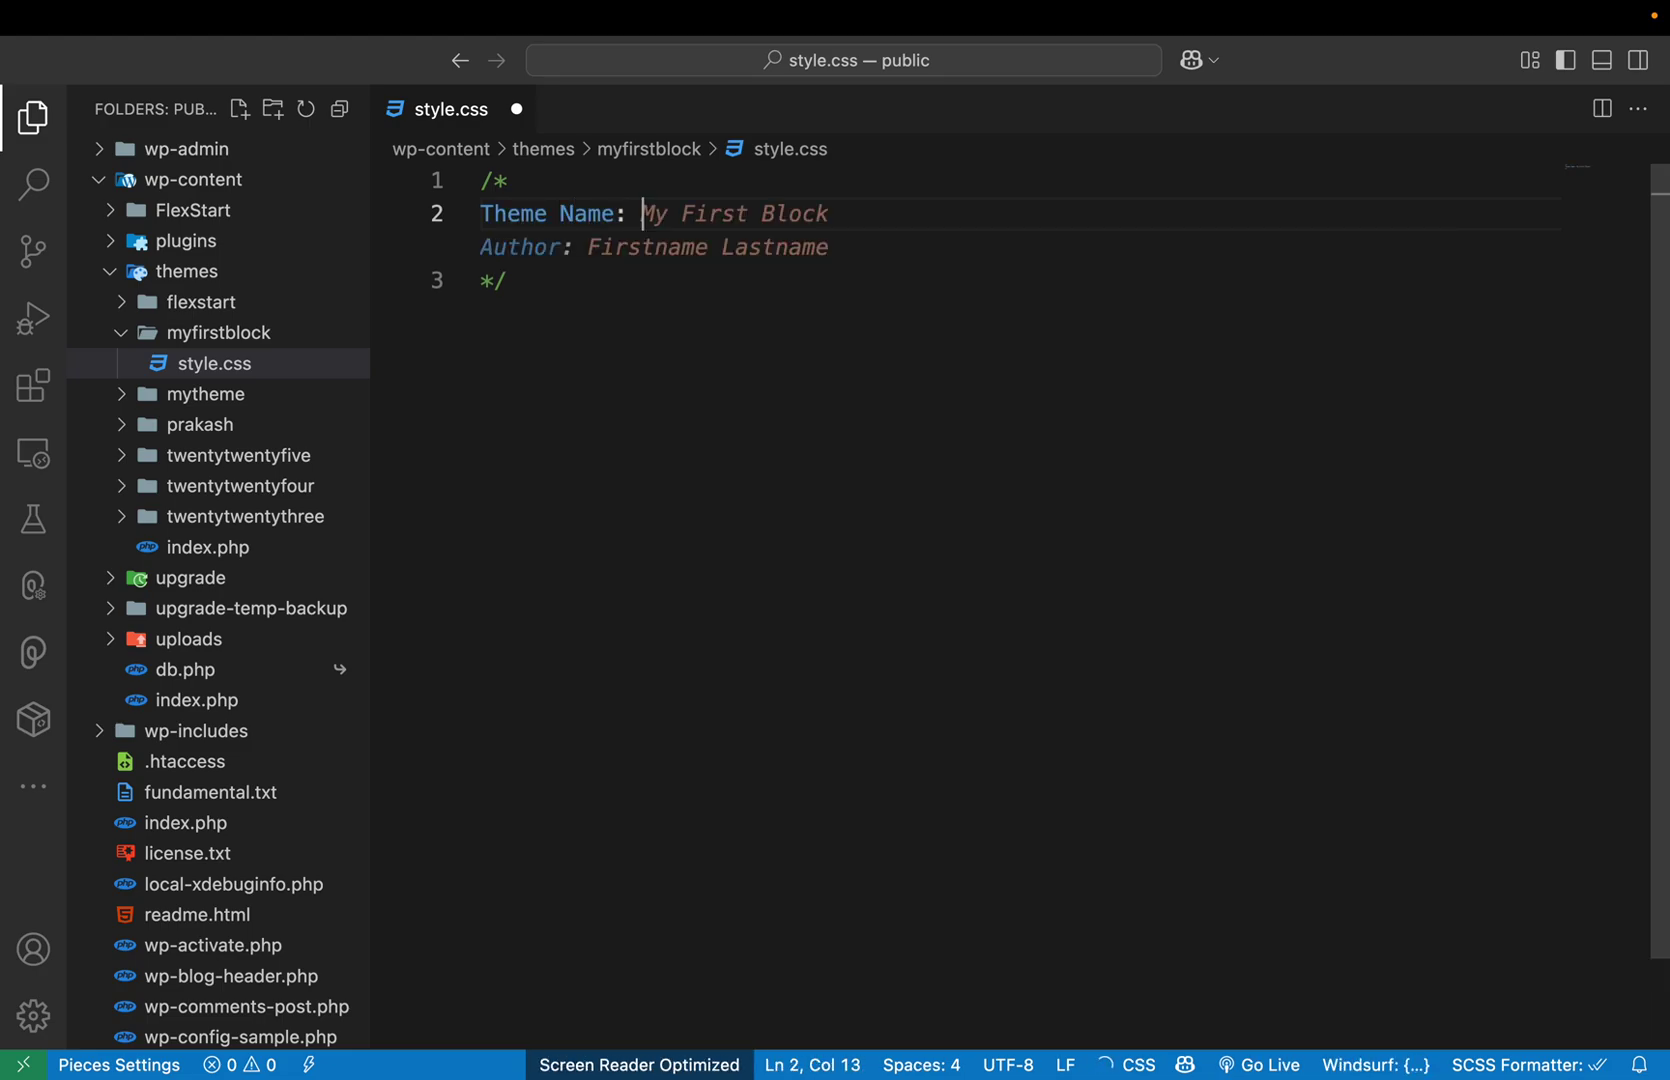
{"action": "key", "text": "Tab"}
{"action": "key", "text": "Tab"}
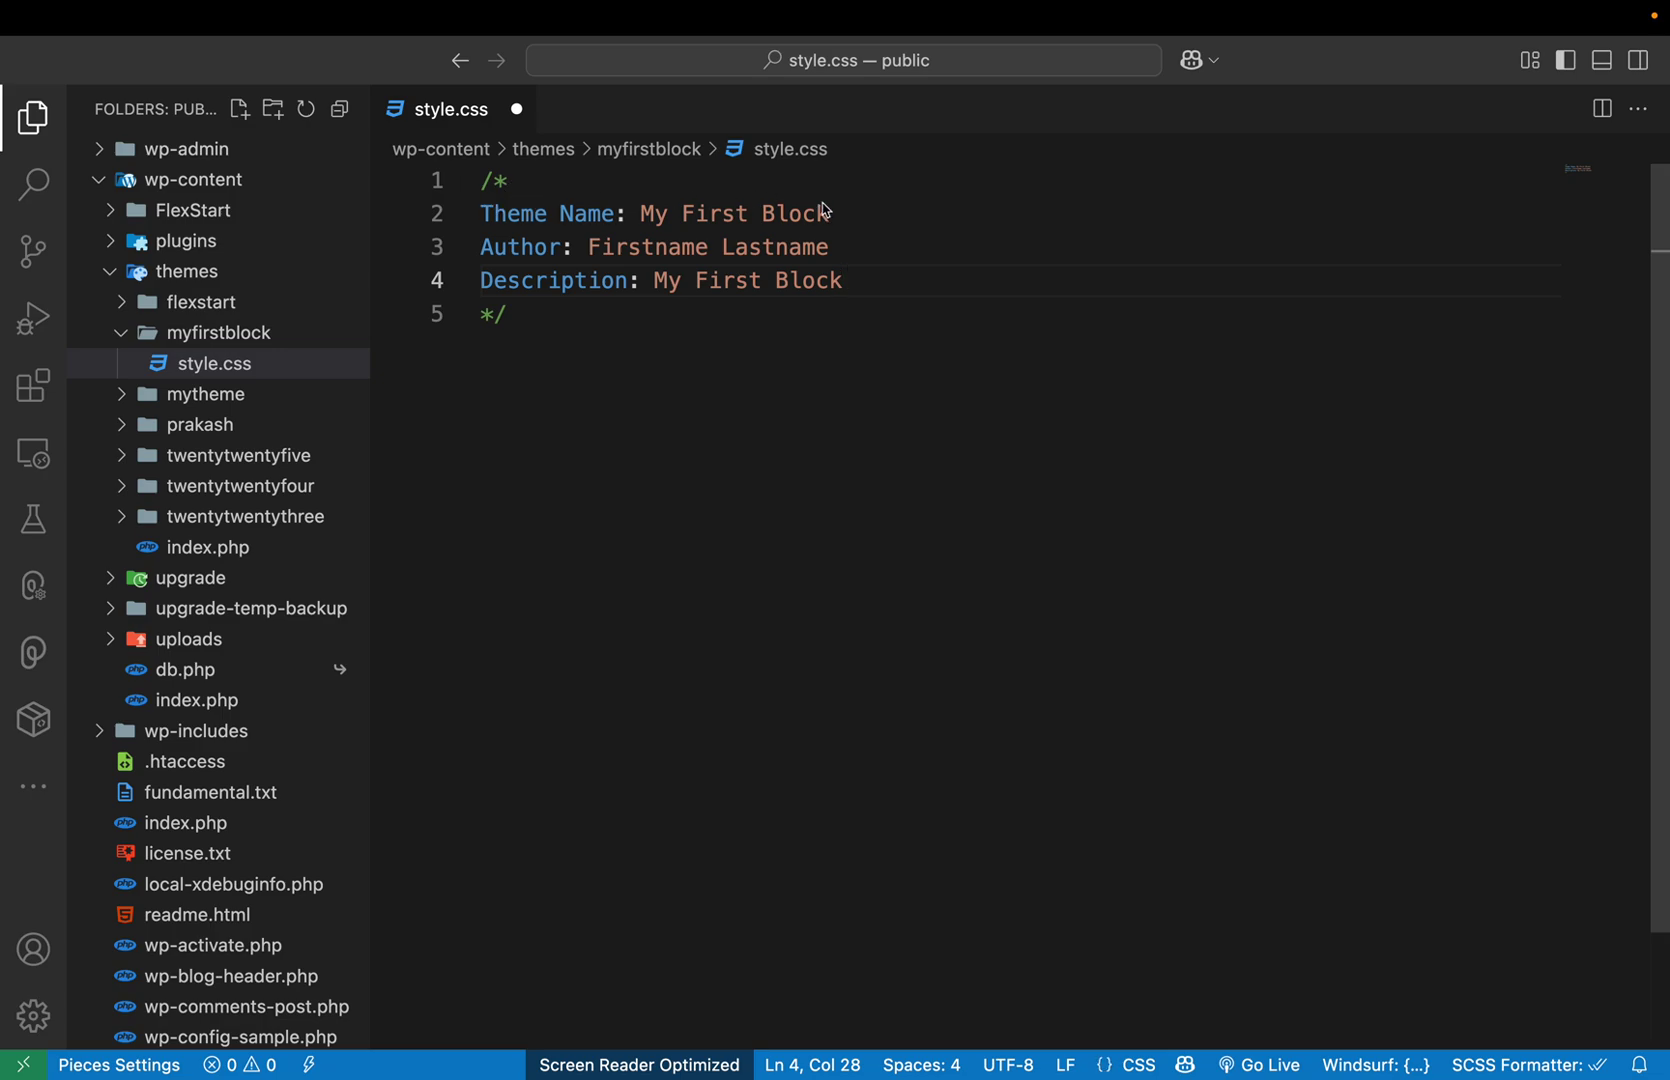
Replace the placeholder Author value in the theme header with the author's full name and save style.css
{"action": "left_click_drag", "start_coordinate": [588, 246], "coordinate": [890, 243]}
{"action": "type", "text": "Shiba"}
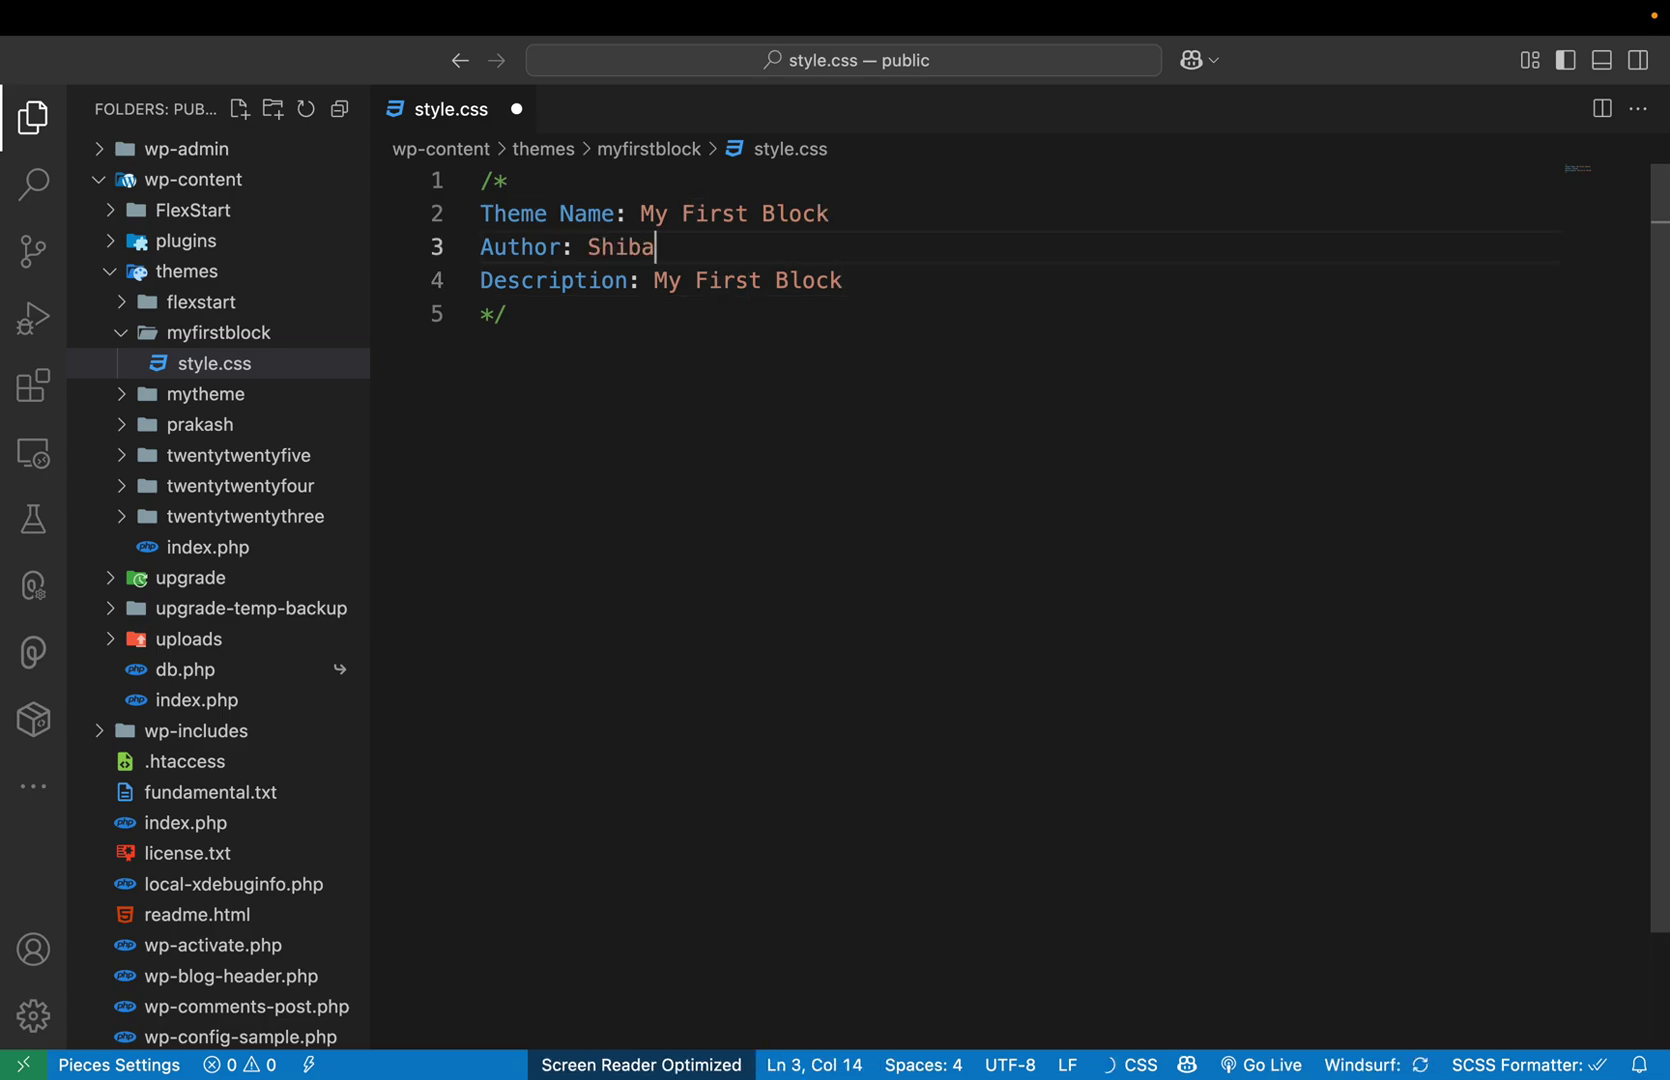
{"action": "type", "text": "ji Debnath"}
{"action": "left_click", "coordinate": [889, 290]}
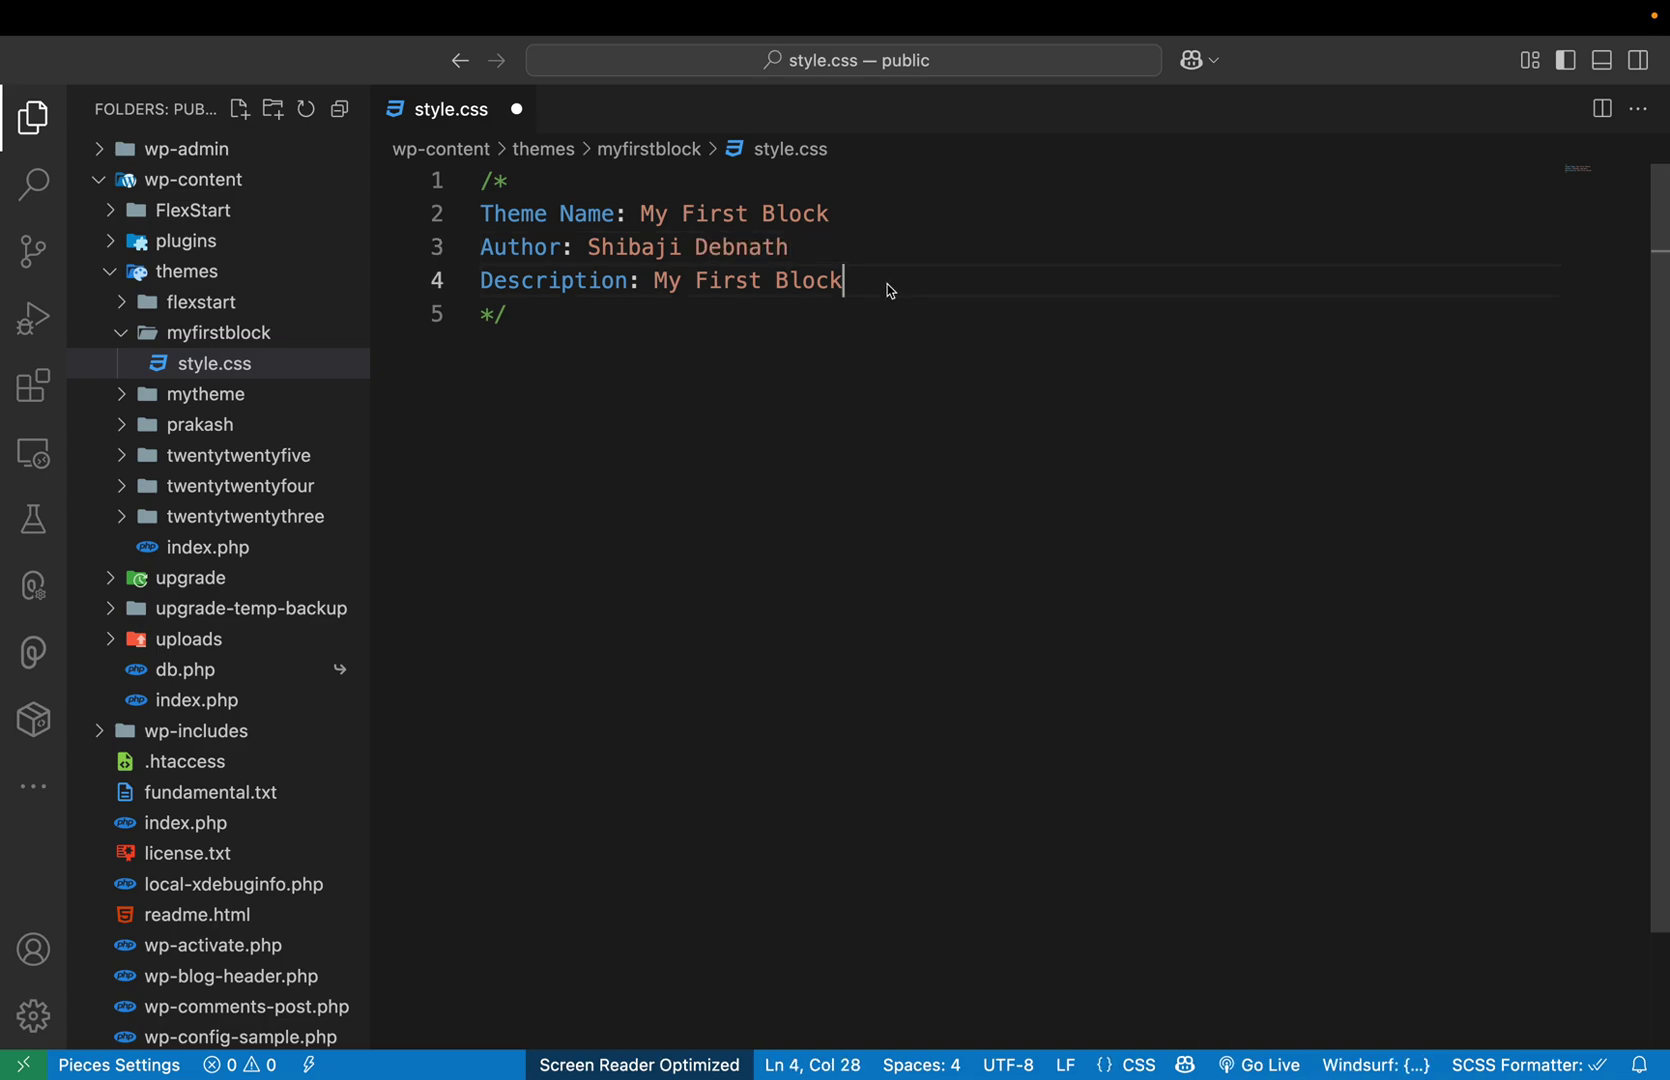
{"action": "key", "text": "super+s"}
Switch to Chrome, leave the site editor for the WordPress dashboard and open the installed themes page
{"action": "key", "text": "ctrl+Left"}
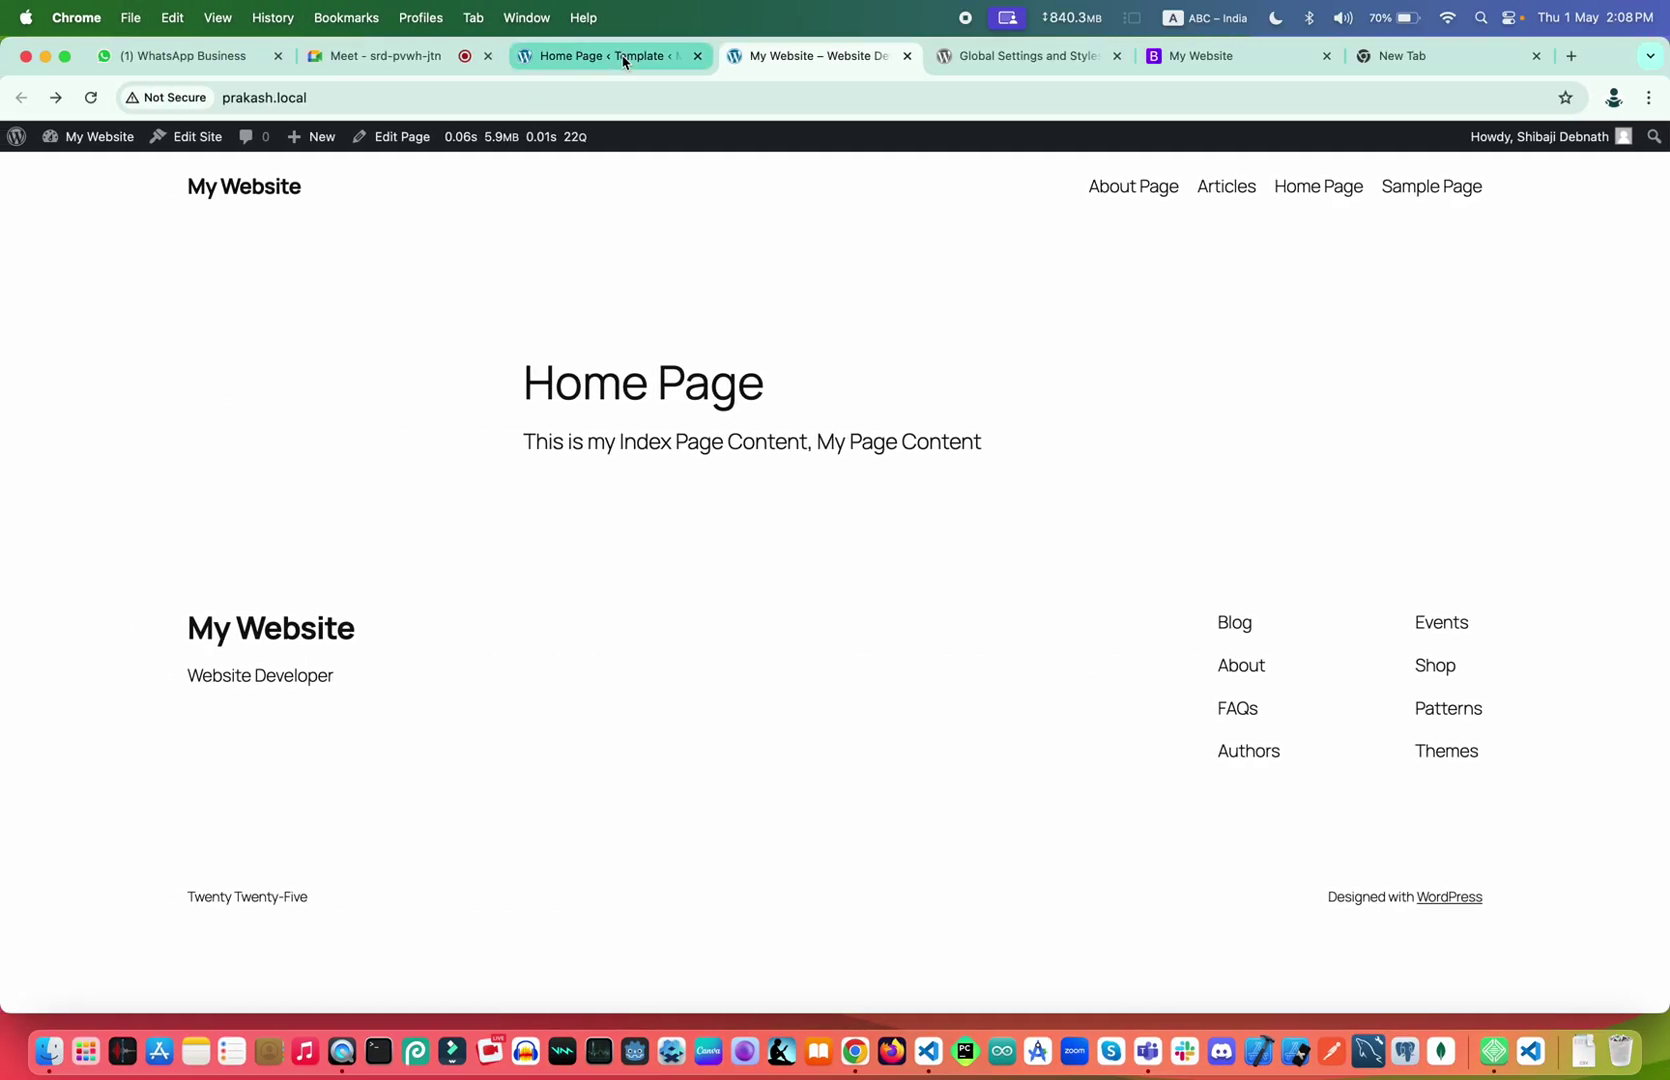
{"action": "left_click", "coordinate": [622, 62]}
{"action": "left_click", "coordinate": [28, 149]}
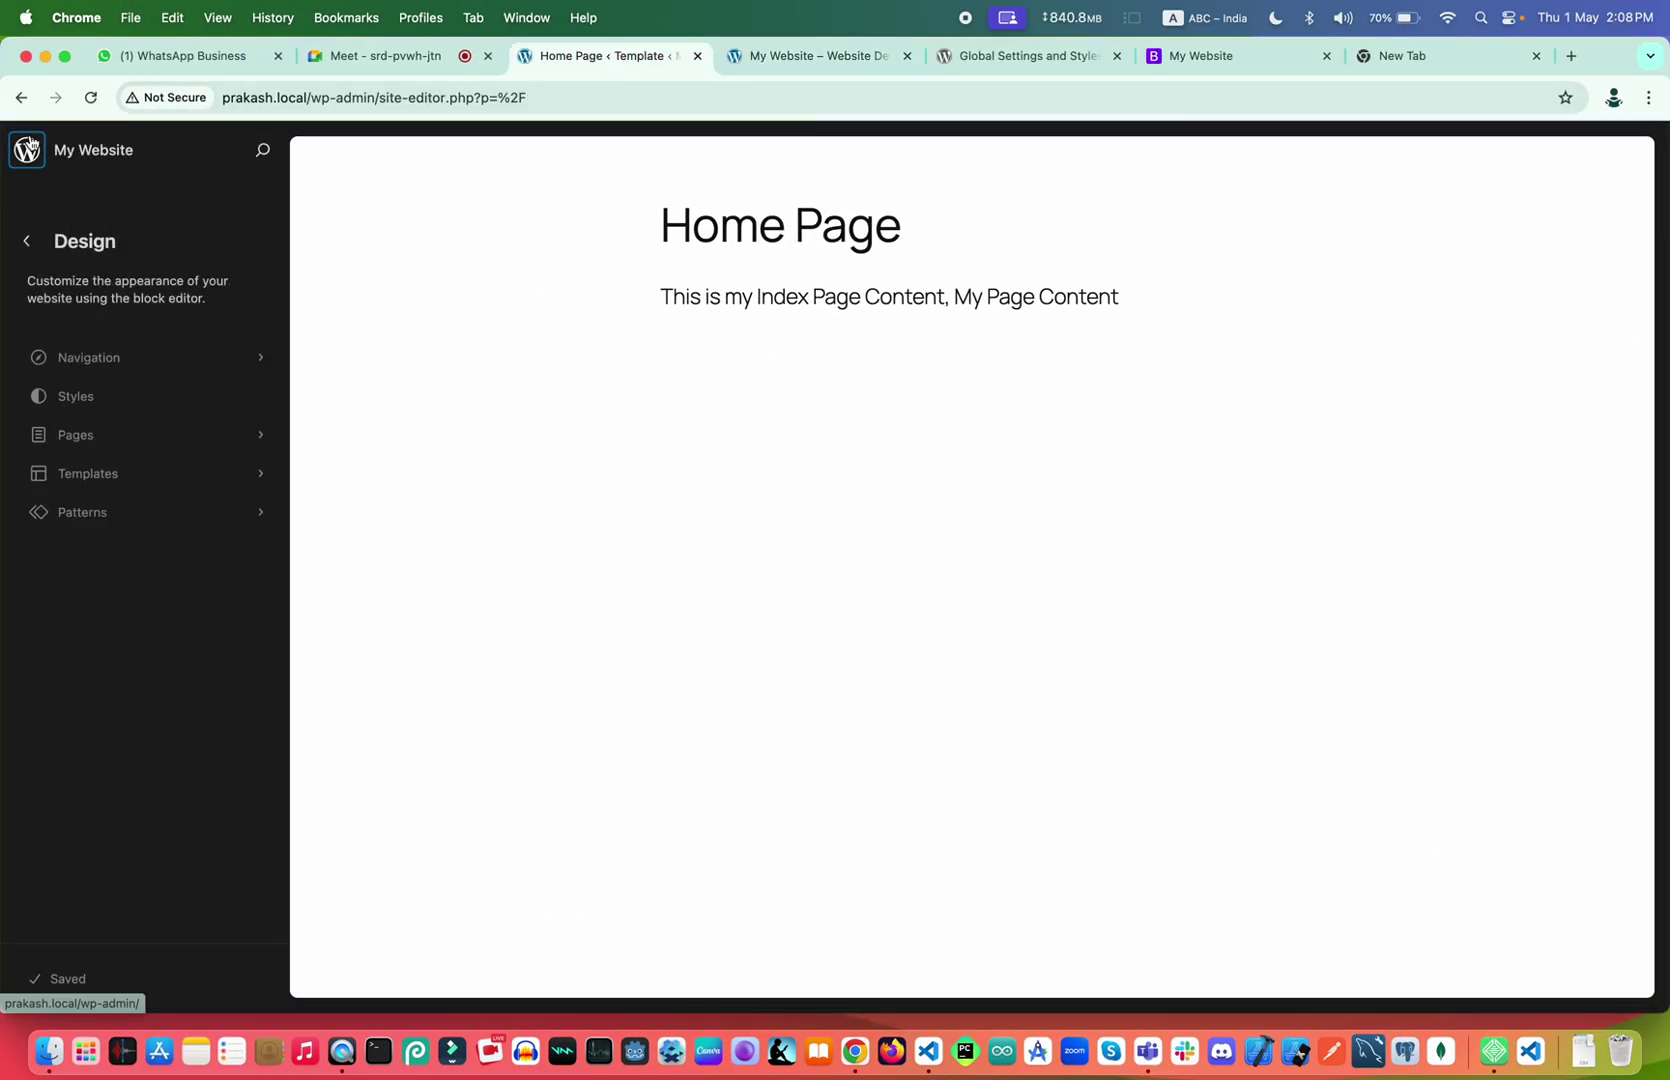
{"action": "left_click", "coordinate": [32, 152]}
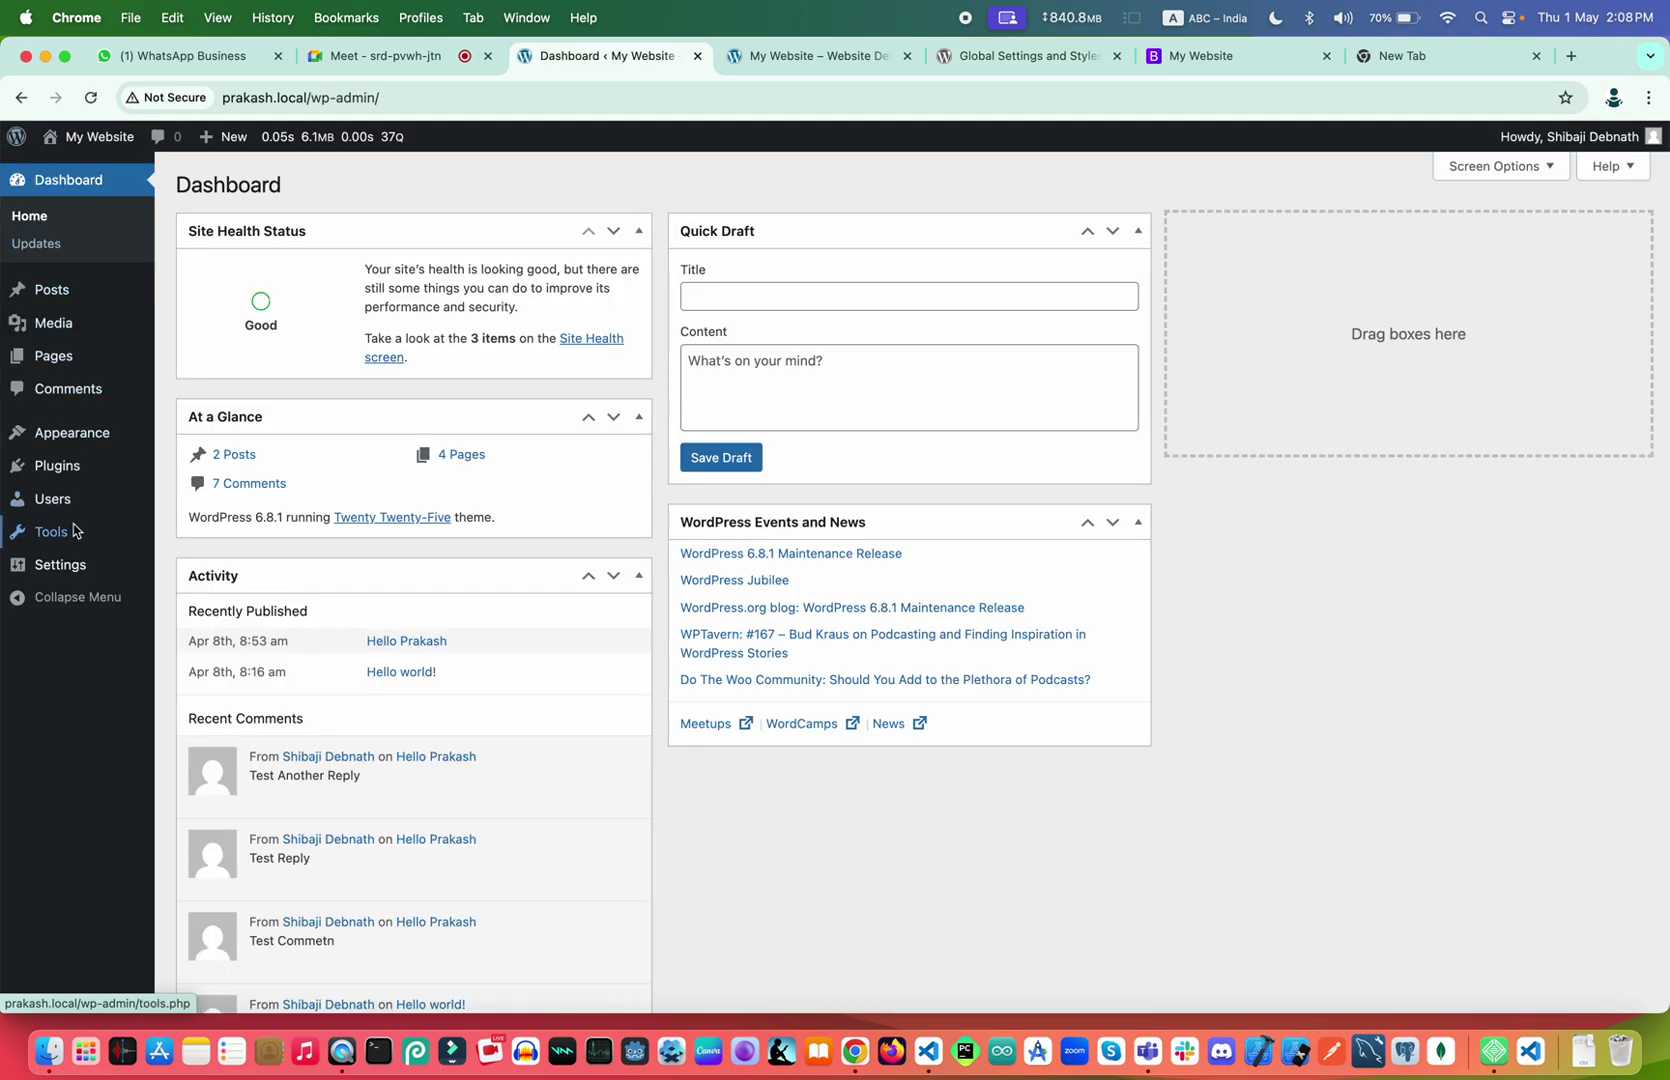
{"action": "left_click", "coordinate": [70, 432]}
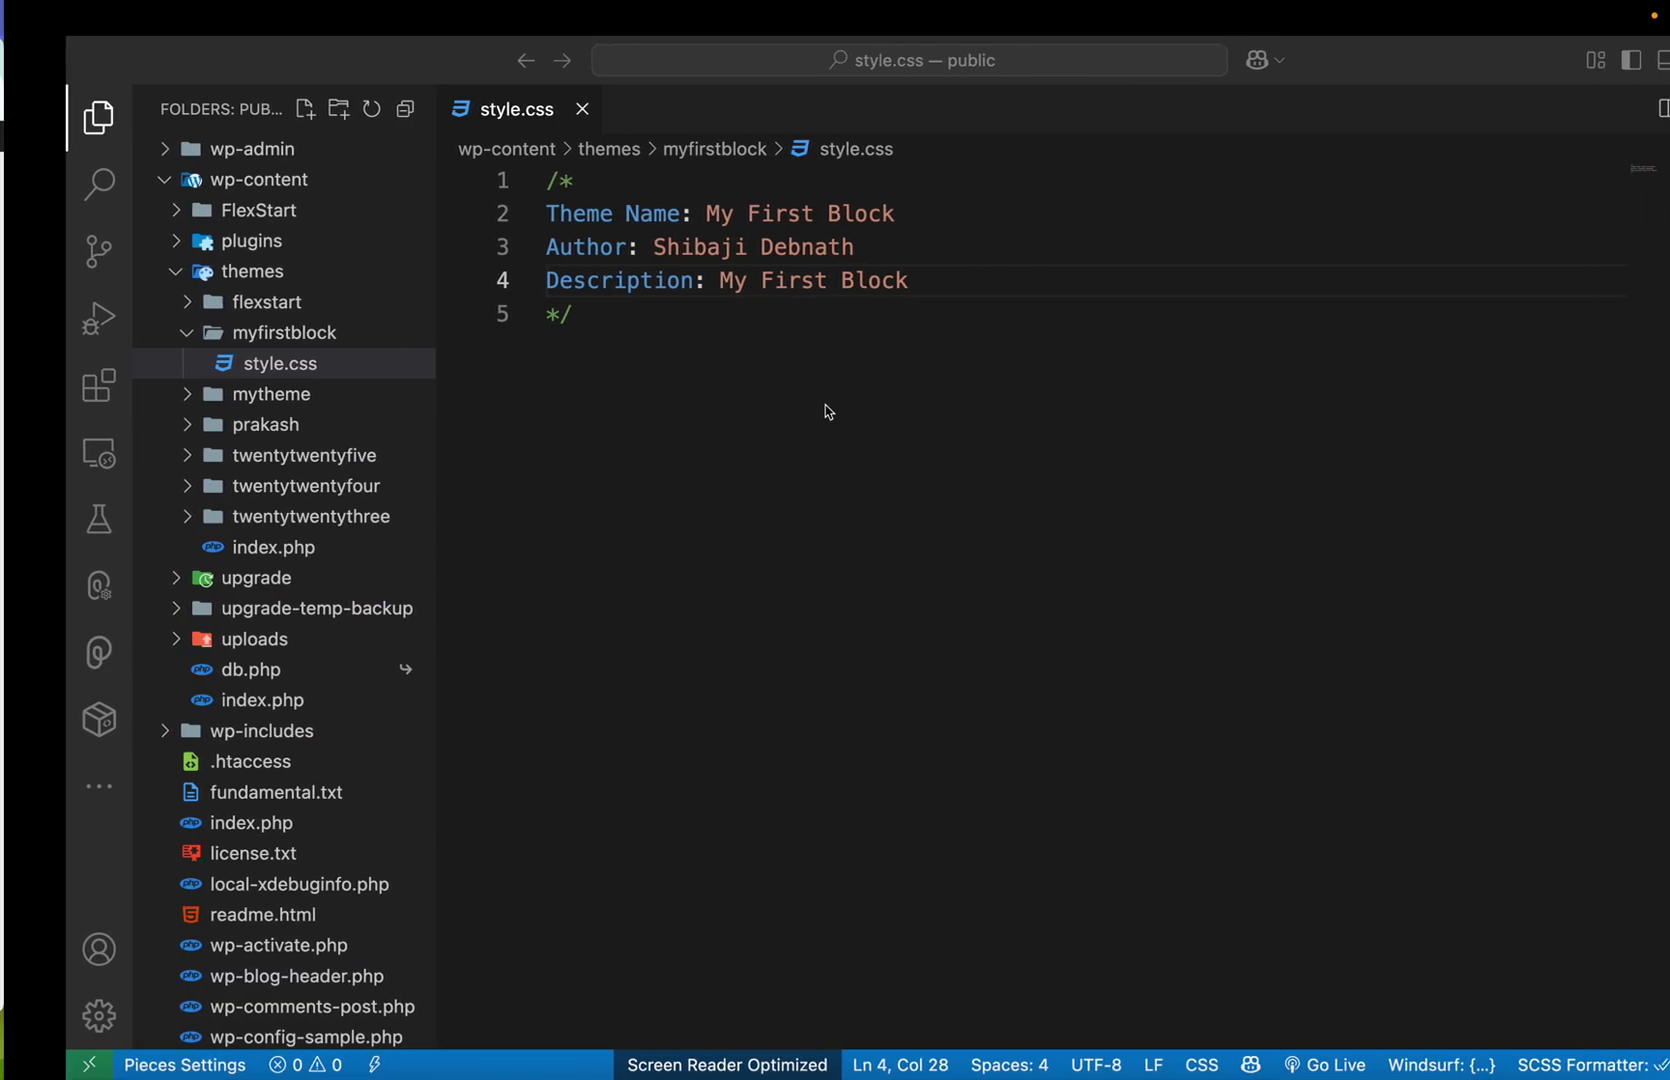
Switch to VS Code, add "Version: 1.0" to the style.css header, and return to the themes page in Chrome
{"action": "key", "text": "Return"}
{"action": "key", "text": "Tab"}
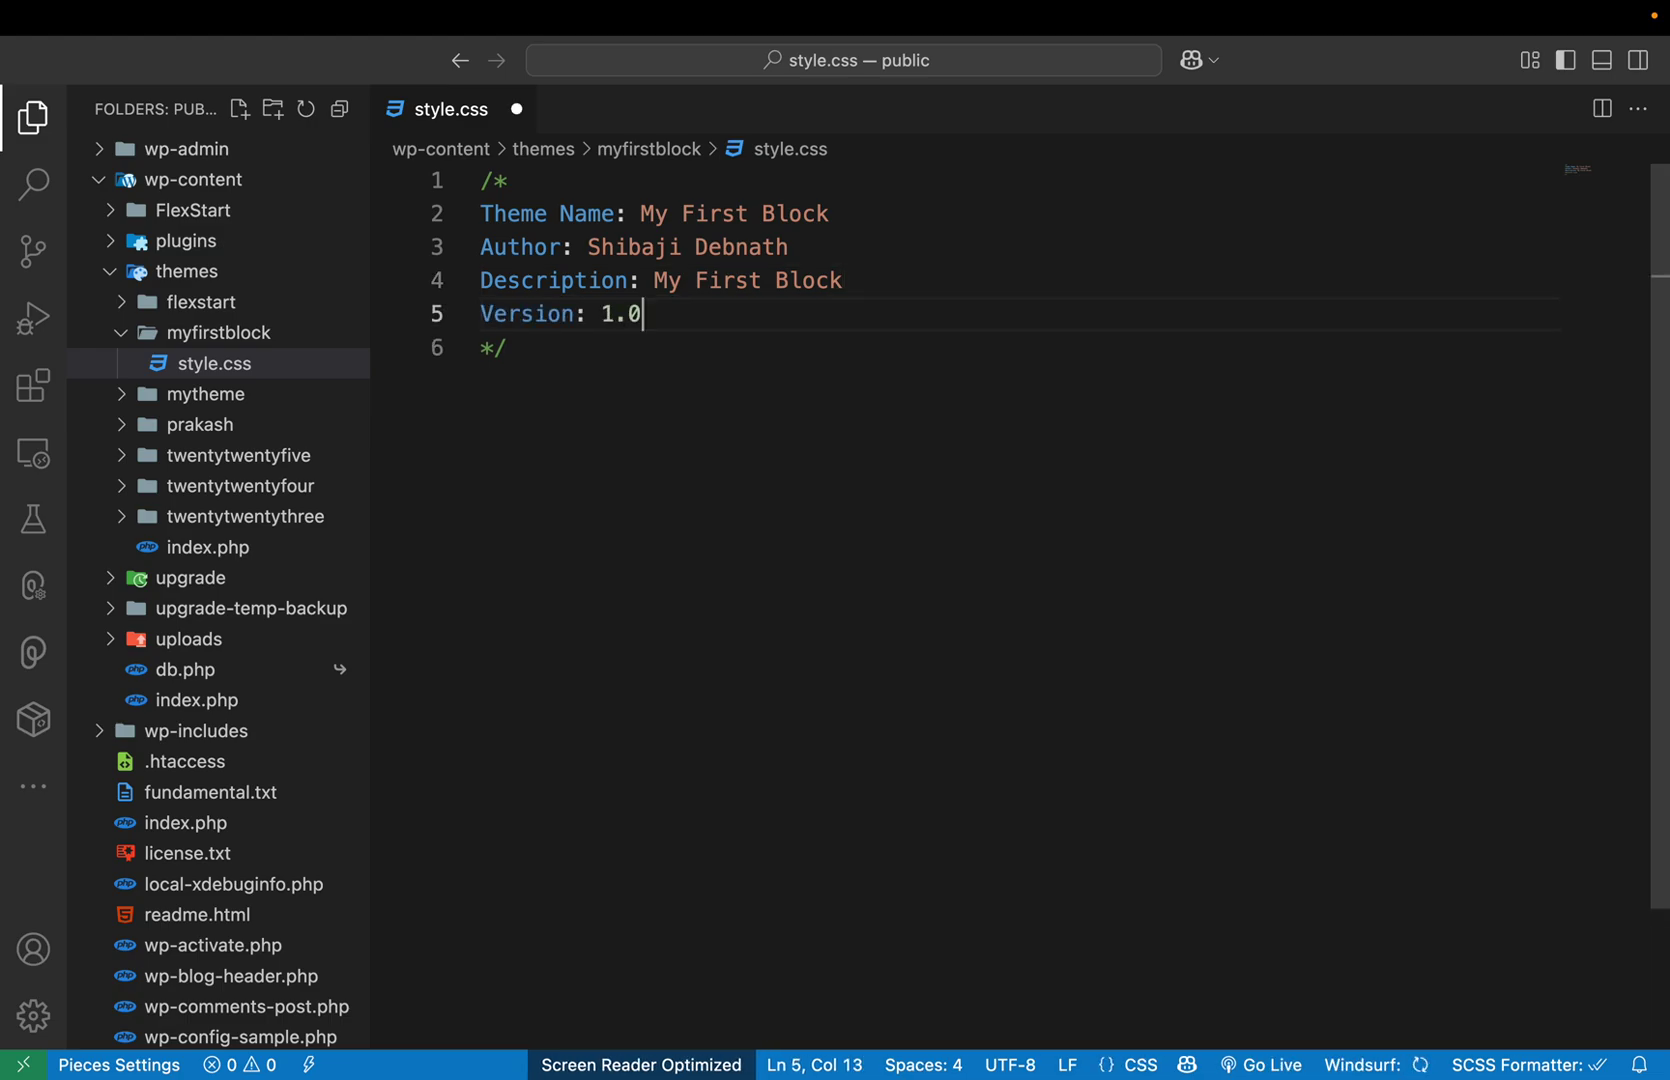
{"action": "key", "text": "ctrl+Left"}
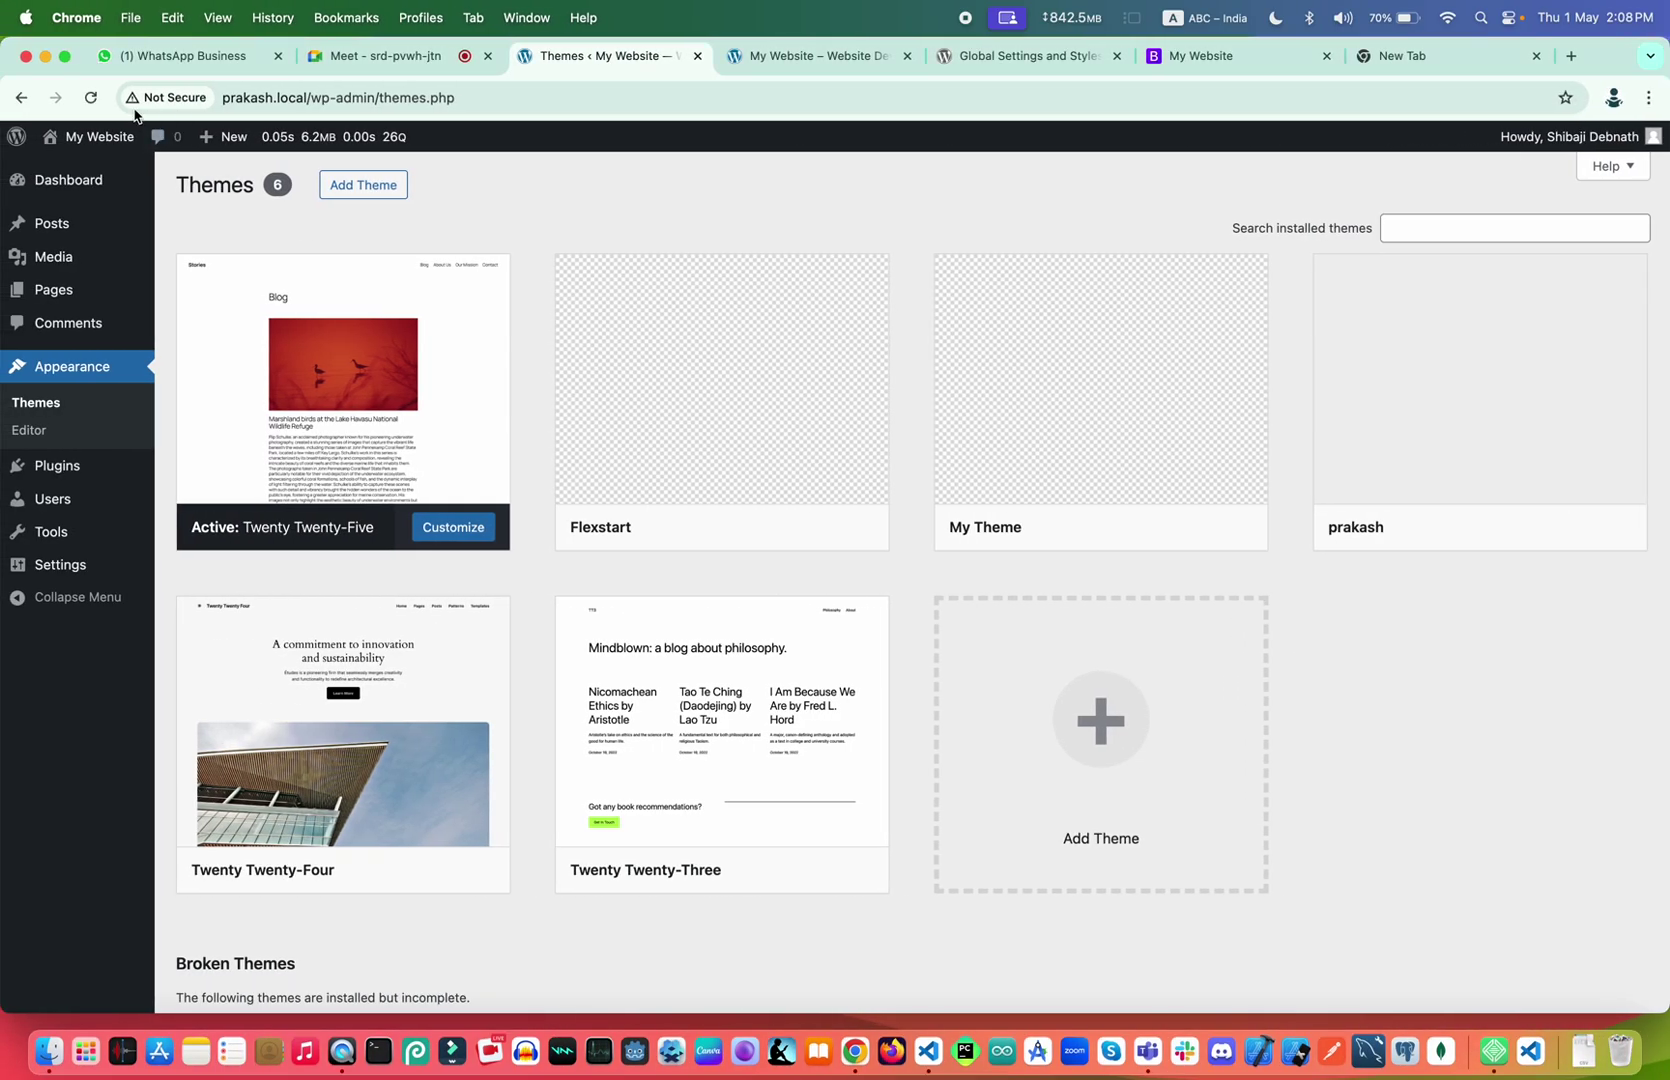
Compare the myfirstblock folder and style.css header with the installed themes list, and reload the themes page
{"action": "key", "text": "ctrl+Right"}
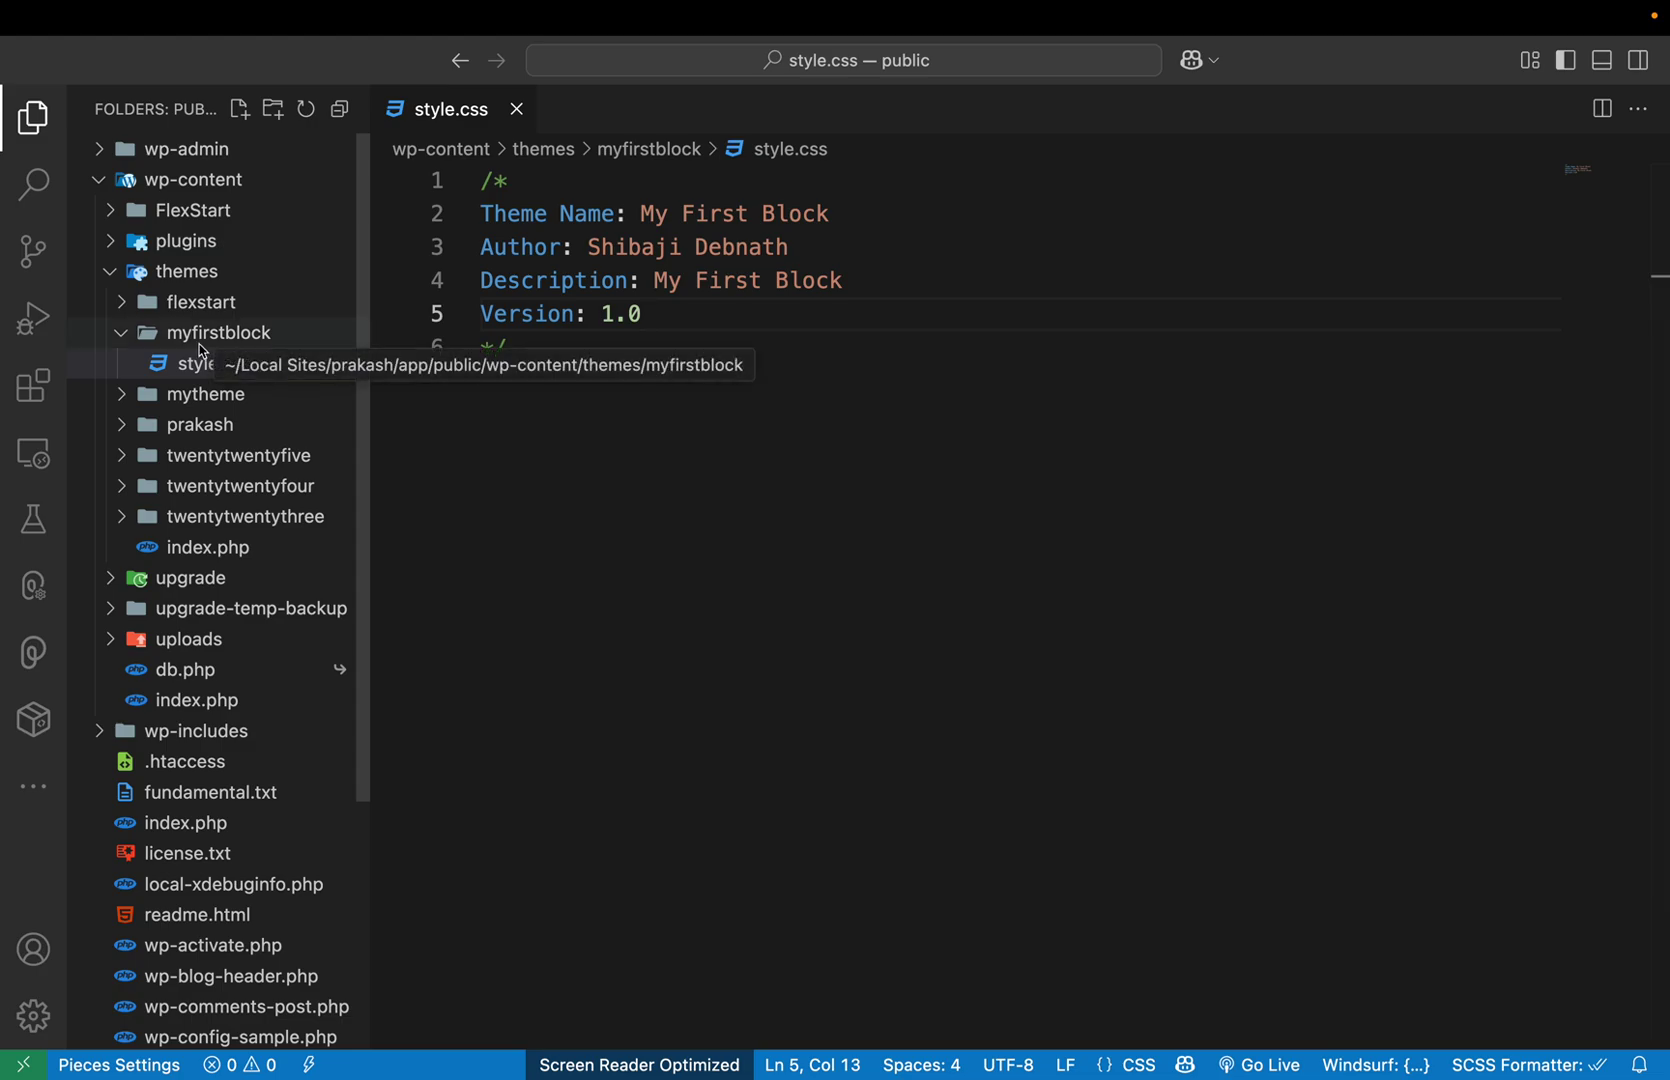
{"action": "key", "text": "ctrl+Left"}
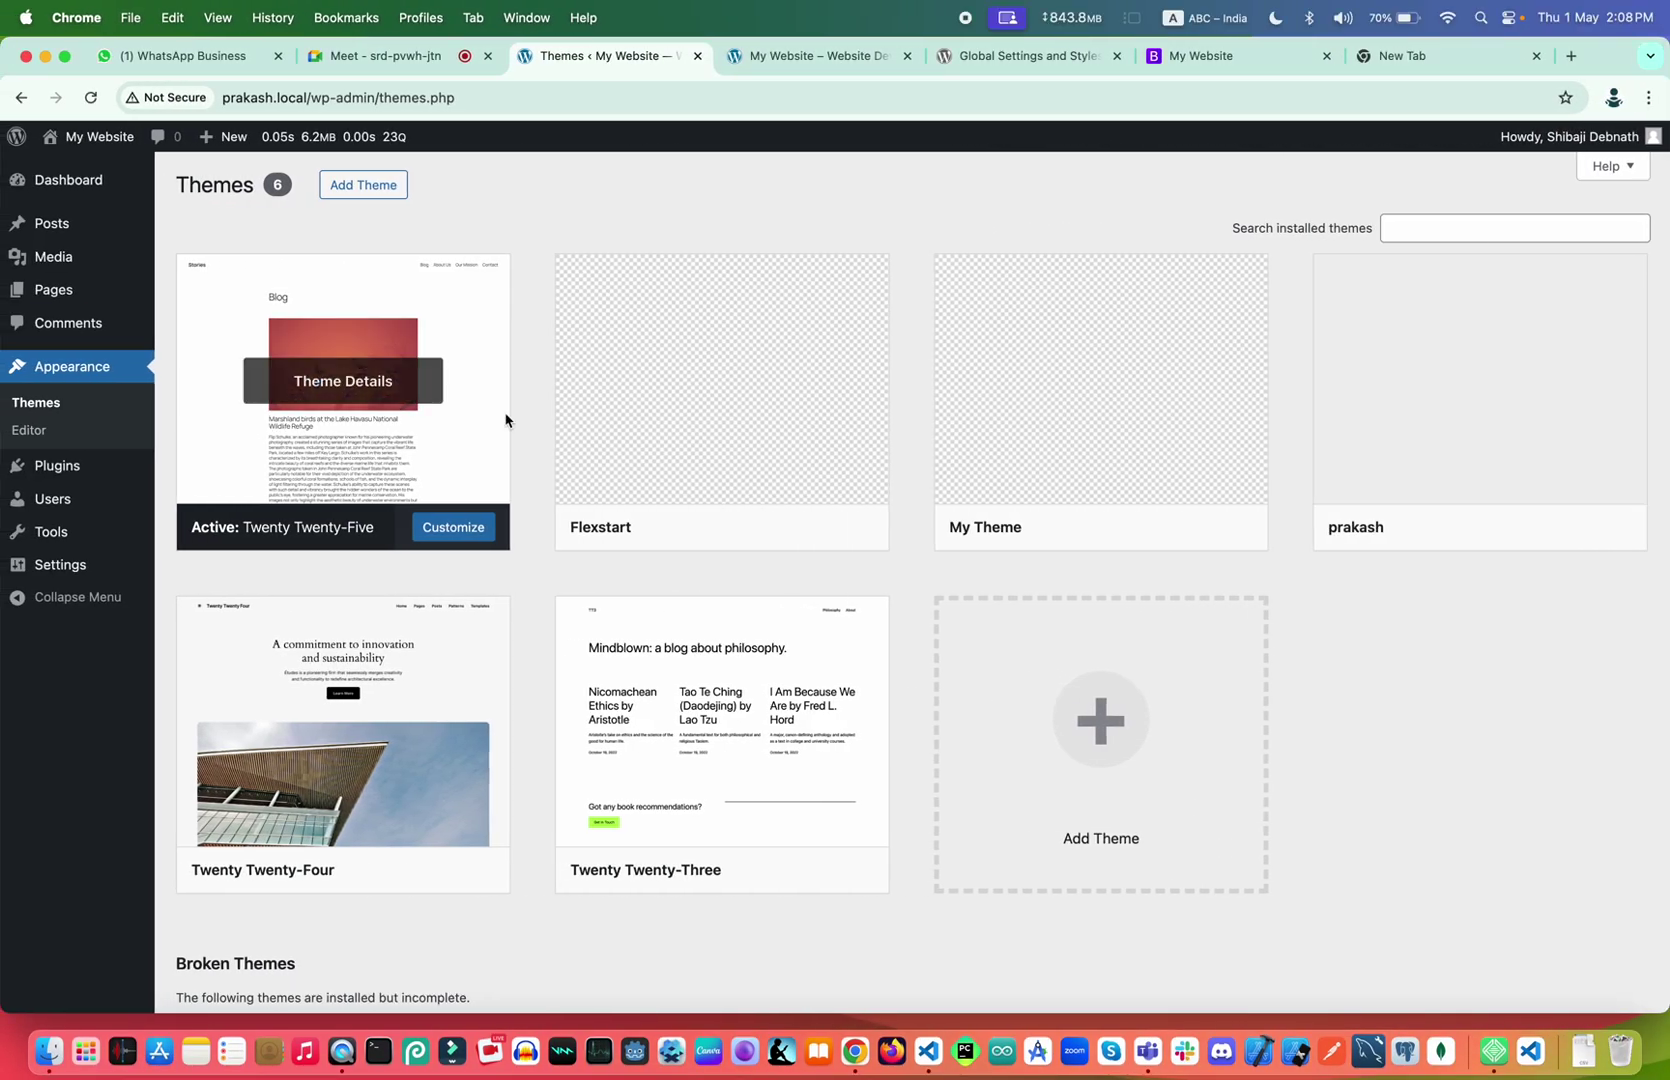
{"action": "mouse_move", "coordinate": [667, 411]}
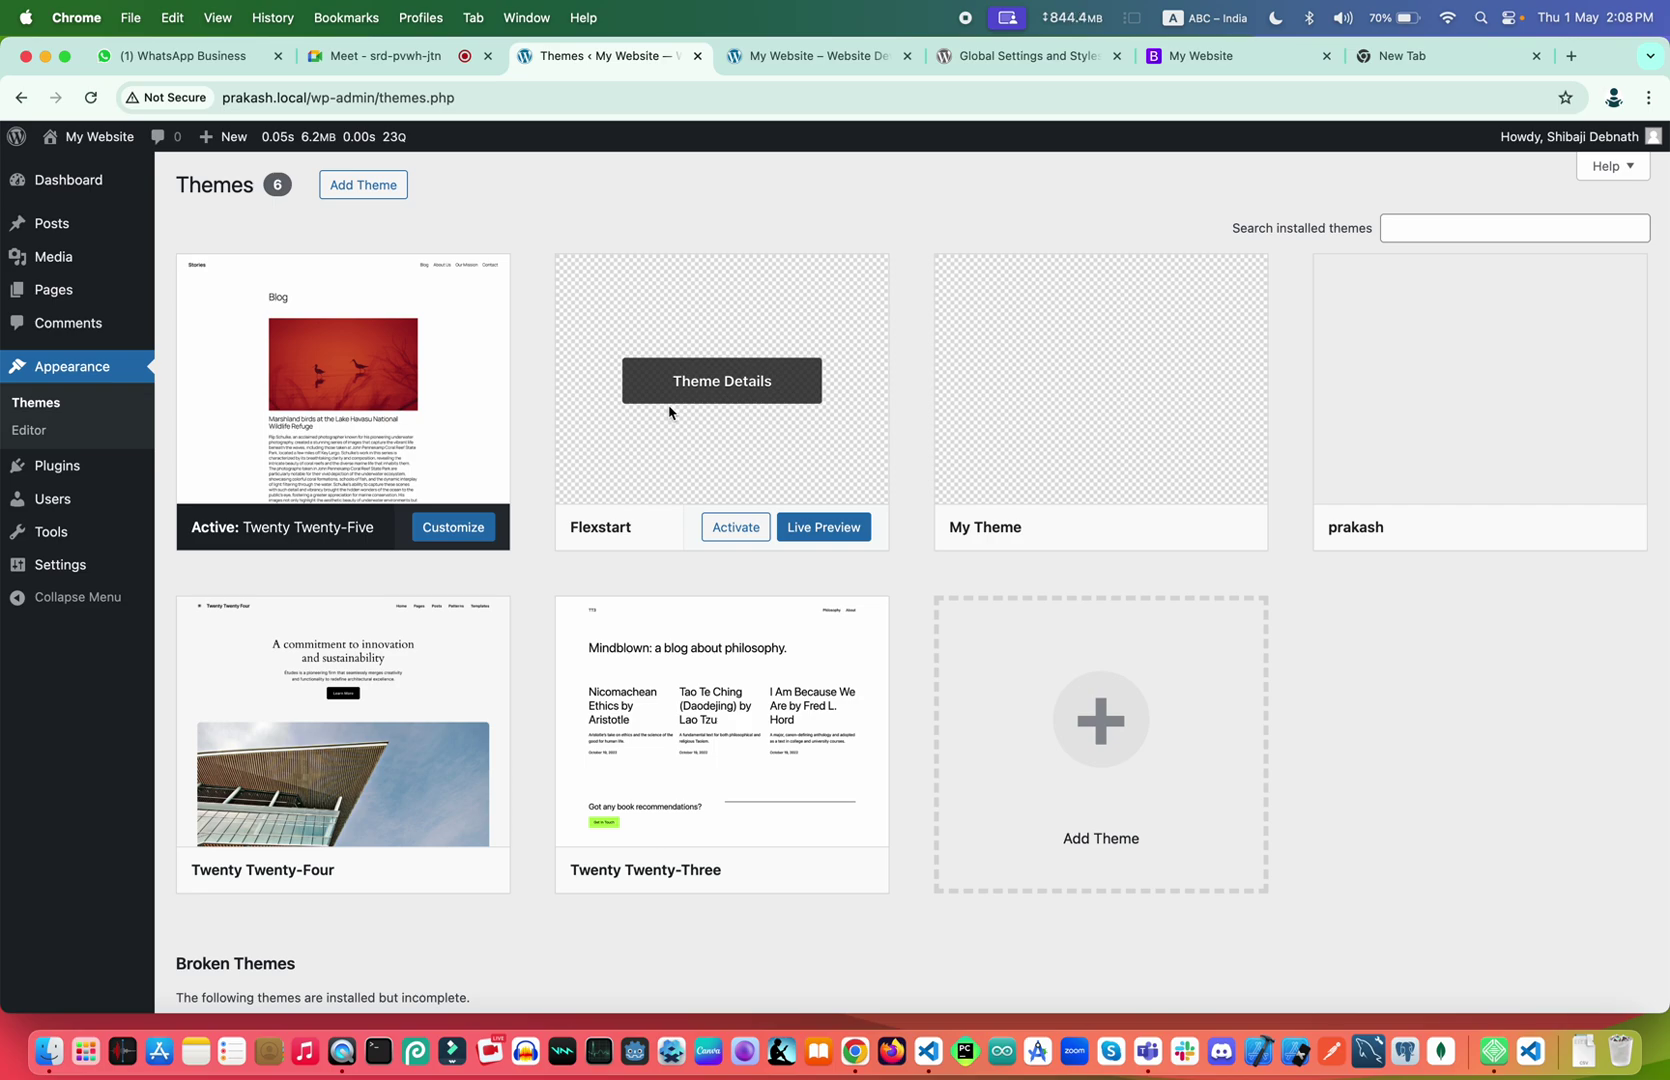
{"action": "key", "text": "ctrl+Right"}
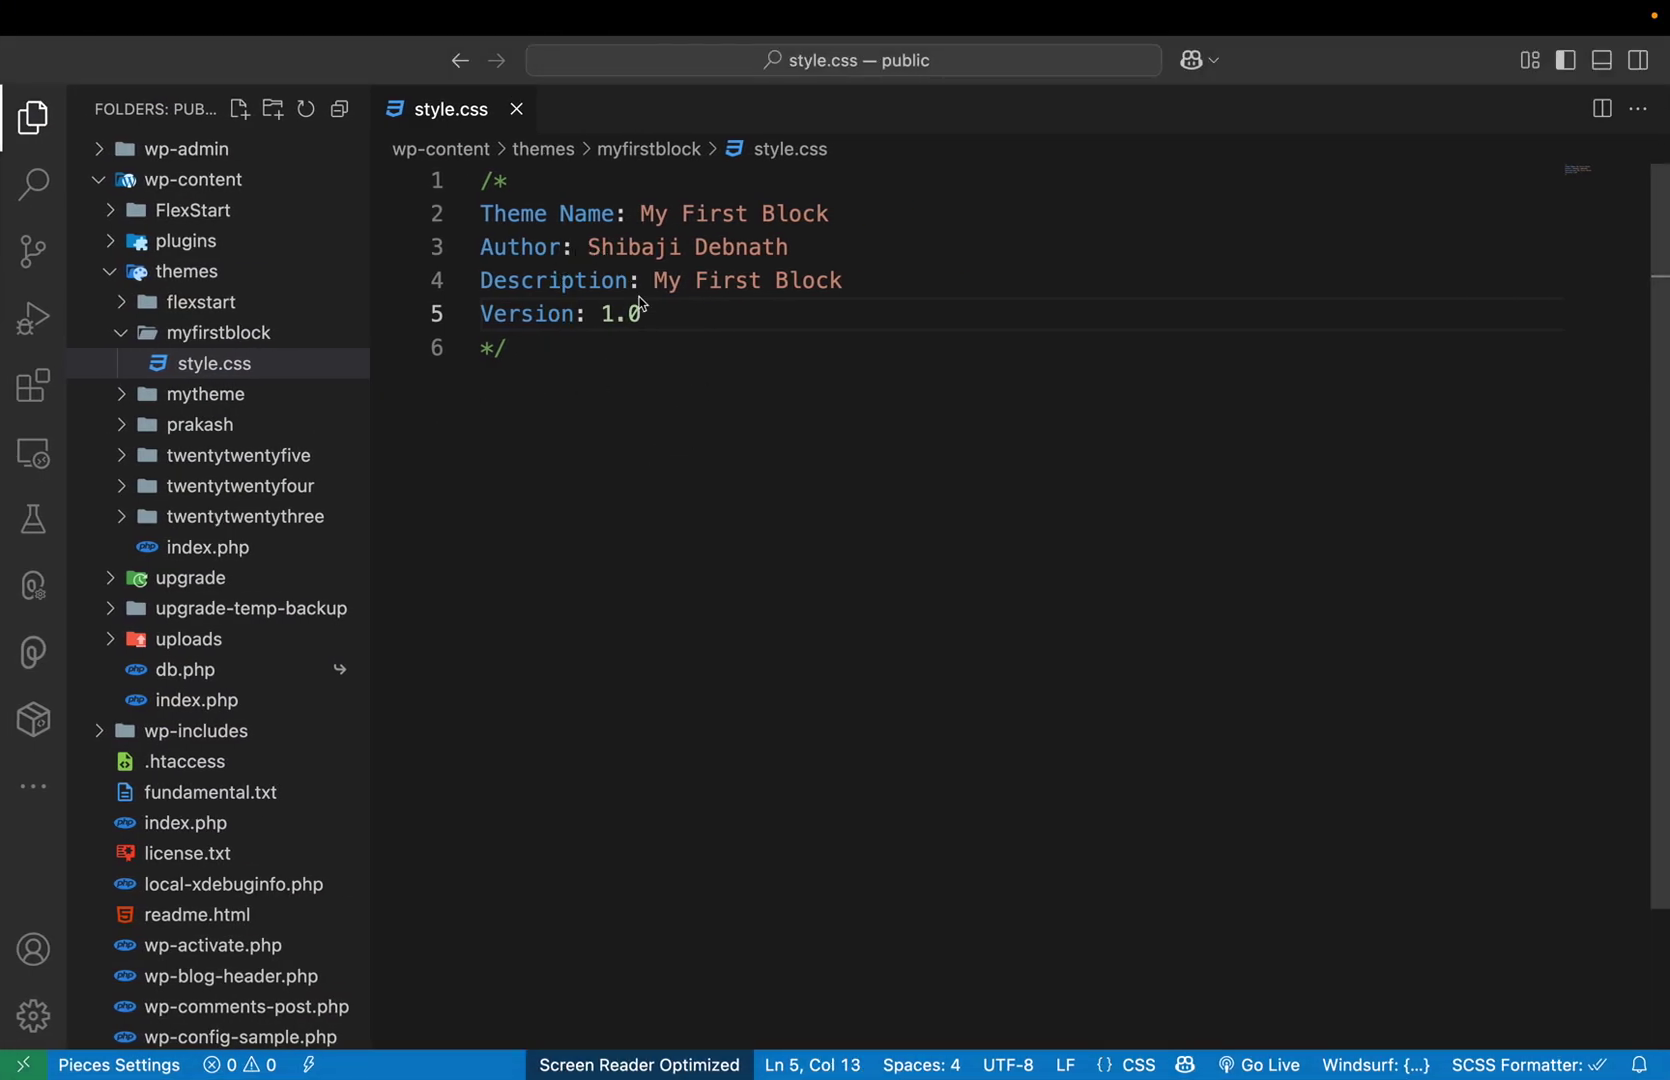
{"action": "key", "text": "ctrl+Left"}
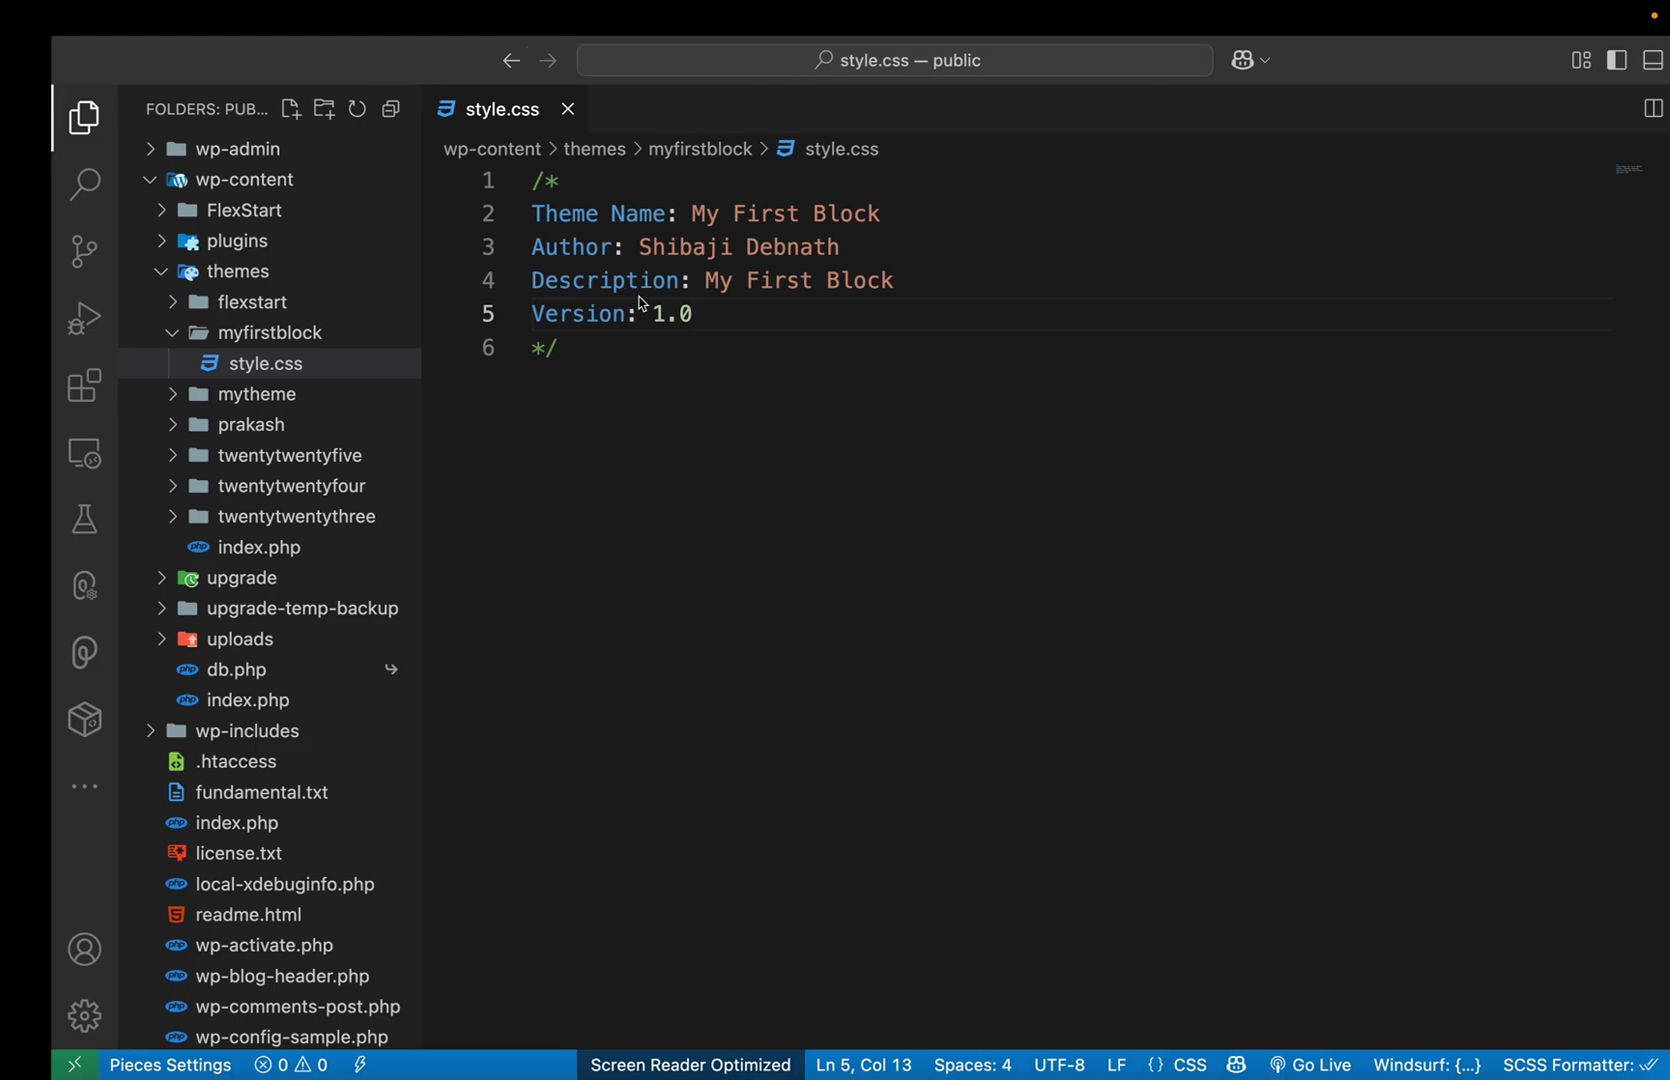
{"action": "left_click", "coordinate": [86, 99]}
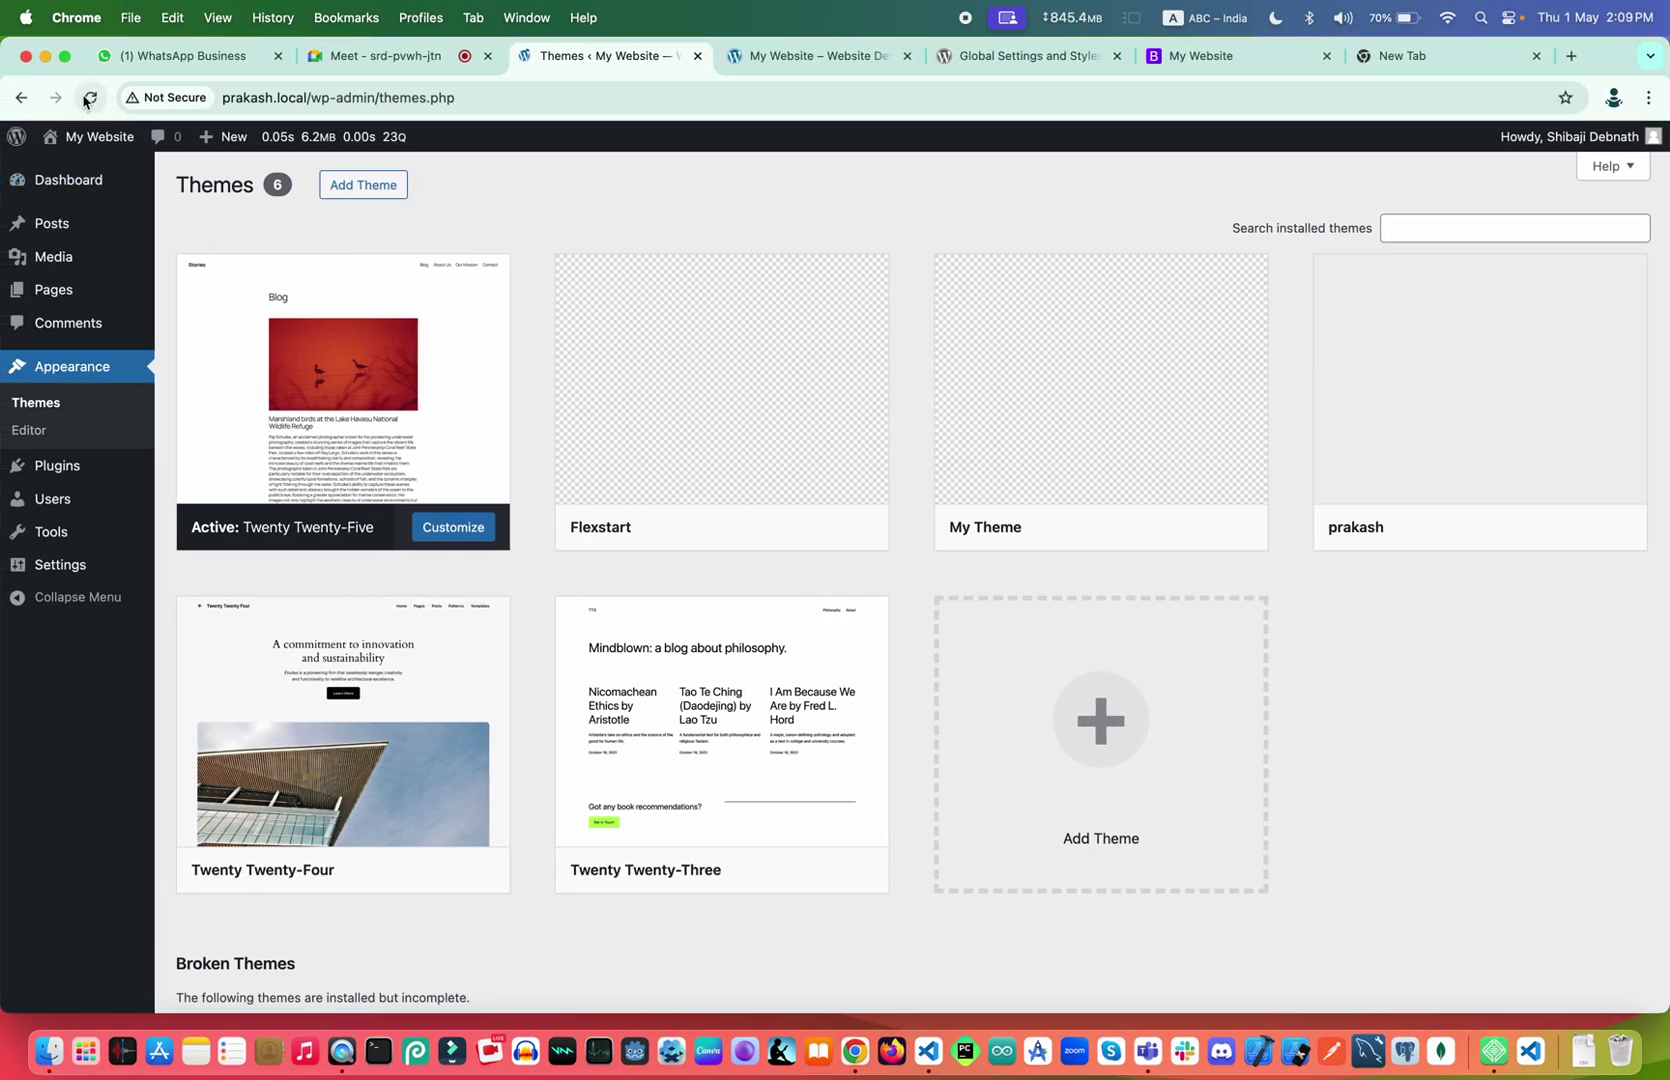
Switch to VS Code and create a folder named template inside the myfirstblock theme folder
{"action": "key", "text": "ctrl+Right"}
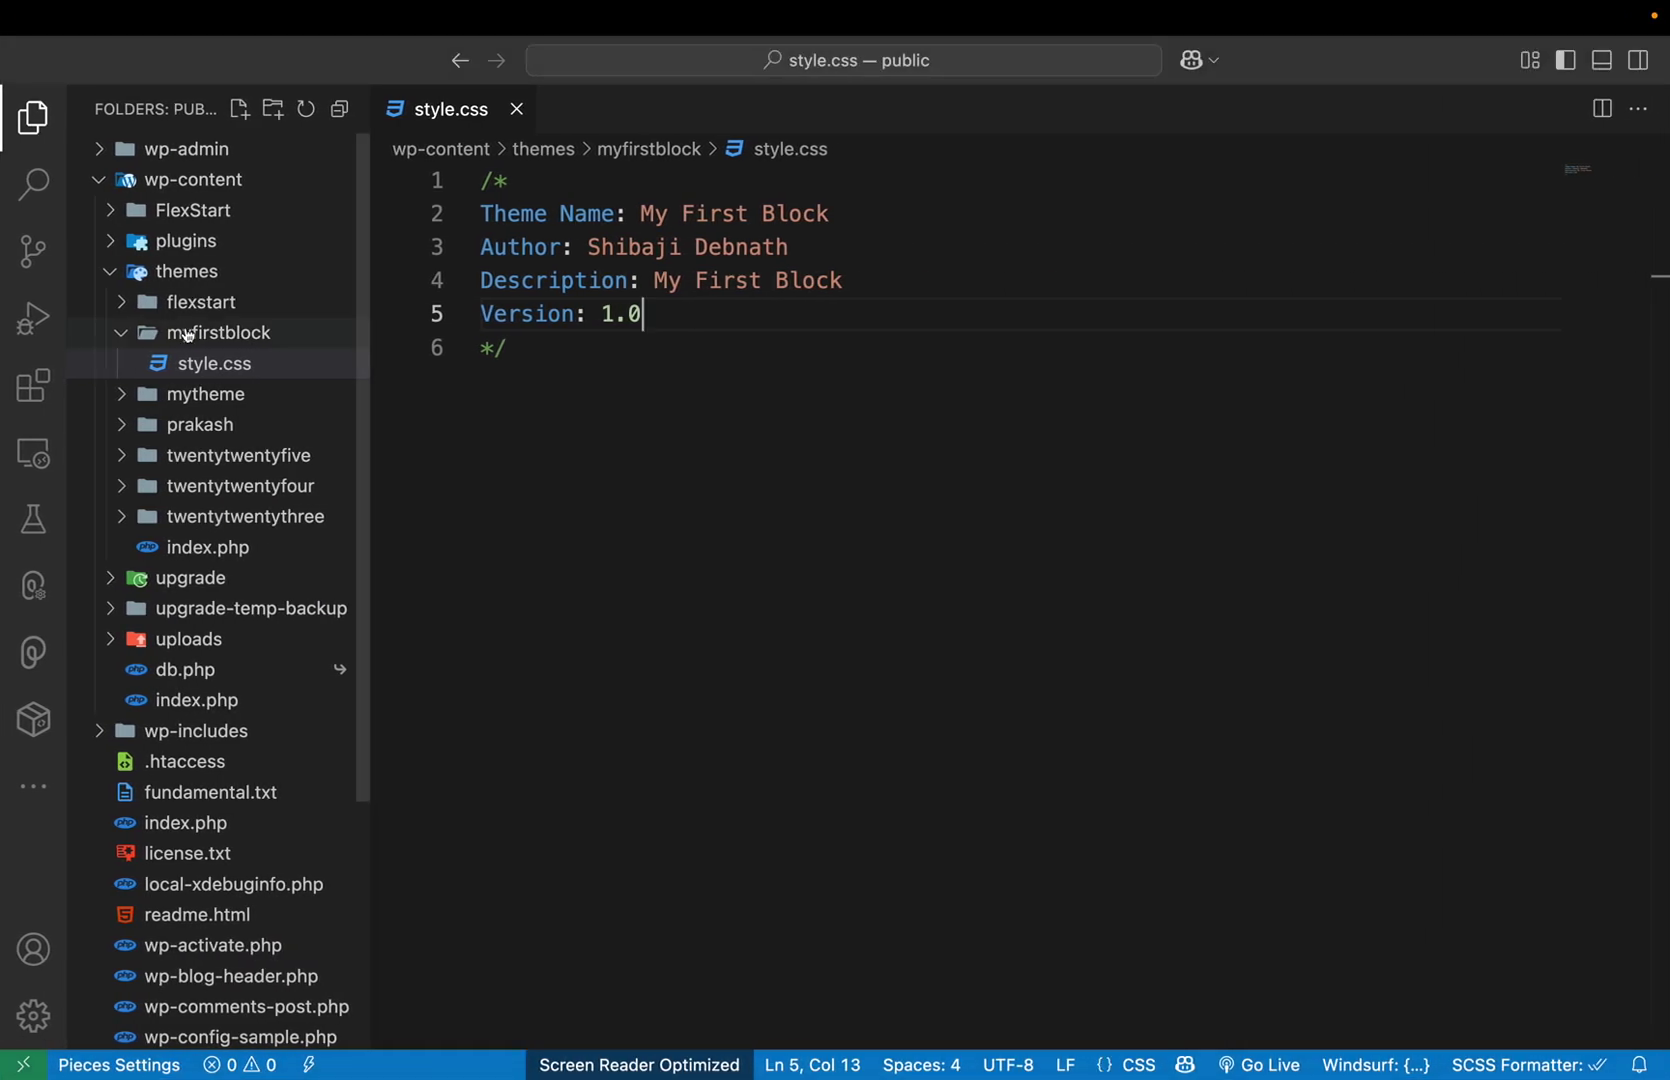
{"action": "right_click", "coordinate": [187, 335]}
{"action": "left_click", "coordinate": [240, 358]}
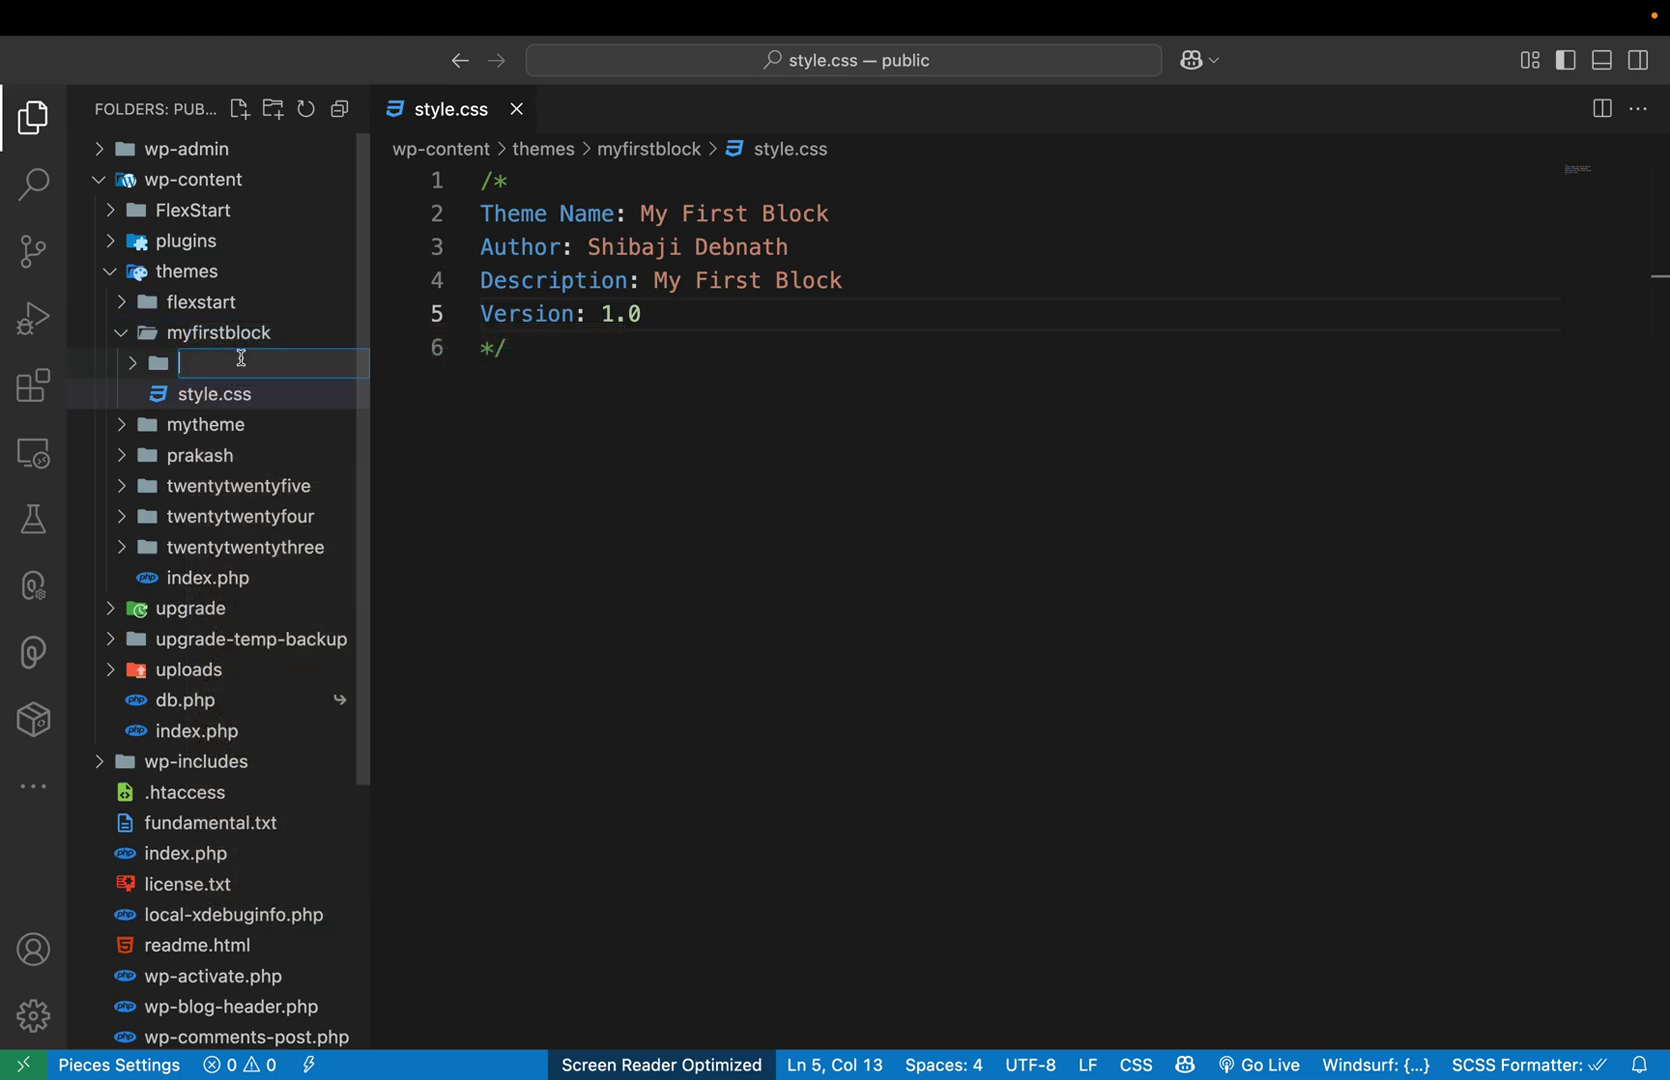
{"action": "type", "text": "thm"}
{"action": "type", "text": "me"}
{"action": "key", "text": "BackSpace"}
{"action": "type", "text": "te"}
{"action": "key", "text": "Return"}
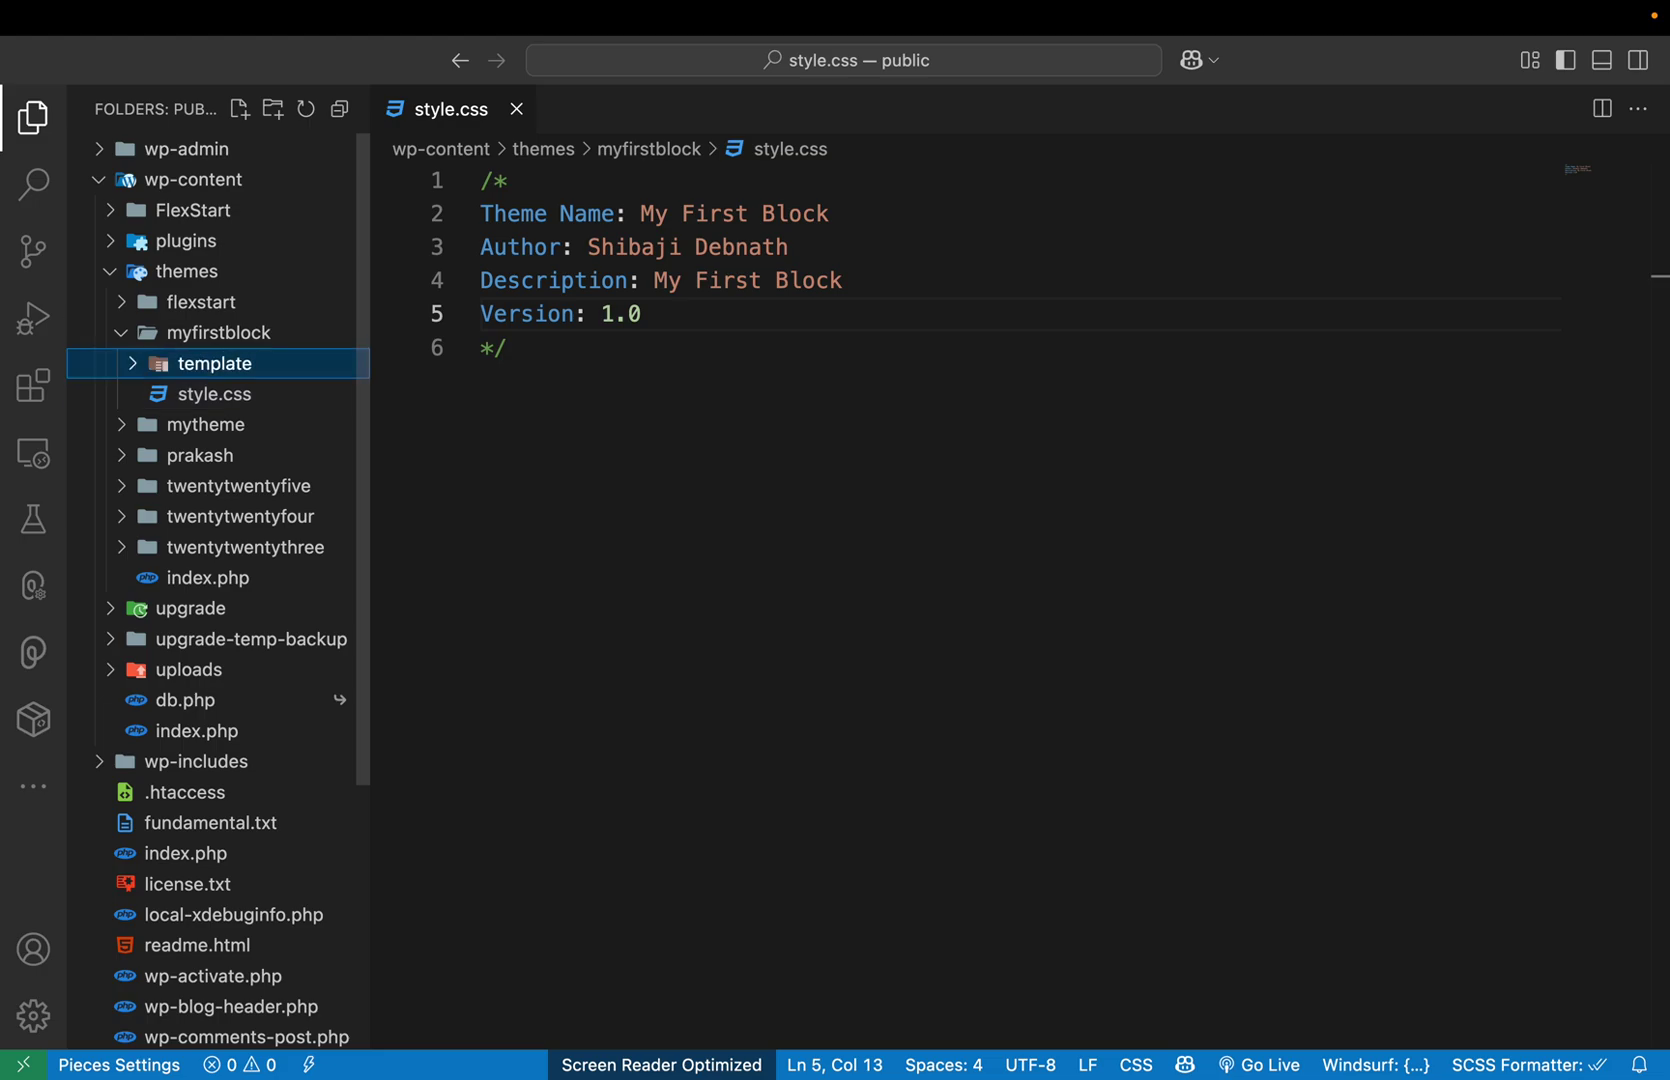
Switch to Chrome and examine the Templates and Theme Structure pages under Core Concepts in the WordPress theme handbook for required files and folders
{"action": "key", "text": "ctrl+Left"}
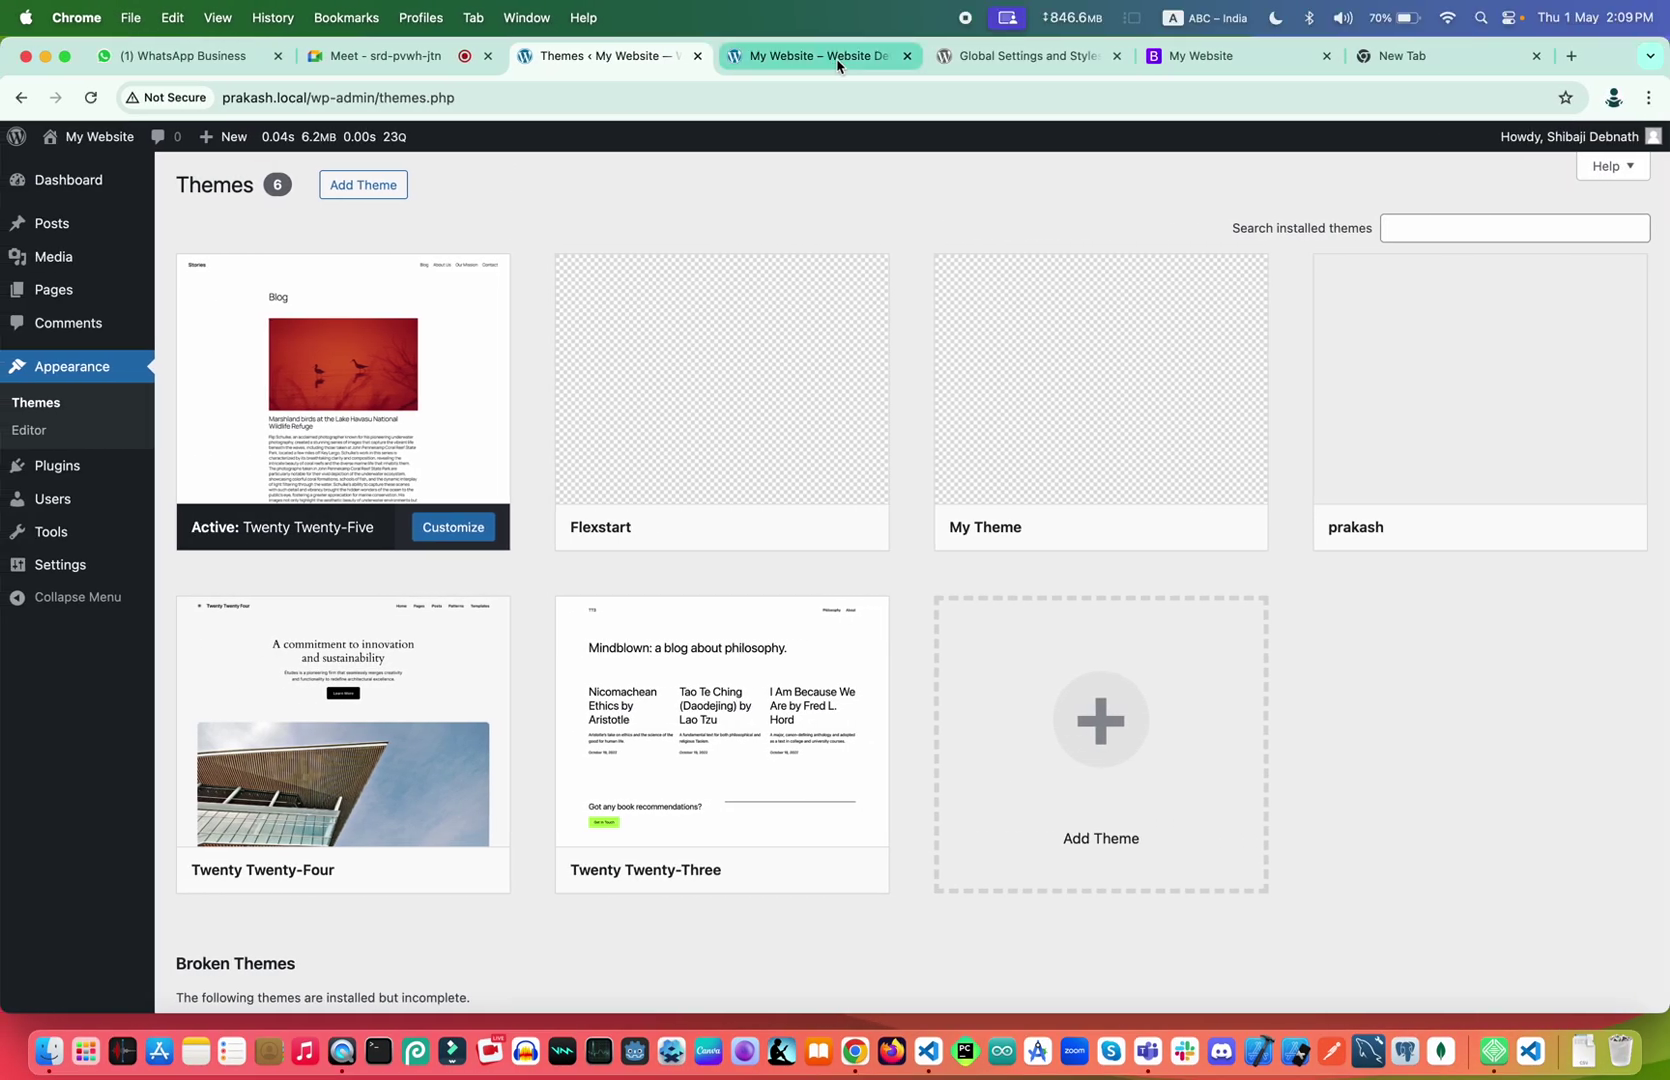
{"action": "left_click", "coordinate": [961, 63]}
{"action": "scroll", "coordinate": [598, 399], "scroll_direction": "up", "scroll_amount": 2}
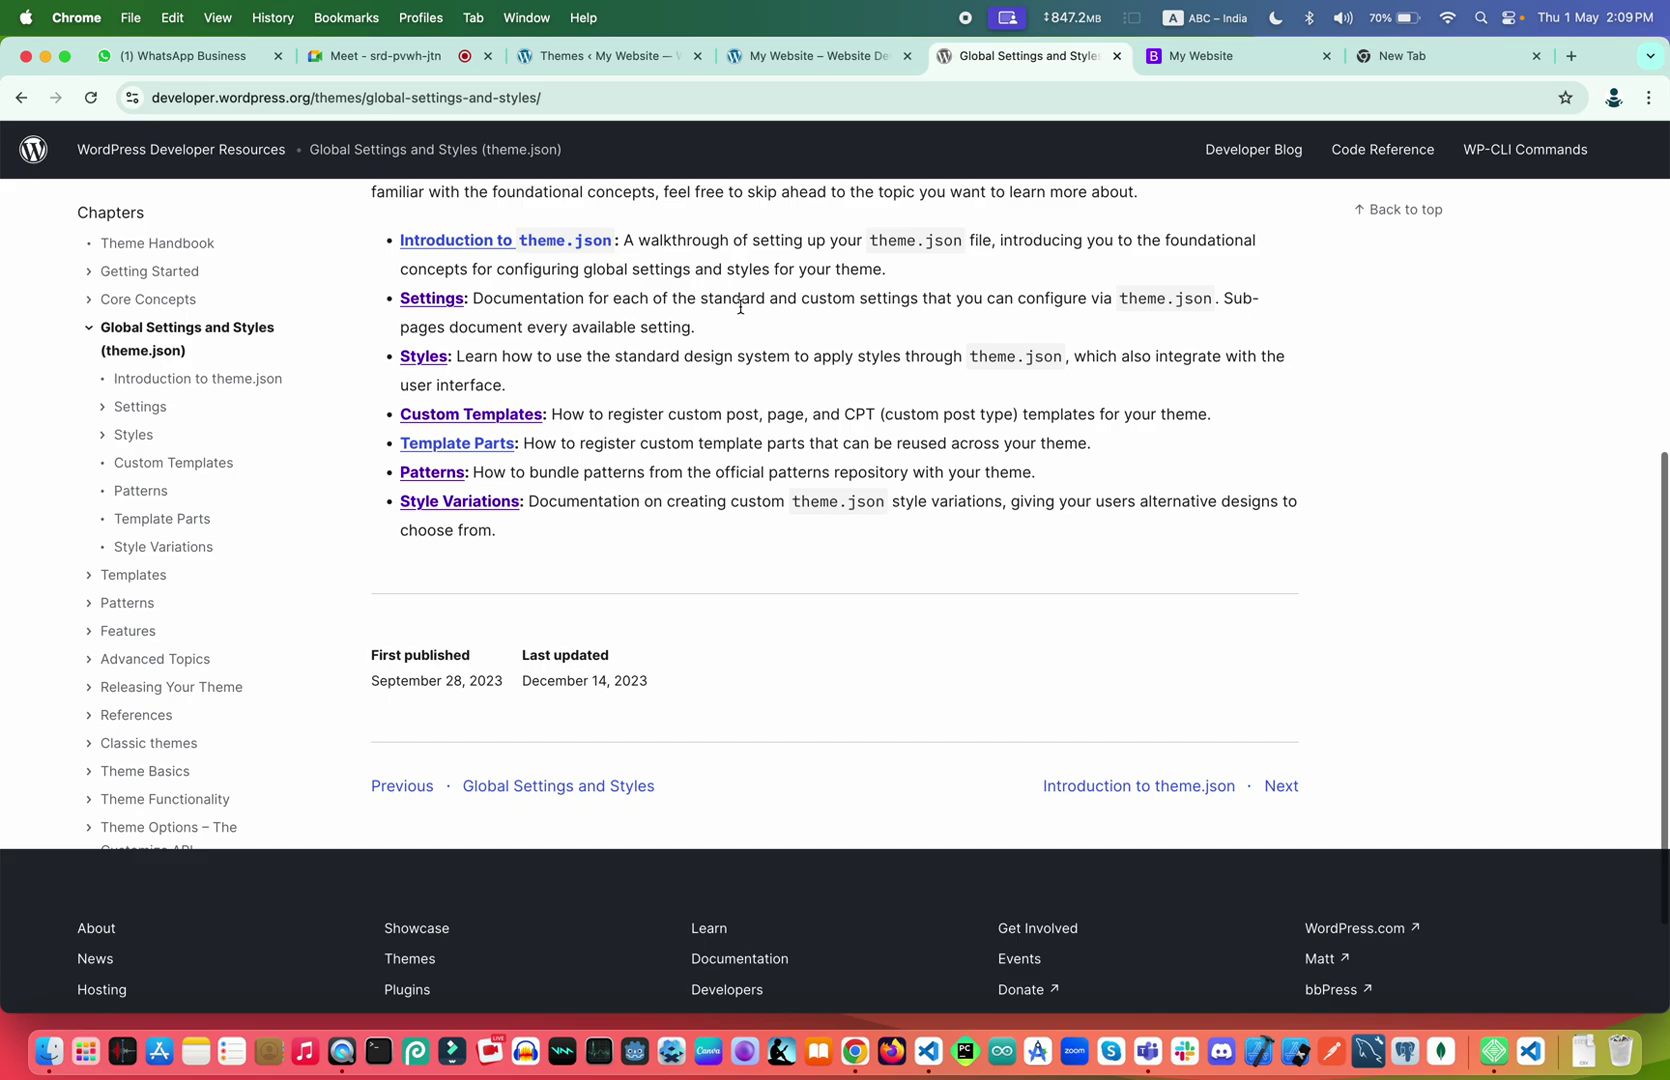
{"action": "scroll", "coordinate": [598, 399], "scroll_direction": "up", "scroll_amount": 10}
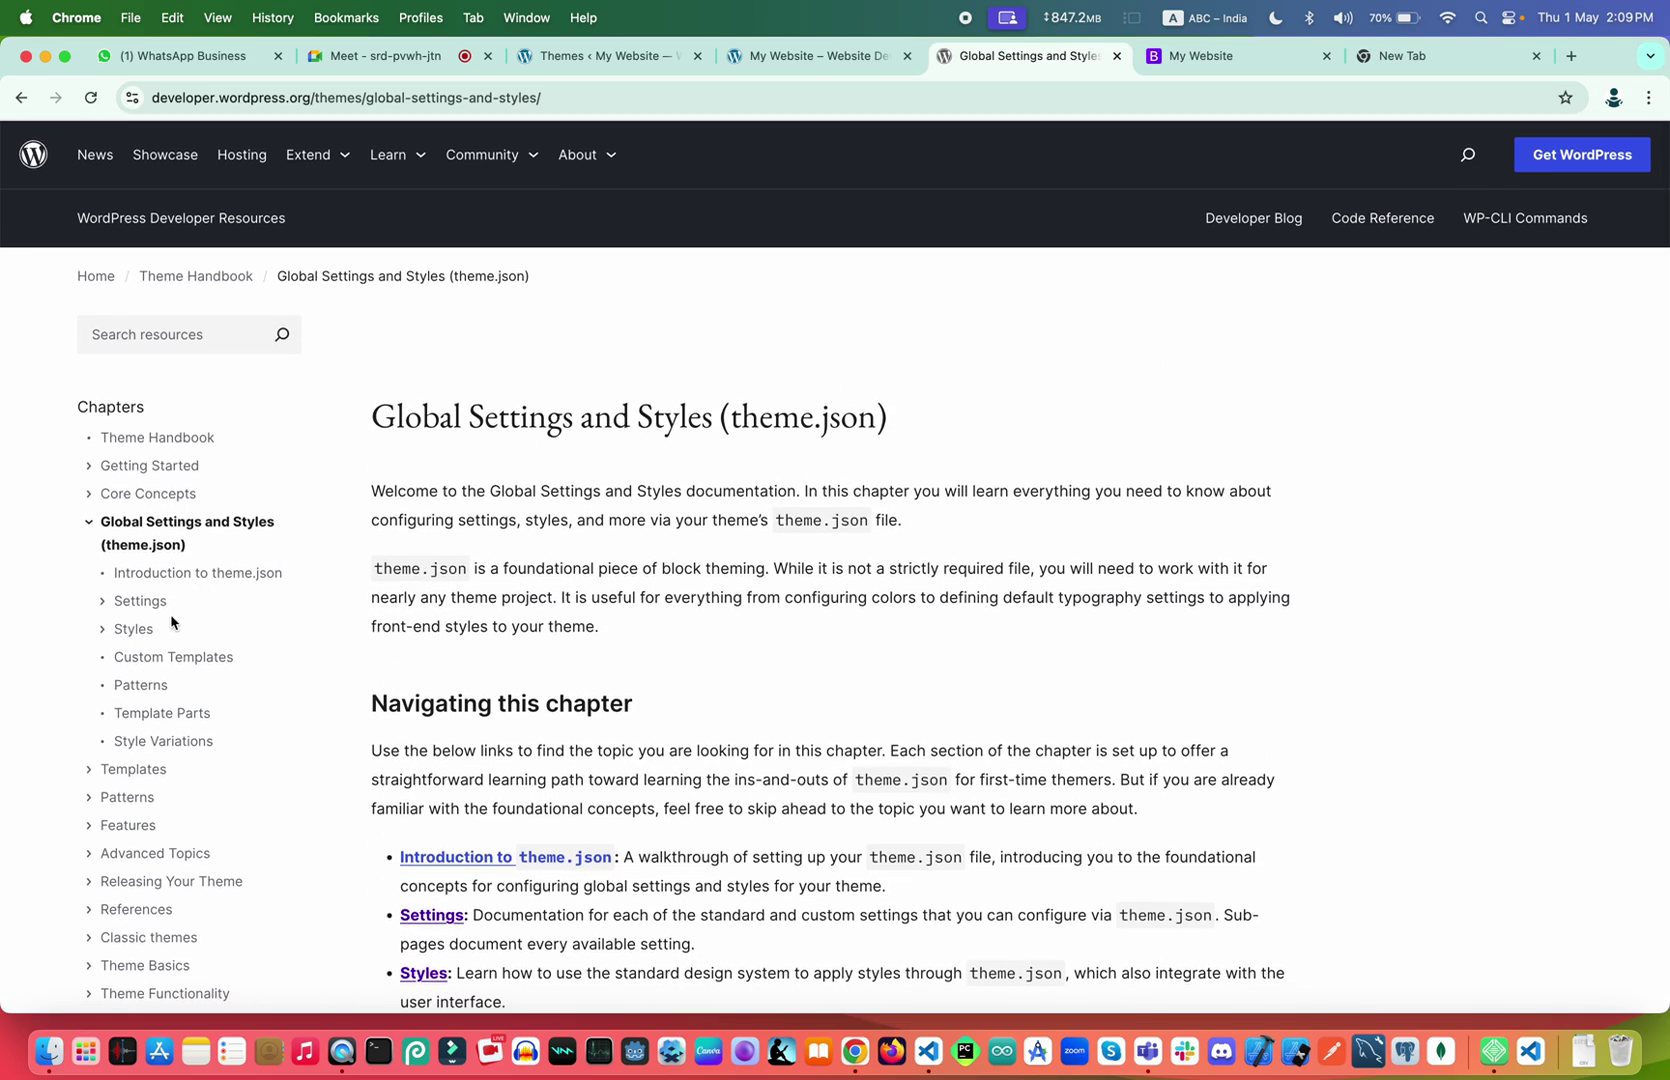
{"action": "left_click", "coordinate": [152, 496]}
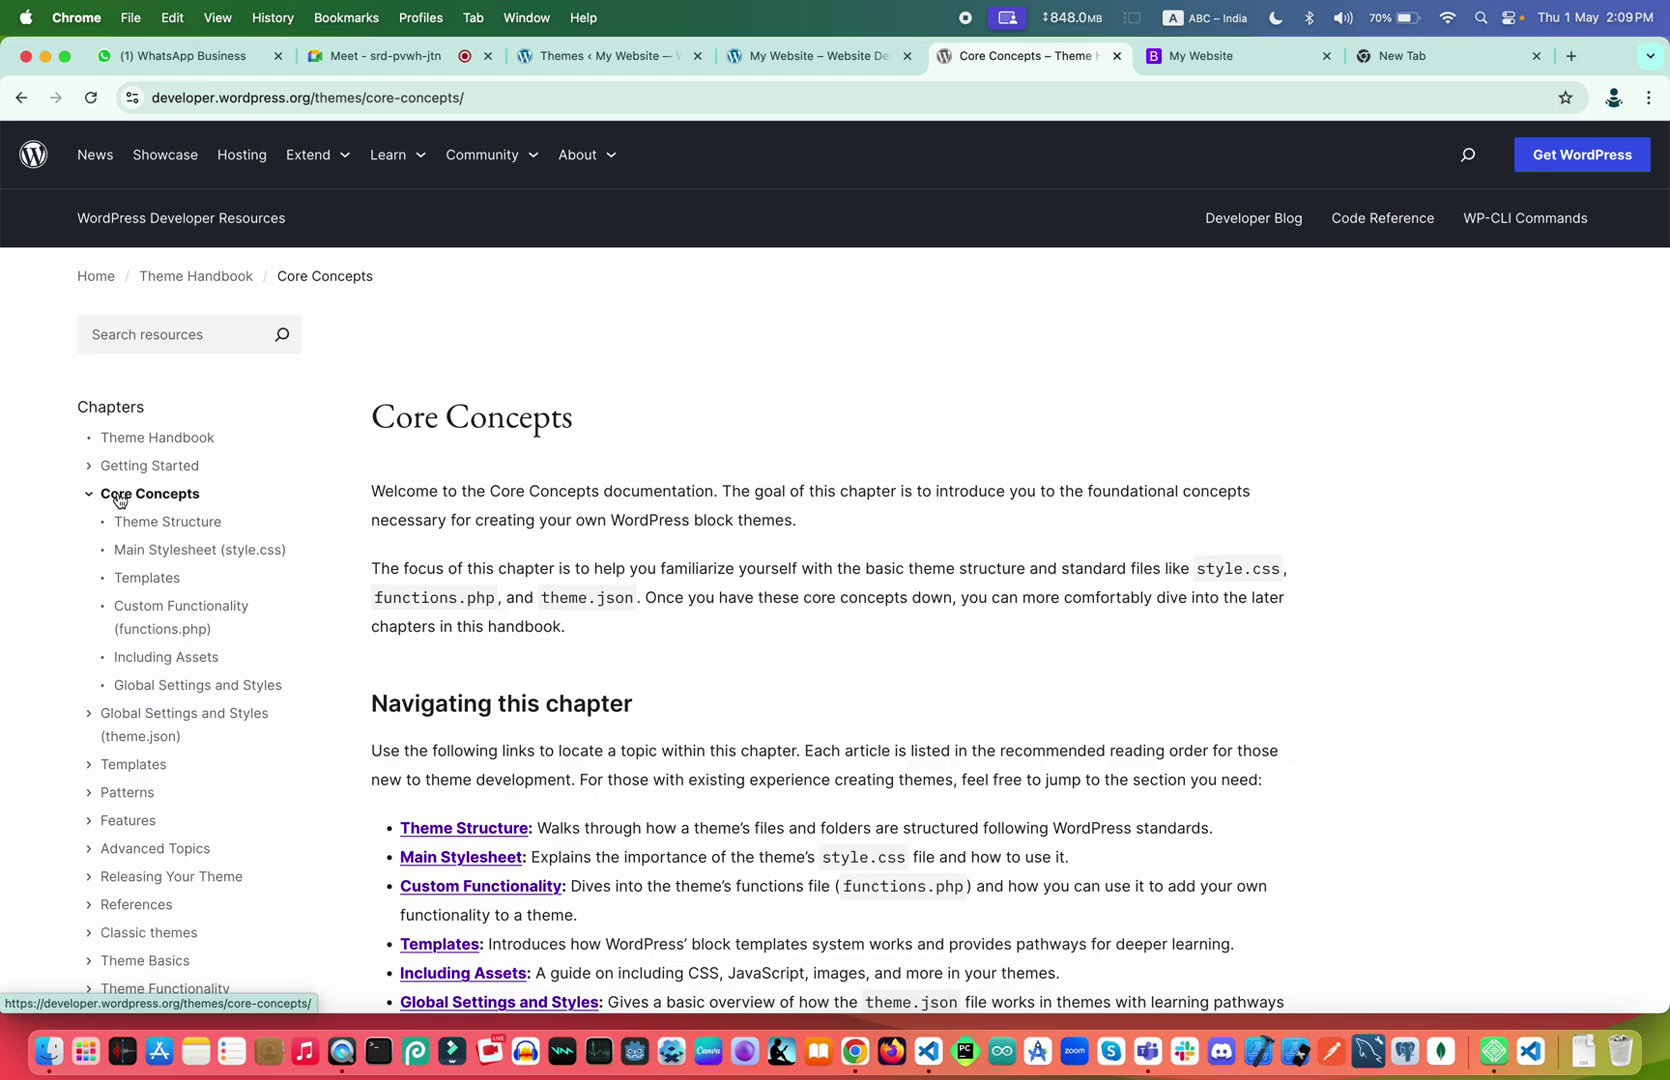
{"action": "left_click", "coordinate": [157, 574]}
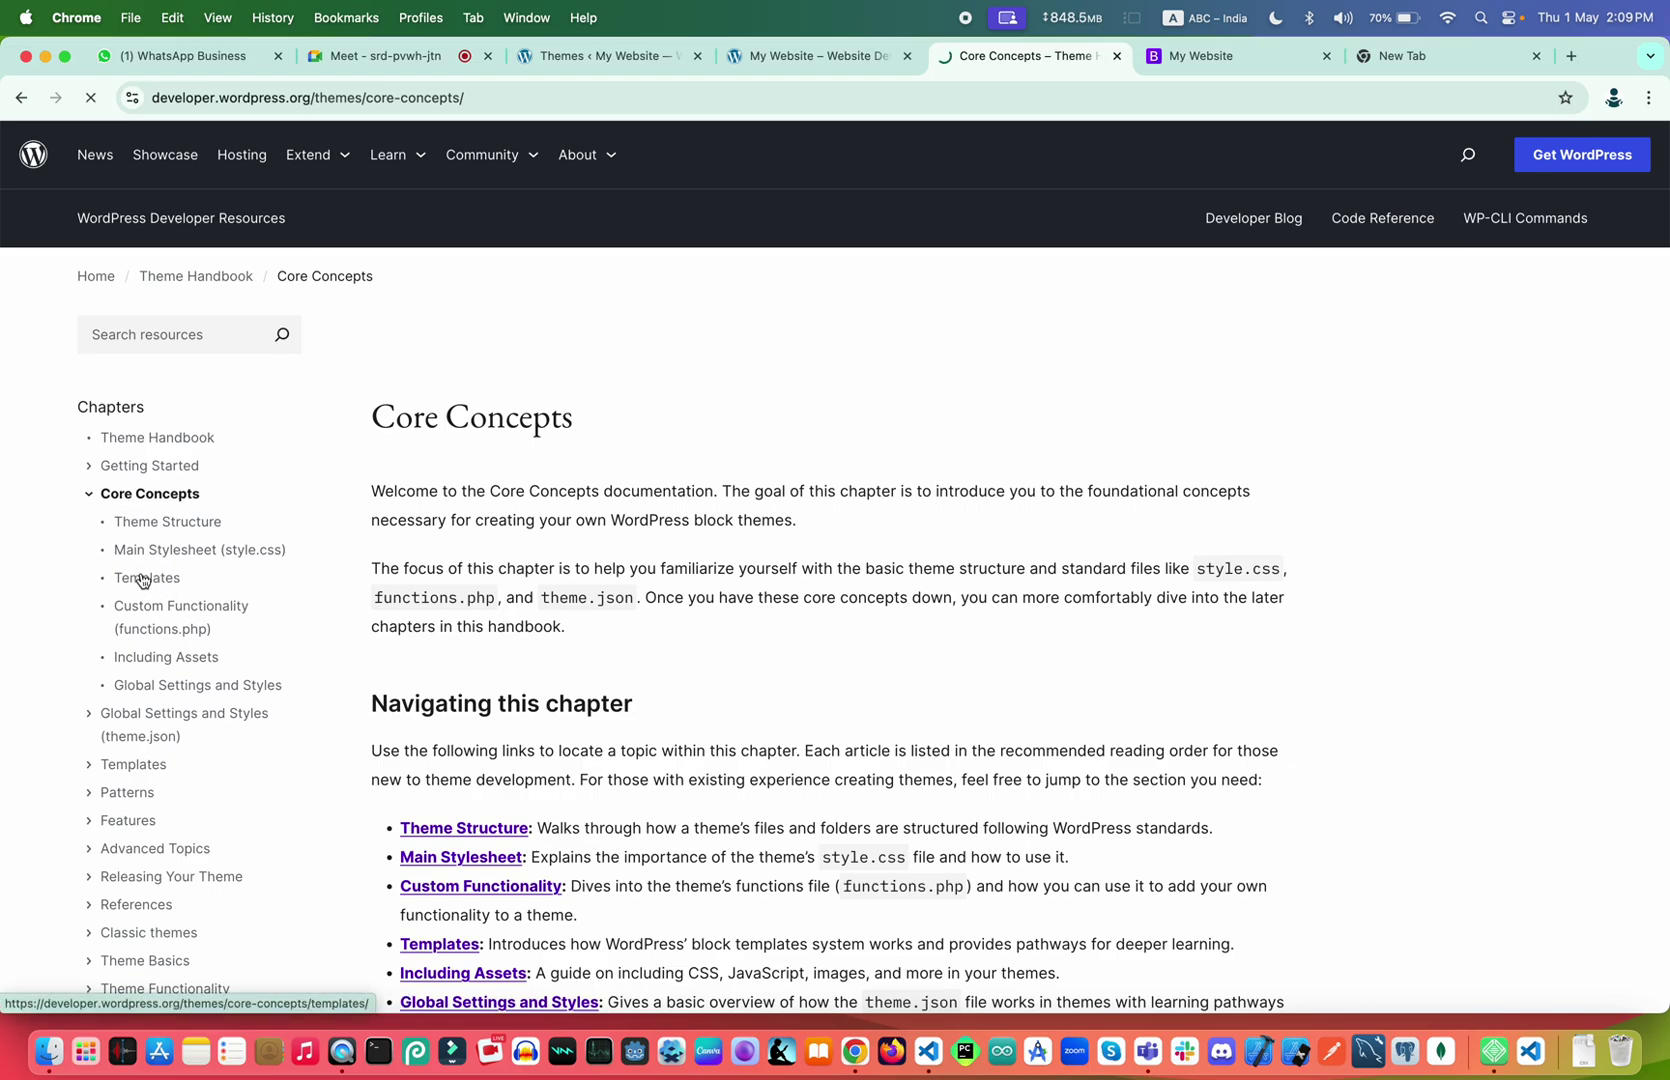
{"action": "scroll", "coordinate": [527, 702], "scroll_direction": "down", "scroll_amount": 1}
{"action": "scroll", "coordinate": [527, 702], "scroll_direction": "down", "scroll_amount": 15}
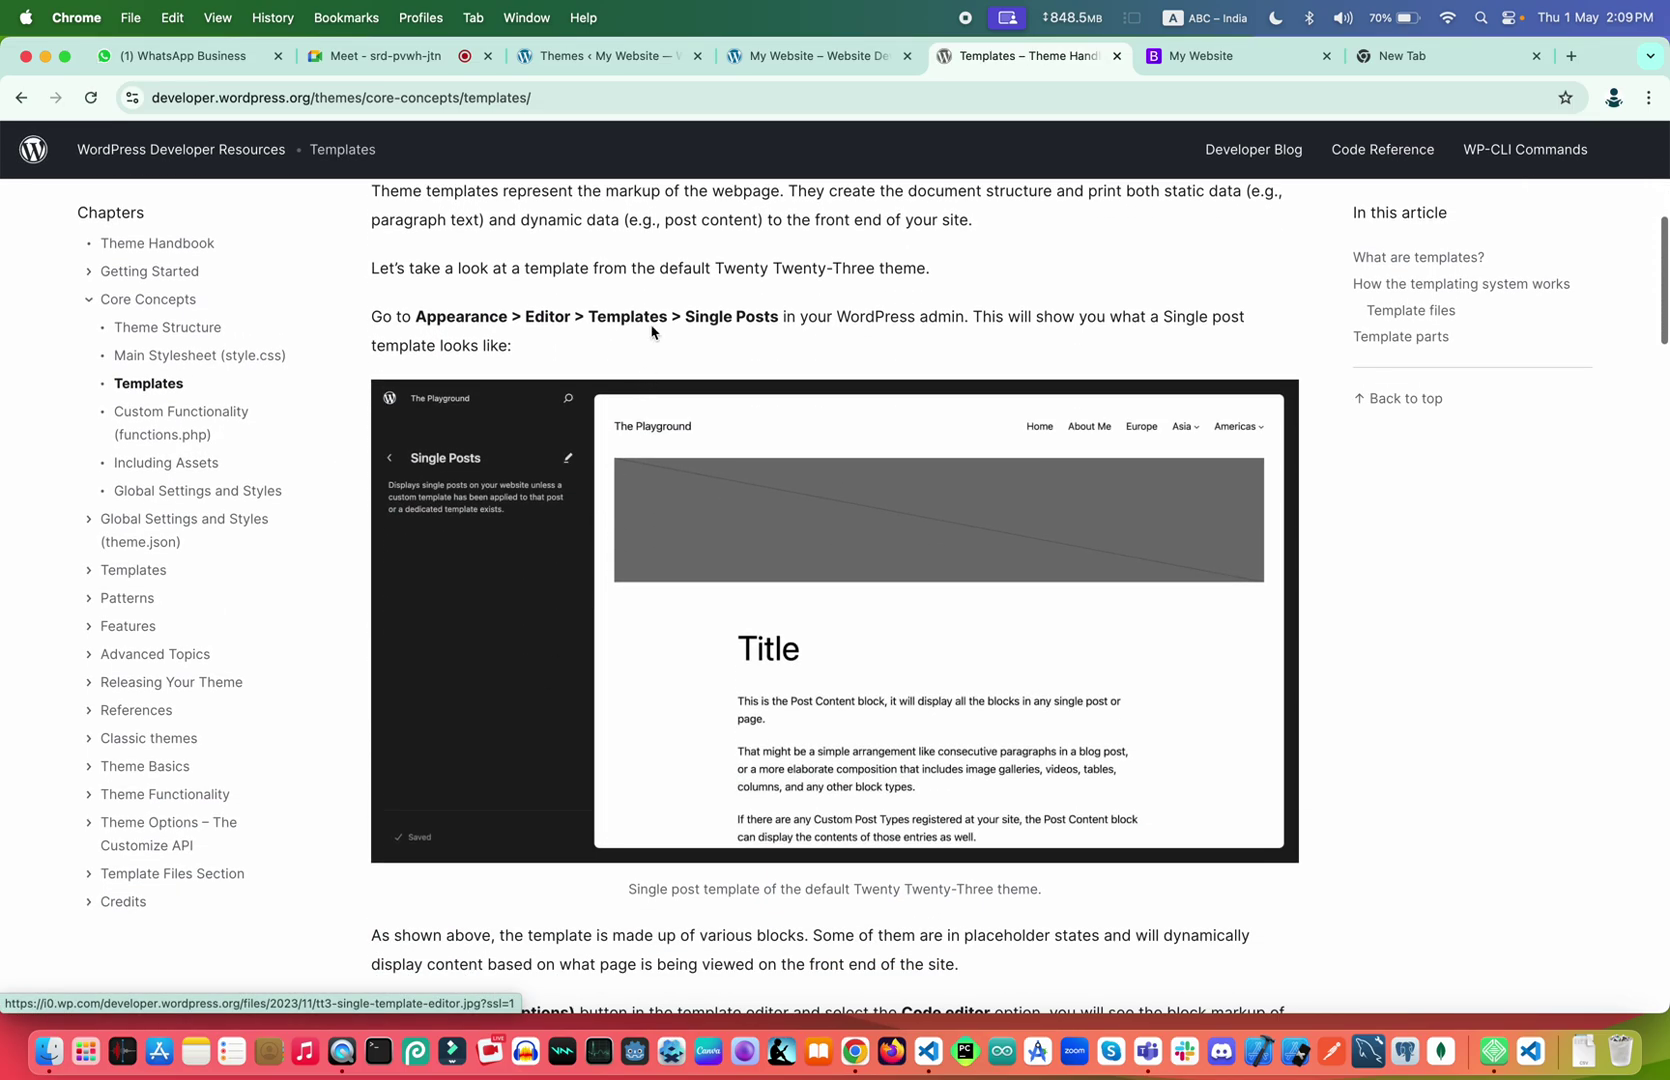
{"action": "scroll", "coordinate": [651, 332], "scroll_direction": "down", "scroll_amount": 12}
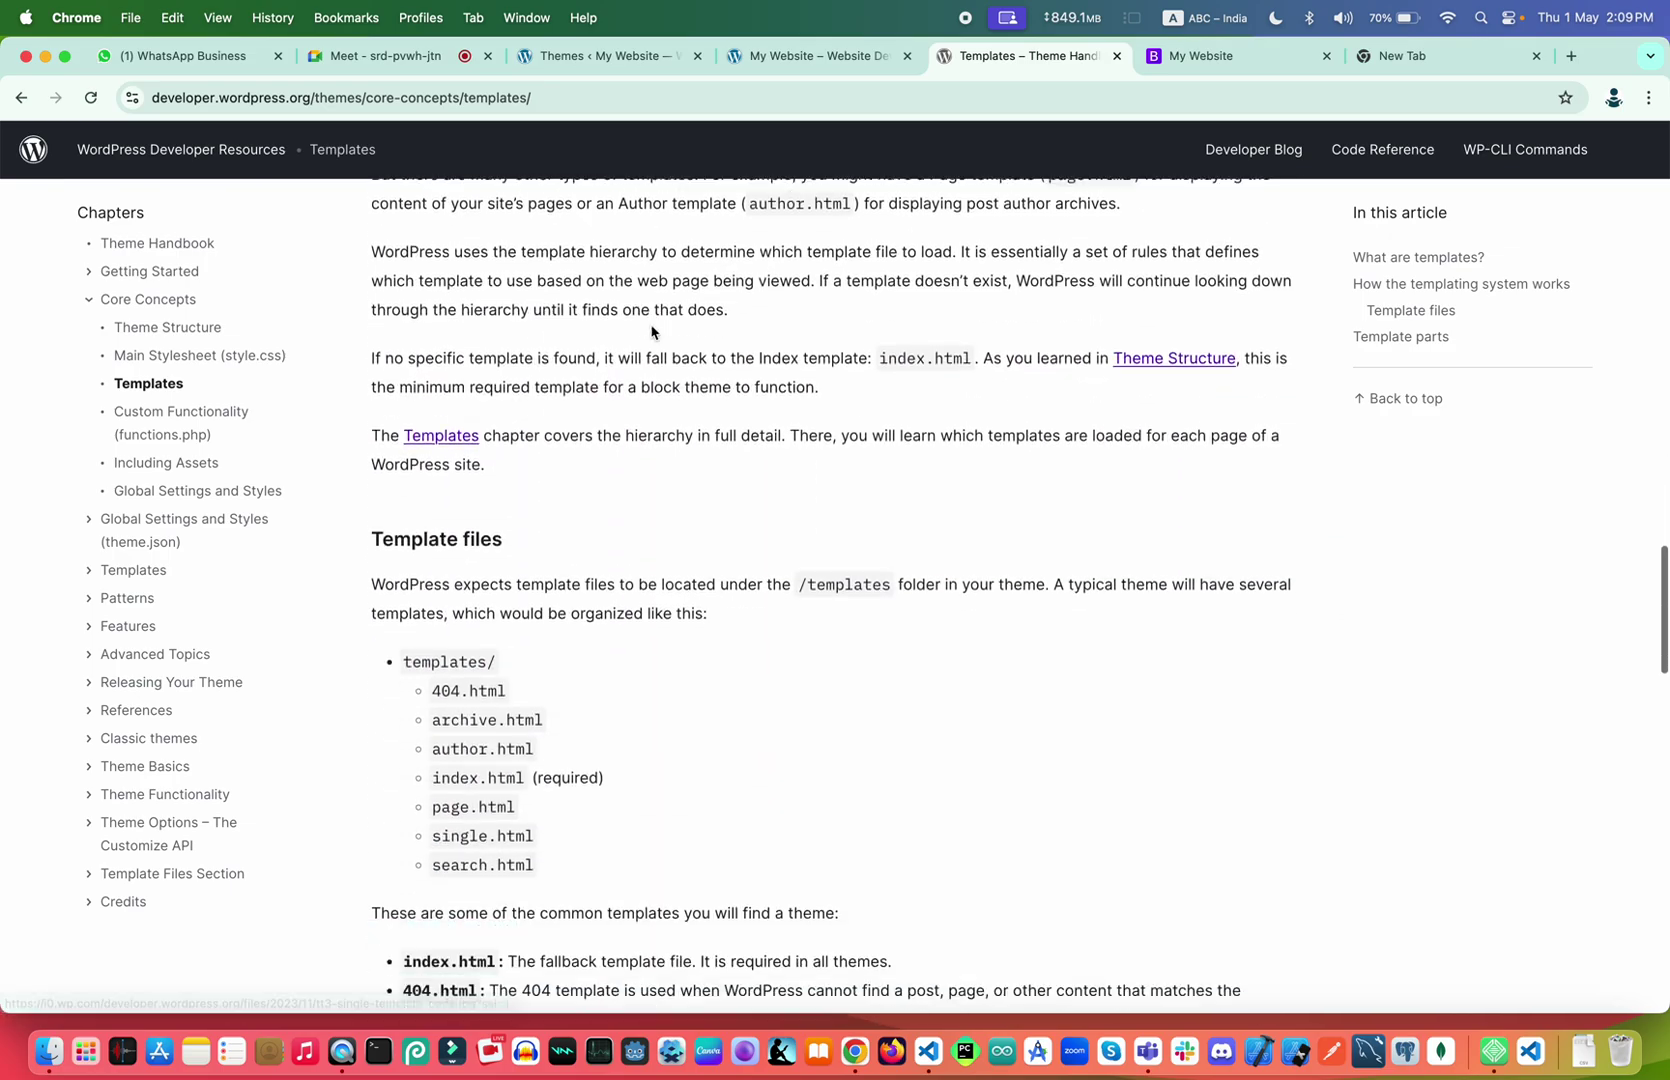
{"action": "scroll", "coordinate": [174, 320], "scroll_direction": "up", "scroll_amount": 2}
{"action": "left_click", "coordinate": [145, 327]}
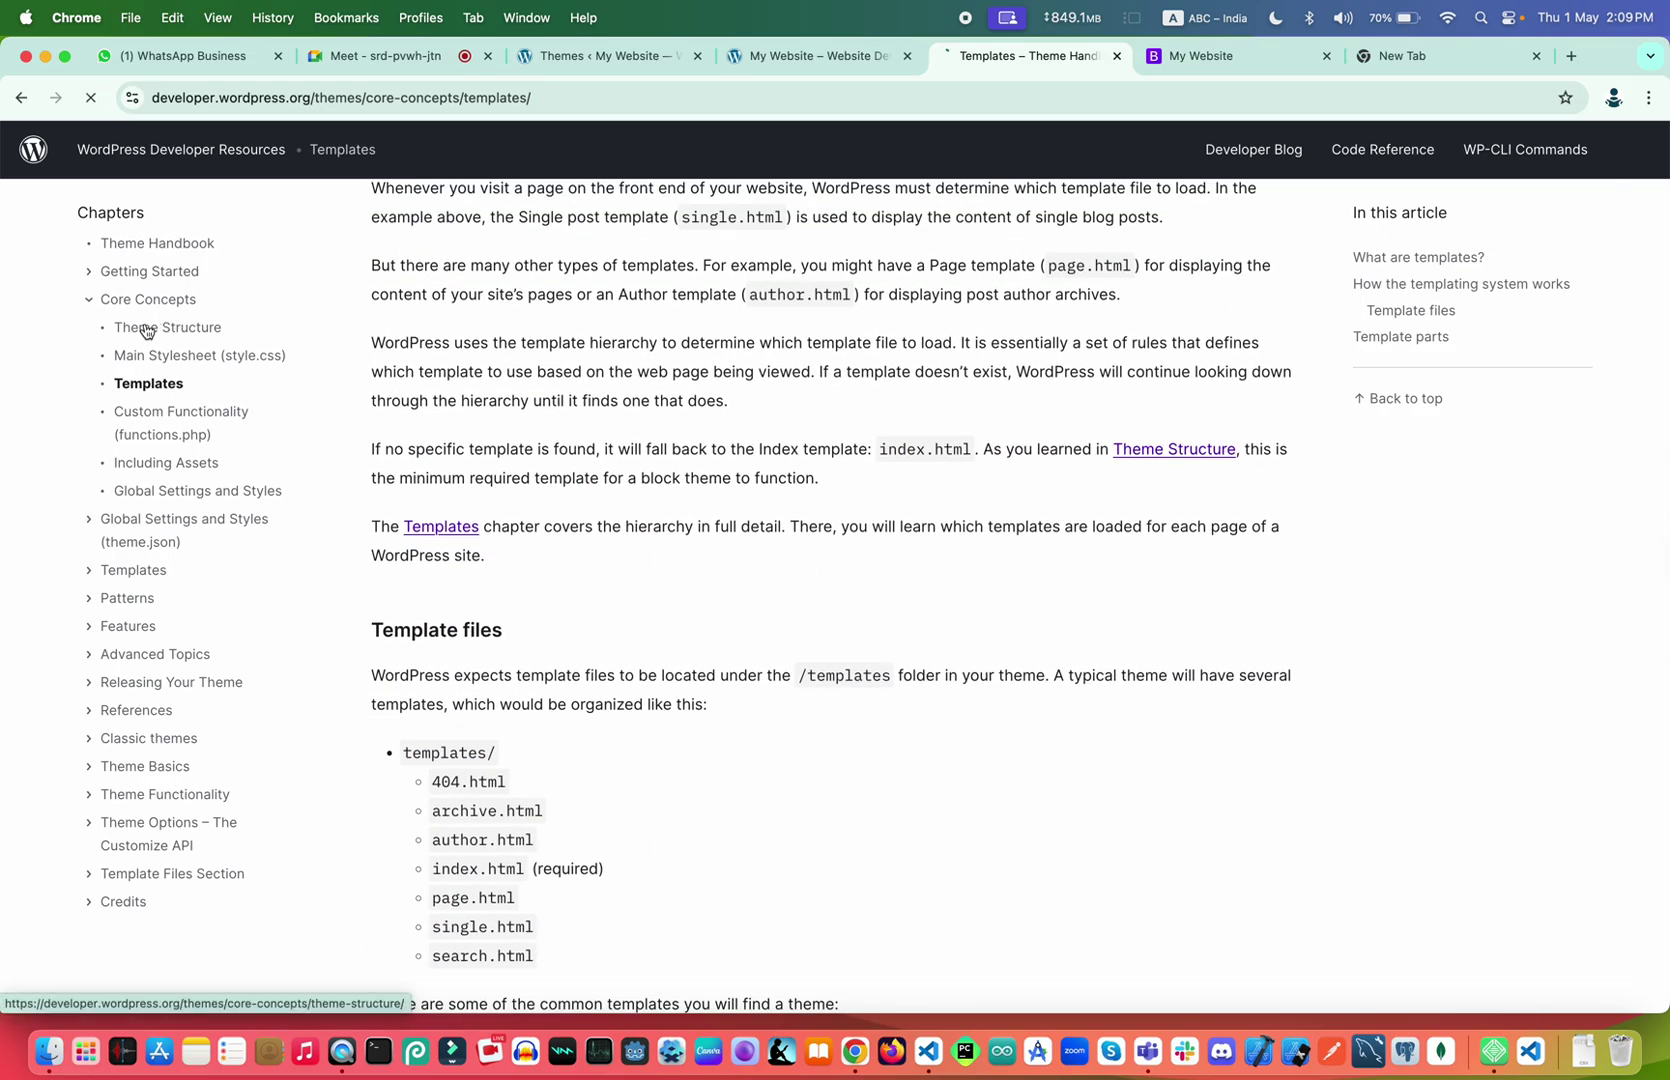
{"action": "scroll", "coordinate": [528, 563], "scroll_direction": "down", "scroll_amount": 8}
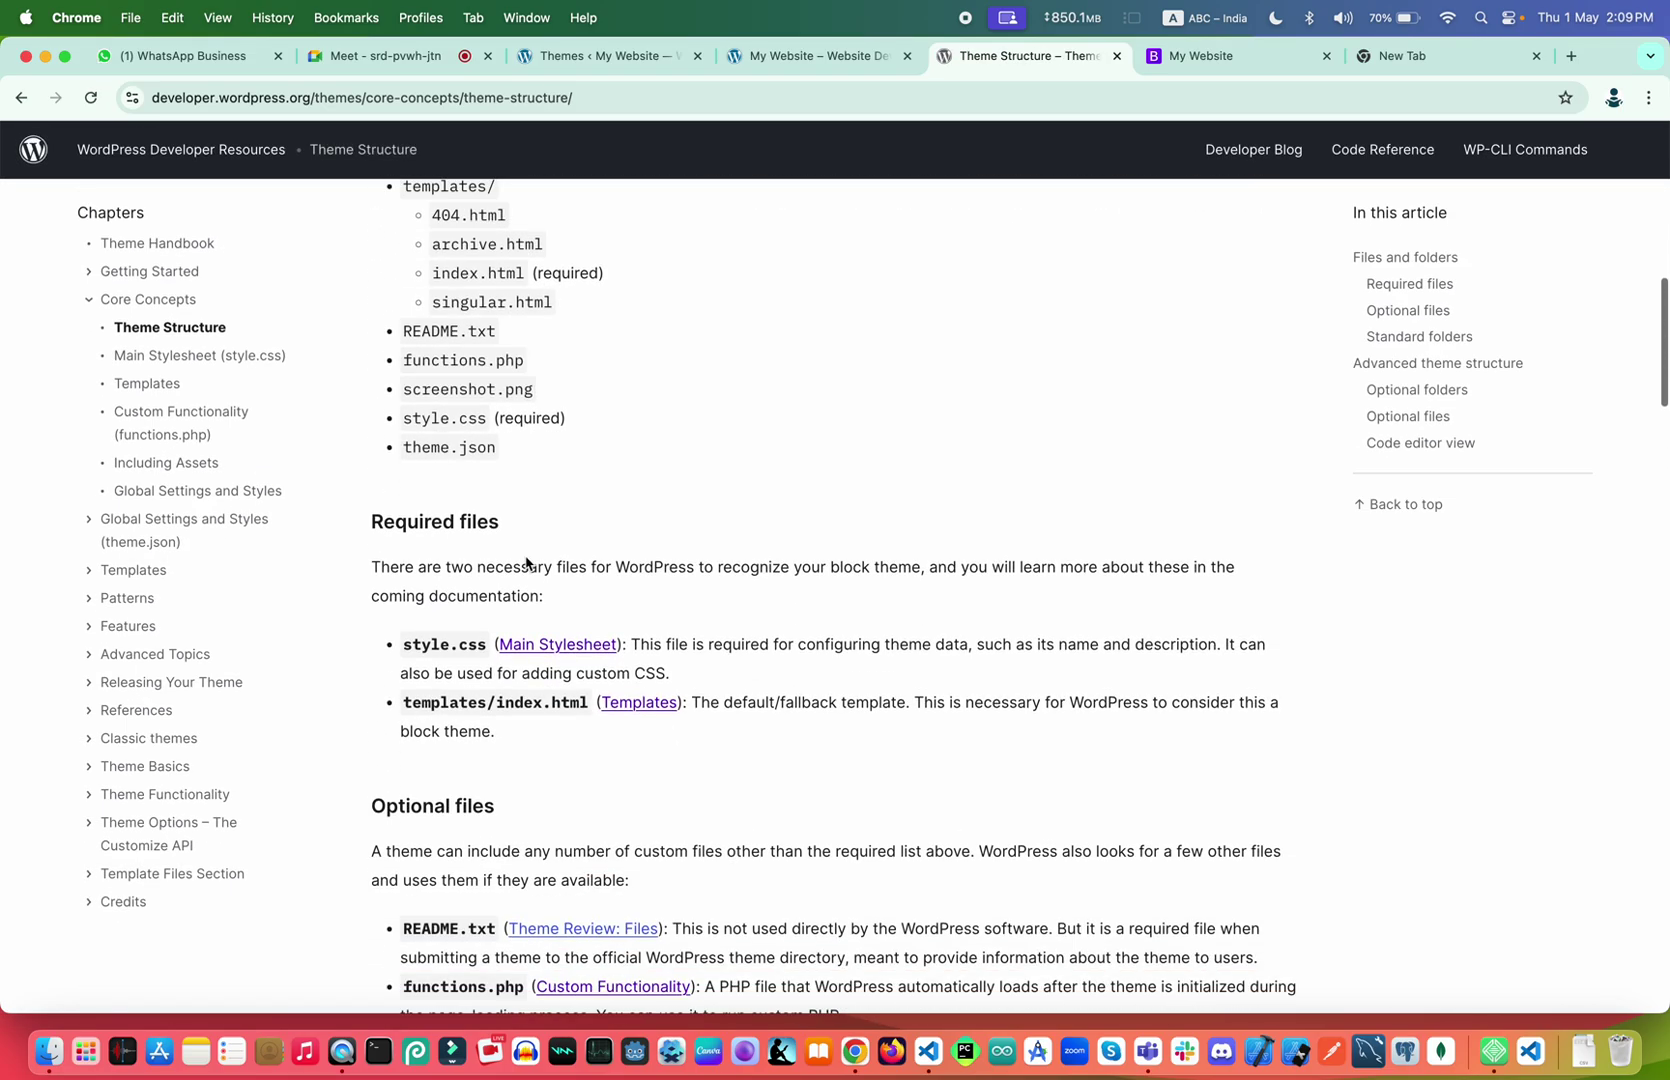
Switch to VS Code and rename the template folder inside the myfirstblock theme as templates
{"action": "key", "text": "ctrl+Right"}
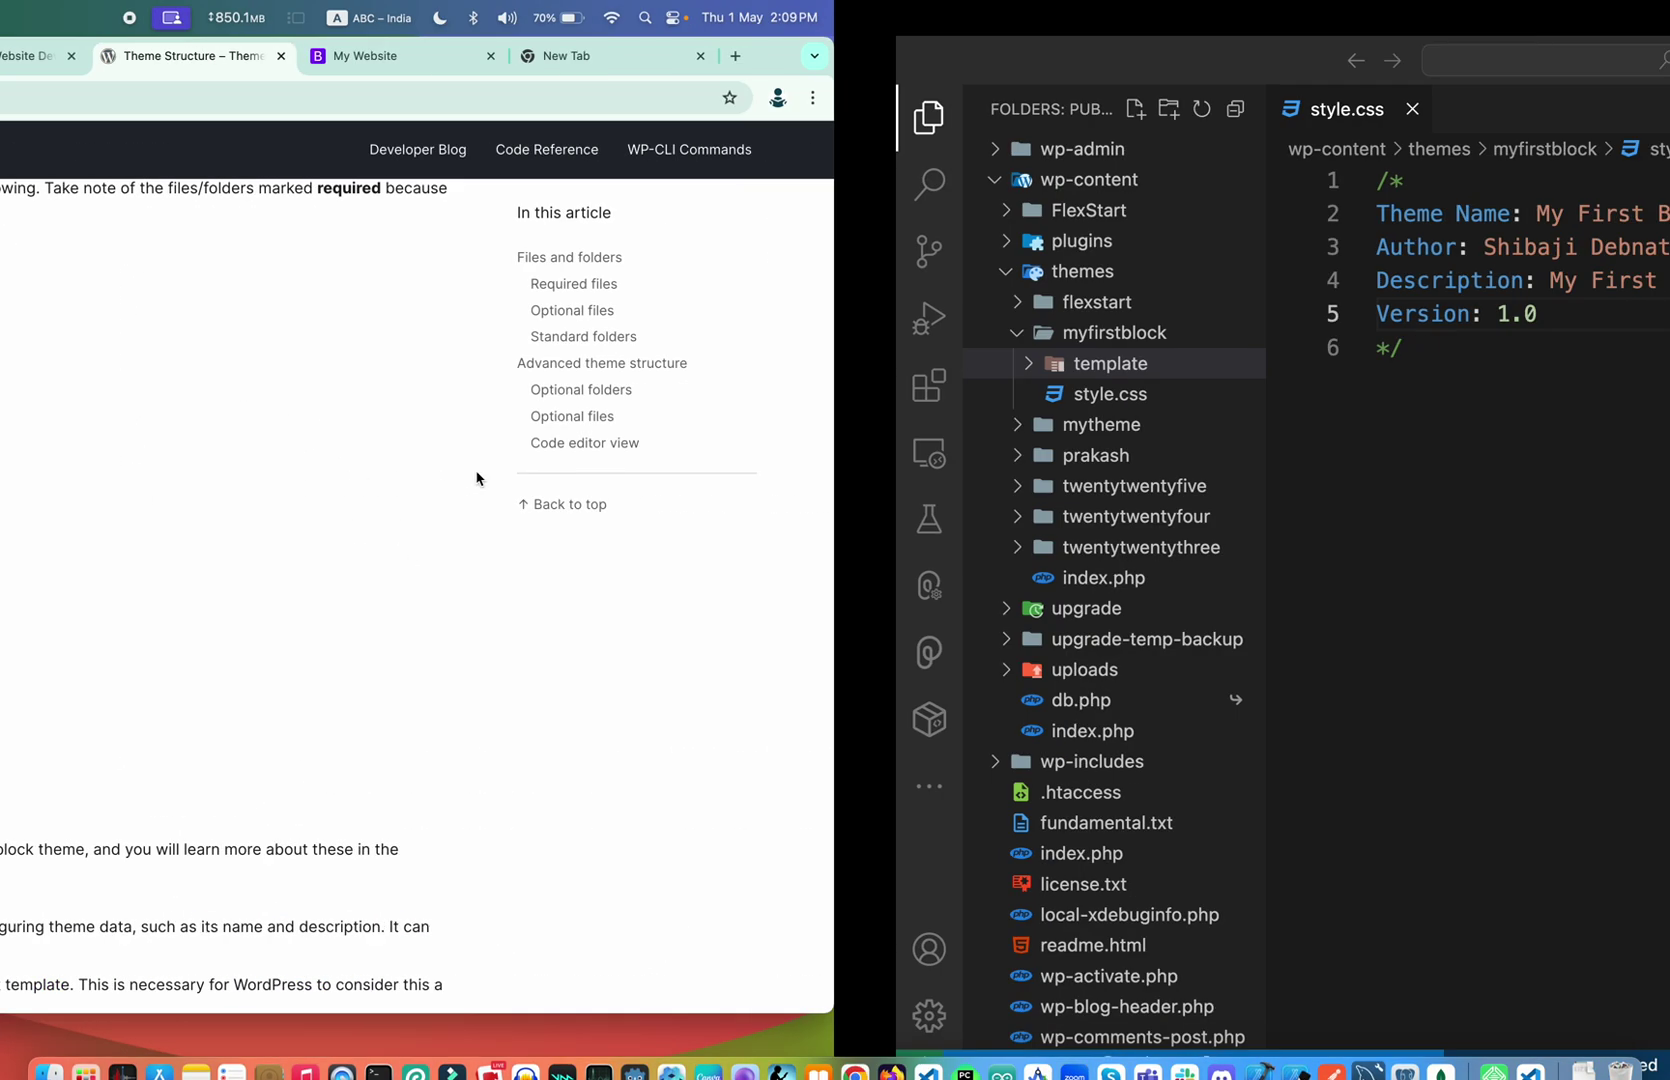
{"action": "right_click", "coordinate": [243, 372]}
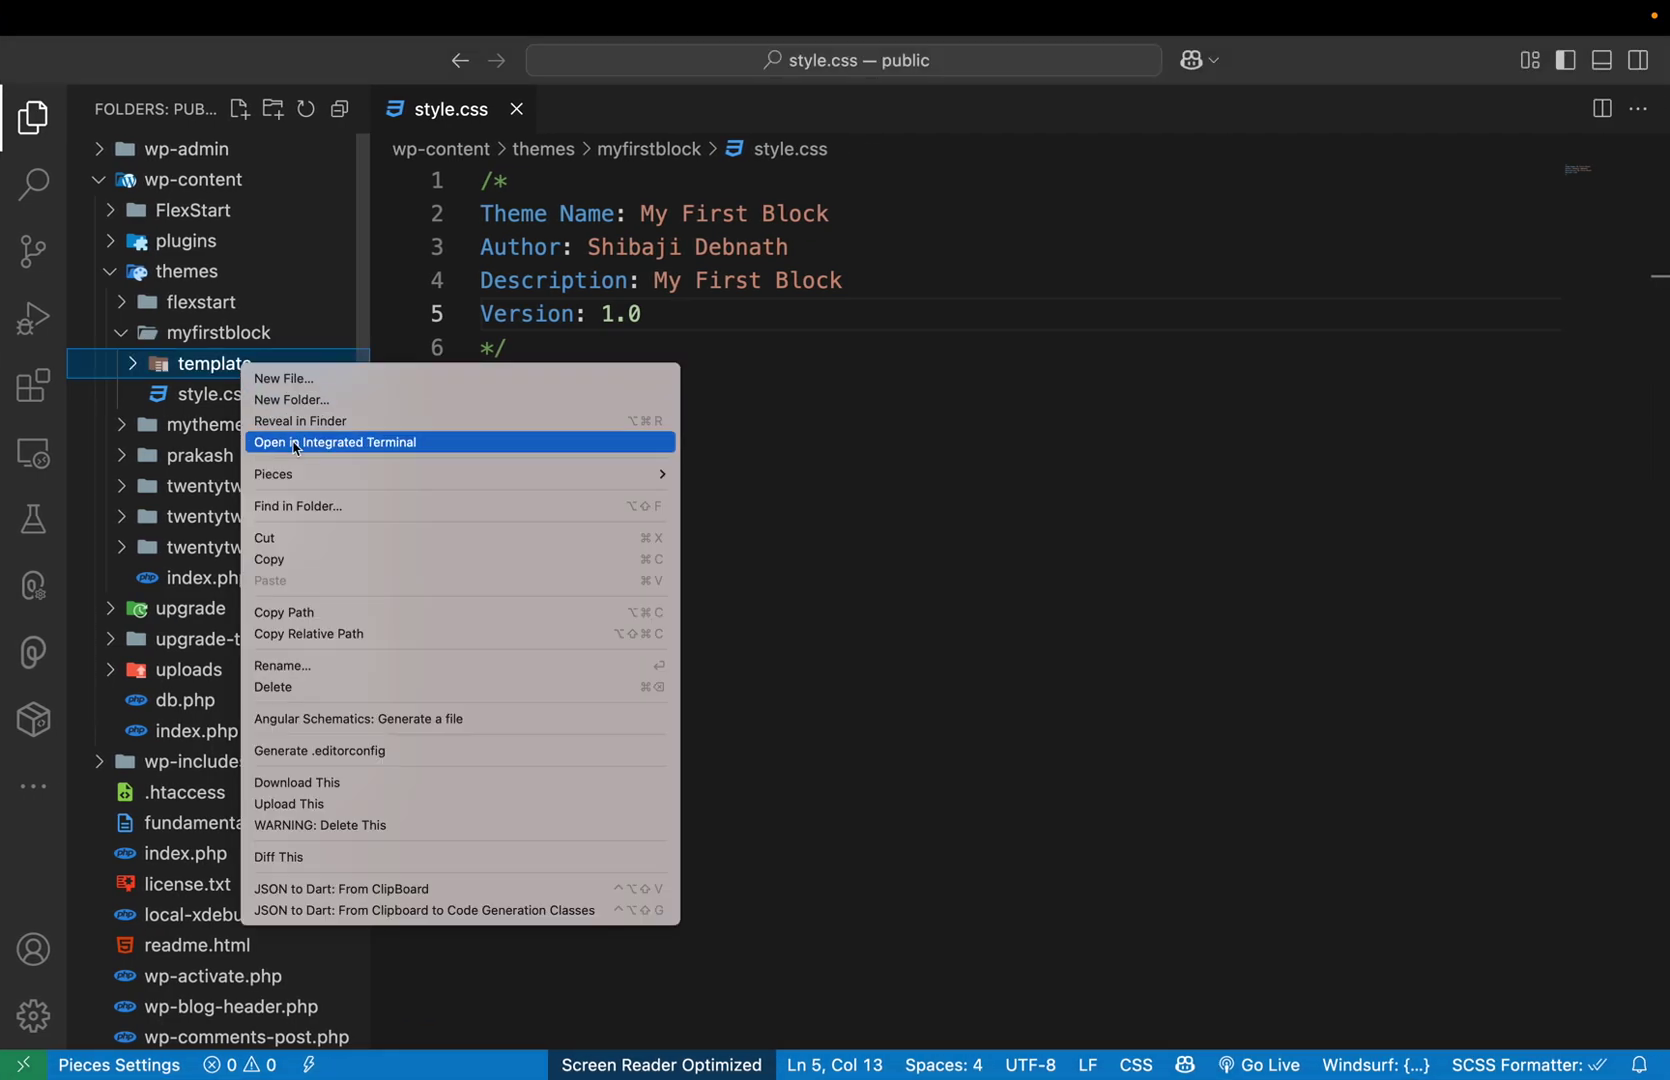
{"action": "left_click", "coordinate": [313, 670]}
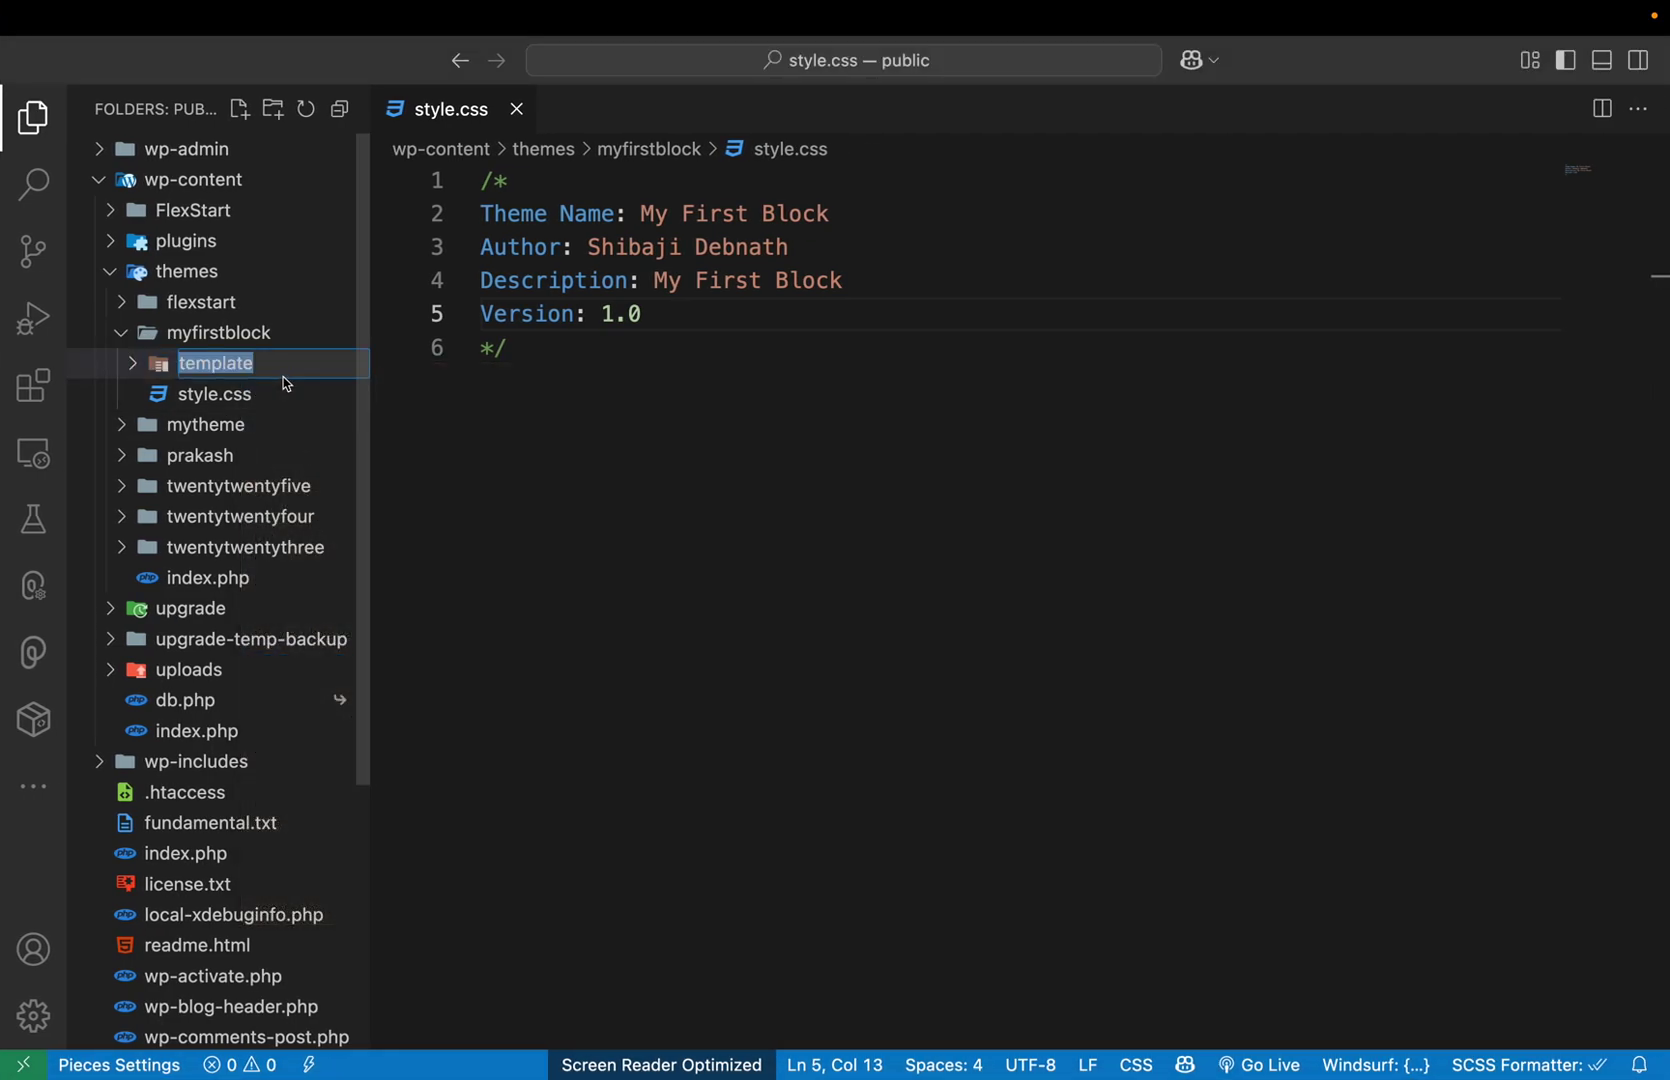
{"action": "left_click", "coordinate": [278, 372]}
{"action": "key", "text": "Return"}
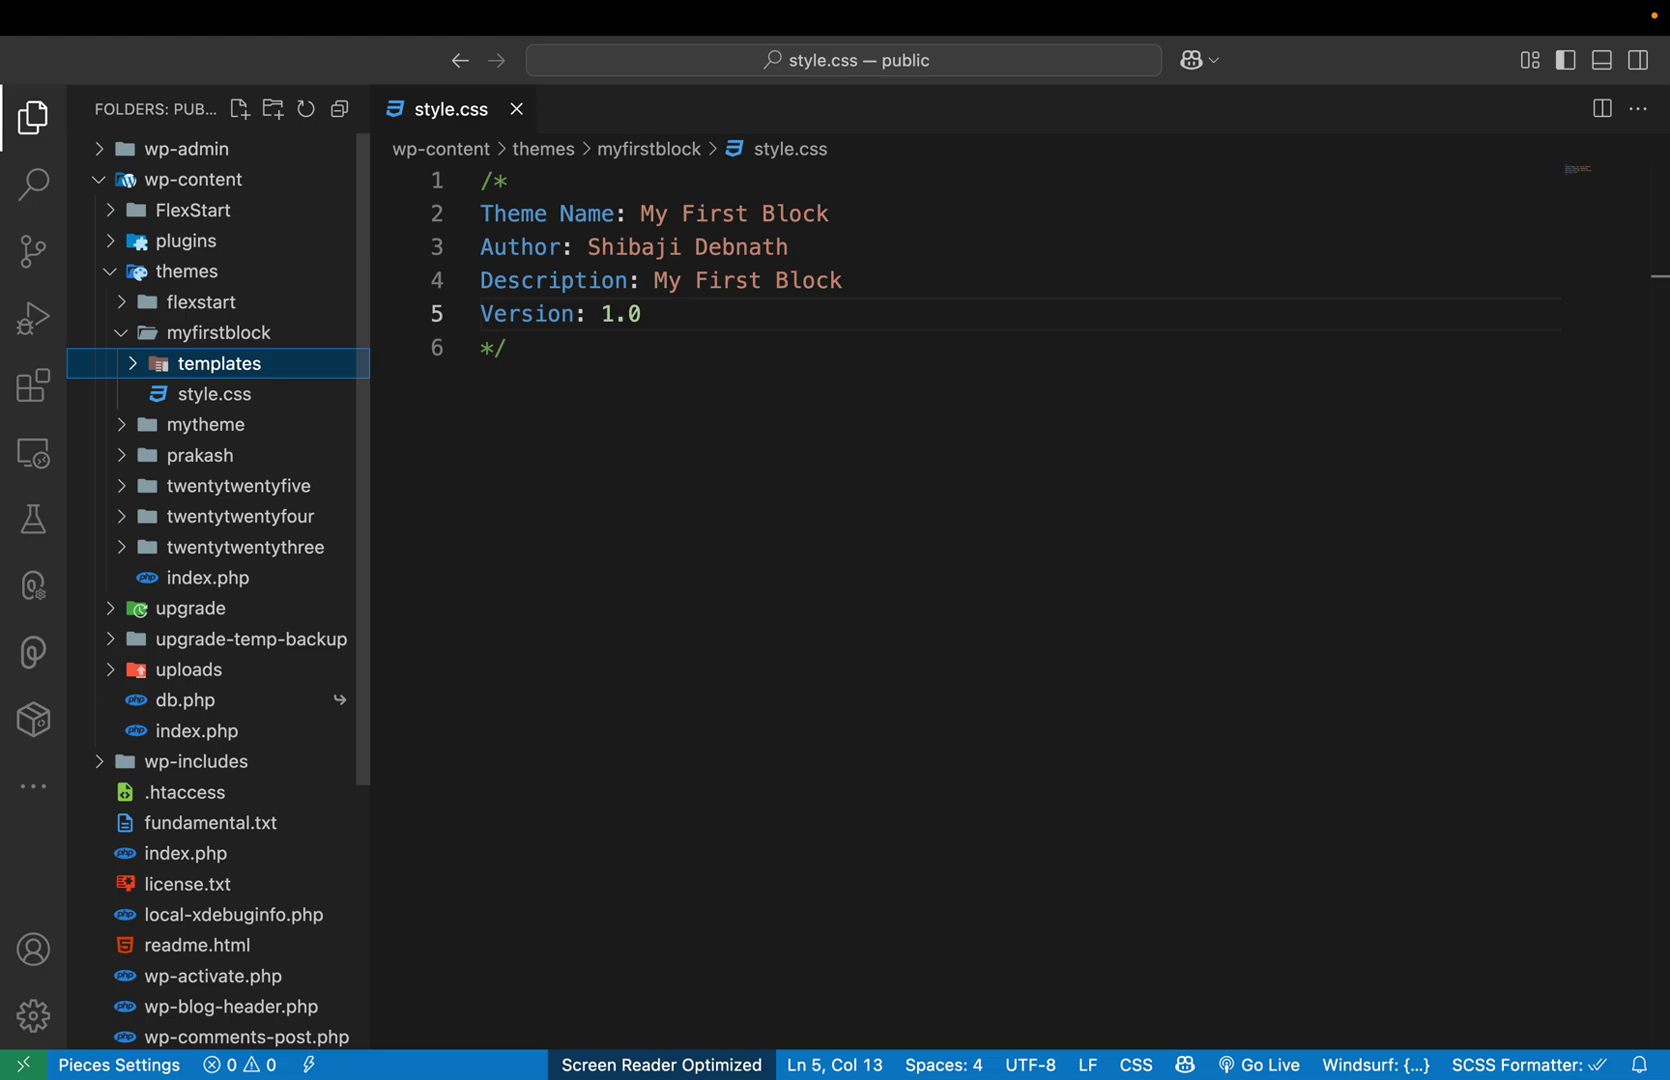
Create a new file named index.html inside the templates folder of the myfirstblock theme
{"action": "right_click", "coordinate": [228, 379]}
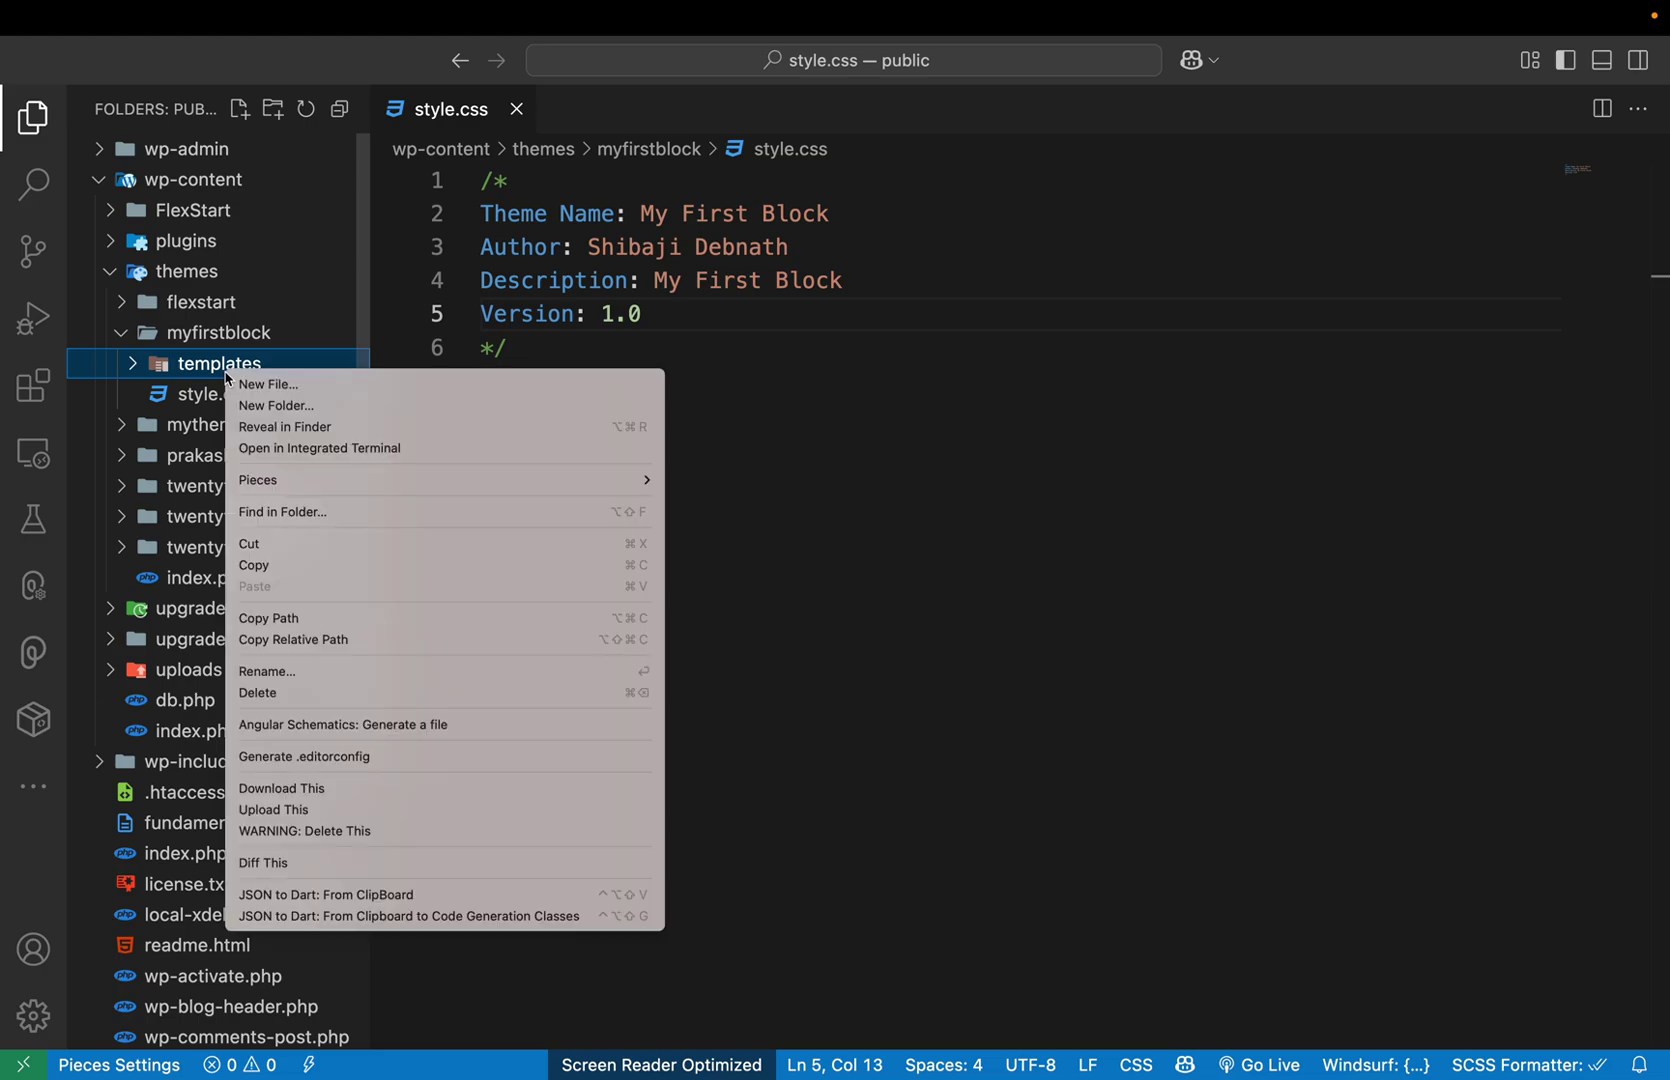
{"action": "left_click", "coordinate": [287, 378]}
{"action": "type", "text": "inded"}
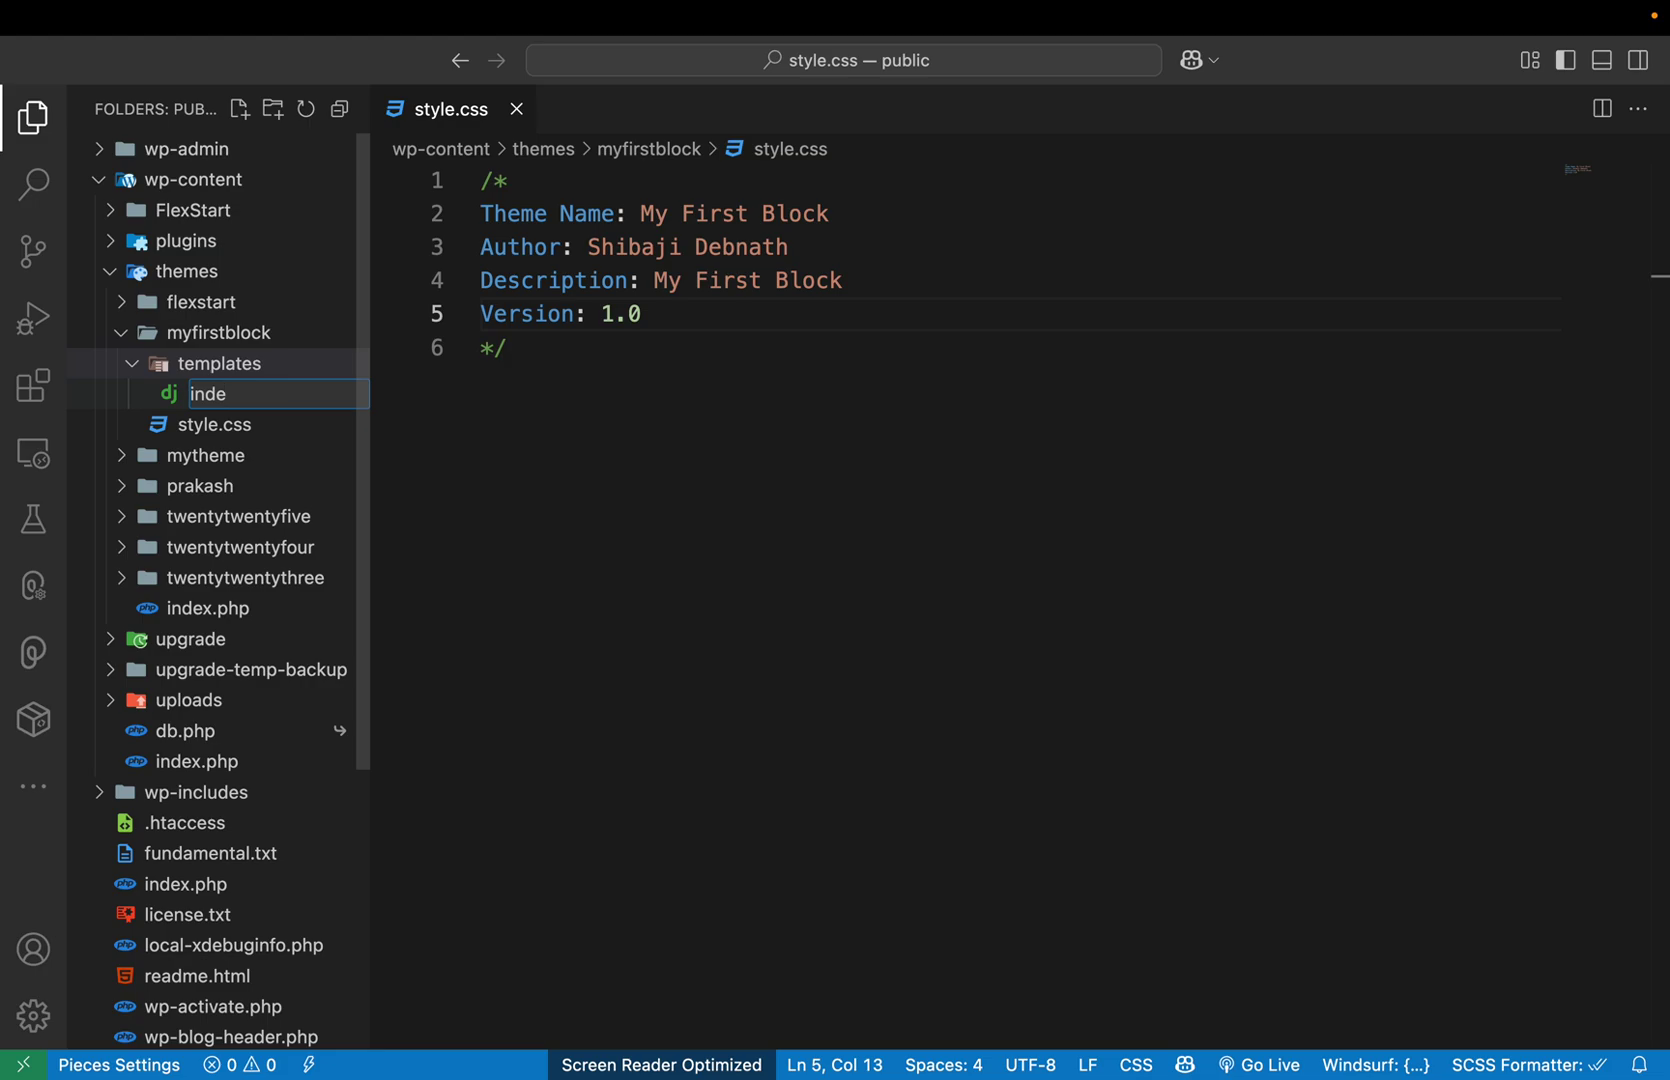
{"action": "type", "text": "tml"}
{"action": "key", "text": "Return"}
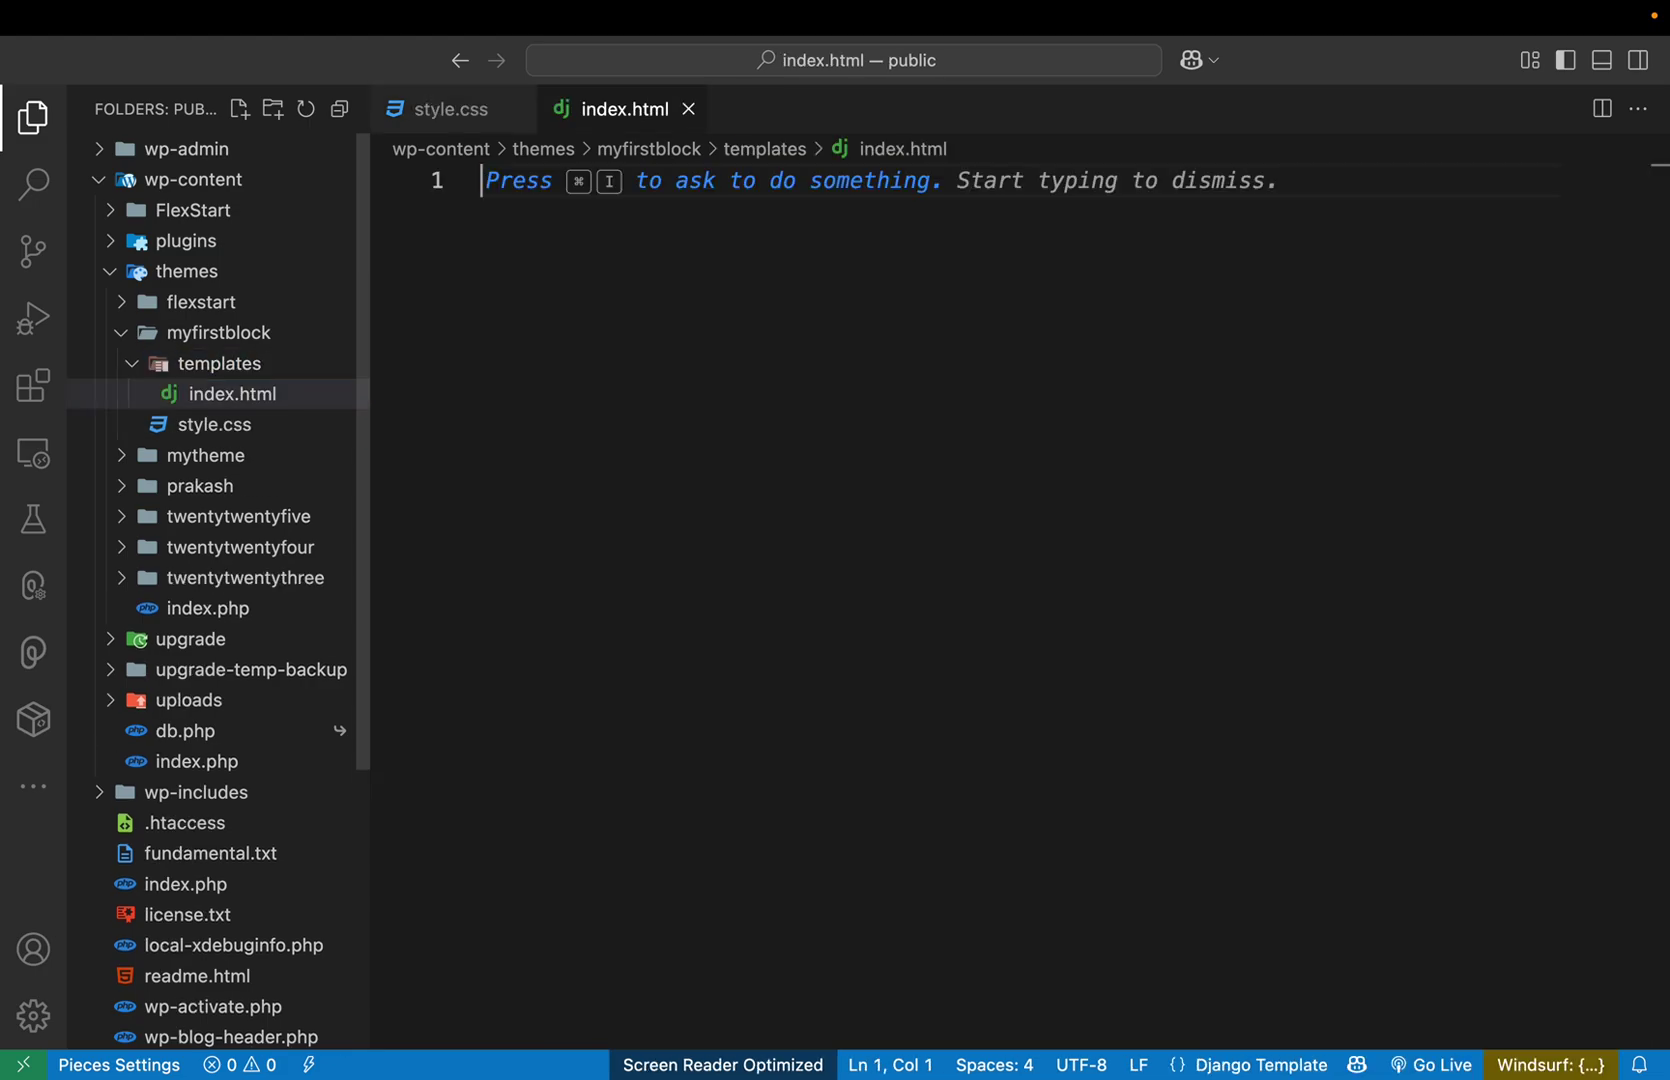
Reload the WordPress Themes page in Chrome and compare the My First Block theme's details with its style.css in VS Code
{"action": "key", "text": "ctrl+Left"}
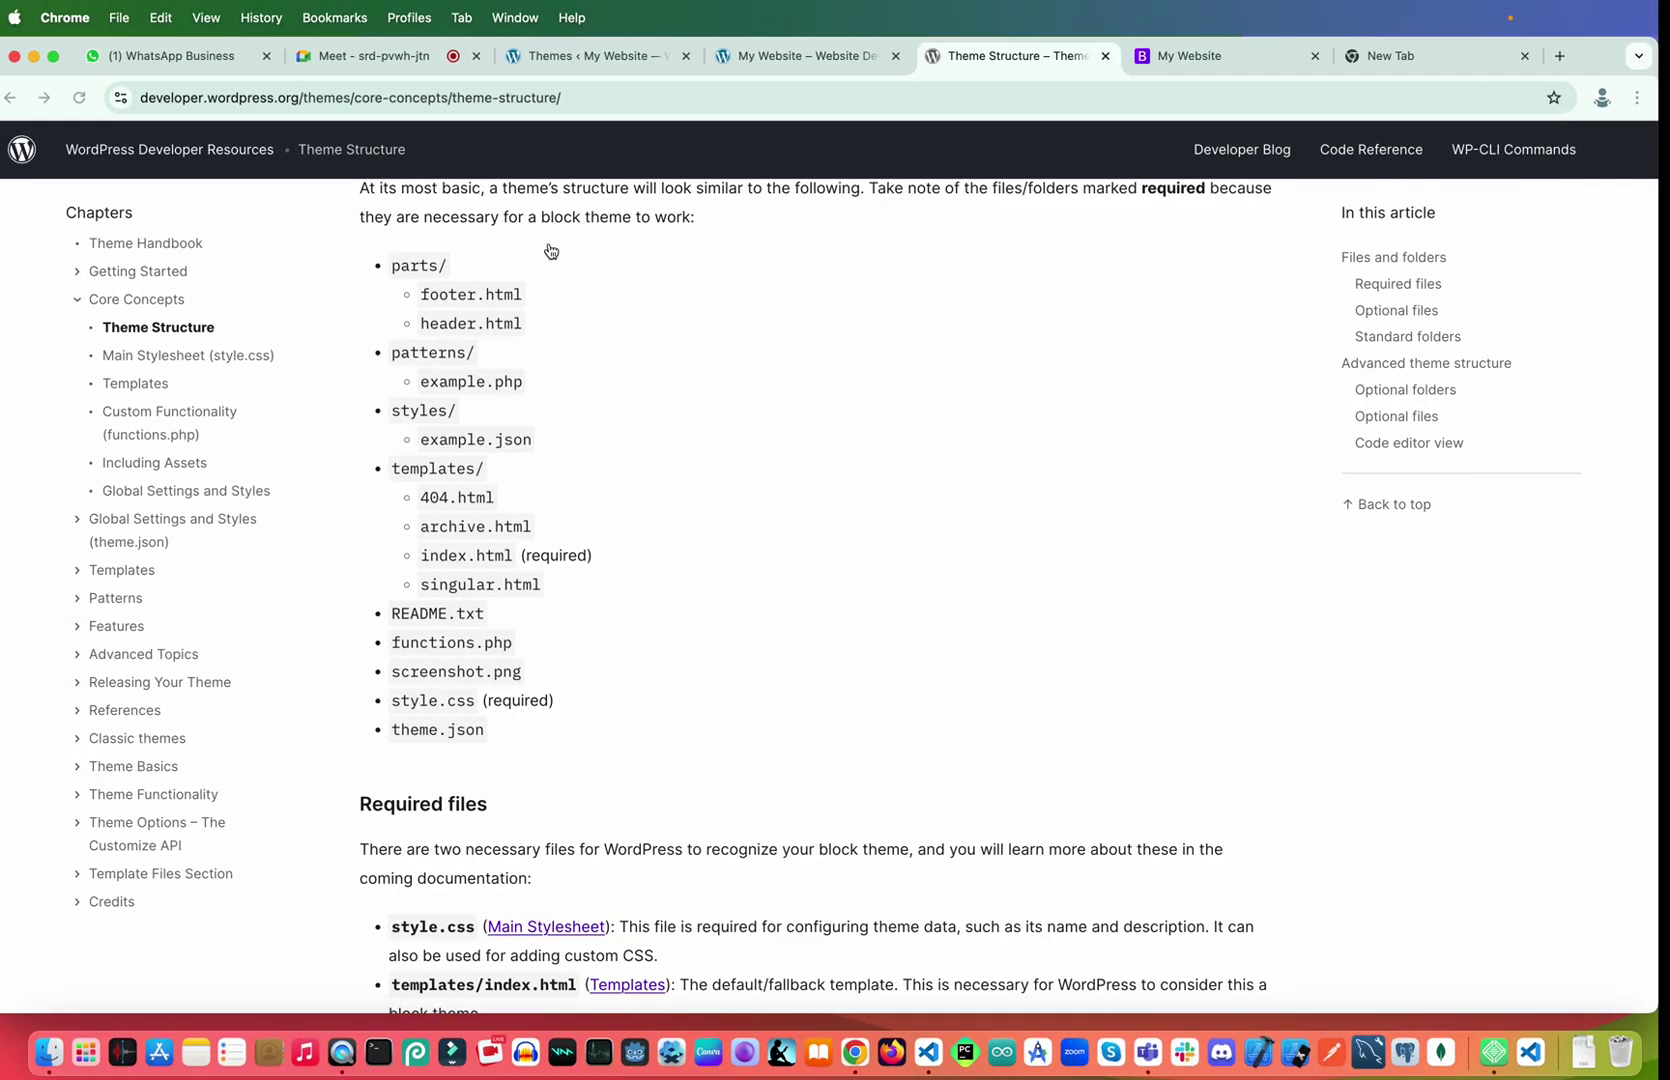
{"action": "left_click", "coordinate": [565, 58]}
{"action": "left_click", "coordinate": [88, 97]}
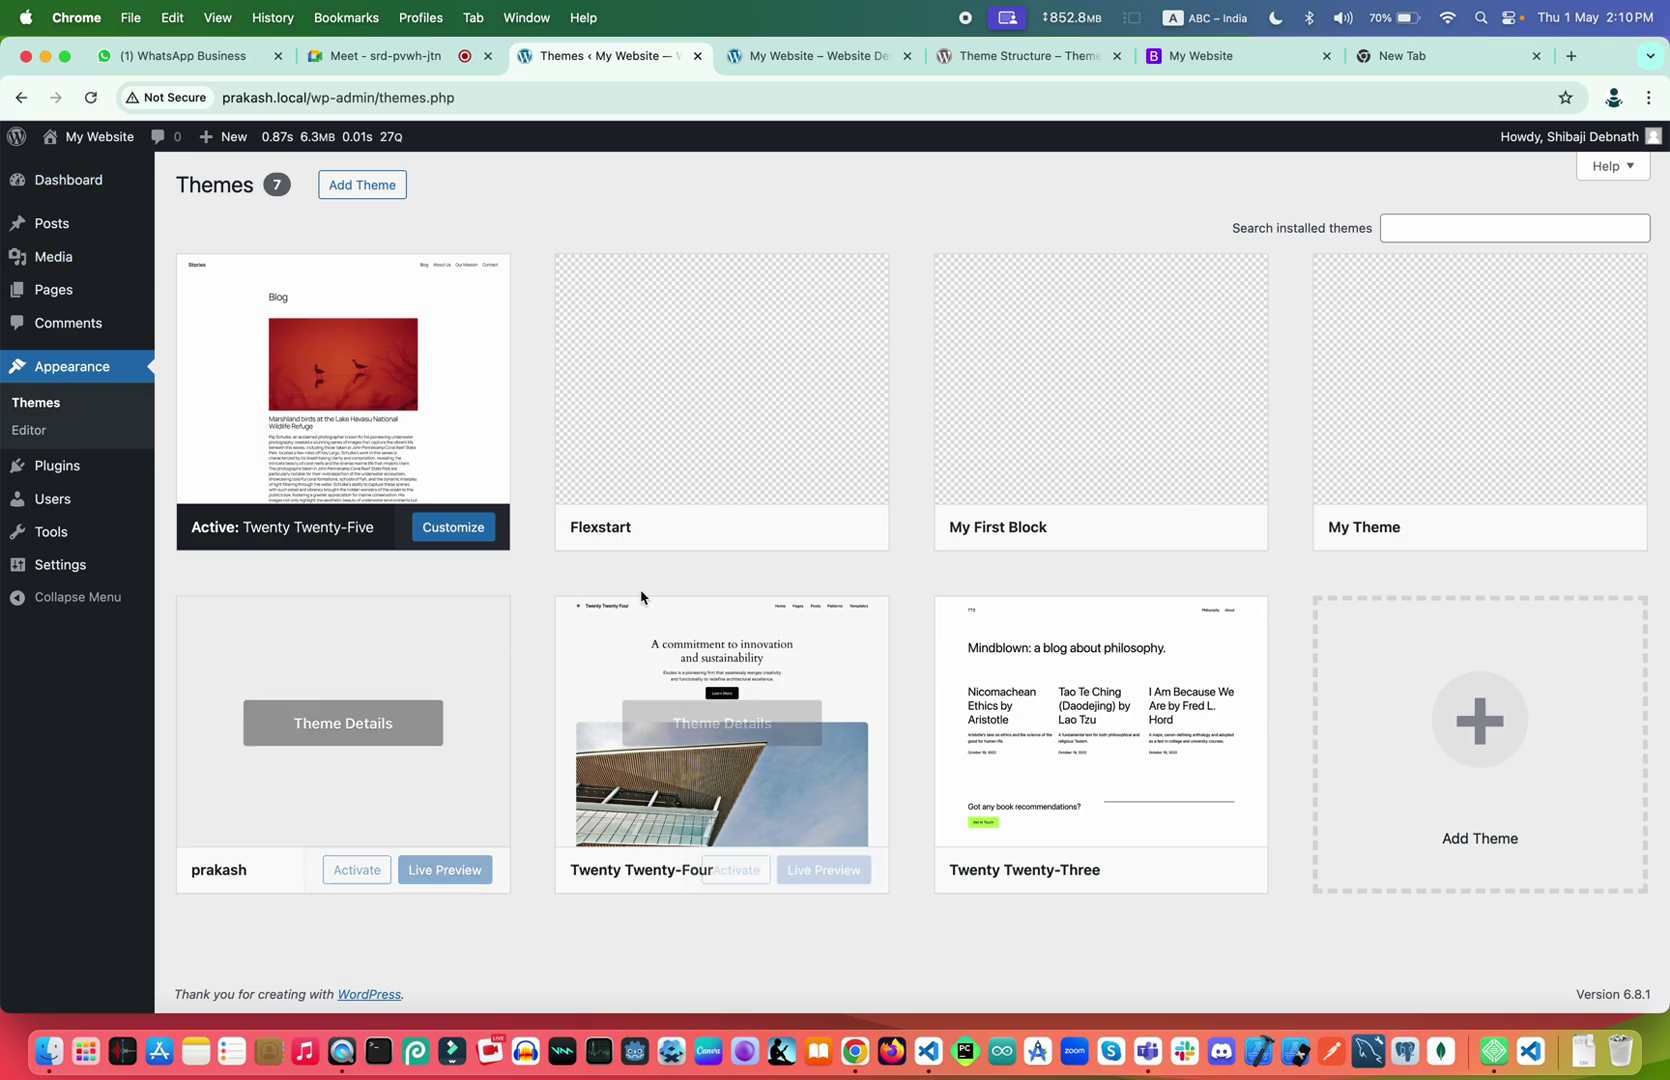
{"action": "mouse_move", "coordinate": [1152, 485]}
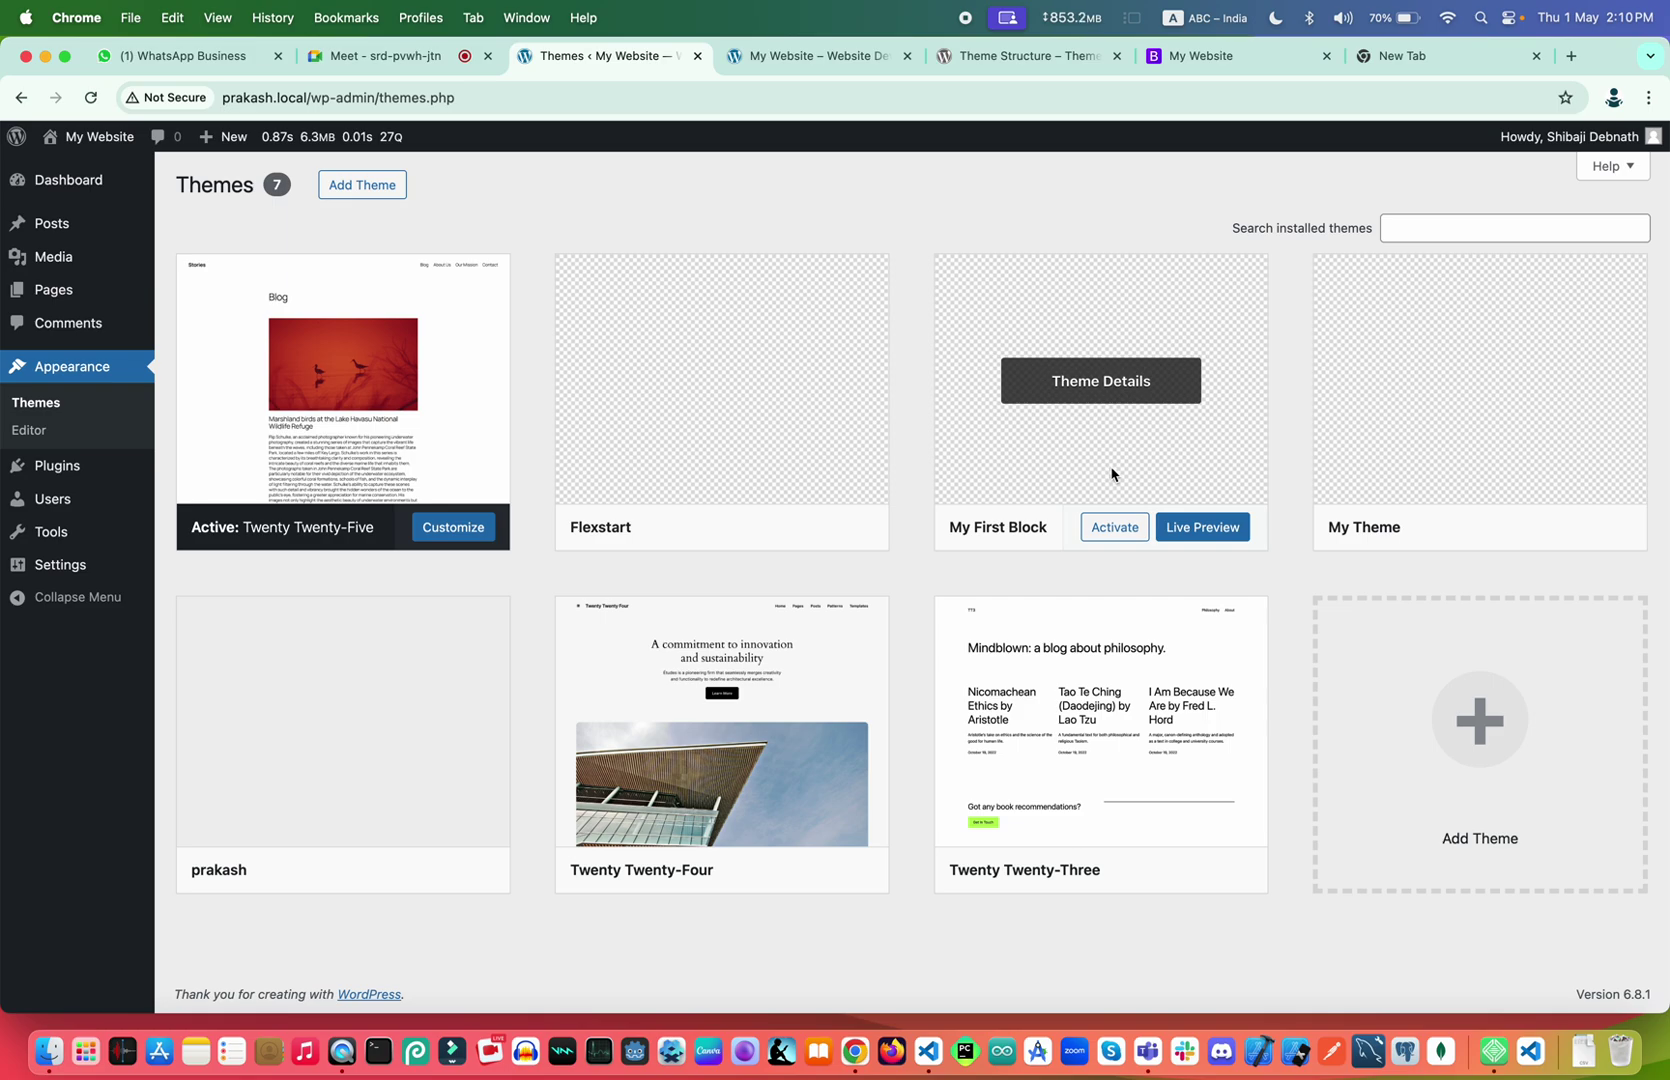
{"action": "left_click", "coordinate": [1112, 474]}
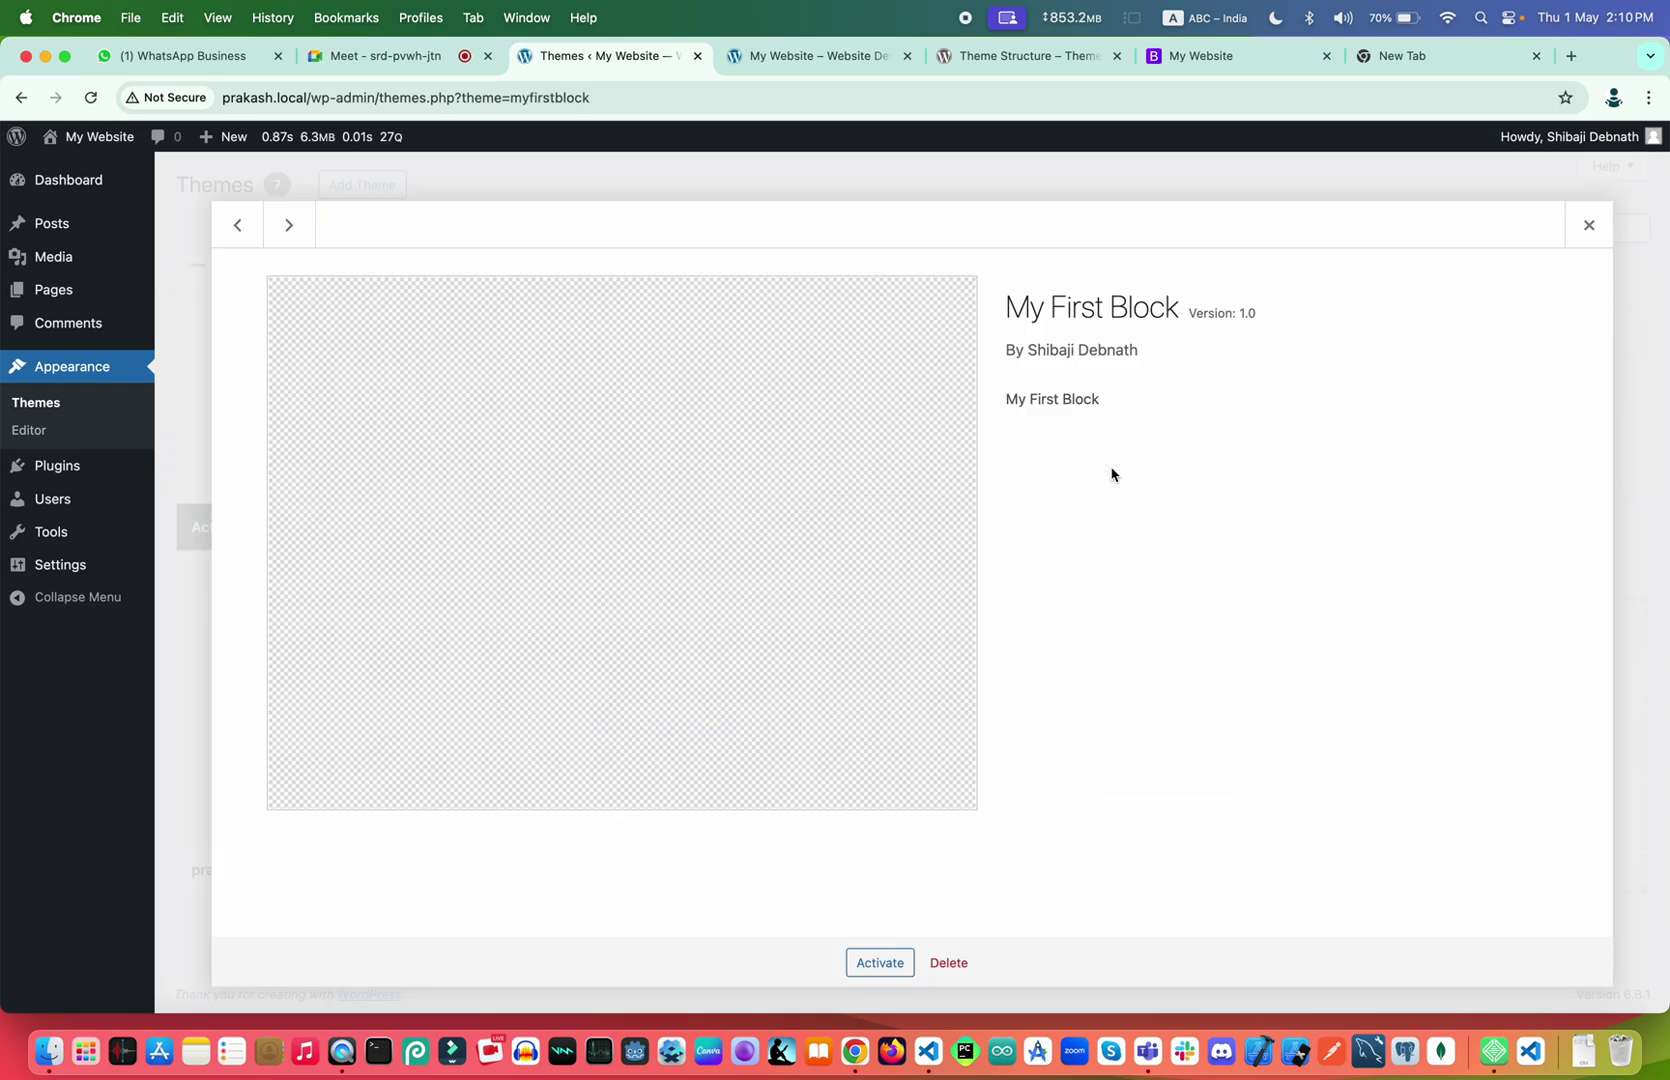
{"action": "key", "text": "ctrl+Right"}
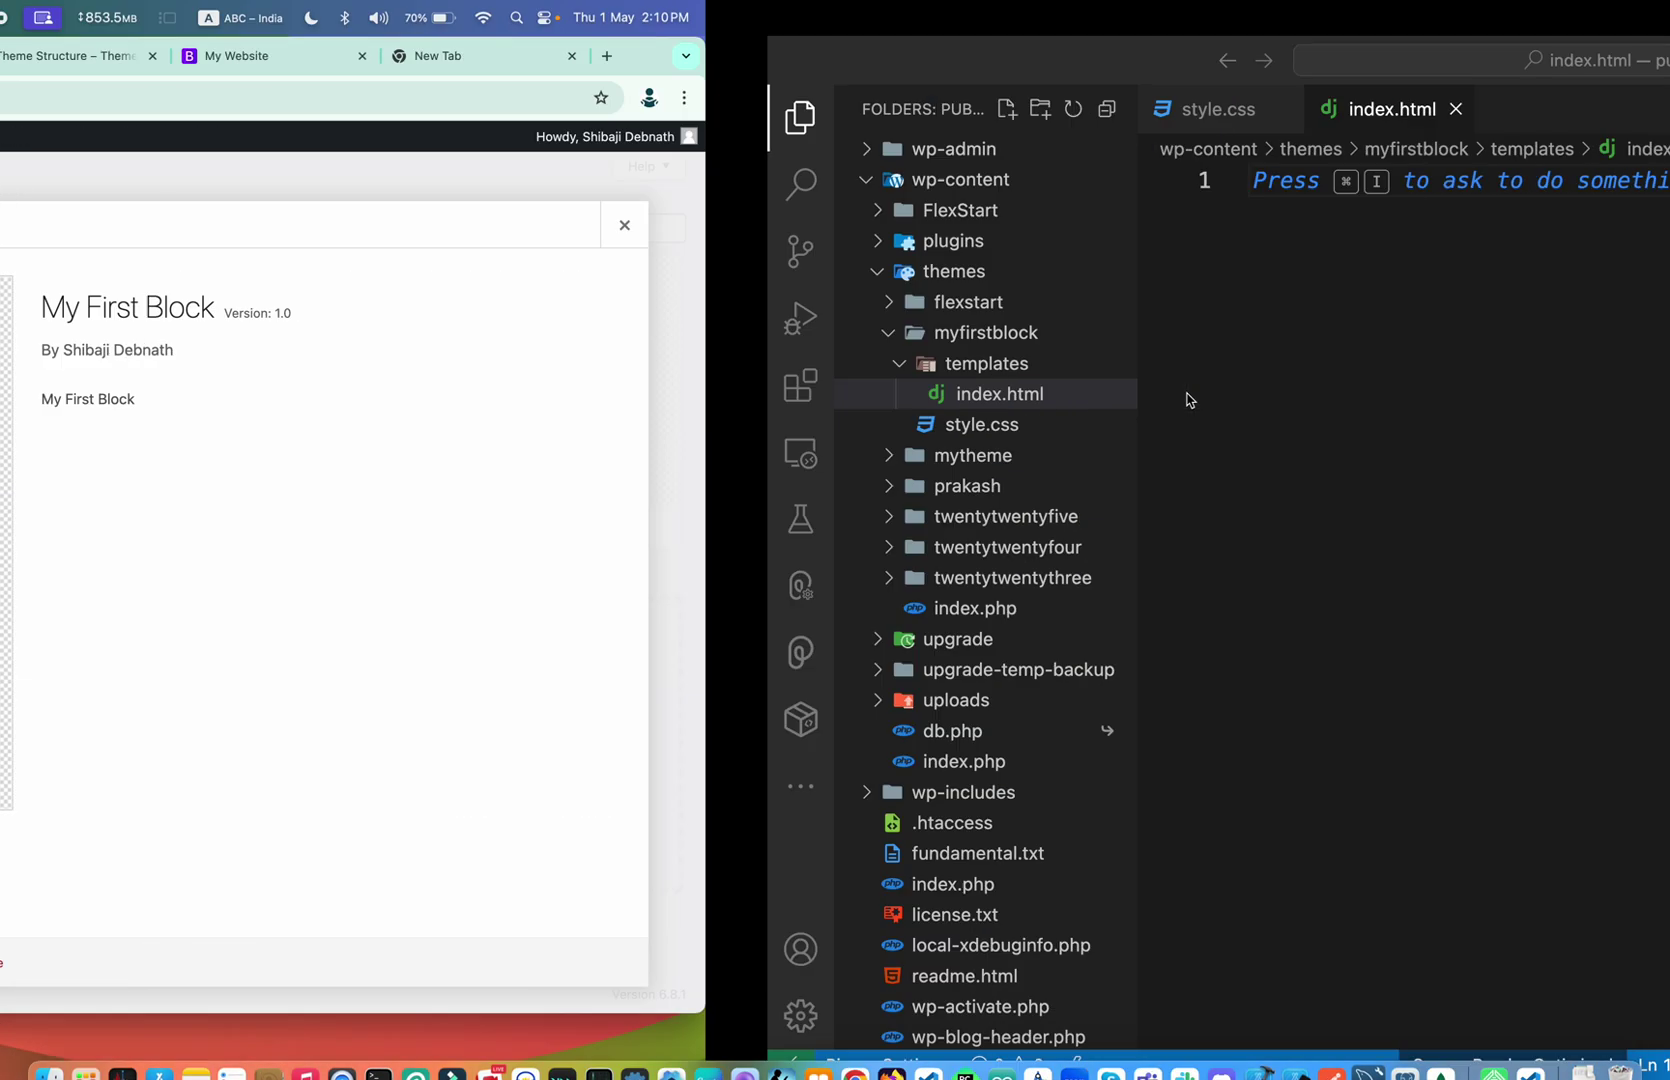
{"action": "left_click", "coordinate": [437, 118]}
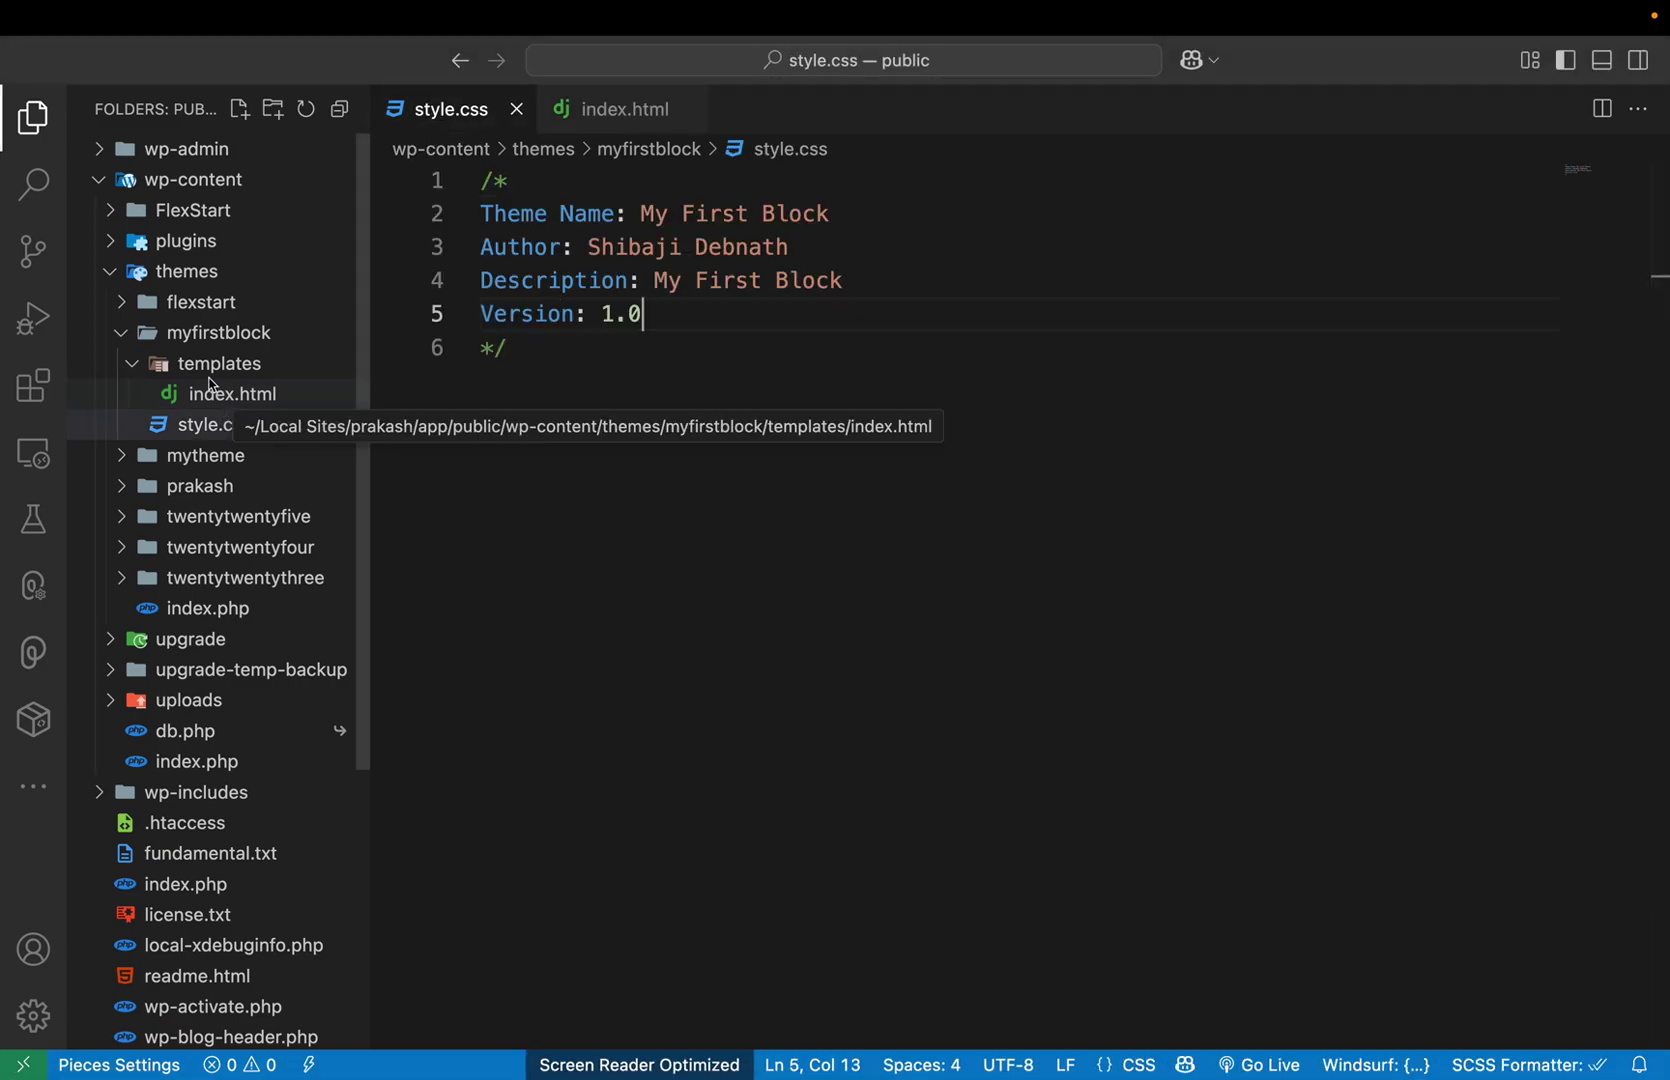
{"action": "key", "text": "ctrl+Left"}
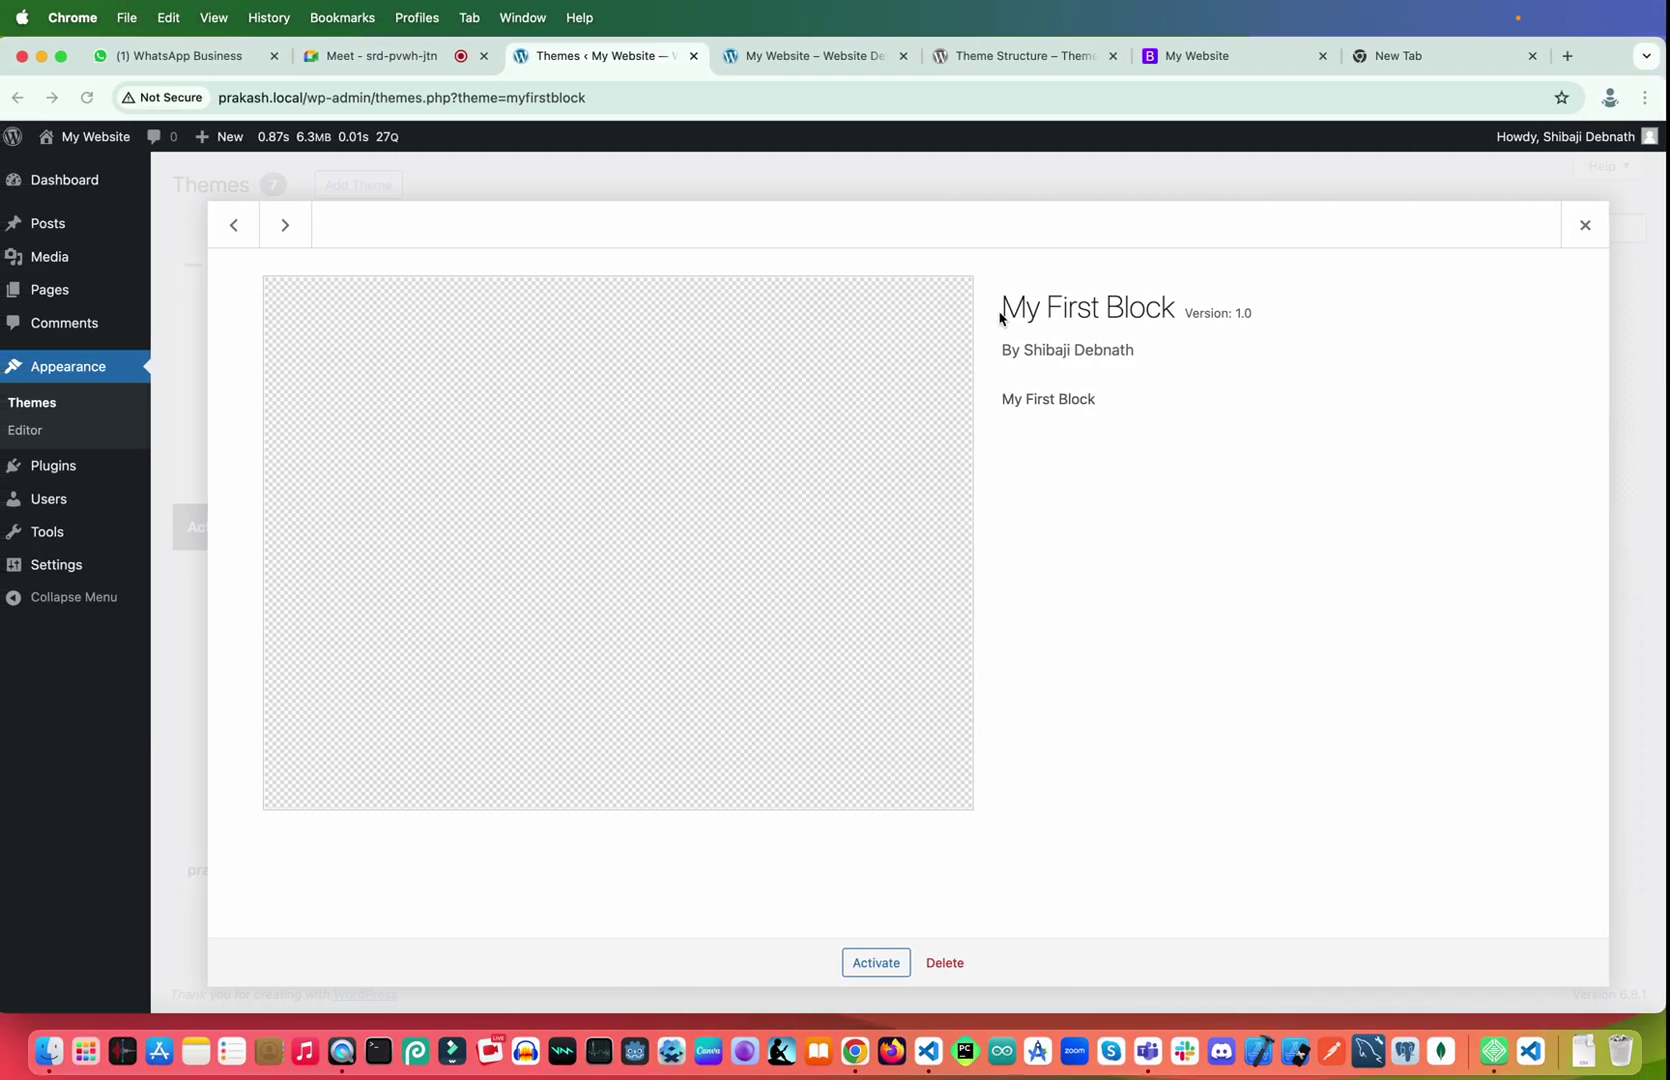
{"action": "left_click", "coordinate": [1588, 225]}
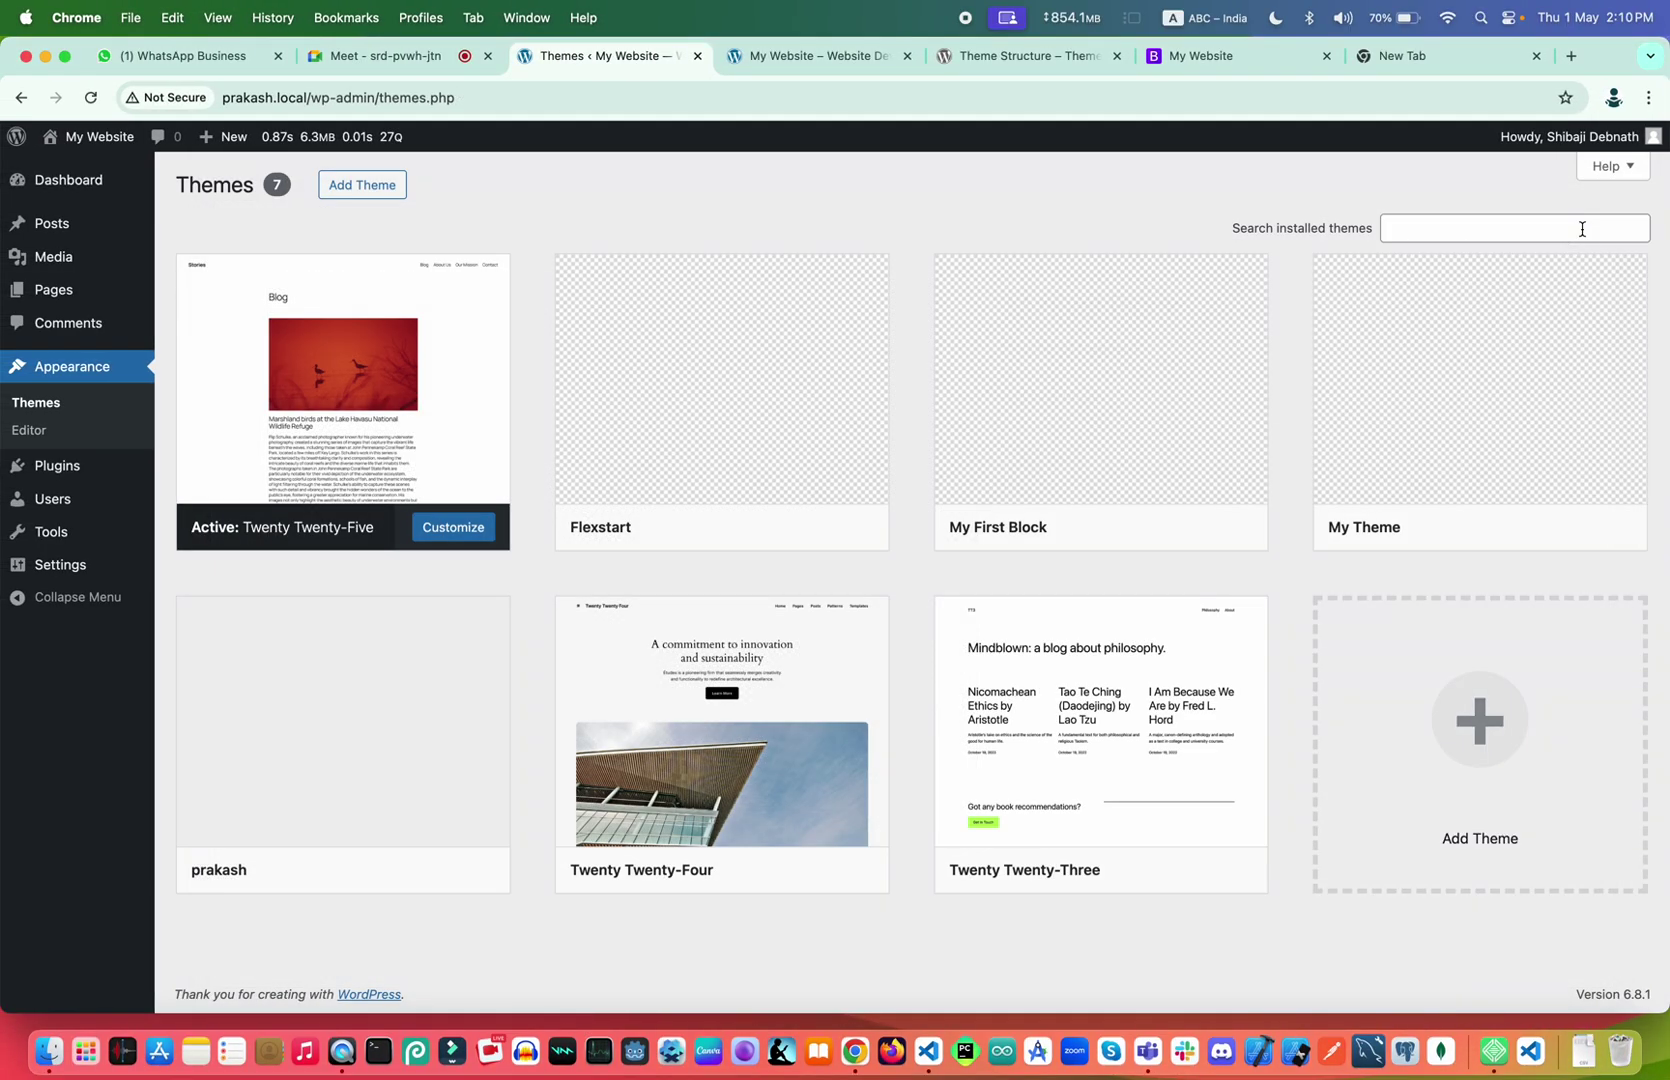
Activate the My First Block theme and reload the site's front page at prakash.local
{"action": "mouse_move", "coordinate": [1118, 537]}
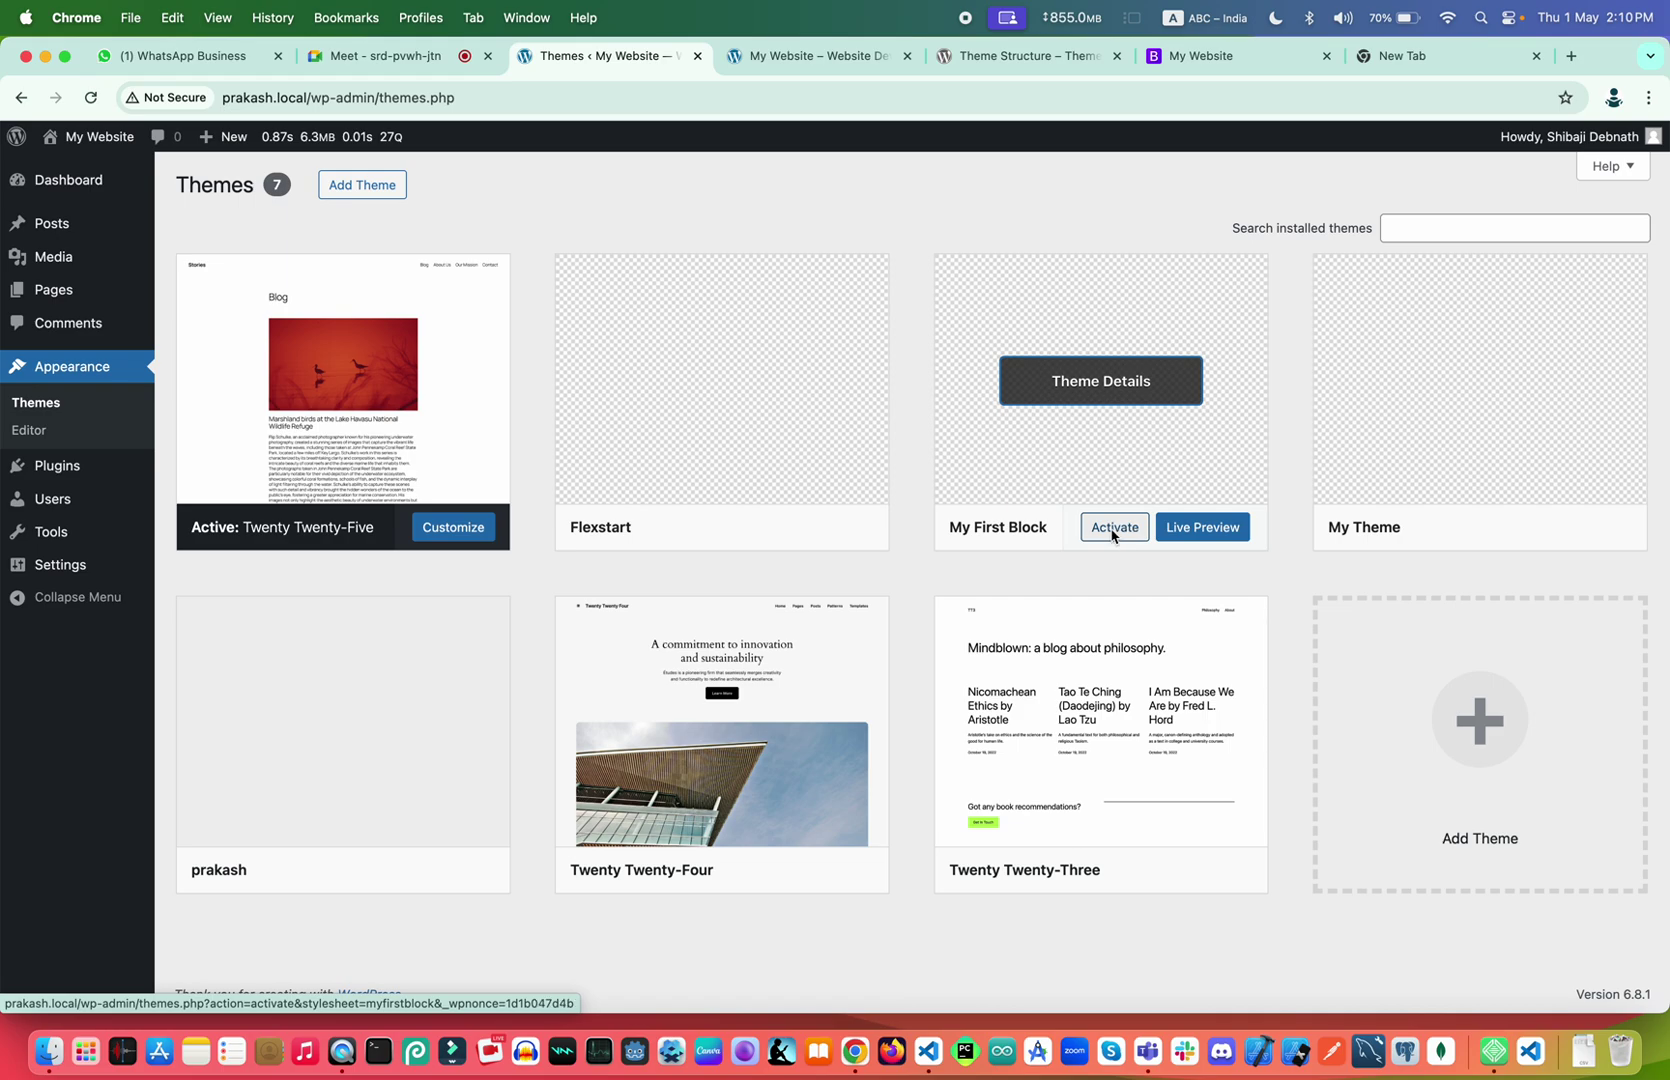
{"action": "left_click", "coordinate": [1113, 535]}
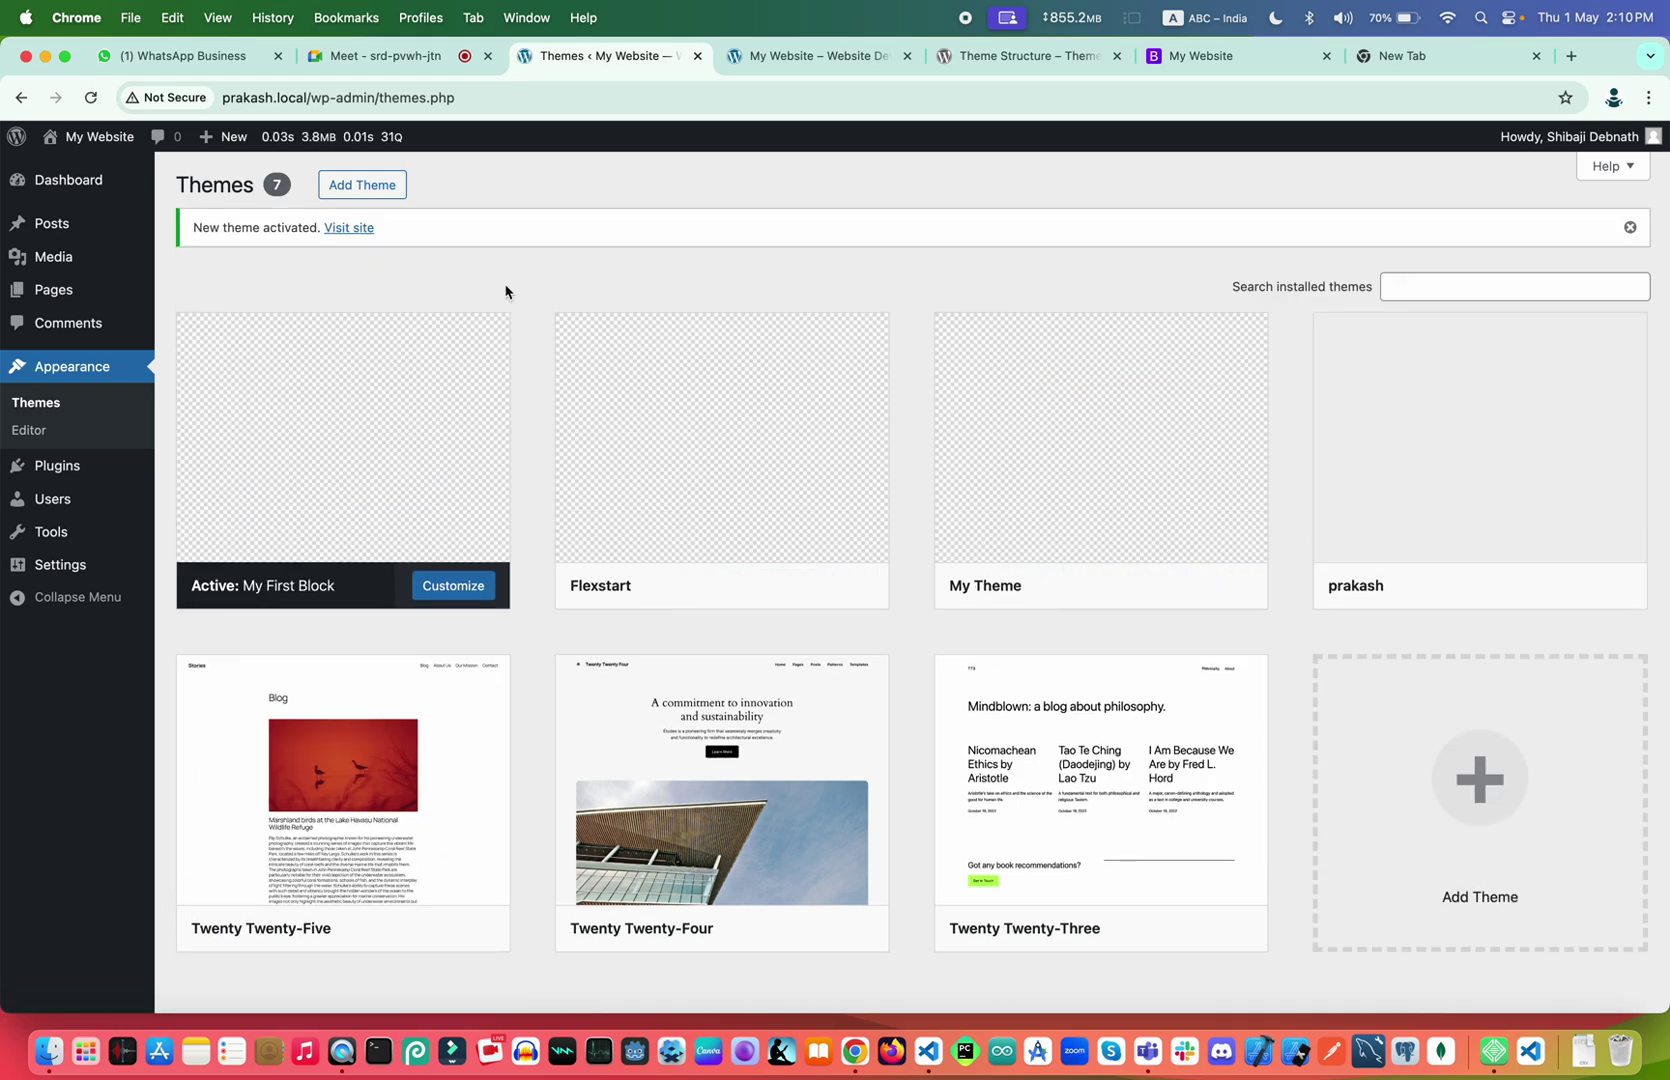
{"action": "left_click", "coordinate": [827, 58]}
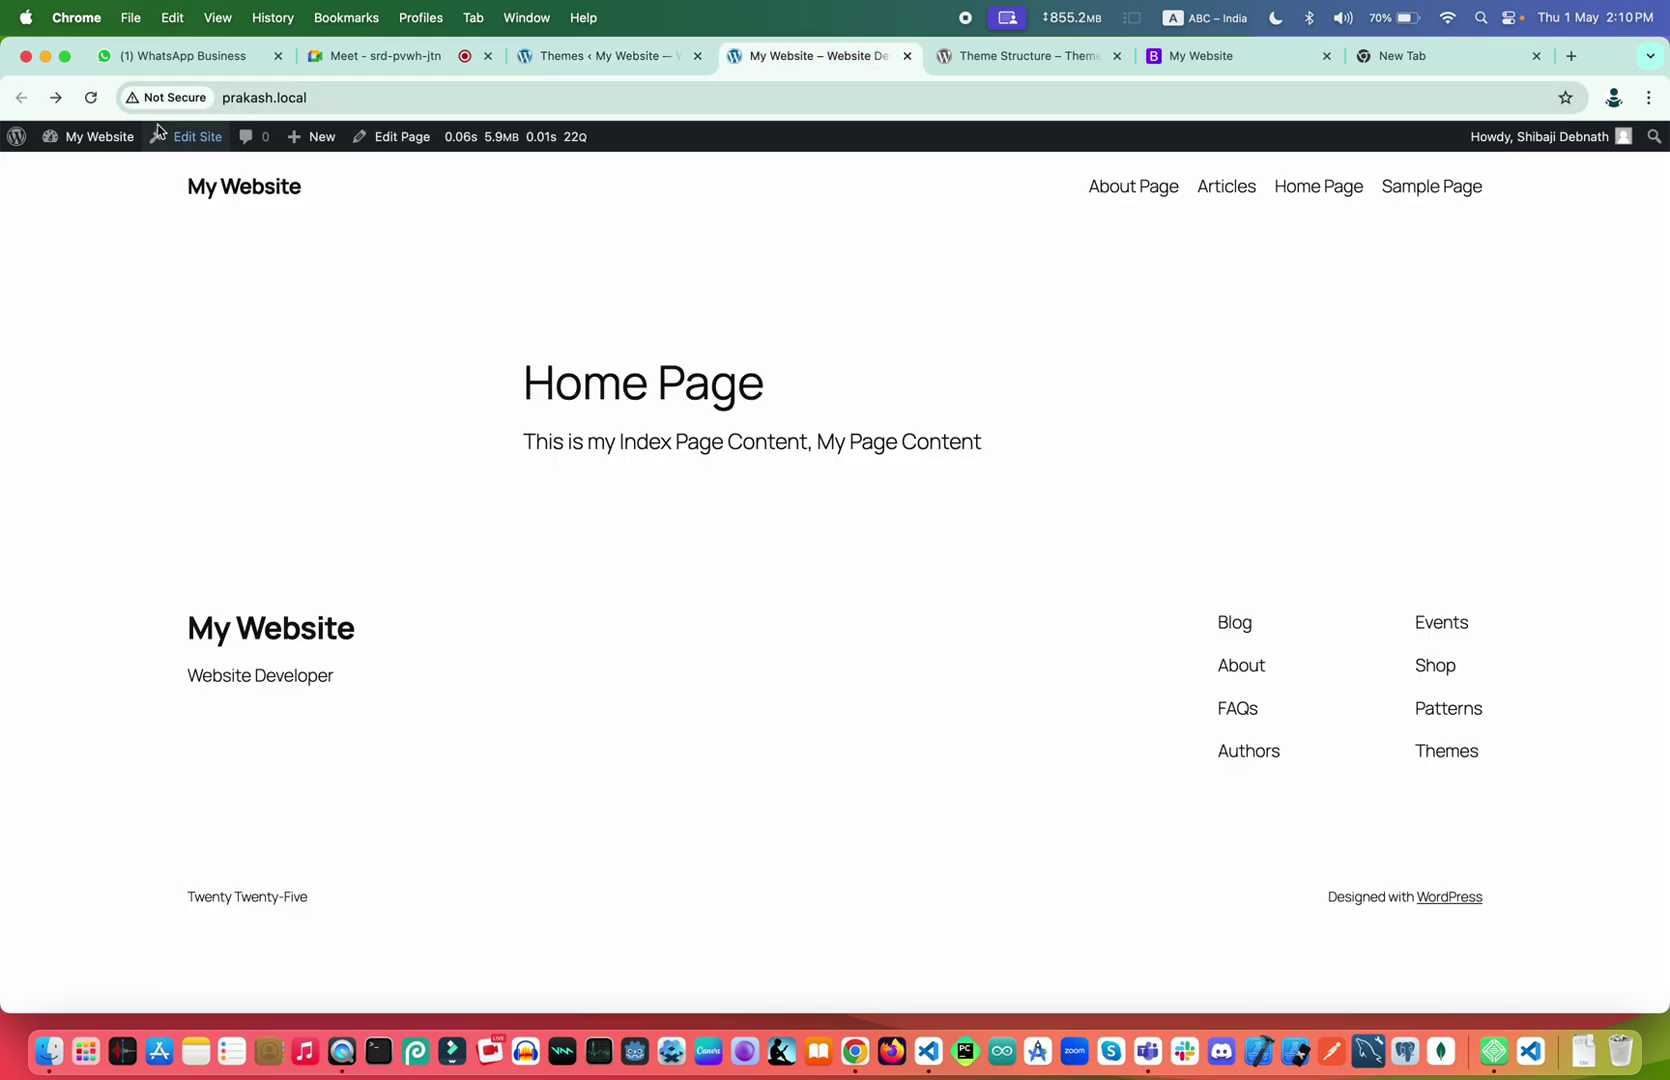
{"action": "left_click", "coordinate": [88, 99]}
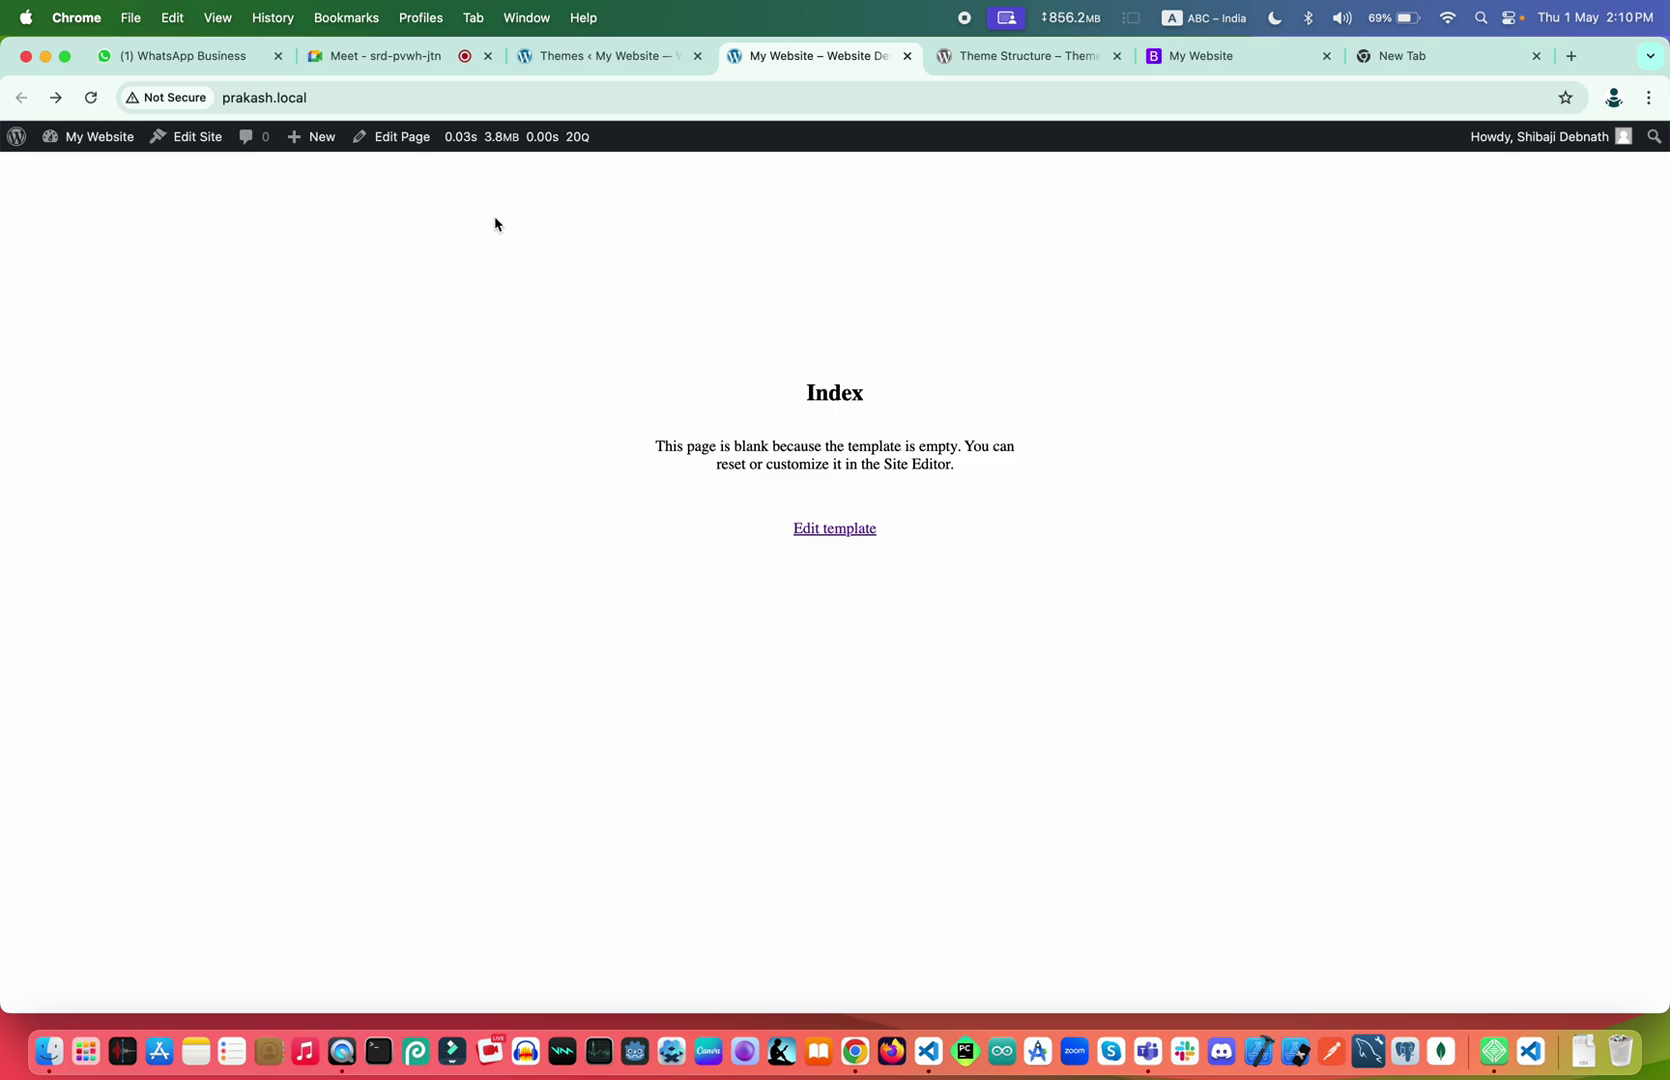
Examine the theme header comment and its delimiters in style.css in VS Code, and return to the site's front page in Chrome
{"action": "key", "text": "ctrl+Right"}
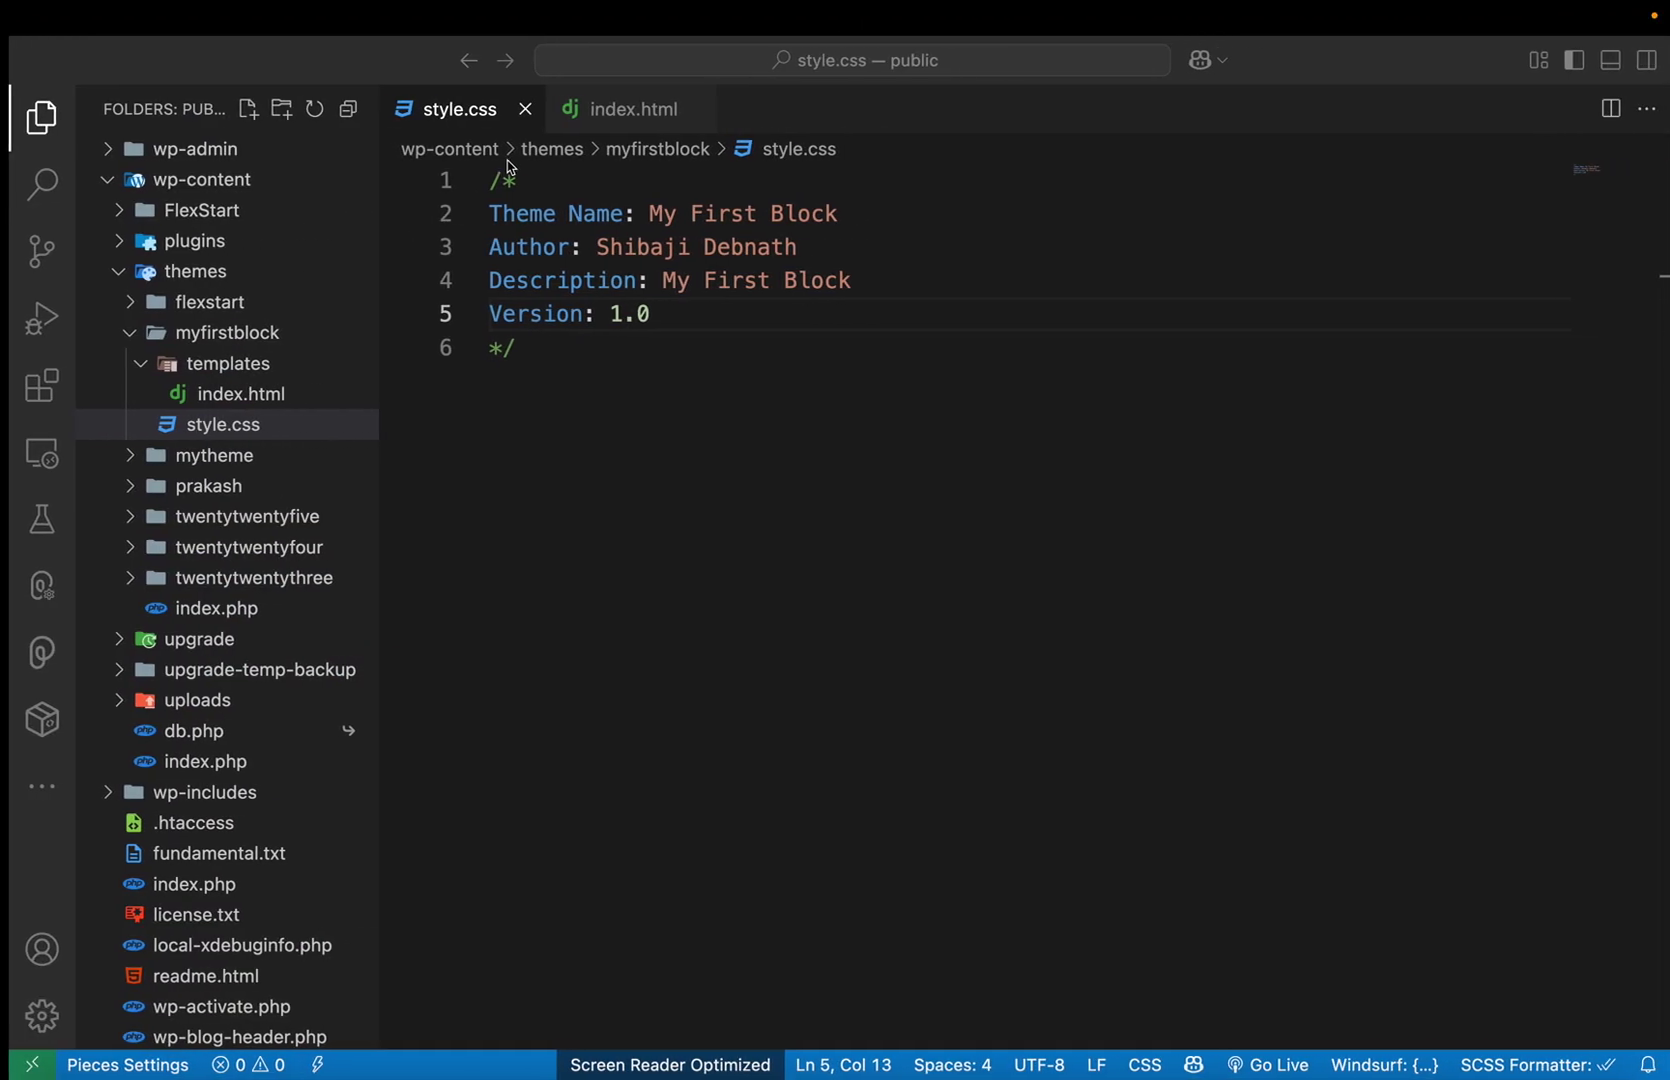
{"action": "left_click_drag", "start_coordinate": [735, 373], "coordinate": [466, 190]}
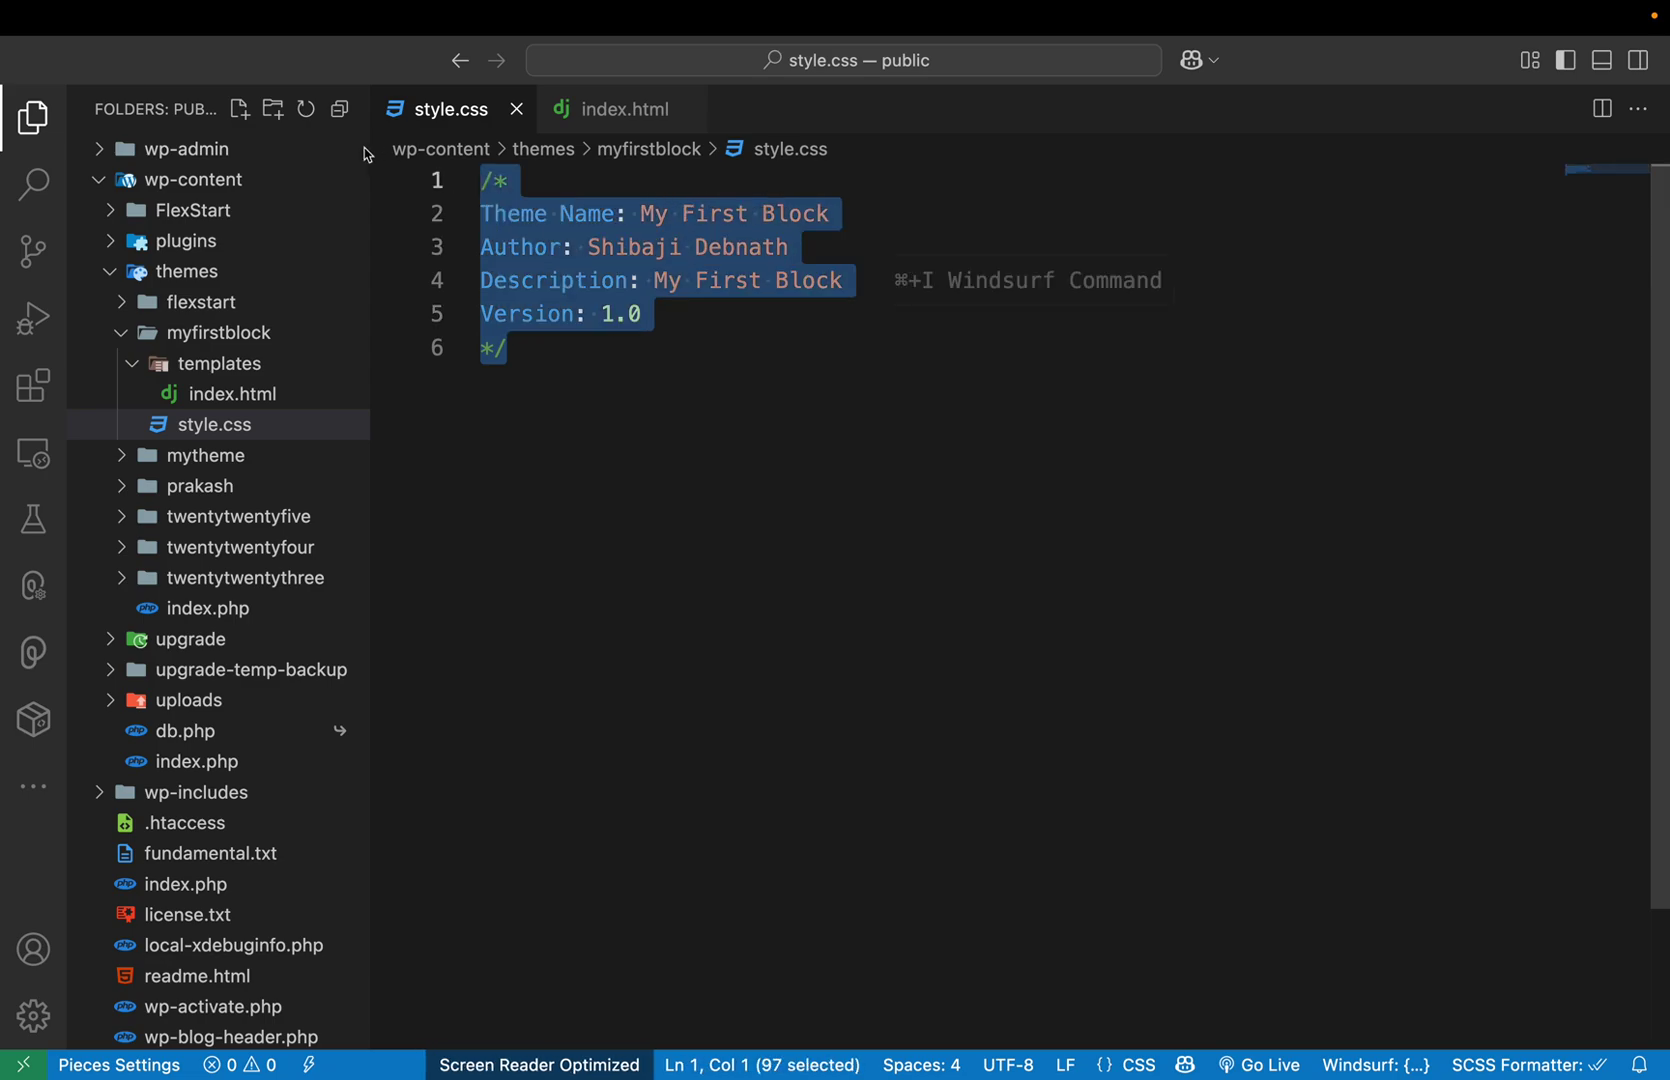
{"action": "left_click", "coordinate": [664, 328]}
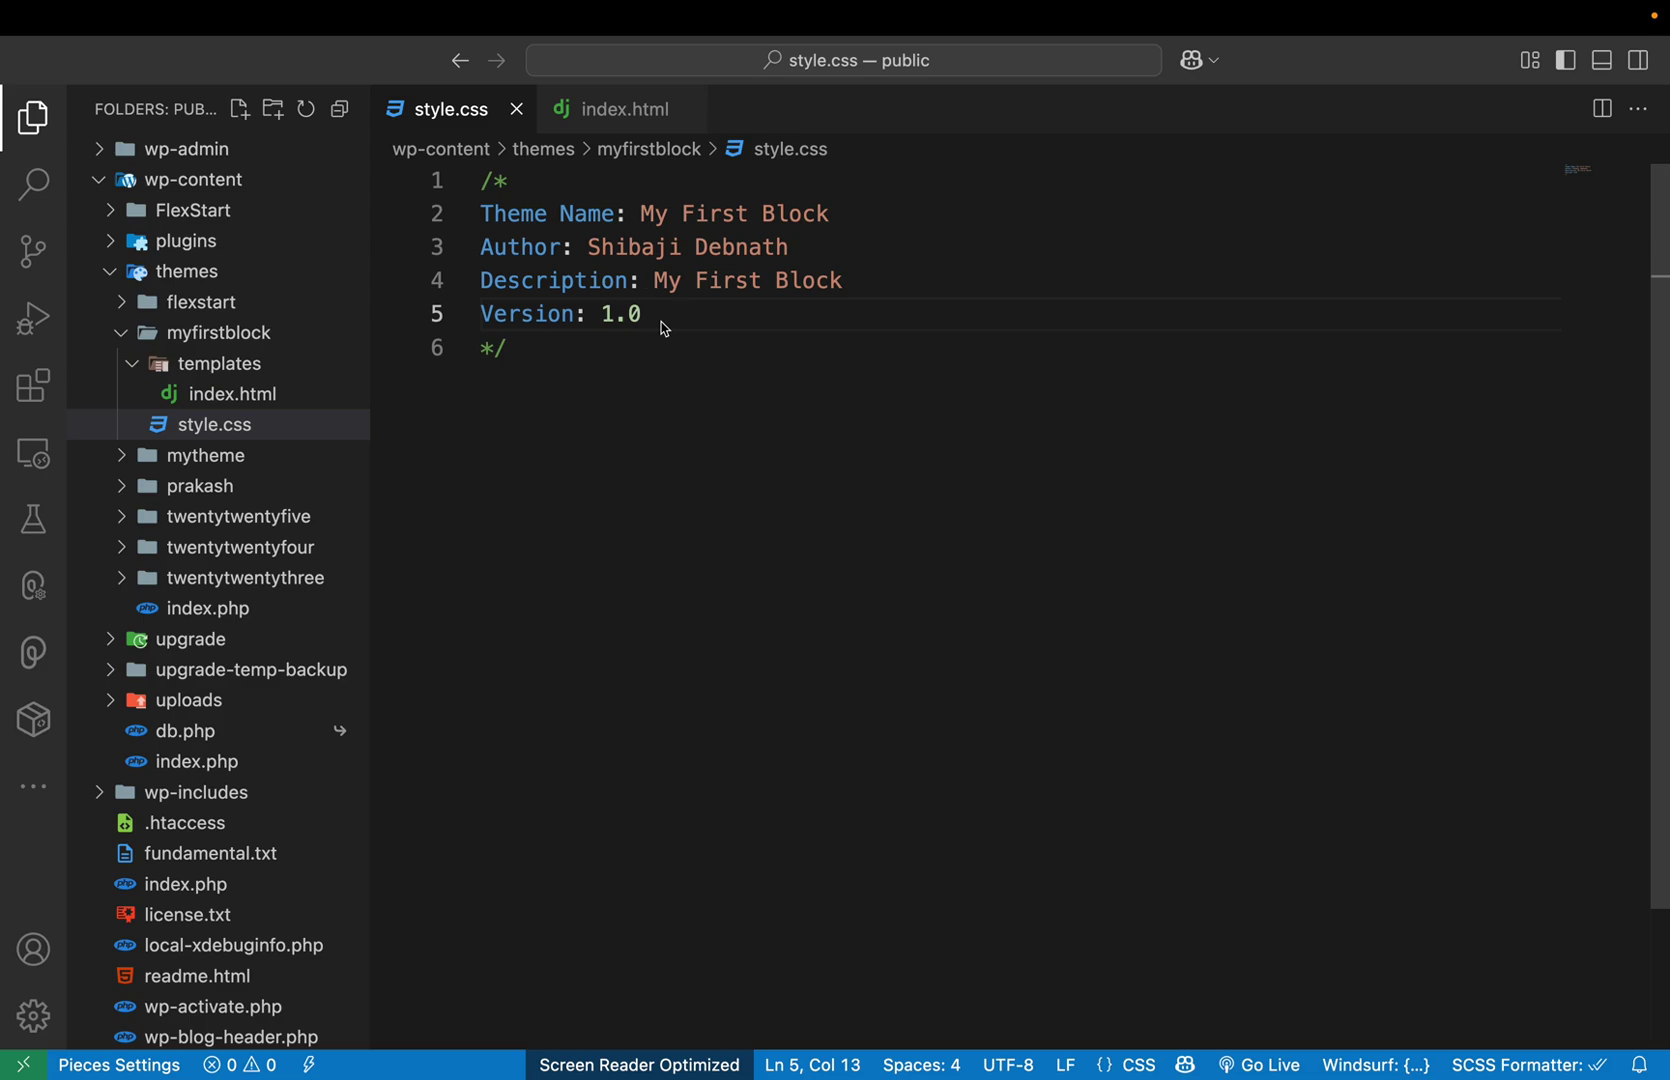
{"action": "left_click_drag", "start_coordinate": [522, 190], "coordinate": [358, 166]}
{"action": "left_click_drag", "start_coordinate": [548, 376], "coordinate": [440, 363]}
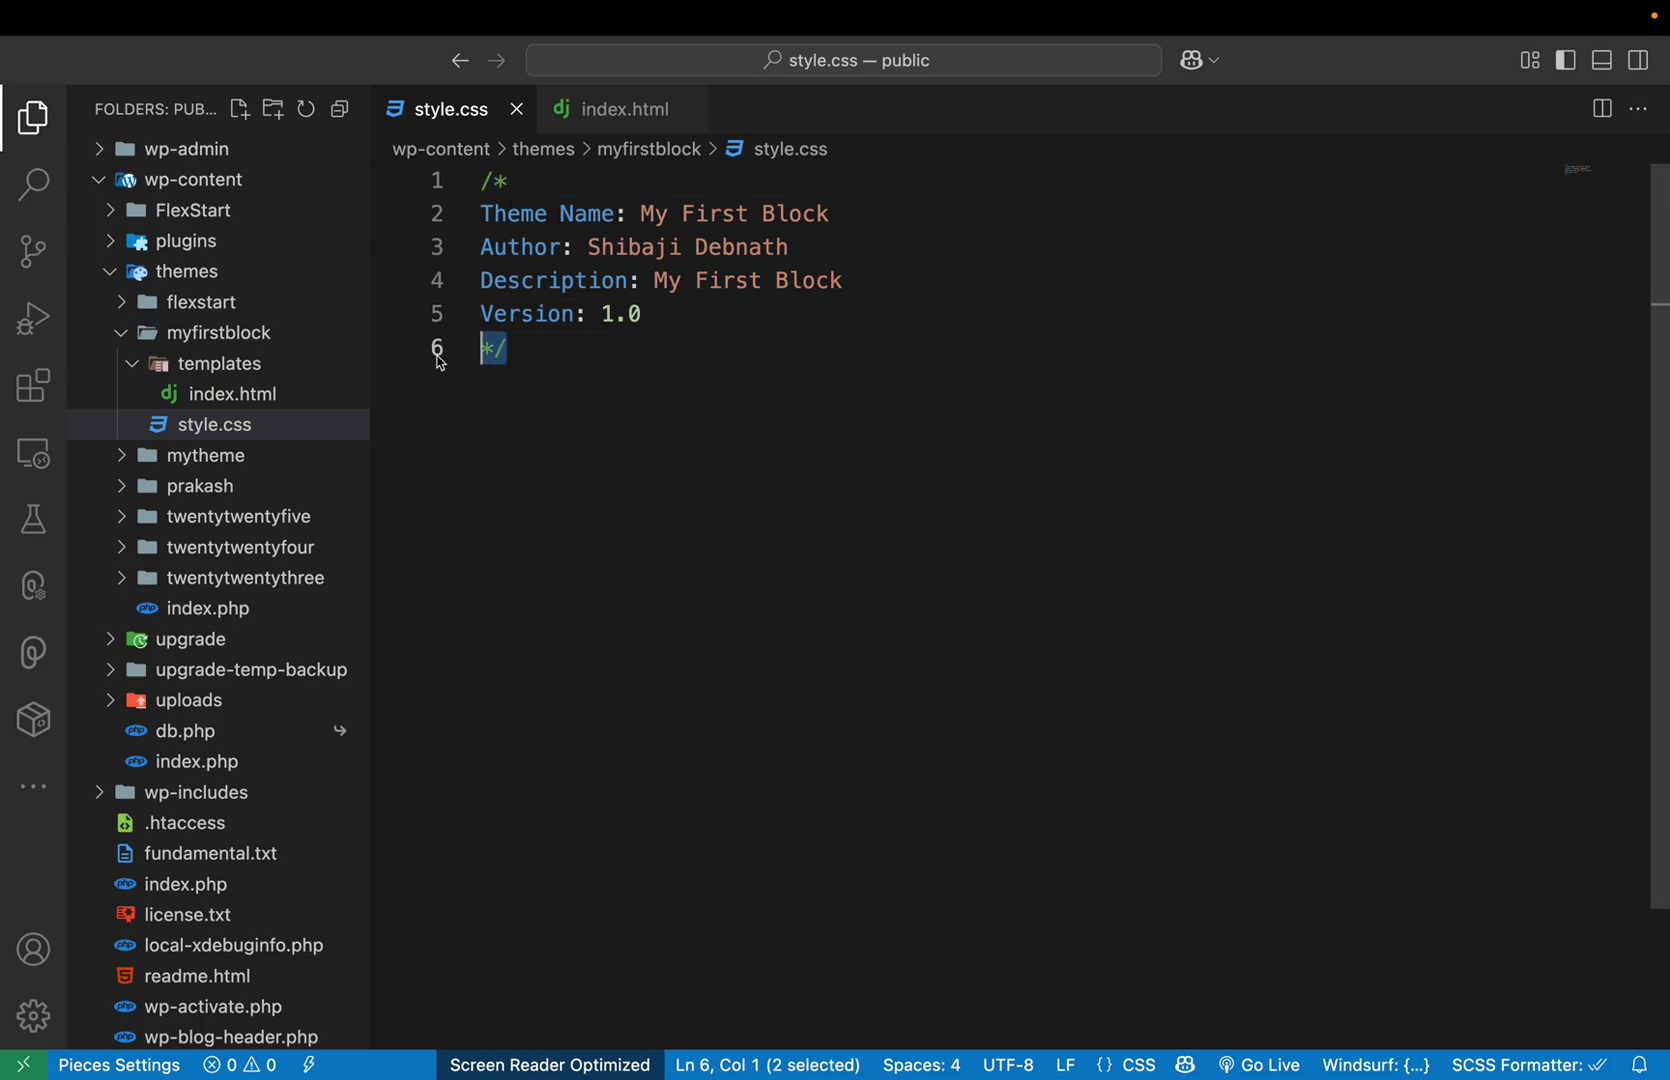
{"action": "left_click_drag", "start_coordinate": [522, 190], "coordinate": [395, 180]}
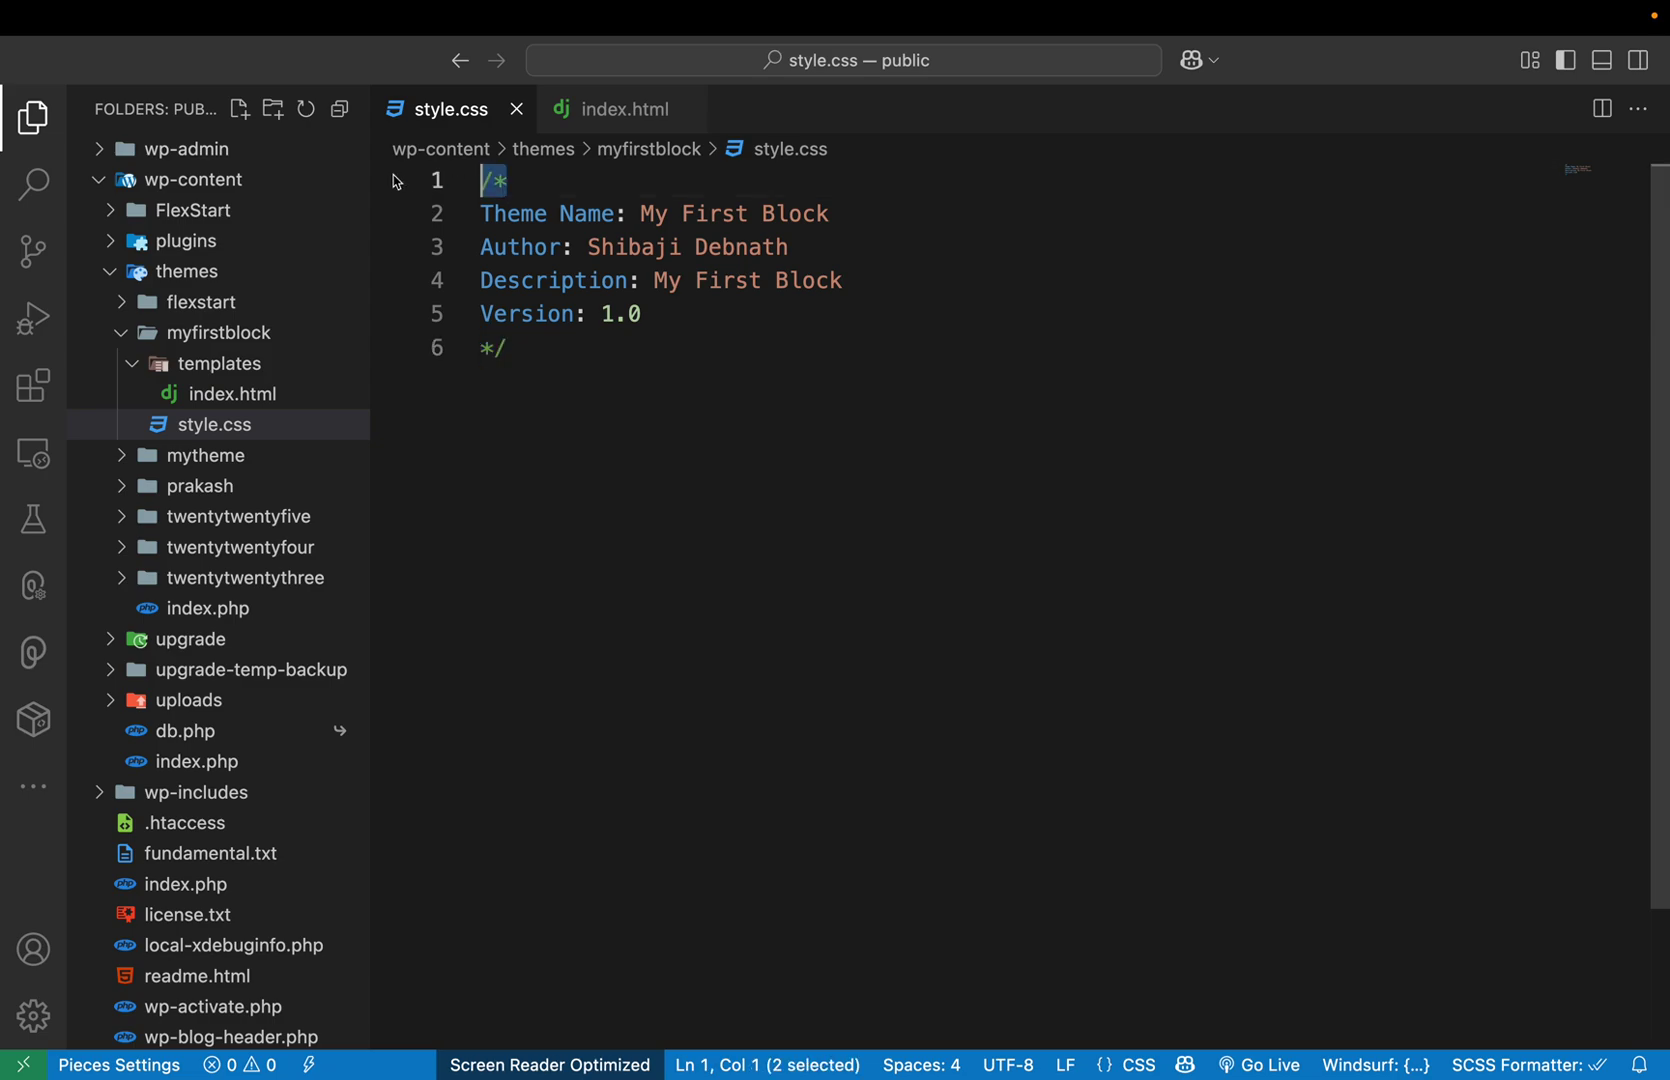
{"action": "left_click", "coordinate": [557, 372]}
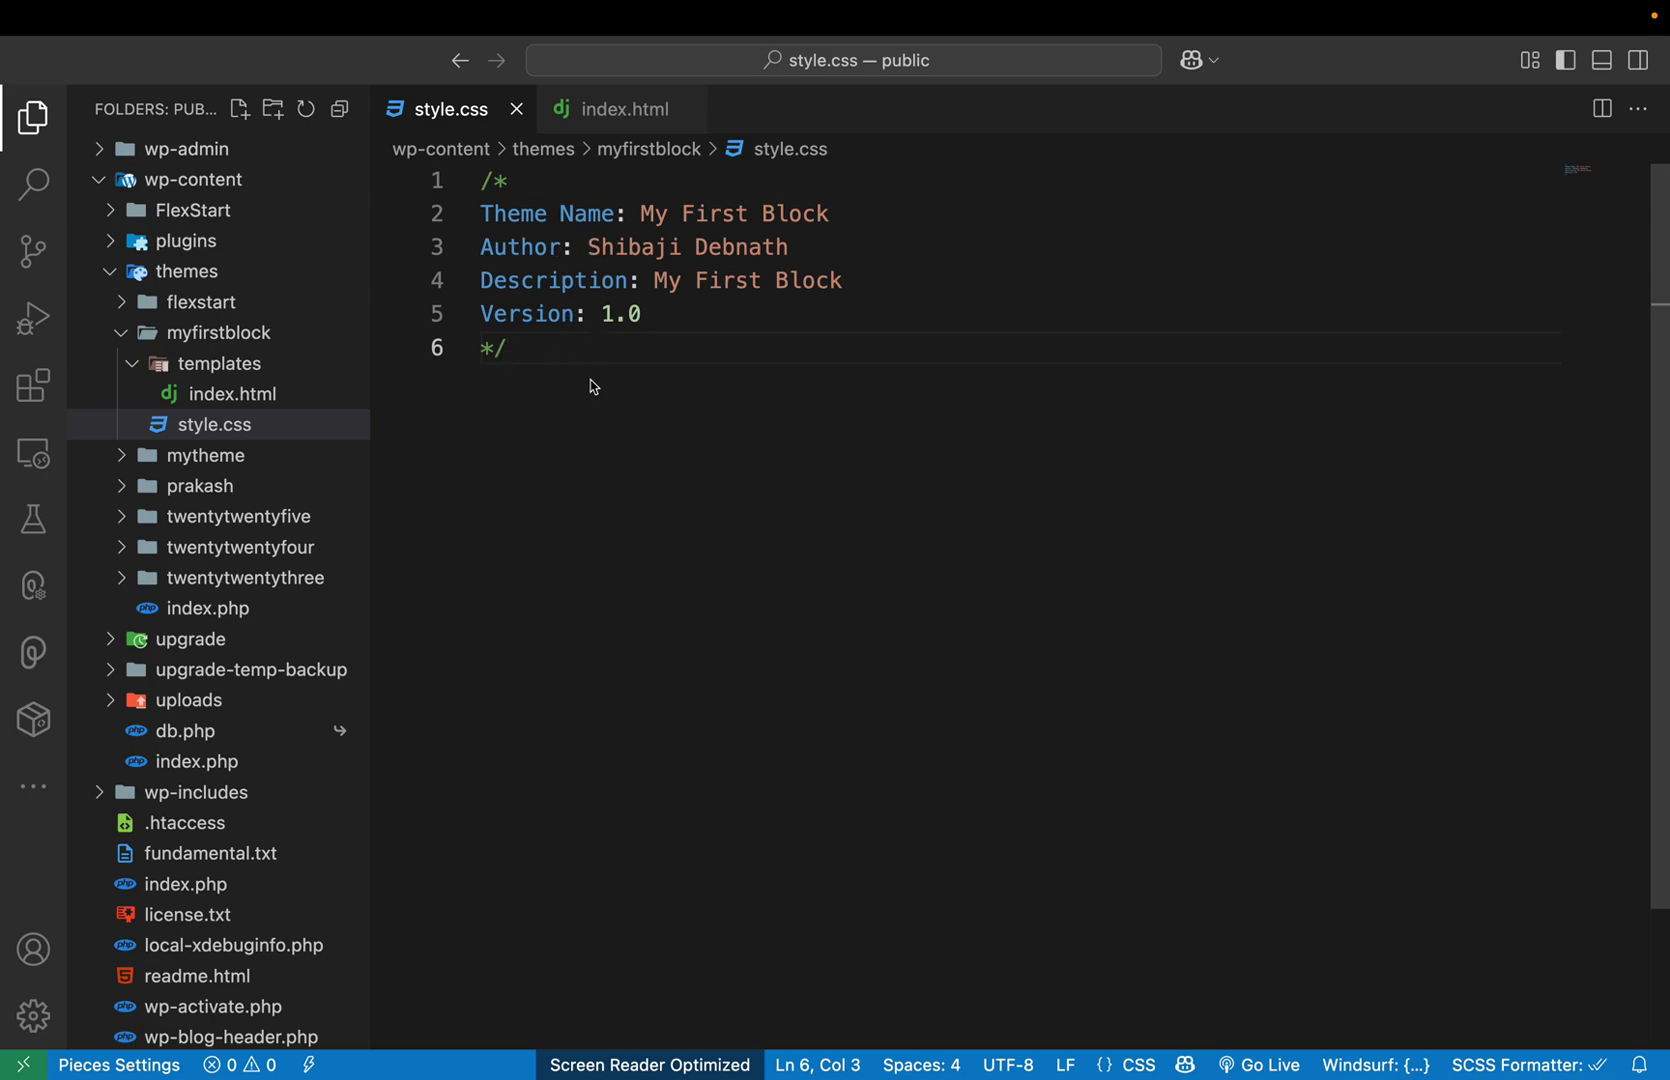
{"action": "key", "text": "ctrl+Left"}
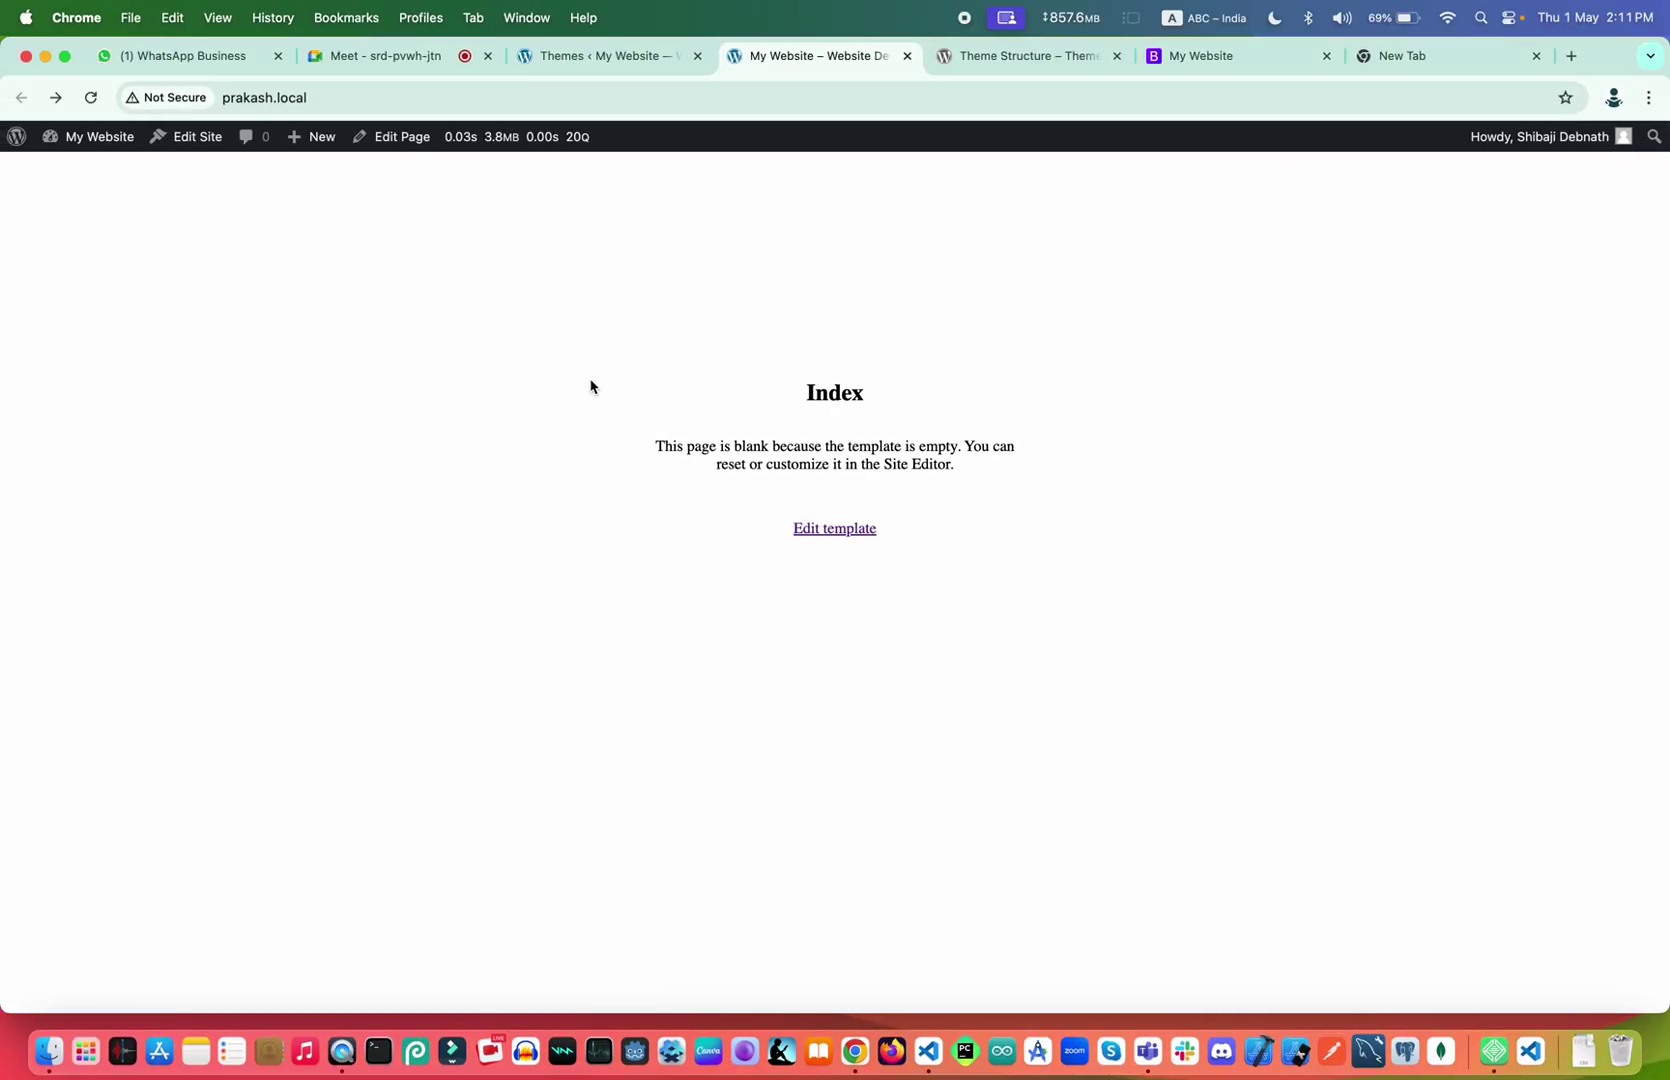
Compare the theme header in style.css in VS Code with the installed themes on the WordPress Themes page in Chrome
{"action": "key", "text": "ctrl+Right"}
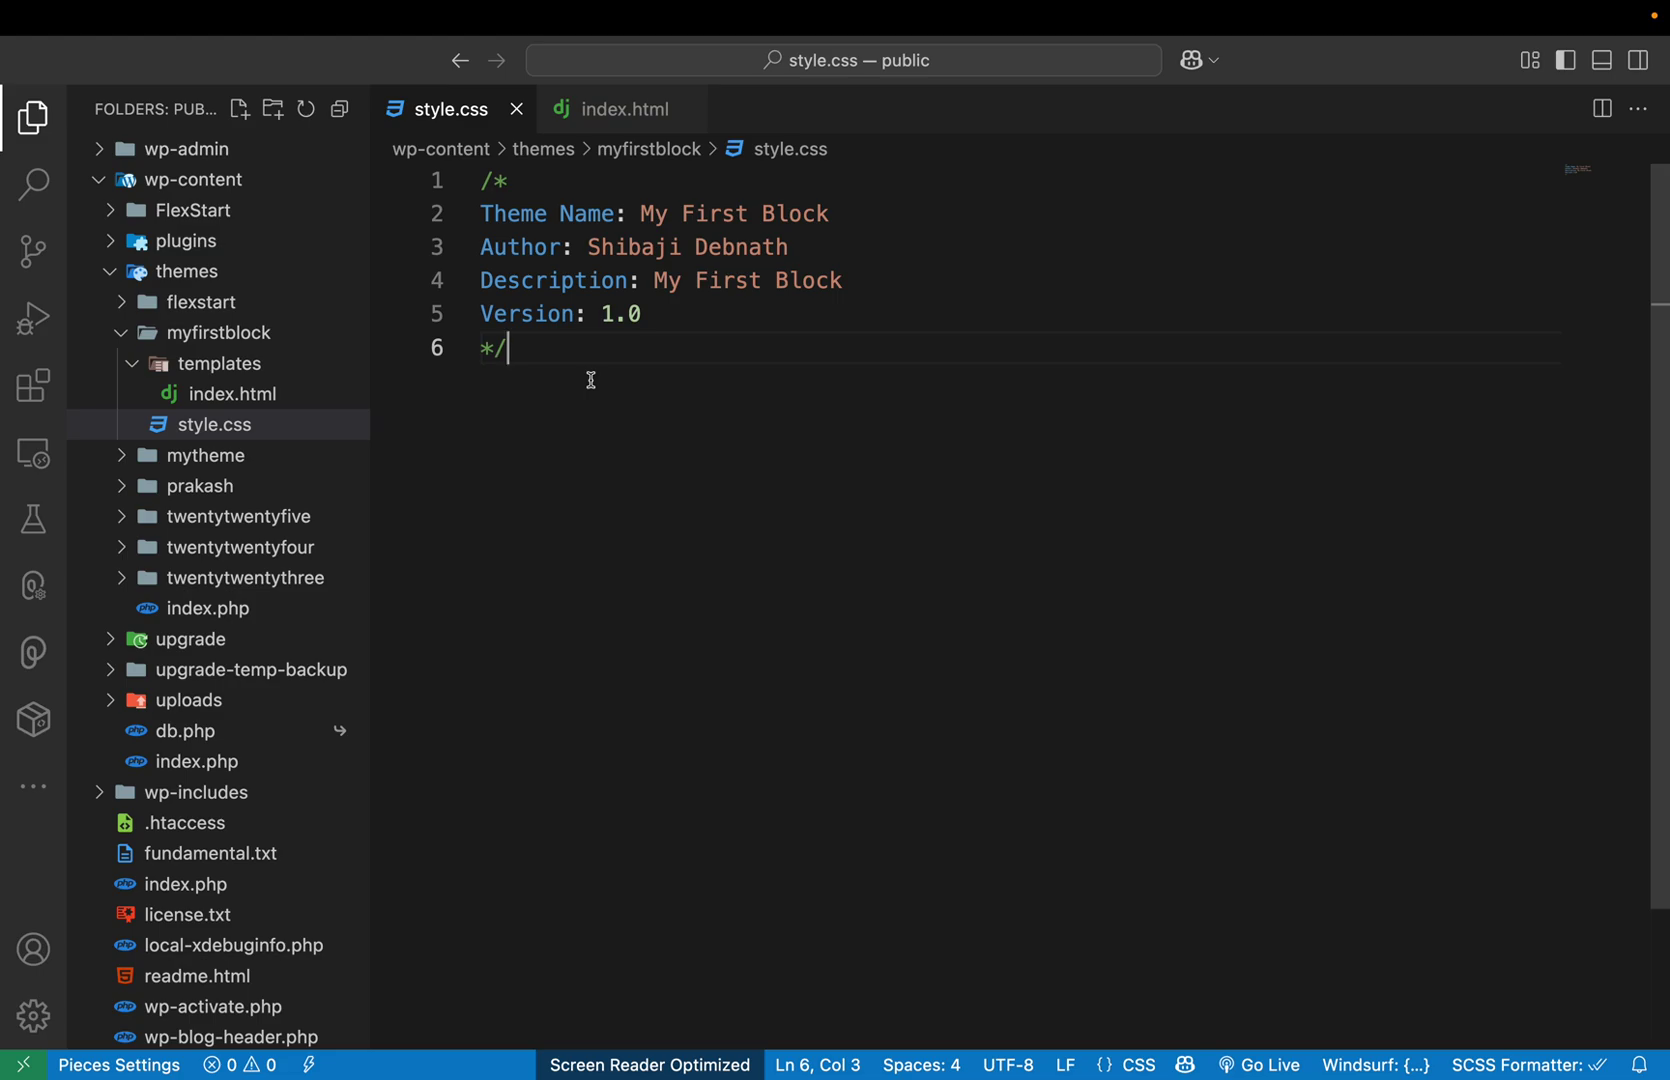
{"action": "key", "text": "ctrl+Left"}
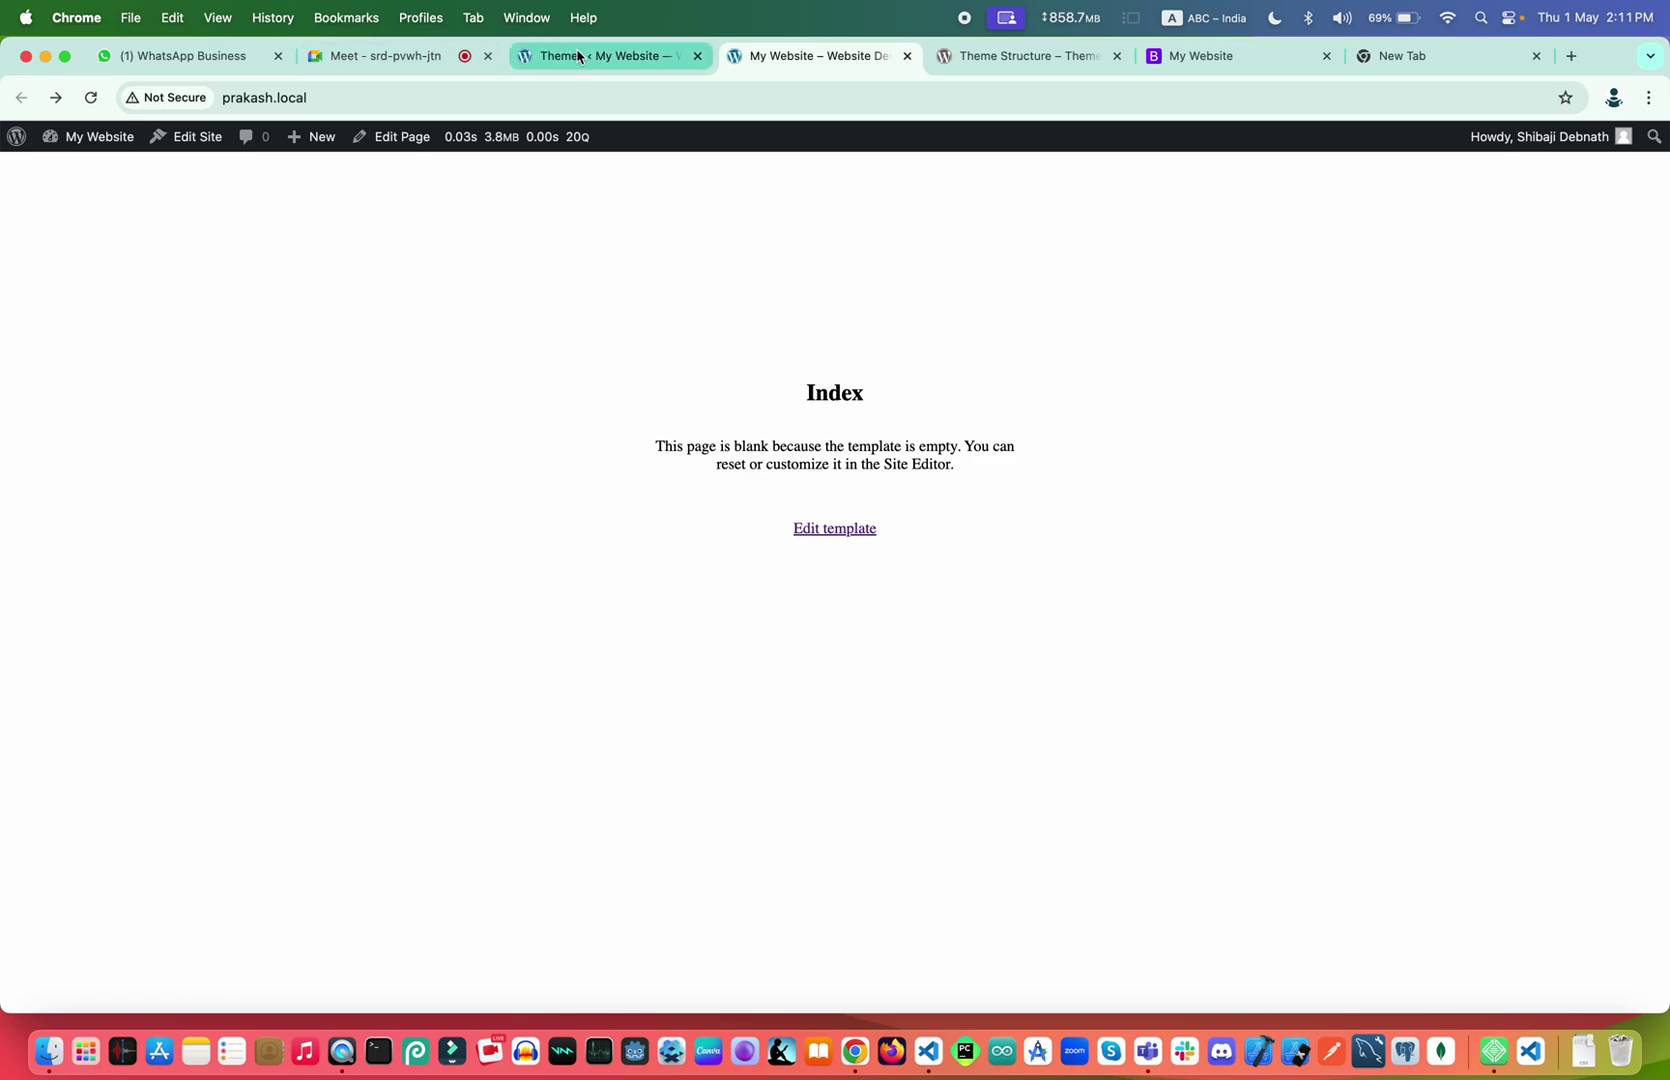
{"action": "left_click", "coordinate": [577, 56]}
{"action": "mouse_move", "coordinate": [641, 511]}
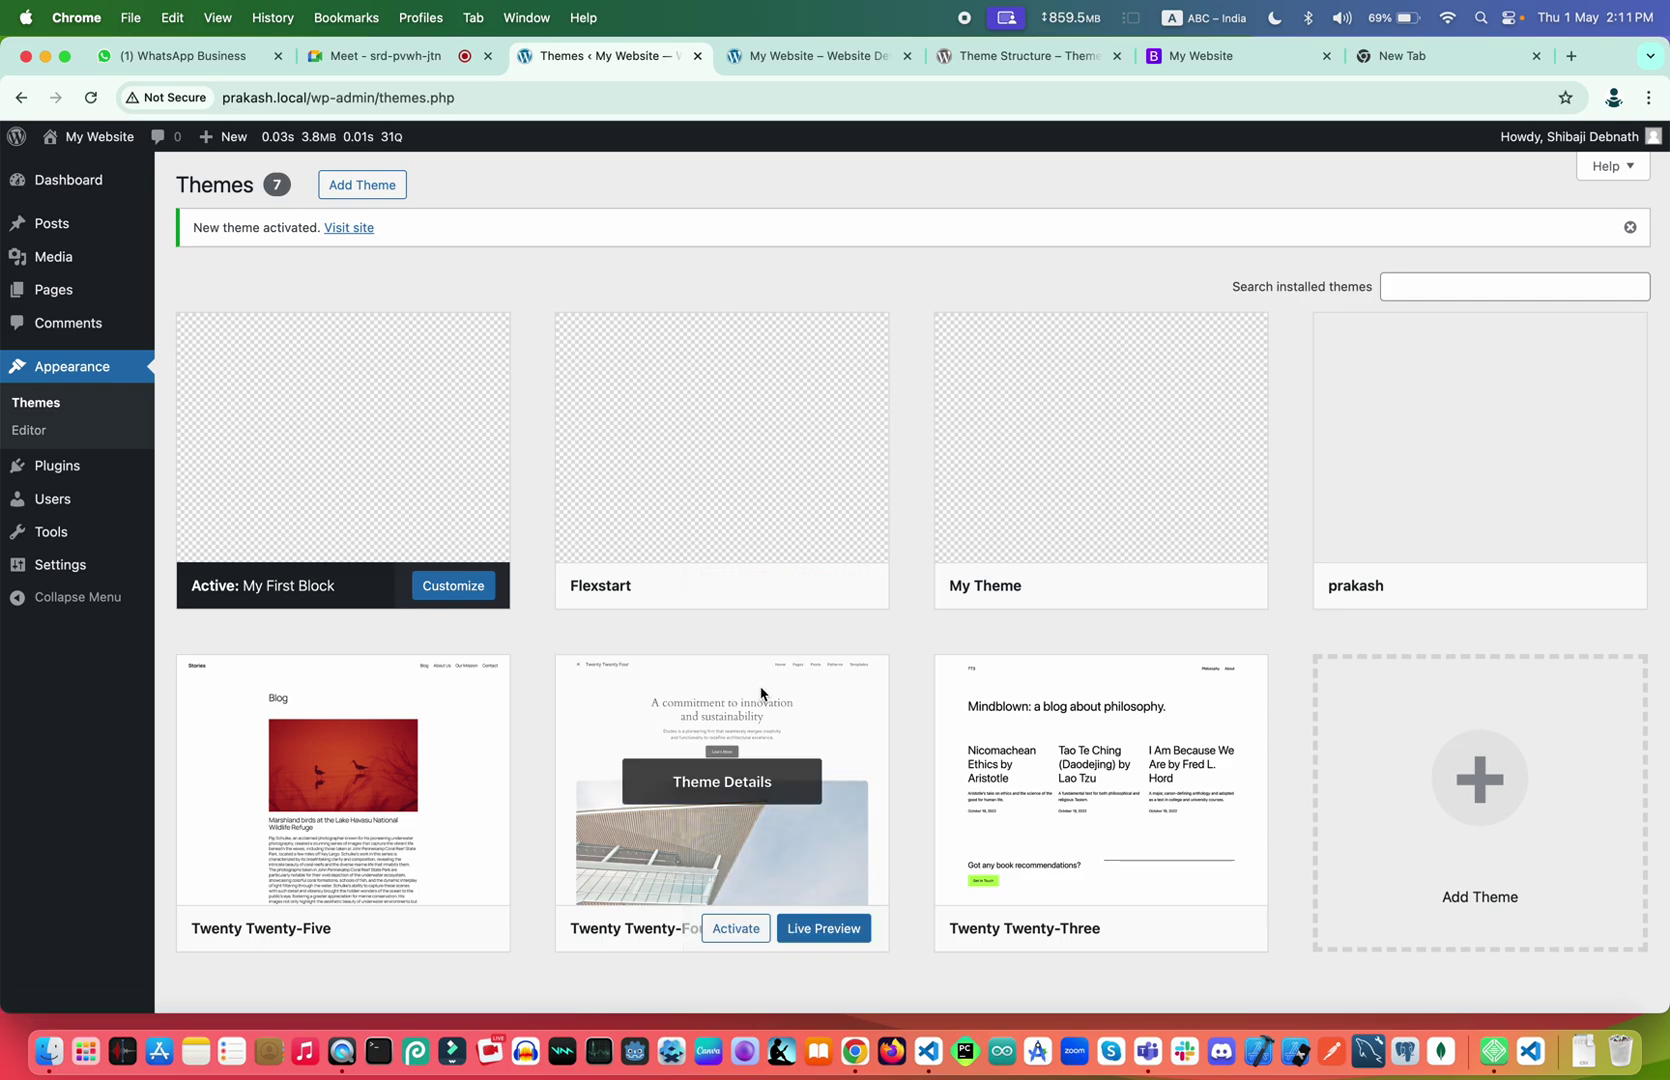
{"action": "key", "text": "ctrl+Right"}
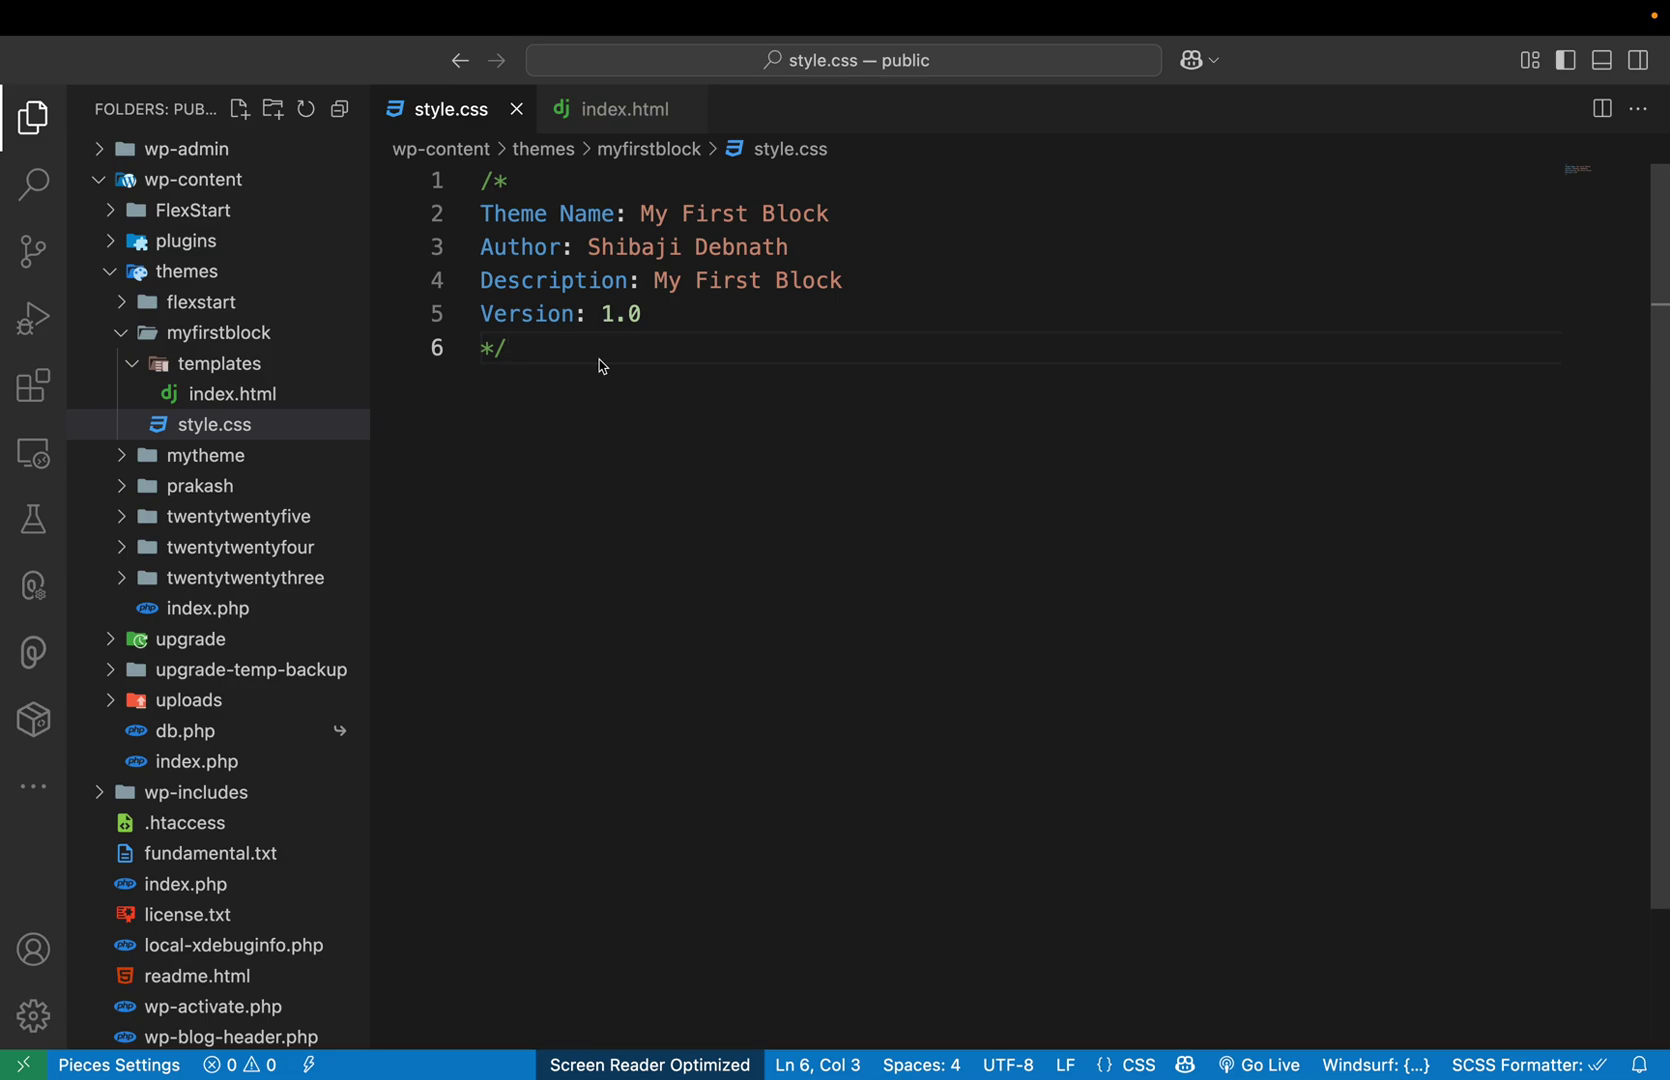
{"action": "key", "text": "super+Tab"}
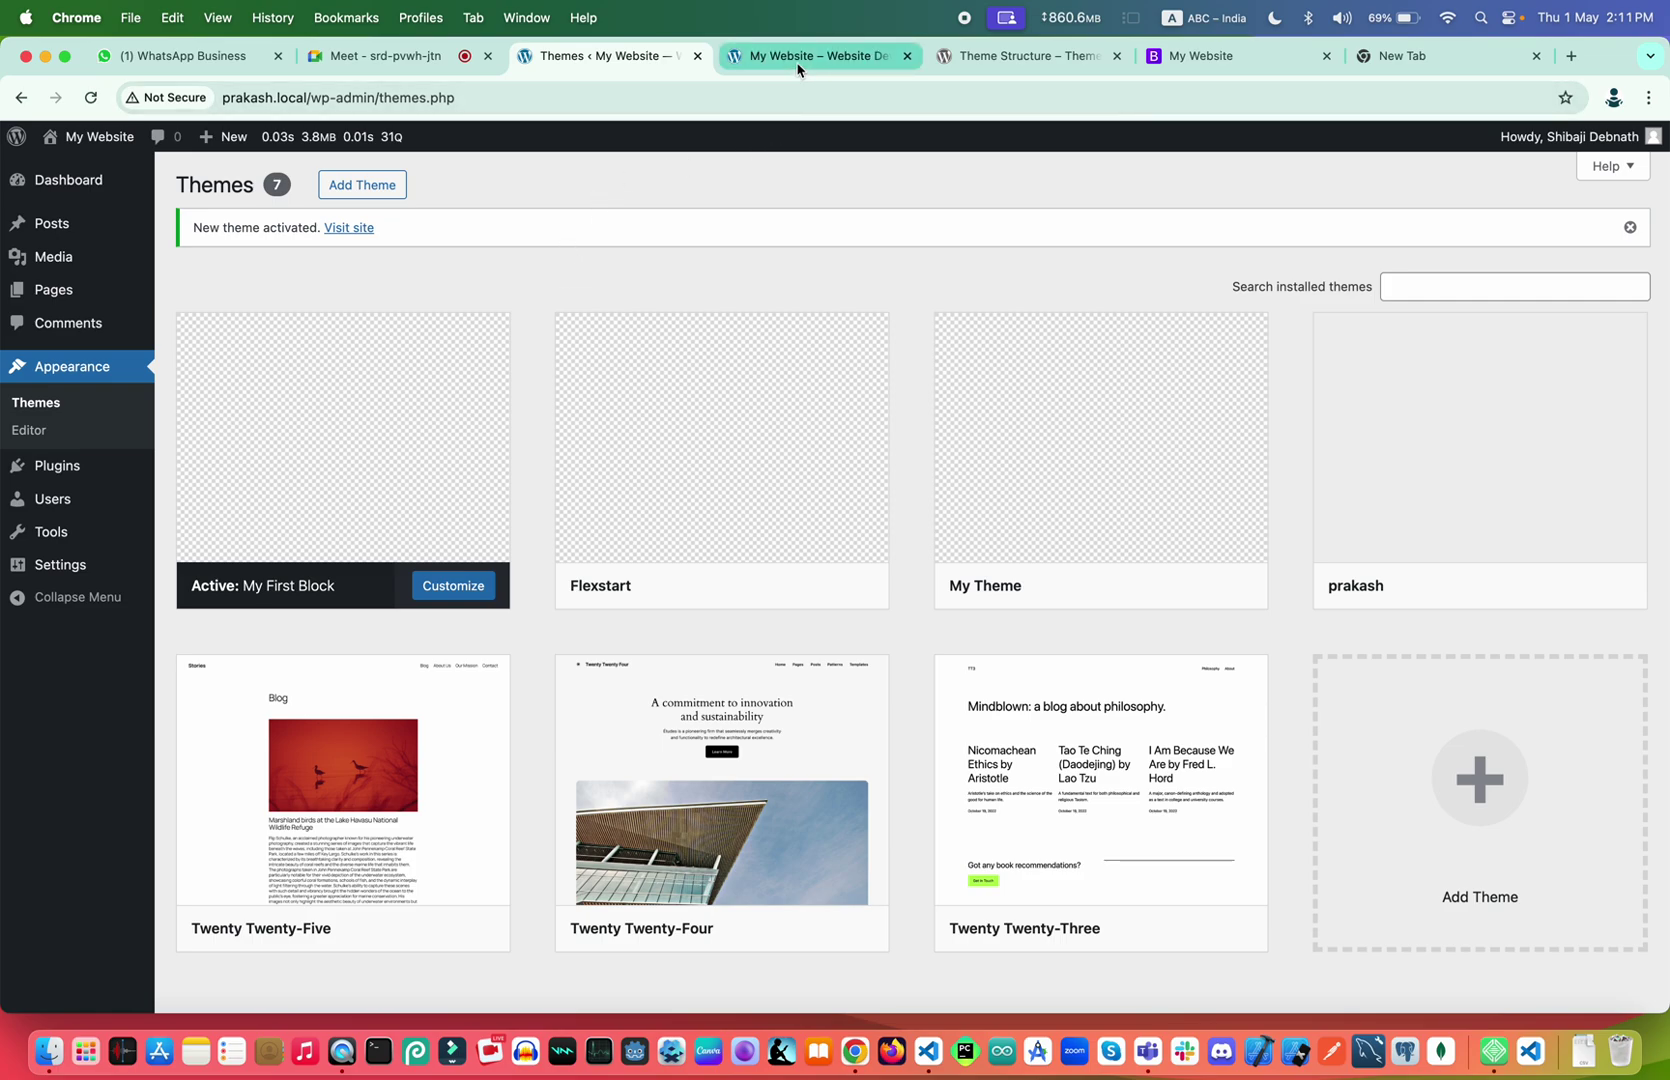
{"action": "key", "text": "ctrl+Right"}
{"action": "key", "text": "ctrl+Left"}
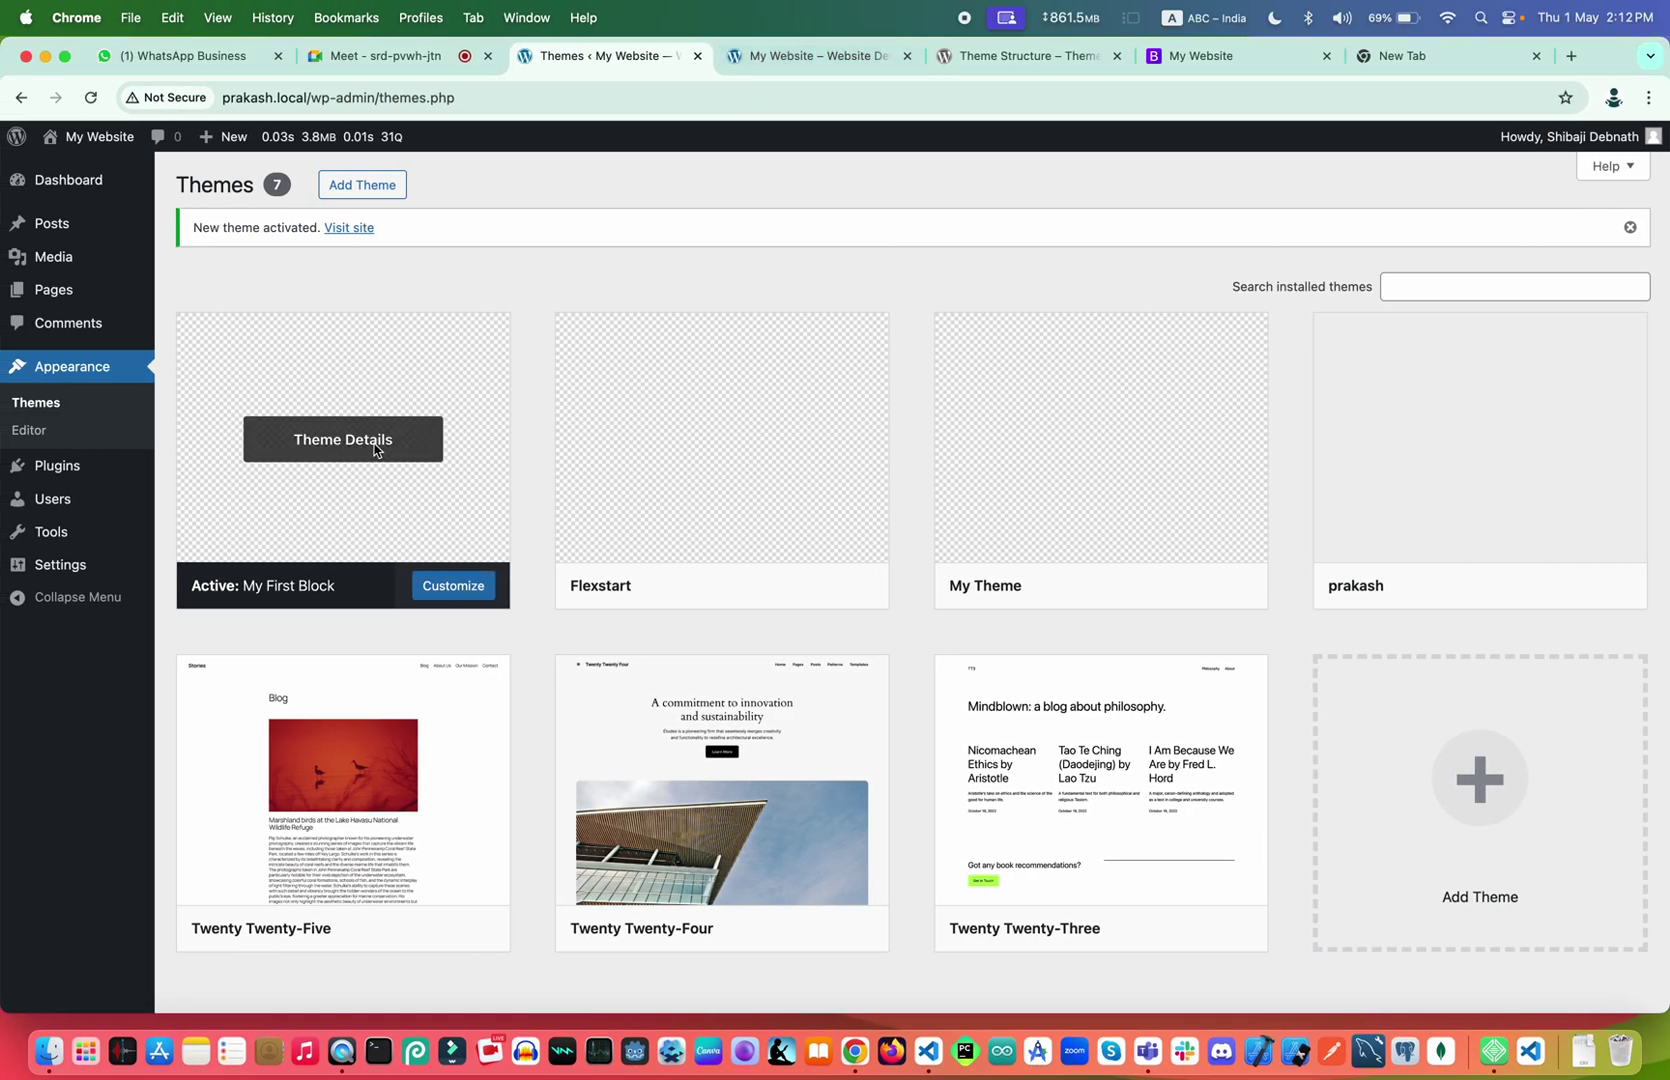
View the My First Block theme's details, close them and return to the site's front page
{"action": "left_click", "coordinate": [376, 450]}
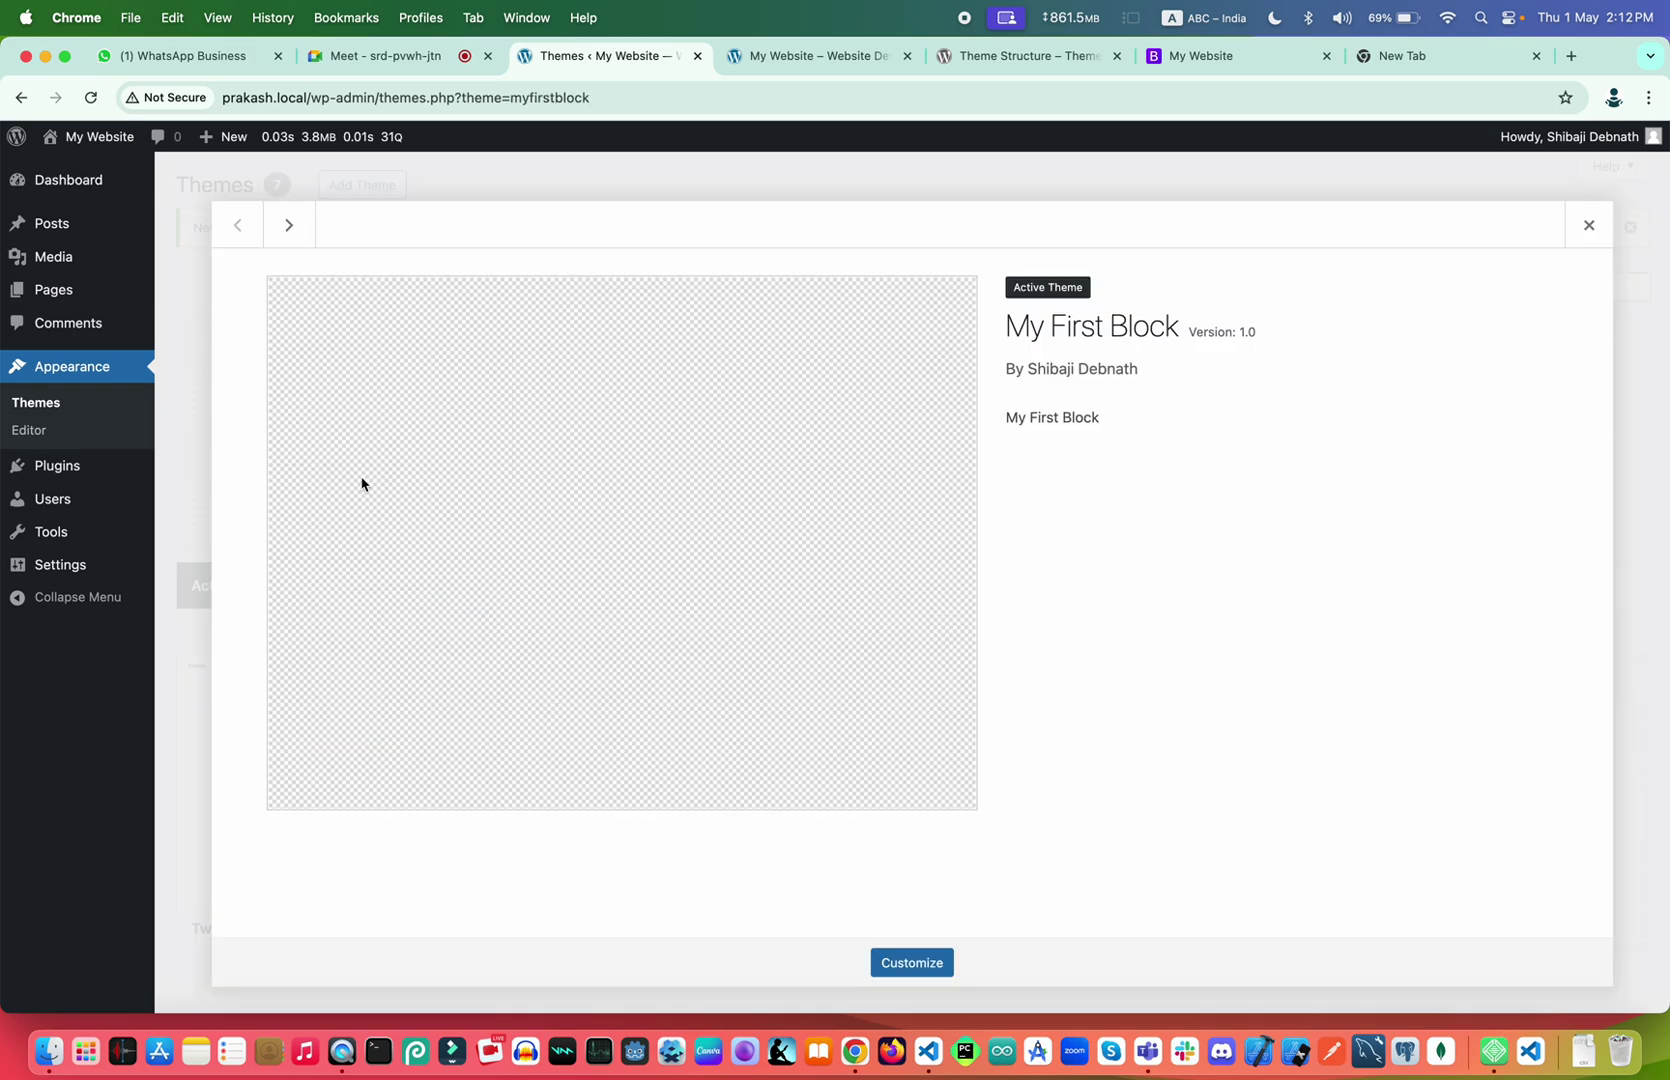
{"action": "left_click", "coordinate": [1588, 225]}
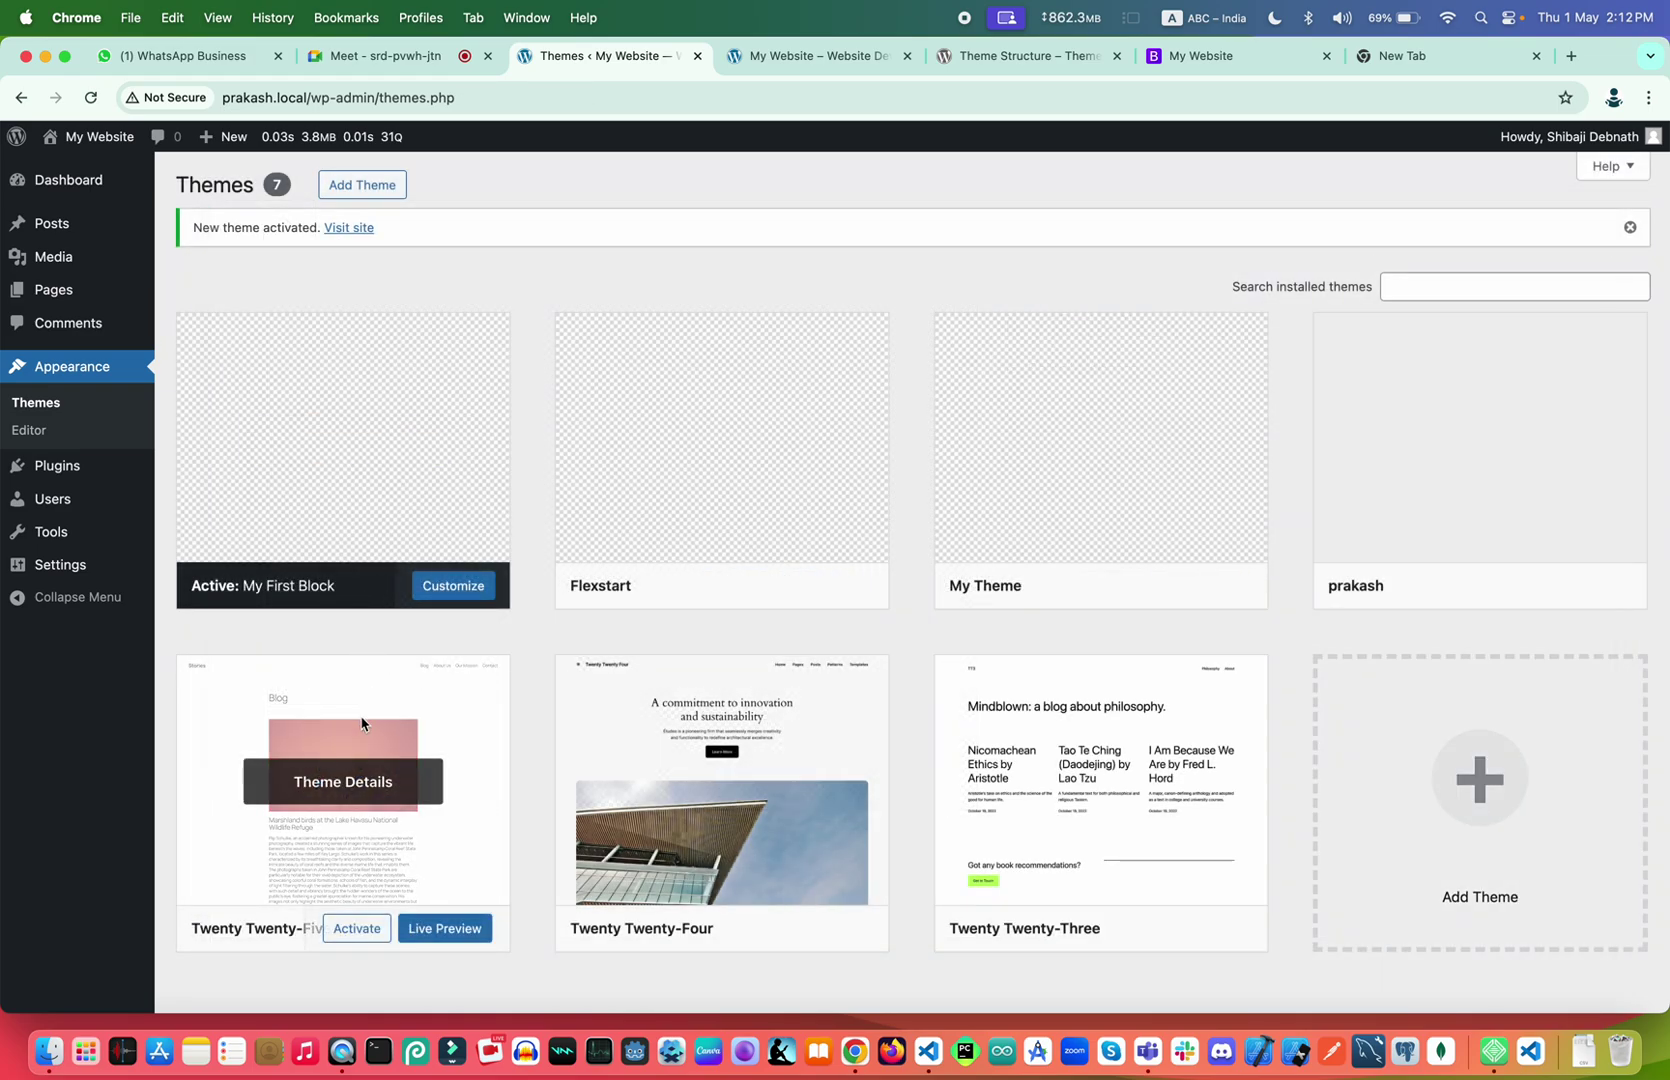
{"action": "left_click", "coordinate": [783, 63]}
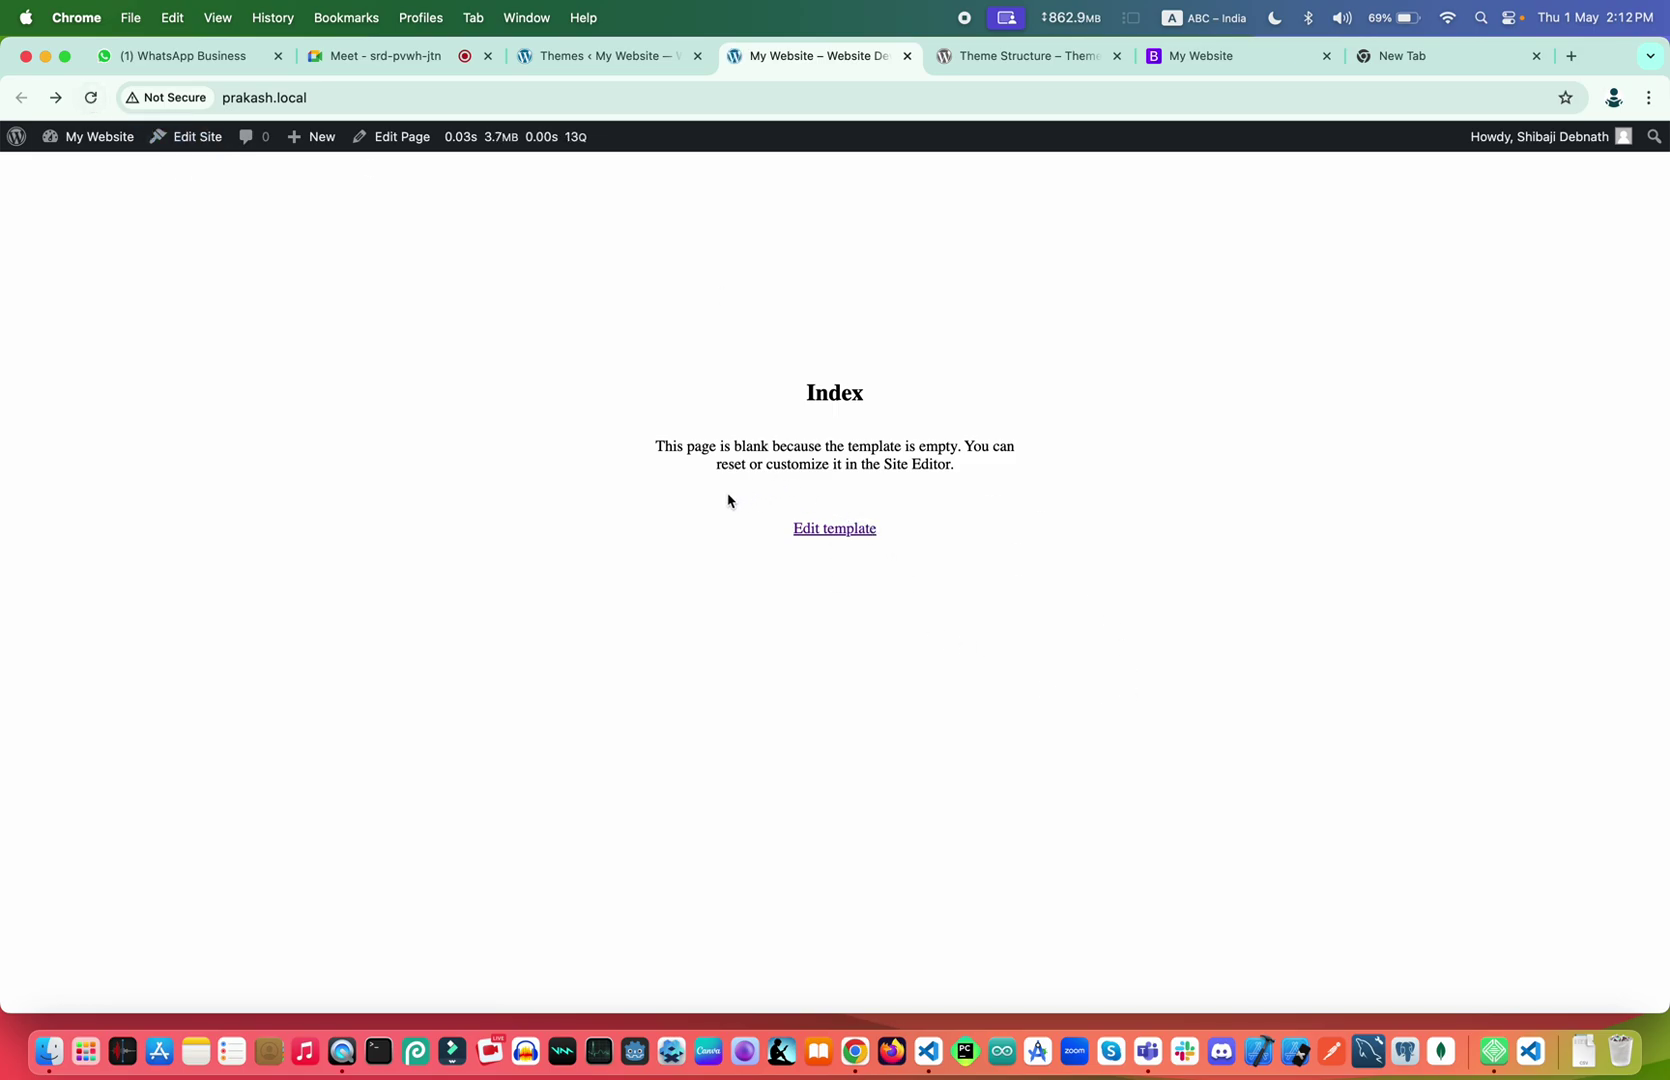
In VS Code, add the heading <h1>My Block Theme</h1> to templates/index.html and save the file
{"action": "key", "text": "ctrl+Right"}
{"action": "left_click", "coordinate": [603, 122]}
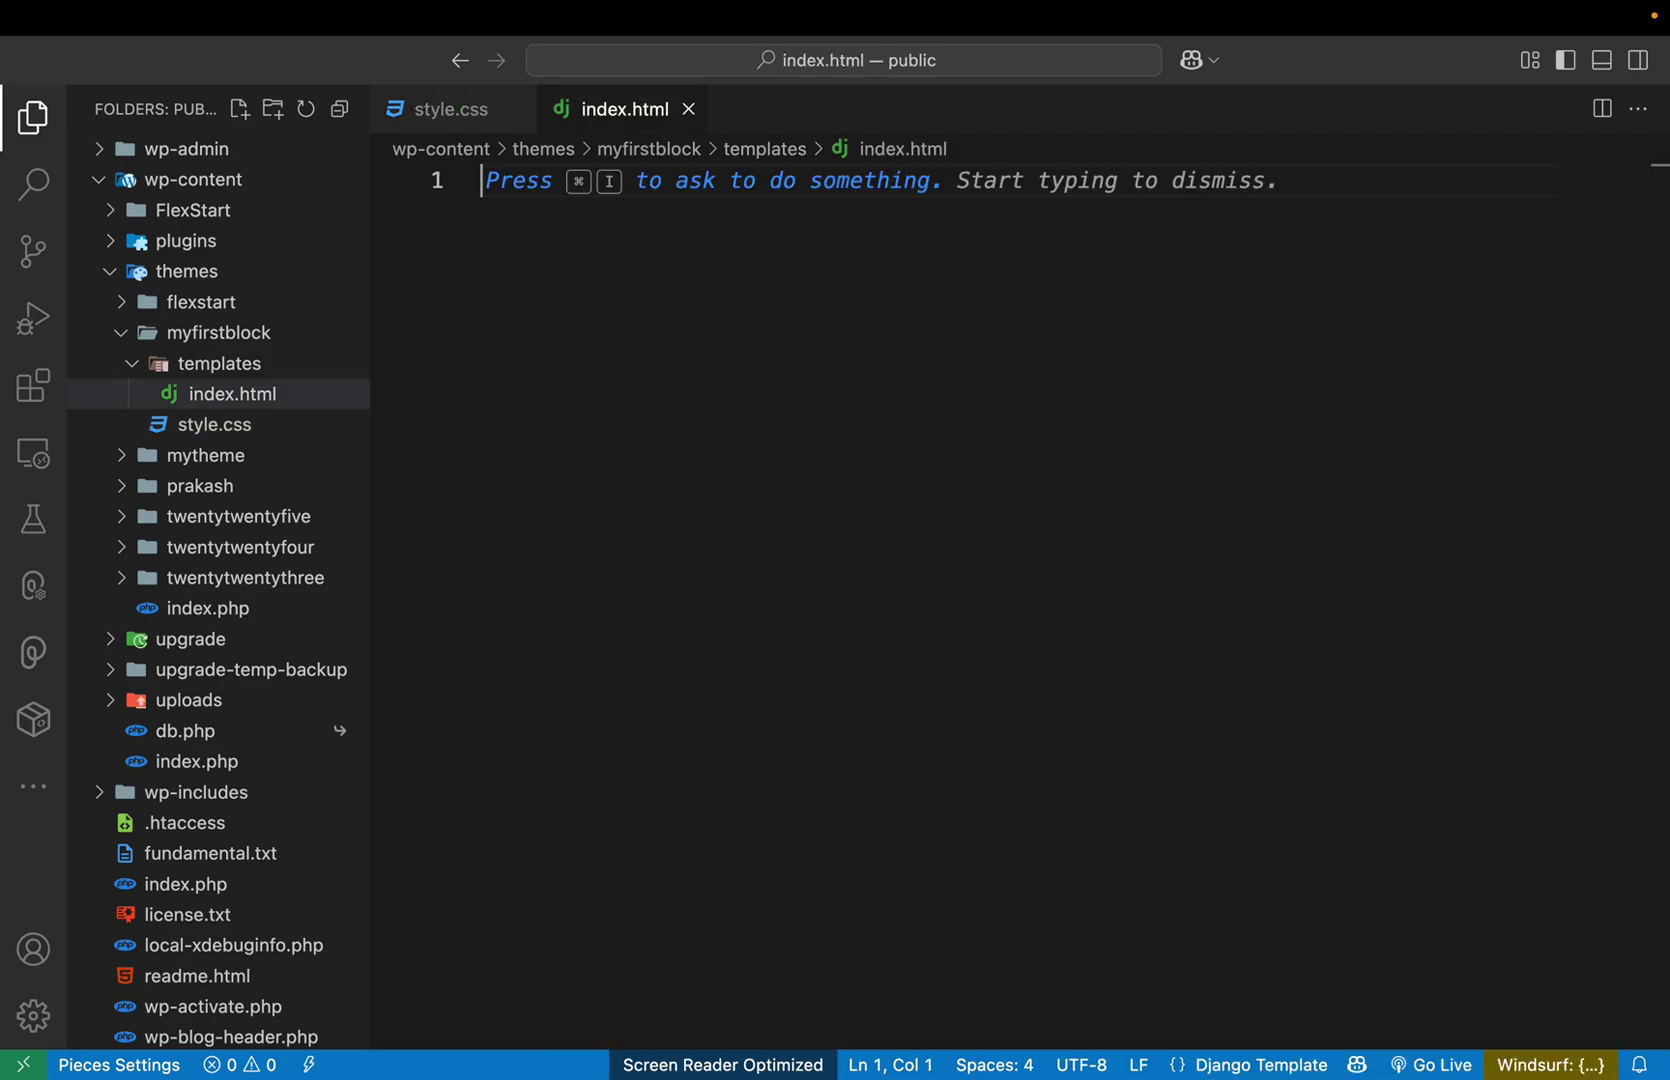
{"action": "type", "text": "<h1>"}
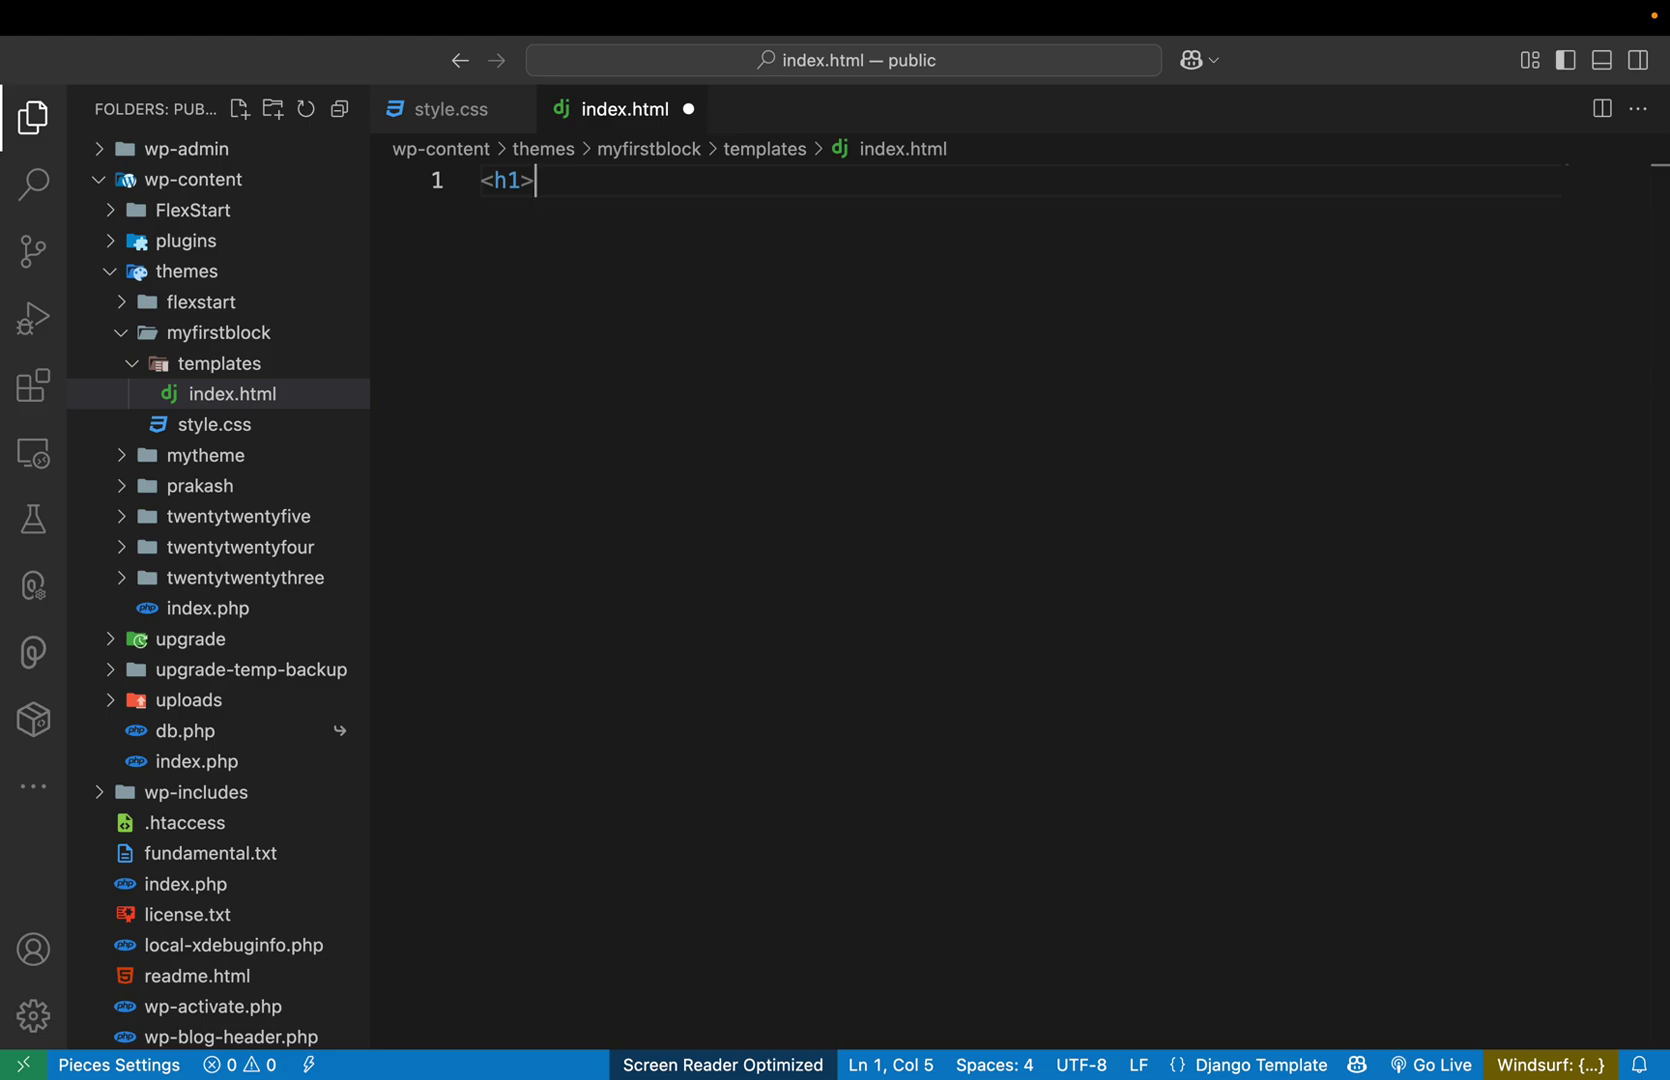
{"action": "type", "text": "My B"}
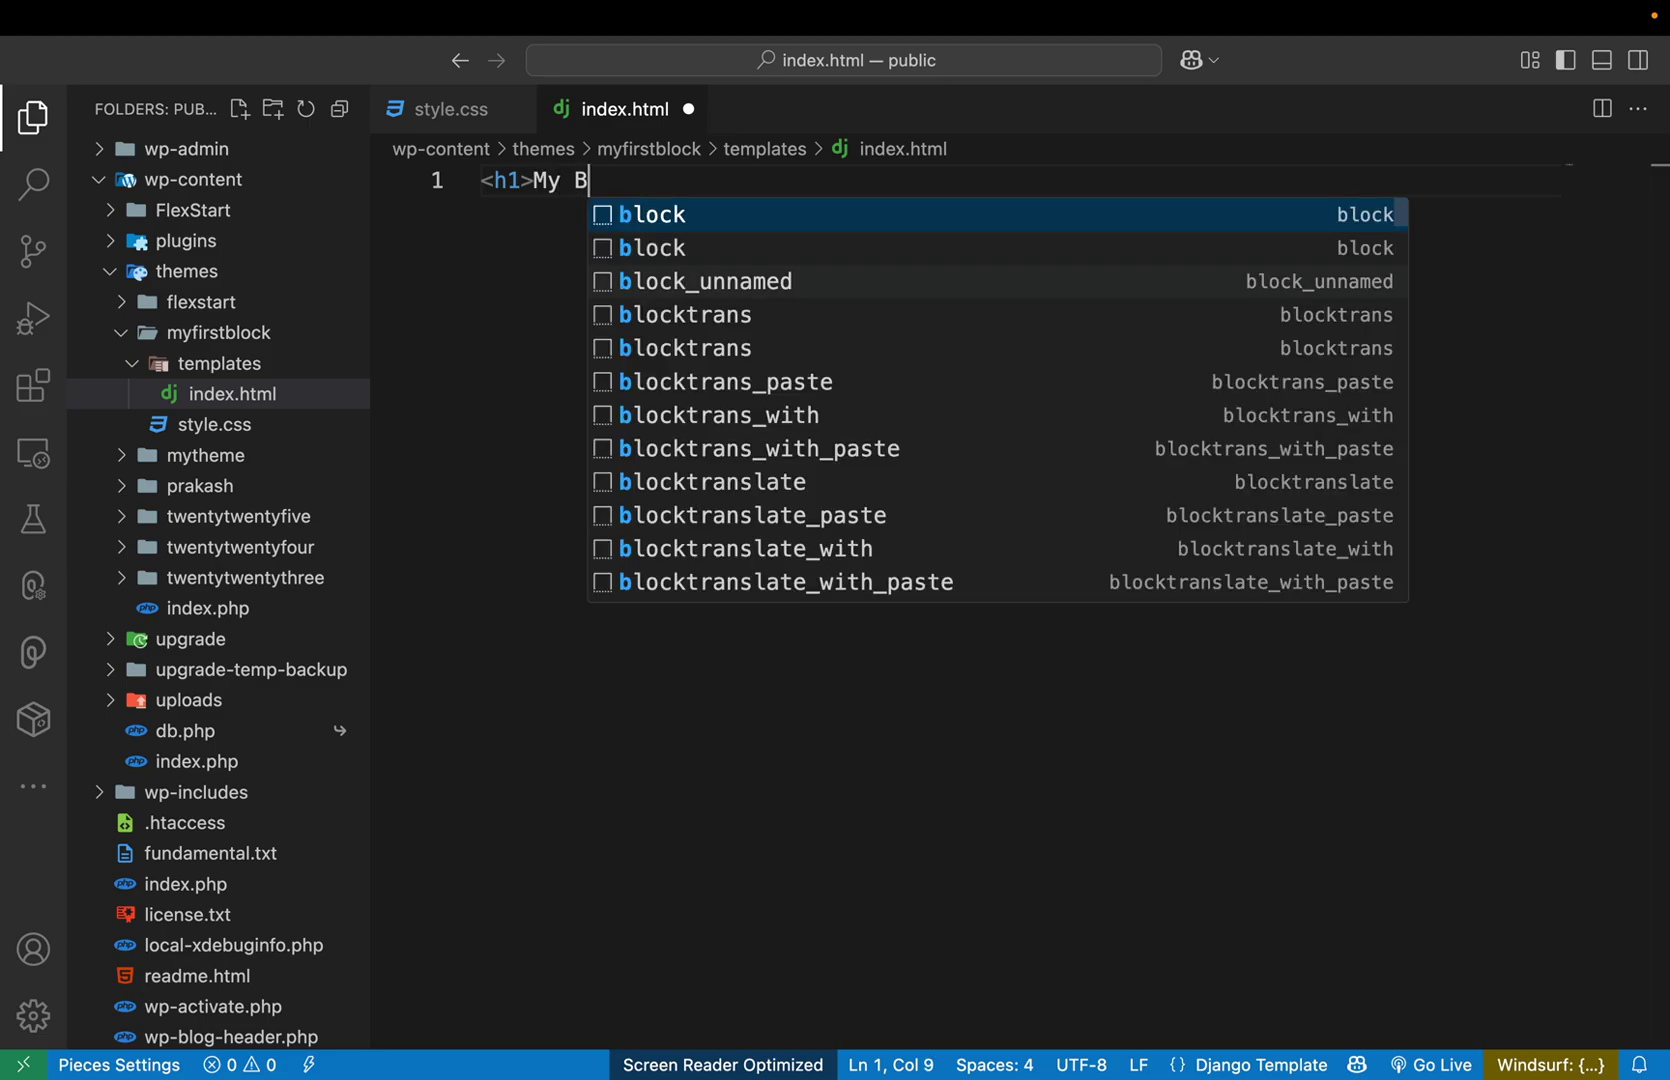
{"action": "type", "text": "lock Th"}
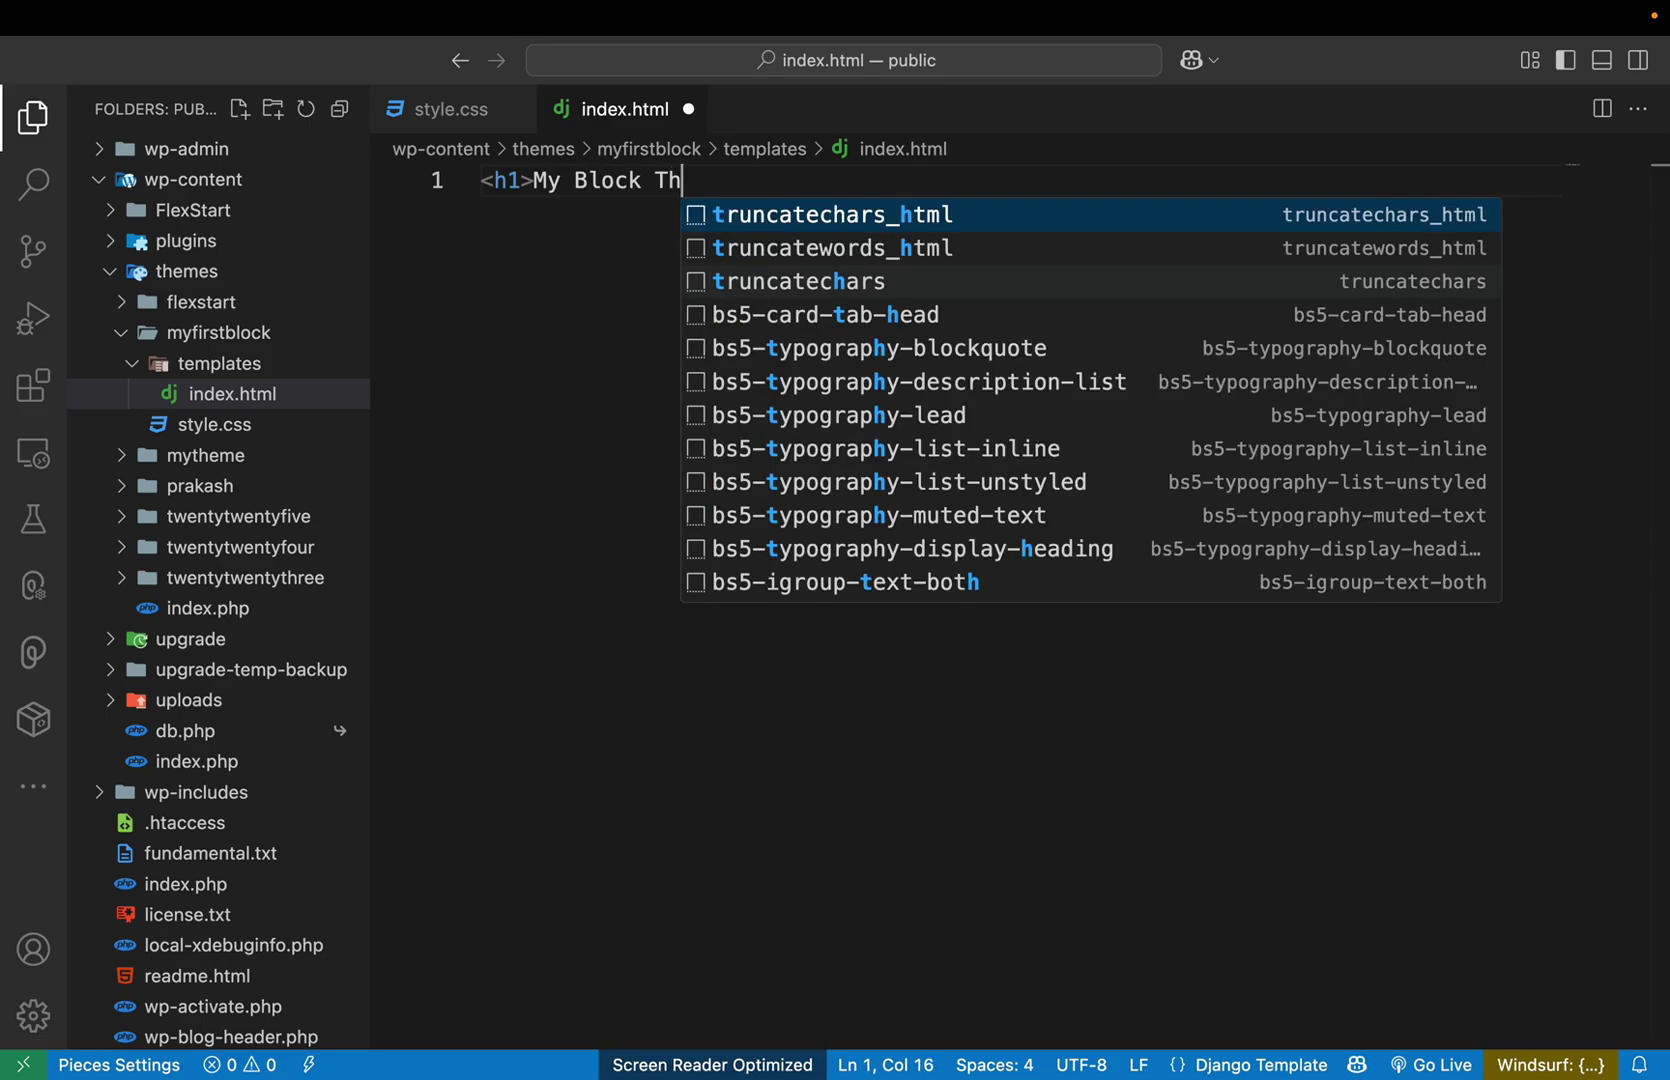
{"action": "type", "text": "eme</h1>"}
{"action": "key", "text": "cmd+s"}
Reload the site's front page in Chrome and open its Index template in the Site Editor
{"action": "key", "text": "ctrl+Left"}
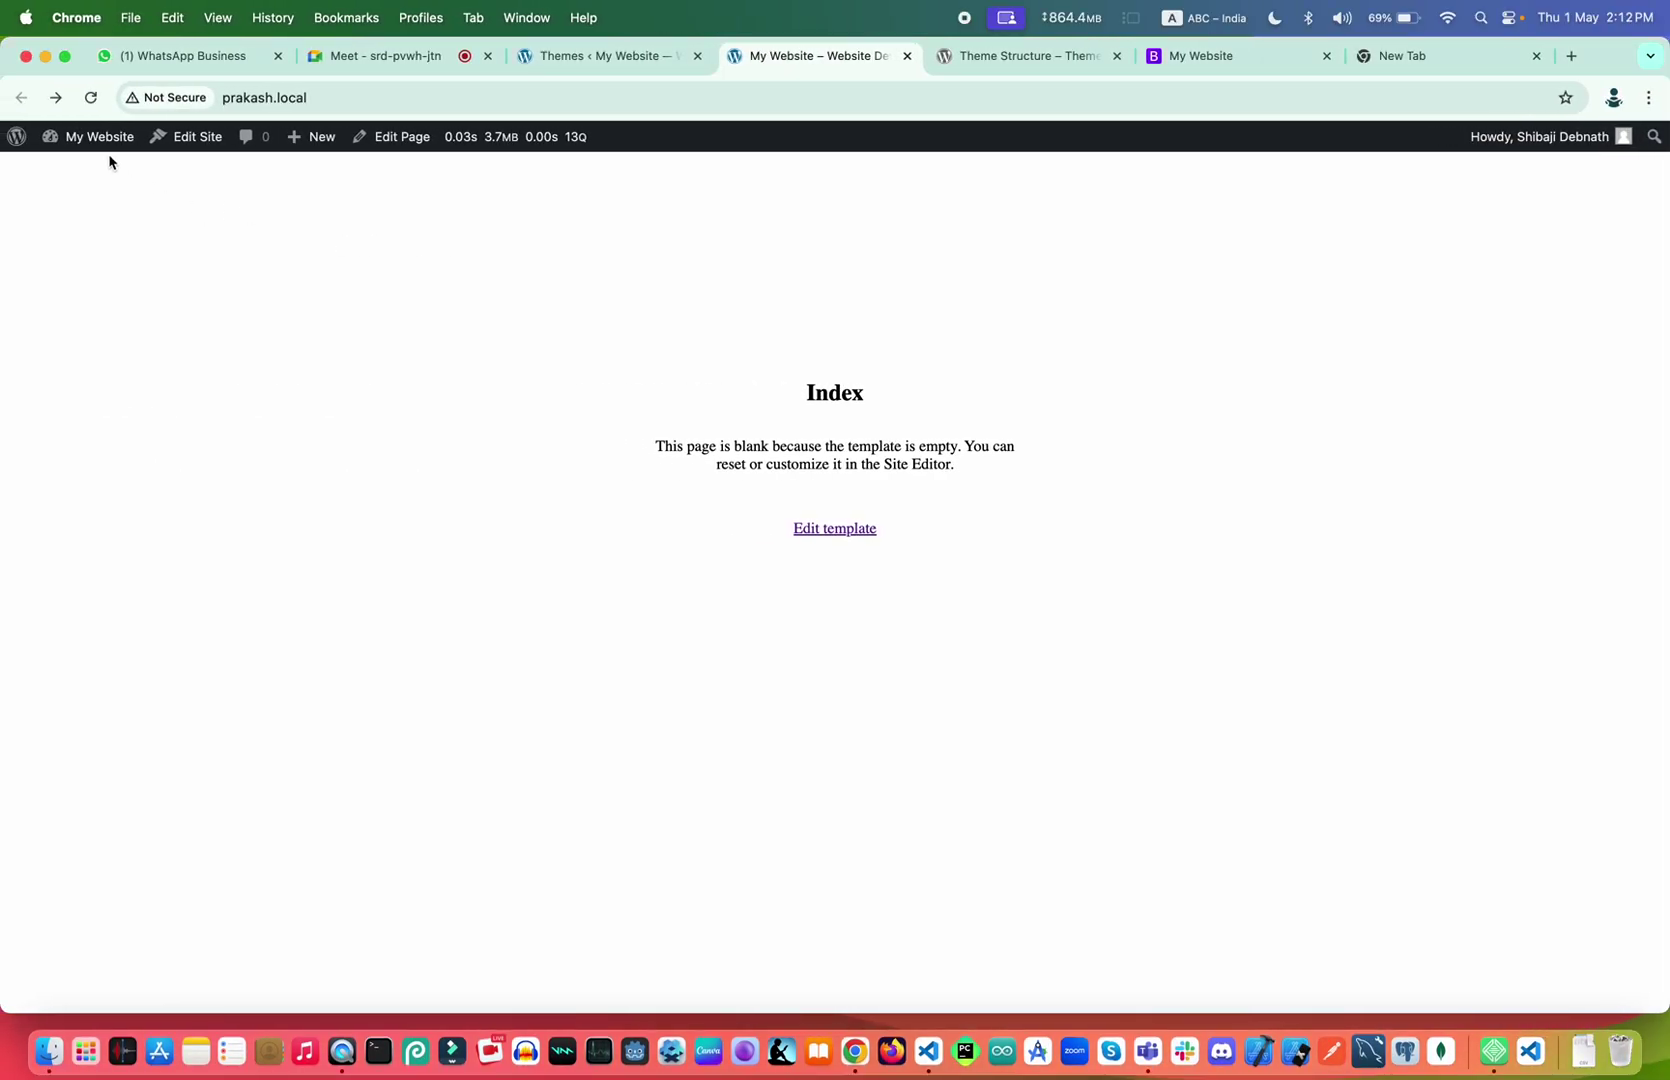
{"action": "left_click", "coordinate": [89, 98]}
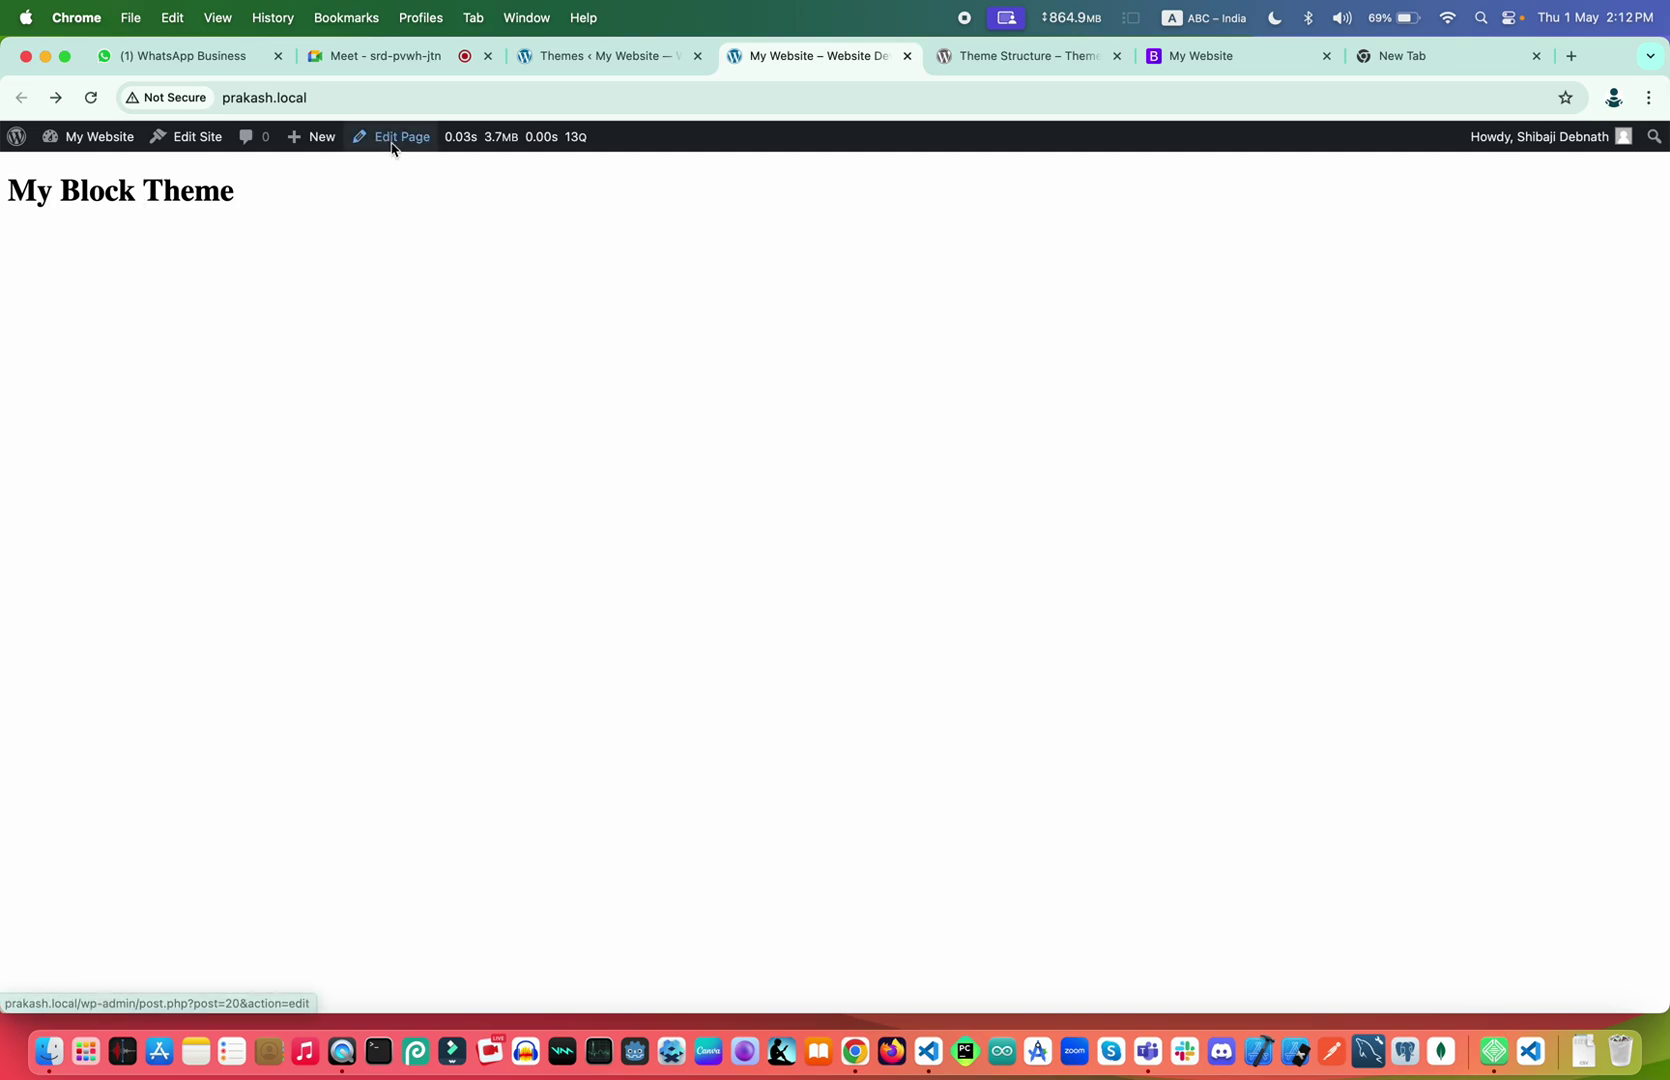
{"action": "left_click", "coordinate": [190, 137]}
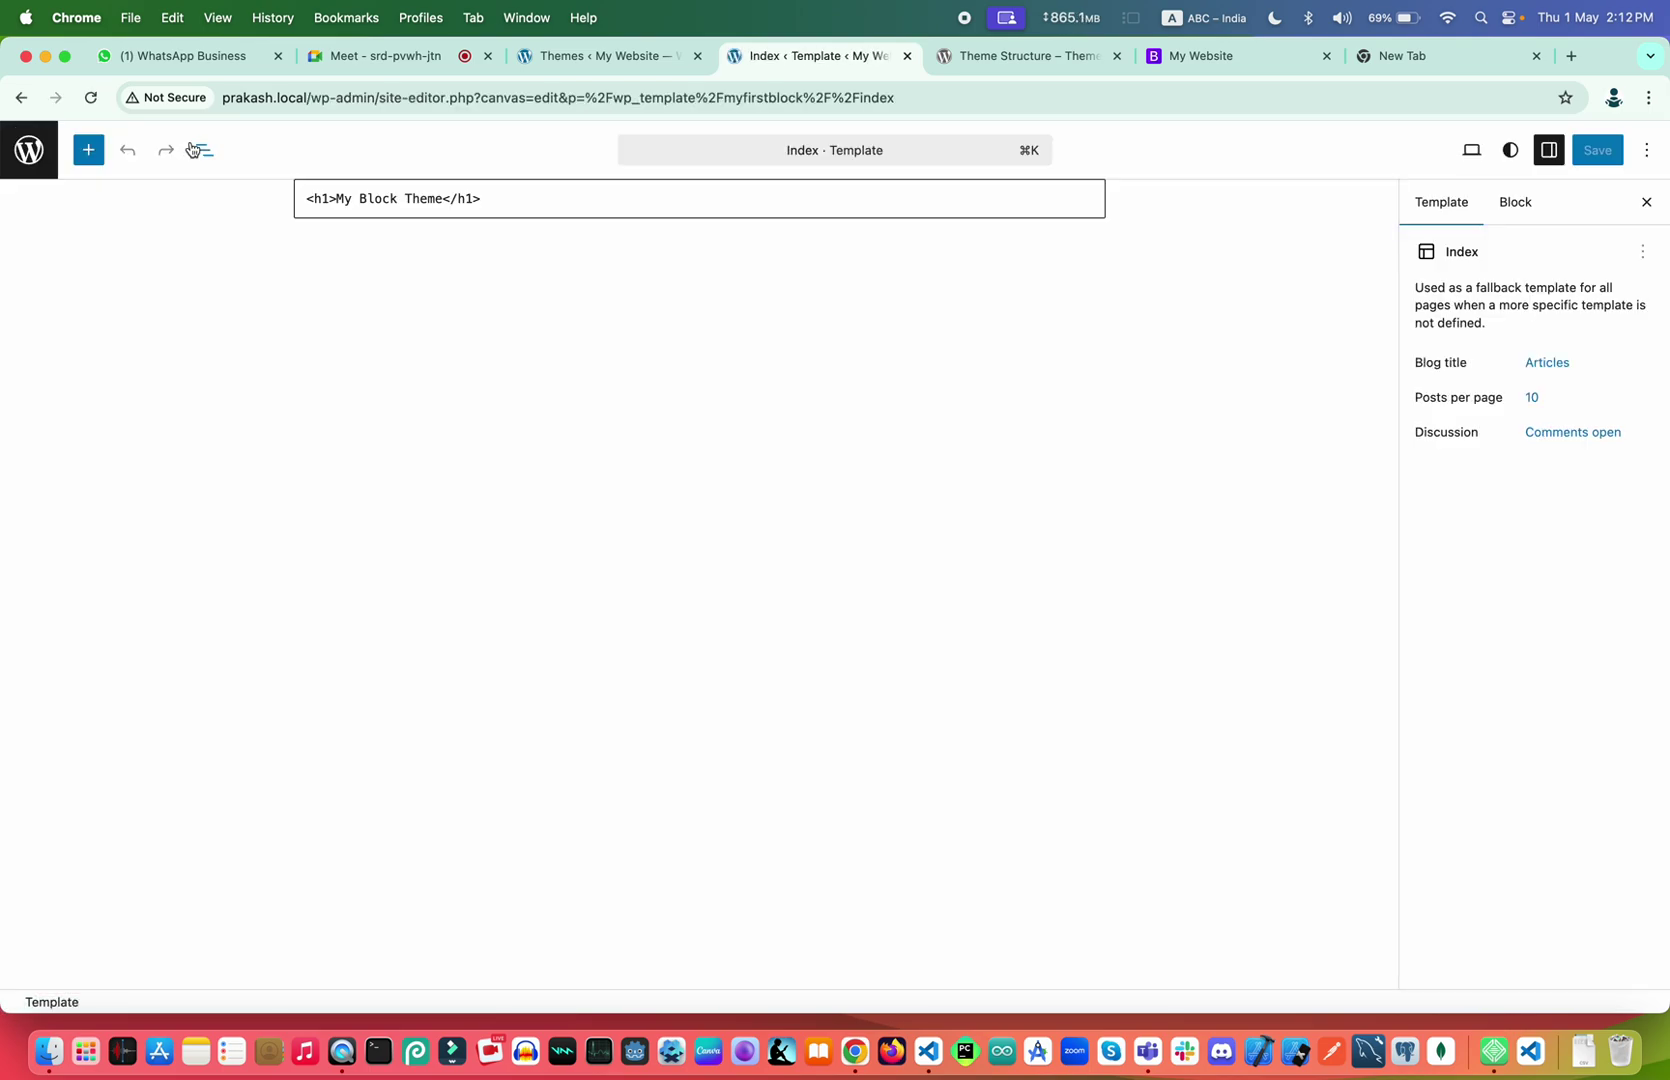
Select the template's Custom HTML block and compare its HTML source with its rendered preview
{"action": "left_click", "coordinate": [413, 203]}
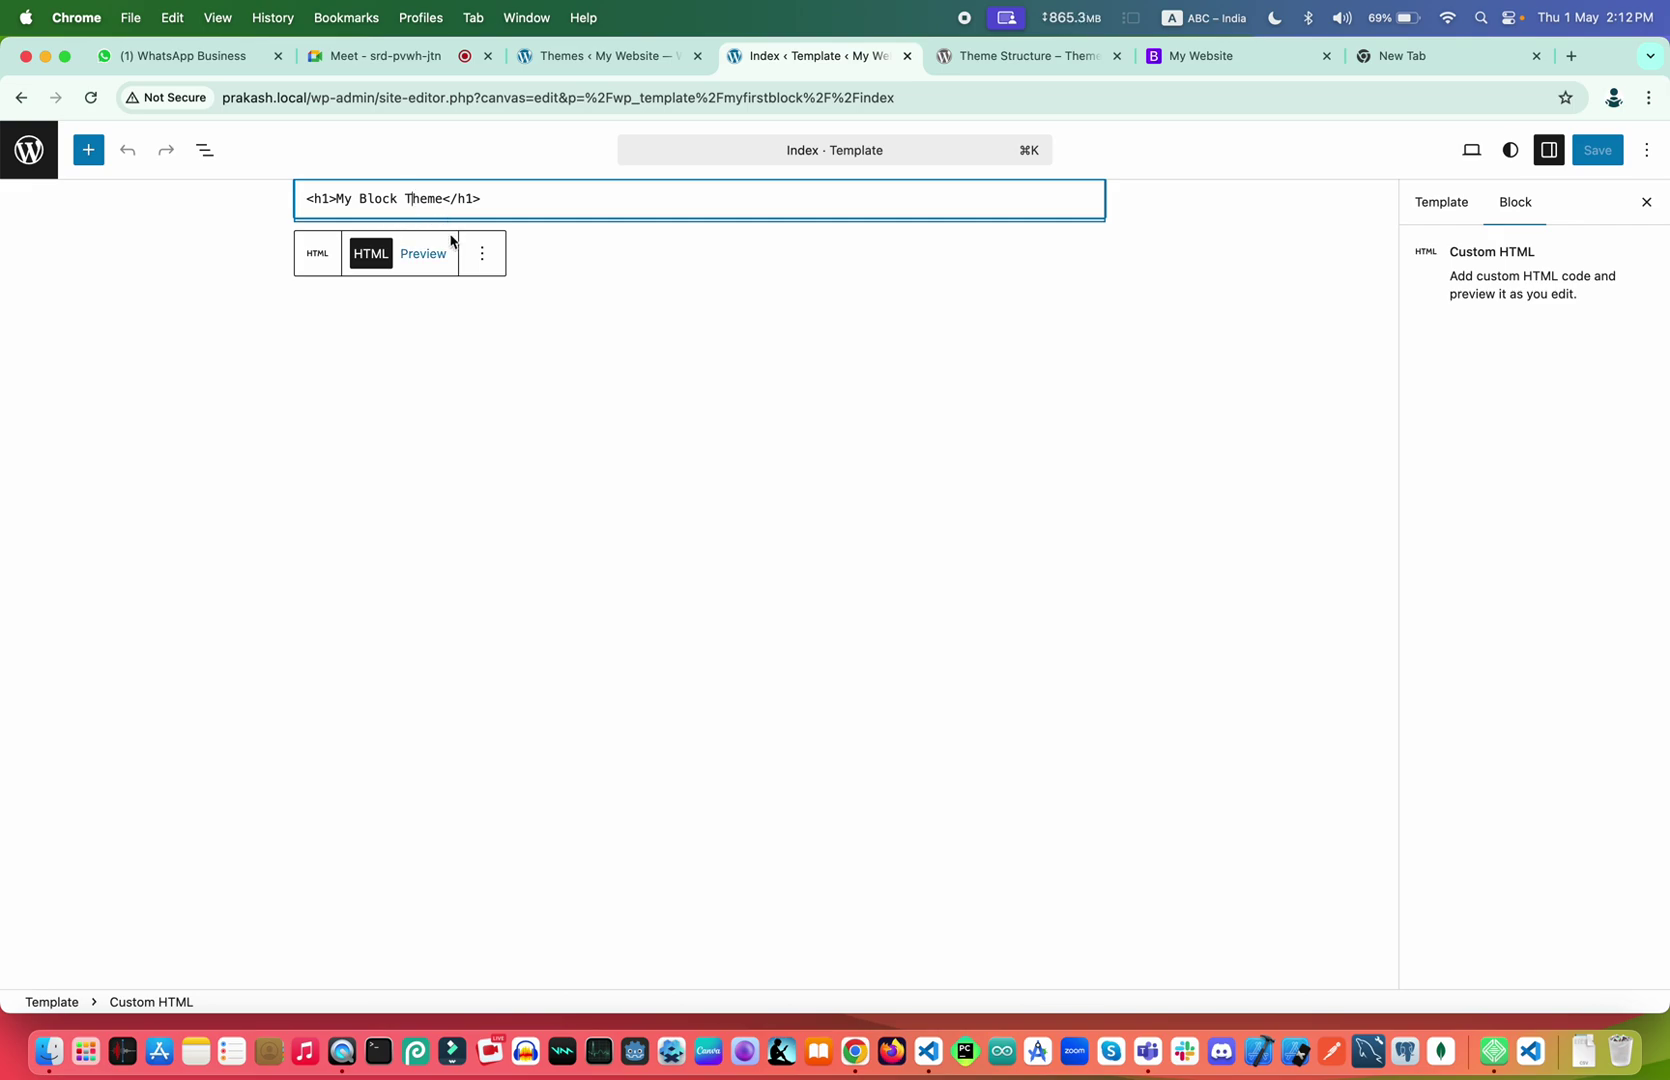
{"action": "left_click", "coordinate": [427, 253]}
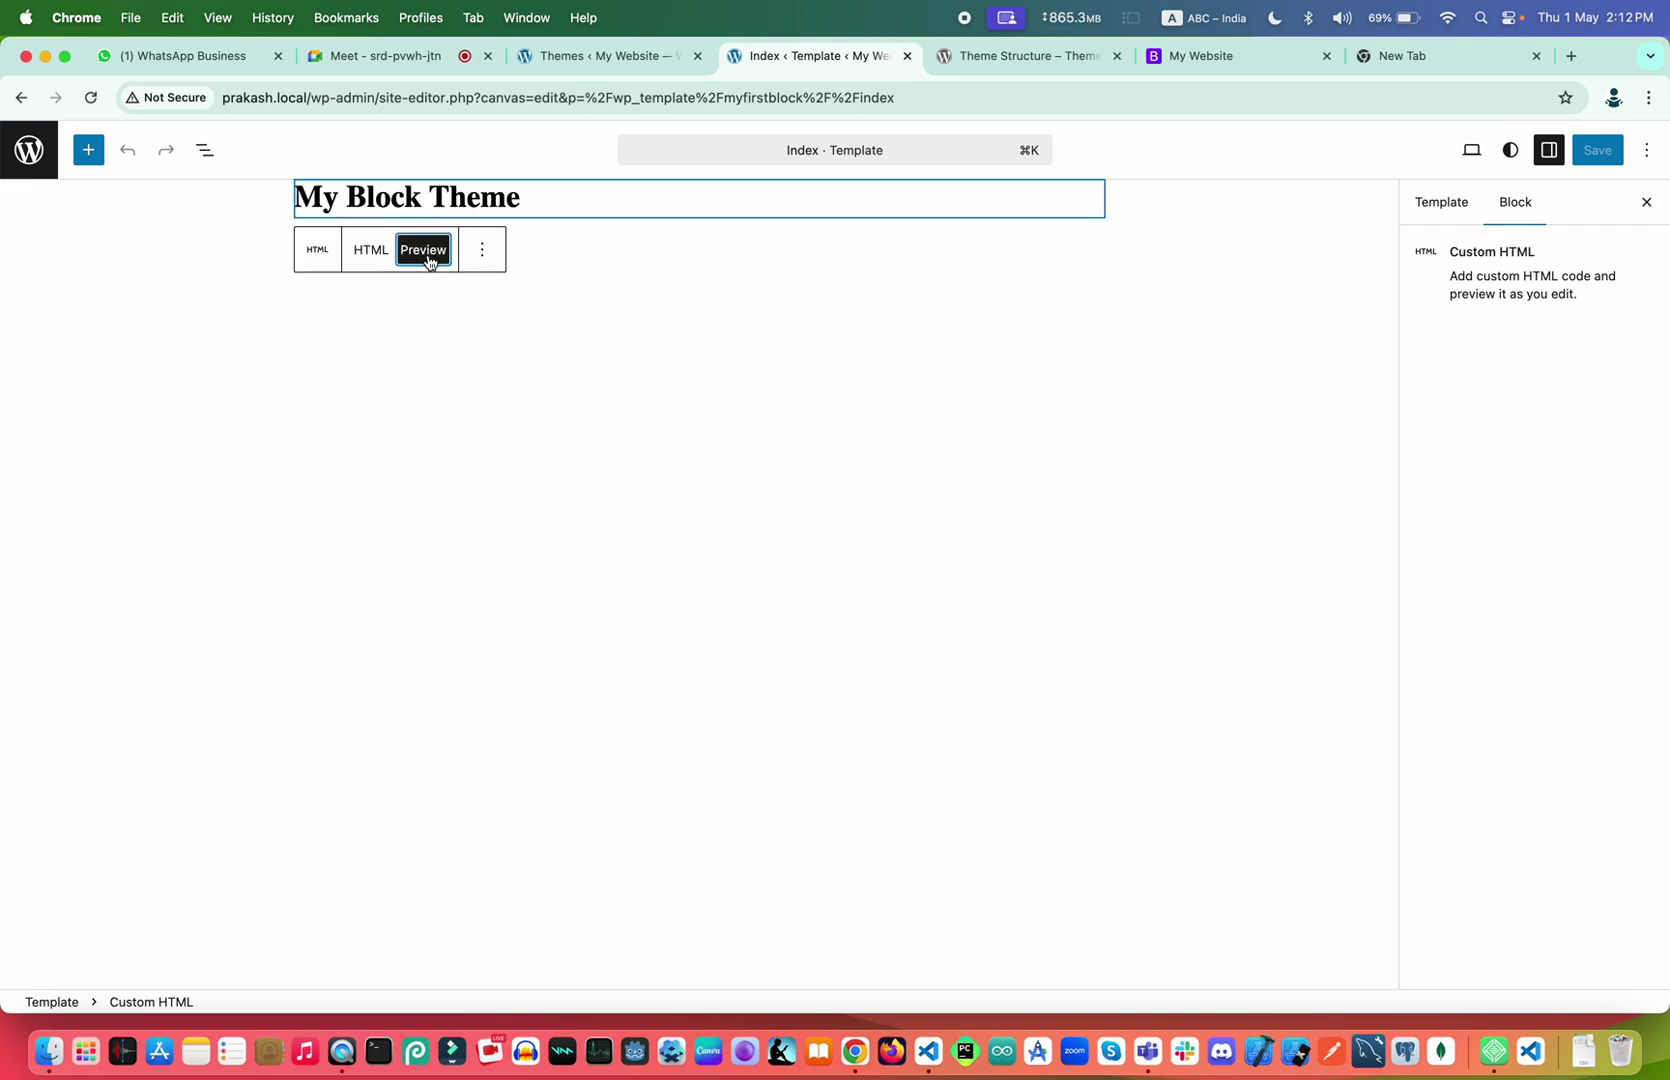
{"action": "left_click", "coordinate": [373, 255]}
{"action": "left_click", "coordinate": [420, 253]}
{"action": "left_click", "coordinate": [366, 258]}
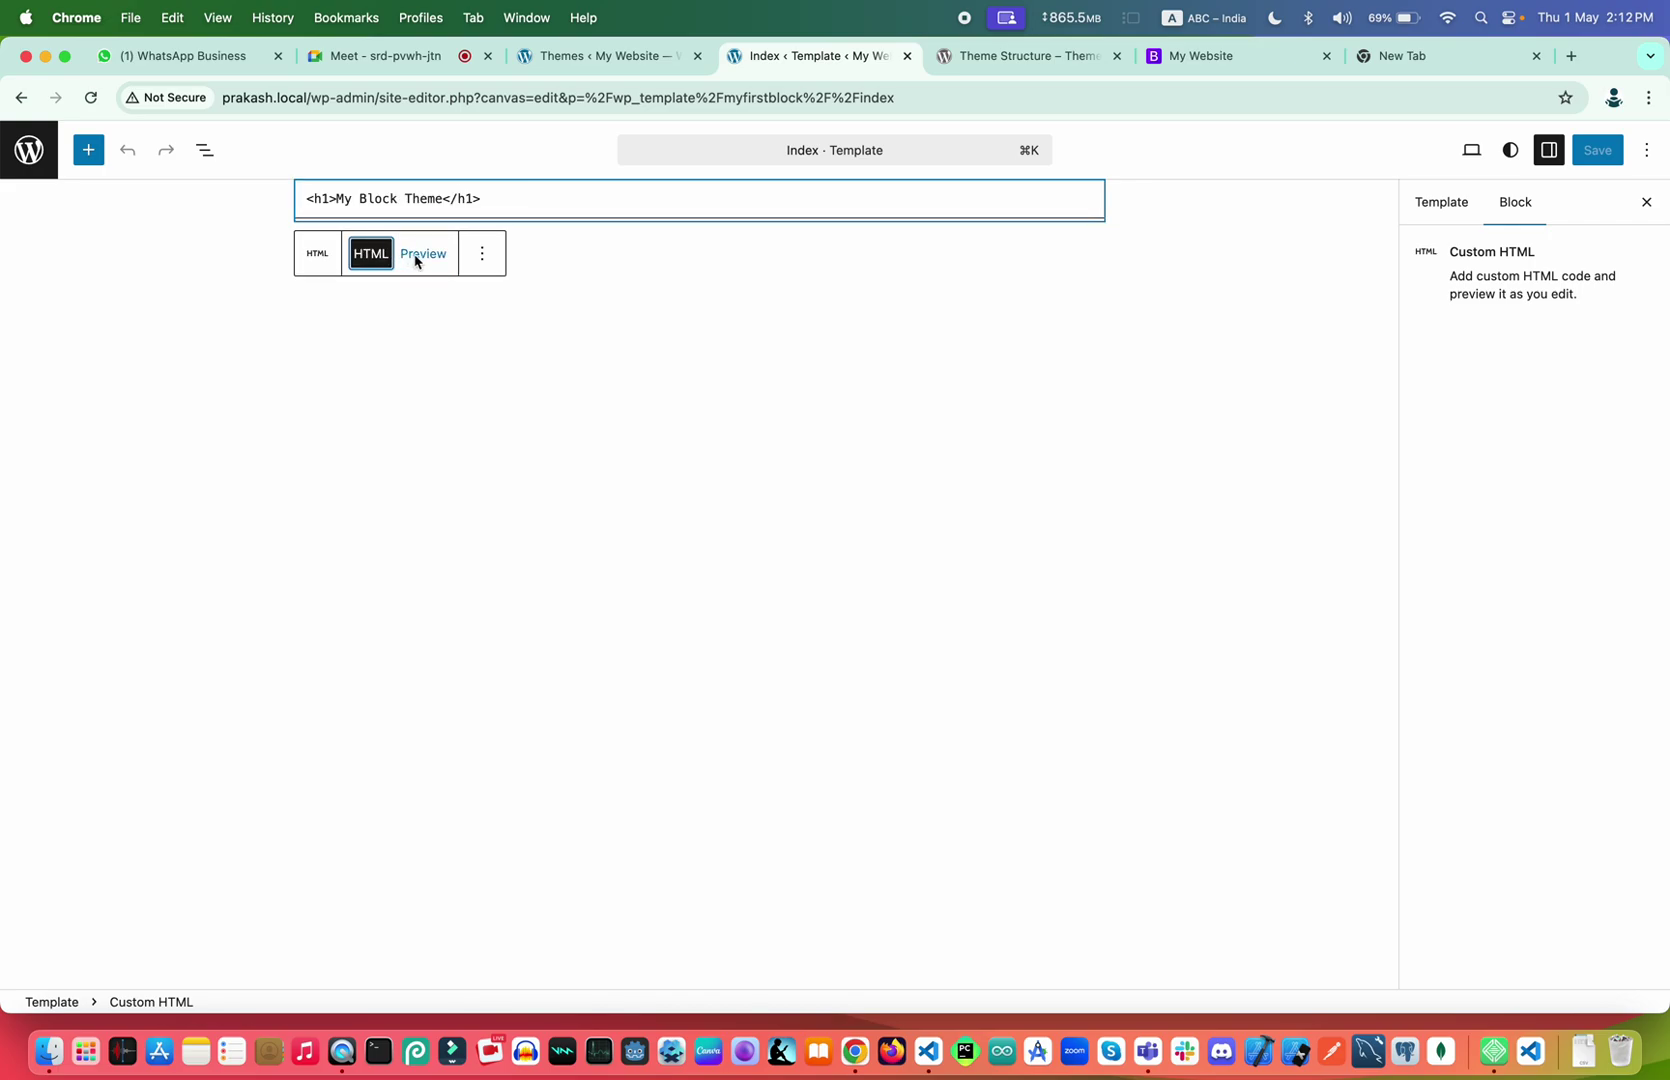
{"action": "left_click", "coordinate": [418, 258]}
{"action": "left_click", "coordinate": [364, 254]}
Compare the Custom HTML block's source and preview with the heading markup in index.html in VS Code, and return to Chrome
{"action": "key", "text": "ctrl+Right"}
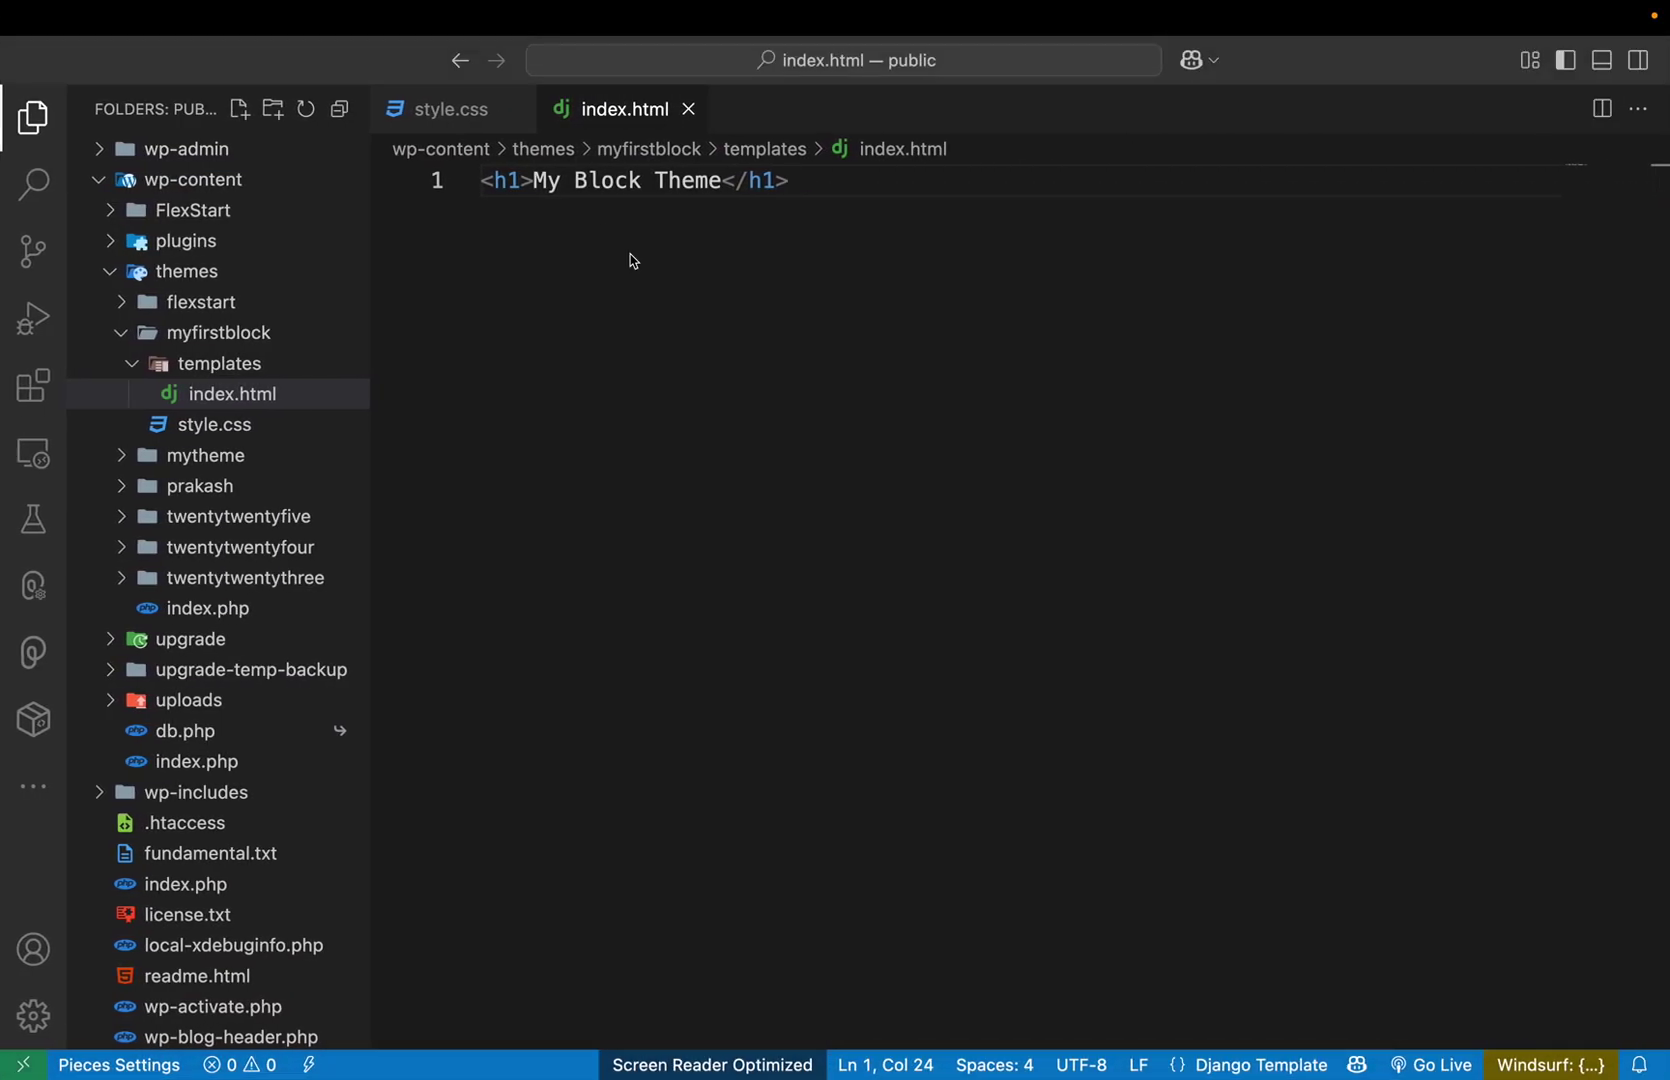
{"action": "key", "text": "ctrl+Left"}
{"action": "left_click", "coordinate": [422, 252]}
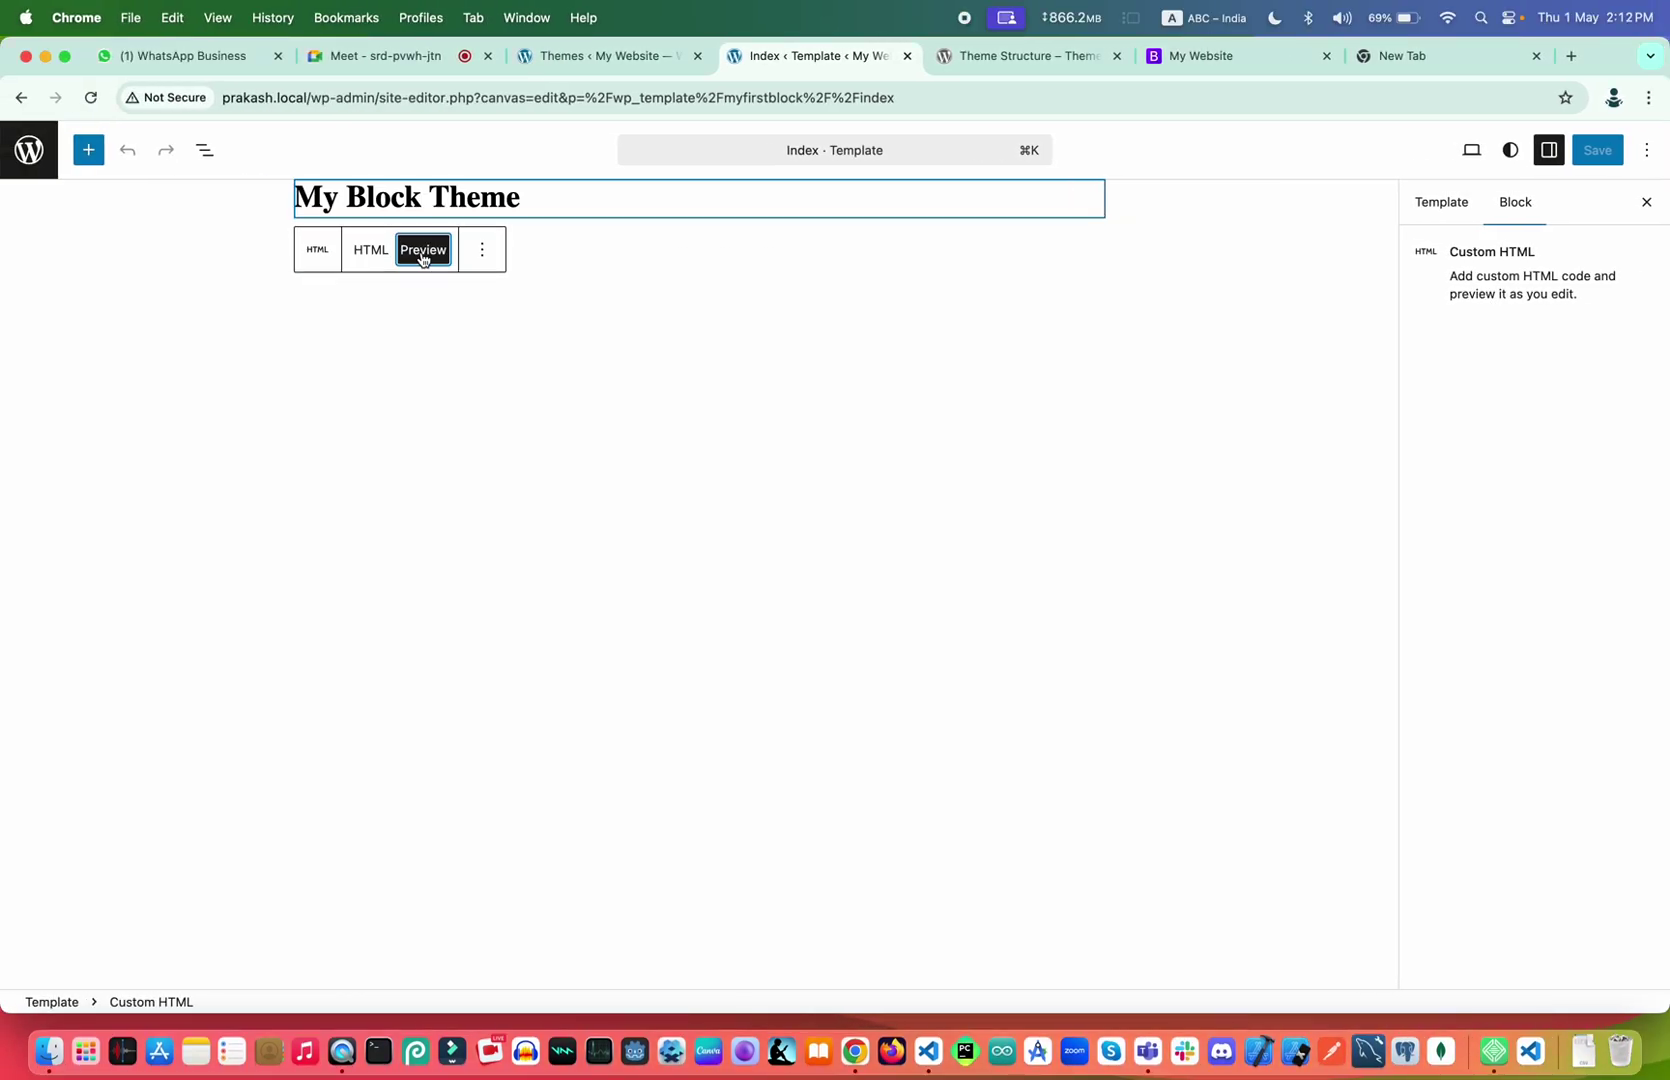
{"action": "left_click", "coordinate": [372, 254]}
{"action": "left_click", "coordinate": [420, 252]}
{"action": "key", "text": "ctrl+Right"}
{"action": "key", "text": "ctrl+Left"}
Examine the previewed heading and the Index template's settings against the h1 line in index.html in VS Code, and return to Chrome
{"action": "left_click_drag", "start_coordinate": [585, 194], "coordinate": [272, 193]}
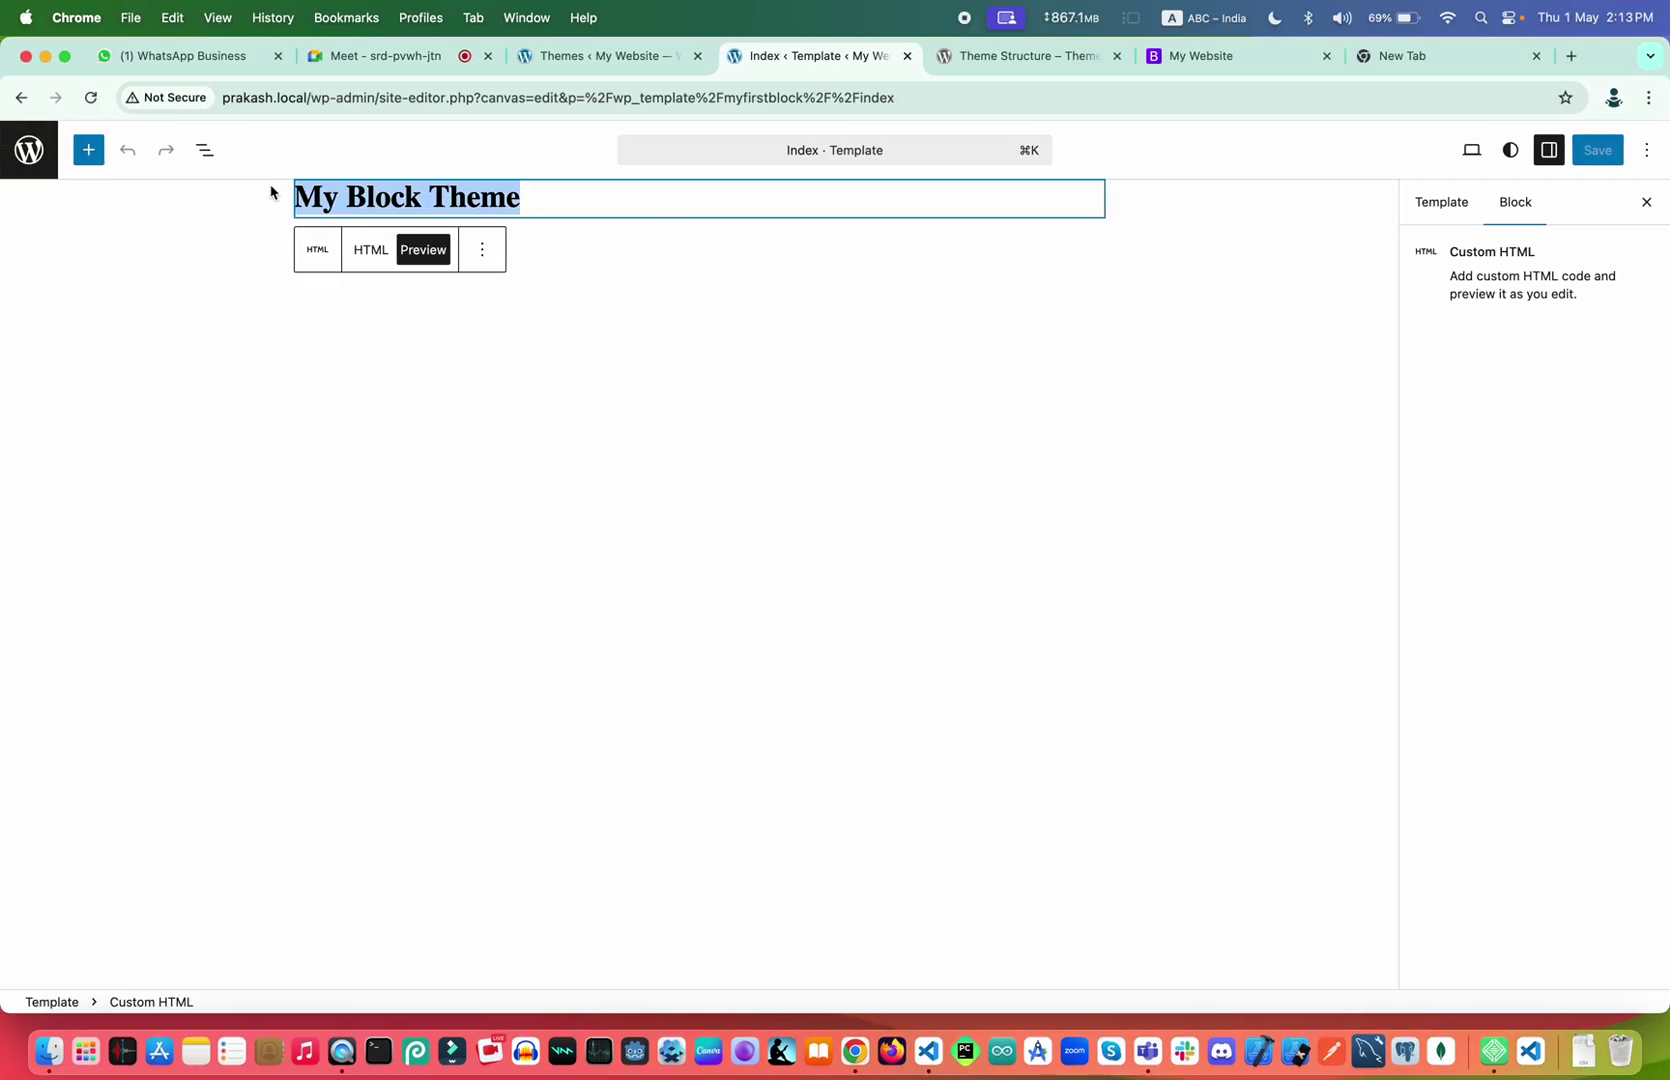
{"action": "left_click", "coordinate": [1444, 203]}
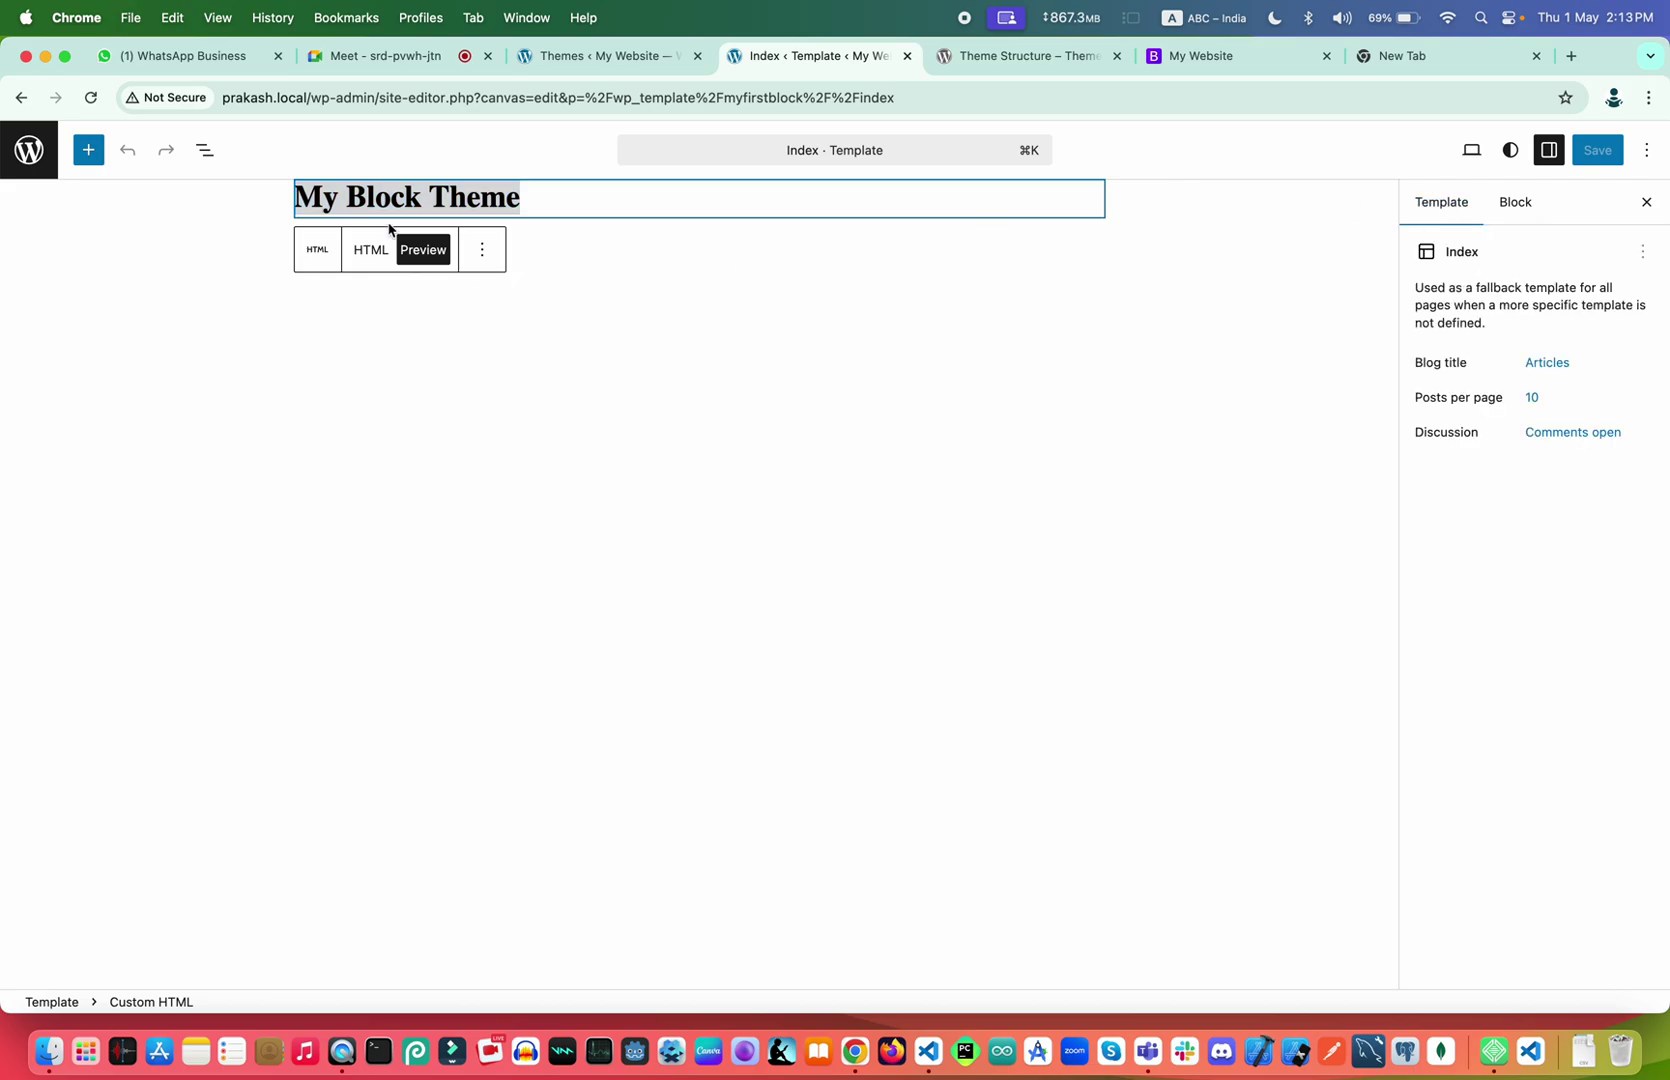
{"action": "key", "text": "ctrl+Right"}
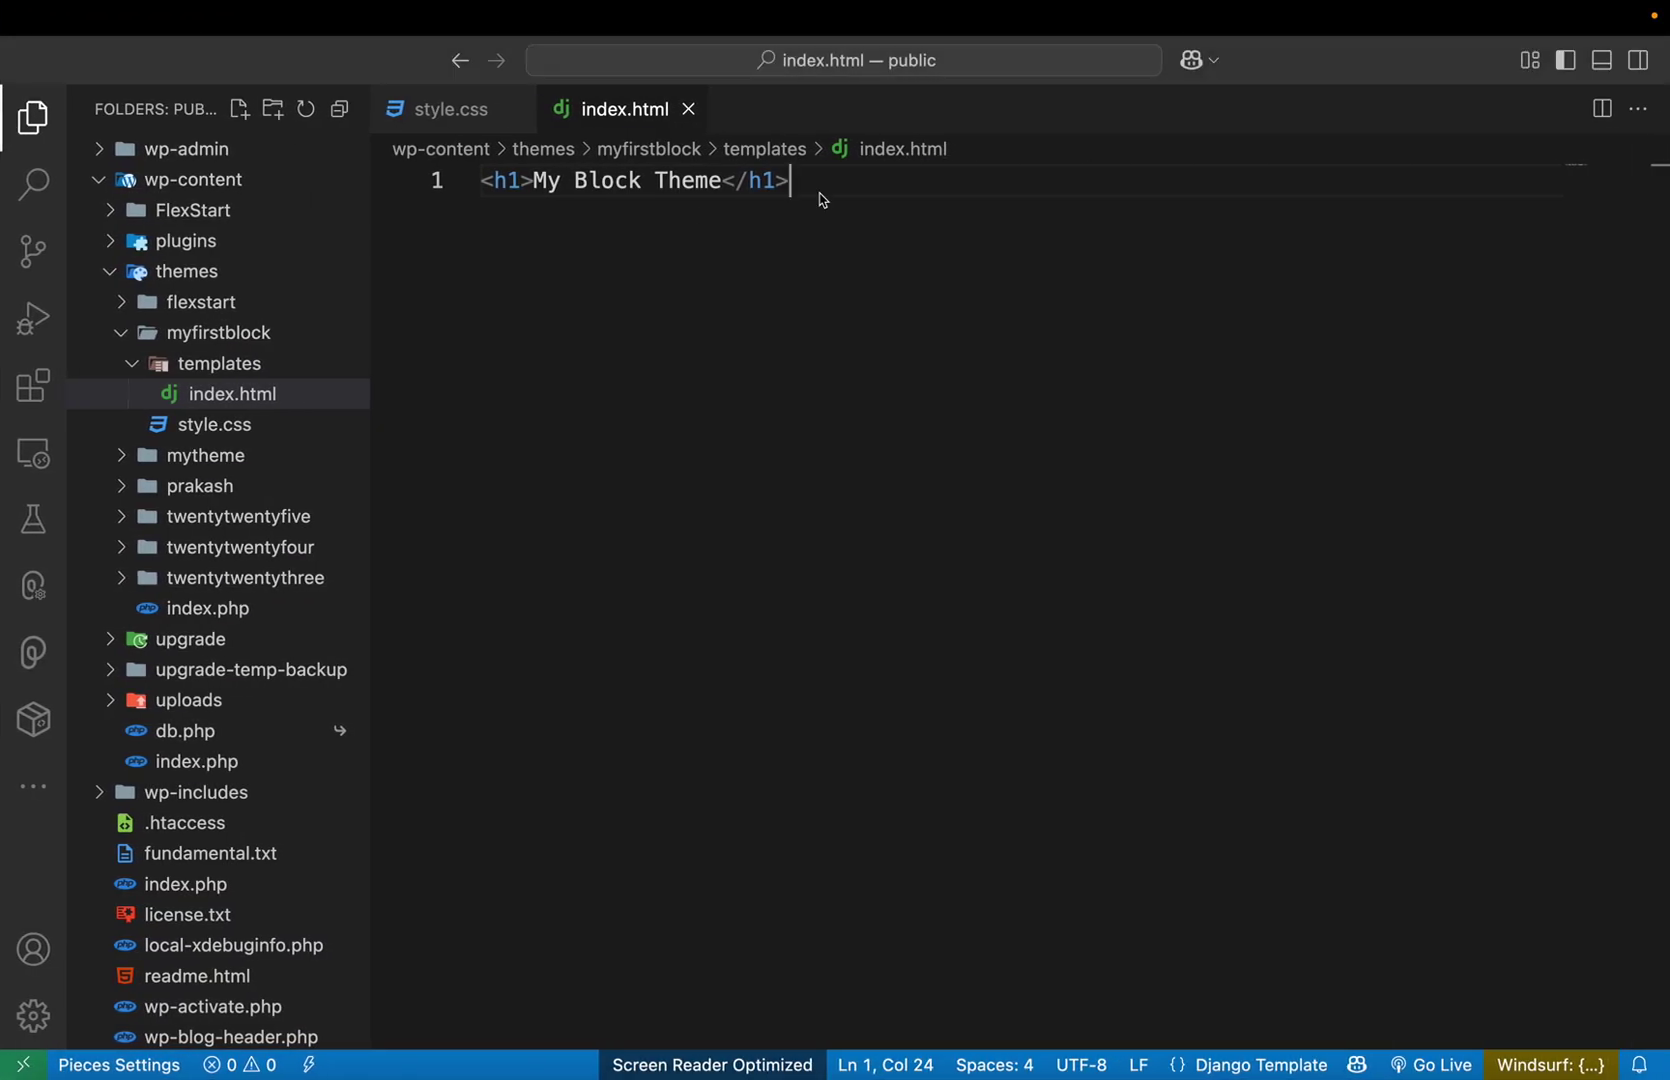
{"action": "key", "text": "super+shift+Left"}
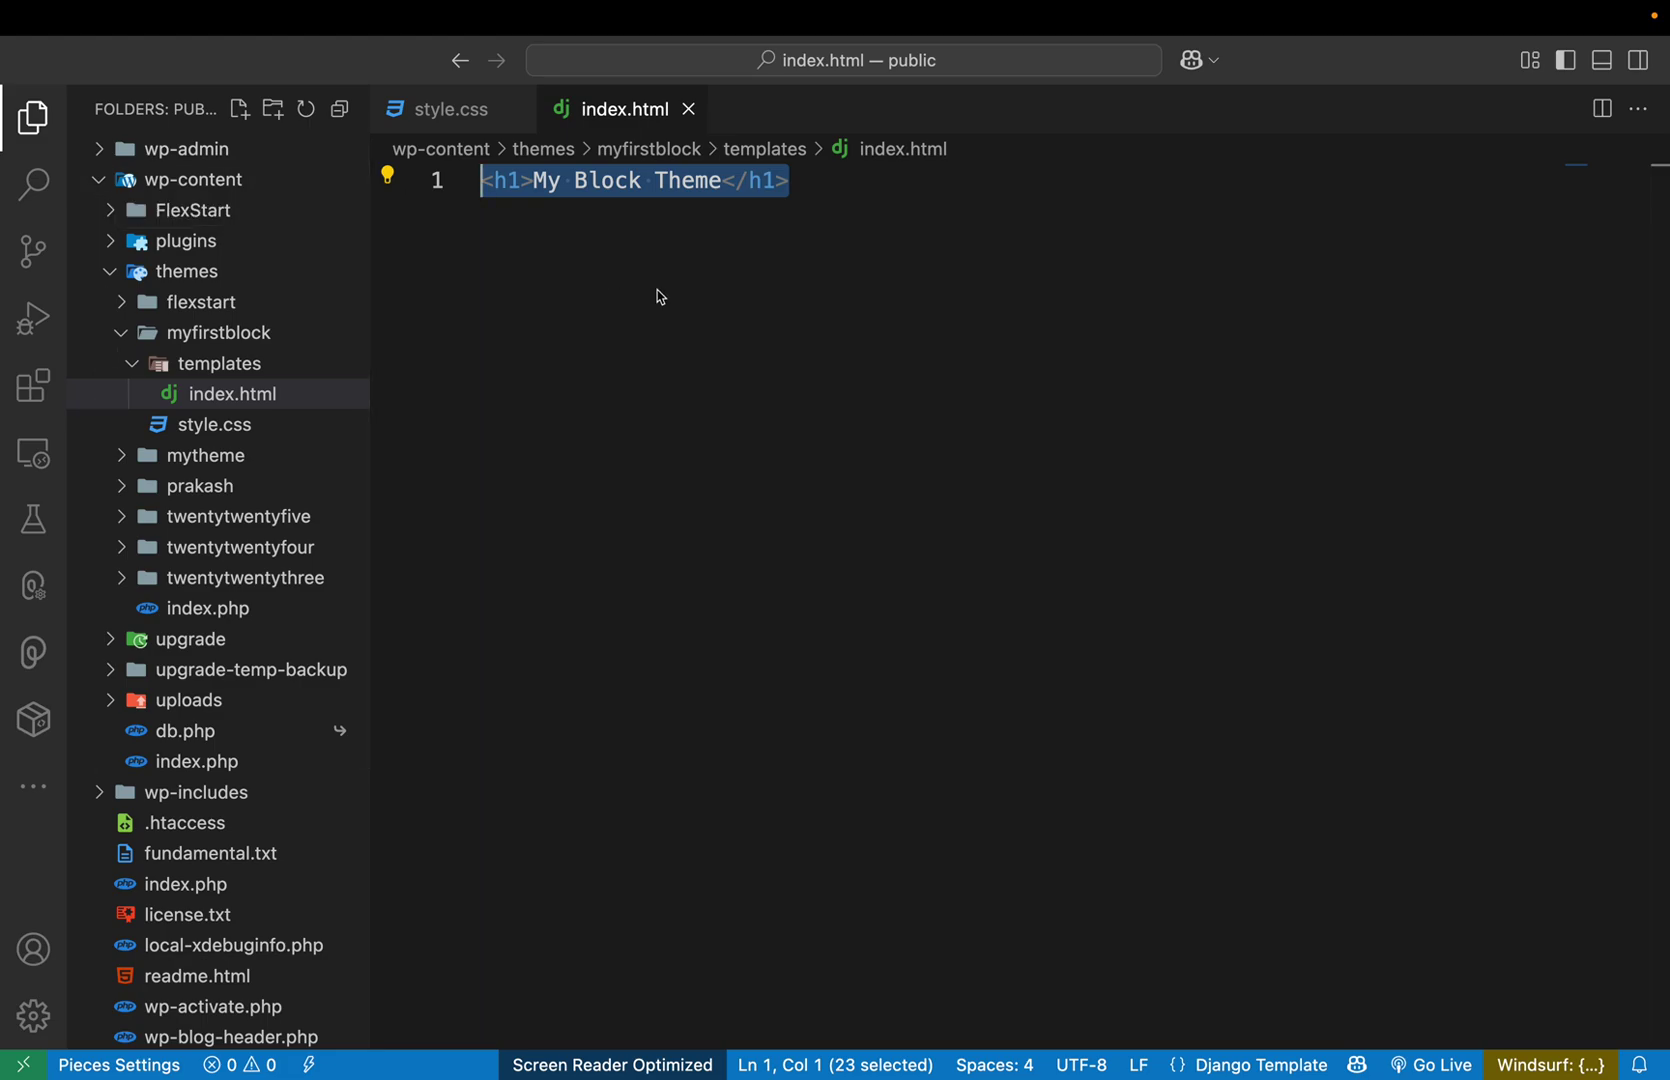
{"action": "key", "text": "ctrl+Left"}
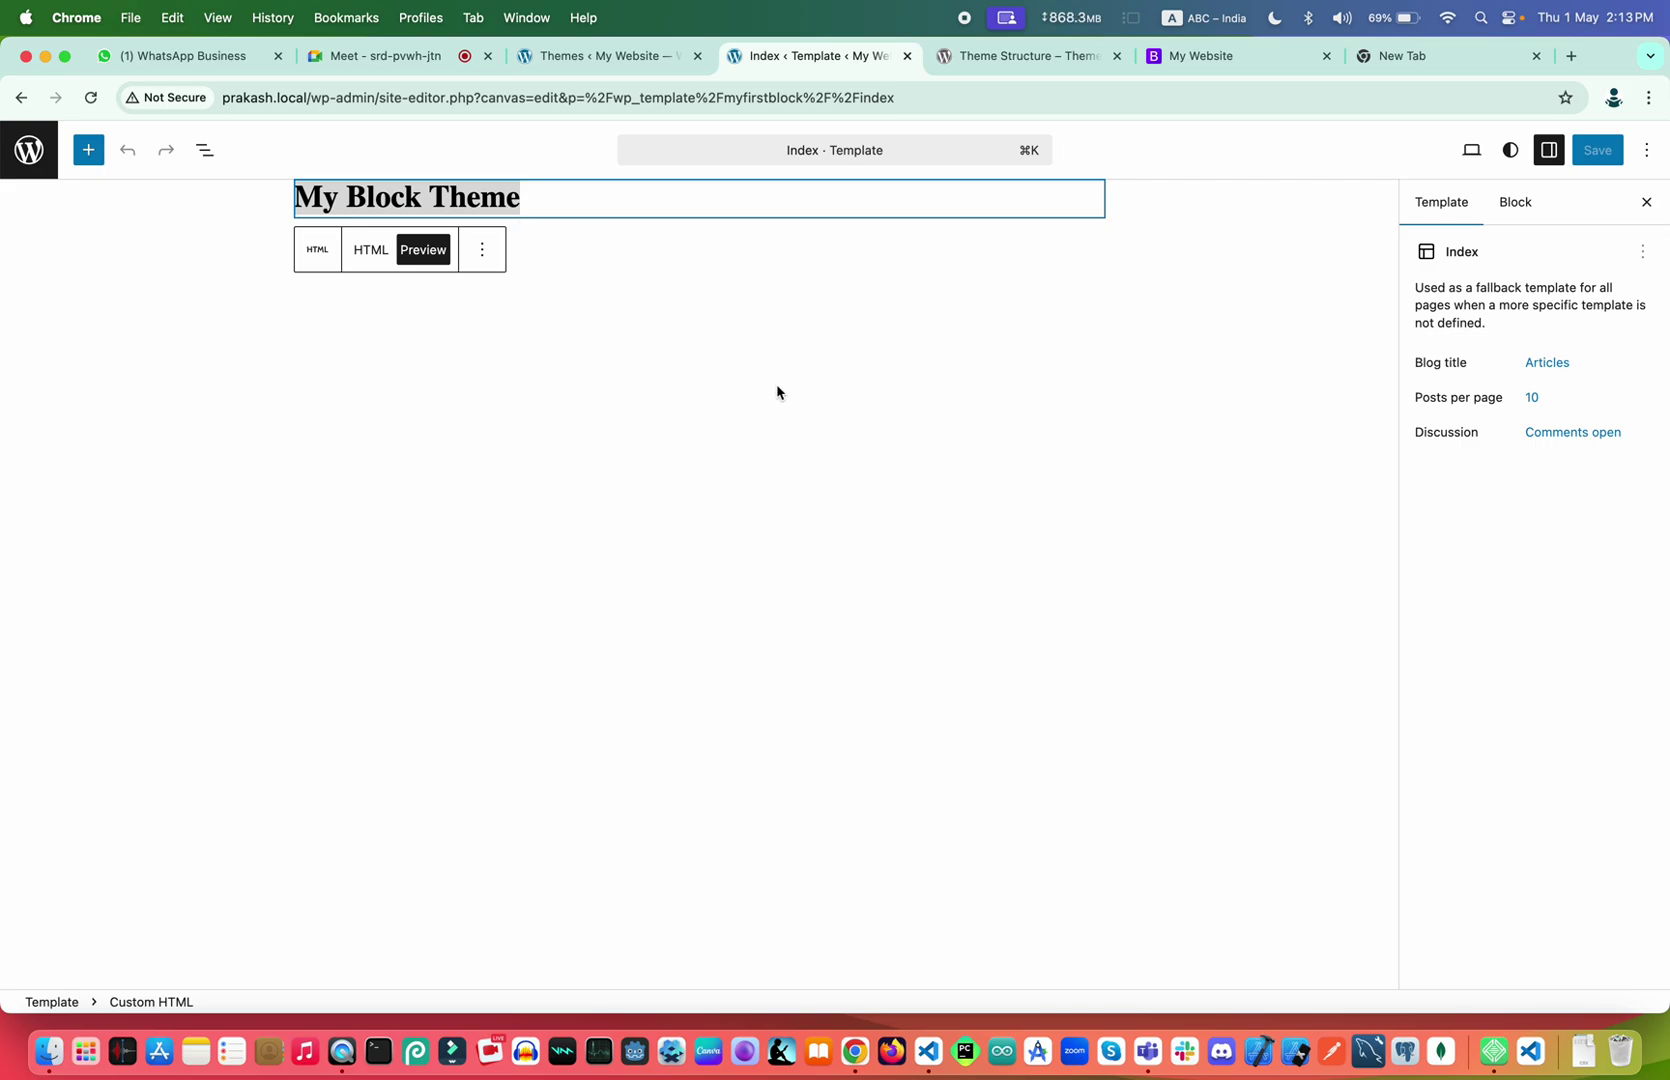
{"action": "key", "text": "ctrl+Right"}
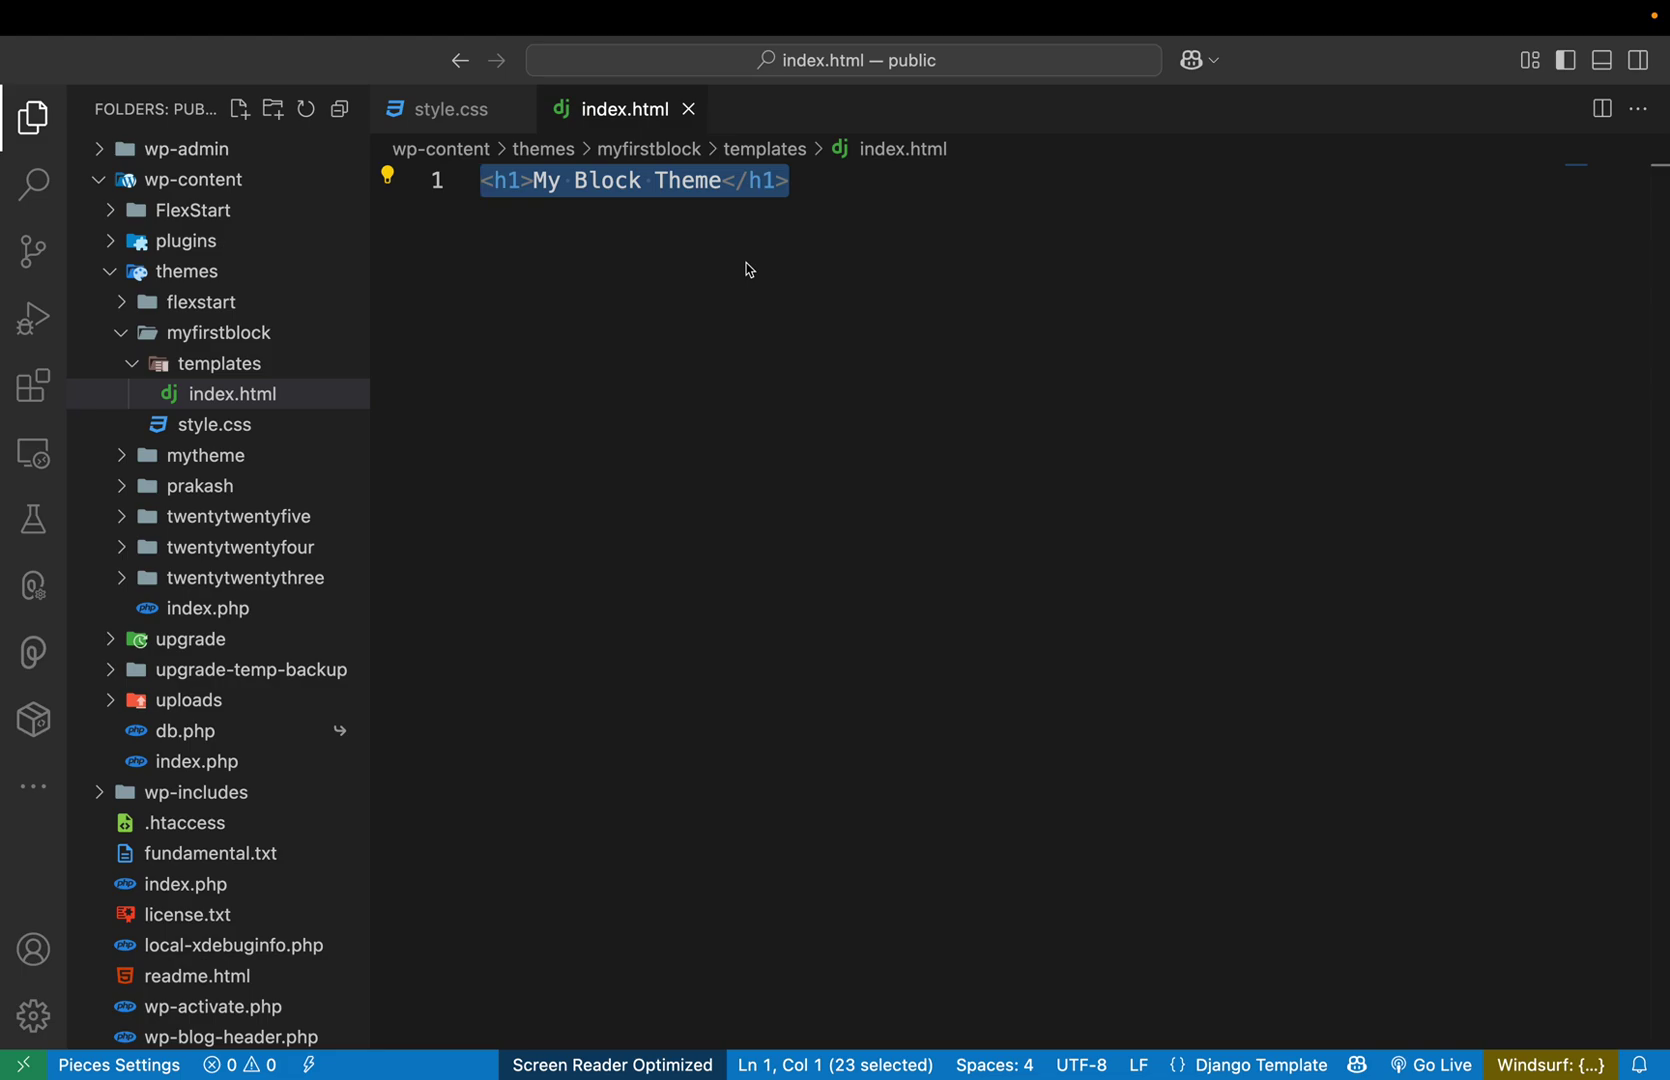
{"action": "key", "text": "ctrl+Left"}
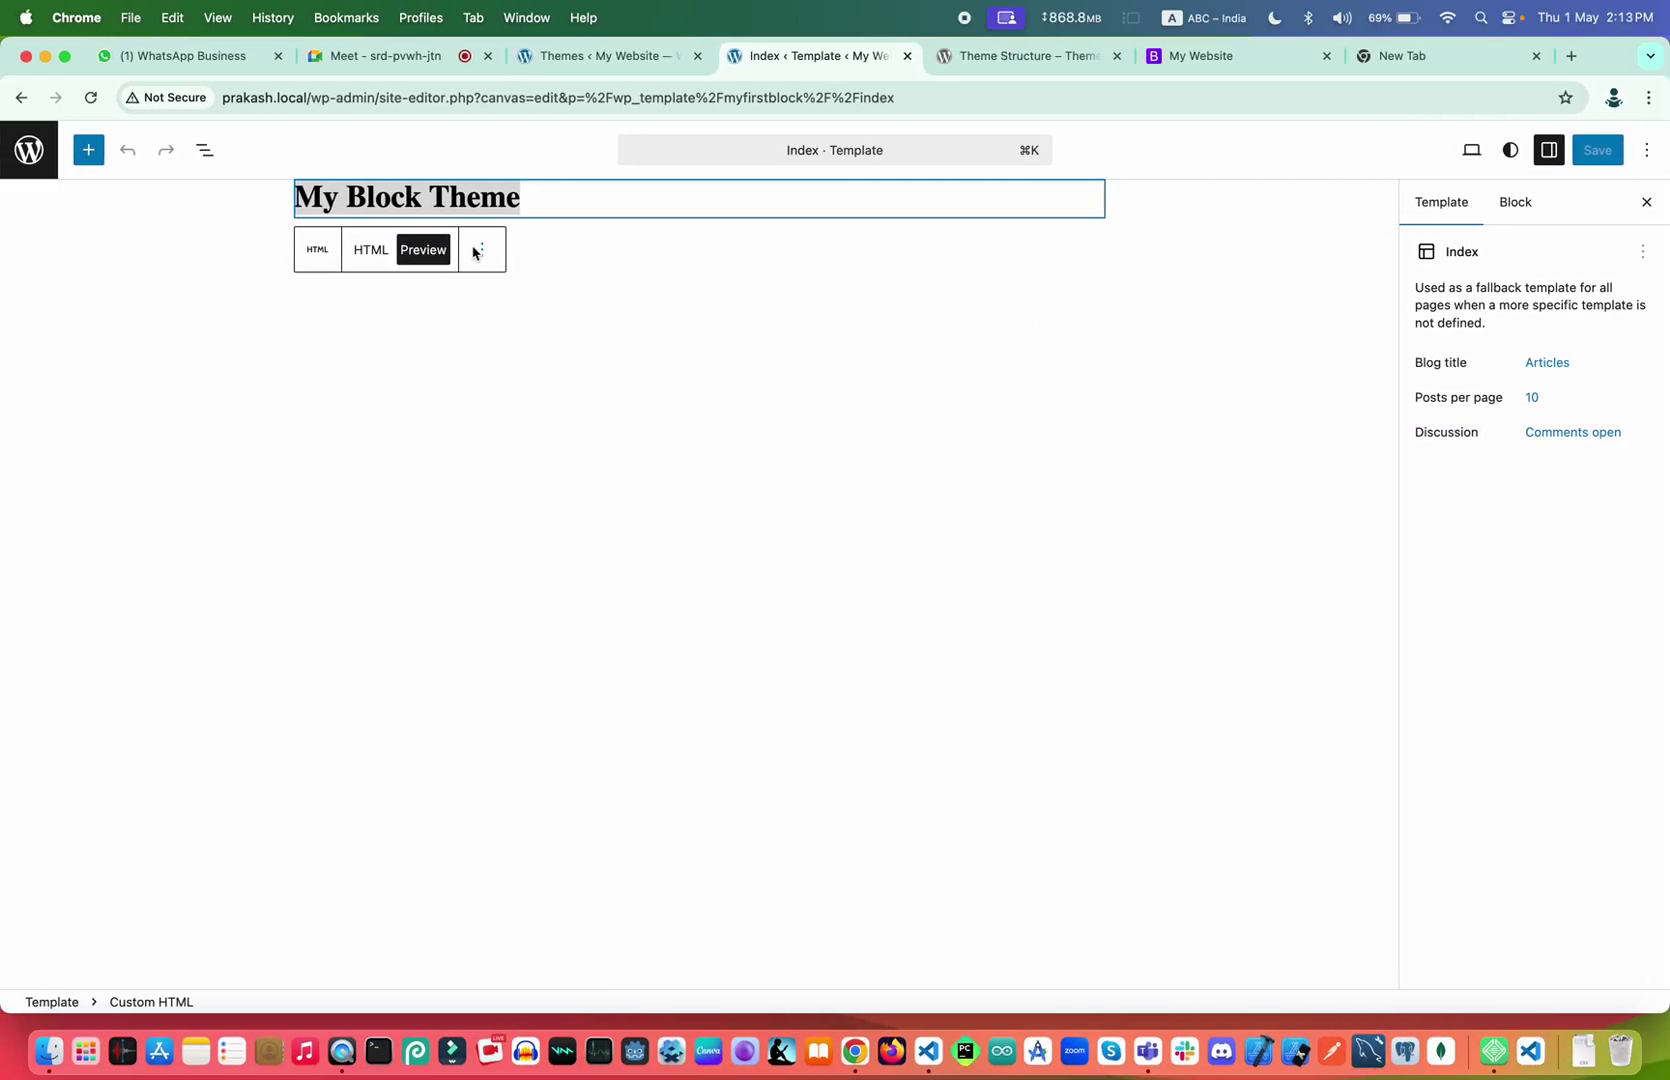
Delete the Custom HTML block from the Index template and insert a Heading block in its place
{"action": "left_click", "coordinate": [483, 251]}
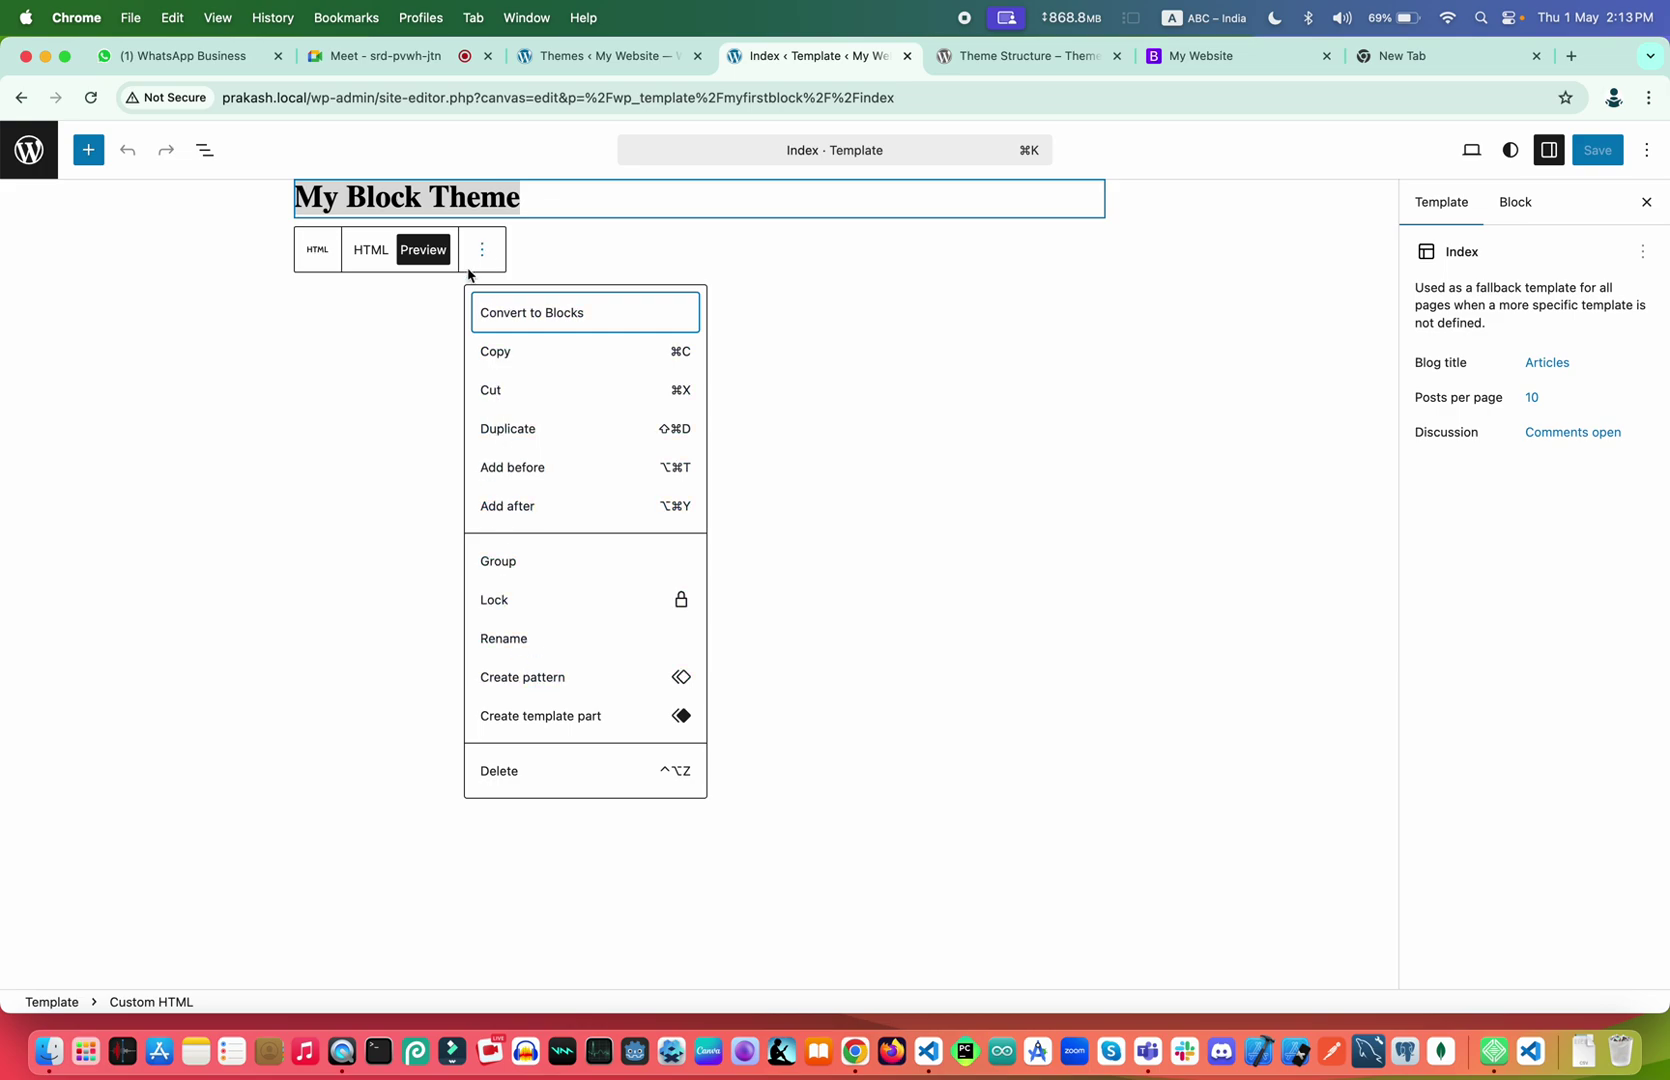
{"action": "left_click", "coordinate": [524, 772]}
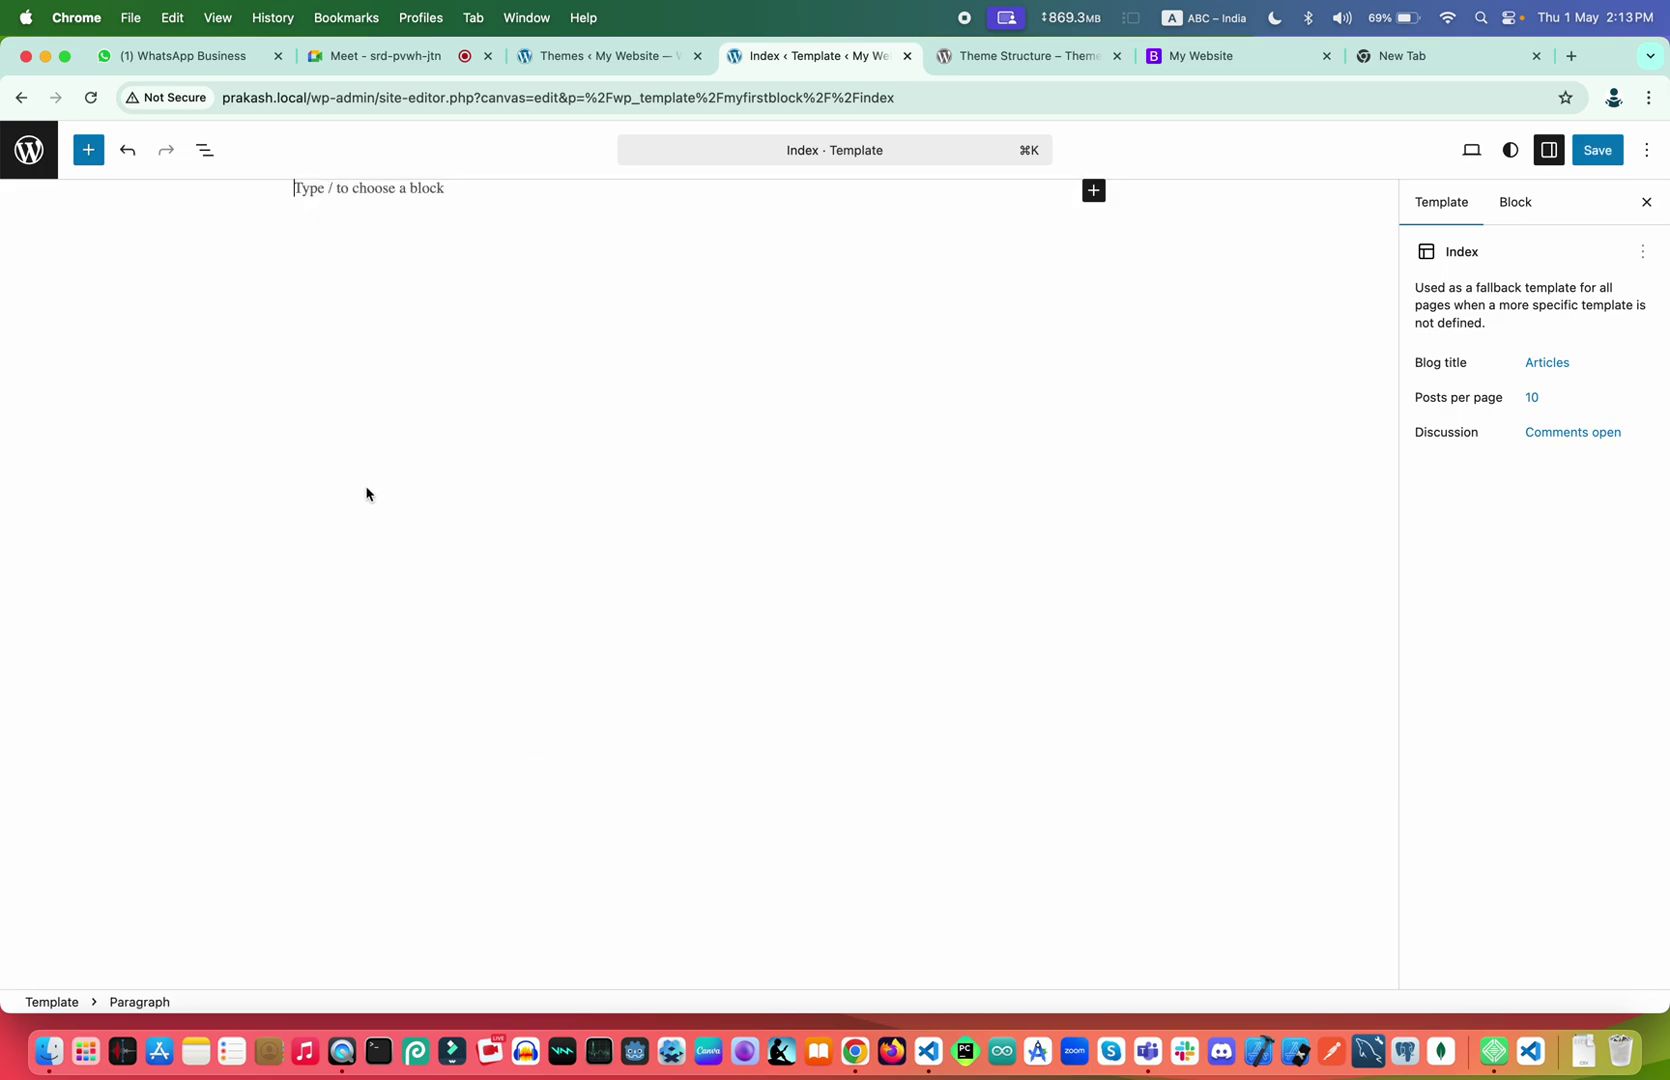
{"action": "left_click", "coordinate": [1092, 192]}
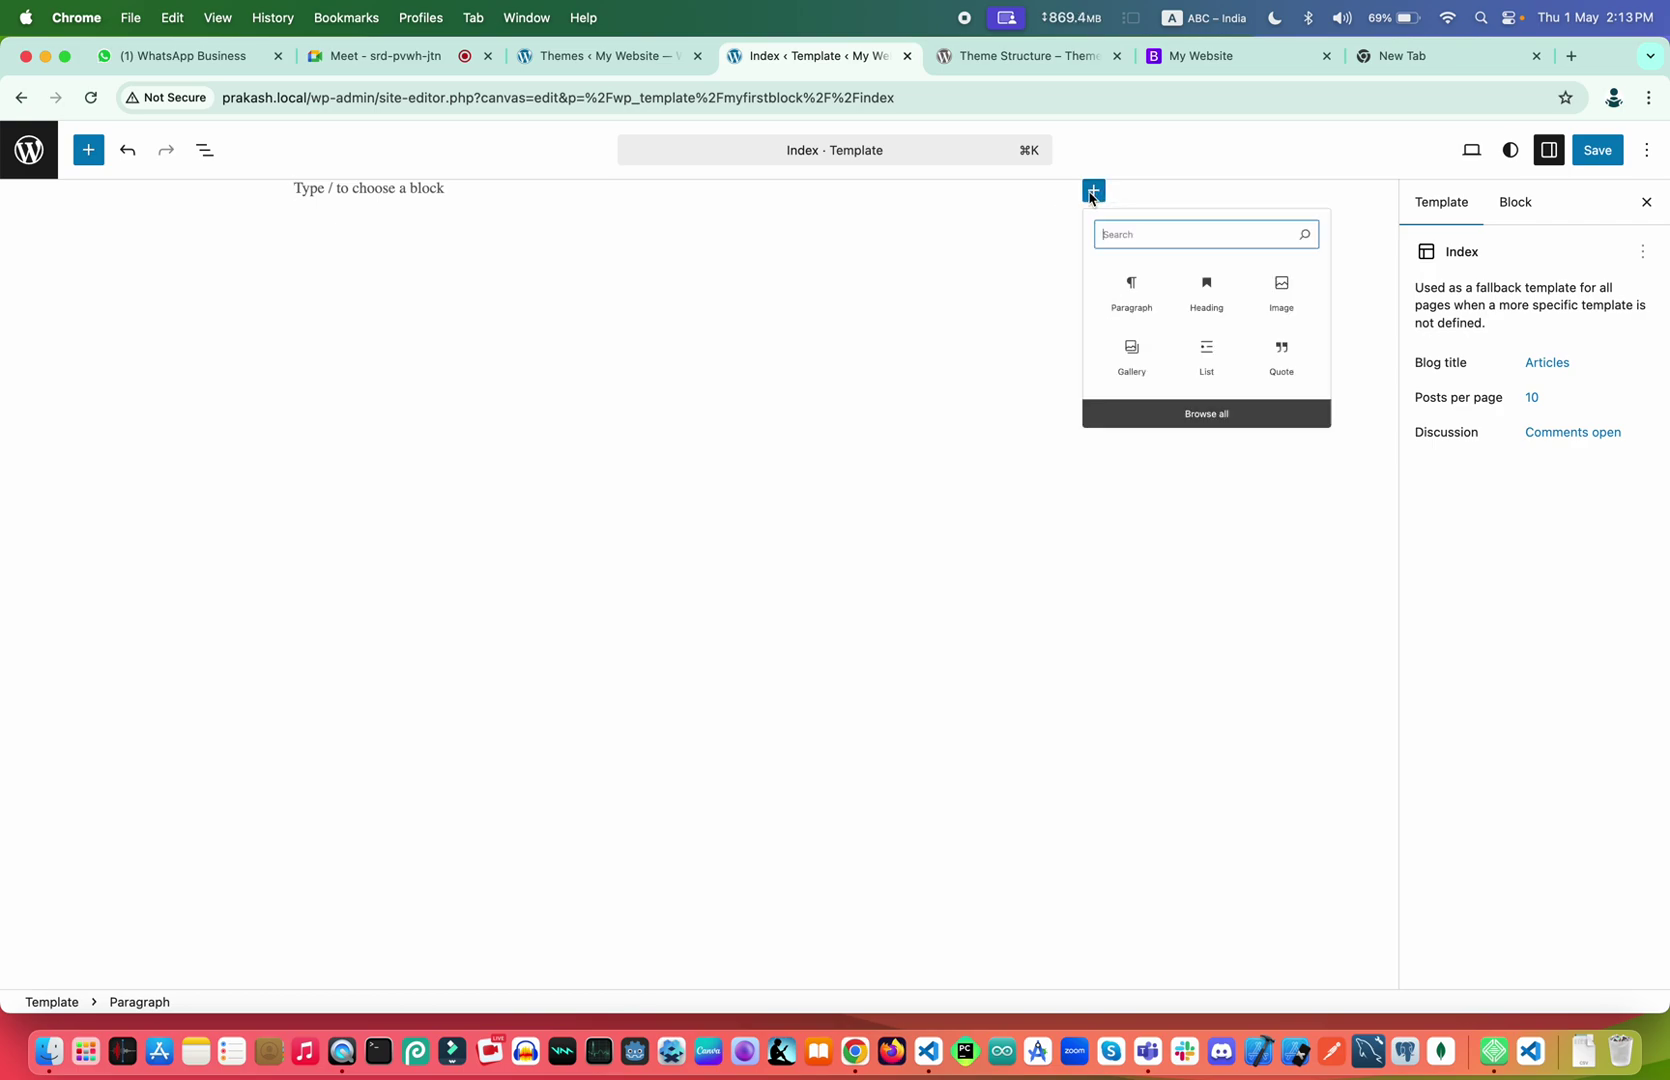
{"action": "left_click", "coordinate": [1251, 322]}
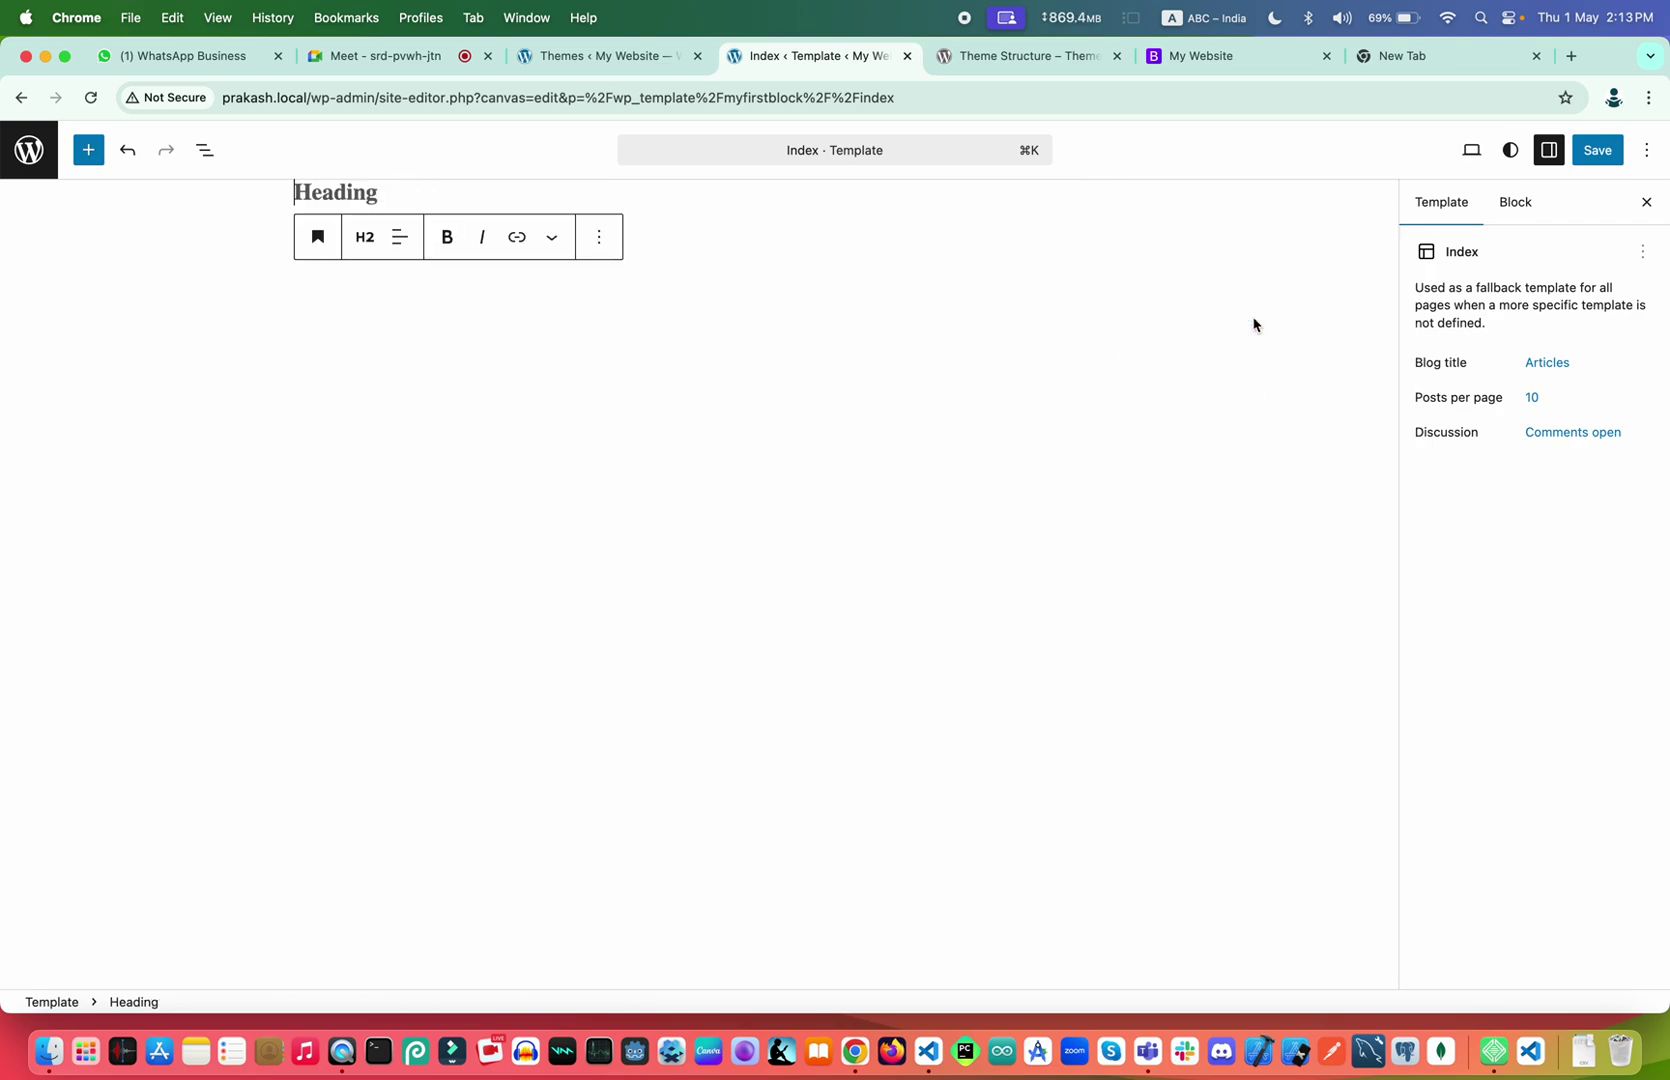
Set the new Heading block to level H1 and turn on bold formatting
{"action": "left_click", "coordinate": [363, 245]}
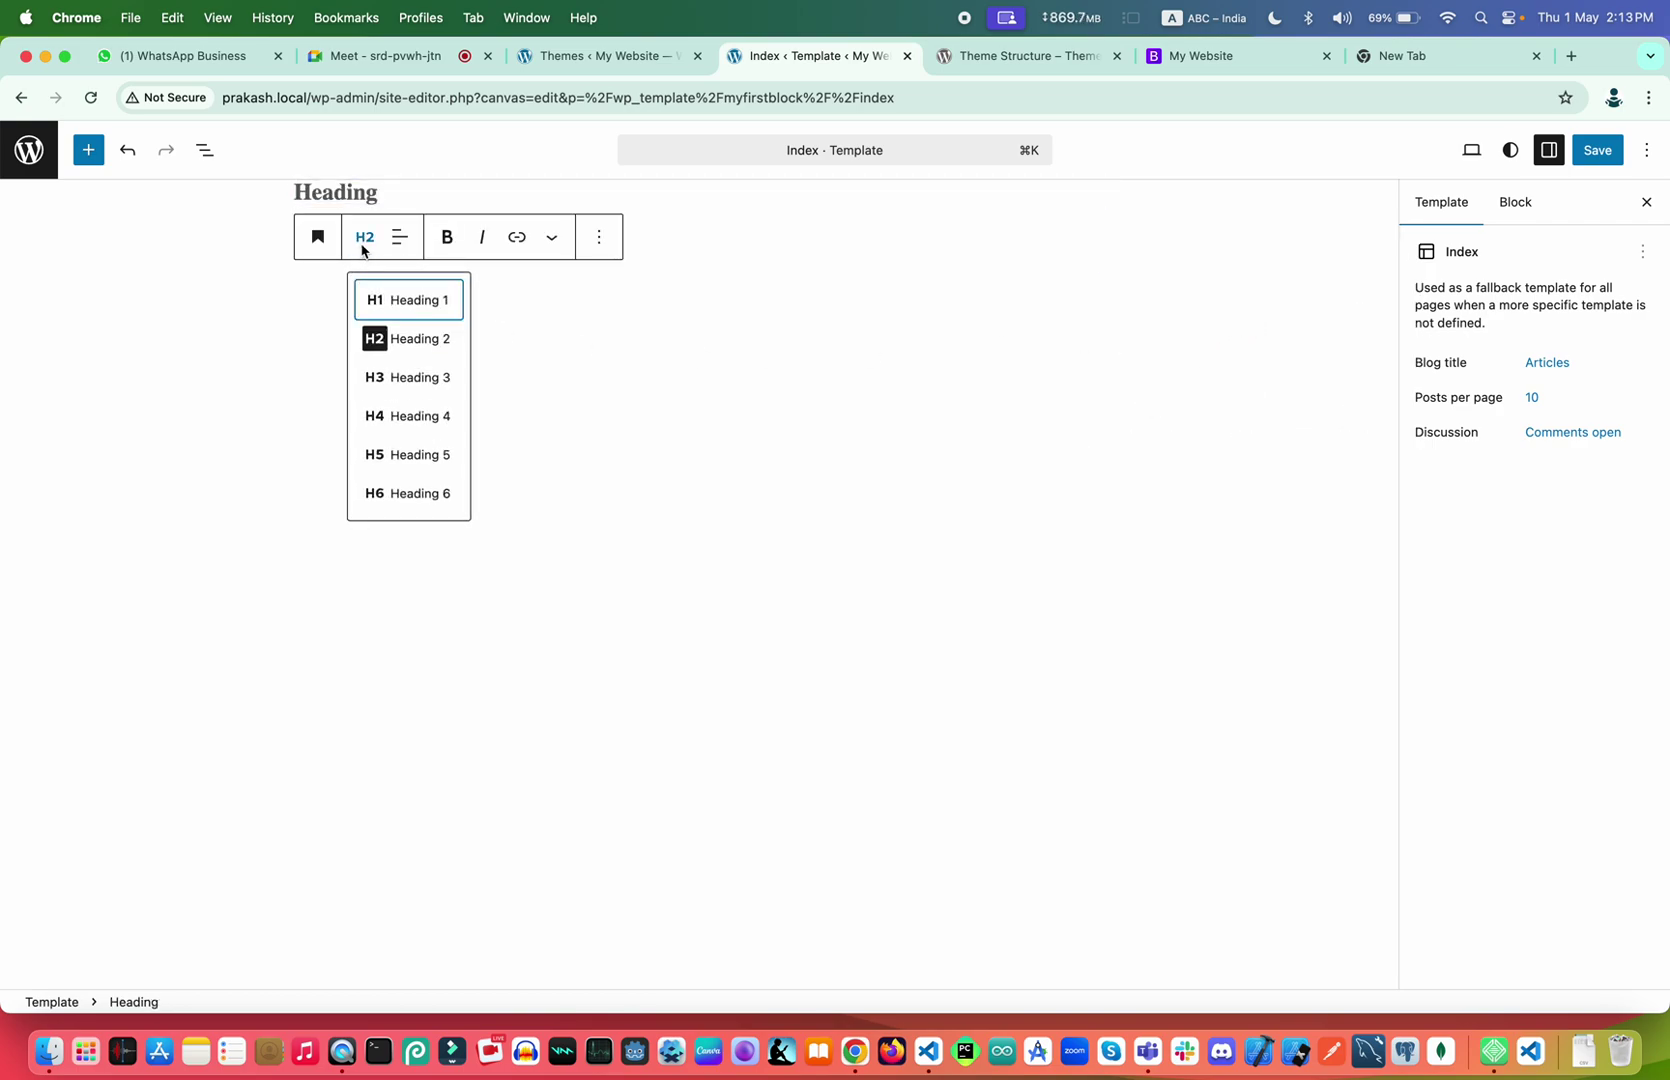
{"action": "left_click", "coordinate": [383, 302]}
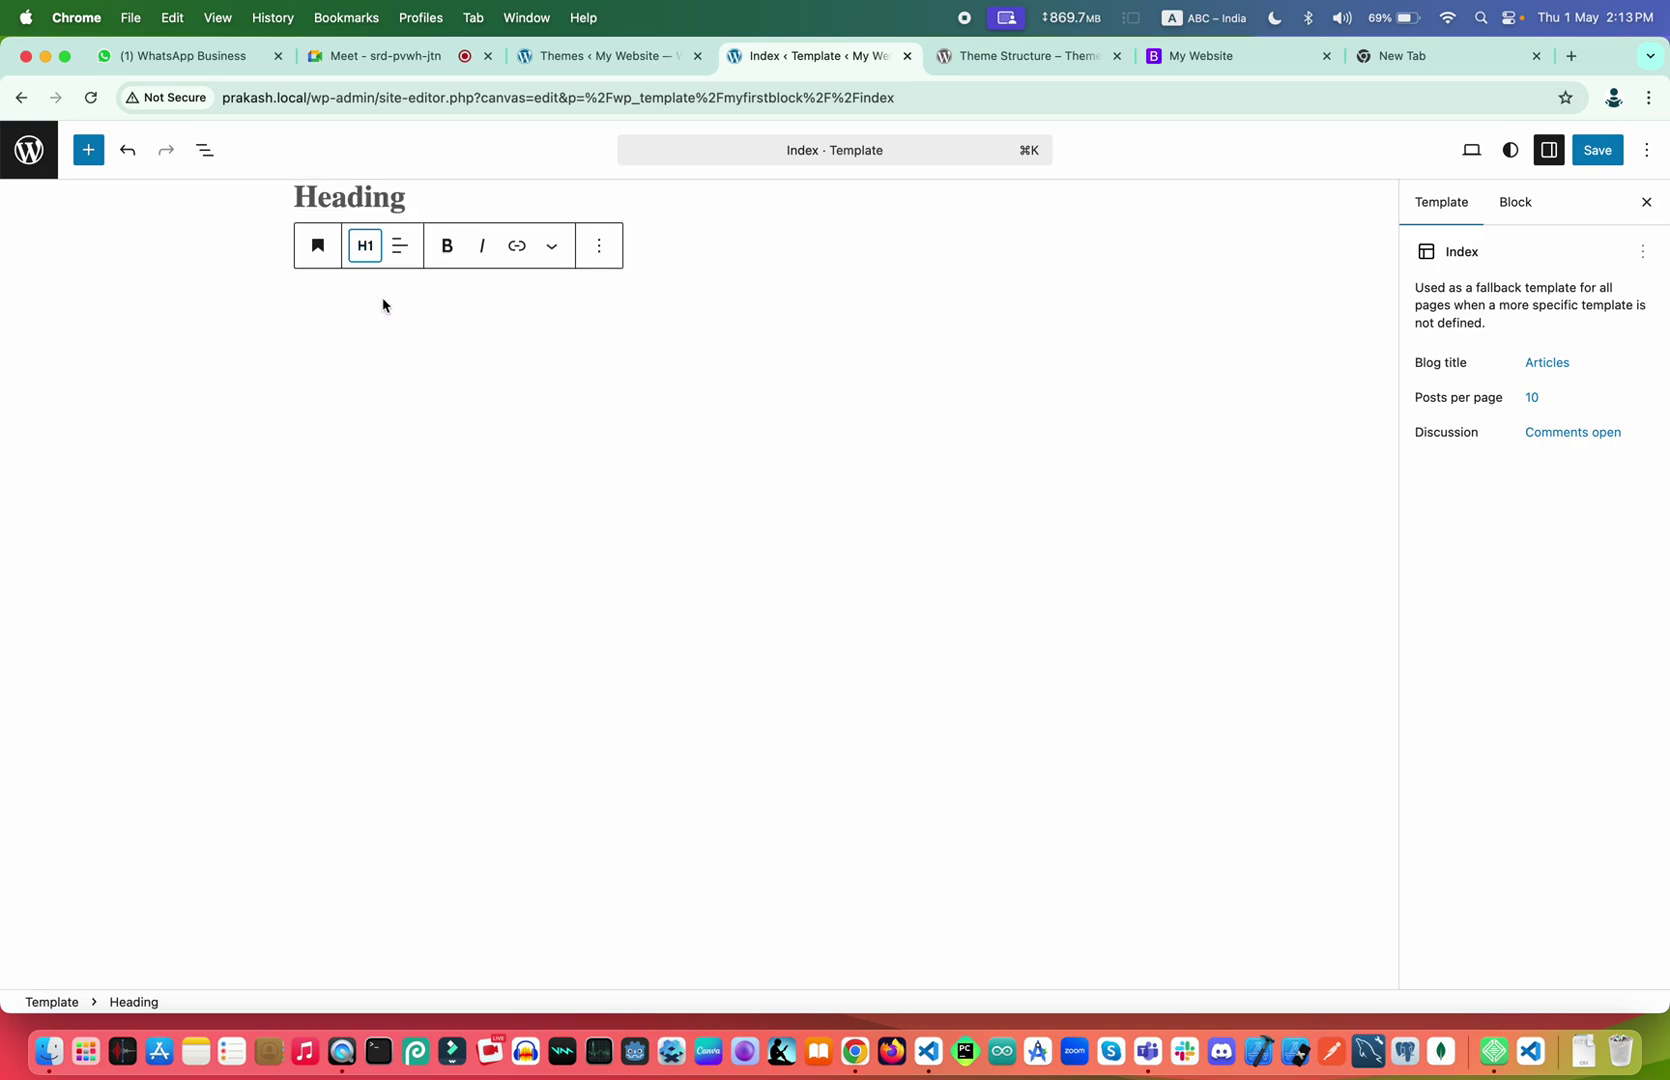
{"action": "left_click", "coordinate": [446, 250]}
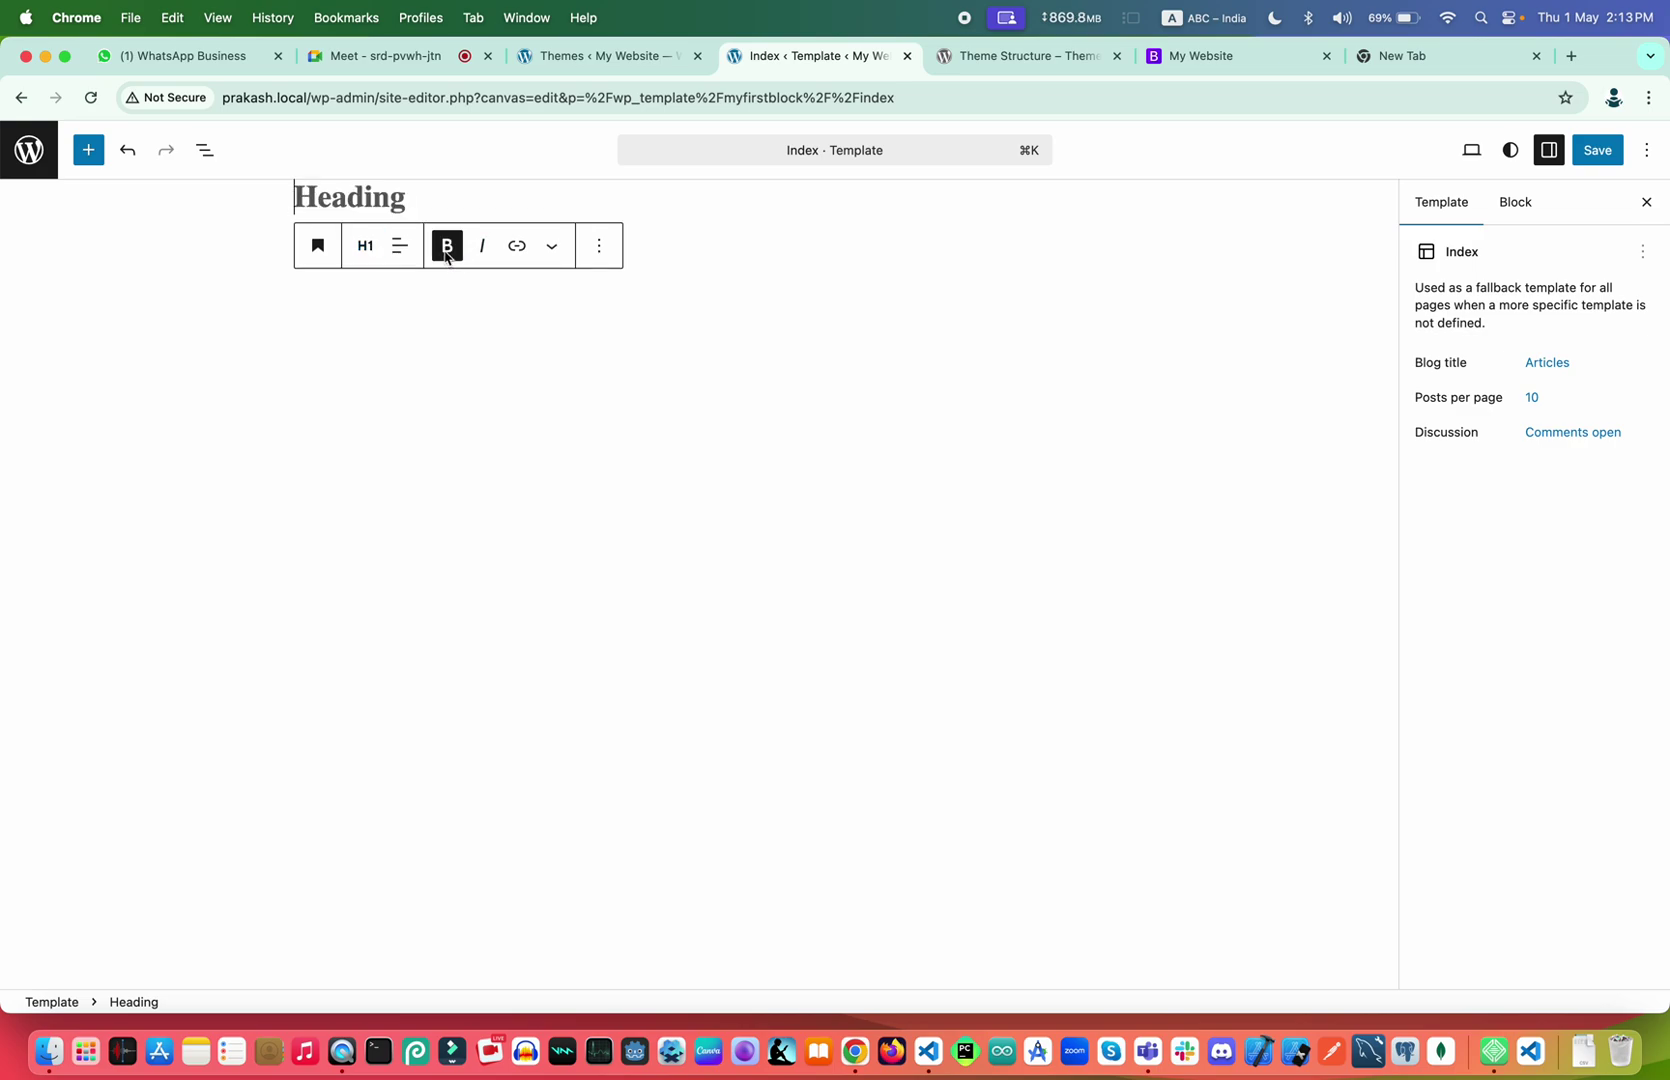
Enter "My Block theme" as the text of the new H1 Heading block in the Index template
{"action": "type", "text": "My "}
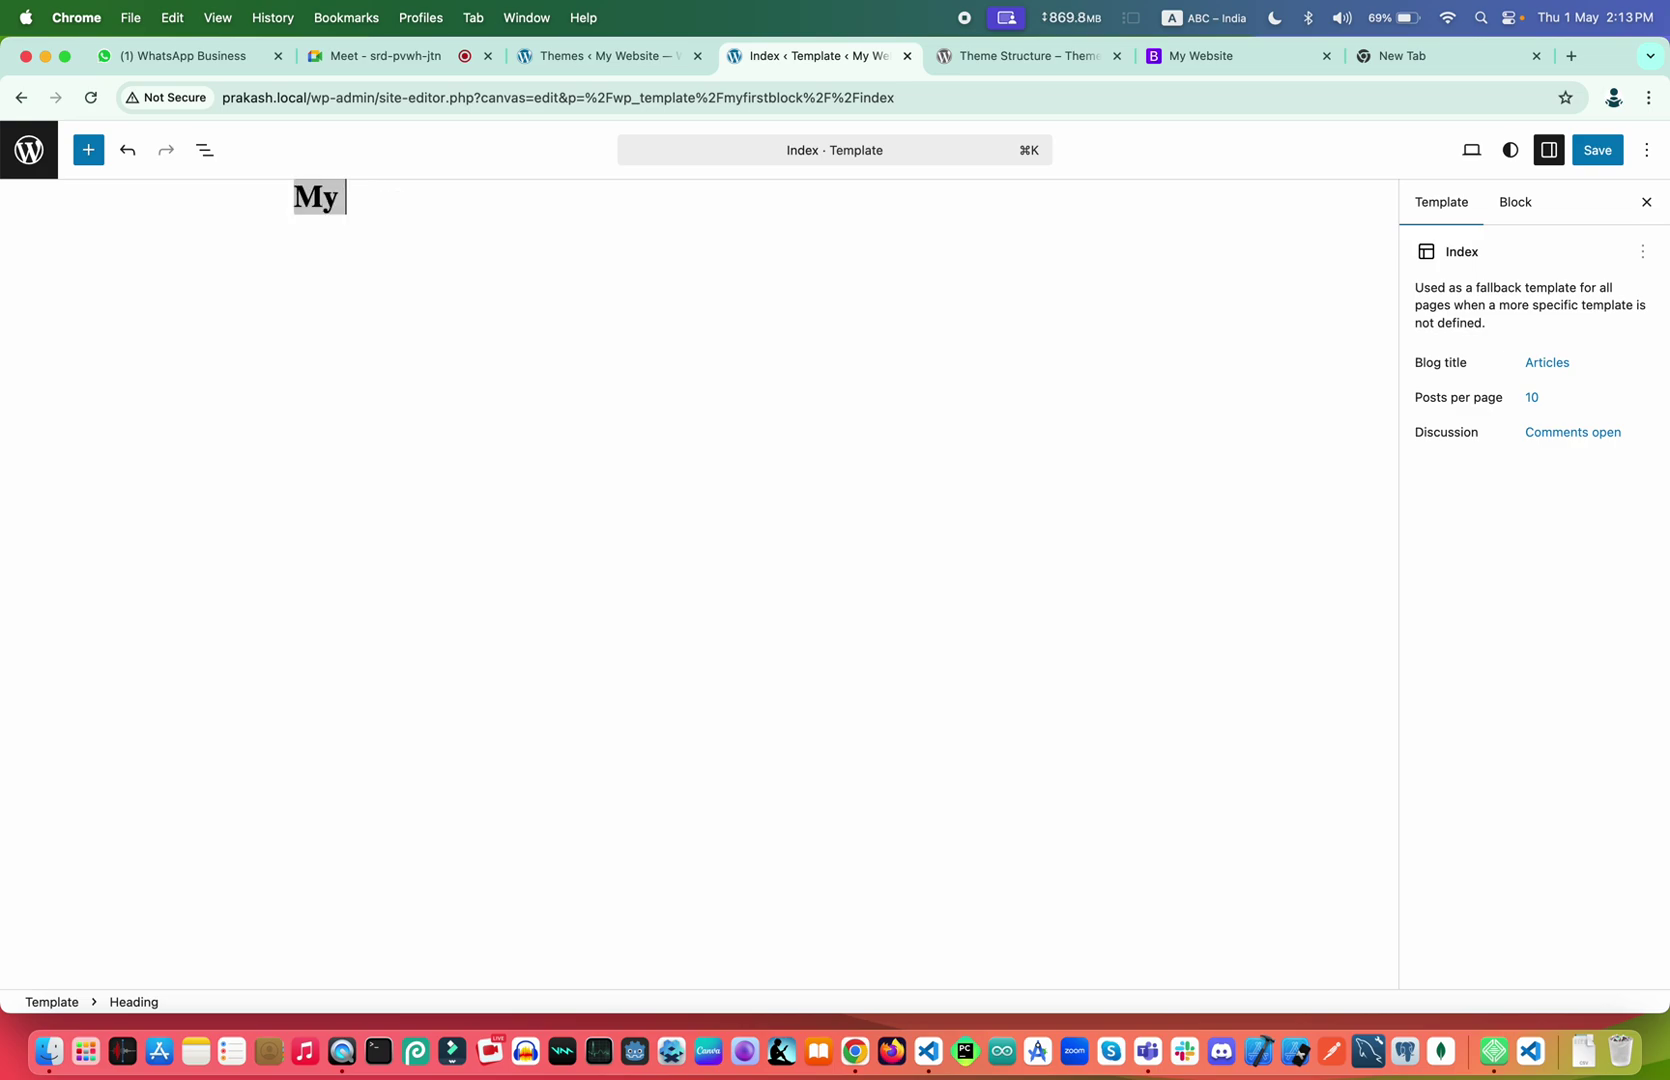
{"action": "type", "text": "Blo"}
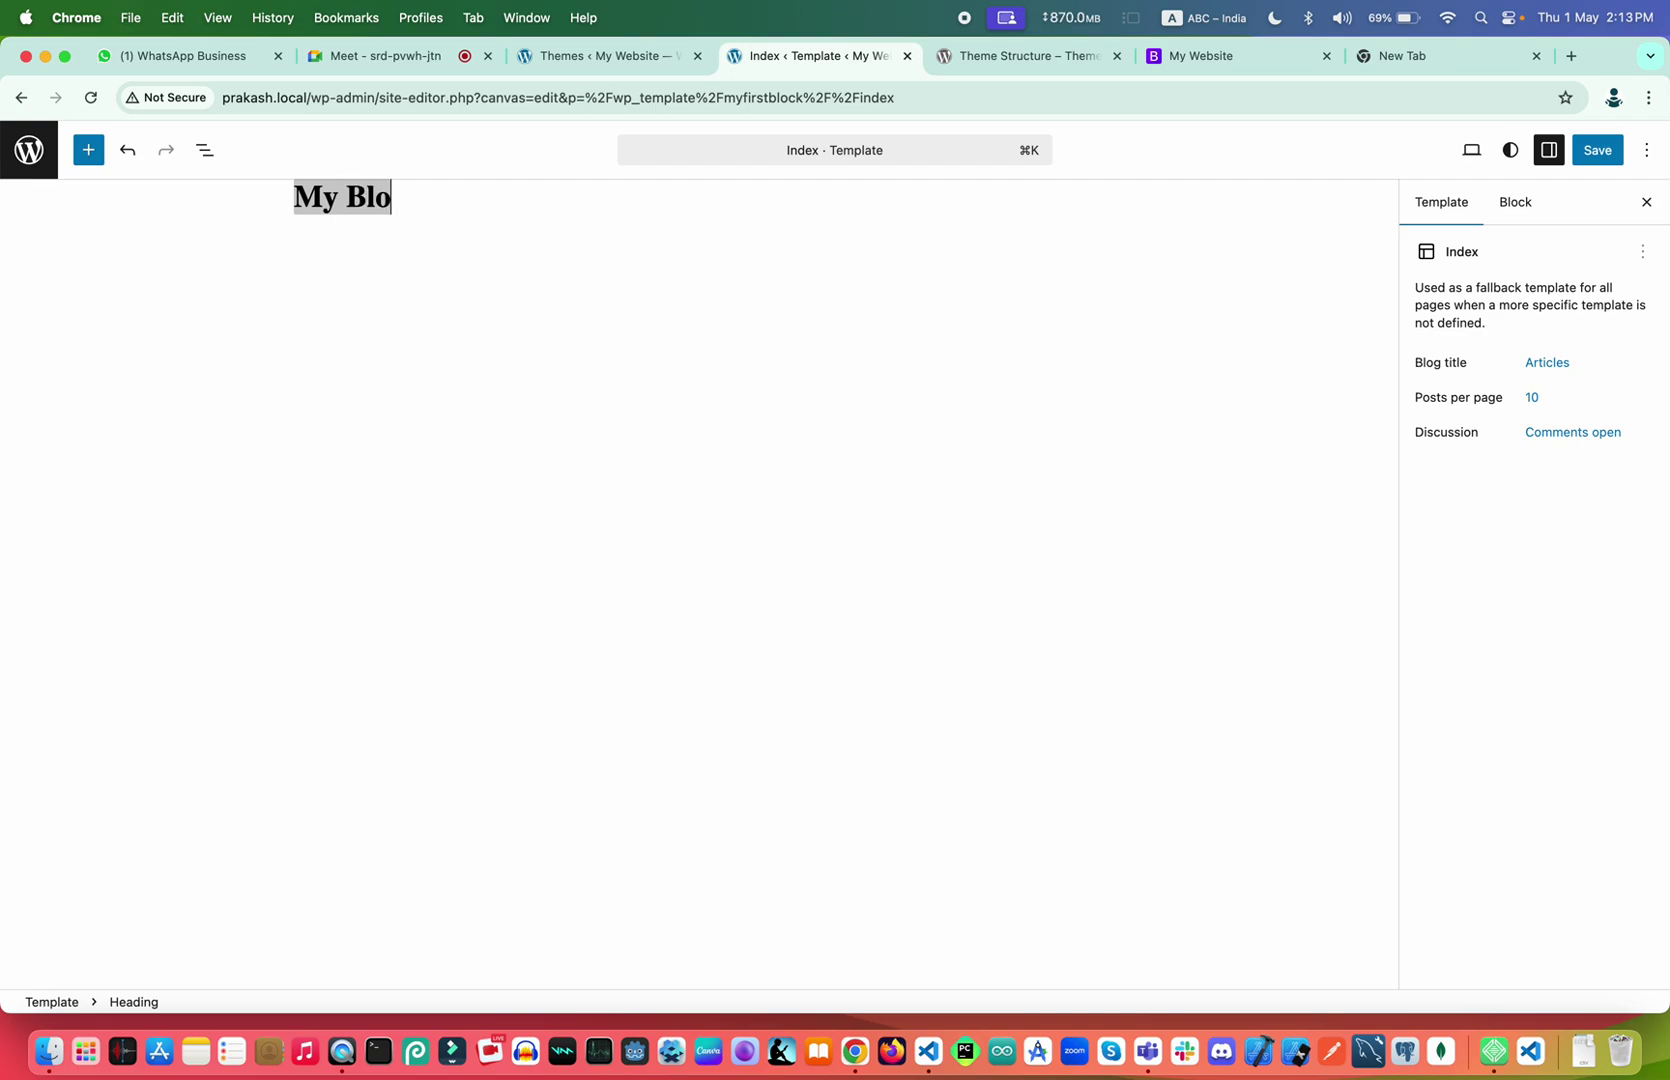
{"action": "type", "text": "ck themr"}
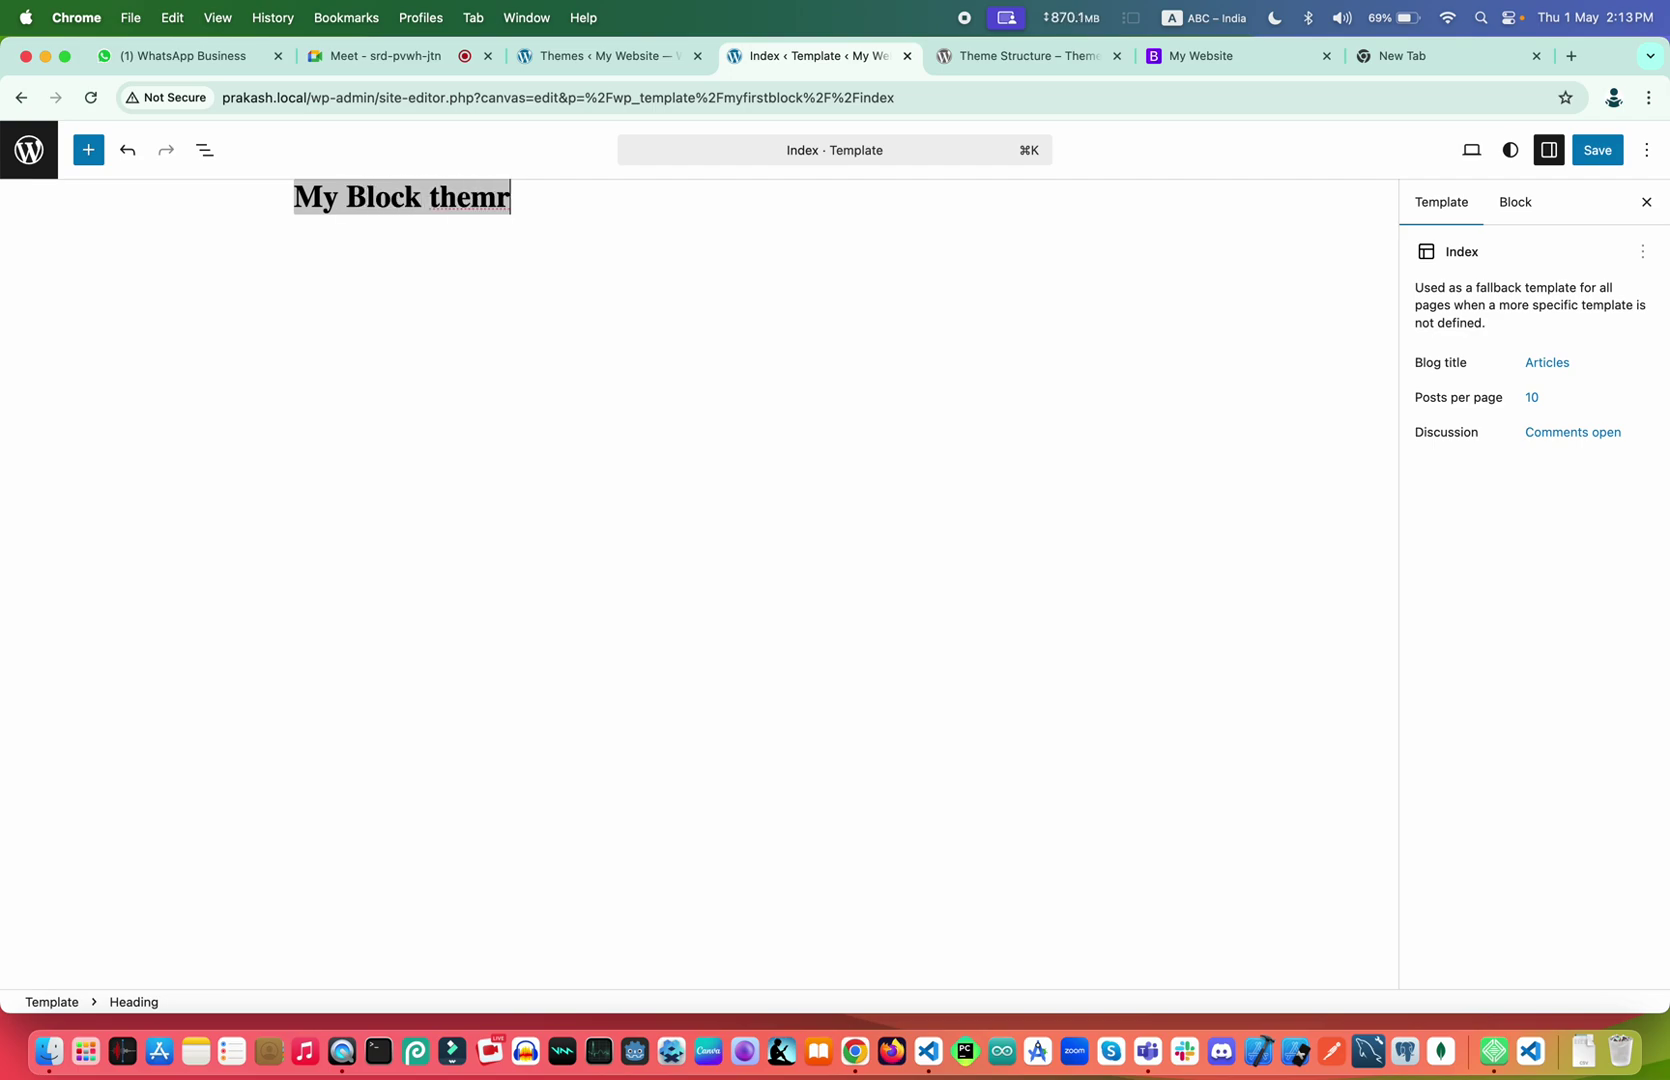
{"action": "key", "text": "BackSpace"}
{"action": "type", "text": "e"}
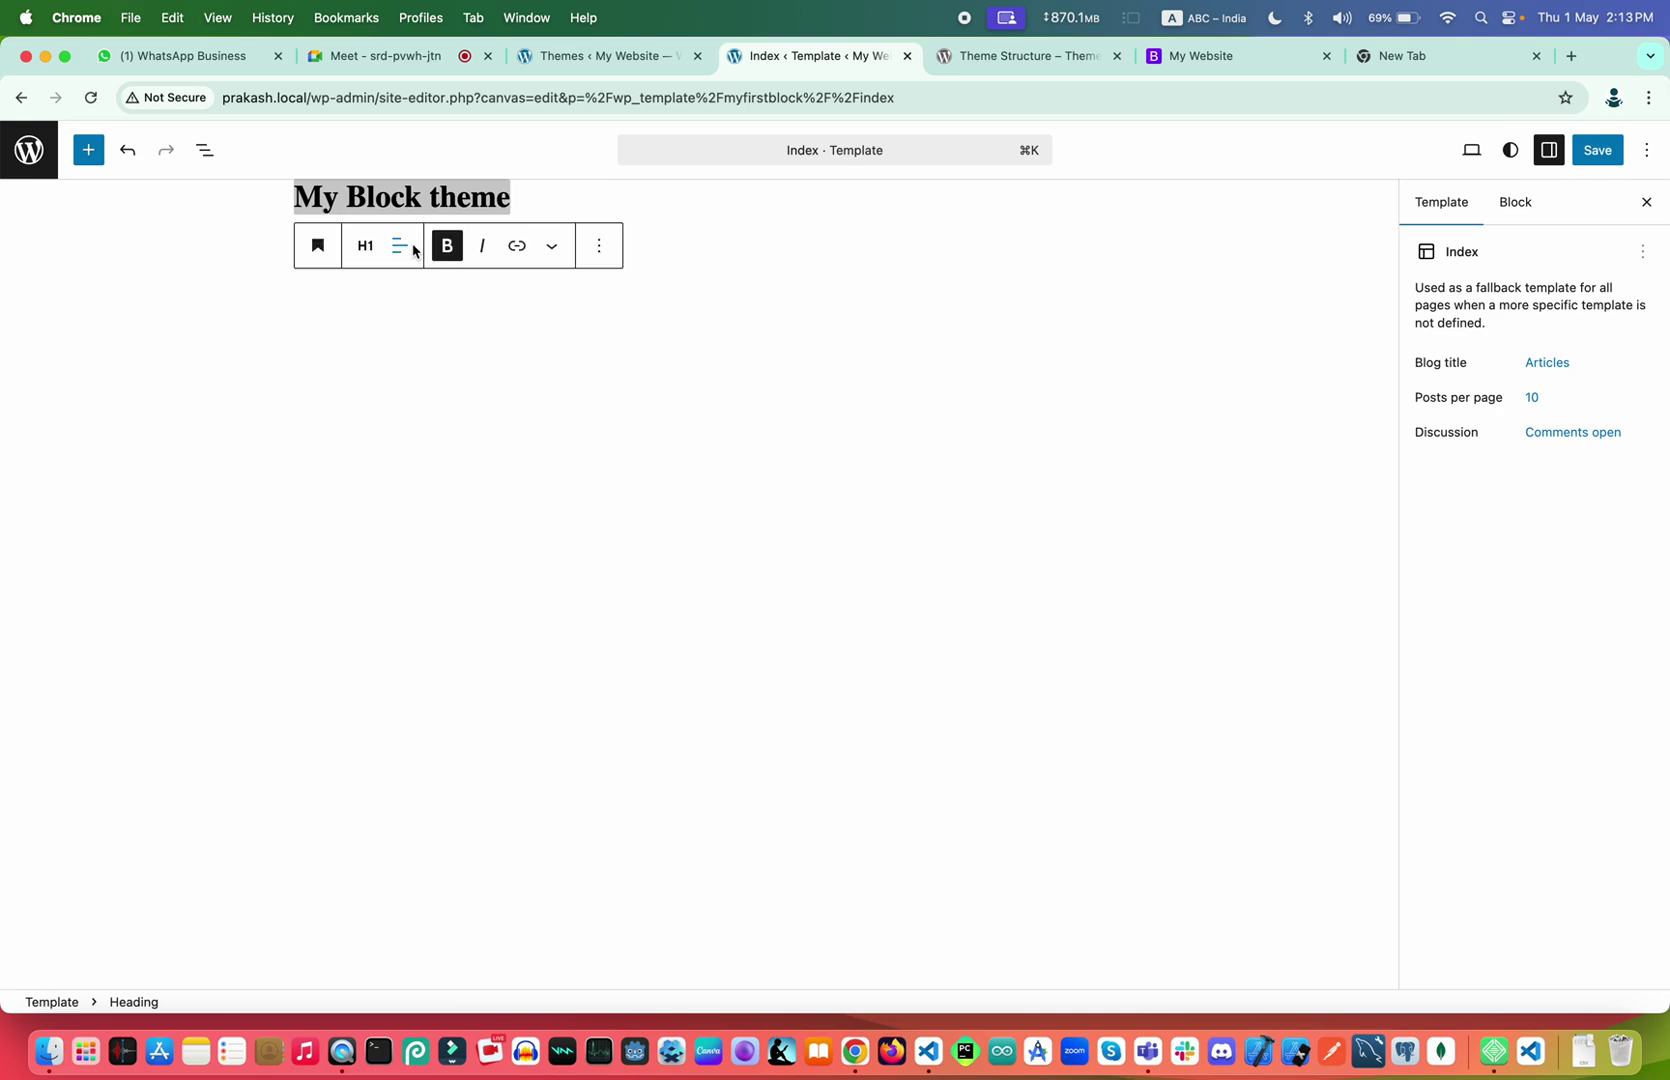
Select the whole "My Block theme" heading text and apply italic formatting, keeping it bold
{"action": "left_click_drag", "start_coordinate": [507, 205], "coordinate": [247, 169]}
{"action": "left_click", "coordinate": [452, 257]}
{"action": "left_click", "coordinate": [449, 248]}
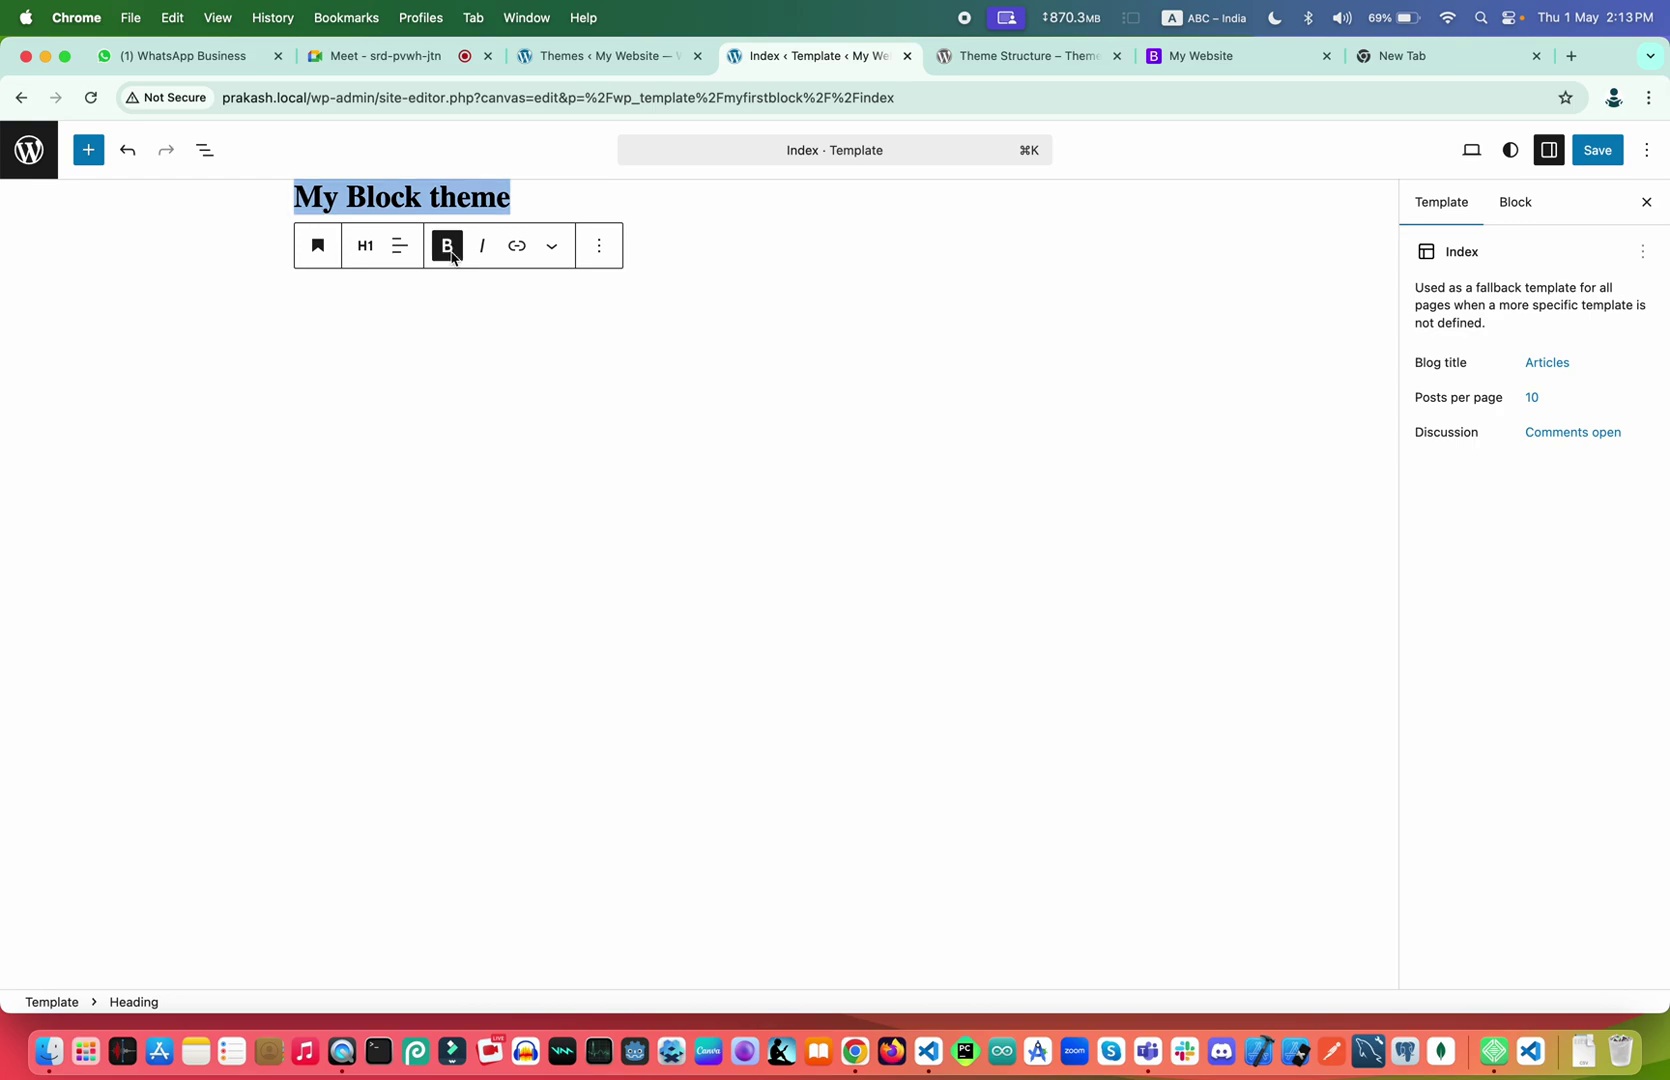
{"action": "left_click", "coordinate": [601, 255]}
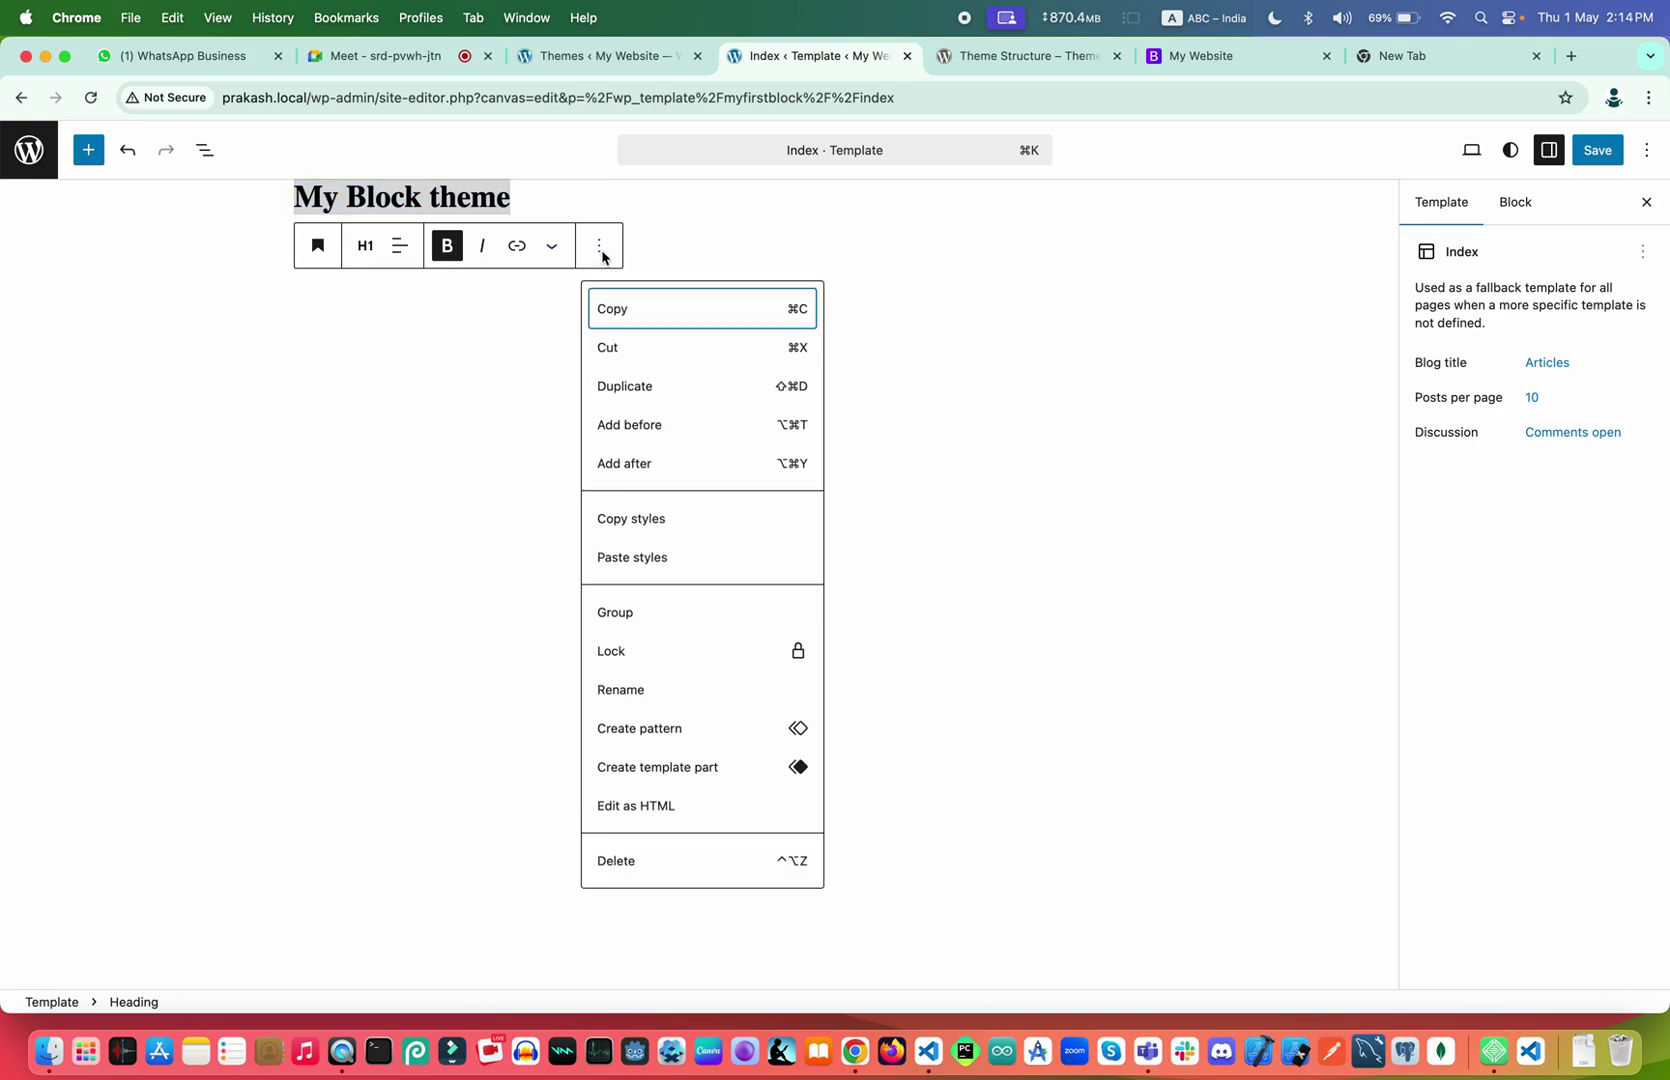
{"action": "left_click", "coordinate": [601, 255]}
{"action": "left_click", "coordinate": [487, 249]}
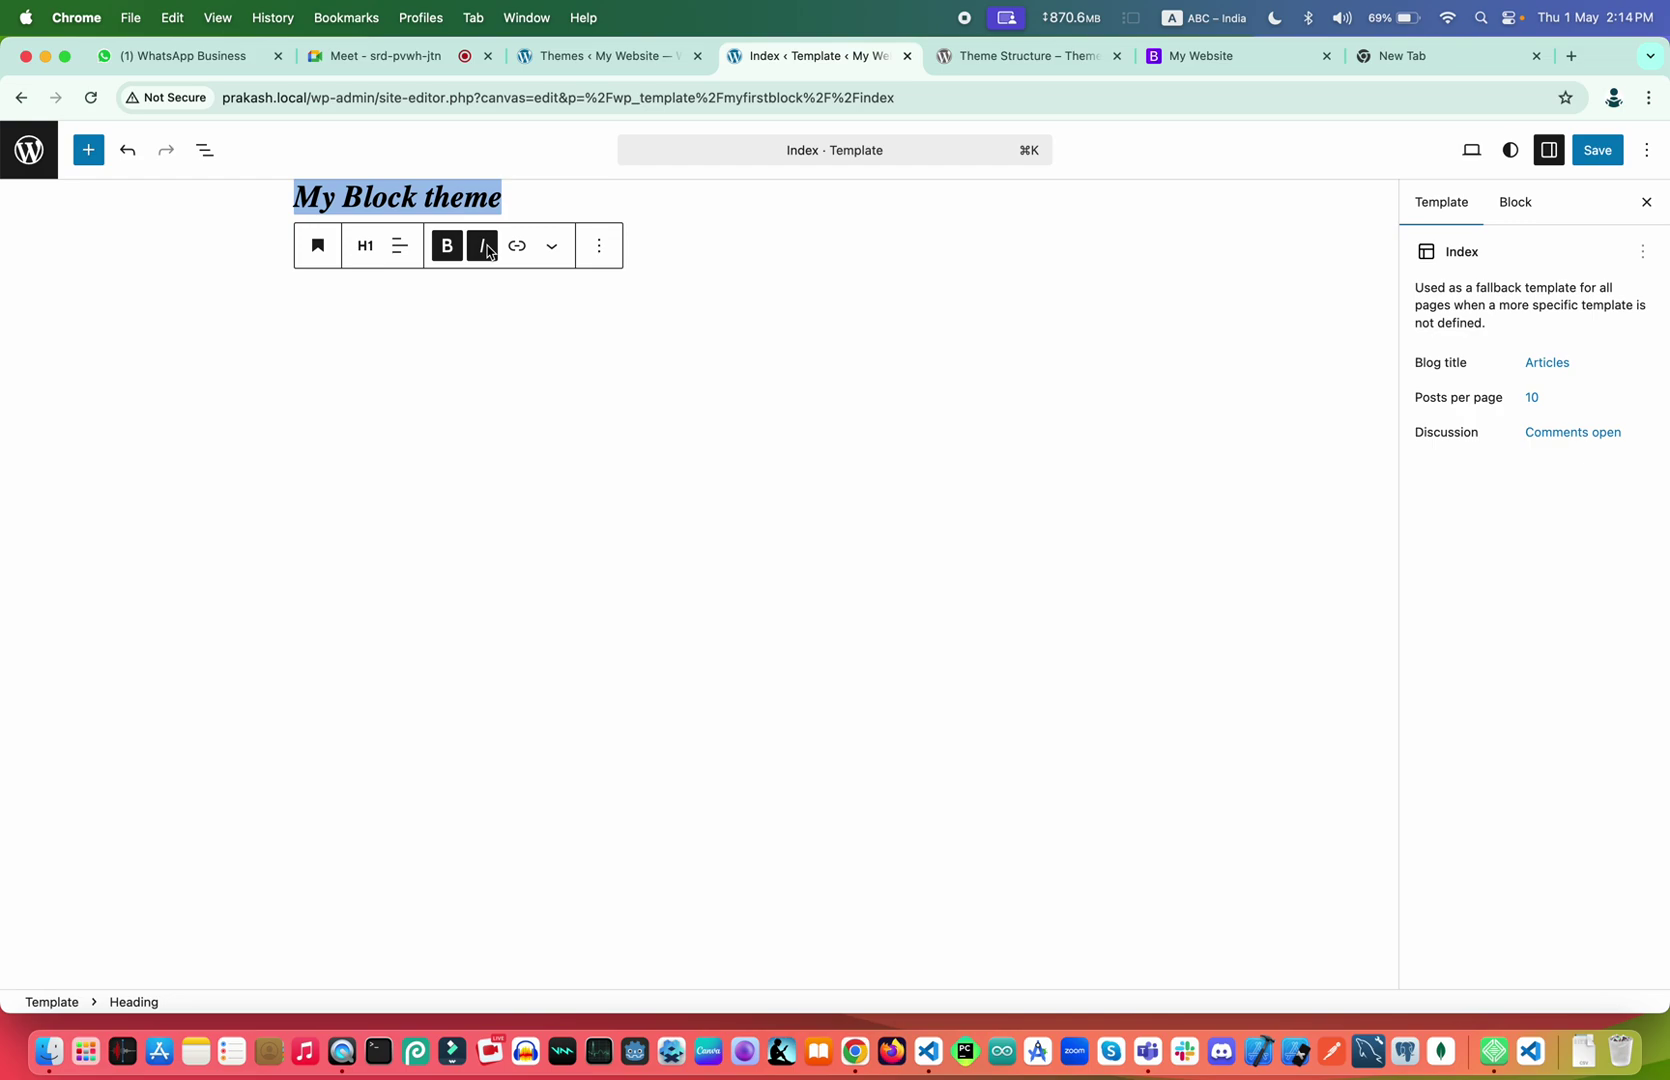
Highlight the selected heading text with Vivid red as text color and Luminous vivid amber as background color
{"action": "left_click", "coordinate": [553, 252]}
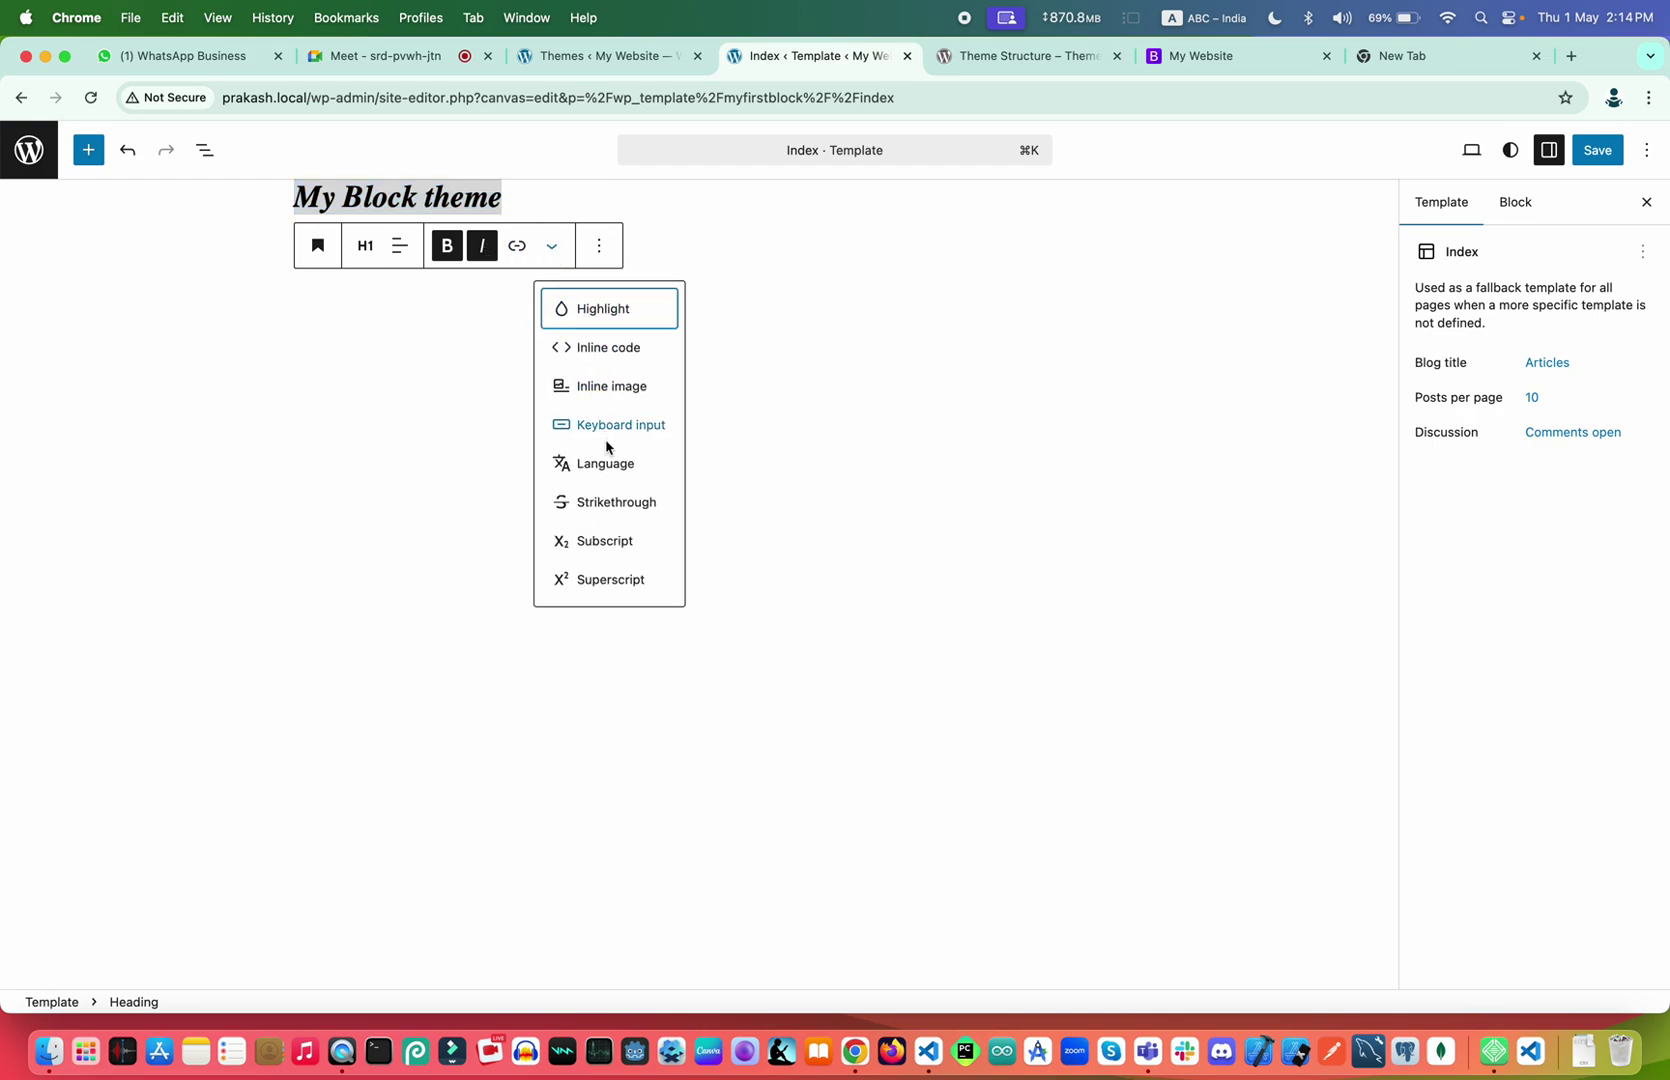
{"action": "left_click", "coordinate": [606, 318]}
{"action": "left_click", "coordinate": [478, 425]}
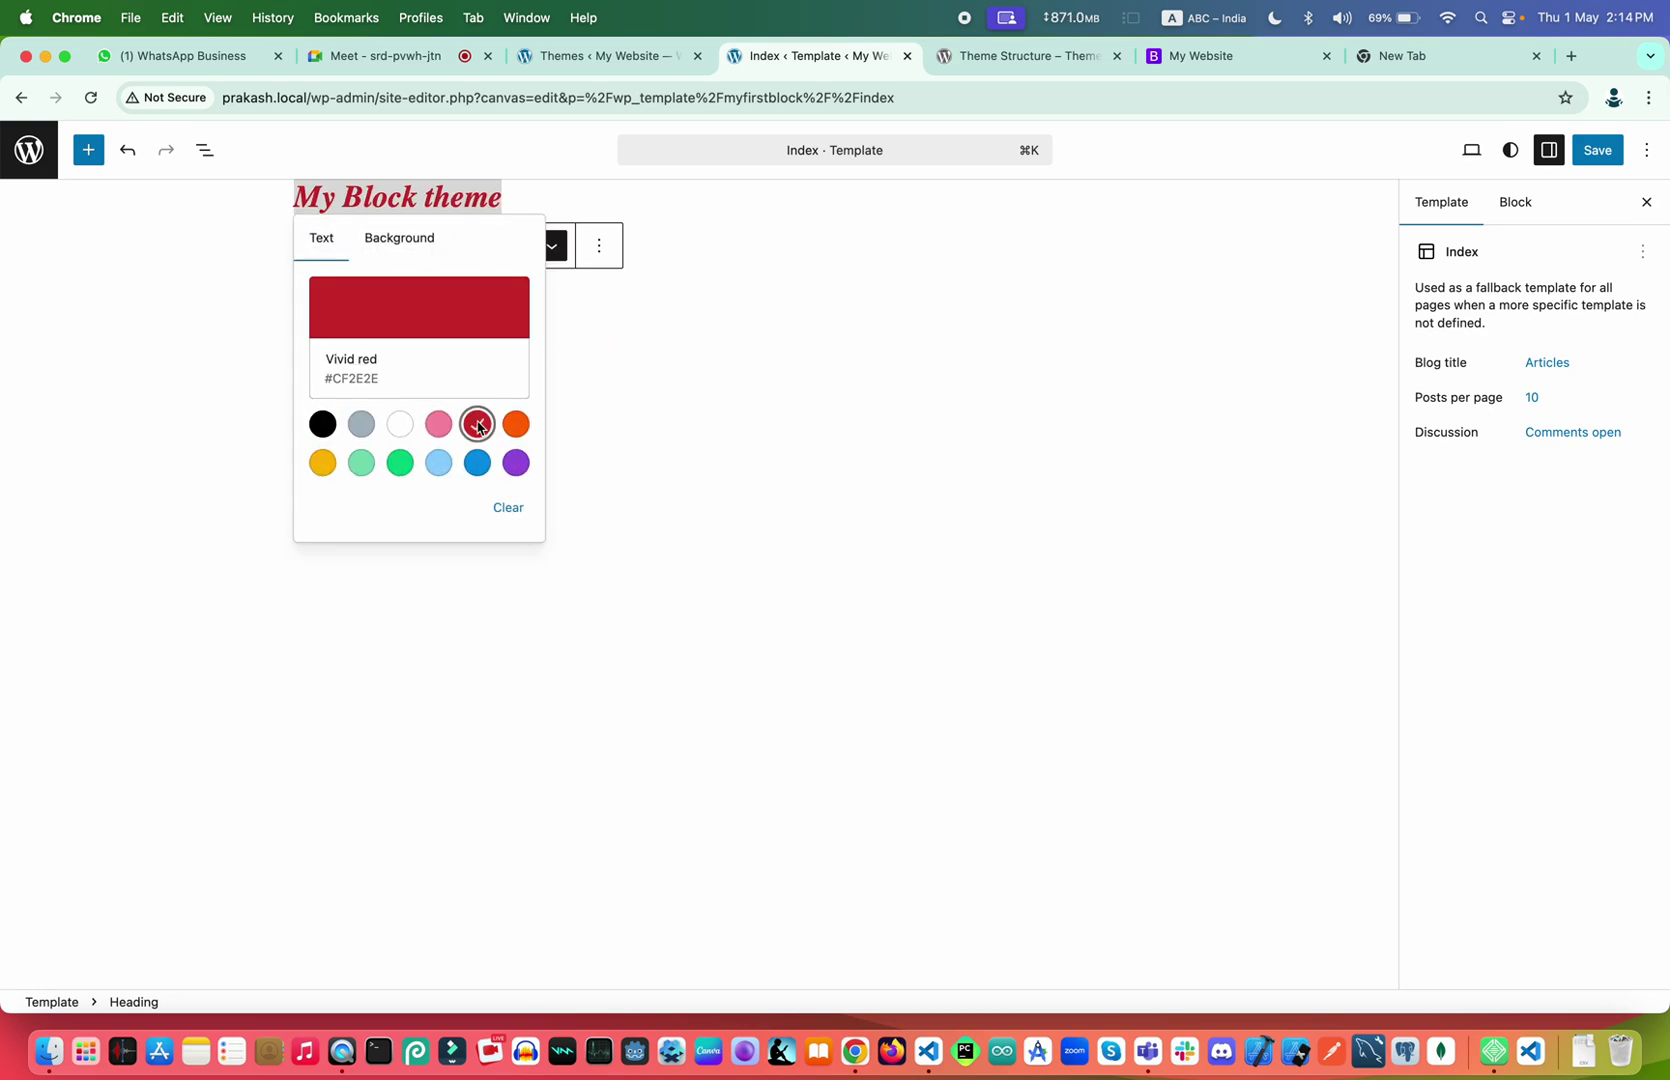
{"action": "left_click", "coordinate": [421, 248]}
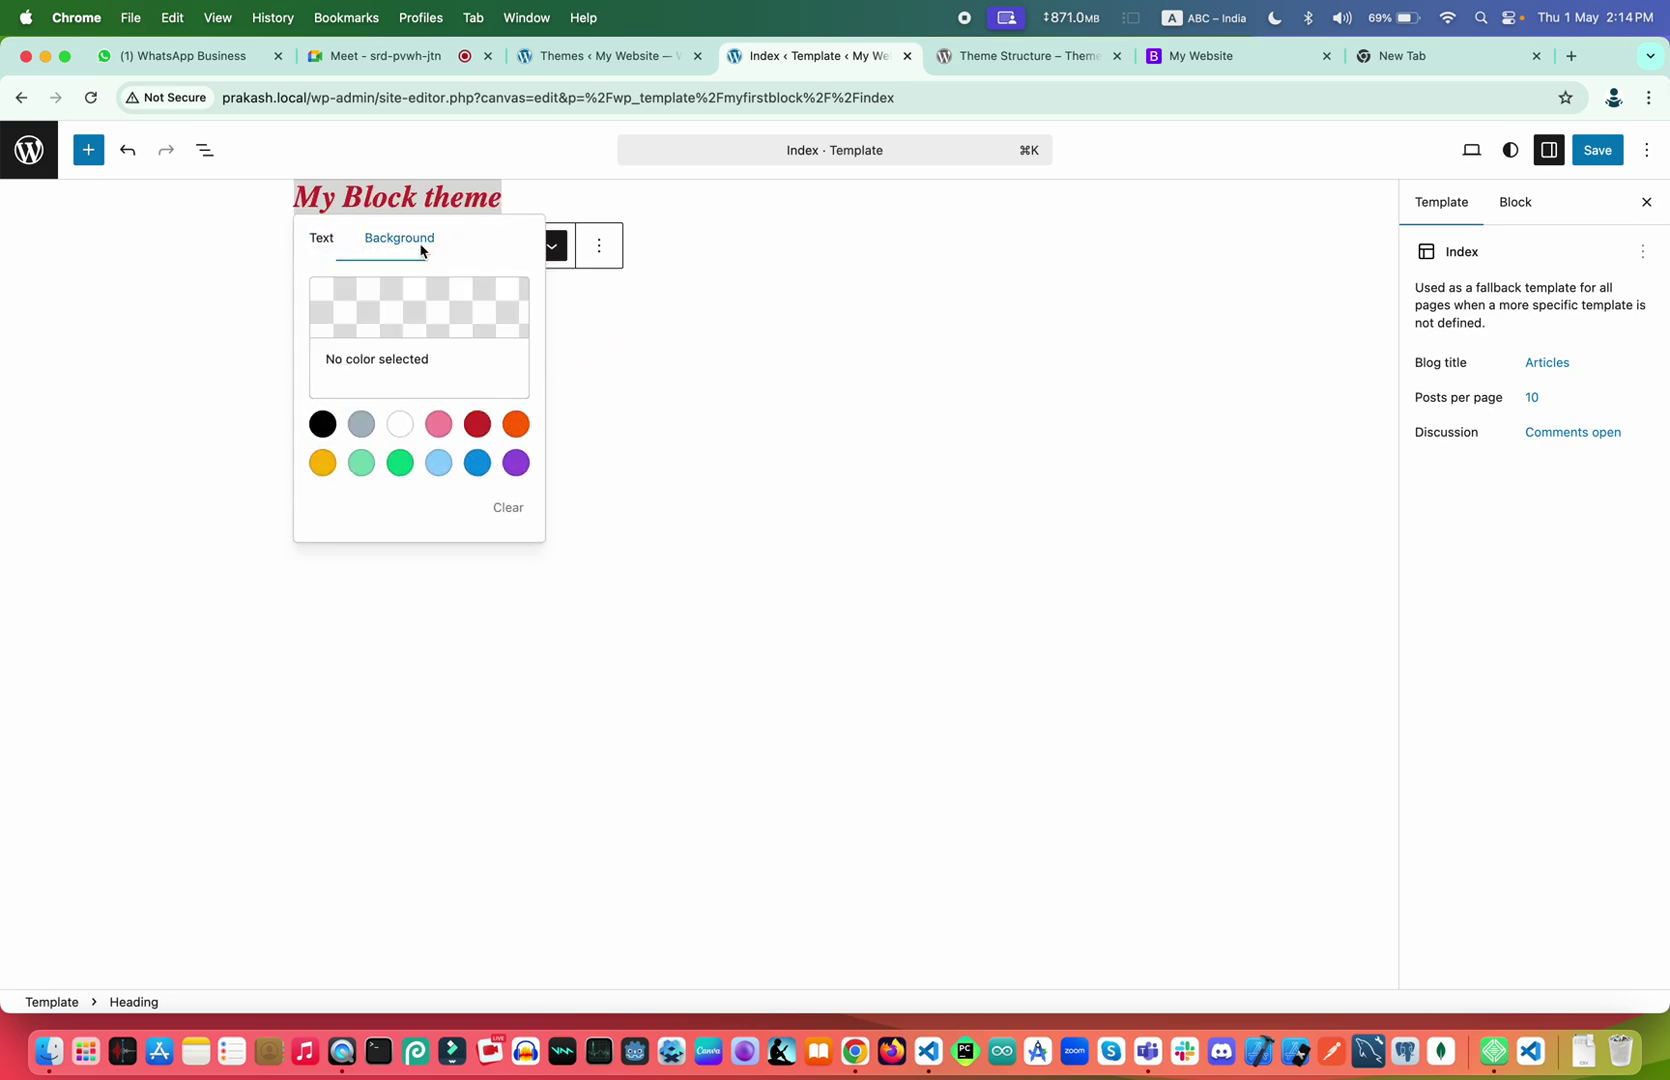
{"action": "left_click", "coordinate": [322, 463]}
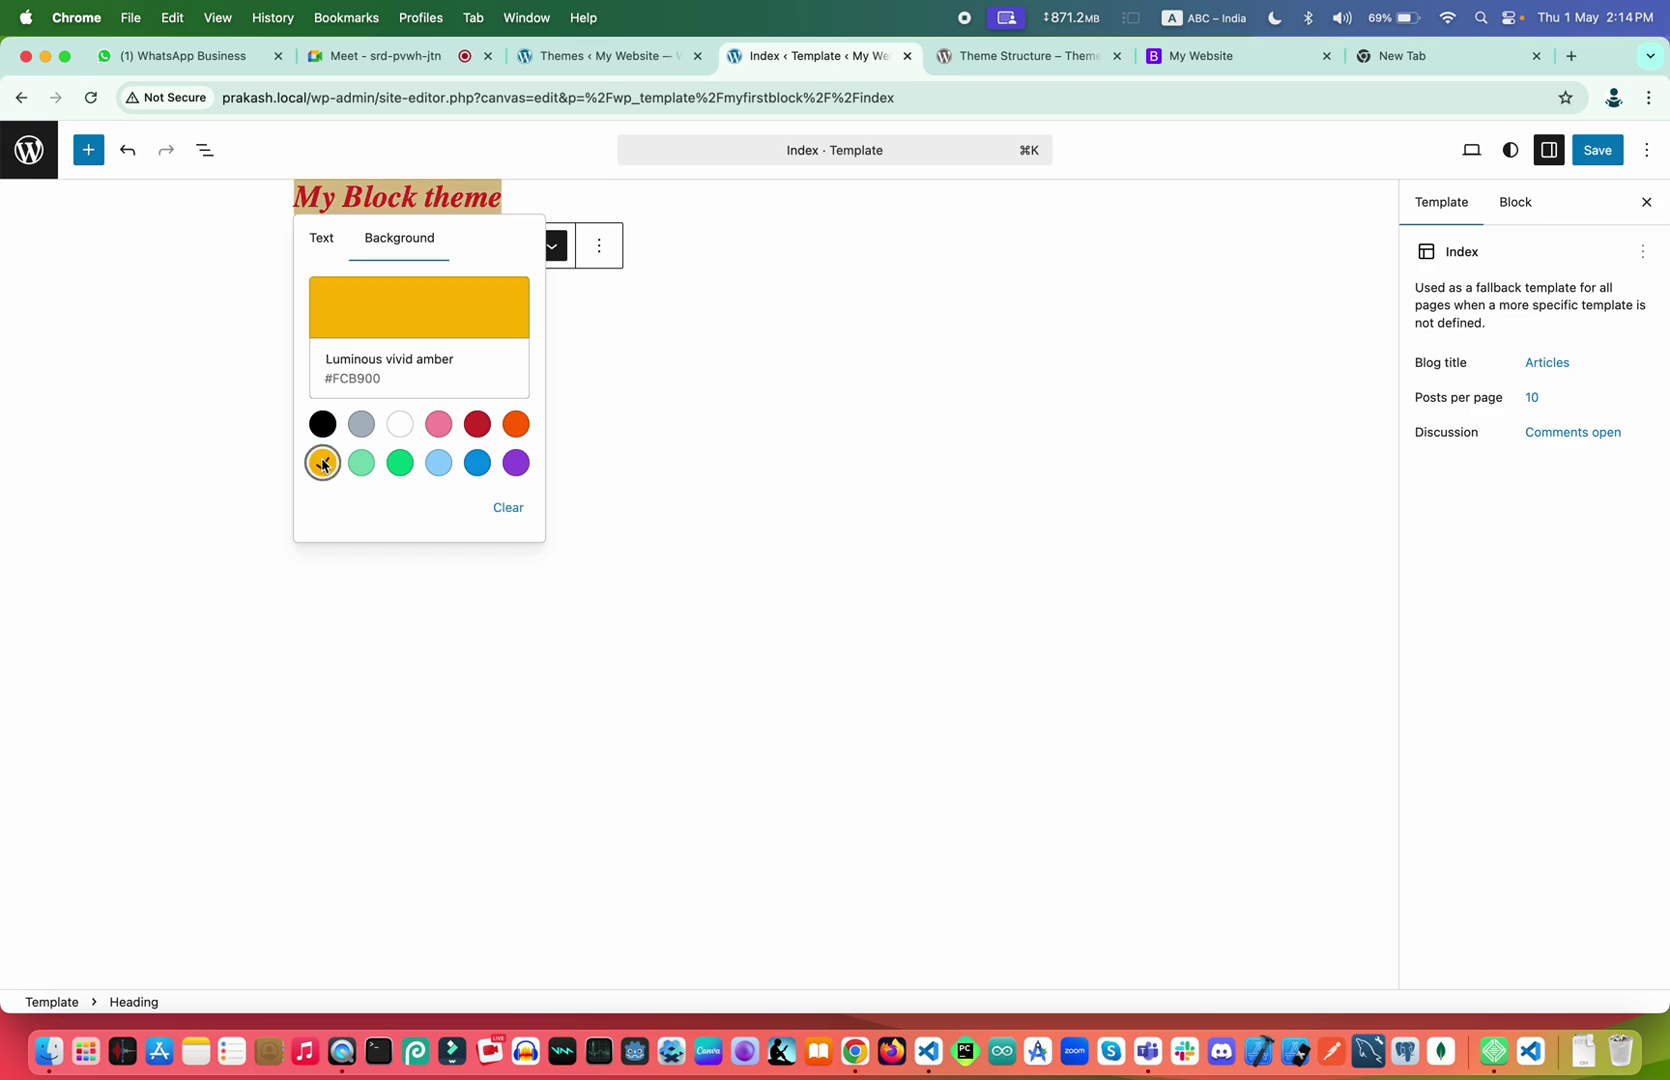
{"action": "left_click", "coordinate": [673, 428]}
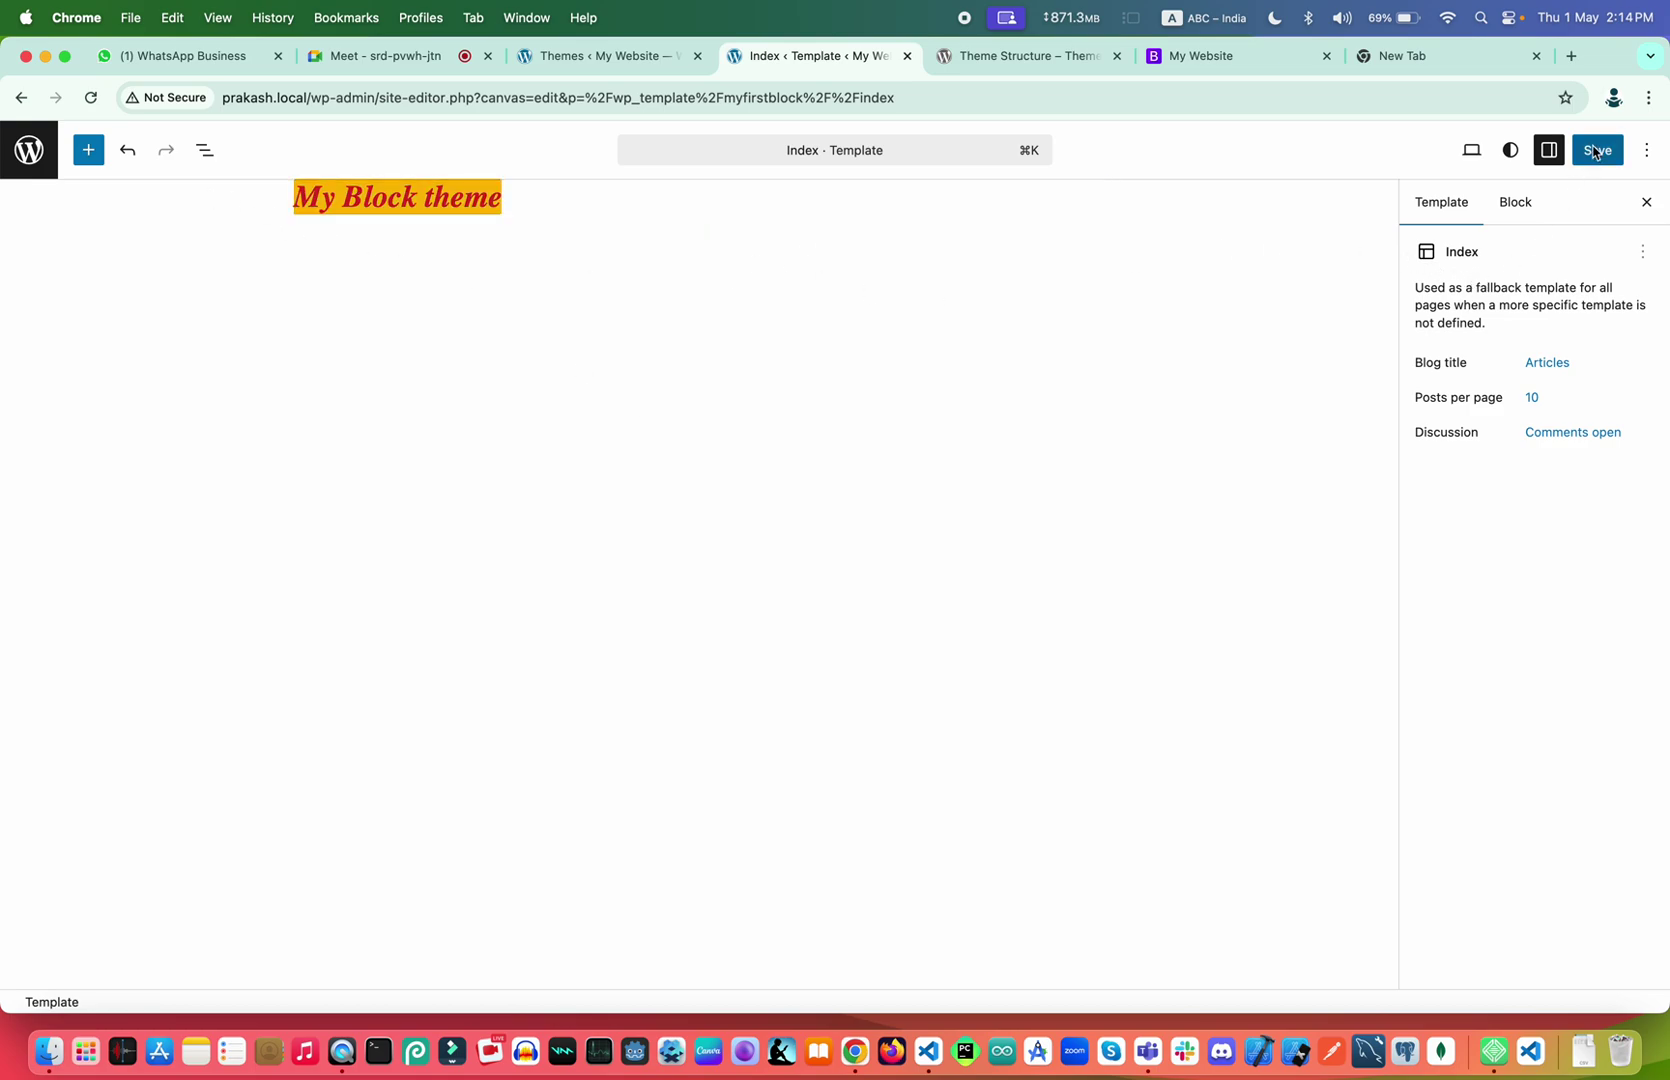
Save the Index template, dismiss the Styles welcome guide, and view the live site in a new tab
{"action": "left_click", "coordinate": [474, 209]}
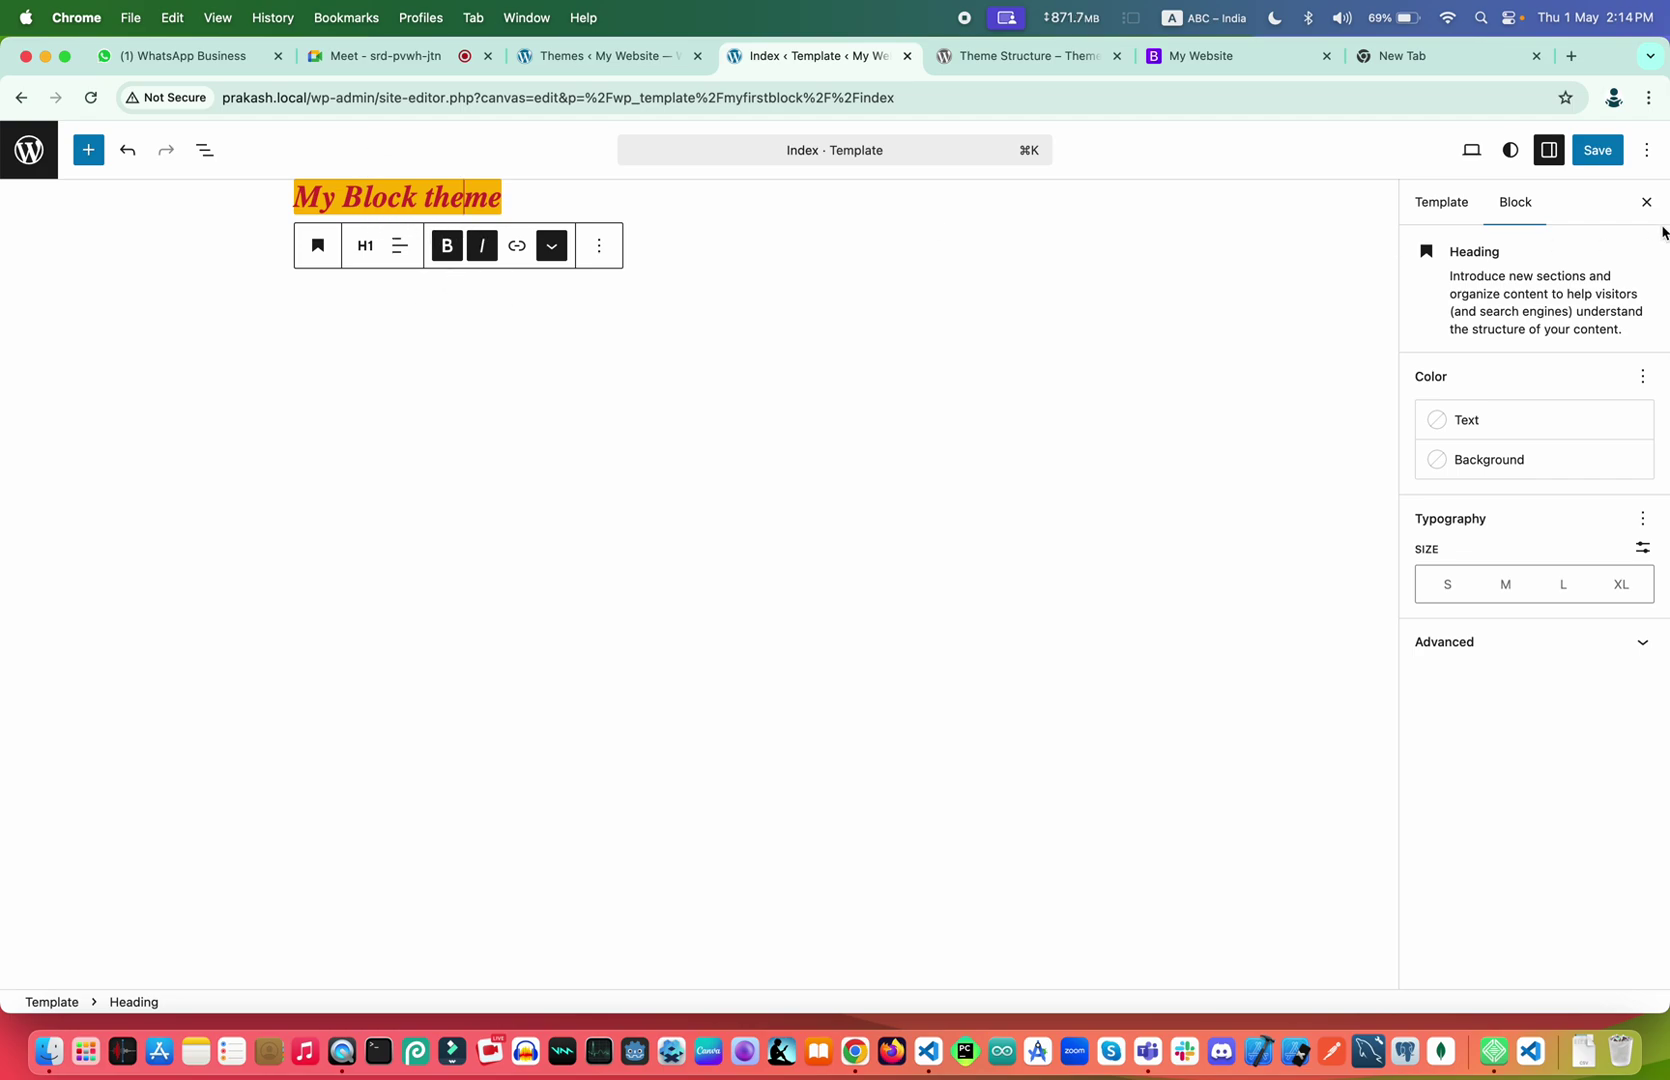
{"action": "left_click", "coordinate": [1597, 152]}
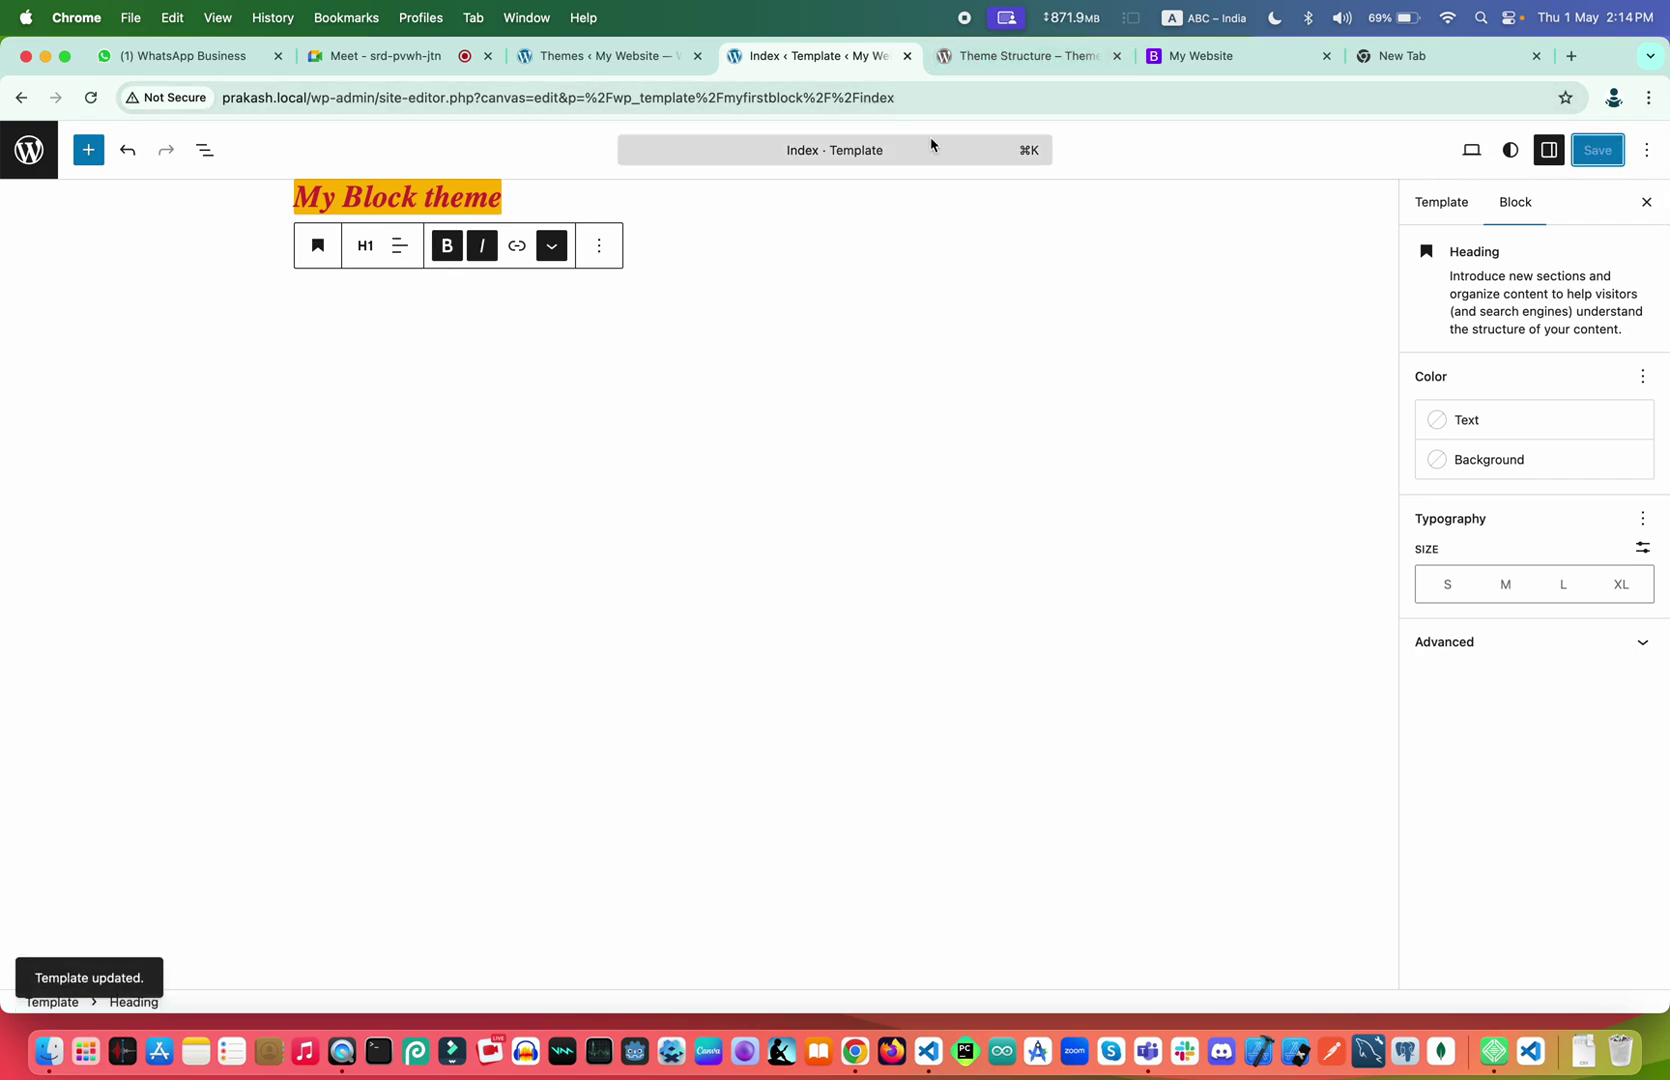
{"action": "left_click", "coordinate": [1510, 150]}
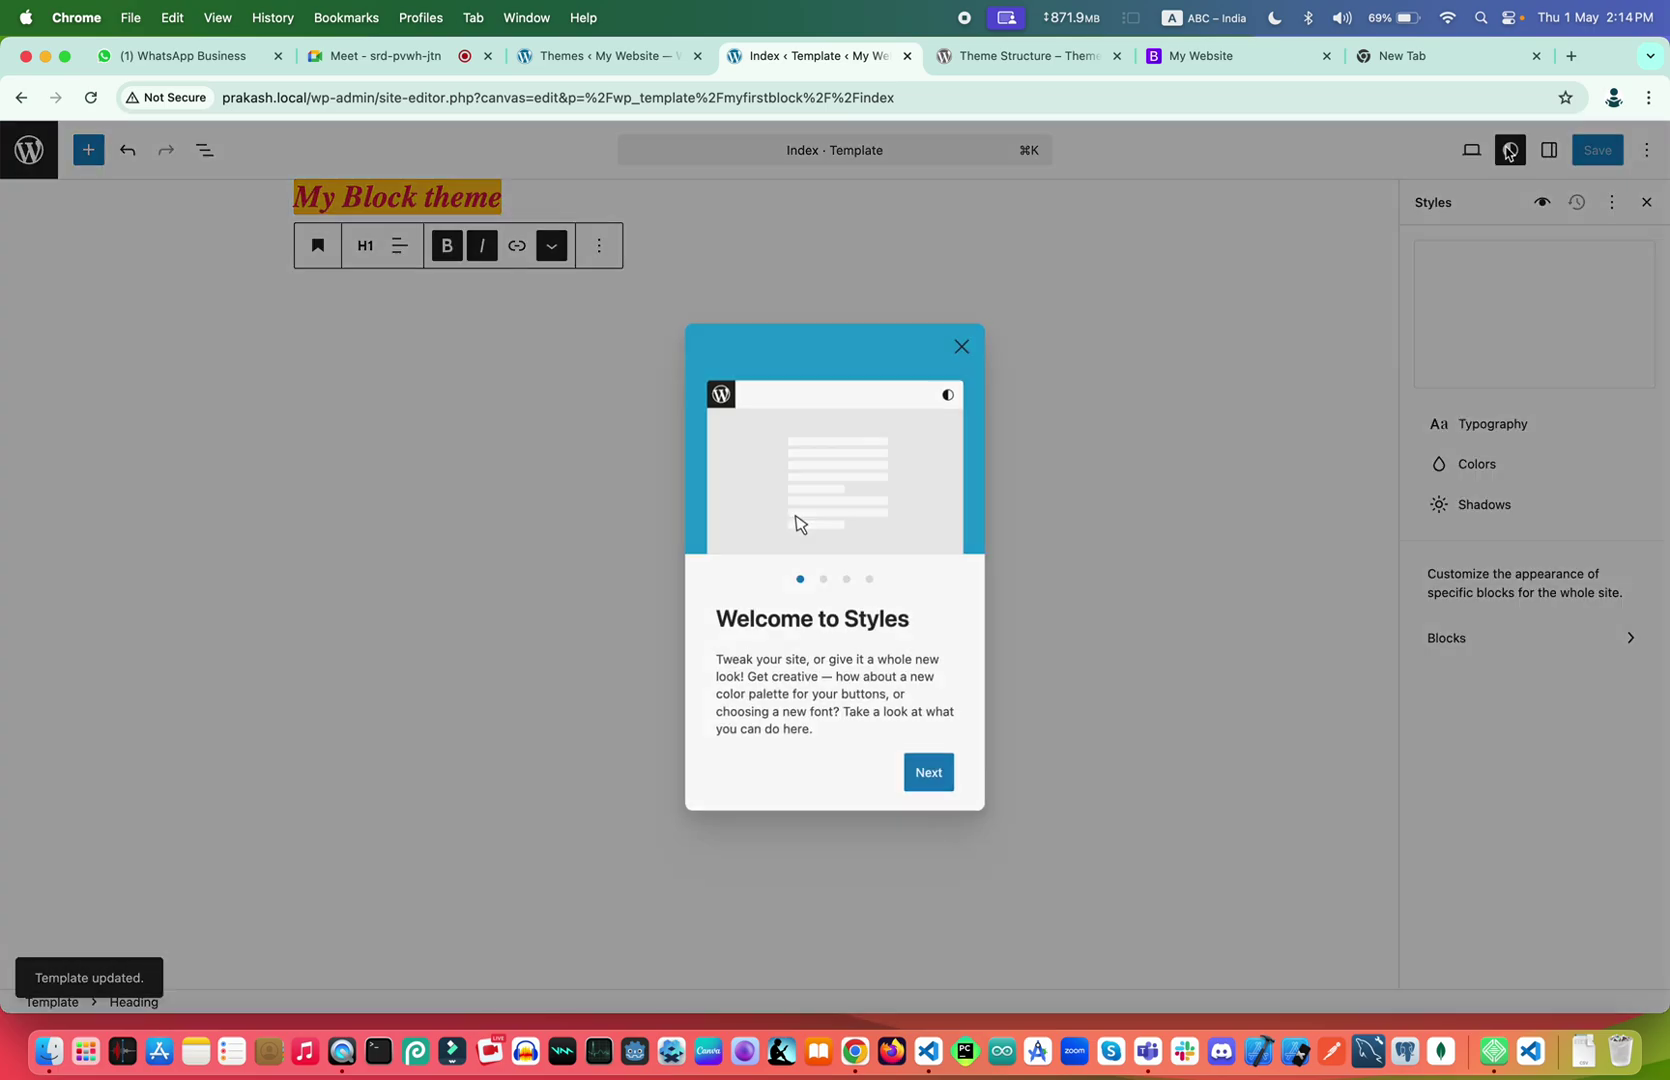
{"action": "left_click", "coordinate": [962, 345]}
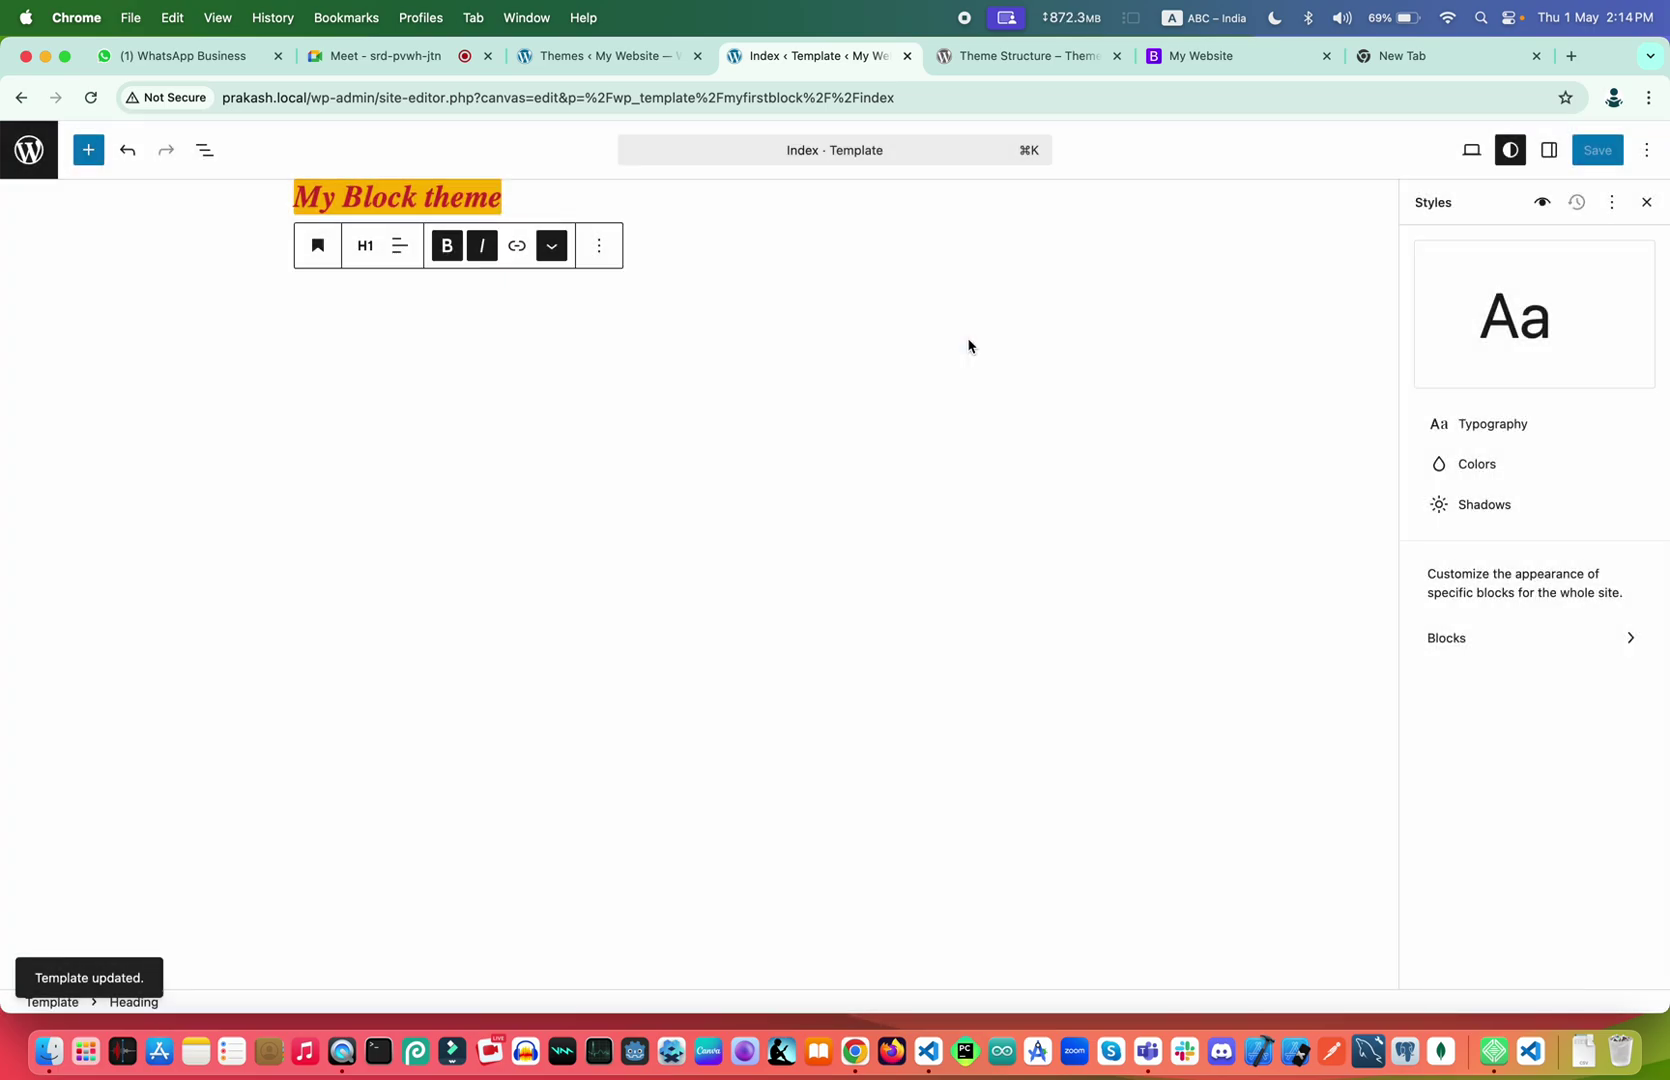
{"action": "left_click", "coordinate": [1472, 151]}
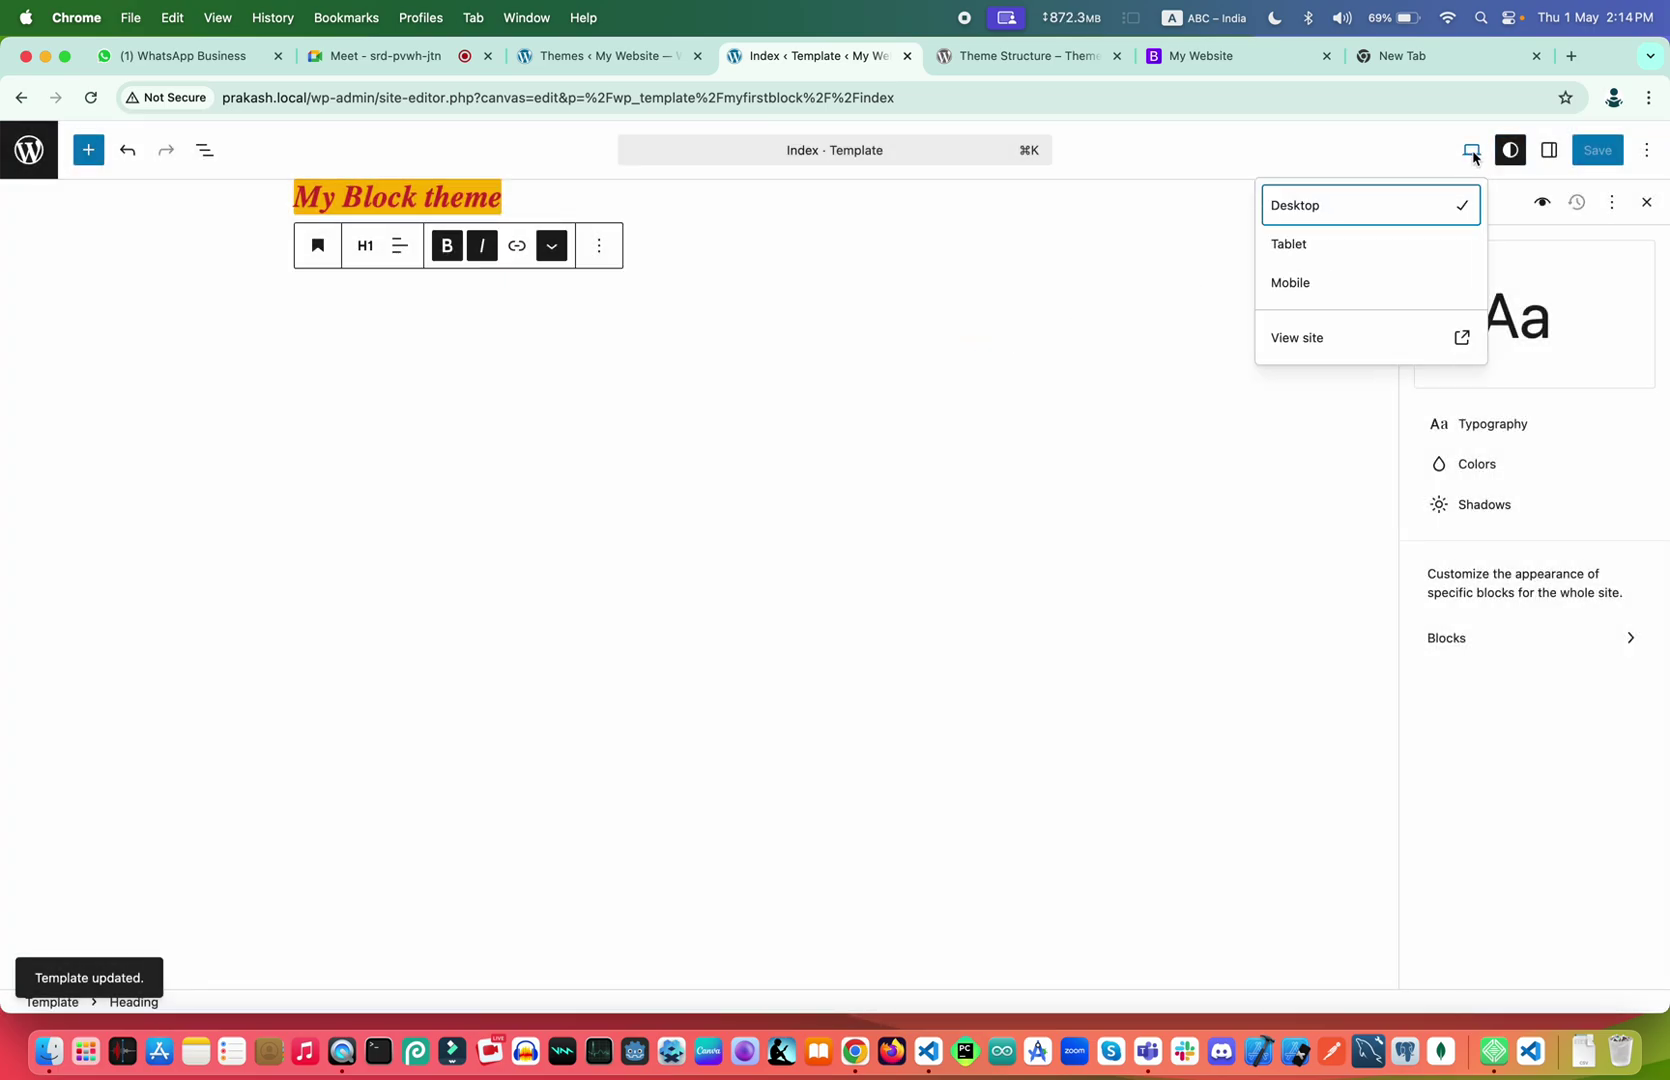
{"action": "left_click", "coordinate": [1334, 339]}
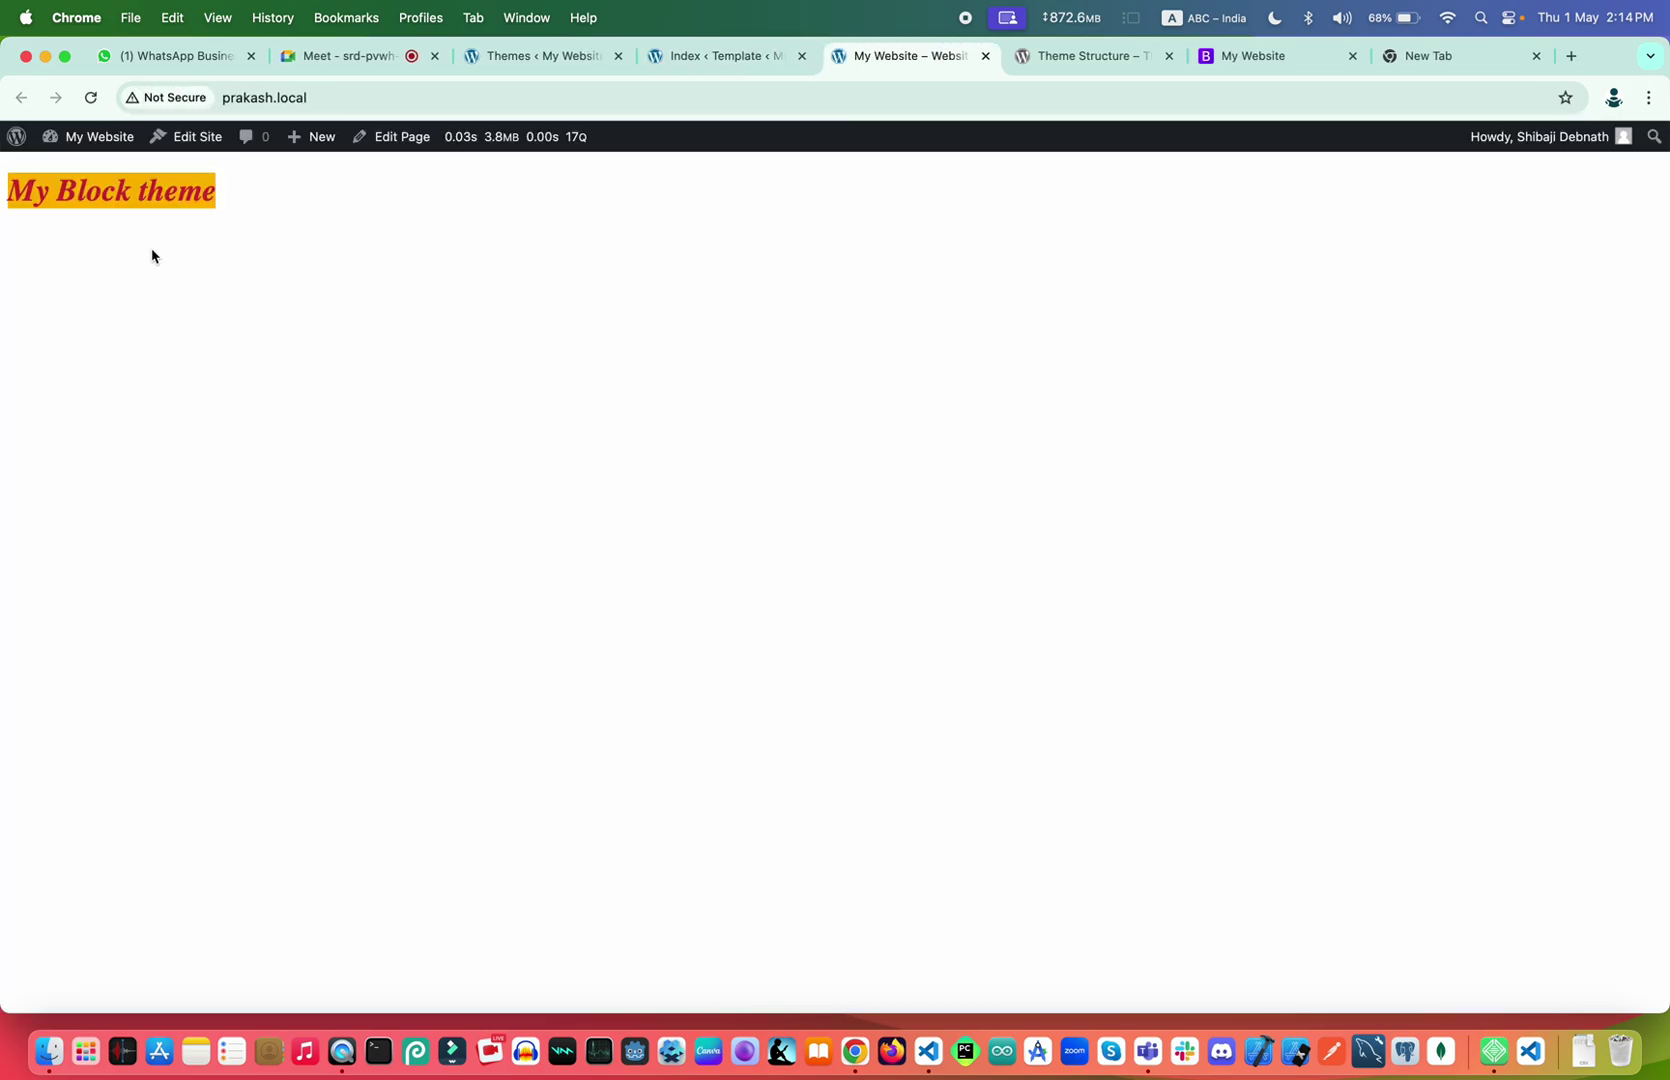
Reload the live site and compare its styled heading with the h1 line in index.html in VS Code, and return to Chrome
{"action": "key", "text": "ctrl+Right"}
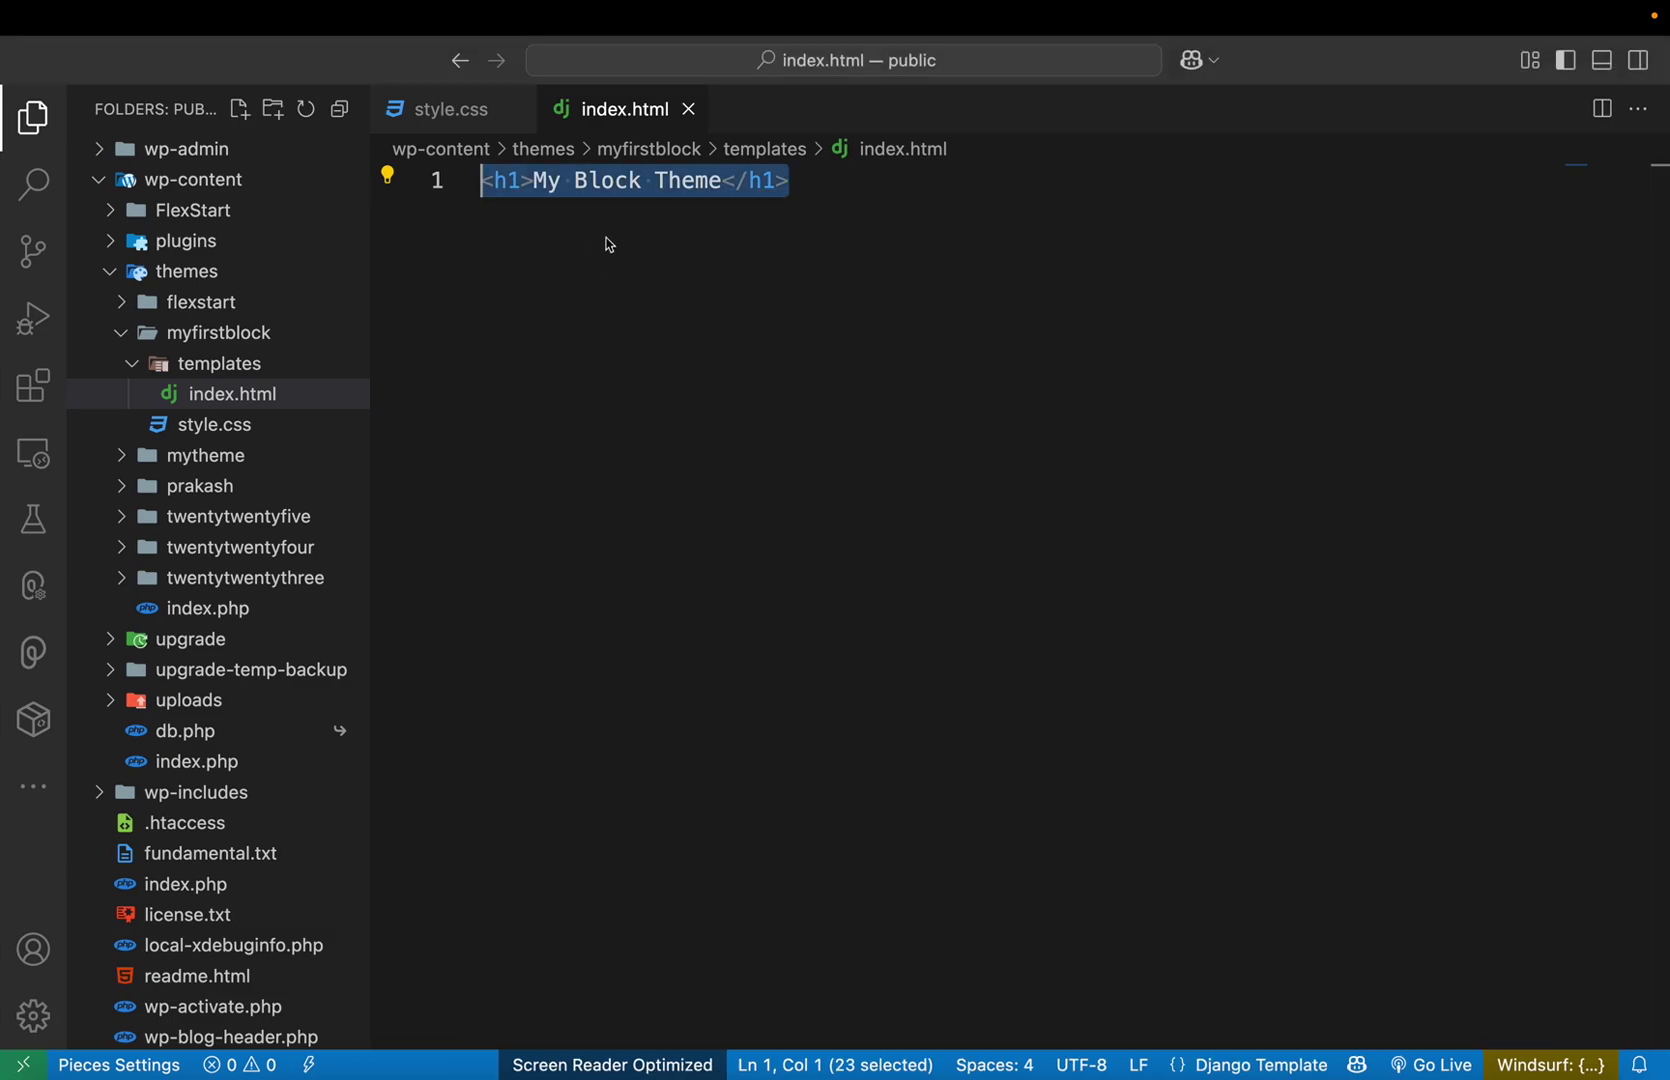
{"action": "key", "text": "ctrl+Left"}
{"action": "left_click", "coordinate": [92, 97]}
{"action": "key", "text": "ctrl+Right"}
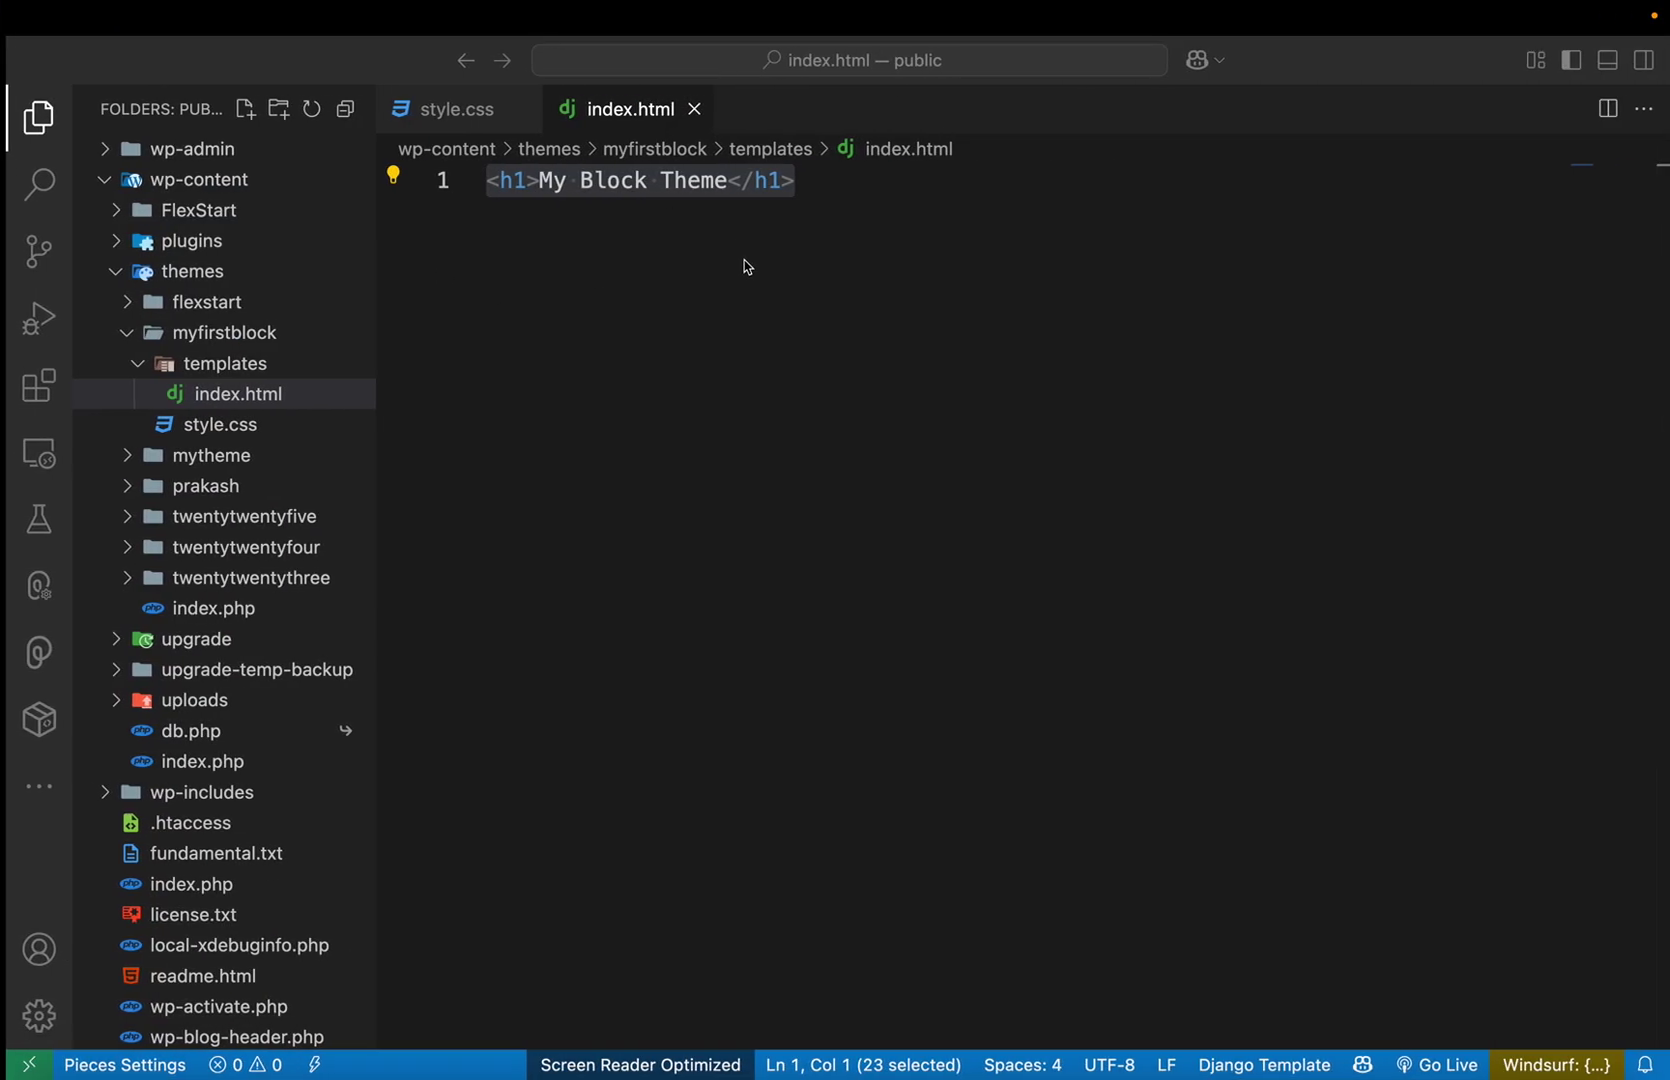
{"action": "key", "text": "Right"}
{"action": "key", "text": "ctrl+Left"}
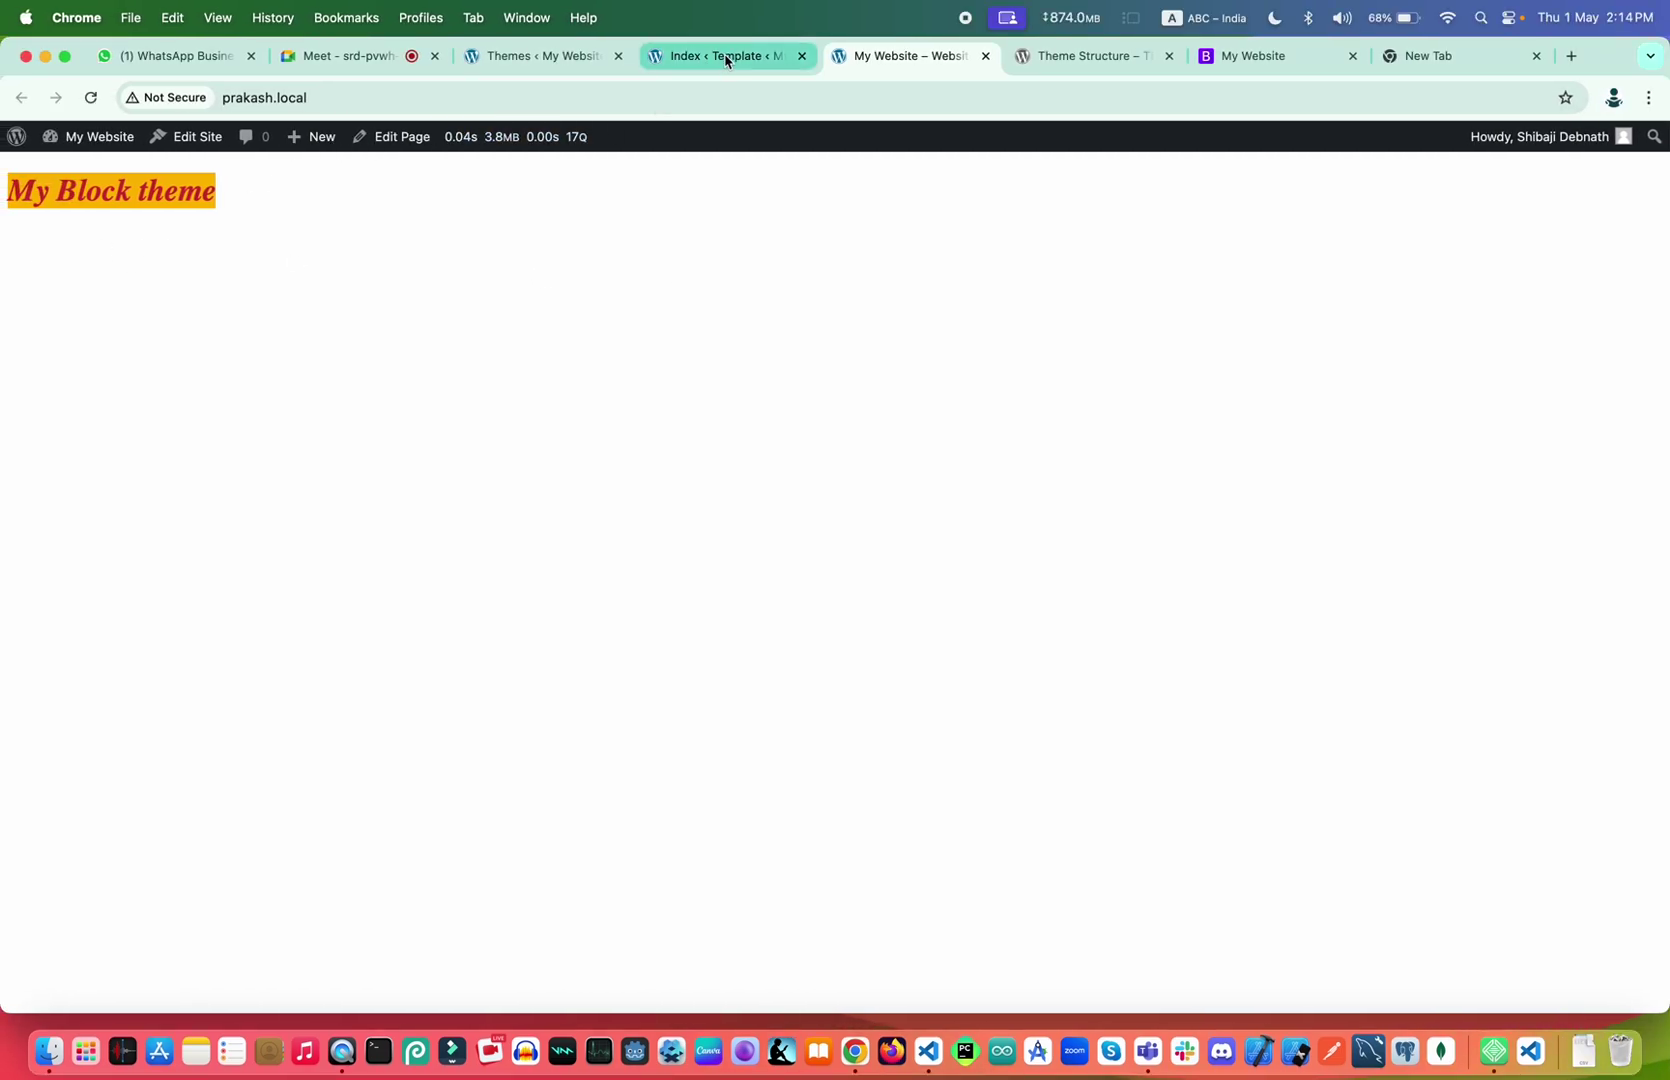
{"action": "key", "text": "ctrl+Right"}
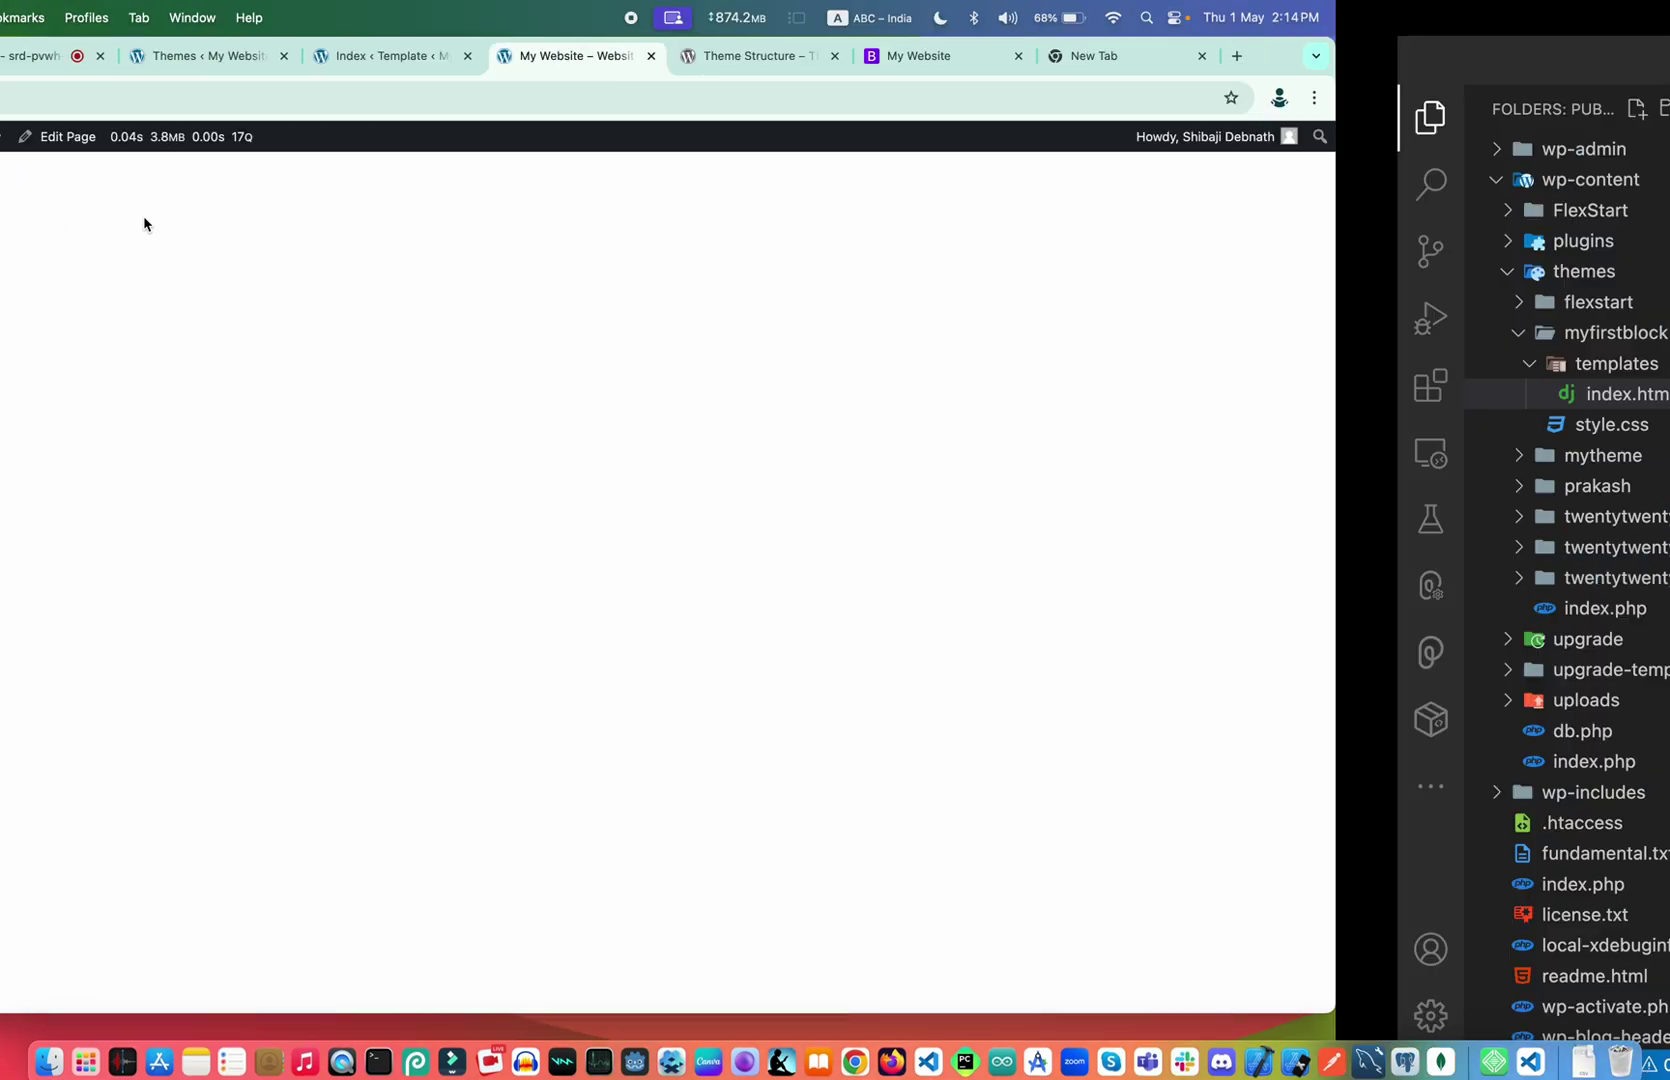
{"action": "key", "text": "ctrl+Left"}
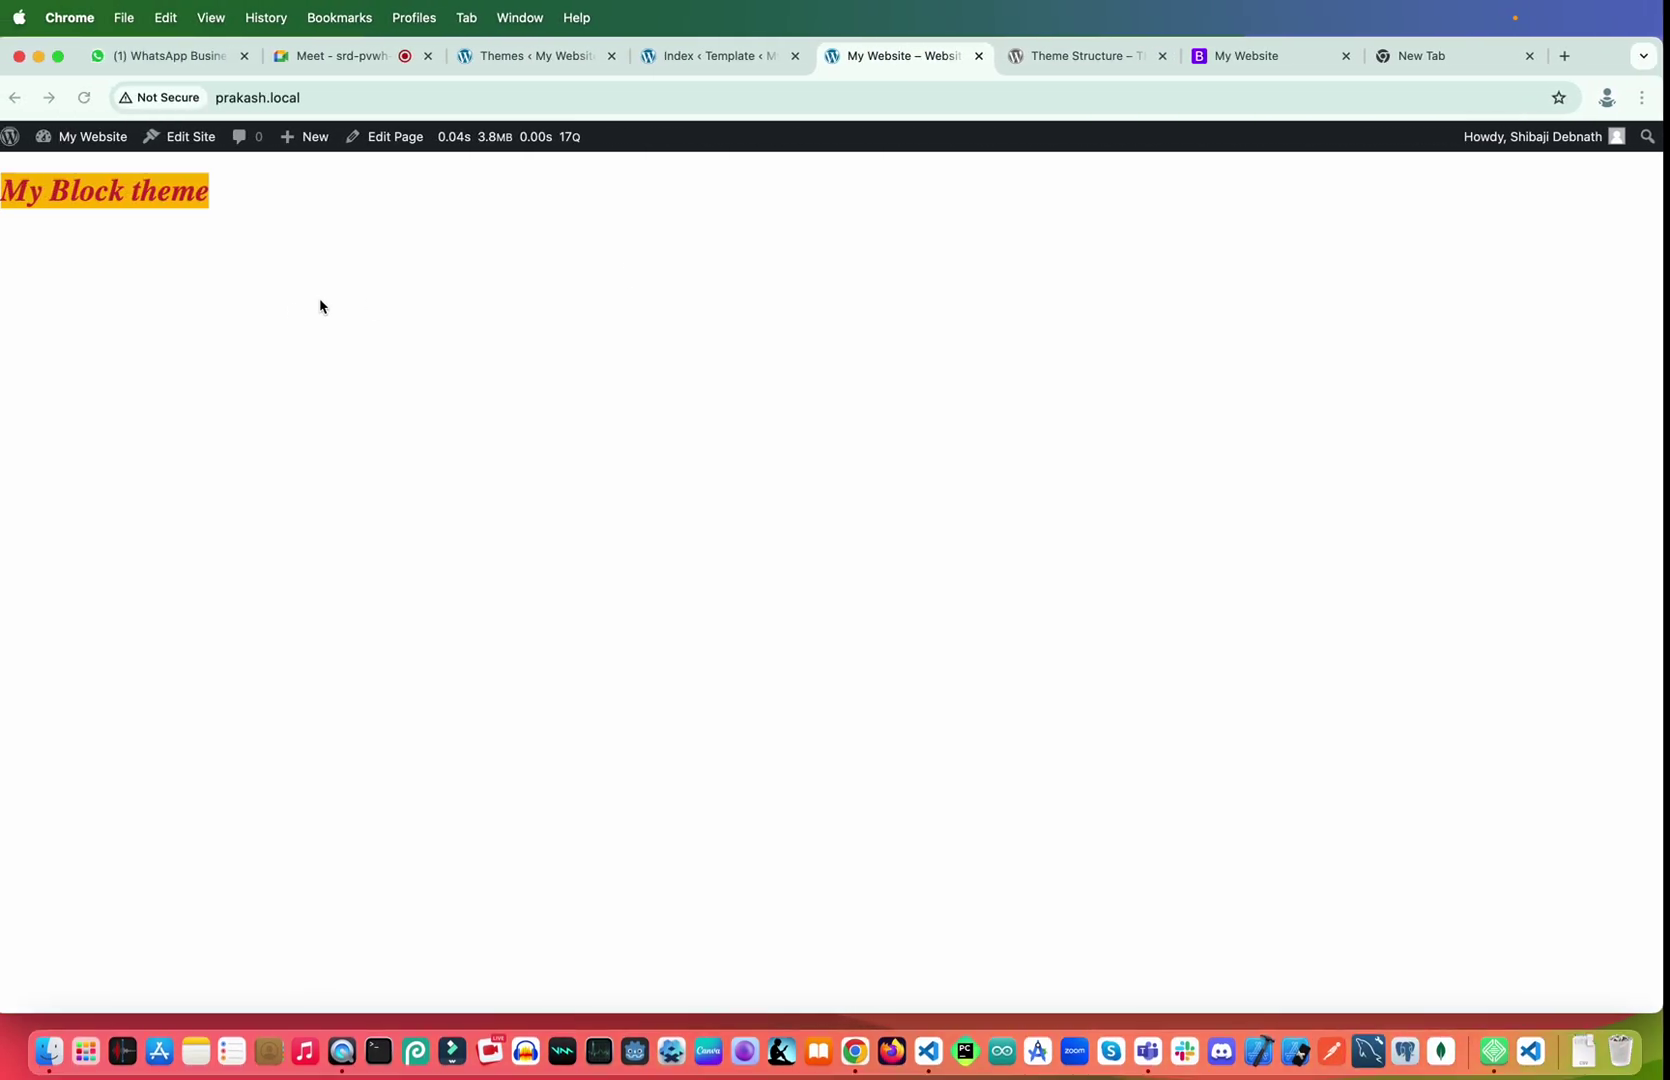
Return to the Index template in the Site Editor and switch it to the code editor
{"action": "left_click", "coordinate": [728, 58]}
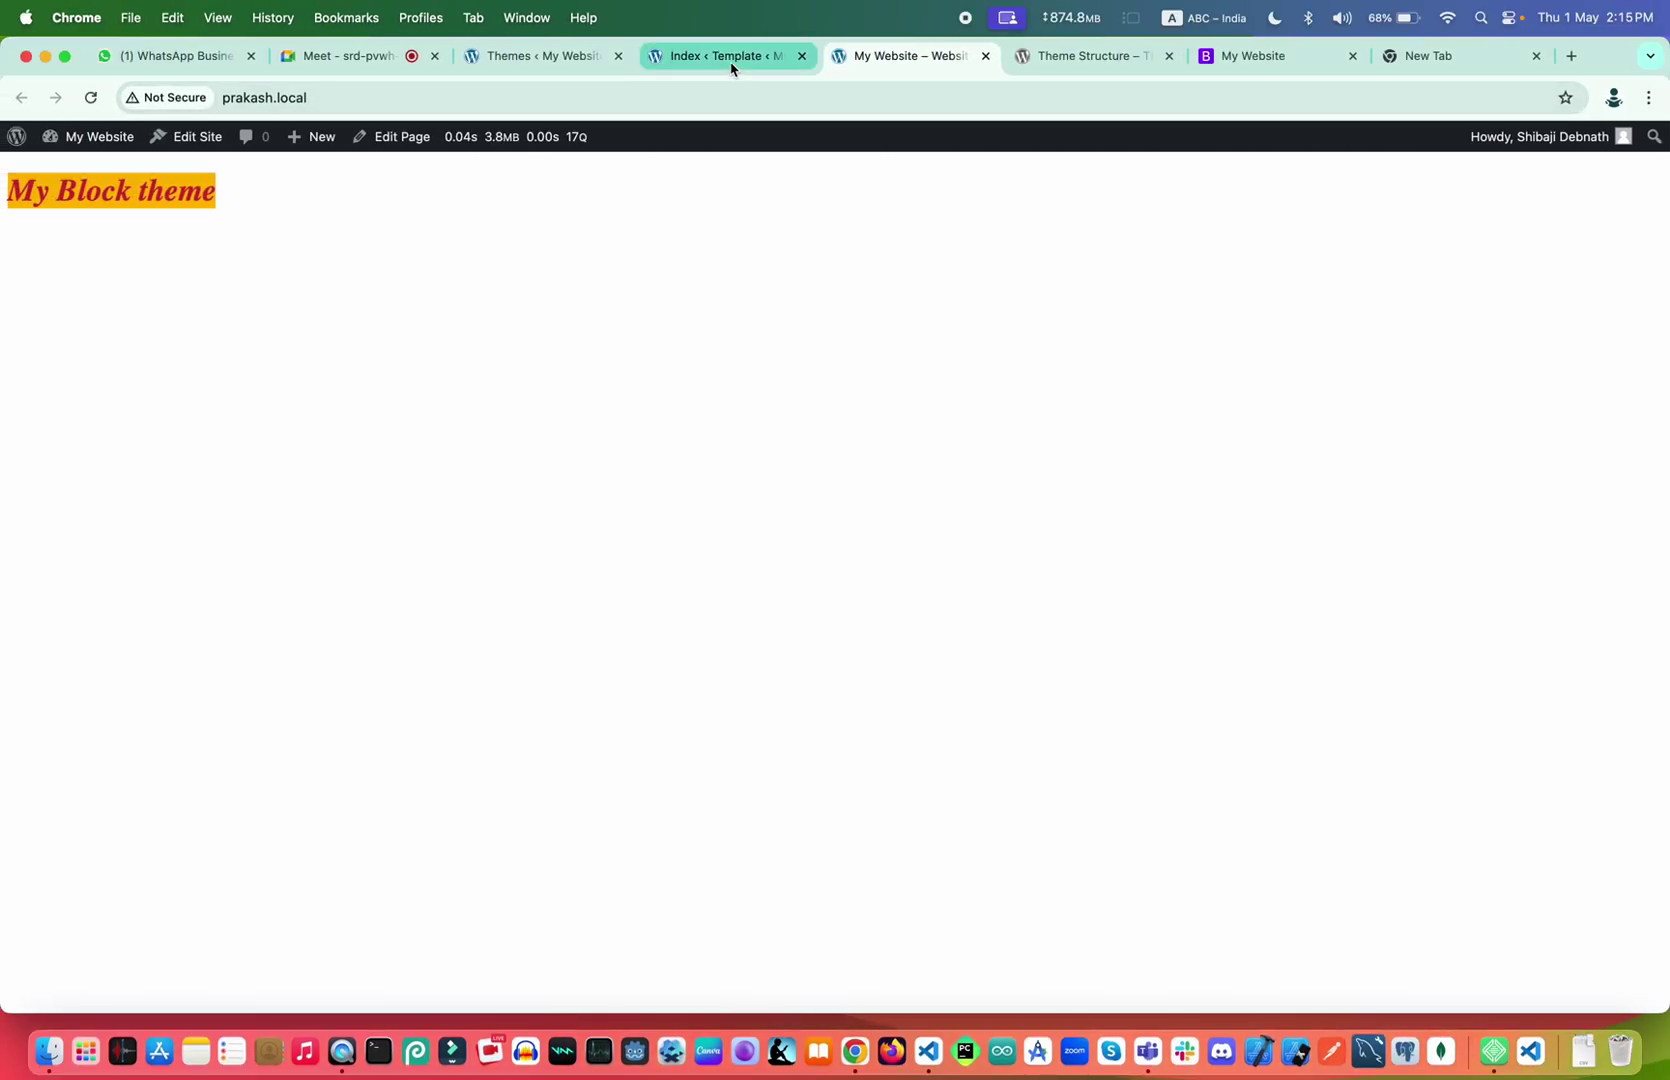
{"action": "left_click", "coordinate": [786, 290]}
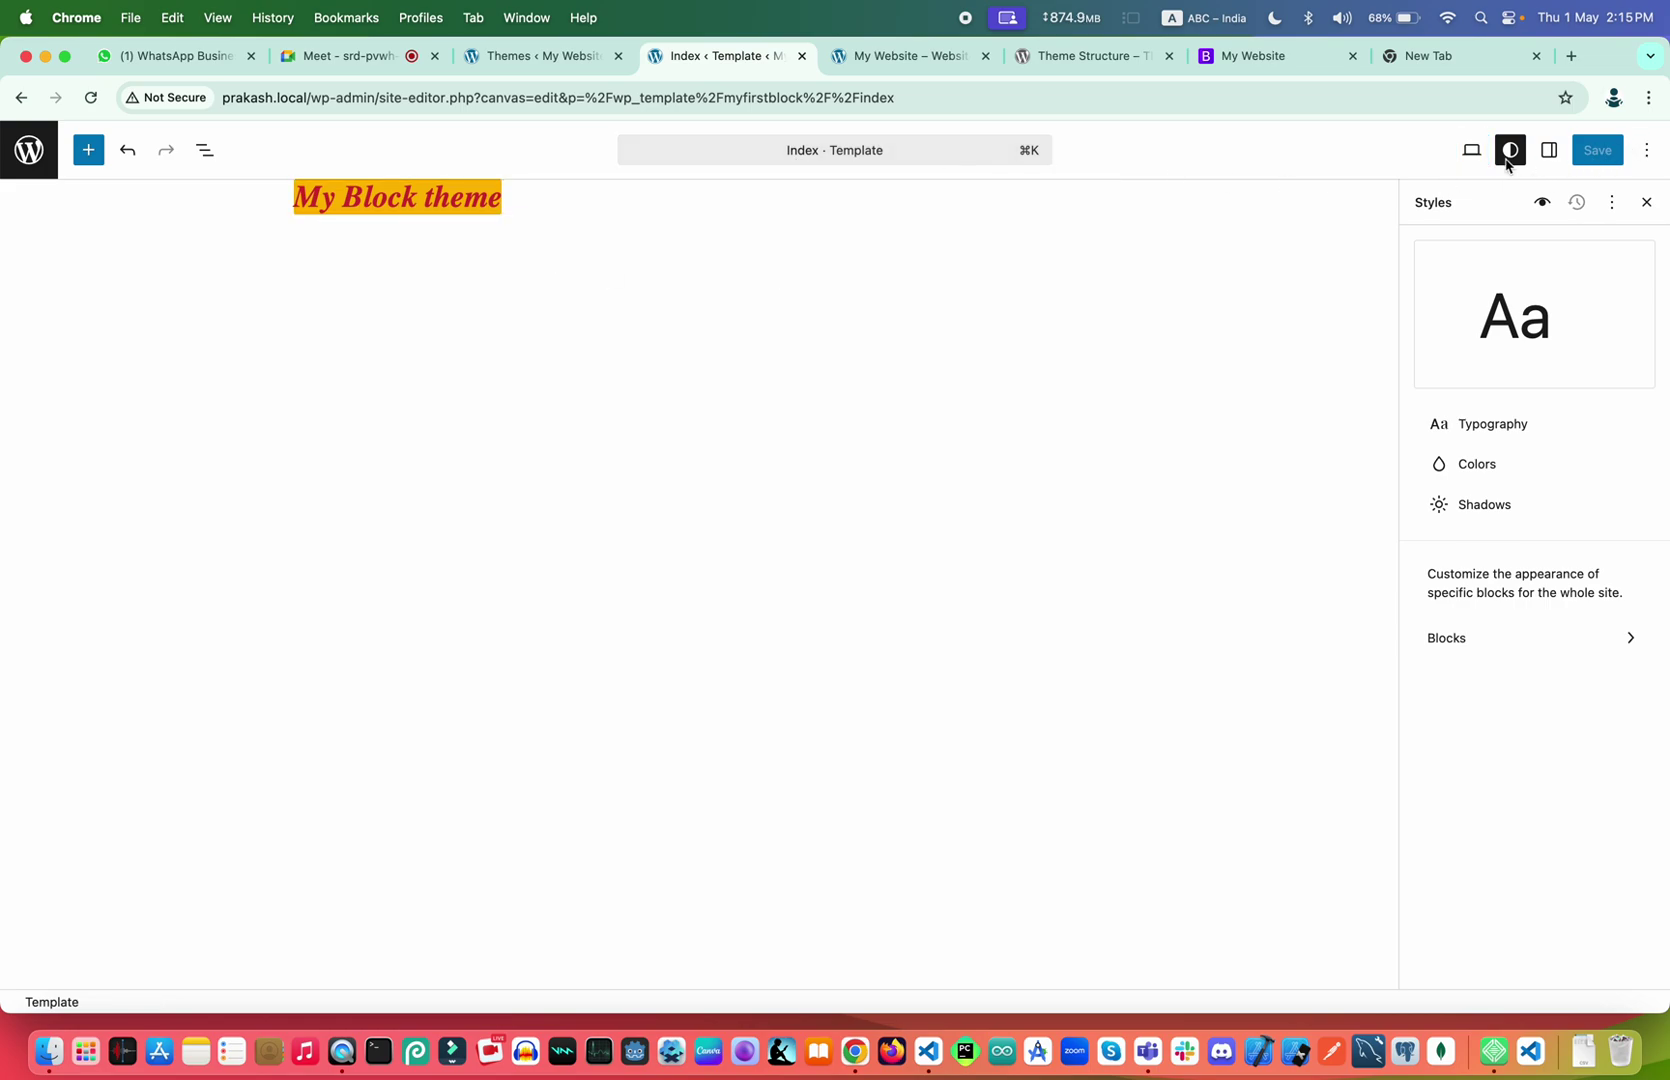
{"action": "left_click", "coordinate": [1645, 152]}
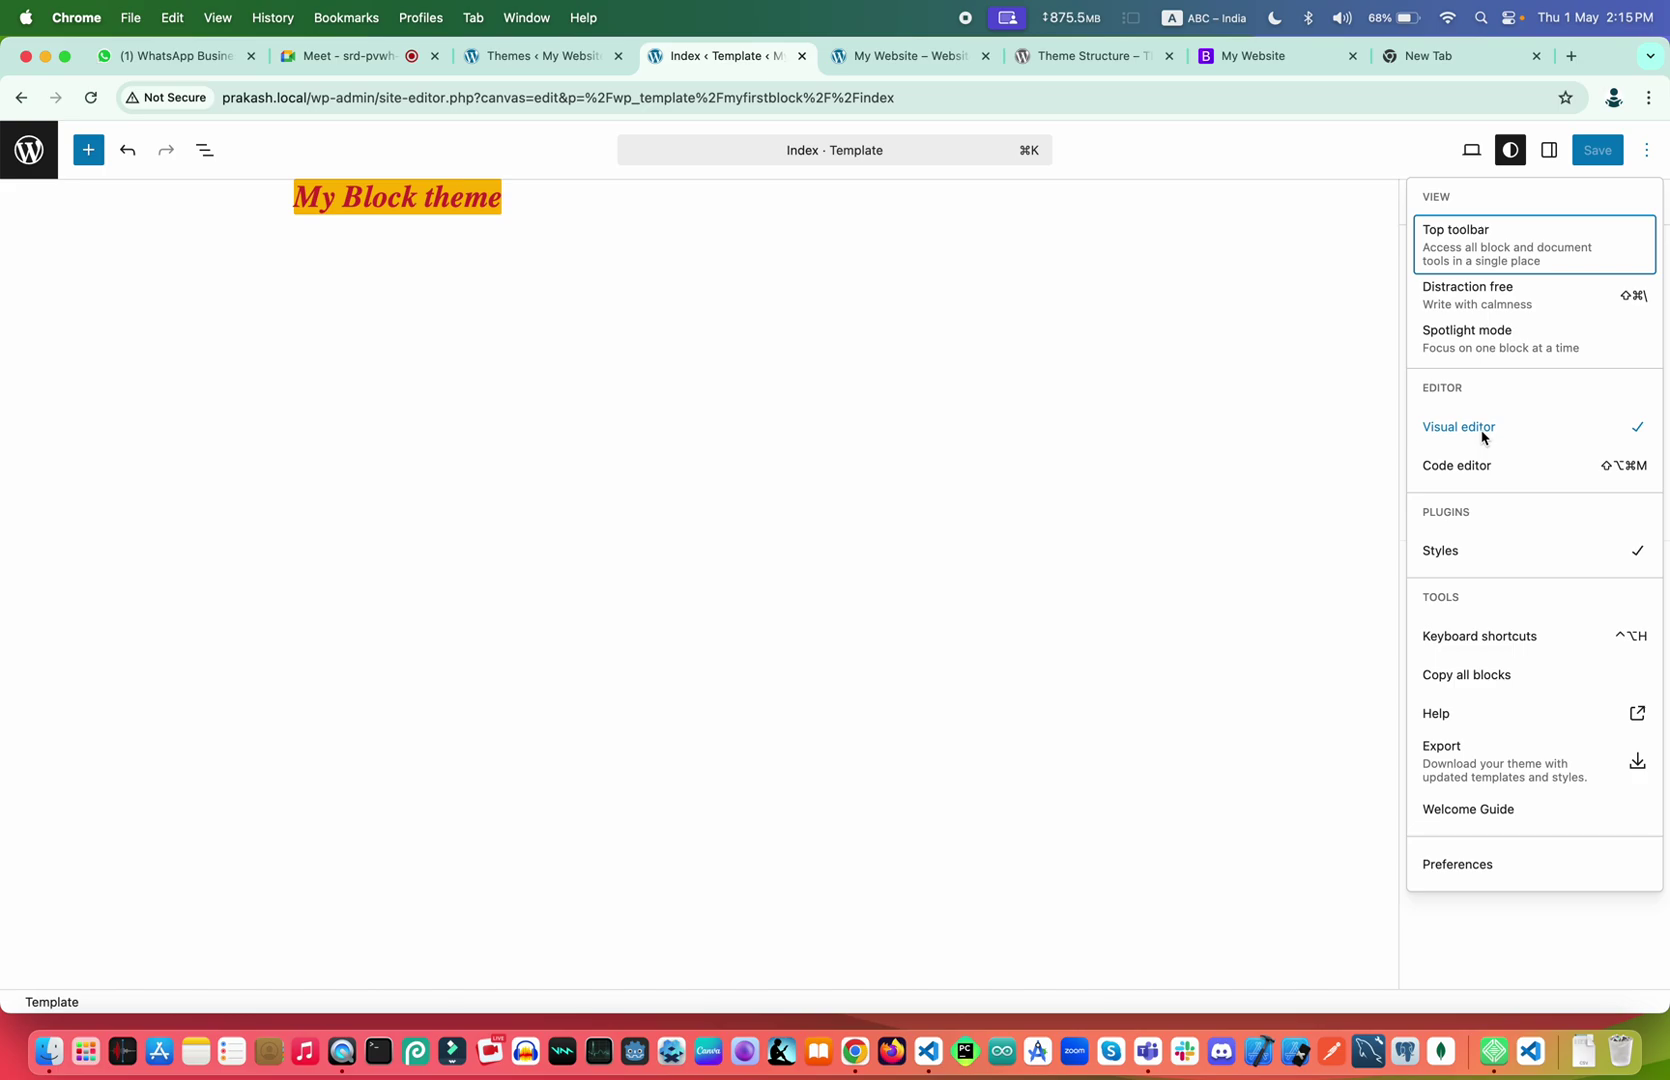
{"action": "left_click", "coordinate": [1477, 470]}
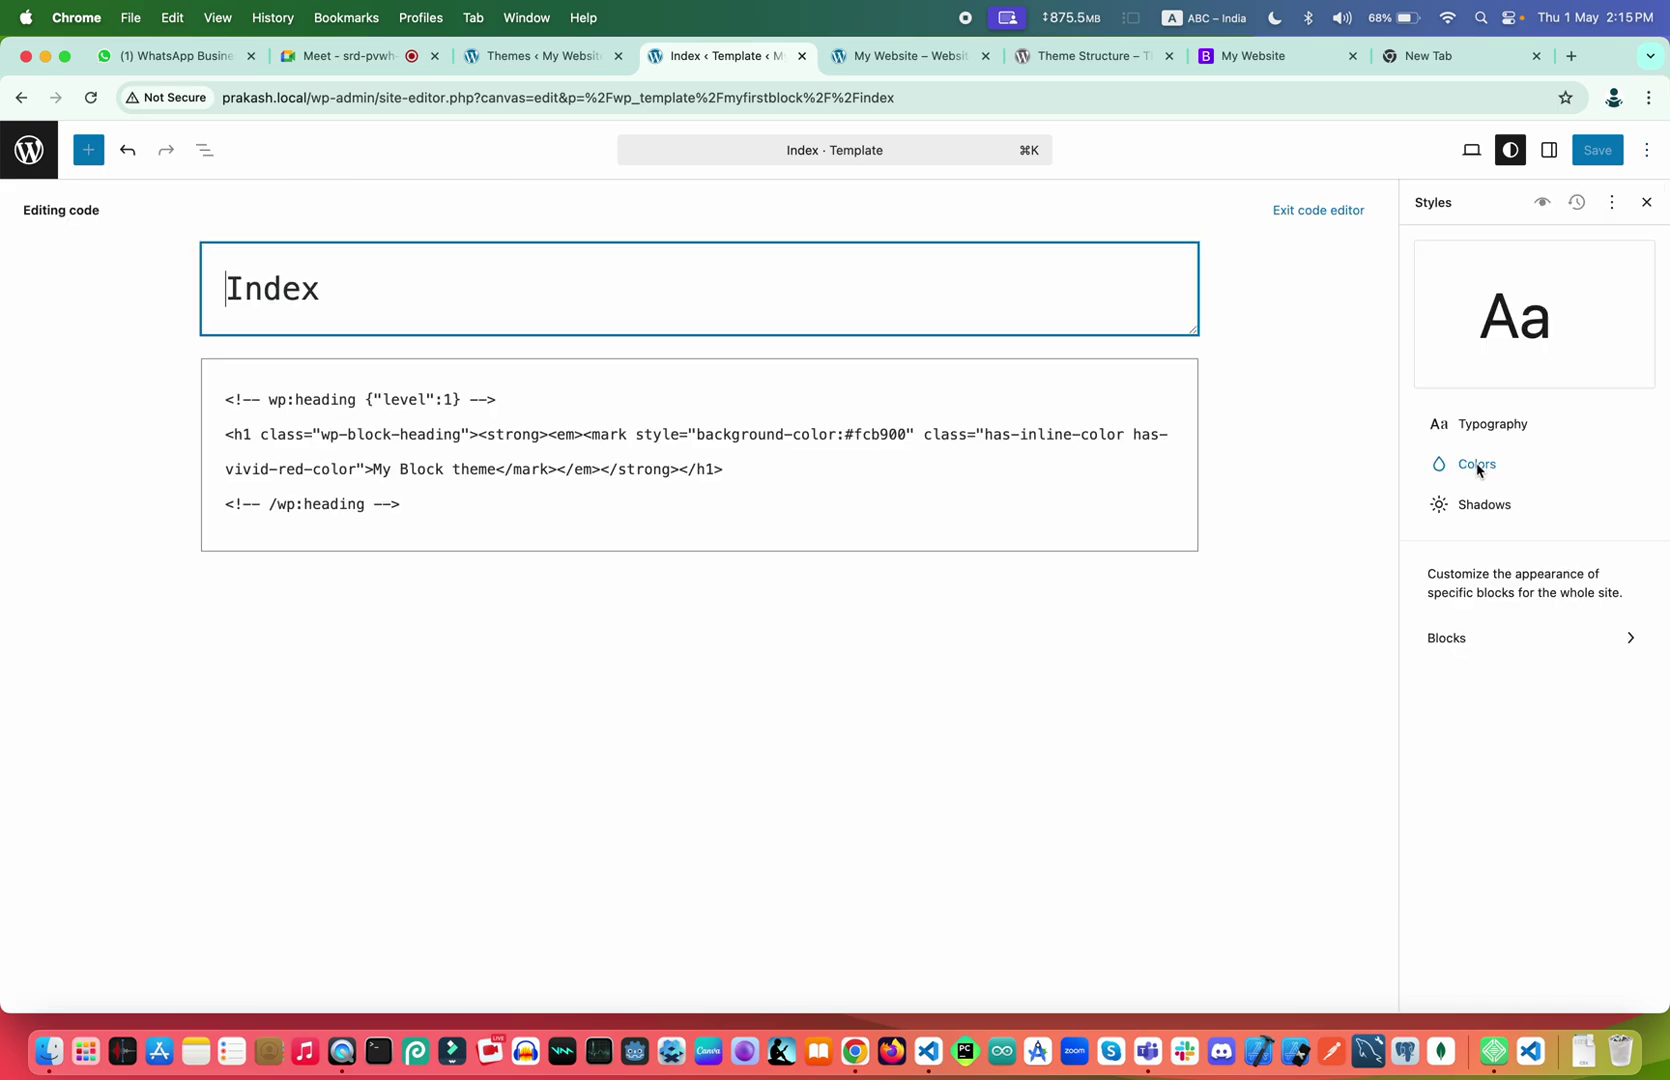
Copy all the heading block markup from the code editor and replace the h1 line in index.html in VS Code with it
{"action": "left_click", "coordinate": [417, 515]}
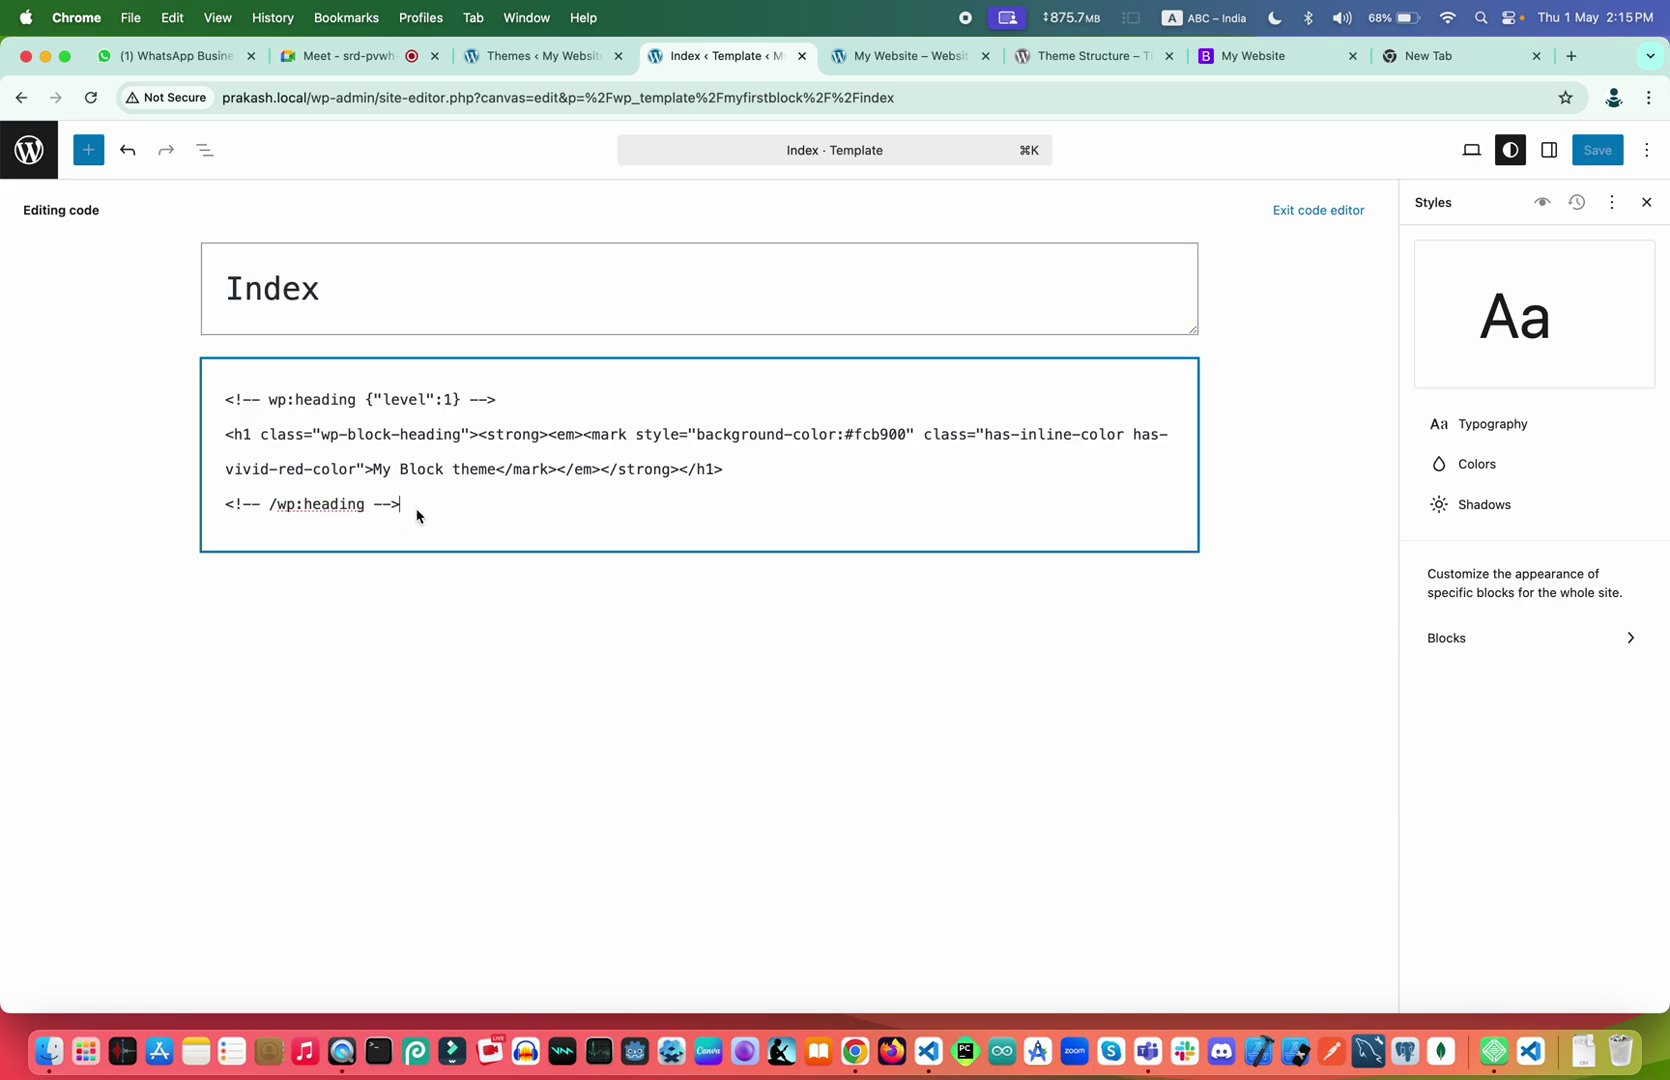
{"action": "left_click_drag", "start_coordinate": [417, 515], "coordinate": [183, 406]}
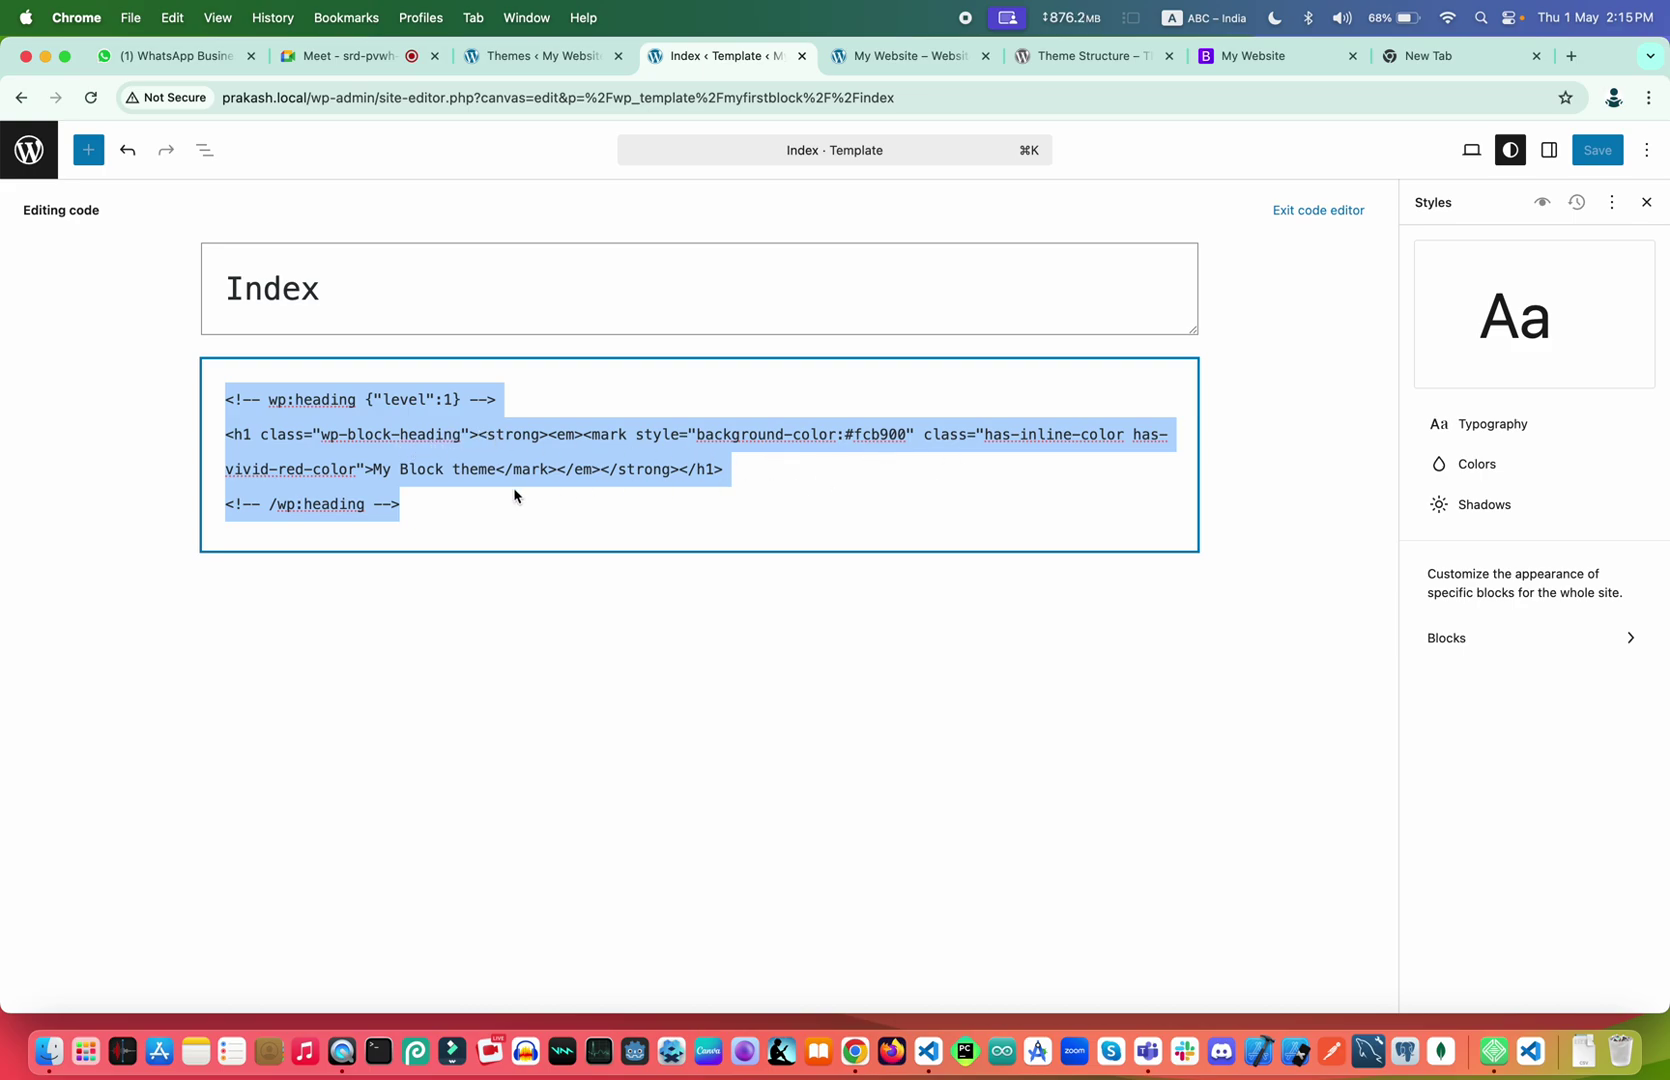
{"action": "left_click", "coordinate": [405, 504]}
{"action": "left_click_drag", "start_coordinate": [405, 504], "coordinate": [165, 408]}
{"action": "key", "text": "ctrl+Right"}
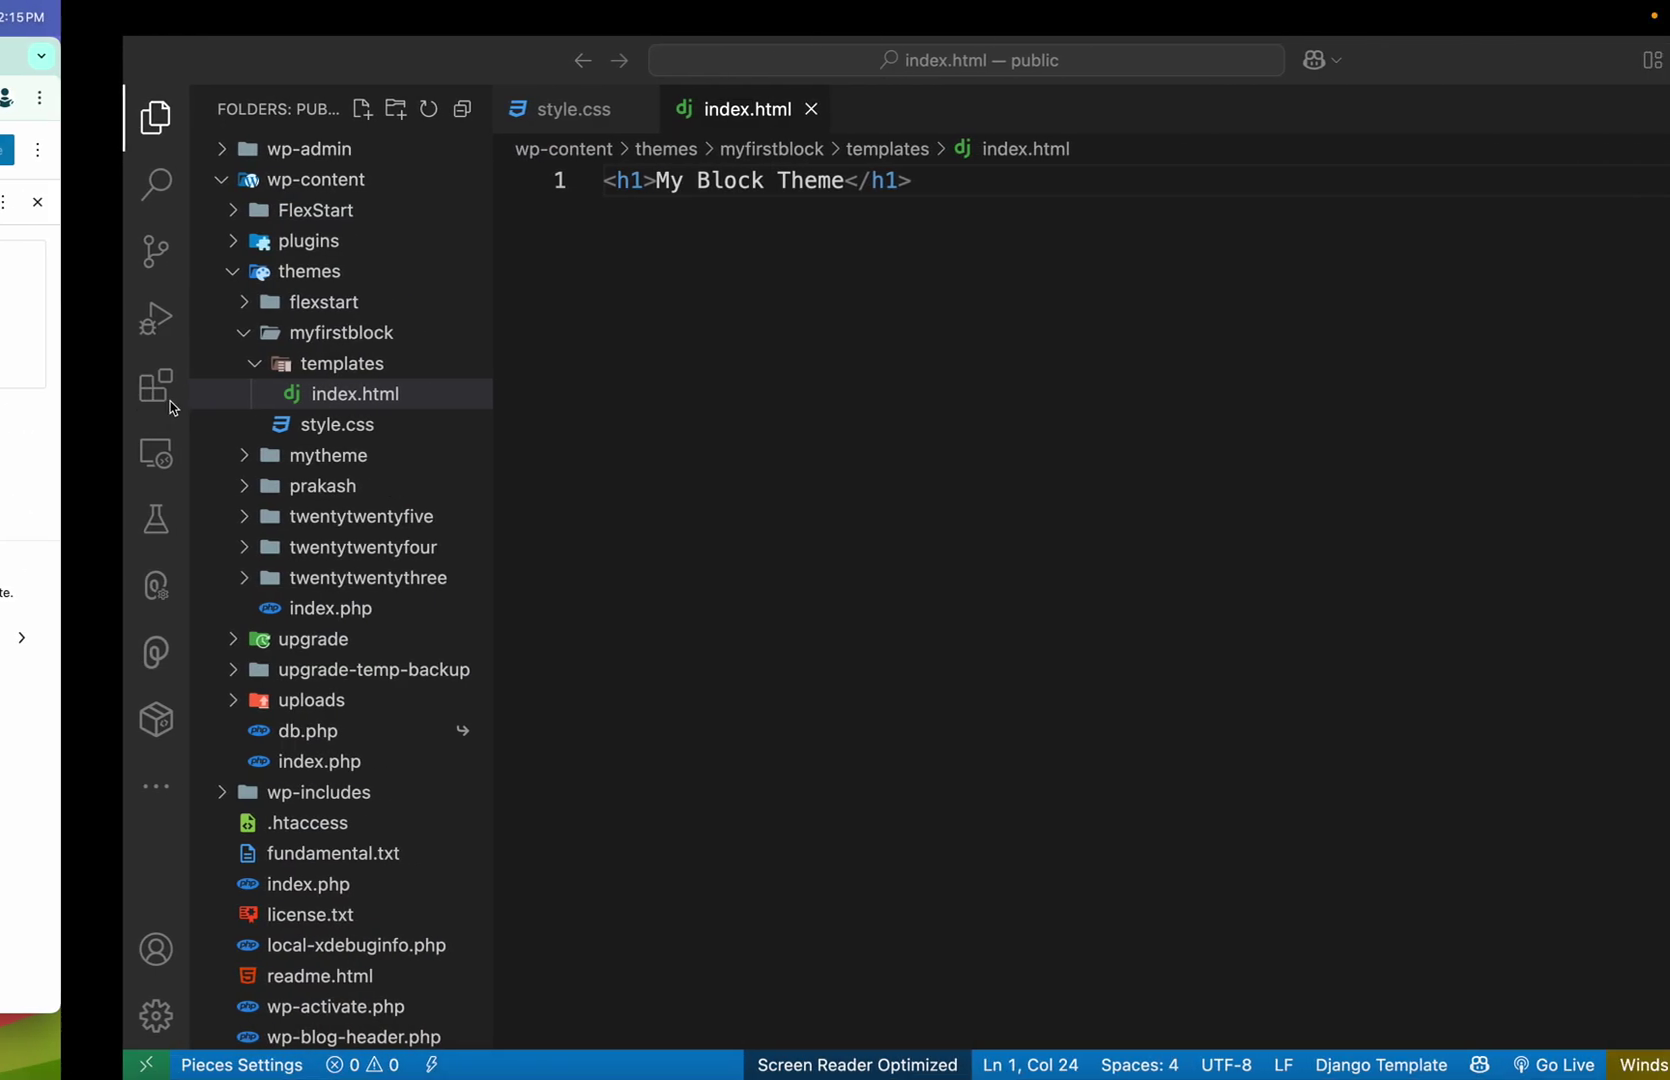
{"action": "left_click_drag", "start_coordinate": [757, 432], "coordinate": [284, 130]}
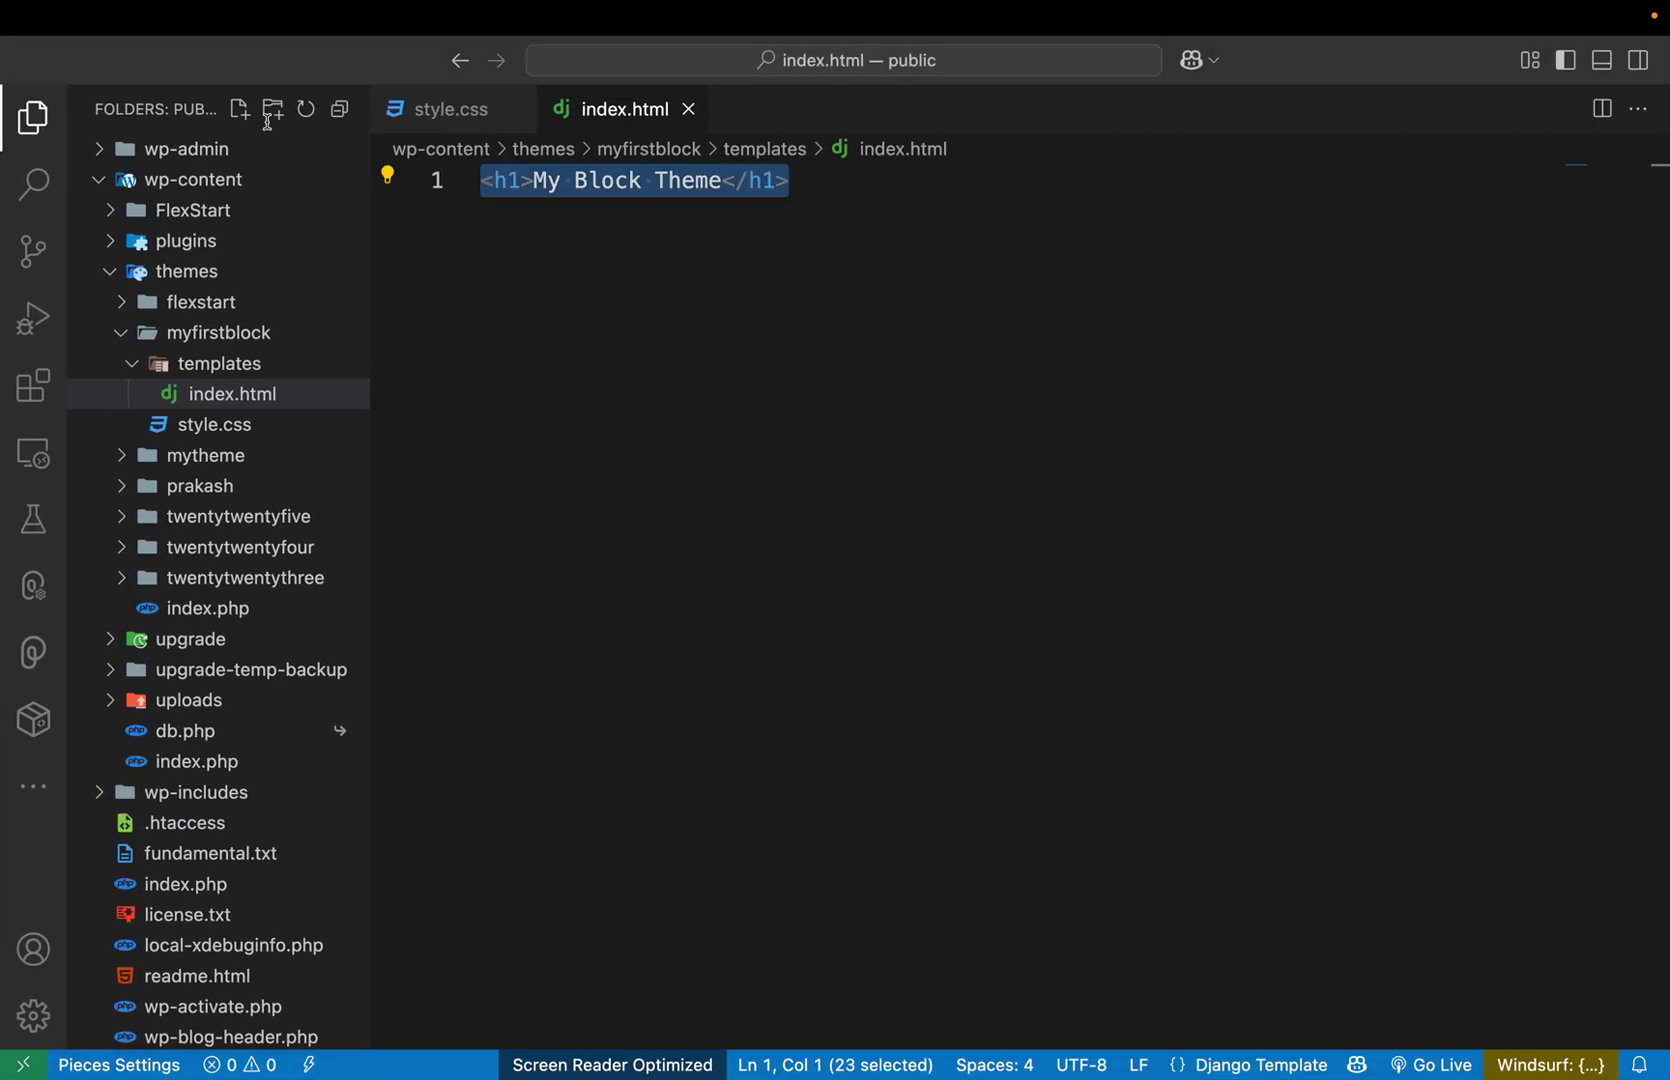
{"action": "key", "text": "super+v"}
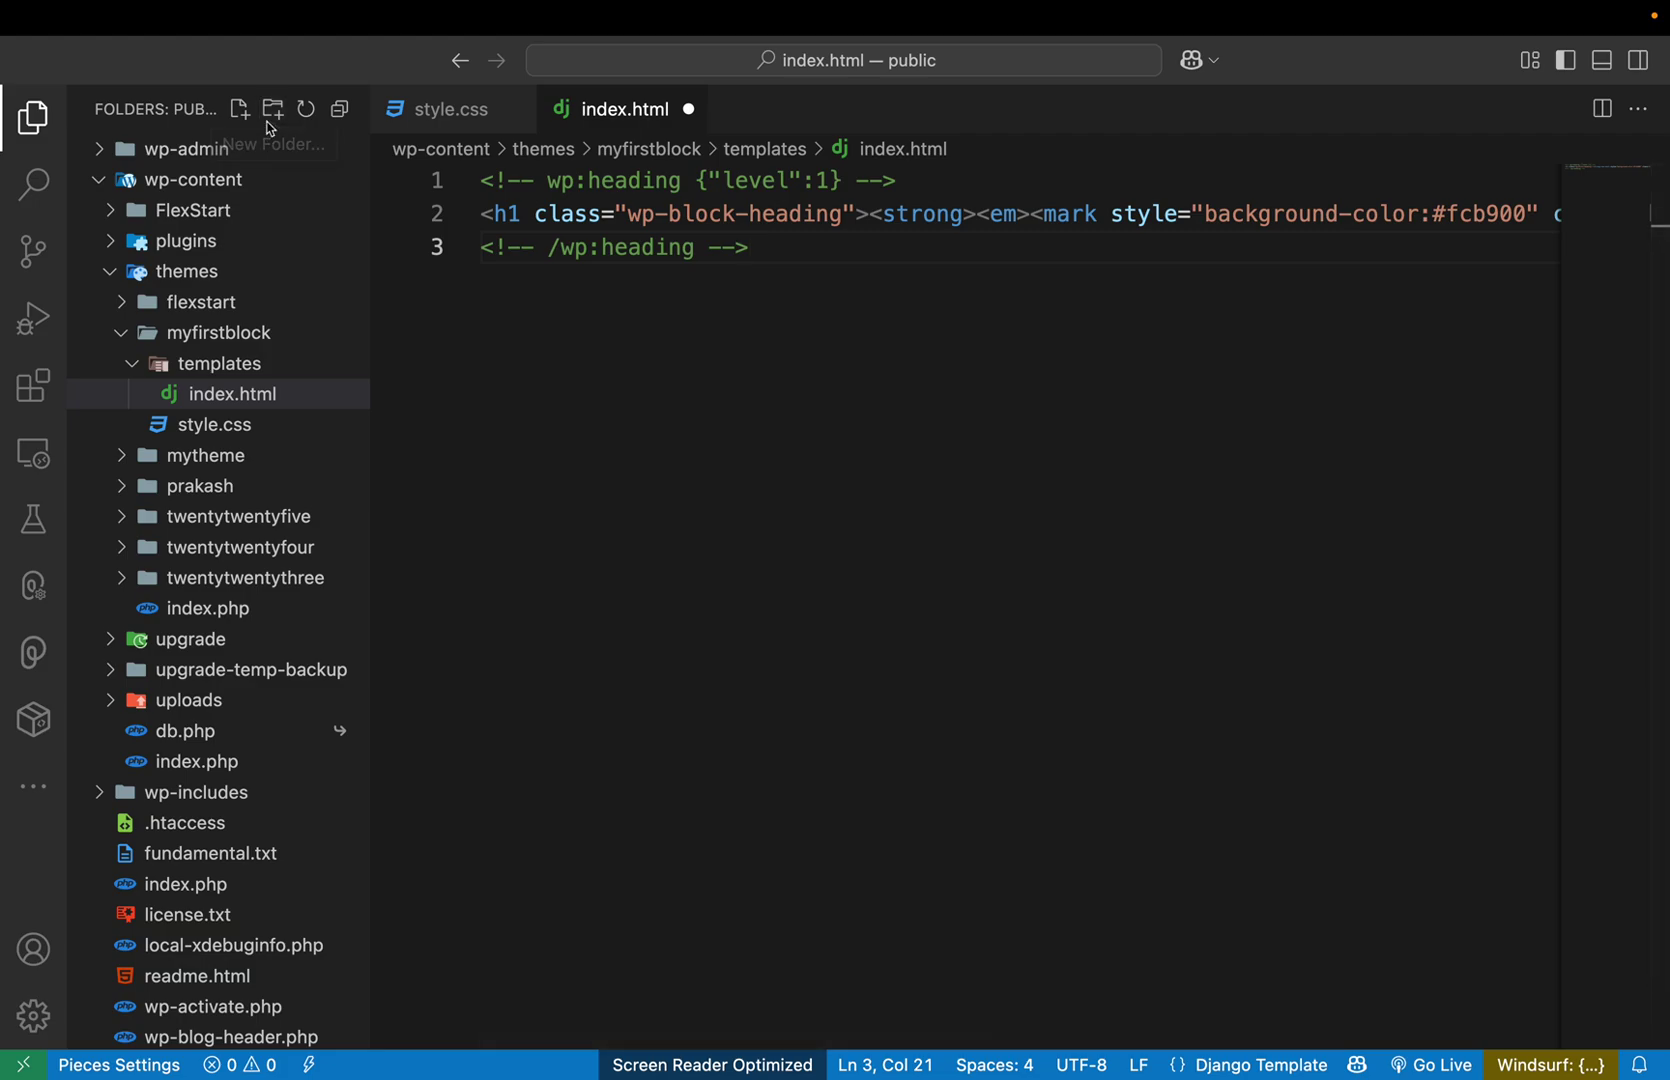
Reload the live site in Chrome to check the heading, and return to index.html in VS Code
{"action": "key", "text": "ctrl+Left"}
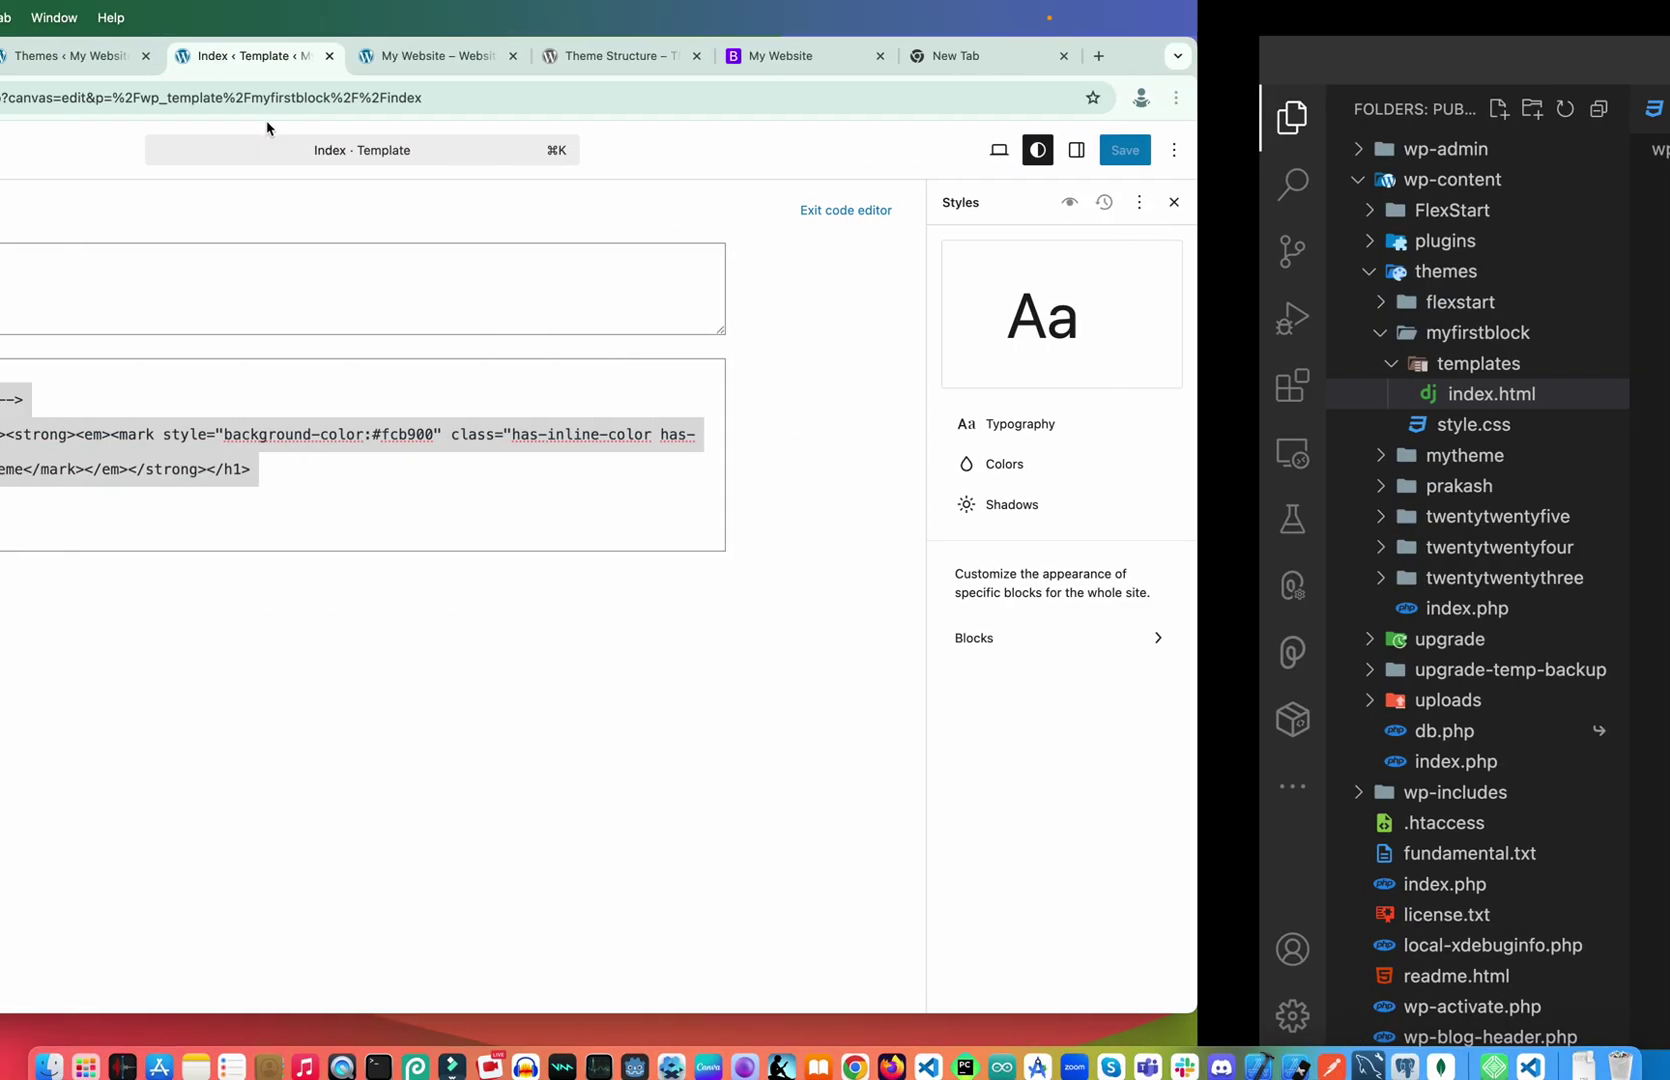
{"action": "left_click", "coordinate": [908, 58]}
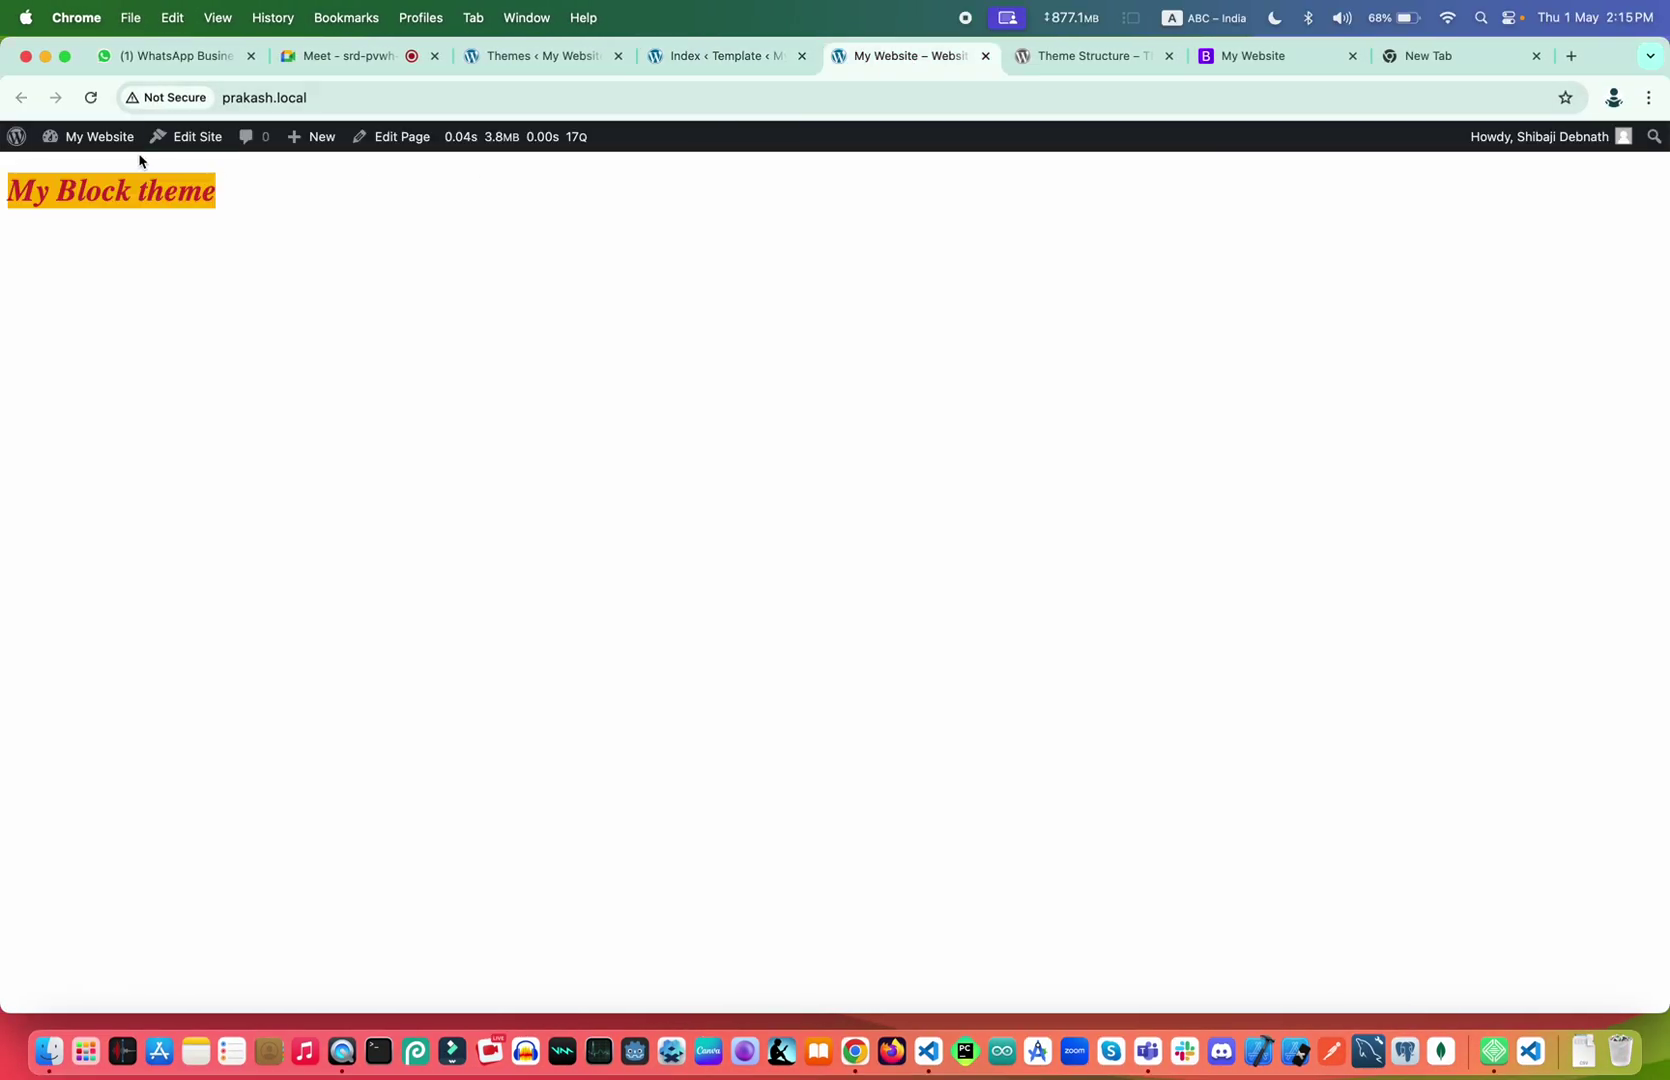
{"action": "left_click", "coordinate": [89, 98]}
{"action": "key", "text": "ctrl+Right"}
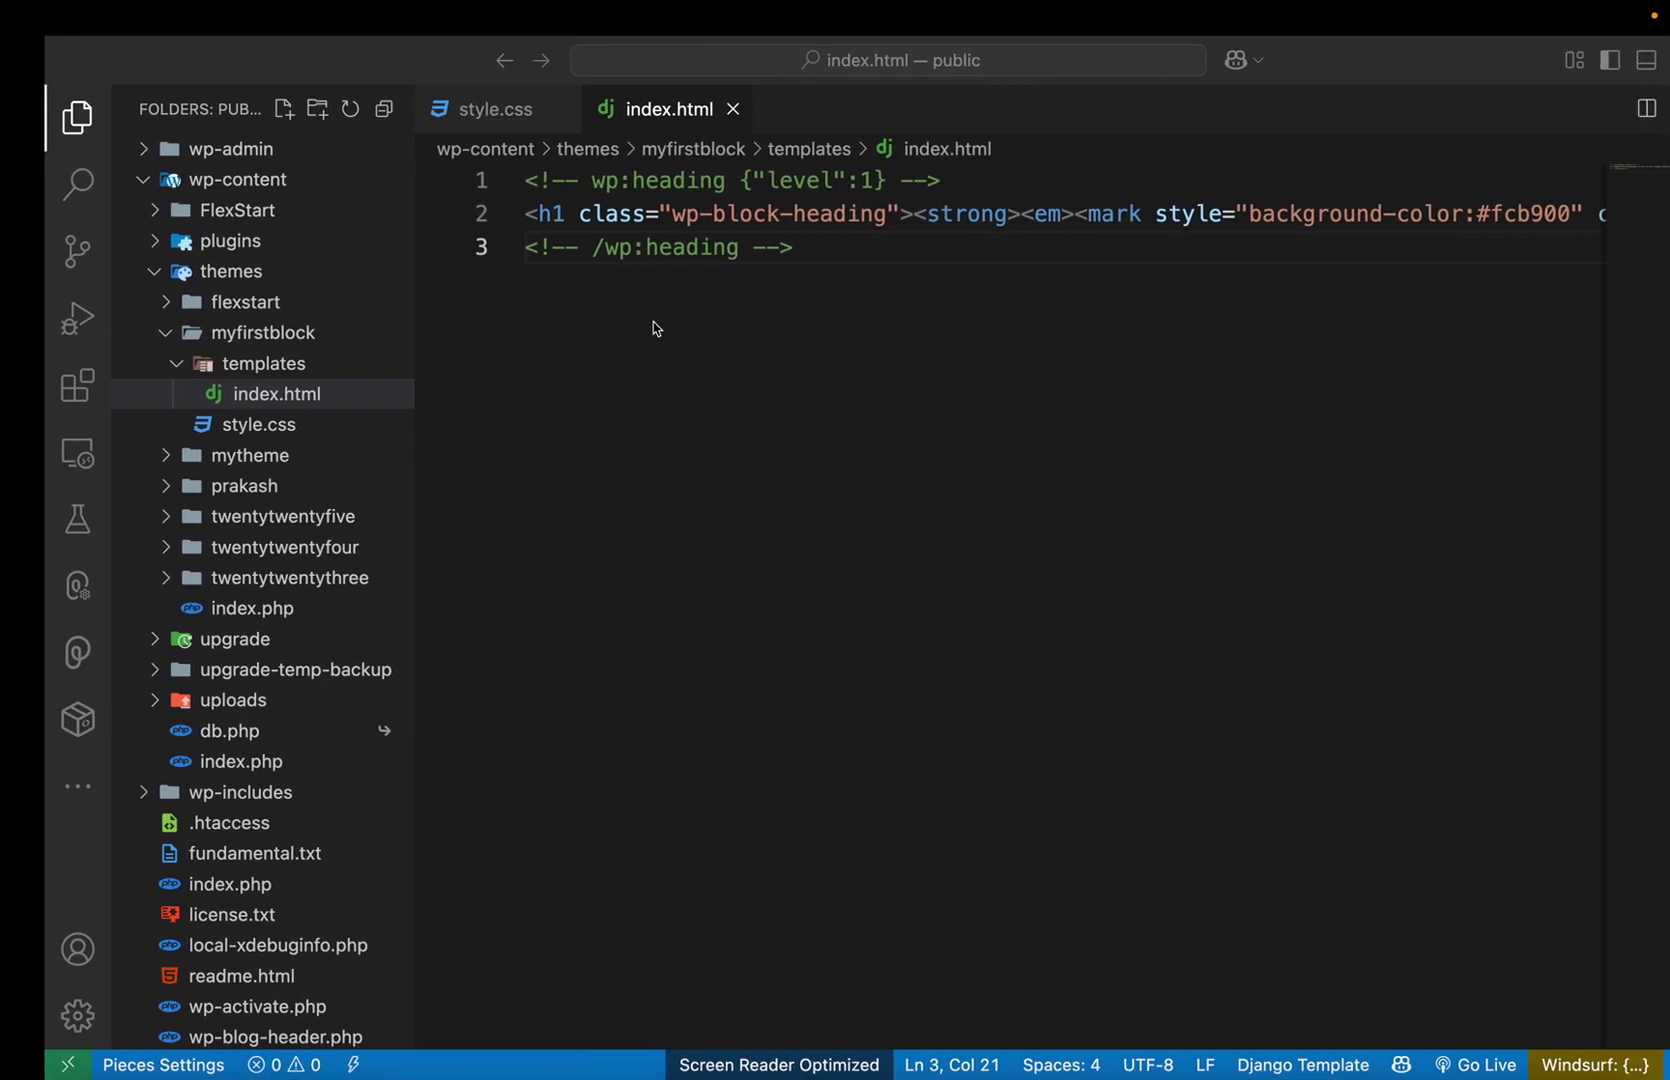
Undo the pasted block markup in index.html, and return the Index template in Chrome to the visual editor
{"action": "key", "text": "super+z"}
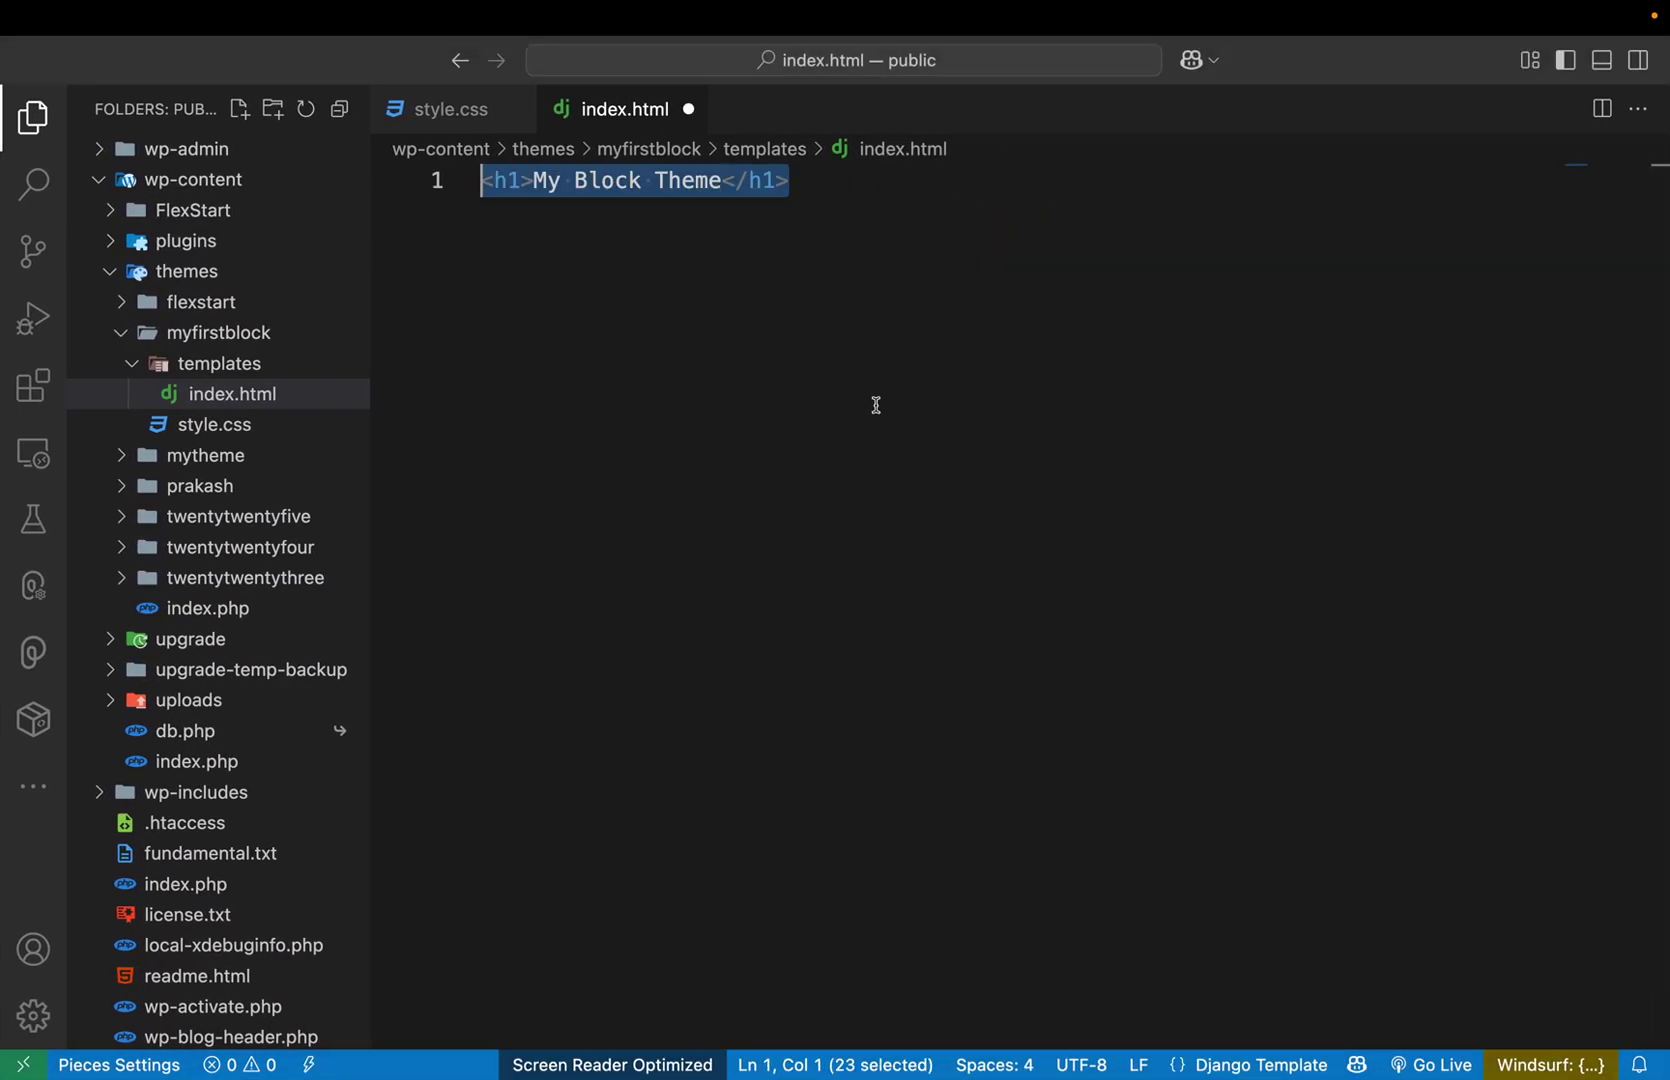
{"action": "key", "text": "ctrl+Left"}
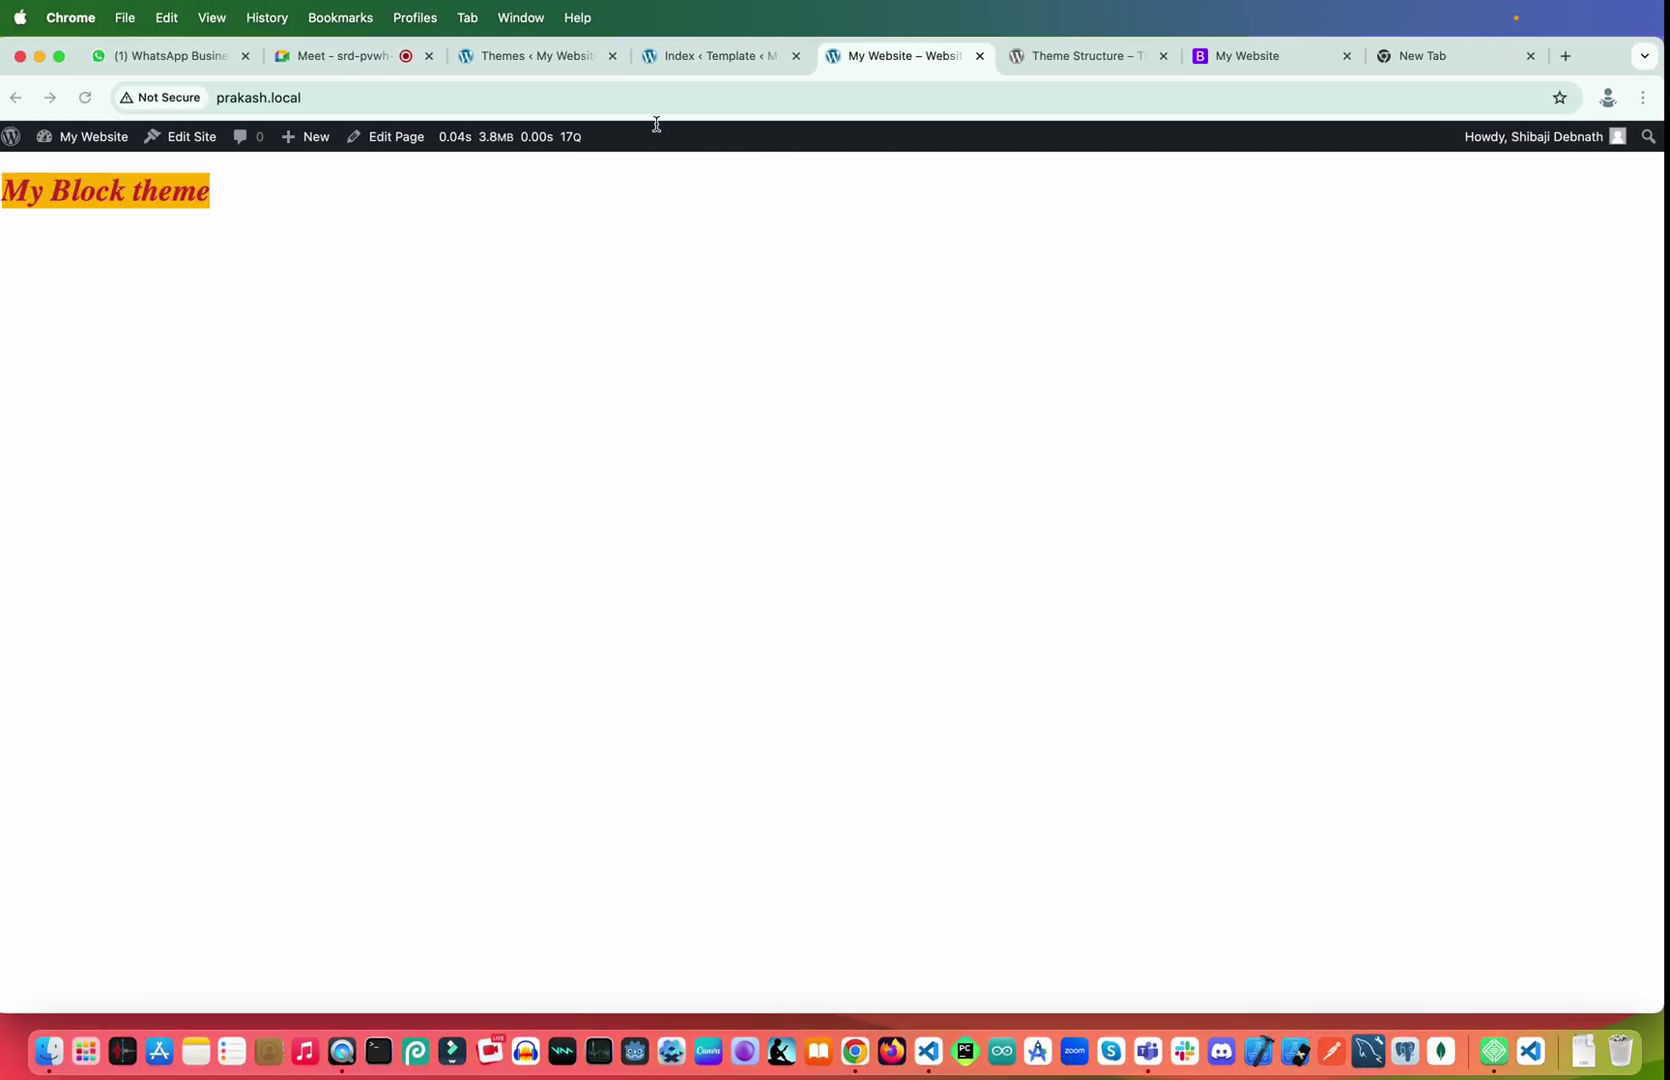
{"action": "left_click", "coordinate": [695, 57]}
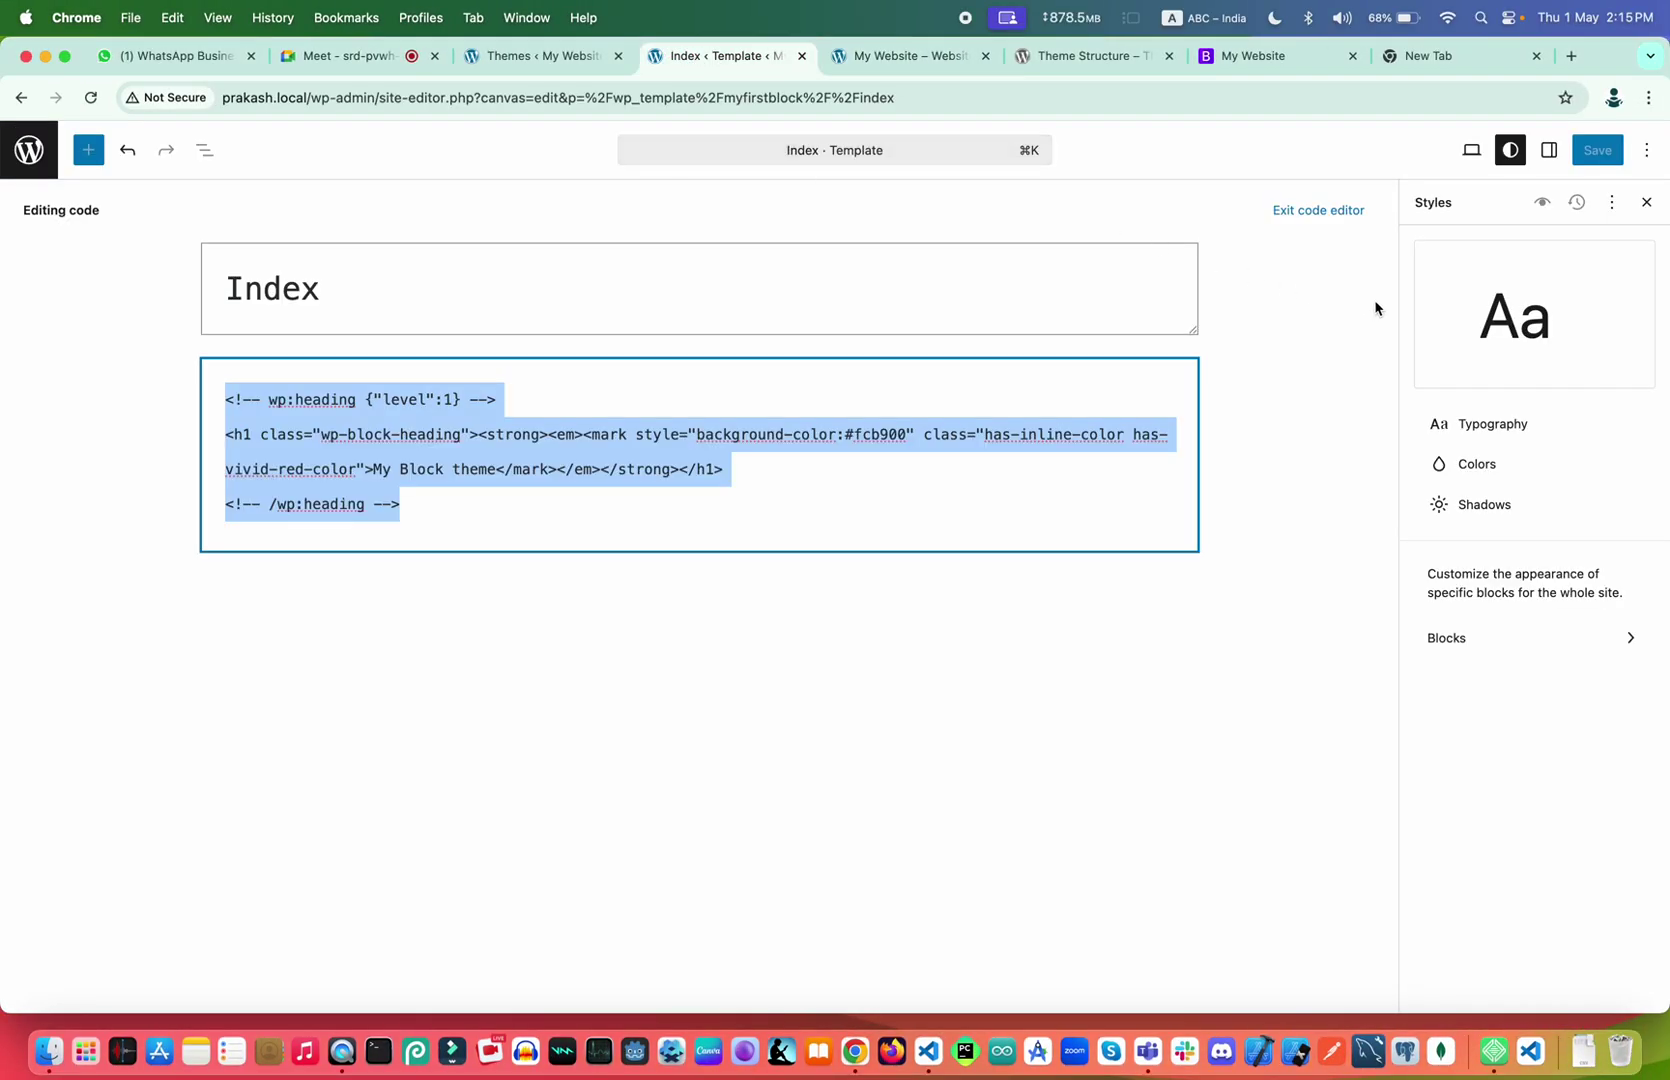
{"action": "left_click", "coordinate": [1318, 210]}
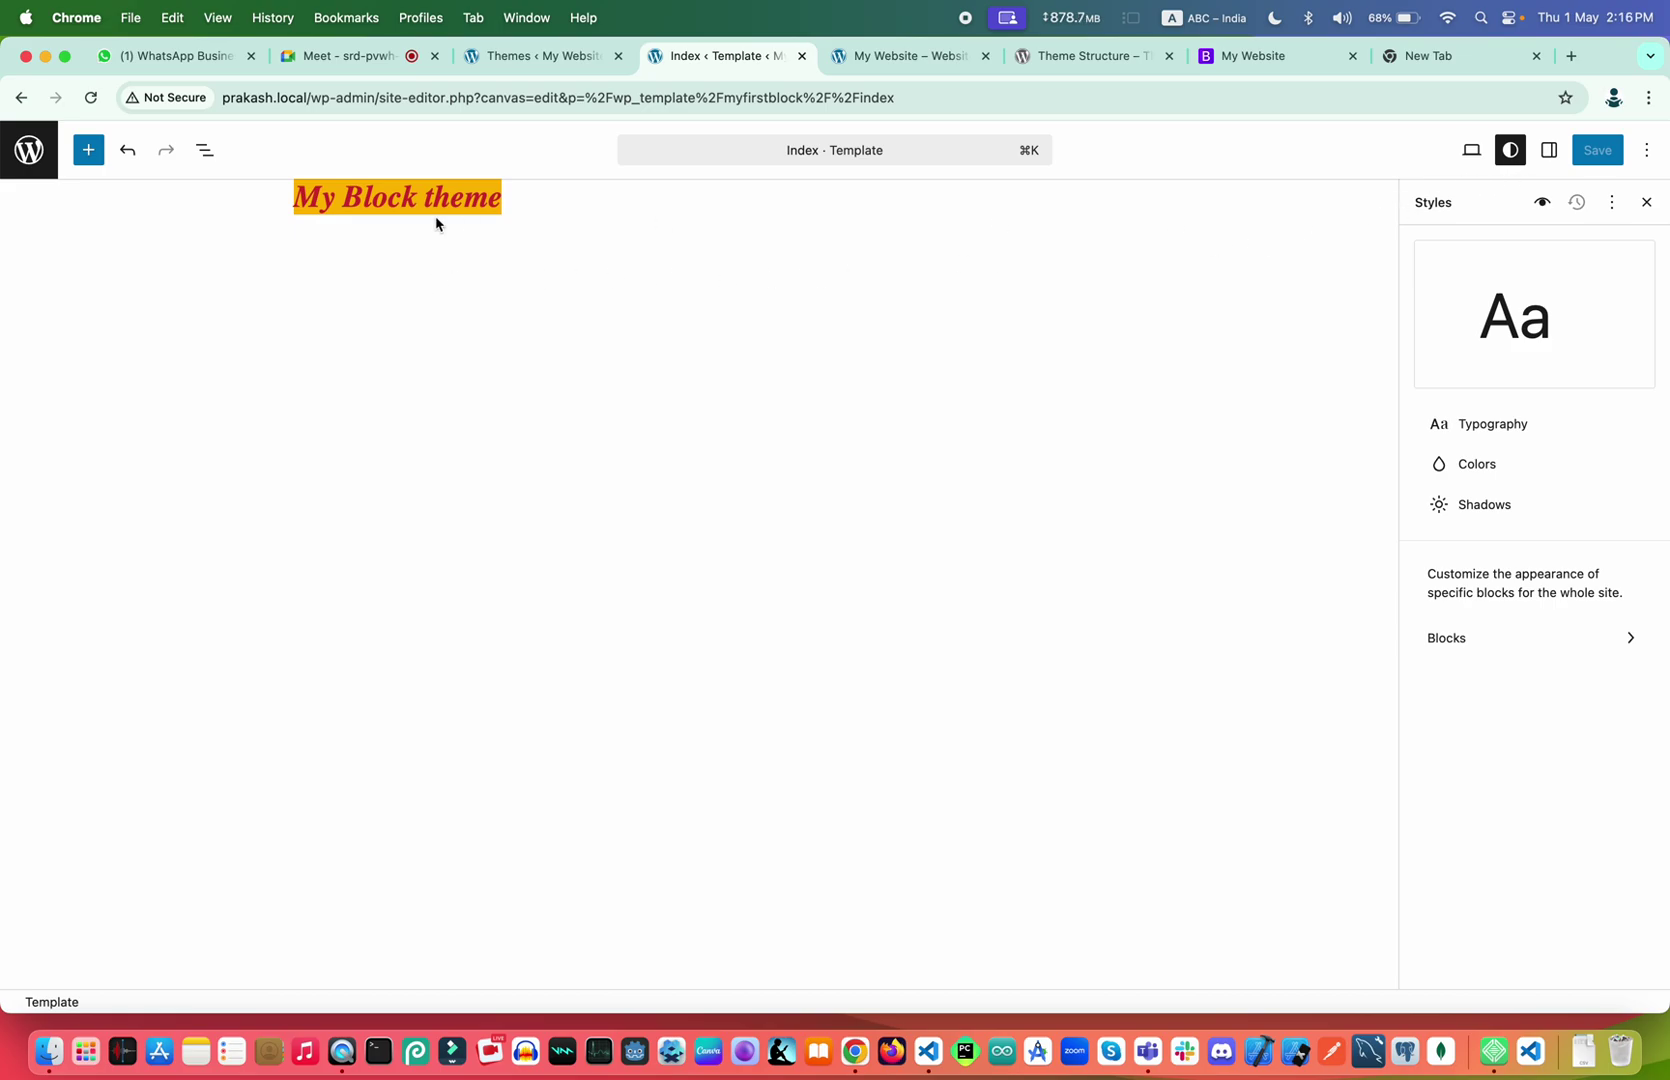
Open the Site Editor's template list from the Themes page, compare the All templates and My First Block views, and reload the list
{"action": "left_click", "coordinate": [540, 56]}
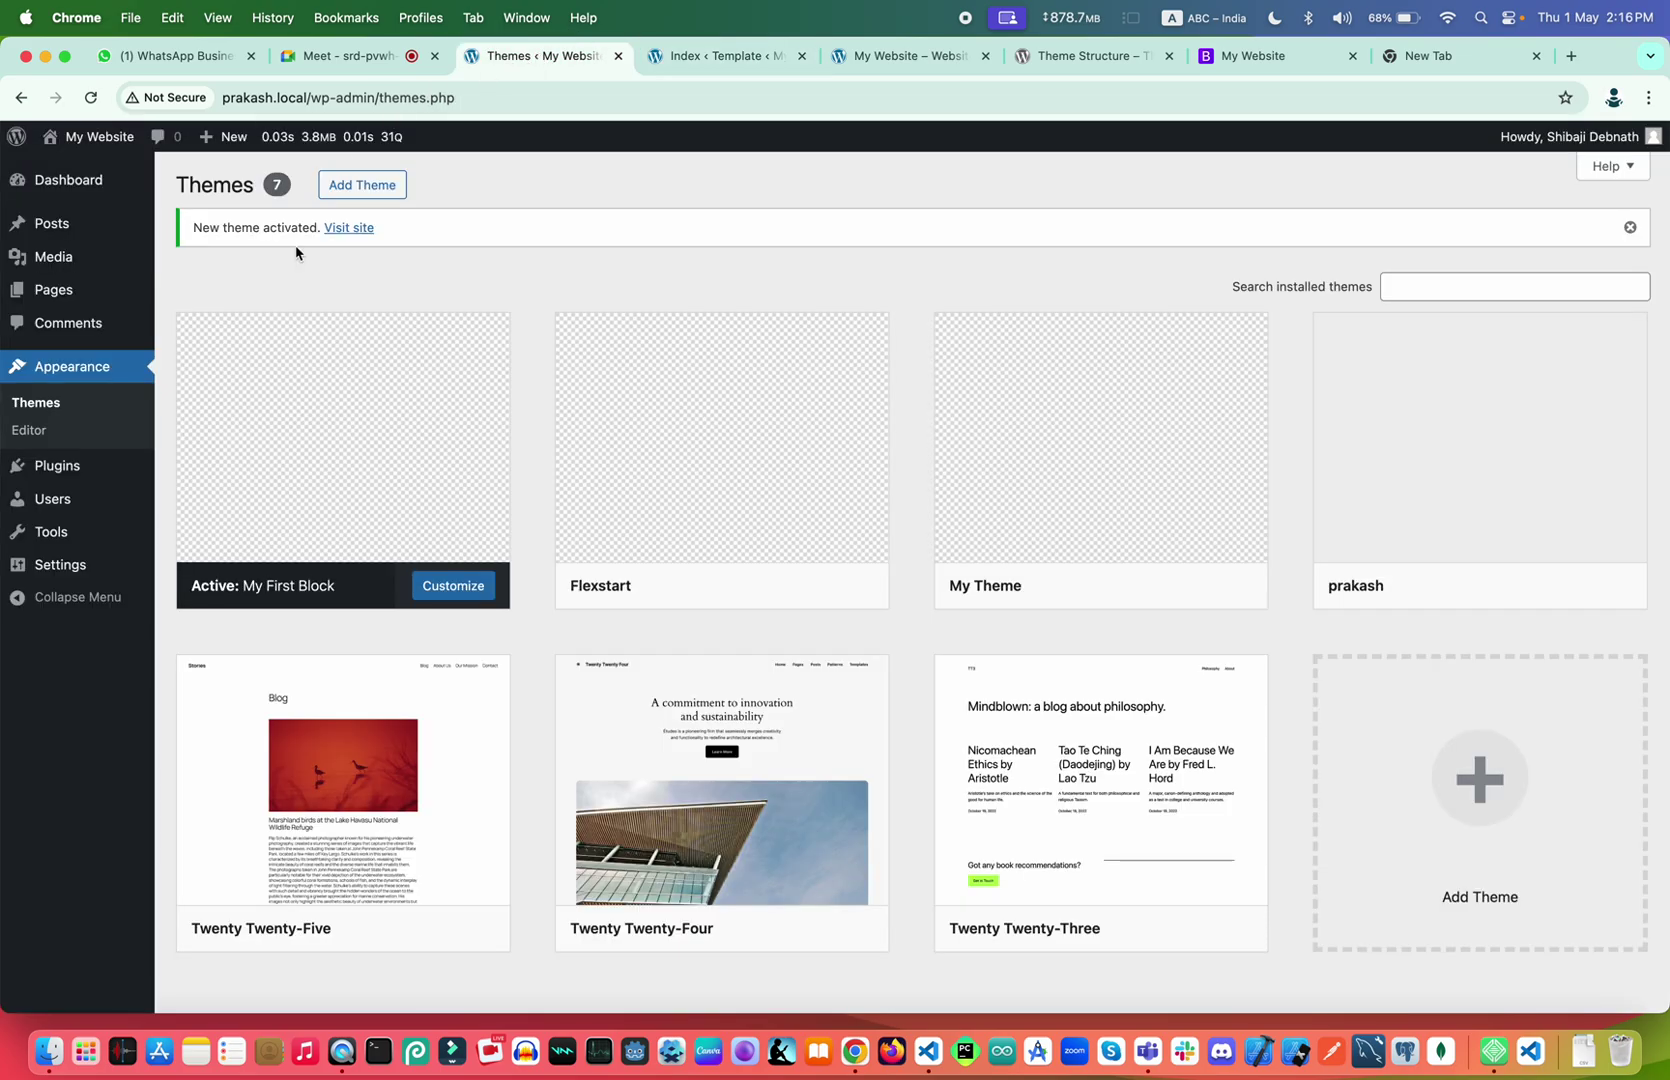
{"action": "left_click", "coordinate": [37, 430]}
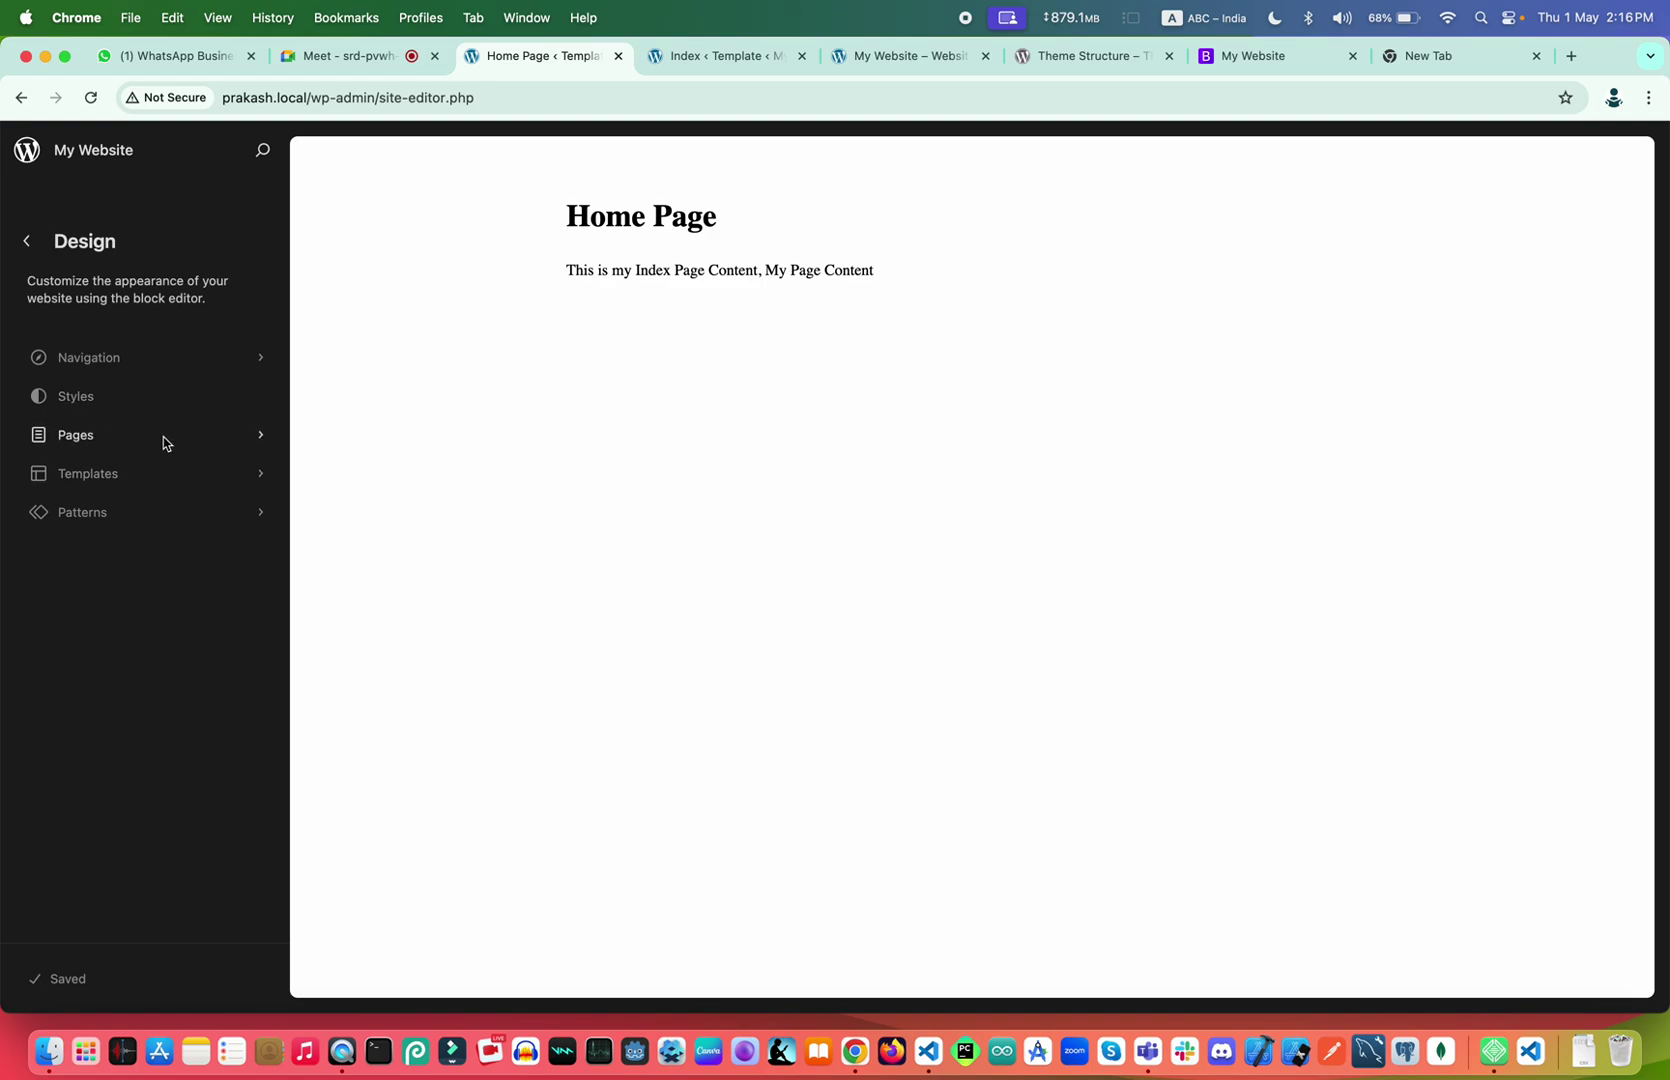
{"action": "left_click", "coordinate": [150, 470]}
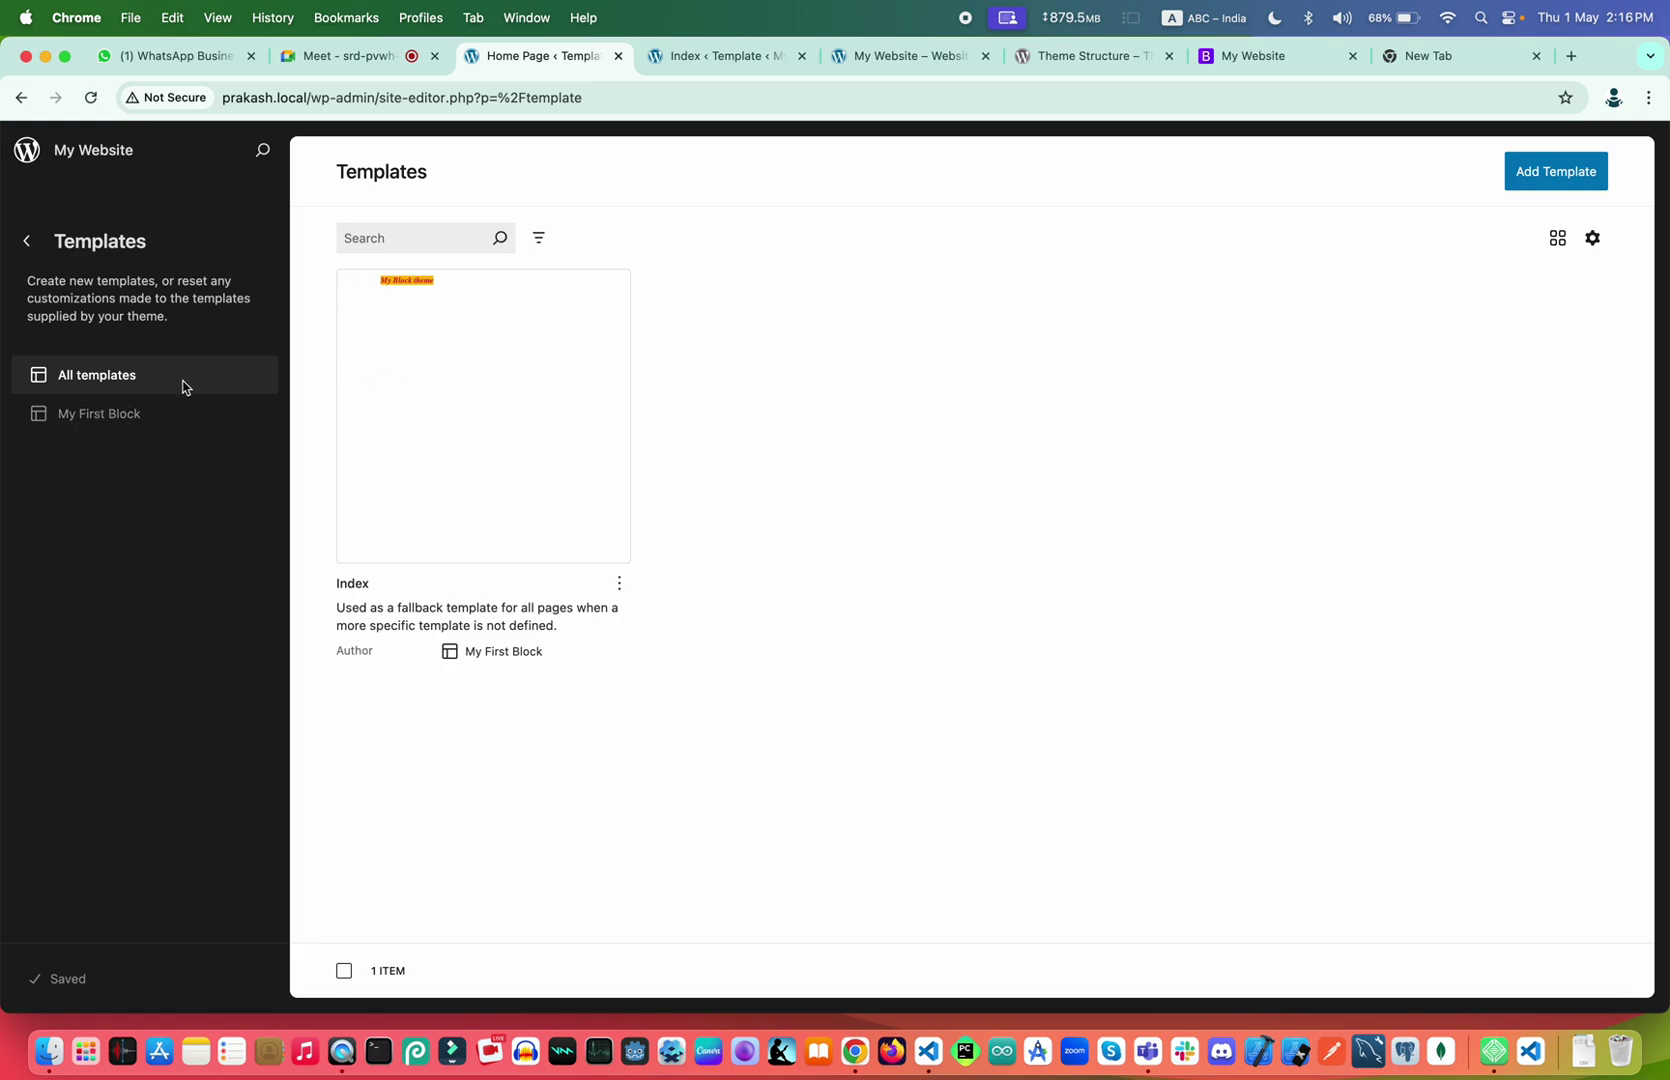
{"action": "left_click", "coordinate": [107, 421]}
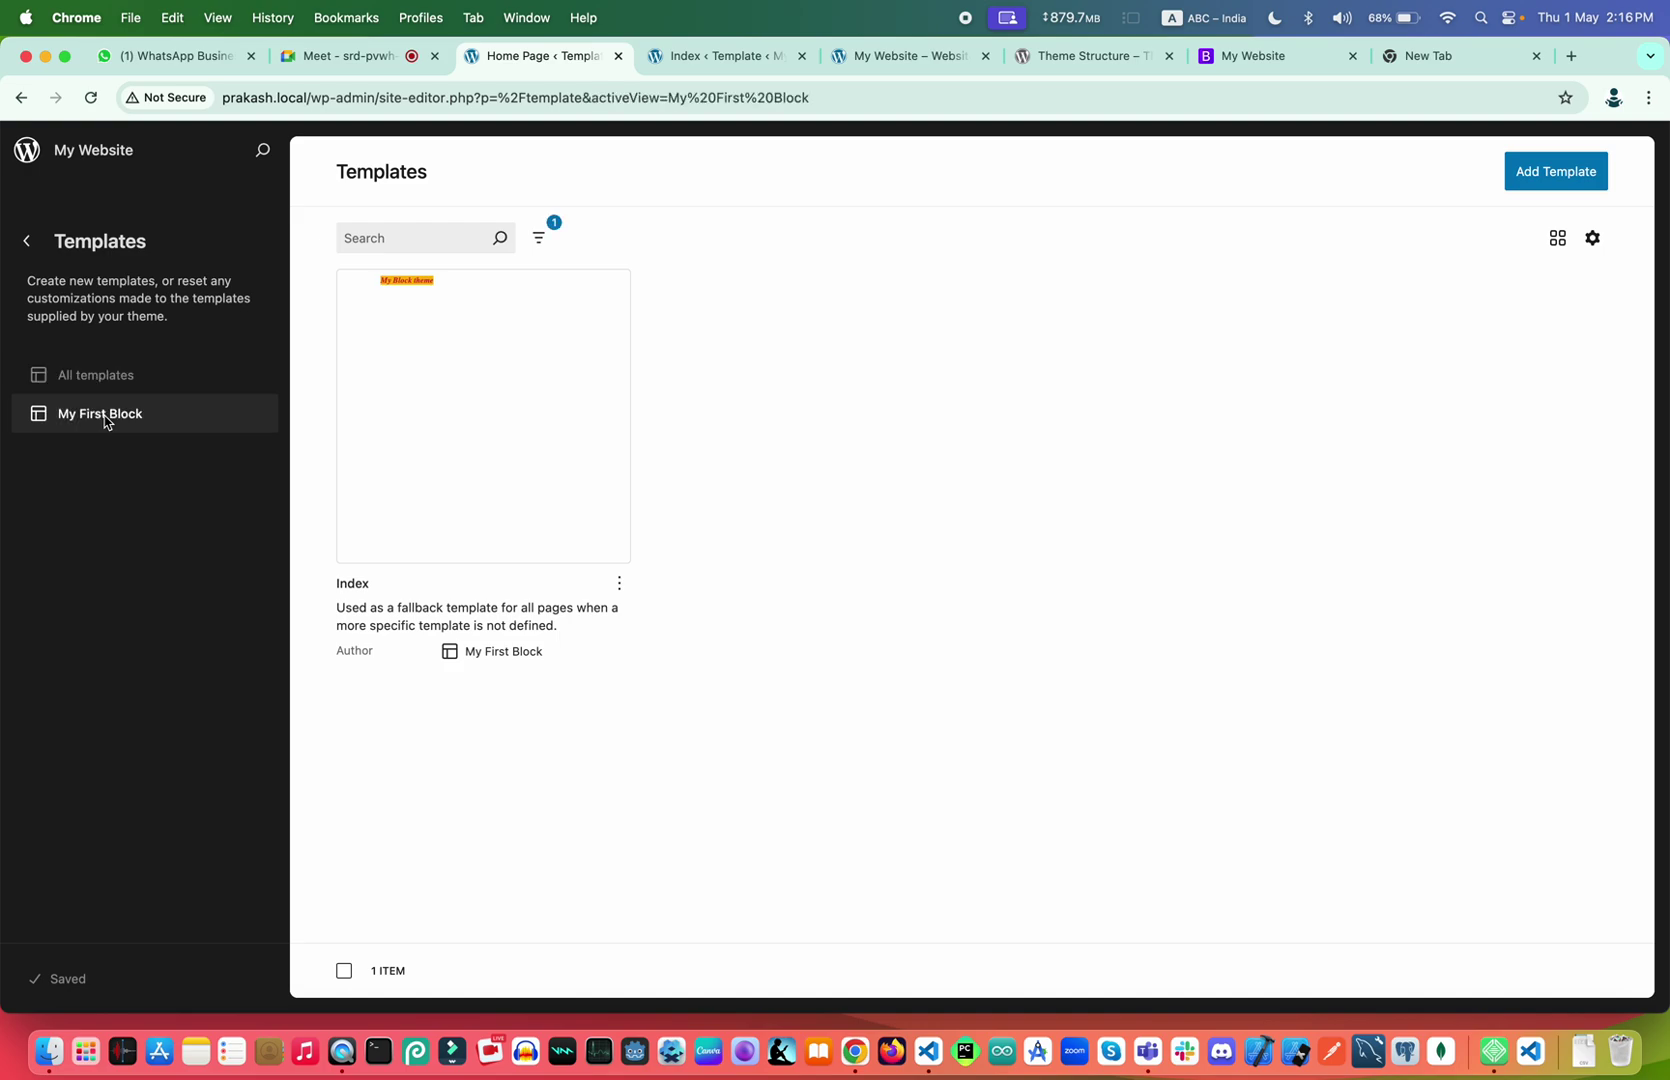
{"action": "left_click", "coordinate": [104, 388]}
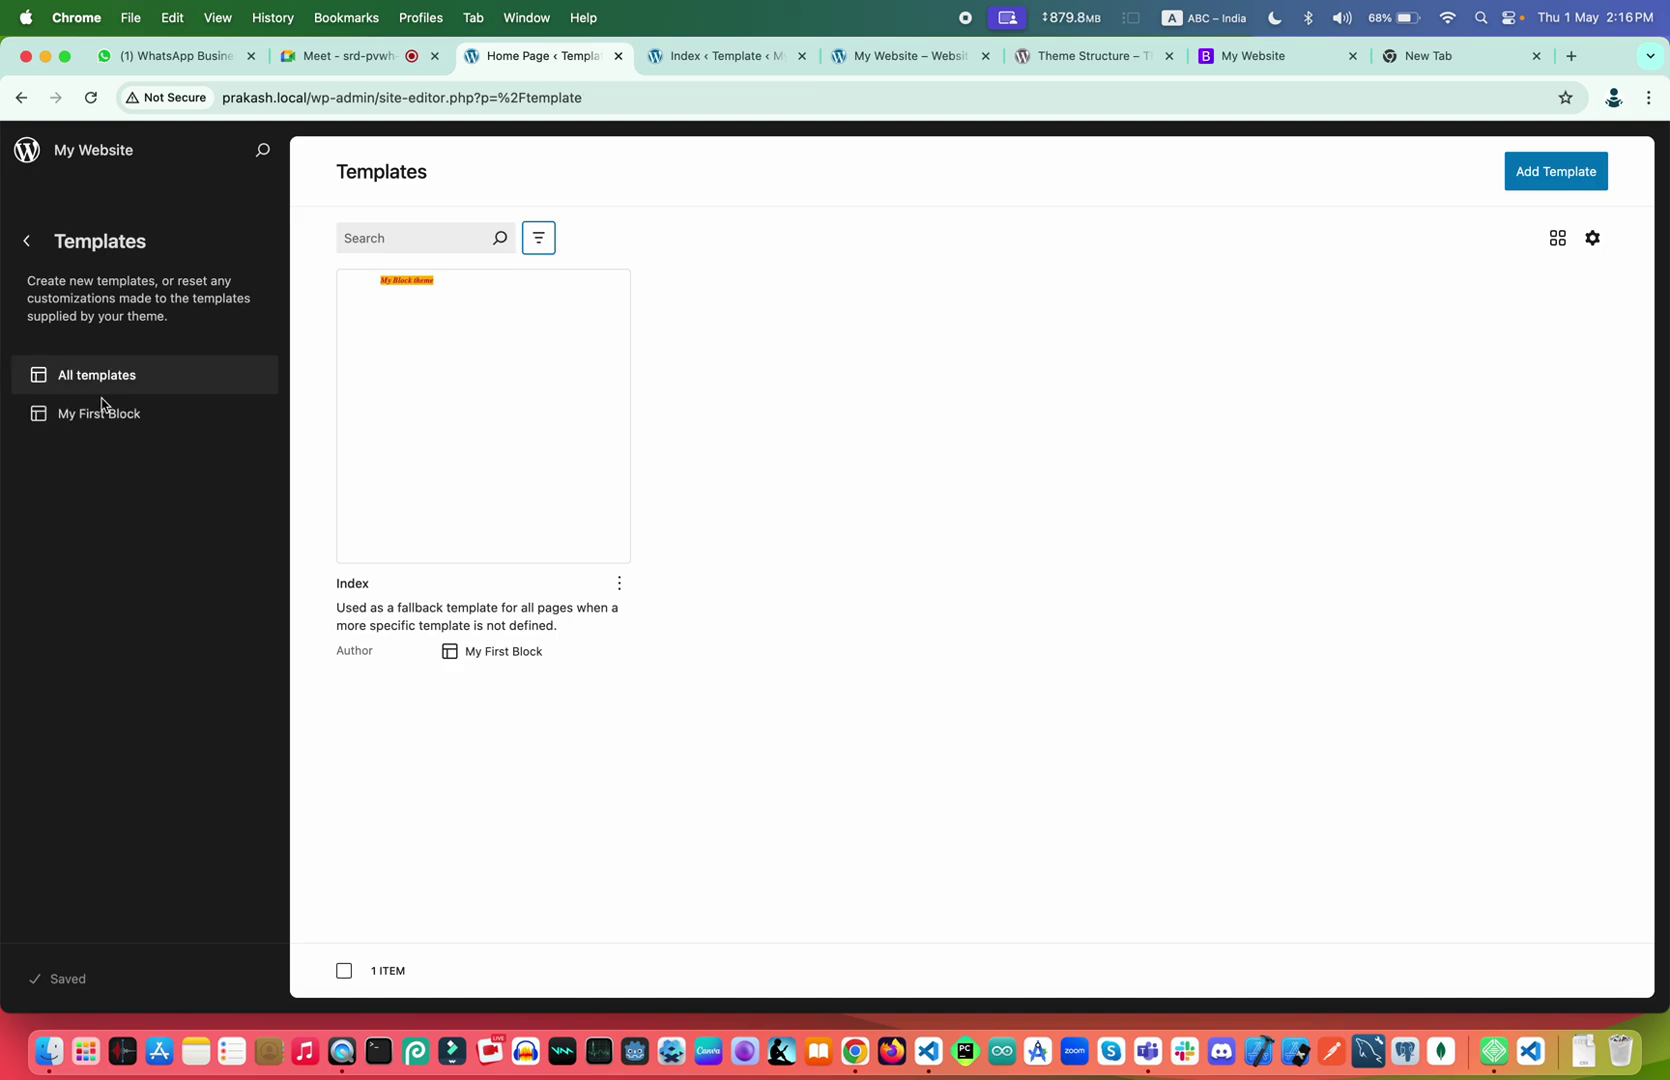
{"action": "left_click", "coordinate": [102, 418]}
{"action": "left_click", "coordinate": [106, 385]}
{"action": "left_click", "coordinate": [91, 98]}
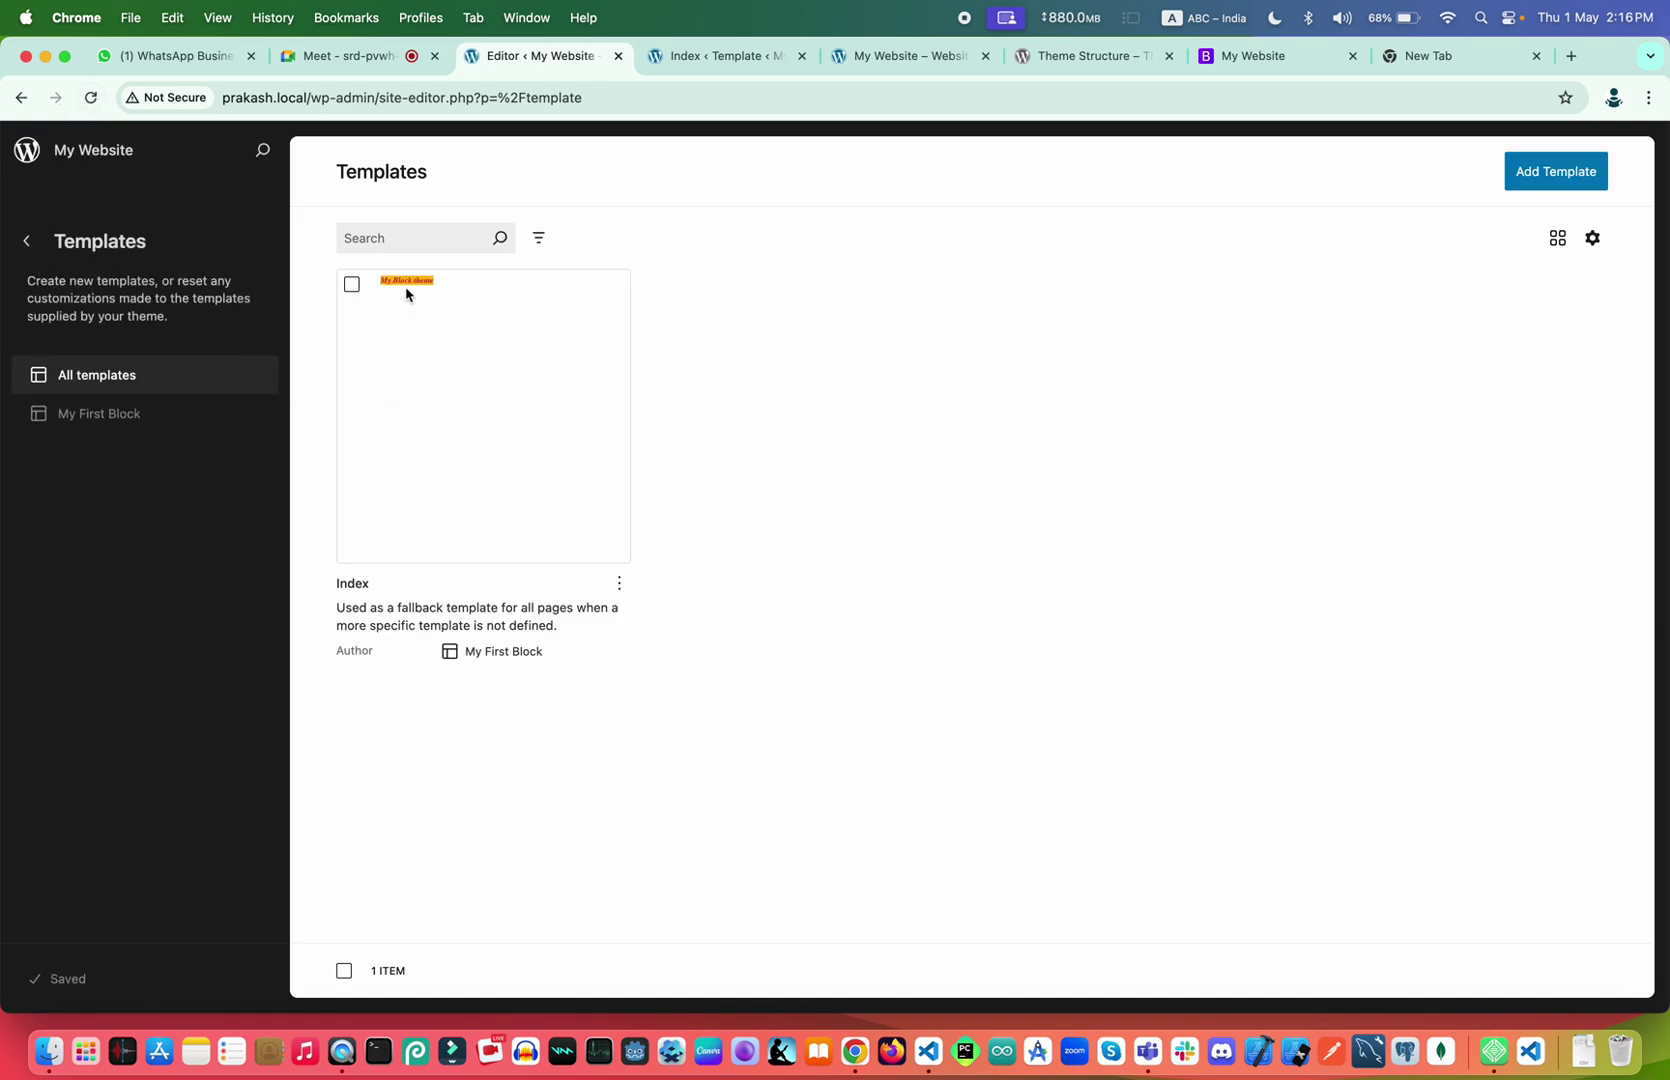
Reset the Index template's customizations and reload the live site to compare its heading with index.html in VS Code
{"action": "left_click", "coordinate": [620, 584]}
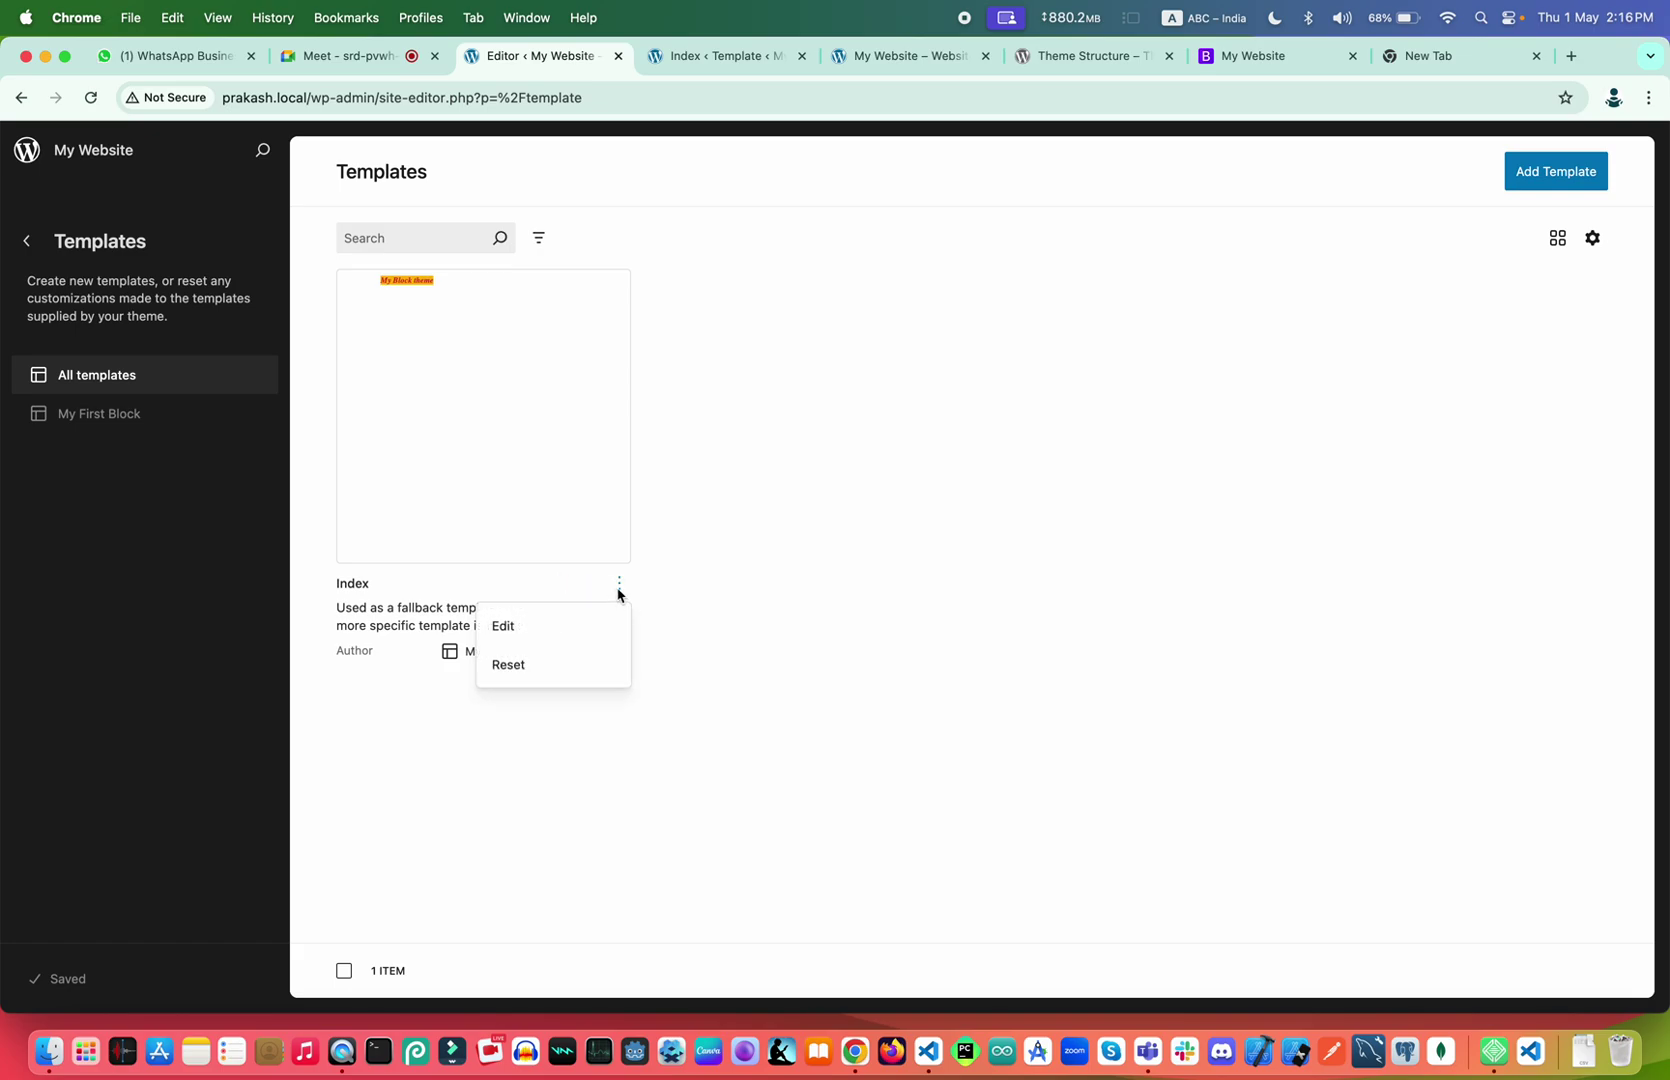
{"action": "left_click", "coordinate": [1022, 600]}
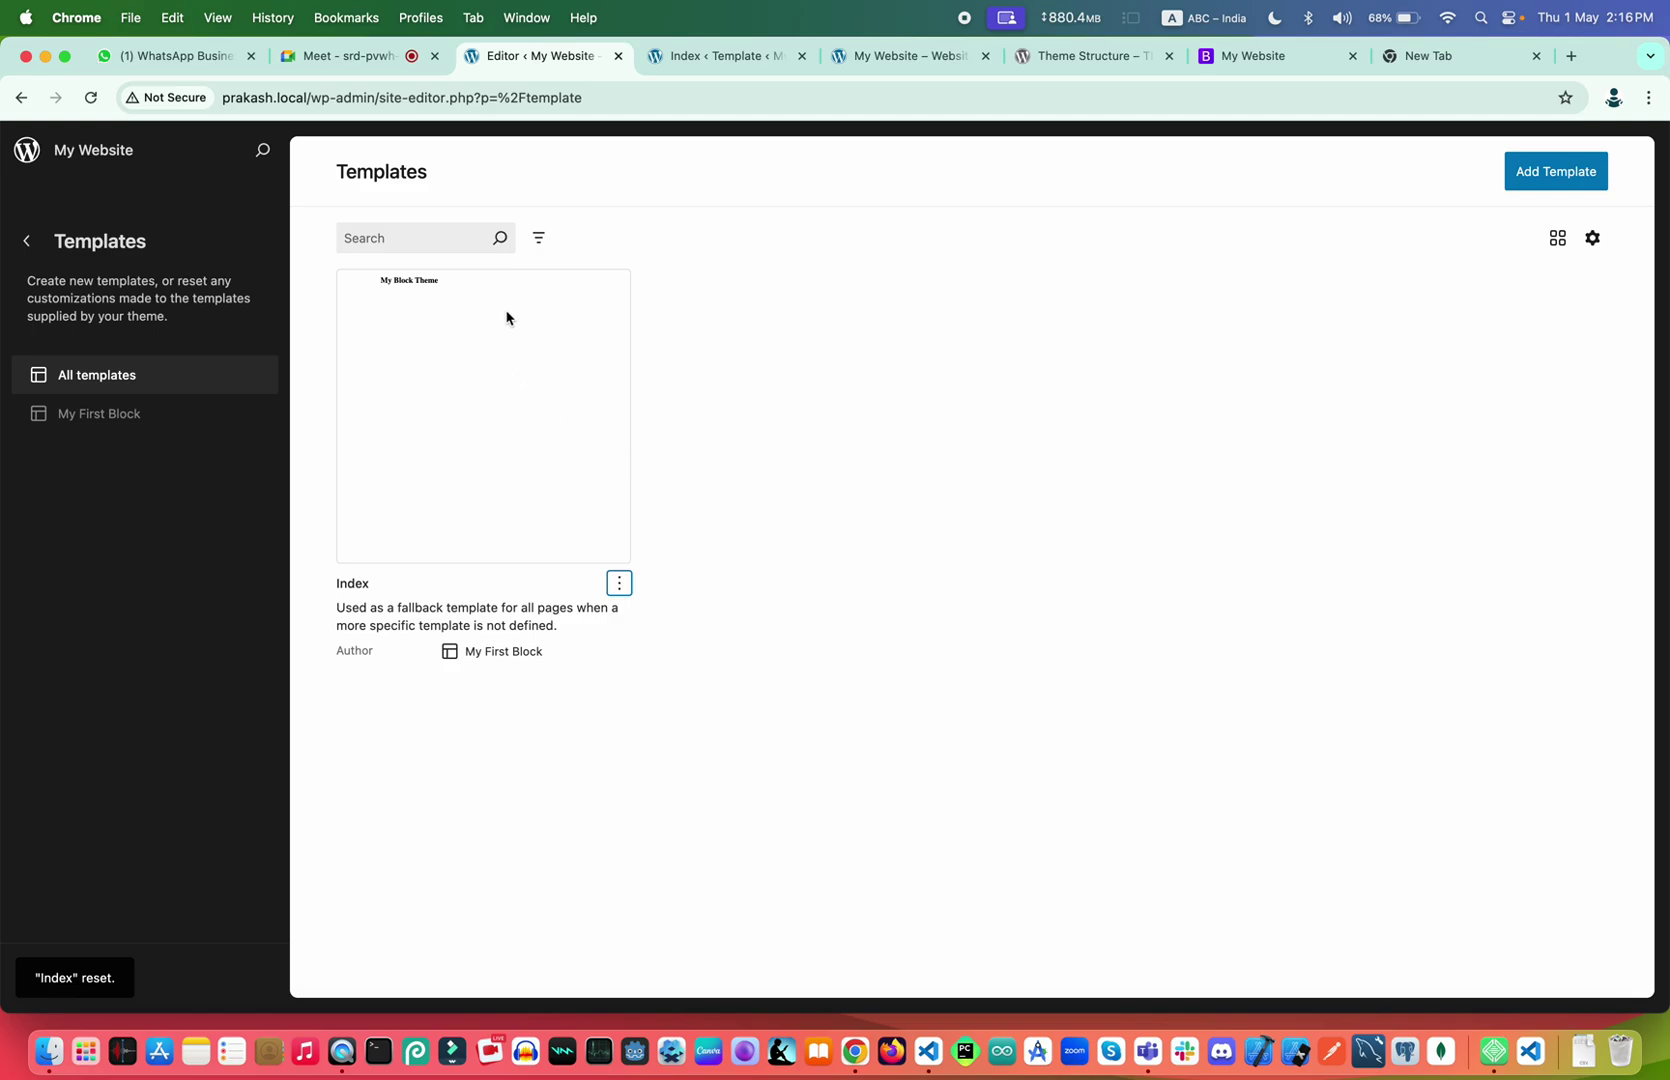
{"action": "left_click", "coordinate": [935, 62]}
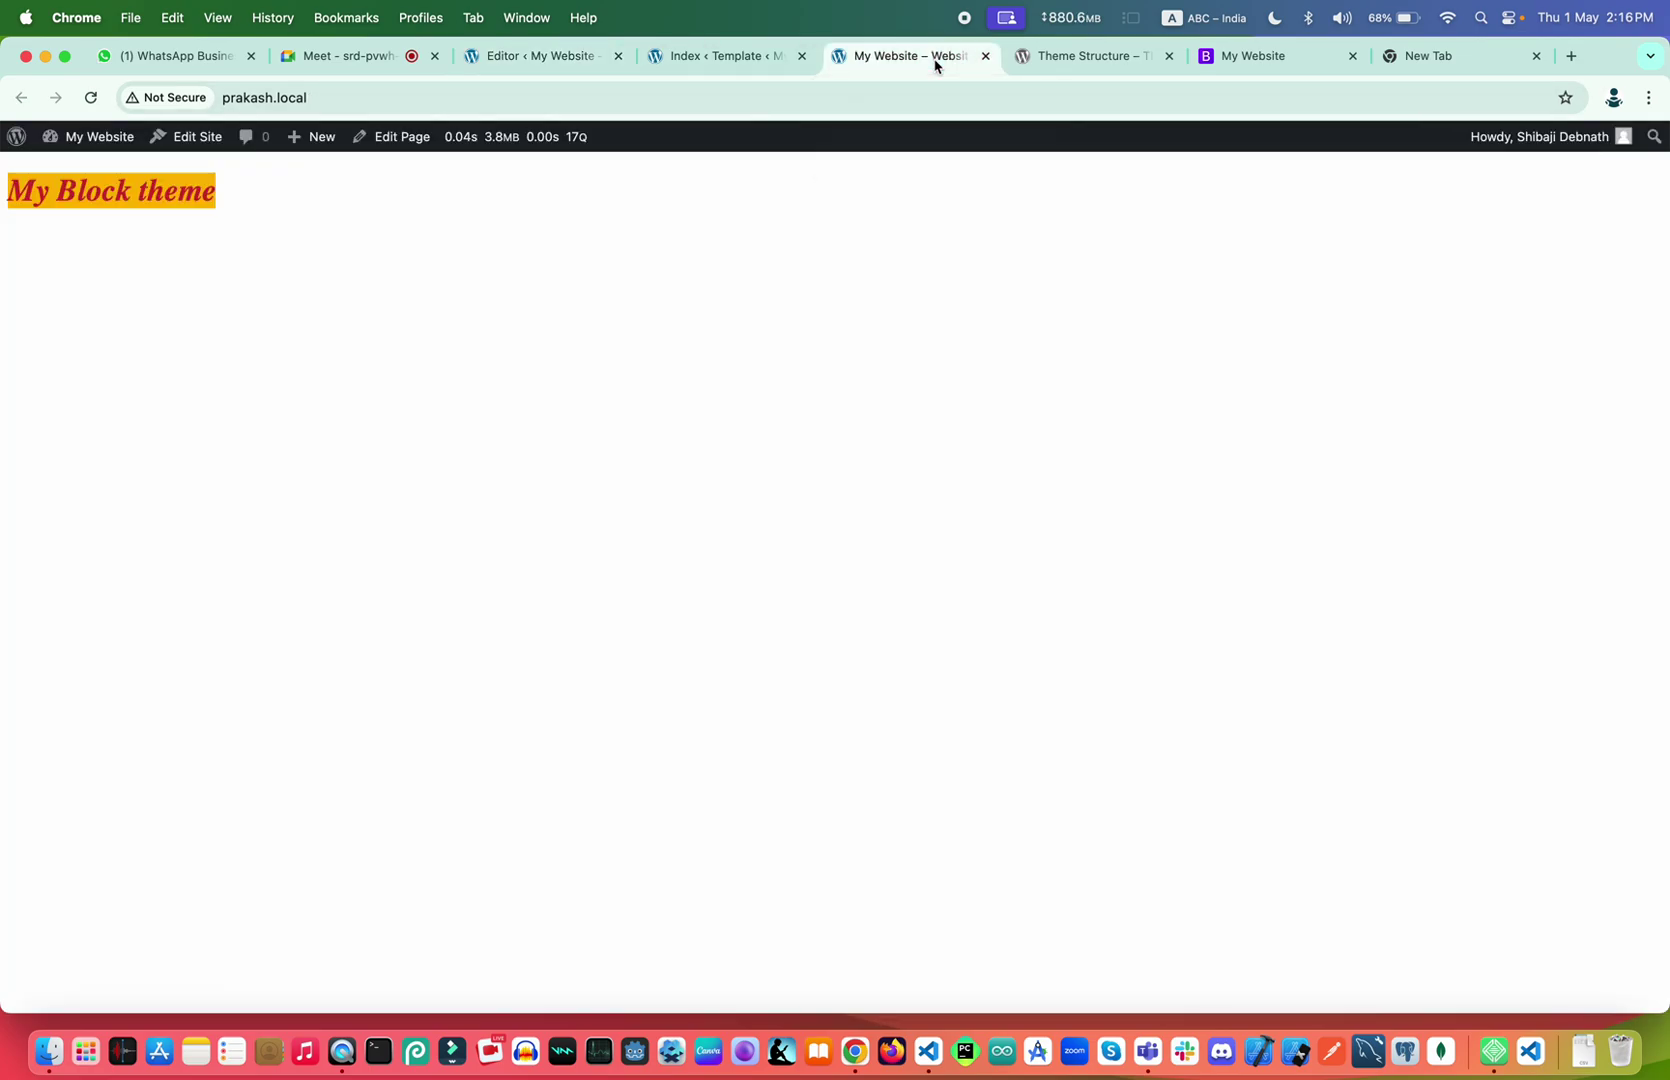
{"action": "left_click", "coordinate": [90, 97]}
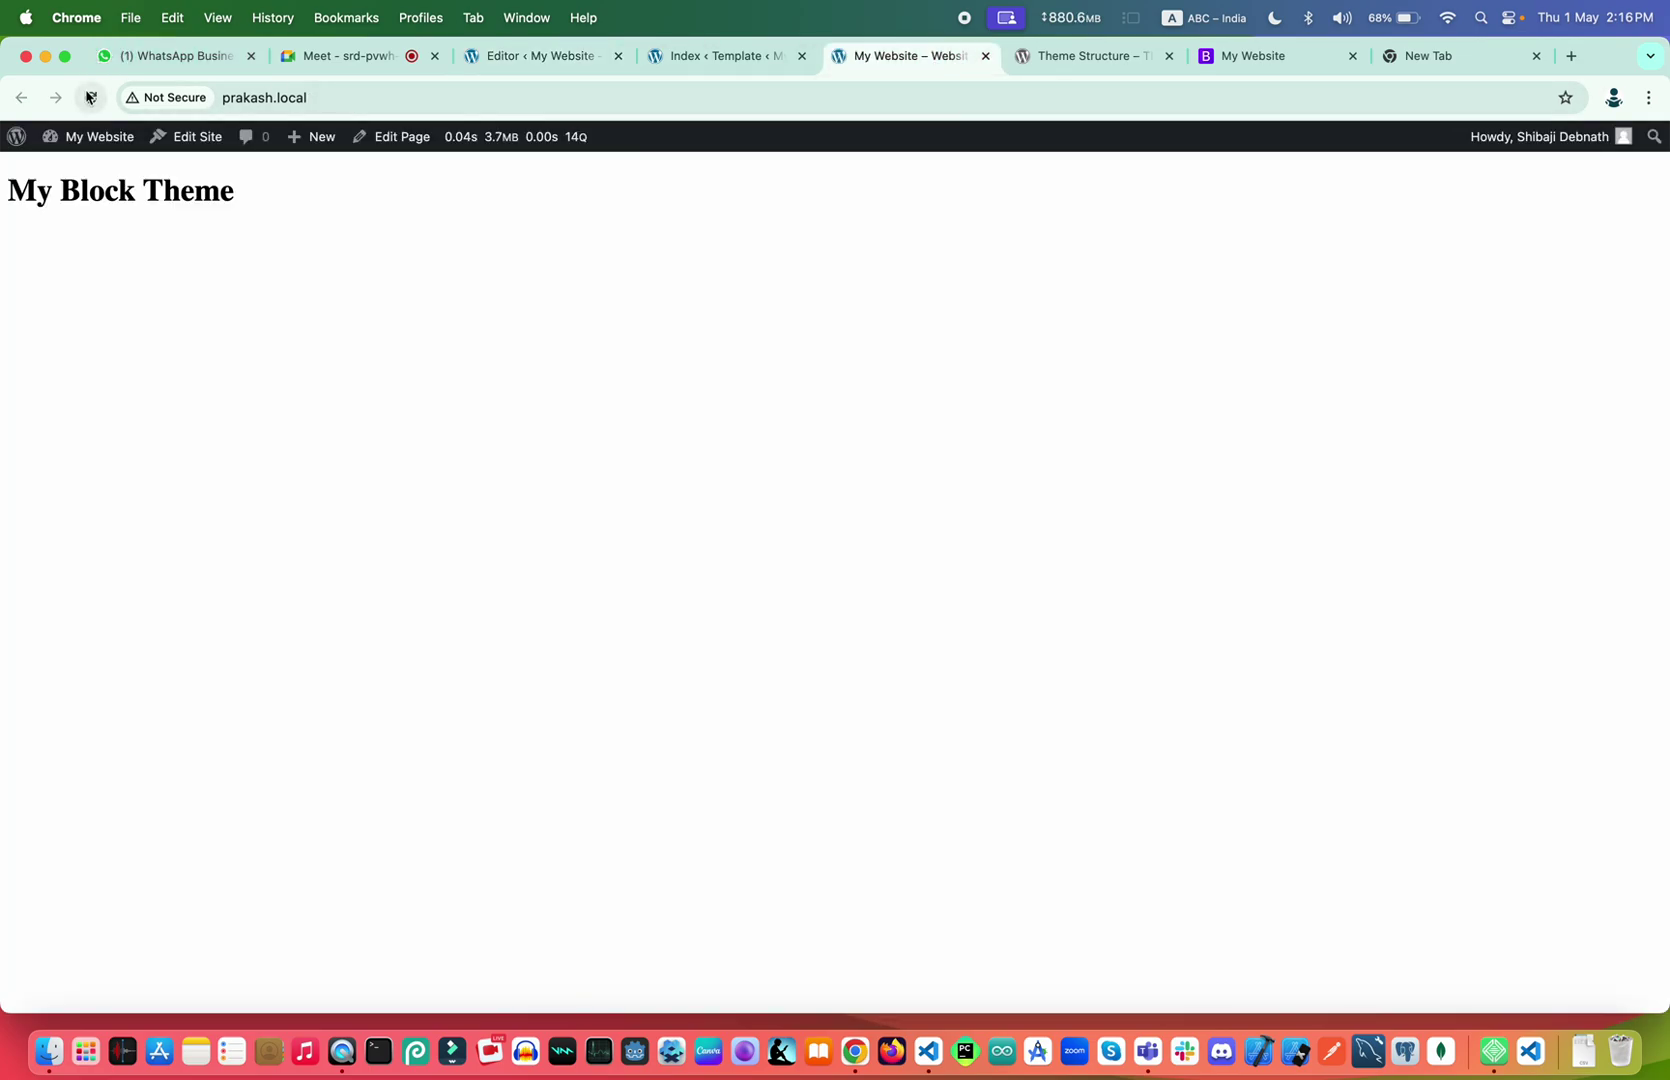
{"action": "key", "text": "ctrl+Right"}
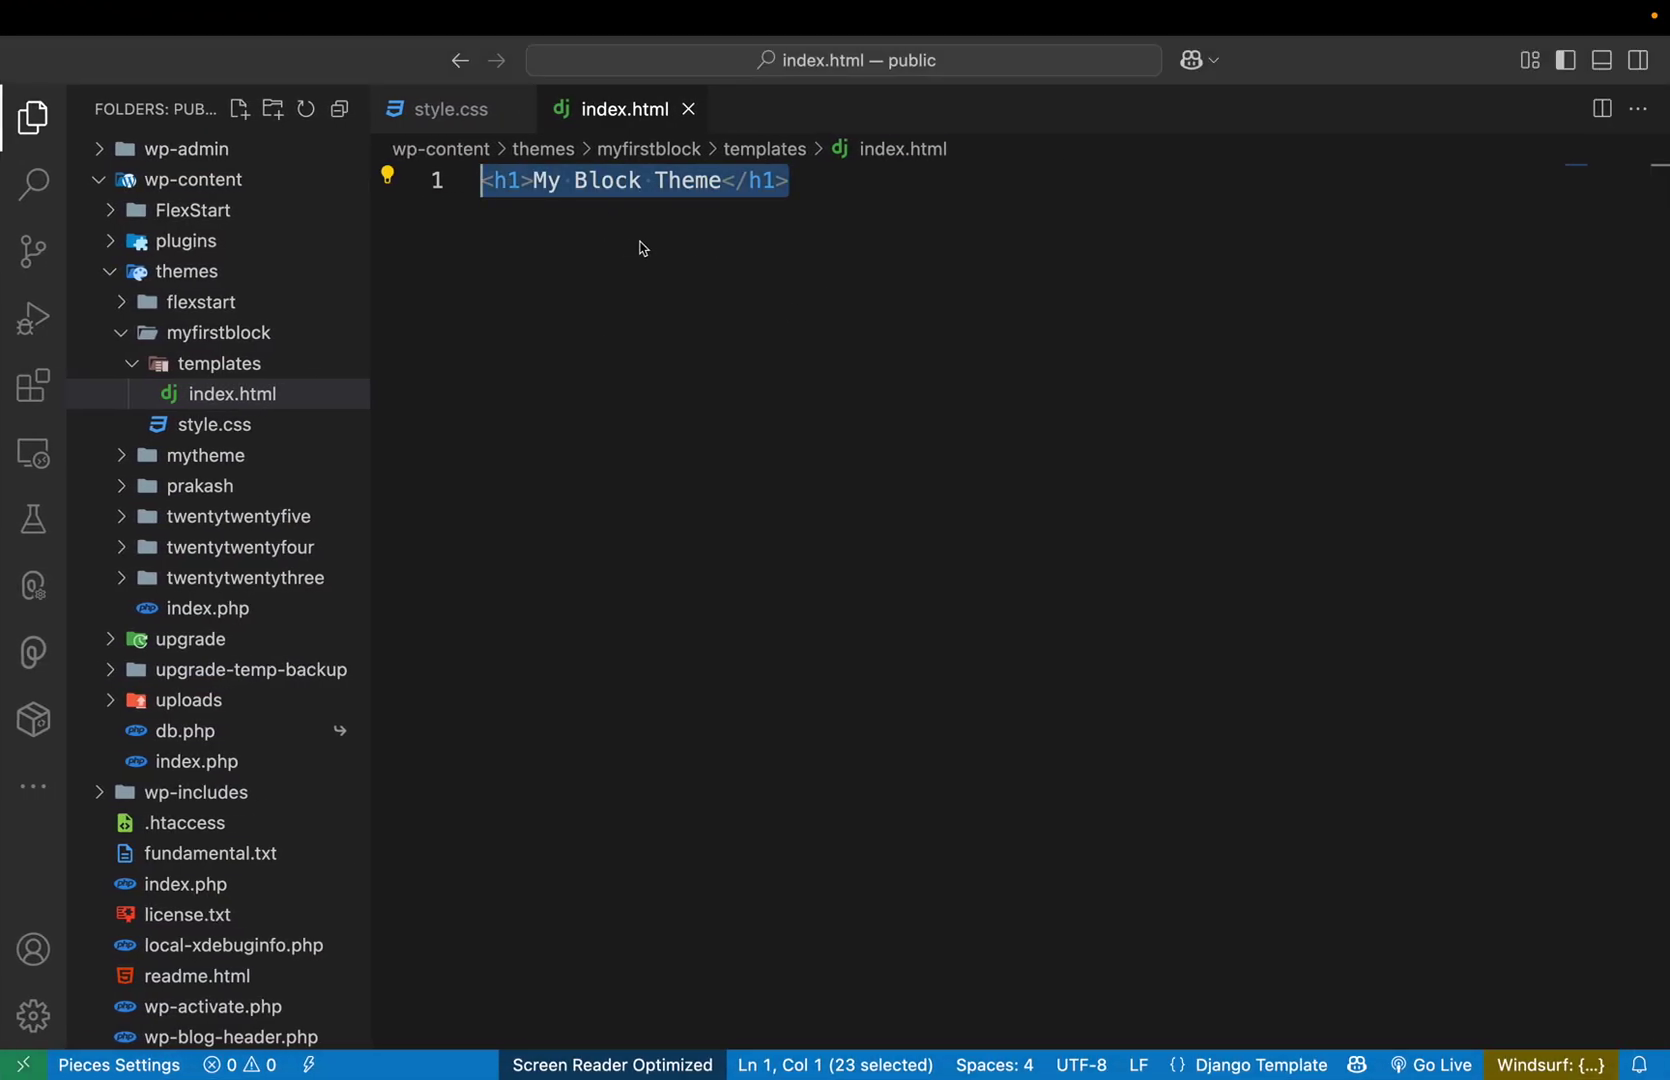
{"action": "key", "text": "ctrl+Left"}
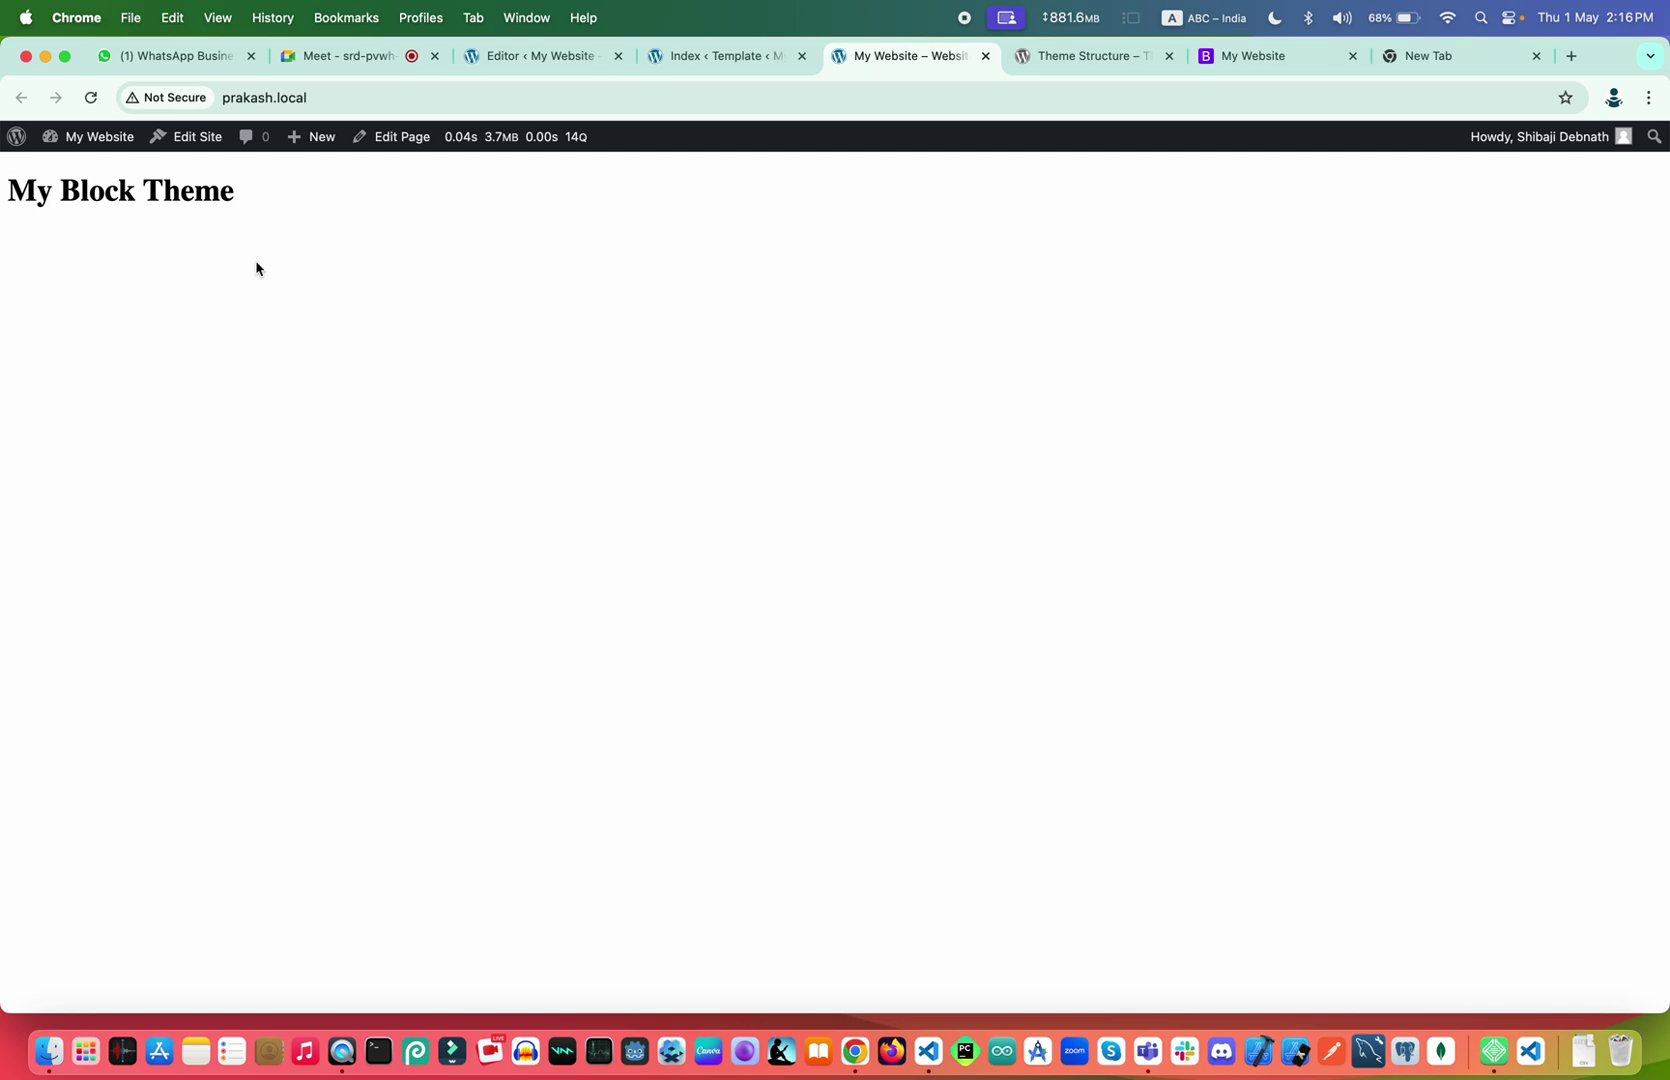
Reload the Index template in the Site Editor and delete its Custom HTML block
{"action": "left_click", "coordinate": [710, 57]}
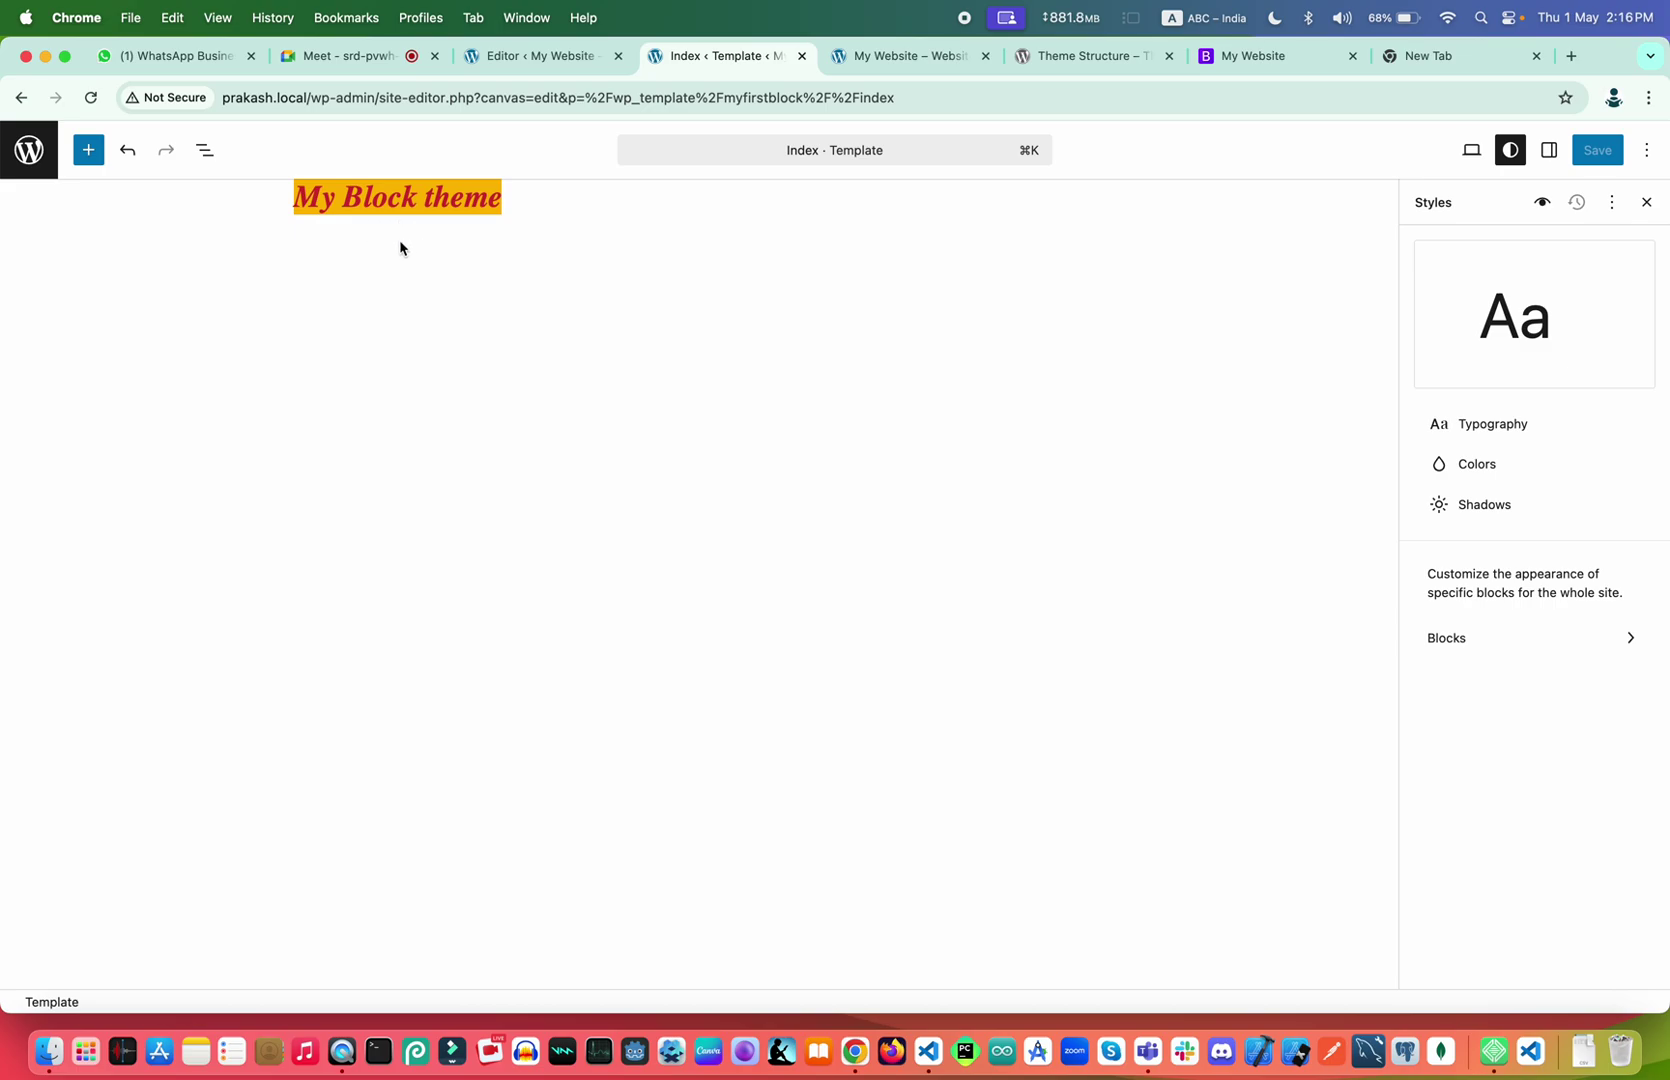
{"action": "left_click", "coordinate": [91, 99]}
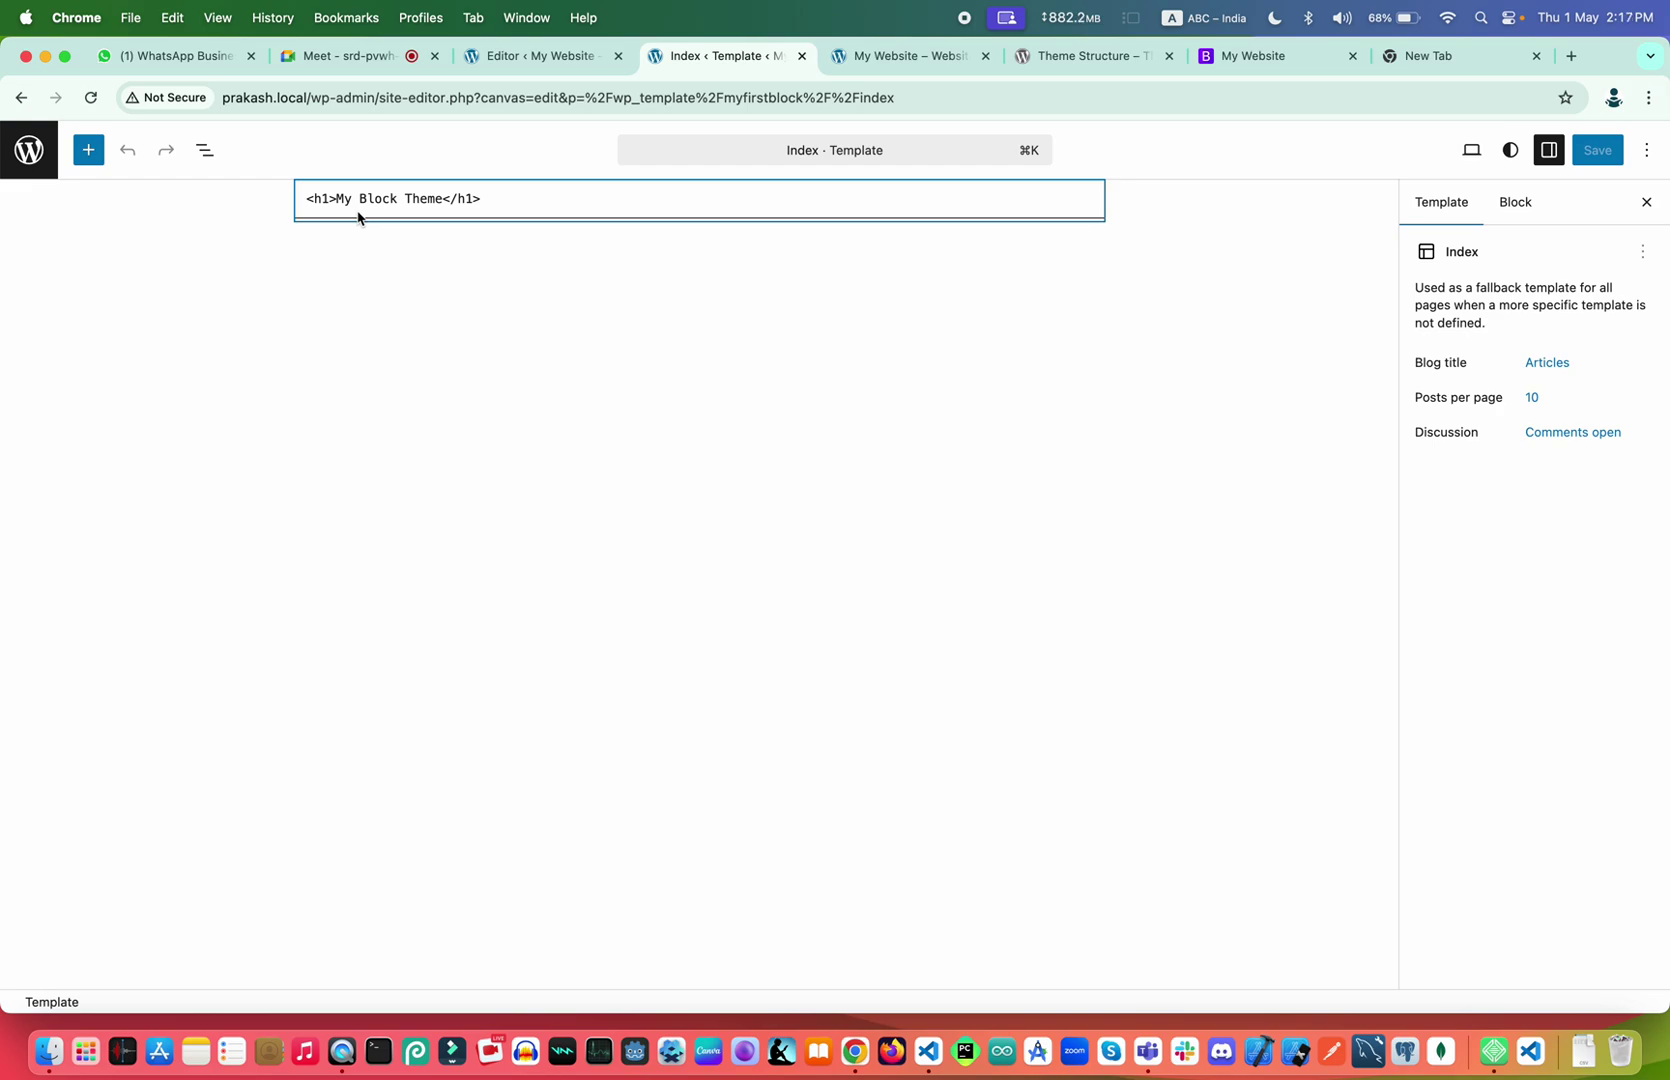
{"action": "left_click", "coordinate": [570, 196]}
{"action": "left_click", "coordinate": [482, 254]}
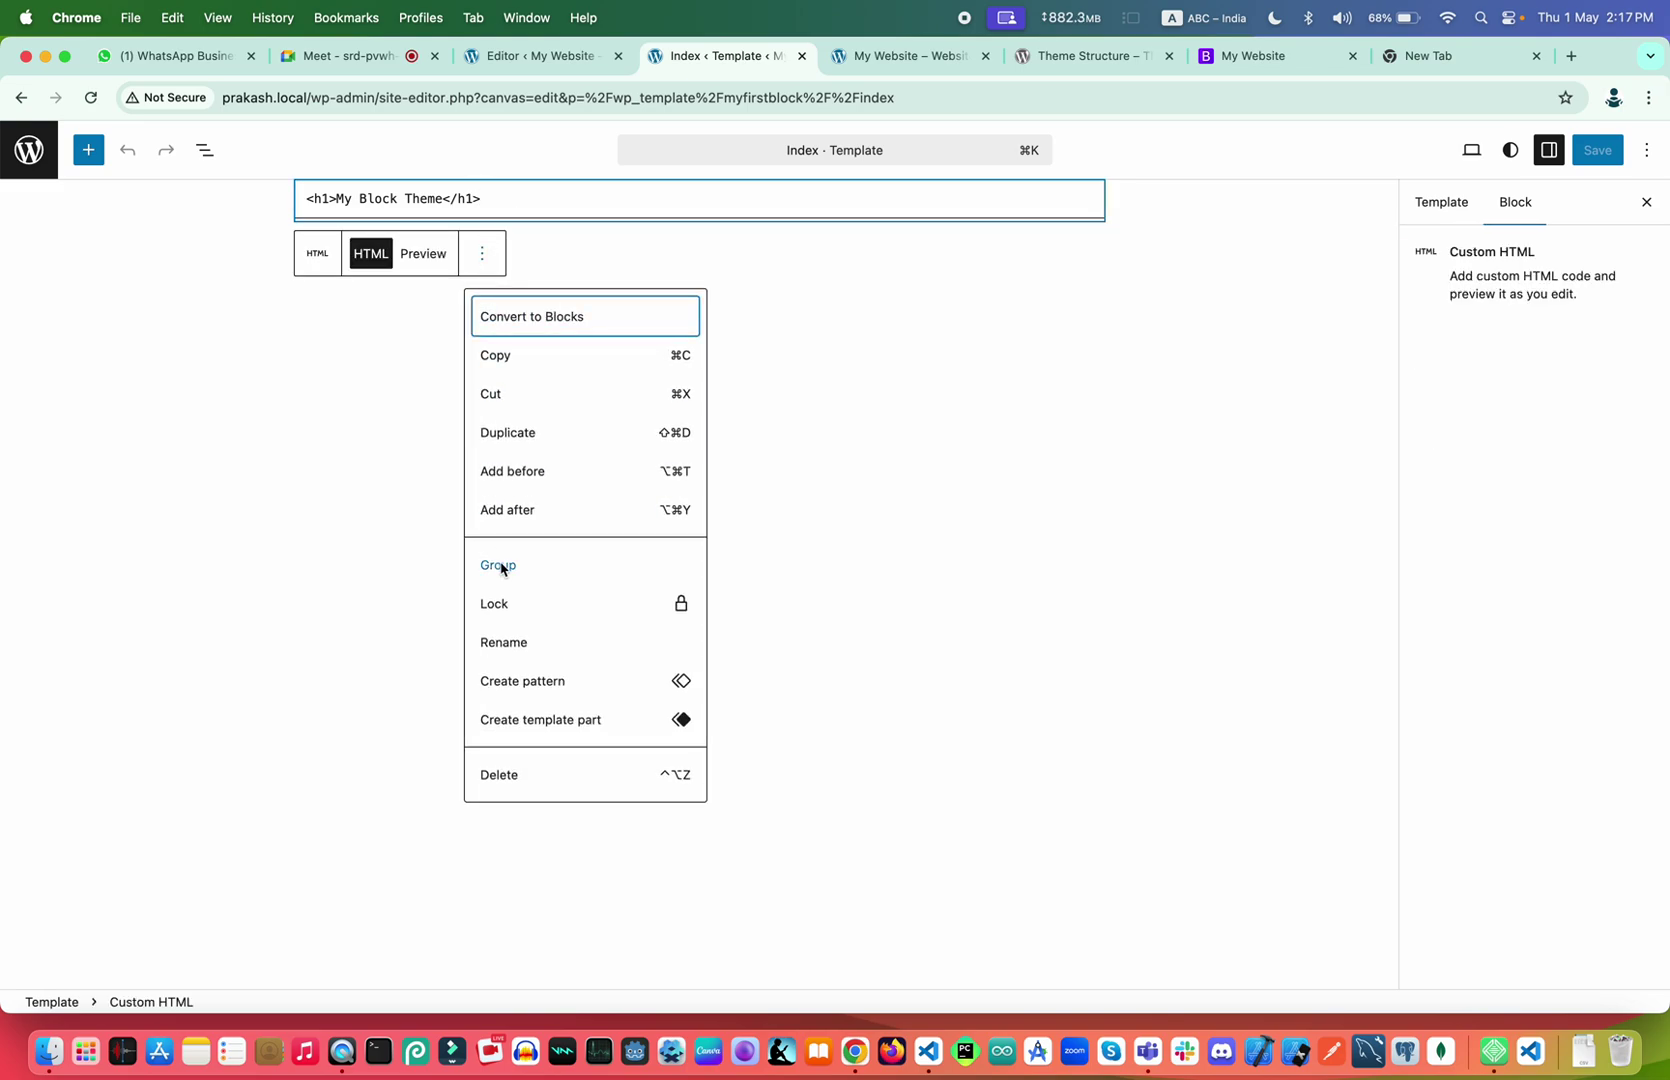
{"action": "left_click", "coordinate": [500, 776]}
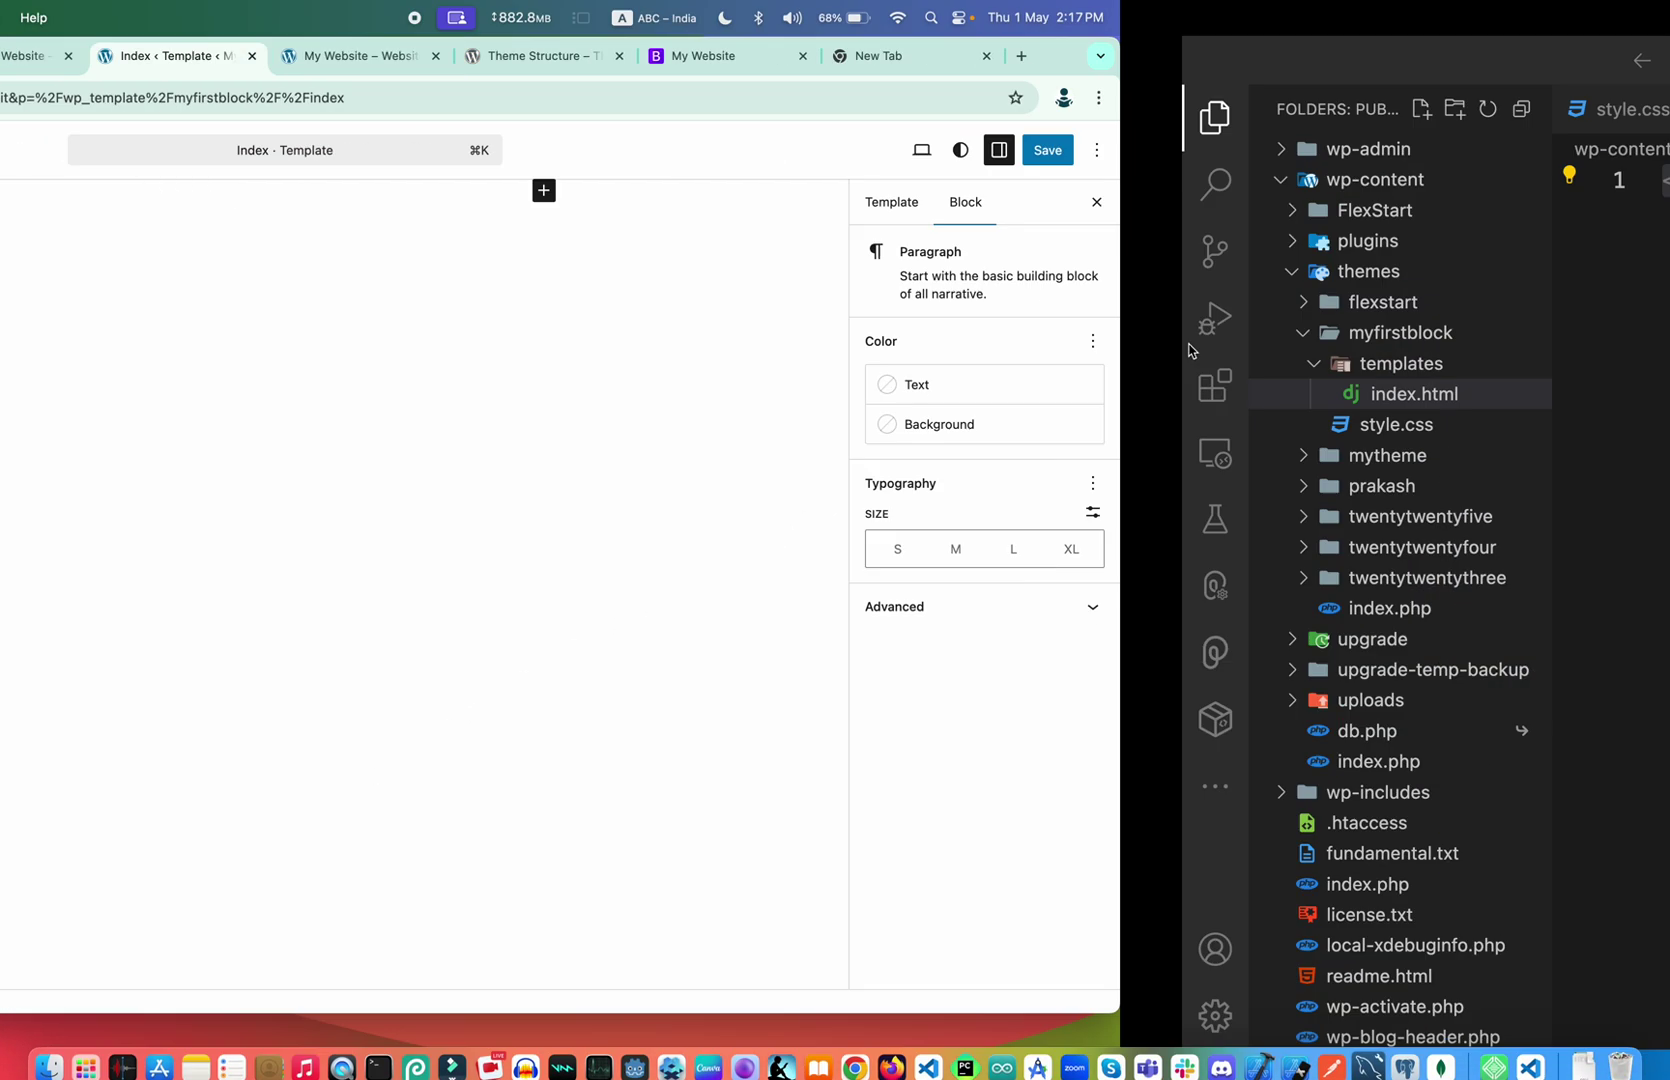
Check the h1 text in index.html in VS Code, and enter "My Block Theme" as a paragraph in the emptied Index template
{"action": "key", "text": "ctrl+Right"}
{"action": "left_click_drag", "start_coordinate": [722, 183], "coordinate": [534, 198]}
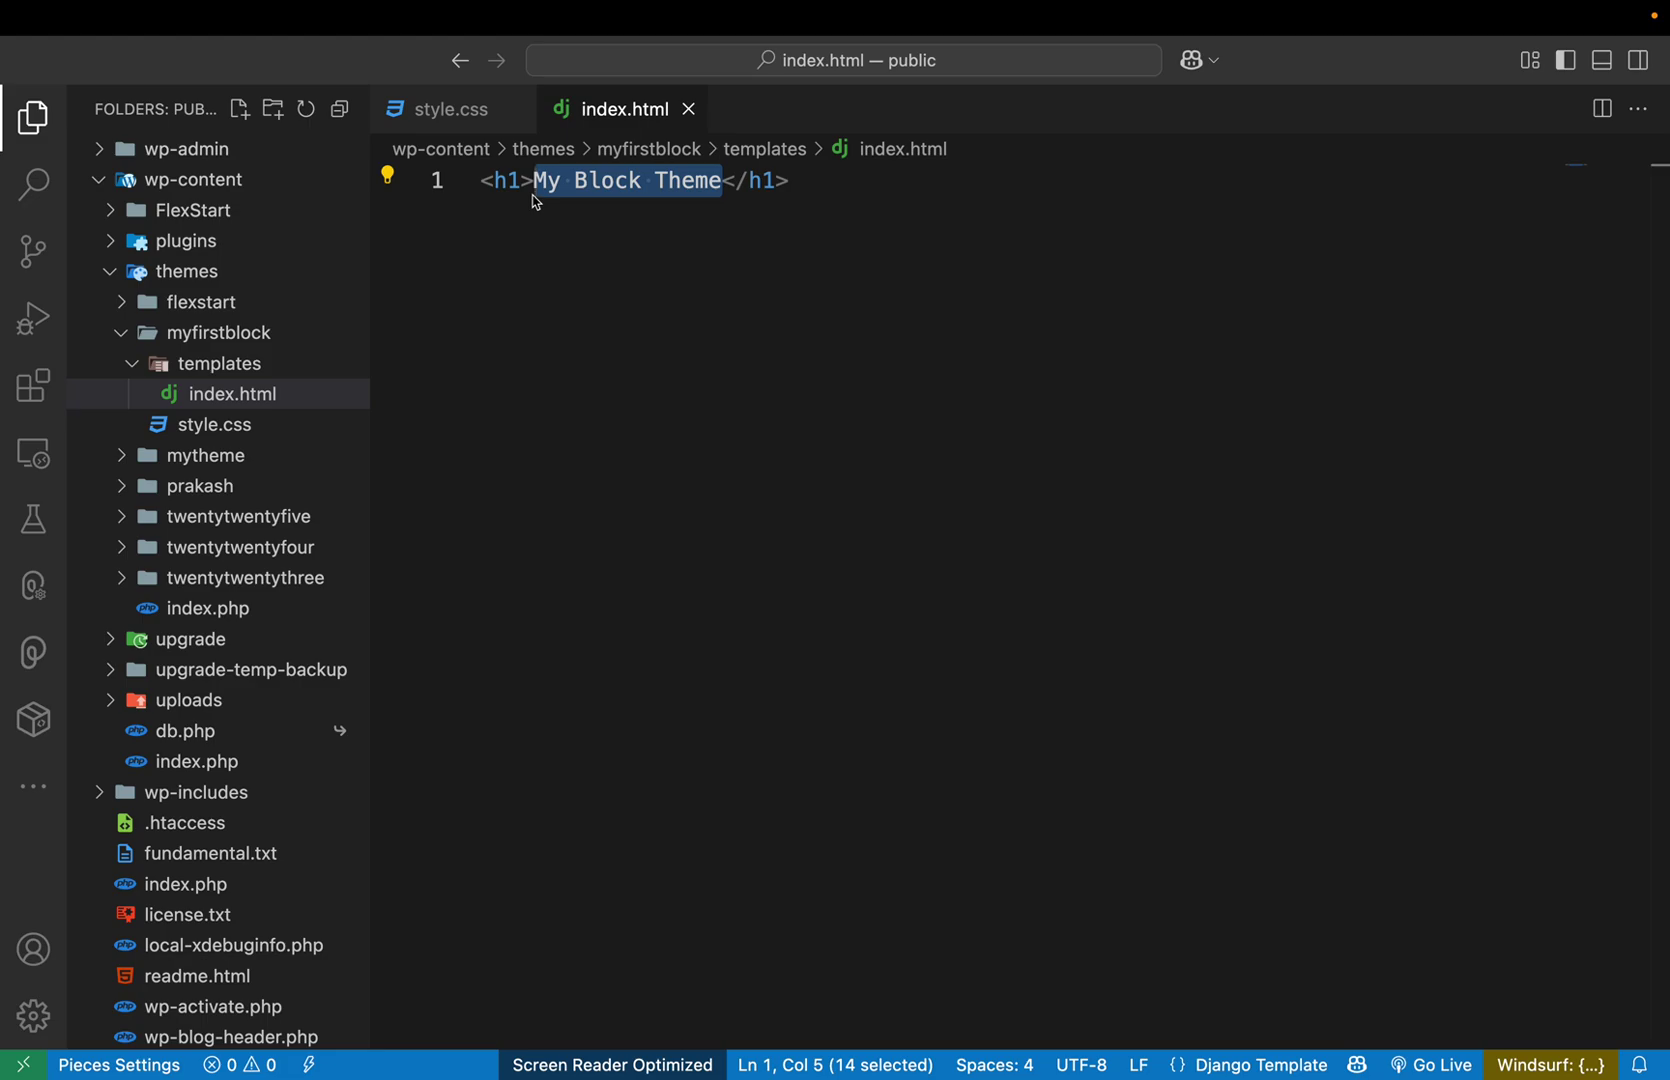
{"action": "key", "text": "ctrl+Left"}
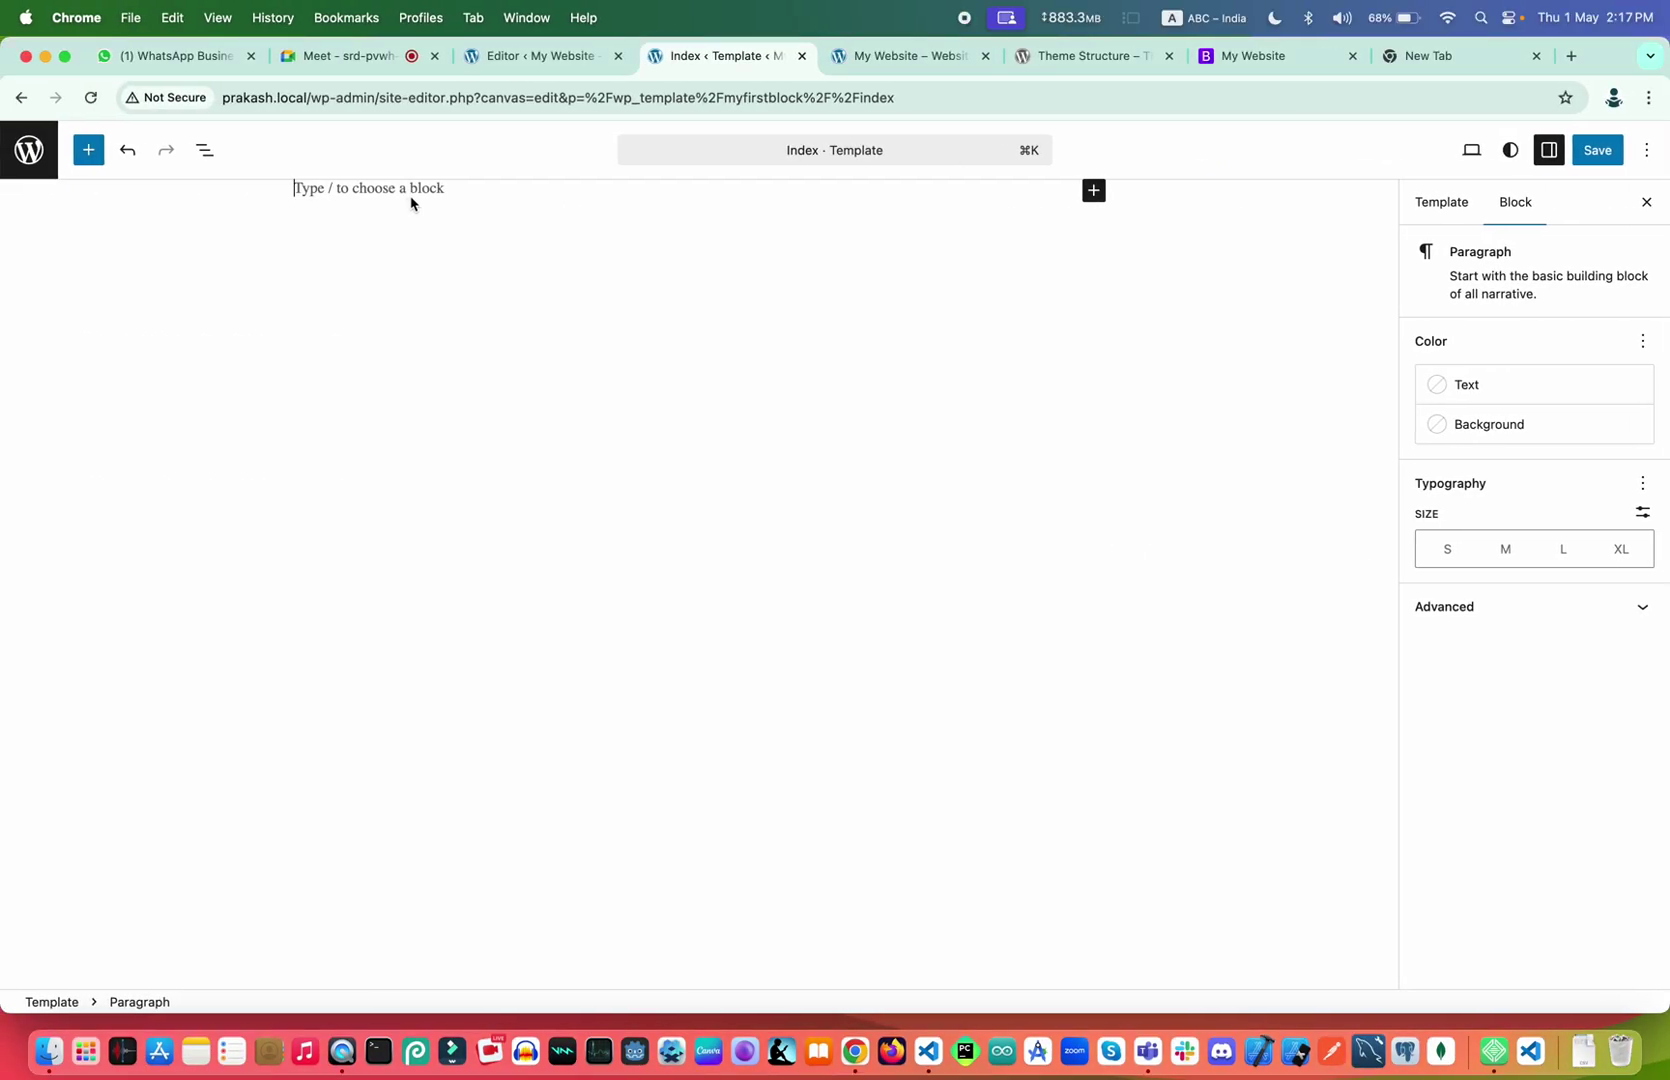
{"action": "left_click", "coordinate": [411, 204]}
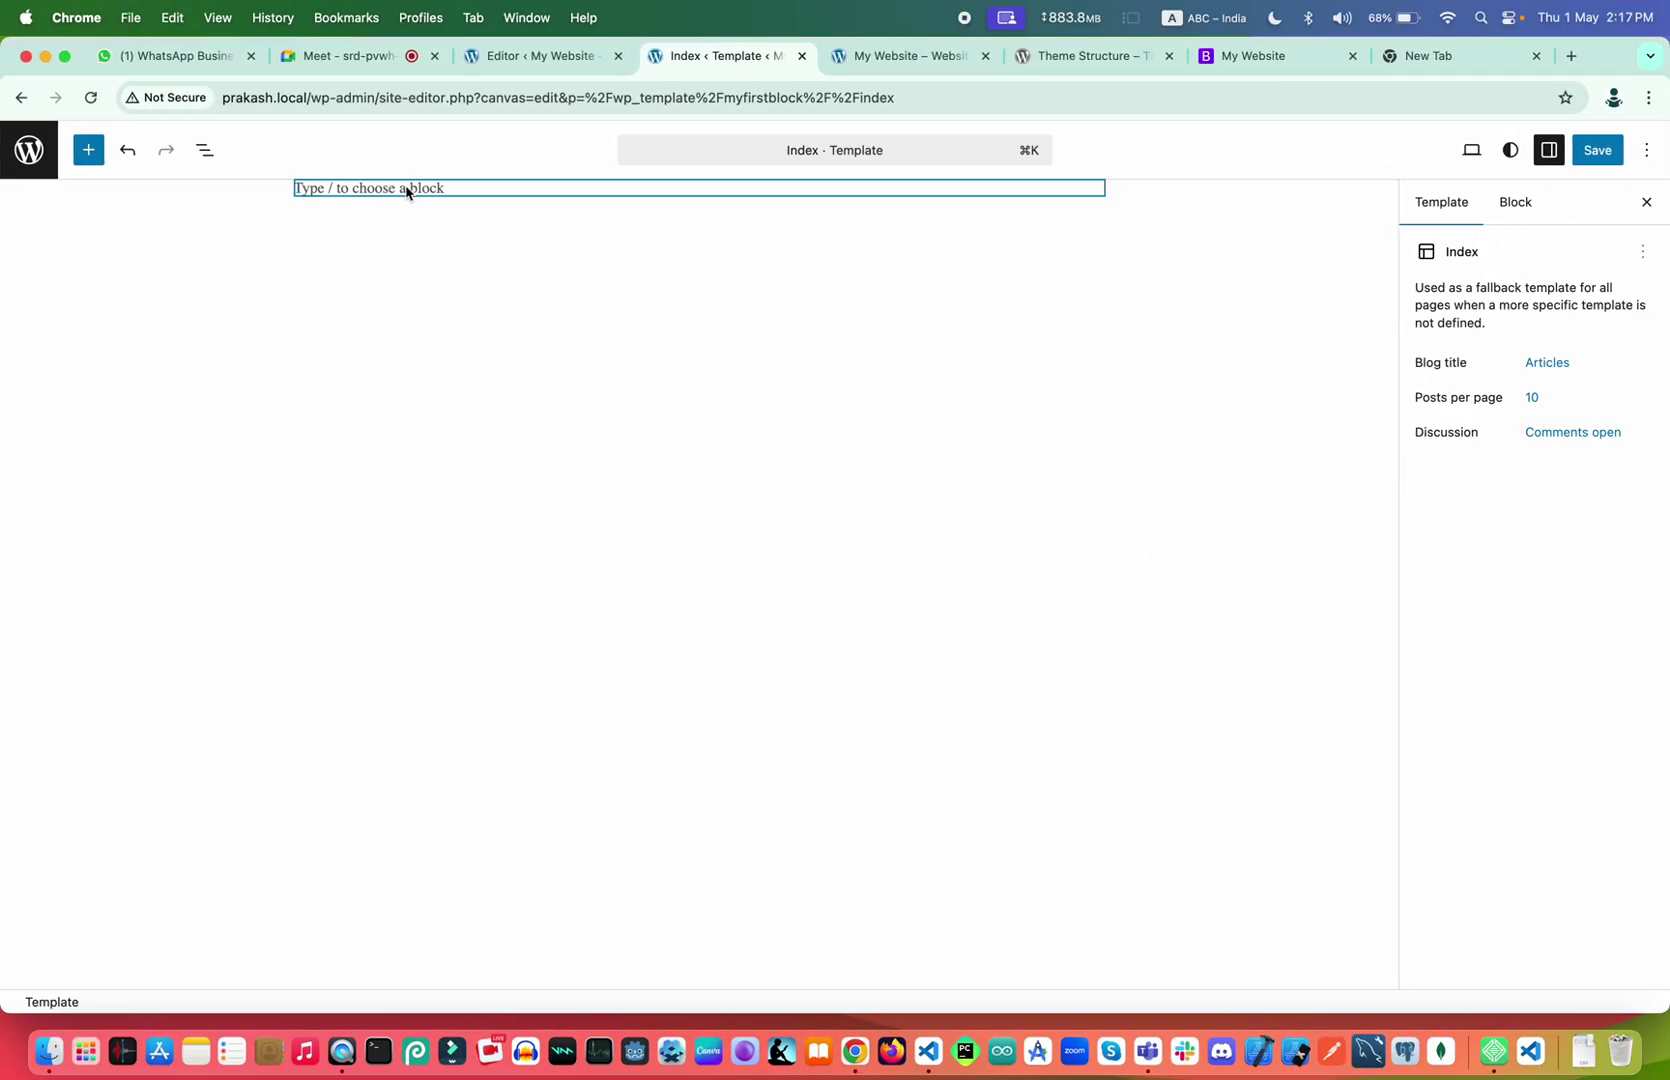
{"action": "left_click", "coordinate": [408, 192]}
{"action": "type", "text": "My Block Theme"}
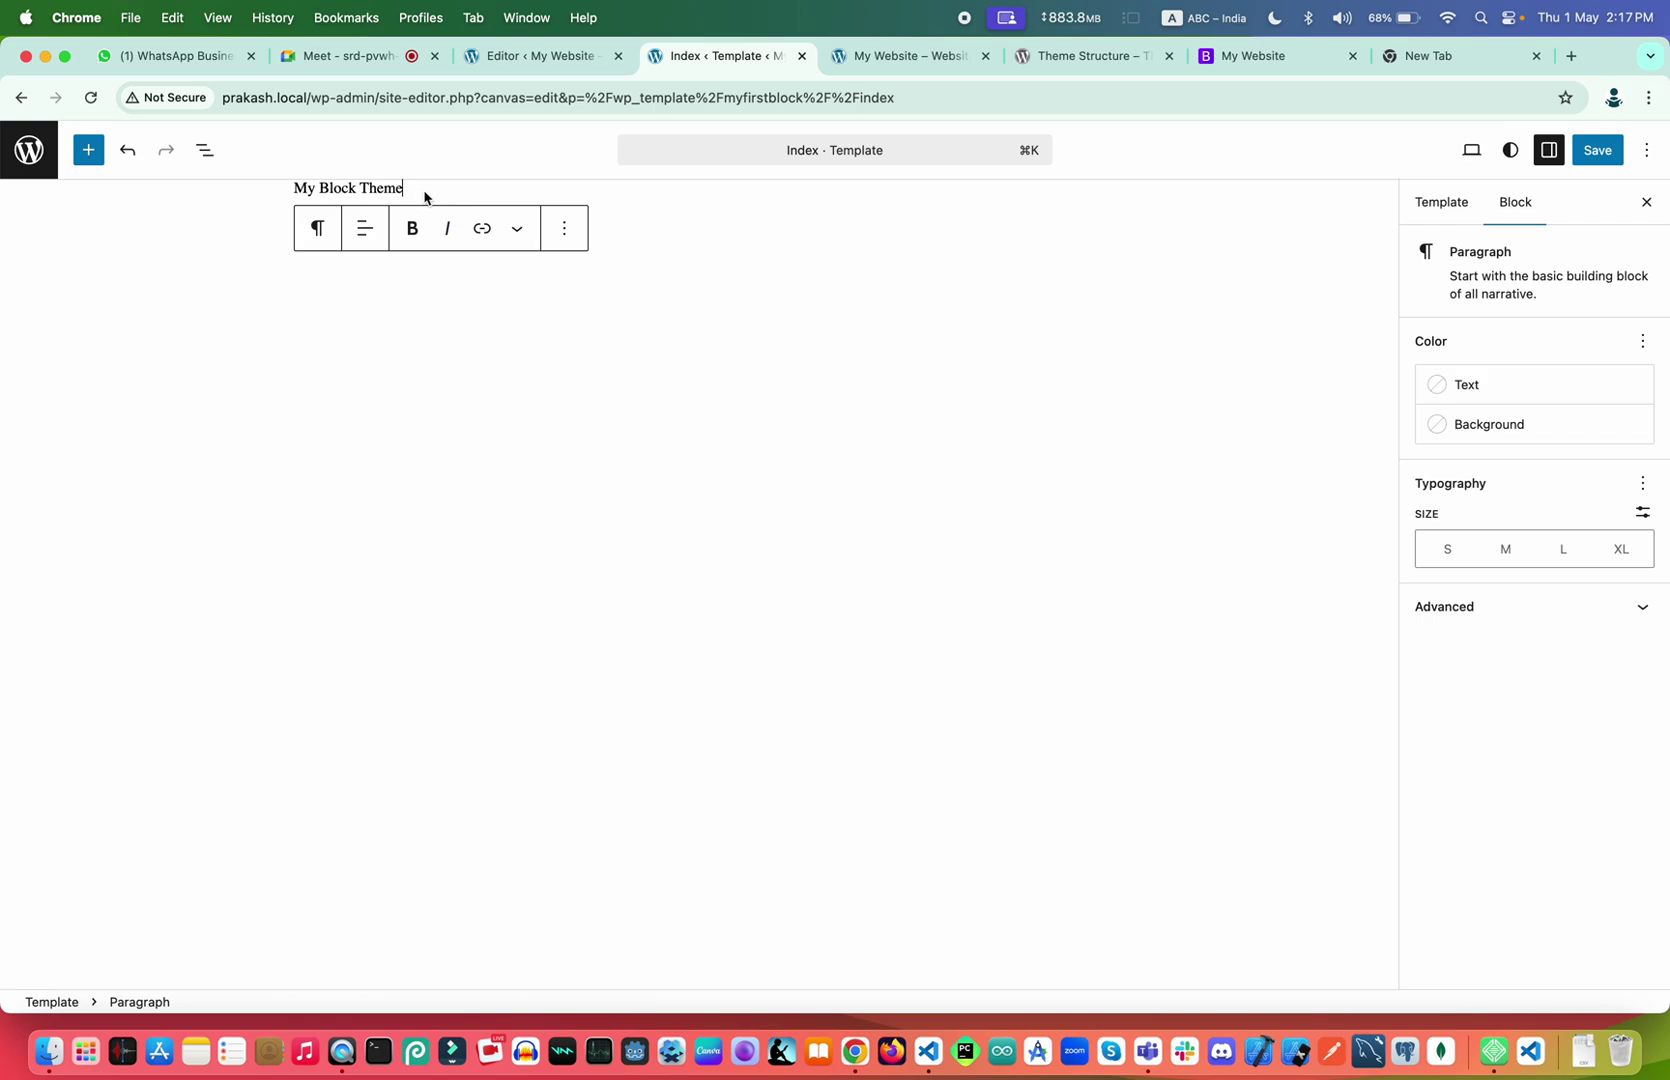
Transform the "My Block Theme" paragraph into a heading block at level Heading 1
{"action": "left_click", "coordinate": [318, 229]}
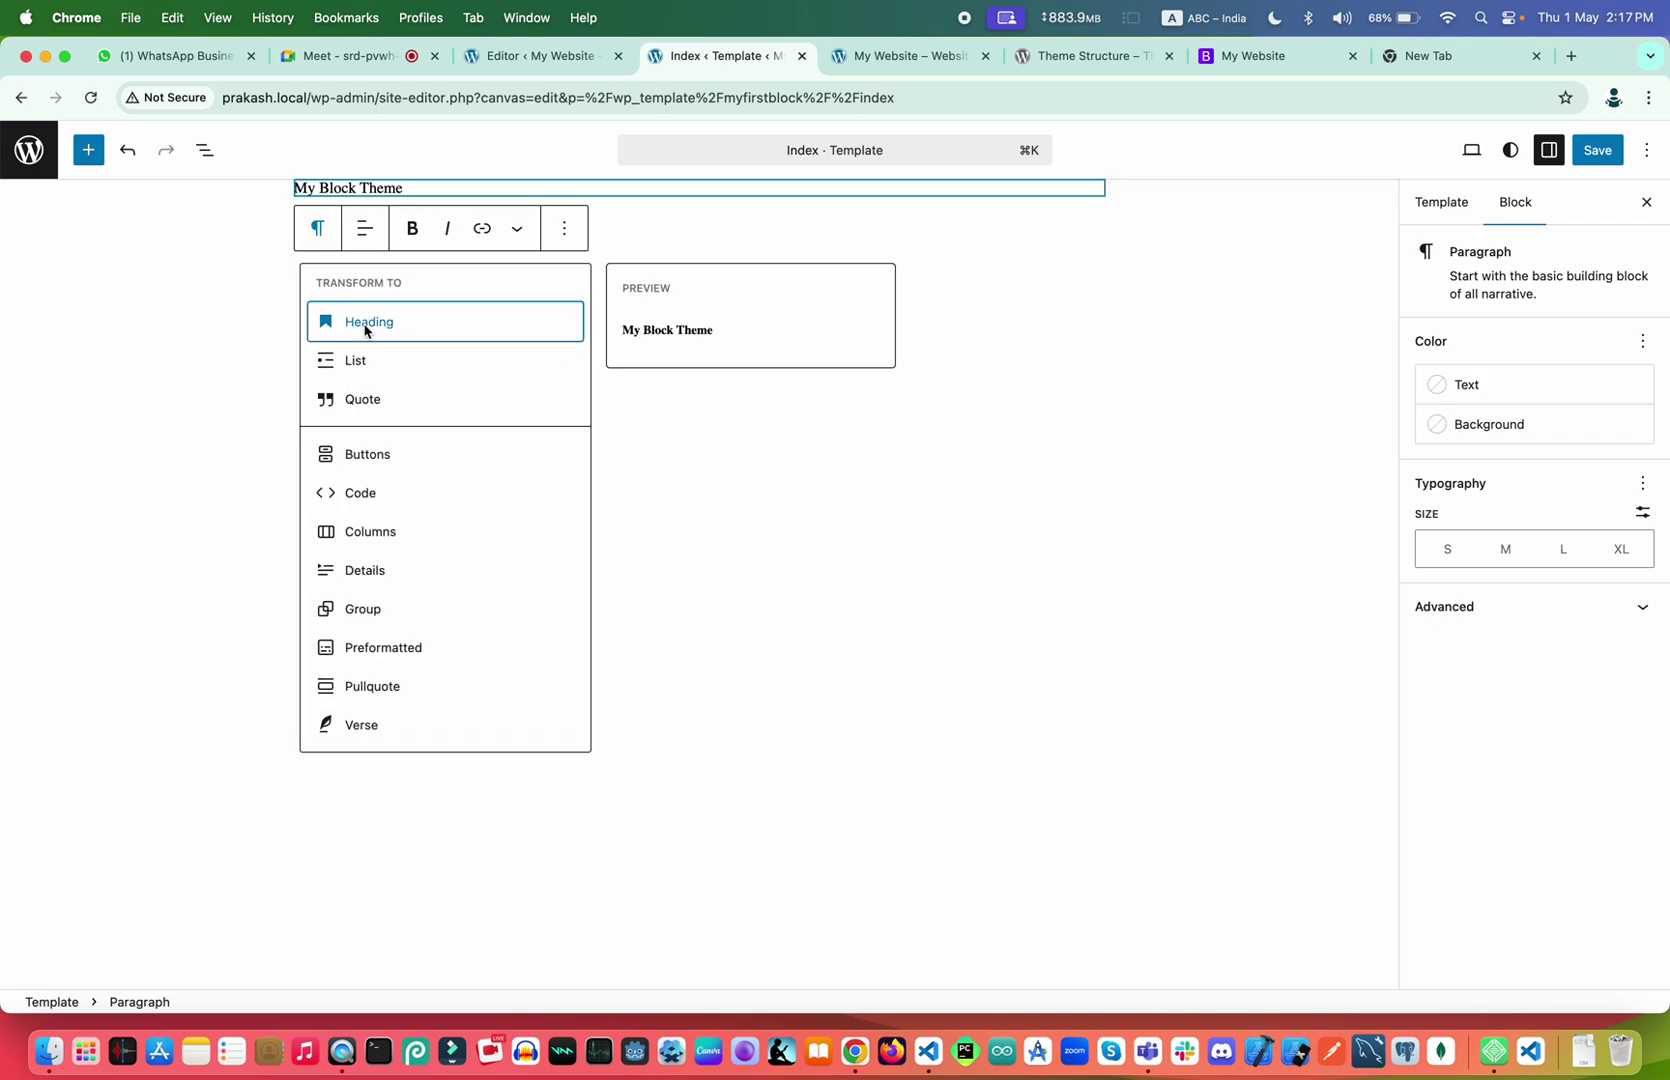
{"action": "left_click", "coordinate": [320, 325]}
{"action": "left_click", "coordinate": [363, 238]}
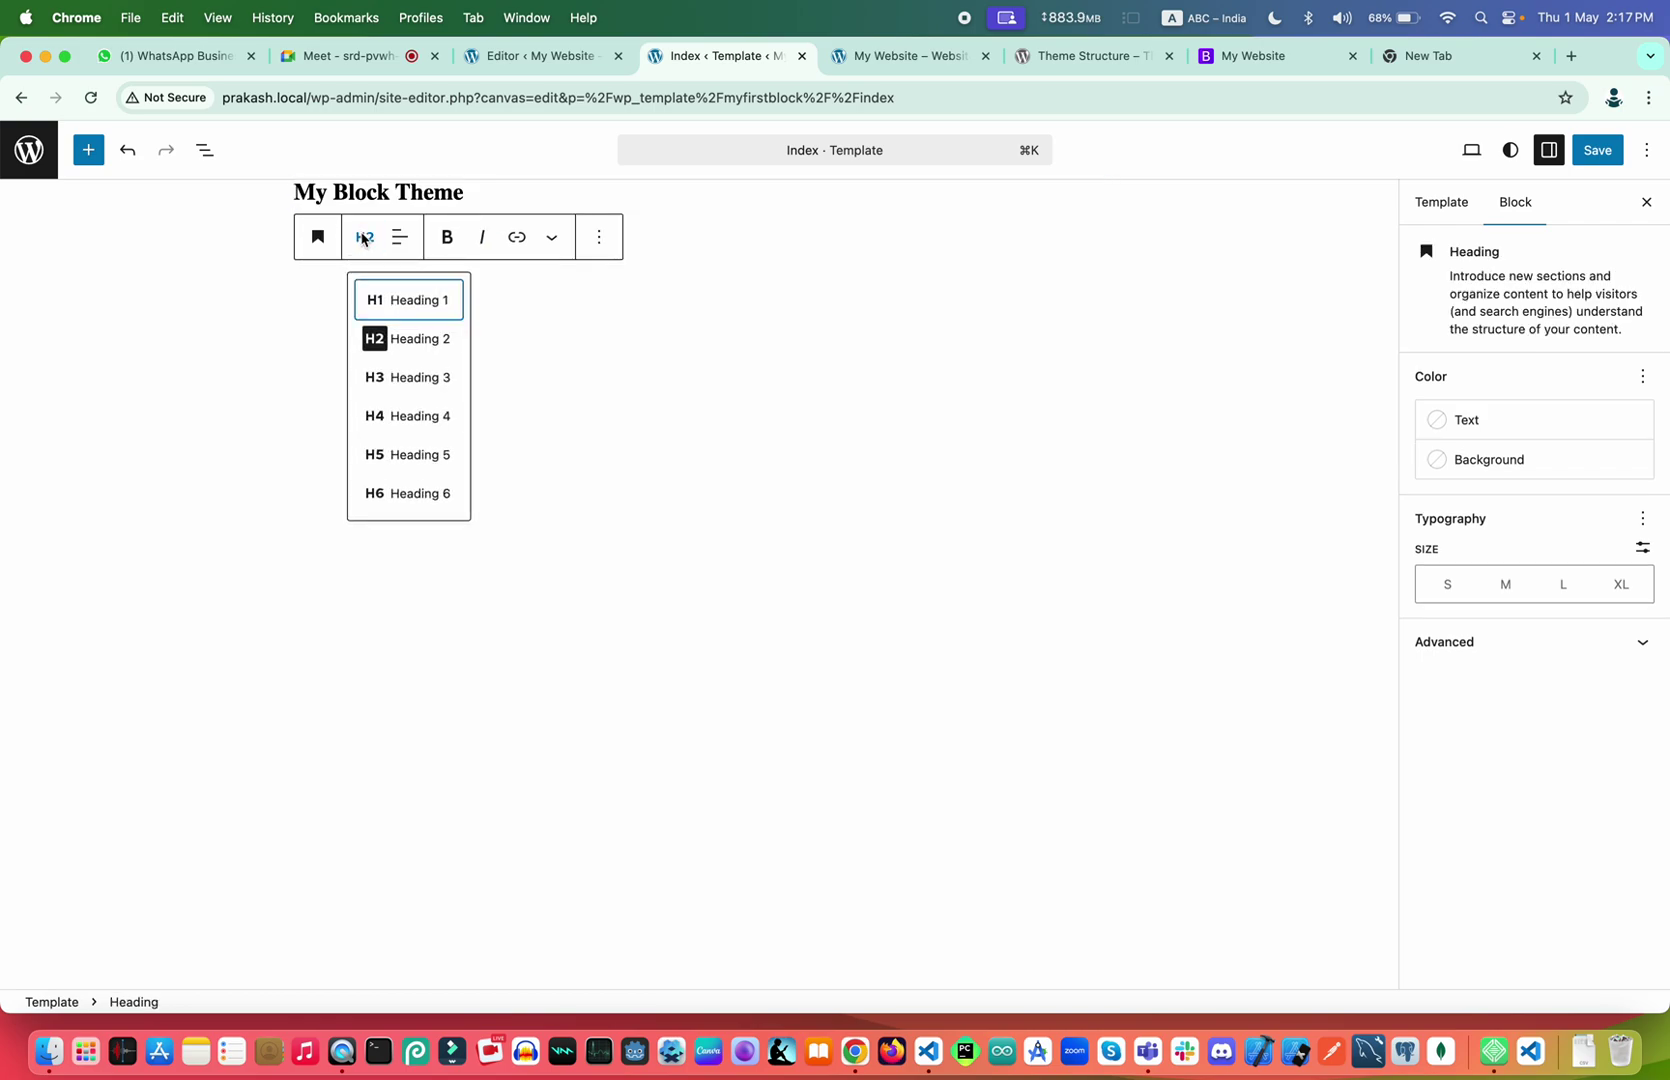
{"action": "left_click", "coordinate": [385, 302]}
Make the entire "My Block Theme" heading text bold and italic
{"action": "left_click", "coordinate": [448, 257]}
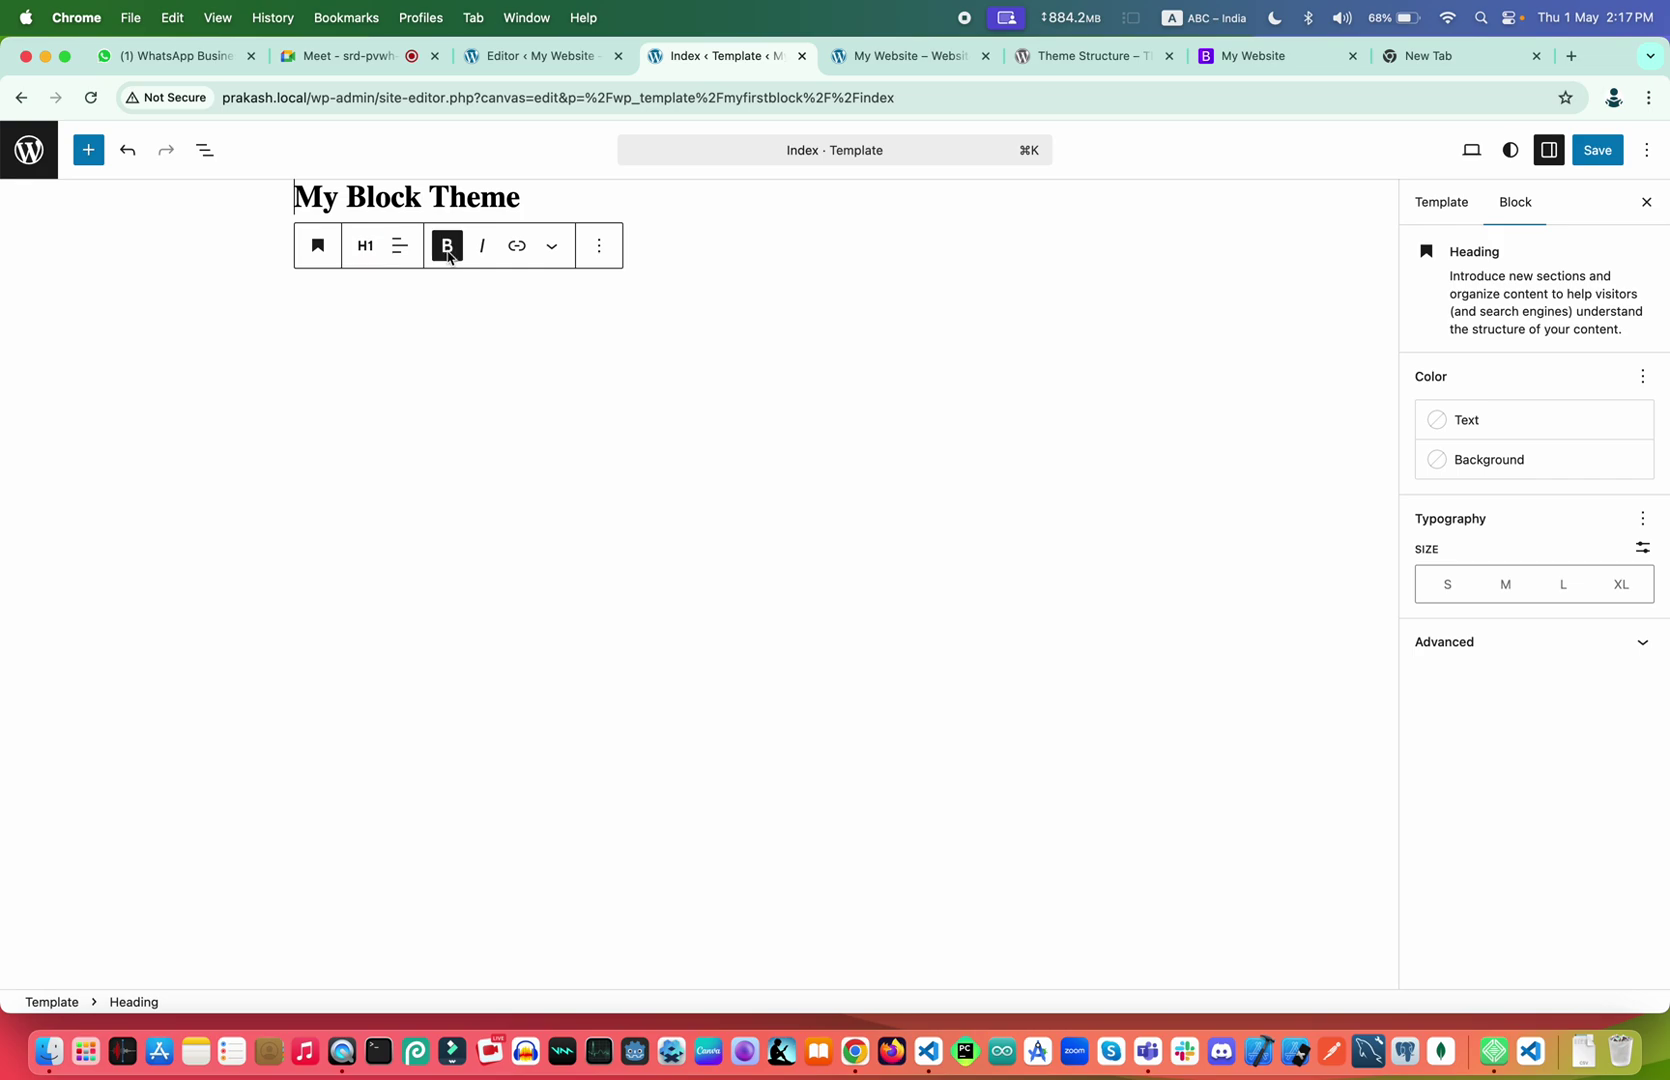
{"action": "key", "text": "super+a"}
{"action": "left_click", "coordinate": [447, 247]}
{"action": "left_click", "coordinate": [482, 249]}
Highlight the heading text with Vivid cyan blue (#0693E3) as text color and Luminous vivid amber (#FCB900) as background
{"action": "left_click", "coordinate": [551, 246]}
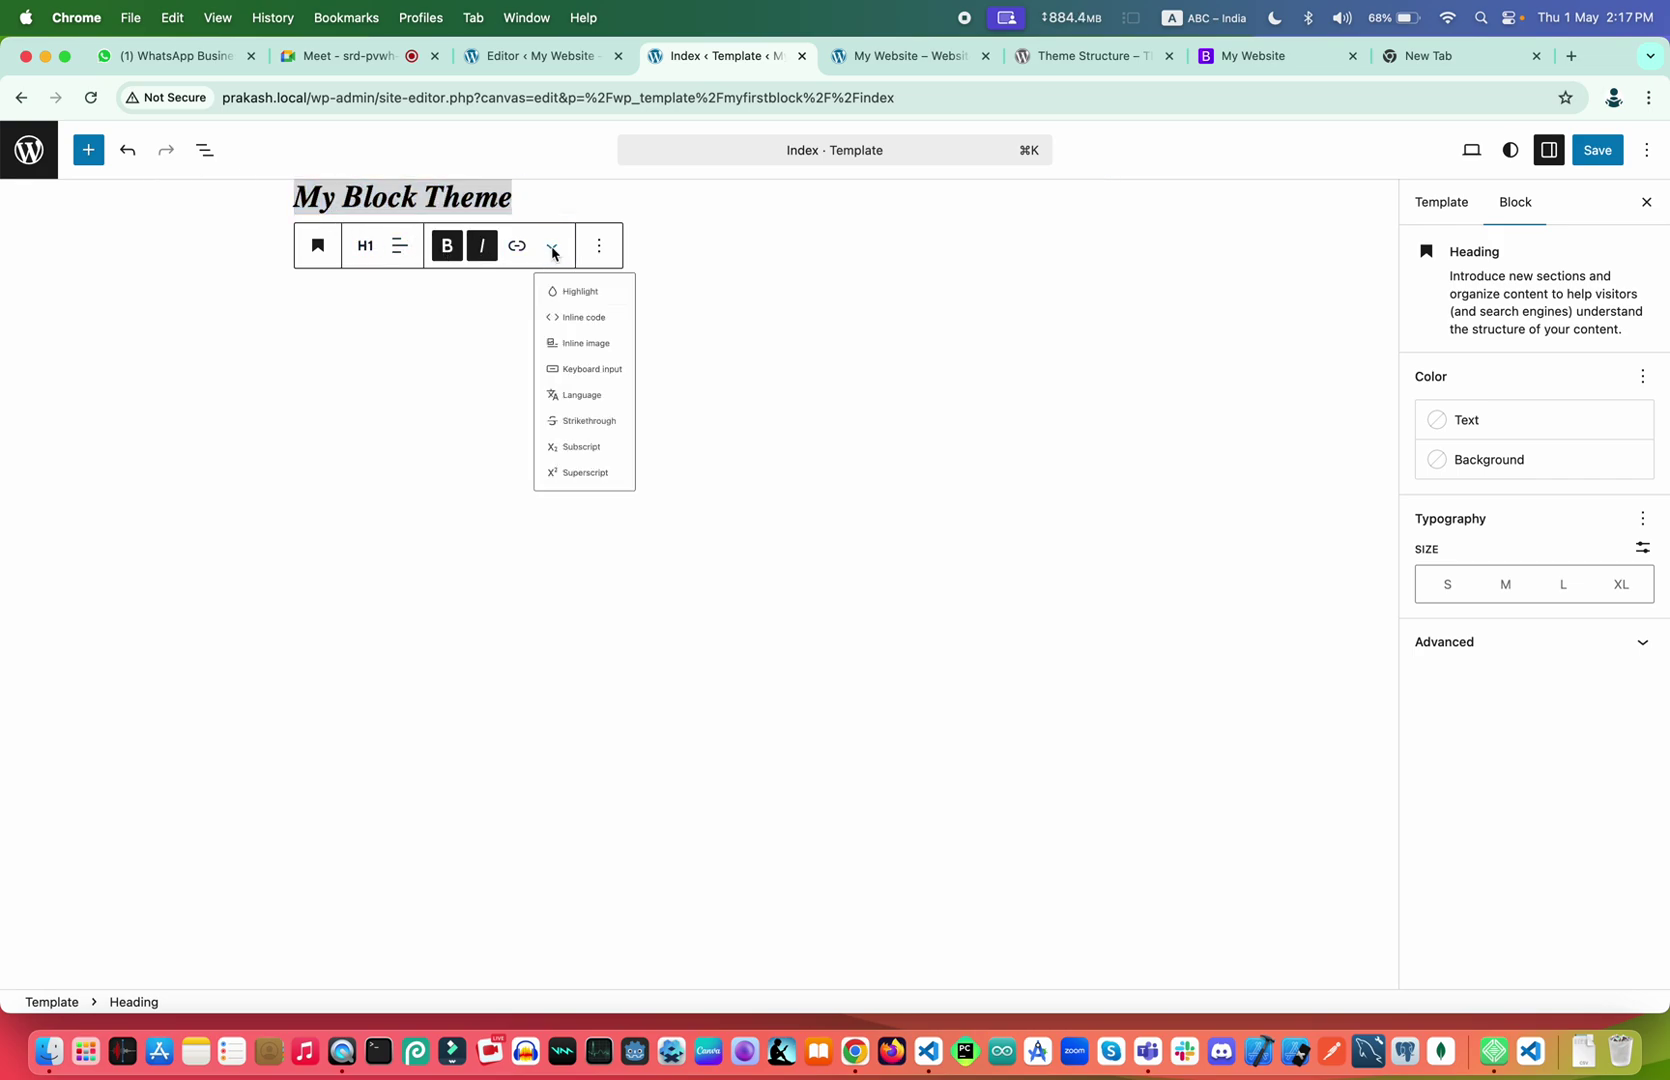
{"action": "left_click", "coordinate": [625, 316]}
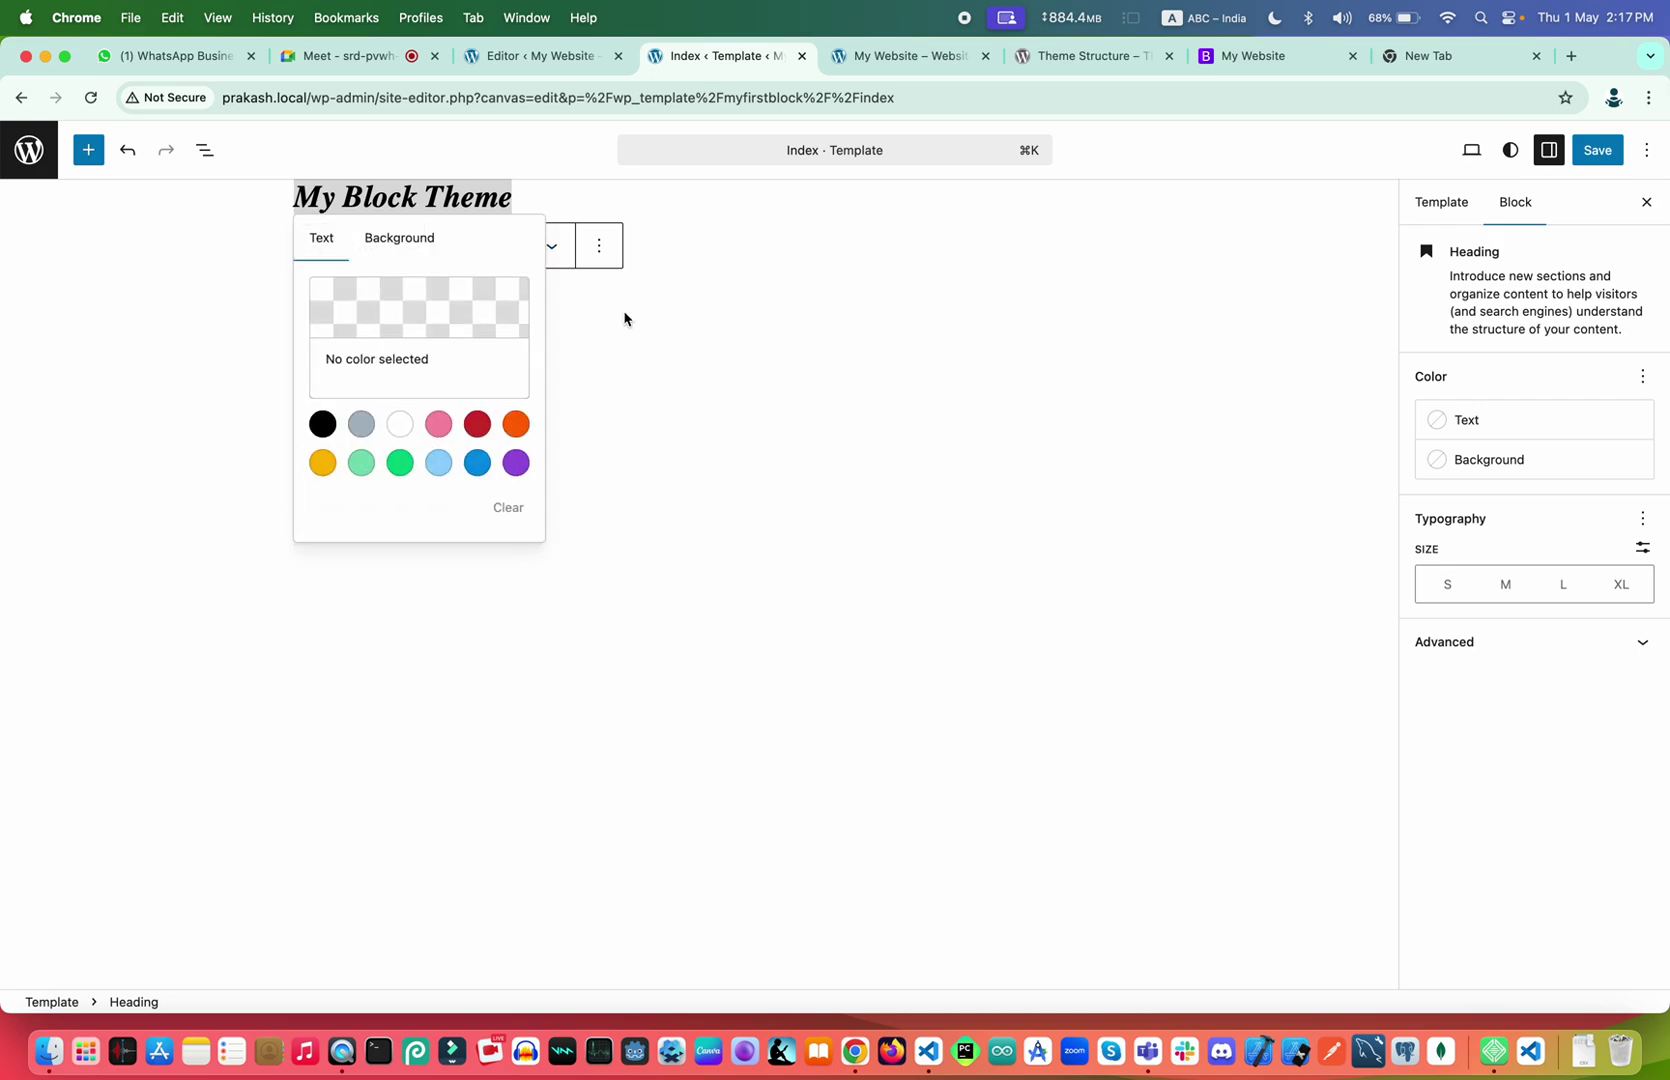
{"action": "left_click", "coordinate": [481, 467]}
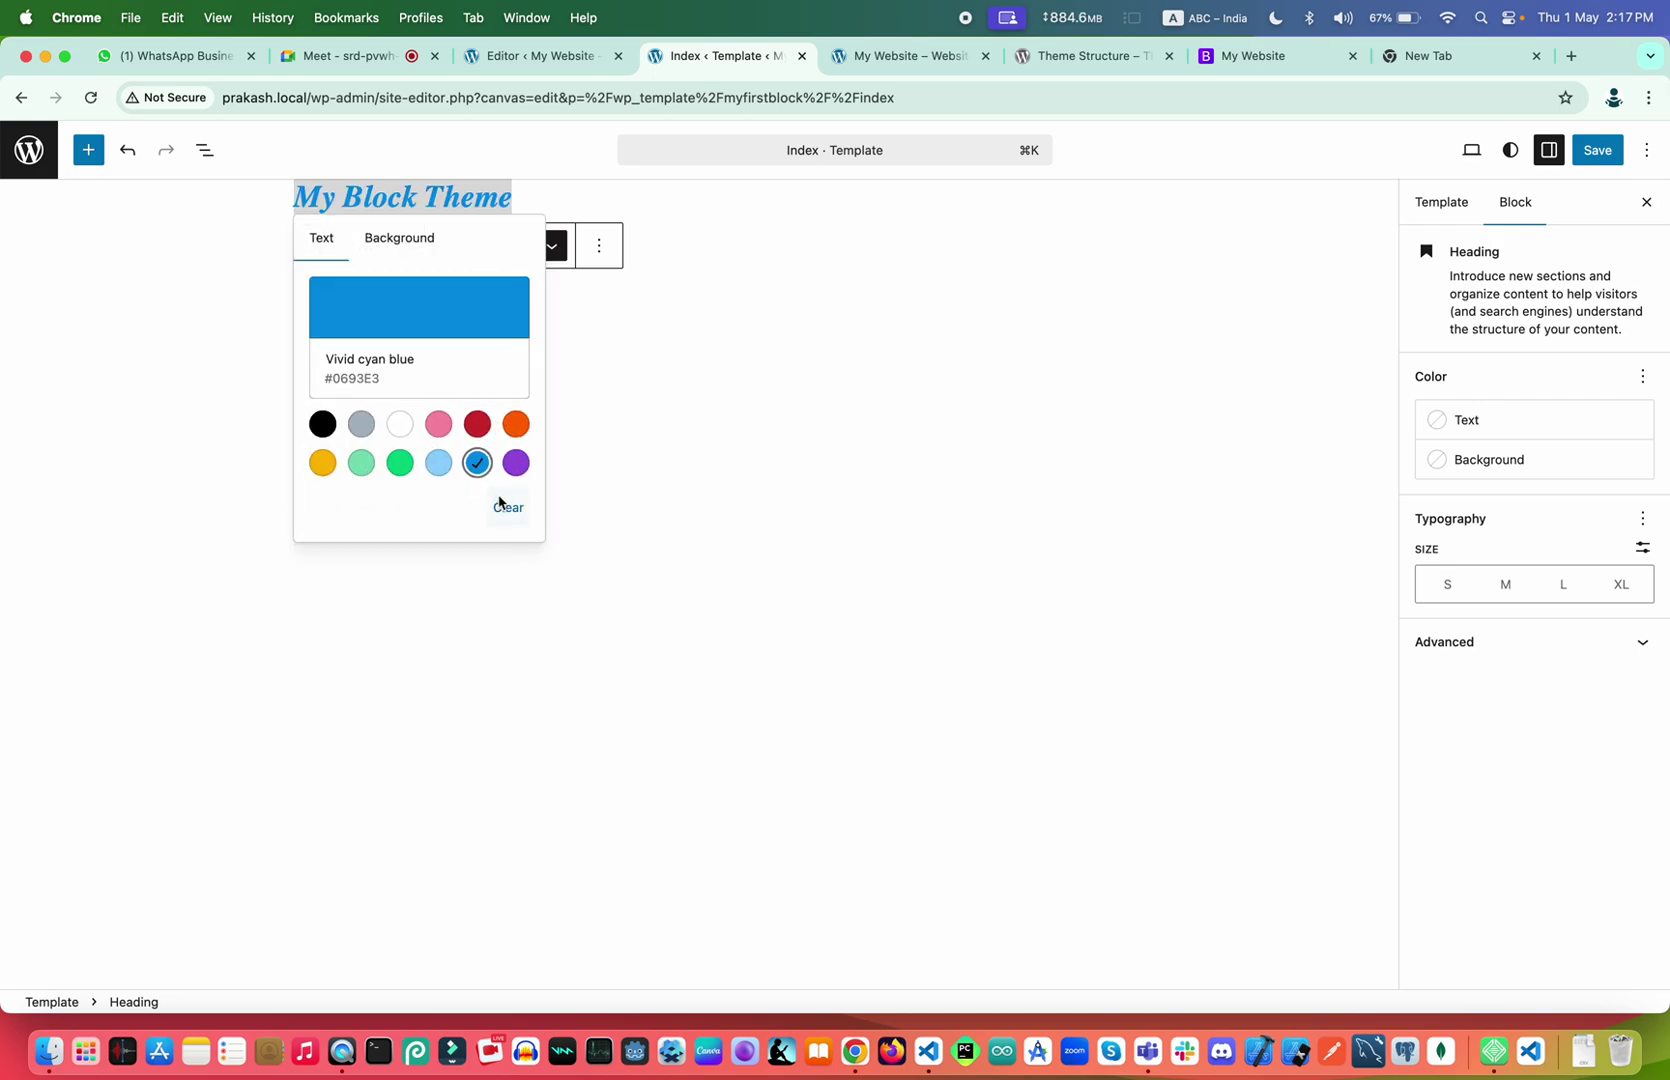
{"action": "left_click", "coordinate": [399, 237]}
{"action": "left_click", "coordinate": [322, 462]}
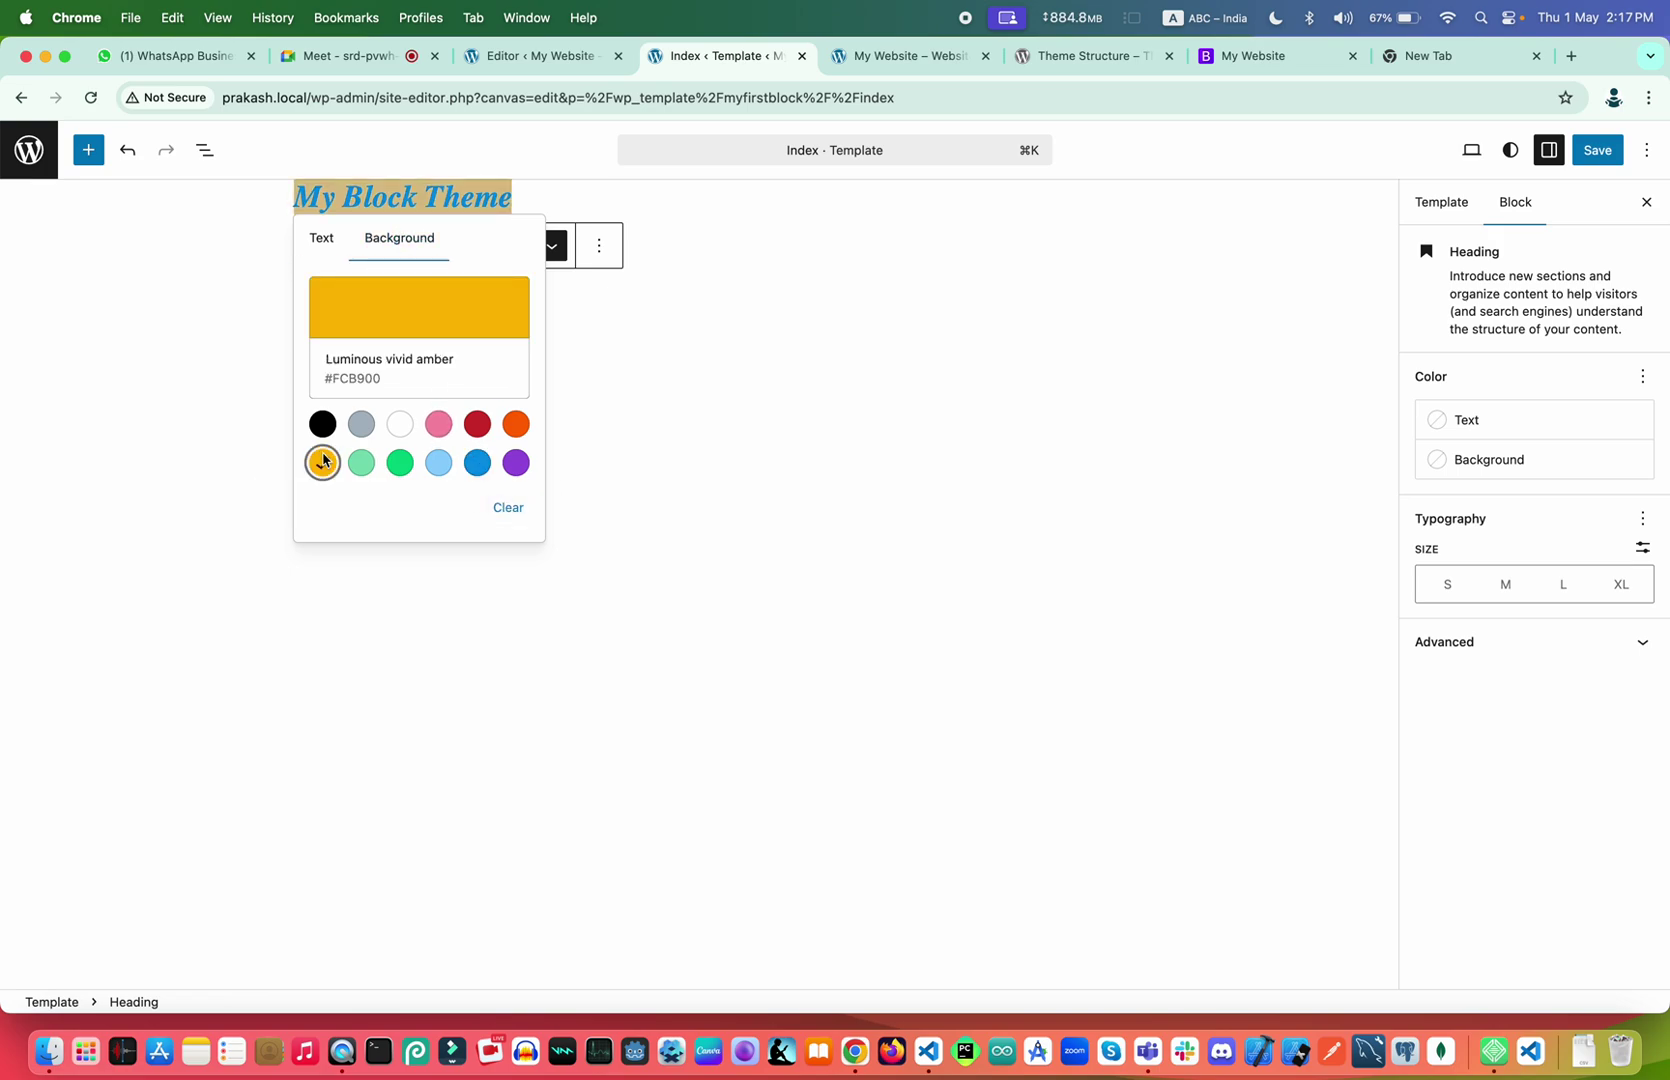
{"action": "left_click", "coordinate": [665, 282]}
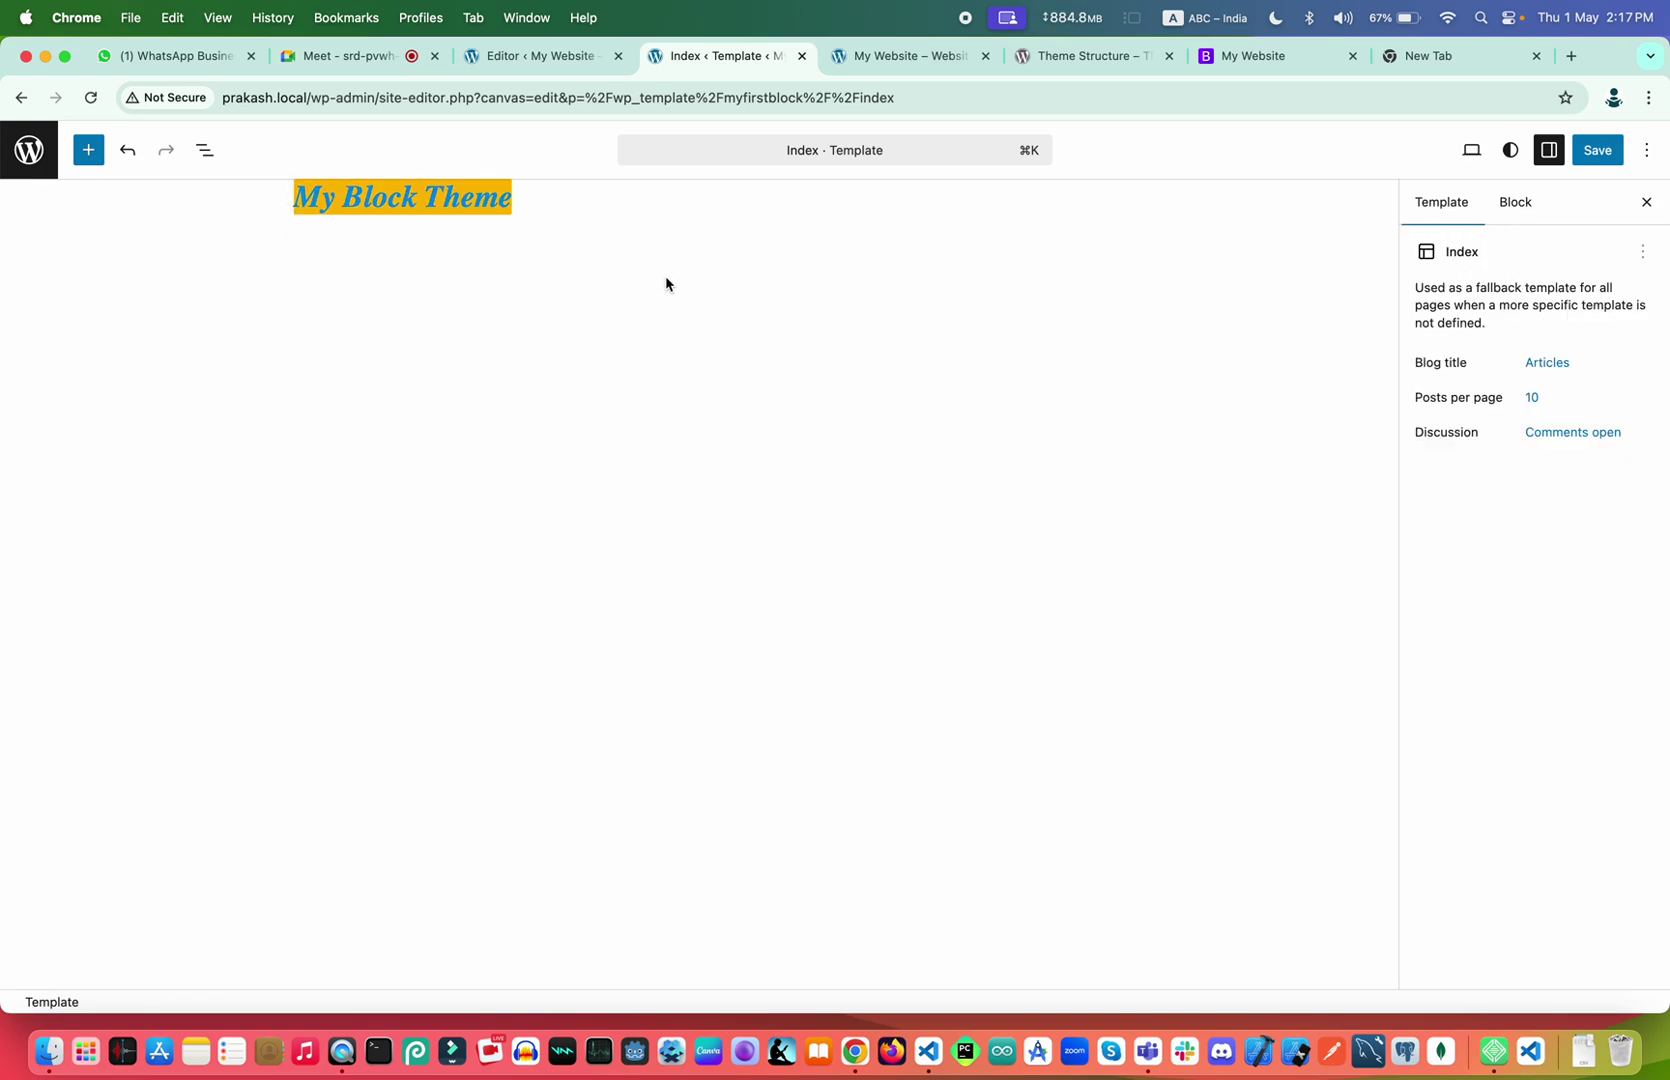
Save the Index template and look over the editor's view, editor and tool options
{"action": "left_click", "coordinate": [1593, 152]}
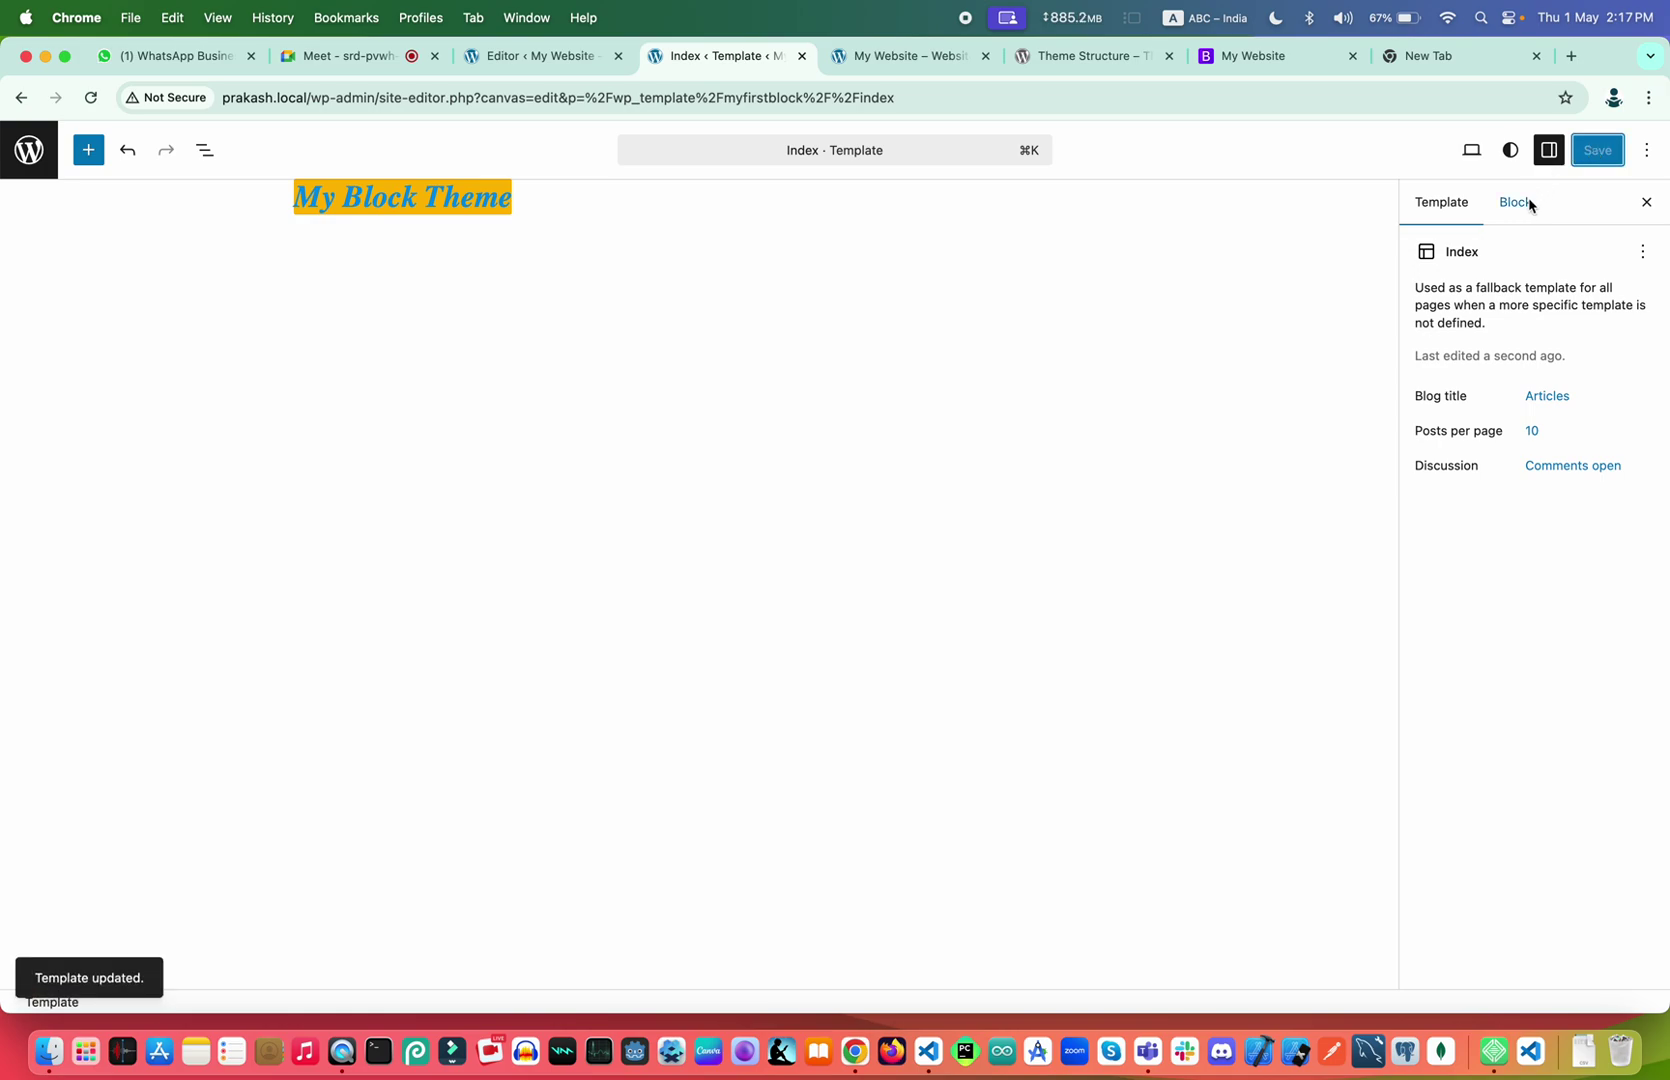
{"action": "left_click", "coordinate": [1647, 150]}
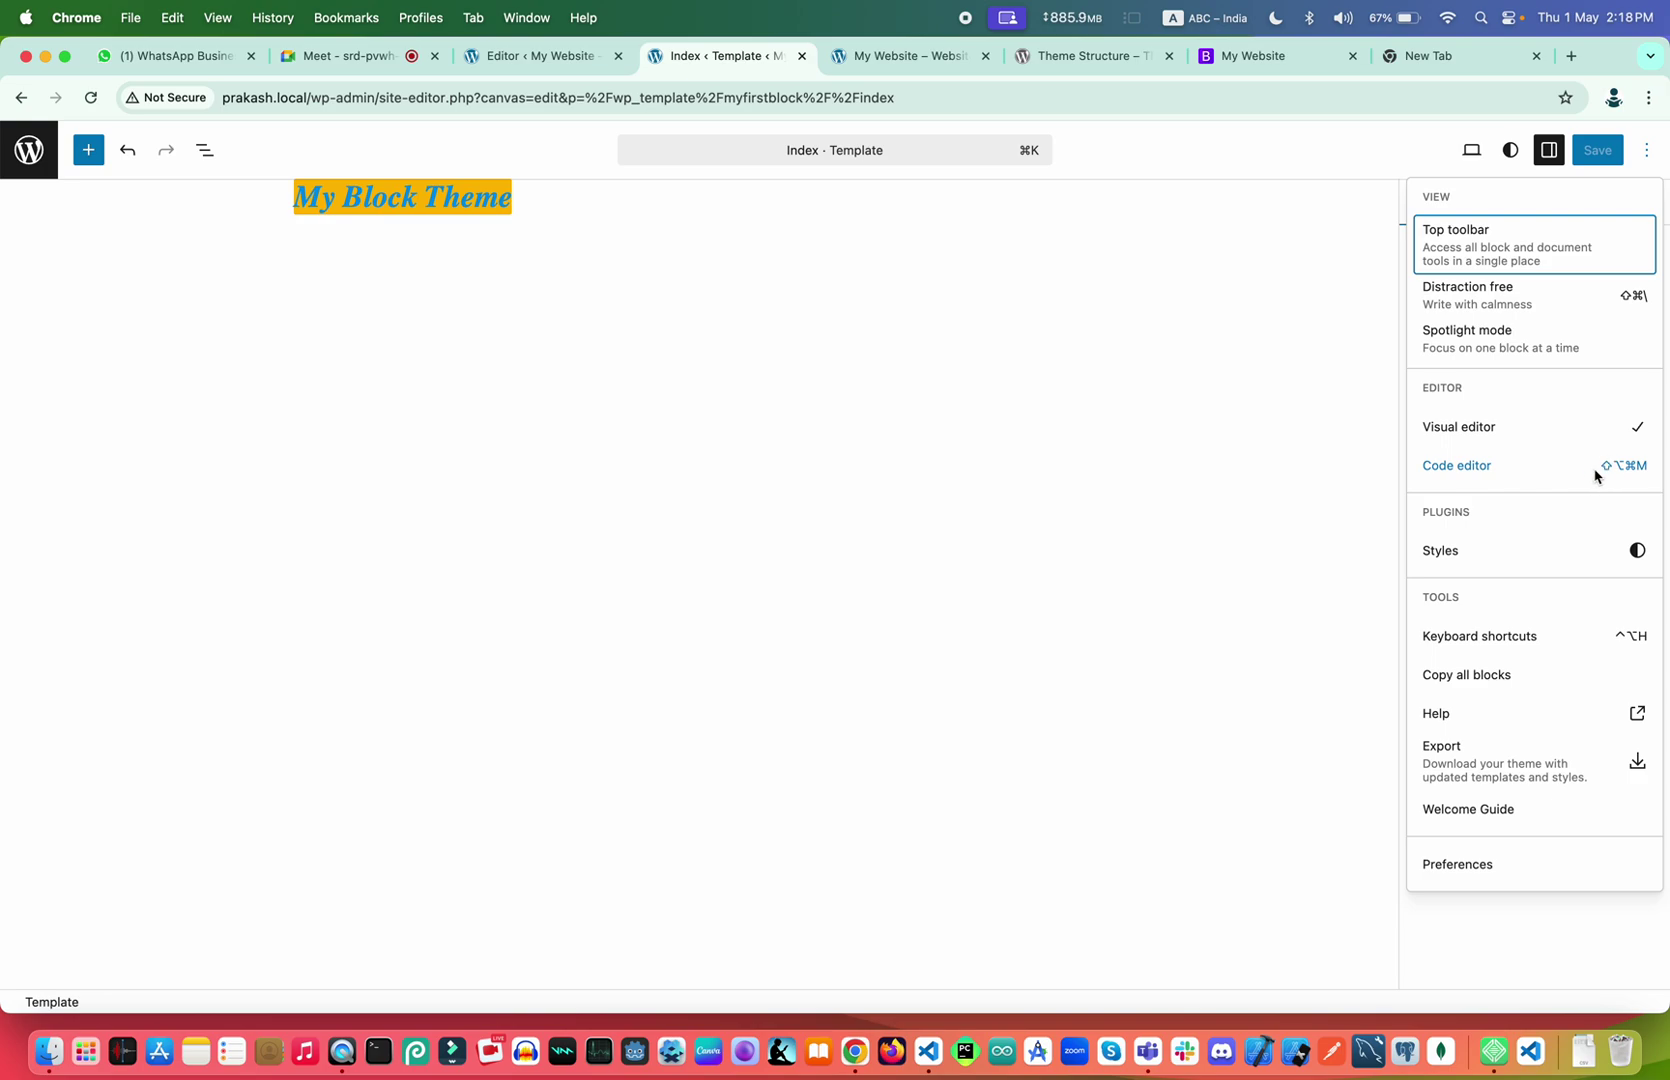
{"action": "left_click", "coordinate": [1330, 474]}
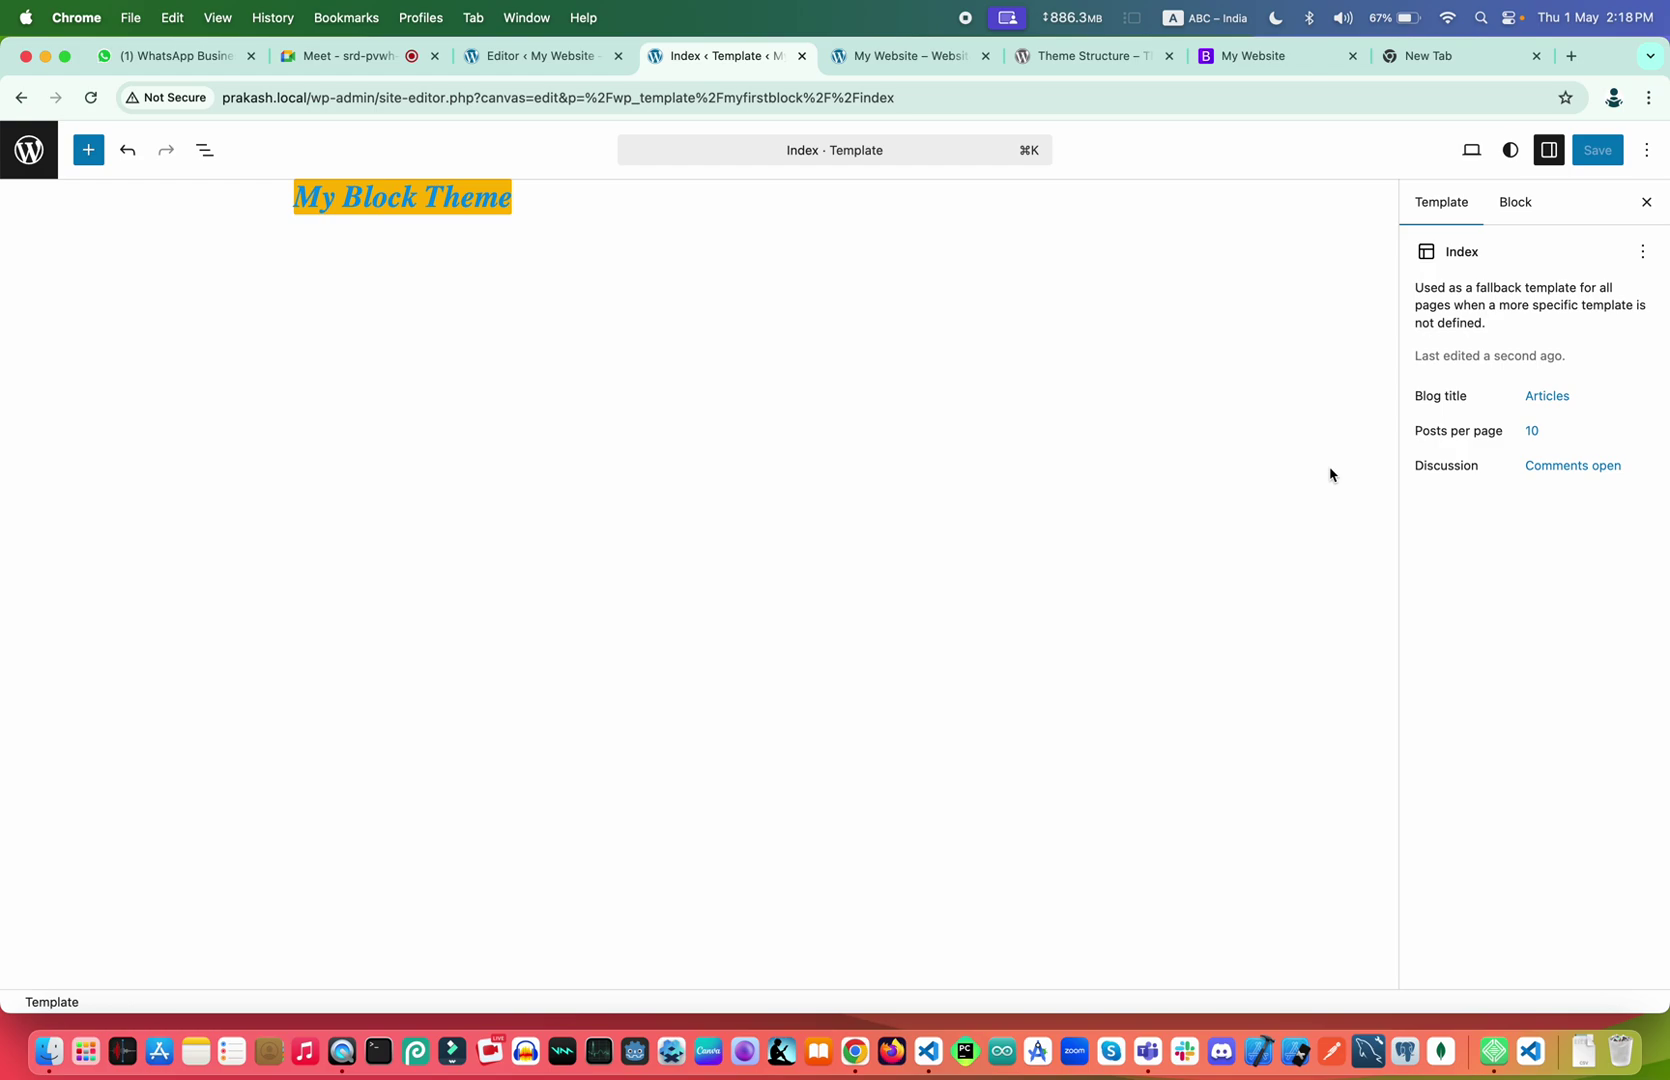
Switch the Index template between the code editor and the visual editor to examine the heading's block markup
{"action": "key", "text": "super+shift+alt+m"}
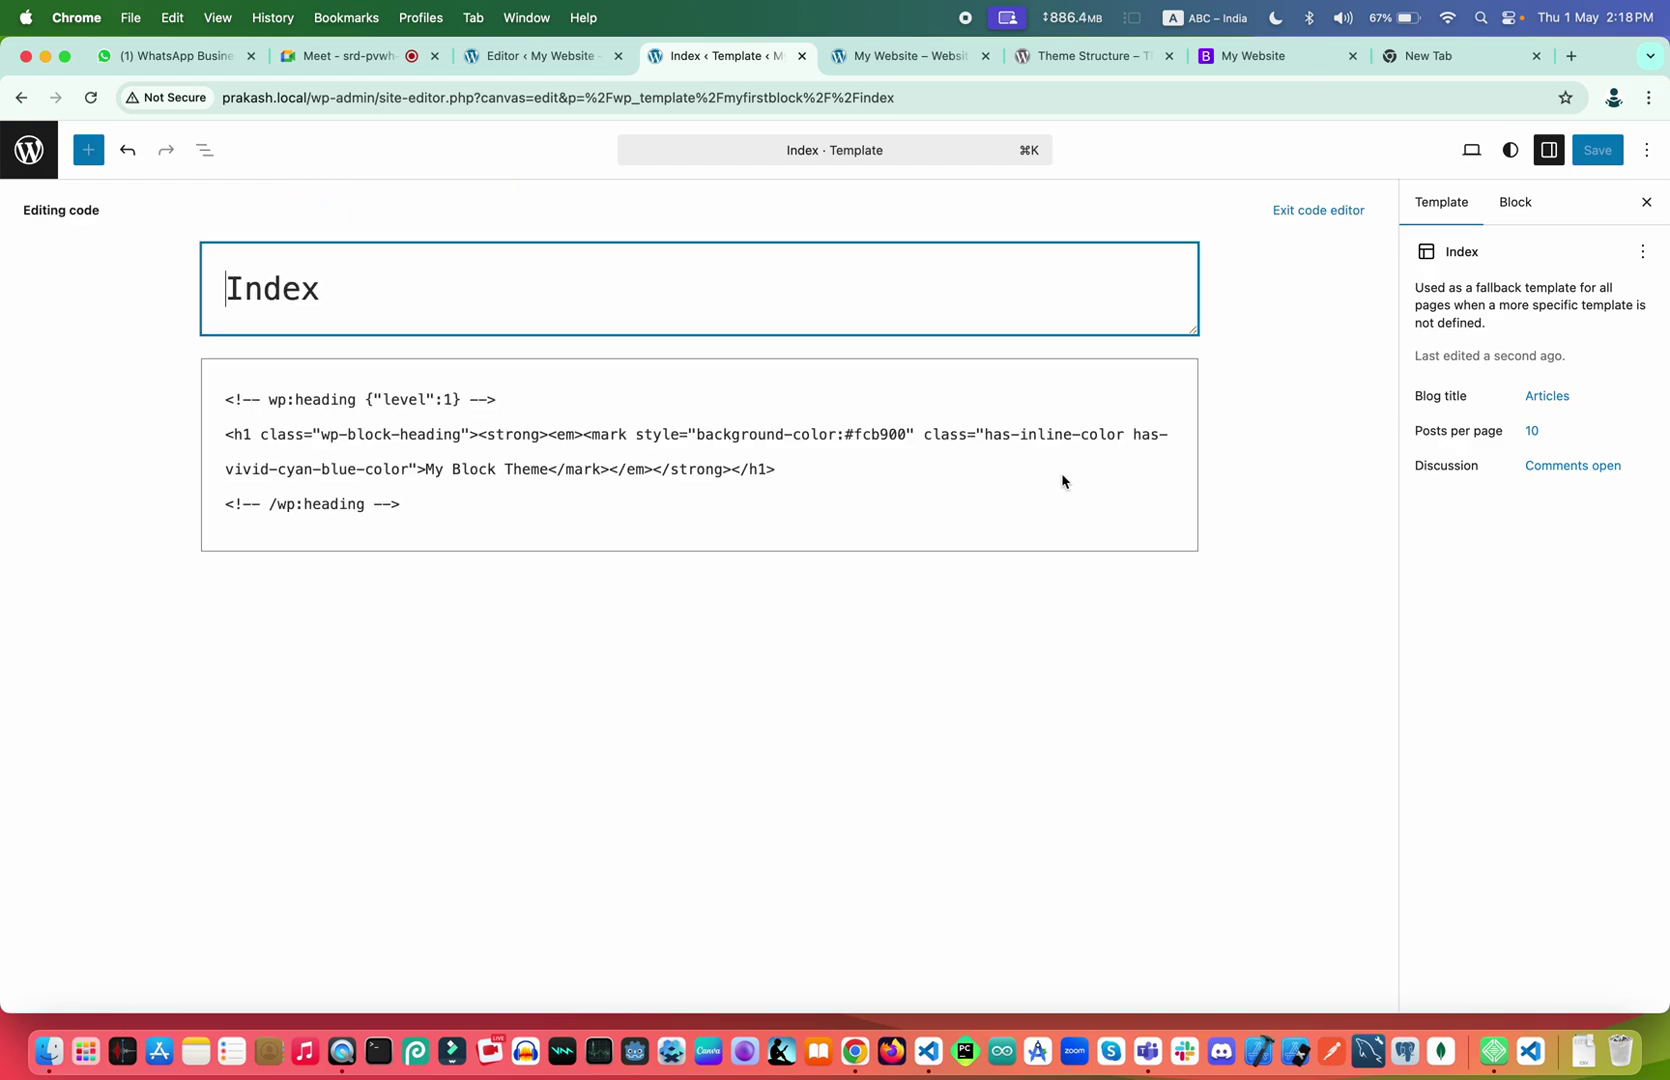
{"action": "key", "text": "super+shift+alt+m"}
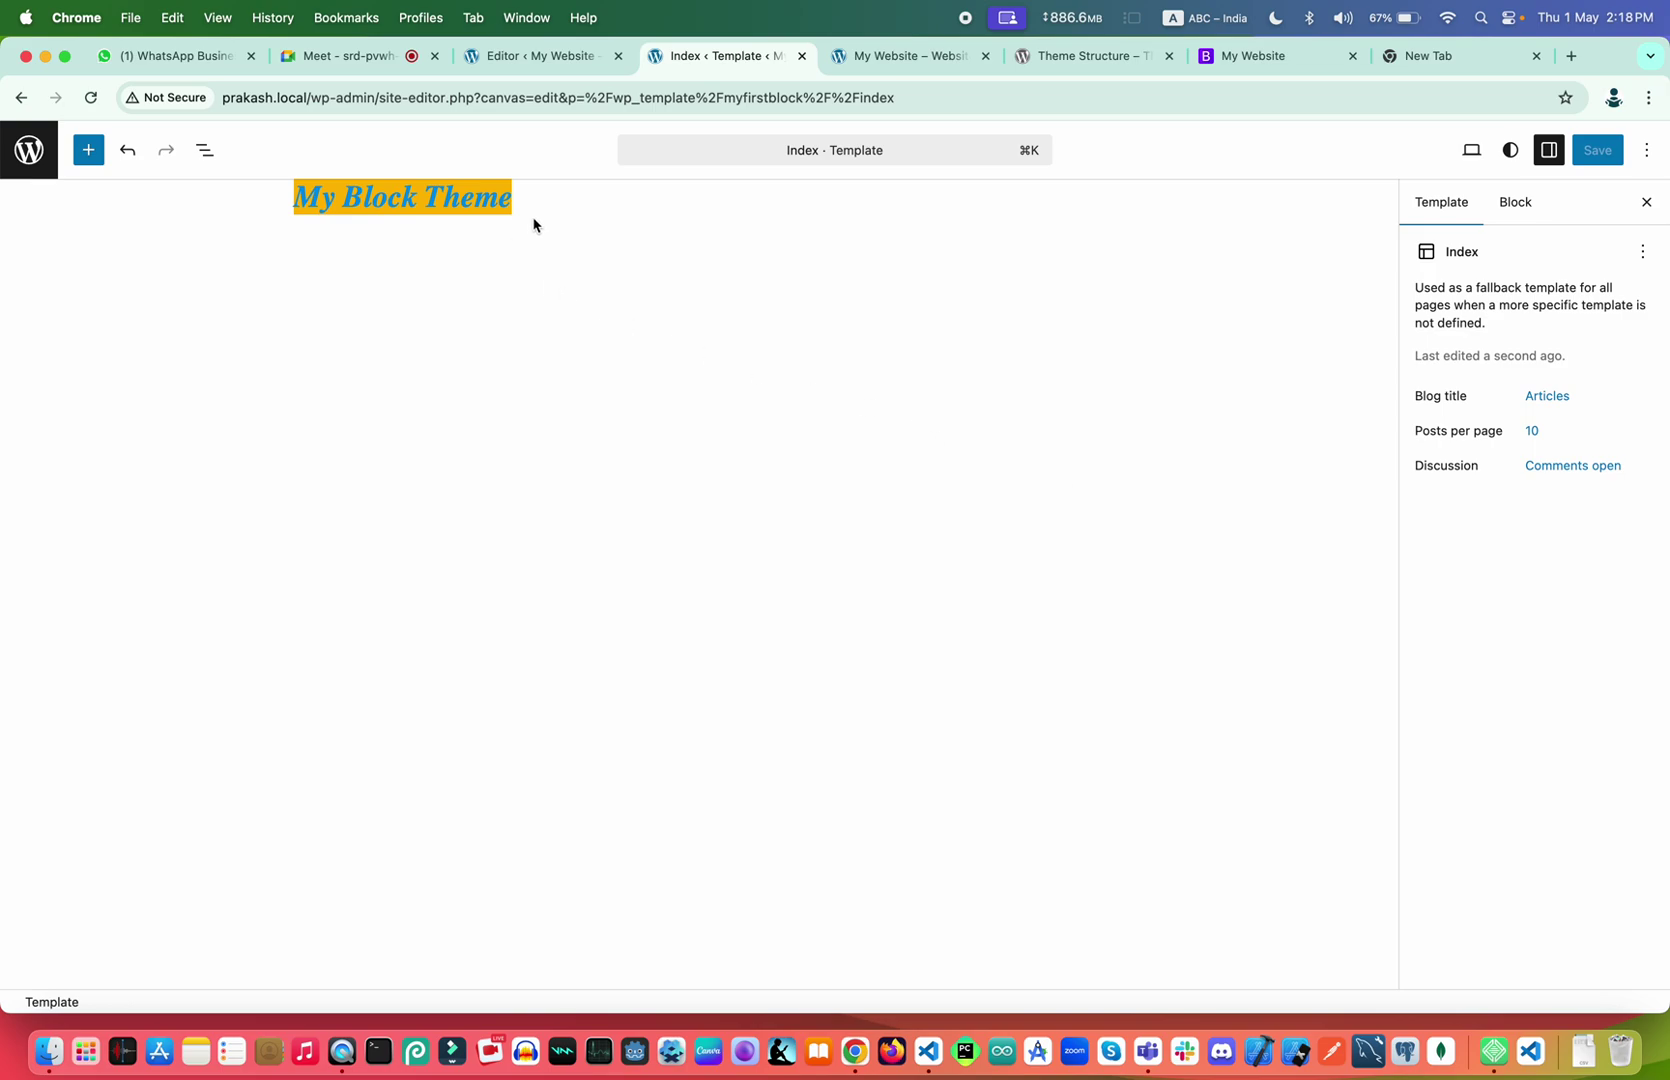
{"action": "left_click", "coordinate": [1646, 150]}
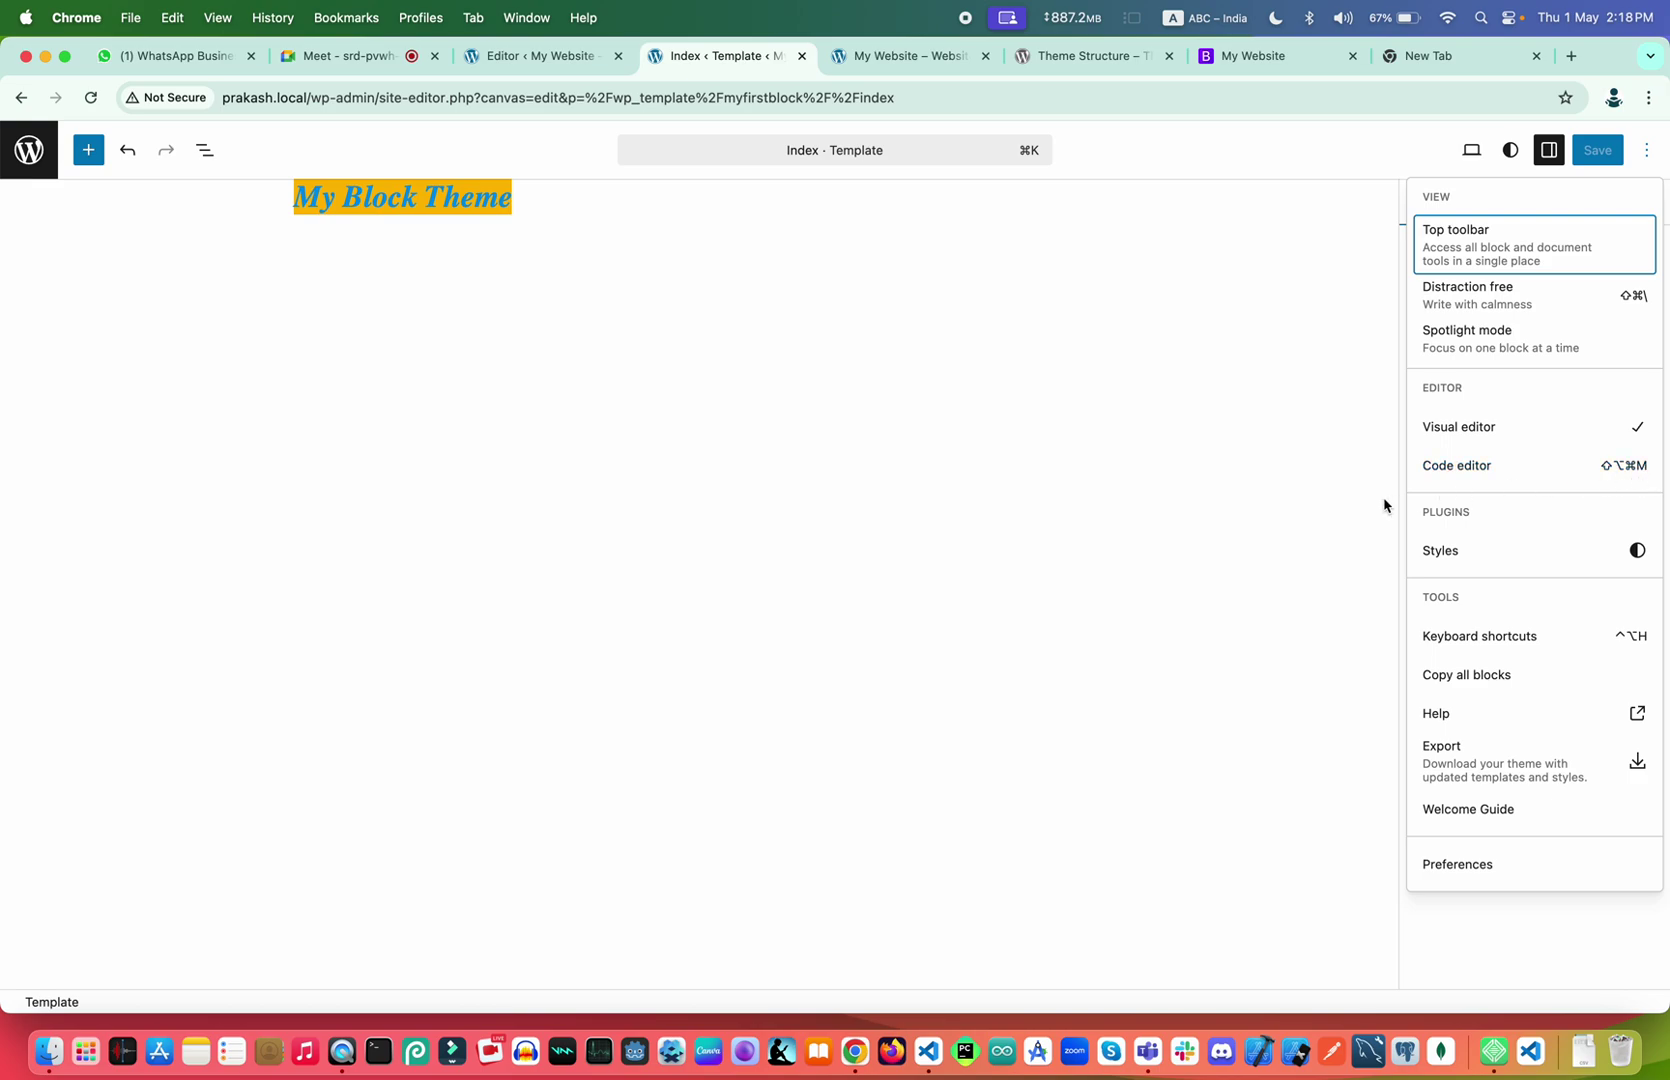
{"action": "left_click", "coordinate": [1200, 525]}
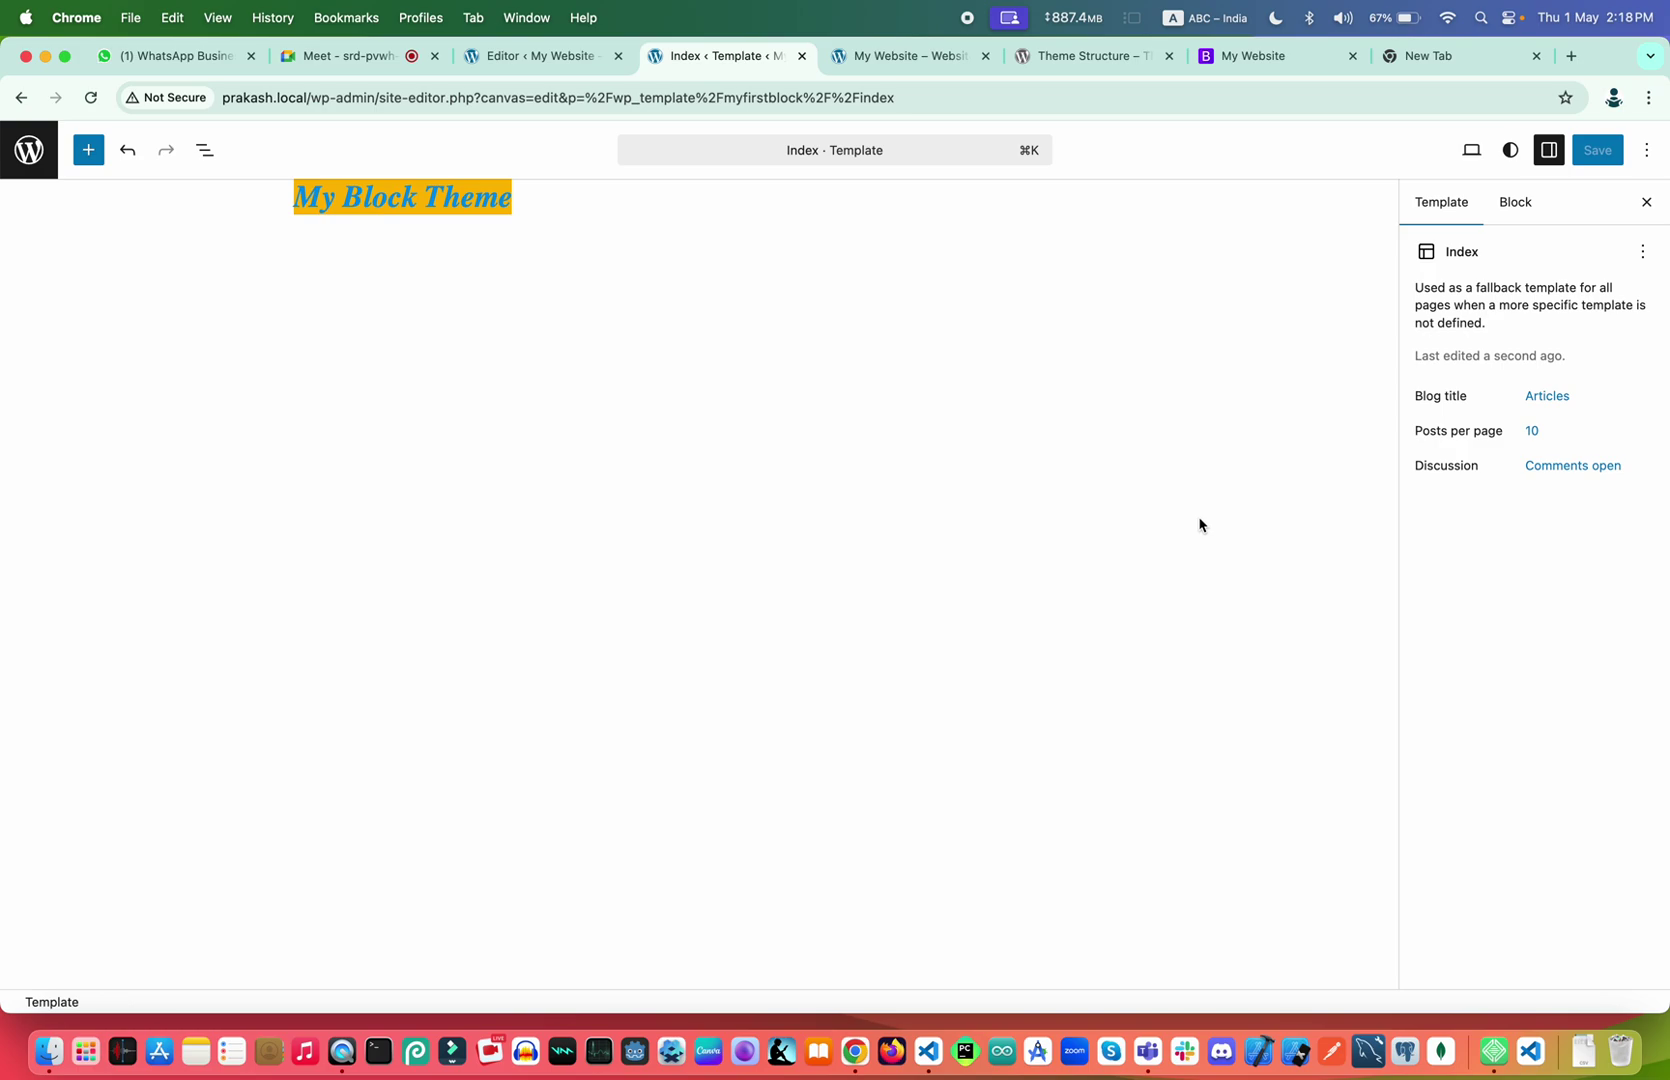
{"action": "key", "text": "super+shift+alt+m"}
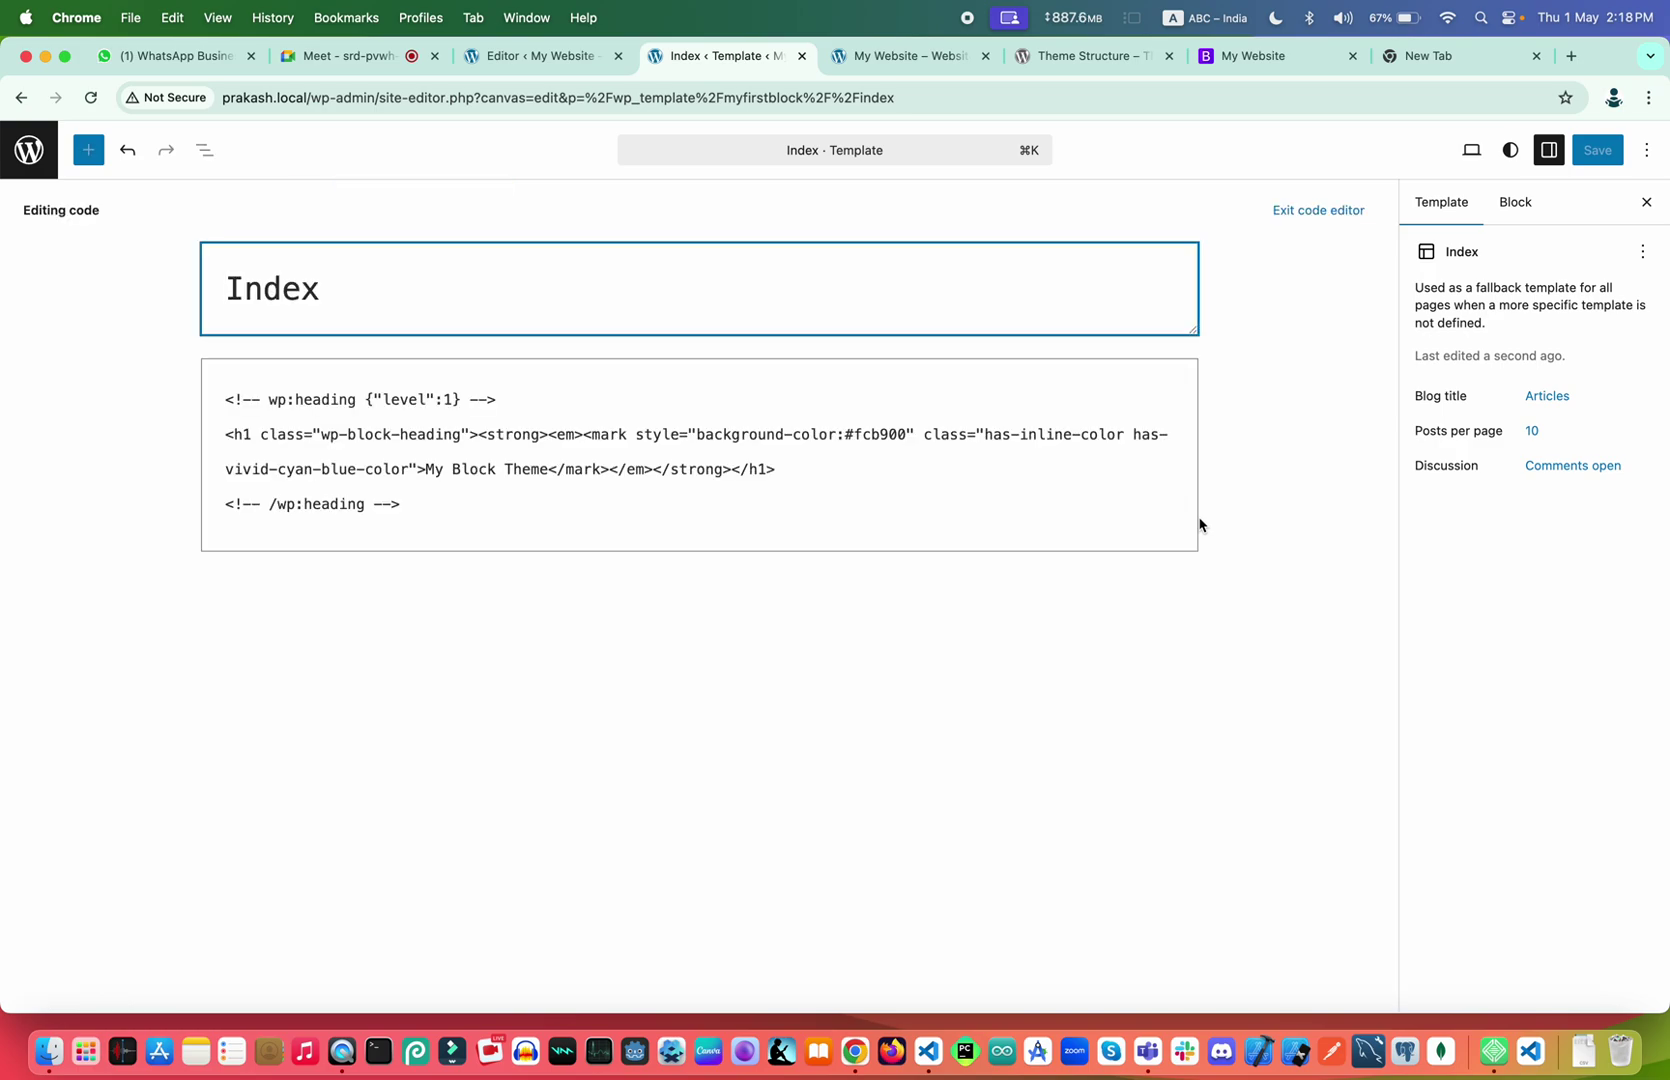
{"action": "key", "text": "super+shift+alt+m"}
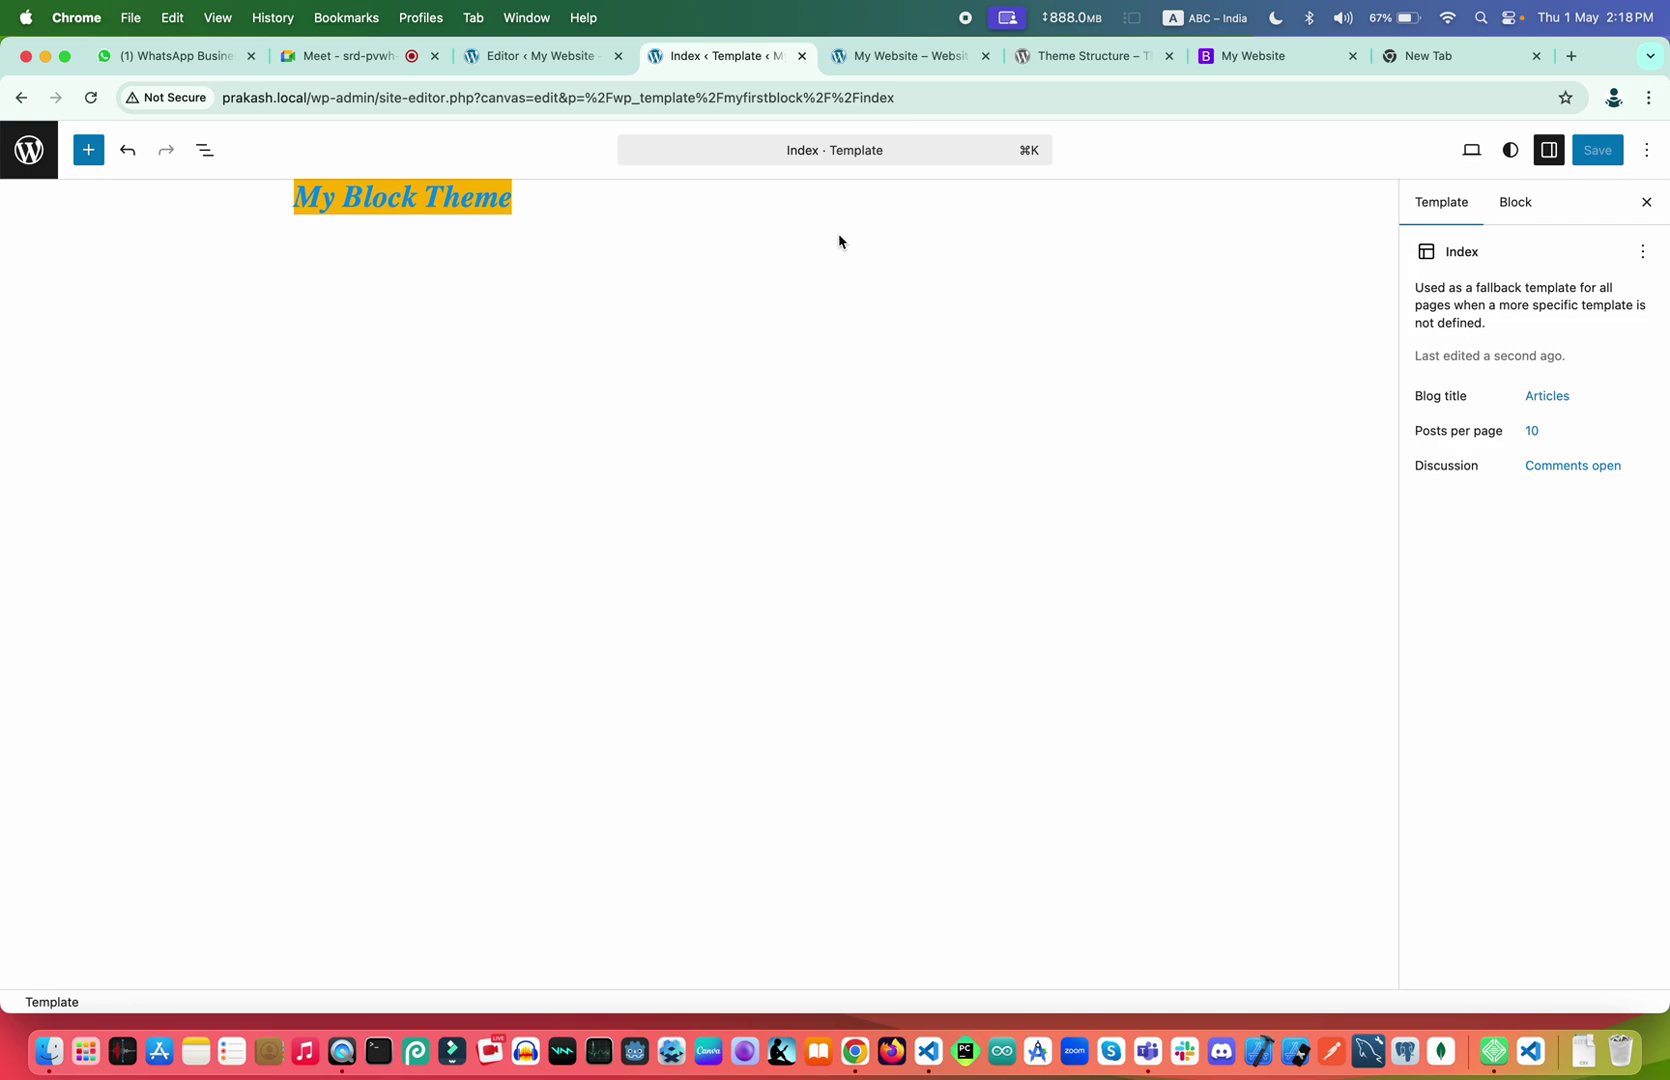
Copy the heading's full block markup from the Index template's code view and replace the h1 line in index.html in VS Code with it
{"action": "key", "text": "alt+shift+super+m"}
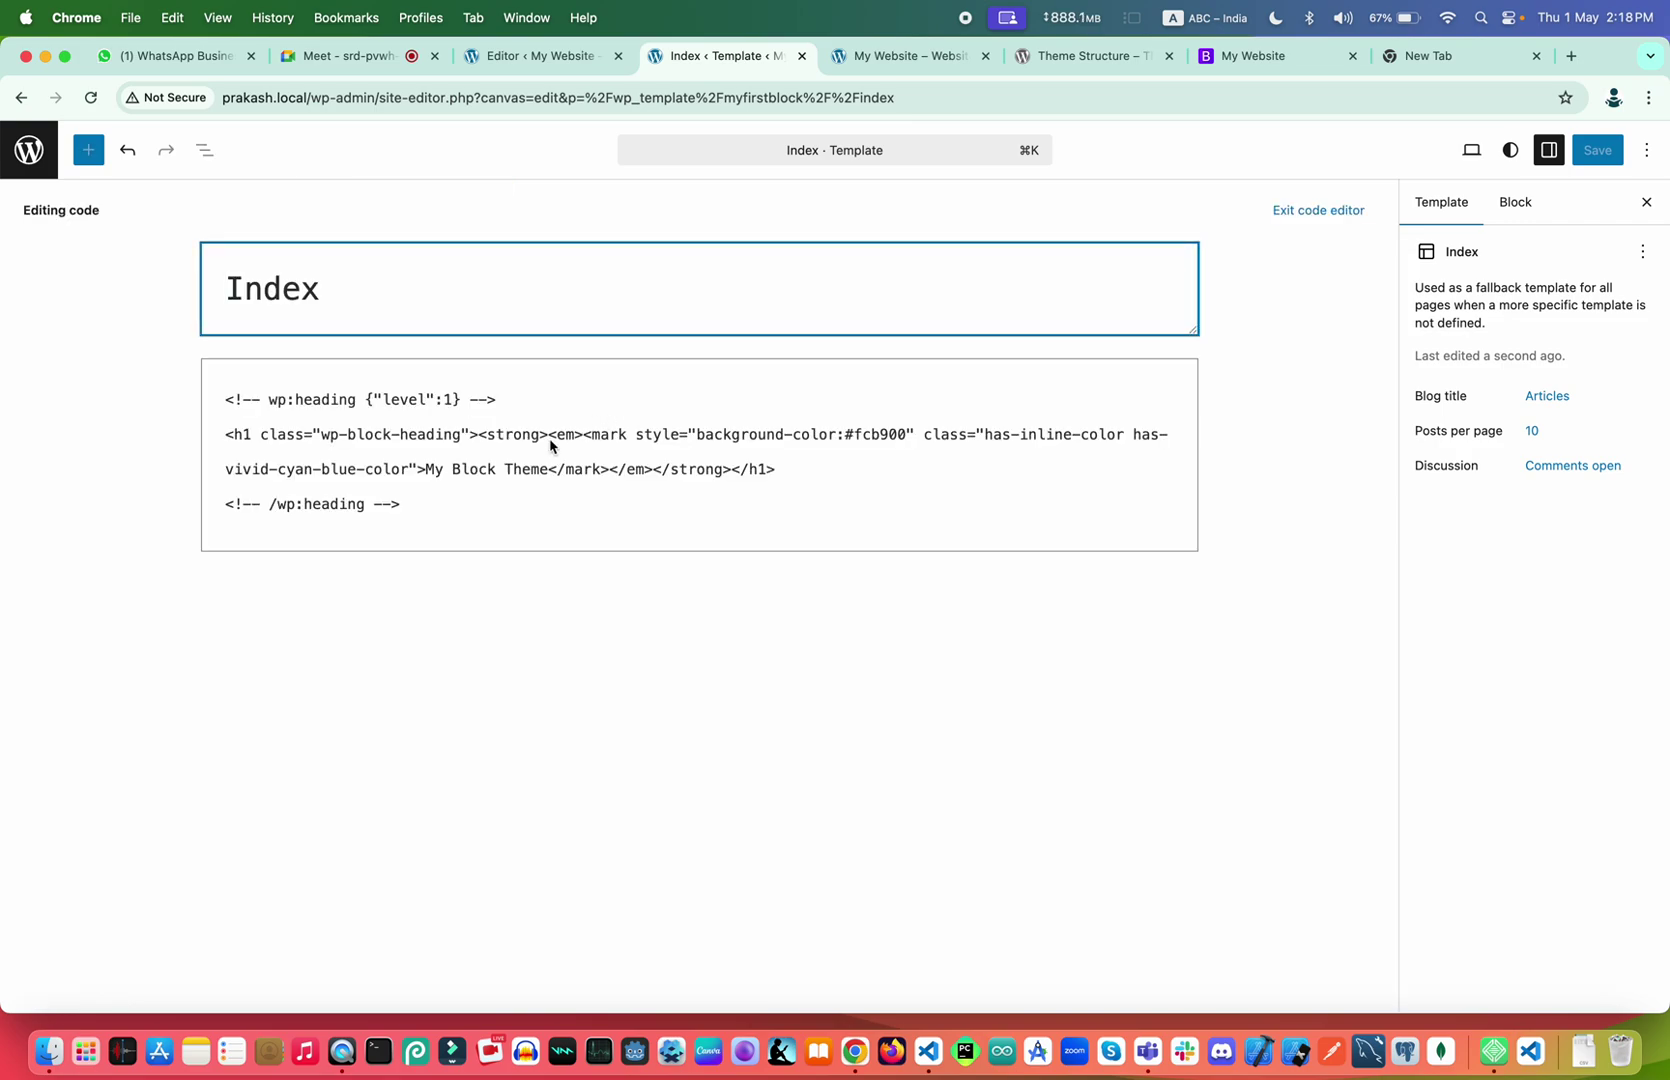
{"action": "left_click", "coordinate": [418, 522]}
{"action": "left_click_drag", "start_coordinate": [421, 500], "coordinate": [155, 392]}
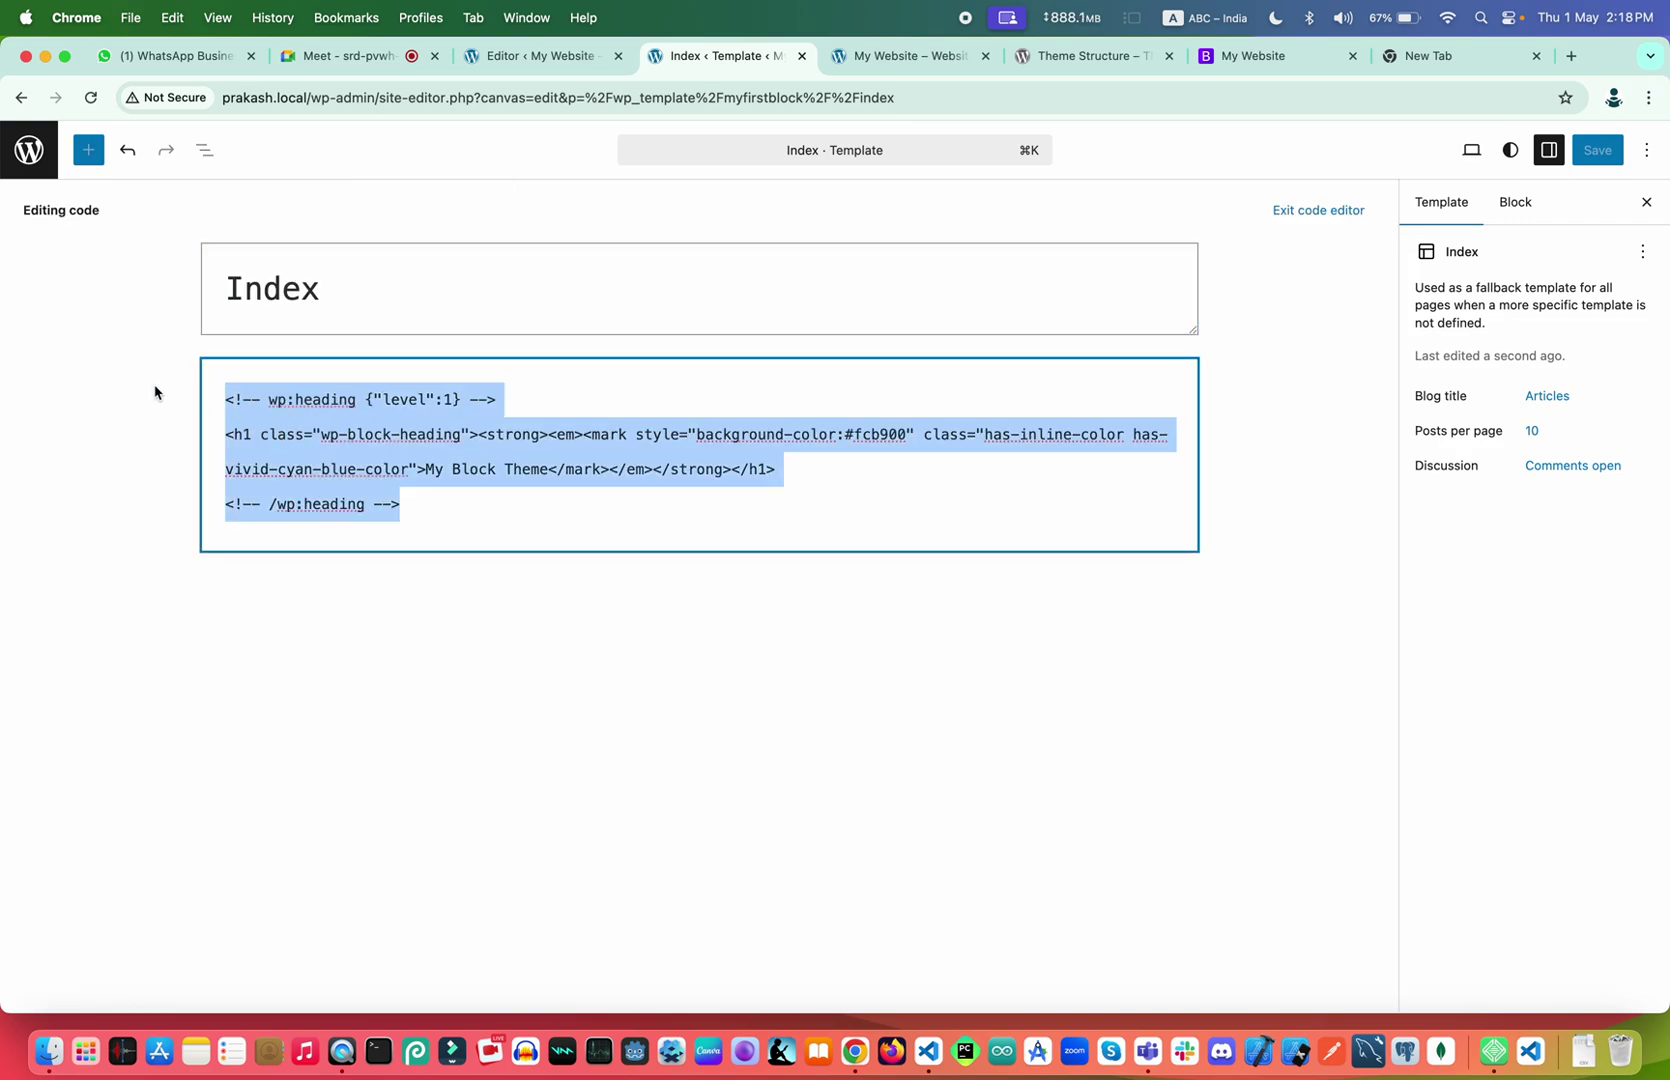
{"action": "key", "text": "super+Tab"}
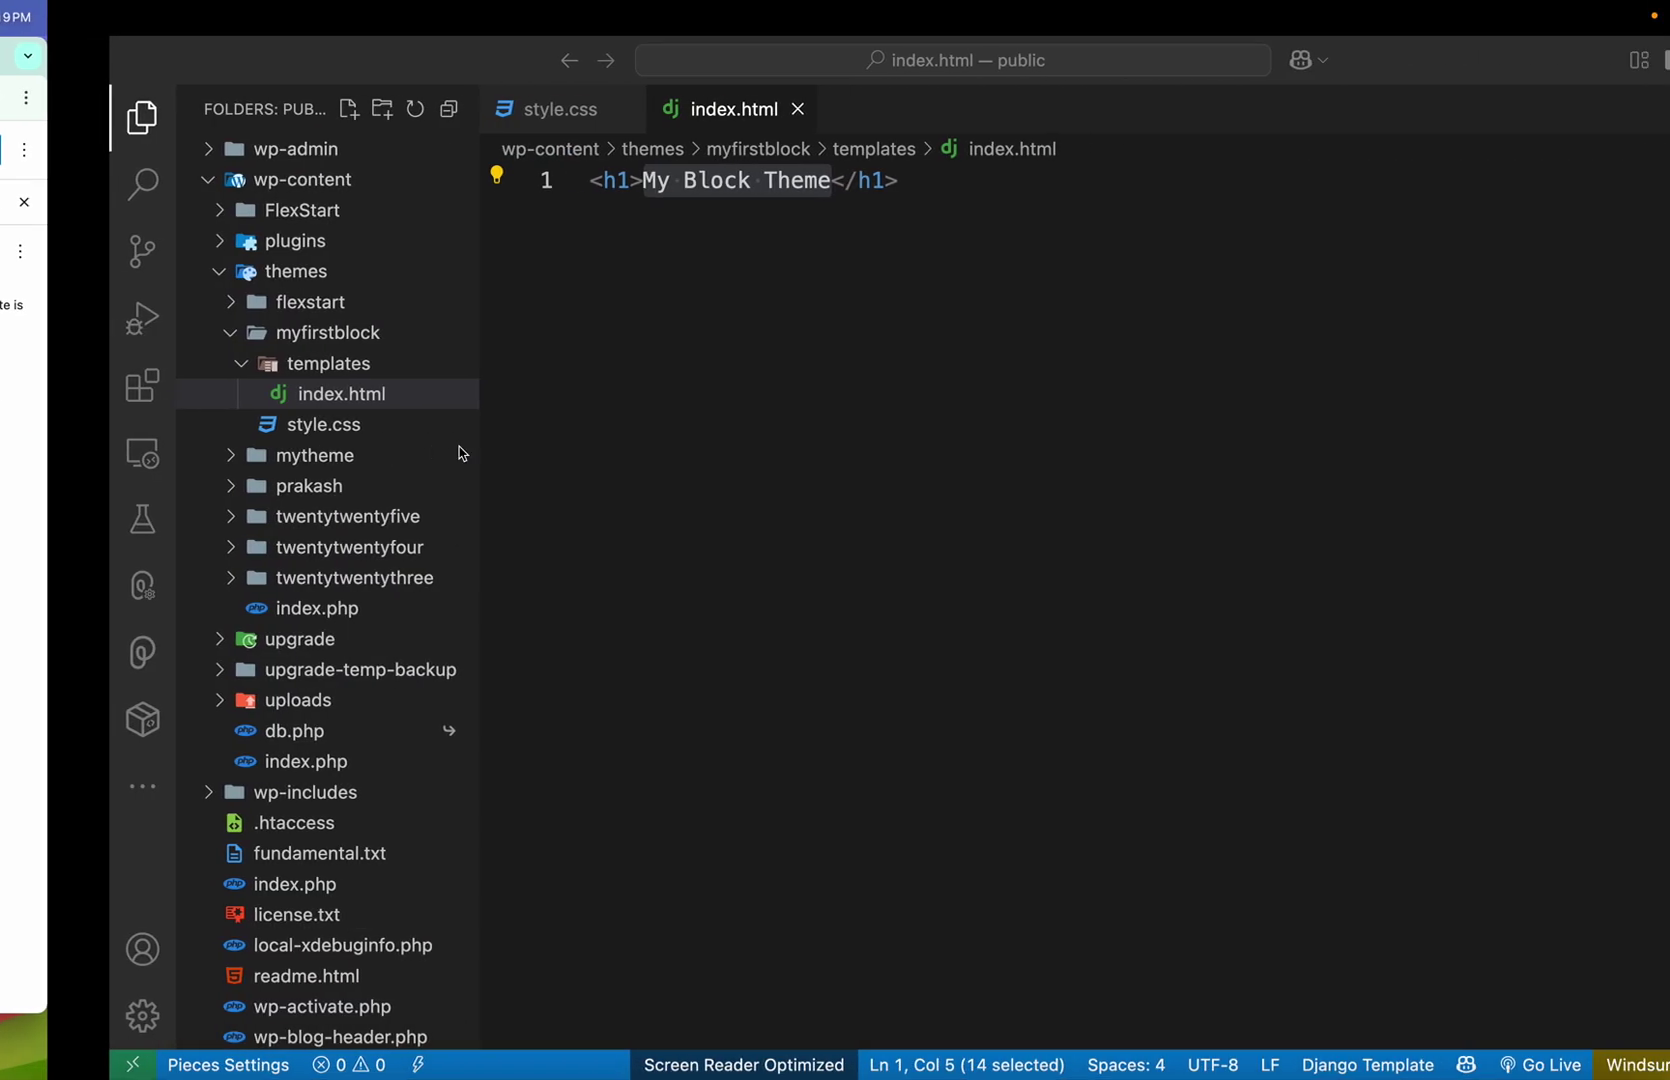
{"action": "left_click", "coordinate": [961, 391]}
{"action": "left_click_drag", "start_coordinate": [961, 391], "coordinate": [69, 4]}
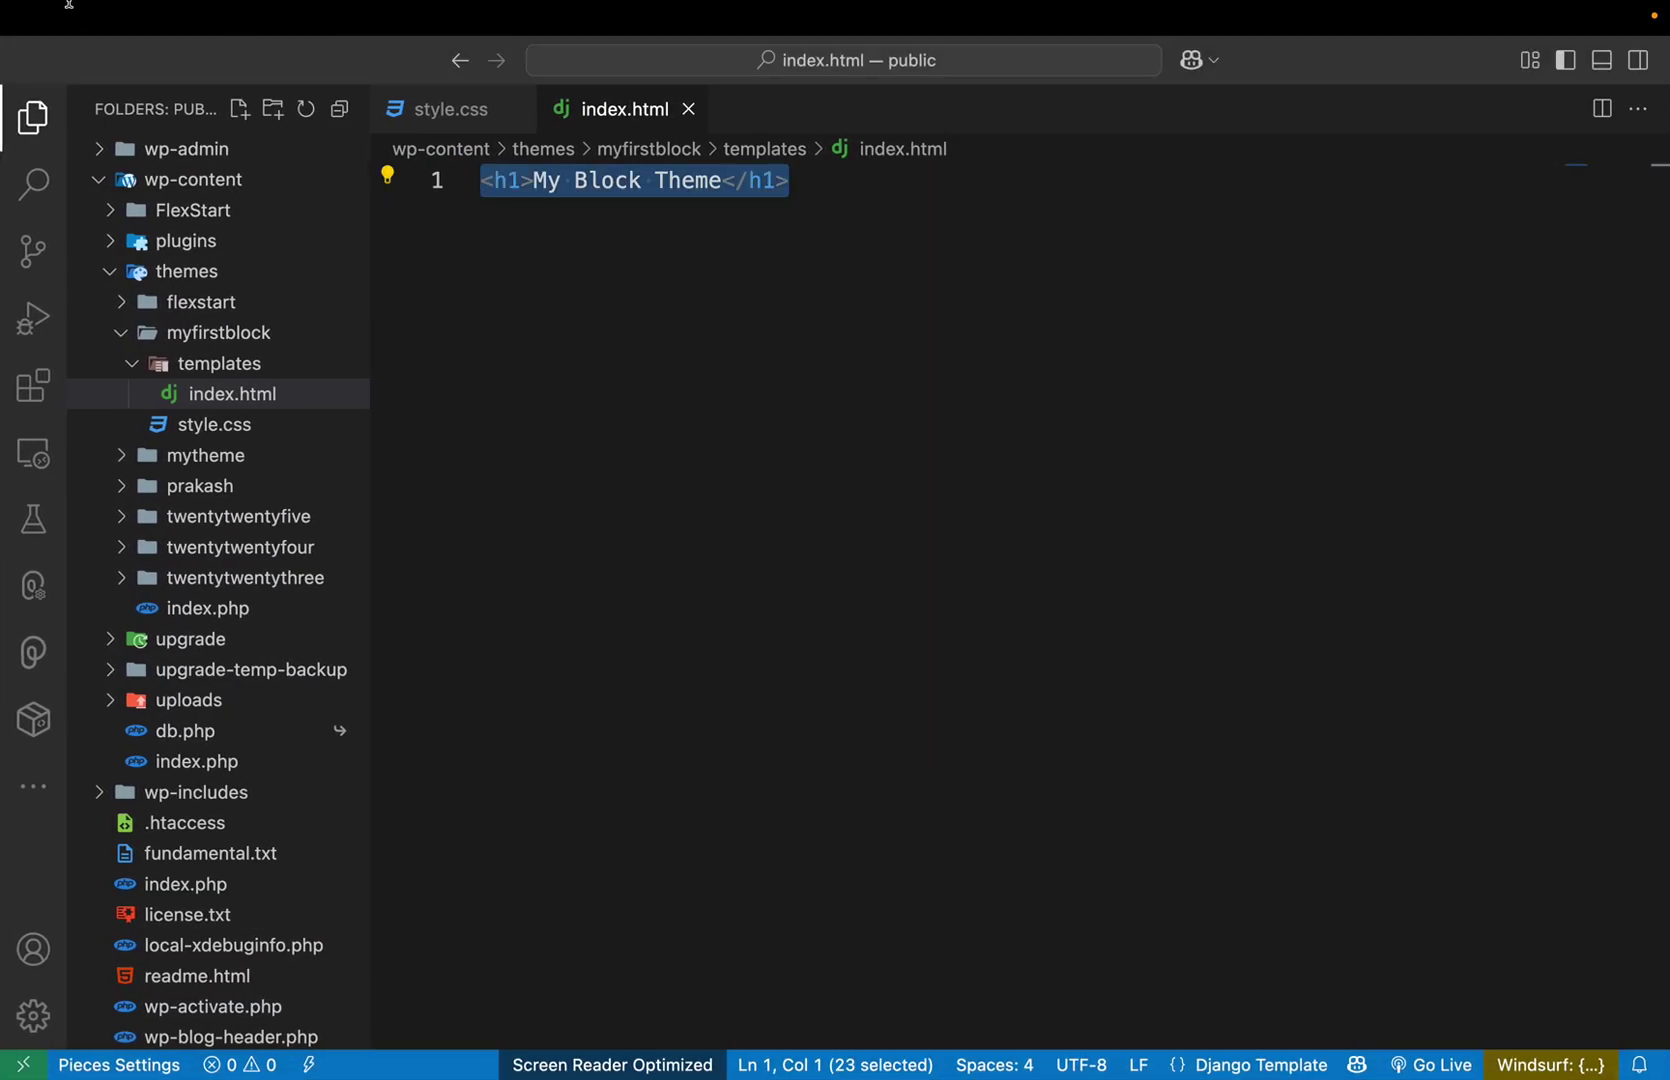
{"action": "key", "text": "super+v"}
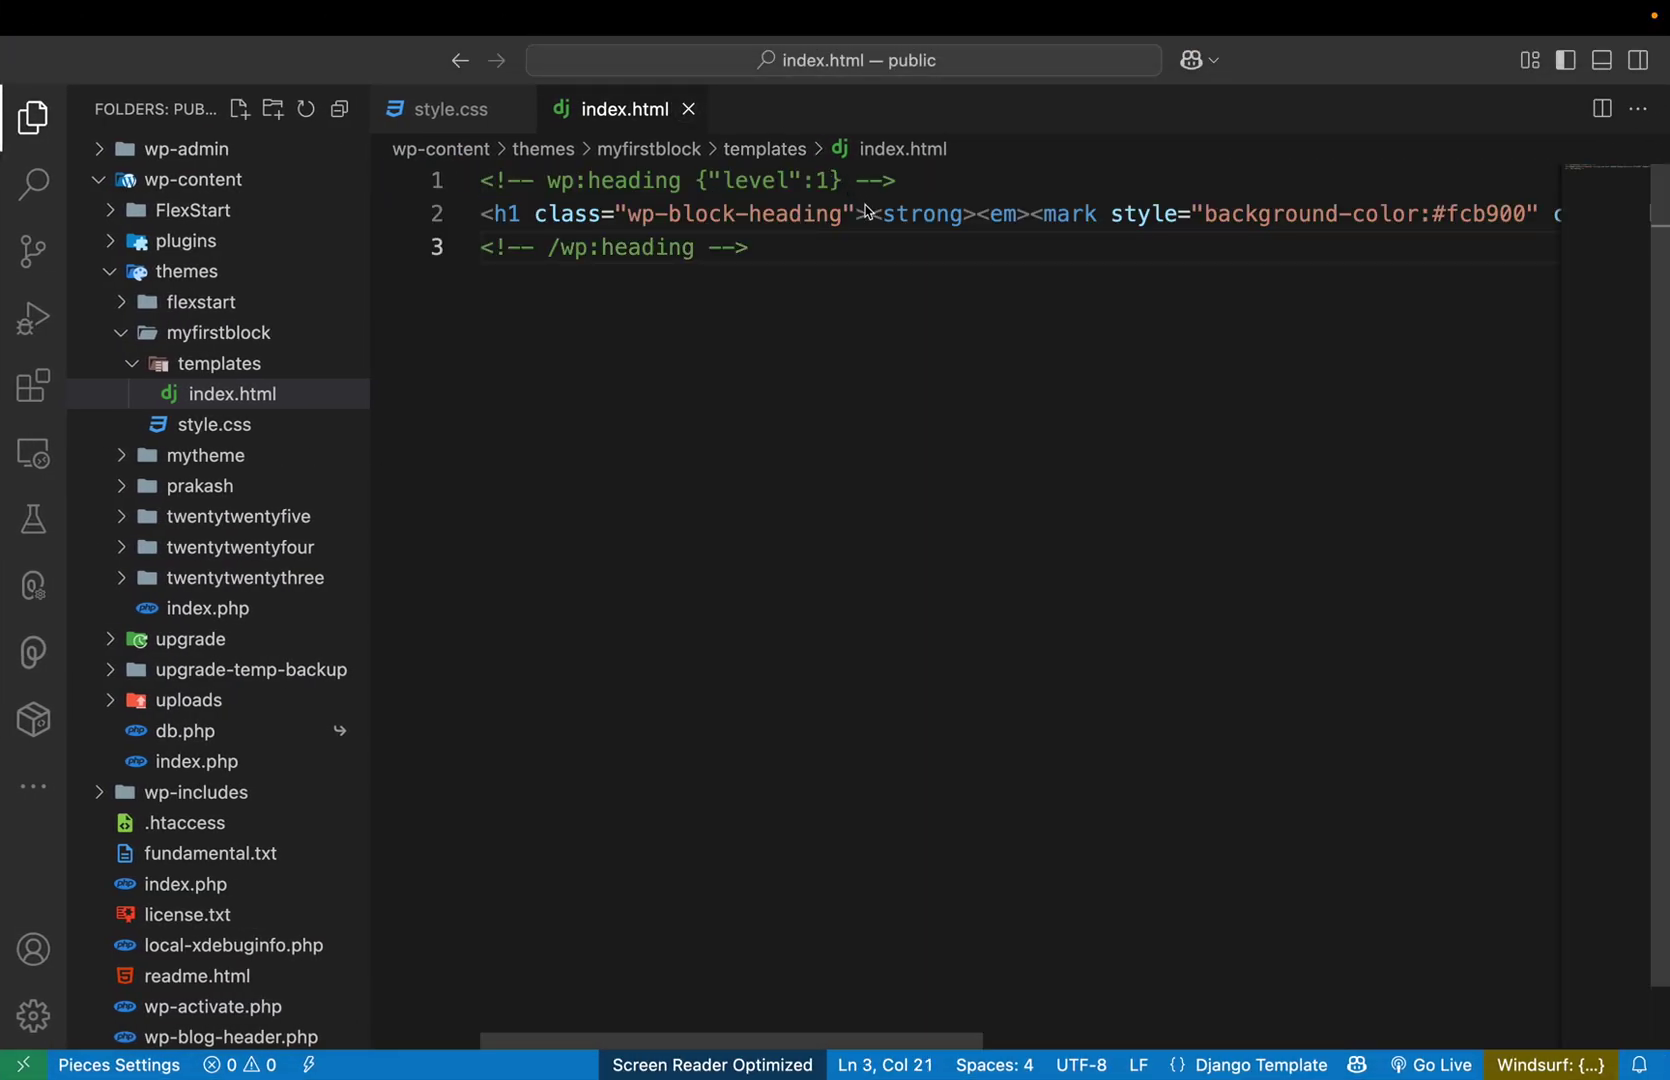
Break the pasted markup in index.html so the opening and closing h1 tags stand on their own lines, and save the file
{"action": "left_click", "coordinate": [866, 212]}
{"action": "key", "text": "Return"}
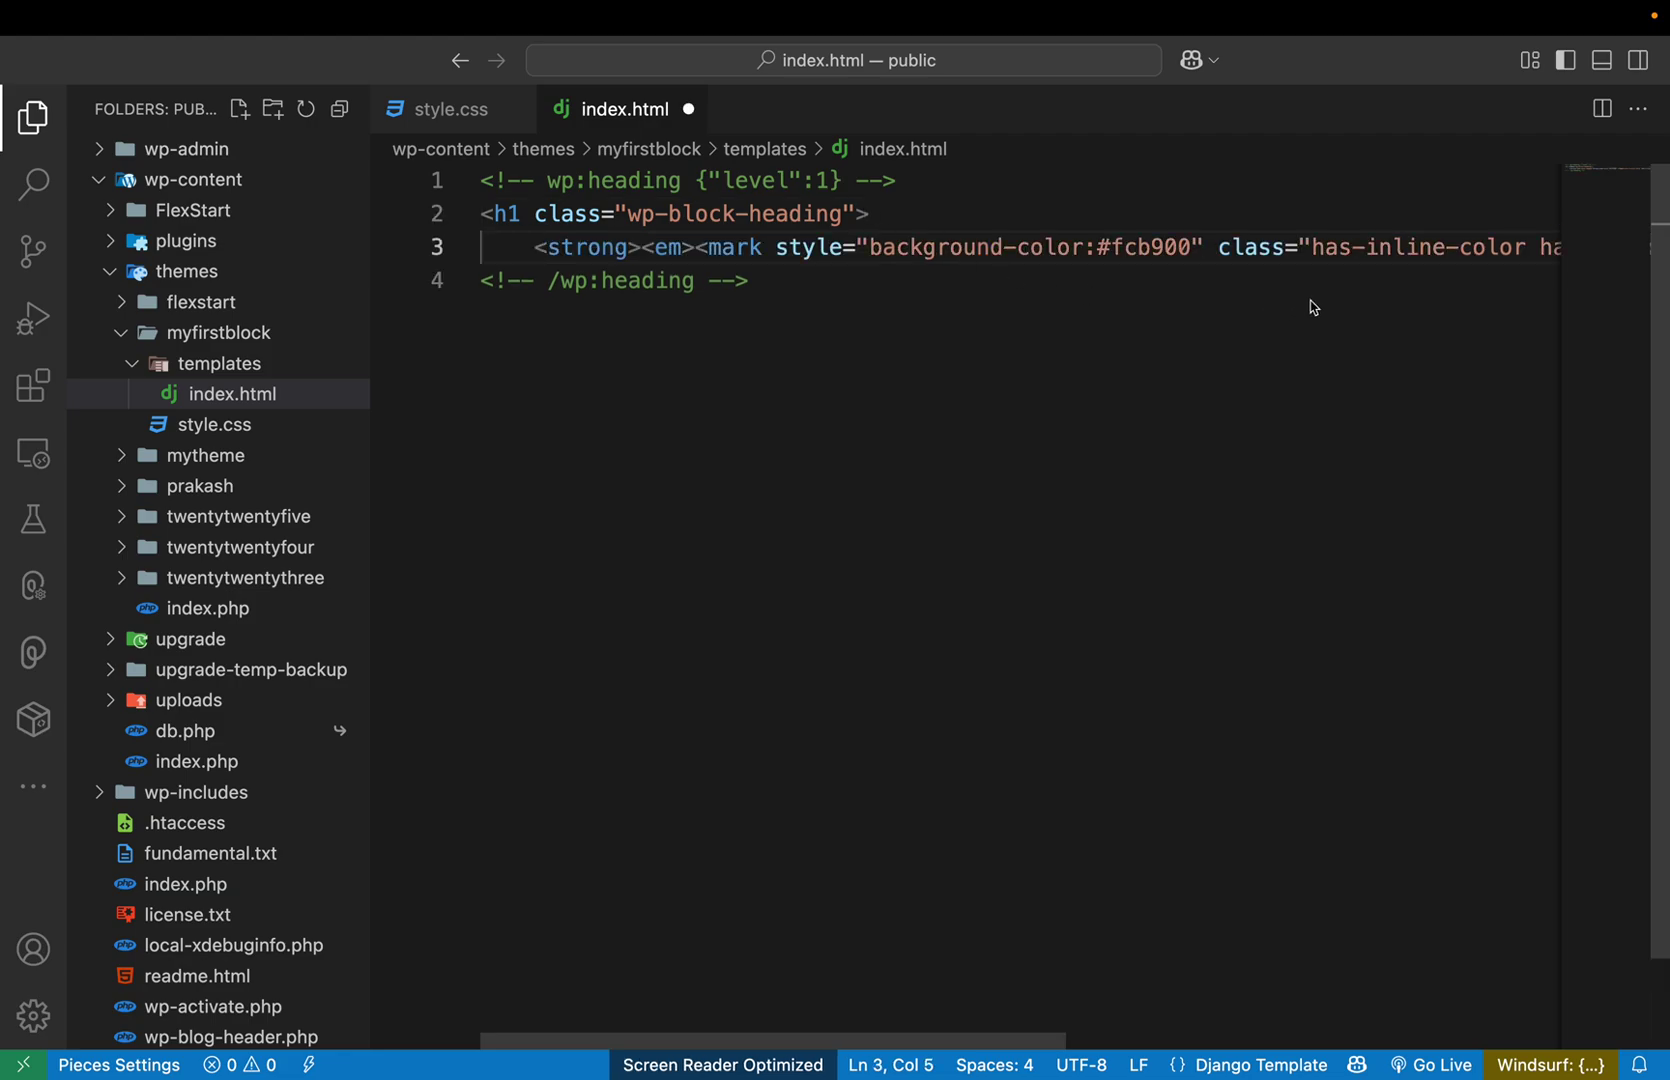
{"action": "scroll", "coordinate": [1313, 307], "scroll_direction": "right", "scroll_amount": 5}
{"action": "scroll", "coordinate": [1313, 307], "scroll_direction": "right", "scroll_amount": 5}
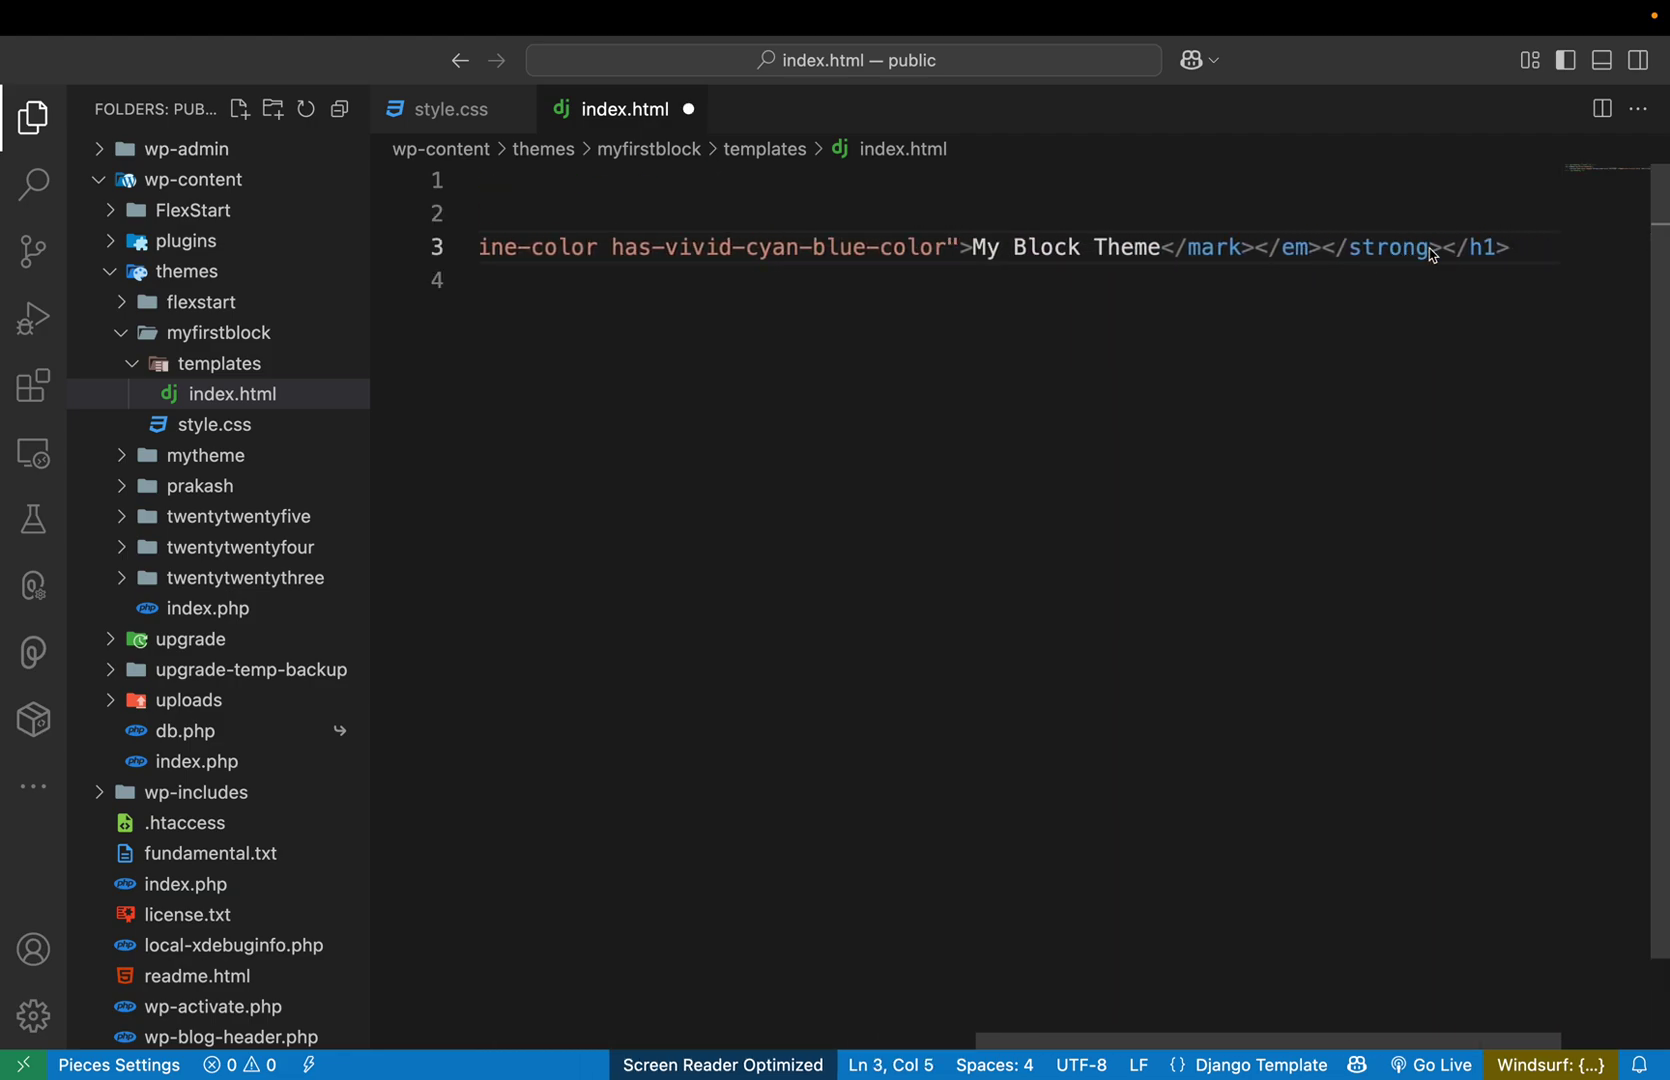
{"action": "left_click", "coordinate": [1444, 250]}
{"action": "key", "text": "Return"}
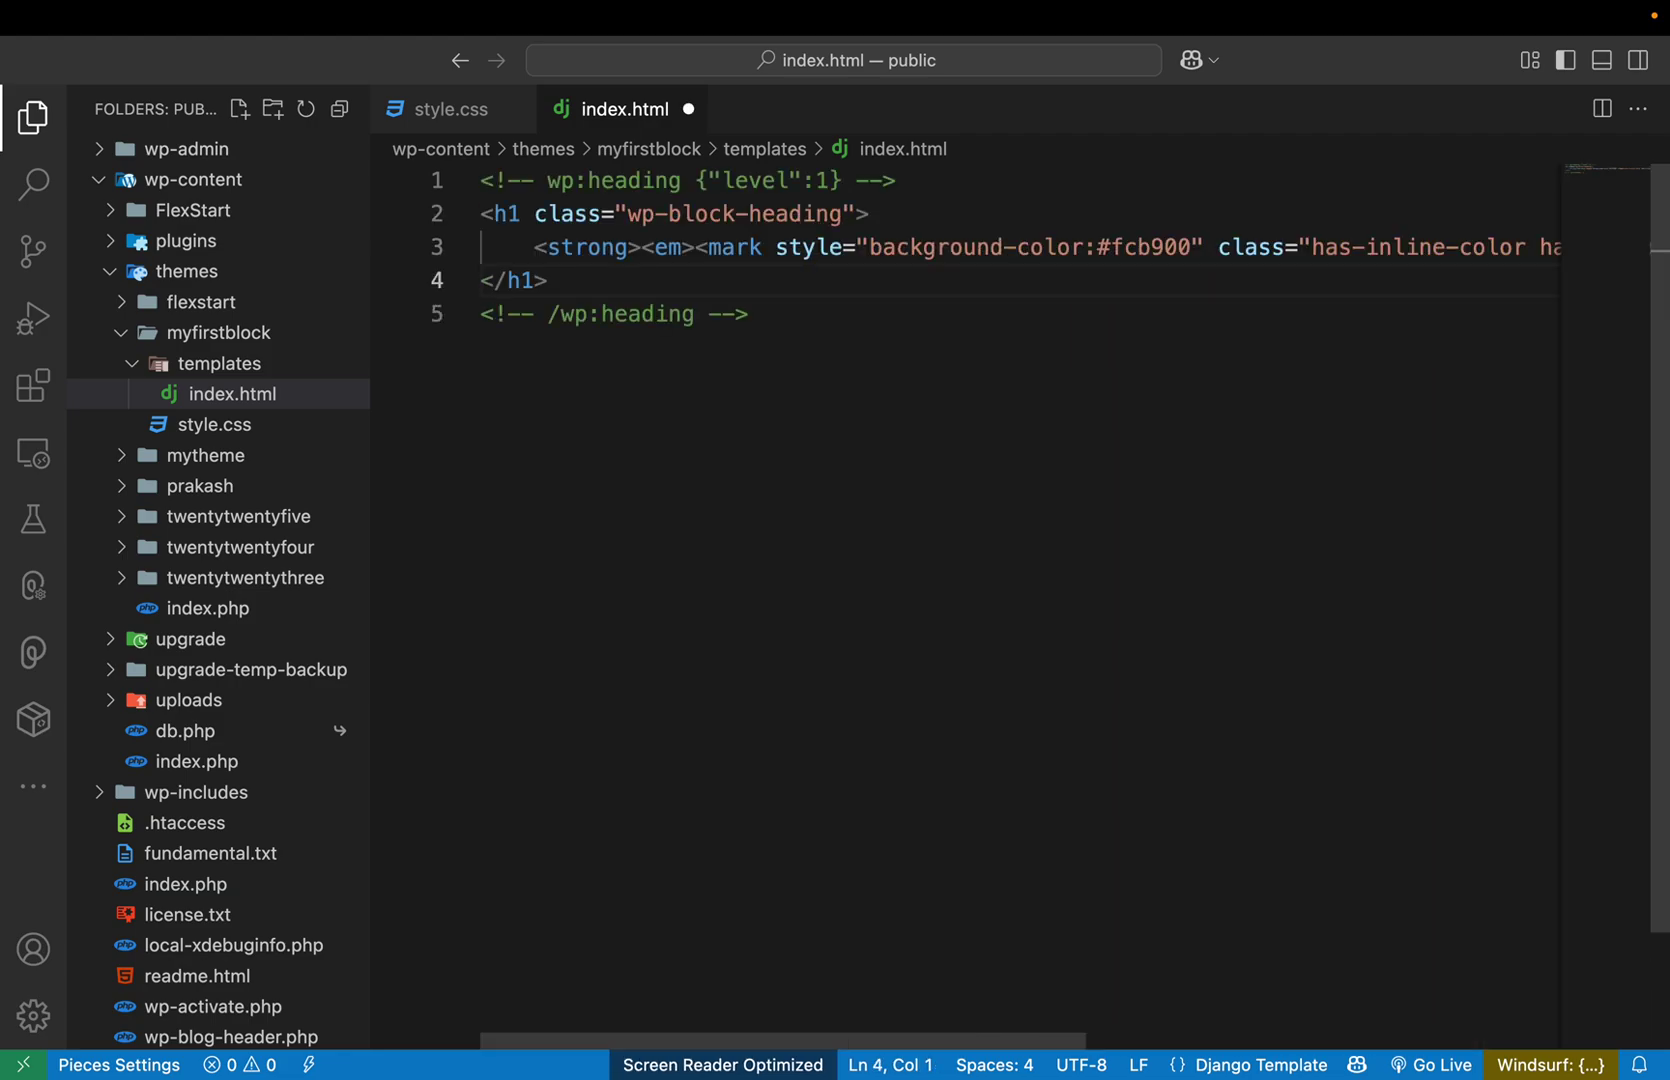
{"action": "scroll", "coordinate": [780, 266], "scroll_direction": "right", "scroll_amount": 4}
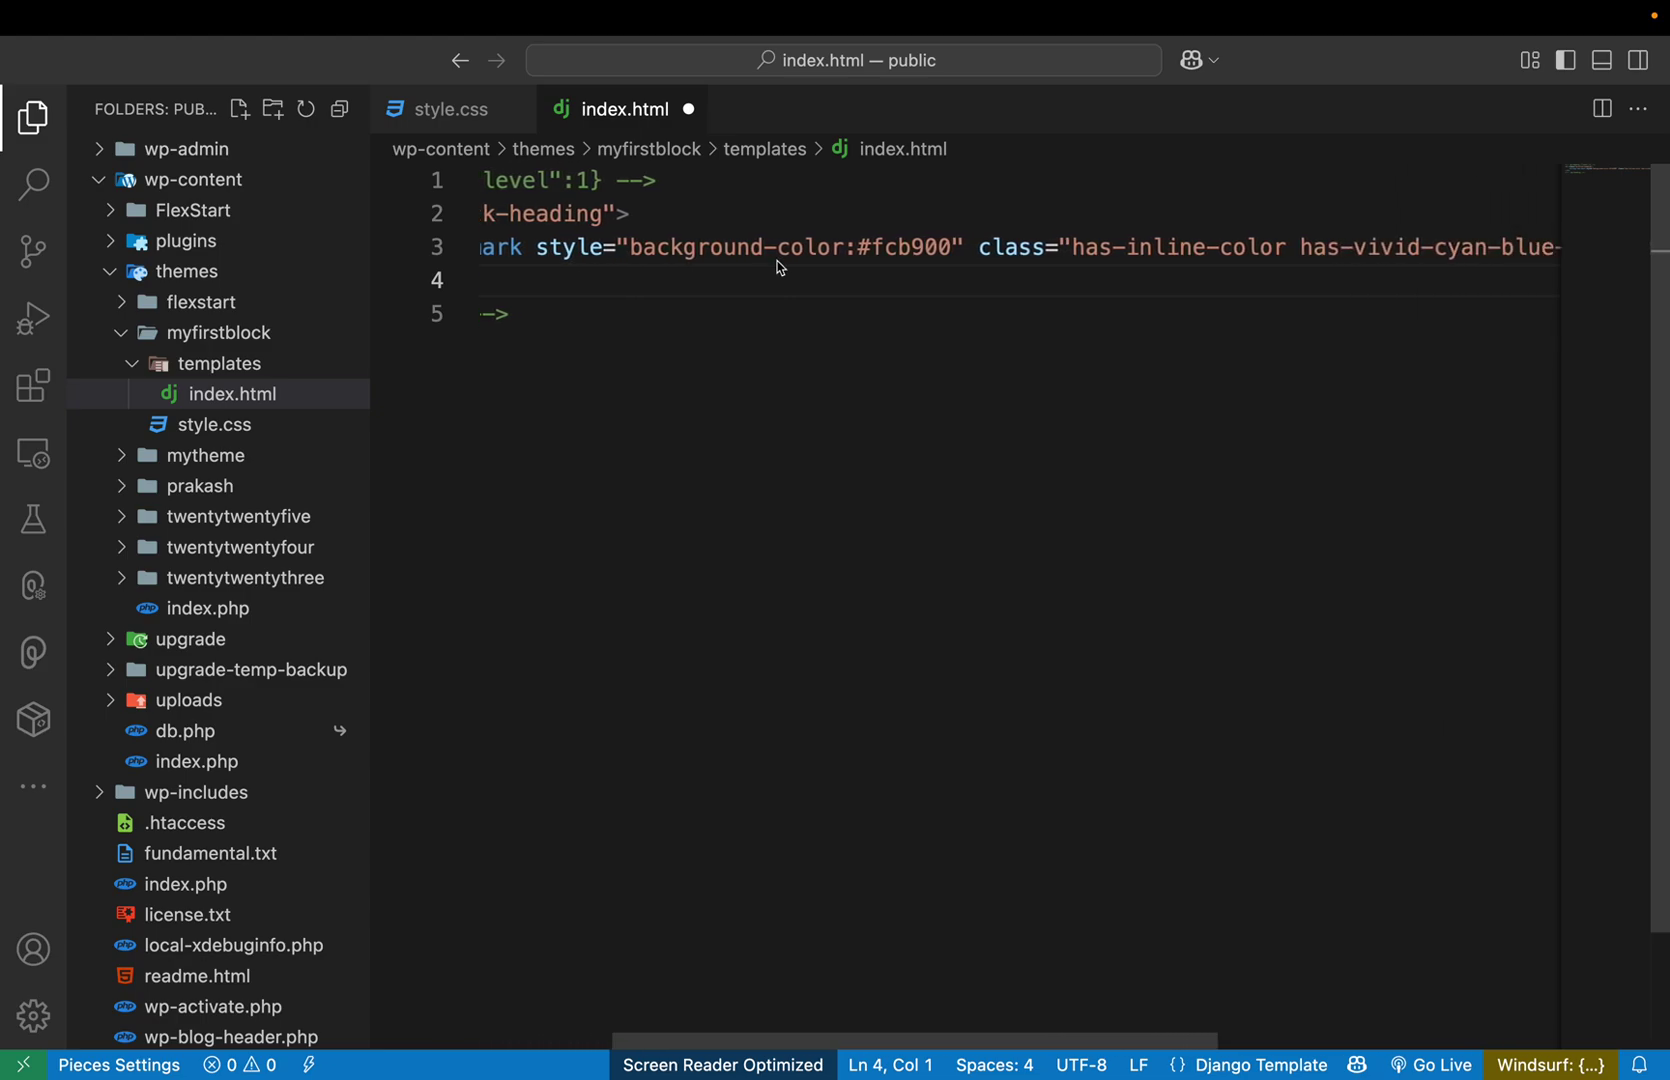
{"action": "scroll", "coordinate": [780, 266], "scroll_direction": "right", "scroll_amount": 5}
{"action": "scroll", "coordinate": [1293, 301], "scroll_direction": "right", "scroll_amount": 3}
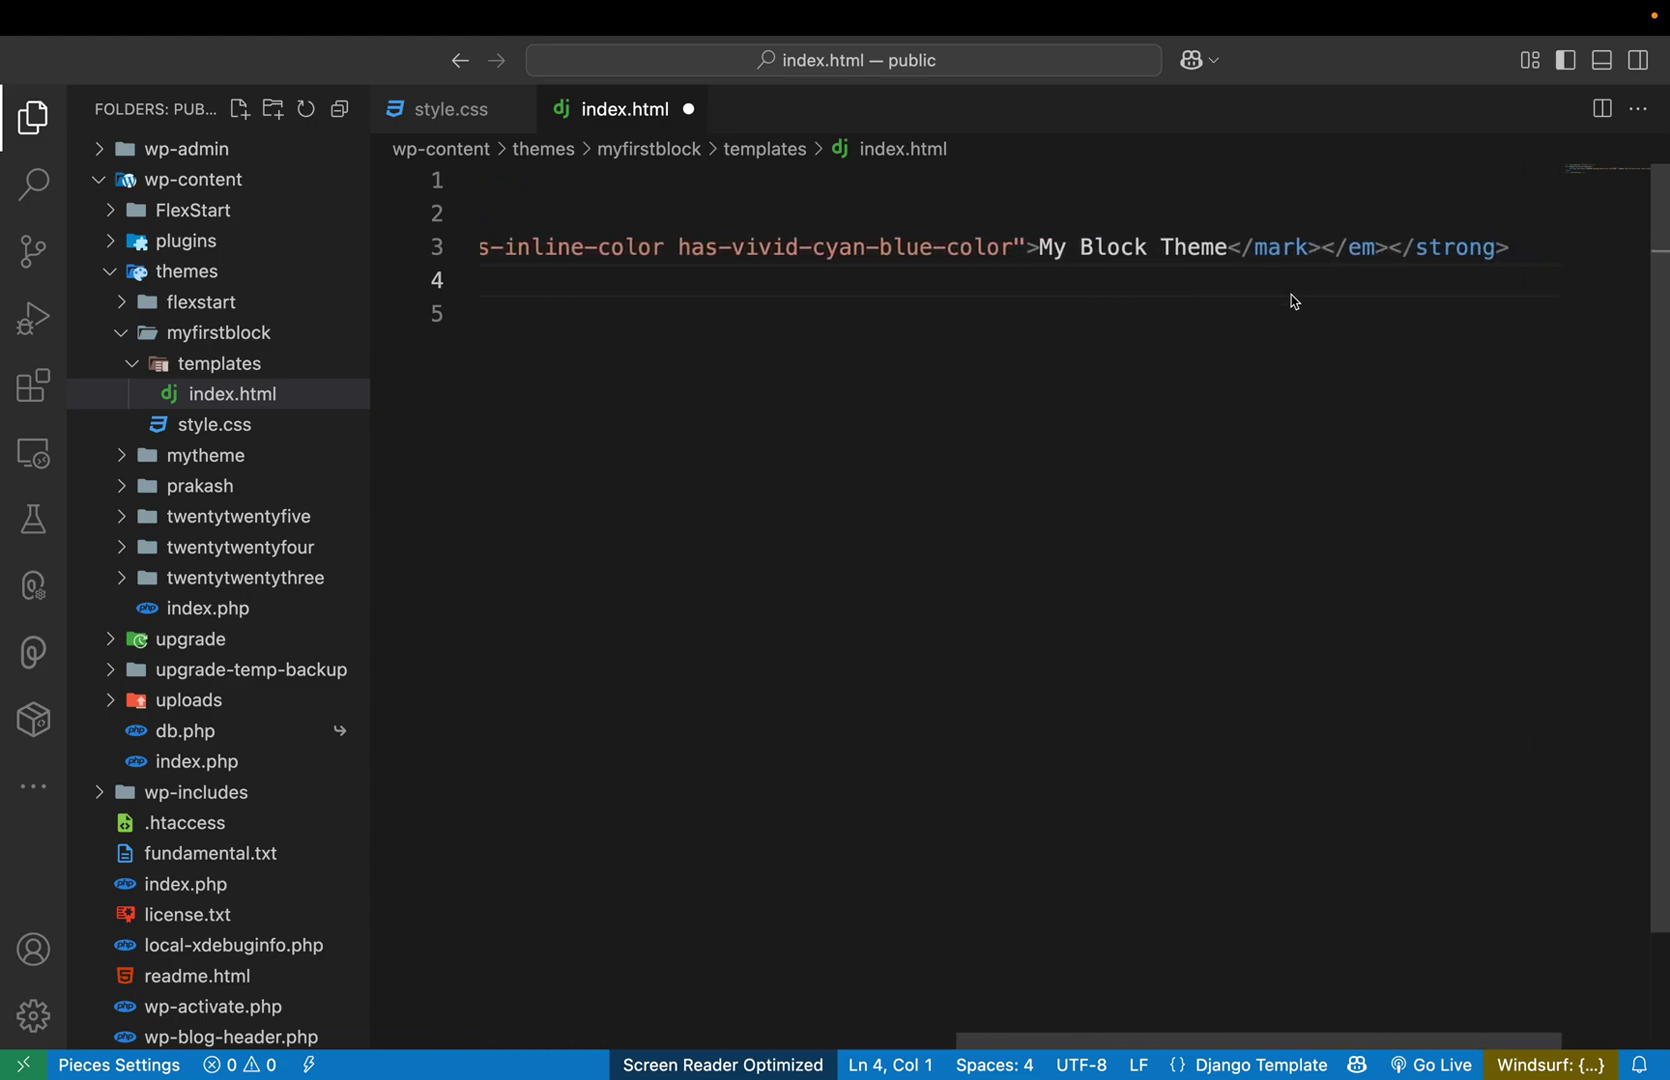
{"action": "key", "text": "super+s"}
Return to Chrome, exit the template's code editor, and reset the Index template to the theme file, reloading the Templates page
{"action": "key", "text": "ctrl+Left"}
{"action": "key", "text": "ctrl+Right"}
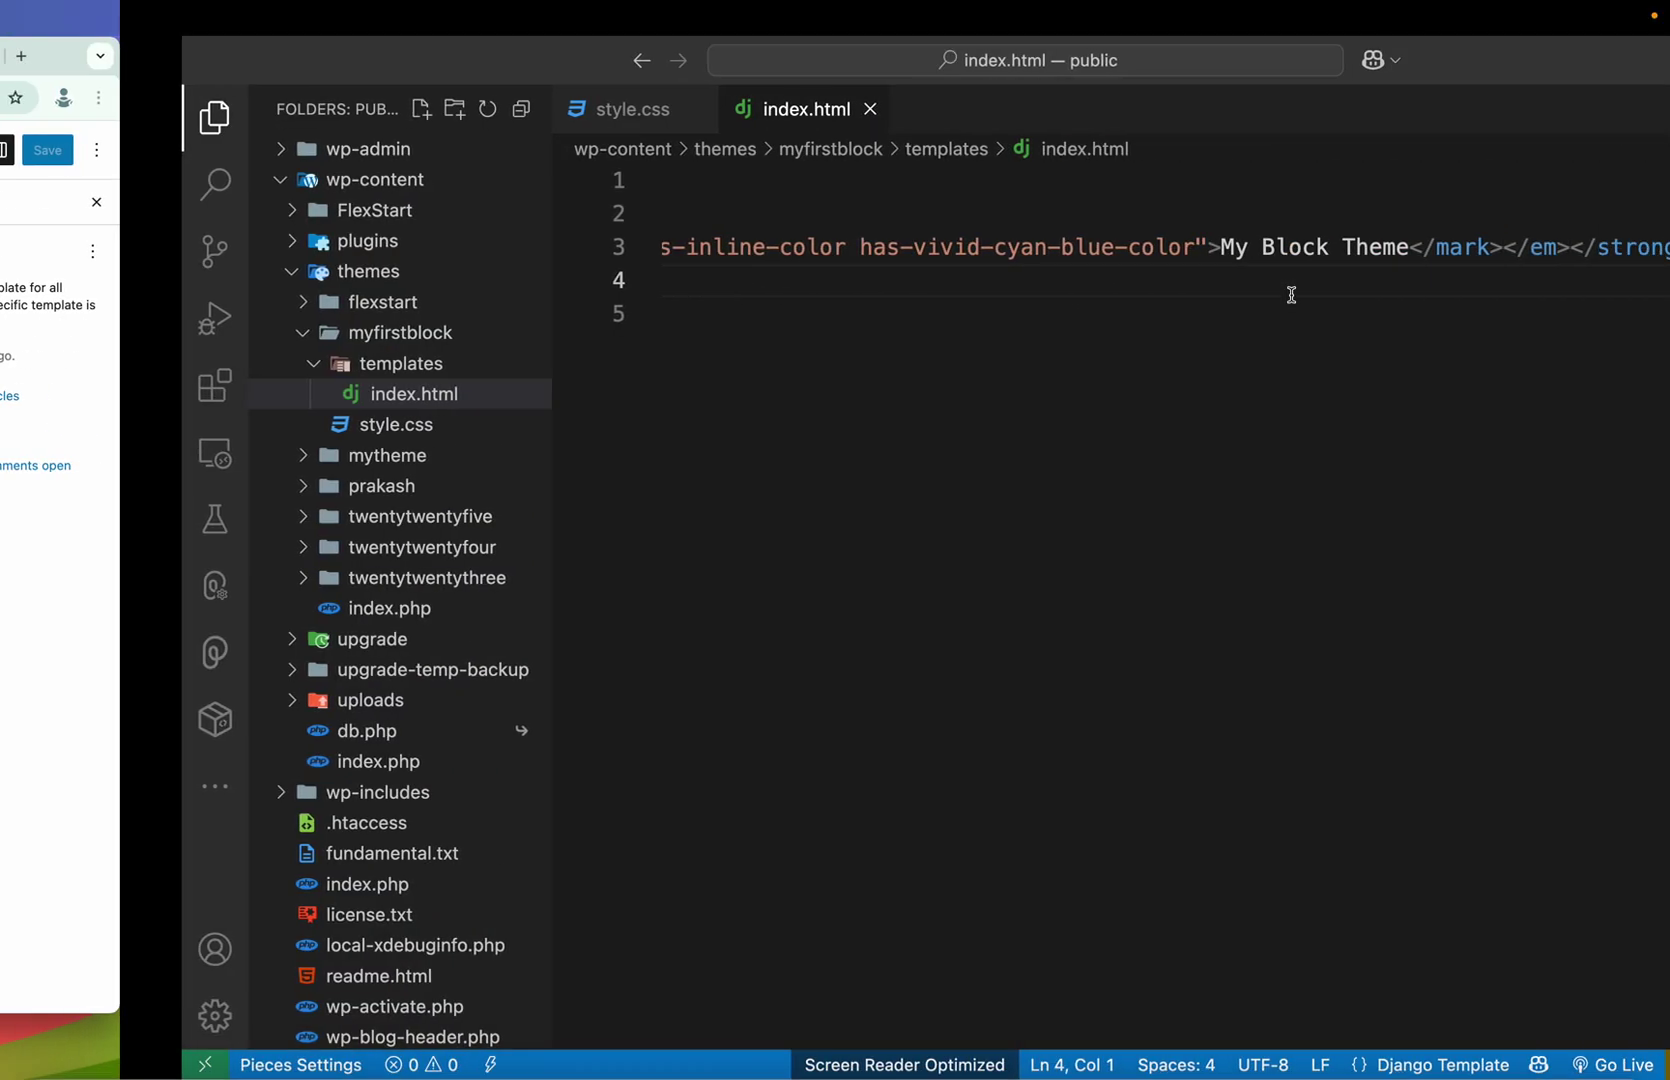
{"action": "key", "text": "ctrl+Left"}
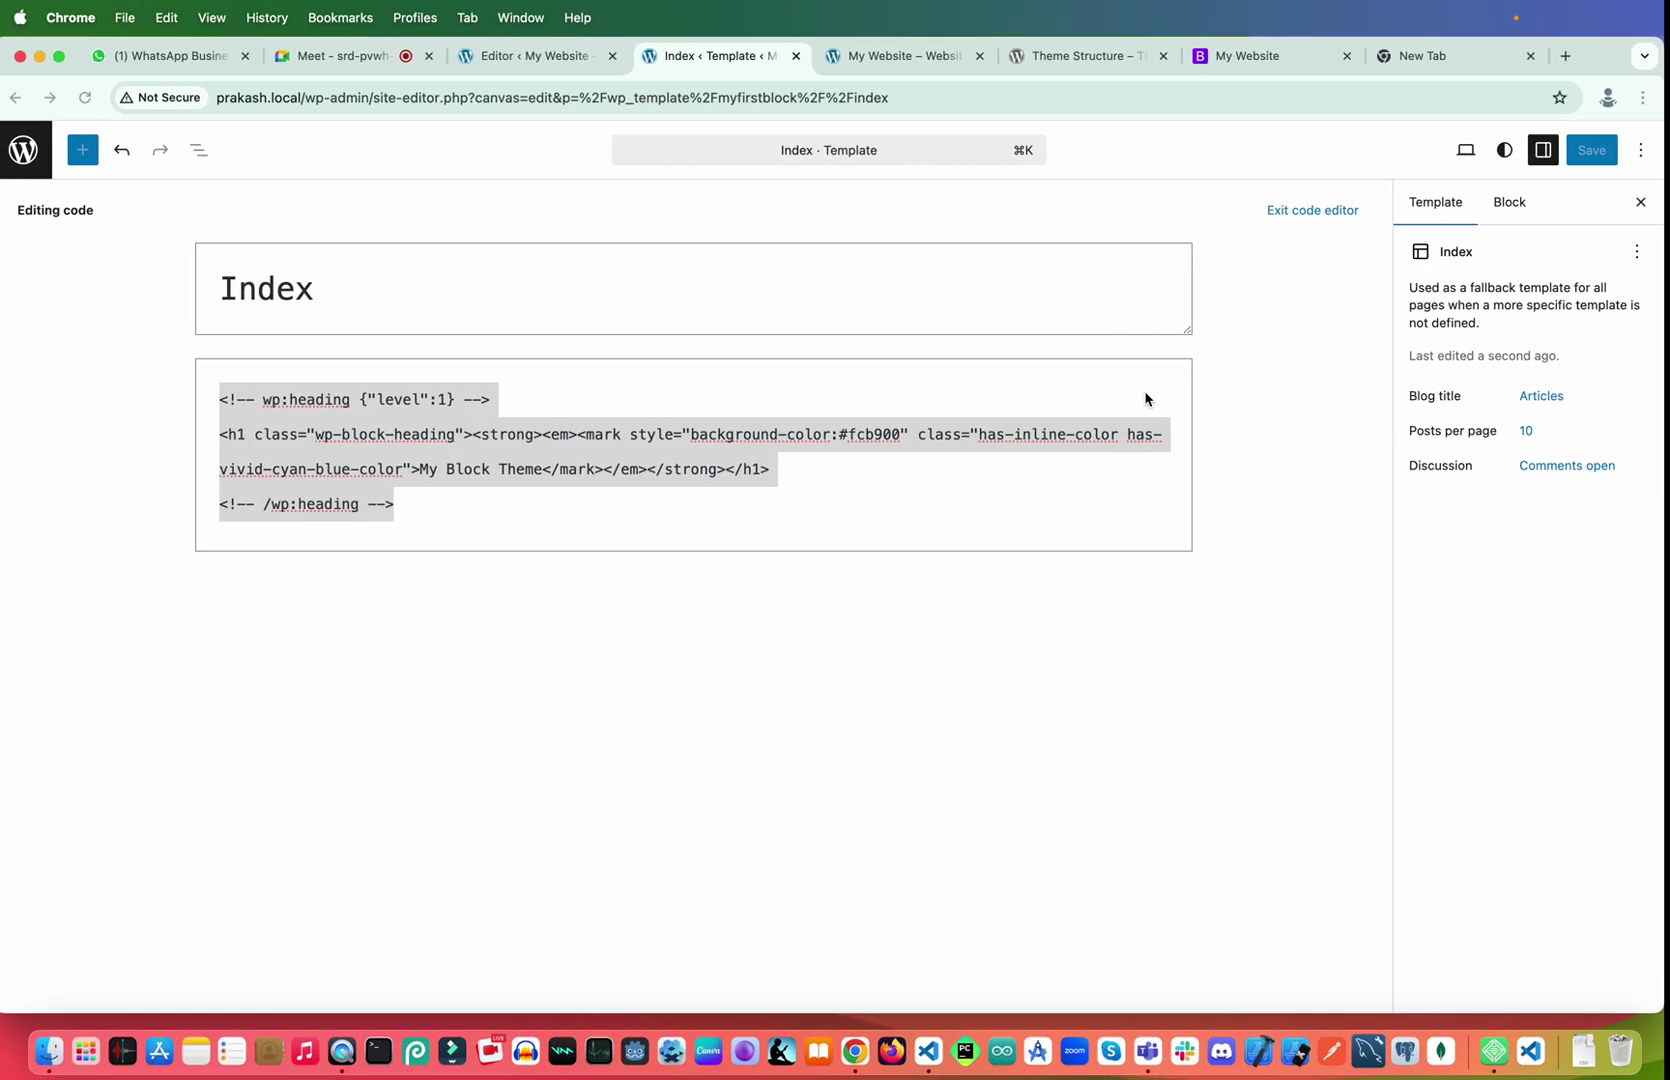
{"action": "left_click", "coordinate": [1303, 222]}
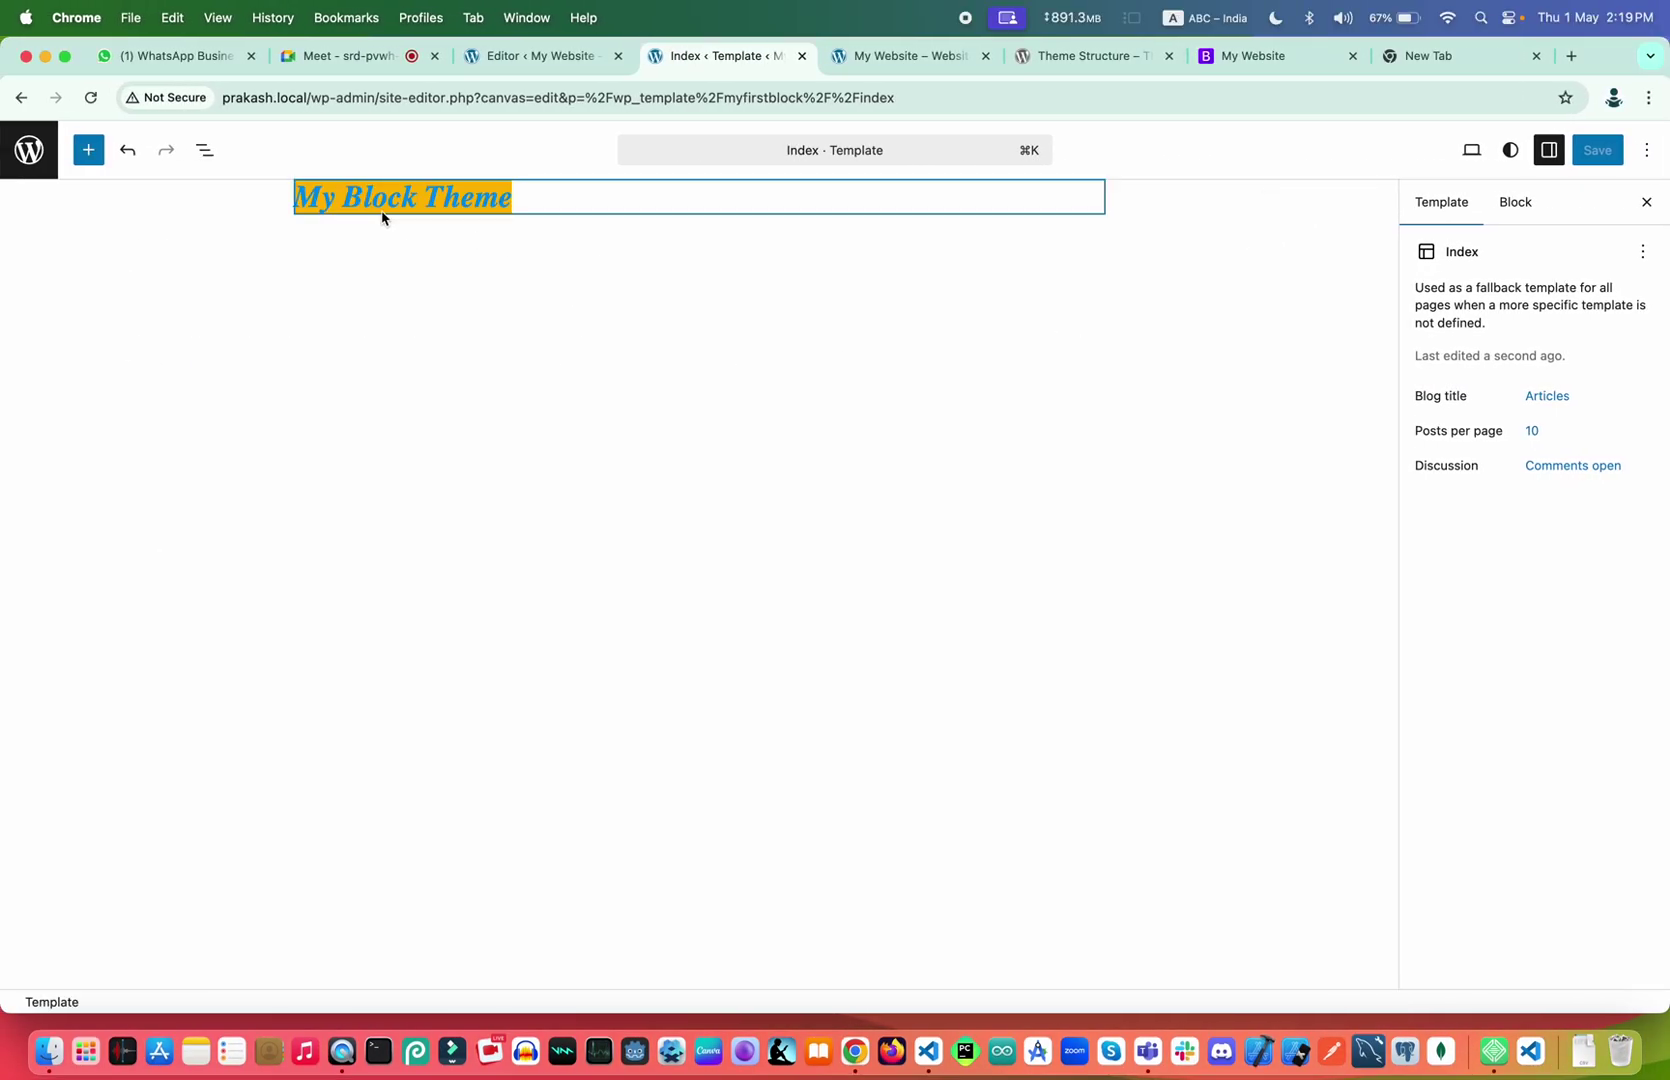
{"action": "left_click", "coordinate": [545, 62]}
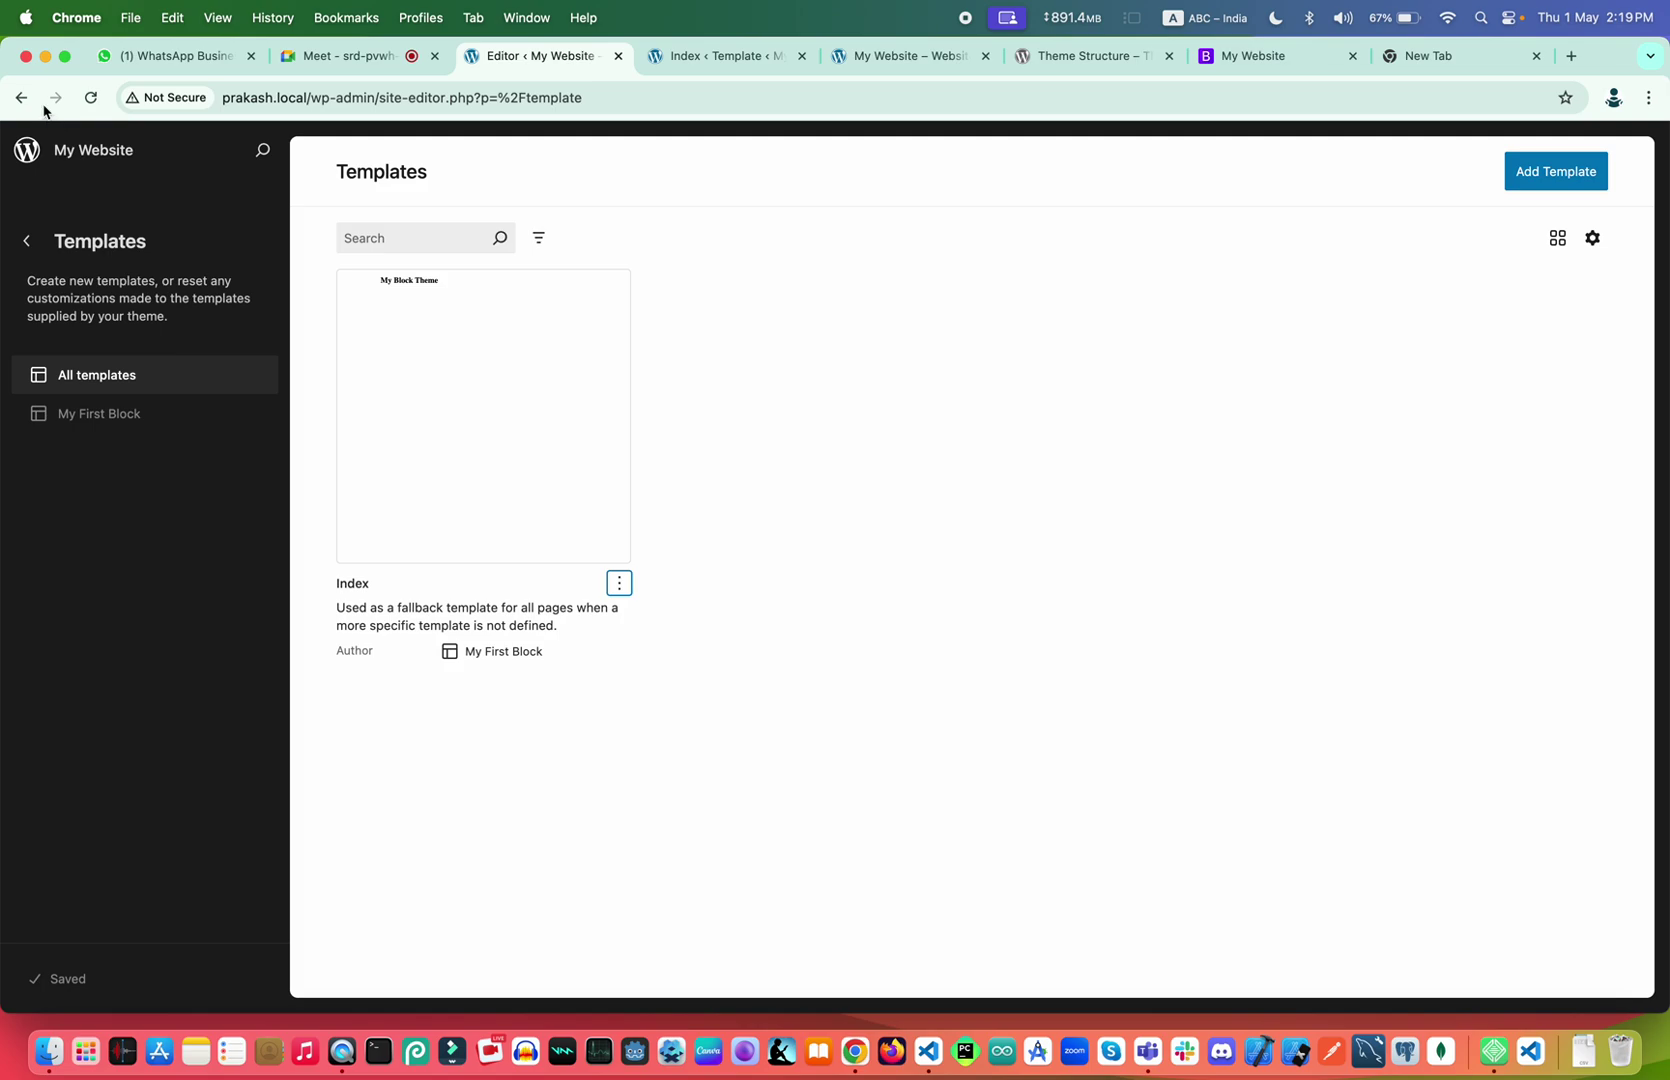
{"action": "left_click", "coordinate": [92, 98]}
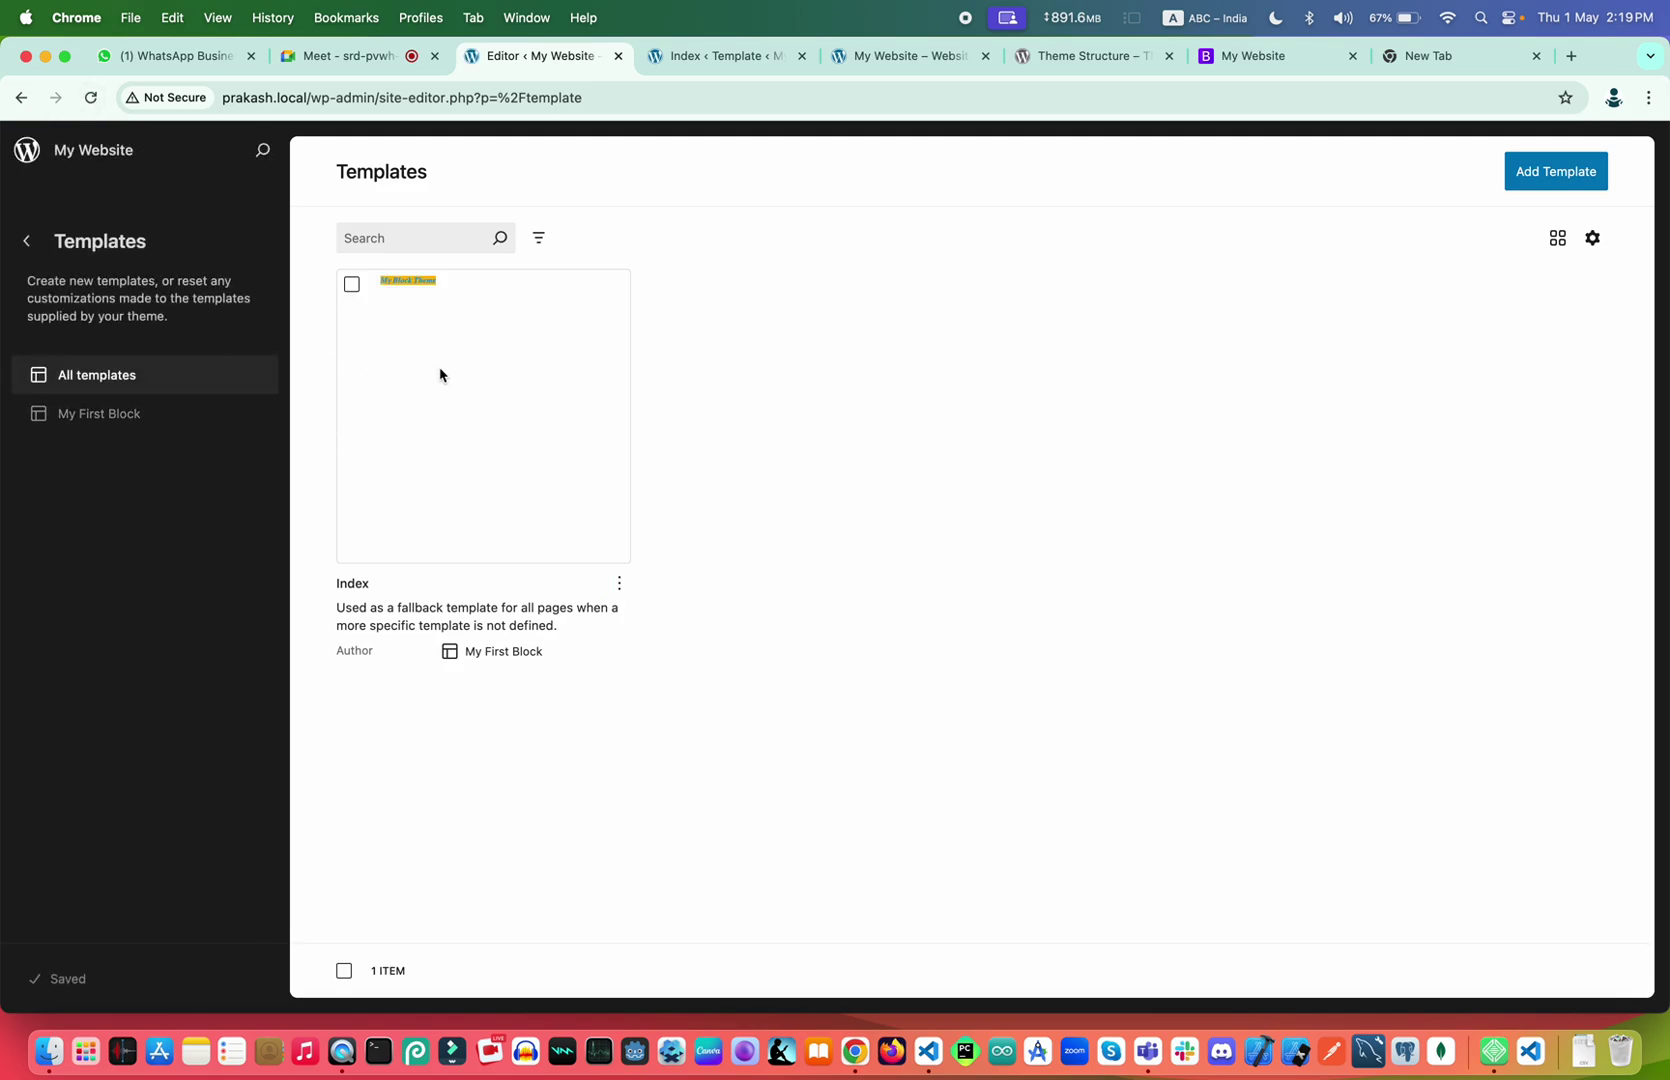
{"action": "left_click", "coordinate": [620, 585]}
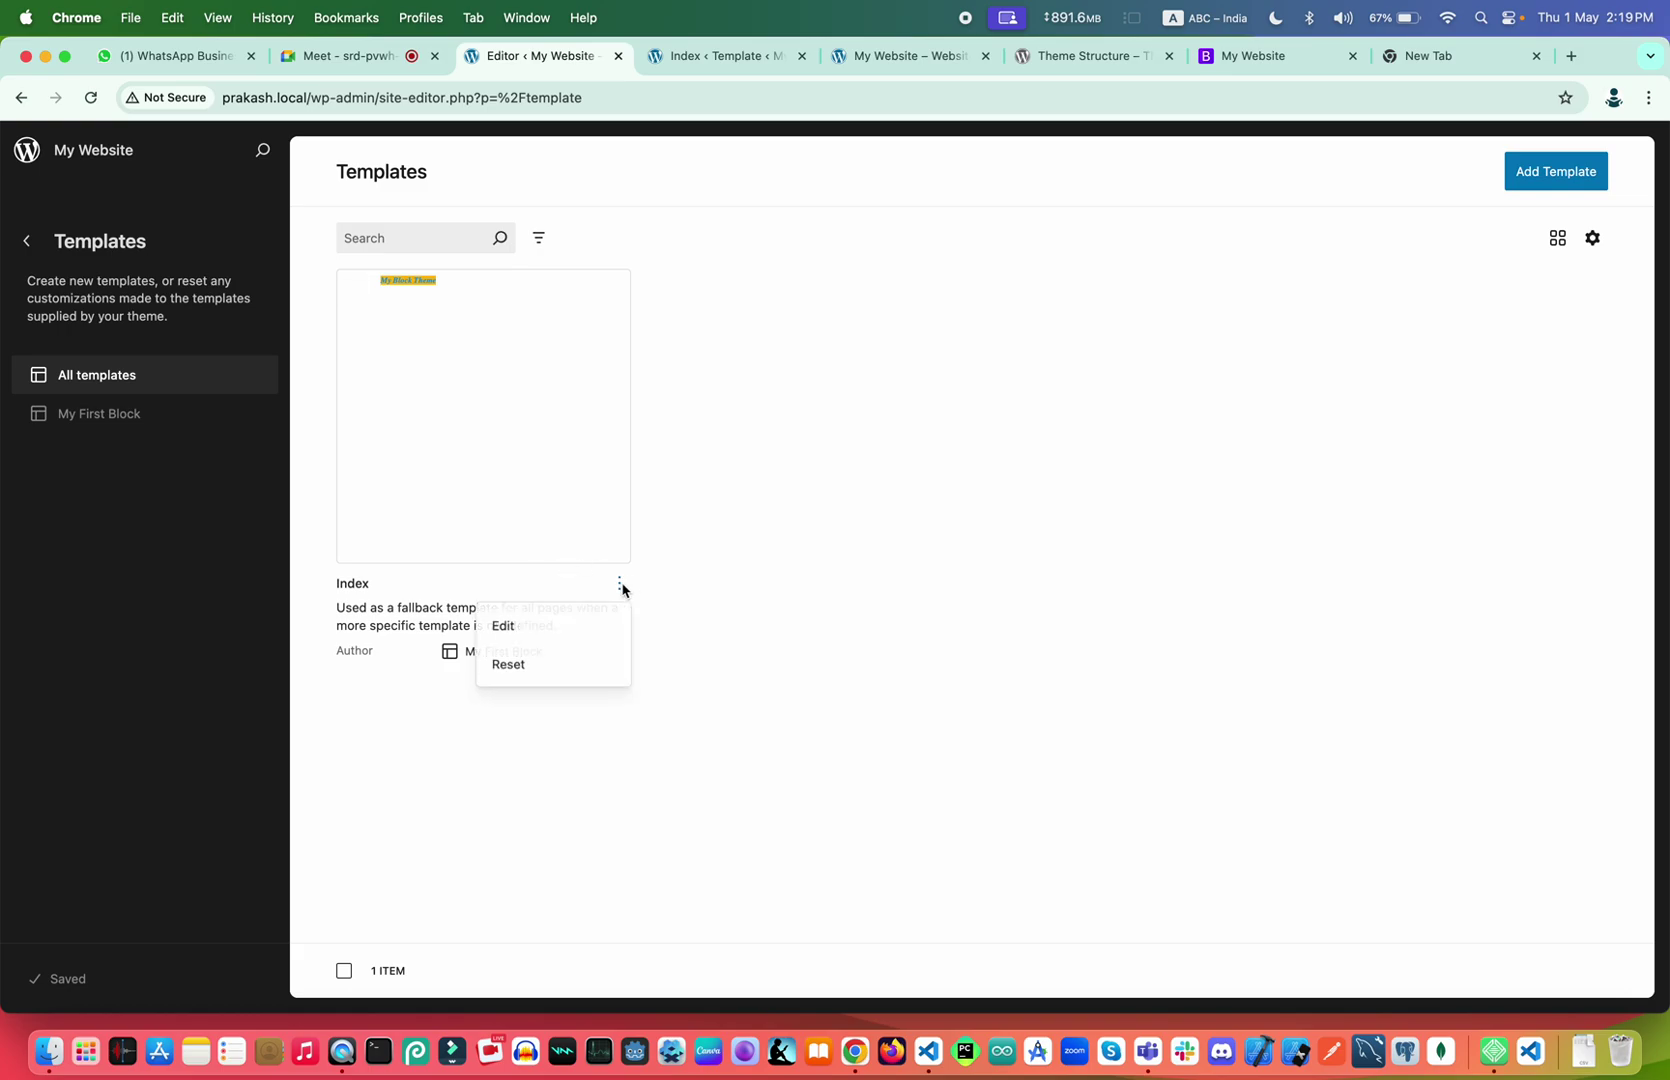
{"action": "left_click", "coordinate": [547, 664]}
{"action": "left_click", "coordinate": [1005, 588]}
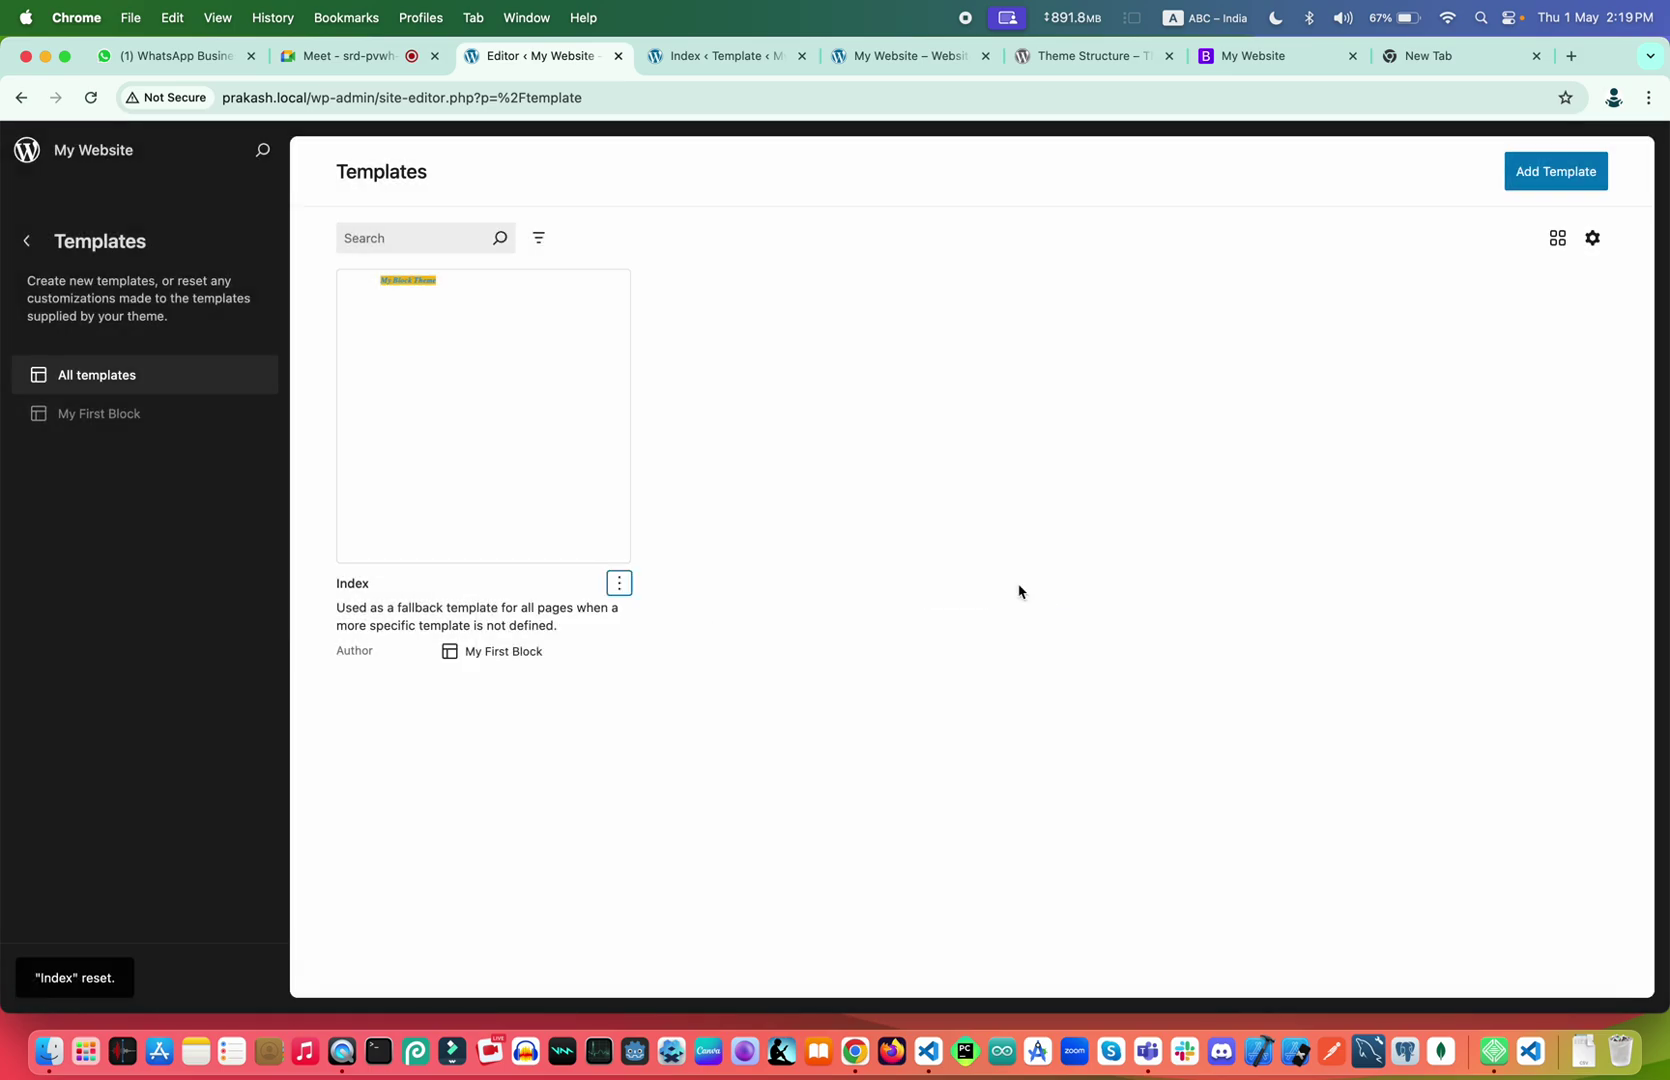
{"action": "left_click", "coordinate": [91, 97]}
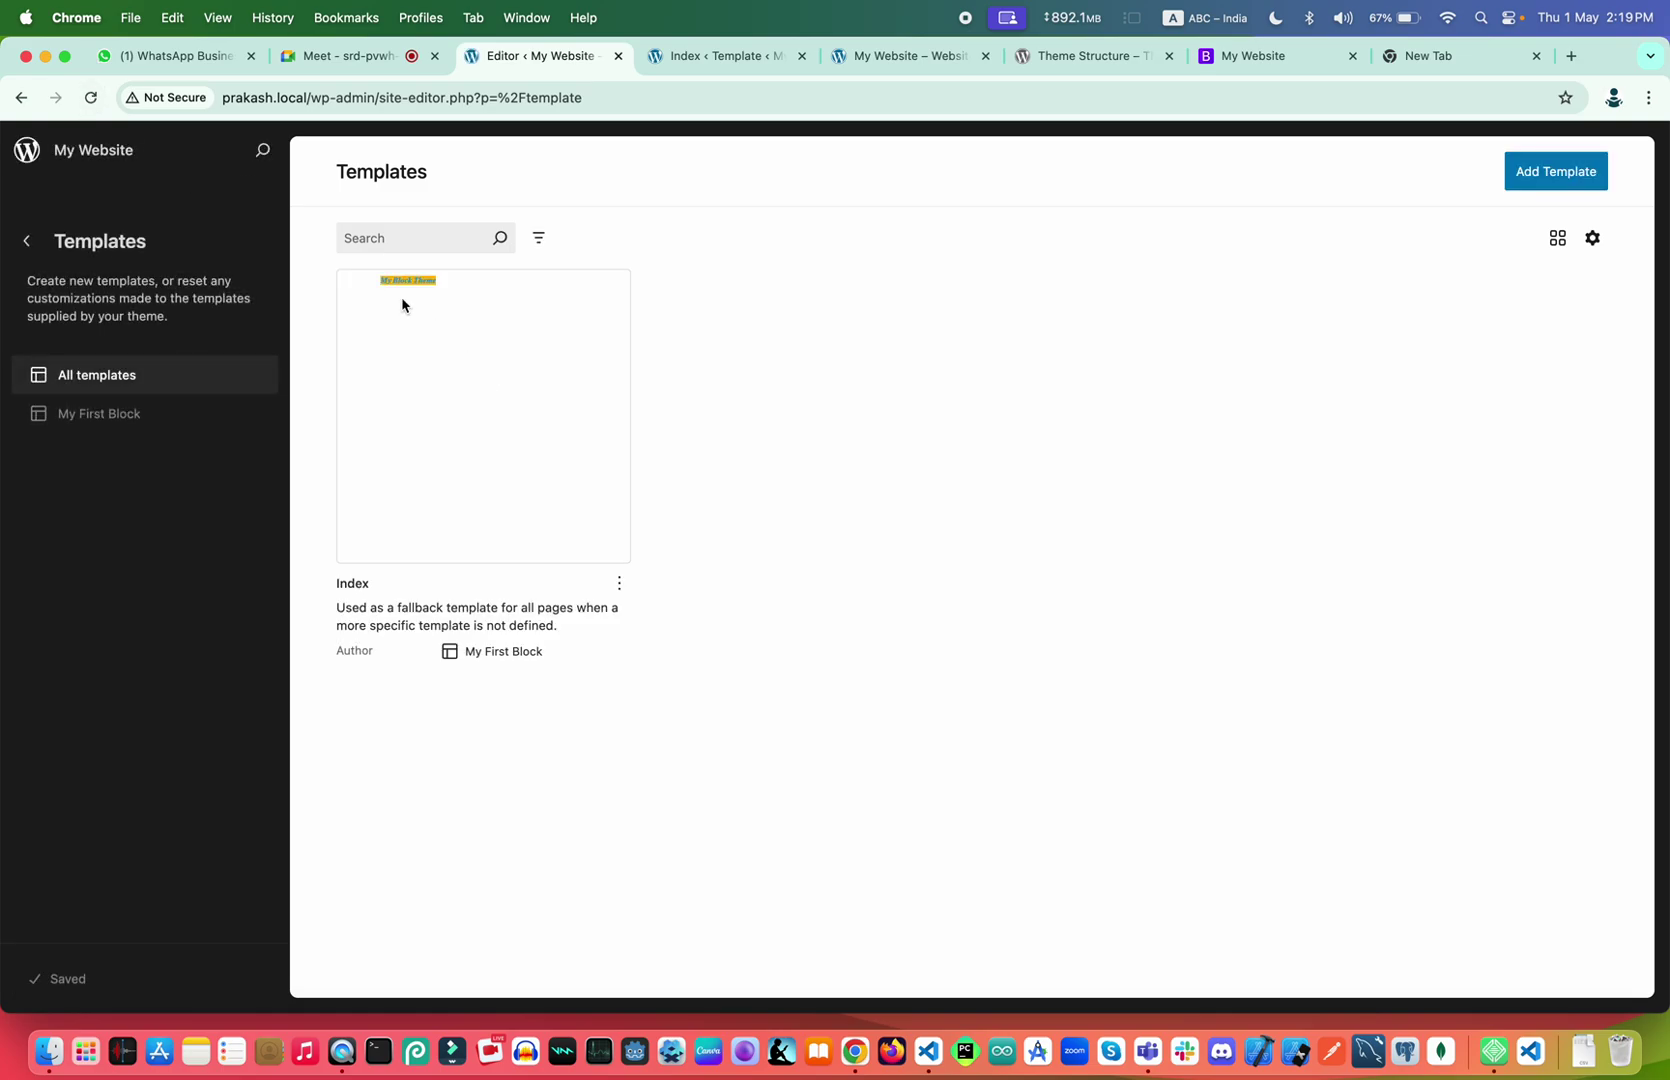
Reload the site's front page and compare its heading with the block markup in index.html
{"action": "left_click", "coordinate": [891, 60]}
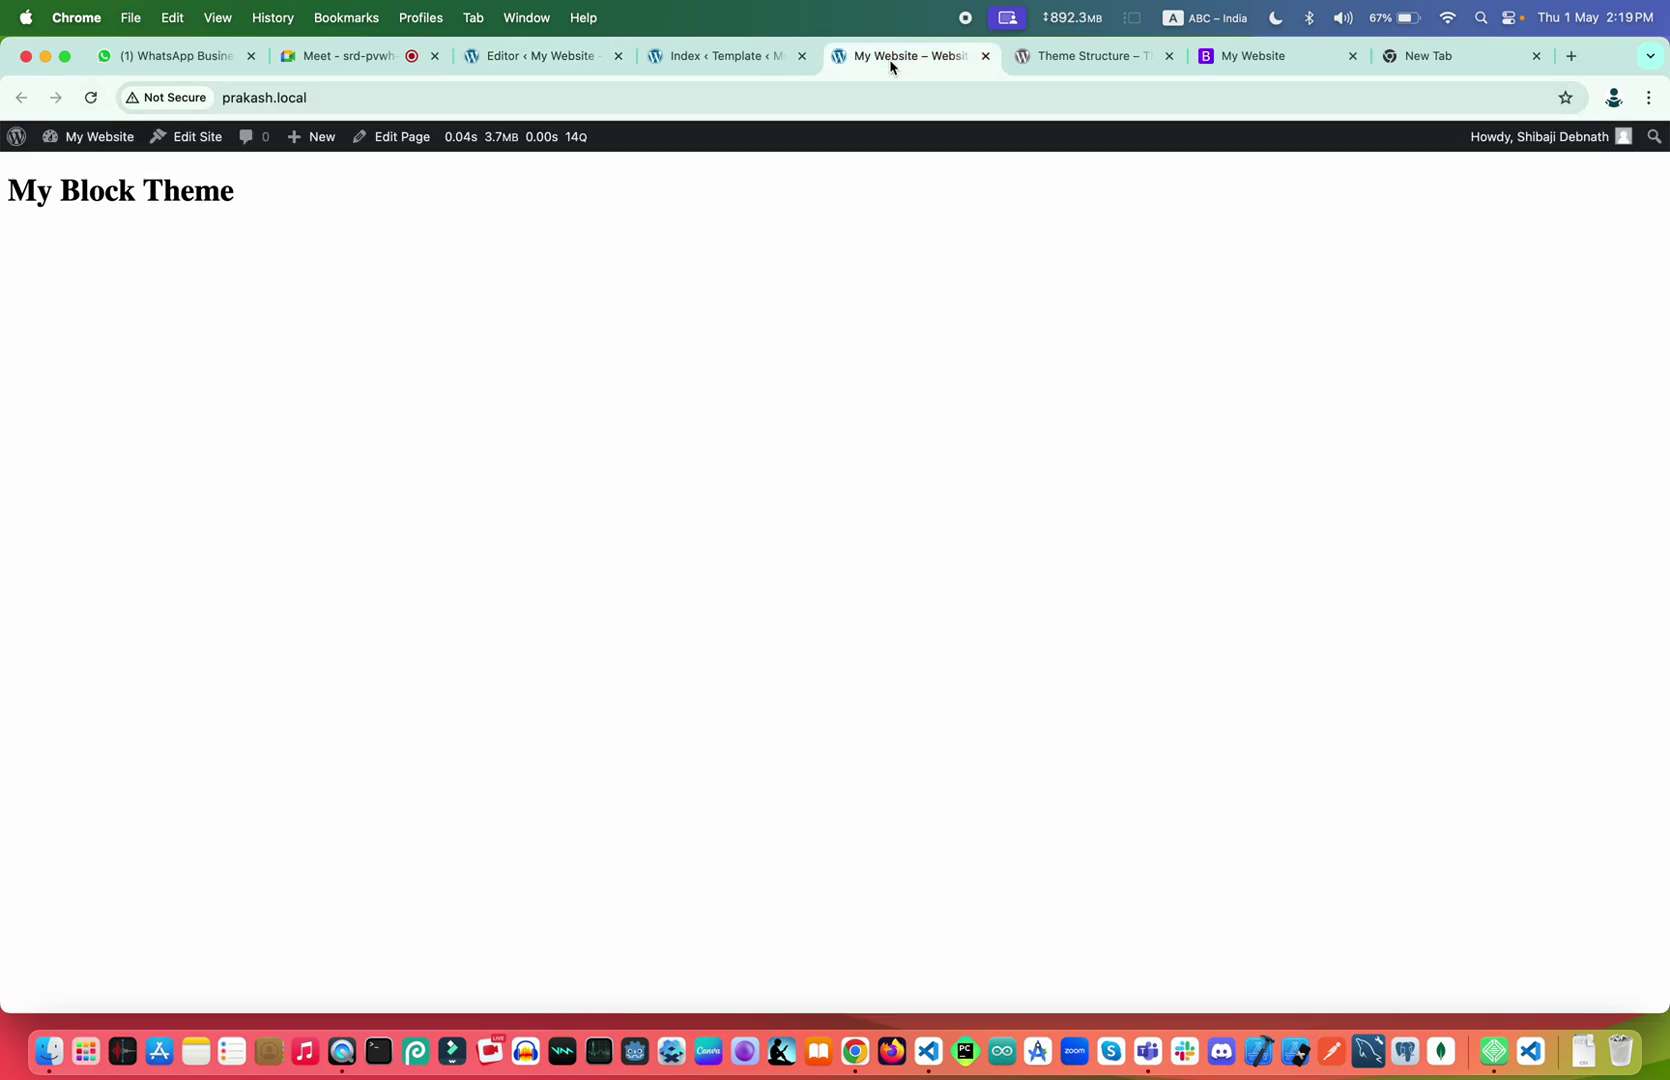
{"action": "left_click", "coordinate": [97, 93]}
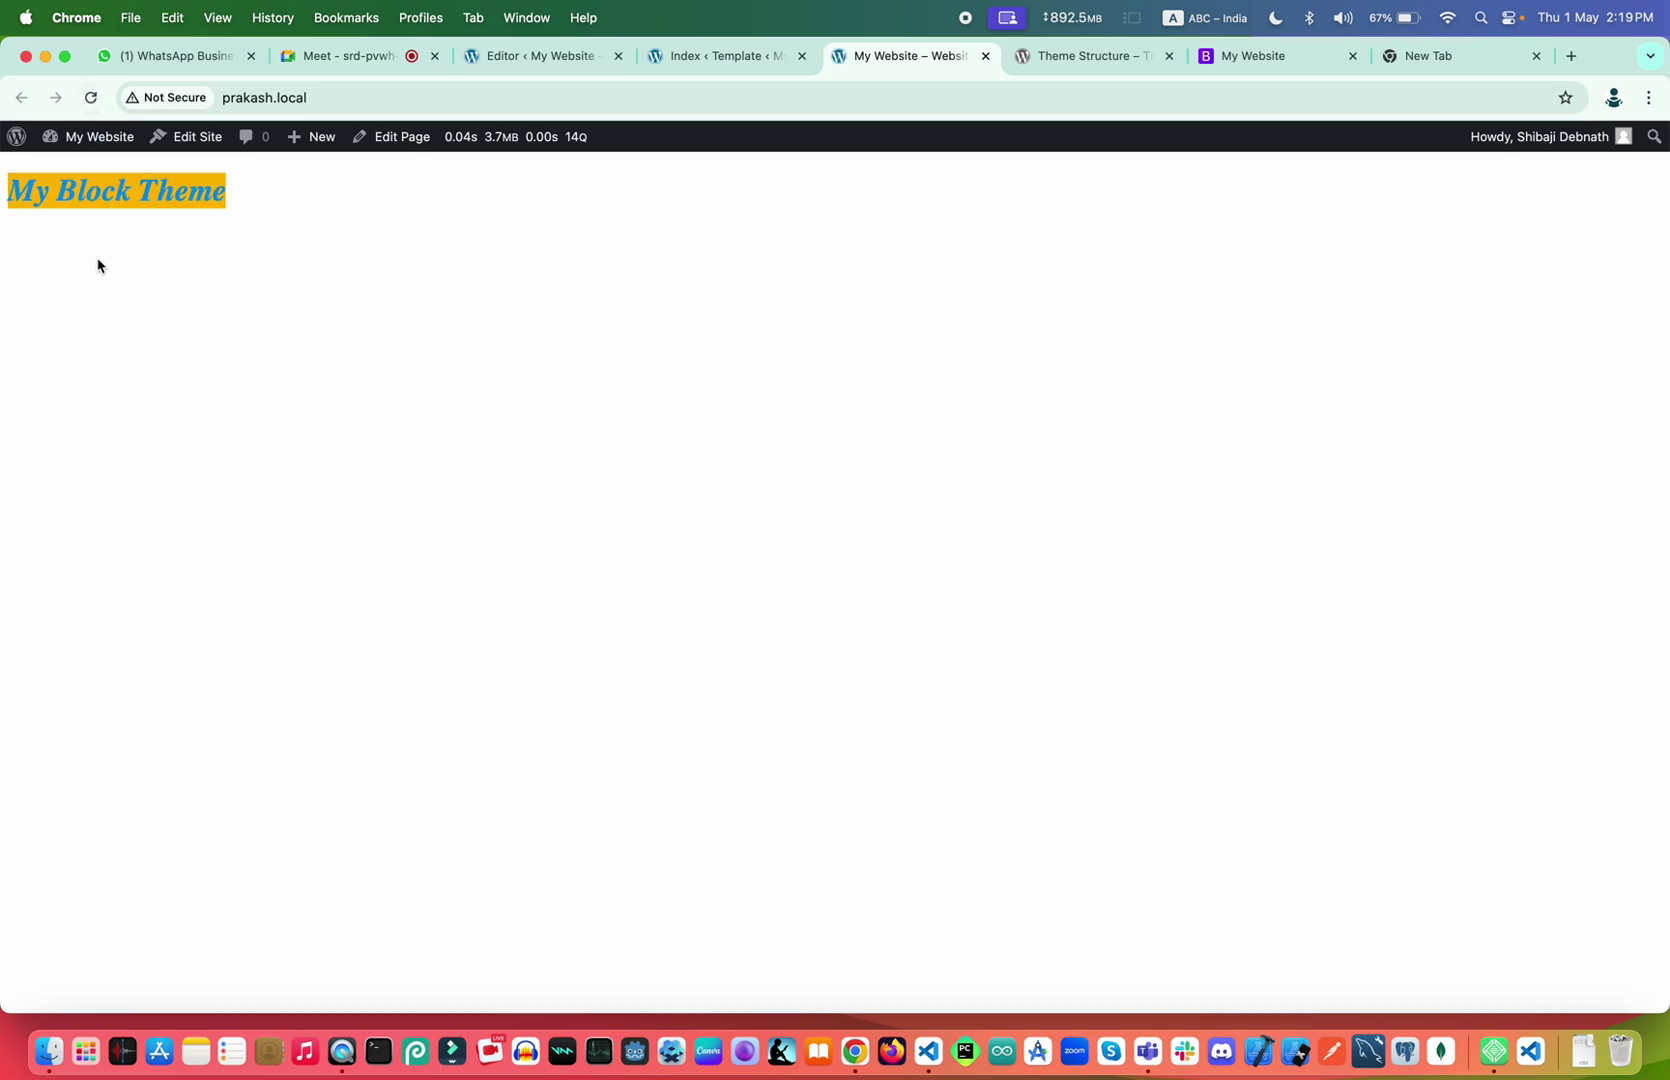
{"action": "key", "text": "ctrl+Right"}
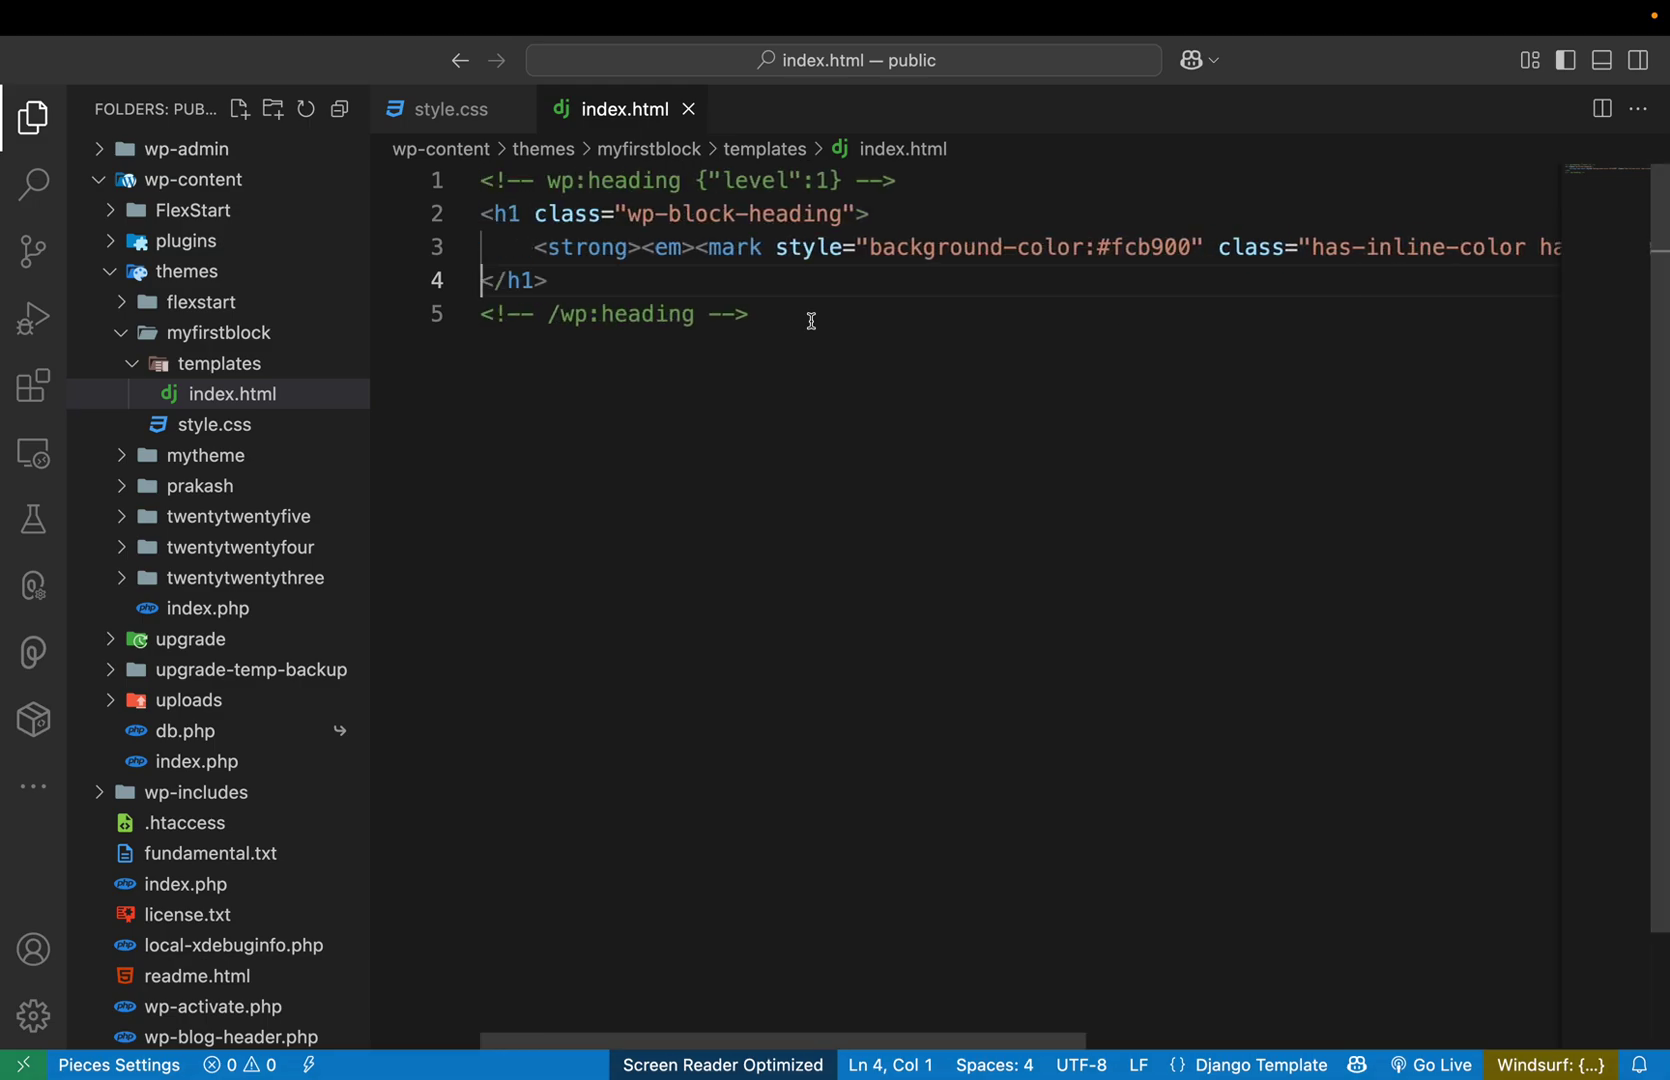
{"action": "key", "text": "ctrl+Left"}
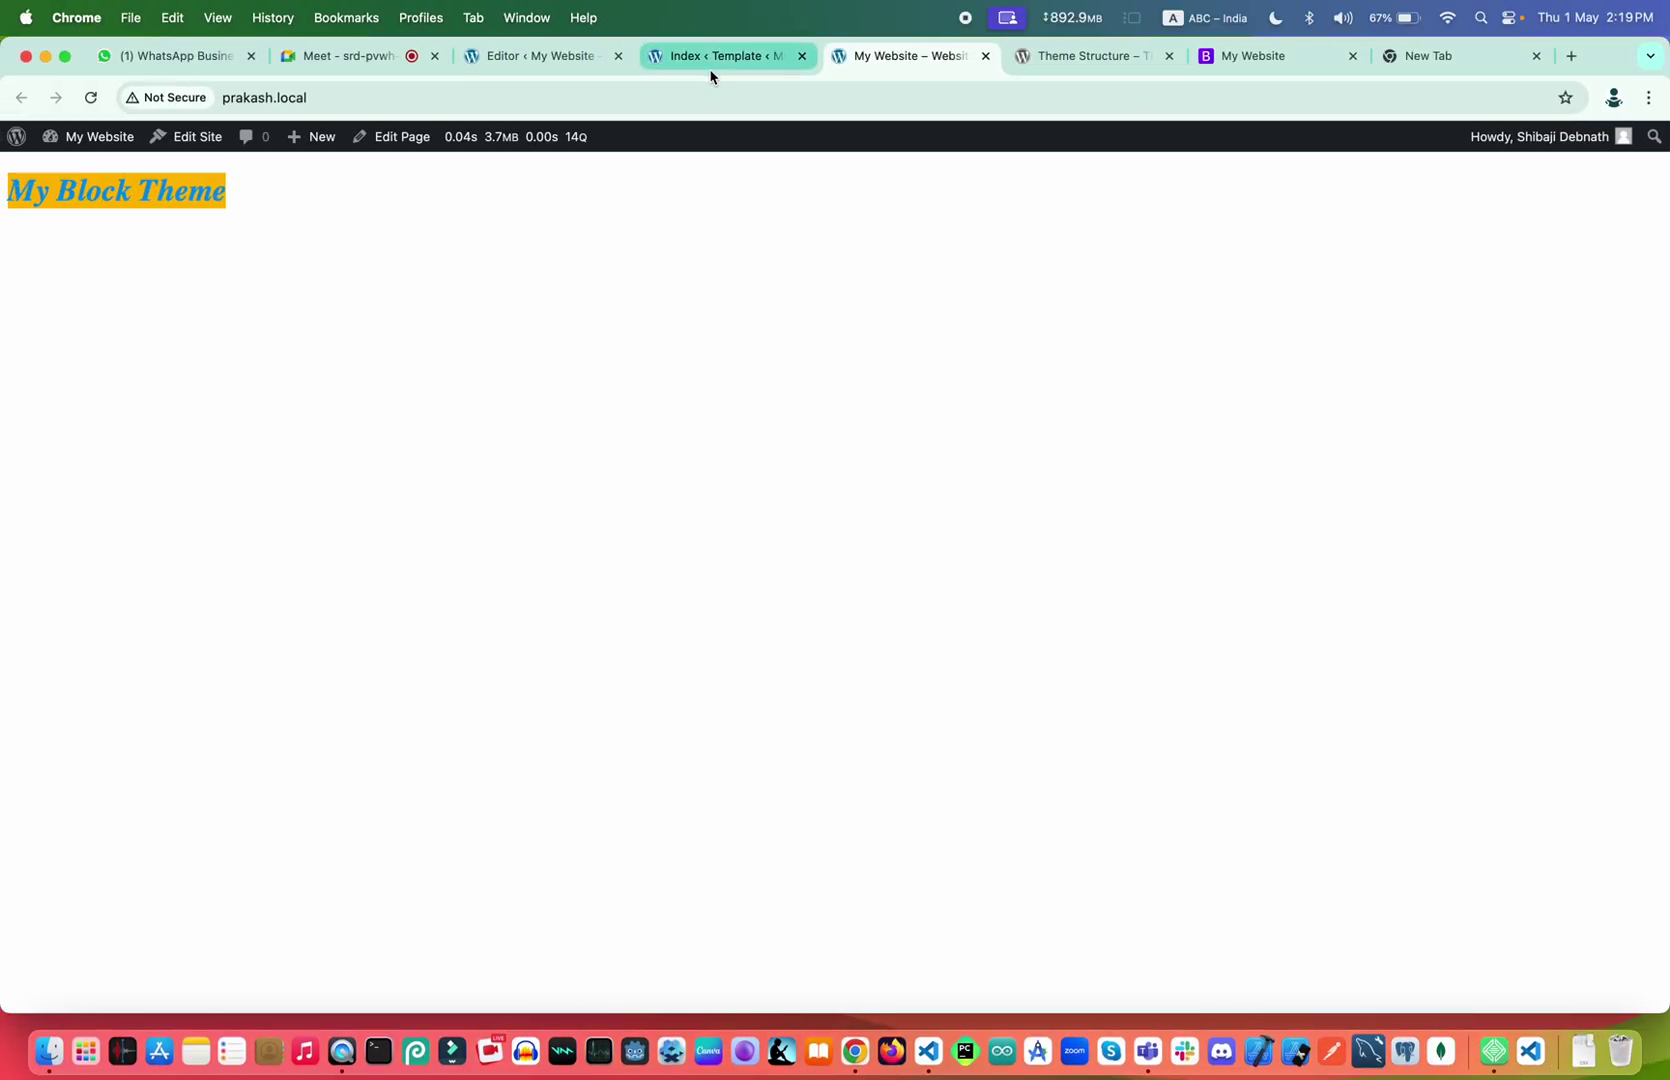
{"action": "key", "text": "ctrl+Right"}
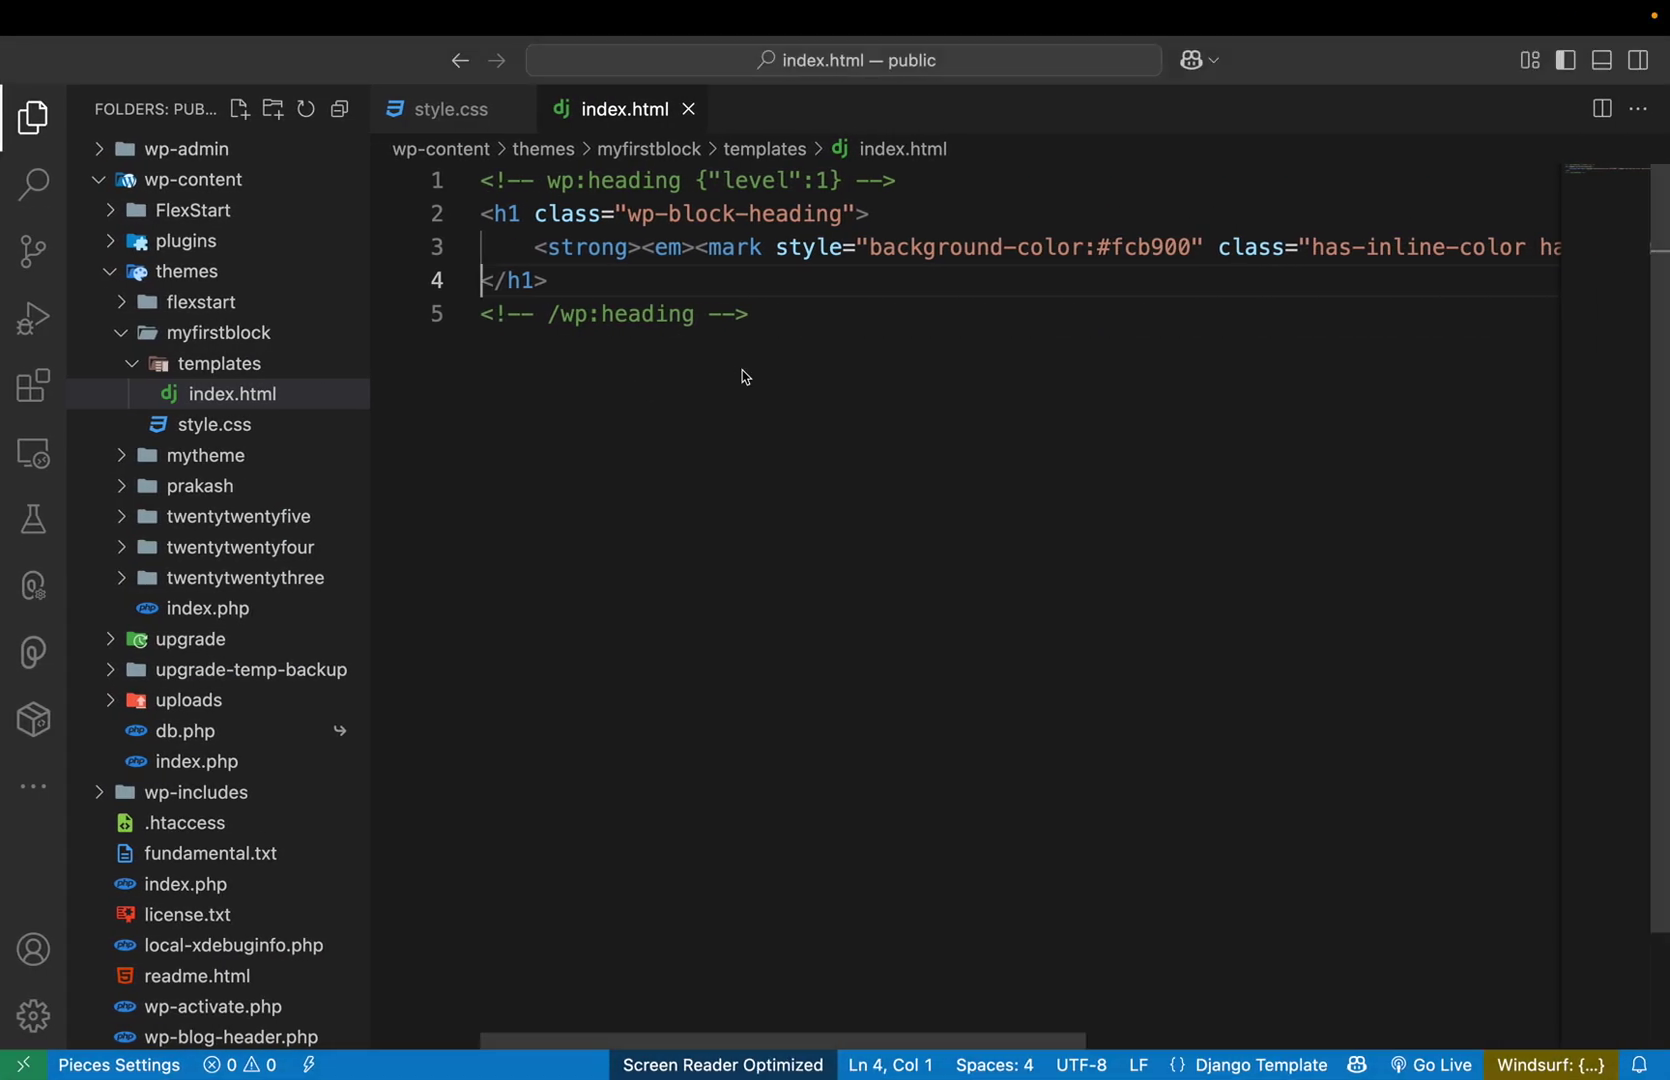
{"action": "key", "text": "ctrl+Left"}
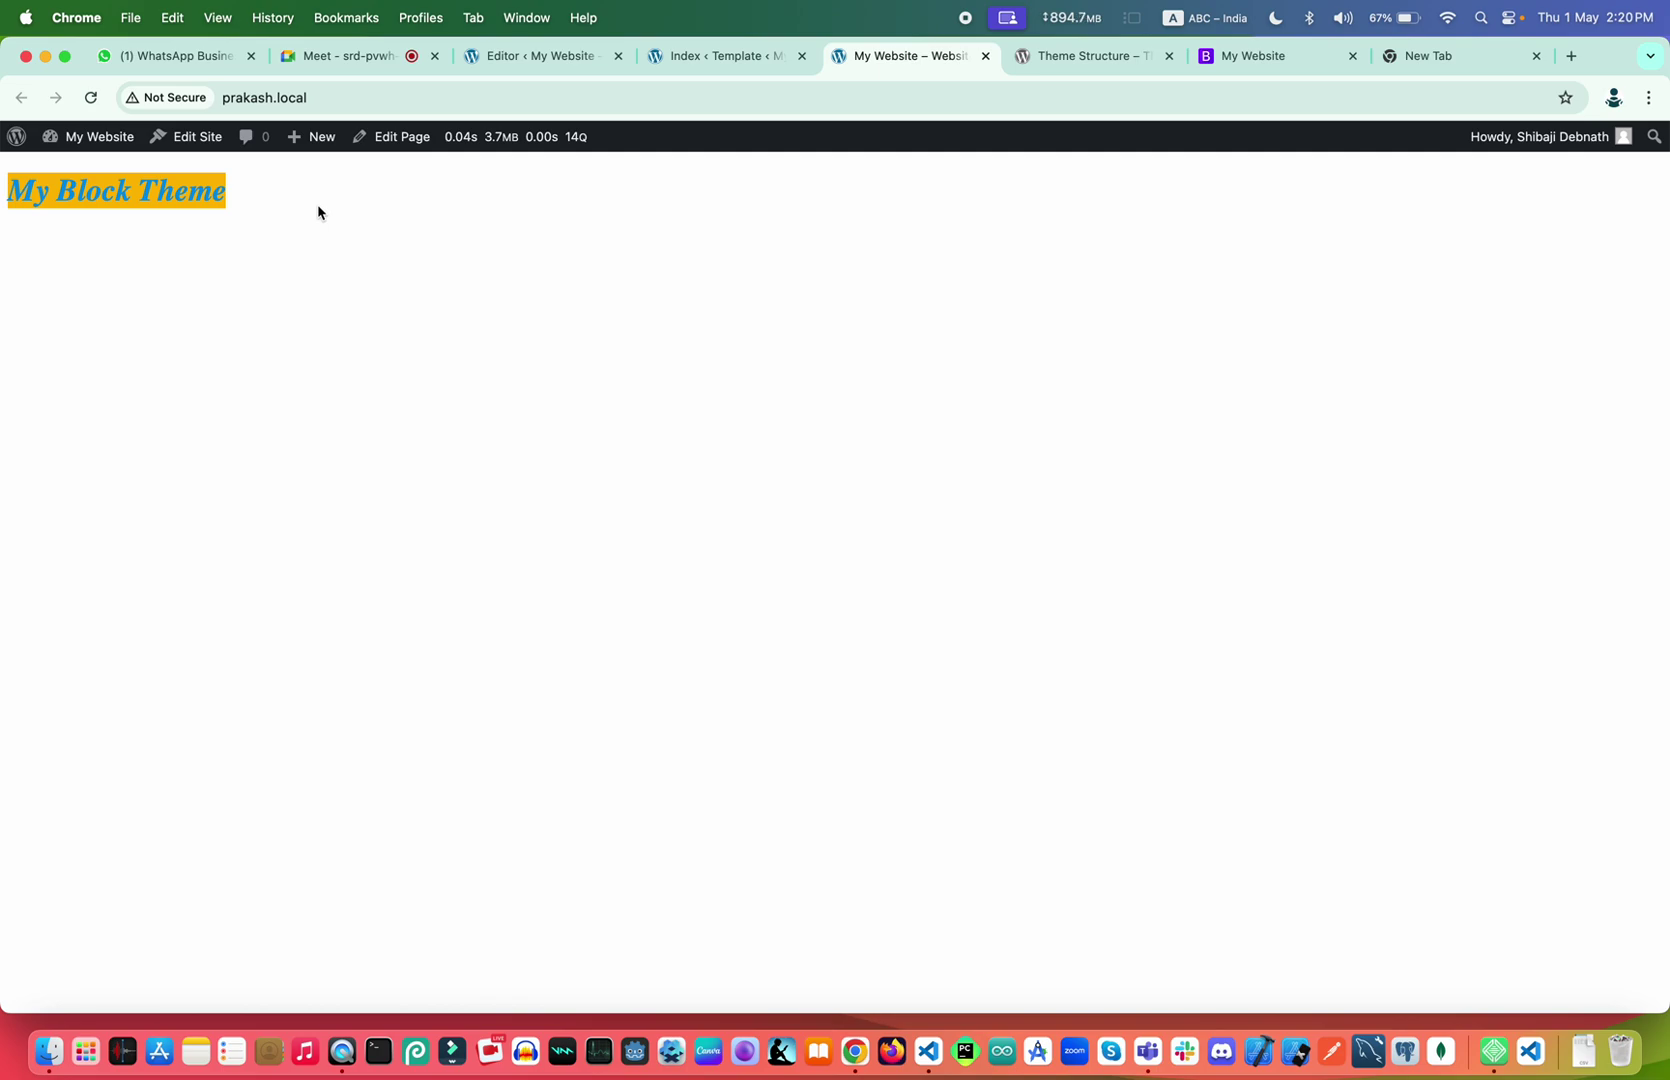
Compare the Index template in the Templates overview and visual editor with the heading markup in index.html
{"action": "left_click", "coordinate": [528, 58]}
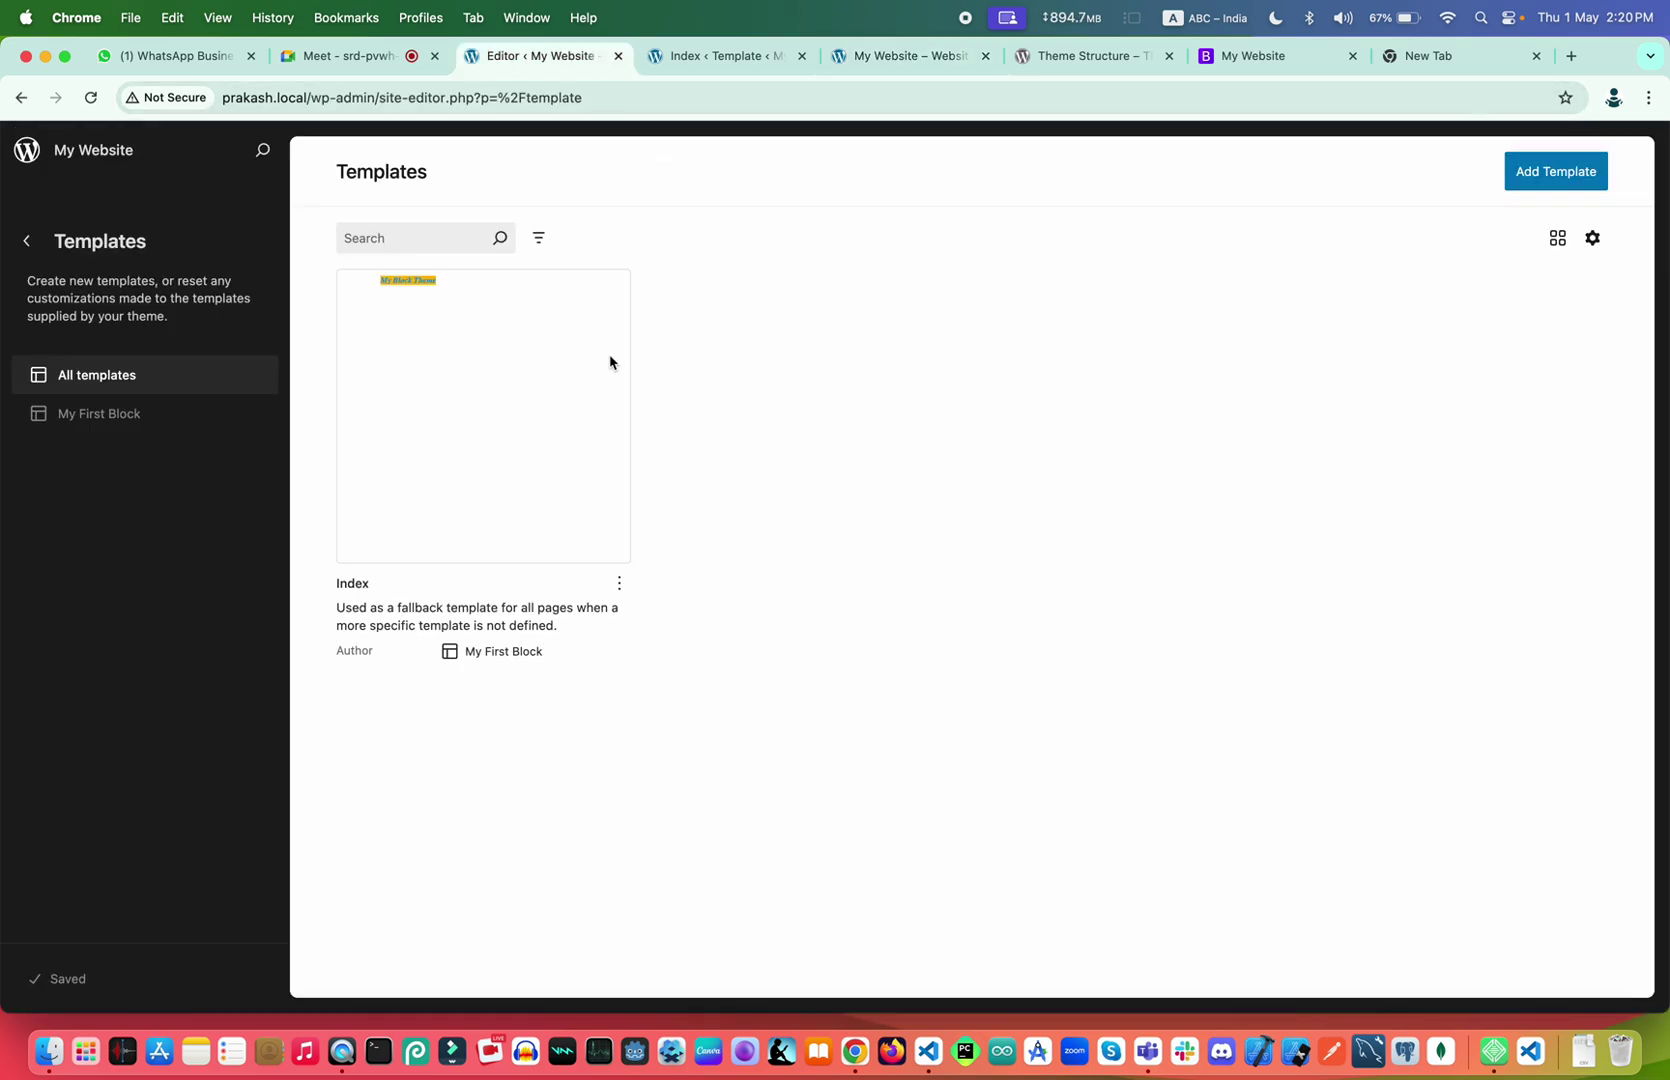
{"action": "left_click", "coordinate": [720, 55]}
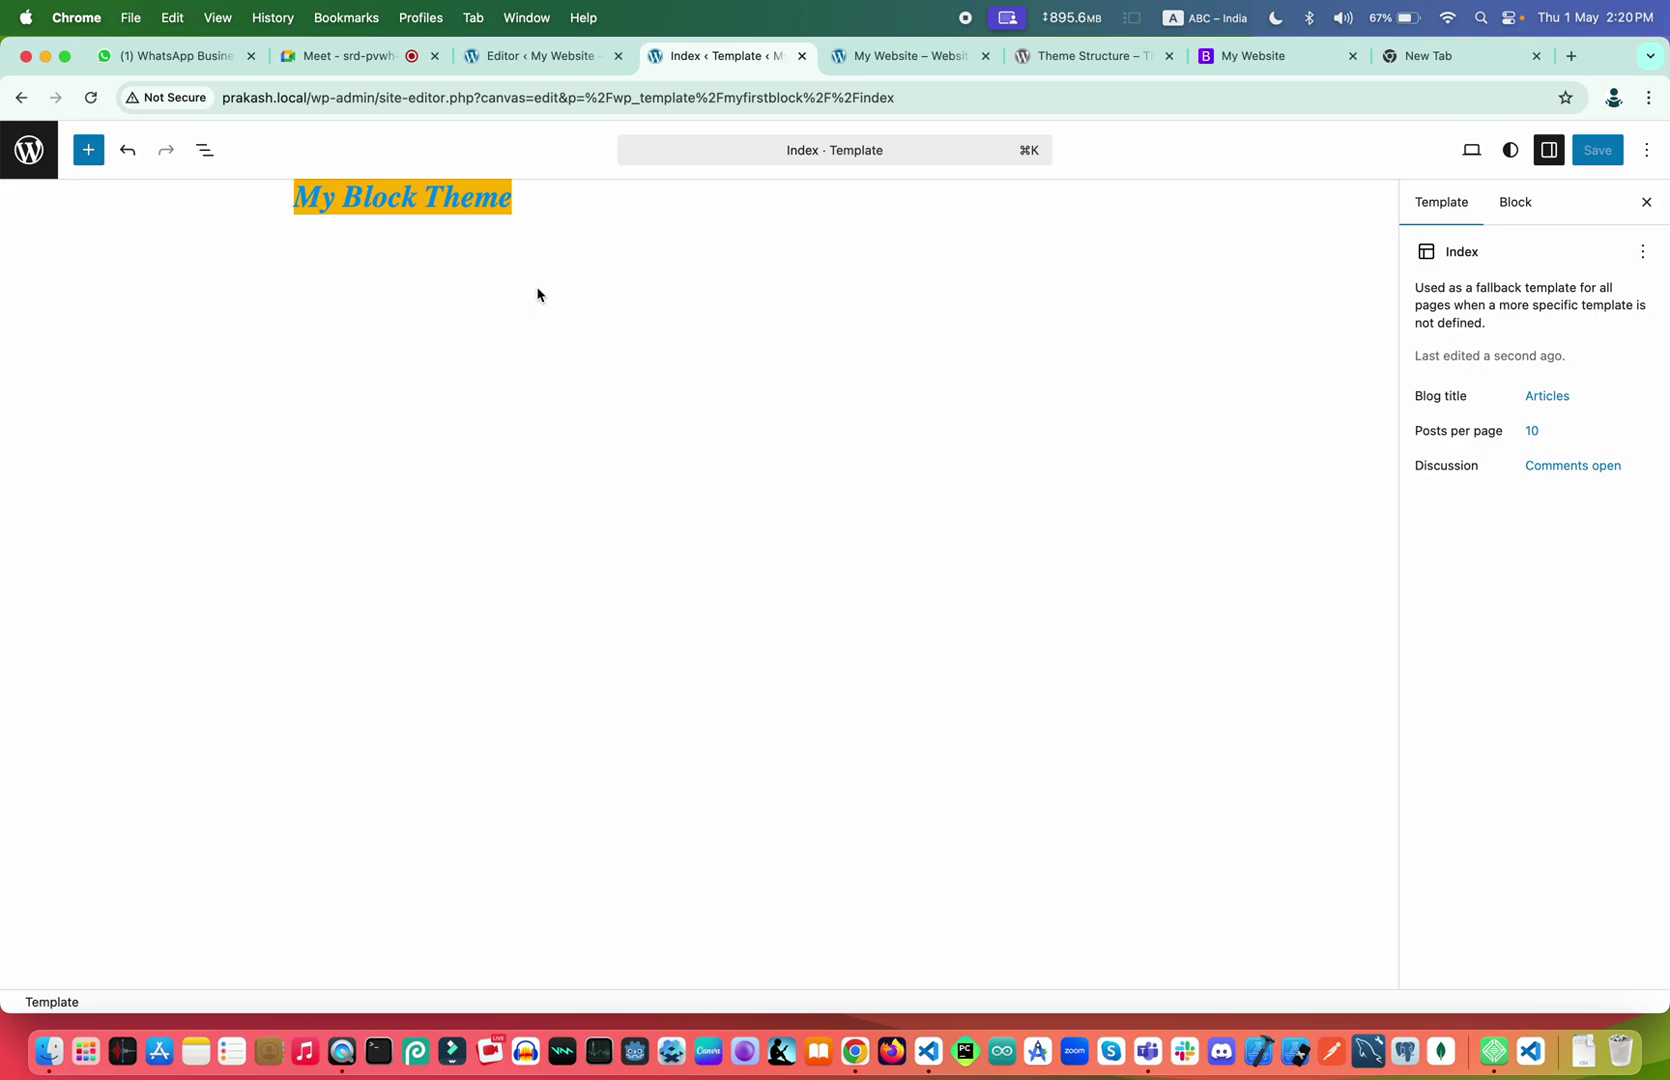
{"action": "key", "text": "ctrl+Right"}
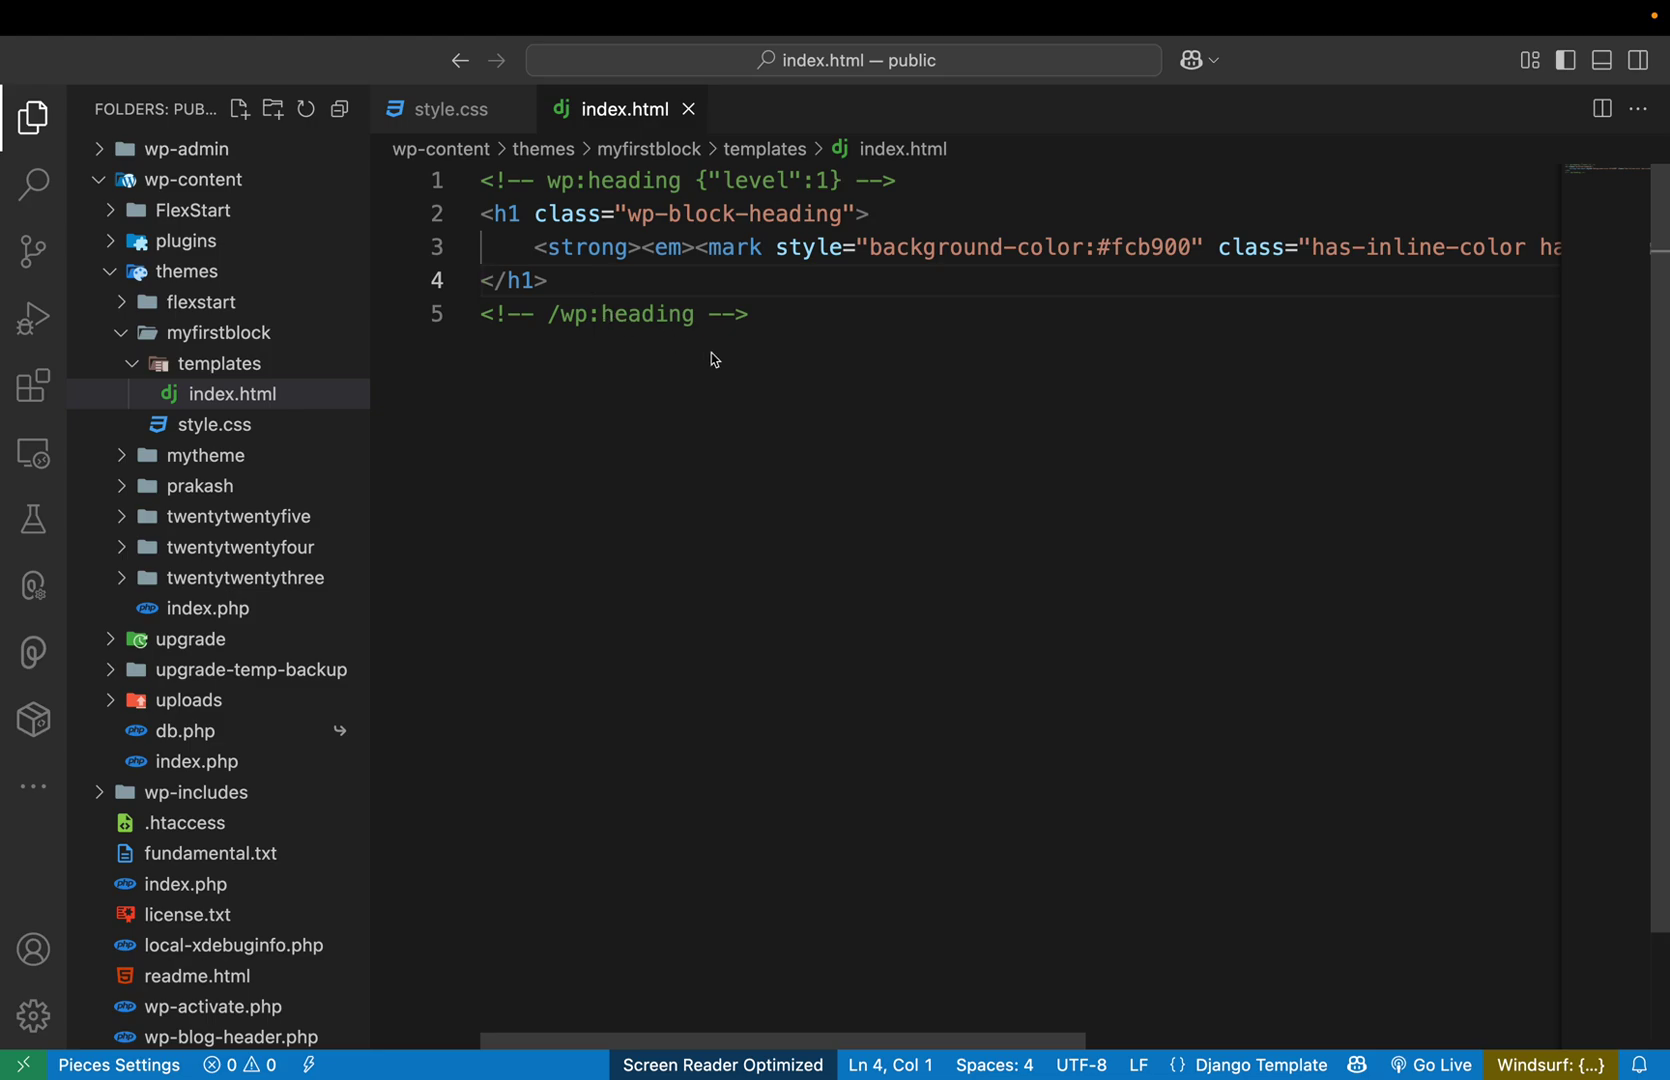
{"action": "key", "text": "ctrl+Left"}
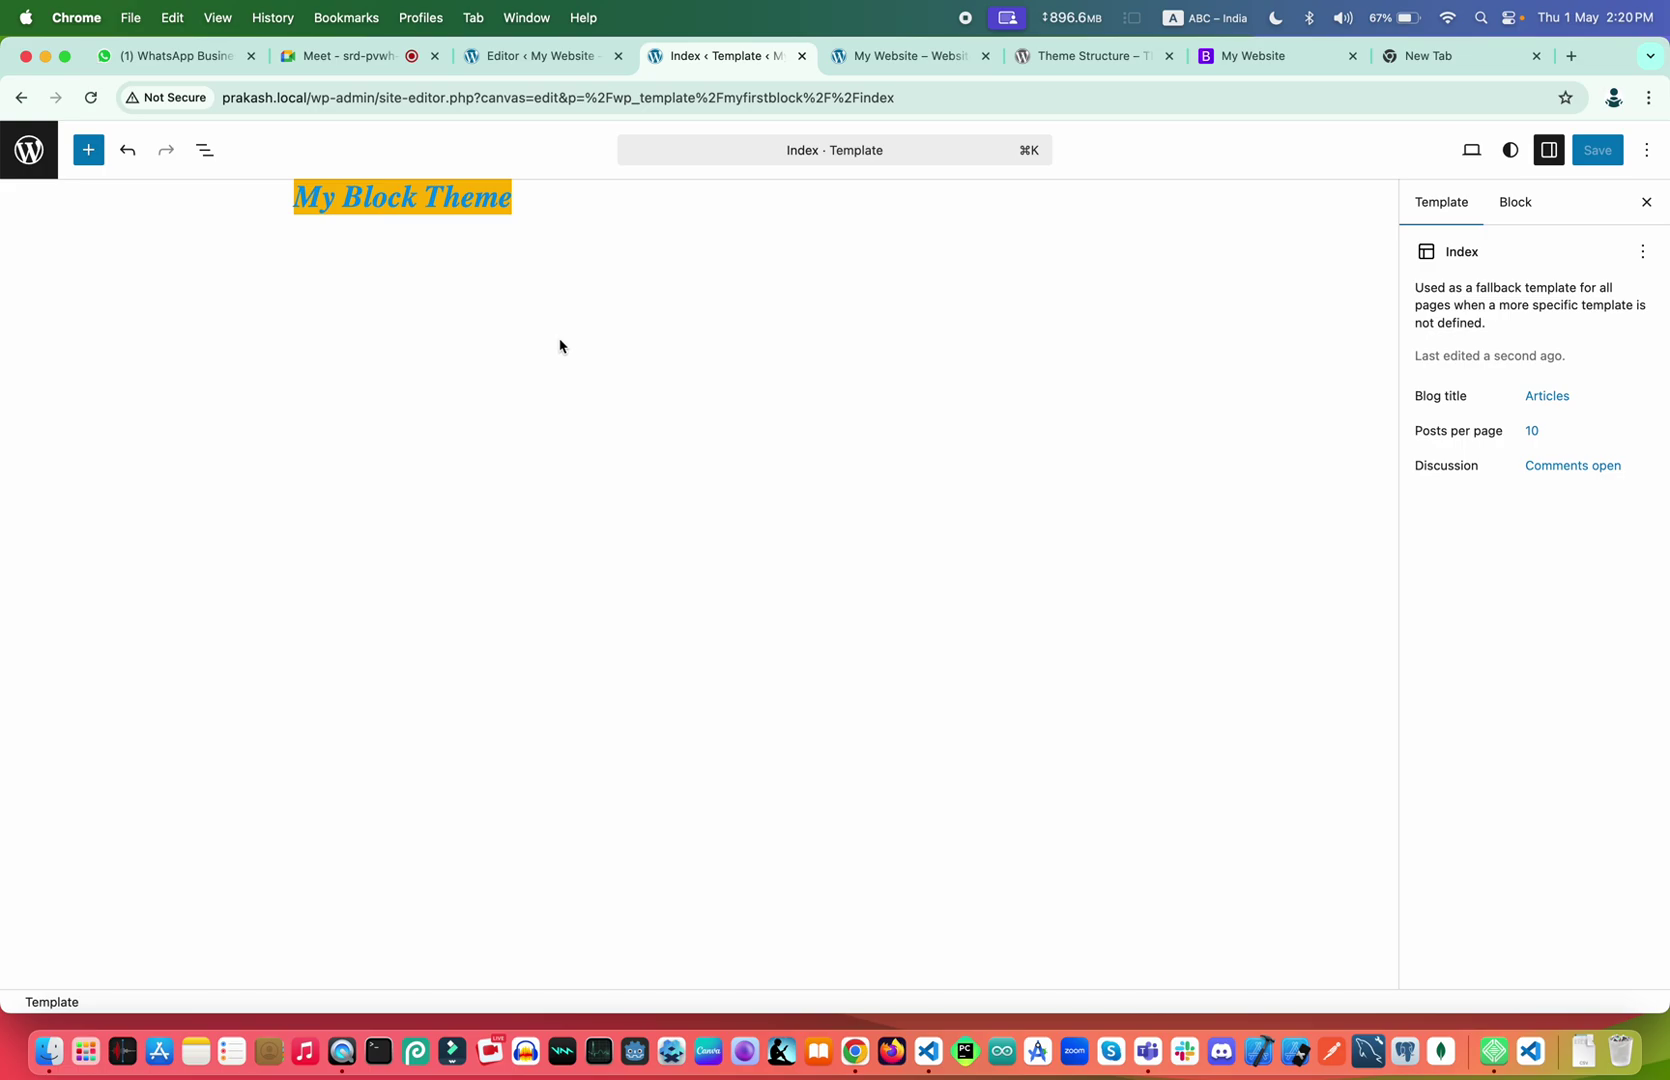
{"action": "key", "text": "ctrl+Right"}
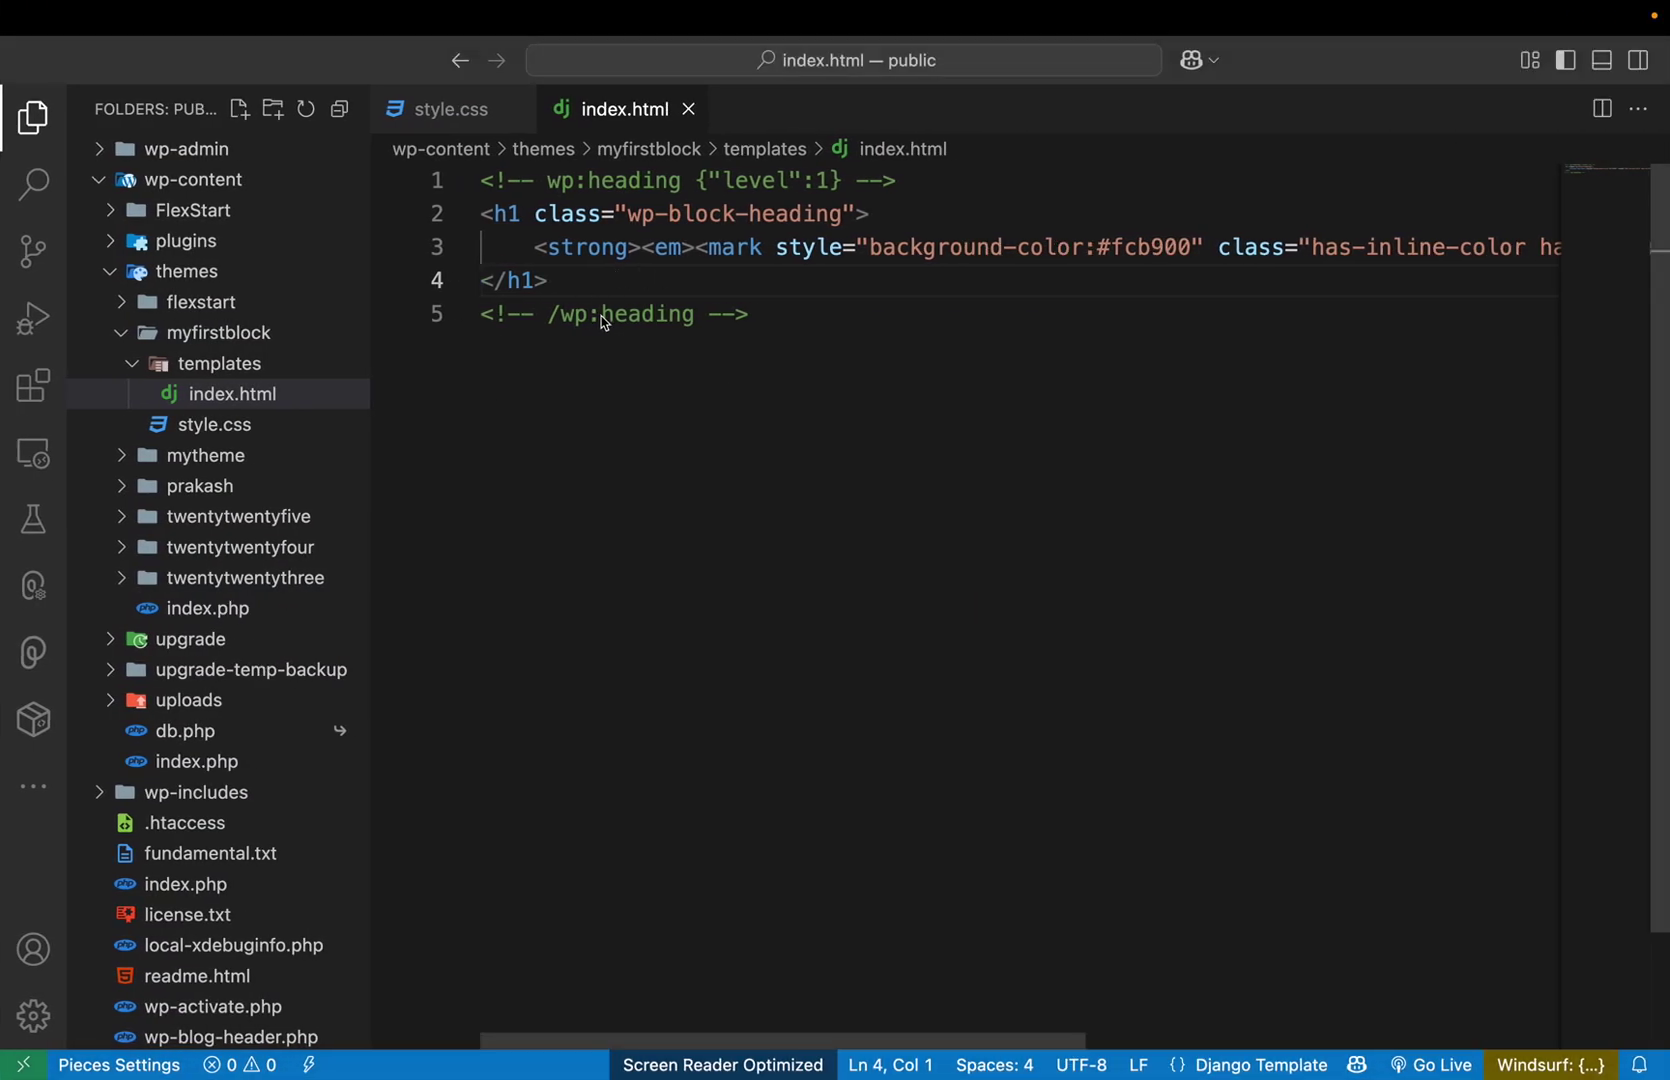
Switch to Chrome and examine the Index template's available actions and the template types offered for a new template on the Templates page
{"action": "key", "text": "ctrl+Left"}
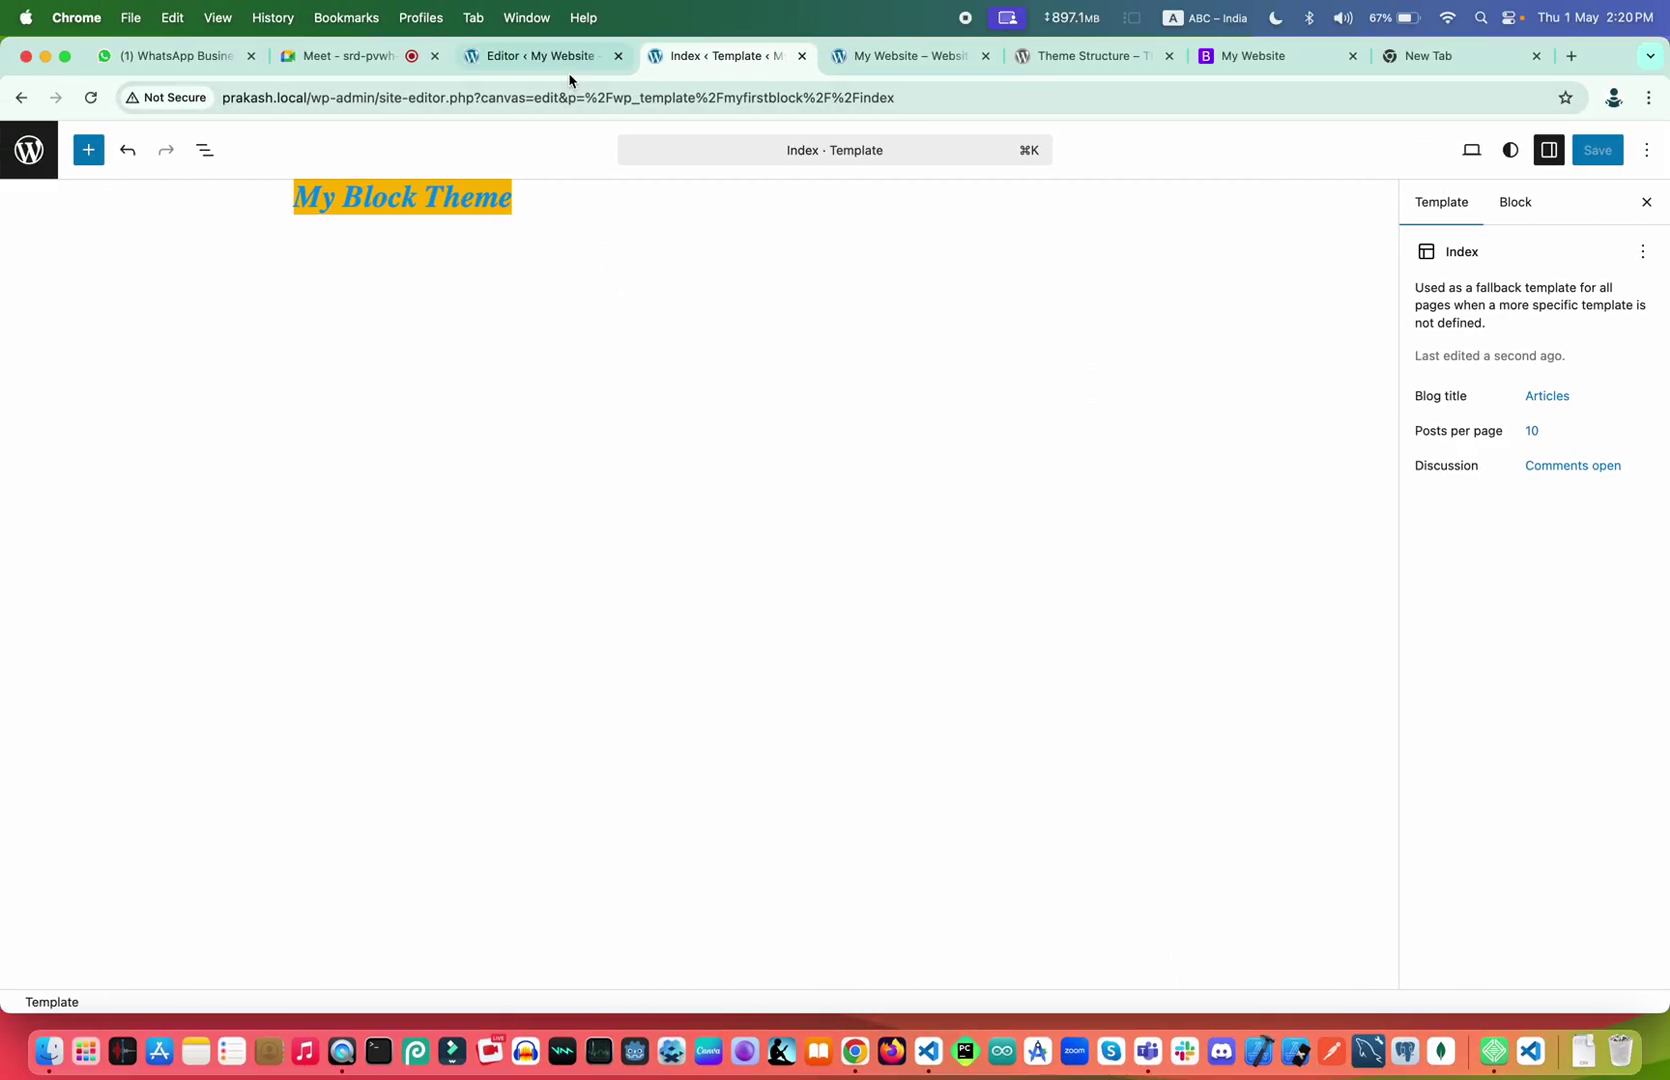
{"action": "left_click", "coordinate": [567, 60]}
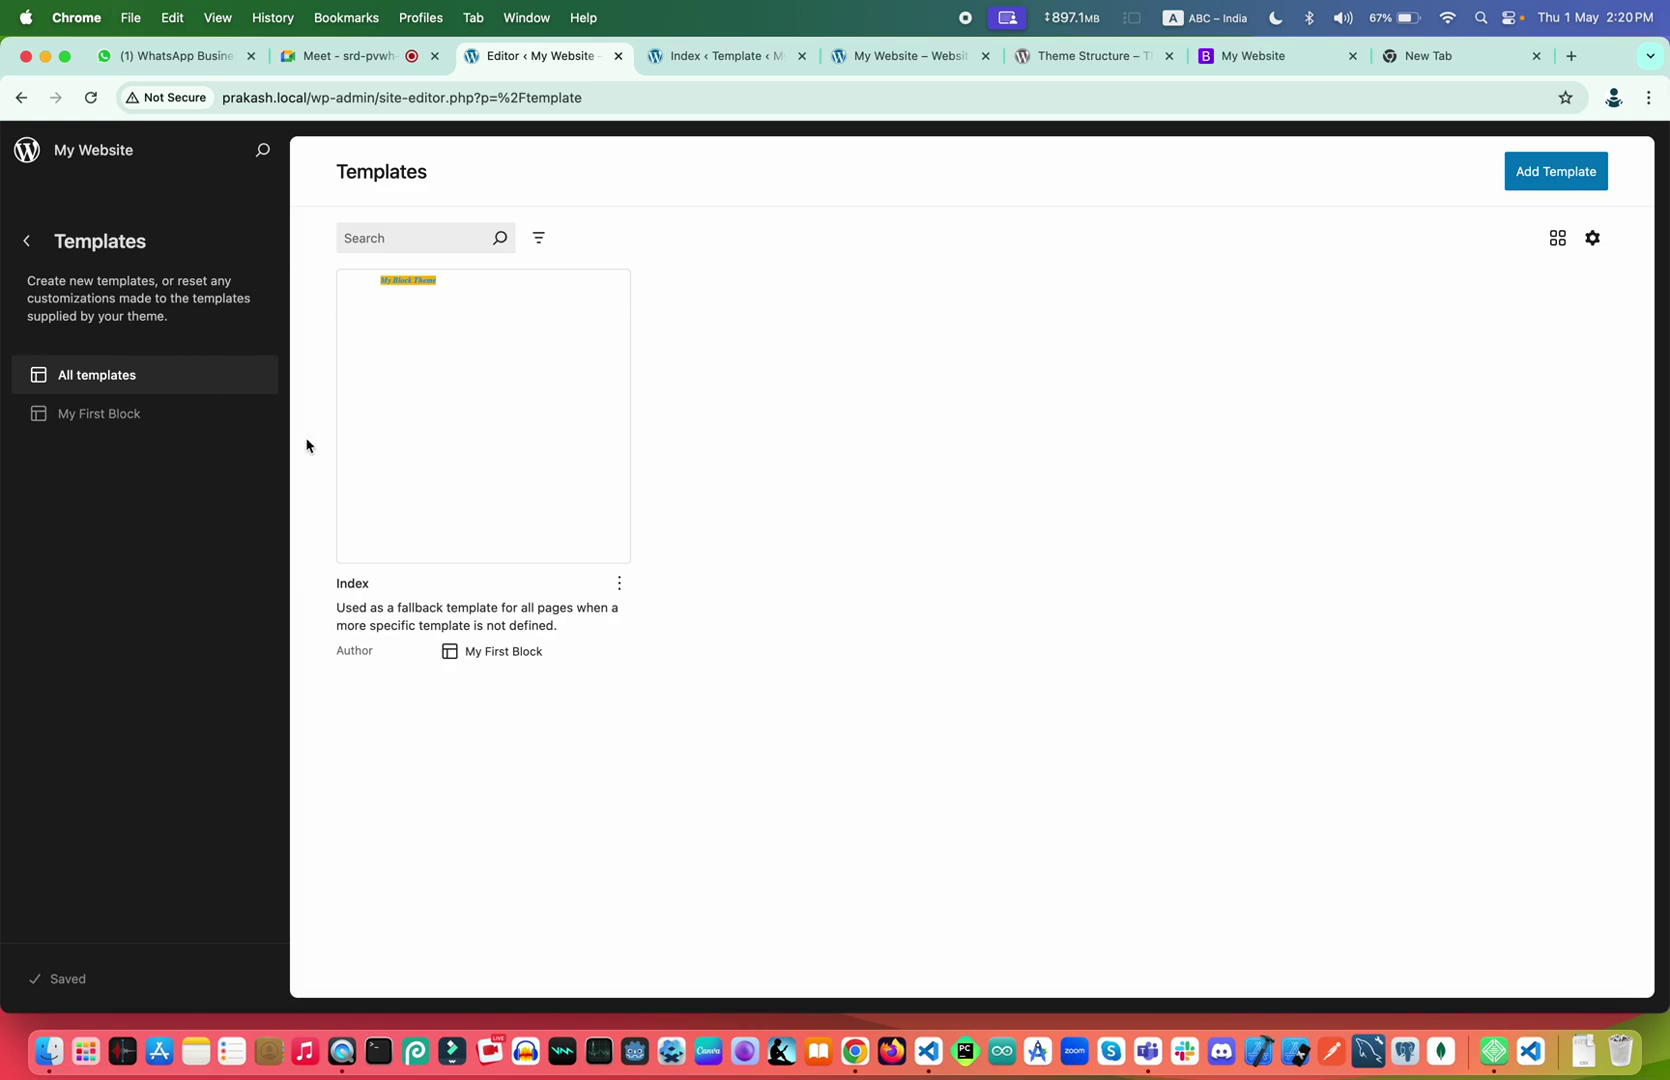
{"action": "left_click", "coordinate": [616, 584]}
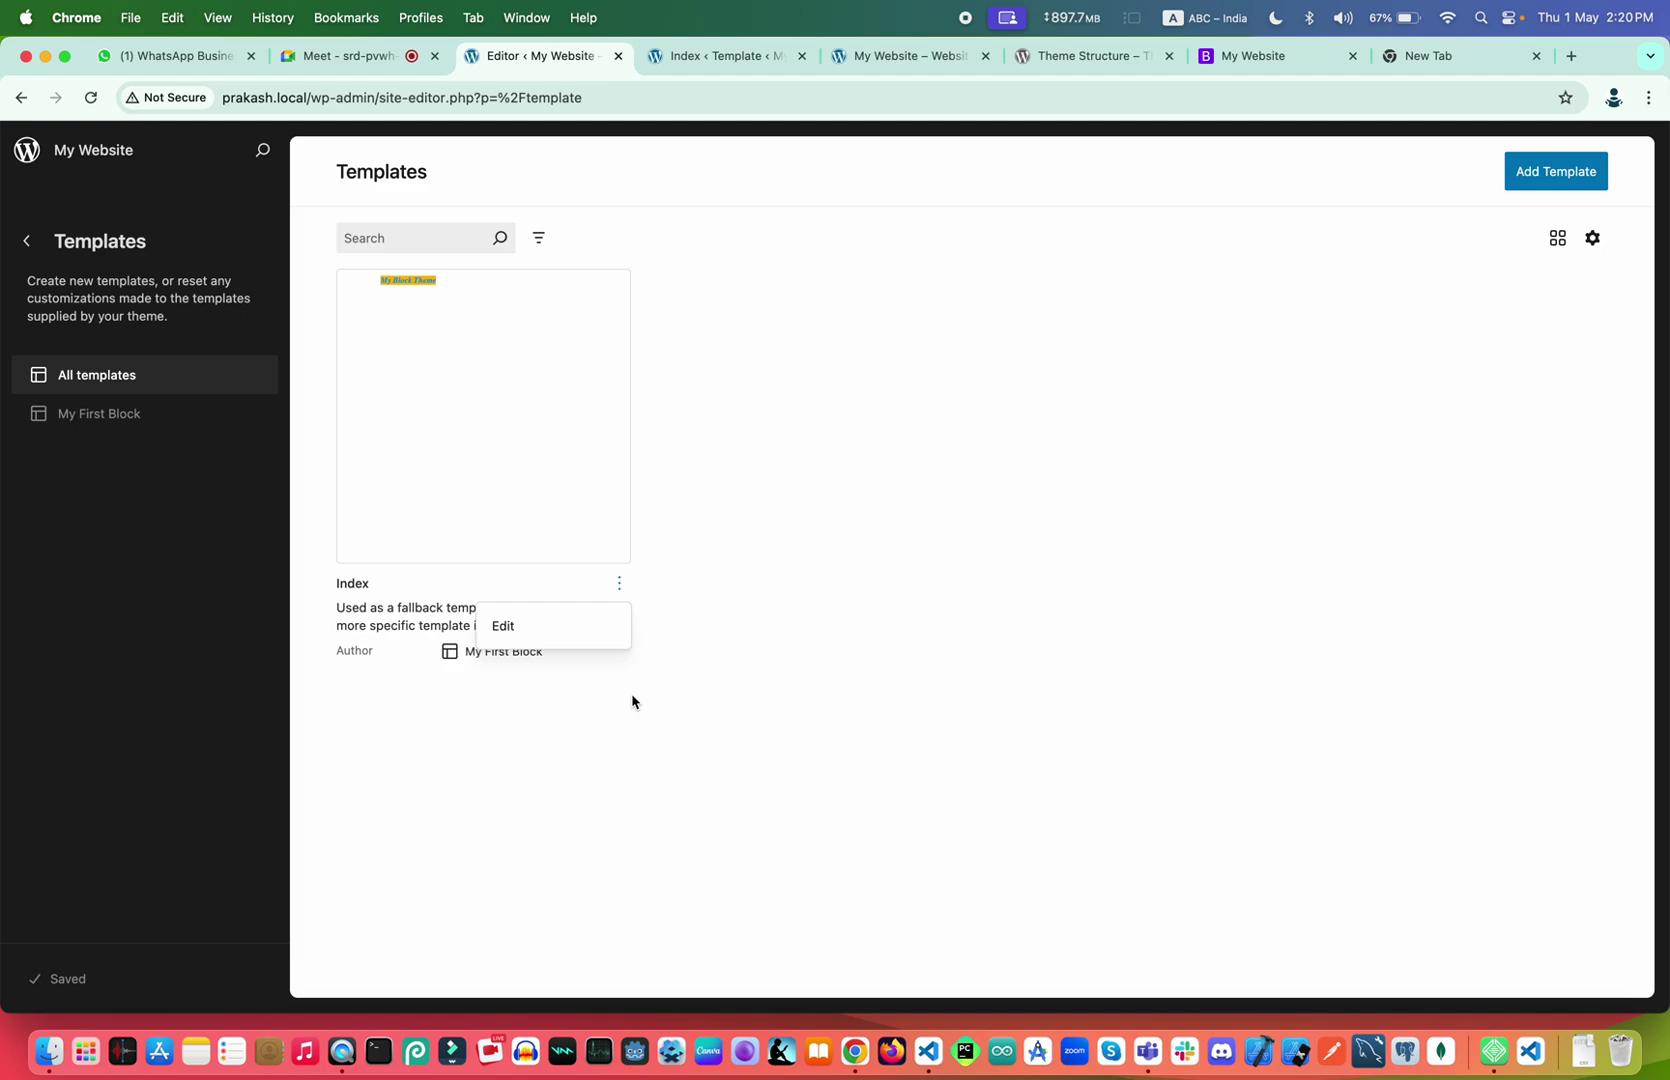
{"action": "left_click", "coordinate": [904, 738]}
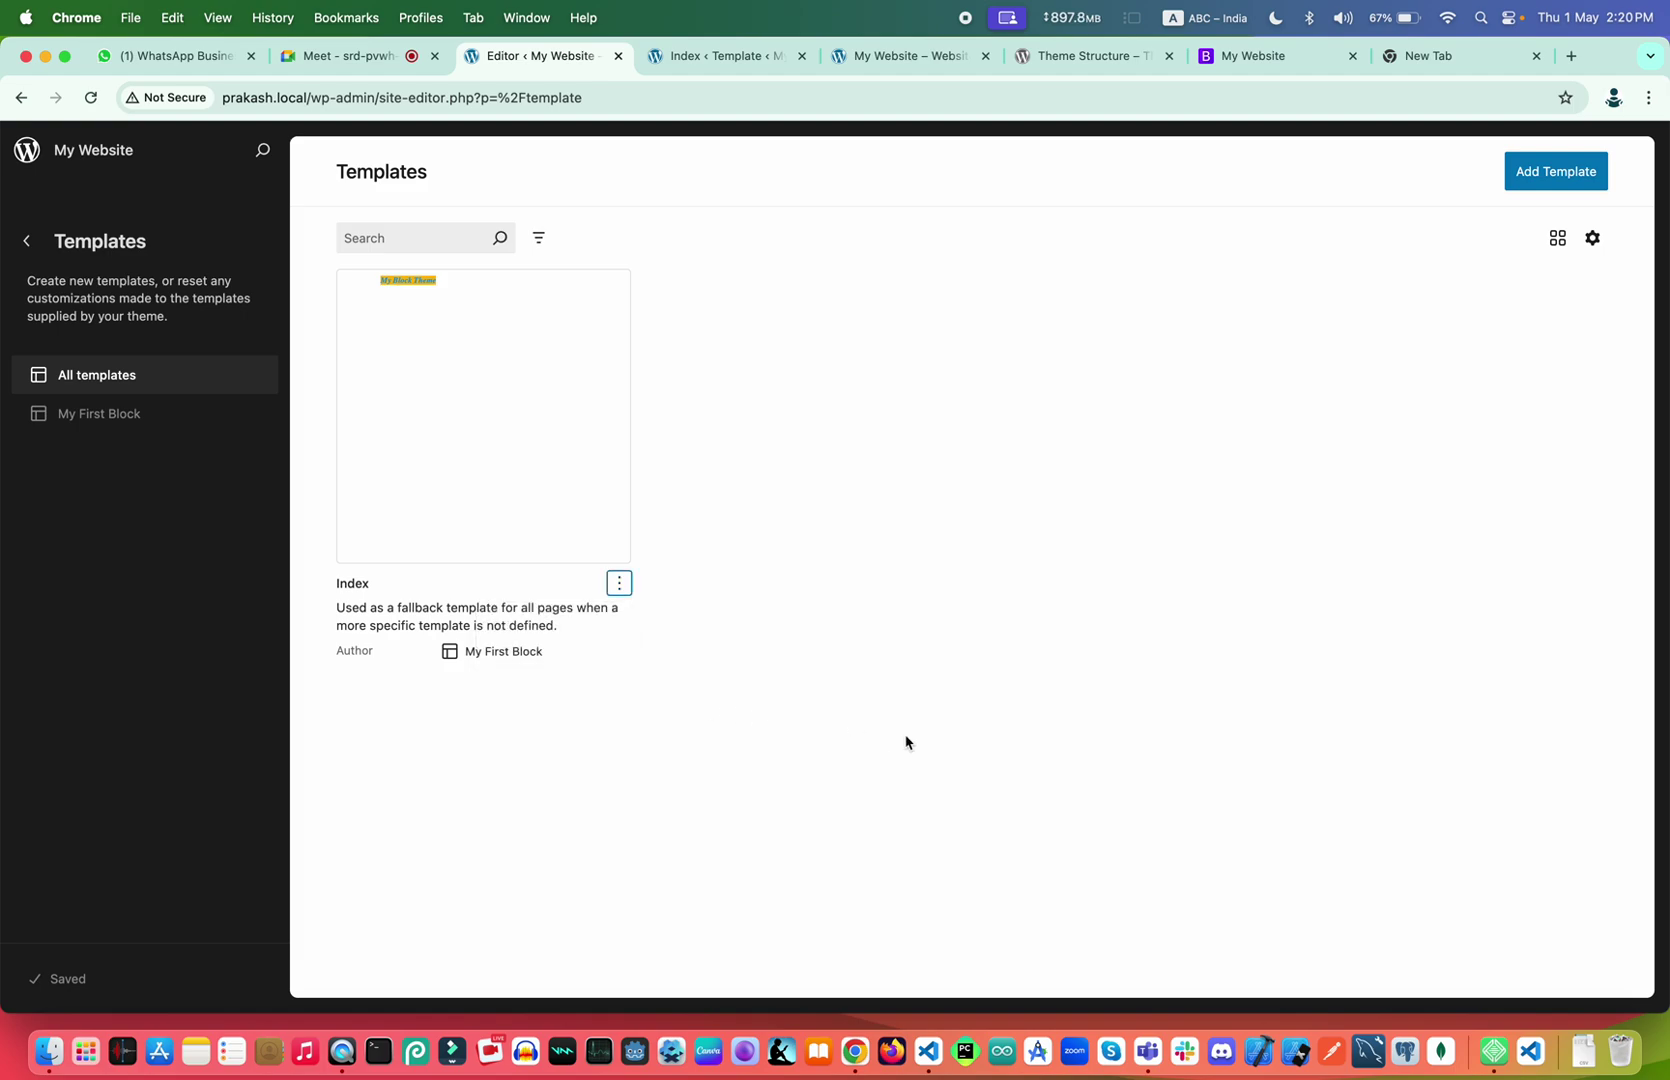
{"action": "left_click", "coordinate": [1530, 180]}
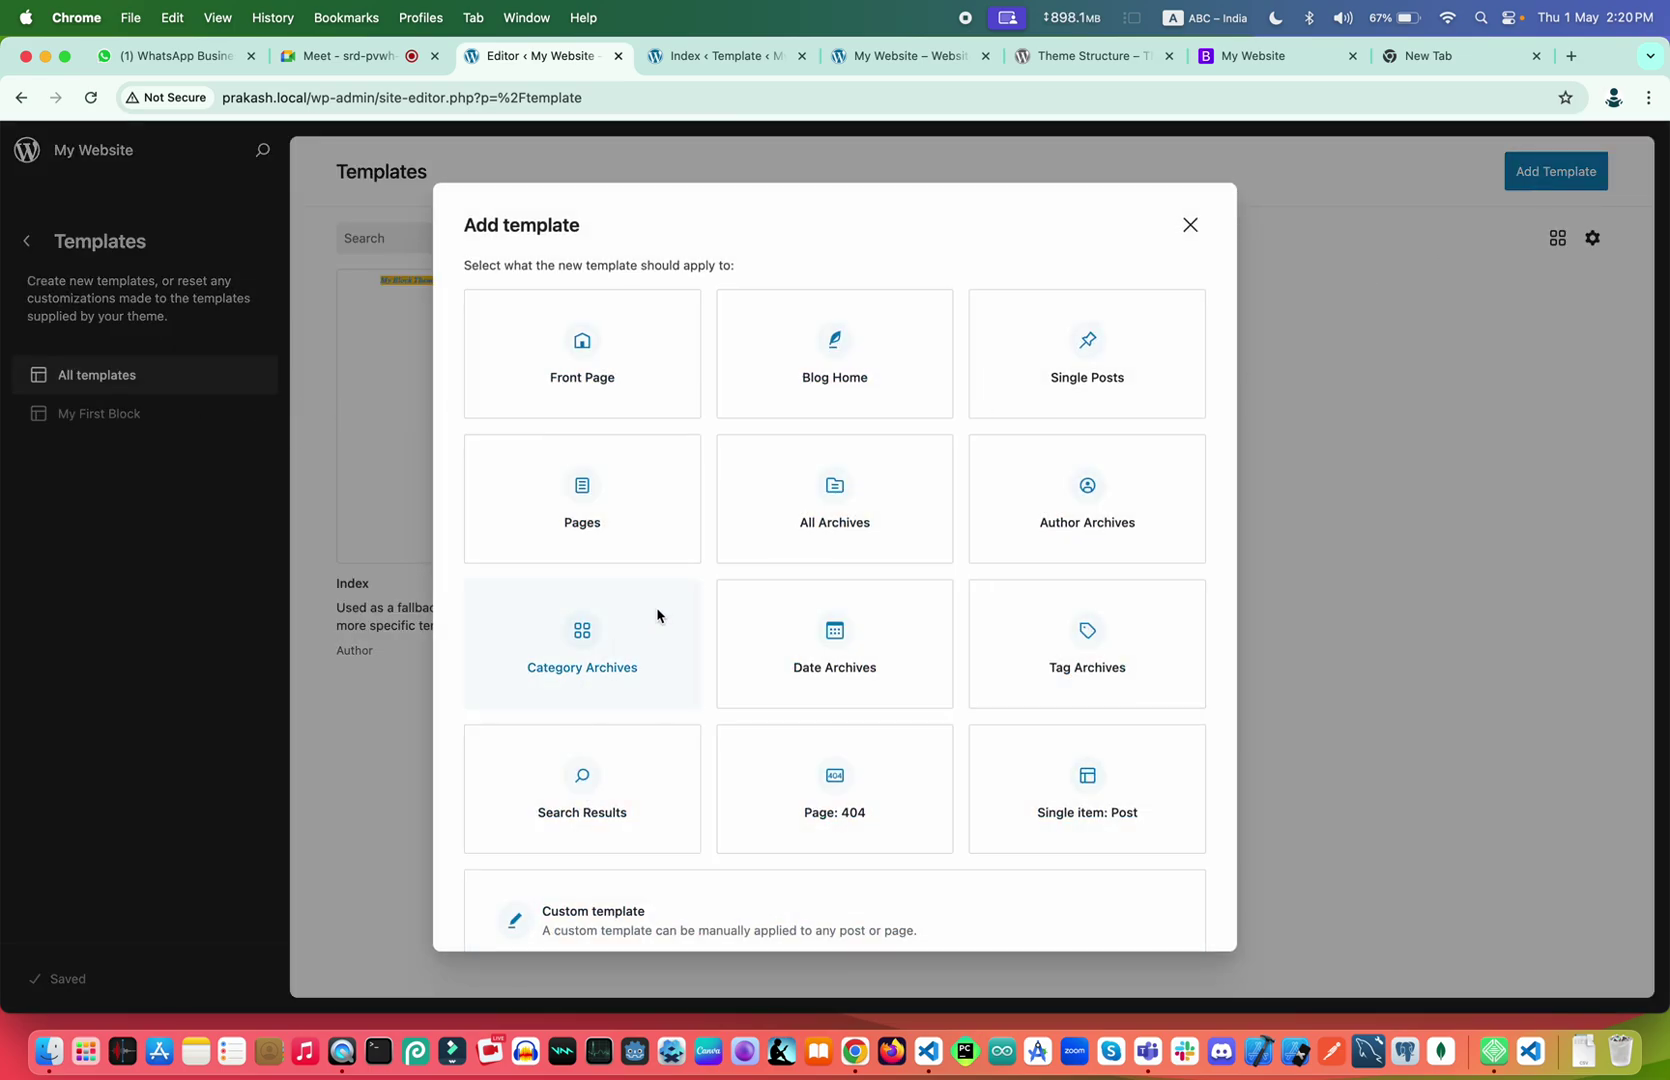
{"action": "scroll", "coordinate": [658, 612], "scroll_direction": "down", "scroll_amount": 1}
{"action": "scroll", "coordinate": [658, 612], "scroll_direction": "up", "scroll_amount": 1}
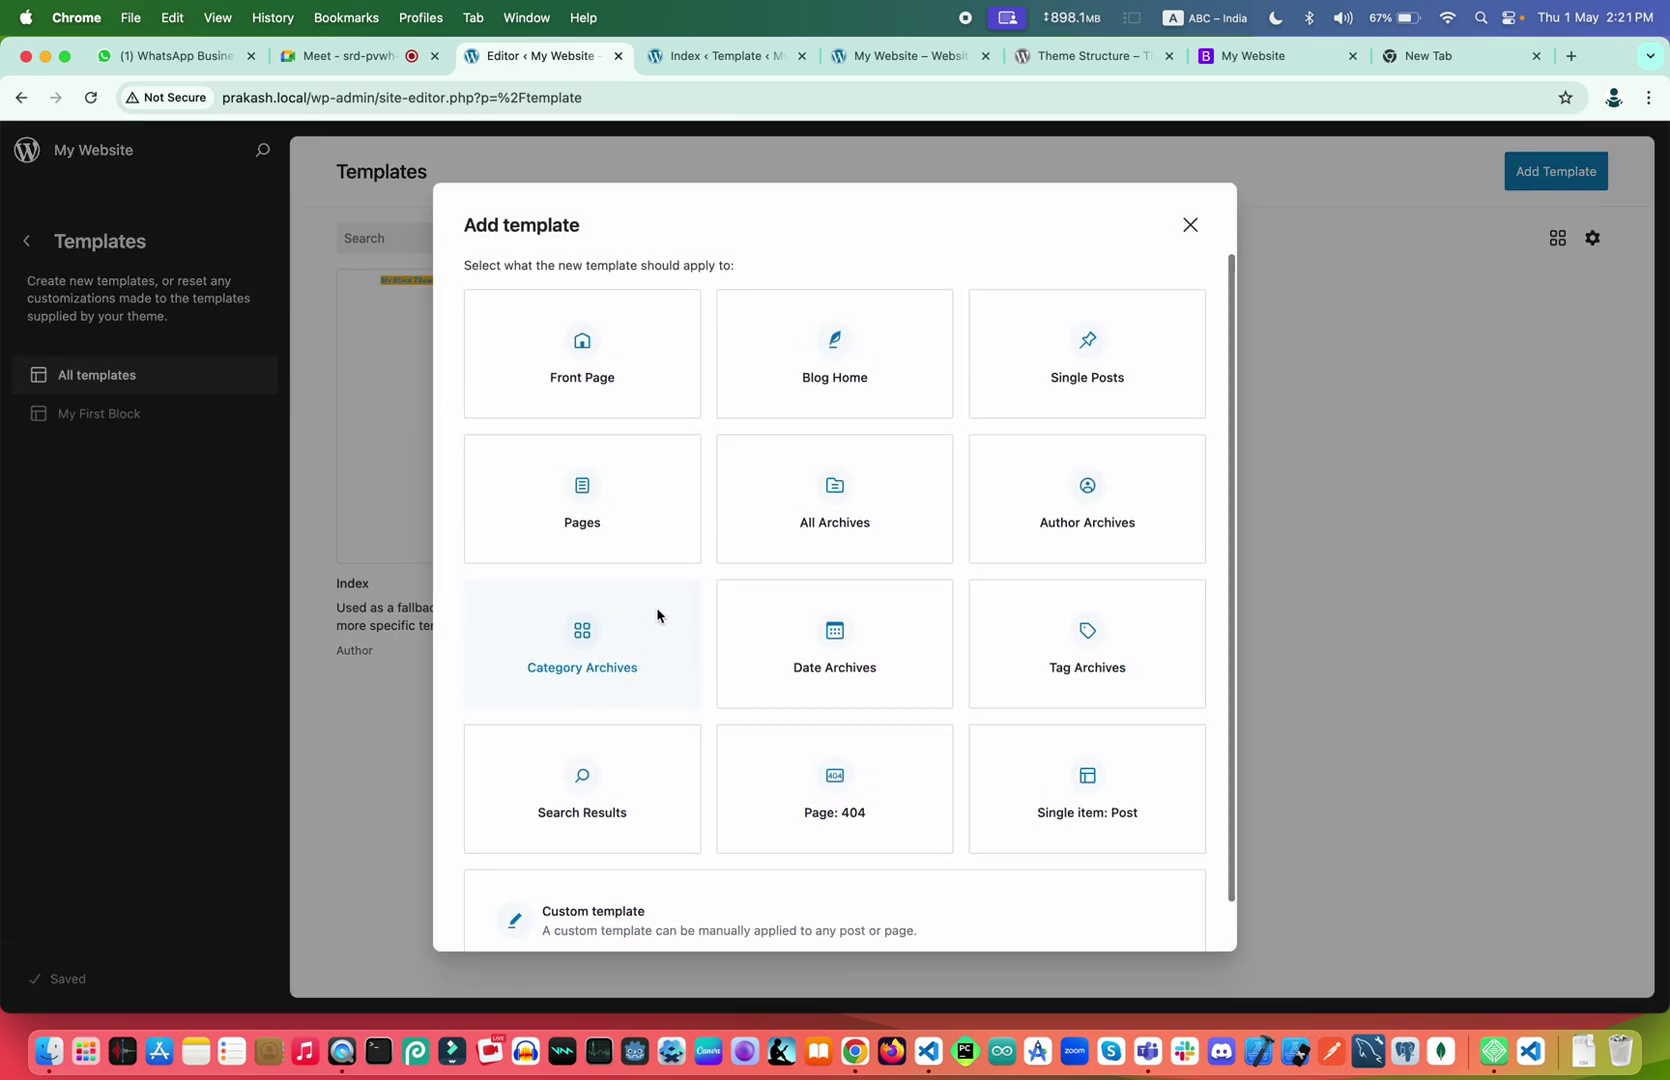
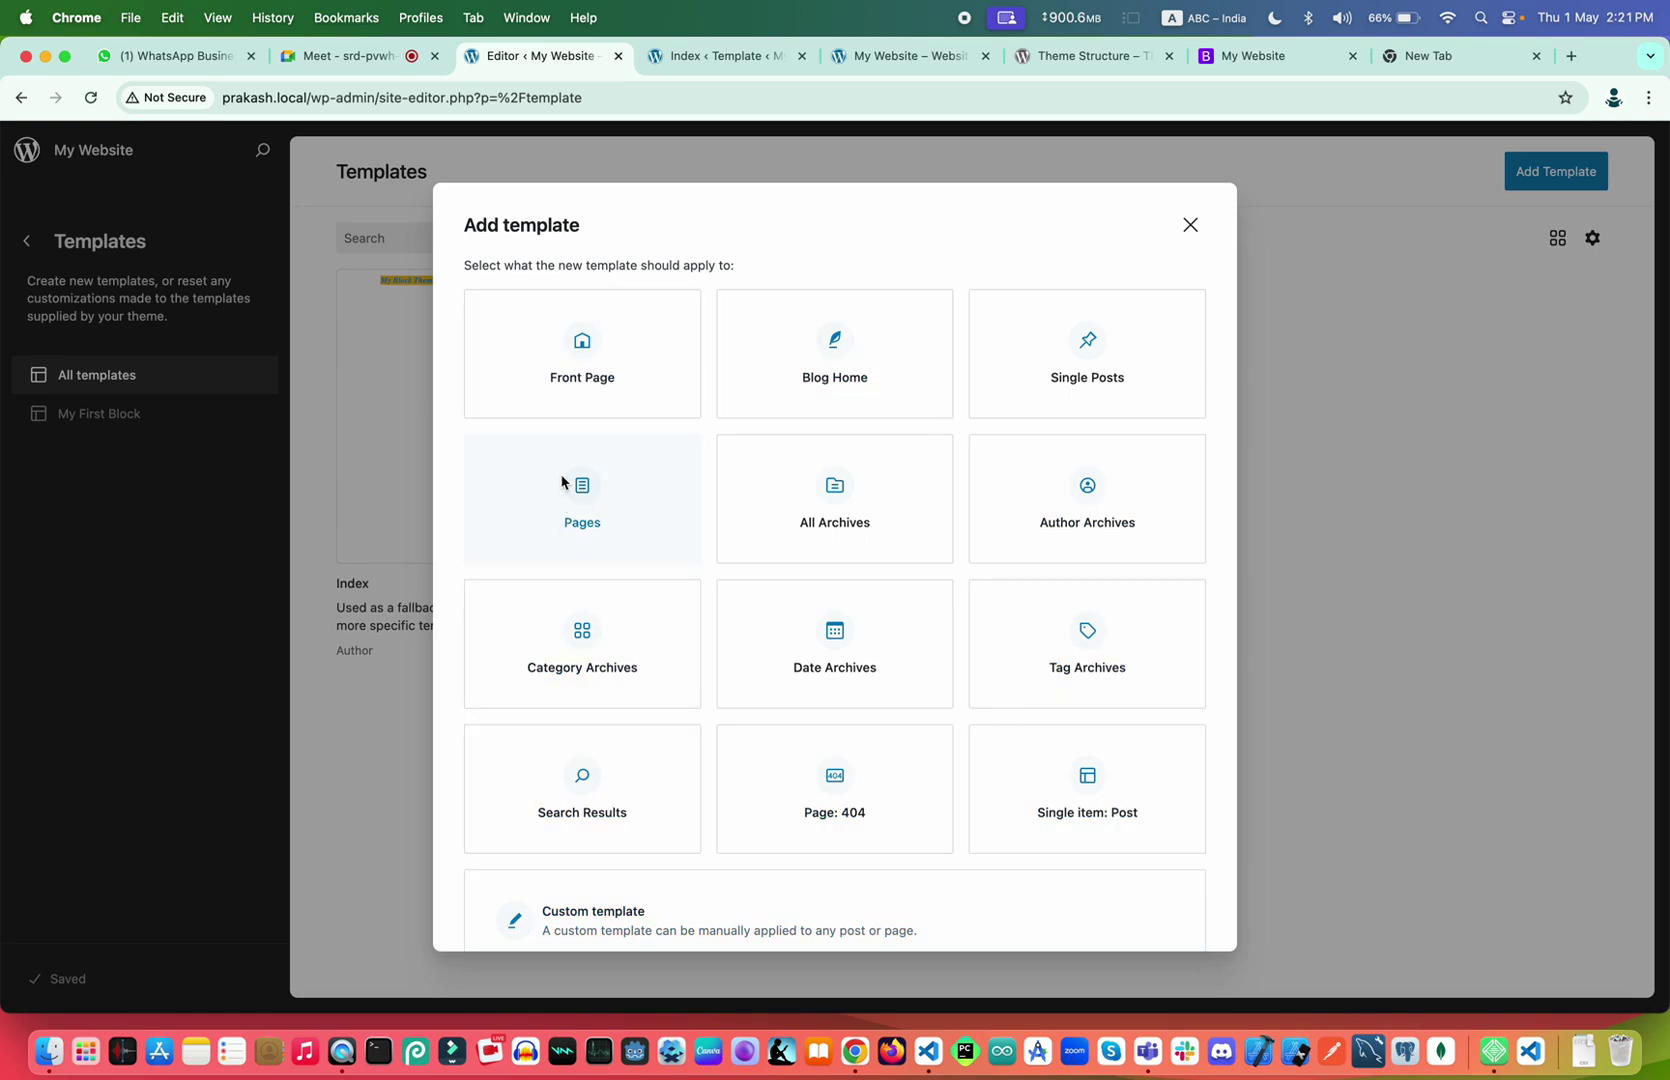
{"action": "left_click", "coordinate": [1190, 225]}
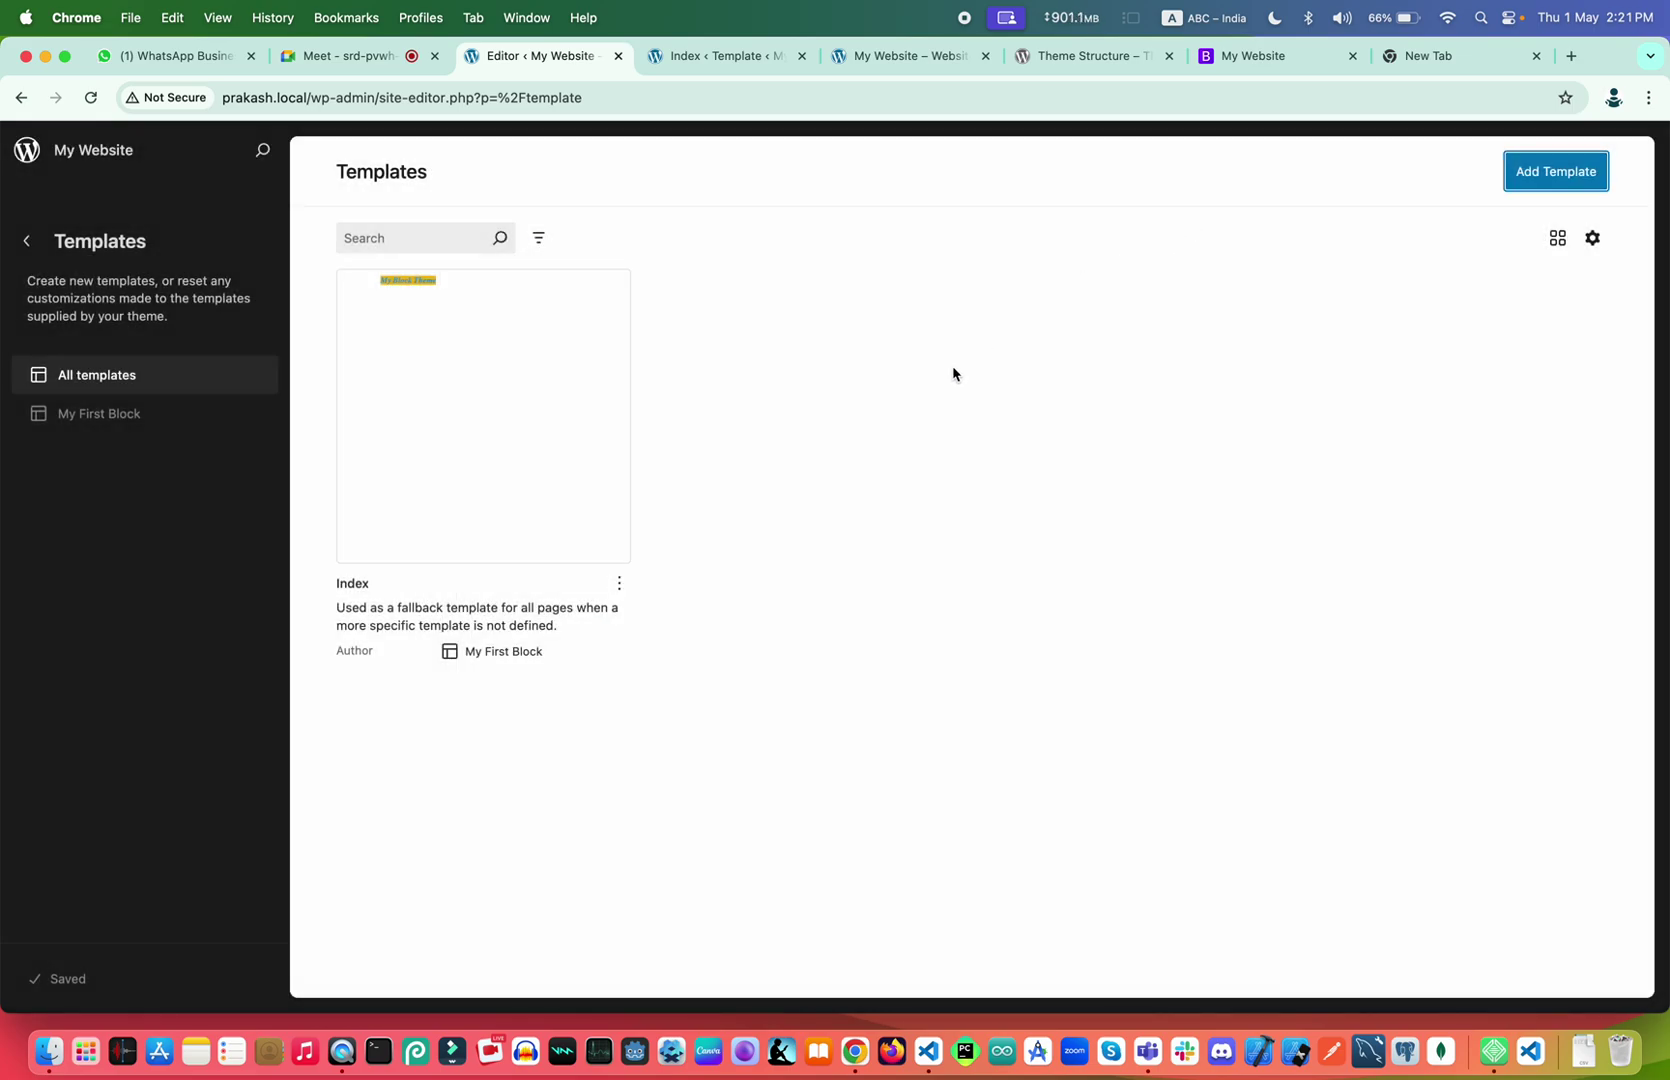
Check the open Index template in the visual editor against index.html and the myfirstblock theme folder in VS Code
{"action": "left_click", "coordinate": [690, 60]}
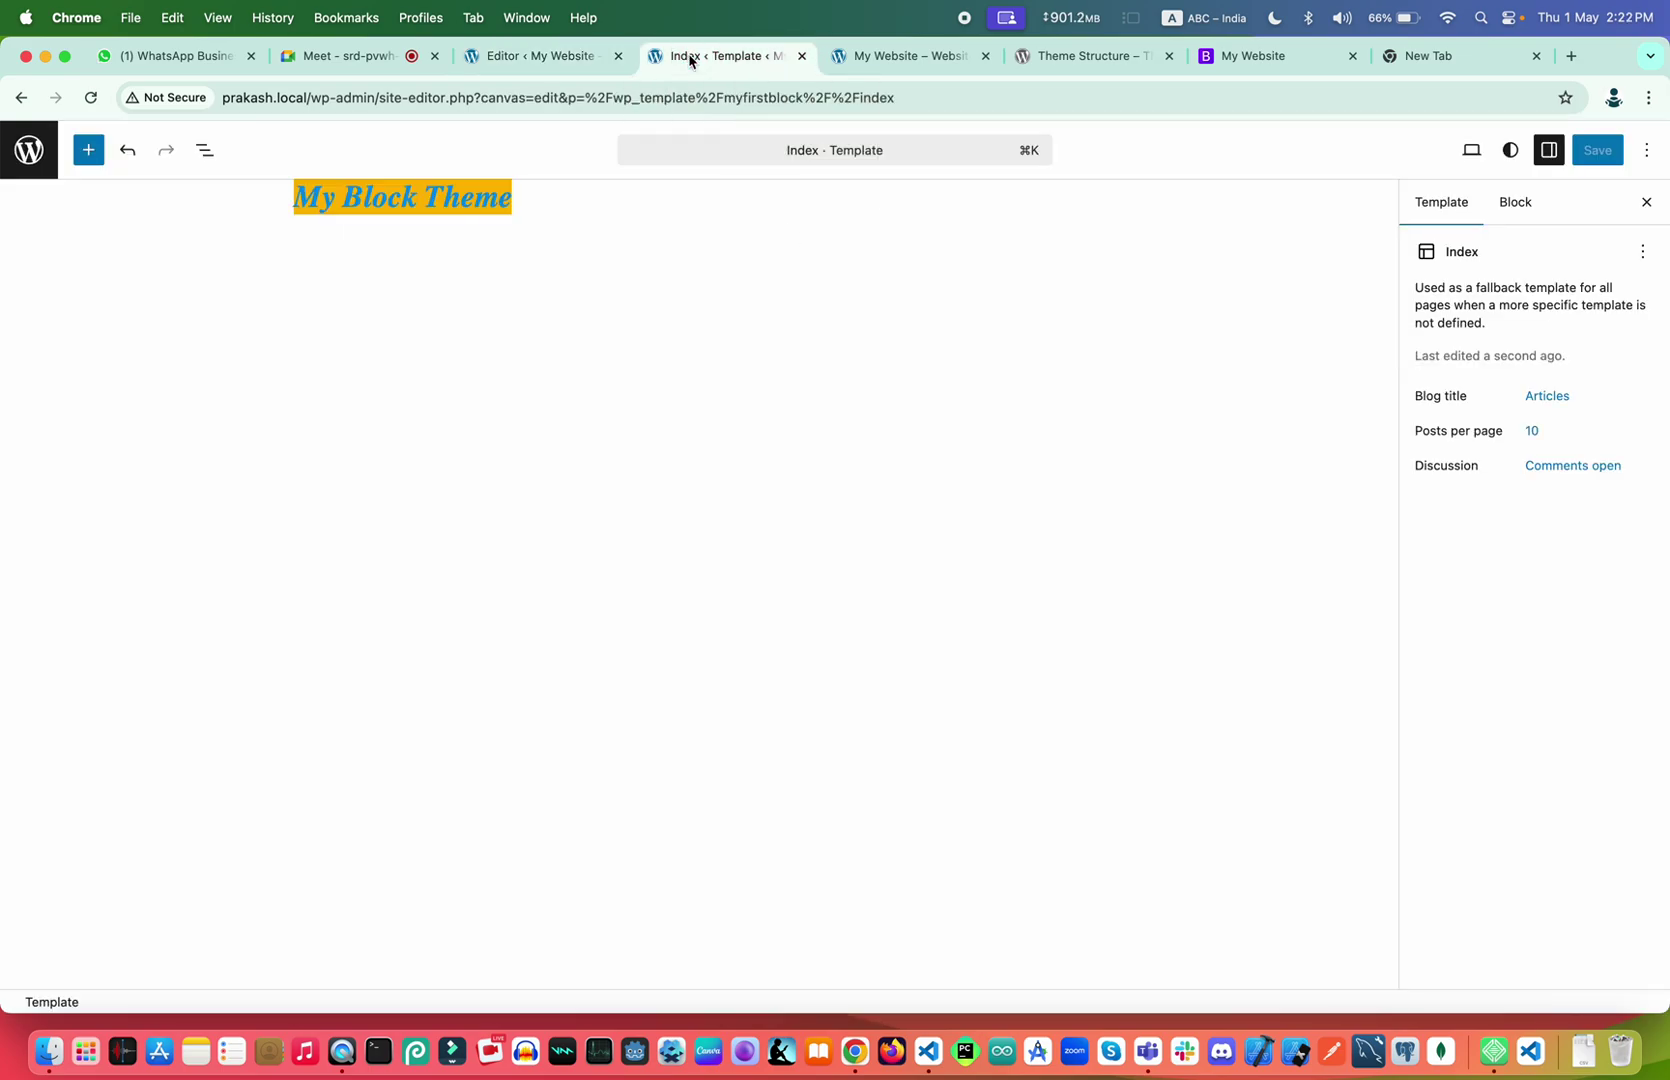
{"action": "key", "text": "ctrl+Right"}
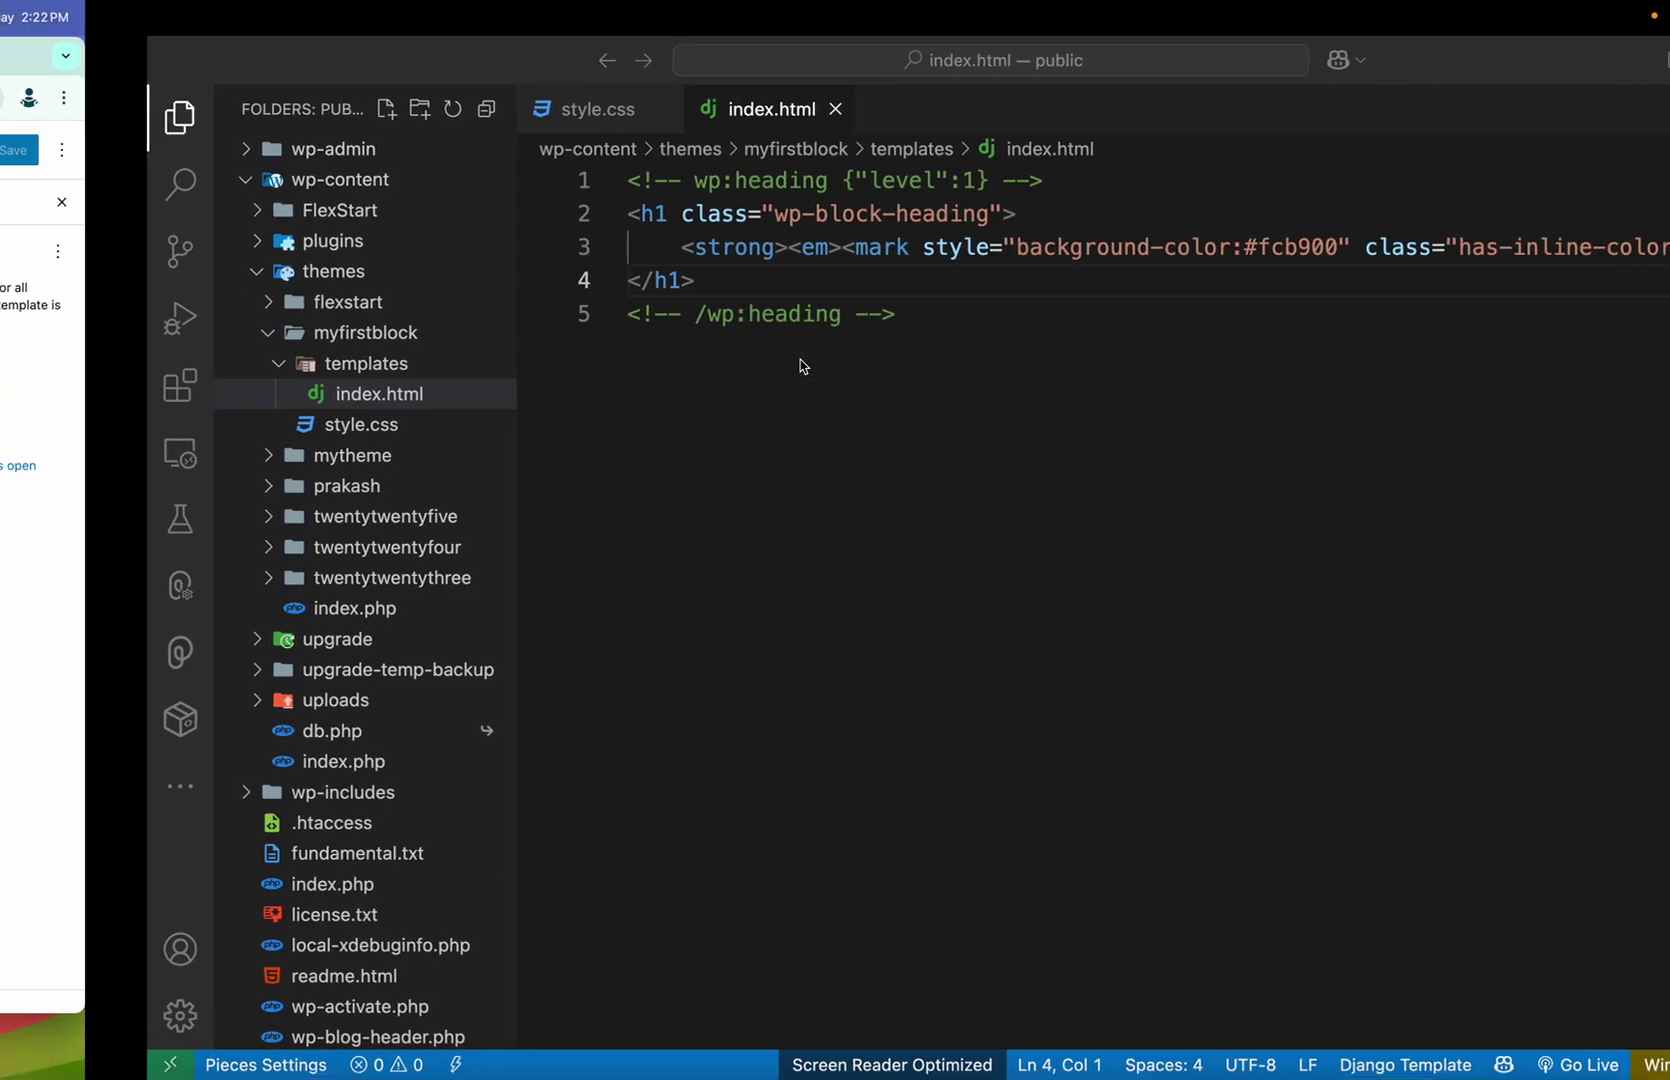
{"action": "key", "text": "ctrl+Left"}
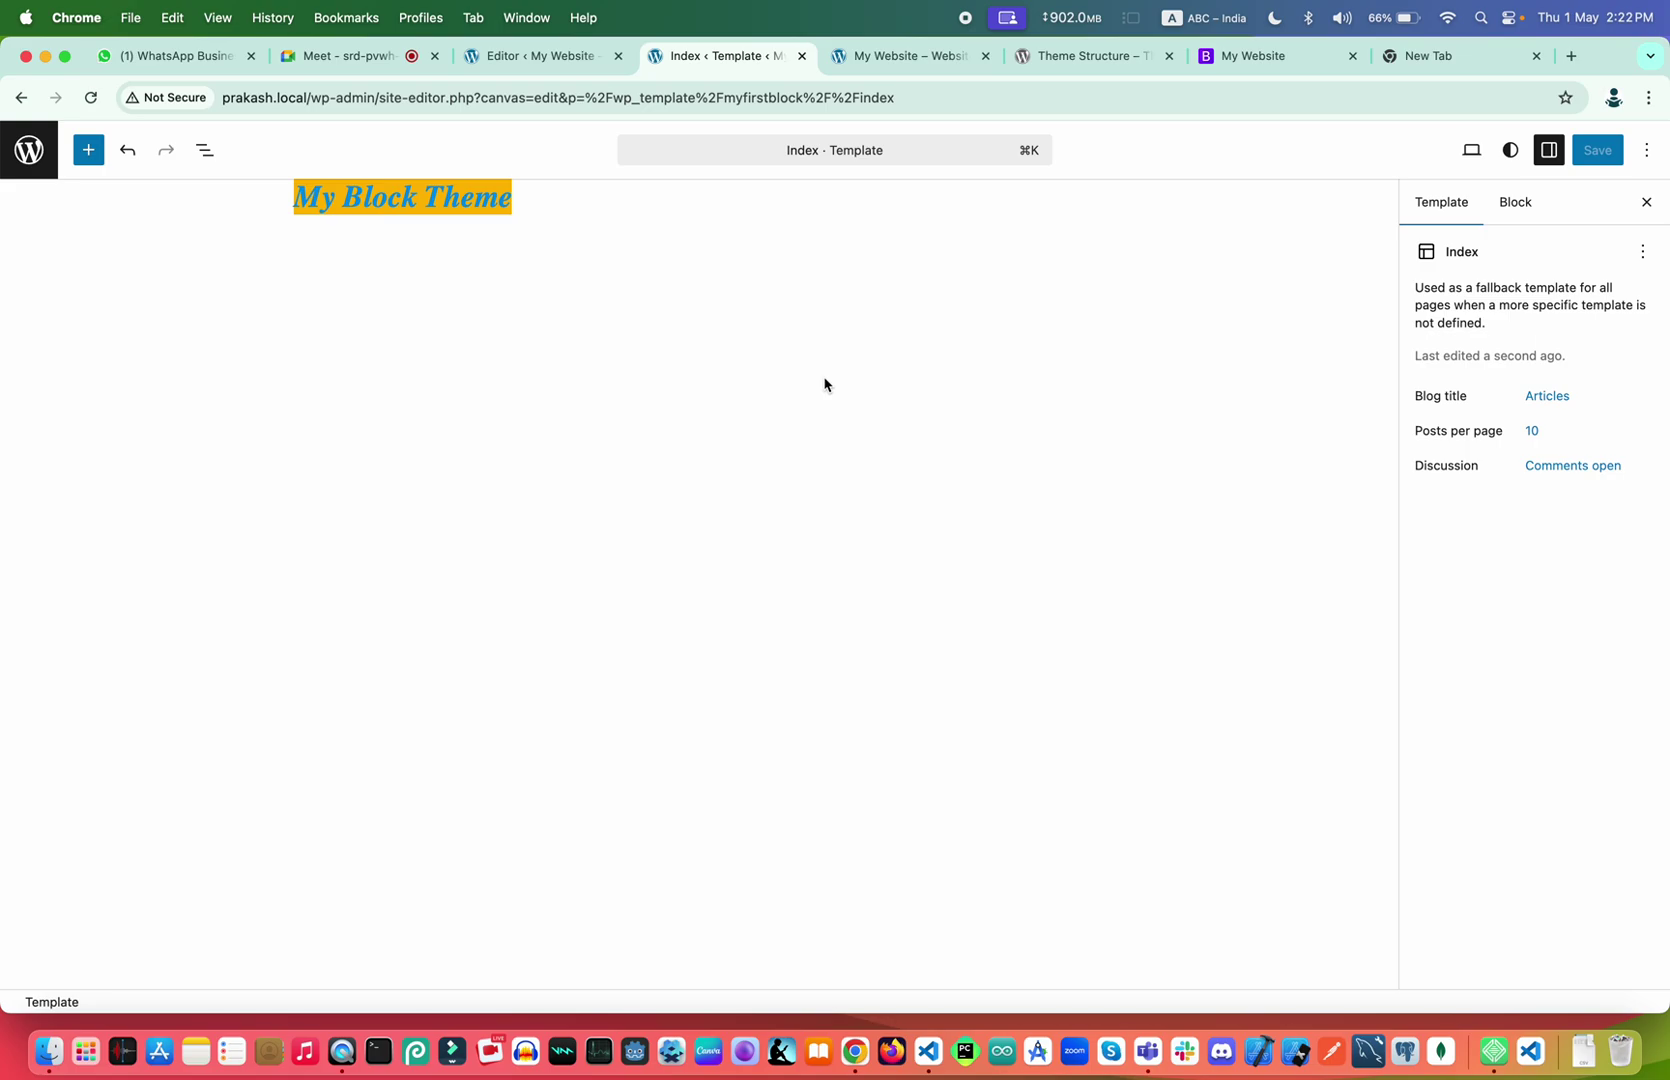
{"action": "key", "text": "ctrl+Right"}
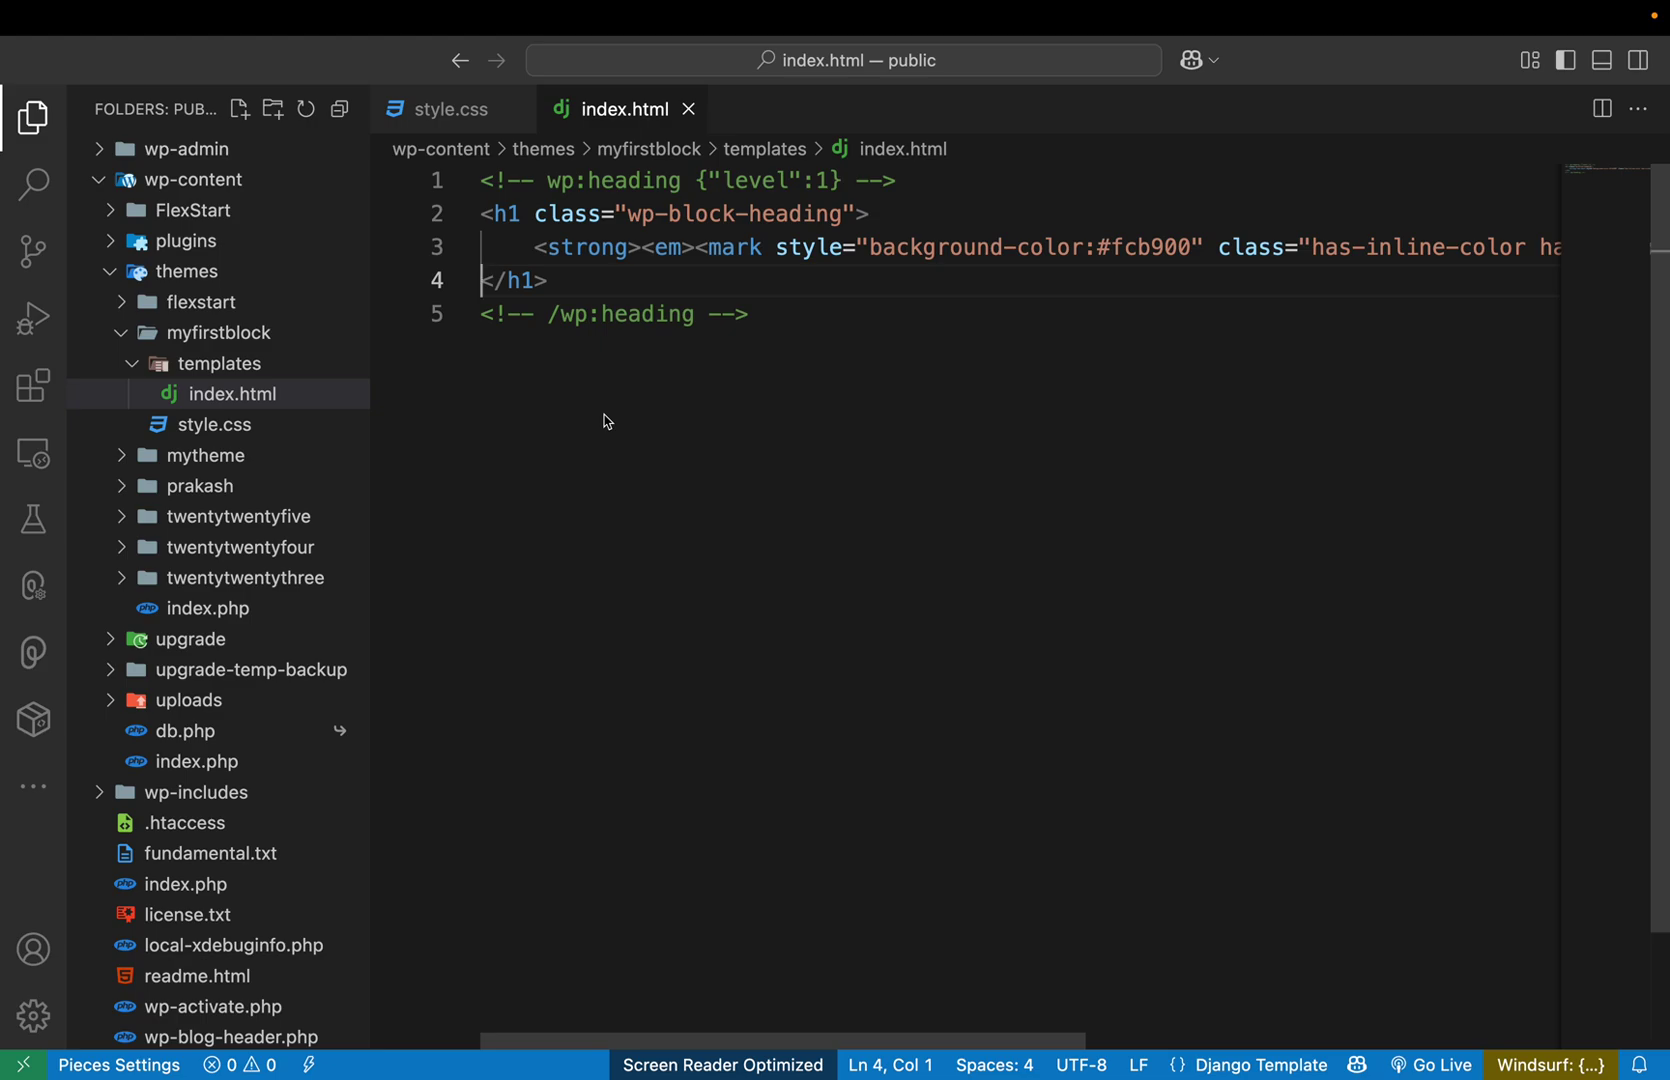
{"action": "key", "text": "ctrl+Left"}
{"action": "key", "text": "ctrl+Right"}
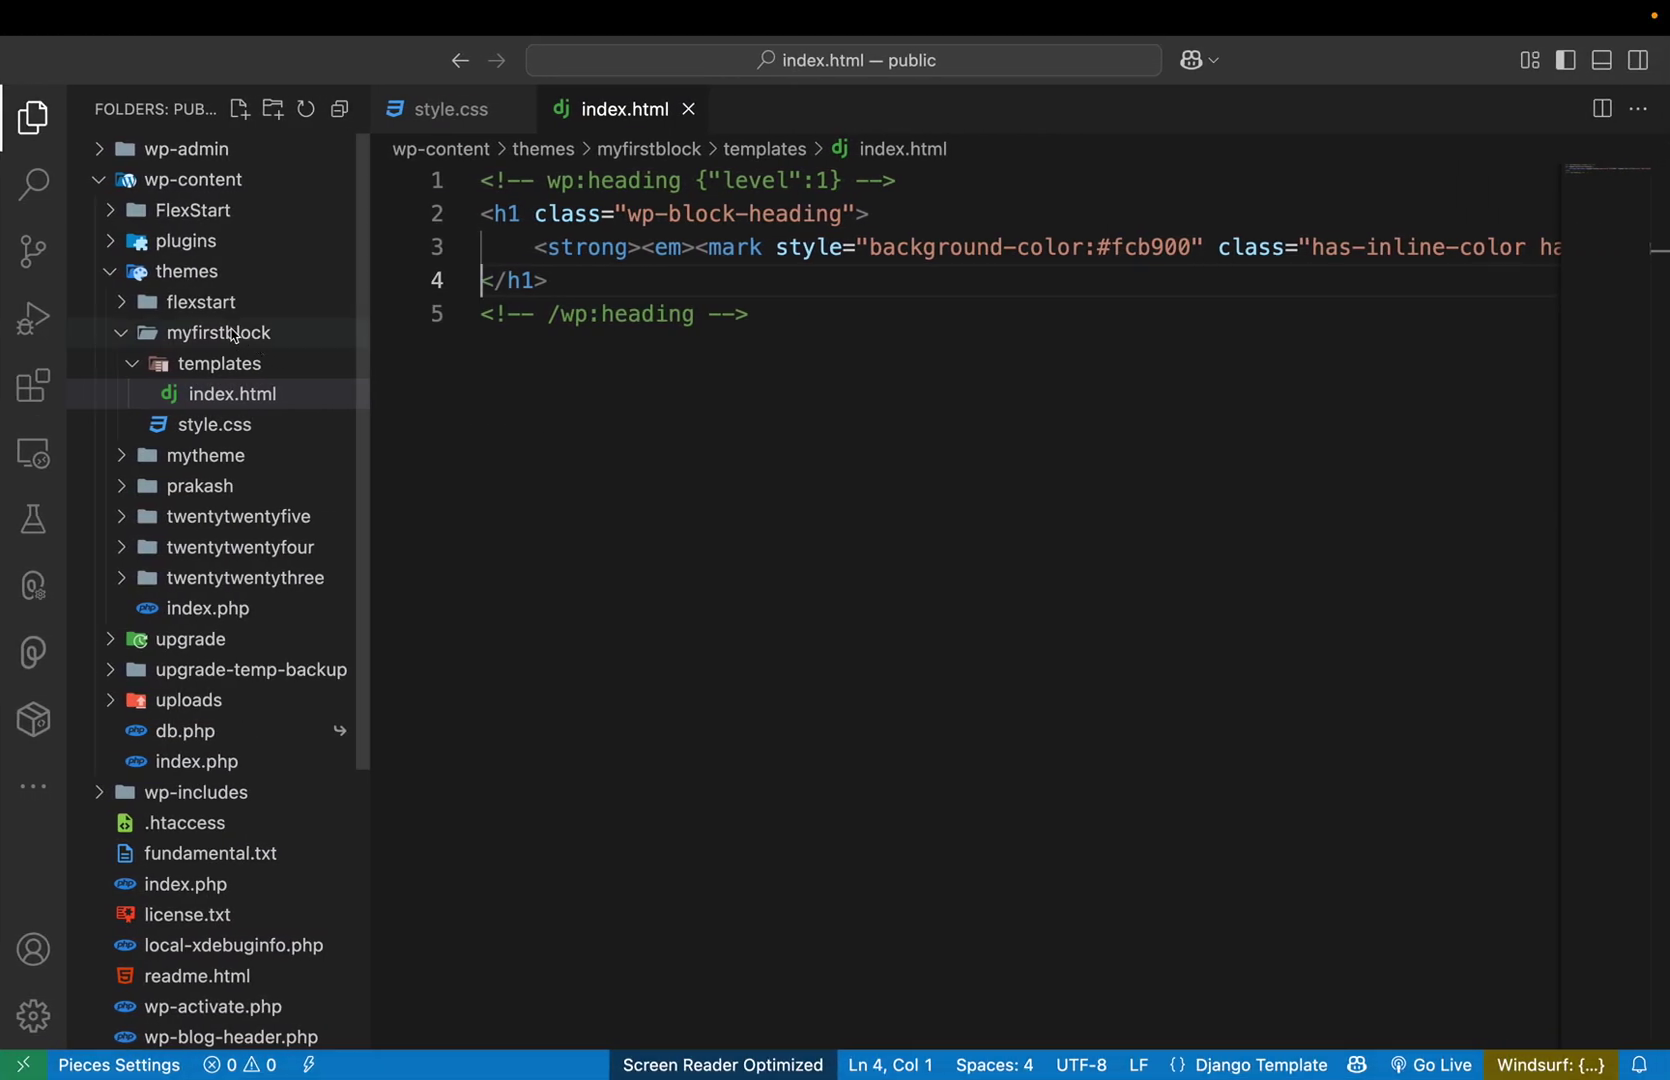
{"action": "key", "text": "ctrl+Left"}
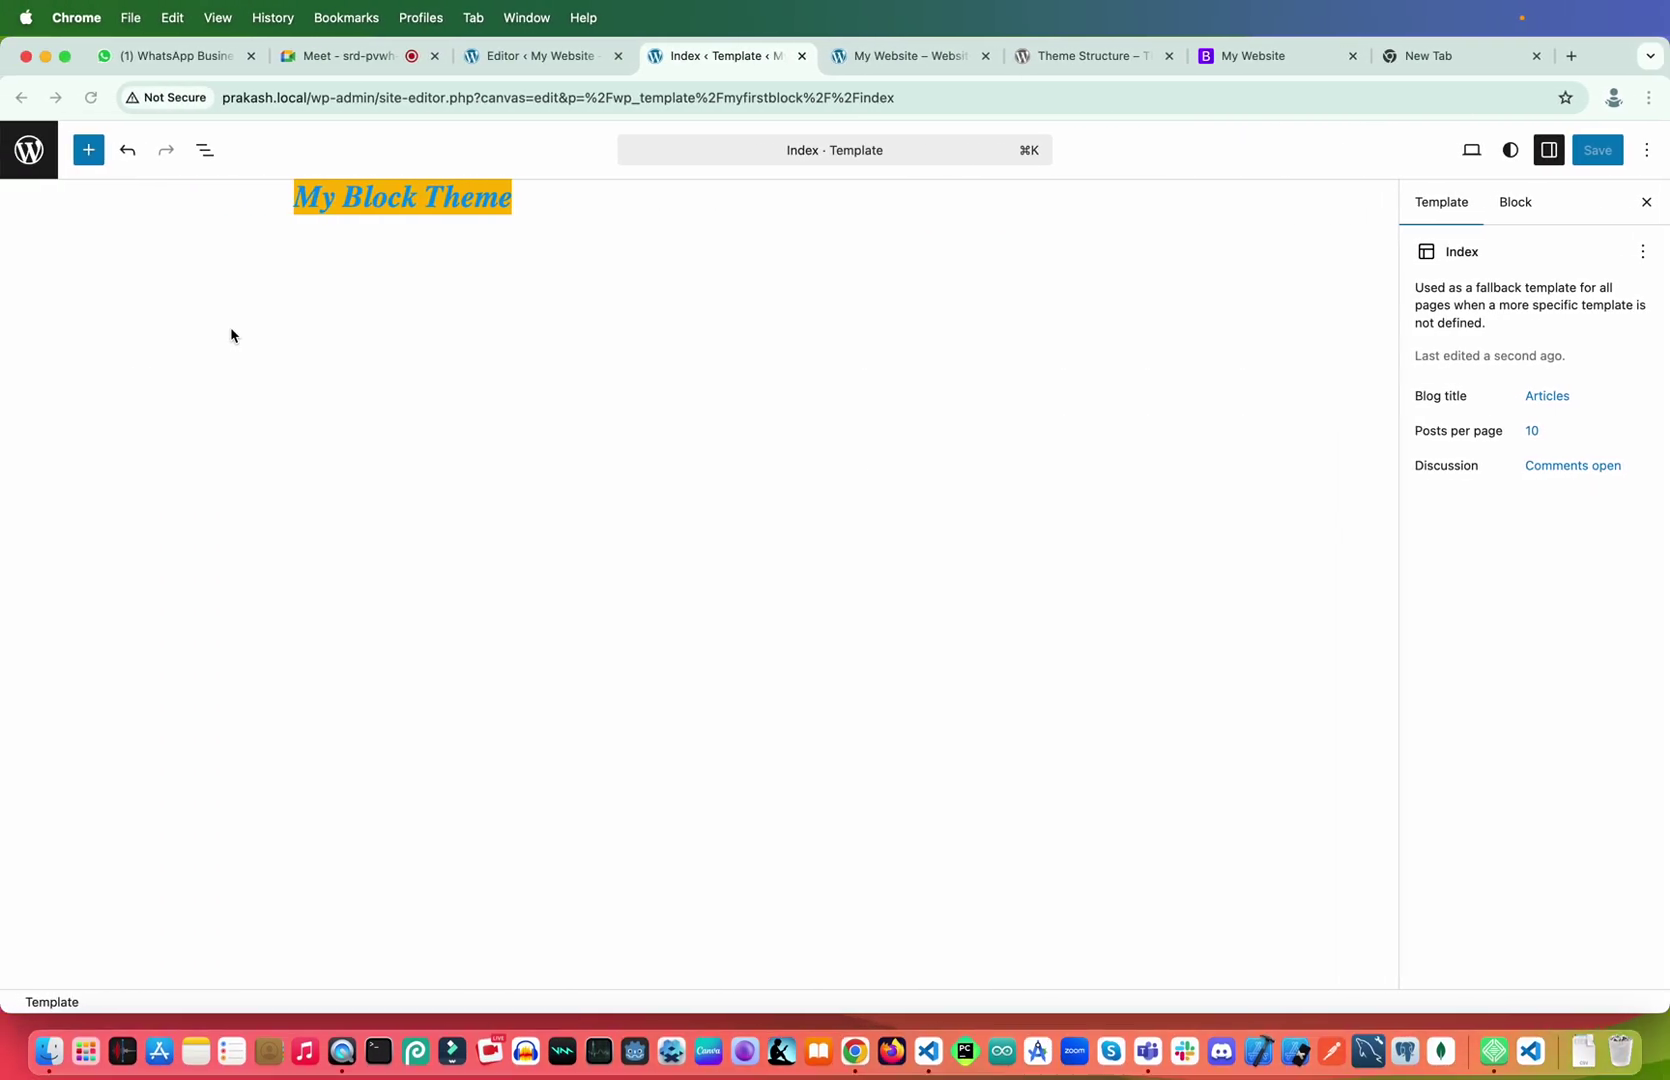
{"action": "key", "text": "ctrl+Right"}
{"action": "key", "text": "ctrl+Left"}
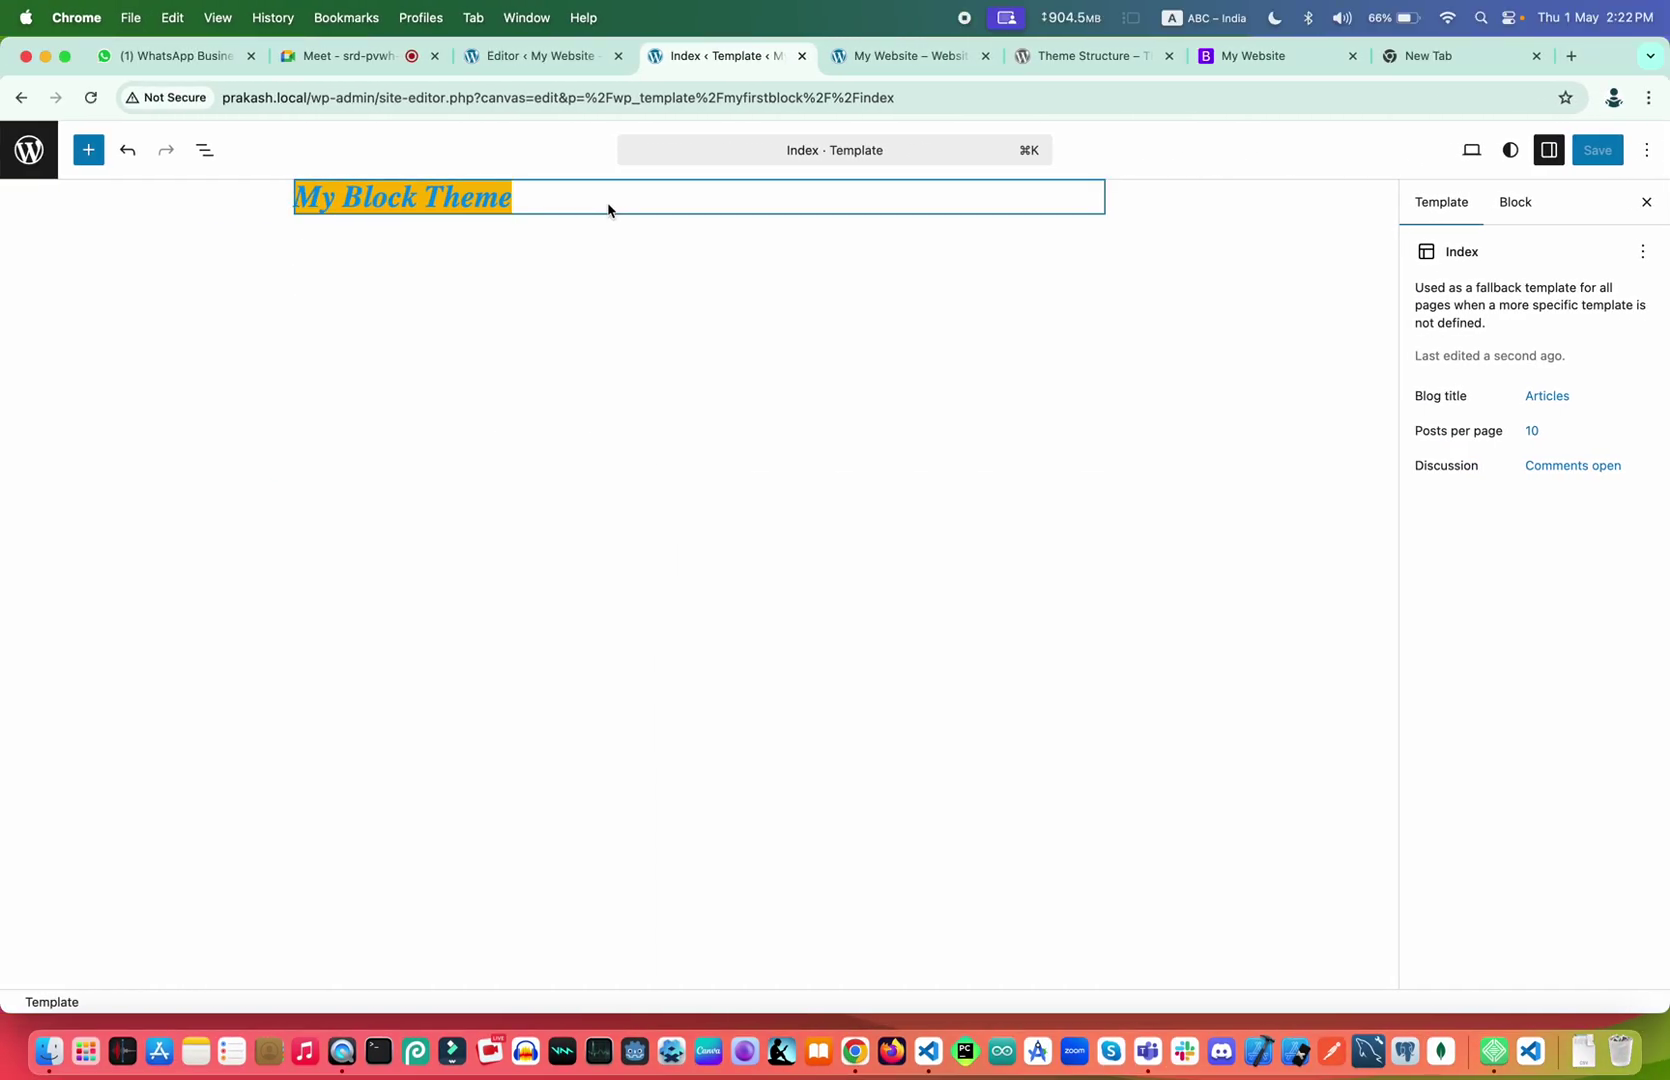
Select the My Block Theme heading and examine the template's block structure in List View and Outline
{"action": "left_click", "coordinate": [547, 196]}
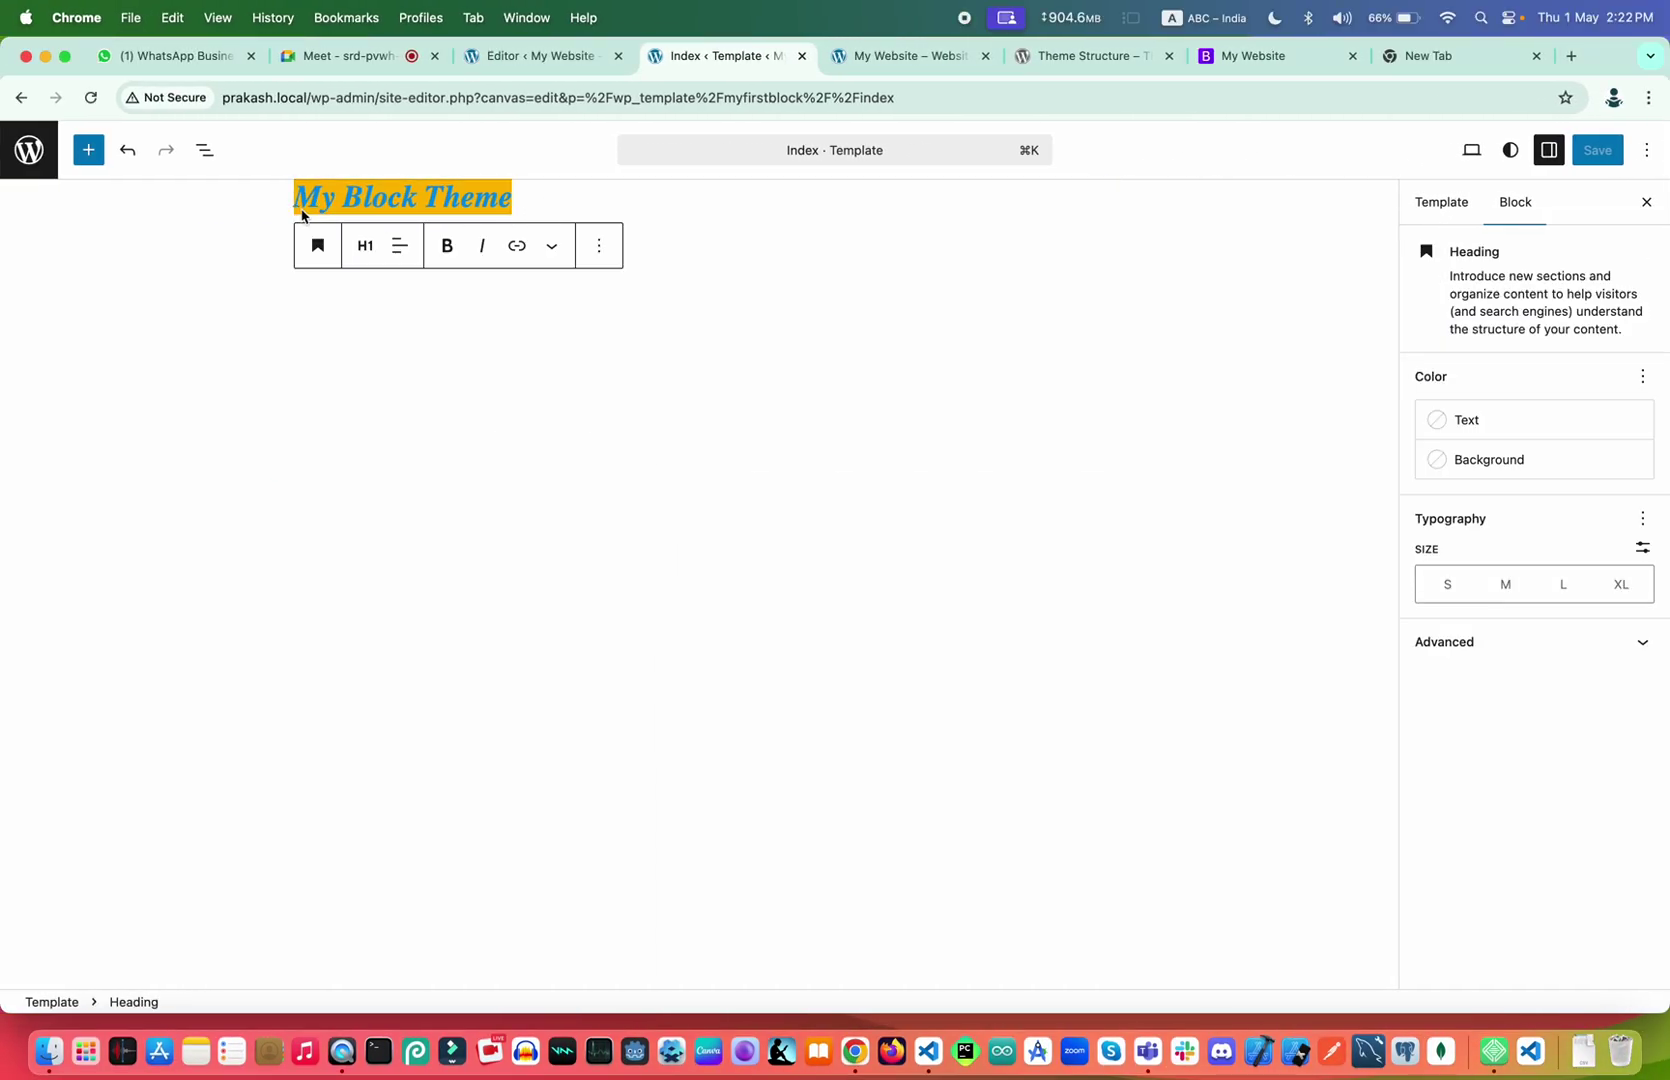
{"action": "left_click", "coordinate": [205, 150]}
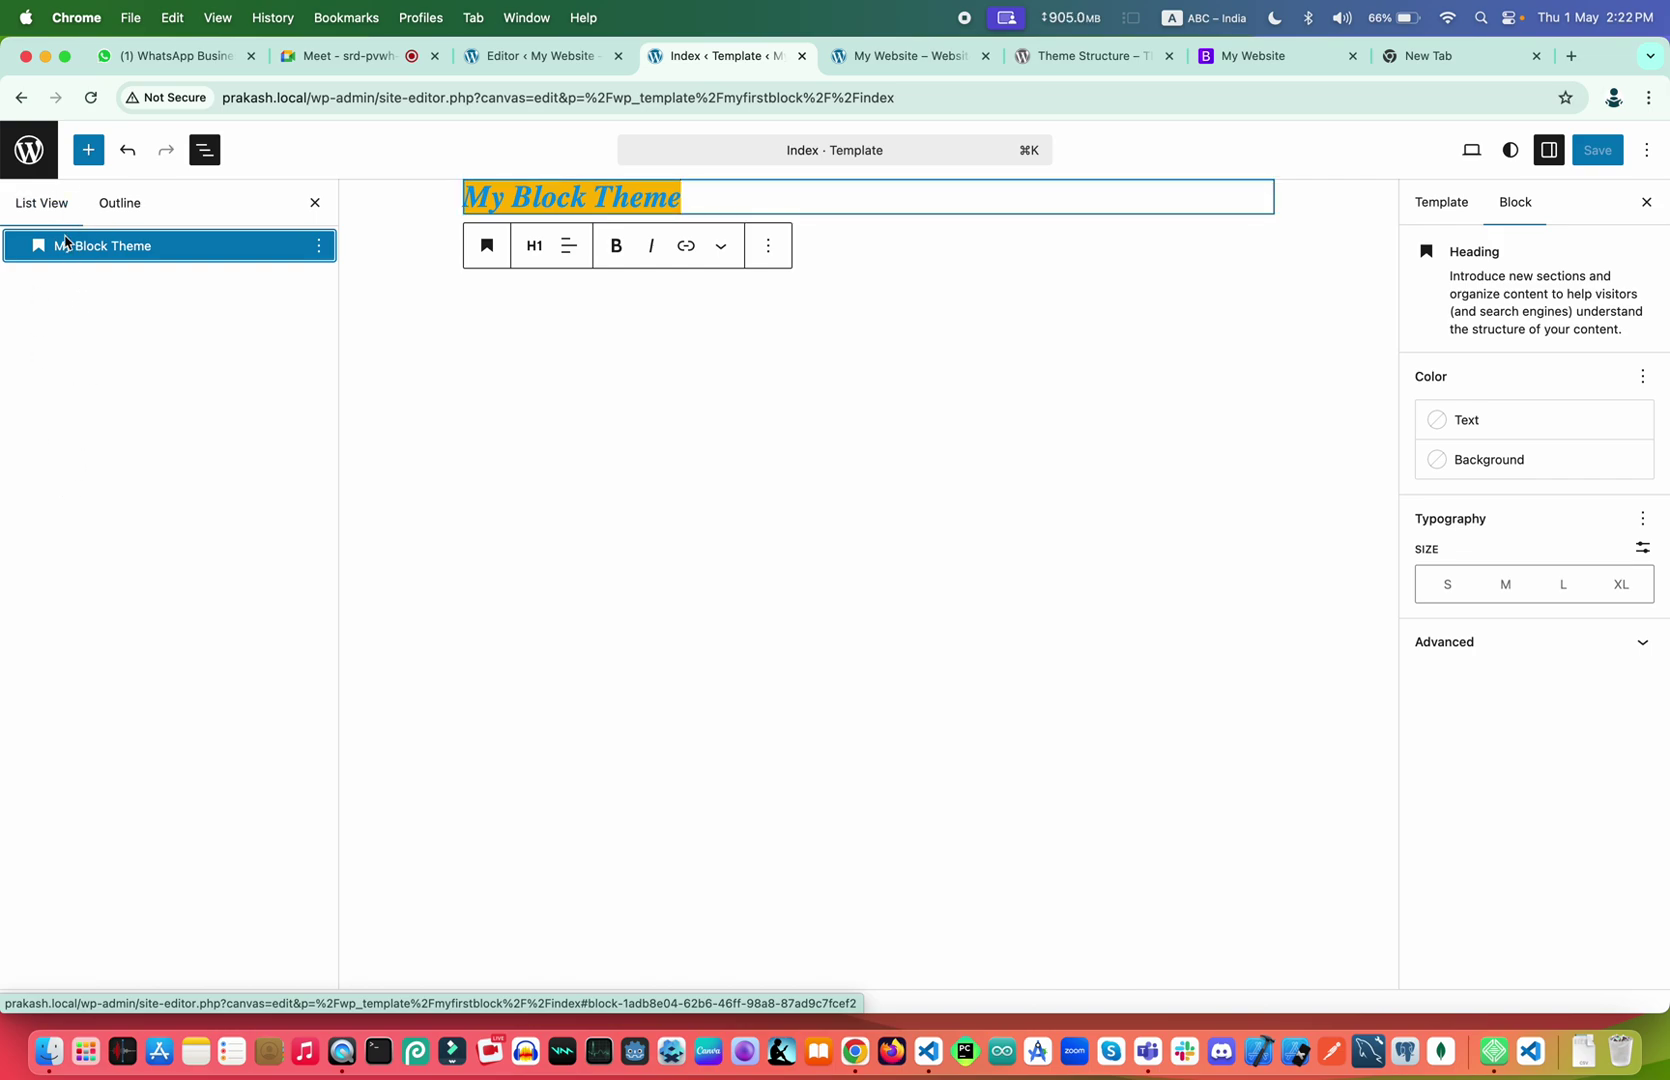
{"action": "left_click", "coordinate": [107, 208]}
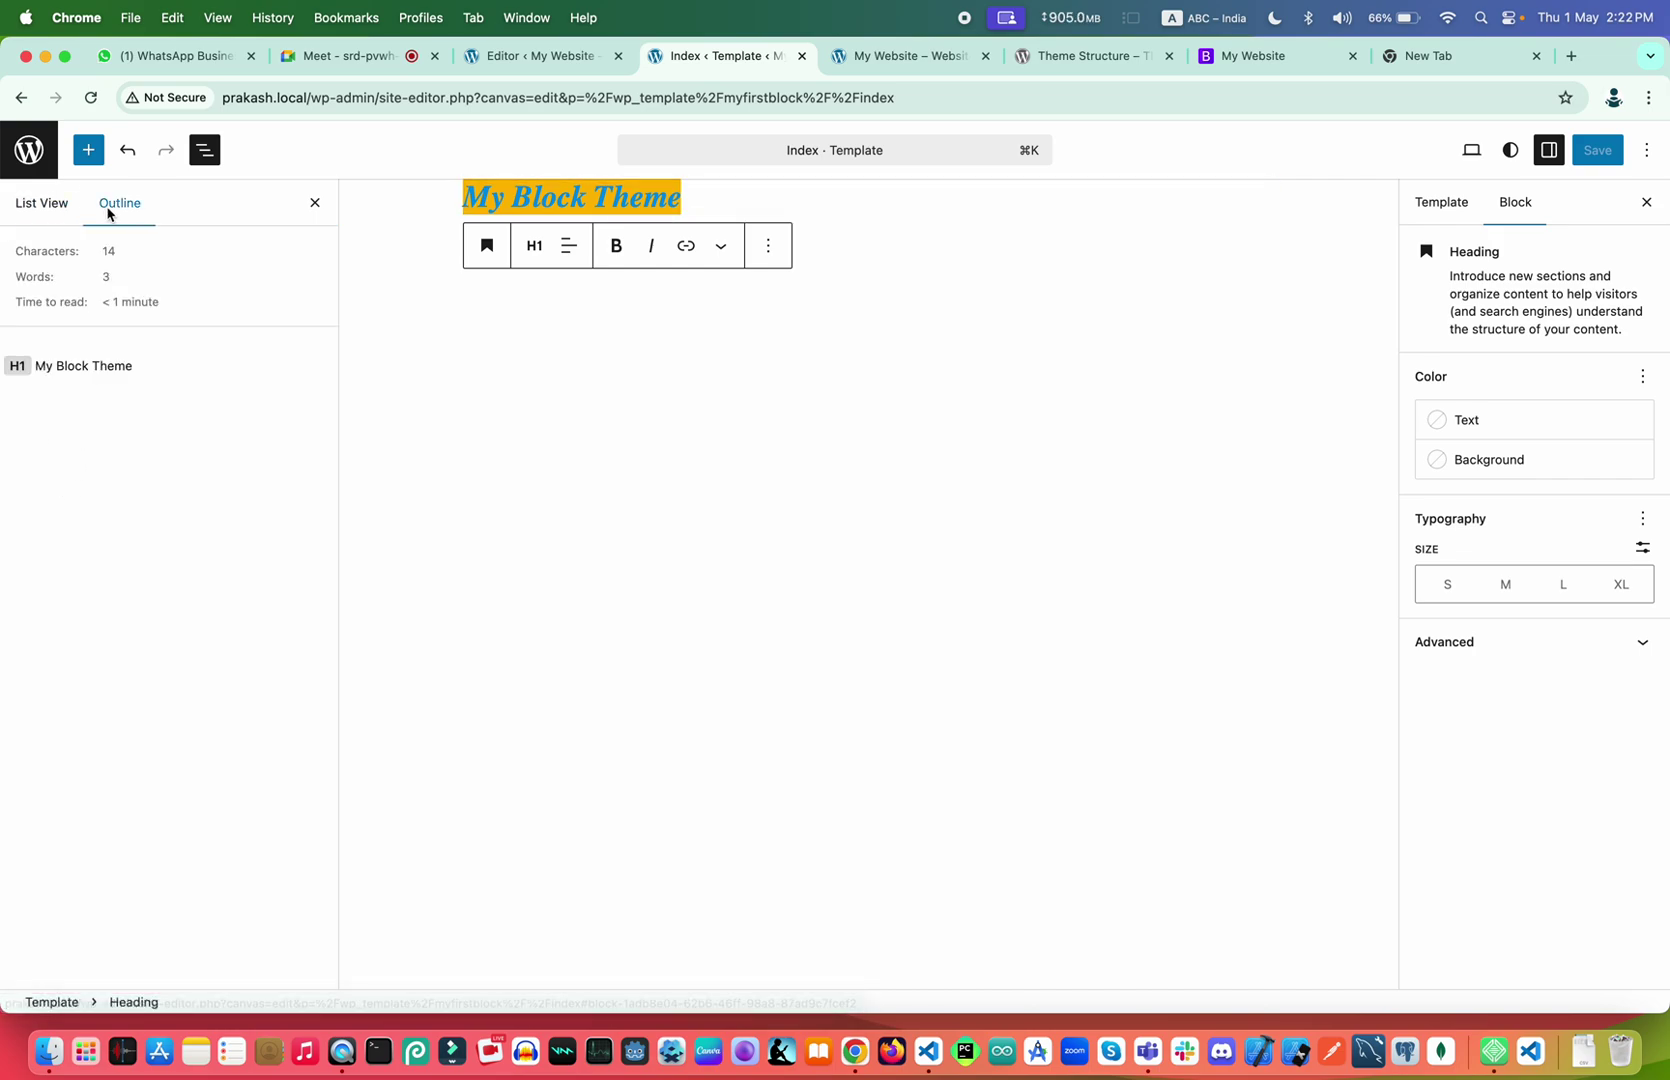
{"action": "left_click", "coordinate": [40, 217]}
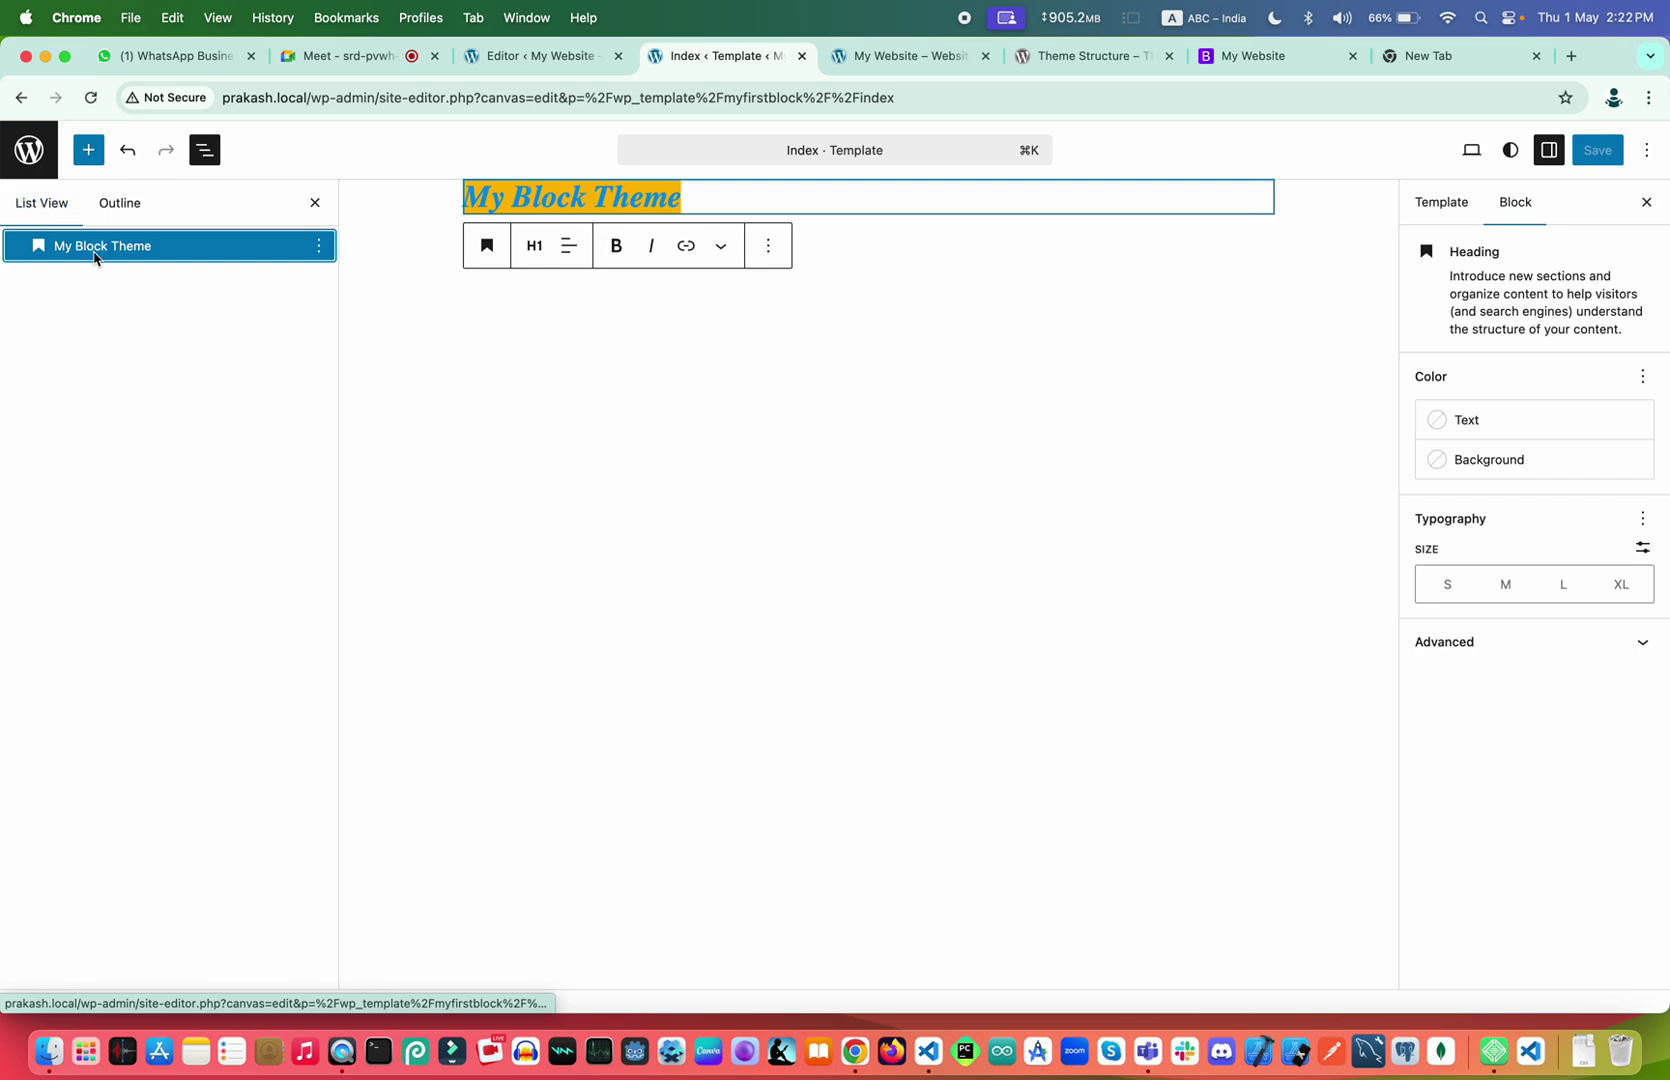
Insert the theme's Header block below the My Block Theme heading in the Index template
{"action": "left_click", "coordinate": [92, 151]}
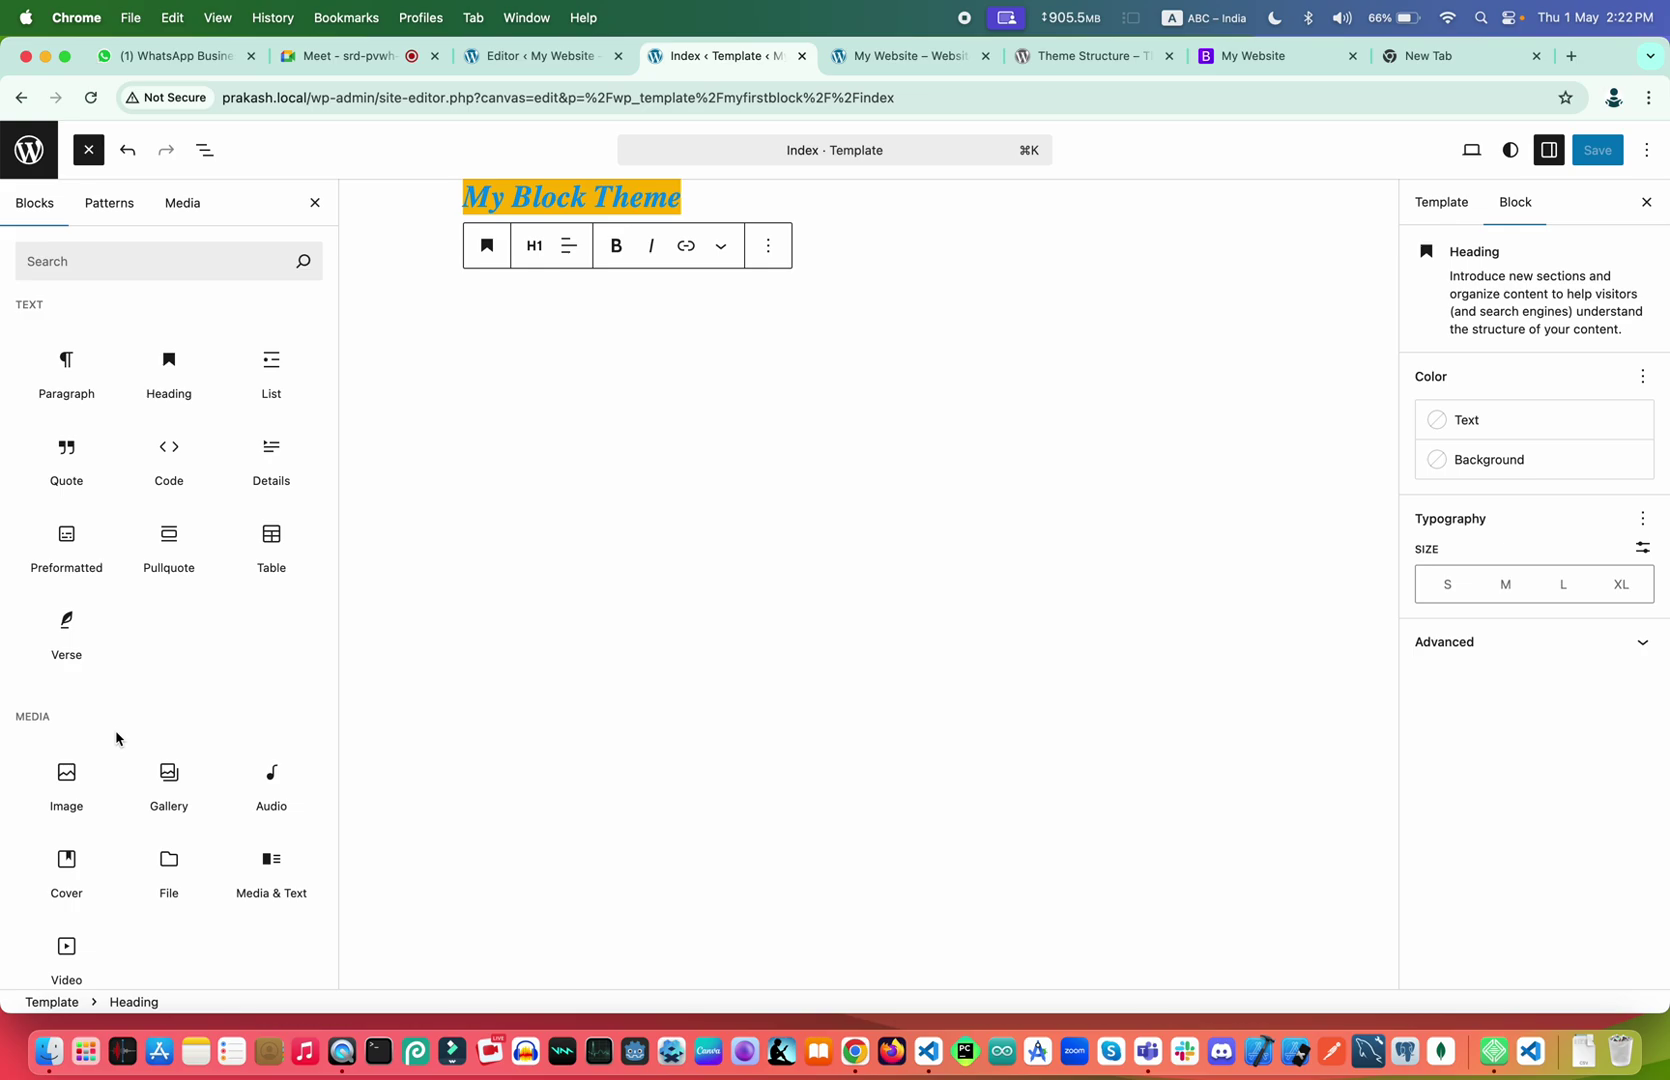
{"action": "scroll", "coordinate": [116, 738], "scroll_direction": "down", "scroll_amount": 15}
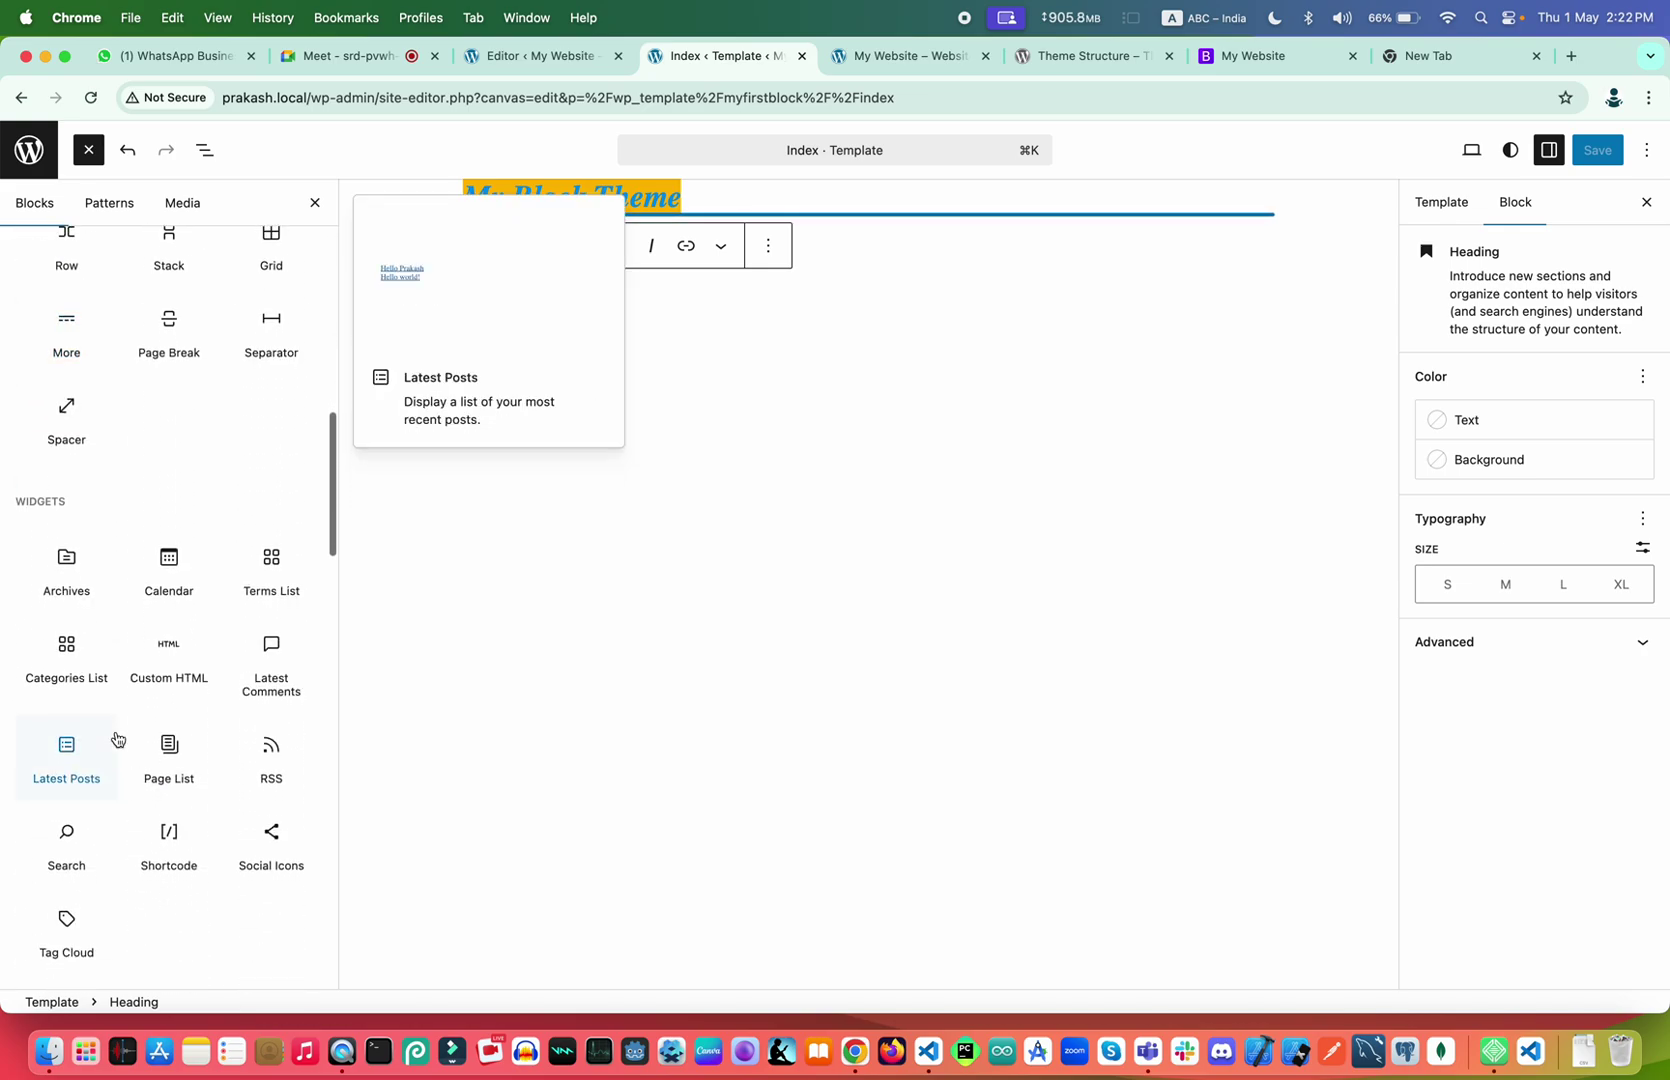
{"action": "scroll", "coordinate": [116, 738], "scroll_direction": "down", "scroll_amount": 10}
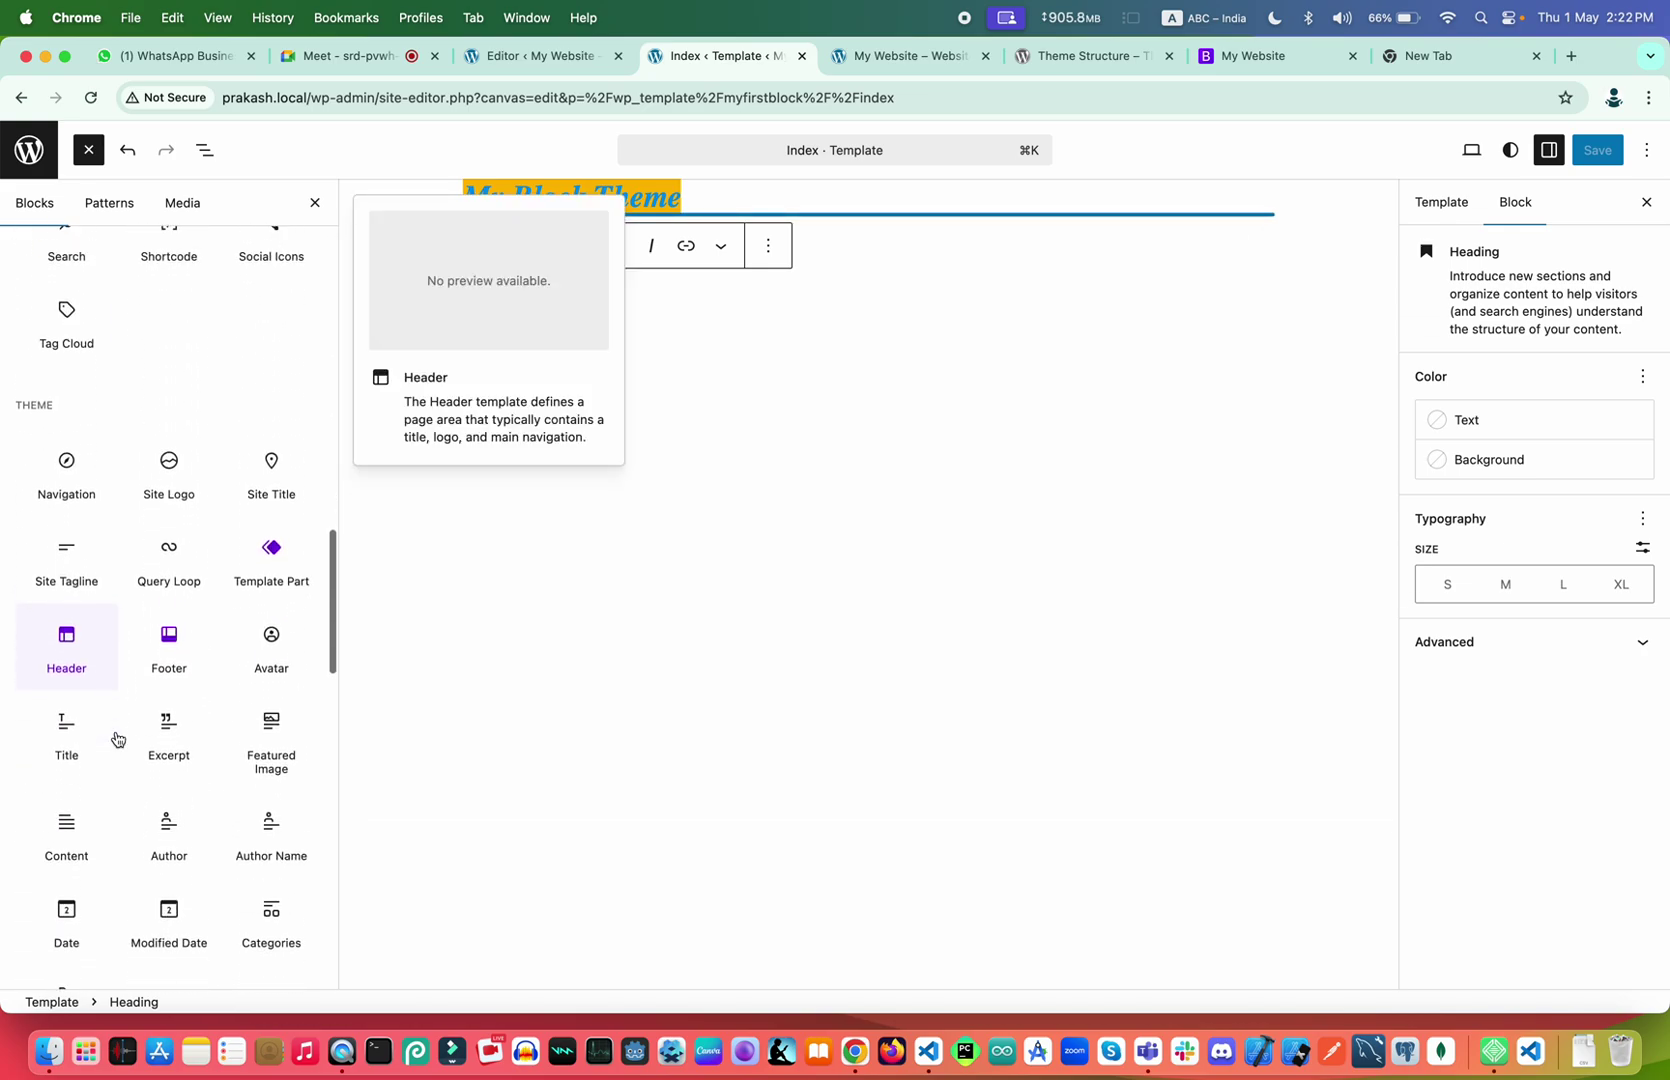
{"action": "scroll", "coordinate": [164, 477], "scroll_direction": "up", "scroll_amount": 3}
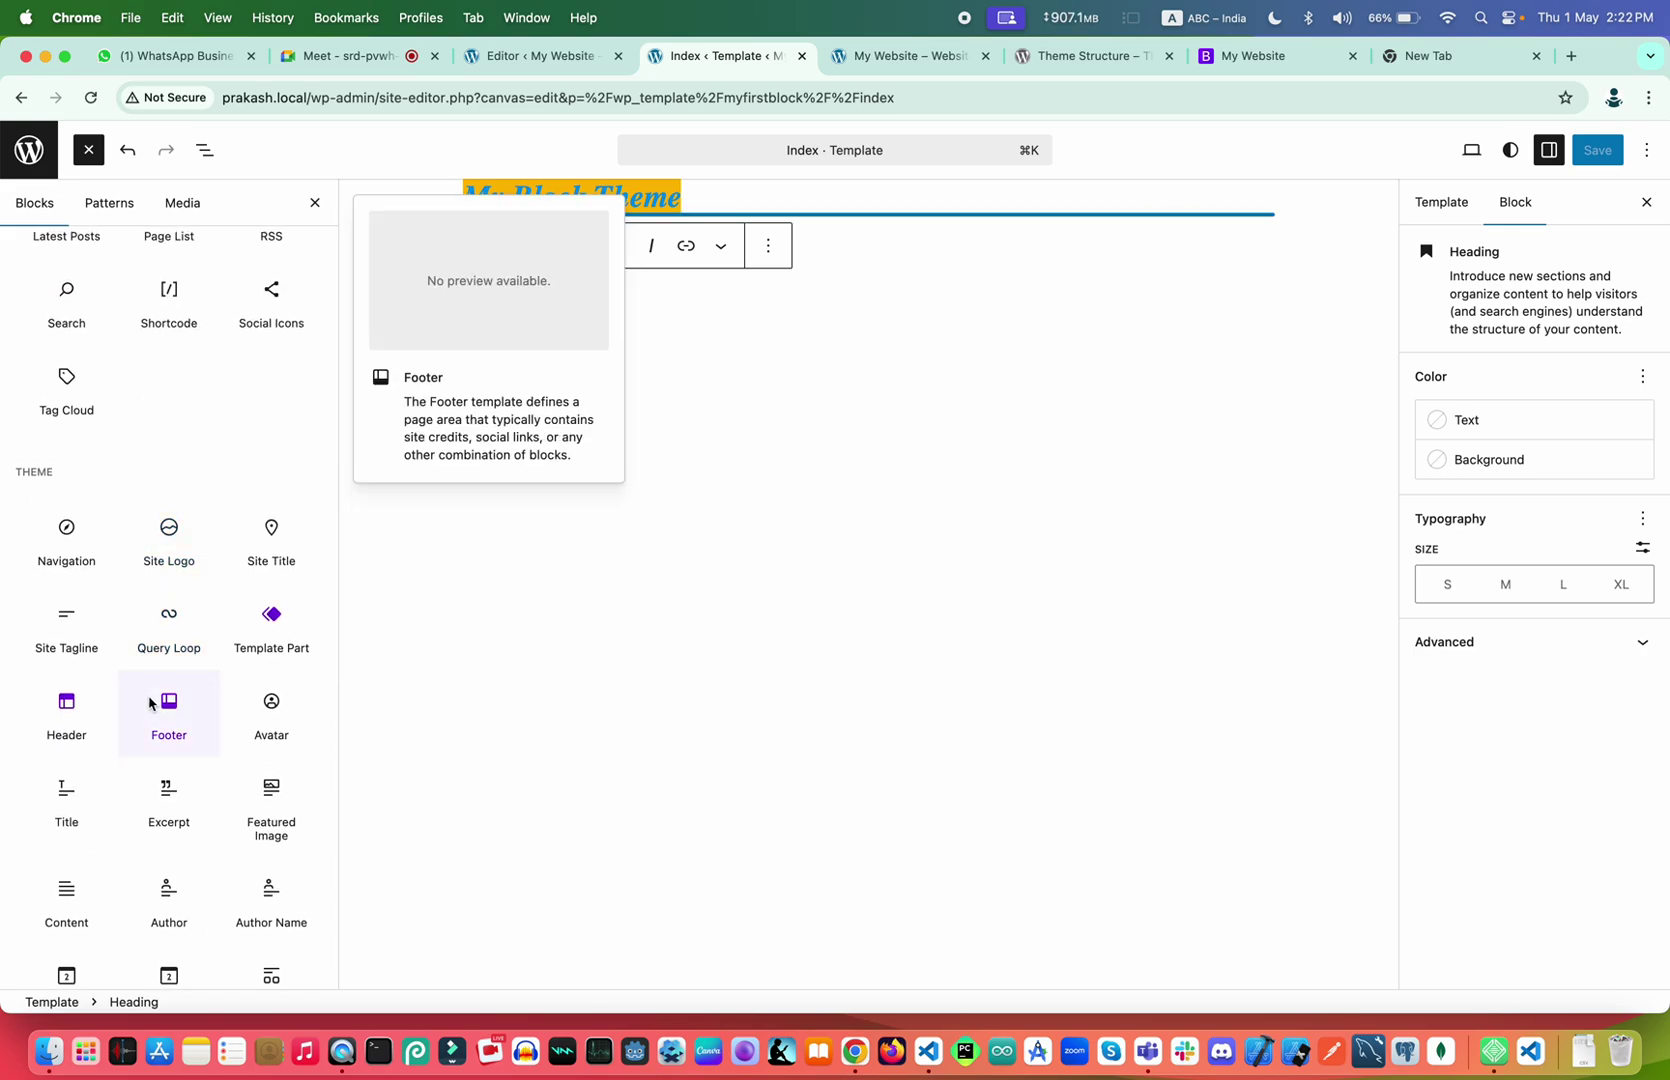
{"action": "left_click", "coordinate": [62, 724]}
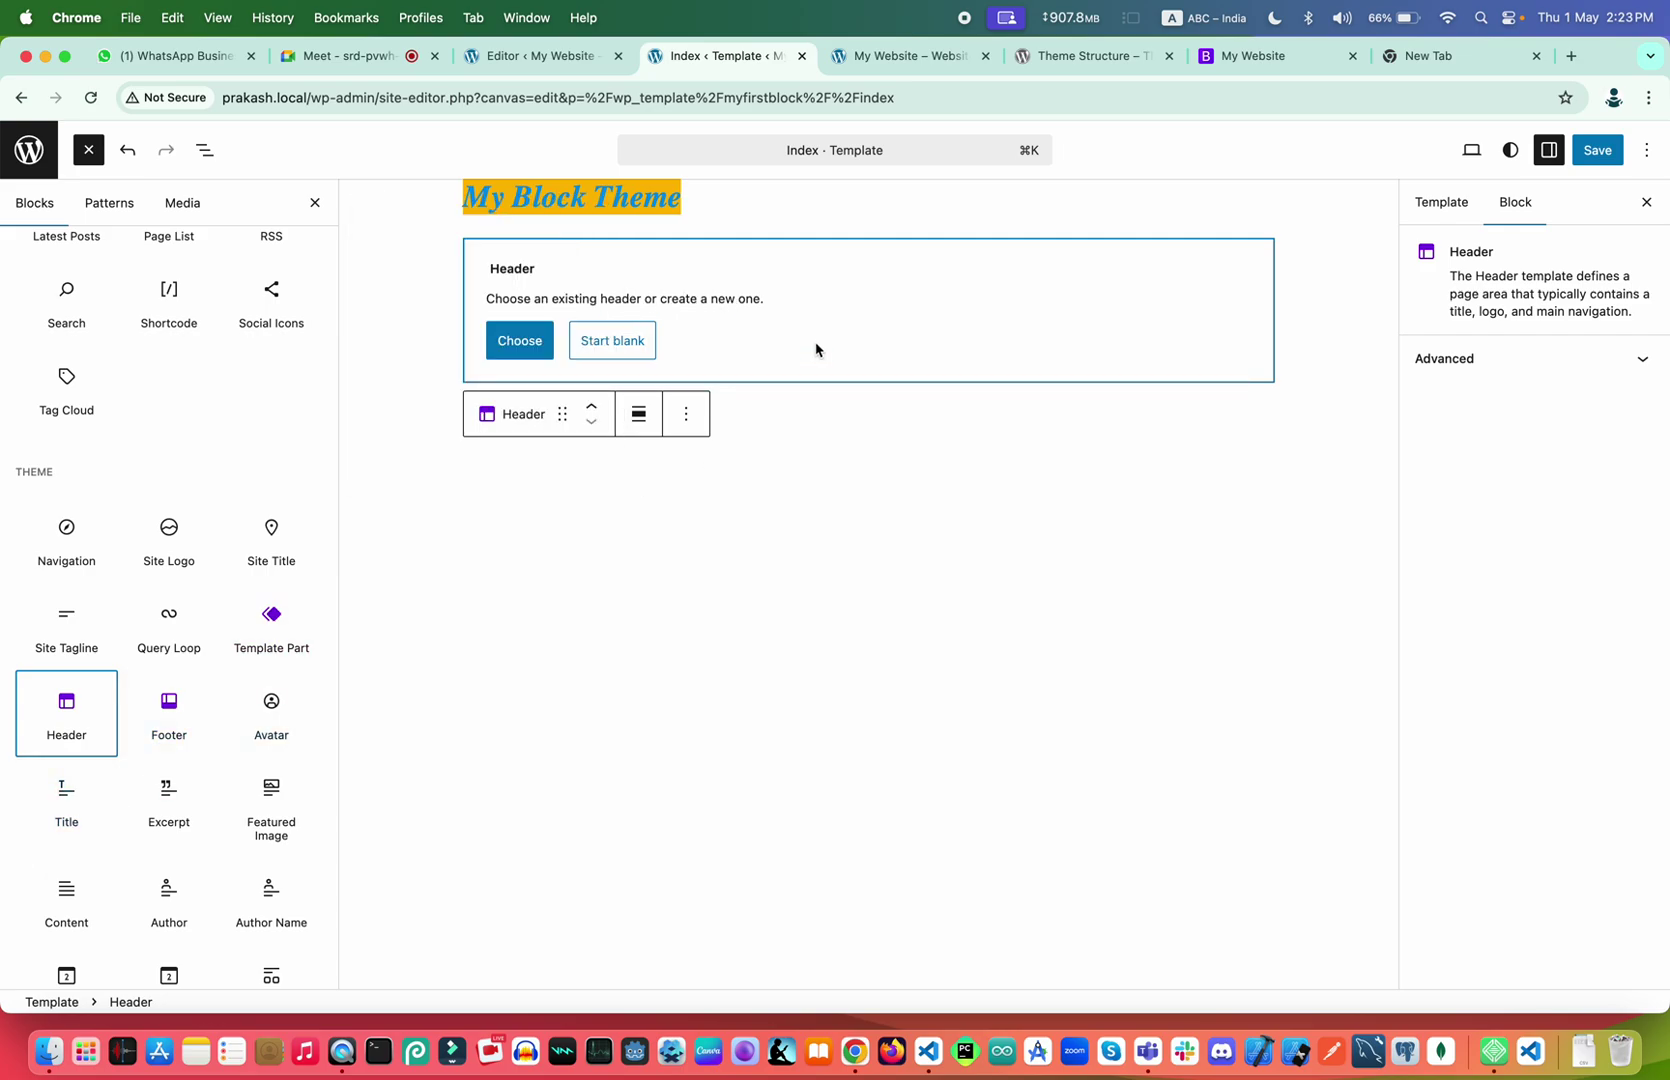
Check the existing headers to choose from, and create a new blank header template part named Header
{"action": "left_click", "coordinate": [520, 341]}
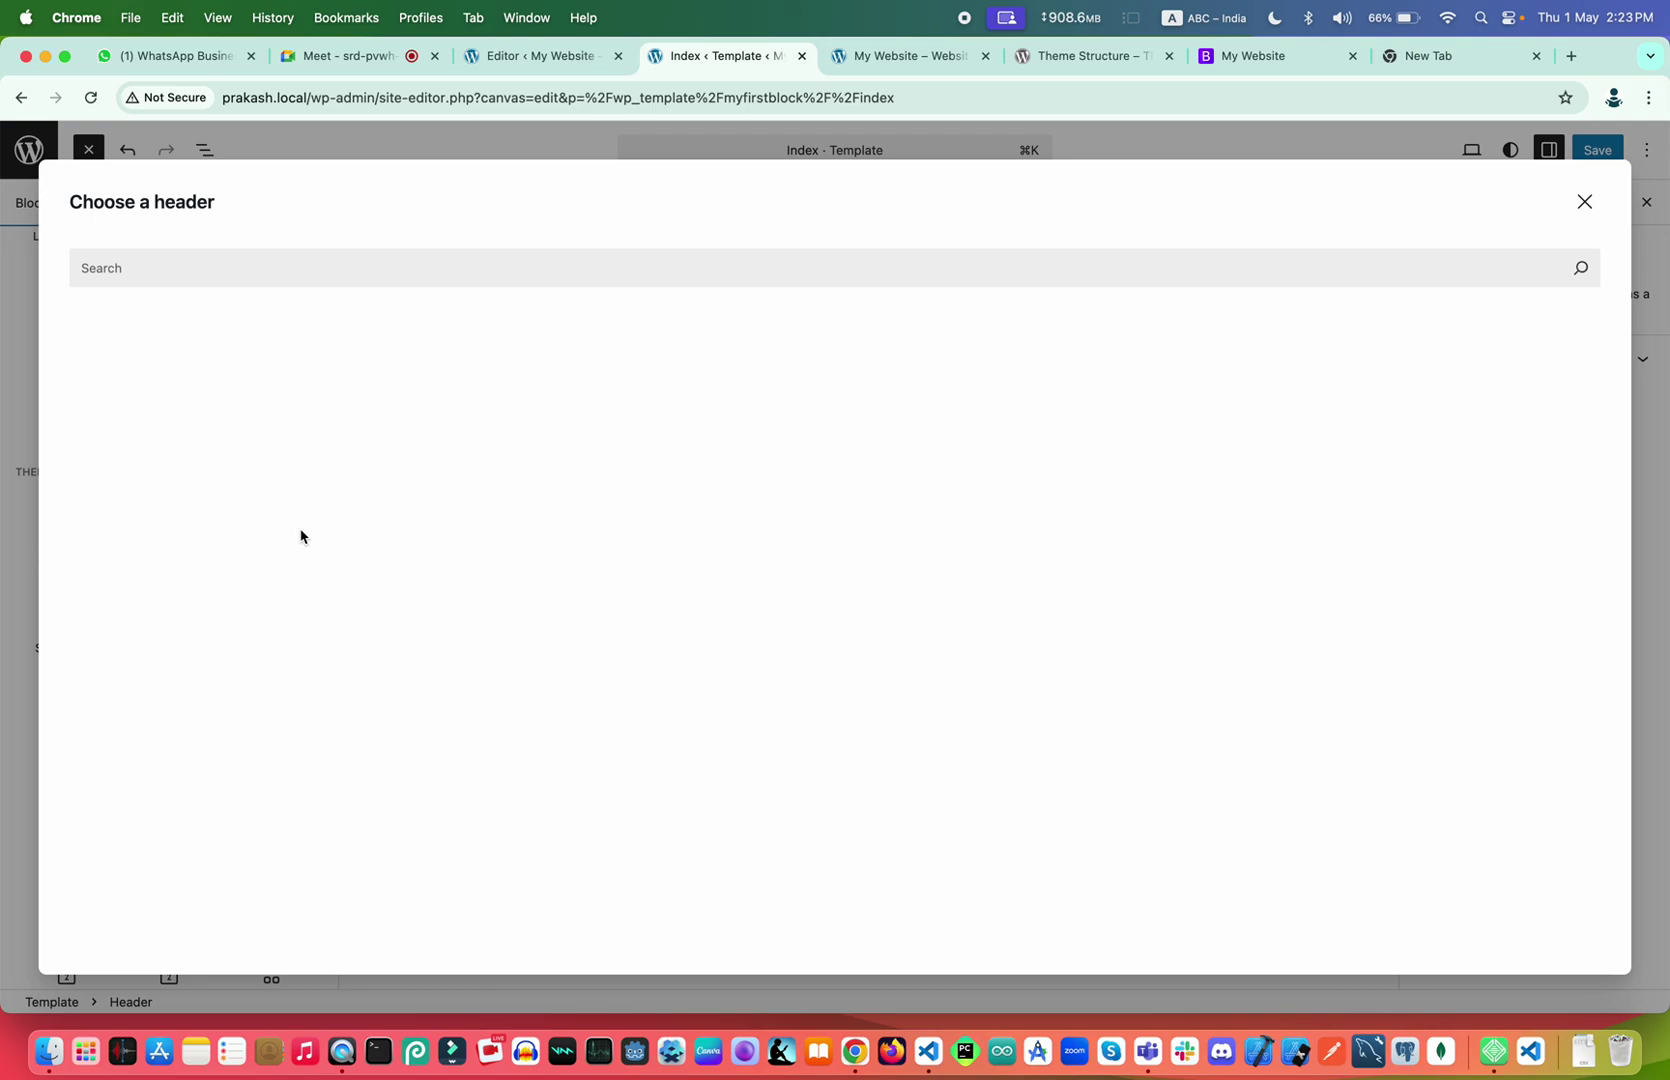
{"action": "left_click", "coordinate": [1580, 211]}
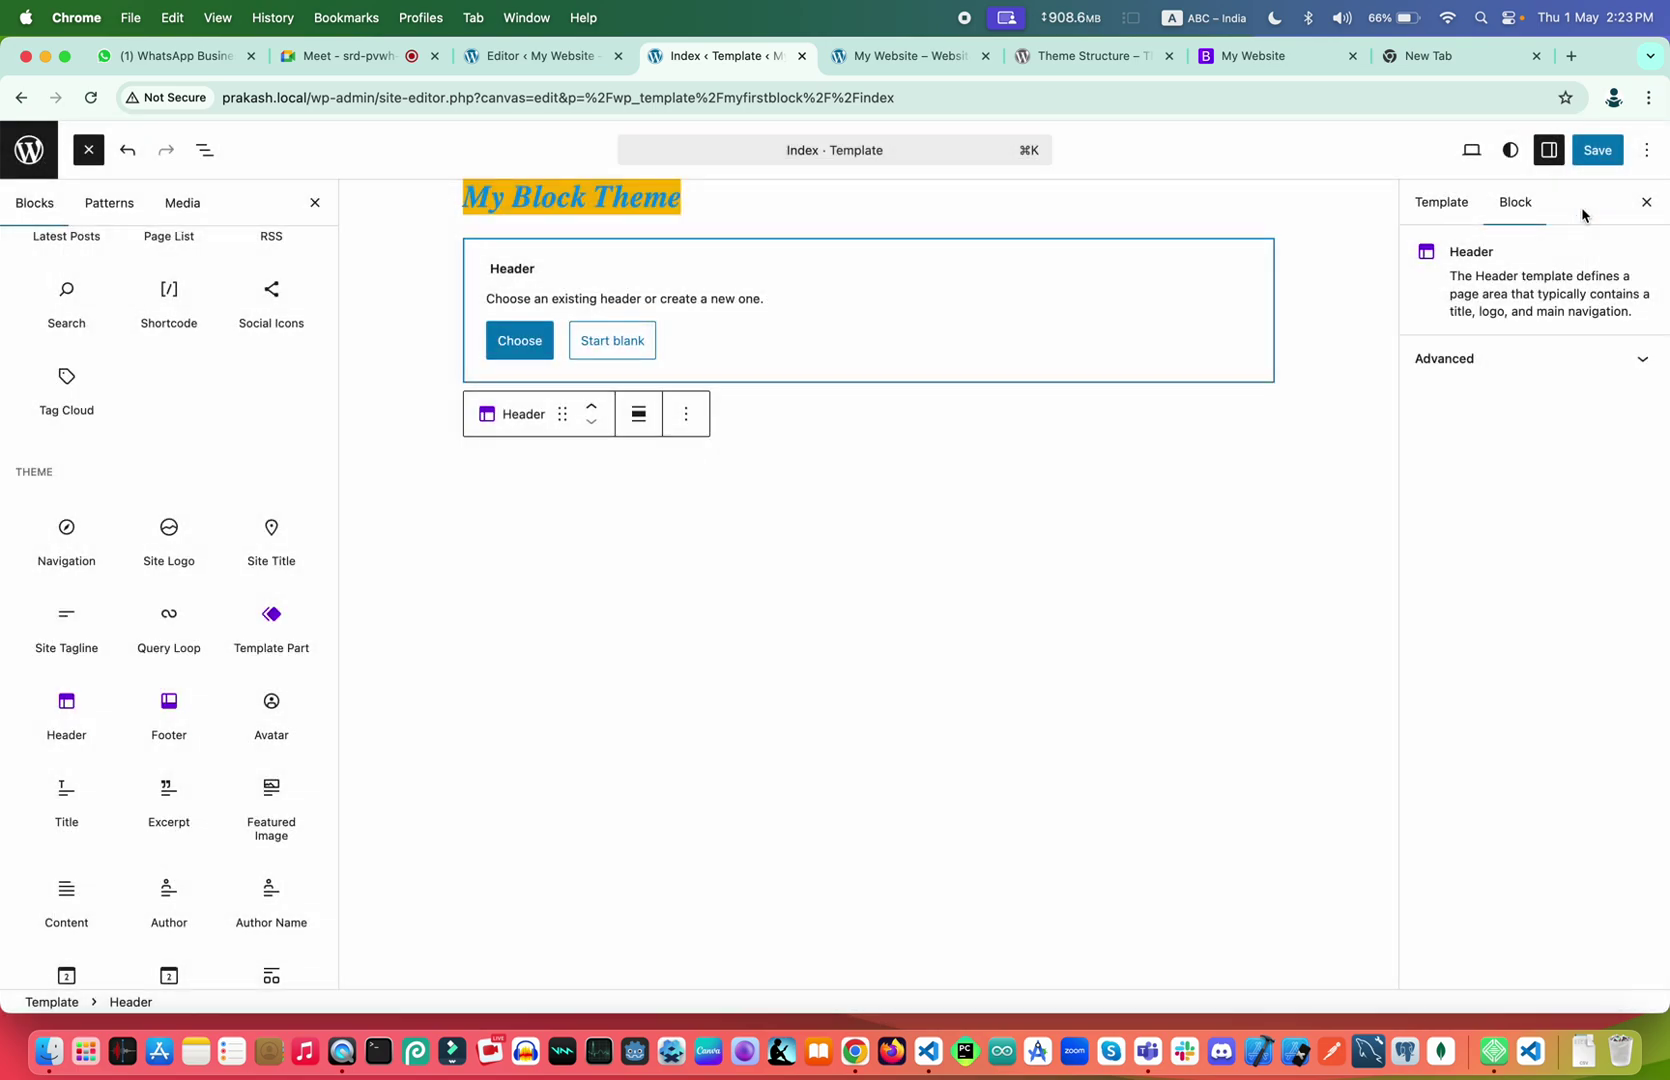
{"action": "left_click", "coordinate": [605, 340]}
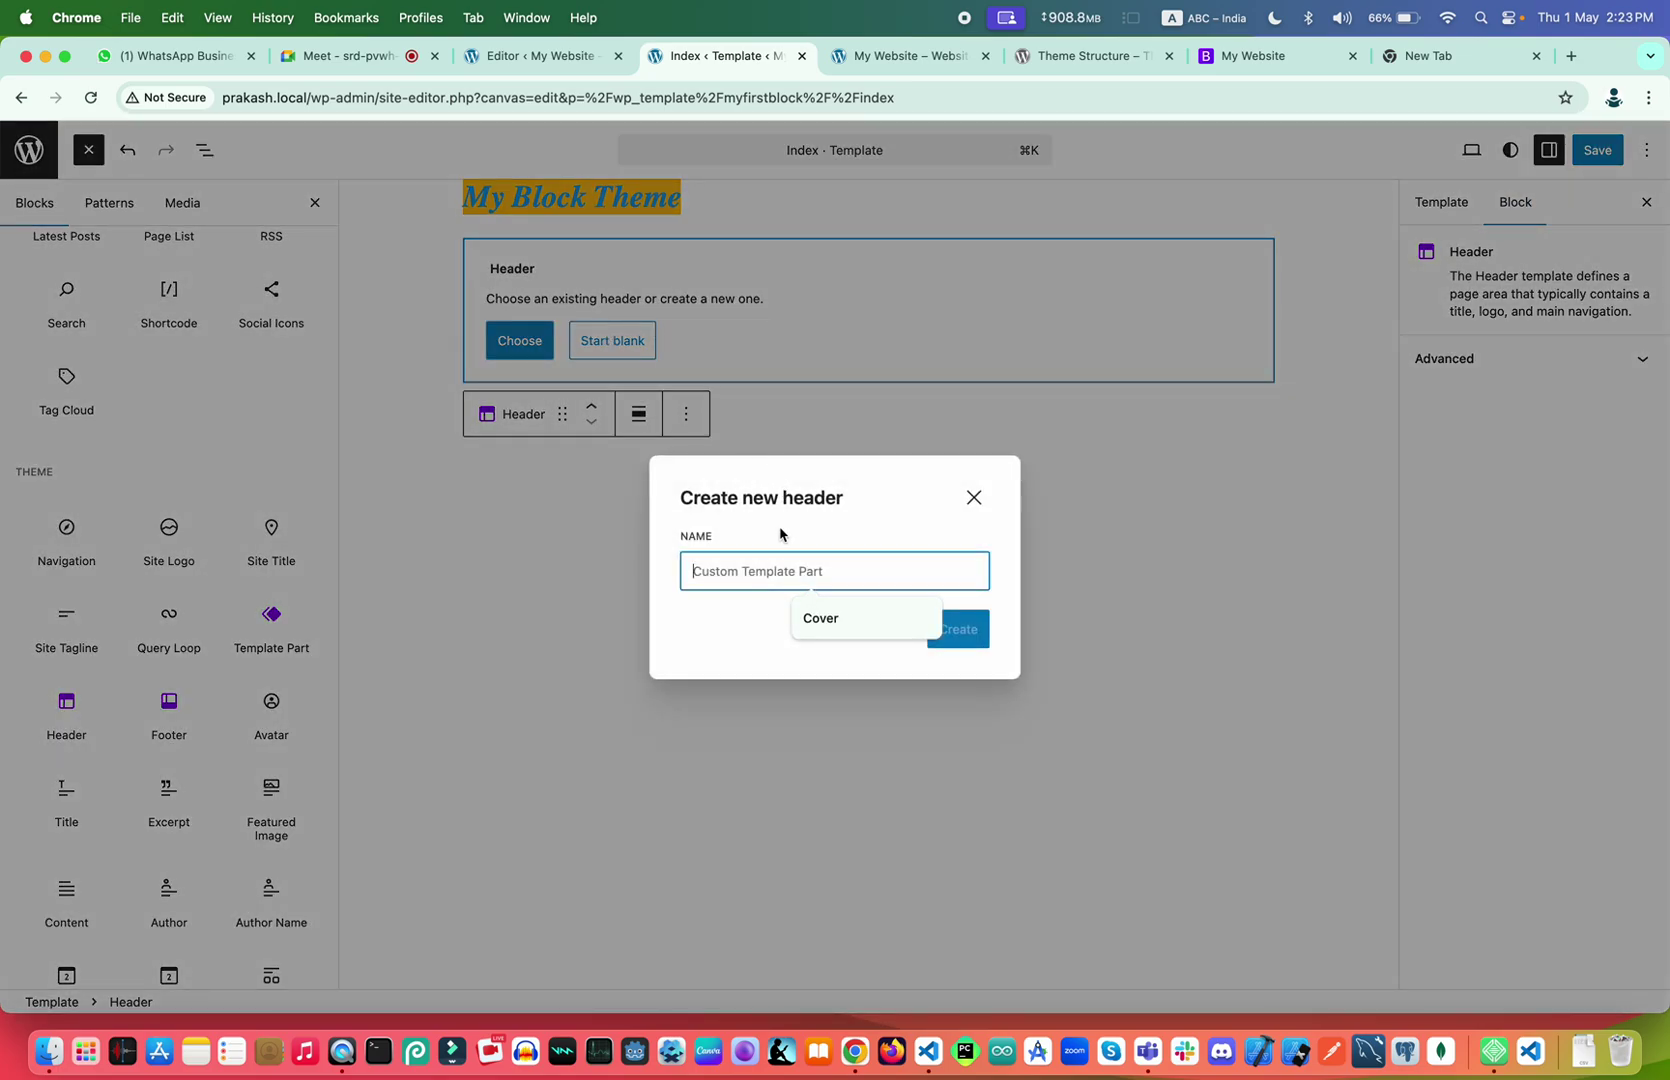
{"action": "type", "text": "header"}
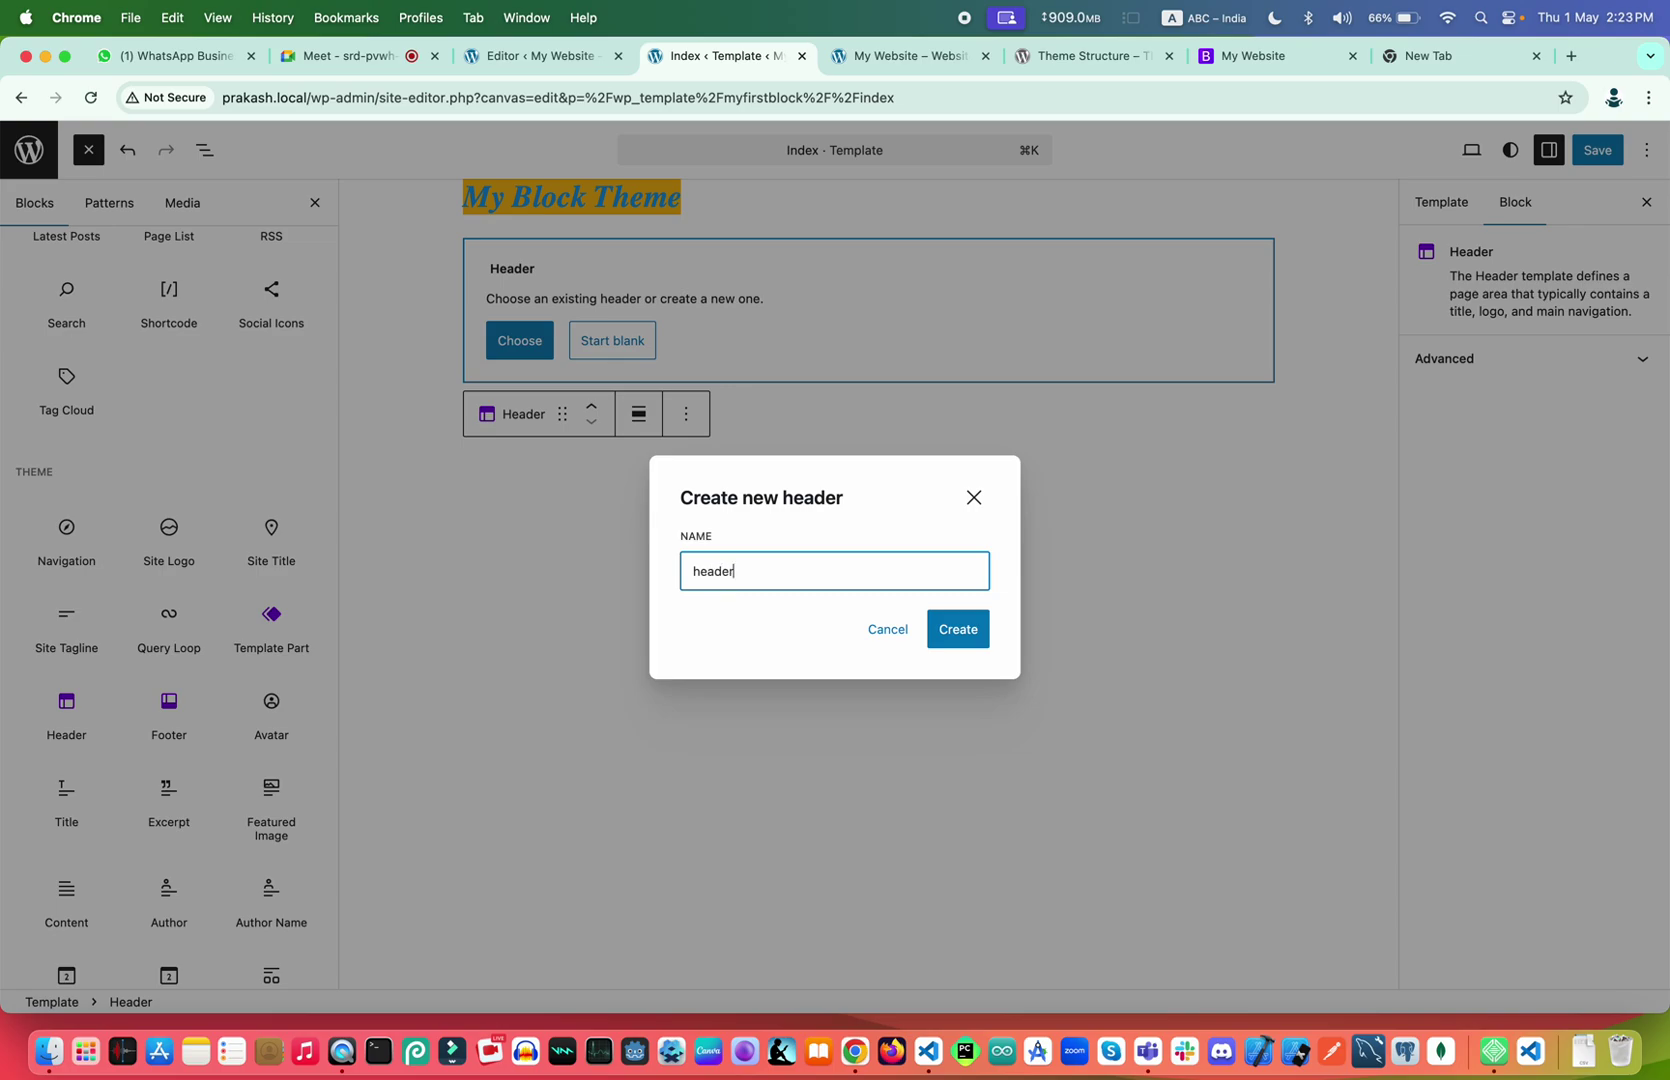
{"action": "key", "text": "Left"}
{"action": "key", "text": "BackSpace"}
{"action": "type", "text": "H"}
{"action": "left_click", "coordinate": [957, 638]}
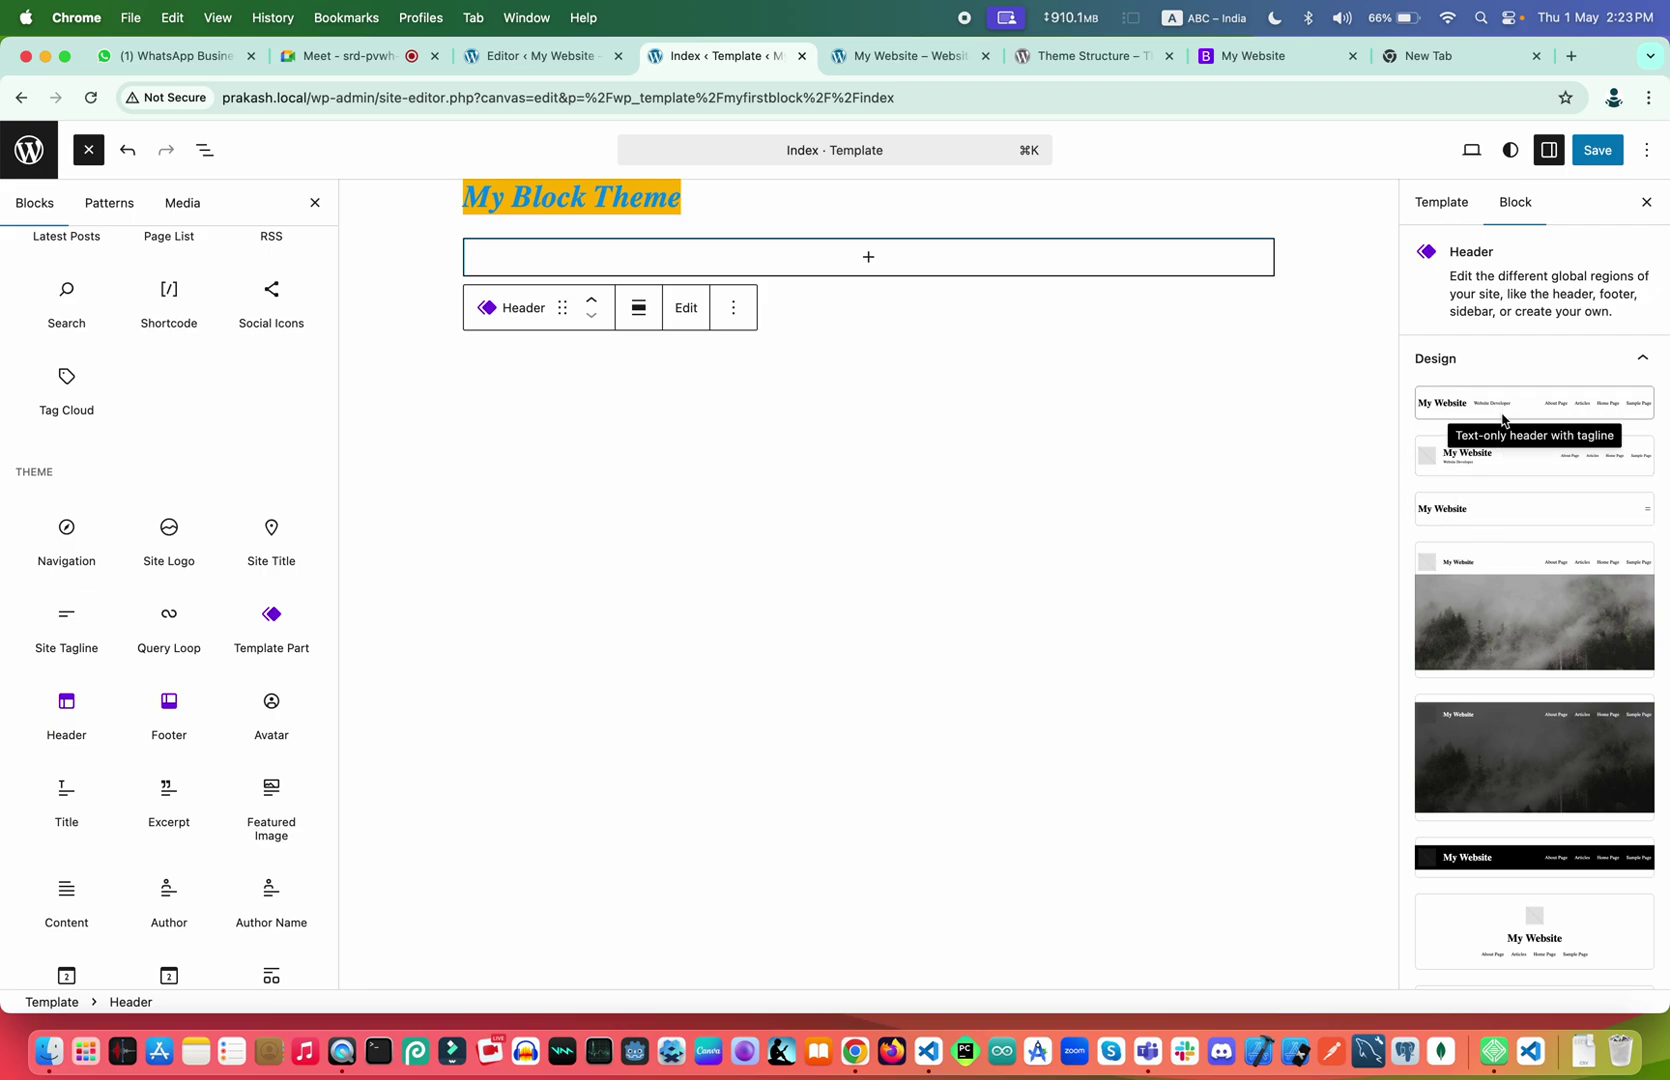
Apply the Simple header with tagline design, with logo, site title and page navigation, to the Header template part
{"action": "scroll", "coordinate": [1510, 600], "scroll_direction": "down", "scroll_amount": 3}
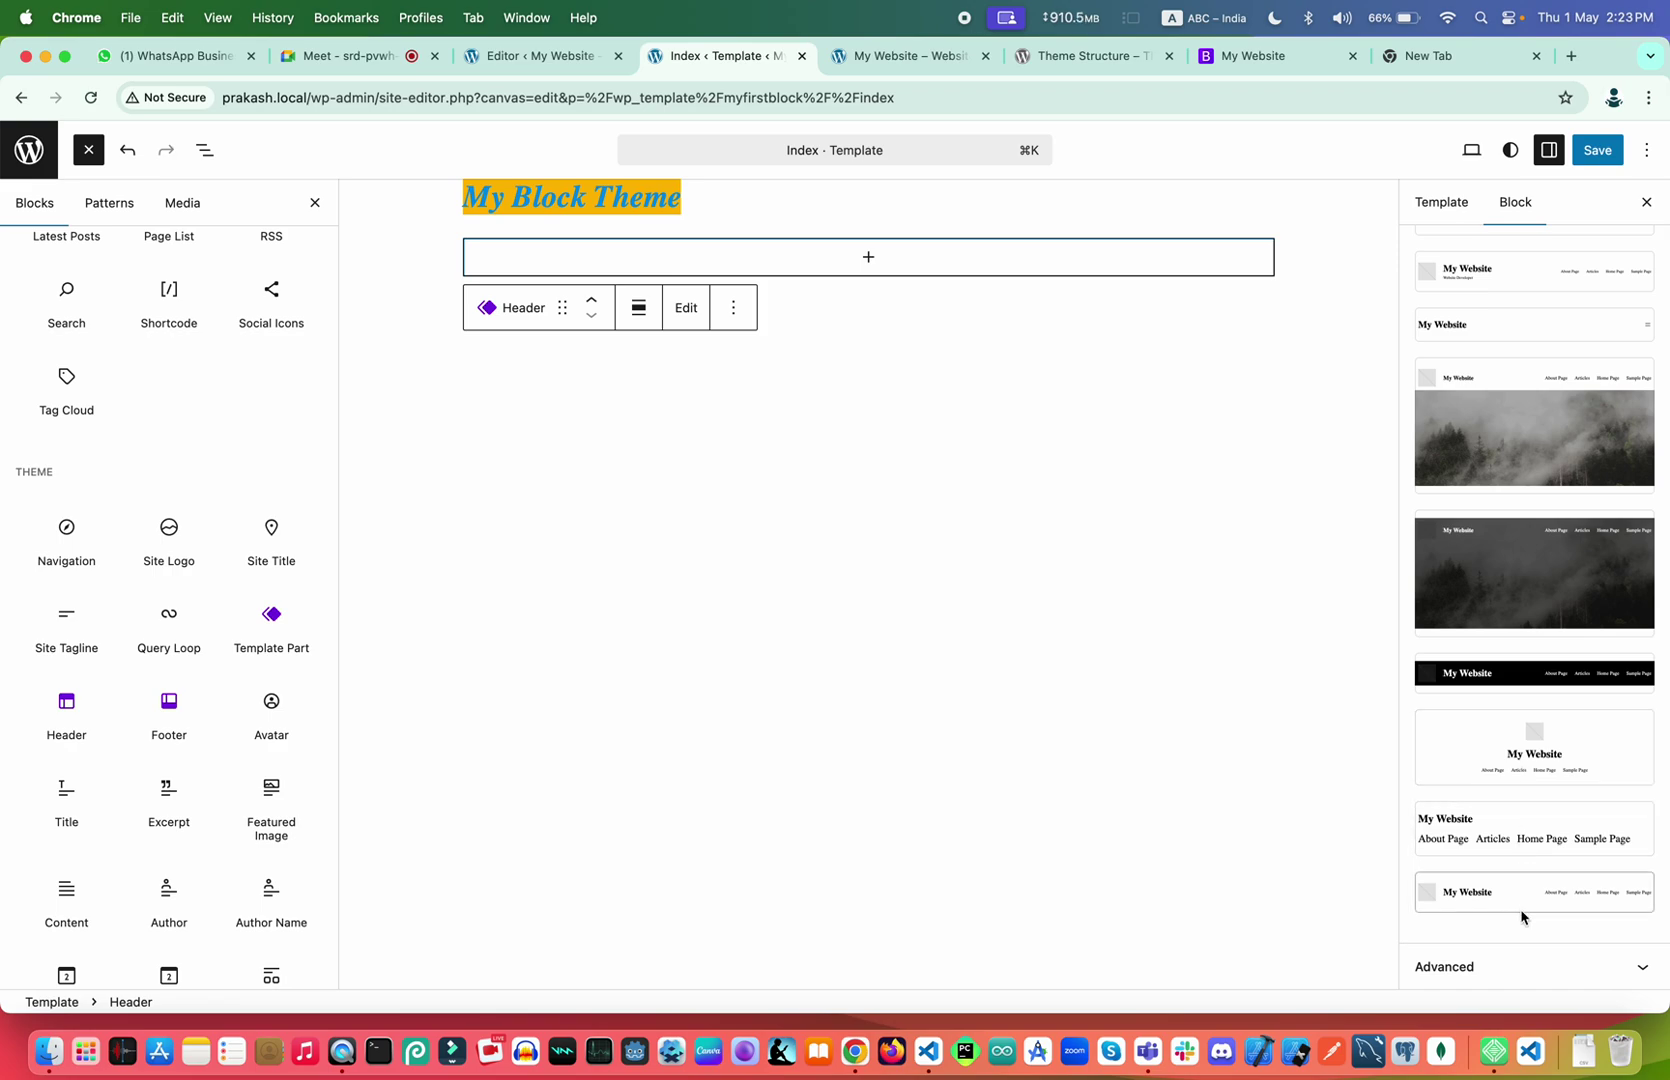
{"action": "scroll", "coordinate": [1517, 572], "scroll_direction": "up", "scroll_amount": 3}
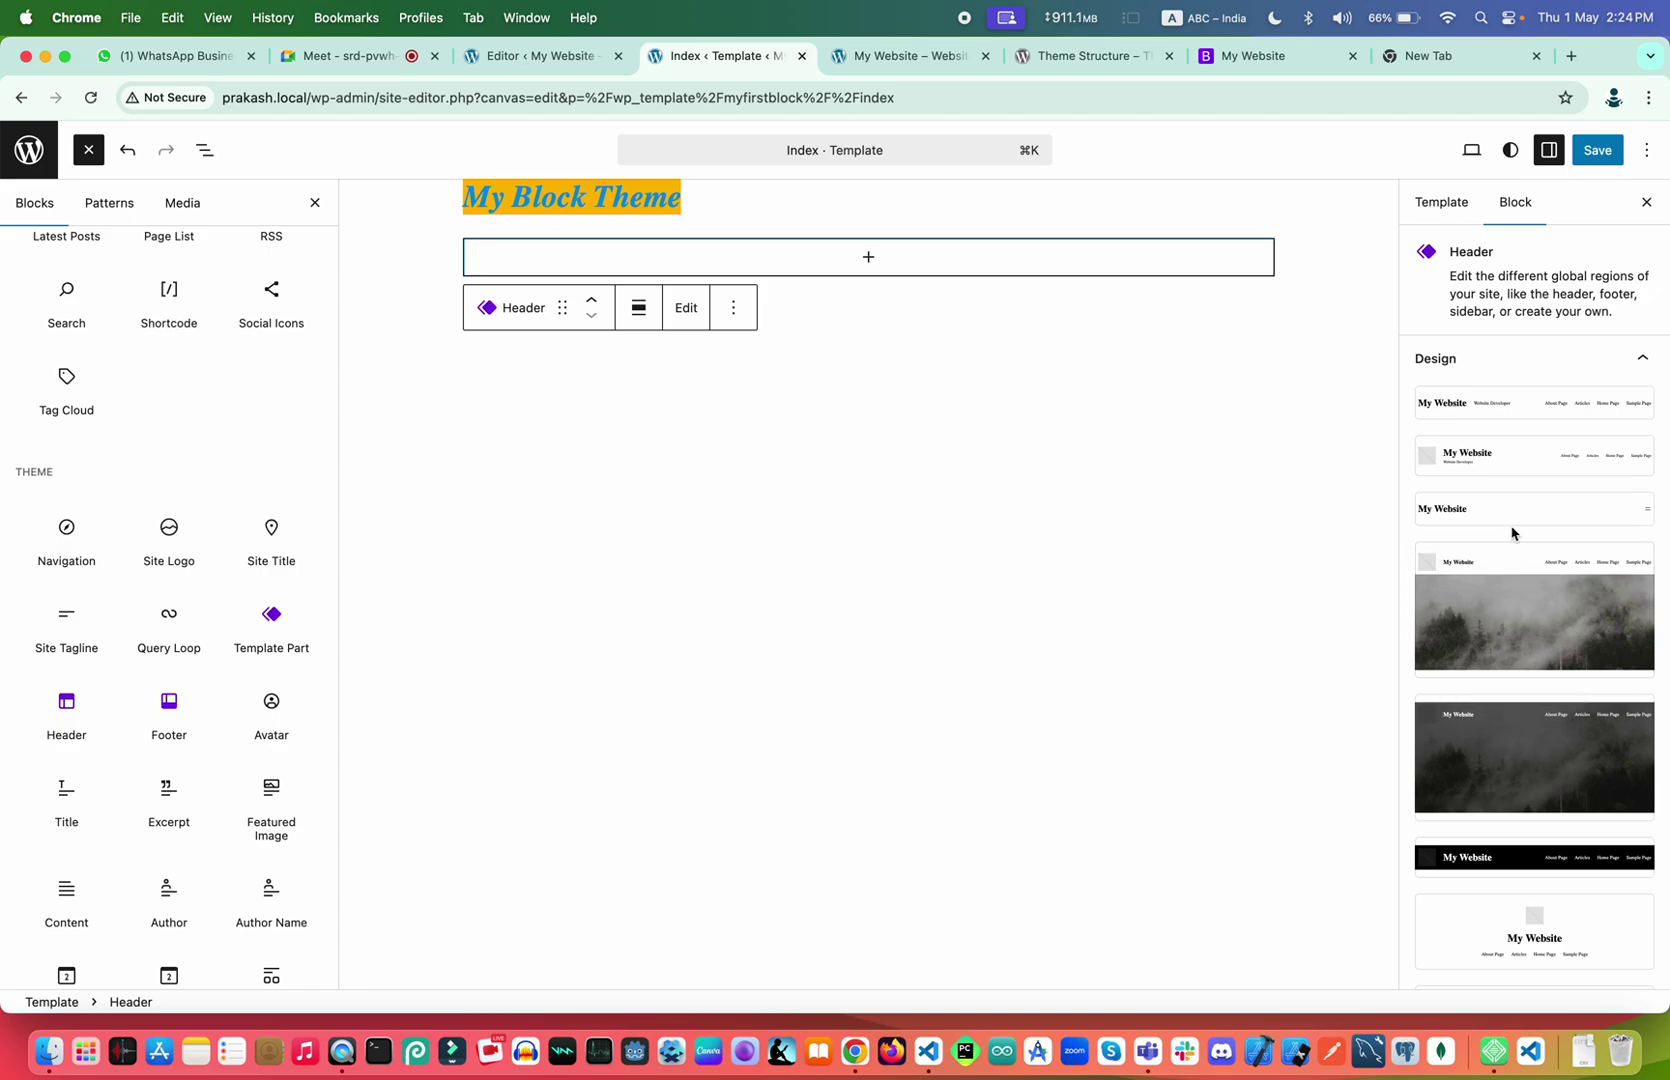
{"action": "left_click", "coordinate": [1513, 455]}
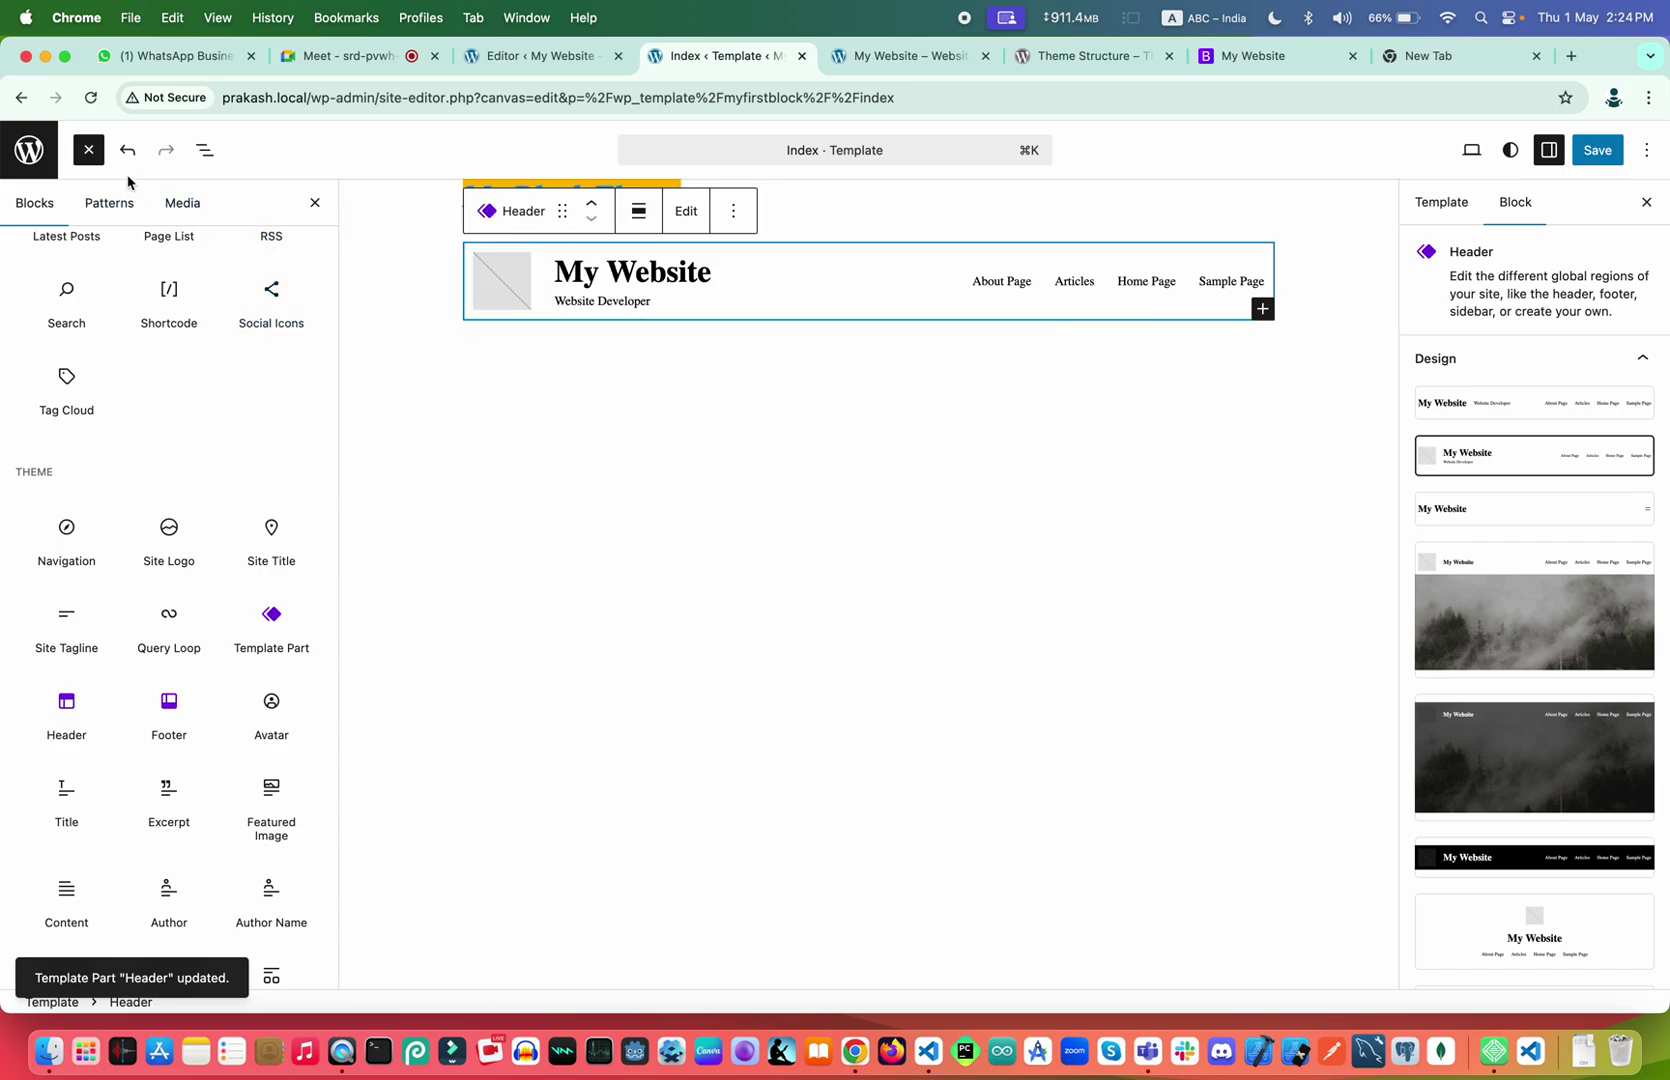
Move the Header block above the My Block Theme heading in List View and expand its nested blocks
{"action": "left_click", "coordinate": [205, 150]}
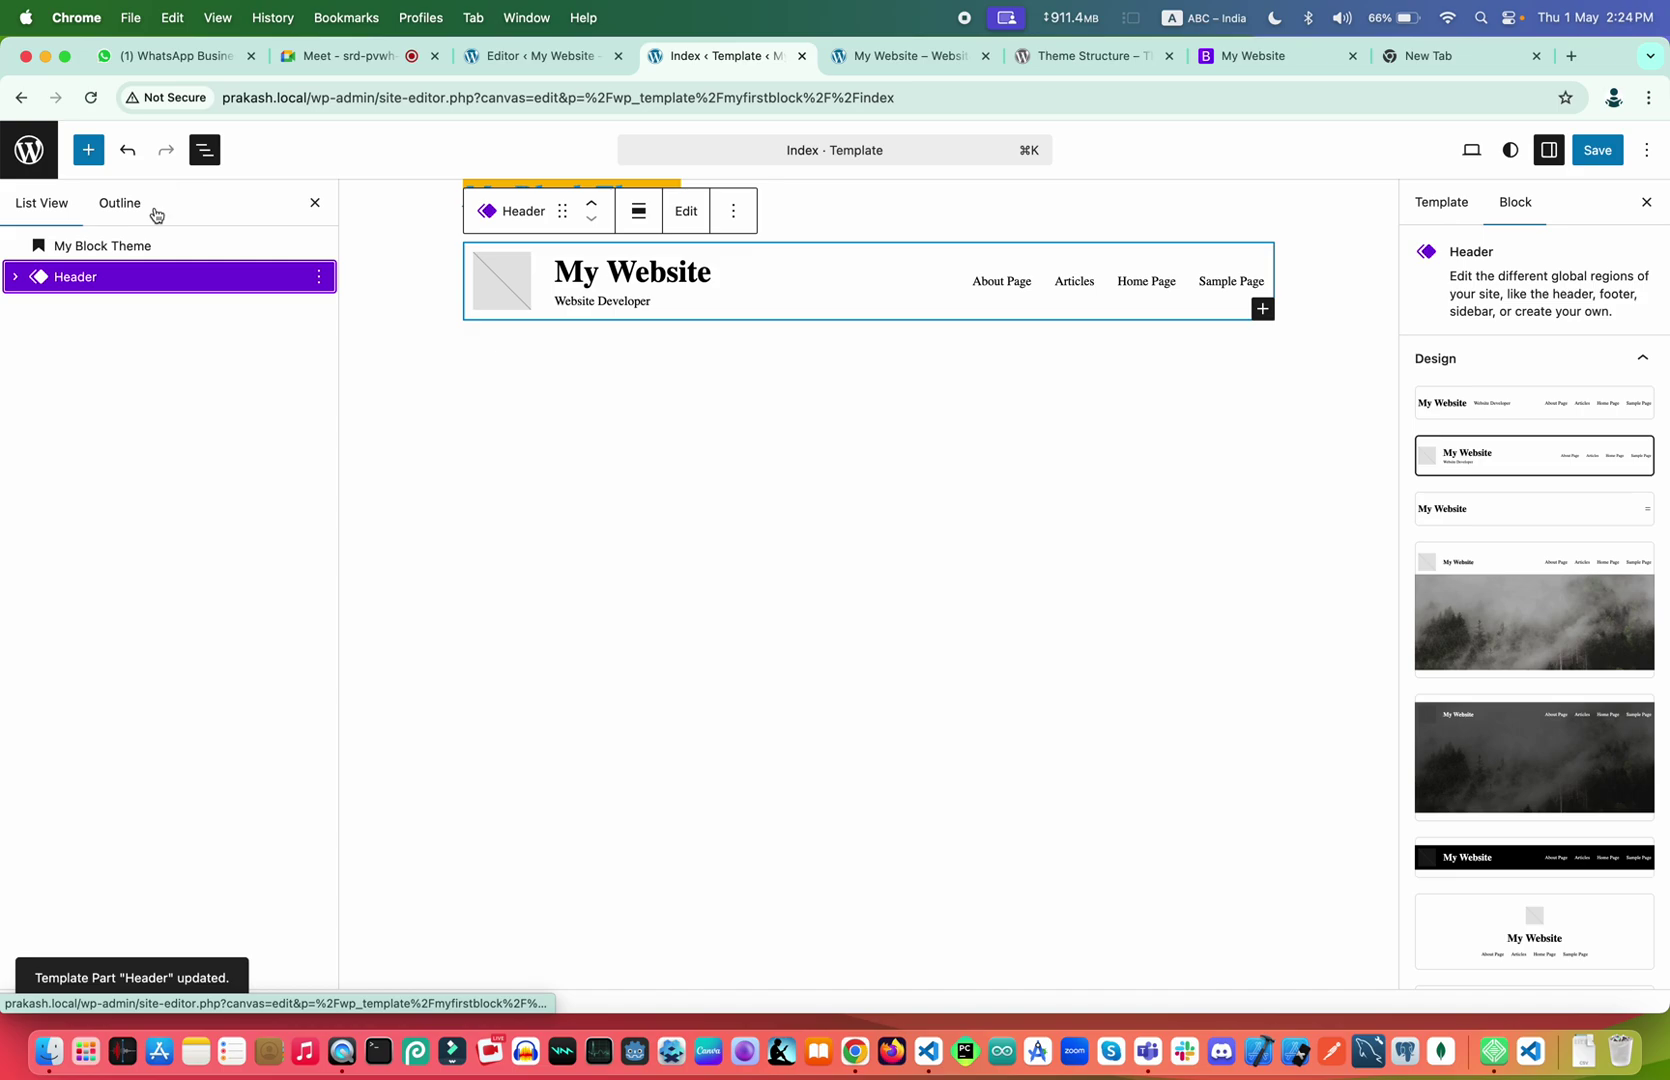
{"action": "left_click_drag", "start_coordinate": [113, 283], "coordinate": [119, 248]}
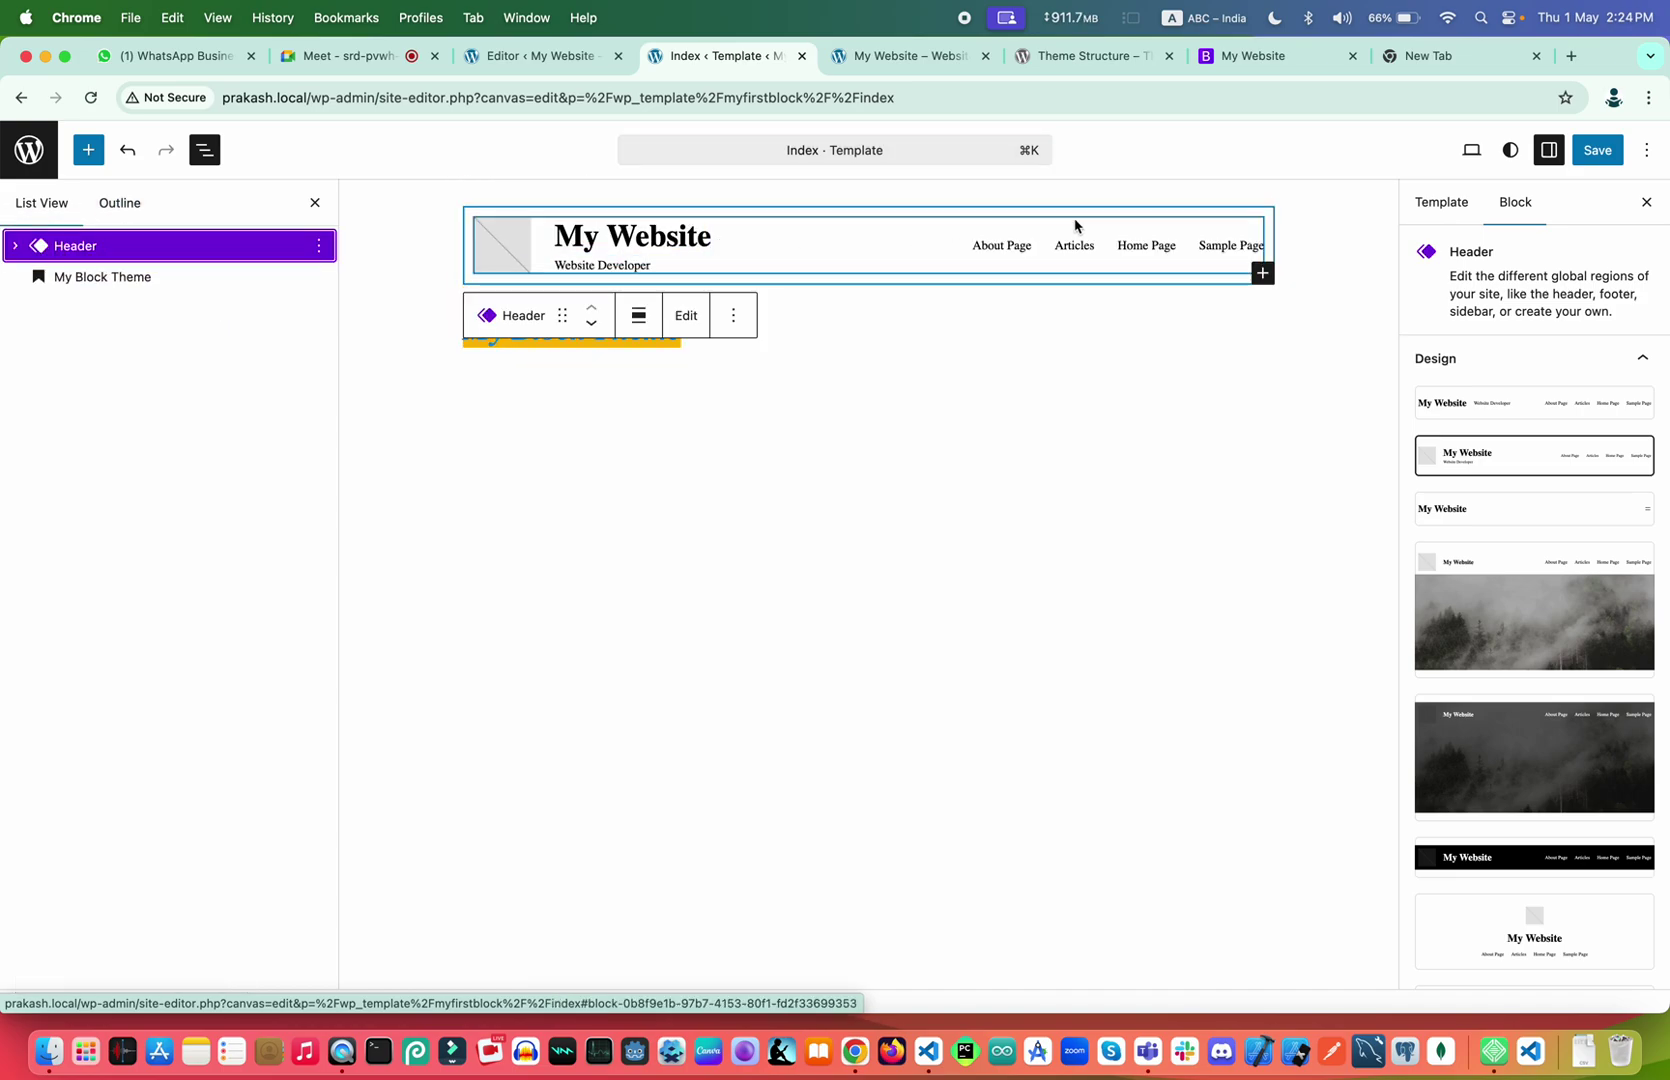
{"action": "left_click", "coordinate": [14, 244]}
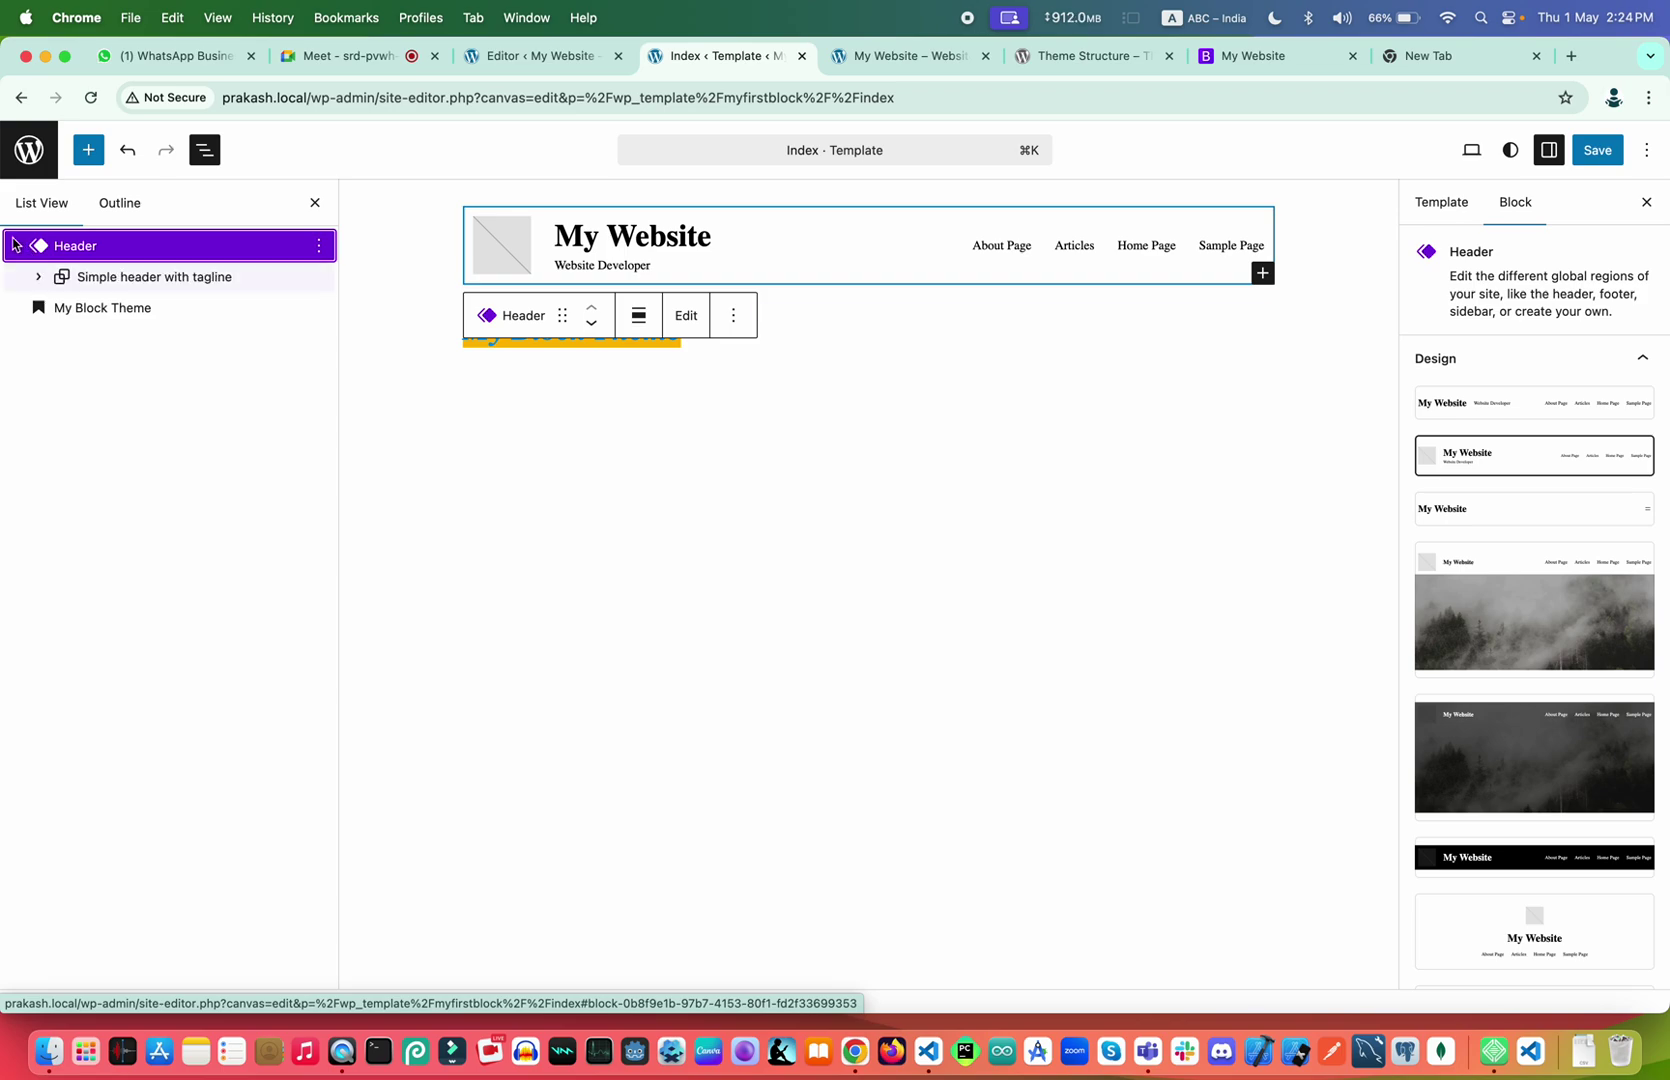
Expand the Header's nested blocks down to the Navigation's Page List and convert that list into an editable menu
{"action": "left_click", "coordinate": [36, 278]}
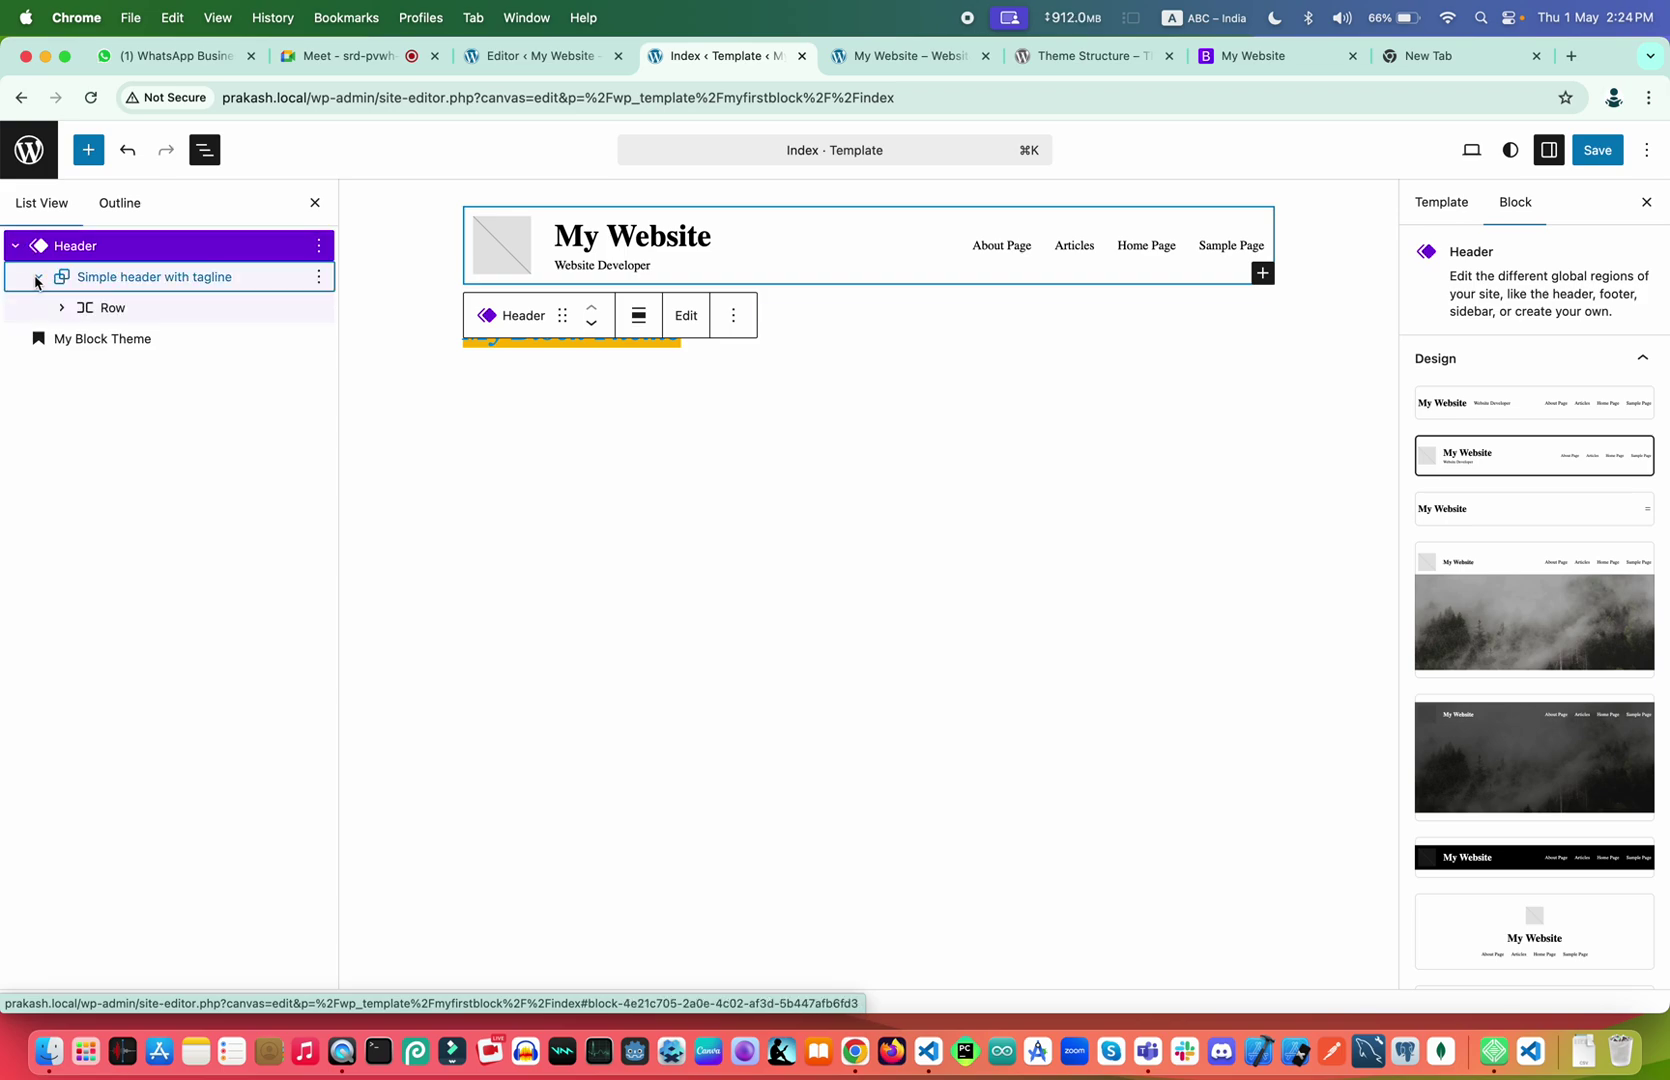
{"action": "left_click", "coordinate": [63, 311]}
{"action": "left_click", "coordinate": [78, 338]}
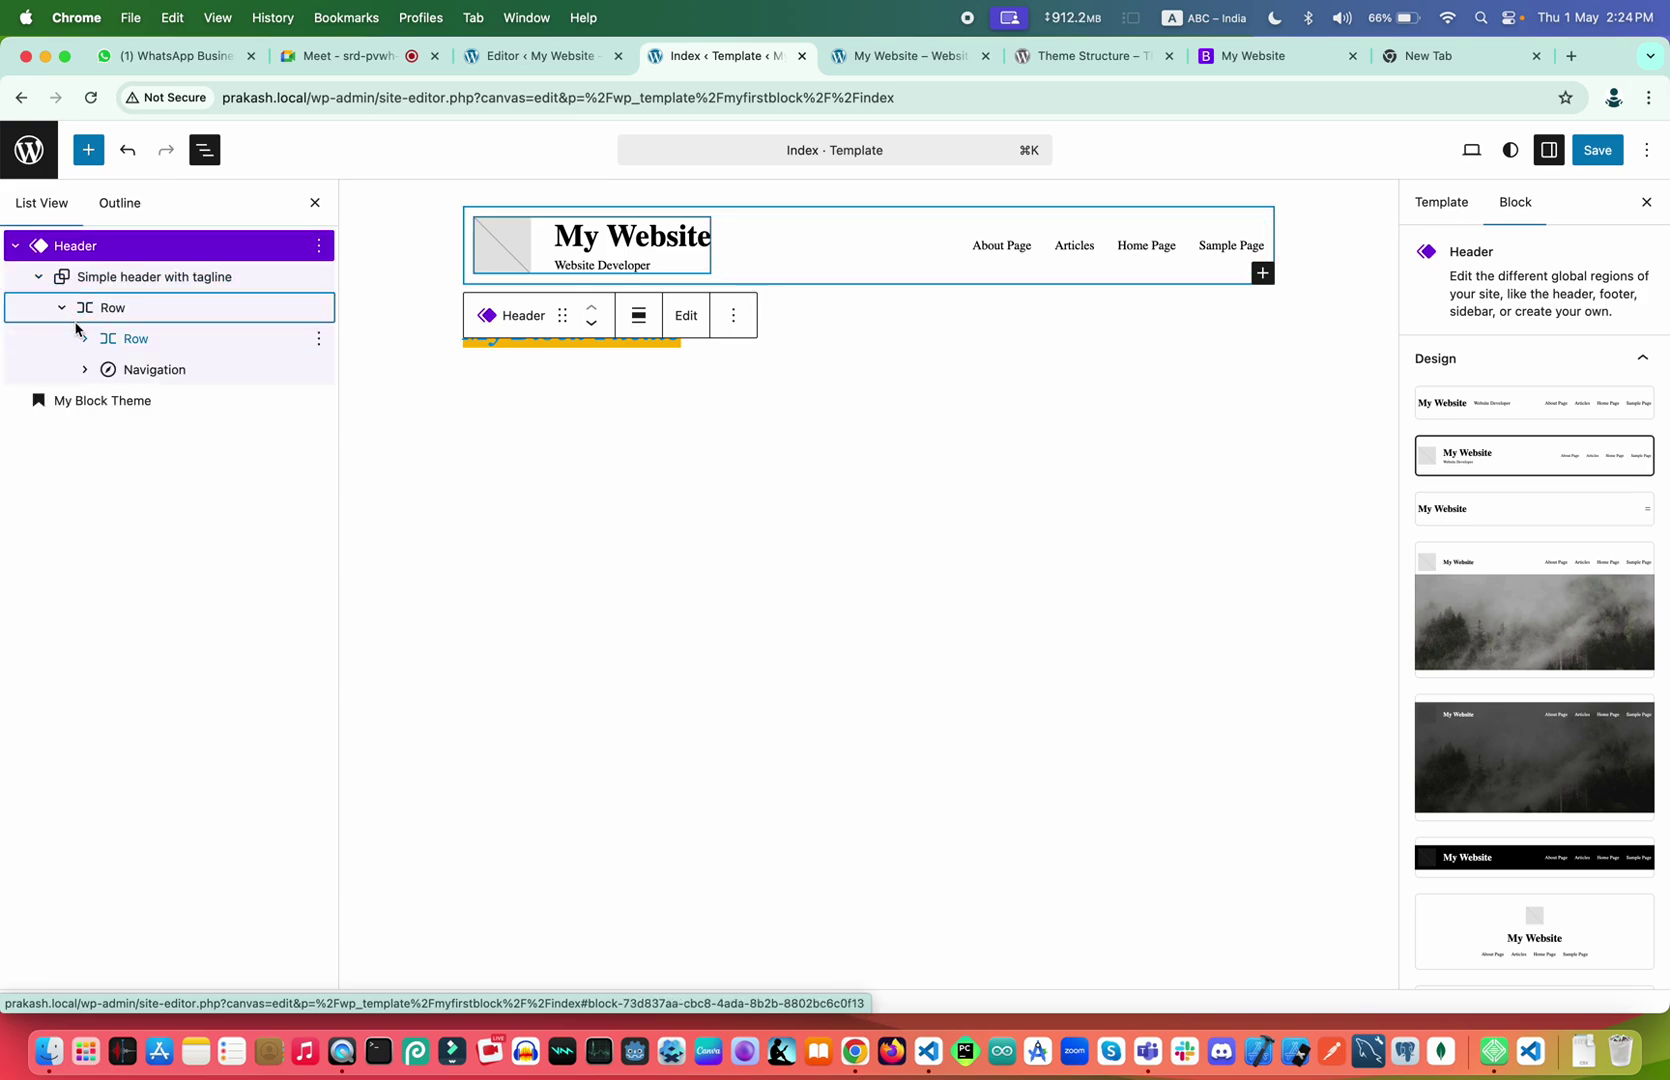
{"action": "left_click", "coordinate": [82, 339]}
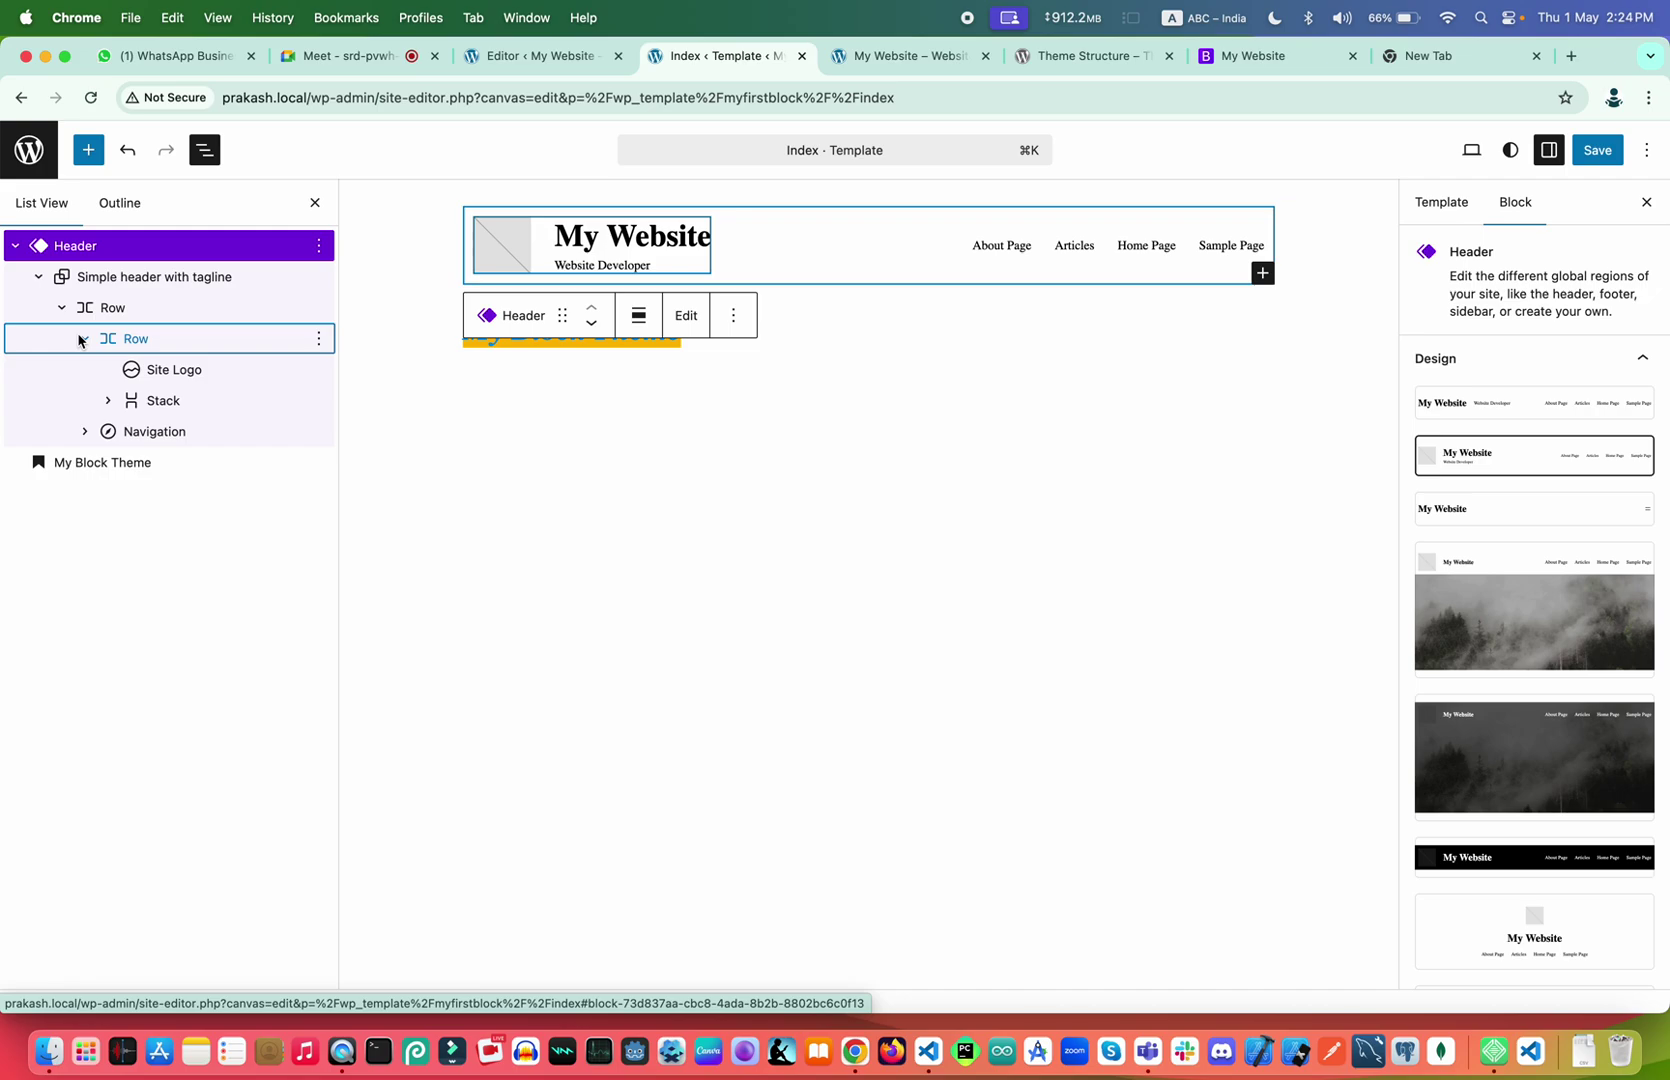
{"action": "left_click", "coordinate": [85, 431]}
{"action": "left_click", "coordinate": [109, 464]}
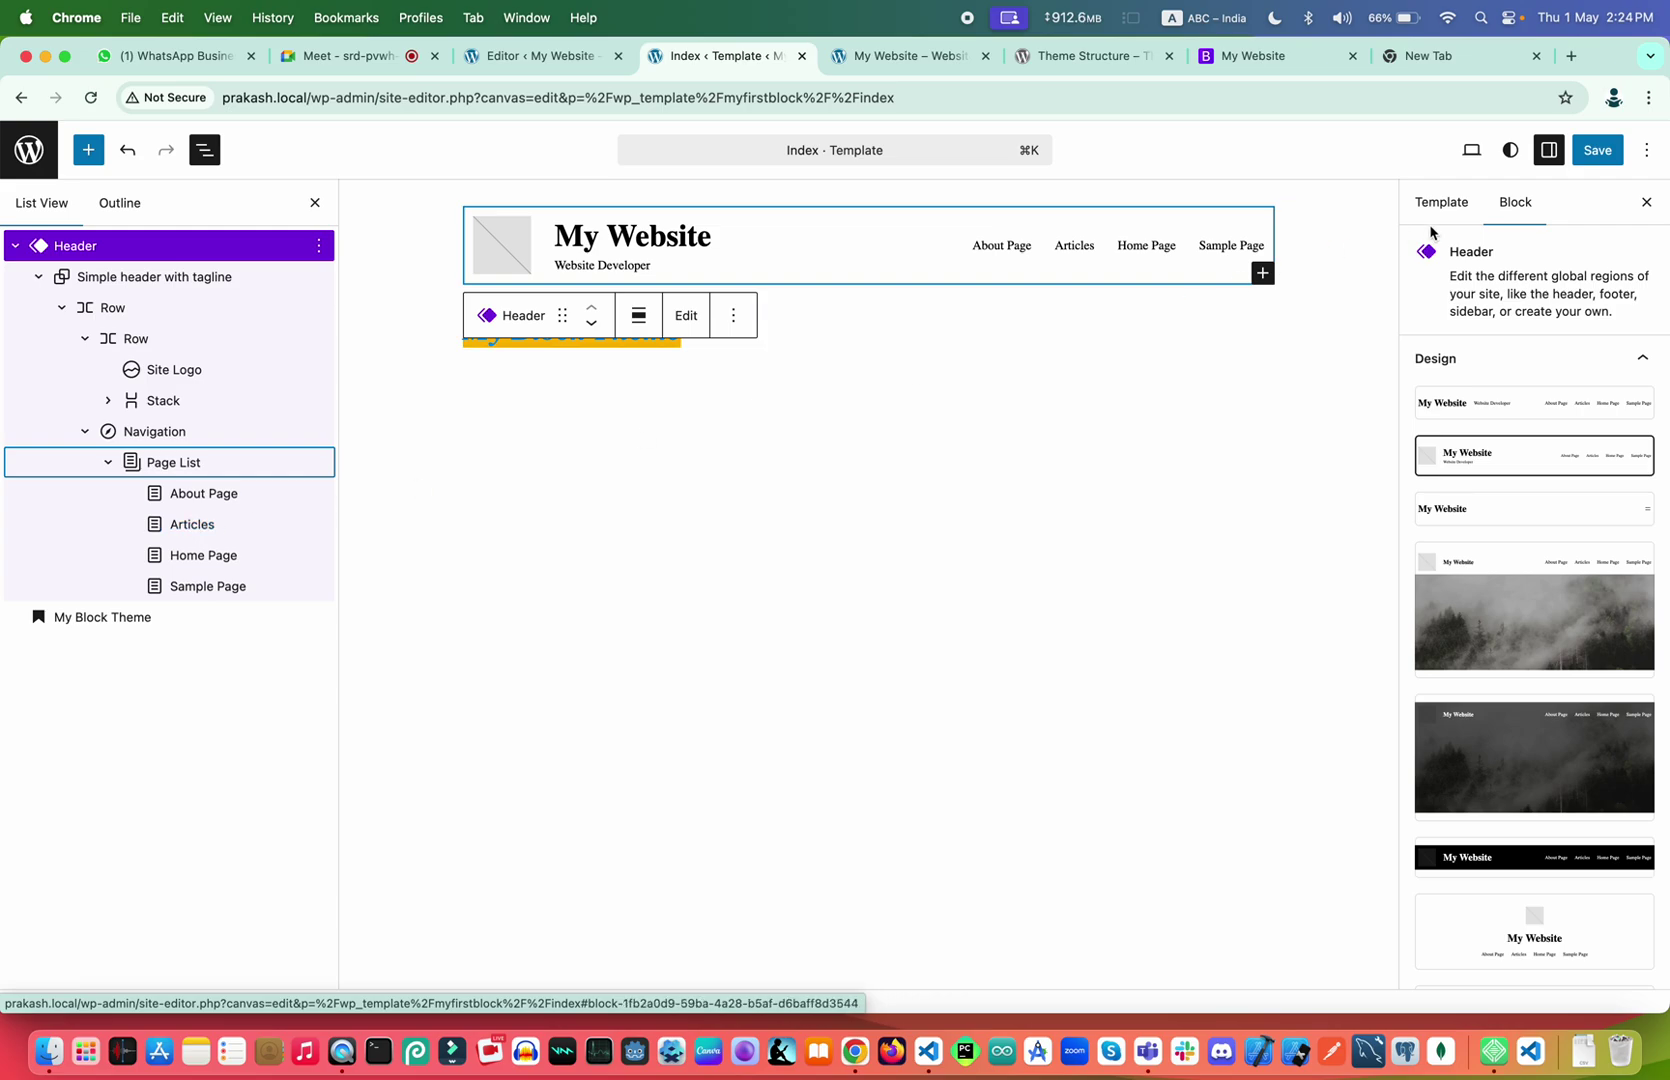
{"action": "left_click_drag", "start_coordinate": [225, 556], "coordinate": [206, 517]}
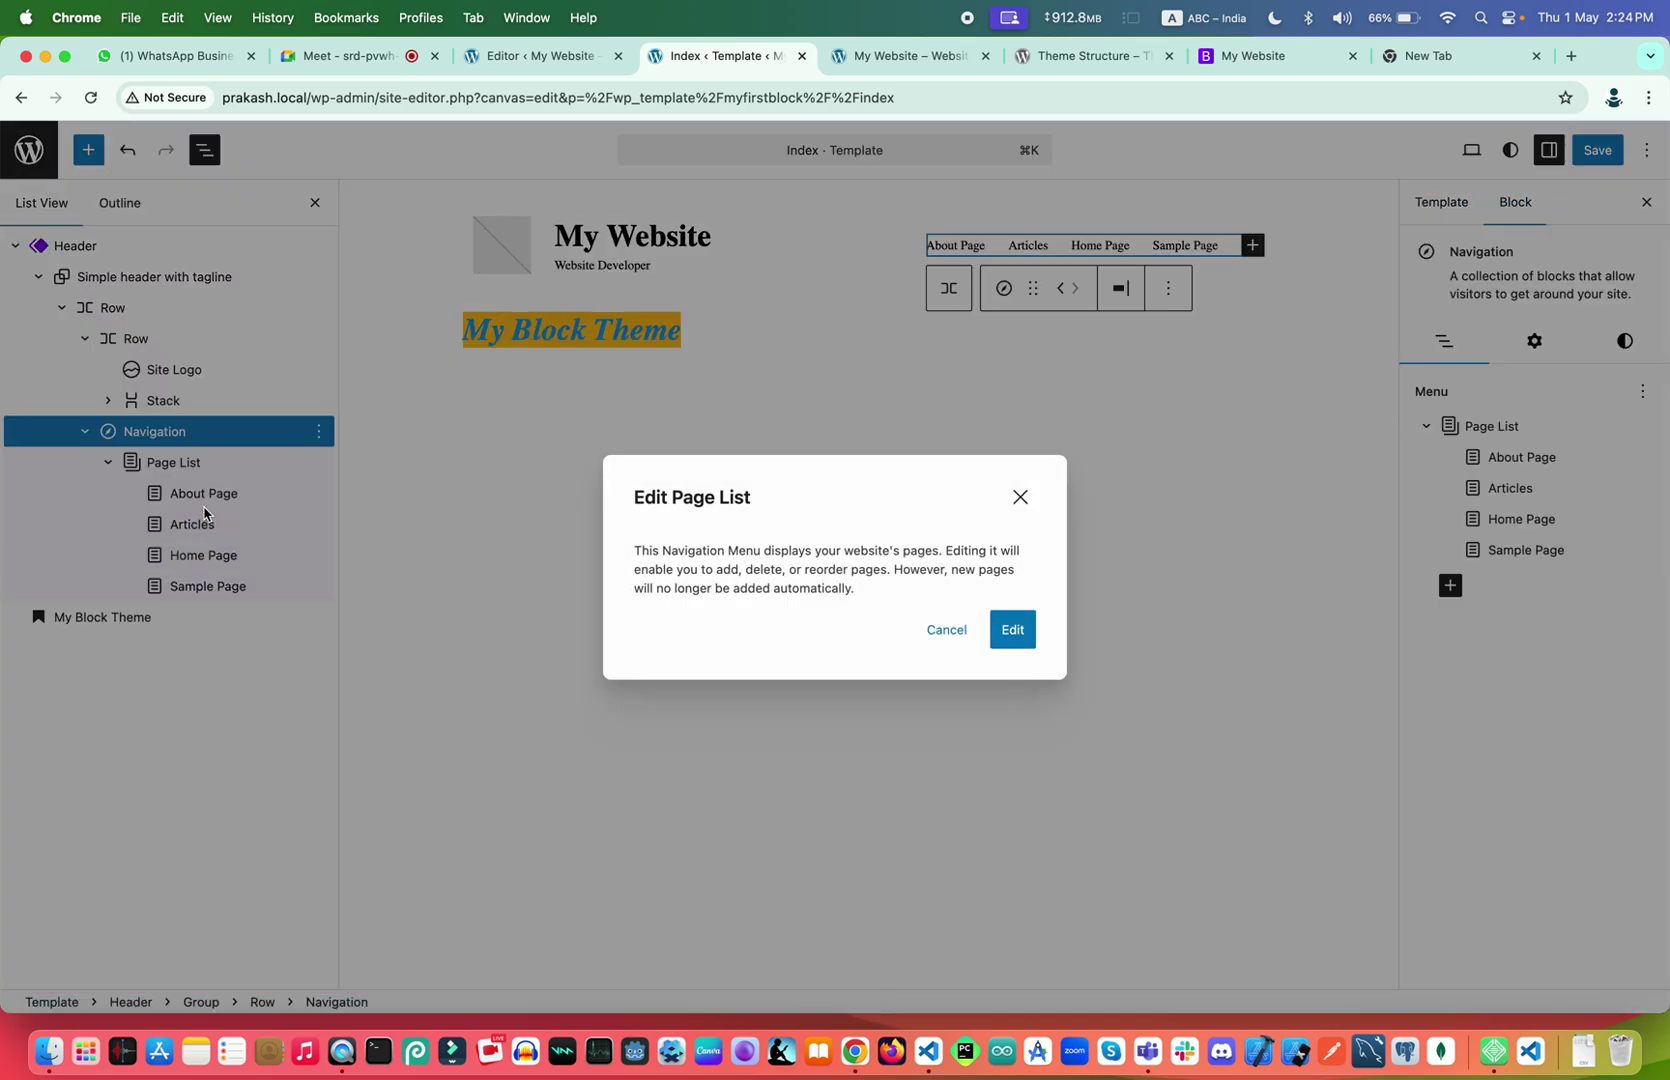
{"action": "left_click", "coordinate": [1013, 631]}
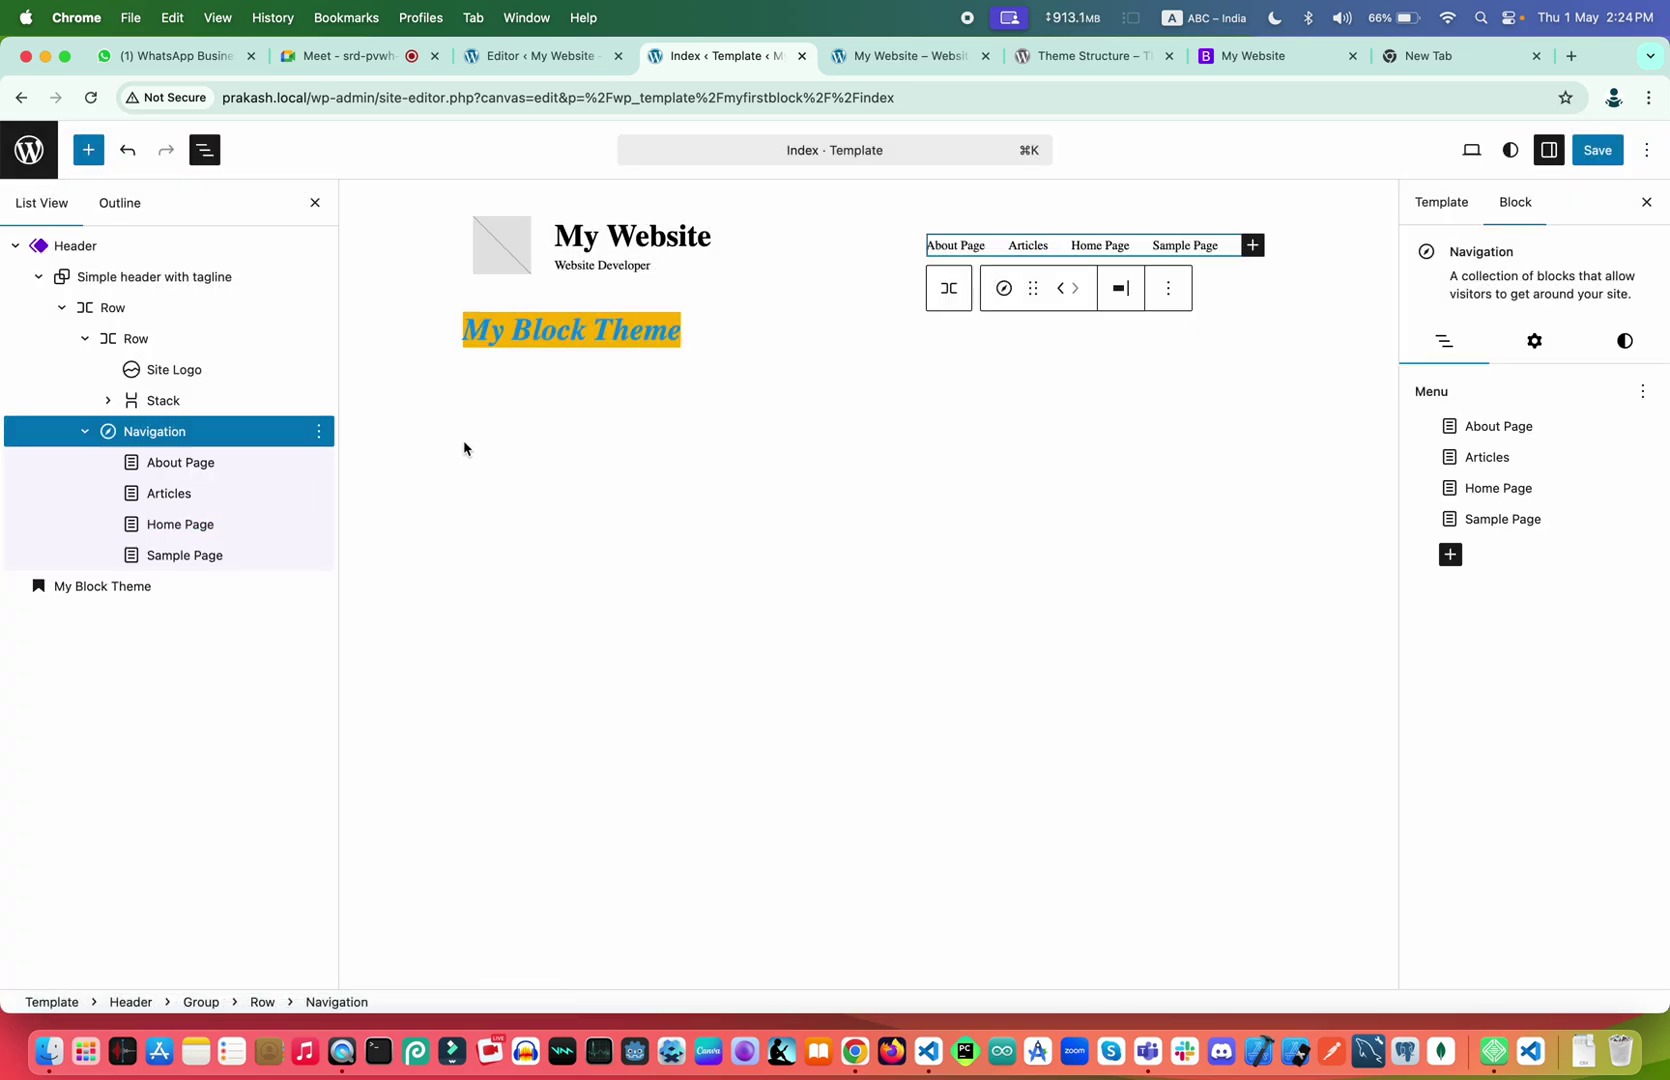
Move Home Page to the first place in the Navigation block and save the Index template
{"action": "left_click_drag", "start_coordinate": [193, 530], "coordinate": [186, 466]}
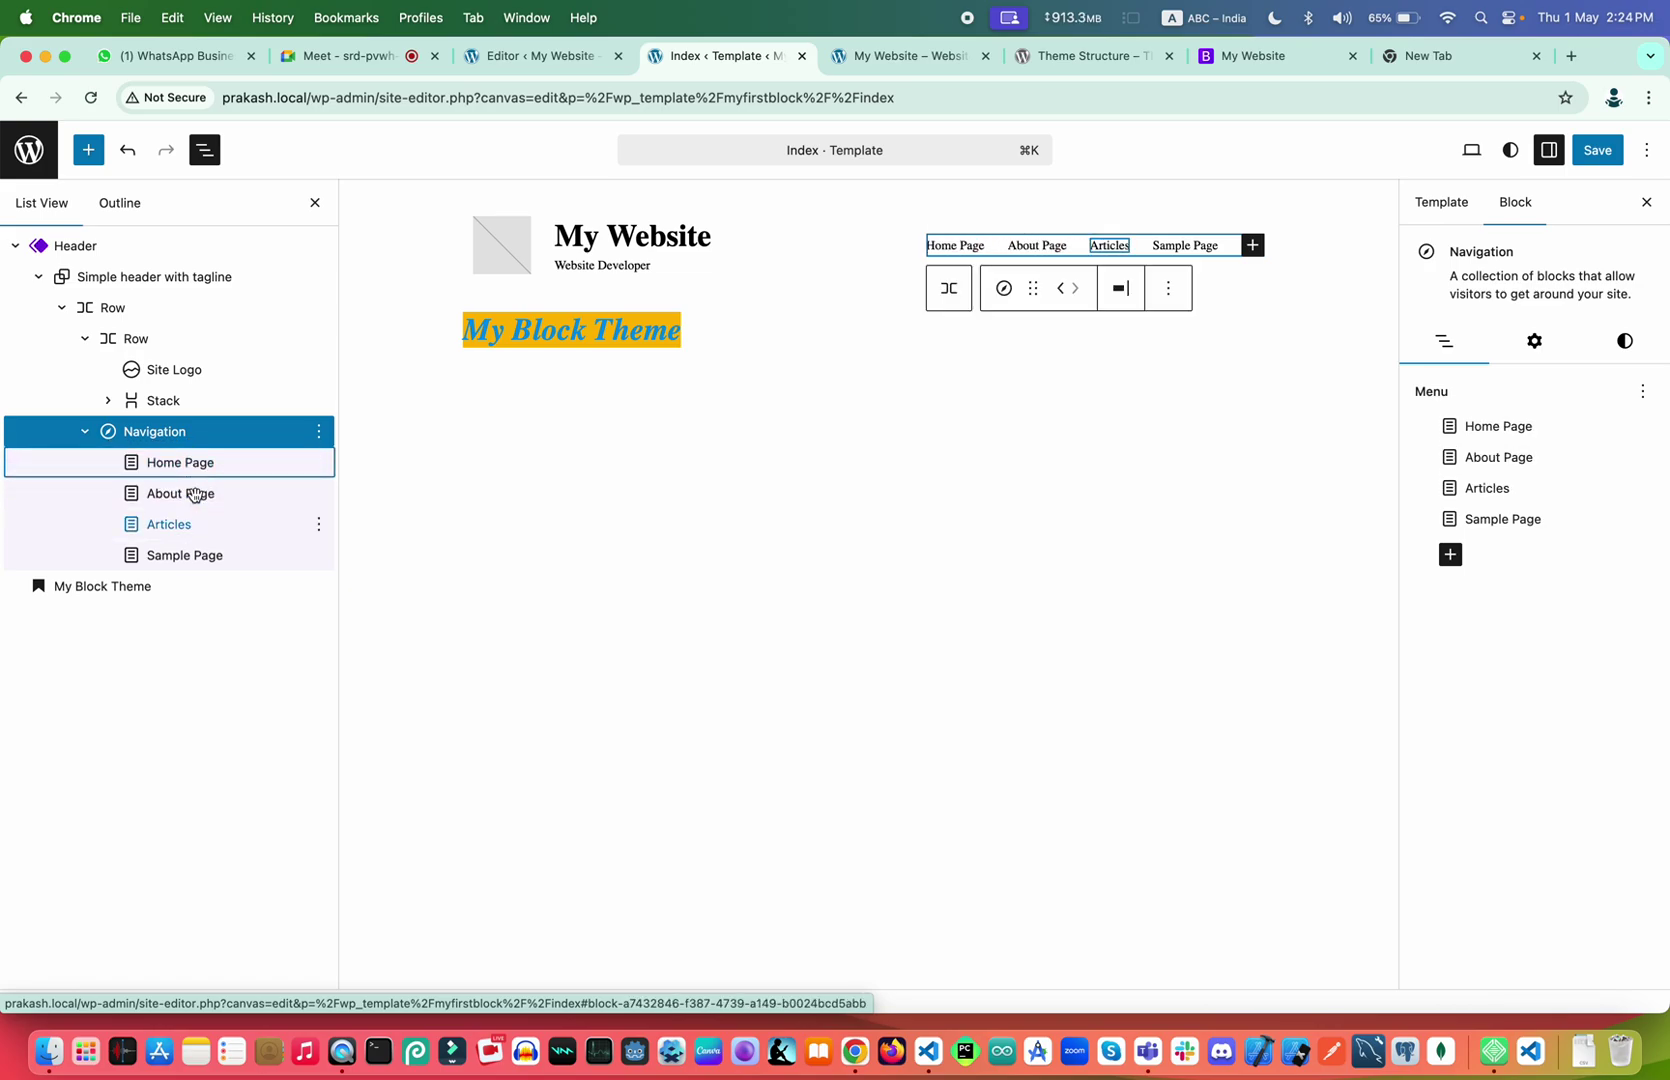
{"action": "left_click", "coordinate": [1590, 152]}
{"action": "left_click", "coordinate": [1590, 152]}
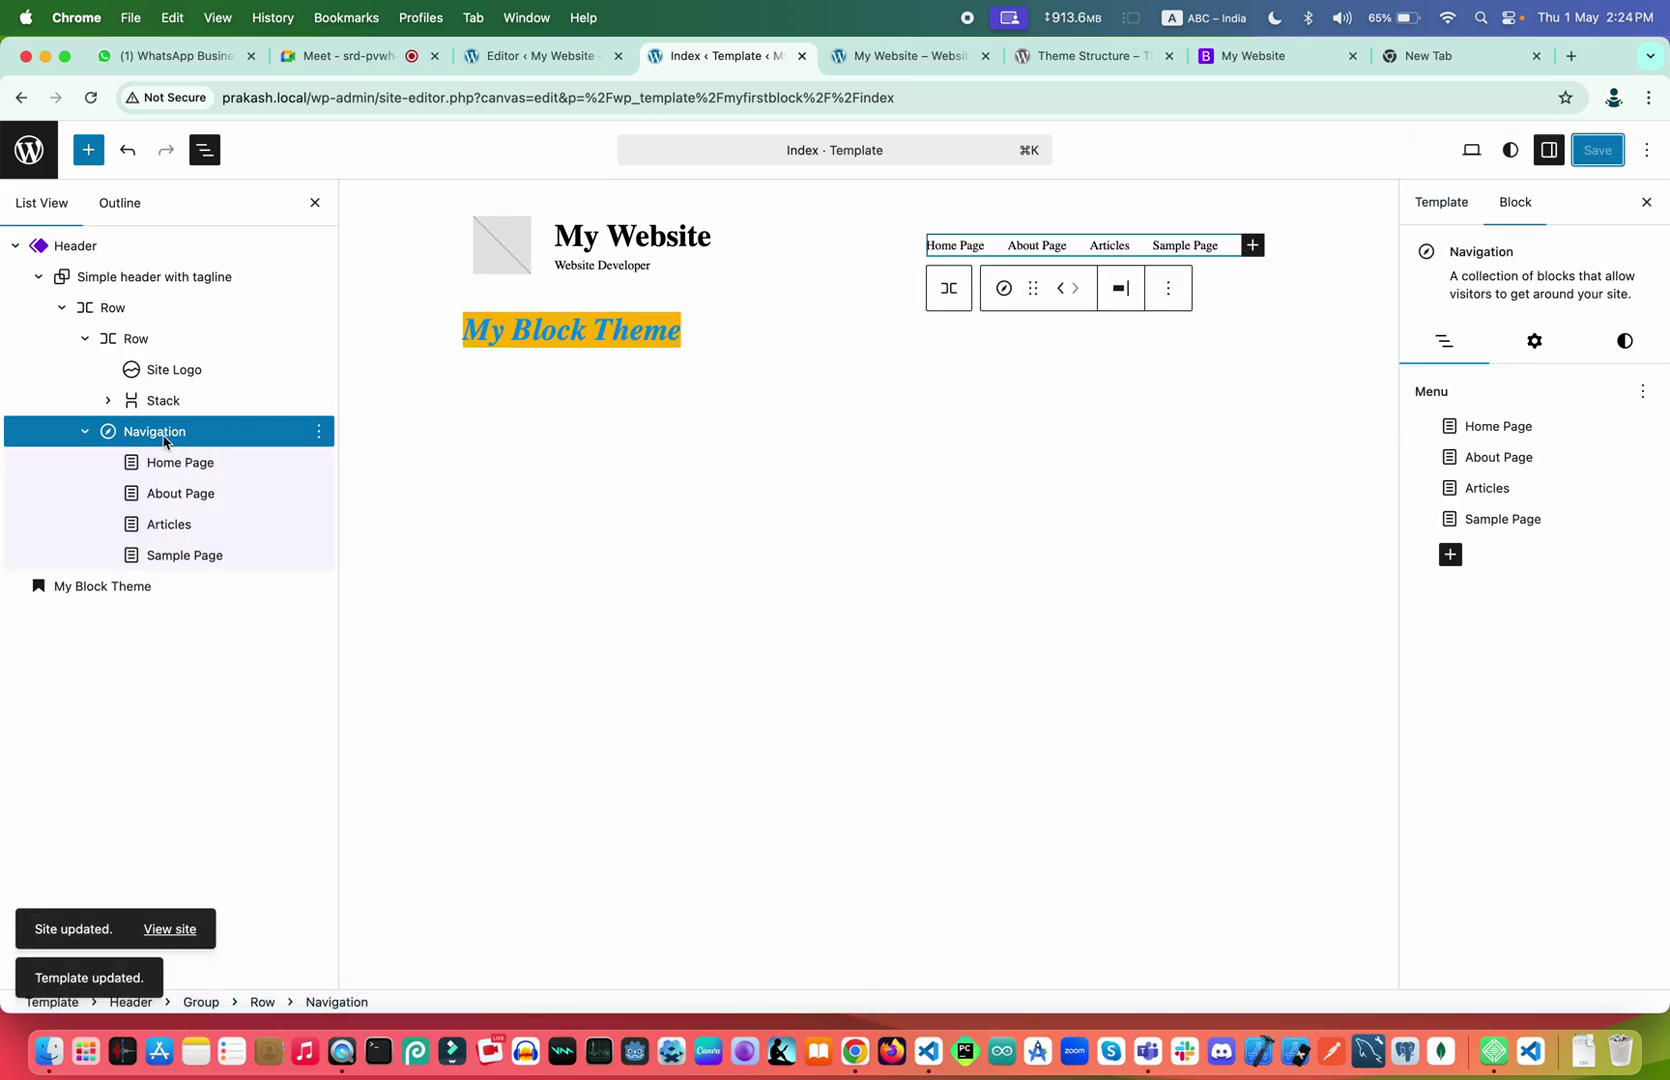
Show the Index template in the code editor and copy its header template-part comment
{"action": "left_click", "coordinate": [1647, 150]}
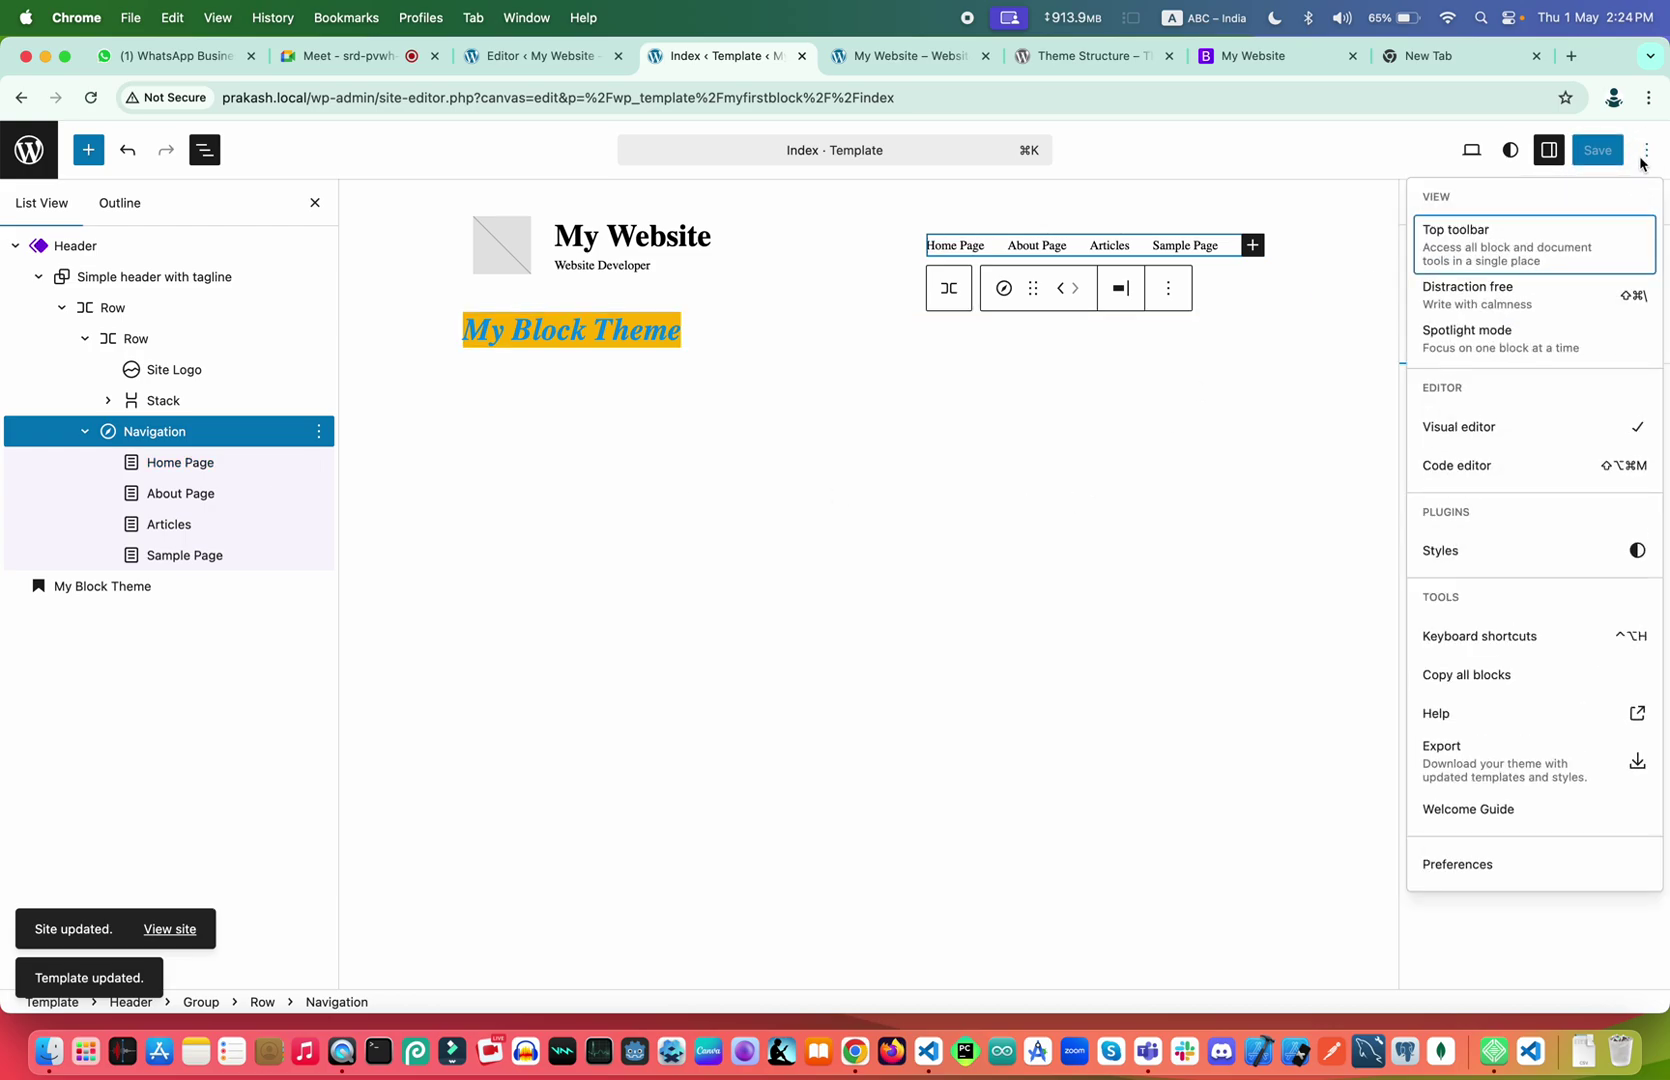
{"action": "left_click", "coordinate": [1484, 468]}
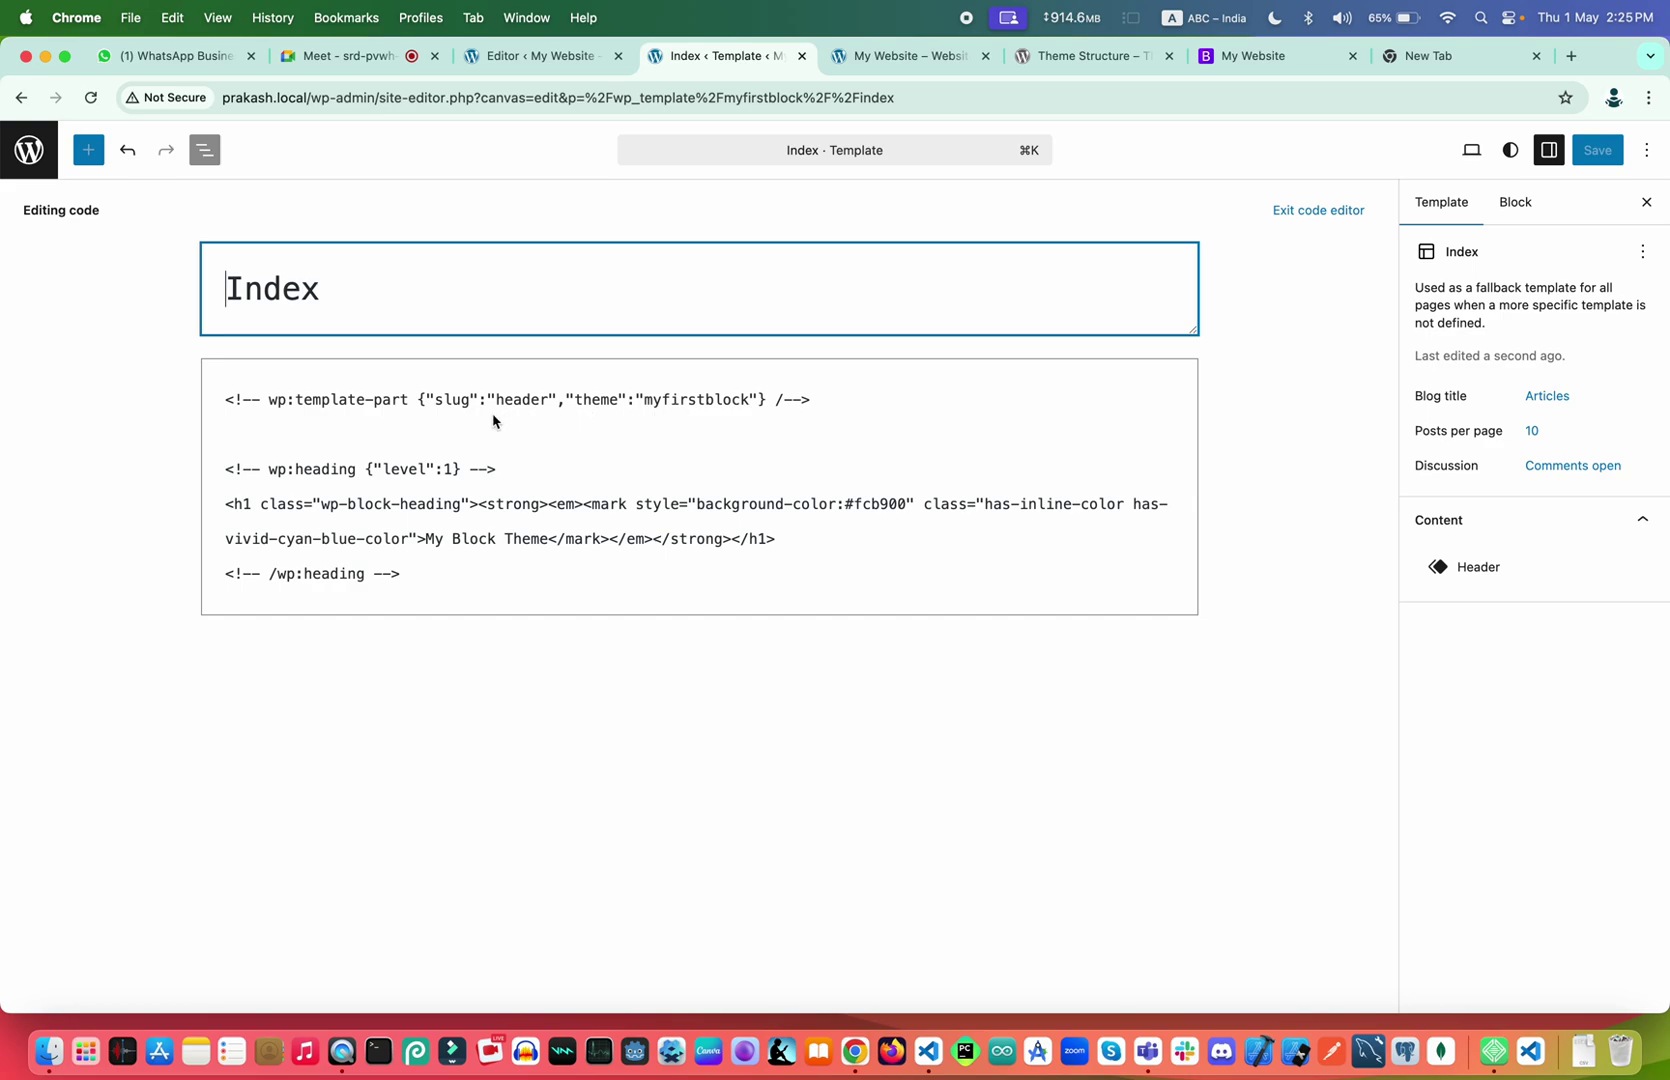
{"action": "left_click_drag", "start_coordinate": [839, 402], "coordinate": [188, 418]}
{"action": "key", "text": "super+c"}
Switch to VS Code and paste the header template-part comment above the heading in index.html, followed by a blank line
{"action": "key", "text": "ctrl+Right"}
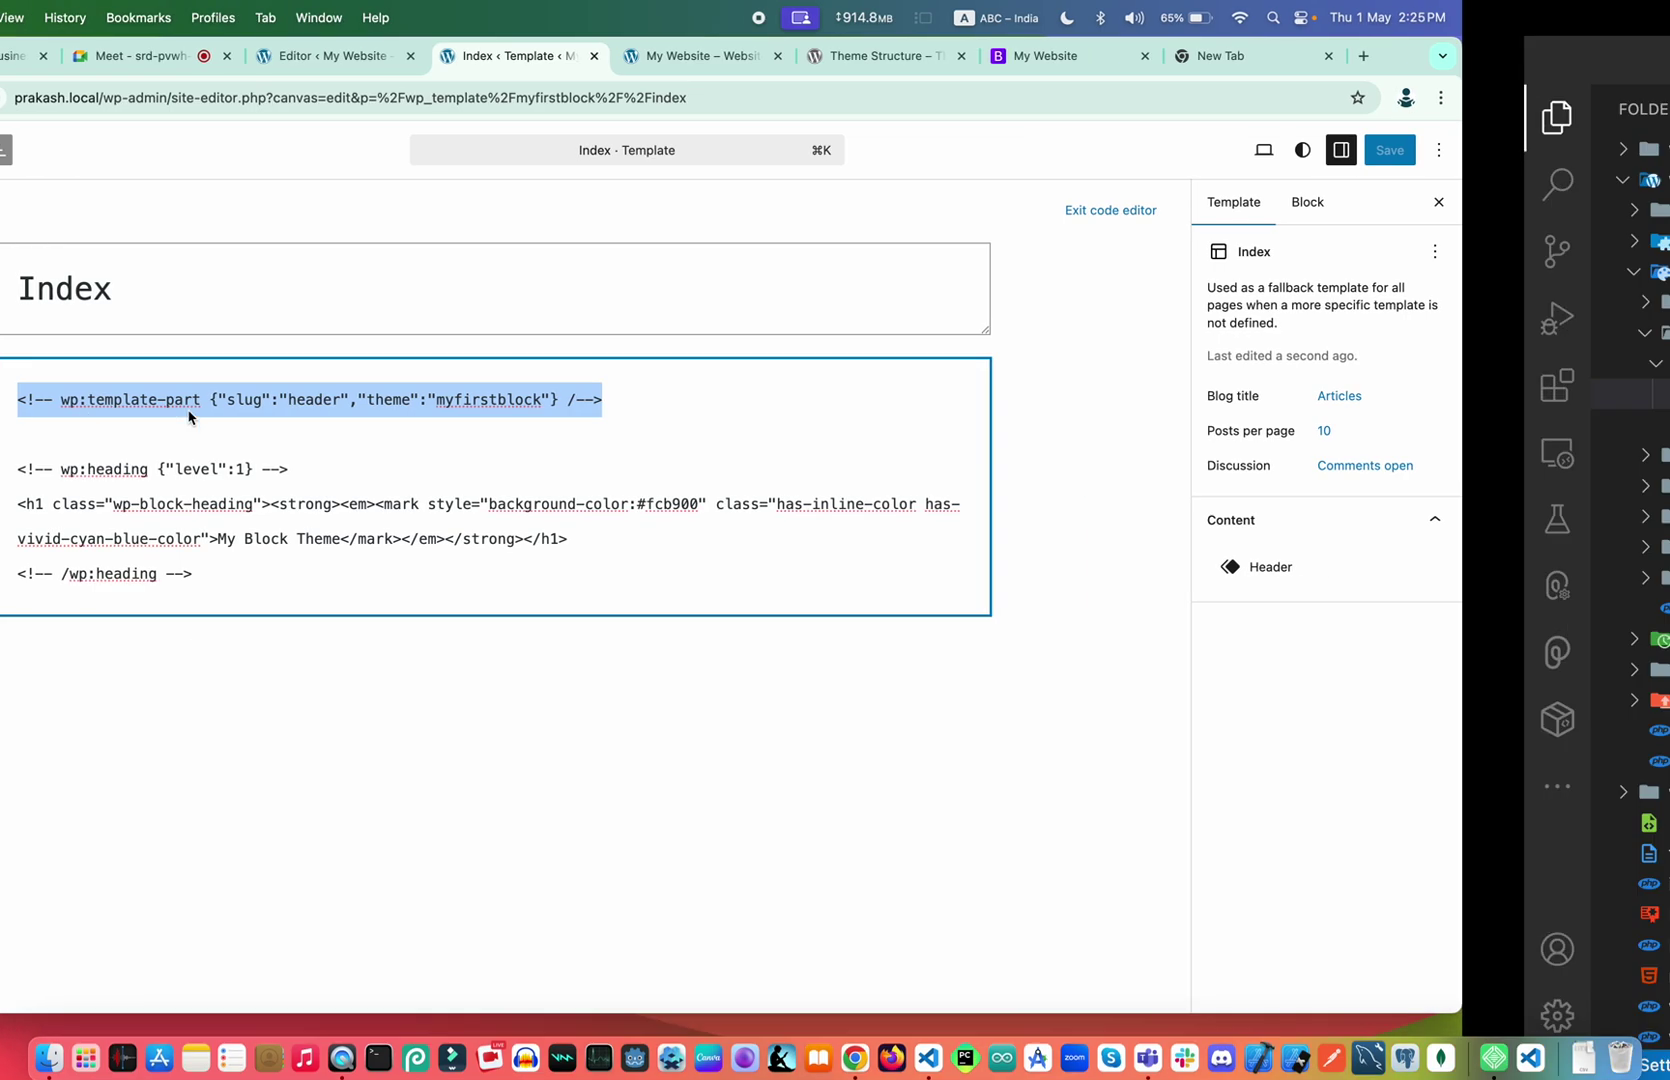
{"action": "left_click", "coordinate": [482, 181]}
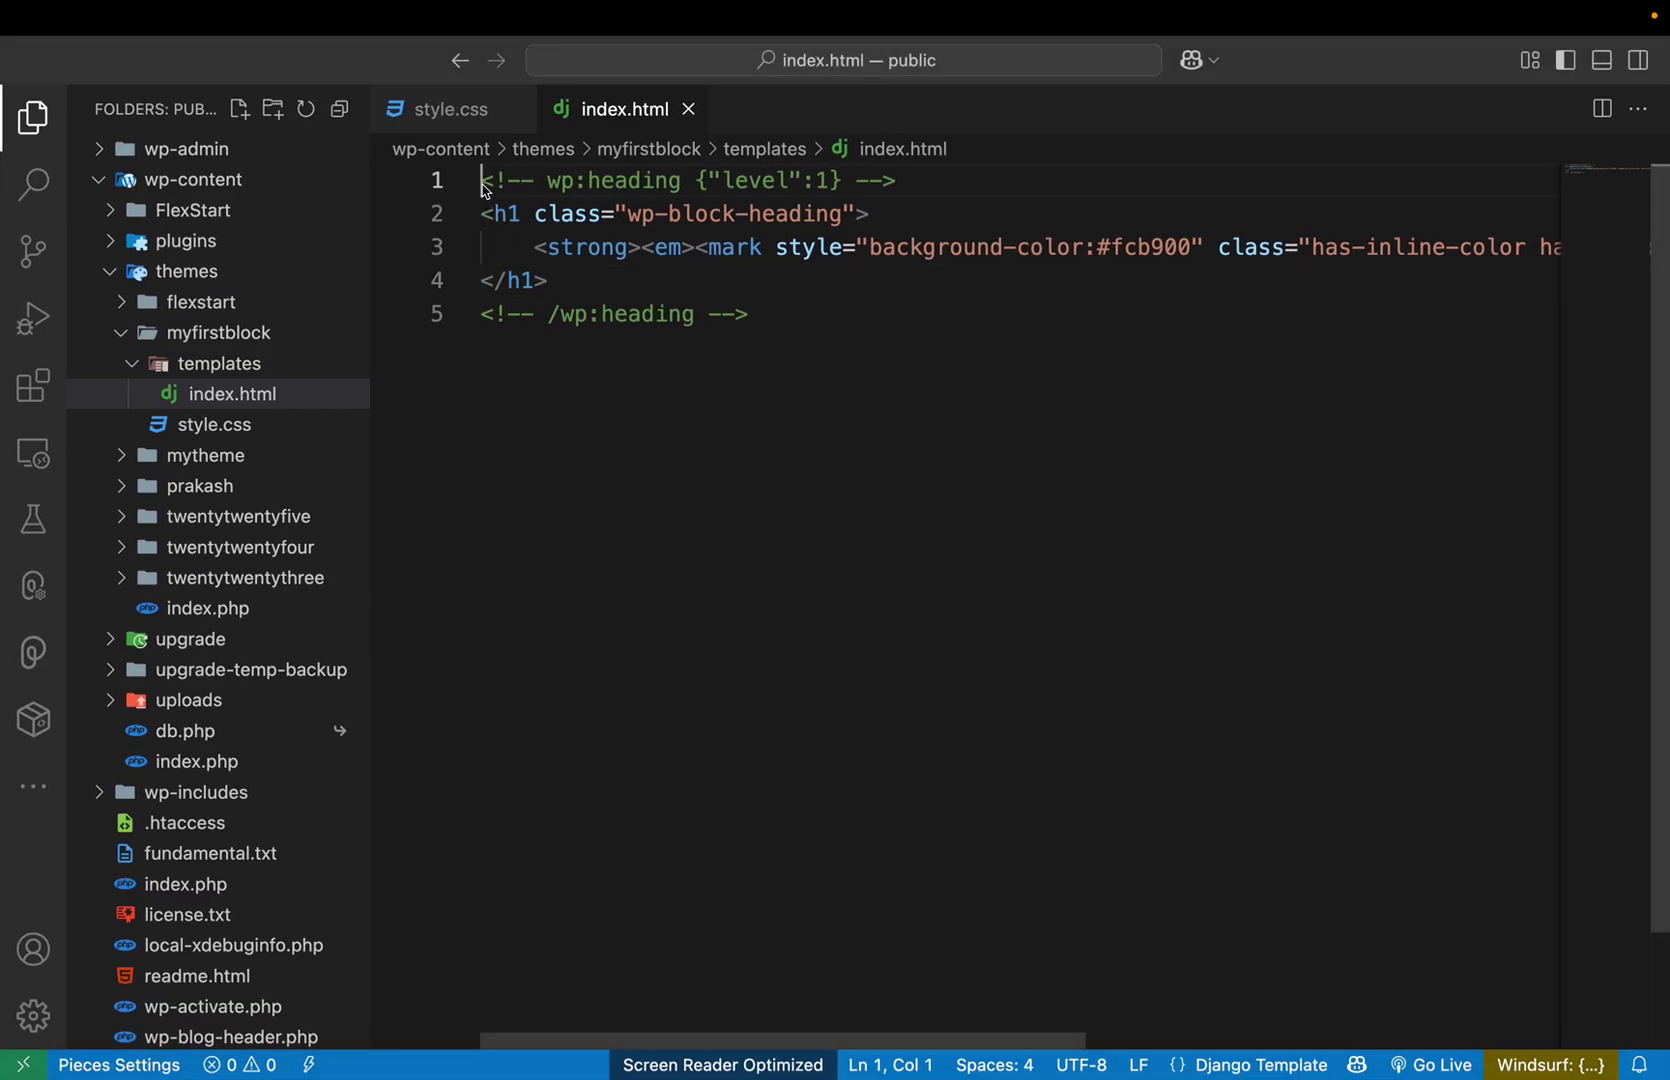
{"action": "key", "text": "Return"}
{"action": "key", "text": "Up"}
{"action": "key", "text": "super+v"}
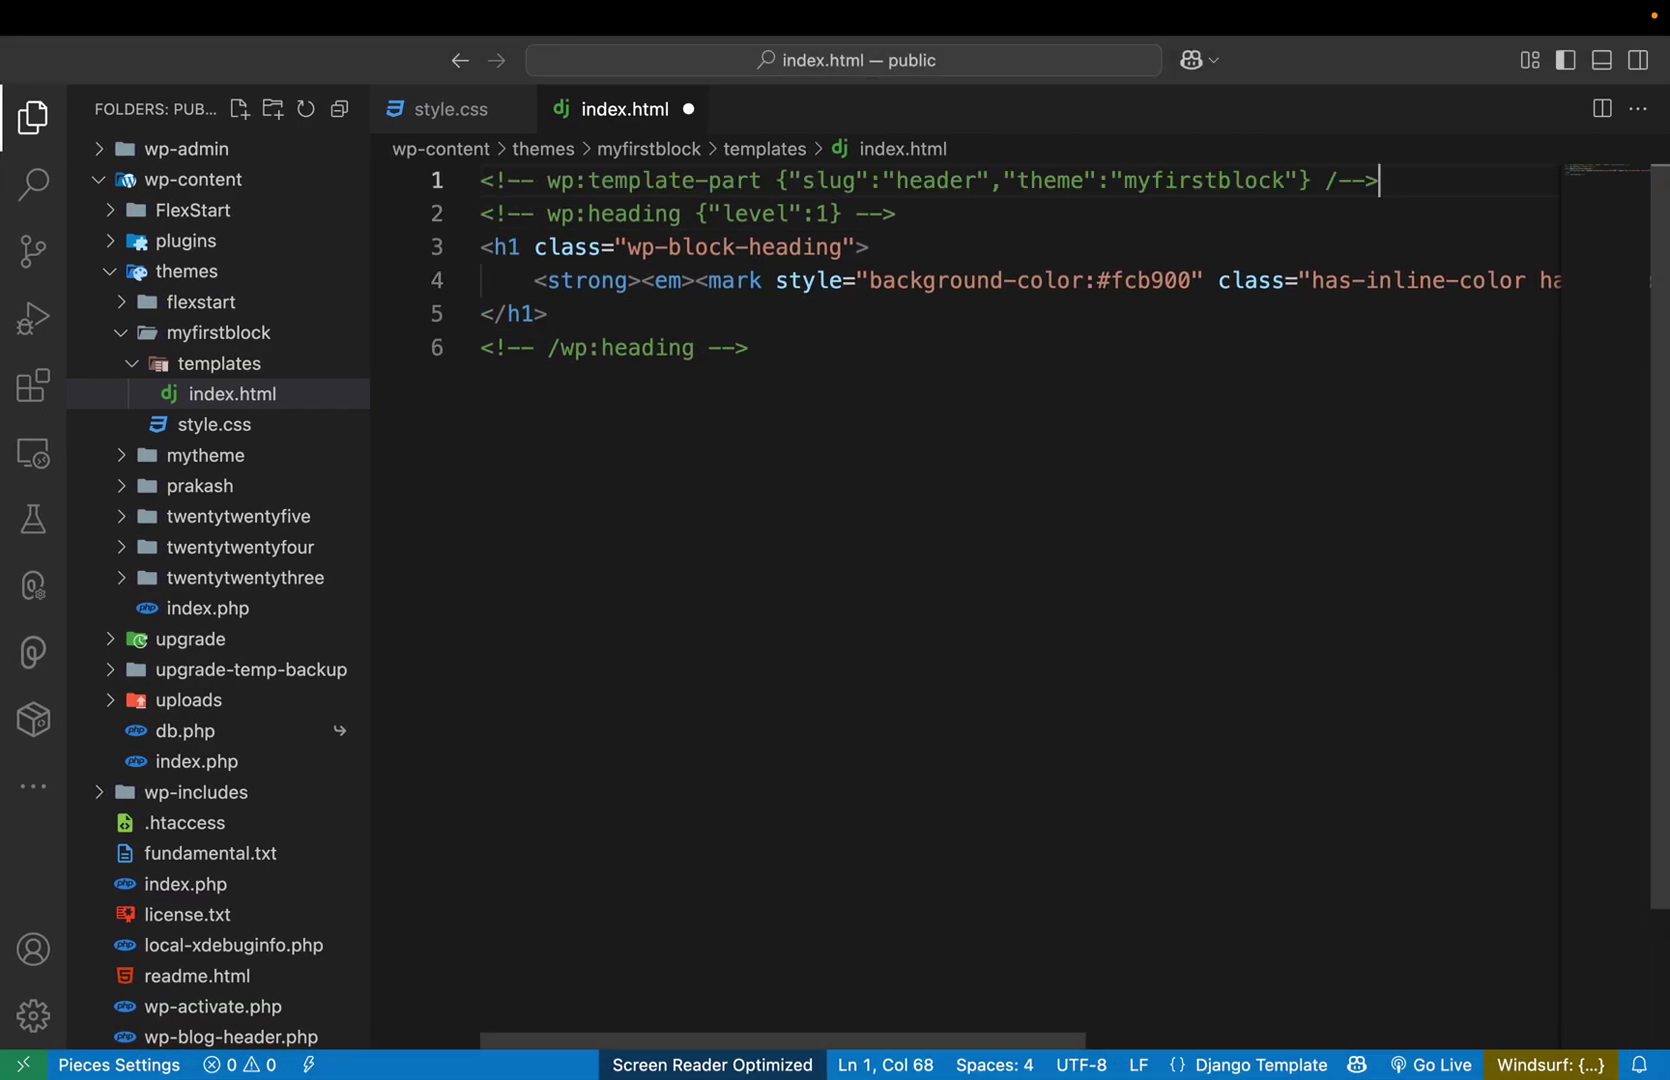
{"action": "key", "text": "Return"}
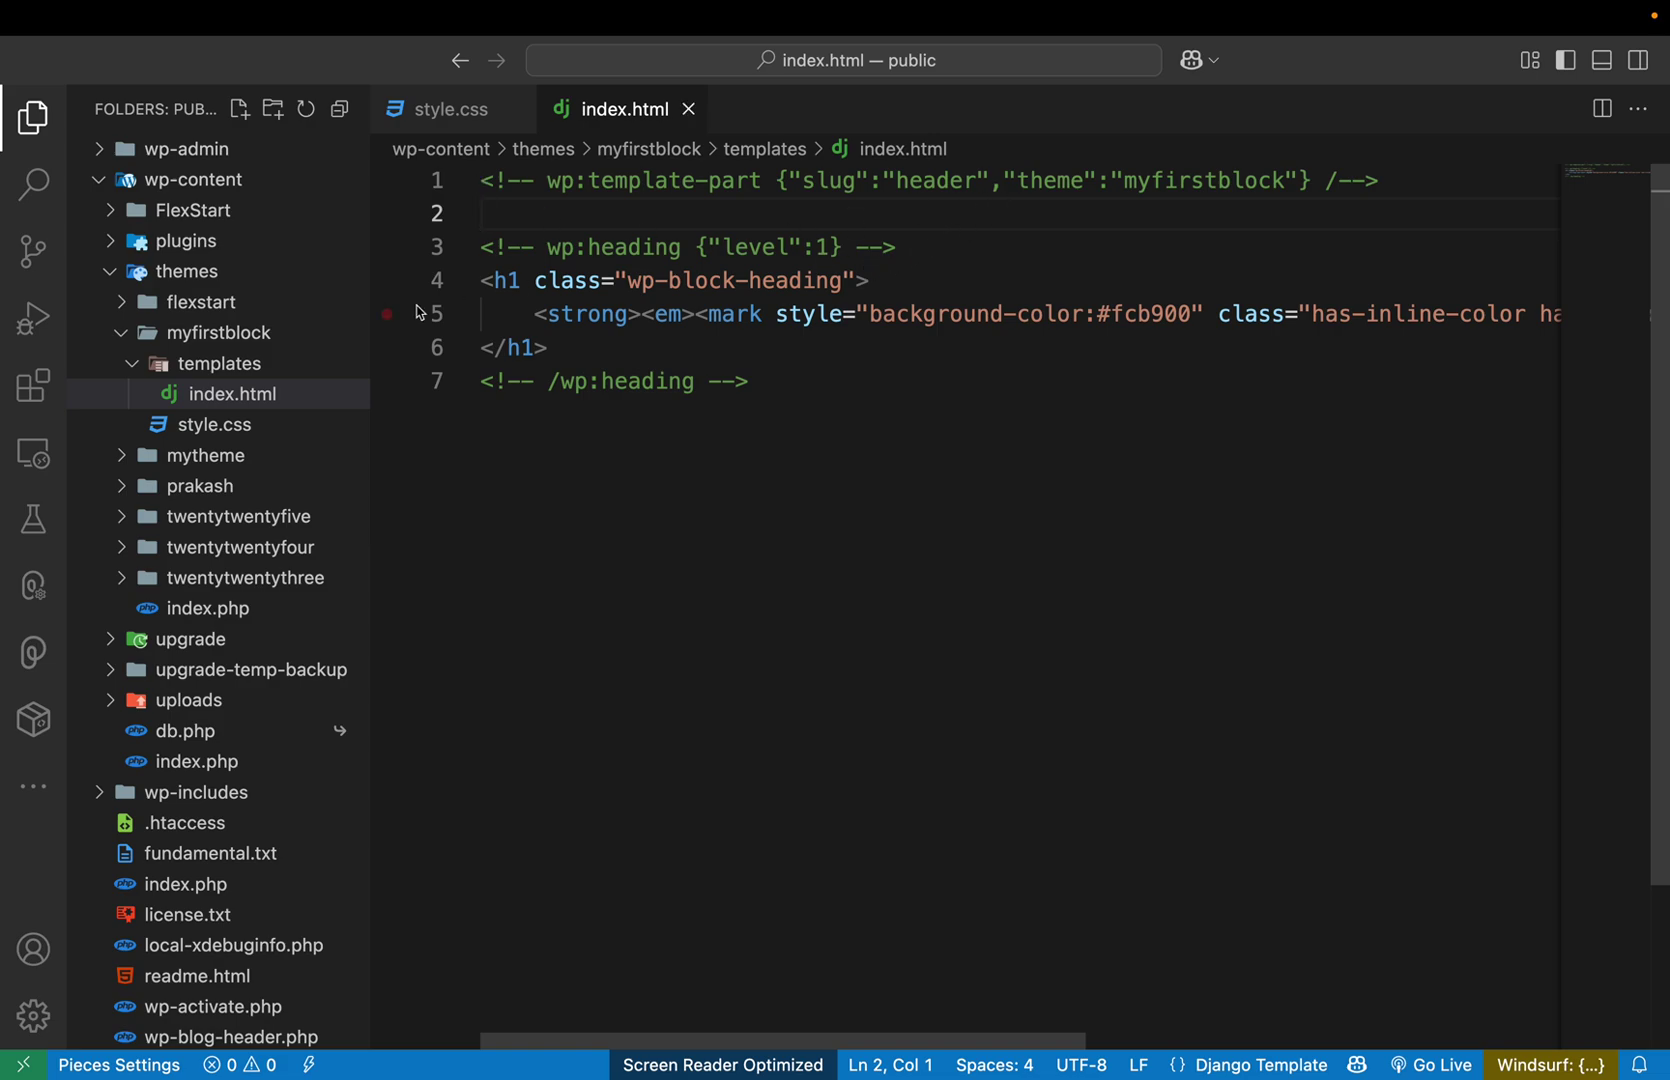
Create a folder named parts inside the myfirstblock theme folder
{"action": "right_click", "coordinate": [217, 342]}
{"action": "left_click", "coordinate": [253, 368]}
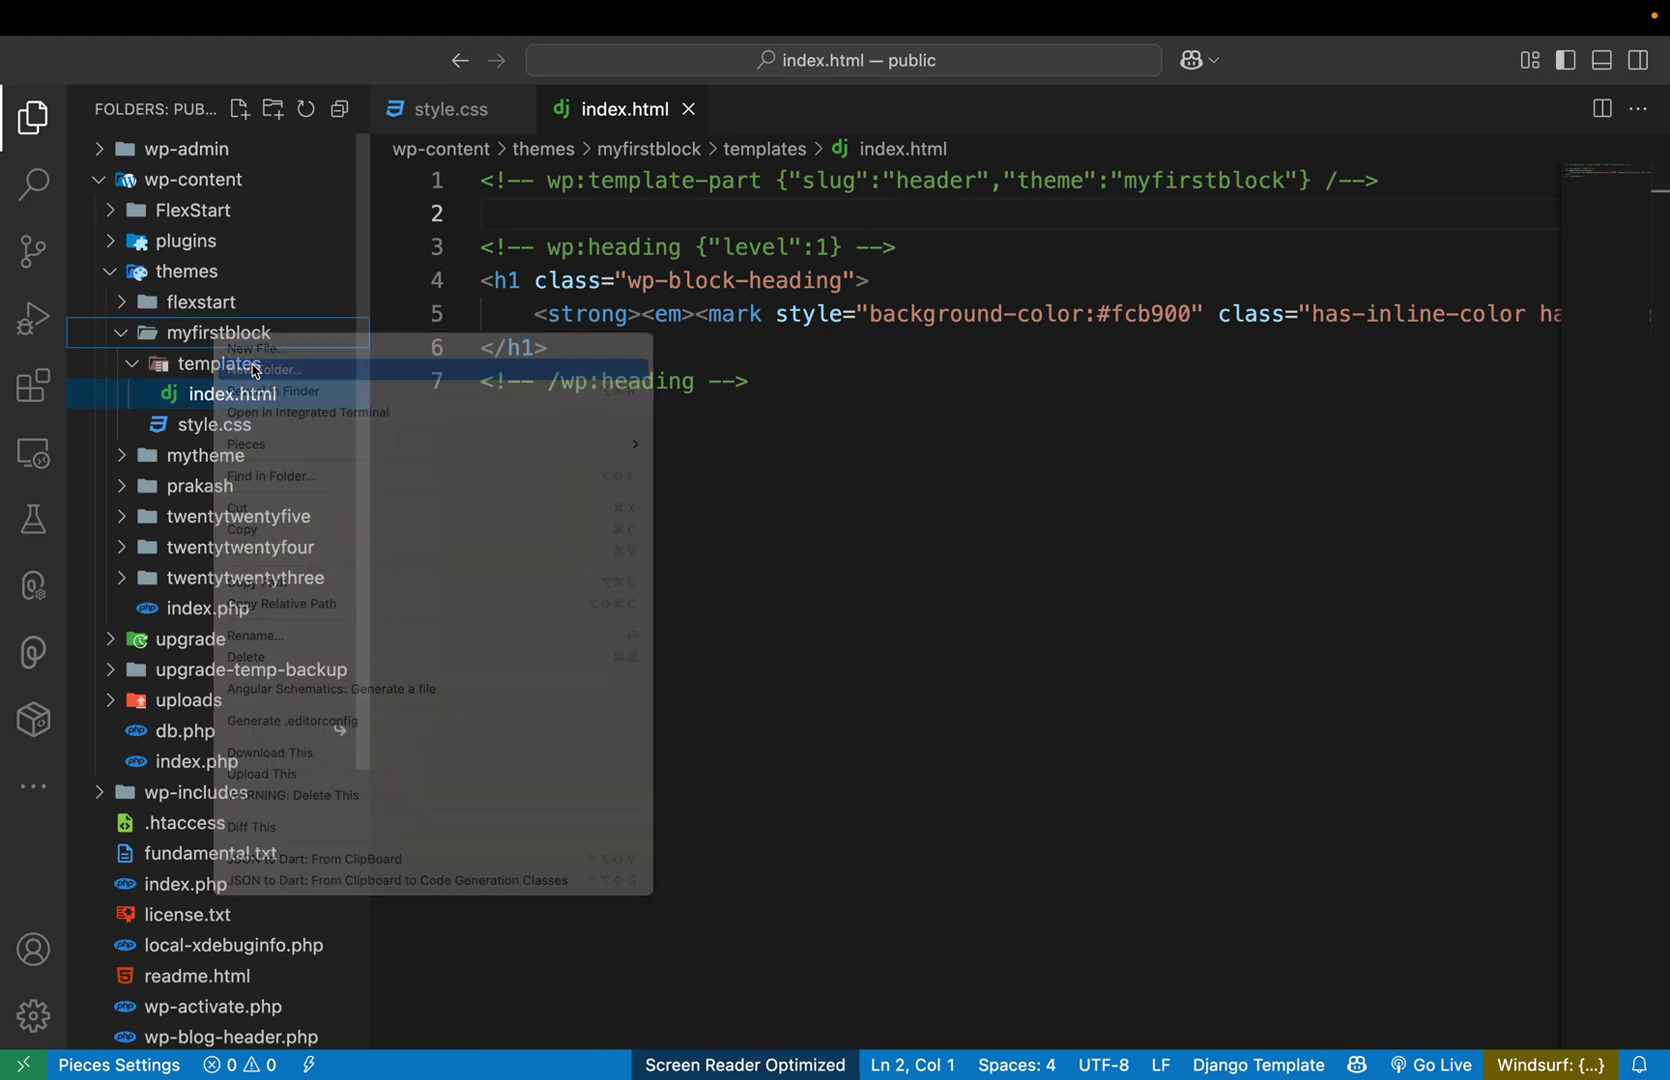
{"action": "type", "text": "parts"}
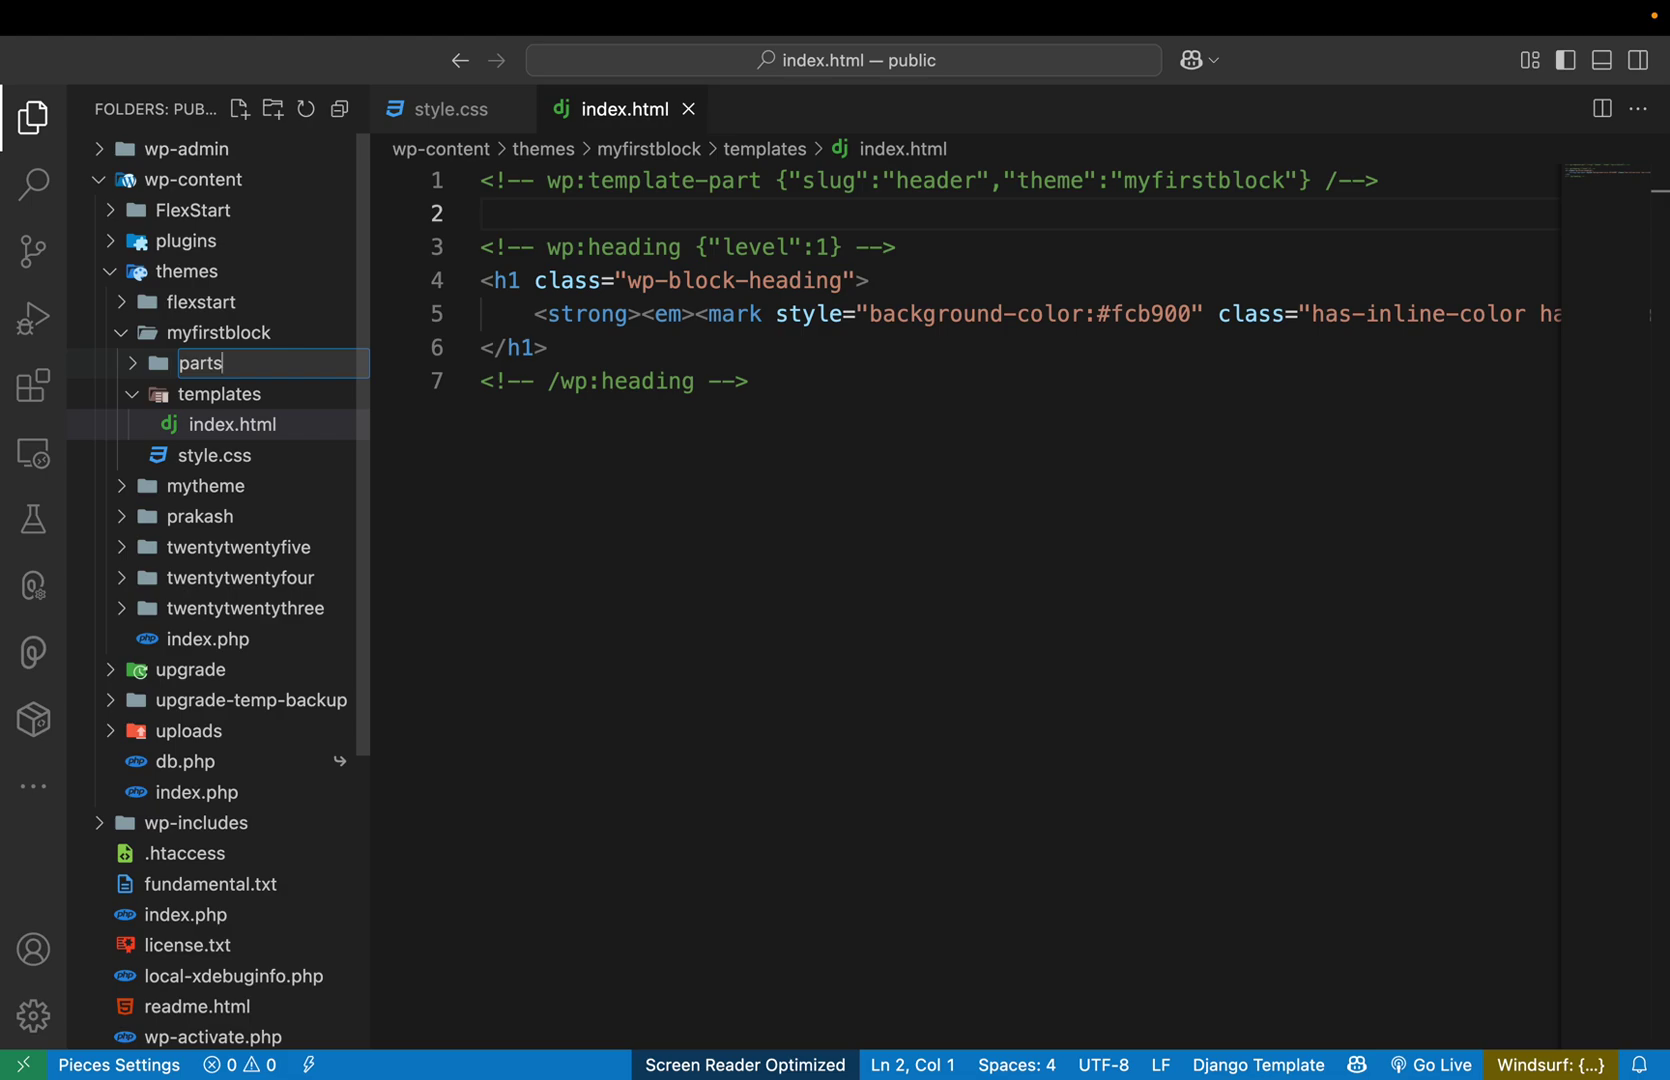
{"action": "key", "text": "Return"}
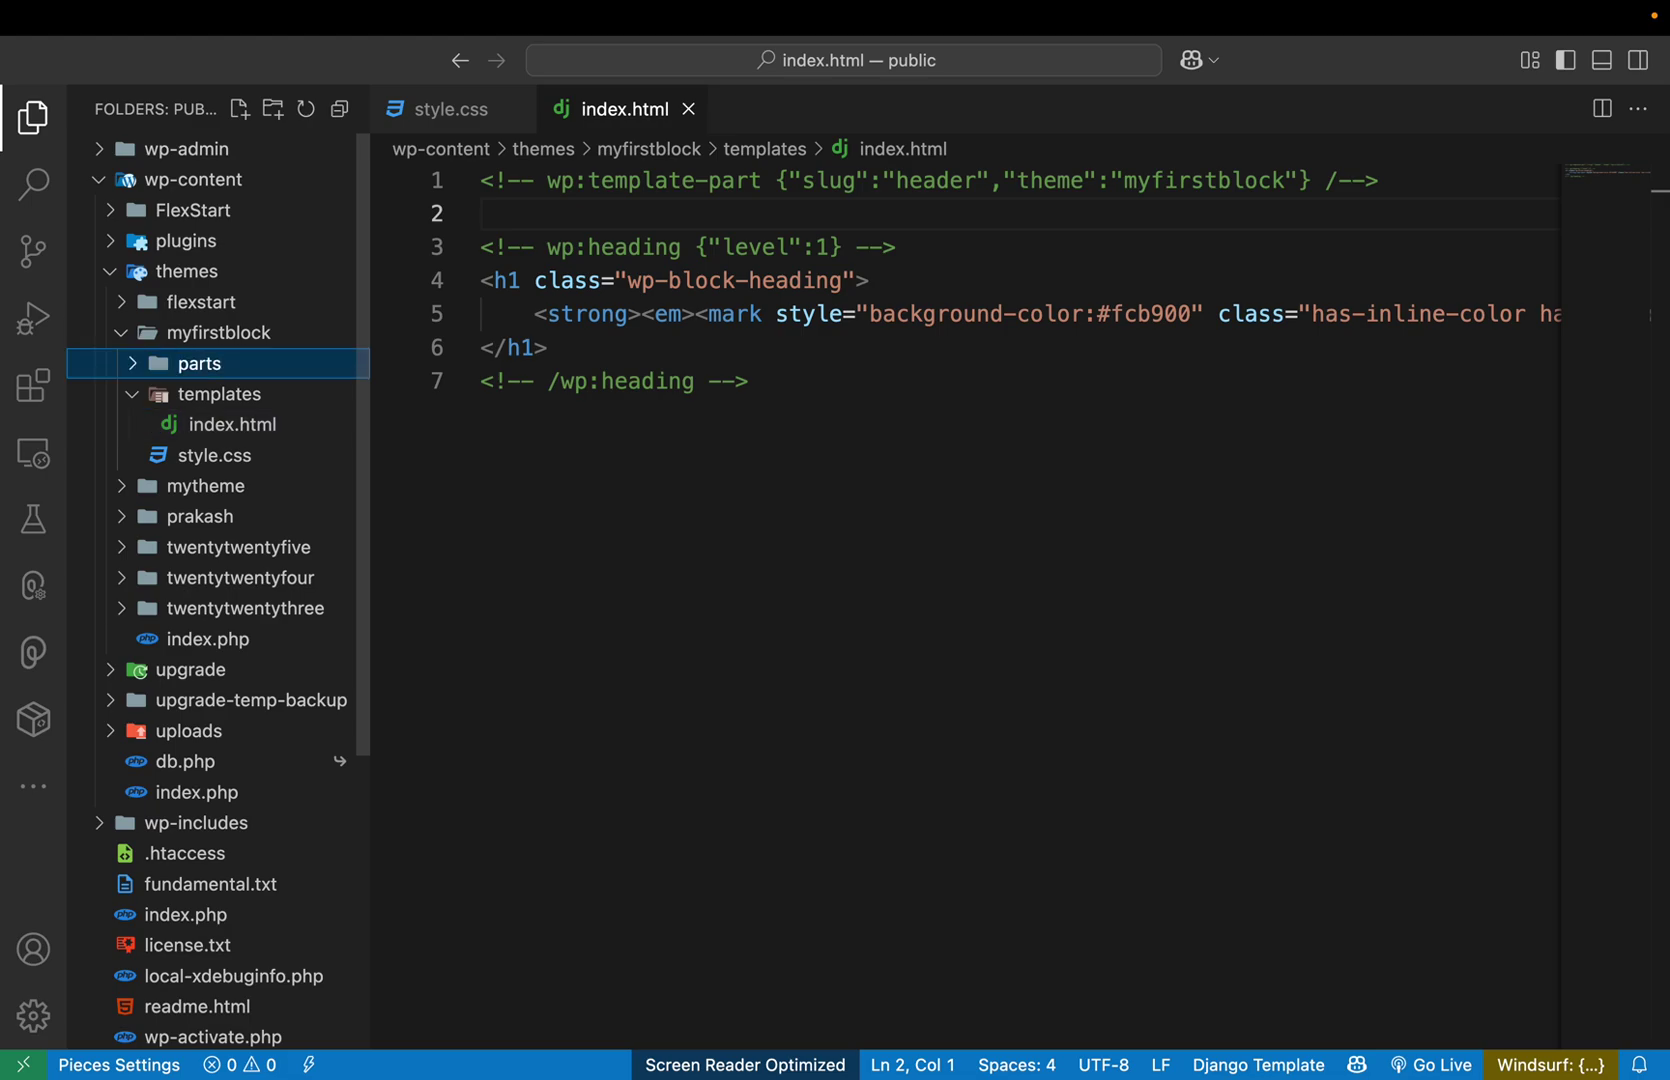
Create a file named header.html inside the theme's parts folder
{"action": "right_click", "coordinate": [189, 380]}
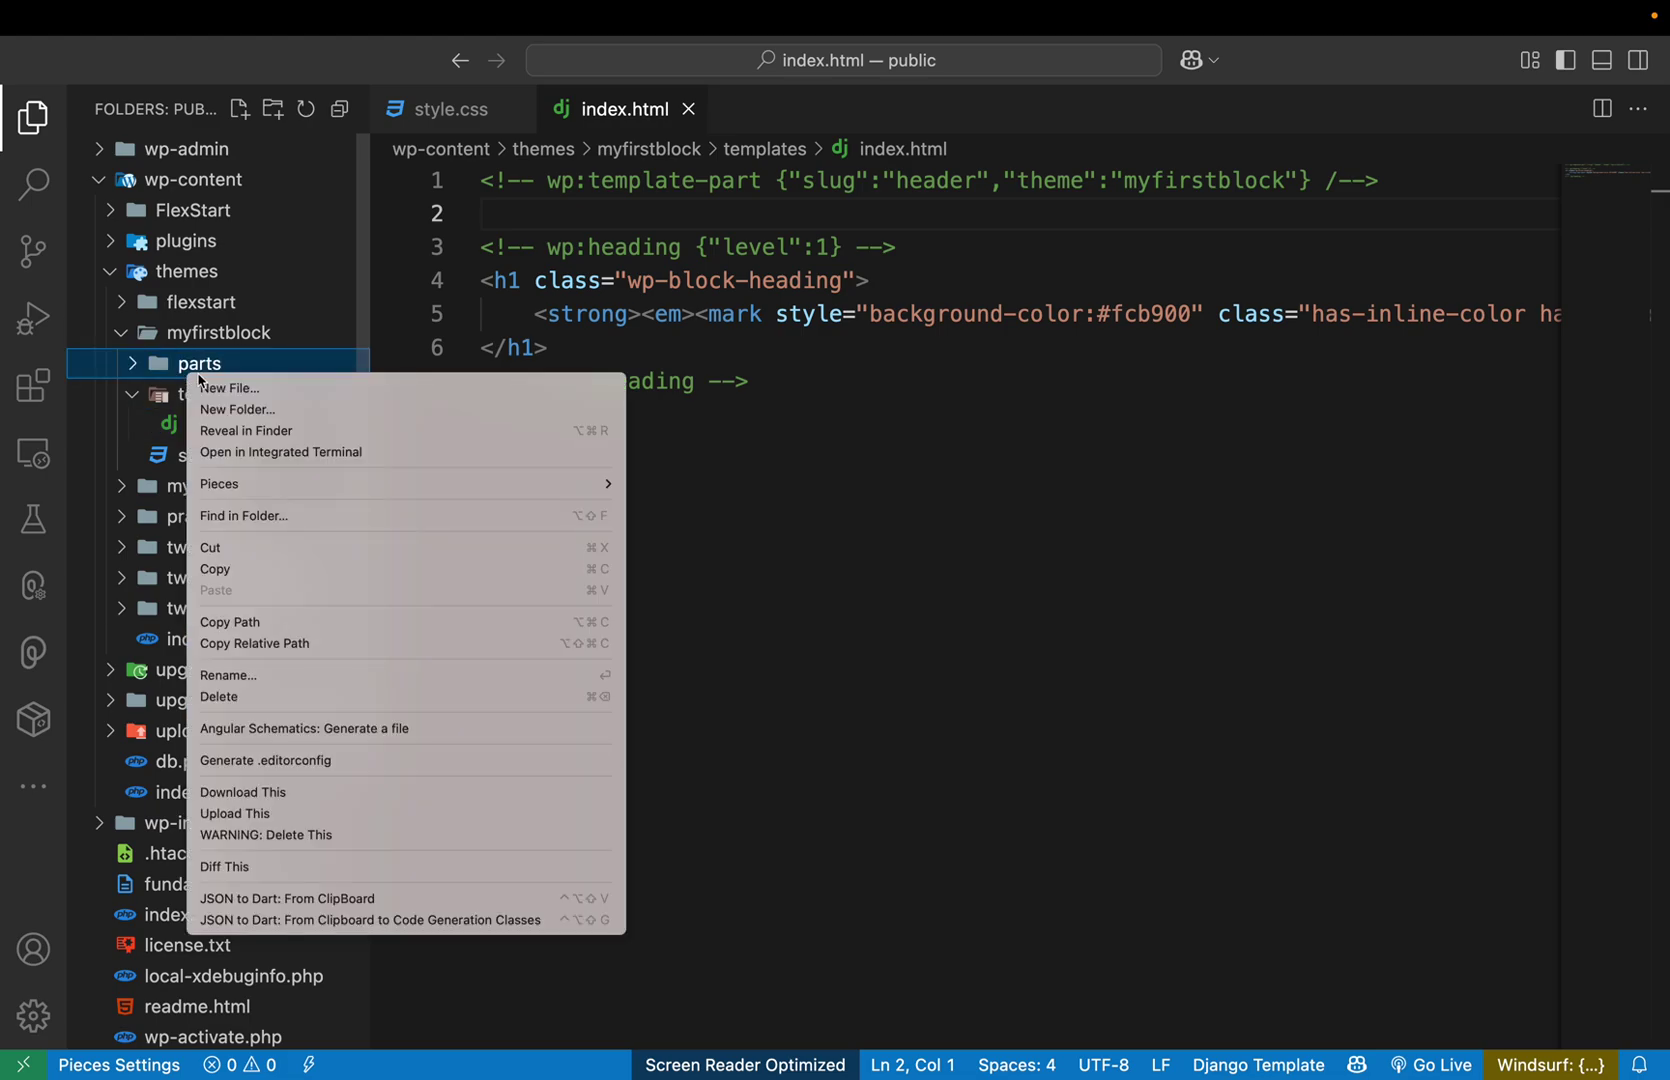
{"action": "left_click", "coordinate": [259, 386]}
{"action": "type", "text": "hea"}
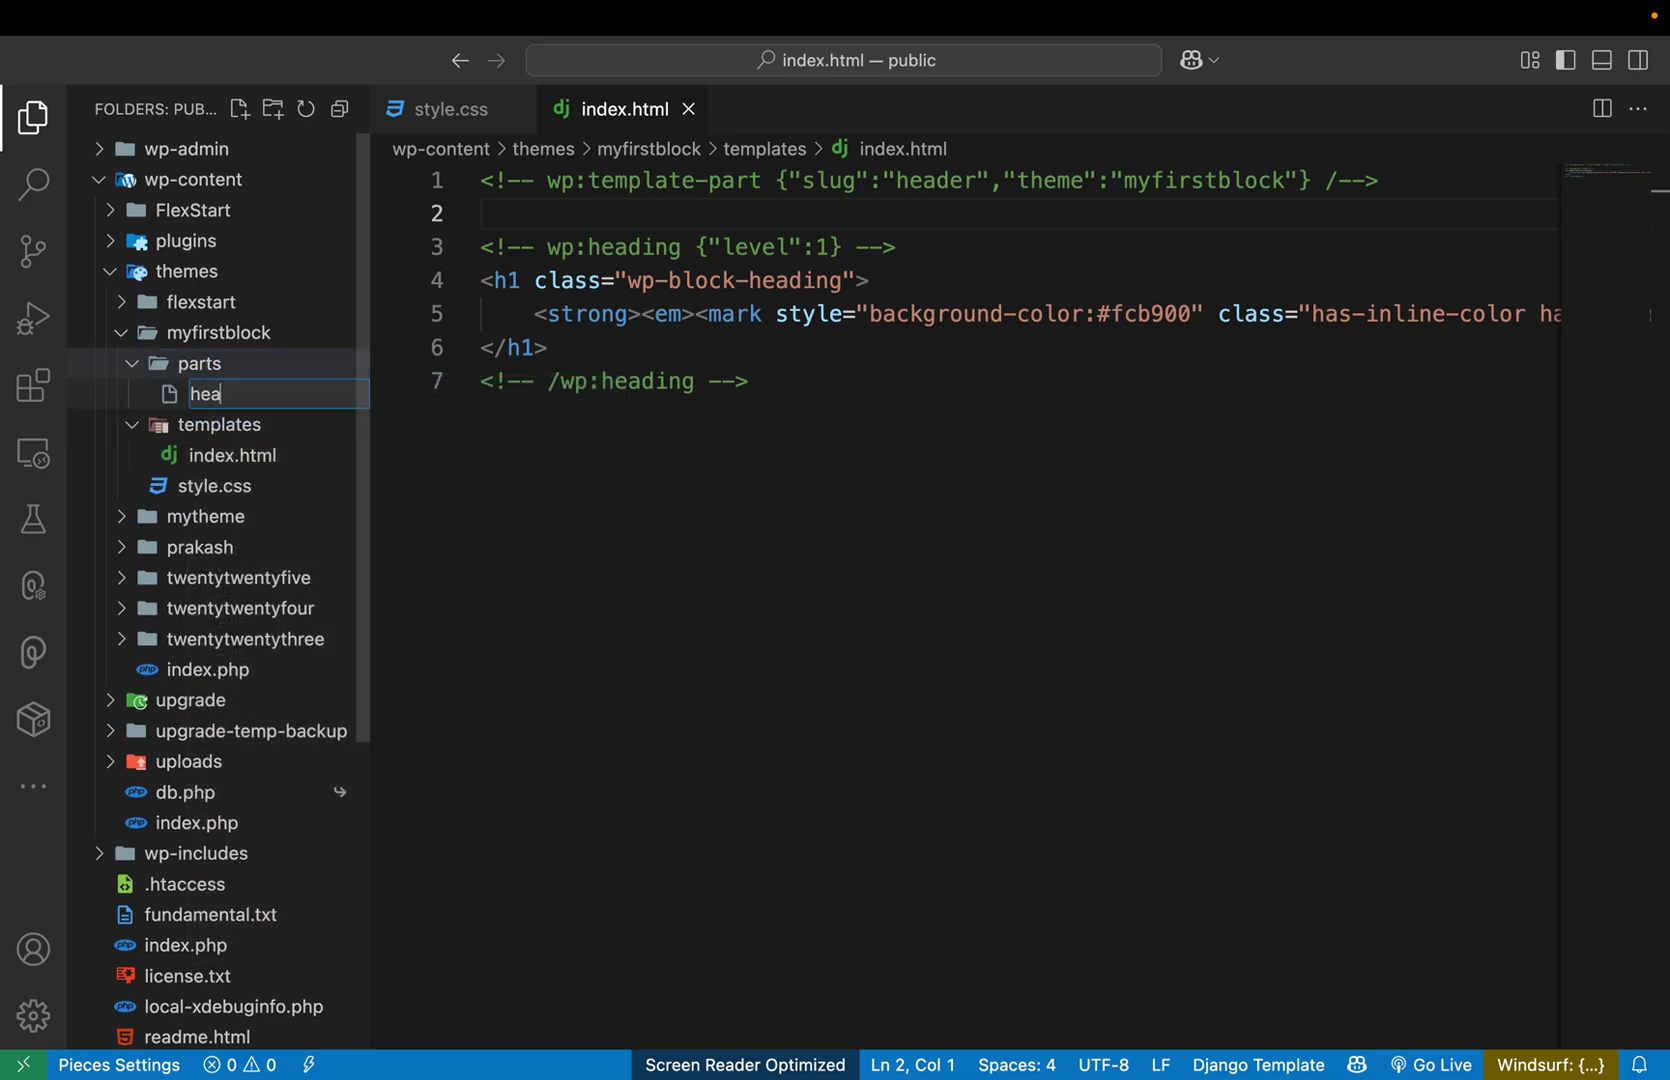
{"action": "type", "text": "der.html"}
{"action": "key", "text": "Return"}
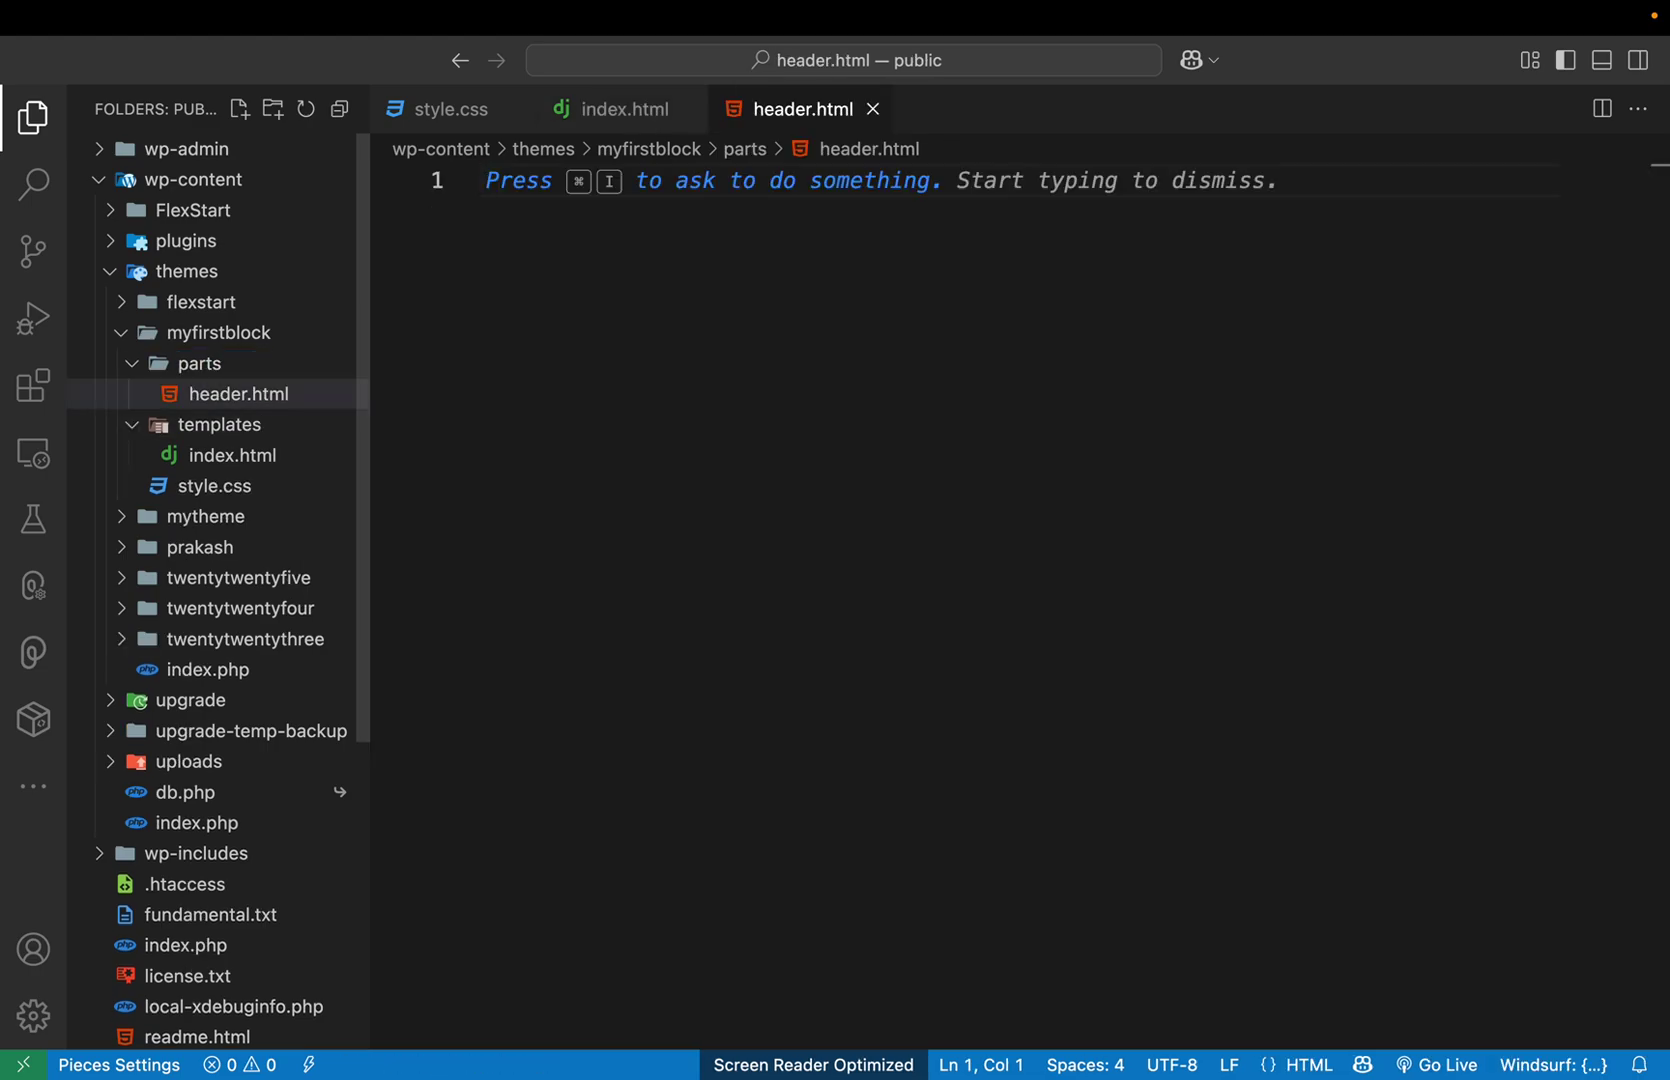
Switch back to Chrome, exit the template's code editor, and reload the prakash.local front page to check the header
{"action": "key", "text": "ctrl+Left"}
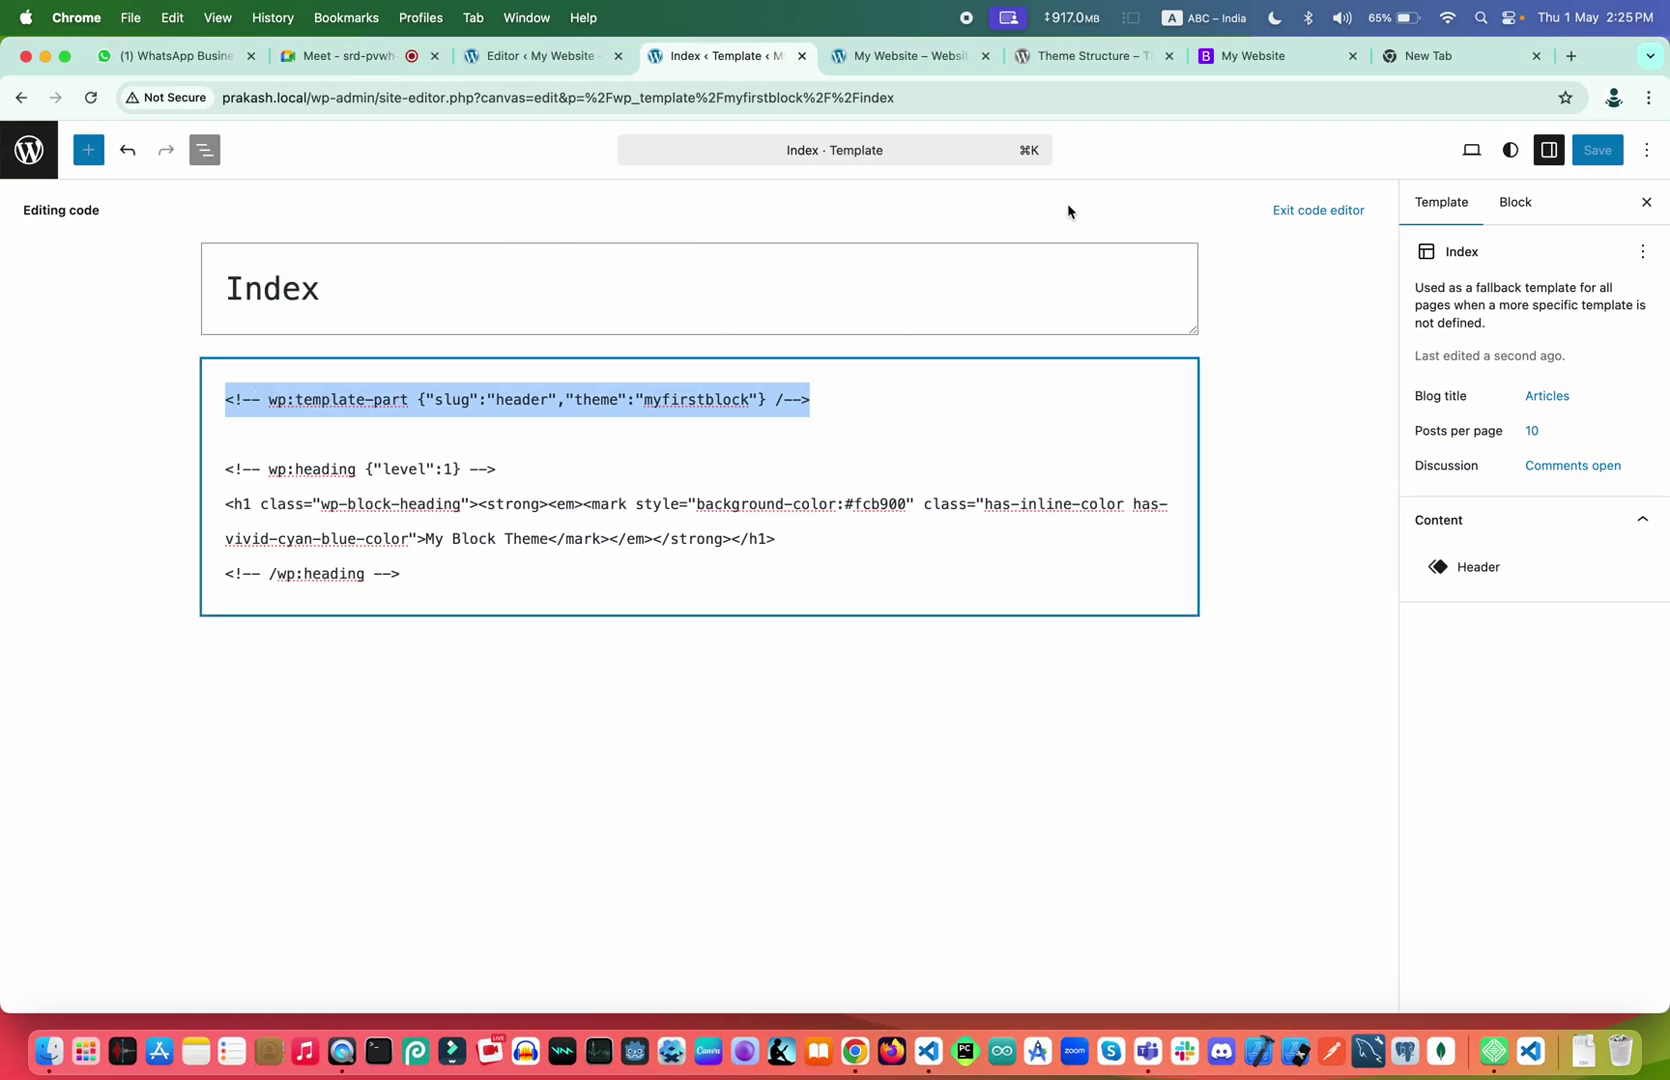
{"action": "left_click", "coordinate": [1284, 212]}
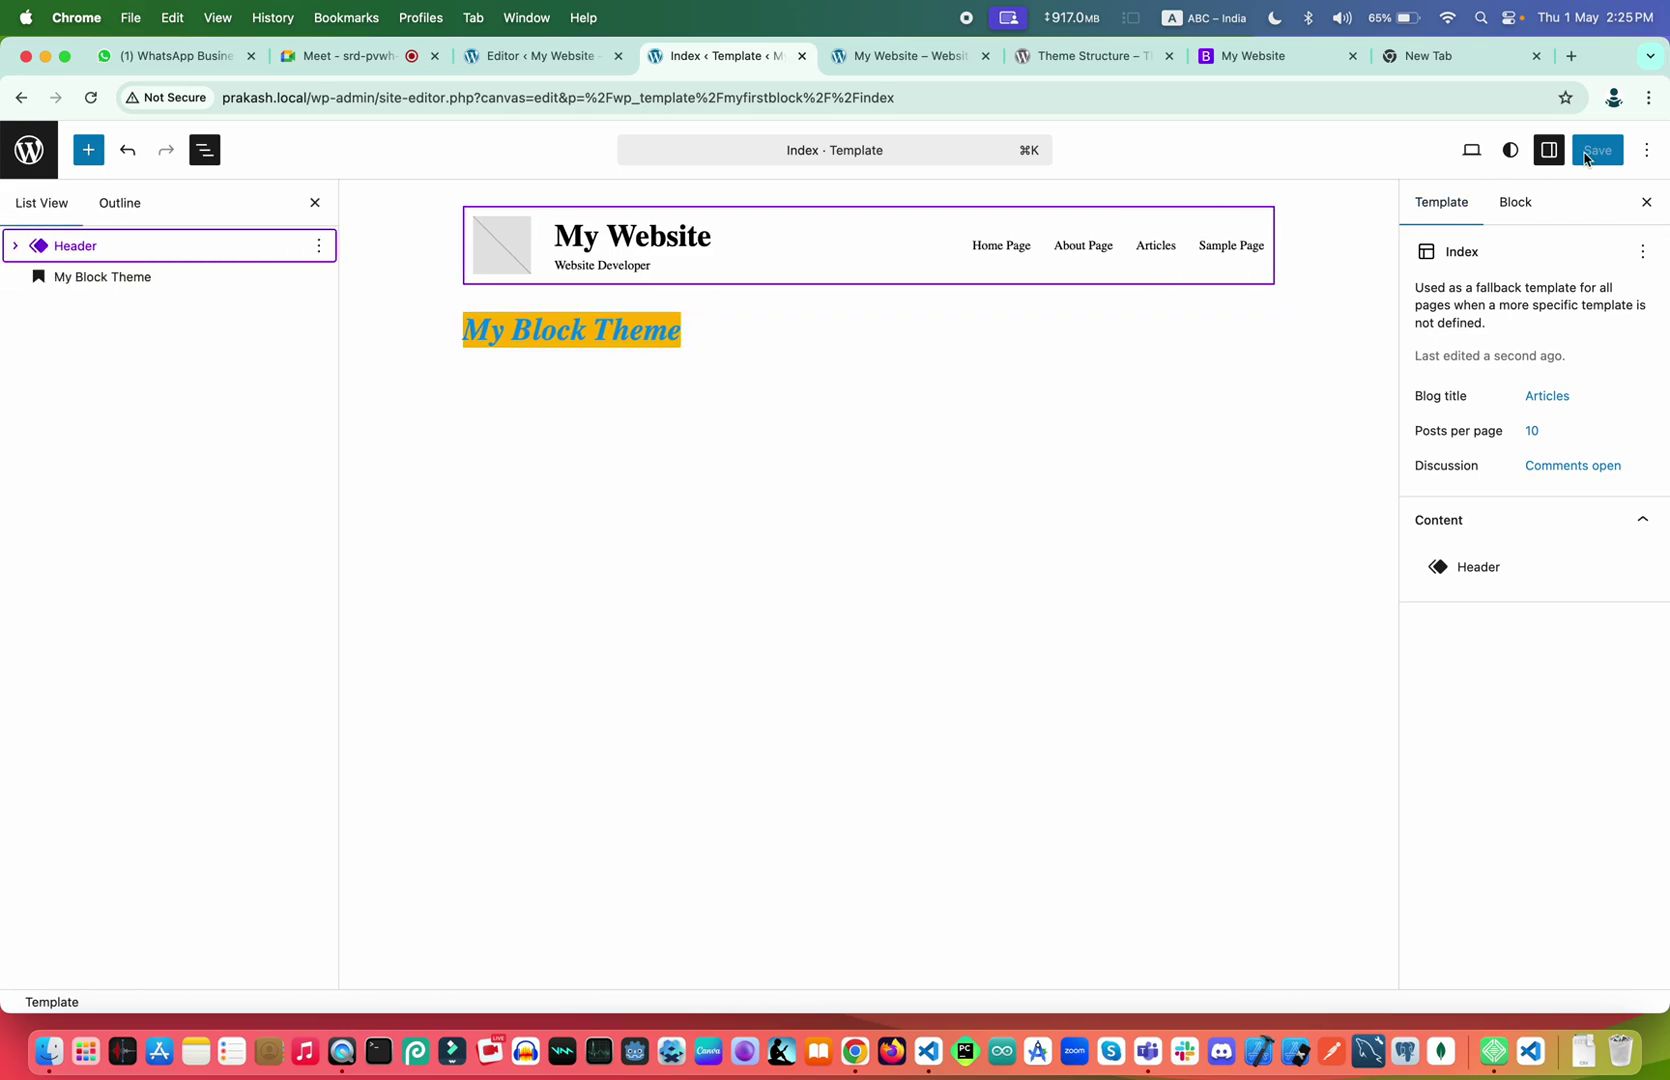
{"action": "left_click", "coordinate": [885, 60]}
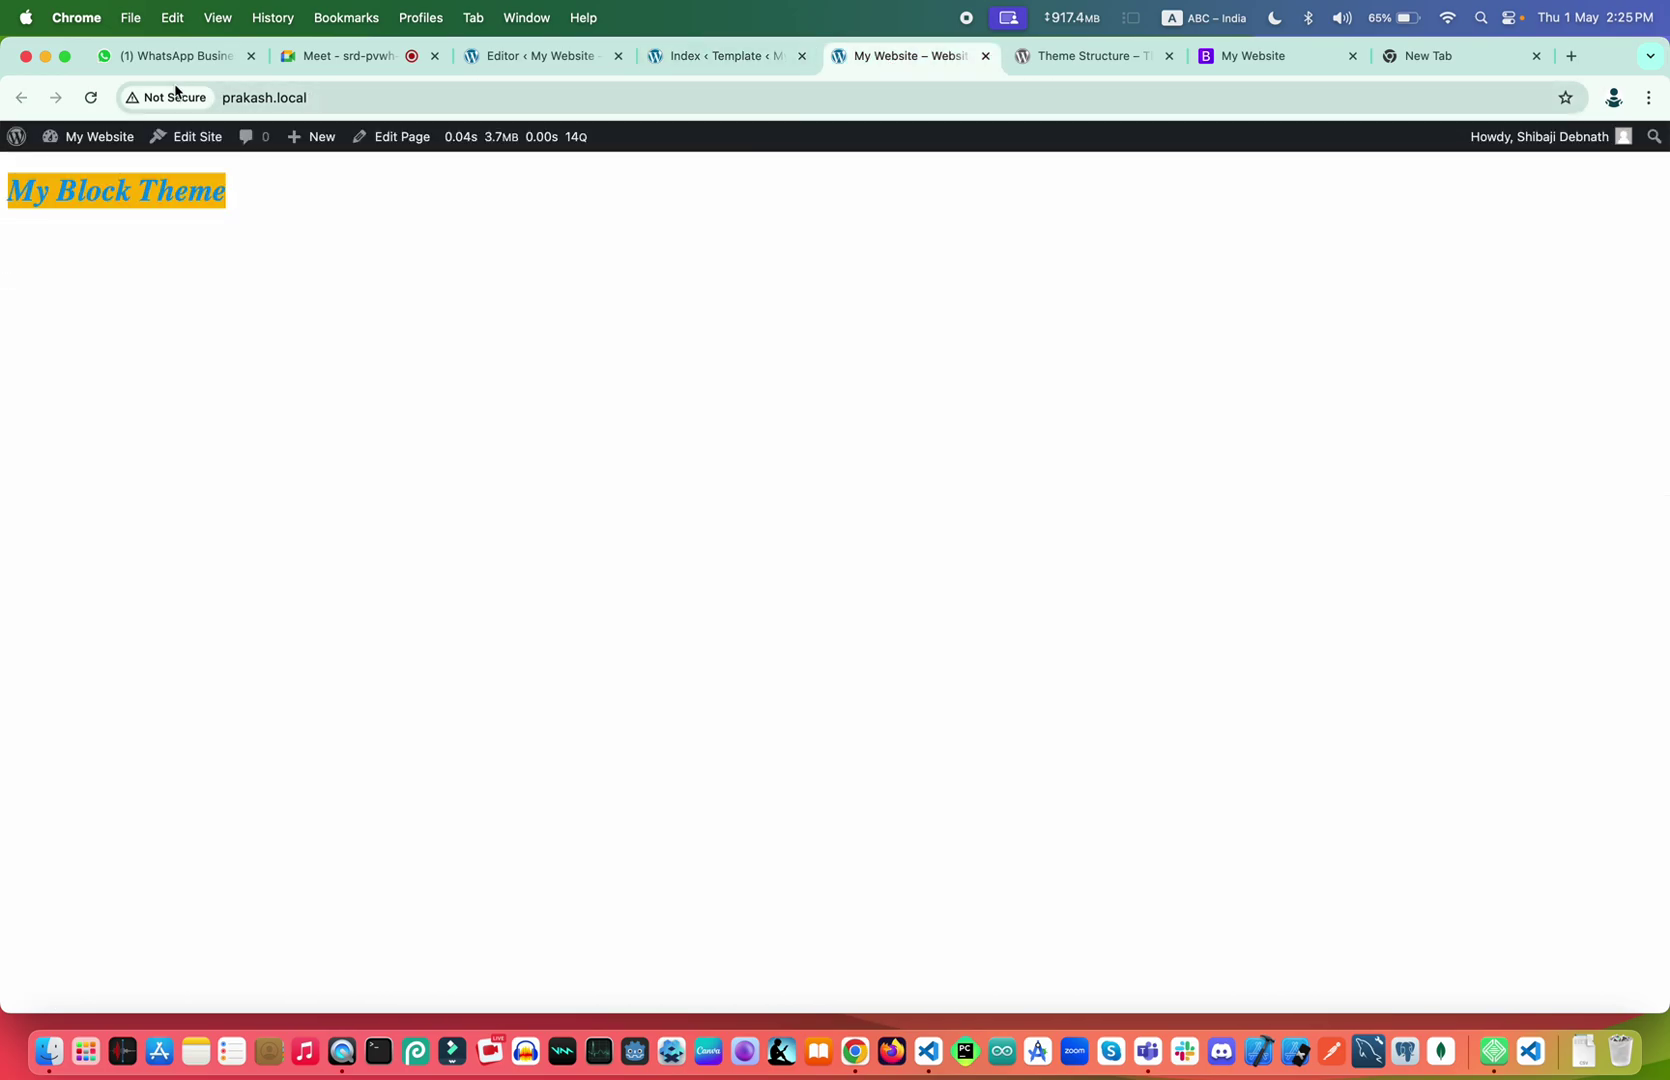
{"action": "left_click", "coordinate": [91, 99]}
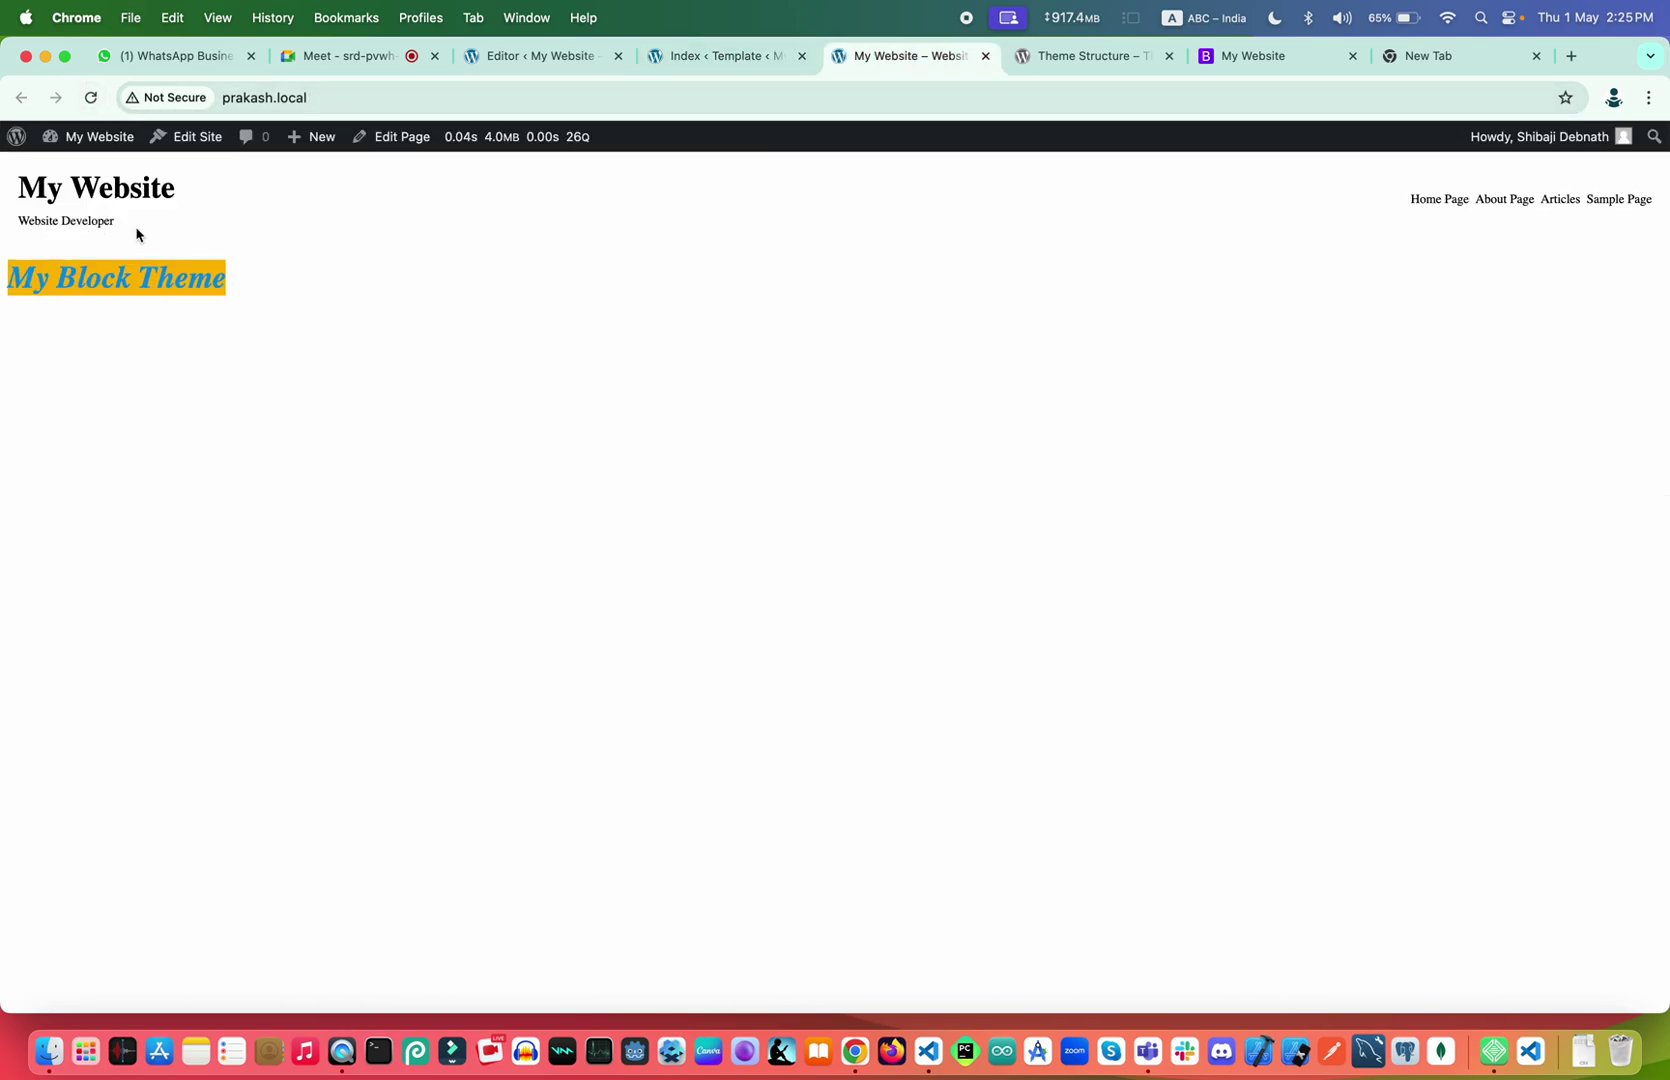
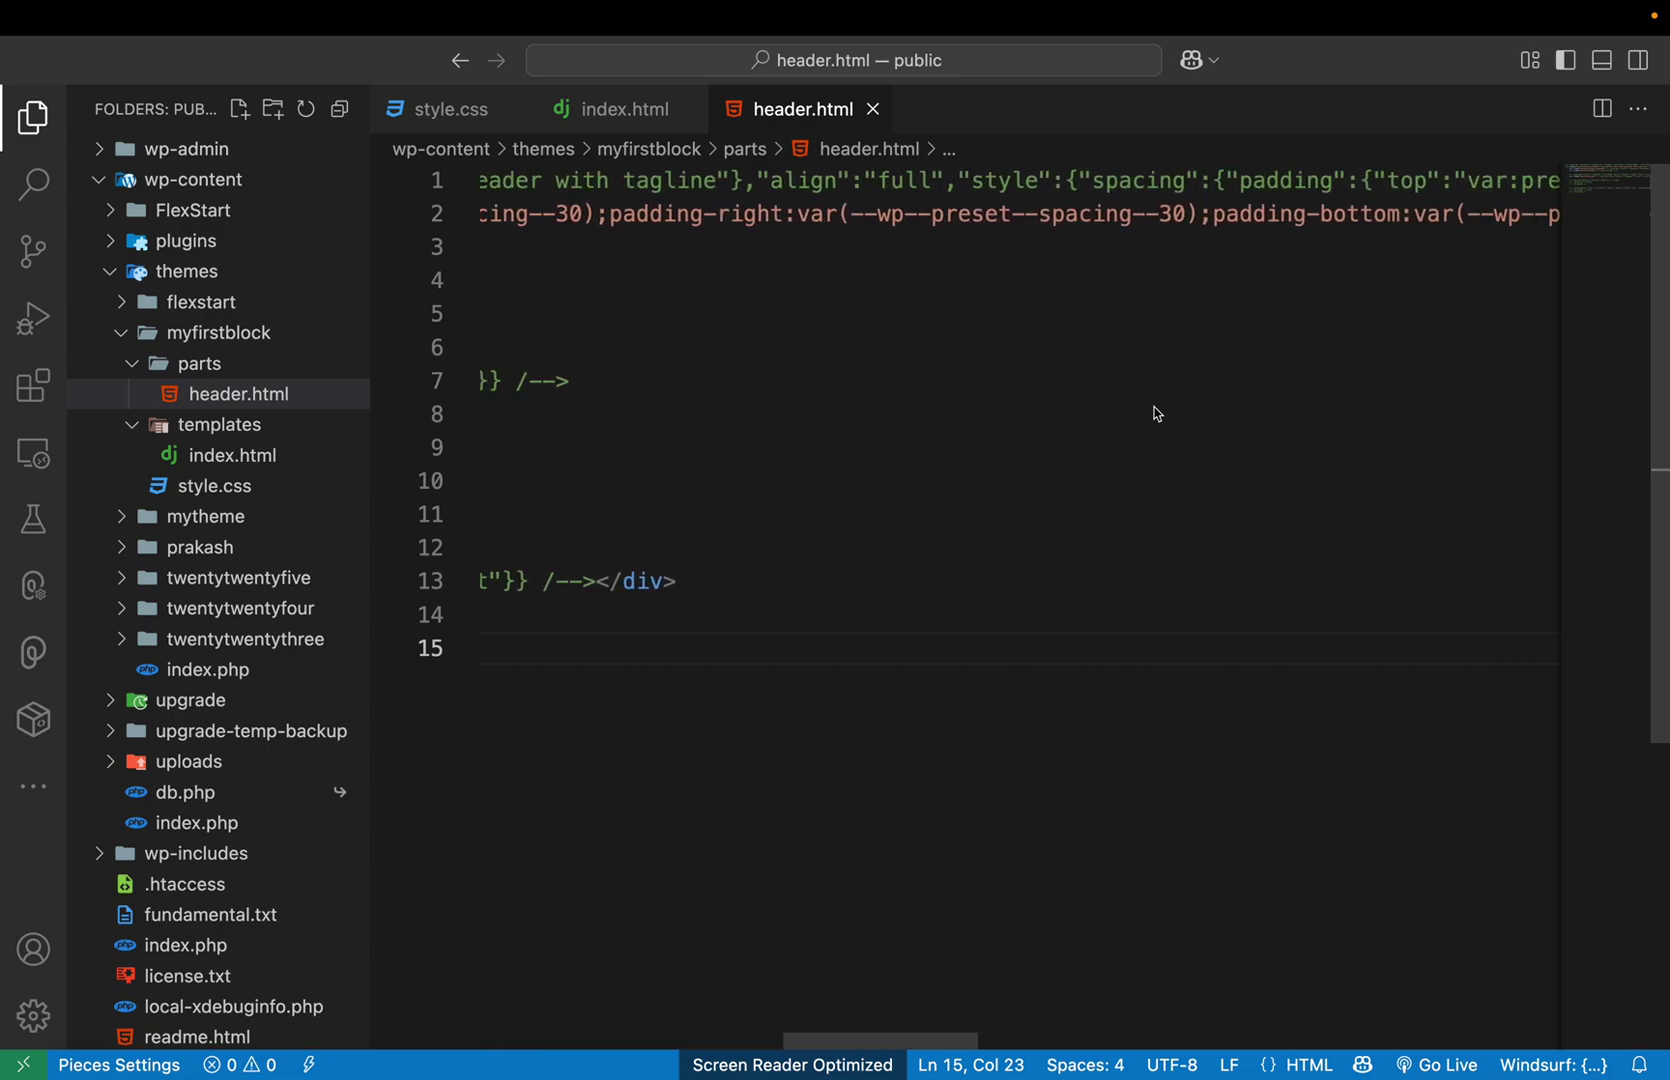
Format the header block markup in header.html, save the file, and look over its long lines
{"action": "scroll", "coordinate": [1155, 413], "scroll_direction": "left", "scroll_amount": 10}
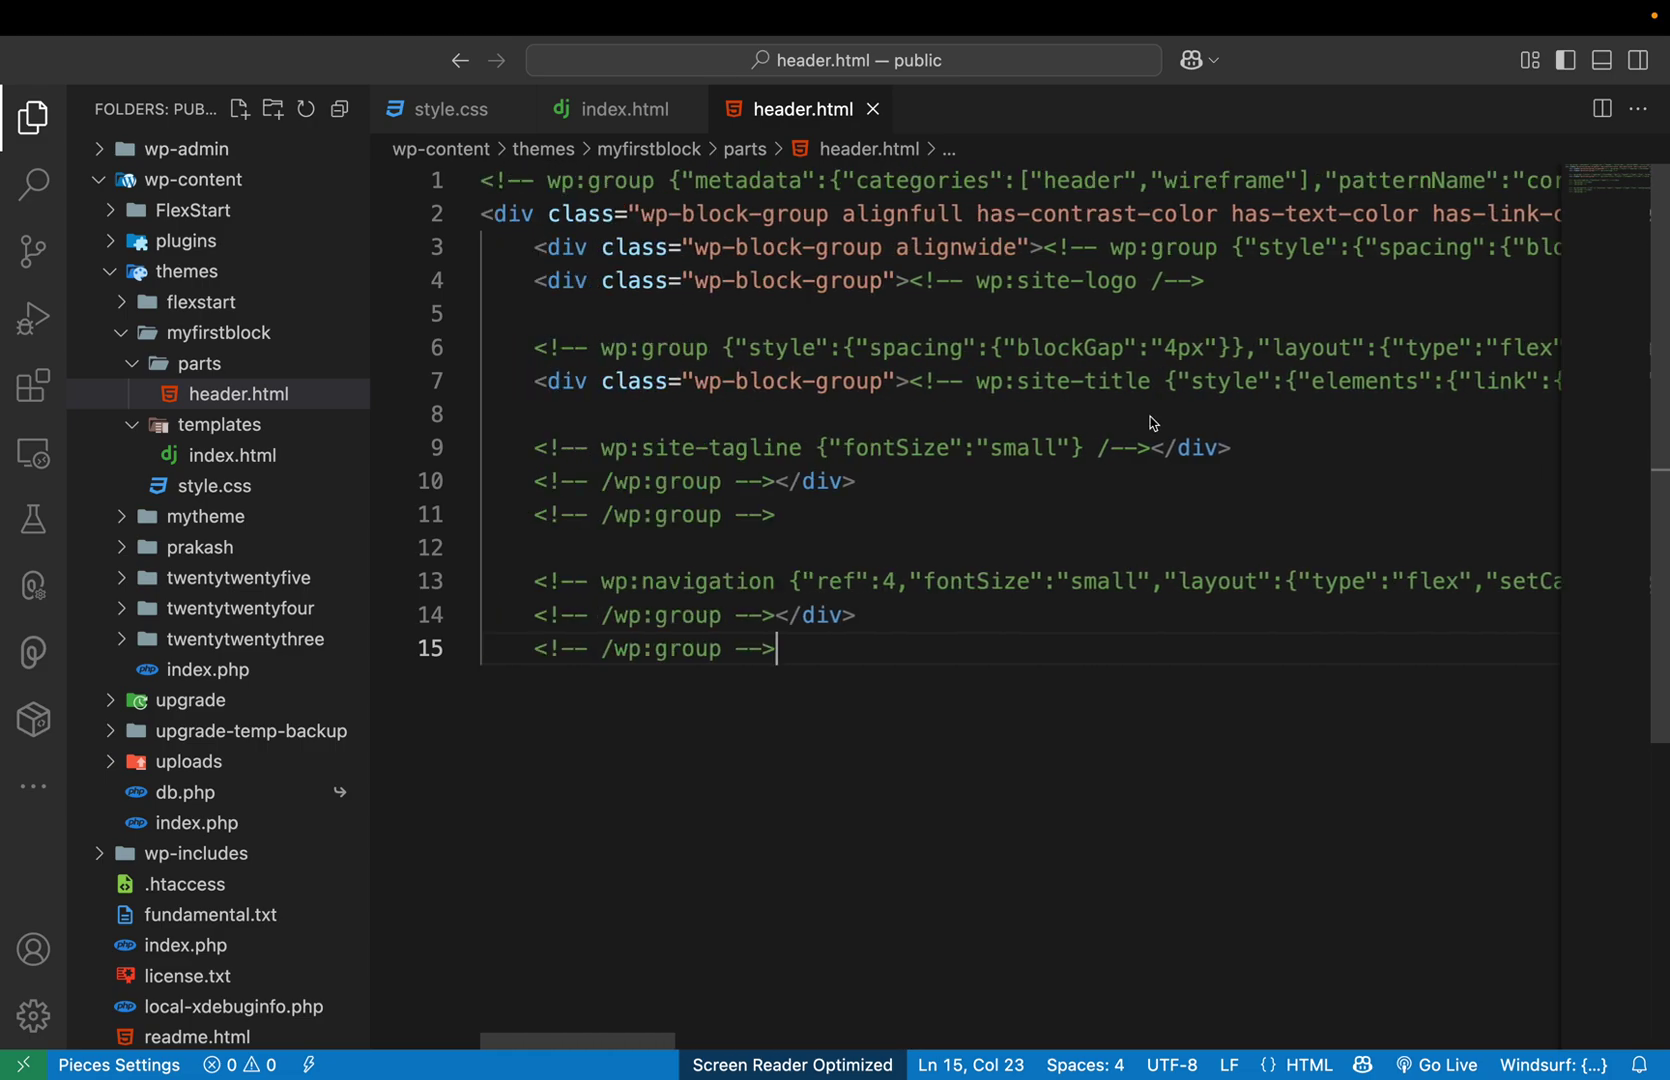
{"action": "right_click", "coordinate": [1126, 463]}
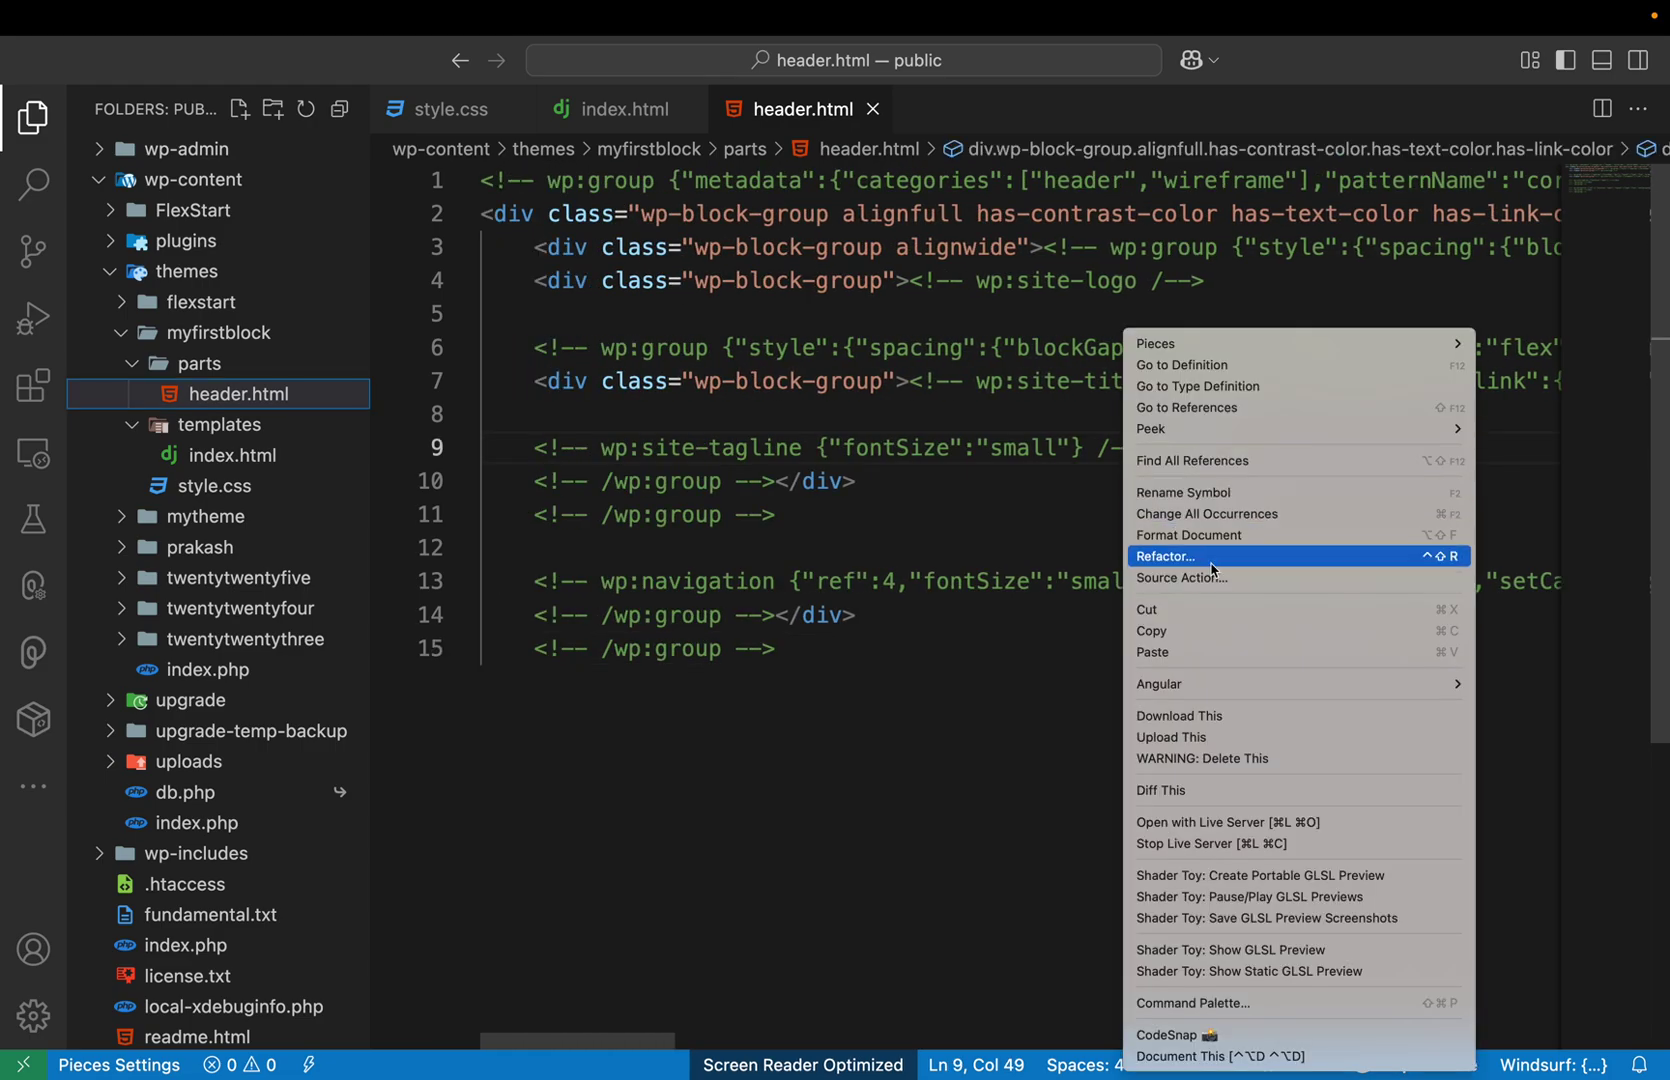
{"action": "left_click", "coordinate": [1228, 536]}
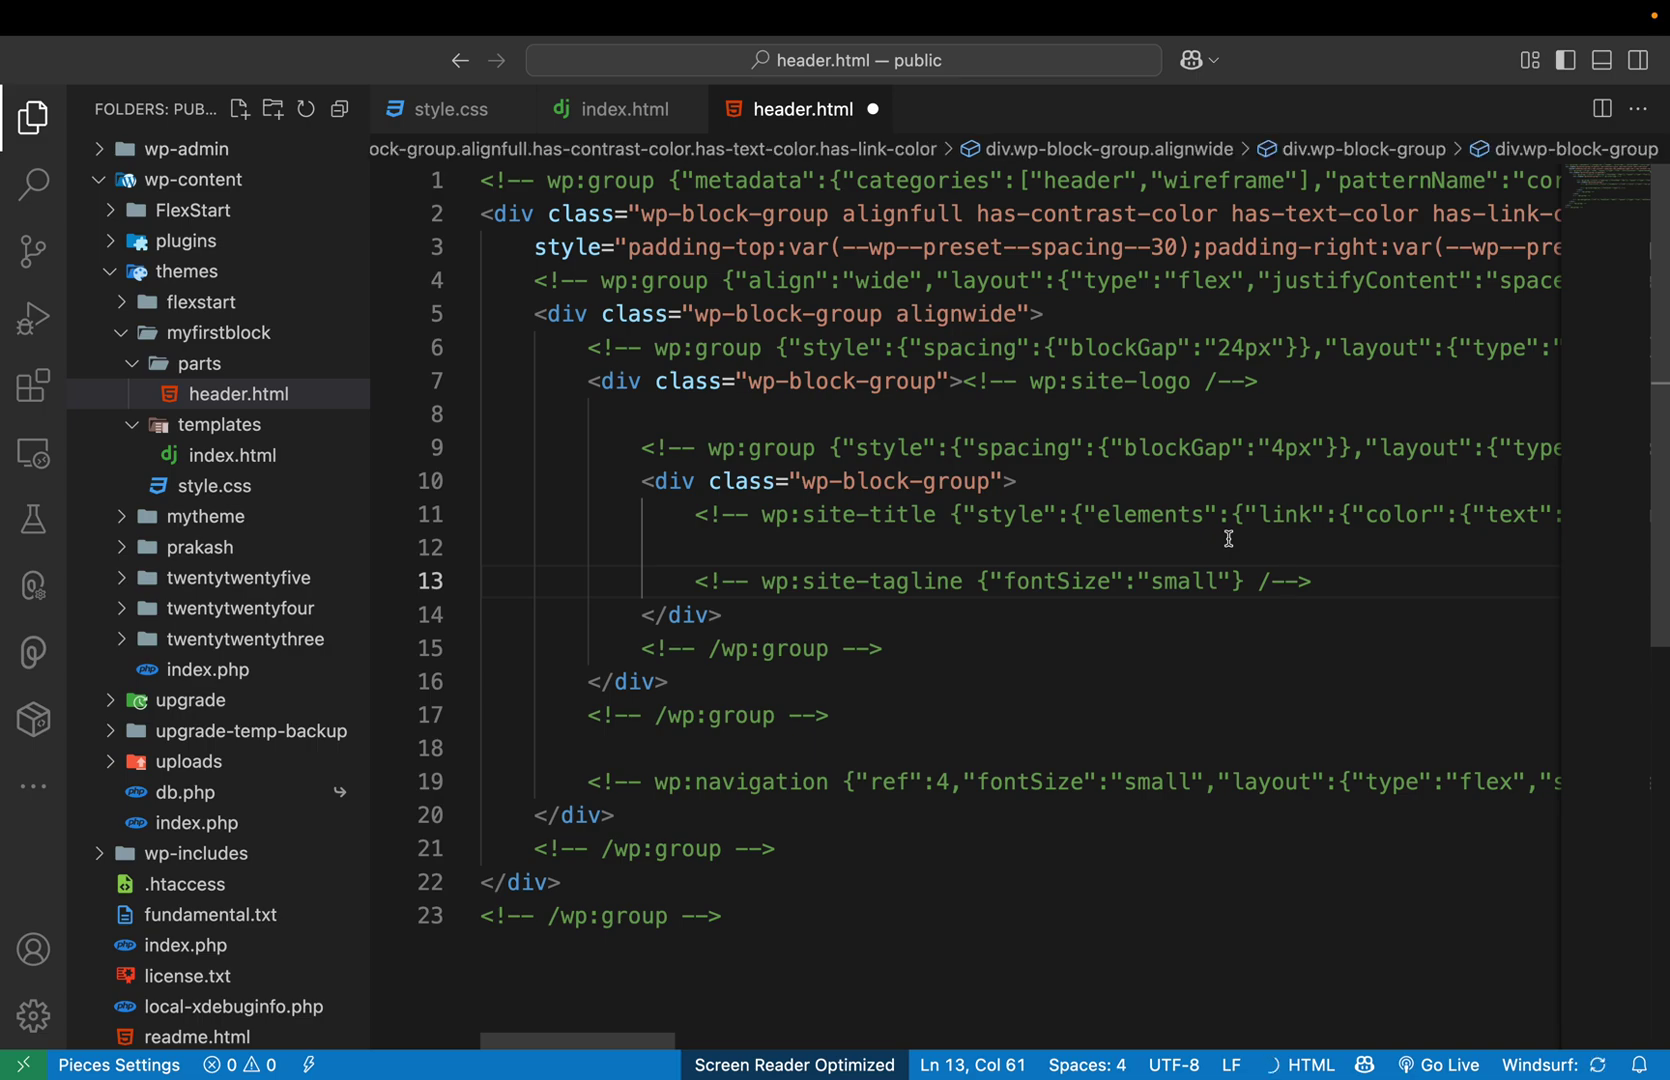
{"action": "key", "text": "super+s"}
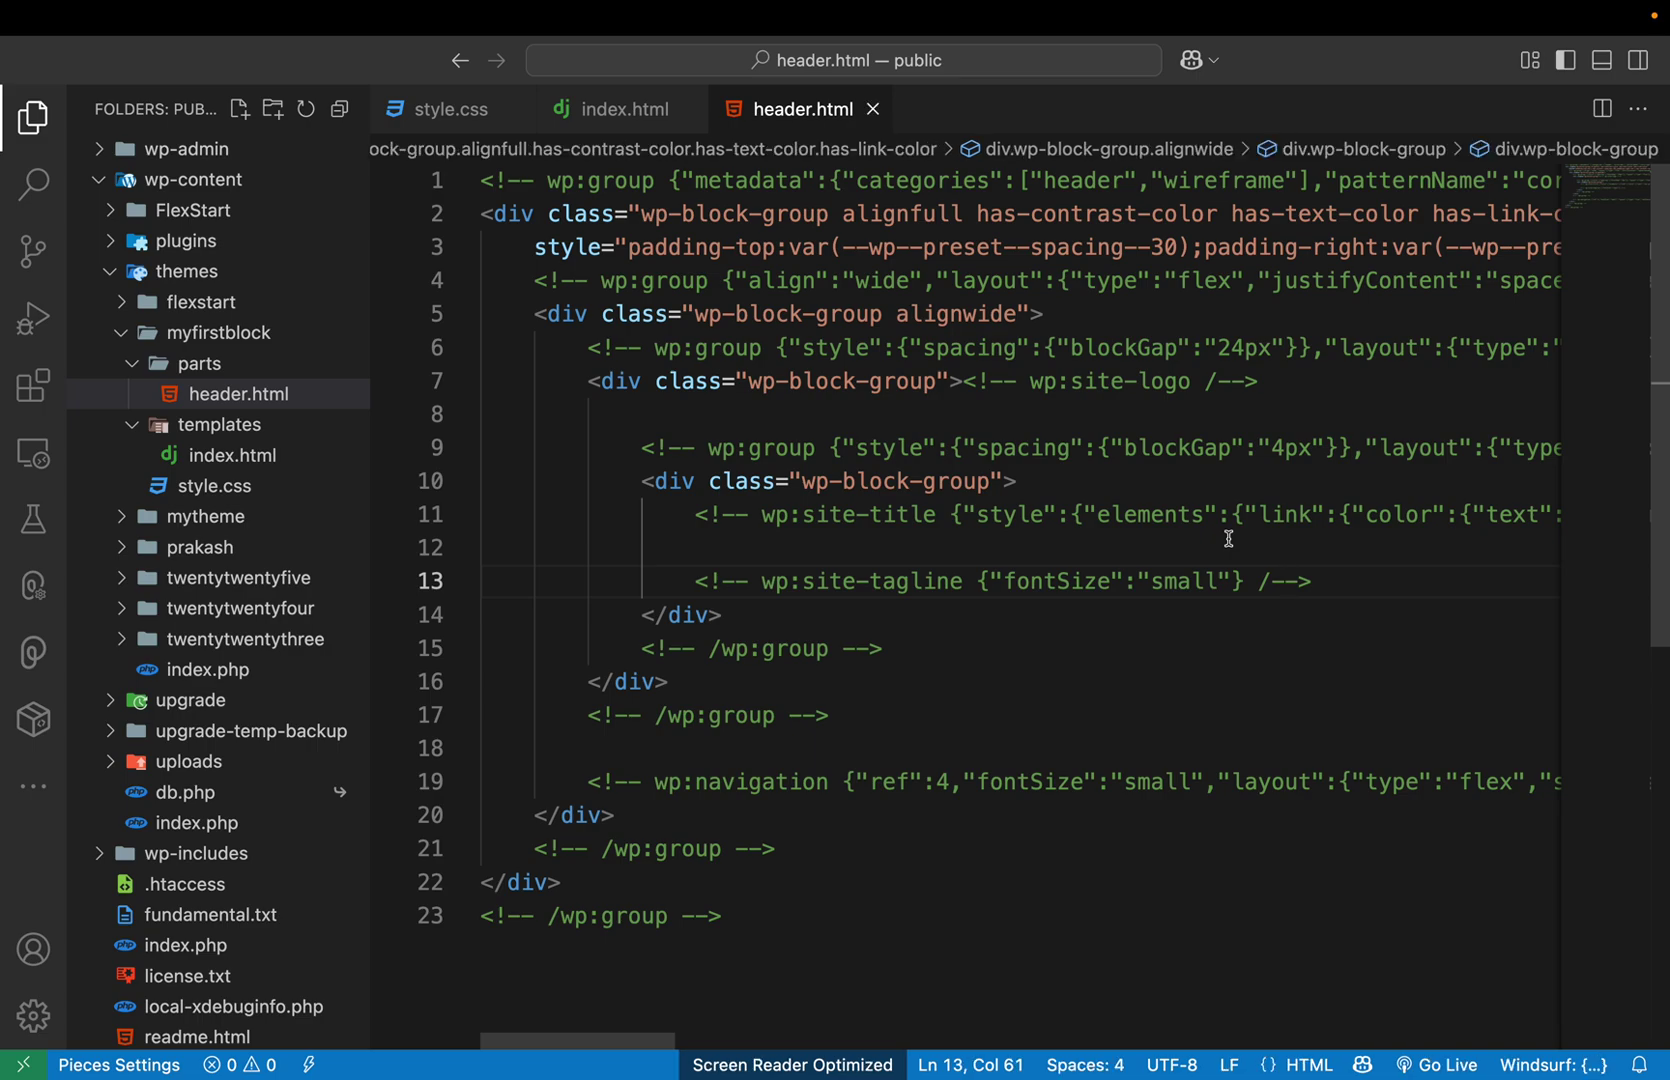
{"action": "scroll", "coordinate": [1229, 538], "scroll_direction": "right", "scroll_amount": 10}
{"action": "scroll", "coordinate": [1229, 538], "scroll_direction": "left", "scroll_amount": 10}
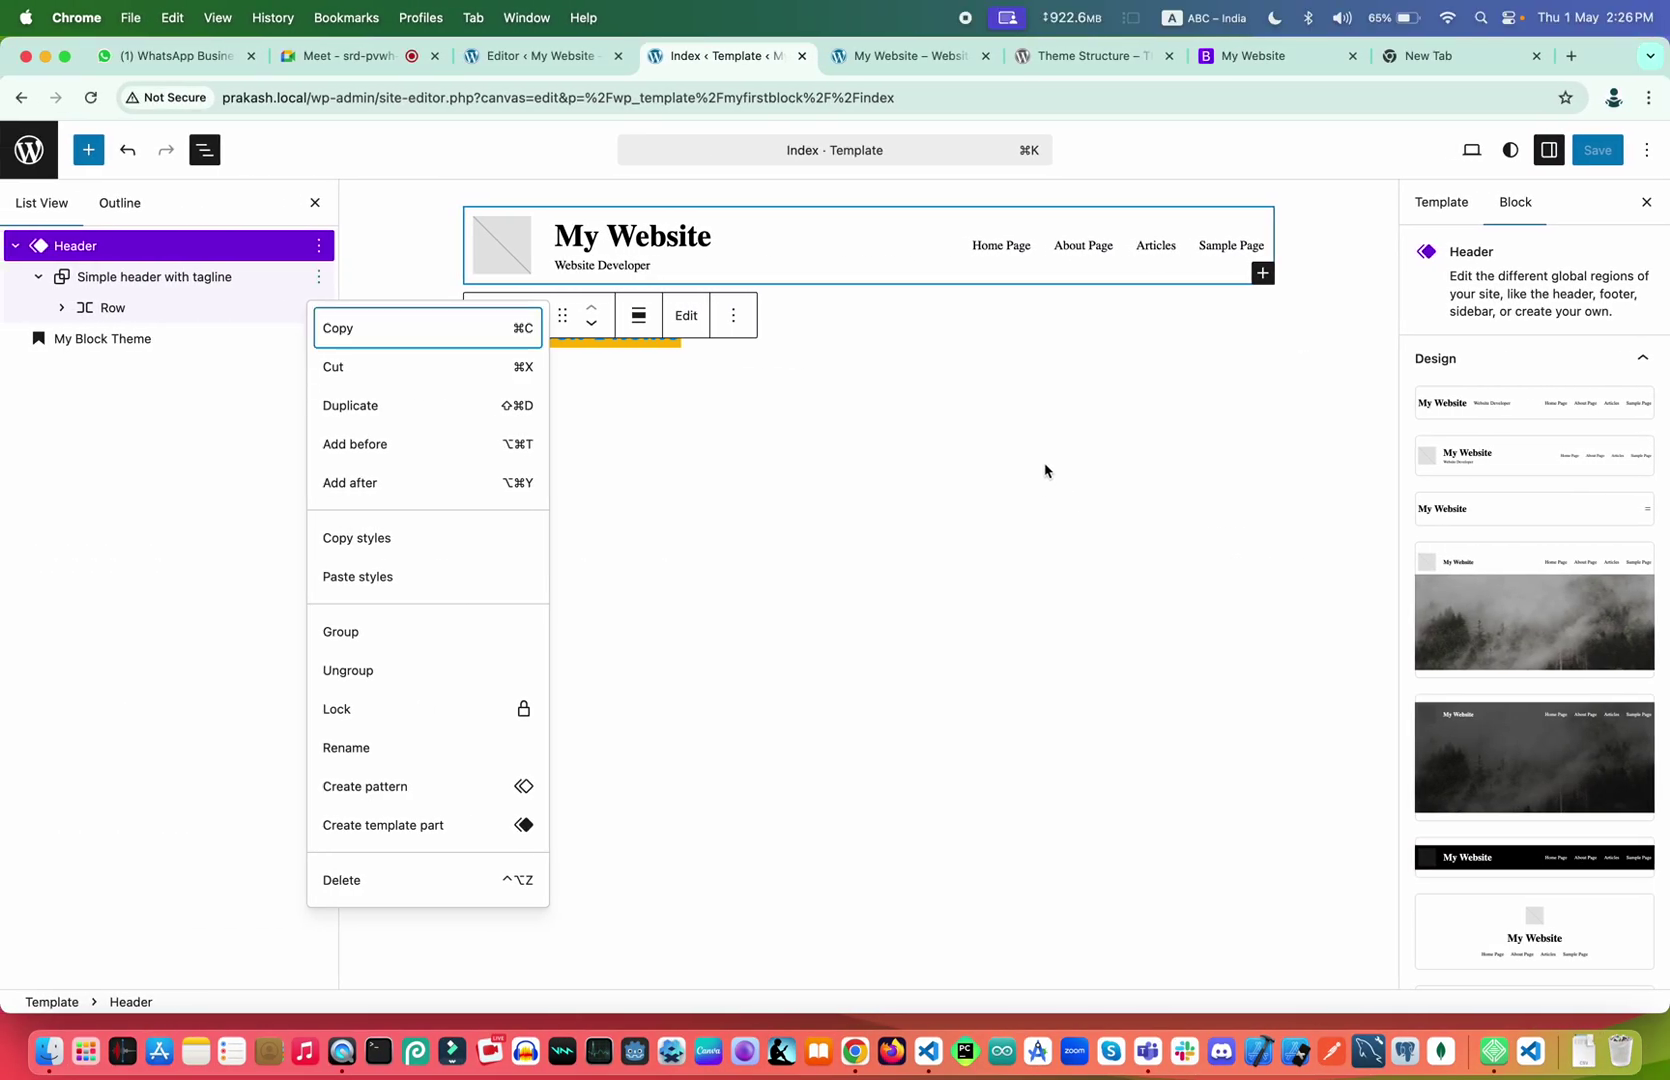
Compare header.html with the Index template in Chrome, and open the Header template part for editing on its own
{"action": "left_click", "coordinate": [1050, 468]}
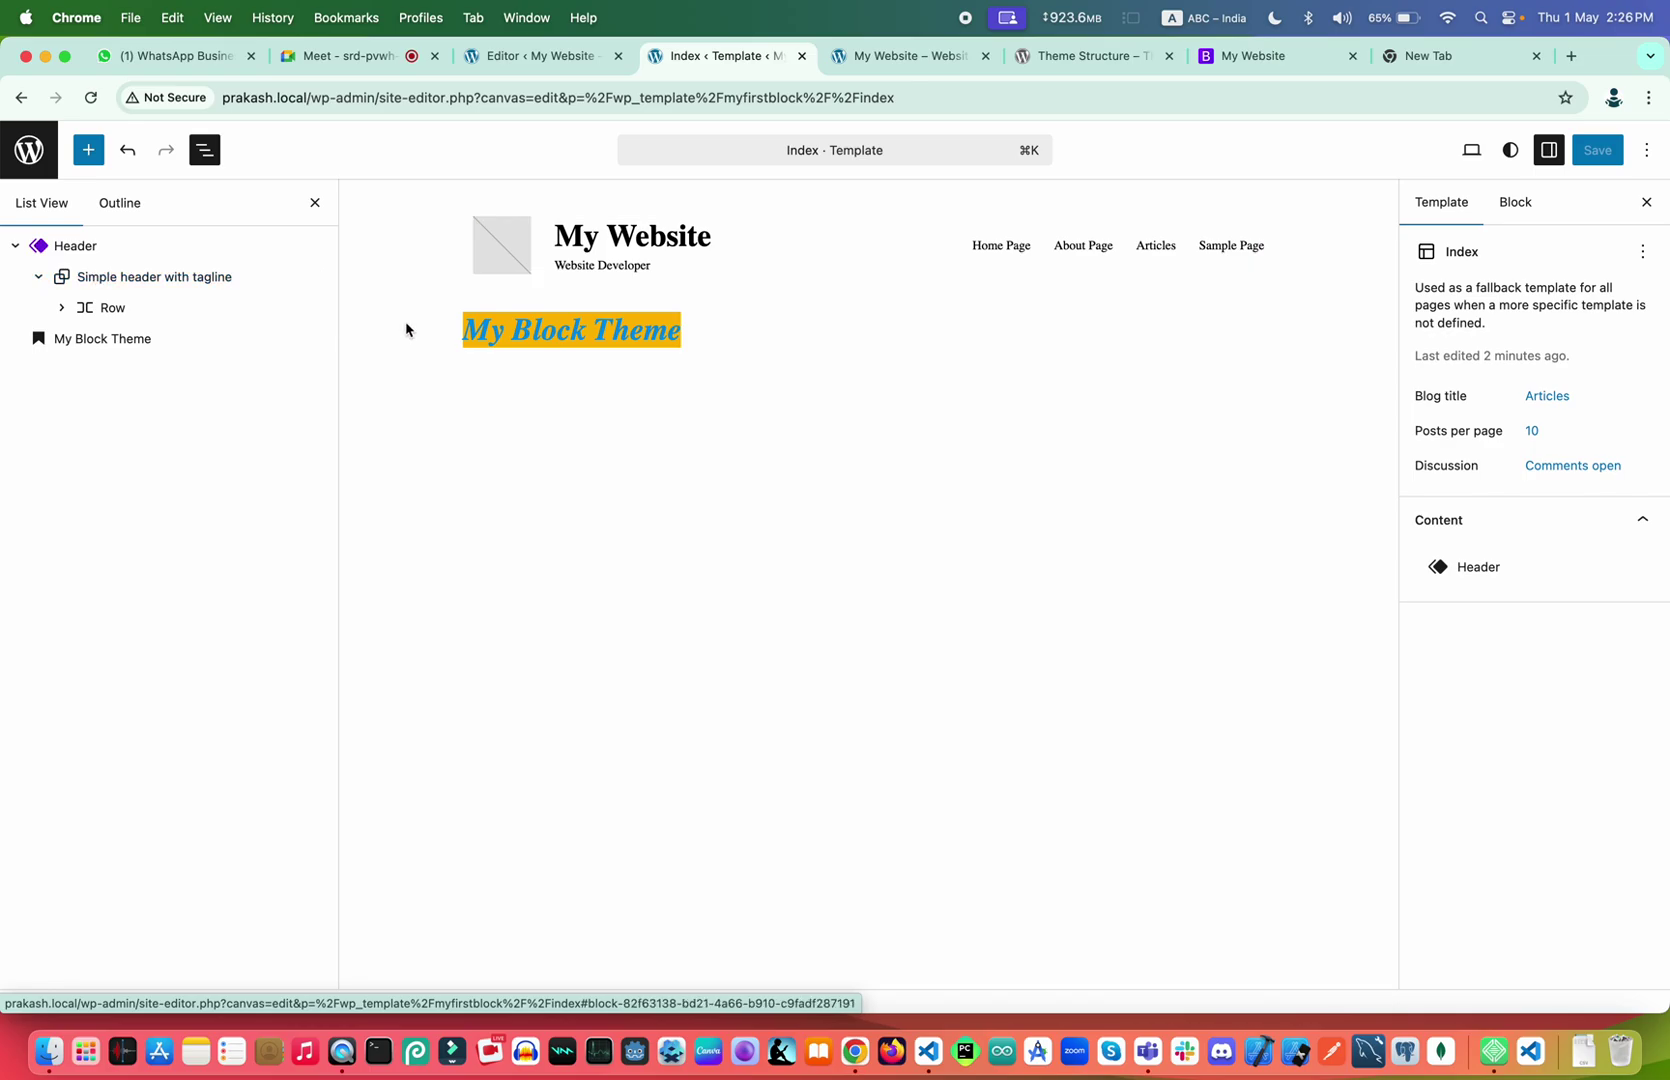
{"action": "key", "text": "ctrl+Right"}
{"action": "key", "text": "ctrl+Left"}
{"action": "key", "text": "ctrl+Right"}
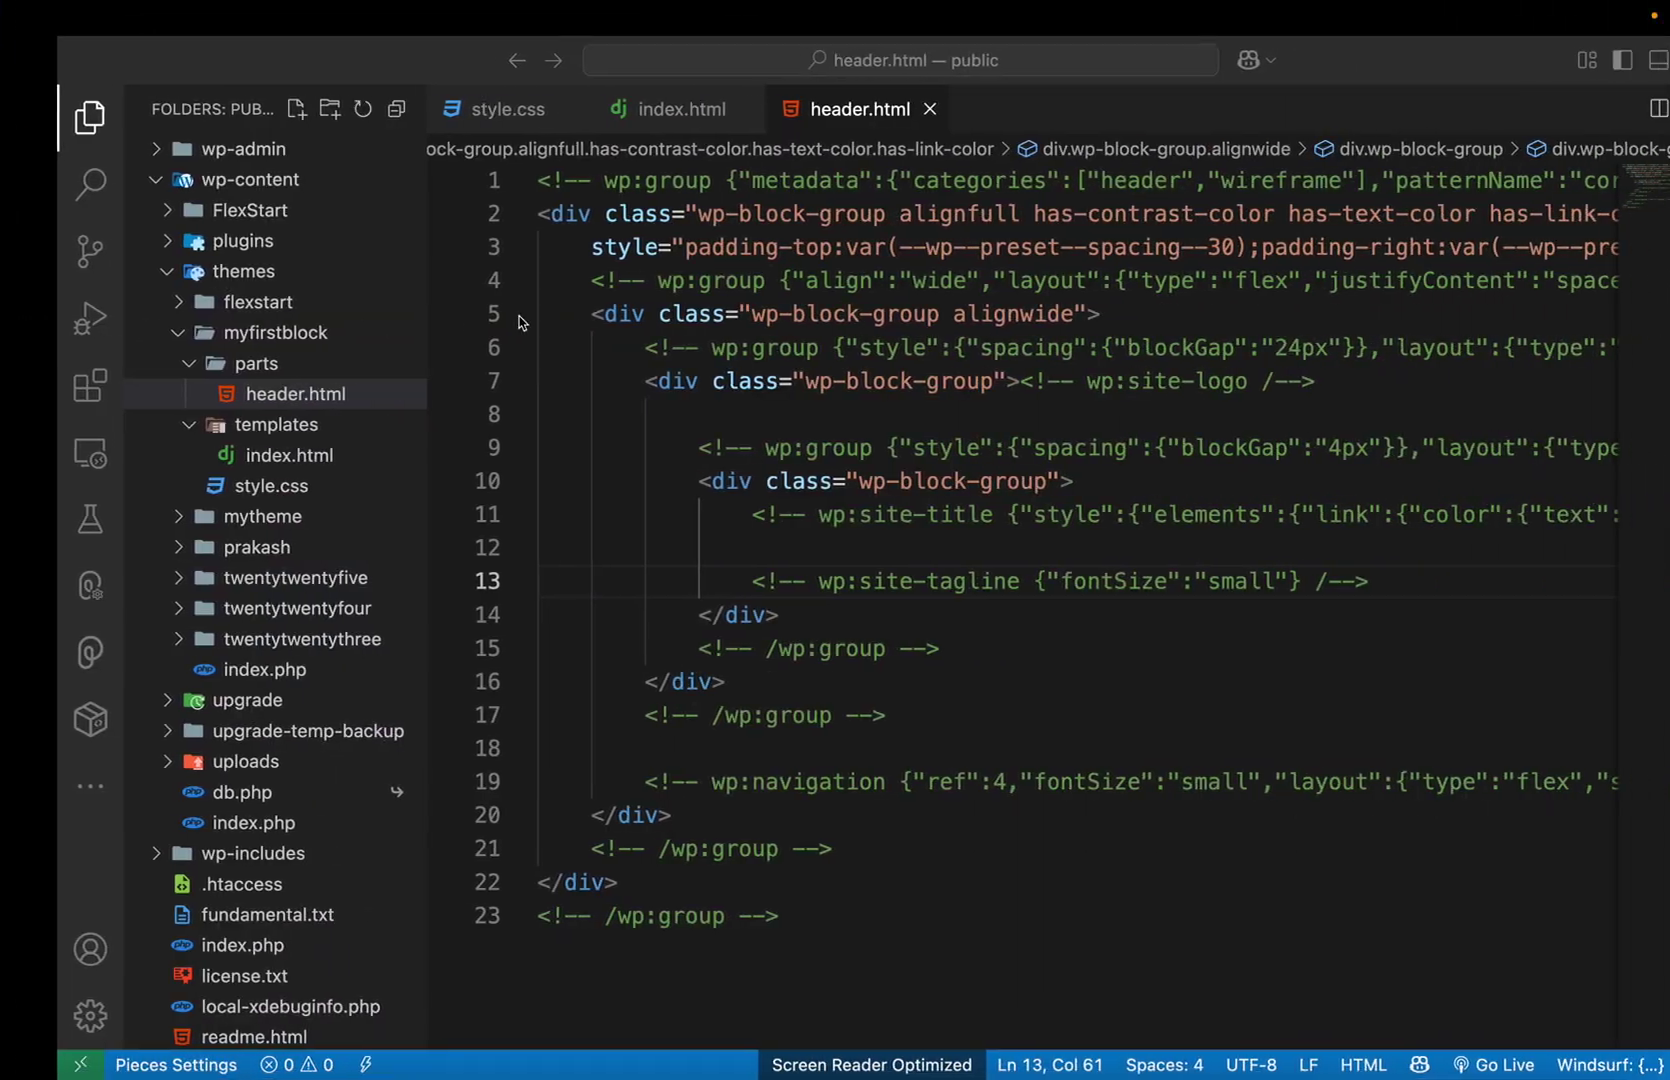
{"action": "key", "text": "ctrl+Left"}
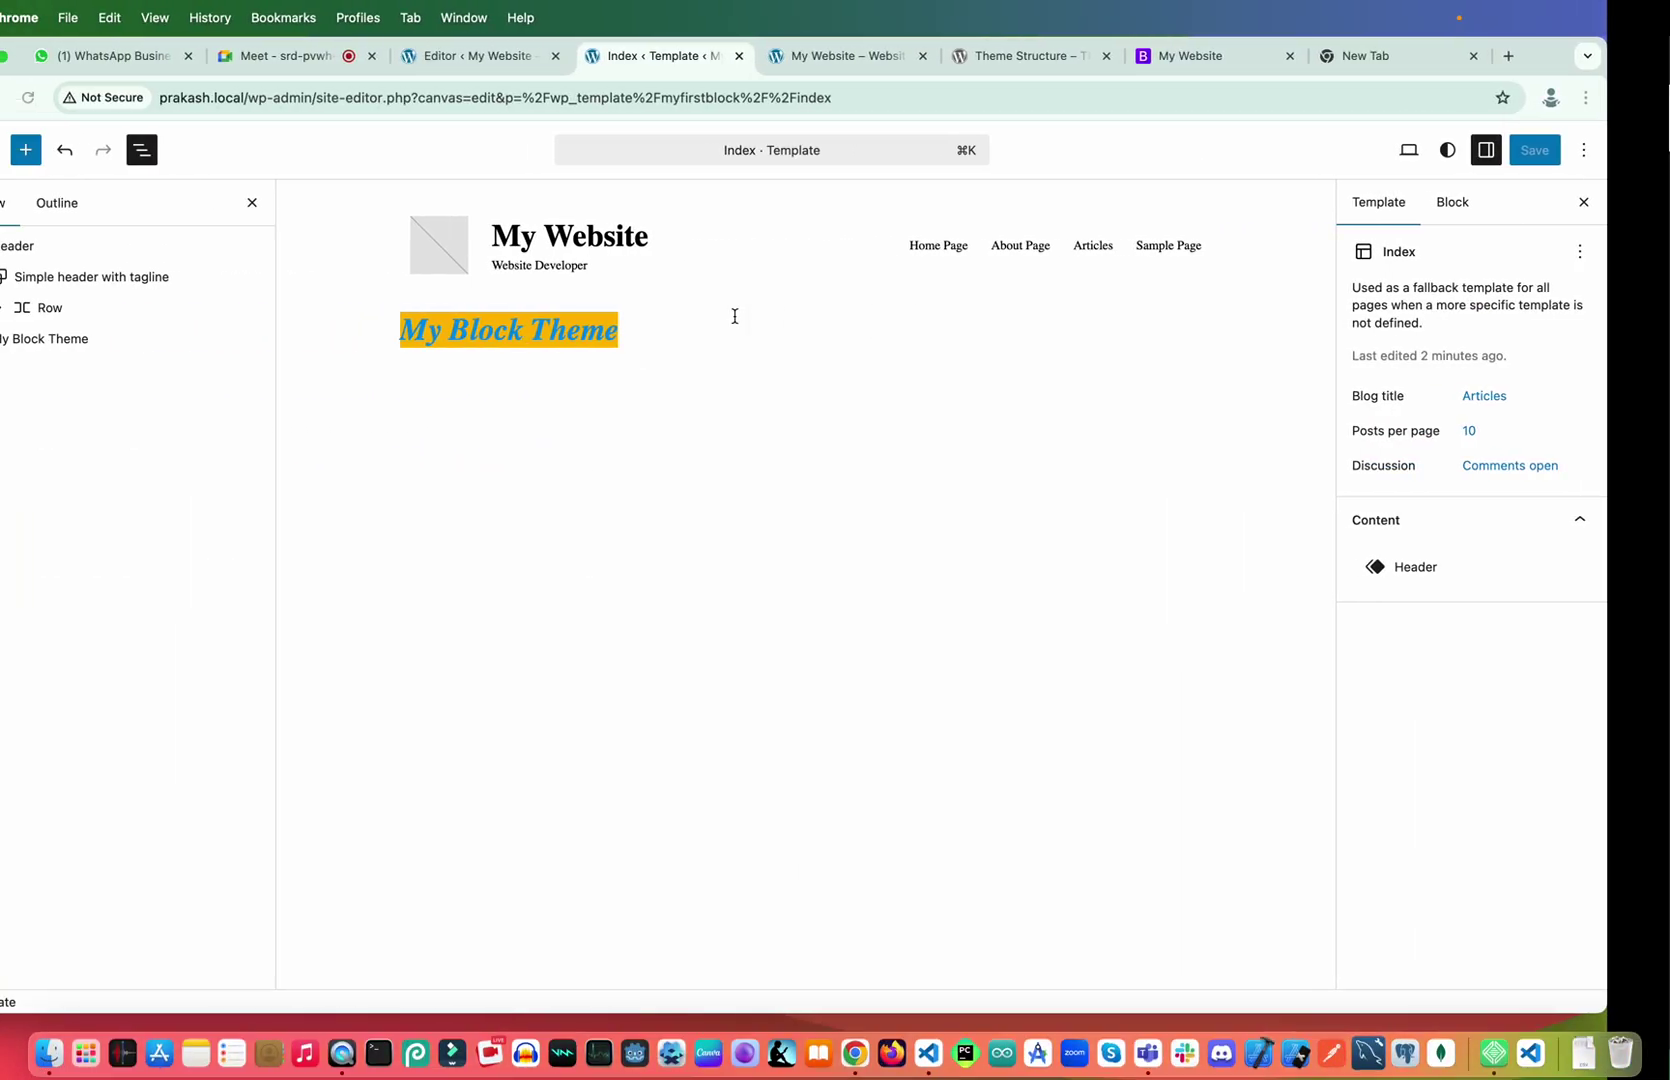
{"action": "left_click", "coordinate": [668, 241]}
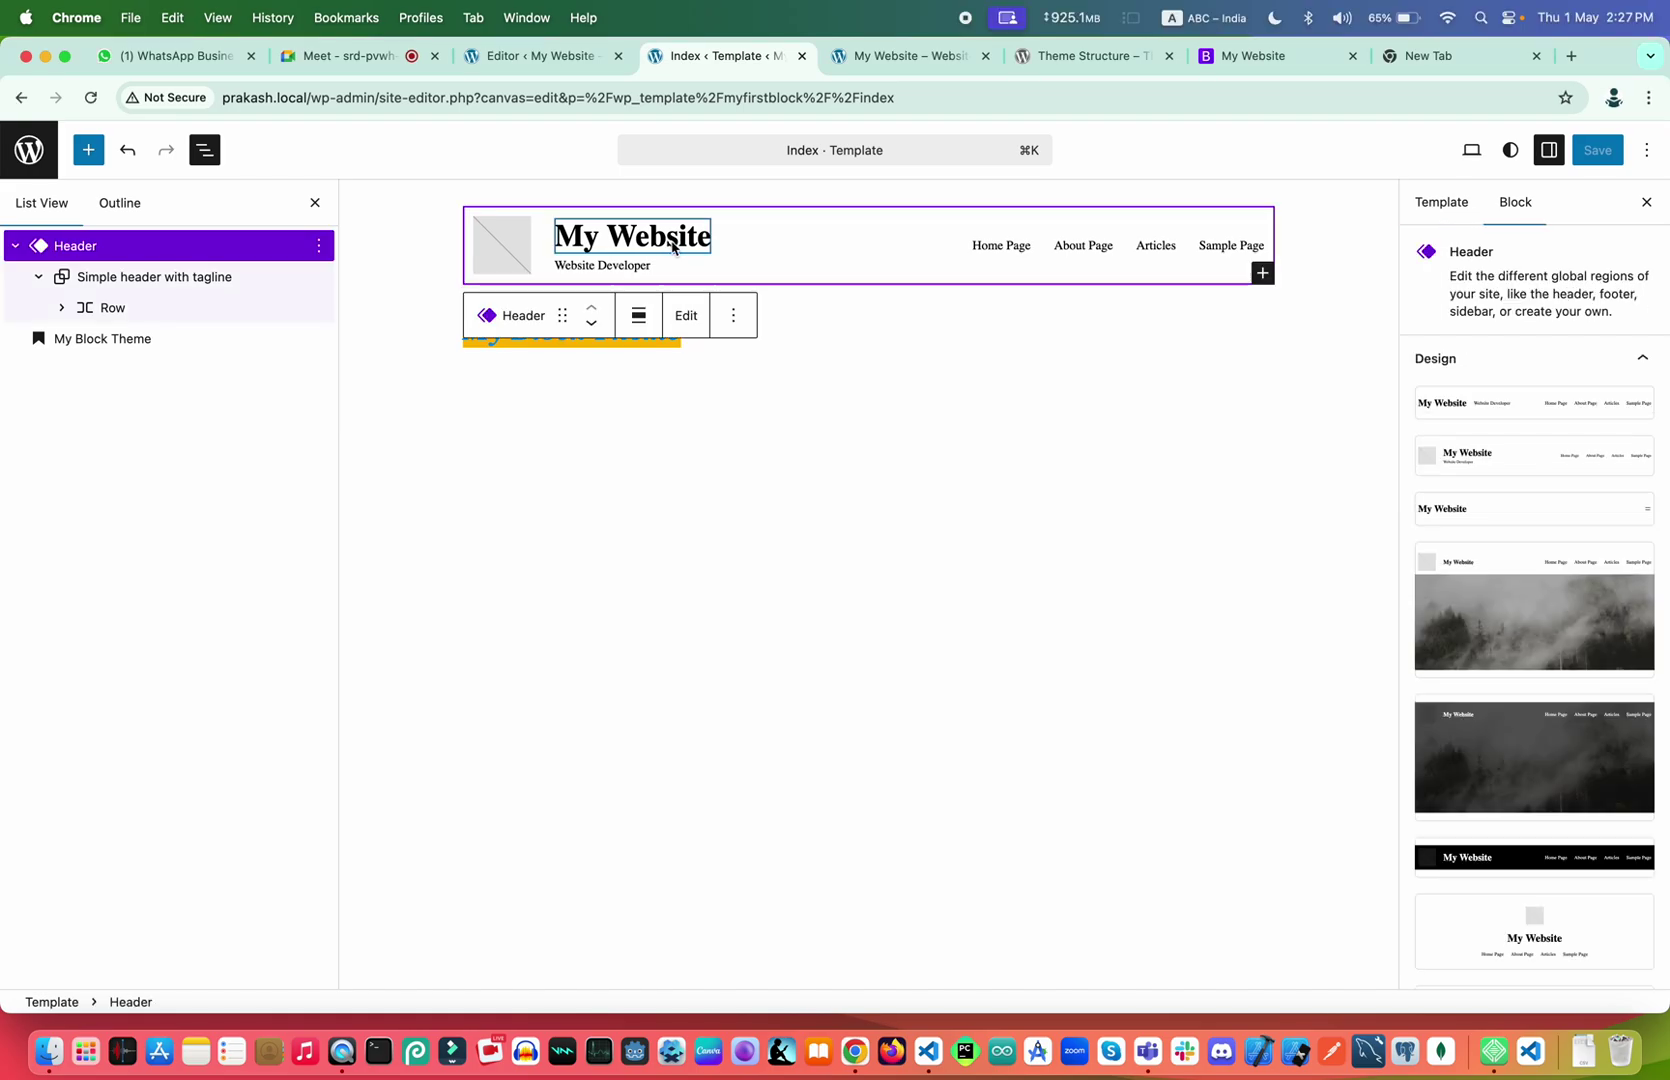
{"action": "left_click", "coordinate": [688, 315]}
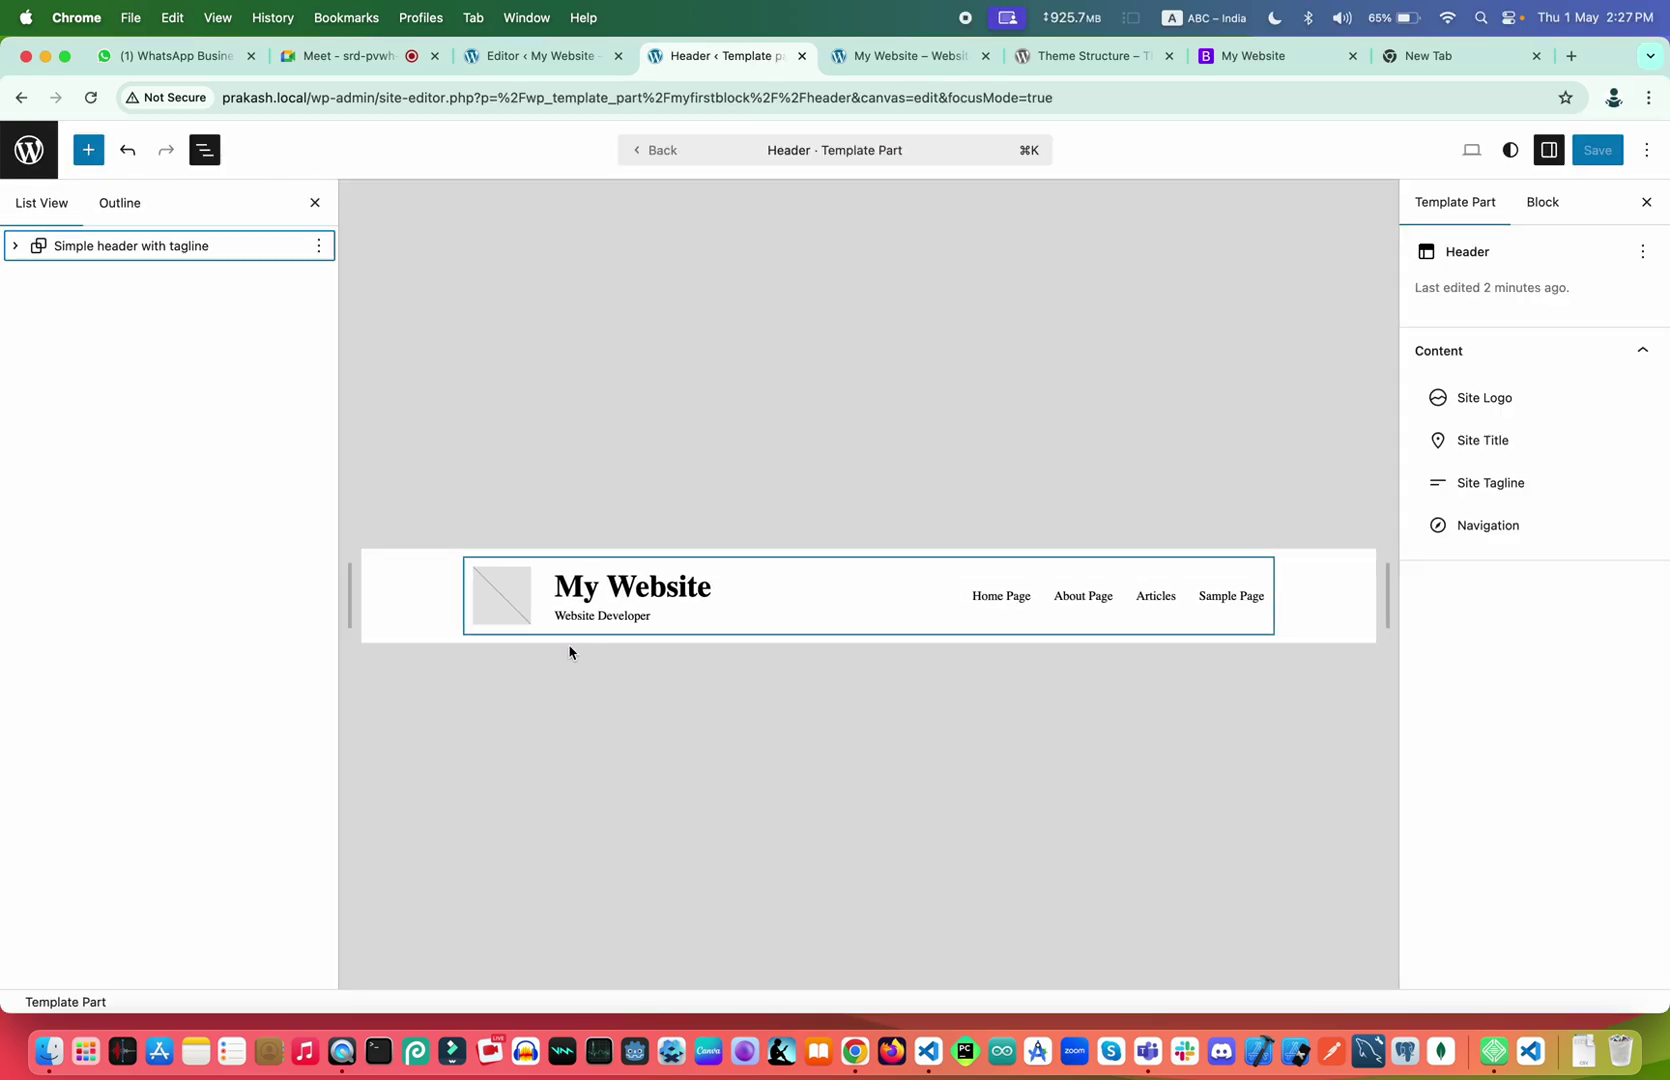
Set the Site Title block's text to a custom green, #1D9D00, in the header template part
{"action": "double_click", "coordinate": [671, 592]}
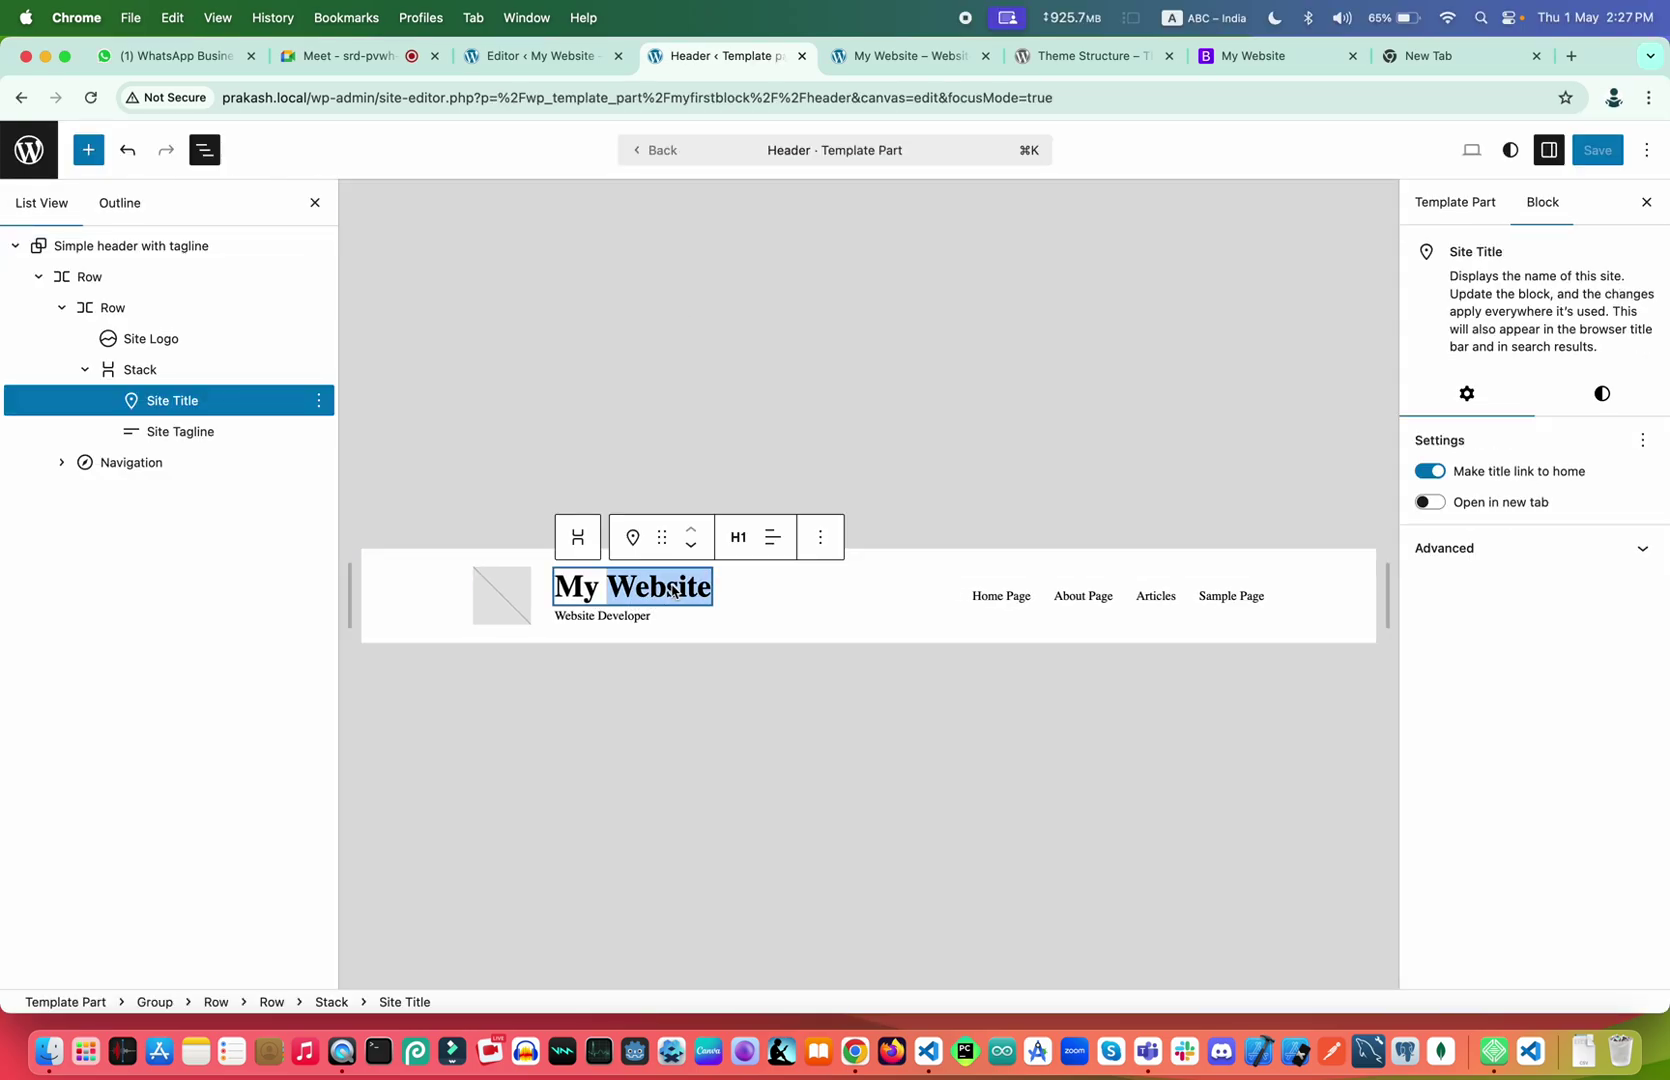
{"action": "left_click", "coordinate": [103, 273]}
{"action": "left_click", "coordinate": [108, 252]}
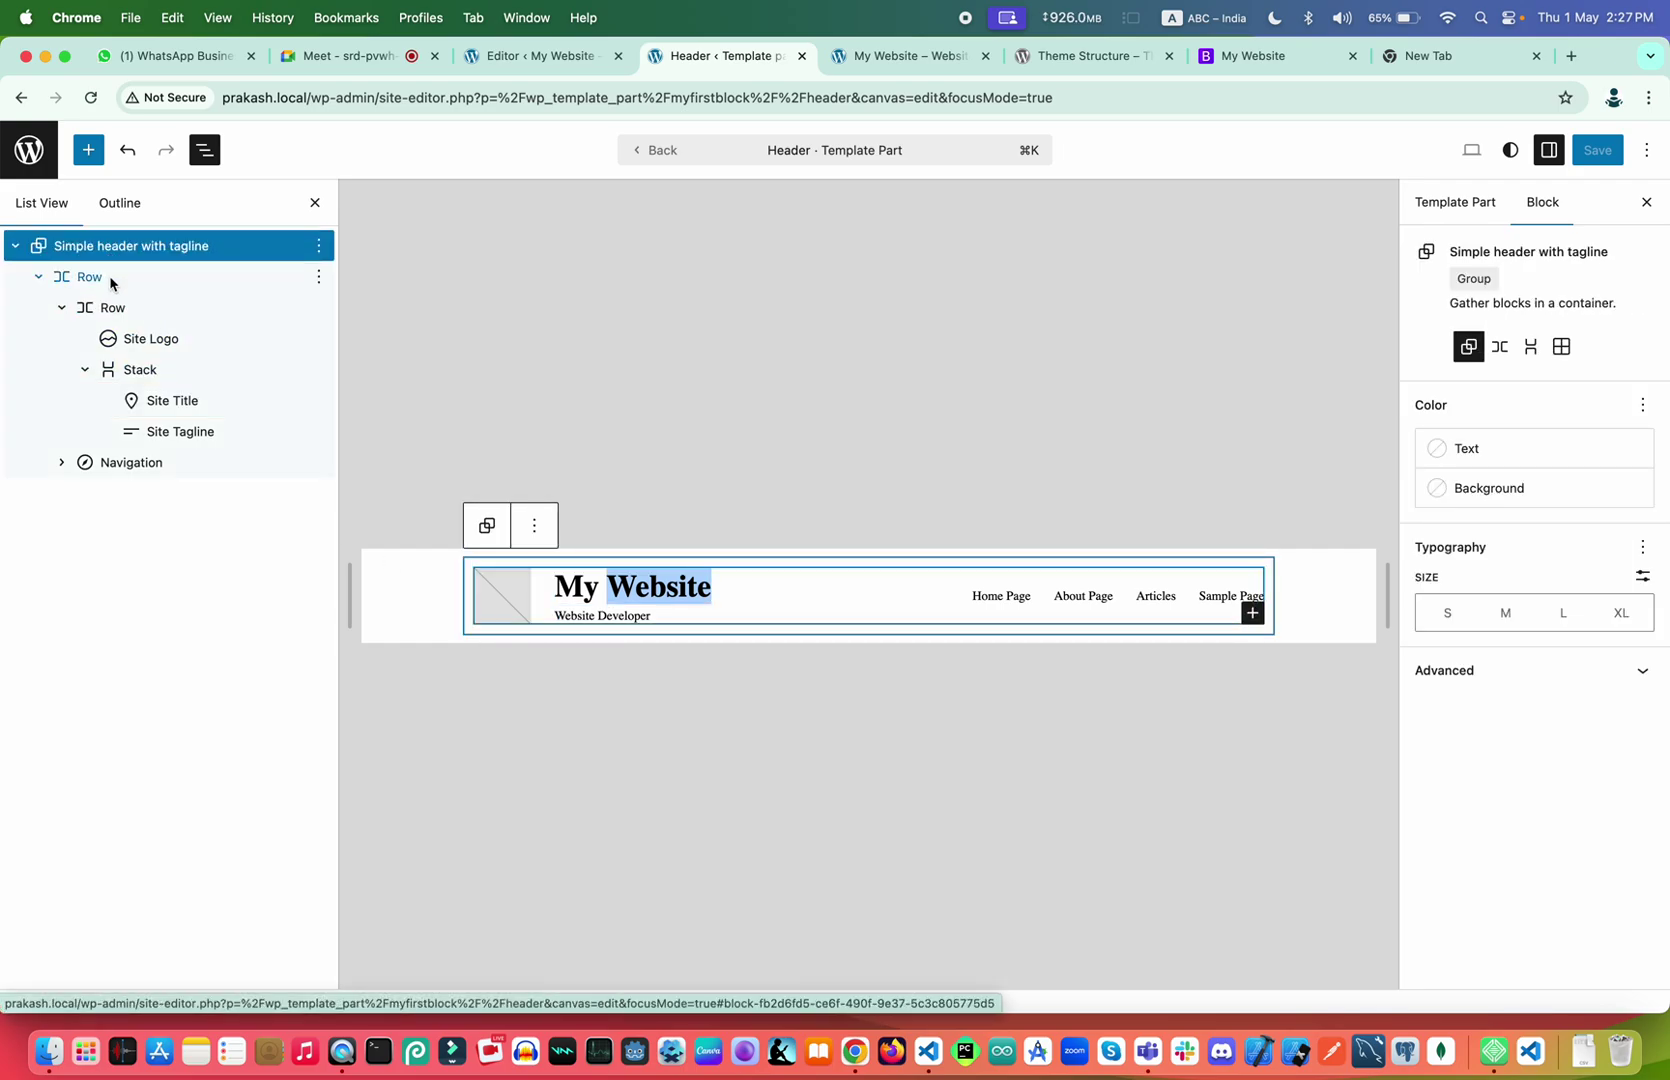
{"action": "left_click", "coordinate": [110, 275]}
{"action": "left_click", "coordinate": [112, 308]}
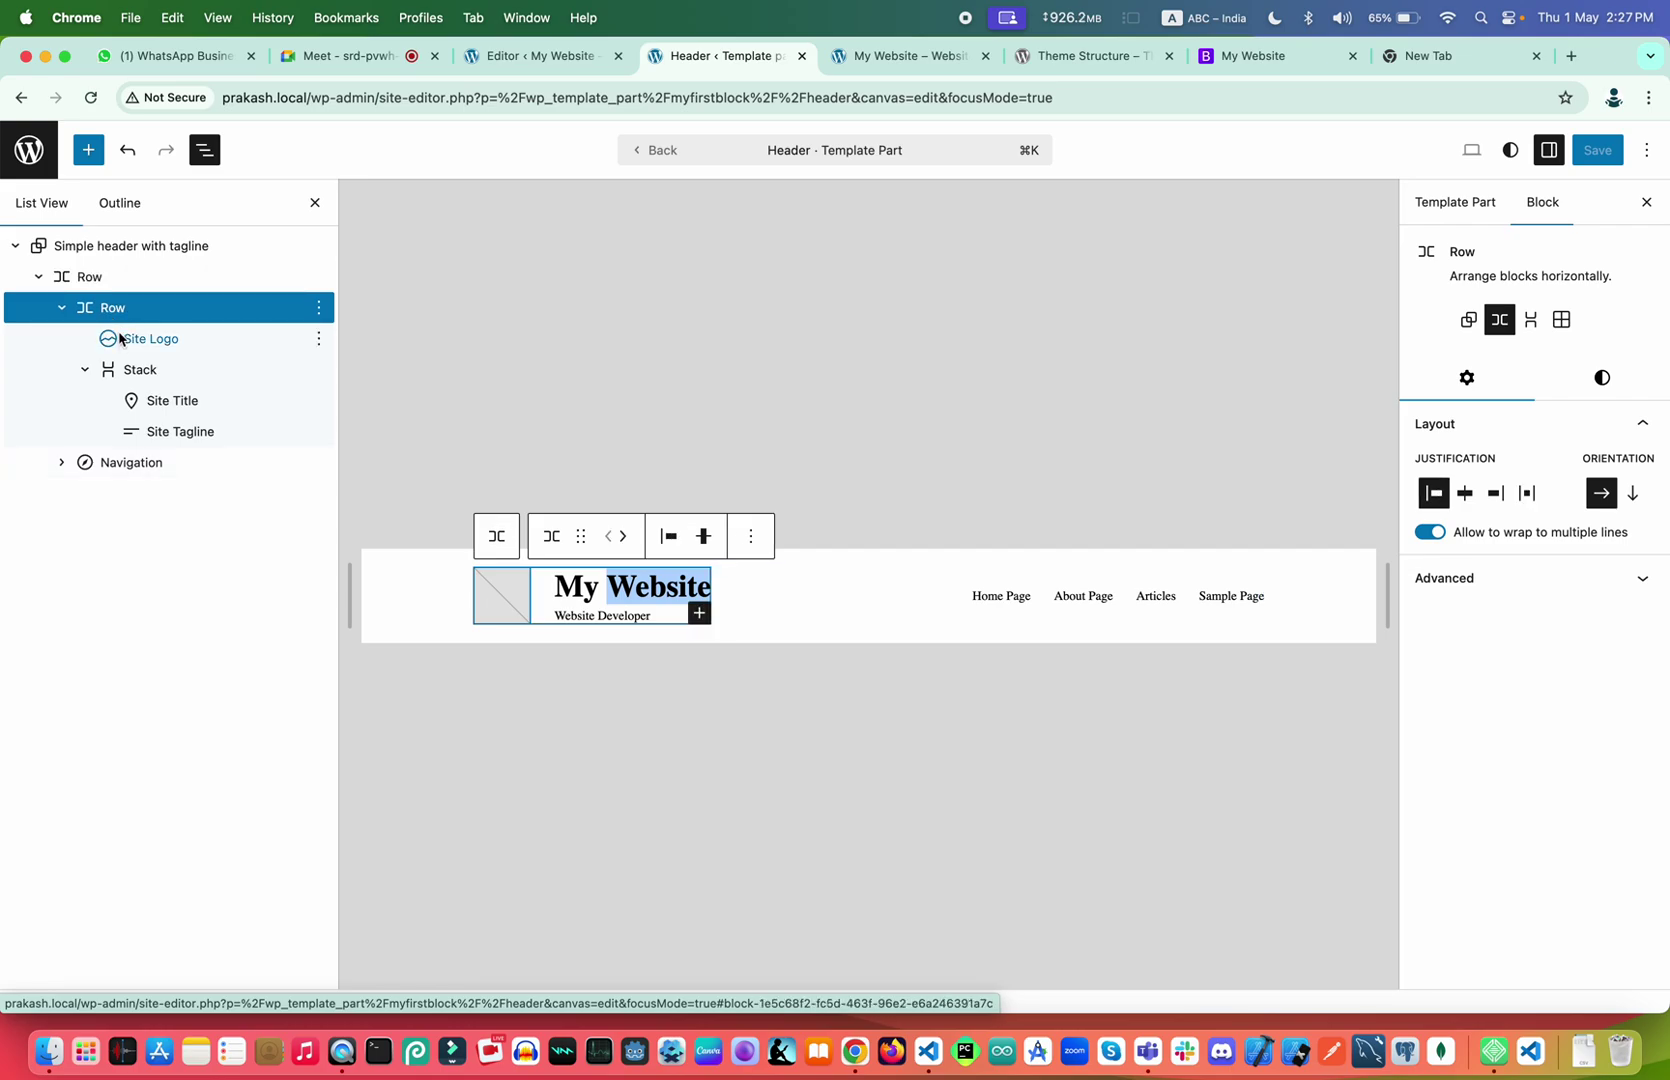
{"action": "left_click", "coordinate": [157, 403]}
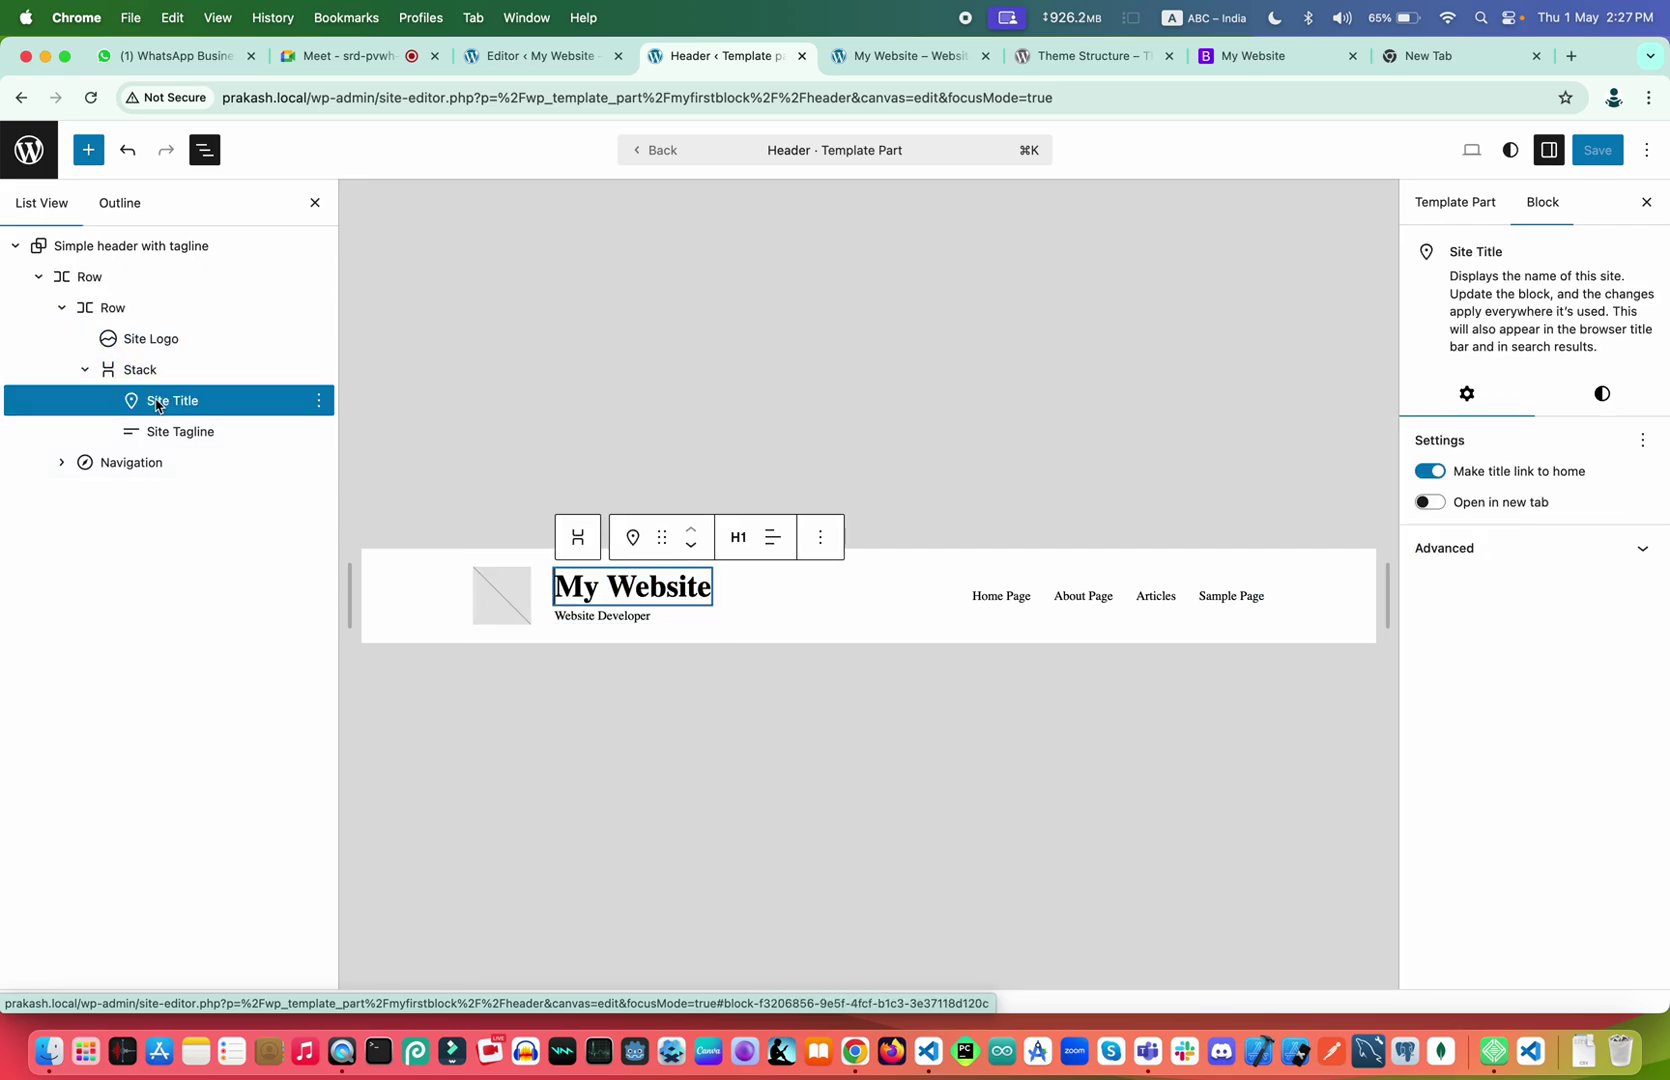
{"action": "left_click", "coordinate": [1601, 405]}
{"action": "left_click", "coordinate": [1470, 486]}
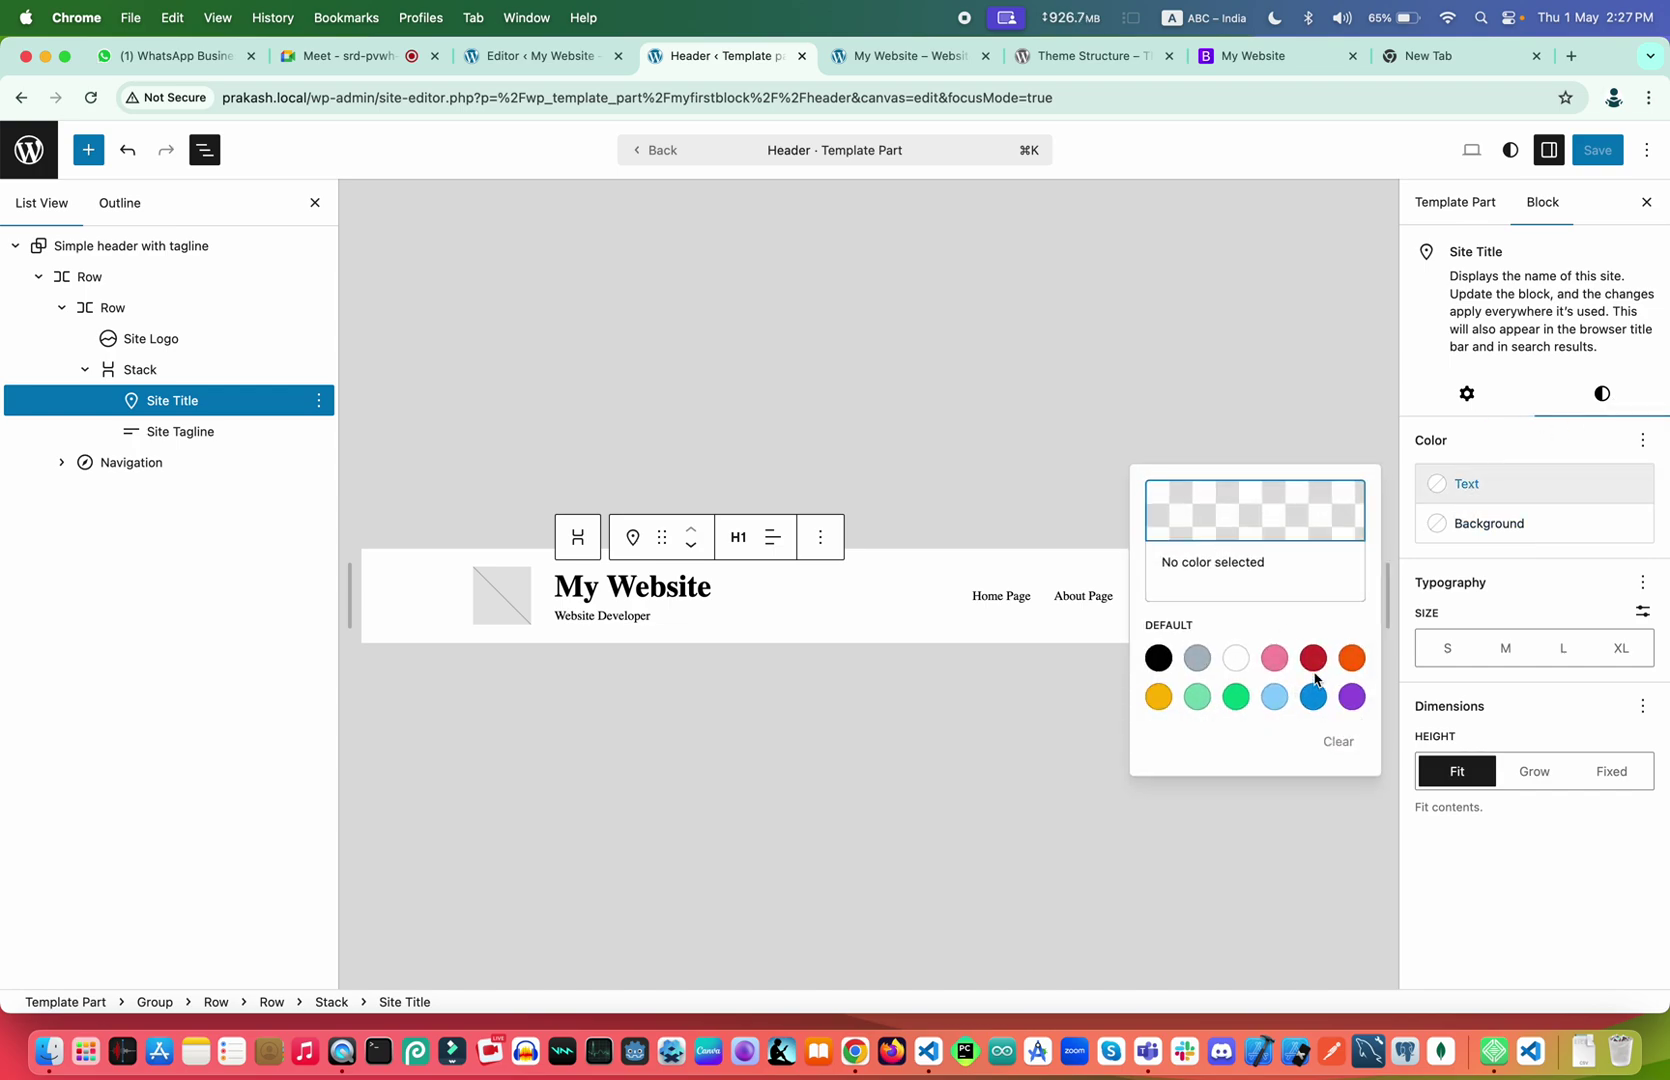
{"action": "left_click", "coordinate": [1297, 522]}
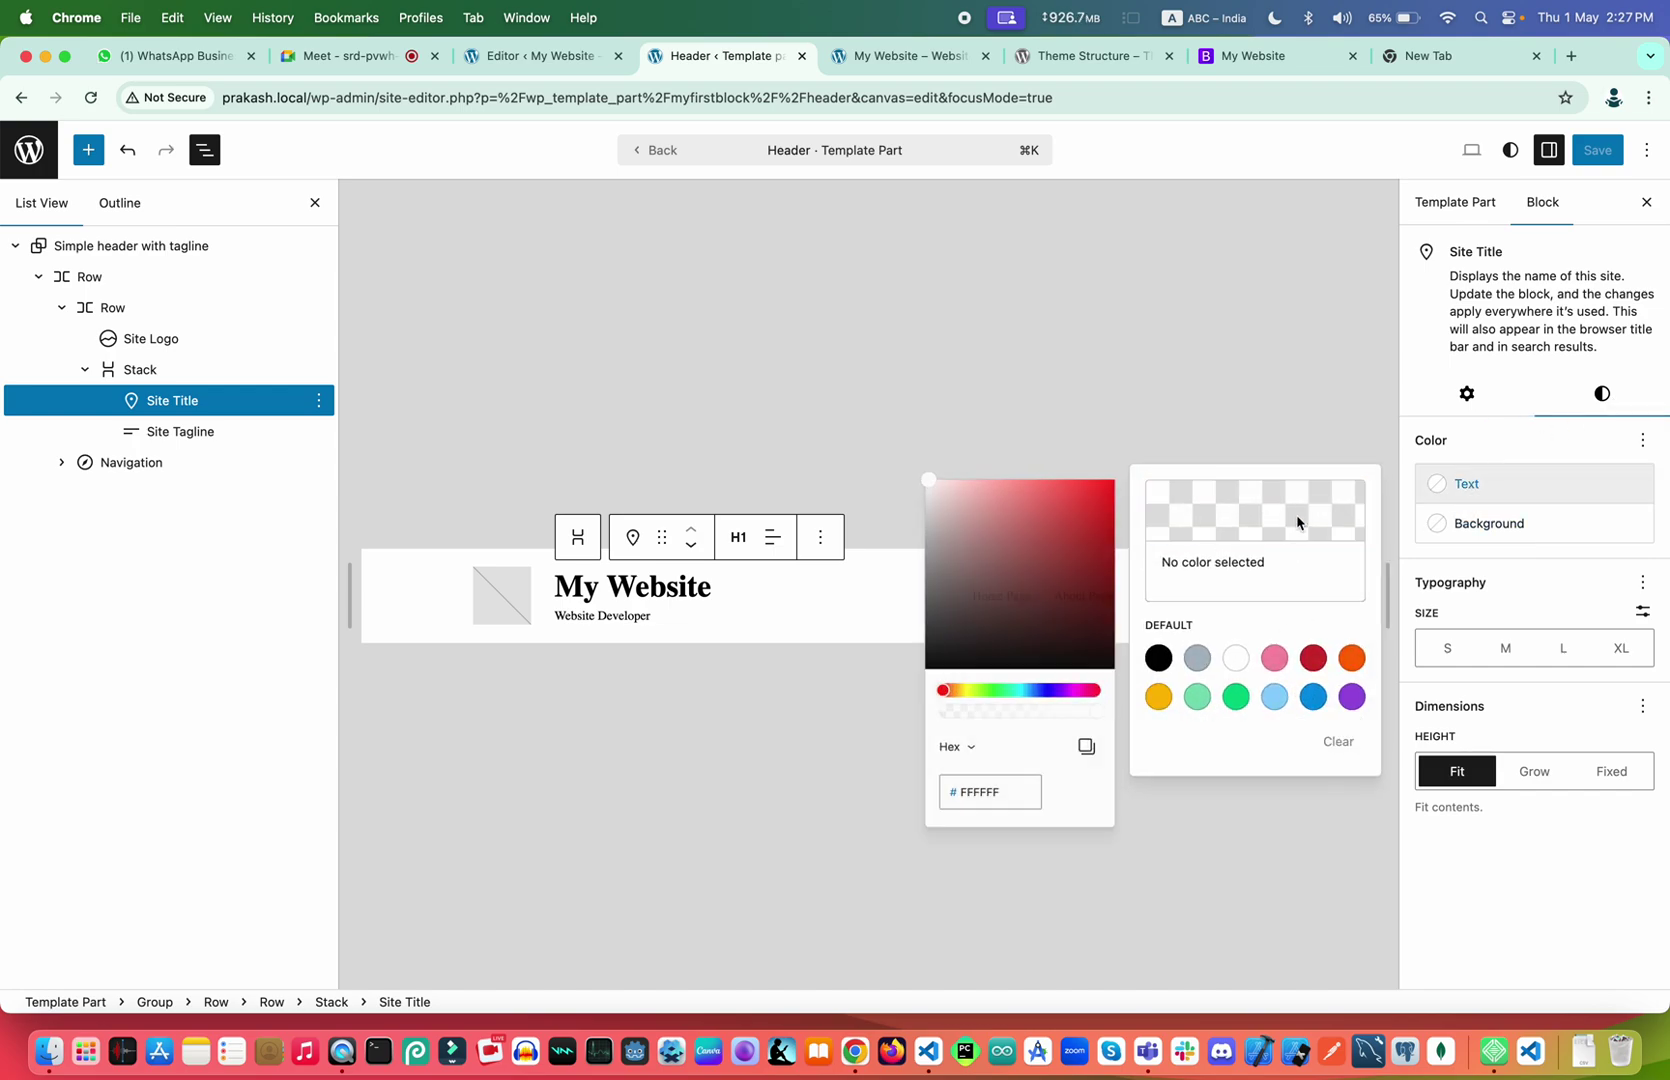
{"action": "left_click", "coordinate": [975, 718]}
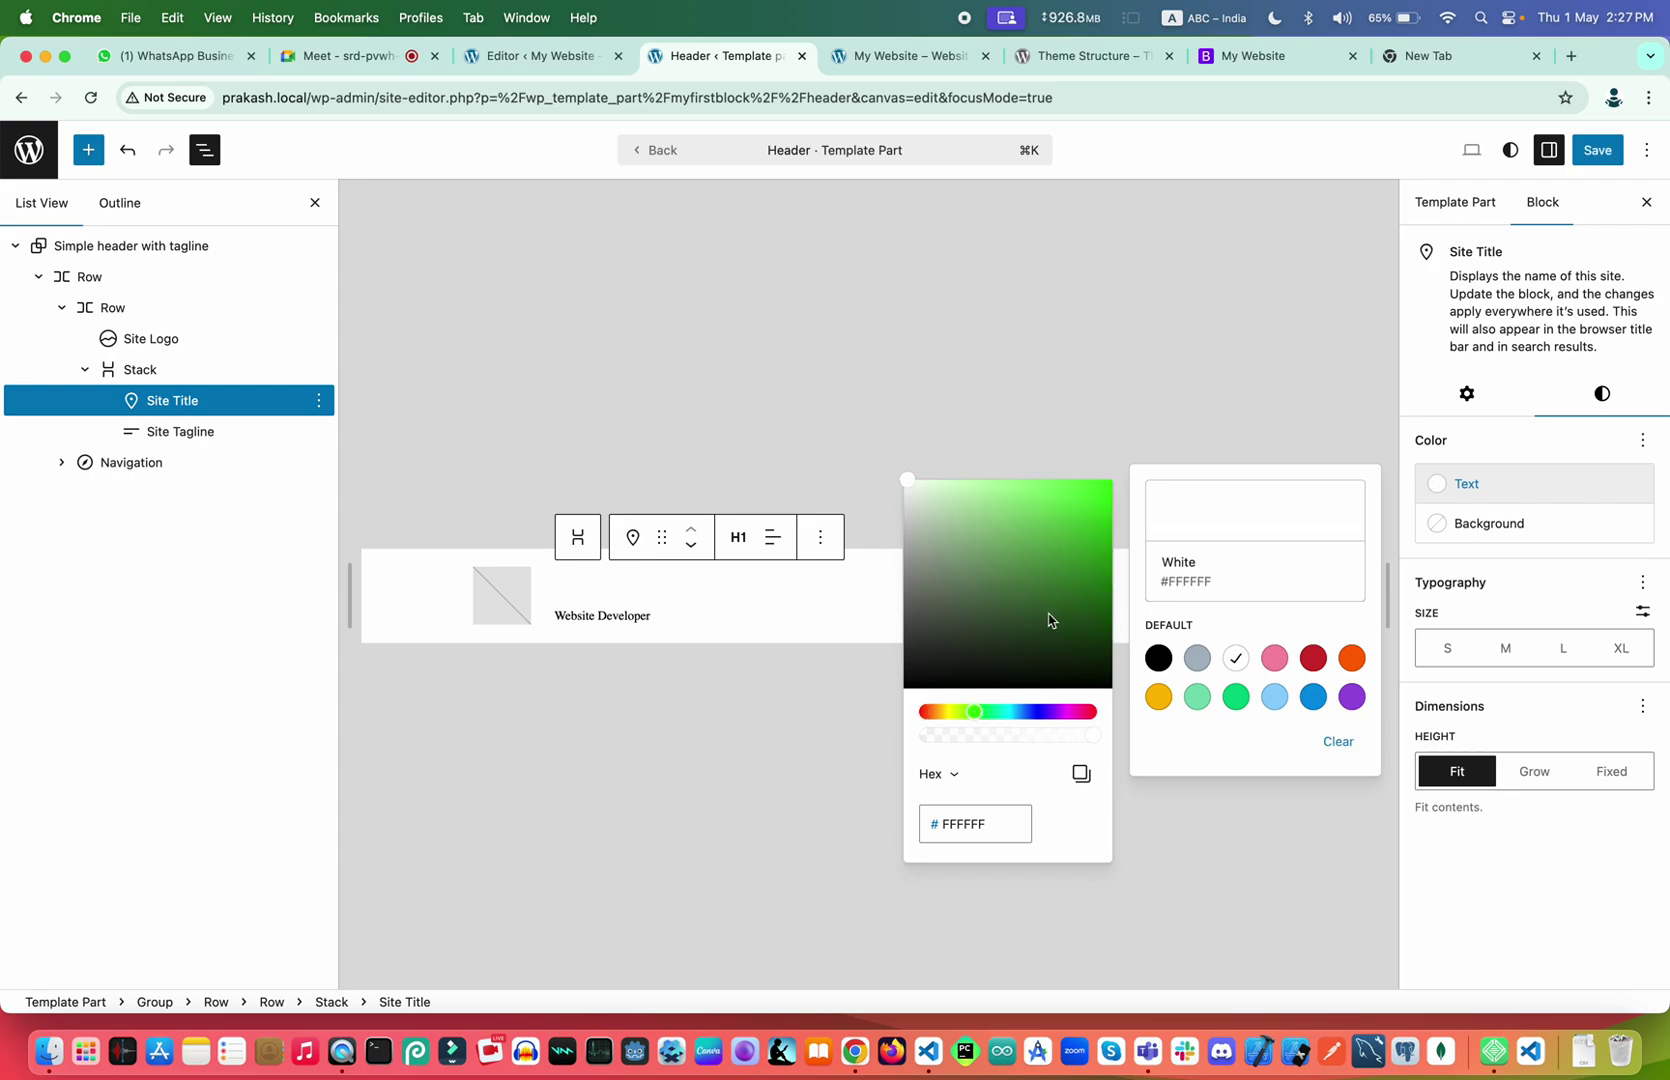
{"action": "mouse_move", "coordinate": [1085, 560]}
{"action": "left_mouse_down"}
{"action": "mouse_move", "coordinate": [1101, 487]}
{"action": "mouse_move", "coordinate": [1108, 560]}
{"action": "left_mouse_up"}
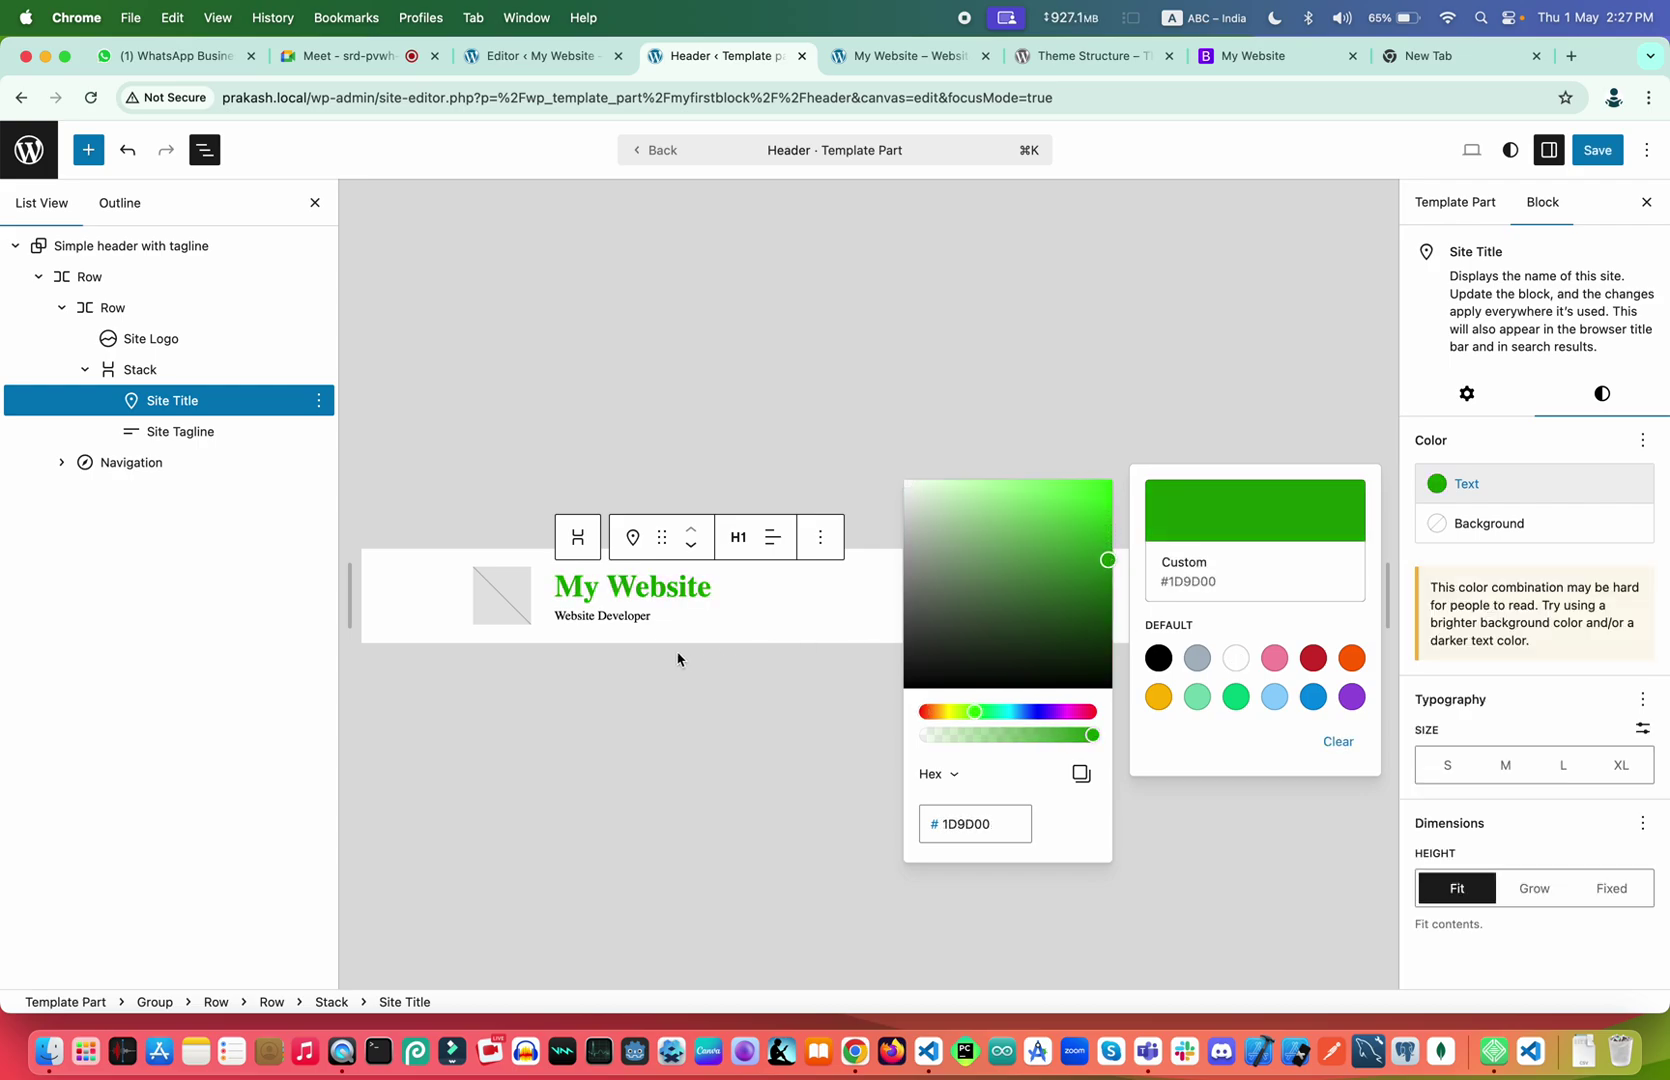
Set the Site Tagline's text color to Vivid red and its font size to Medium
{"action": "left_click", "coordinate": [641, 620]}
{"action": "left_click_drag", "start_coordinate": [656, 619], "coordinate": [555, 620]}
{"action": "double_click", "coordinate": [613, 614]}
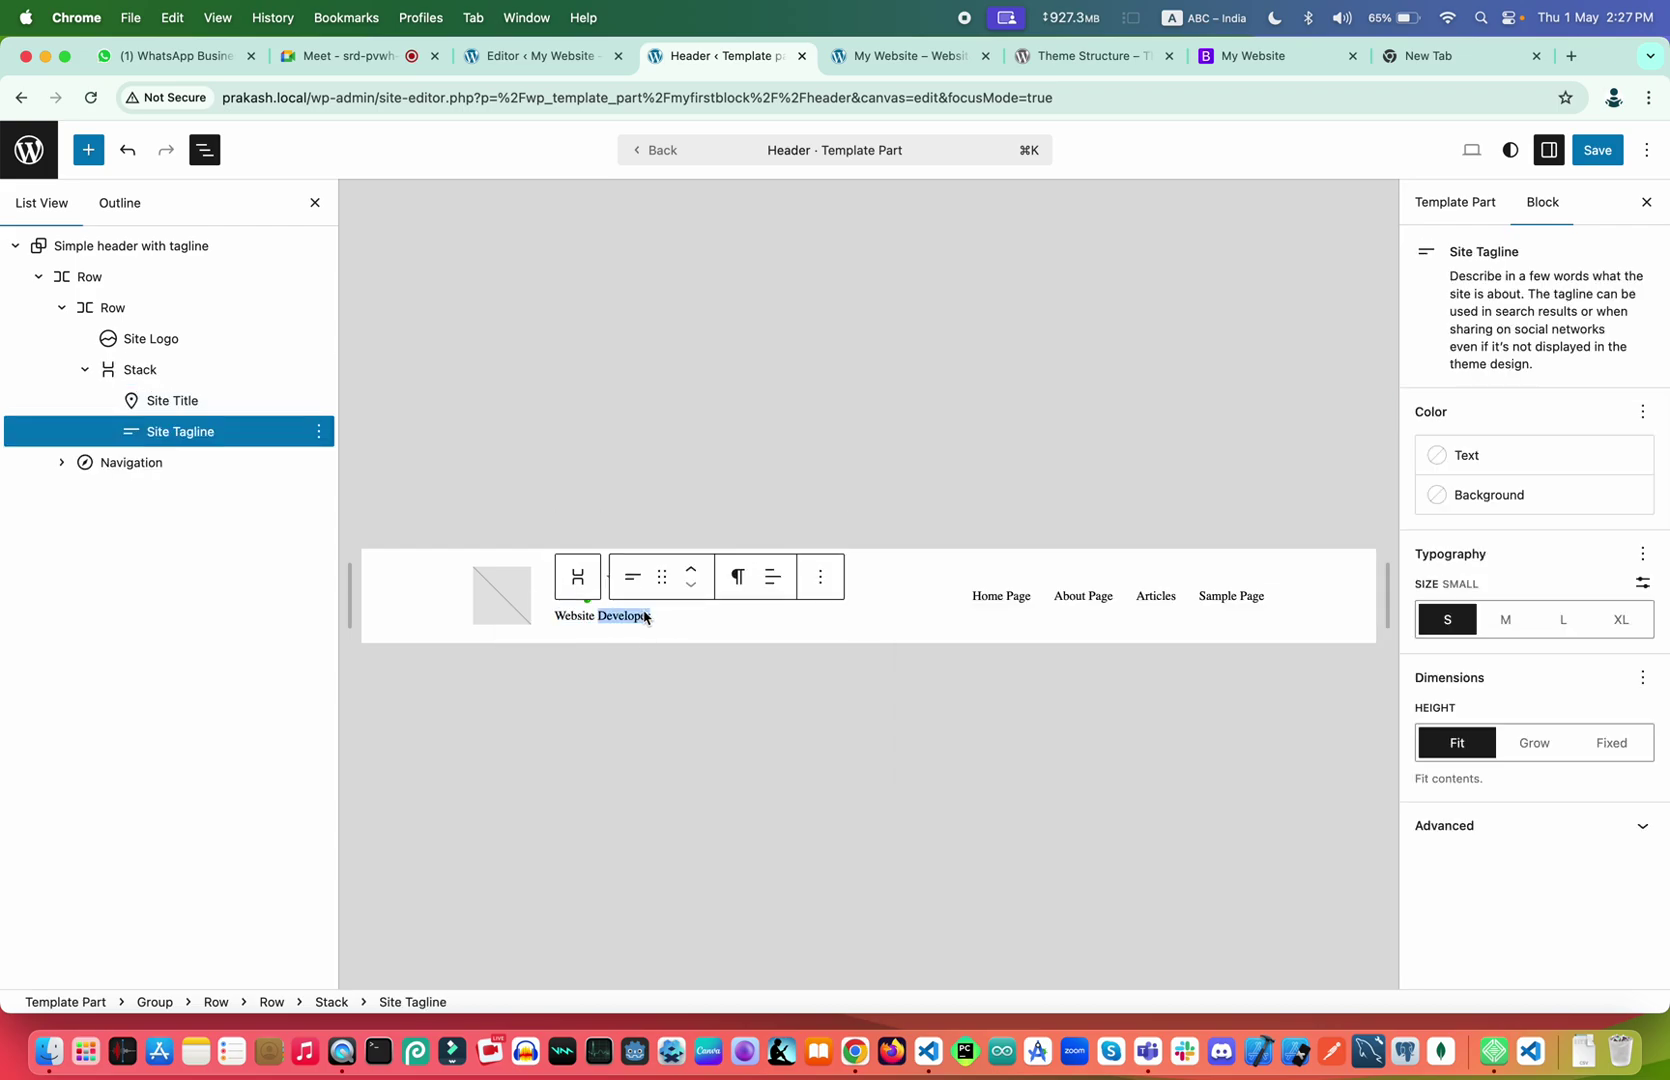
{"action": "left_click", "coordinate": [650, 614]}
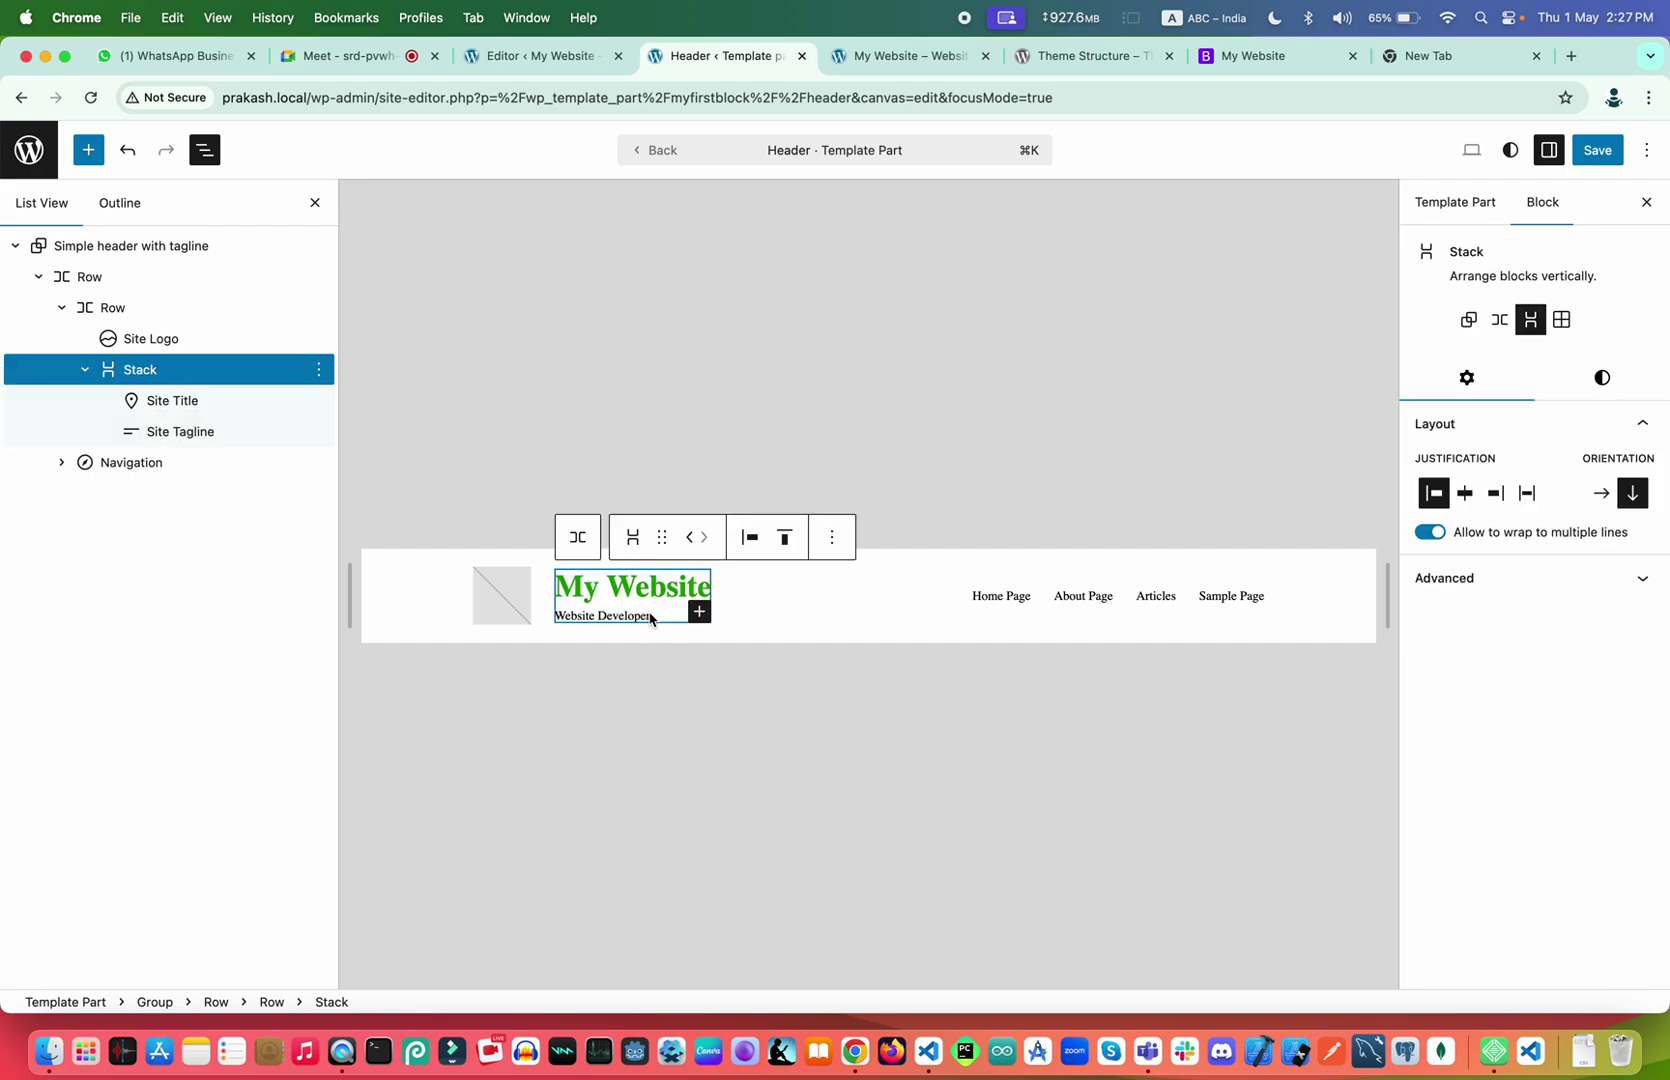
{"action": "left_click", "coordinate": [629, 616]}
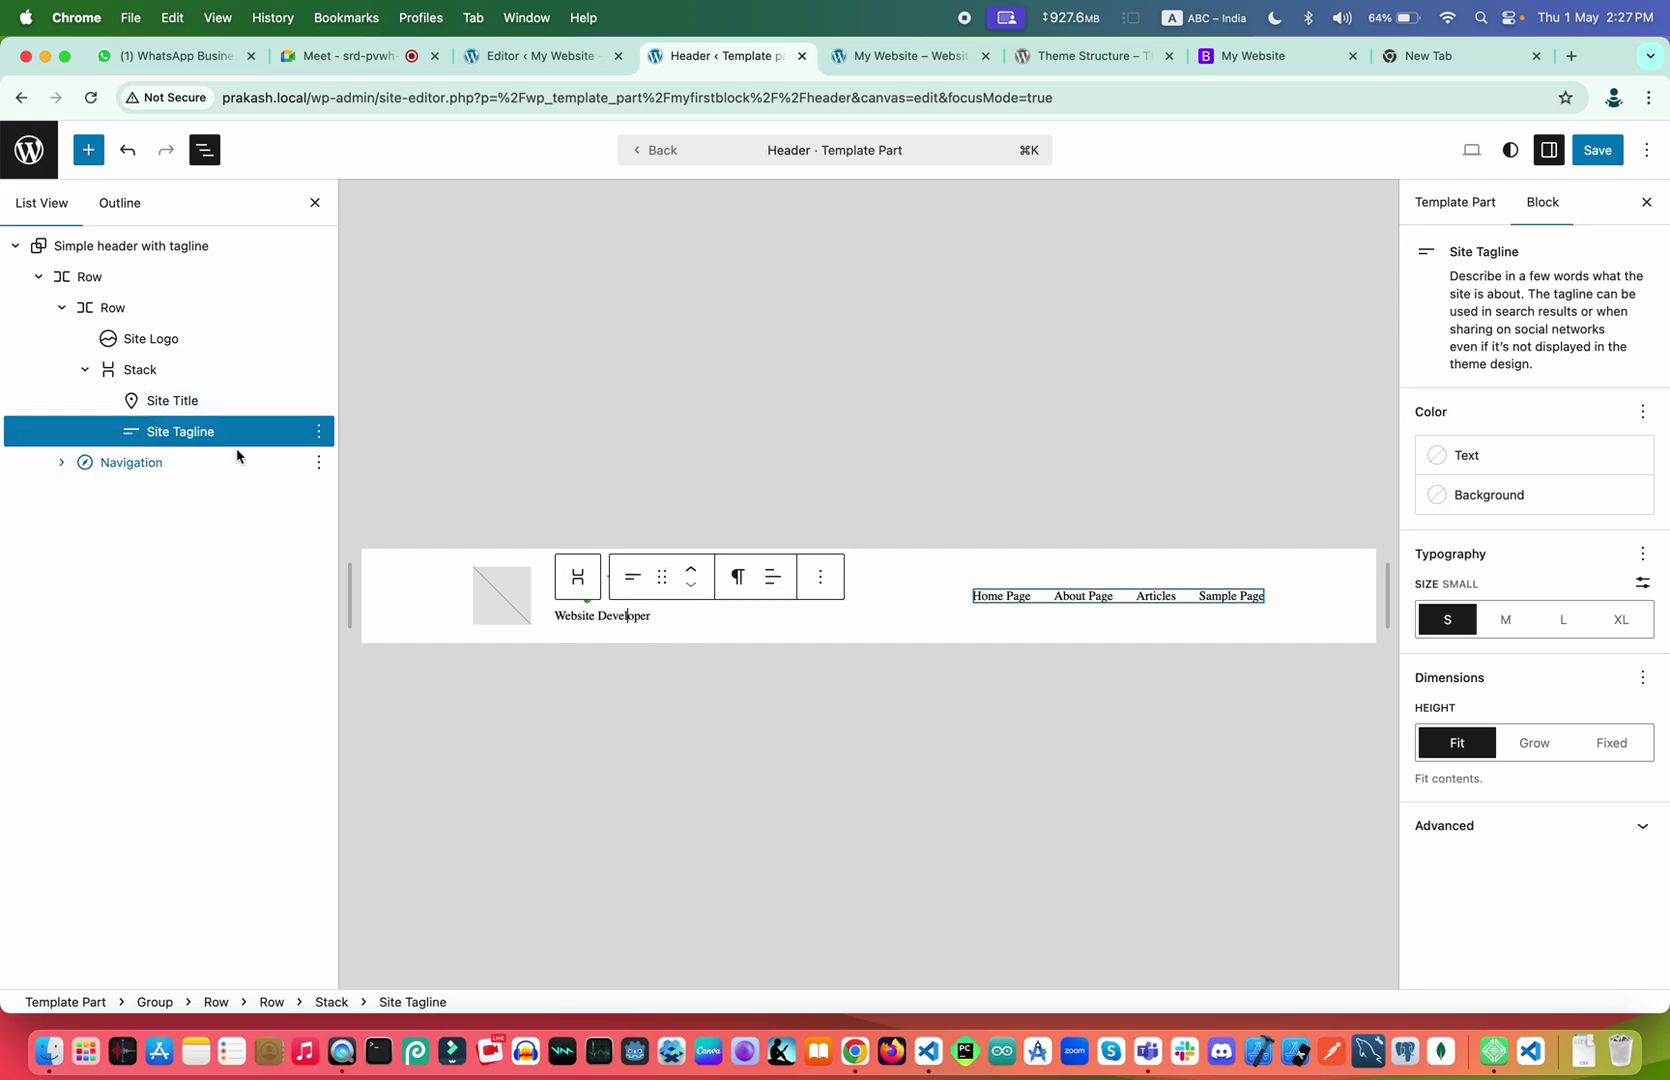
{"action": "left_click", "coordinate": [190, 432]}
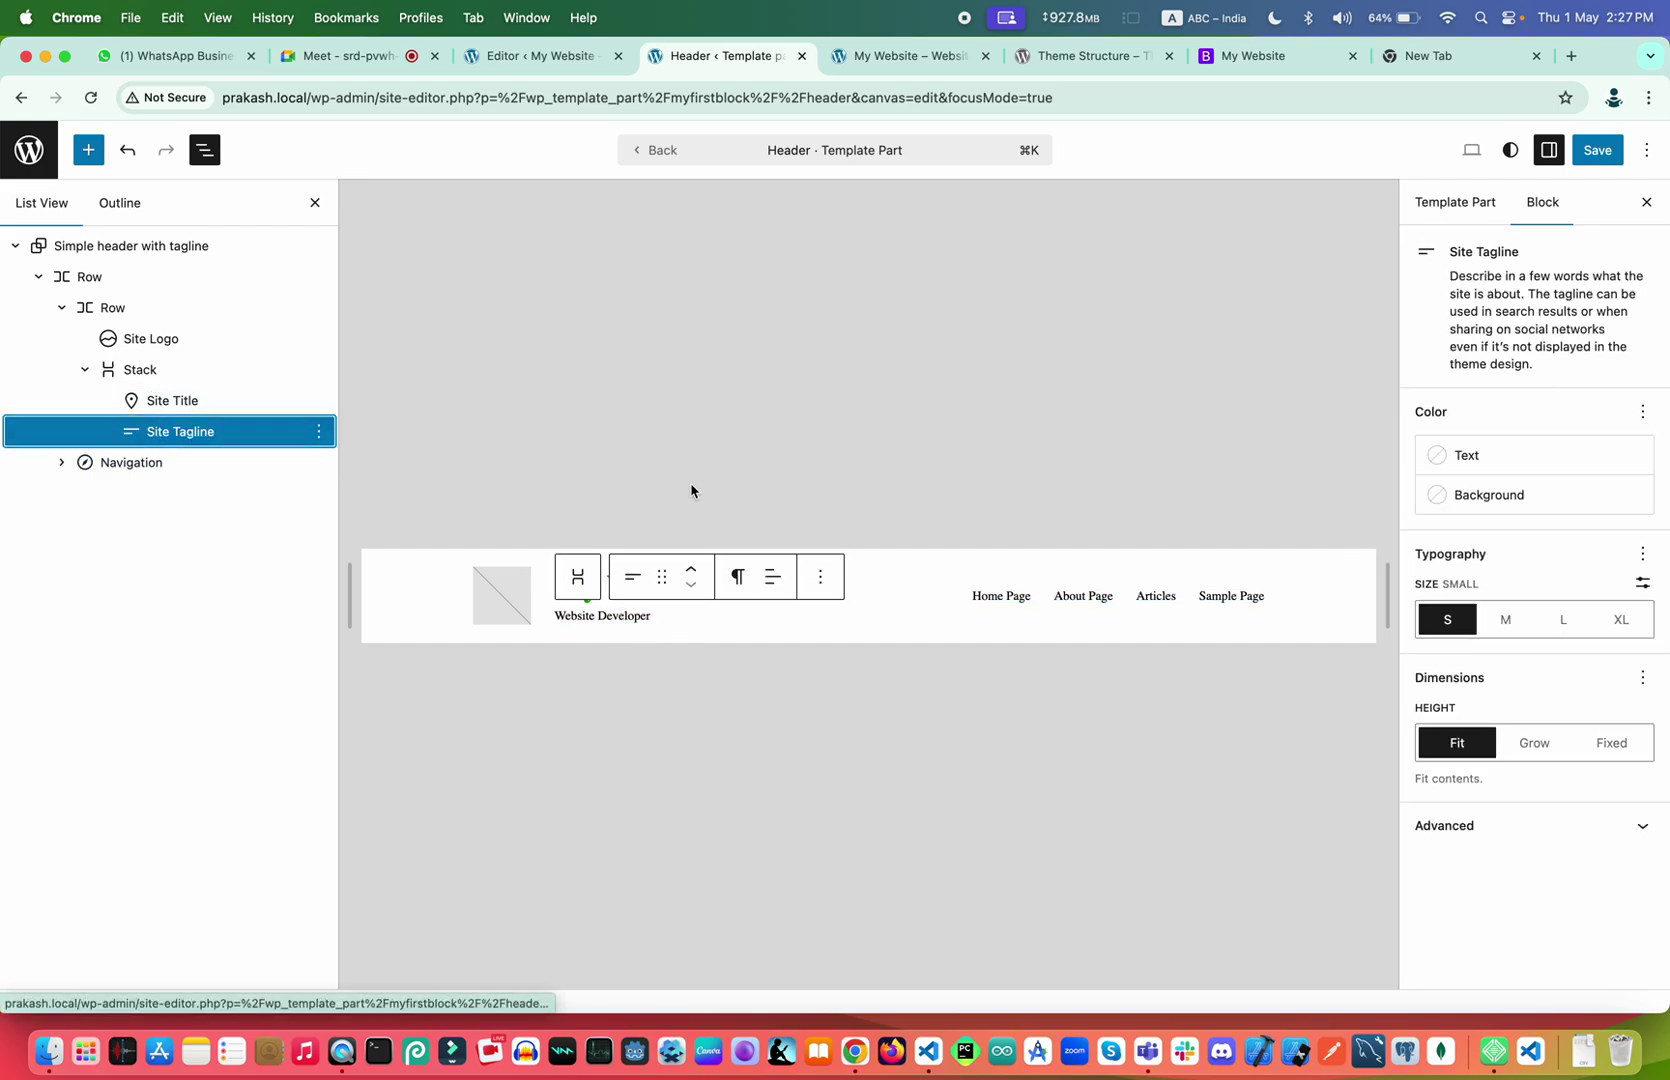
{"action": "left_click", "coordinate": [1502, 458]}
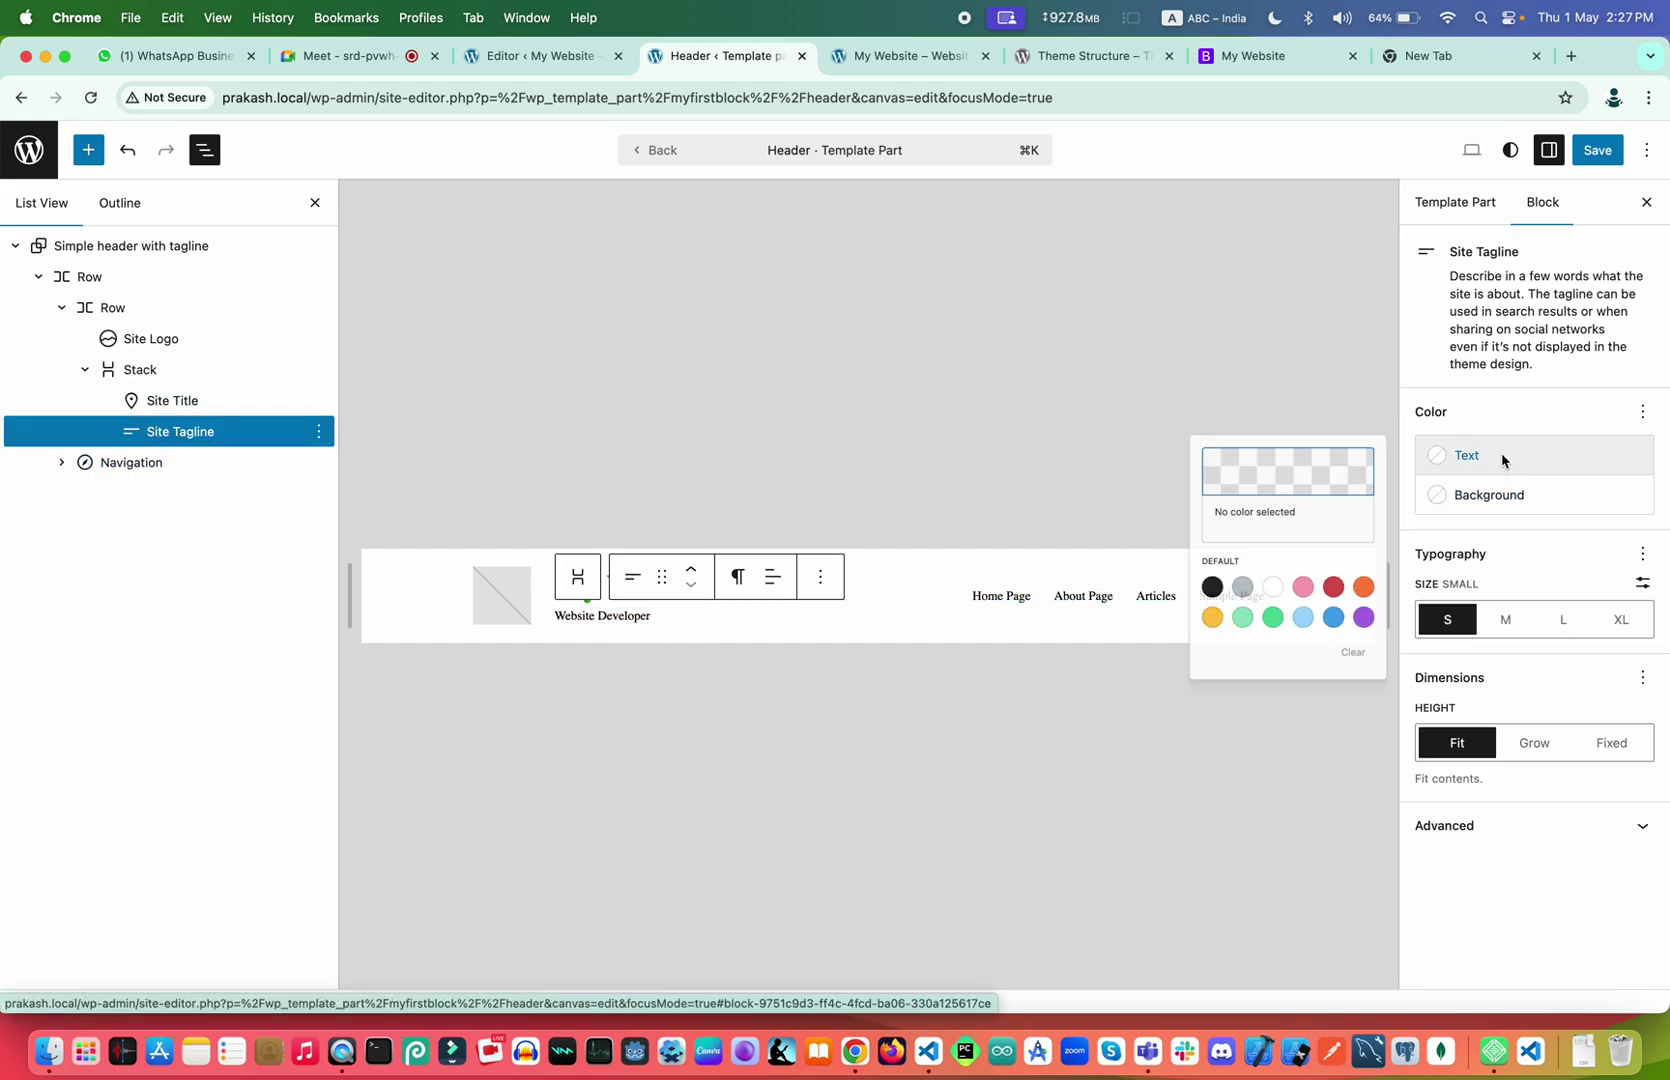
{"action": "left_click", "coordinate": [1315, 628]}
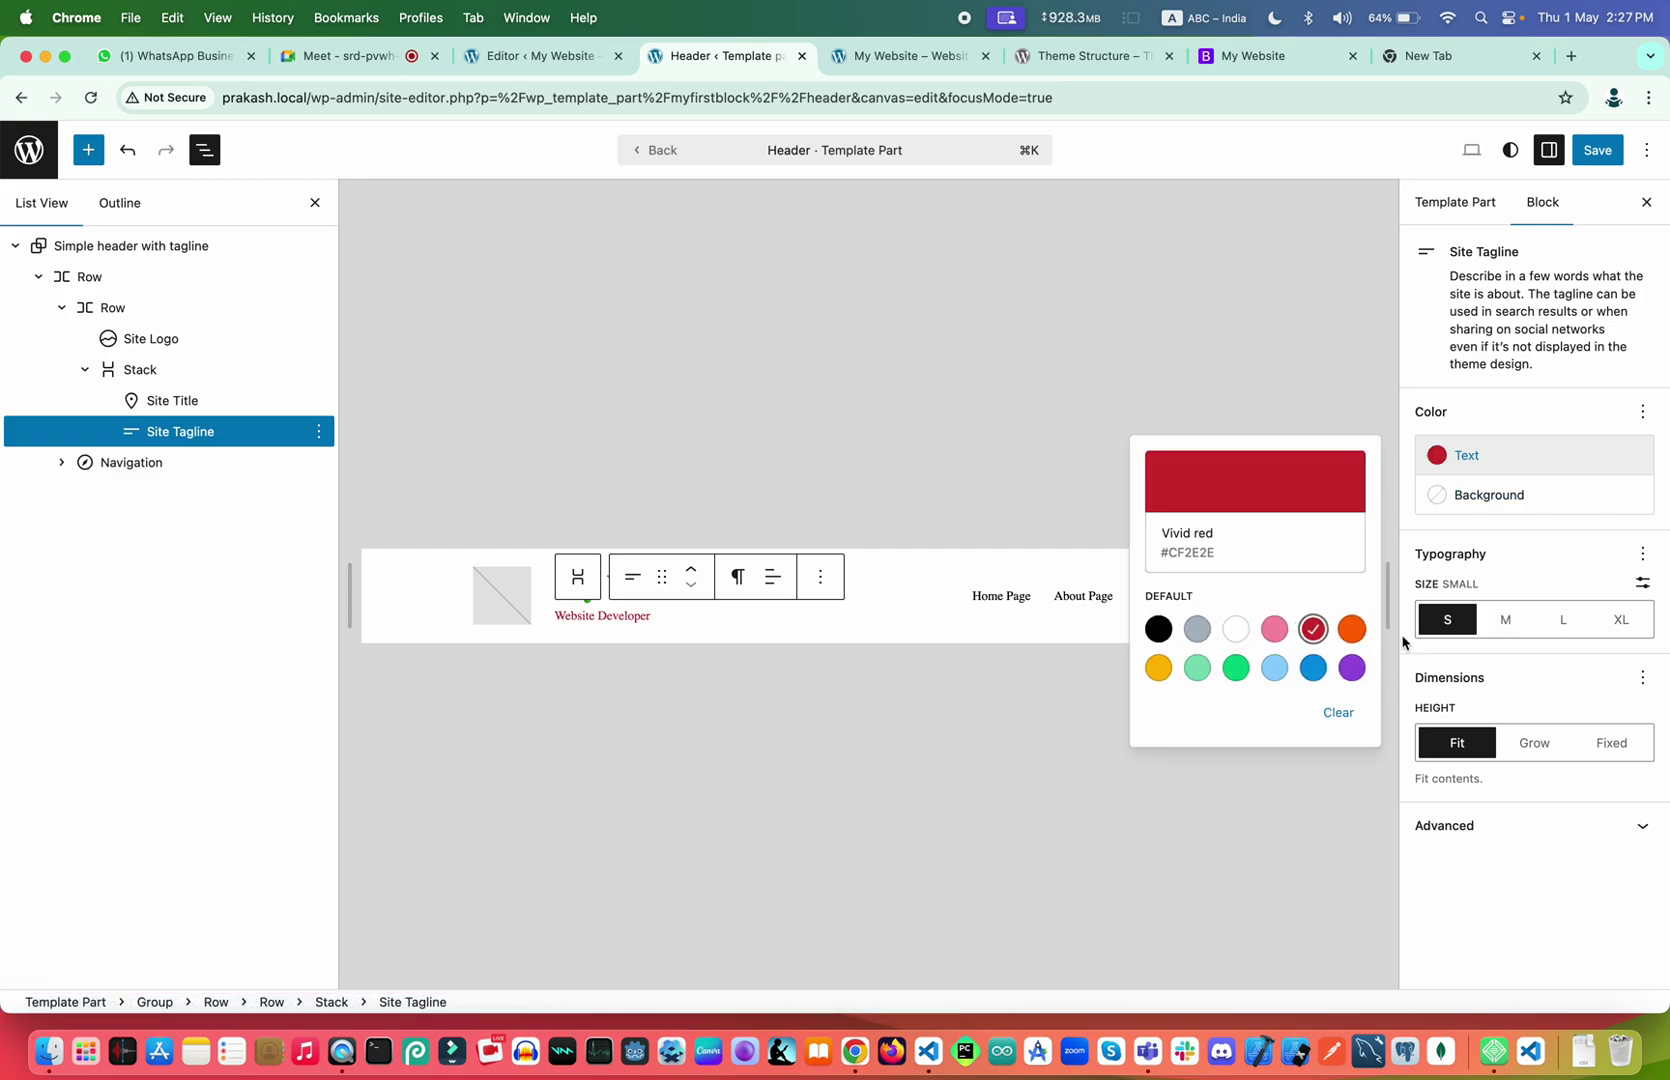
{"action": "left_click", "coordinate": [1513, 627]}
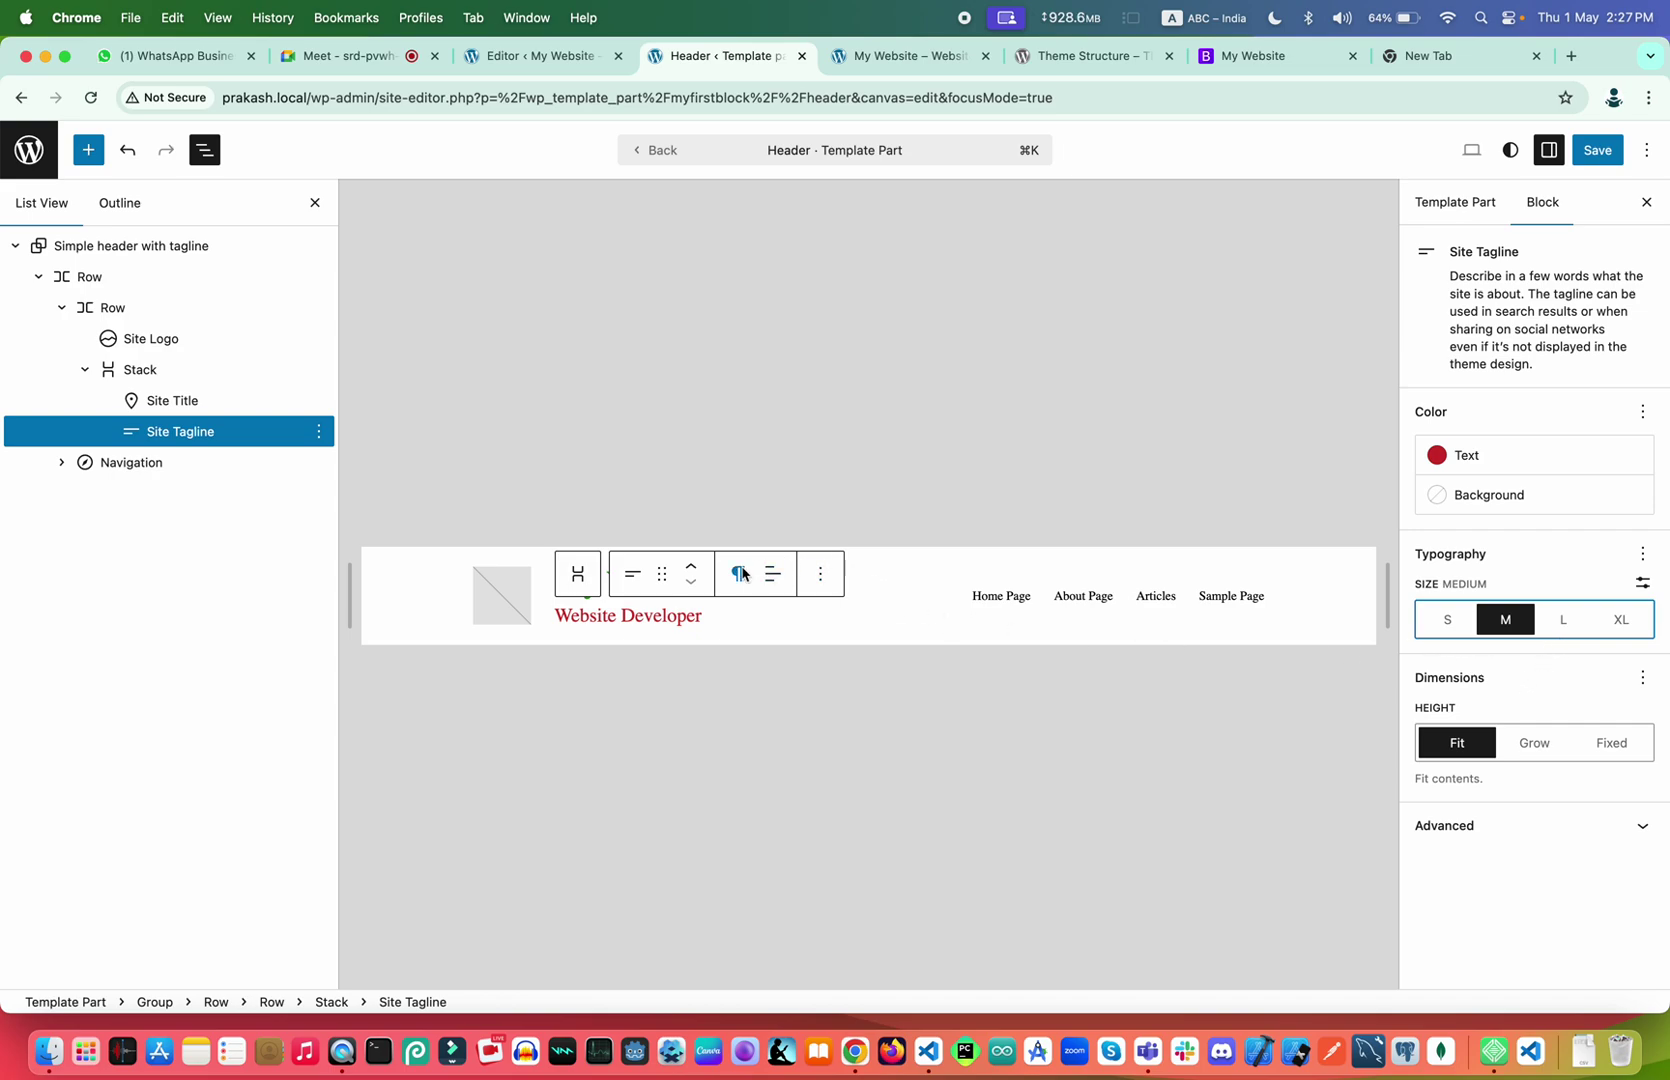
Enable the Appearance, Decoration and Letter case typography options for the Site Tagline
{"action": "double_click", "coordinate": [675, 622]}
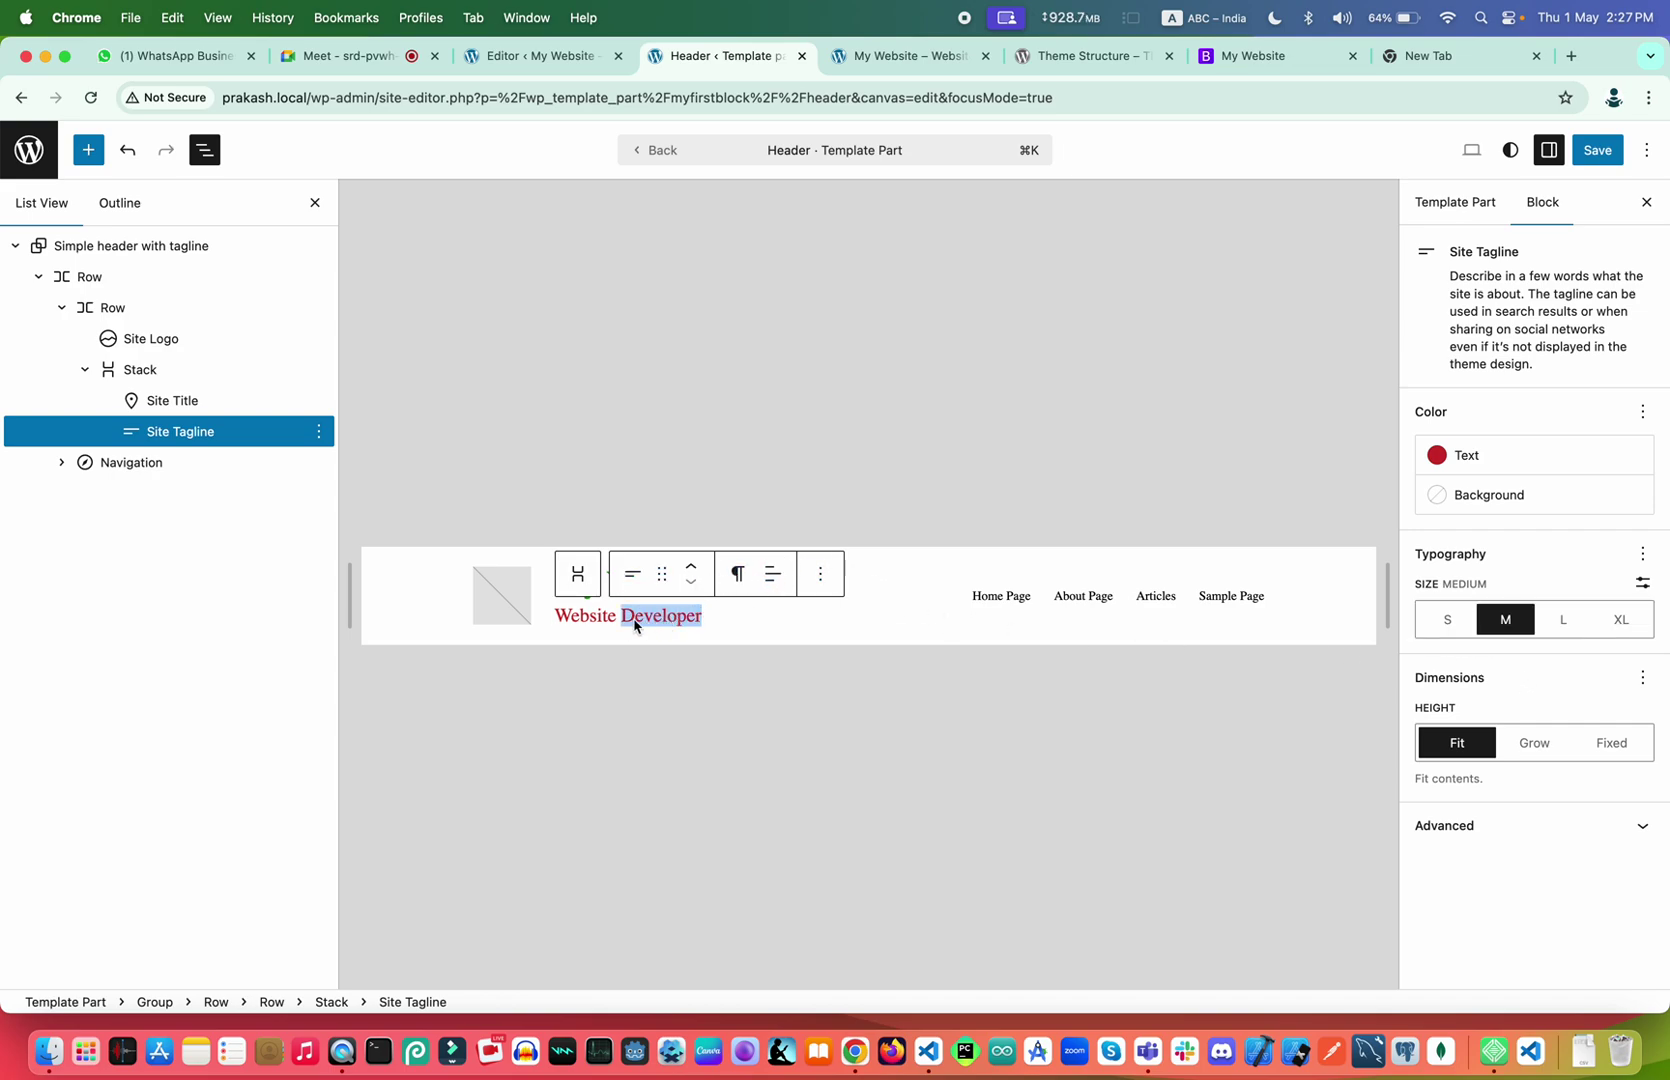
{"action": "left_click_drag", "start_coordinate": [557, 626], "coordinate": [703, 622]}
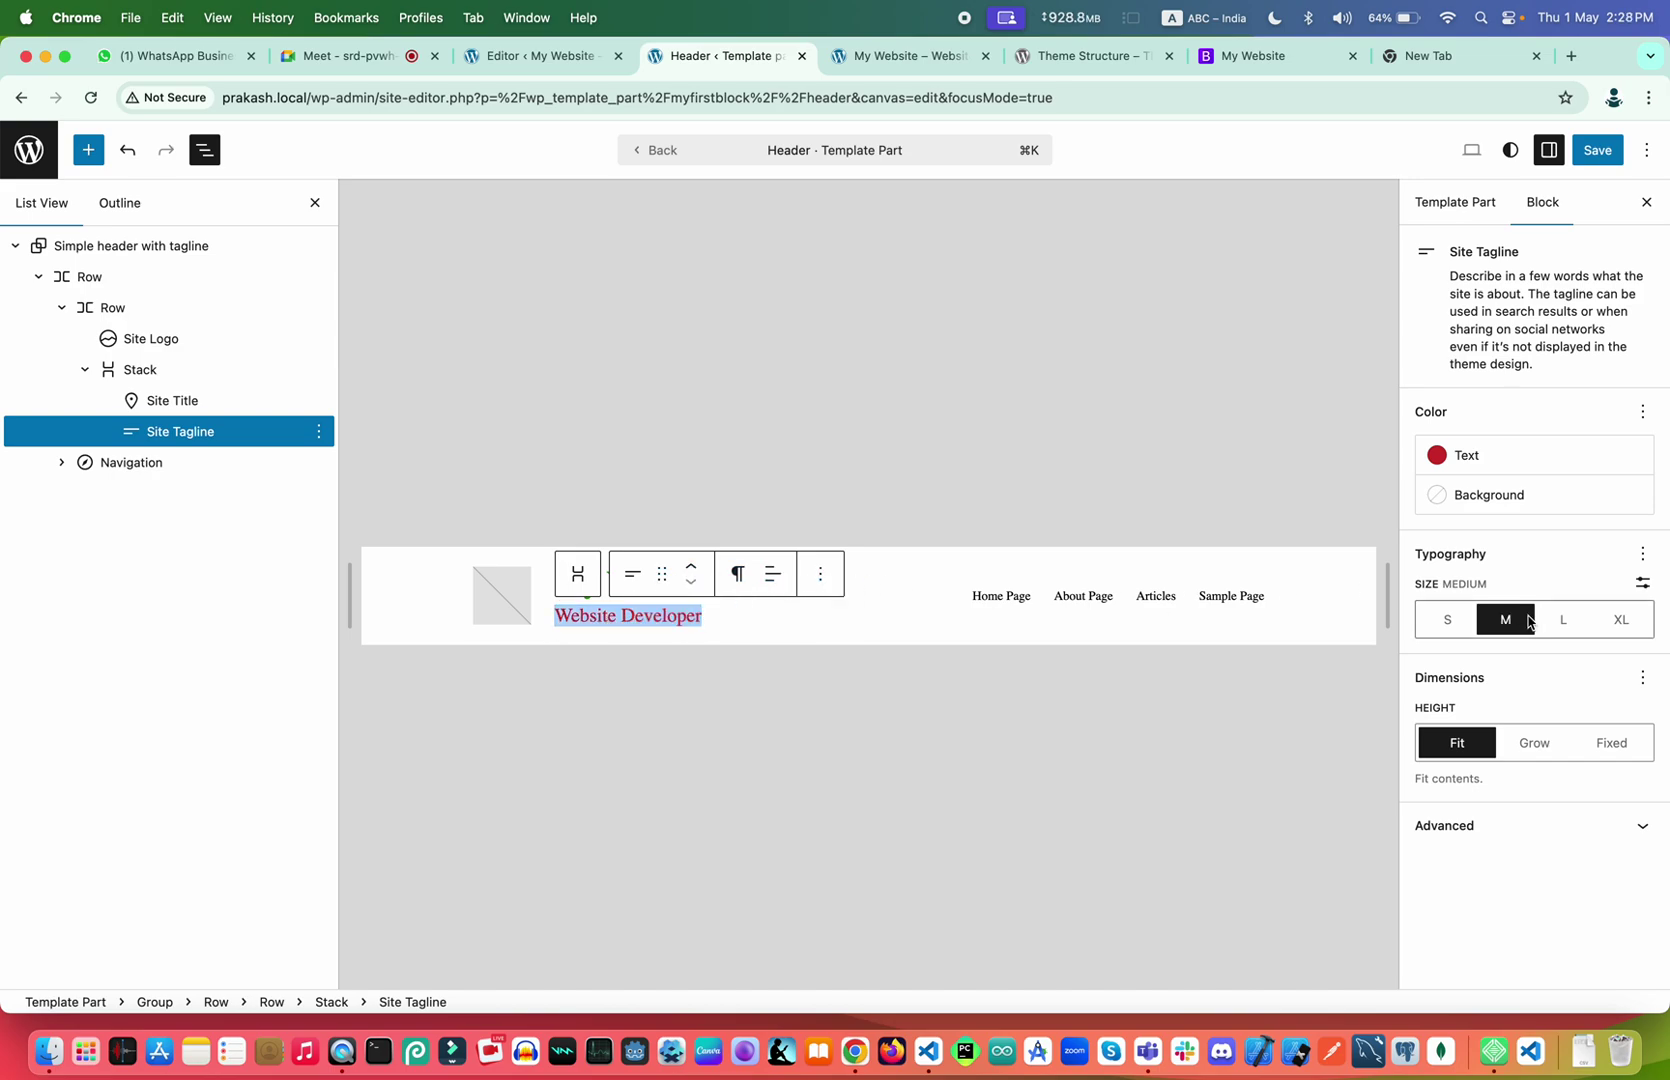
{"action": "left_click", "coordinate": [1641, 553]}
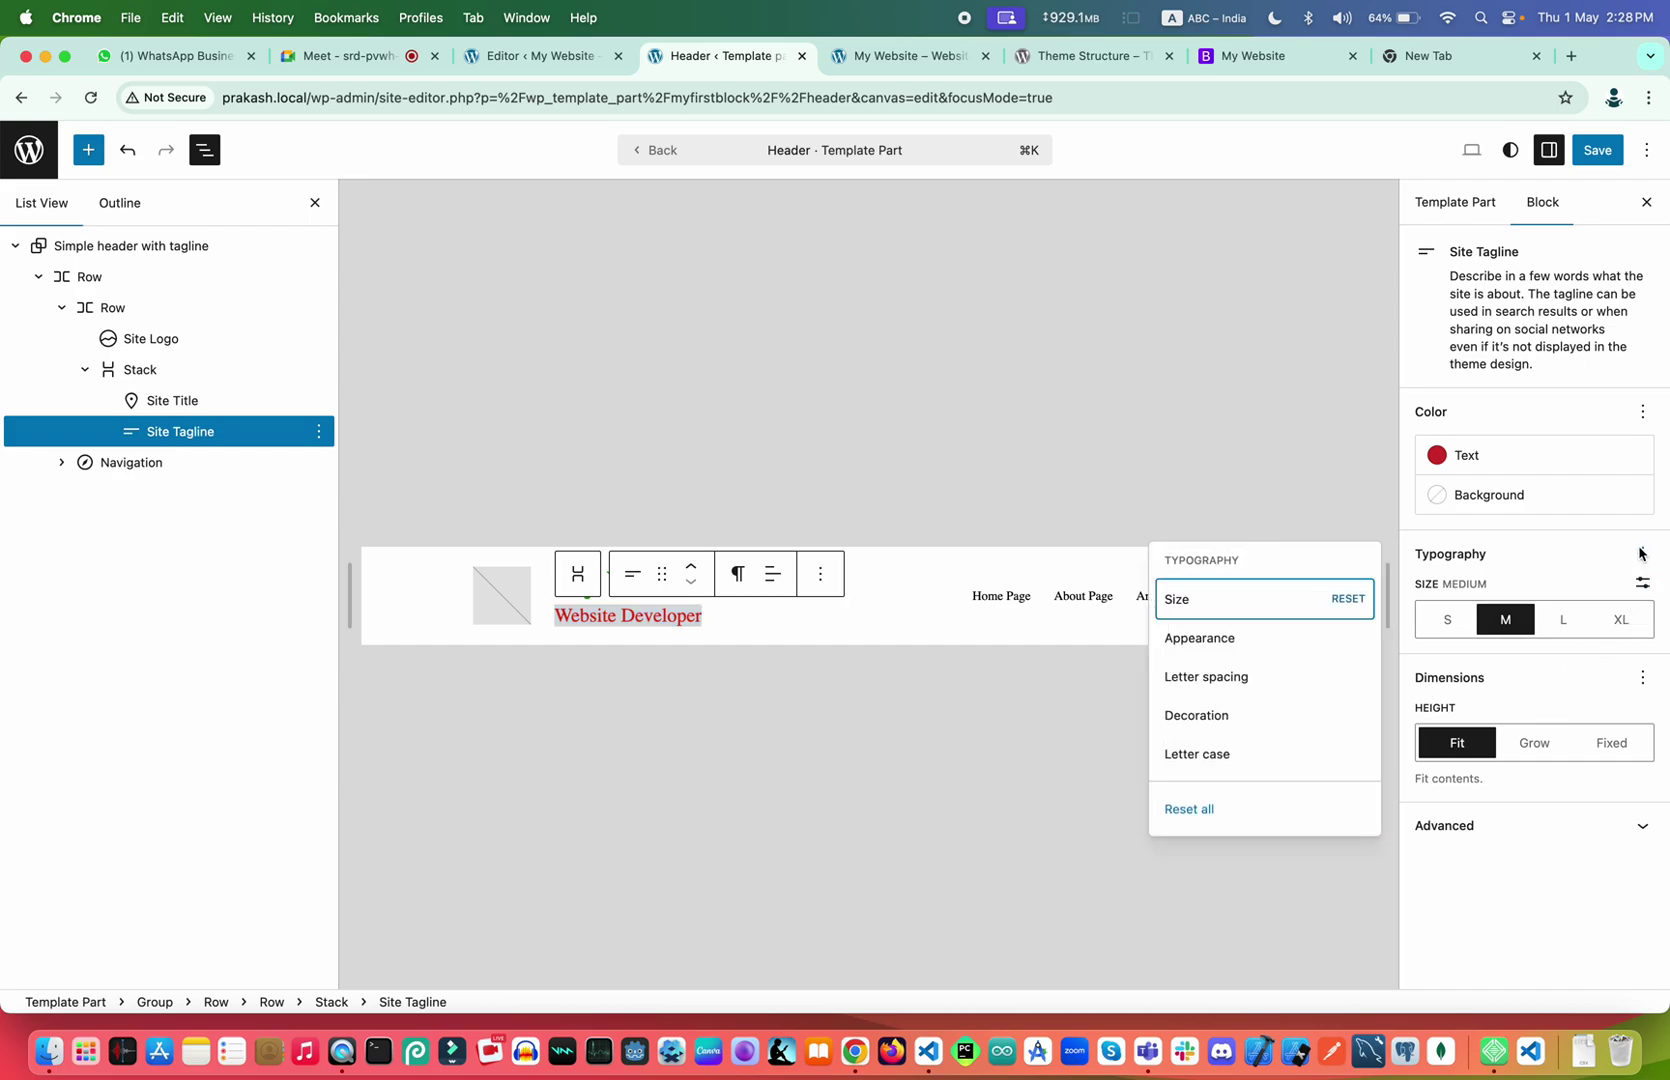
{"action": "left_click", "coordinate": [1235, 641]}
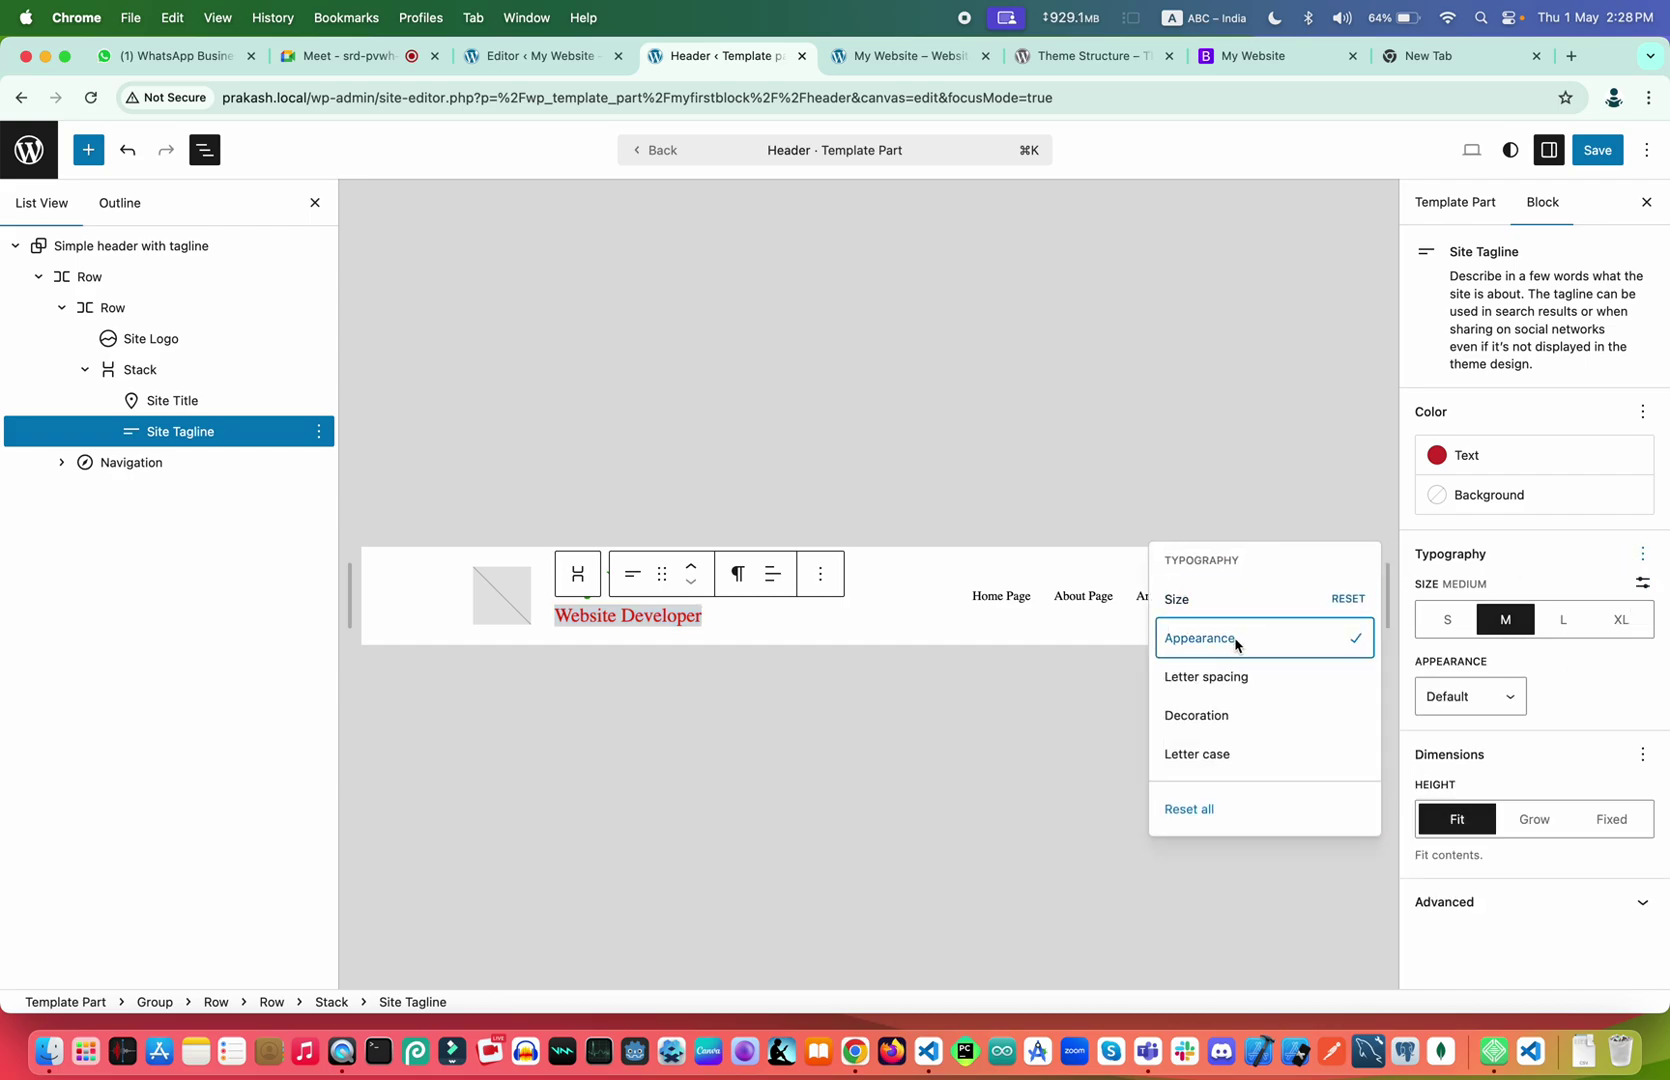
{"action": "left_click", "coordinate": [1643, 556]}
{"action": "left_click", "coordinate": [1643, 556]}
{"action": "left_click", "coordinate": [1229, 716]}
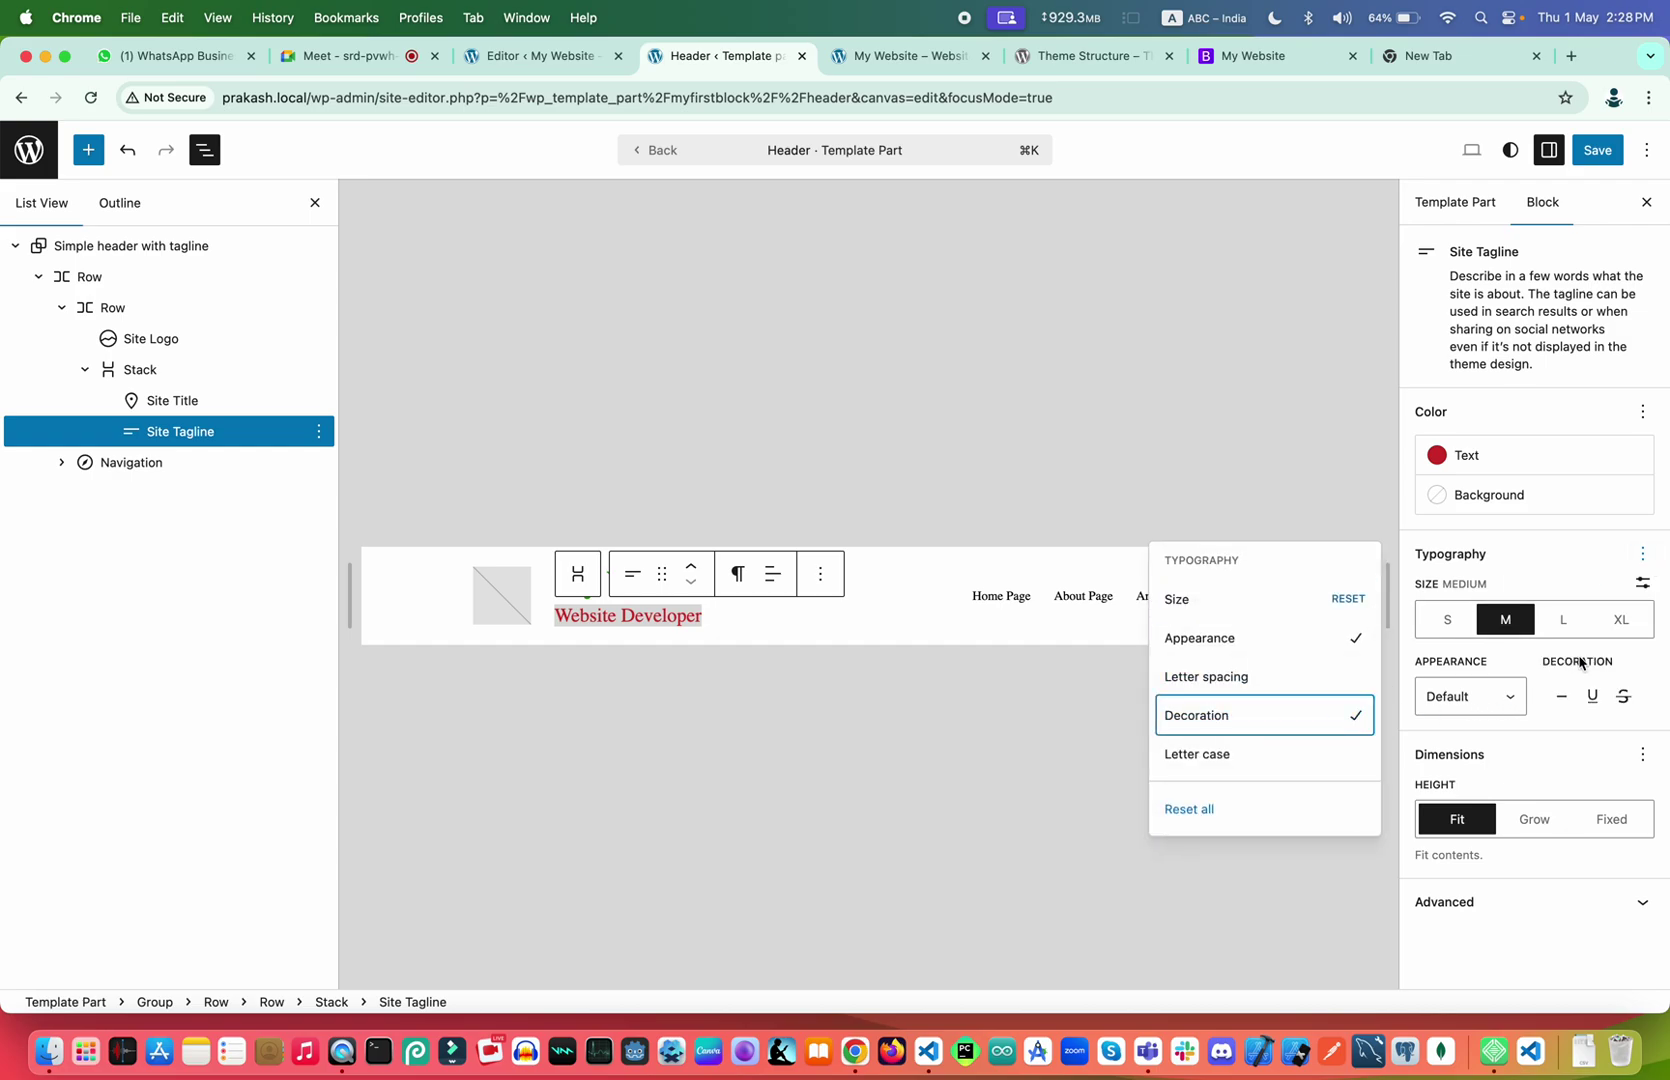
{"action": "left_click", "coordinate": [1642, 556]}
{"action": "left_click", "coordinate": [1642, 556]}
{"action": "left_click", "coordinate": [1258, 757]}
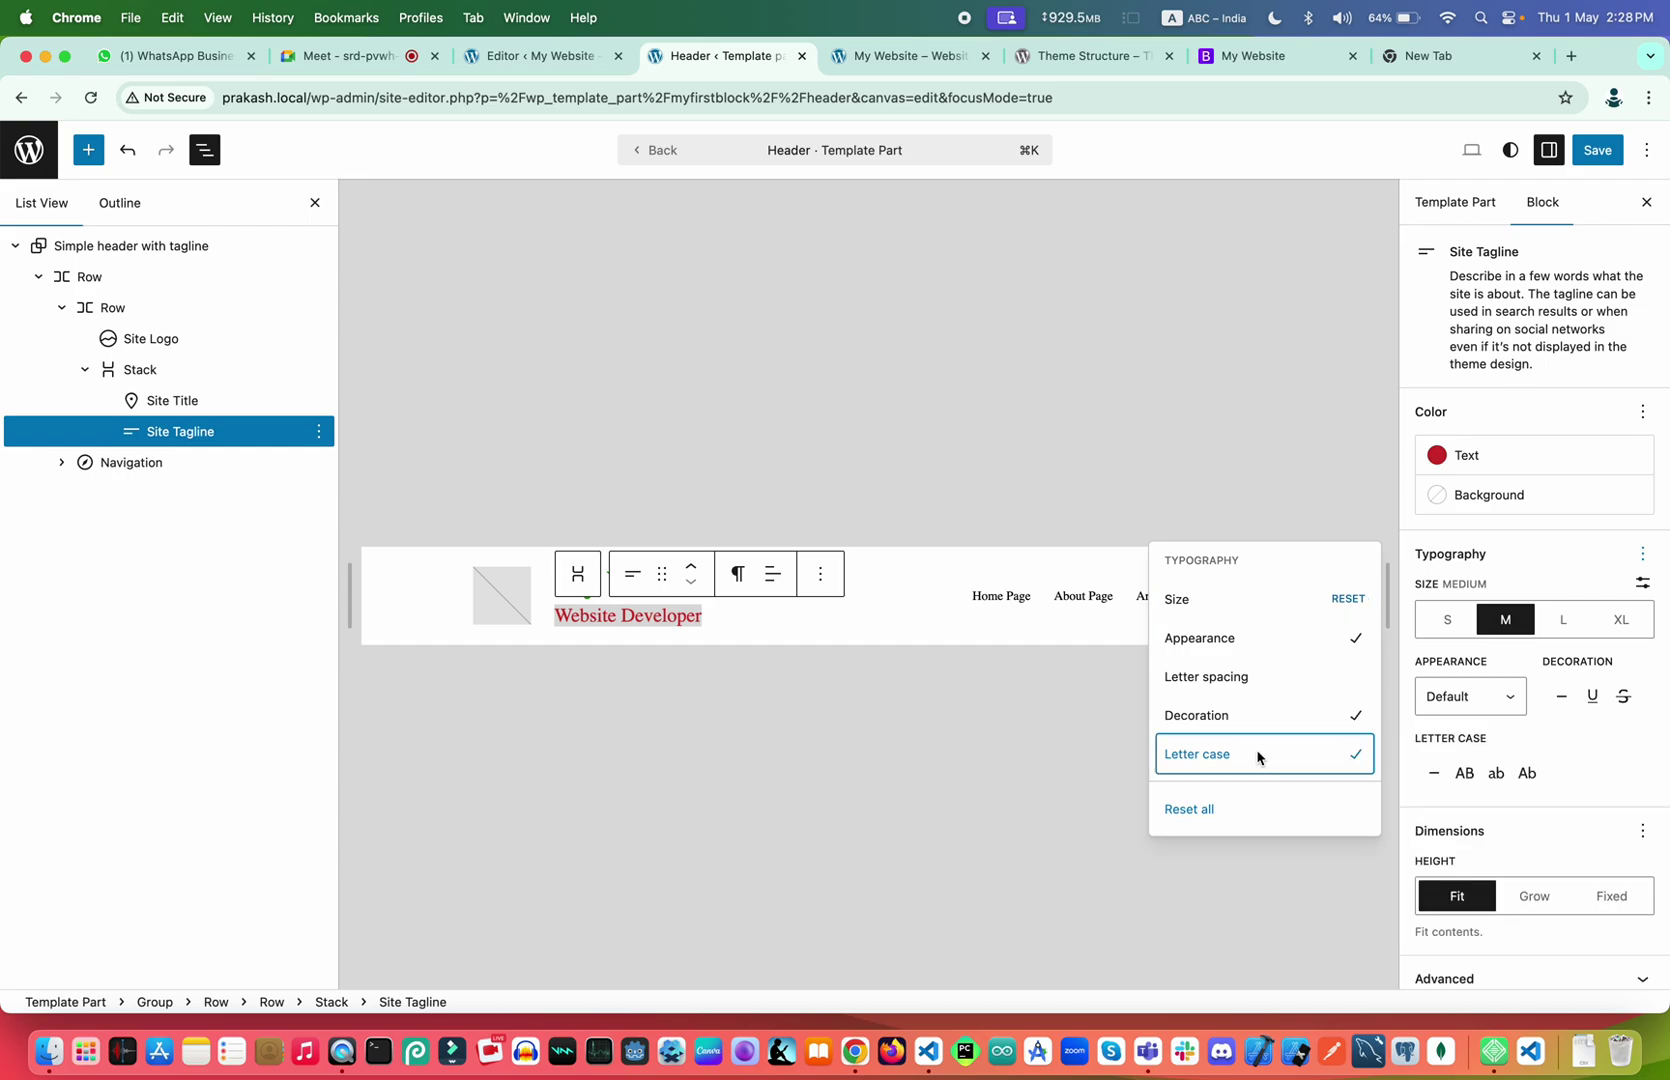
Try the letter case options on the Site Tagline, set it to uppercase, and save the header template part
{"action": "left_click", "coordinate": [1466, 777]}
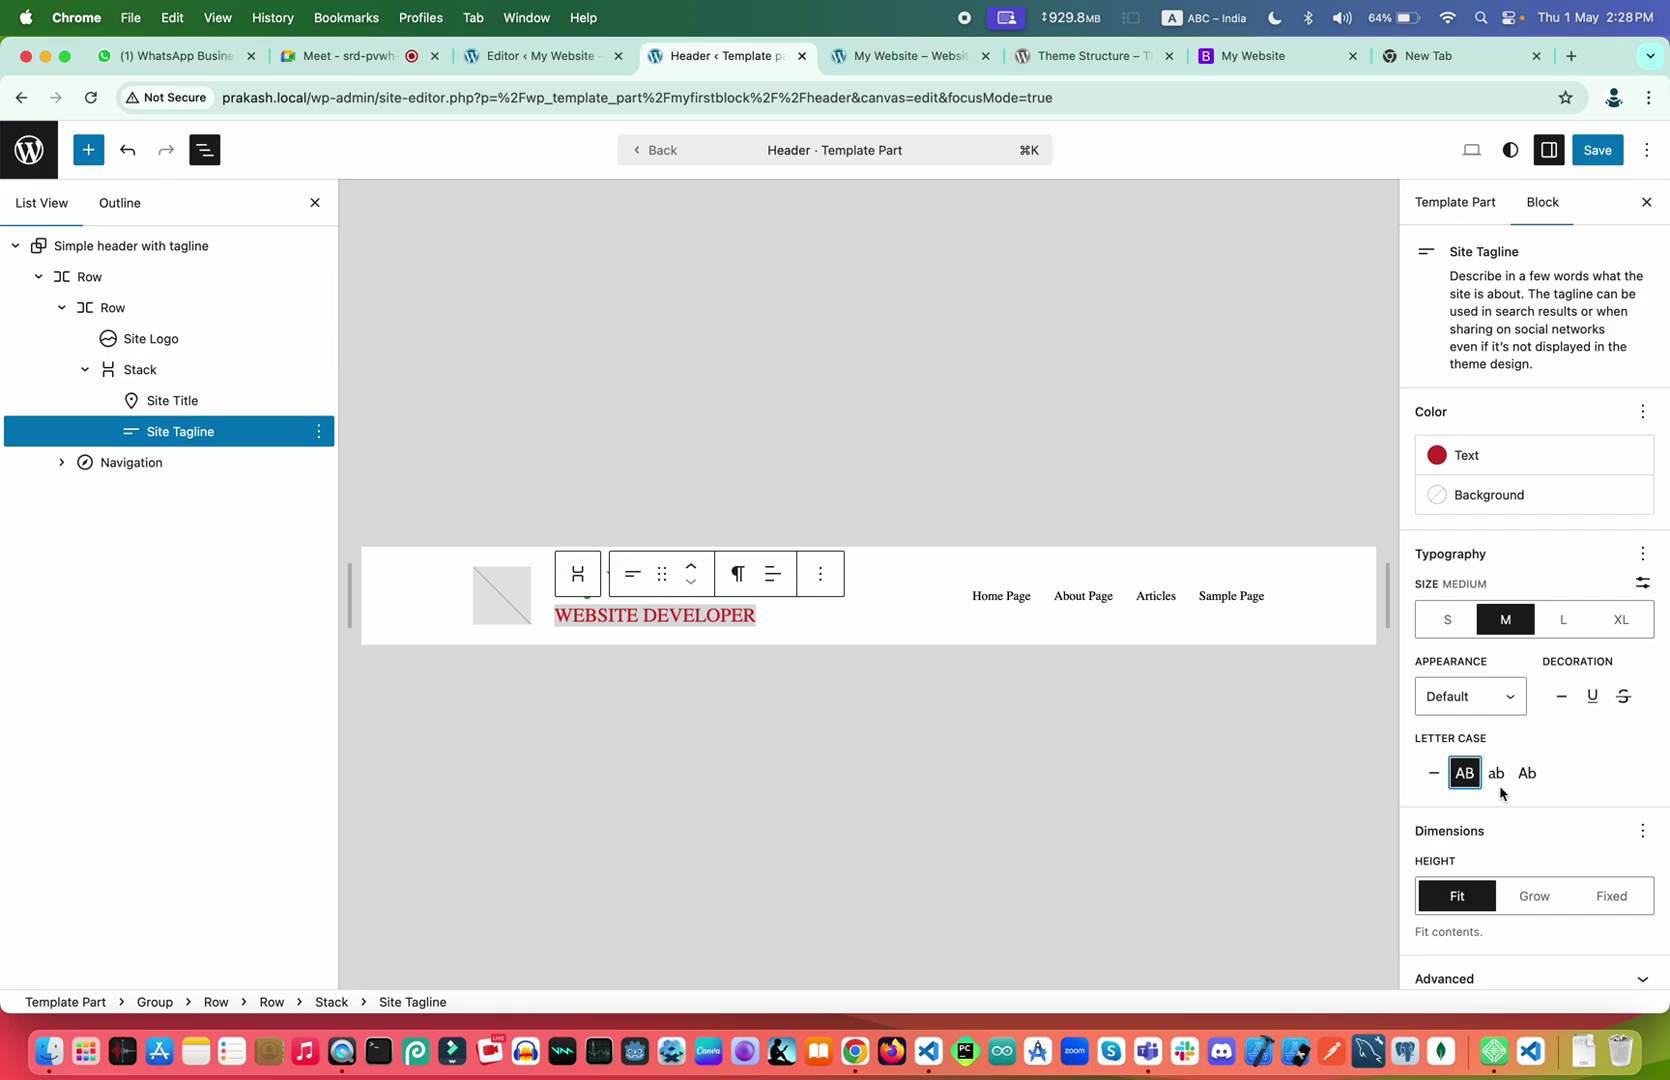
{"action": "scroll", "coordinate": [1535, 797], "scroll_direction": "down", "scroll_amount": 1}
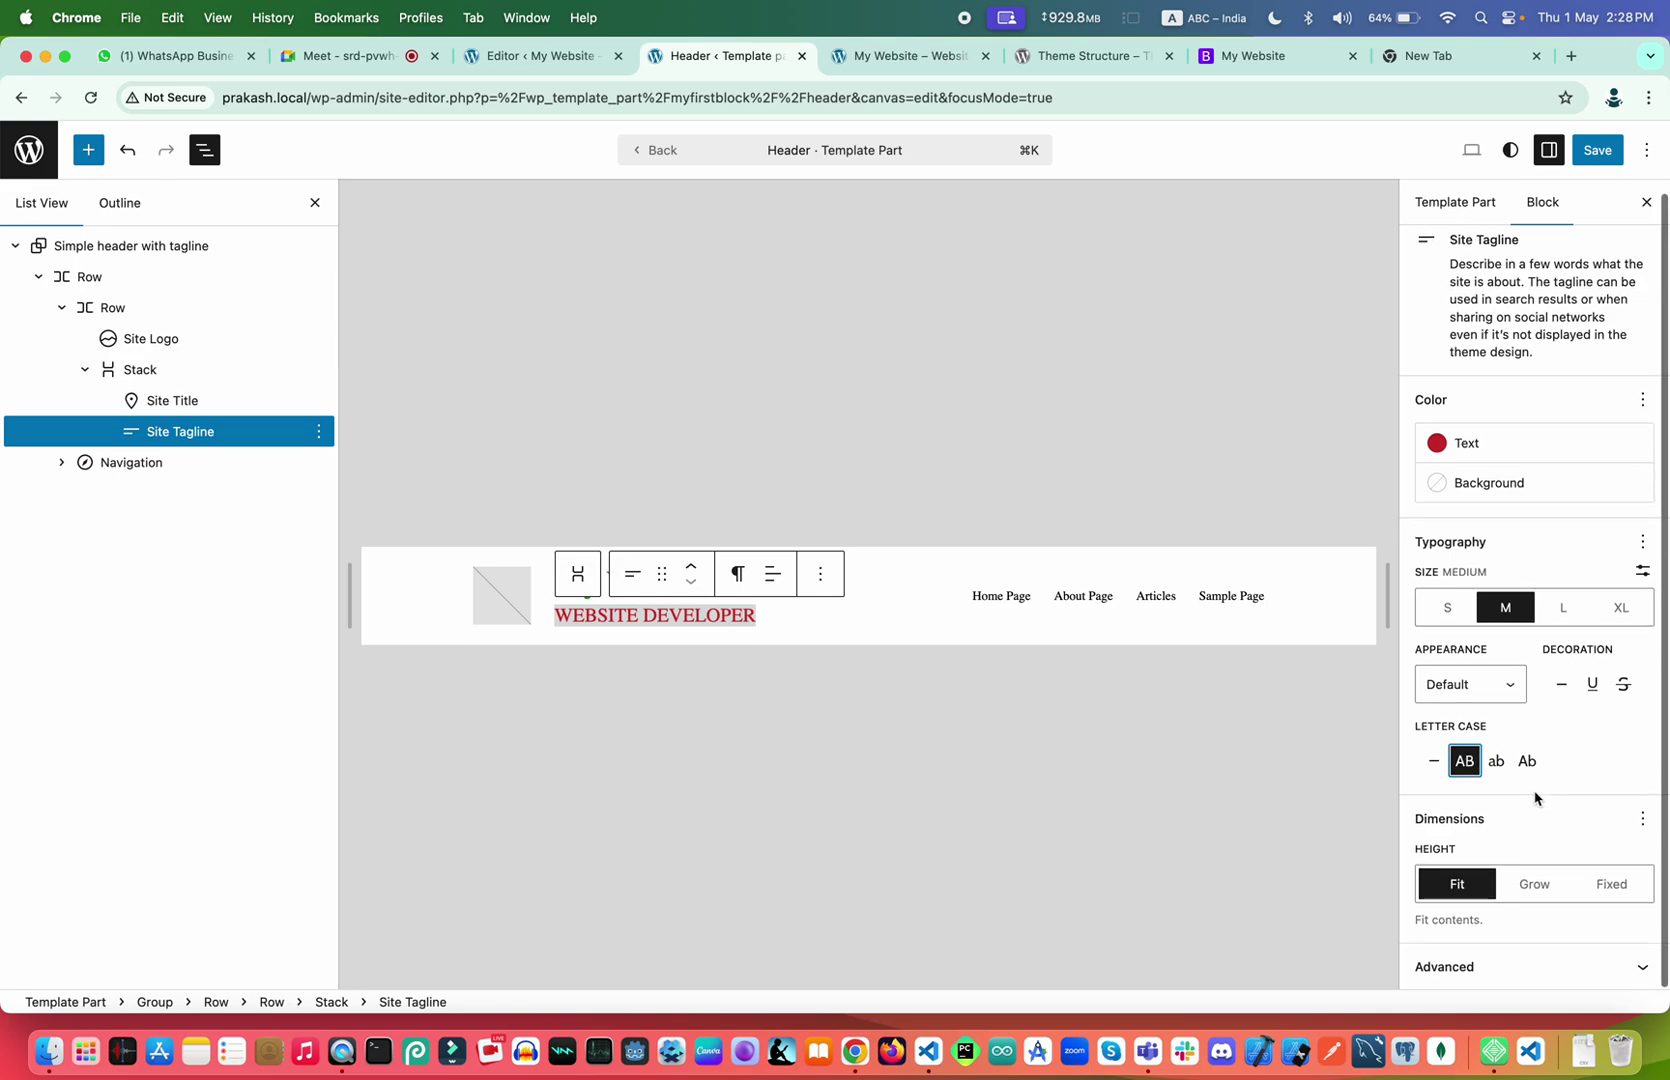
{"action": "left_click", "coordinate": [1436, 762]}
{"action": "left_click", "coordinate": [1462, 762]}
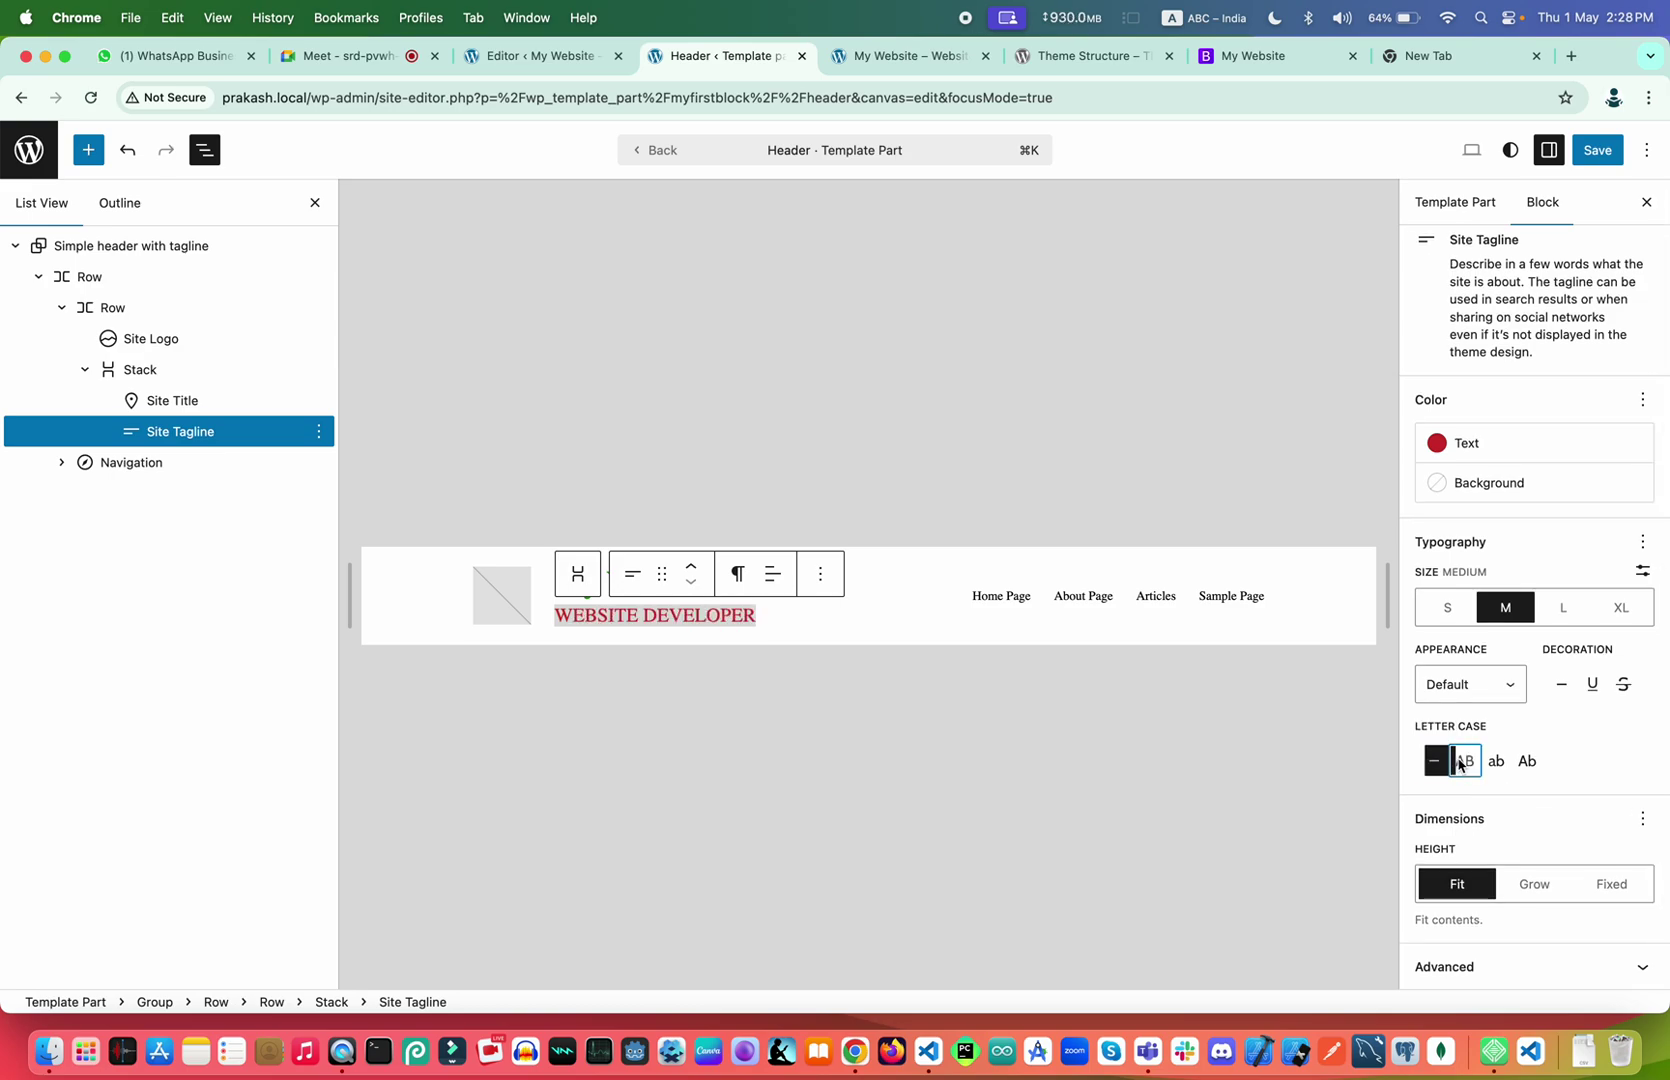
{"action": "left_click", "coordinate": [1492, 765]}
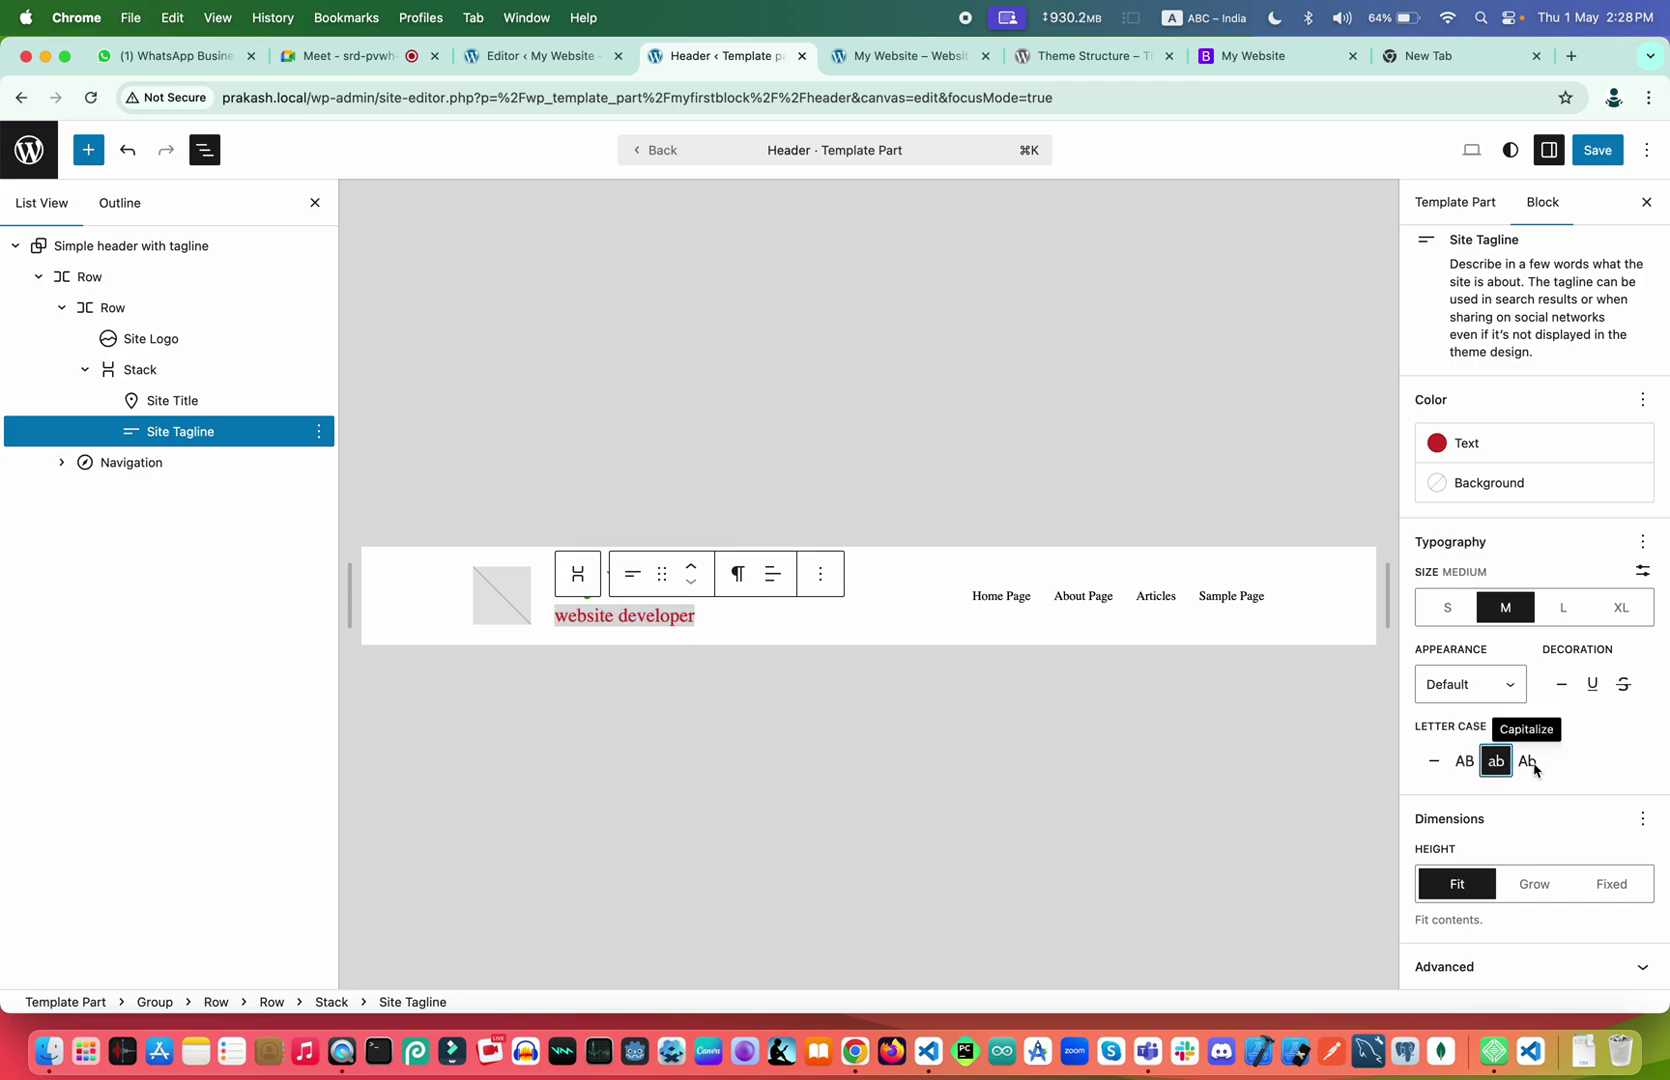
{"action": "left_click", "coordinate": [1532, 765]}
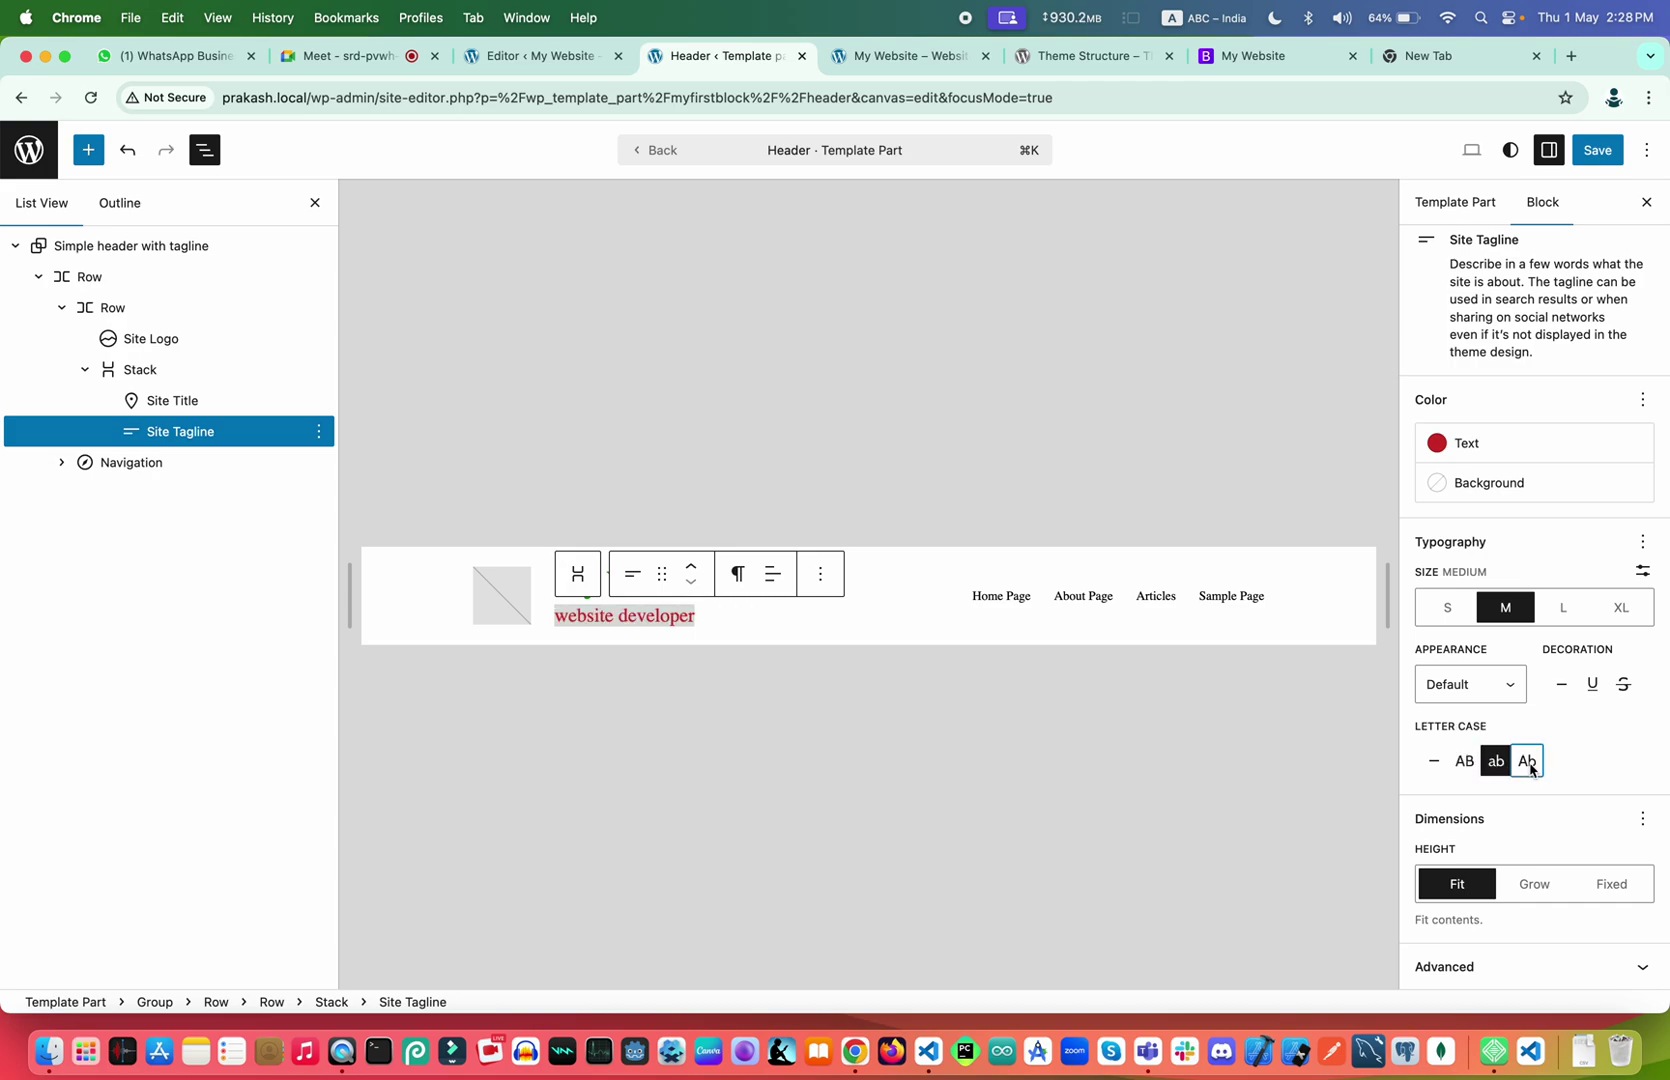
{"action": "left_click", "coordinate": [1466, 768]}
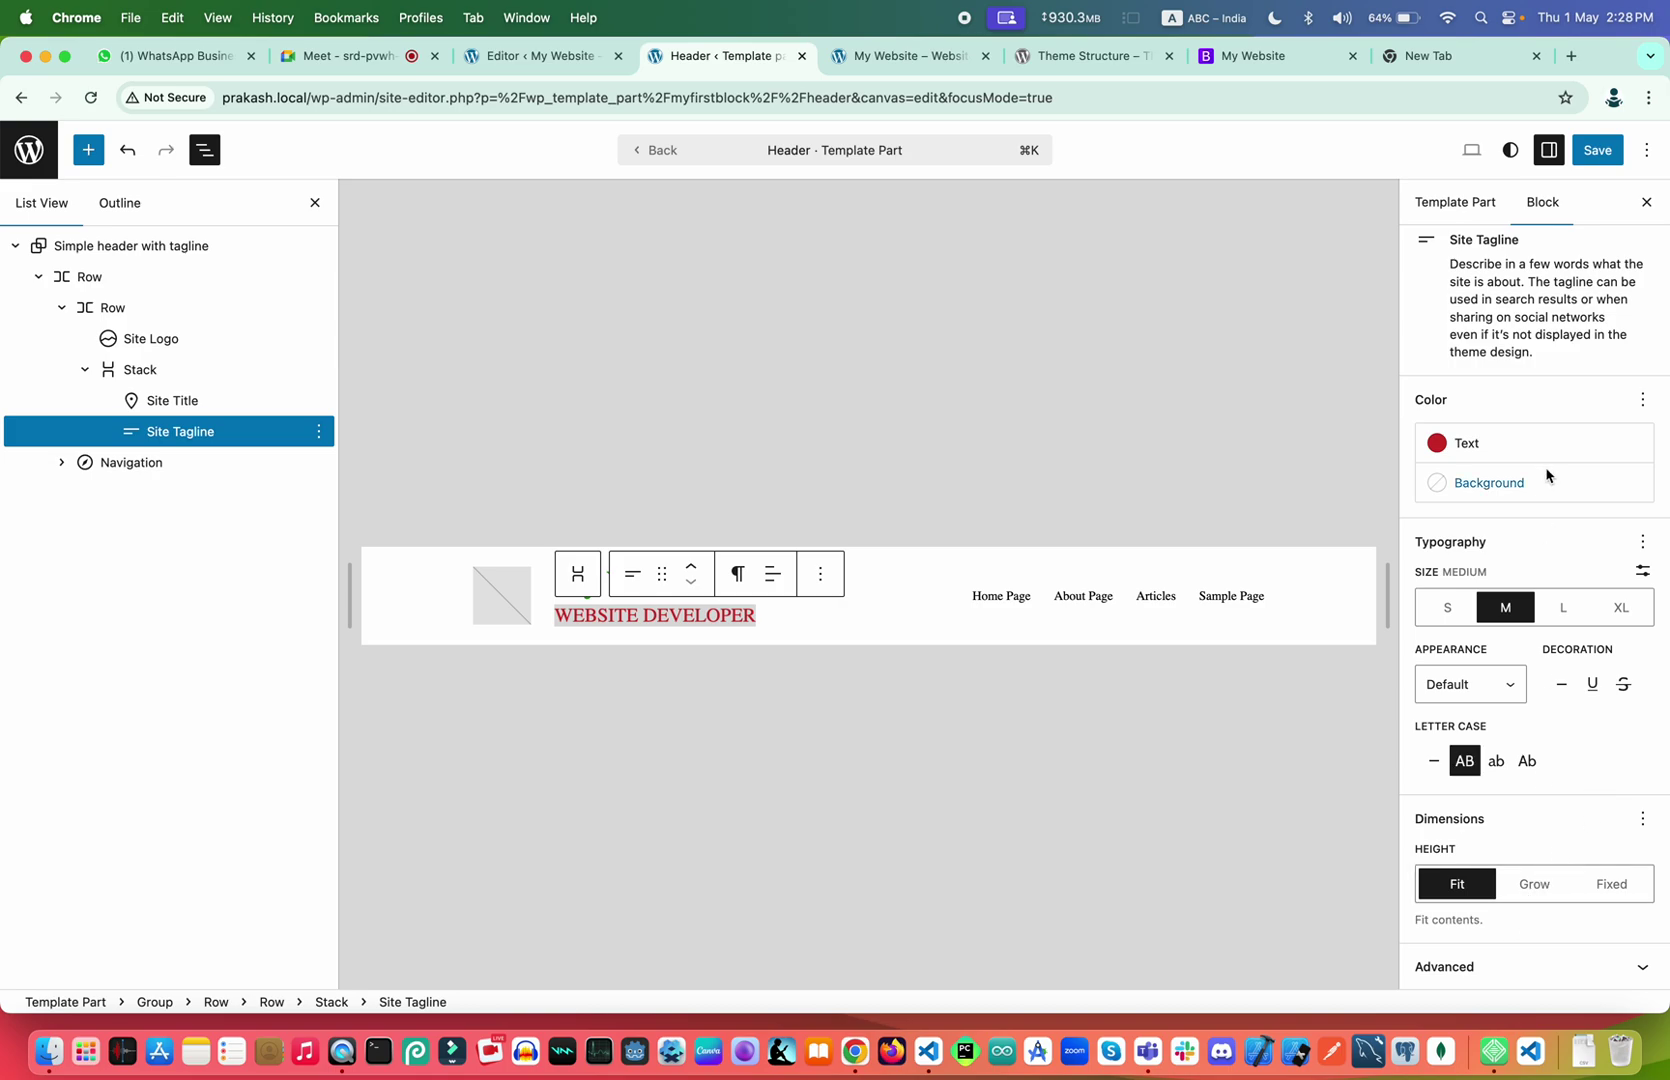
{"action": "left_click", "coordinate": [1597, 150]}
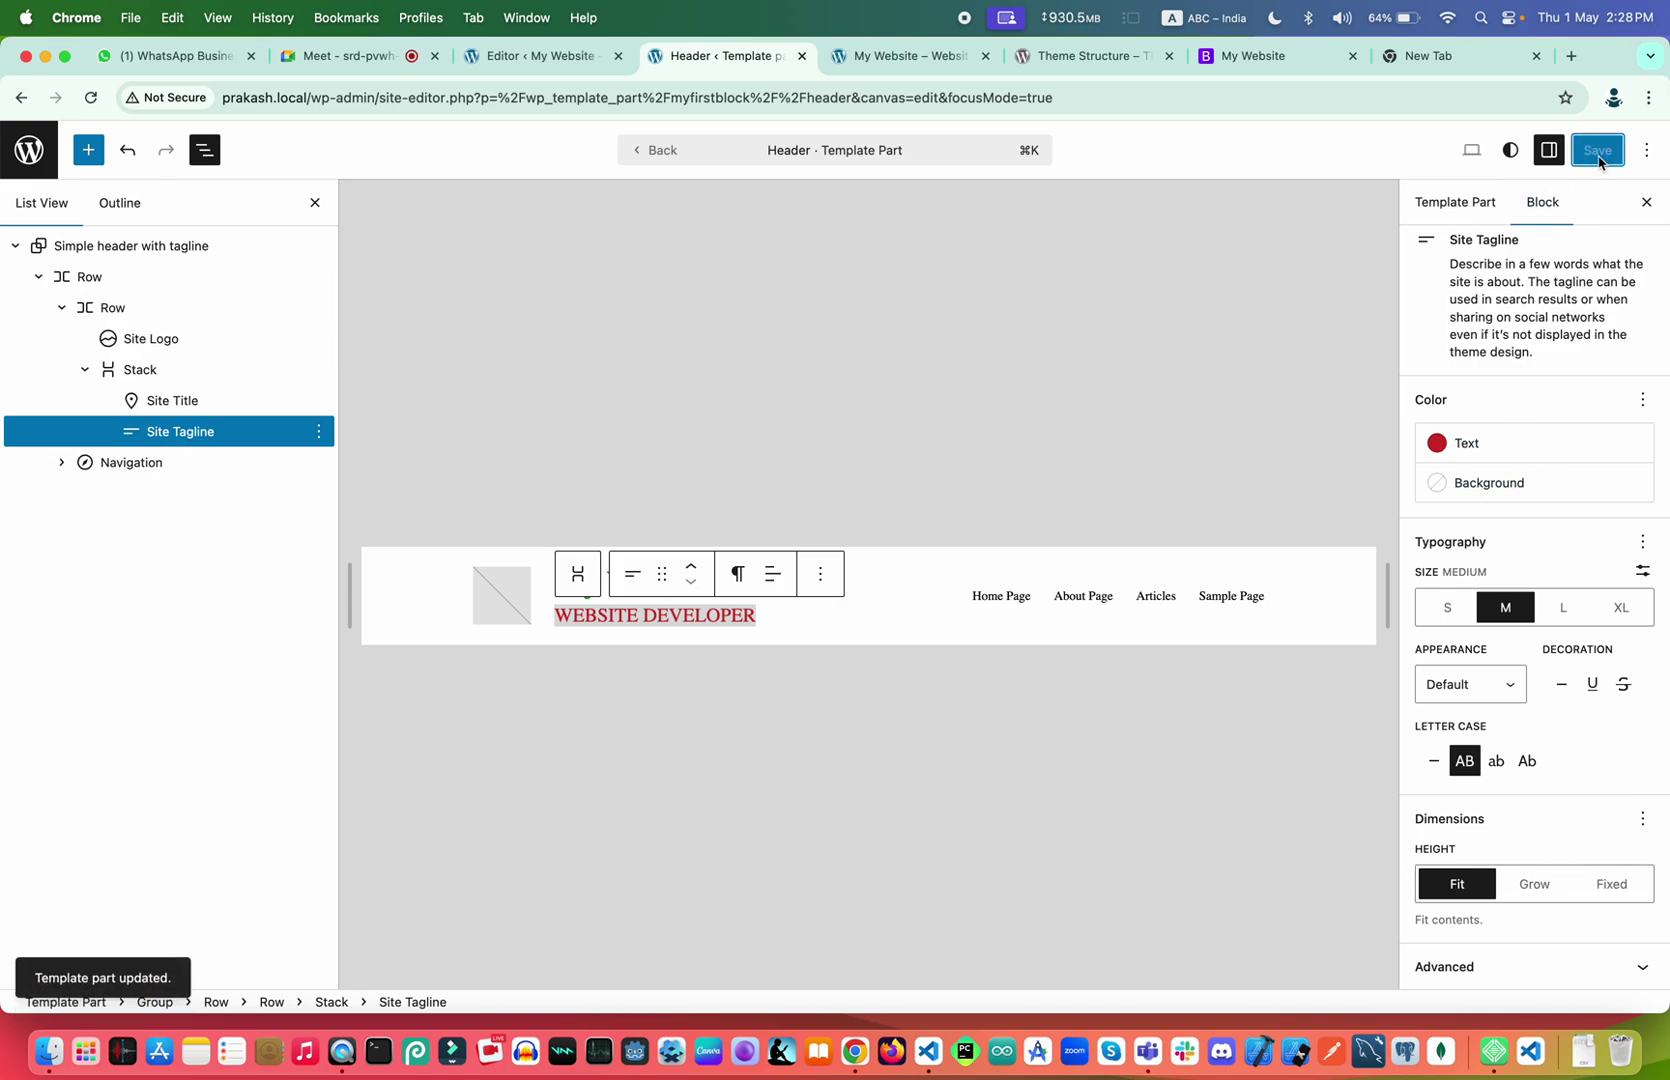
Add a Page Link item without a chosen page to the end of the header's Navigation menu
{"action": "left_click", "coordinate": [90, 466]}
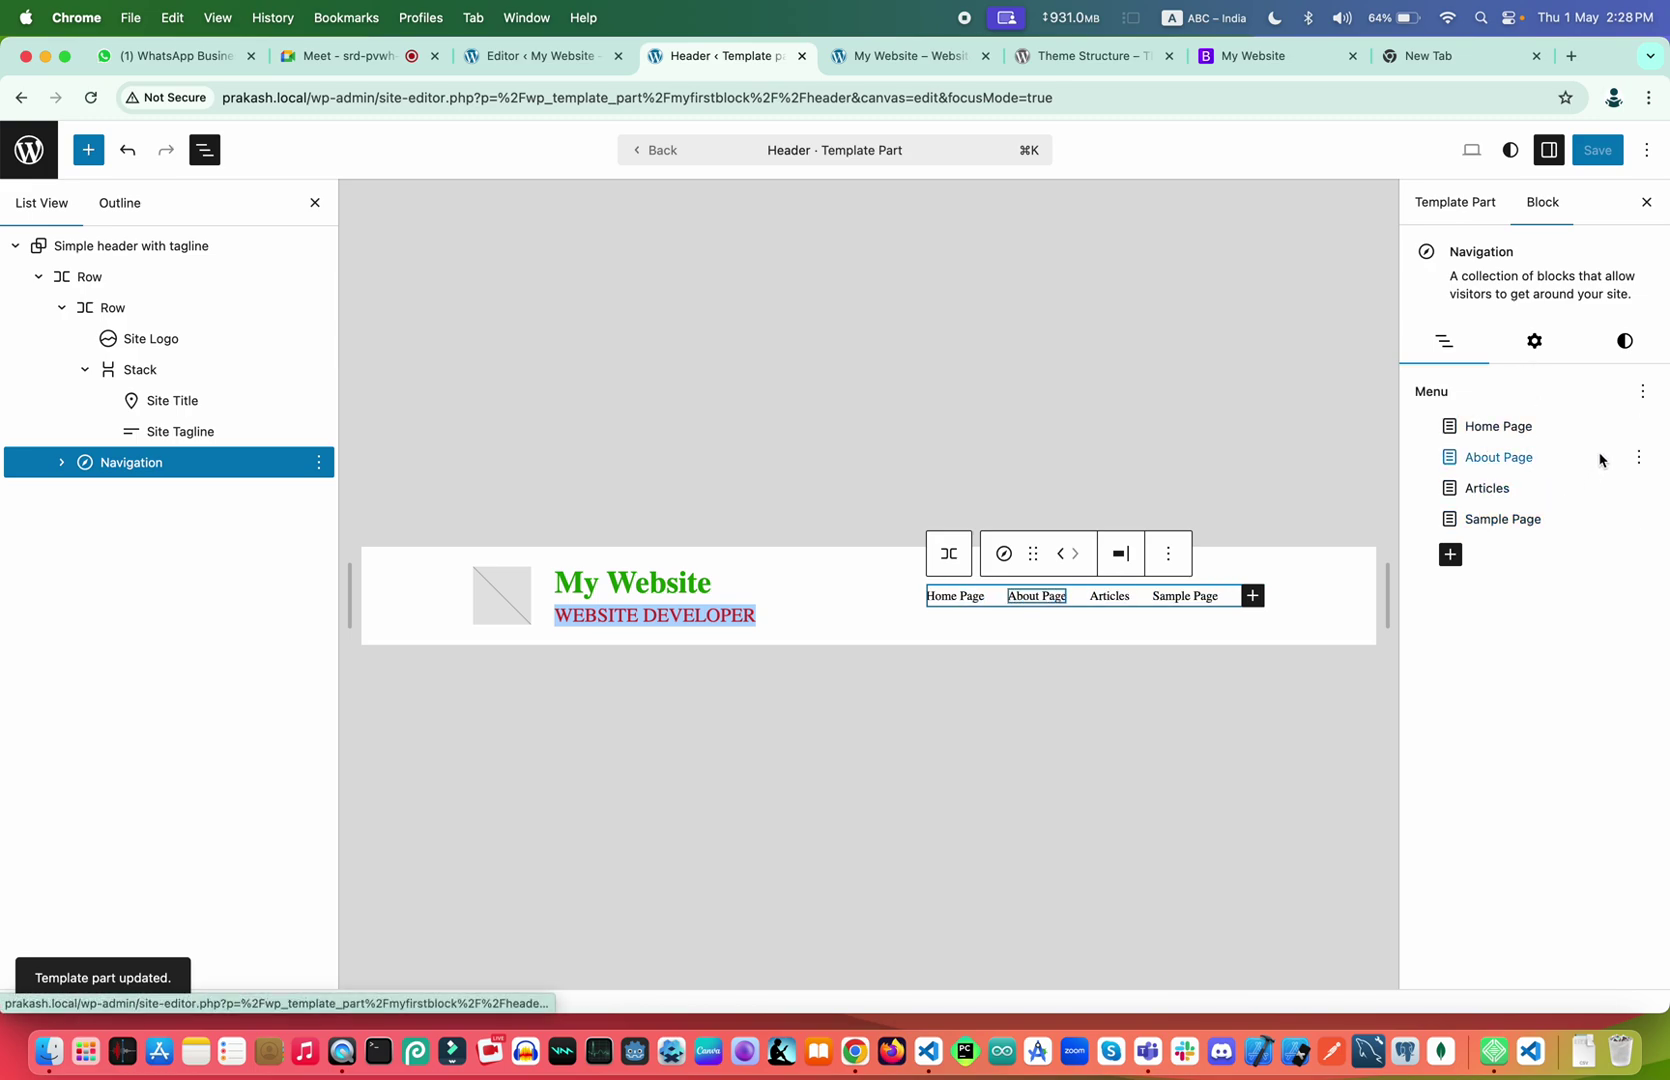
{"action": "left_click", "coordinate": [1450, 555]}
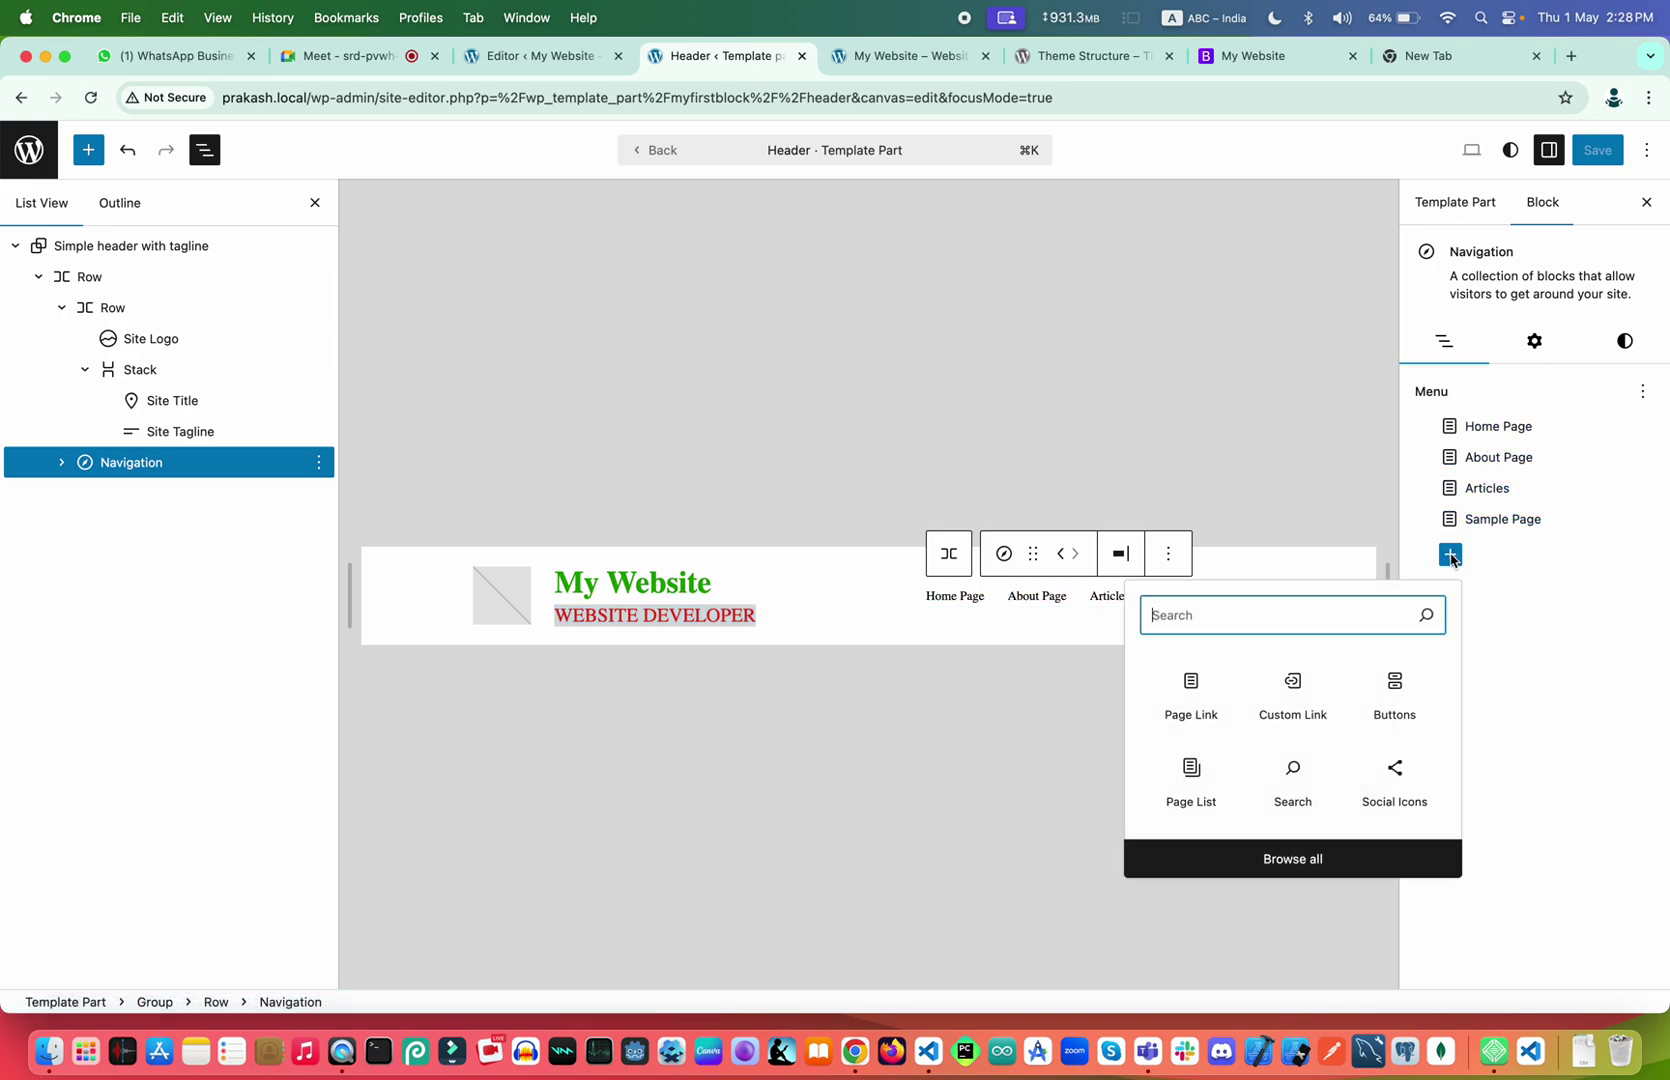
{"action": "left_click", "coordinate": [1190, 712]}
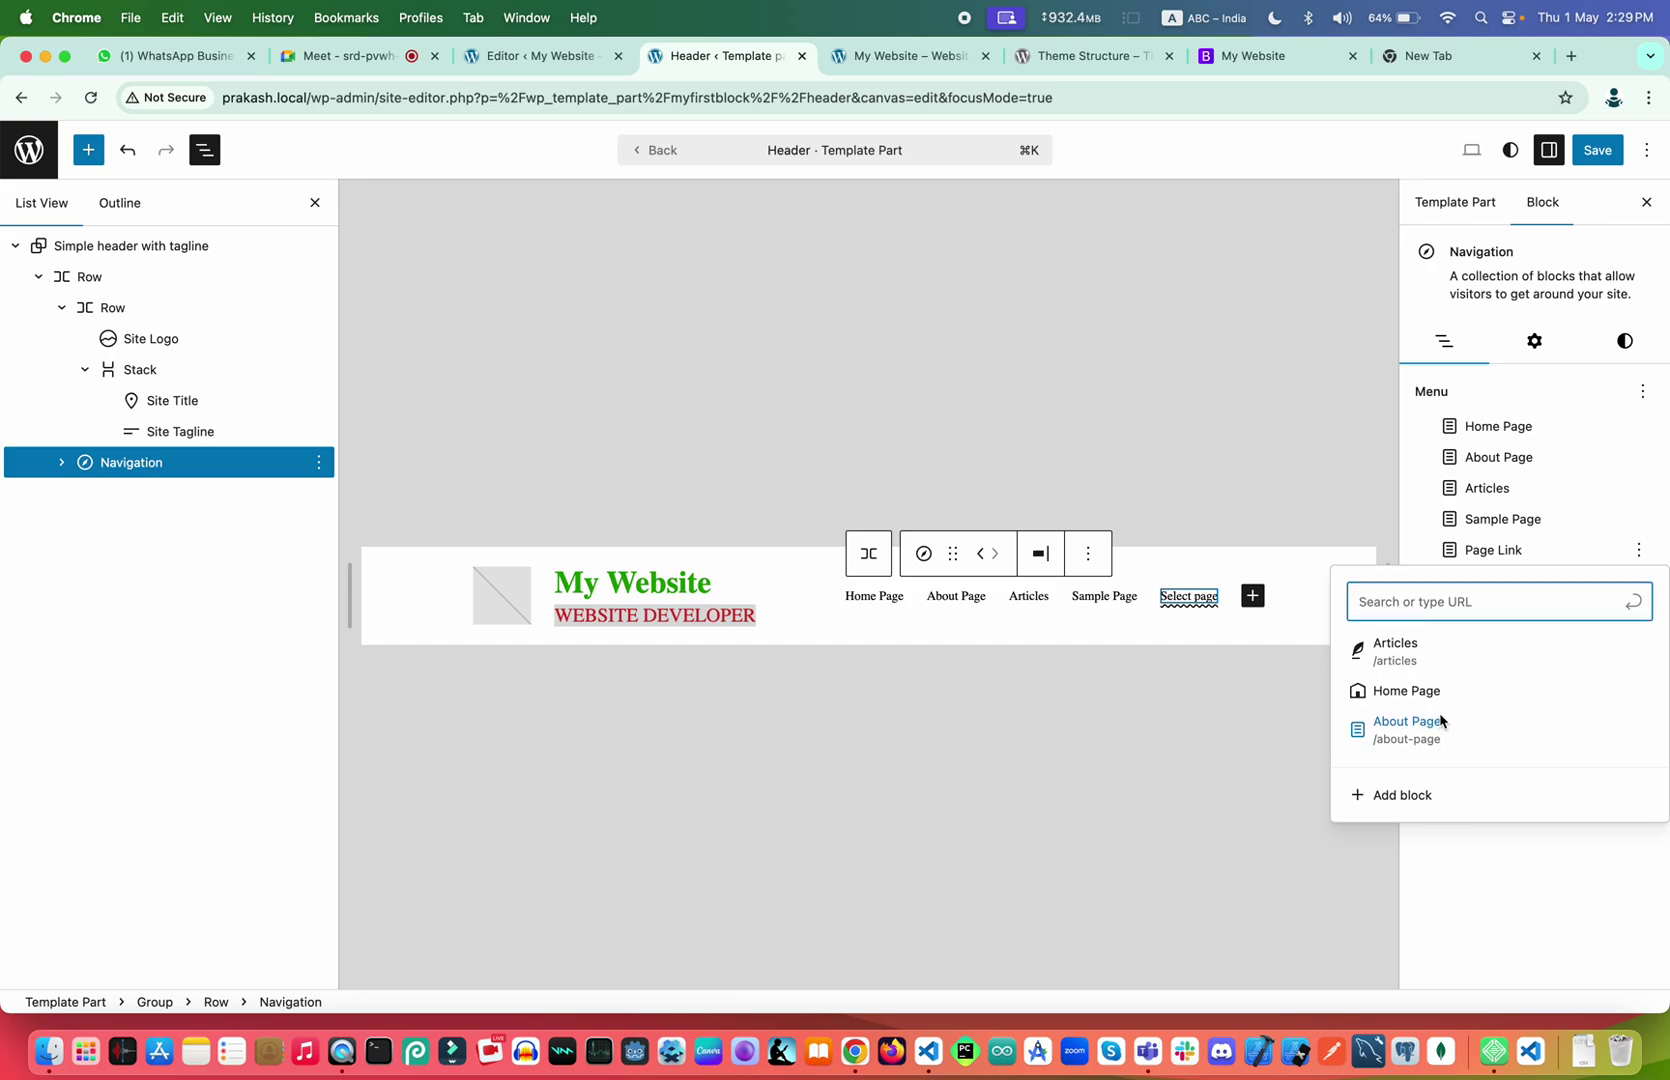
{"action": "left_click", "coordinate": [1465, 488]}
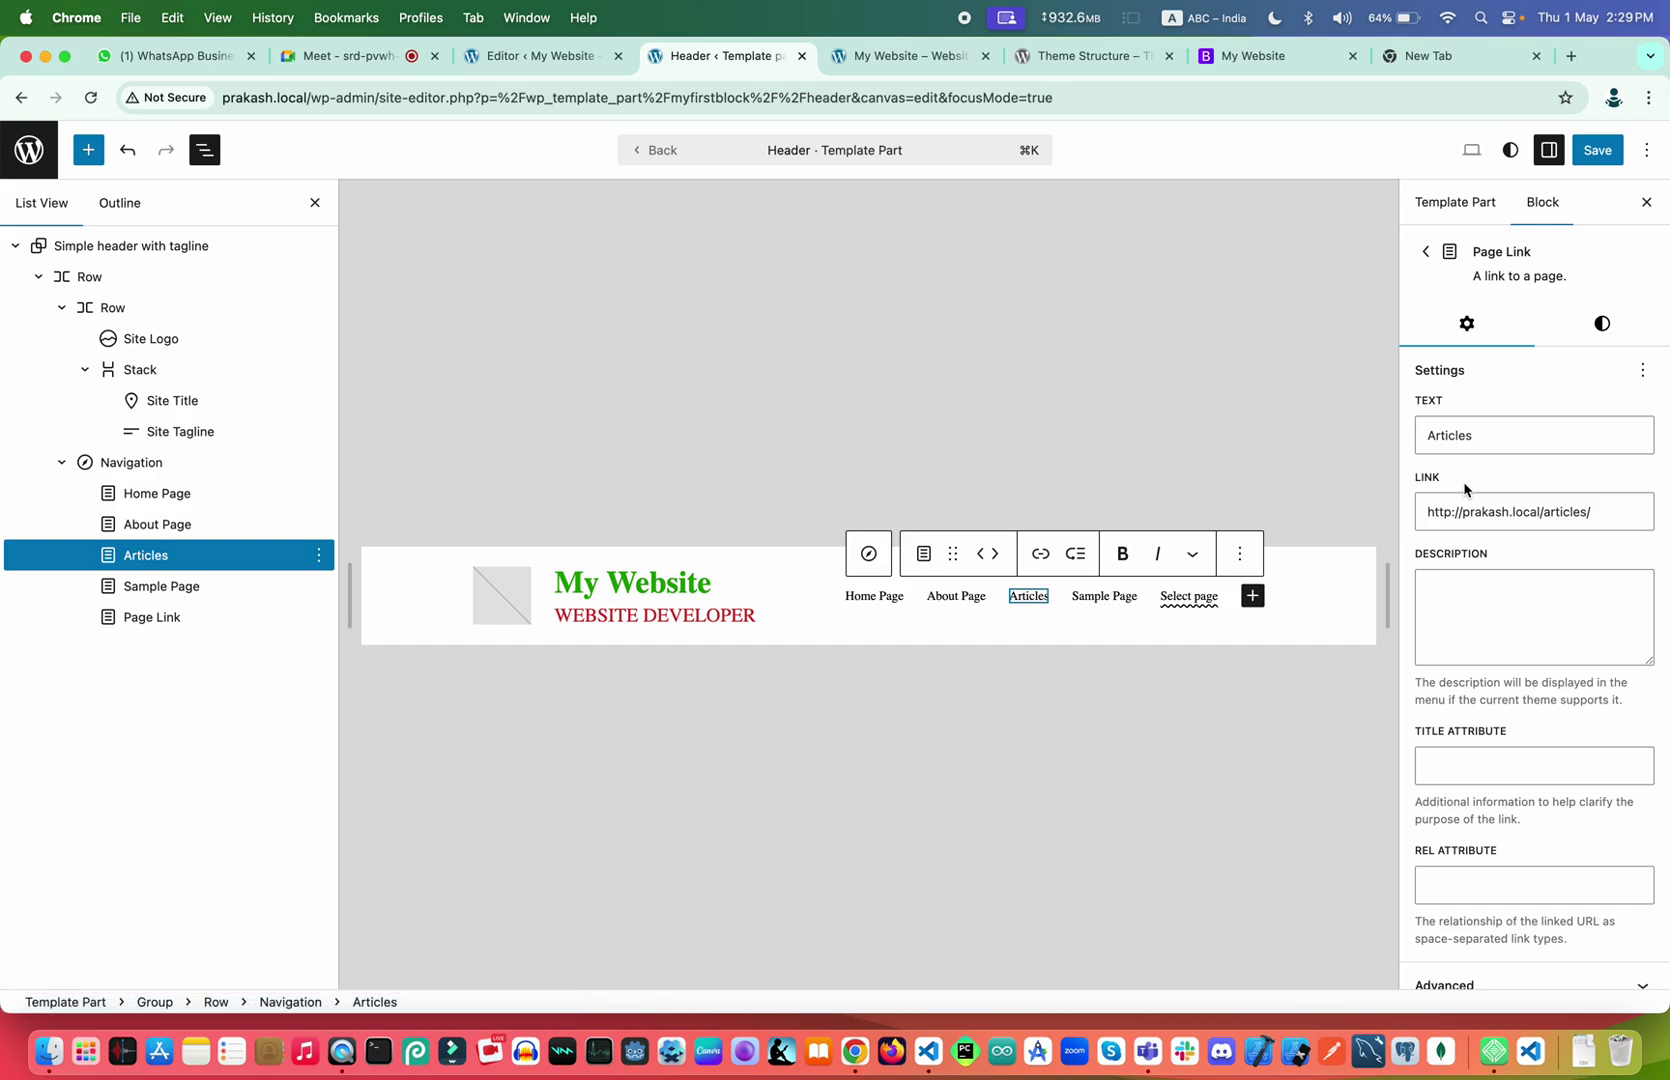
{"action": "left_click", "coordinate": [1428, 254]}
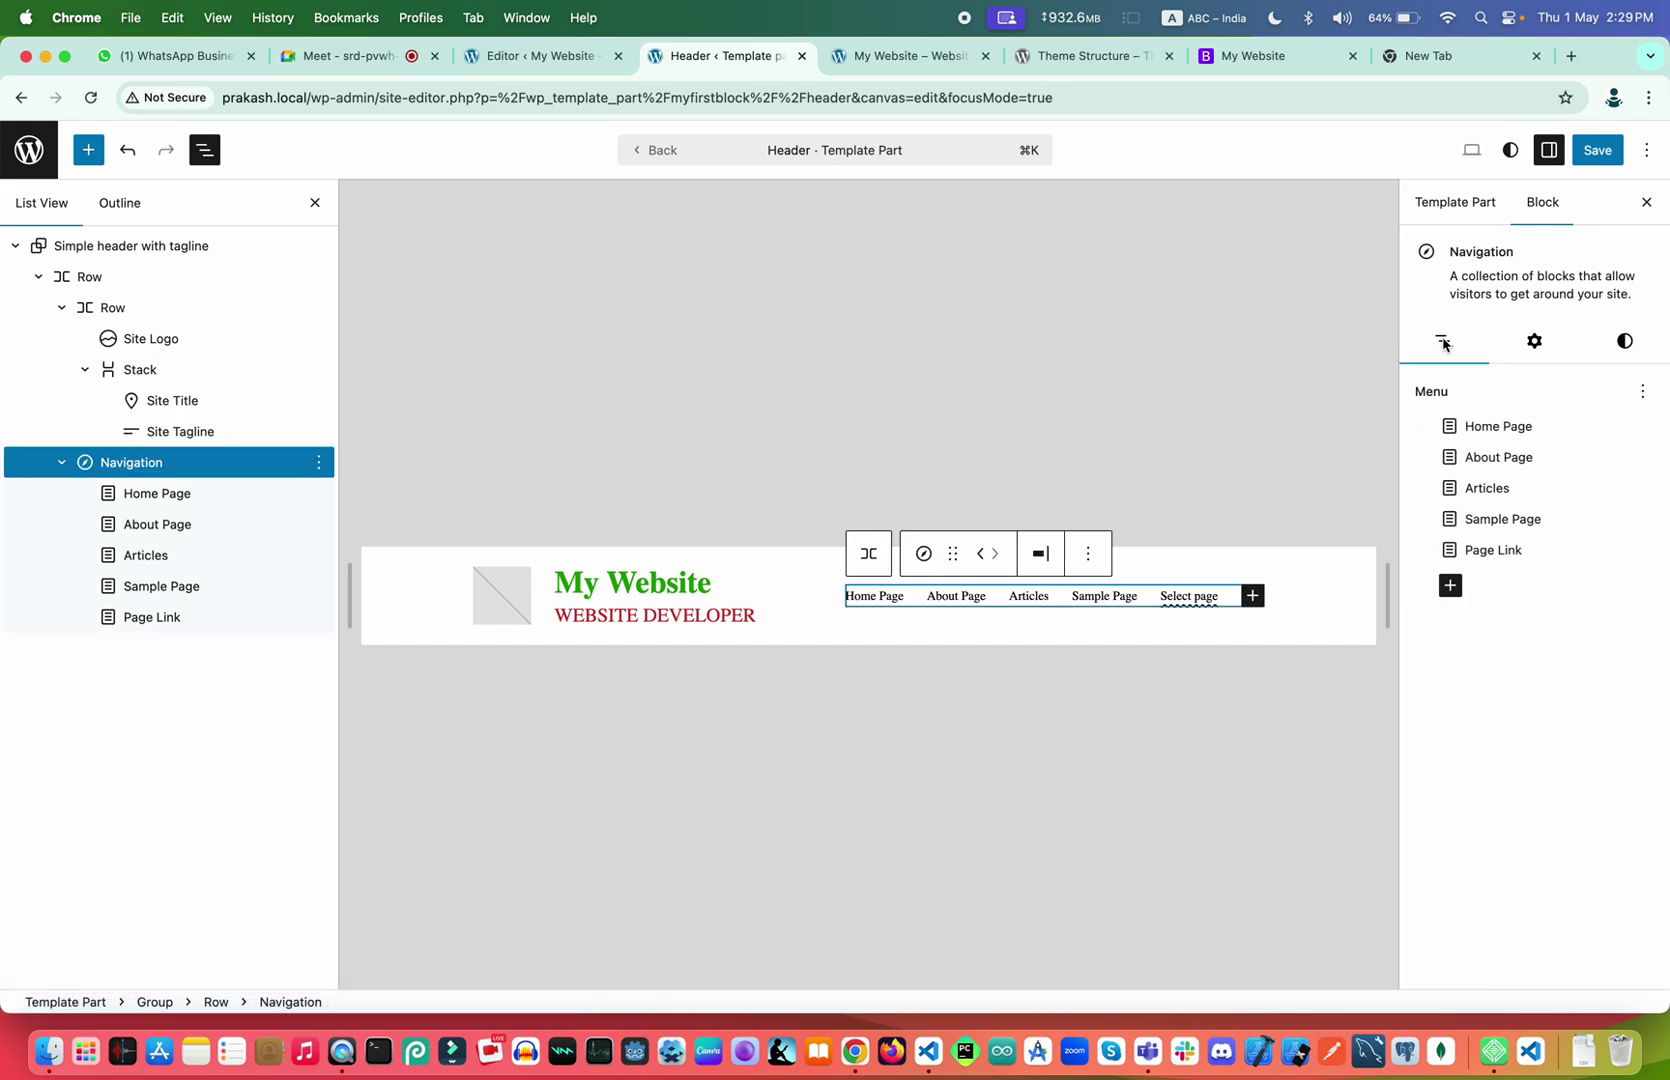
{"action": "left_click", "coordinate": [1451, 587]}
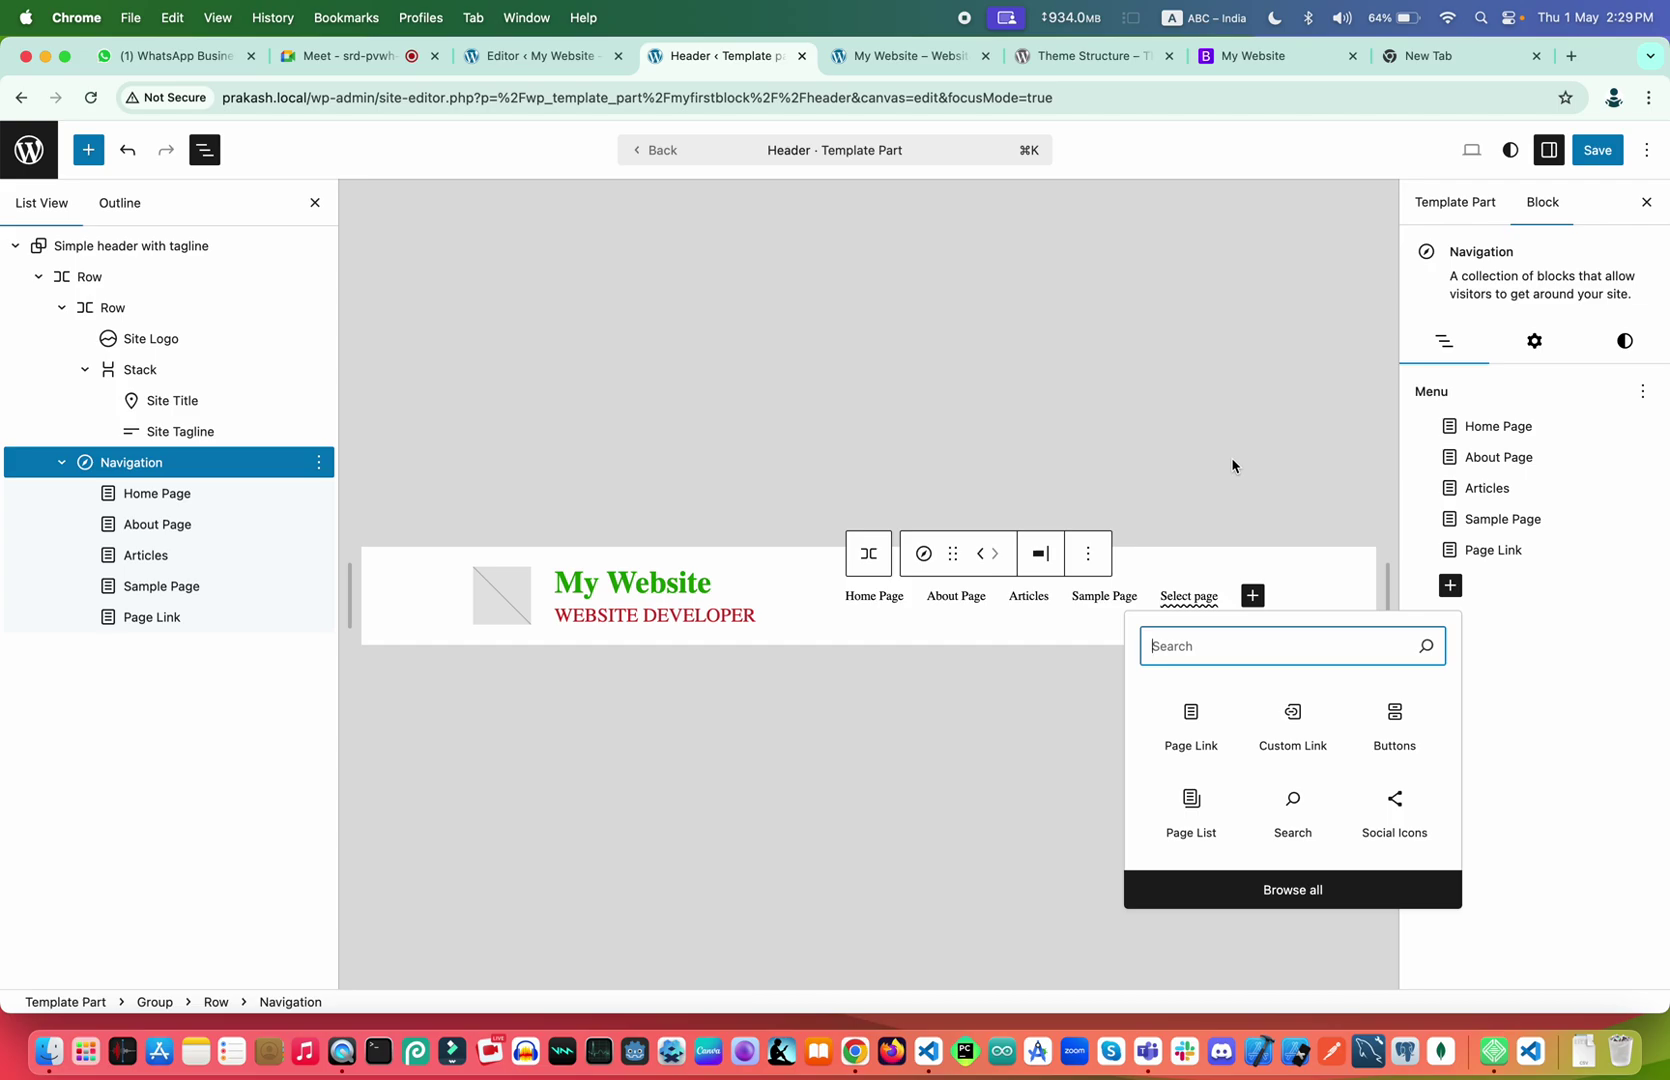
{"action": "left_click", "coordinate": [1521, 637]}
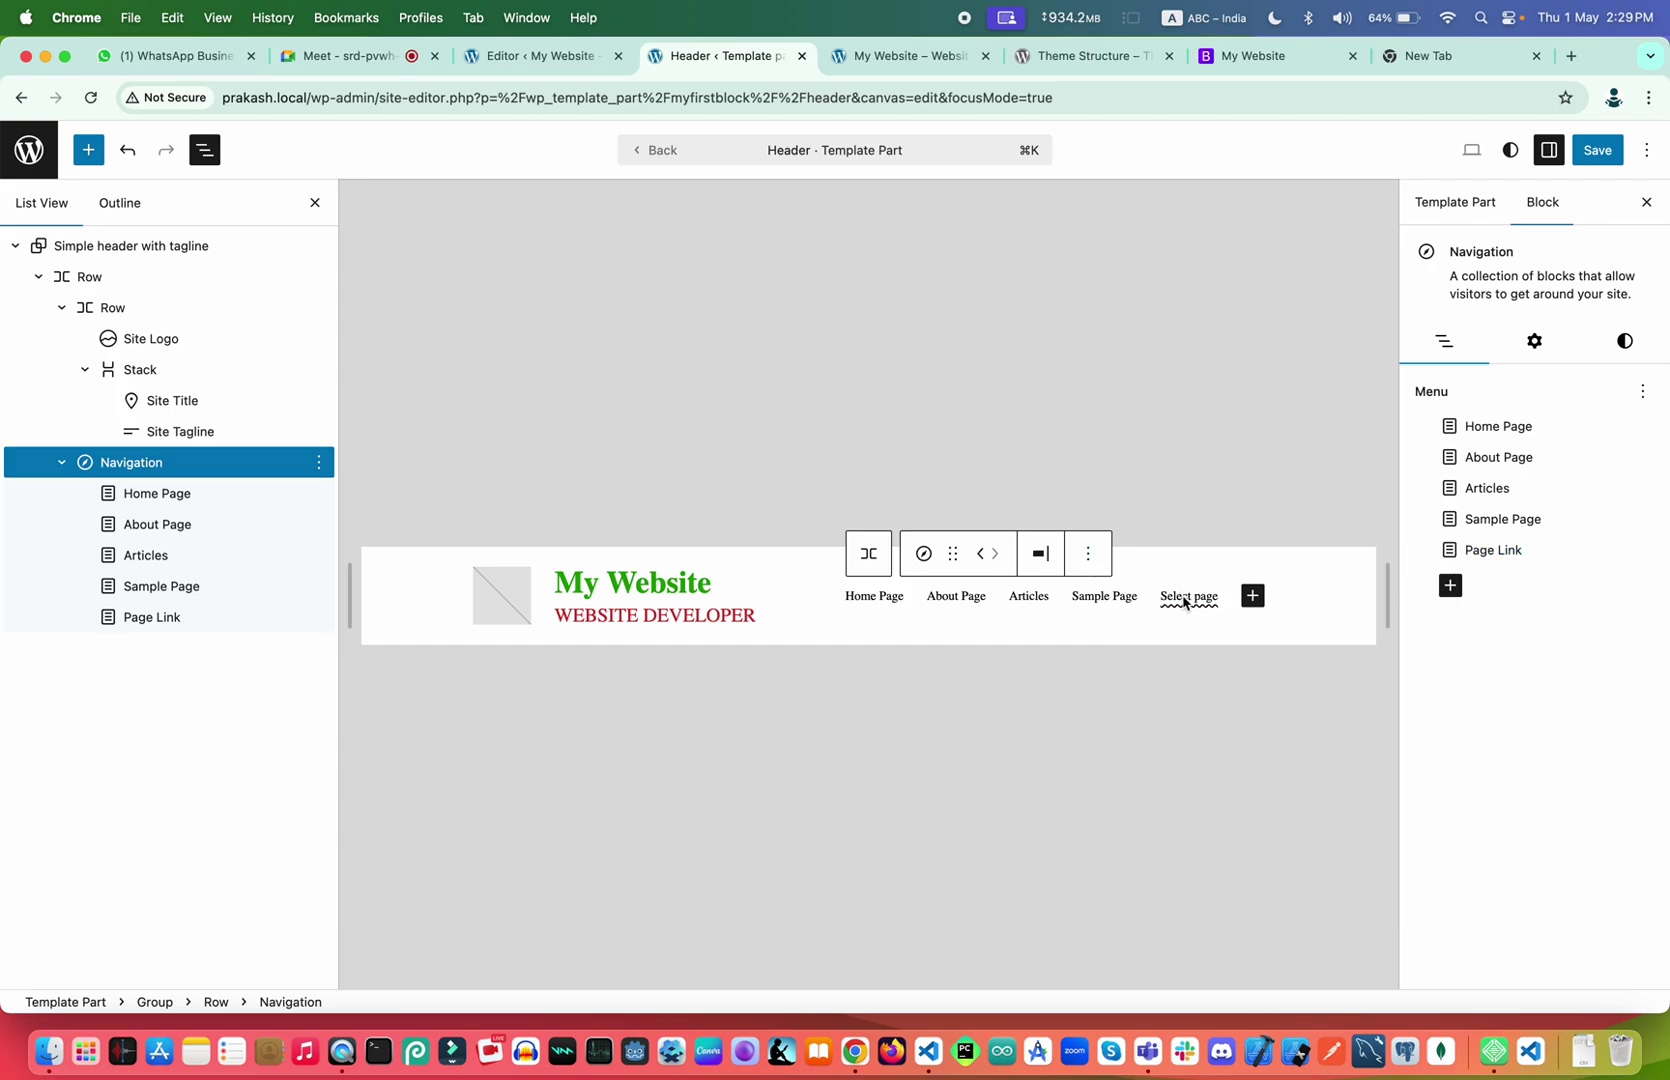
Discard the Page Link without a chosen page from the header's Navigation menu and save the header template part
{"action": "left_click", "coordinate": [1096, 600]}
{"action": "left_click", "coordinate": [1106, 610]}
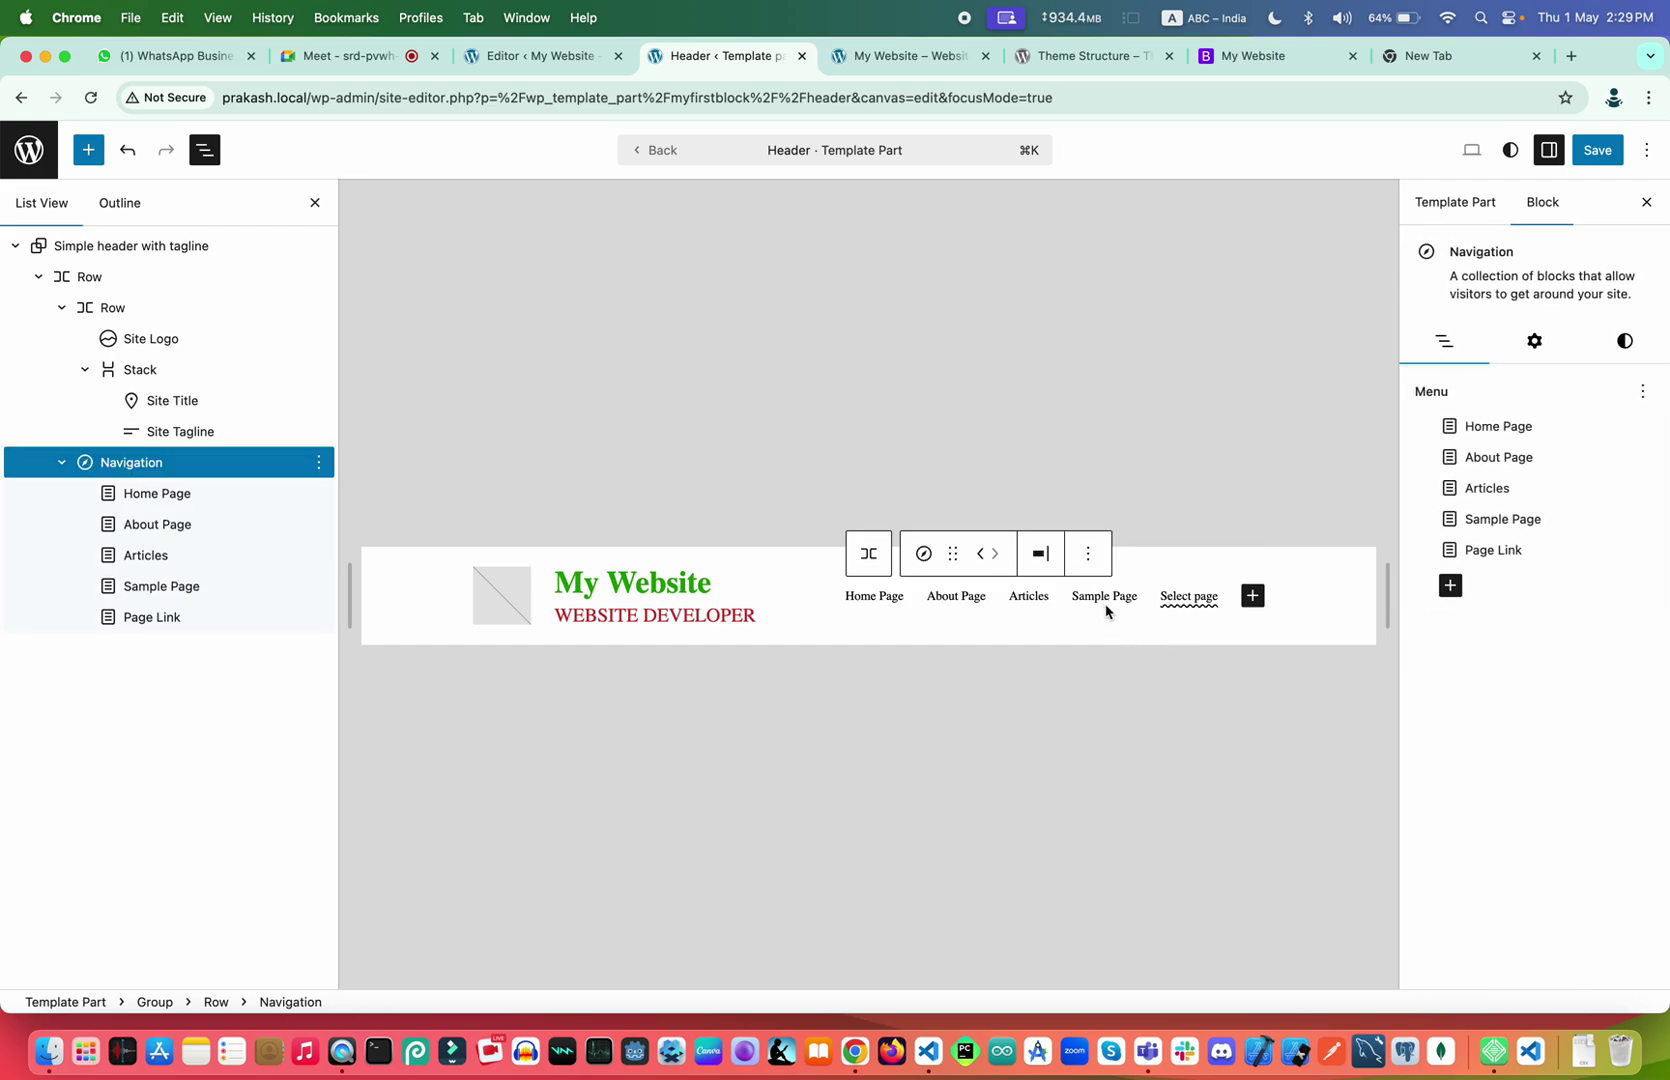
{"action": "left_click", "coordinate": [1196, 604]}
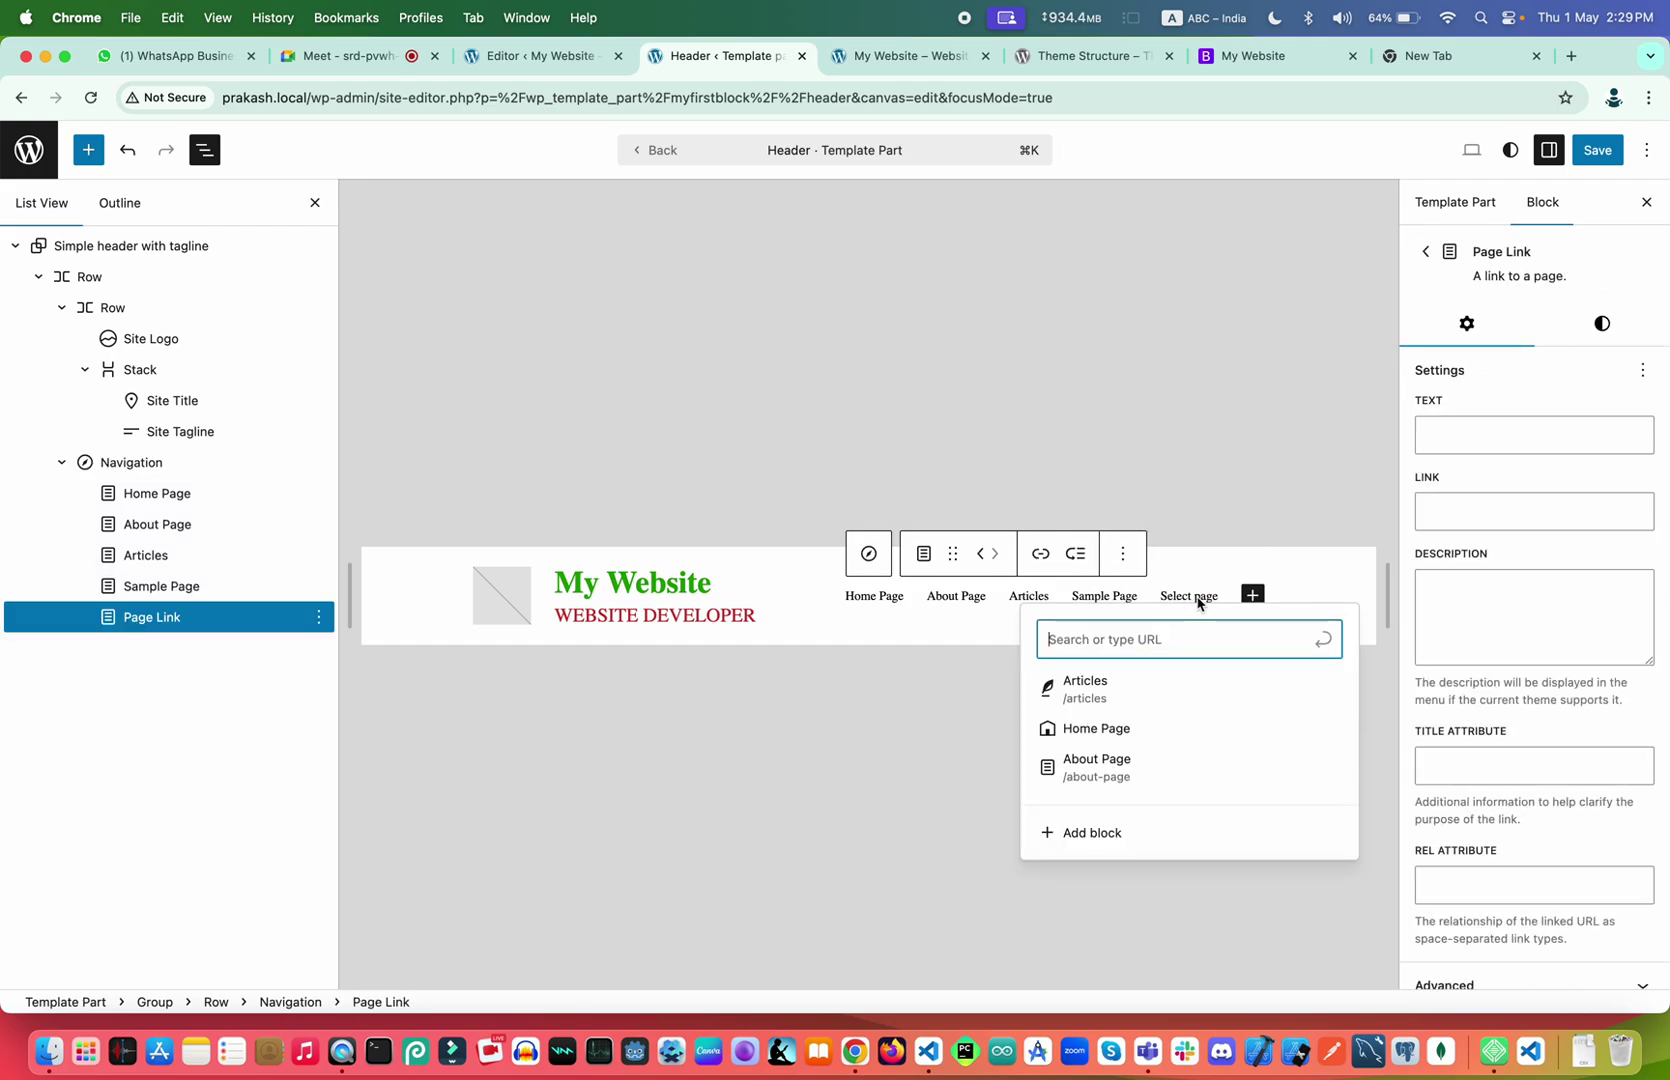
{"action": "left_click", "coordinate": [921, 682]}
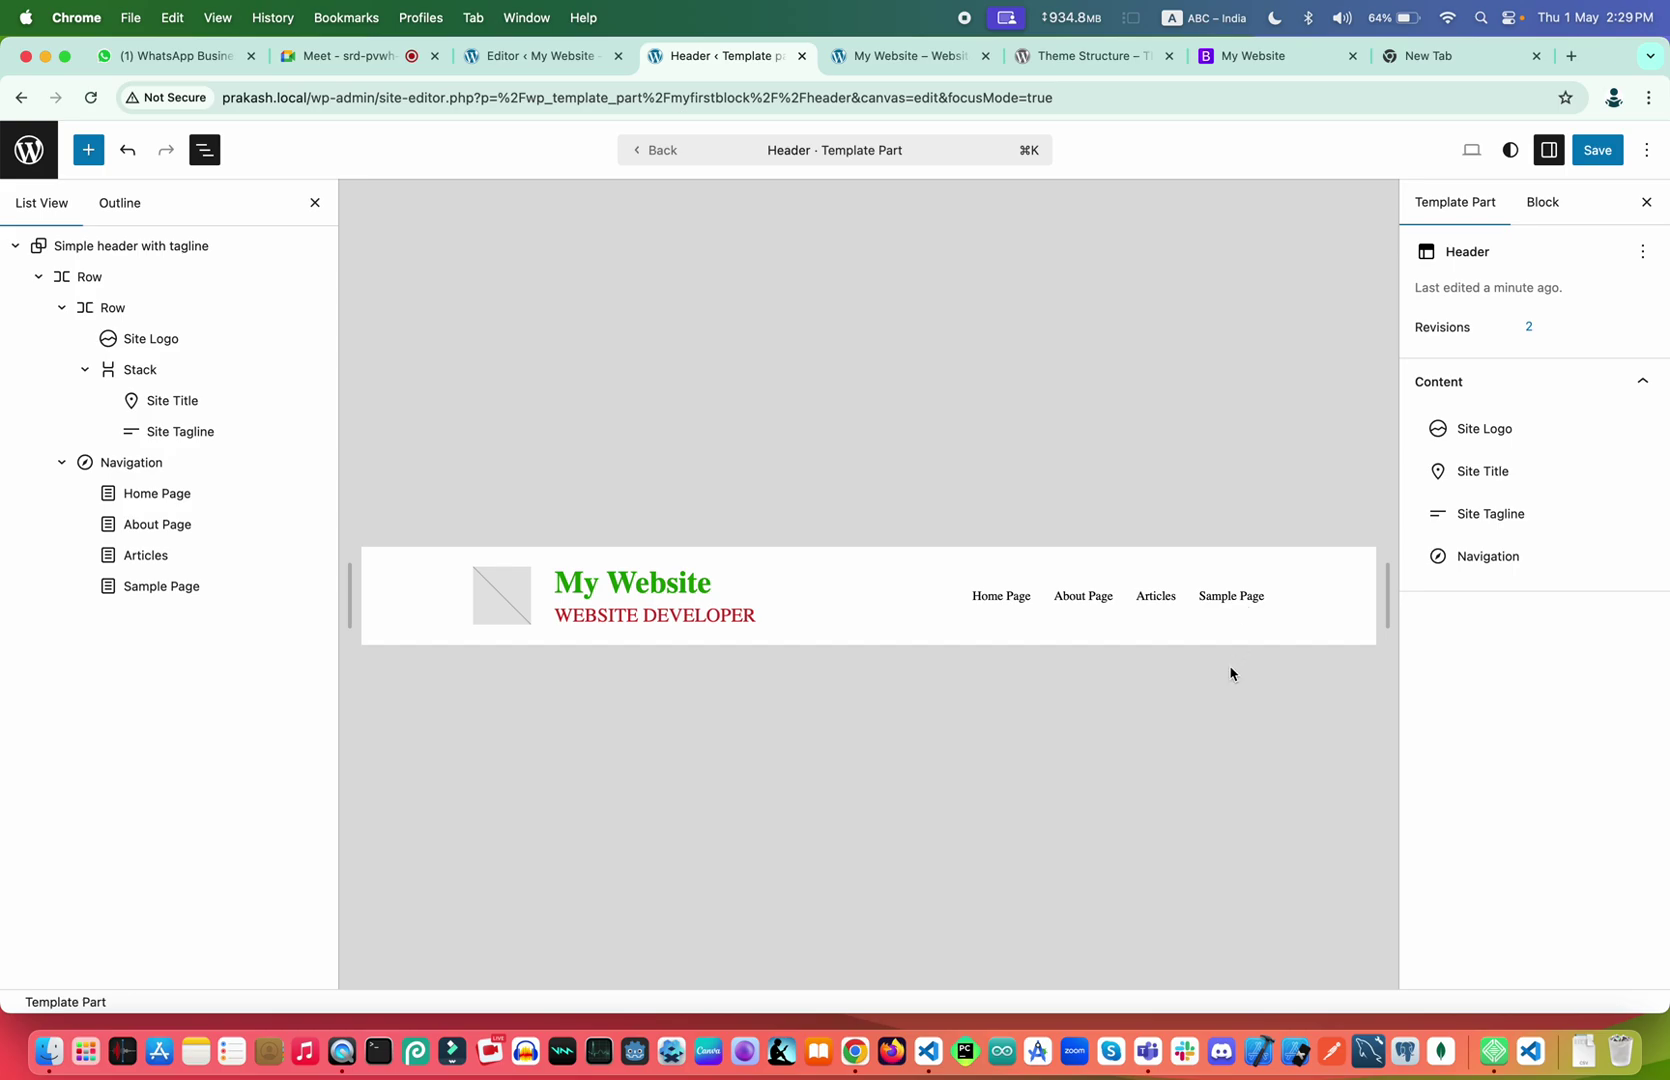
{"action": "left_click", "coordinate": [1597, 148]}
{"action": "left_click", "coordinate": [1600, 160]}
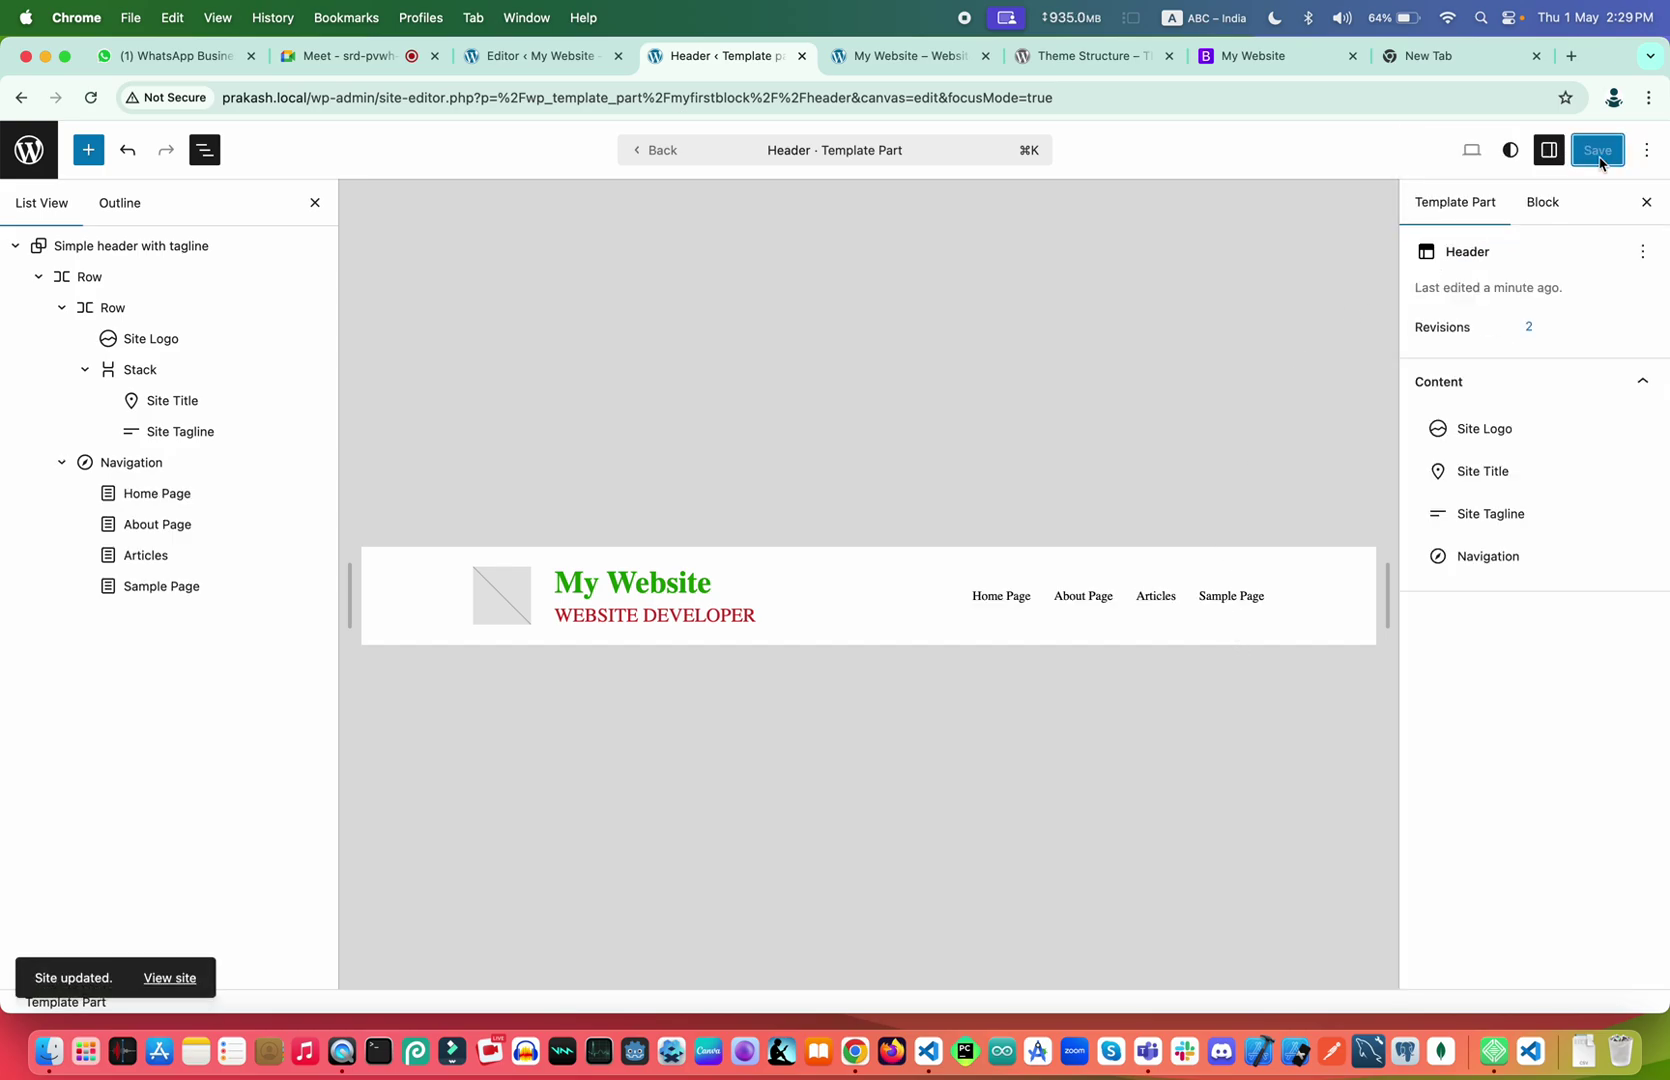
Show the header template part as code and copy its entire block markup
{"action": "left_click", "coordinate": [1646, 150]}
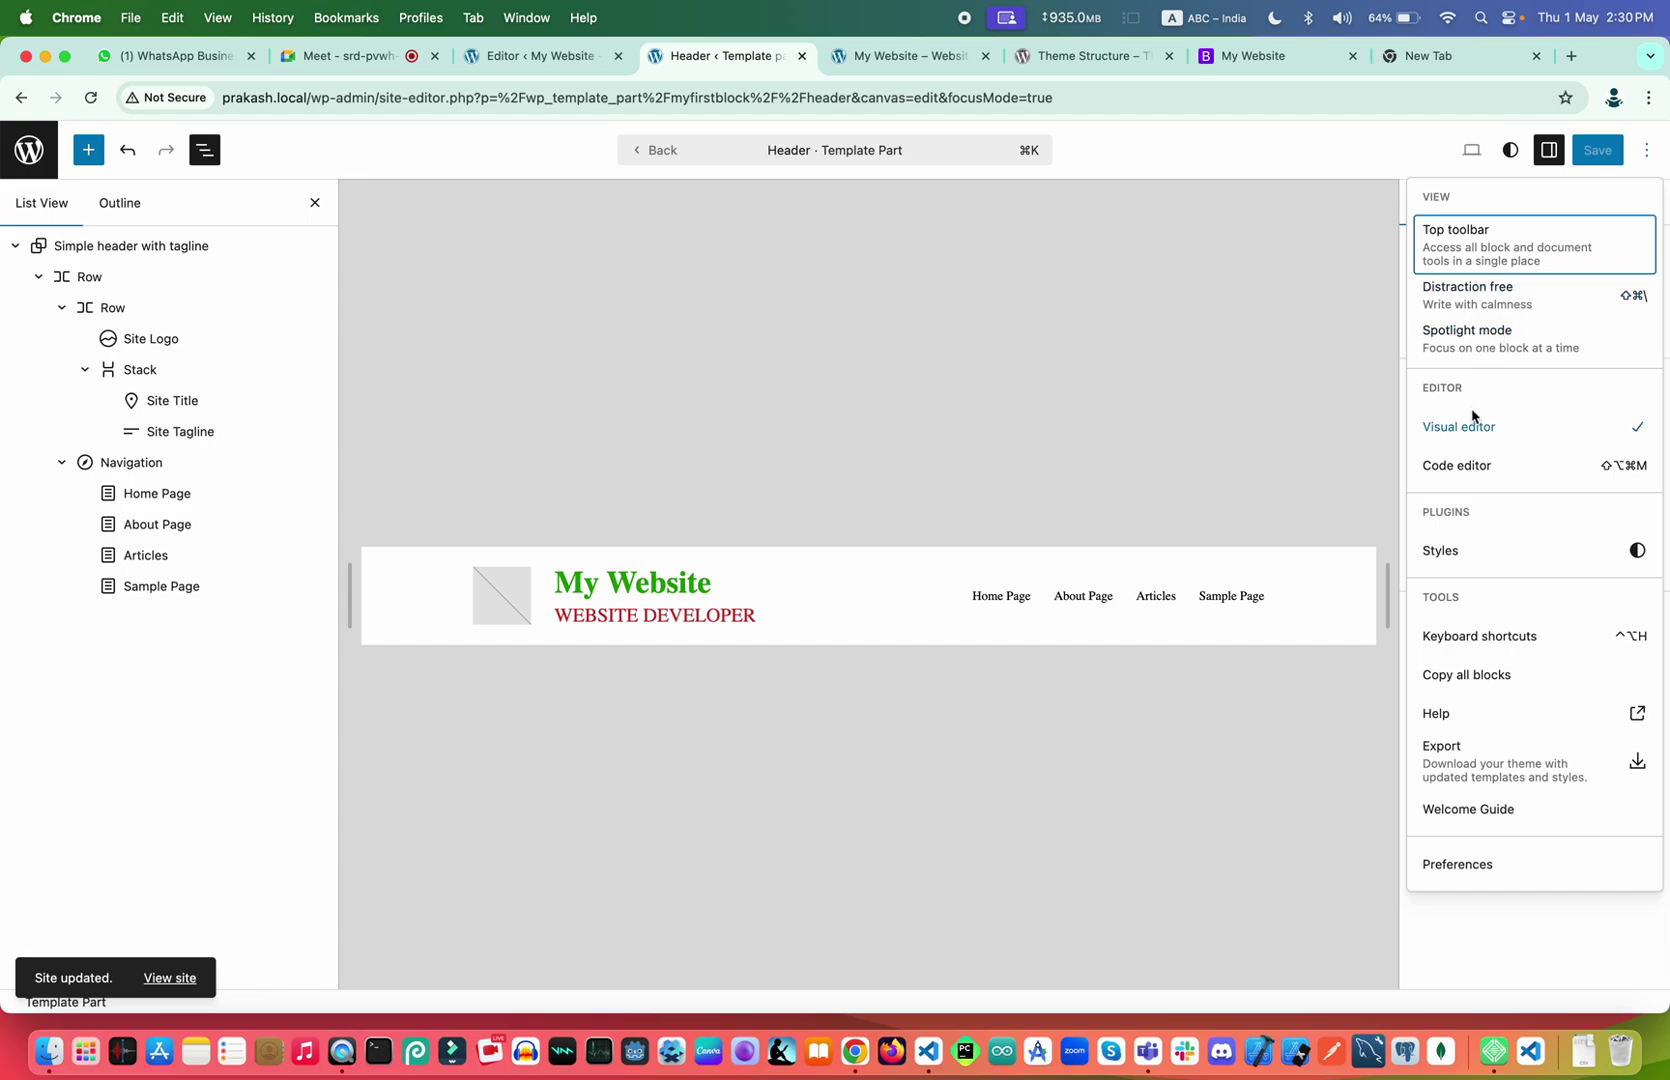
{"action": "left_click", "coordinate": [1464, 476]}
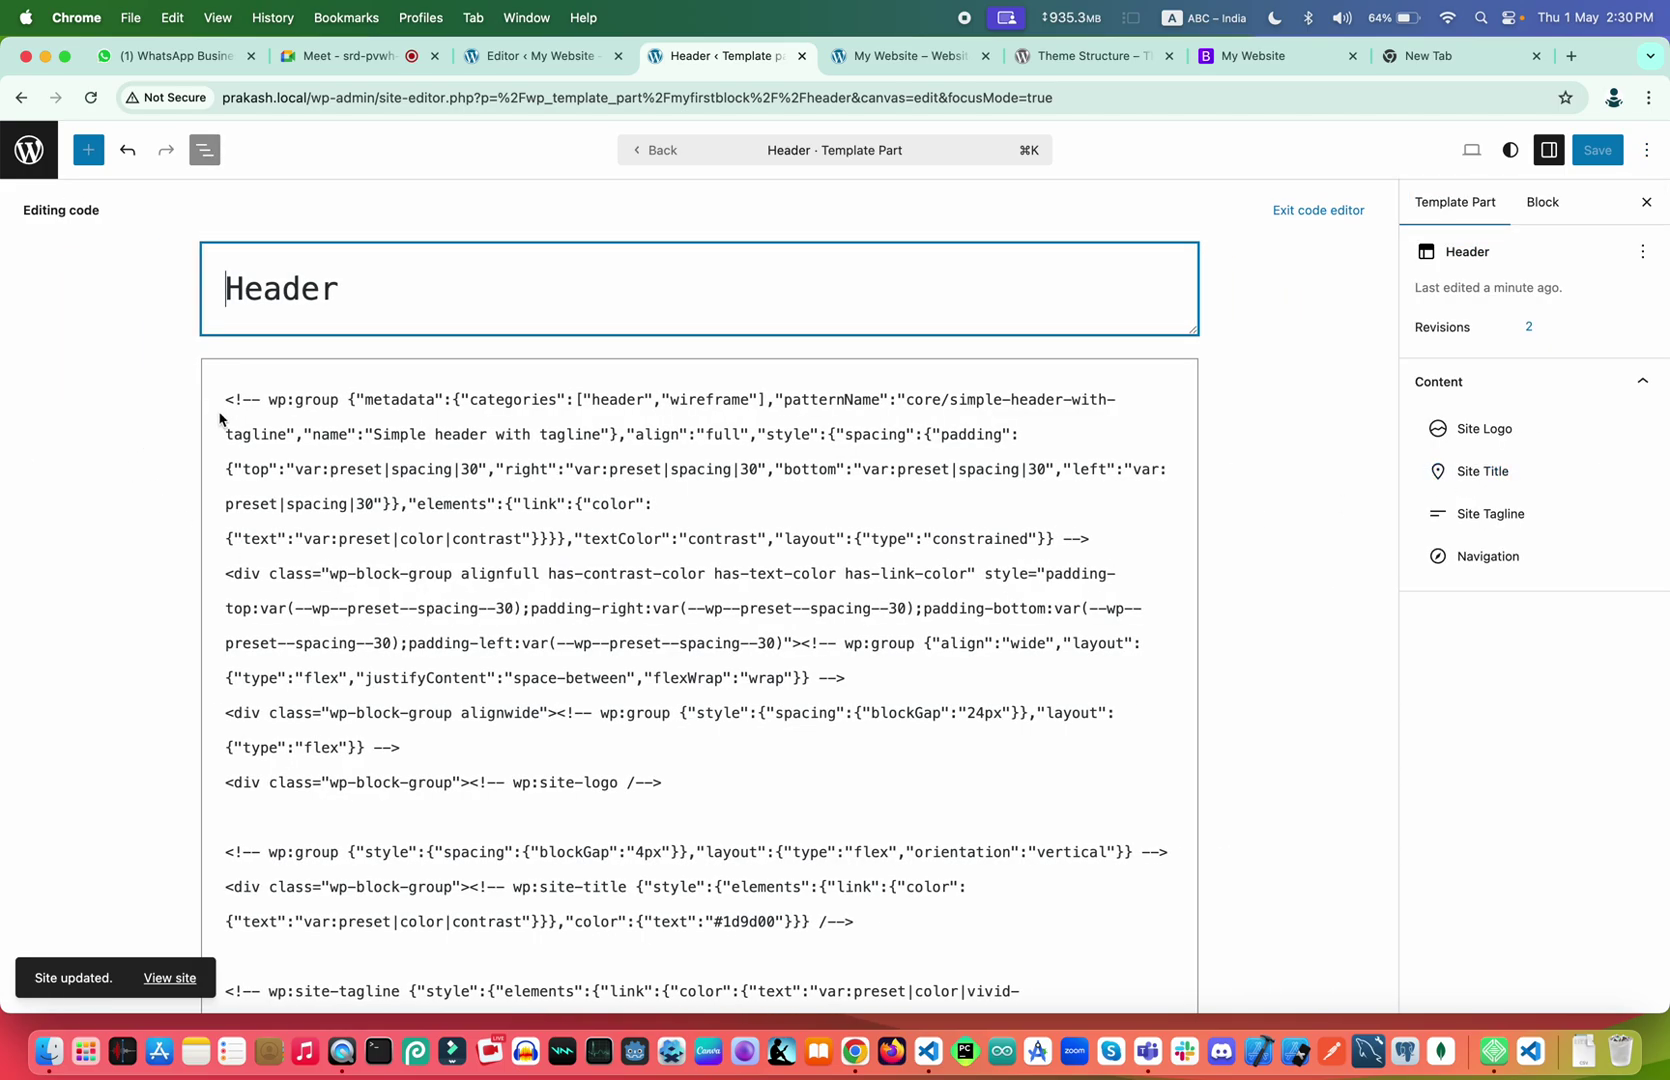
{"action": "scroll", "coordinate": [218, 400], "scroll_direction": "down", "scroll_amount": 8}
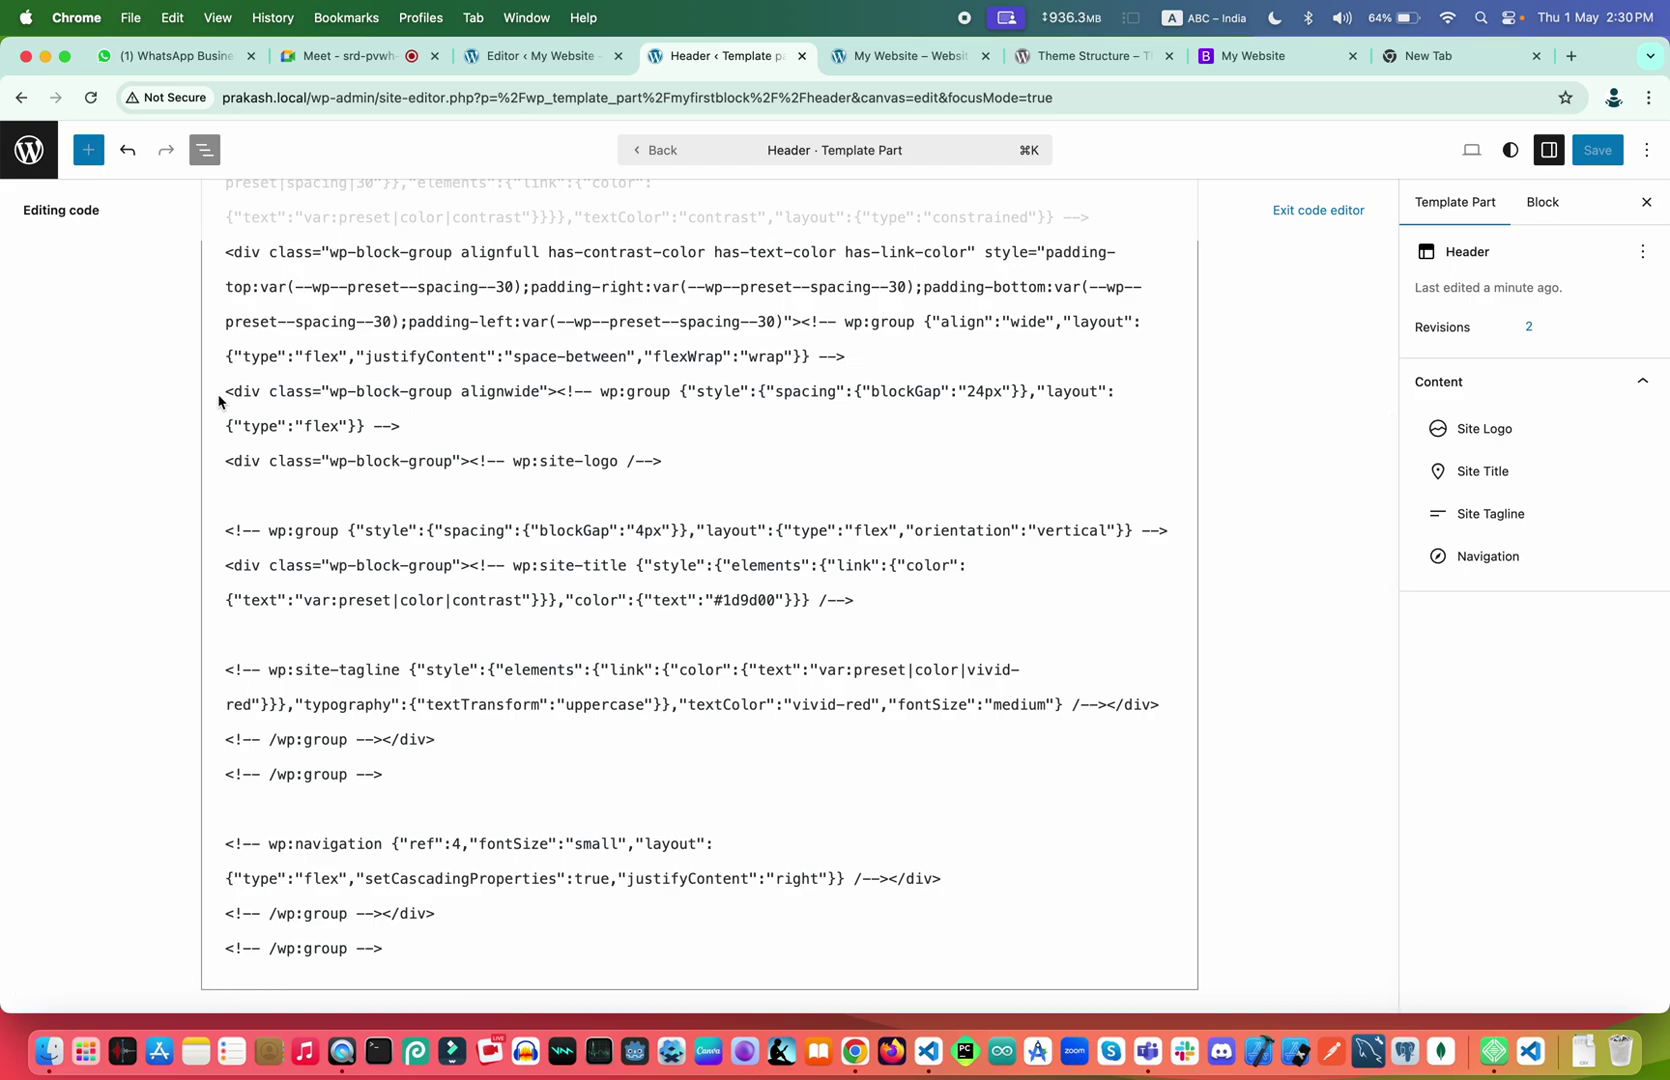
{"action": "left_click_drag", "start_coordinate": [410, 962], "coordinate": [157, 201]}
{"action": "scroll", "coordinate": [378, 370], "scroll_direction": "up", "scroll_amount": 3}
{"action": "scroll", "coordinate": [378, 370], "scroll_direction": "up", "scroll_amount": 3}
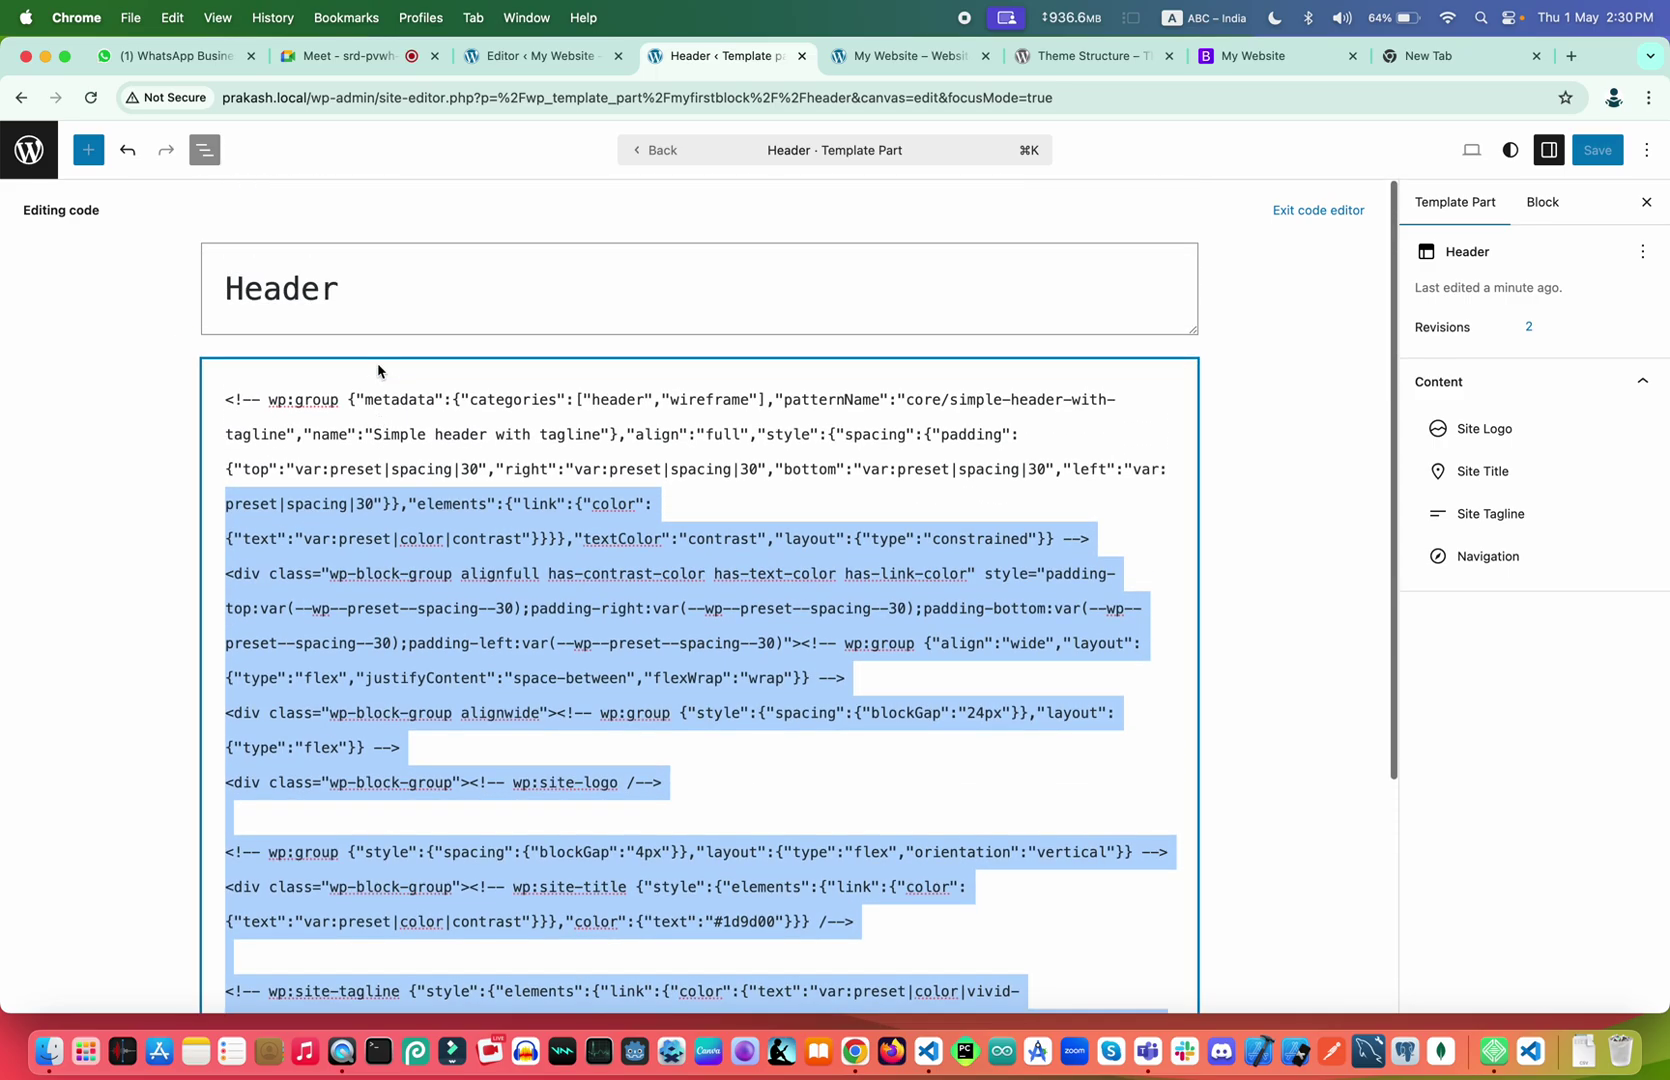
{"action": "left_click", "coordinate": [225, 404], "text": "shift"}
{"action": "key", "text": "super+c"}
Switch to VS Code, replace all of header.html in the theme's parts folder with the copied markup, and save and format the file
{"action": "key", "text": "ctrl+Right"}
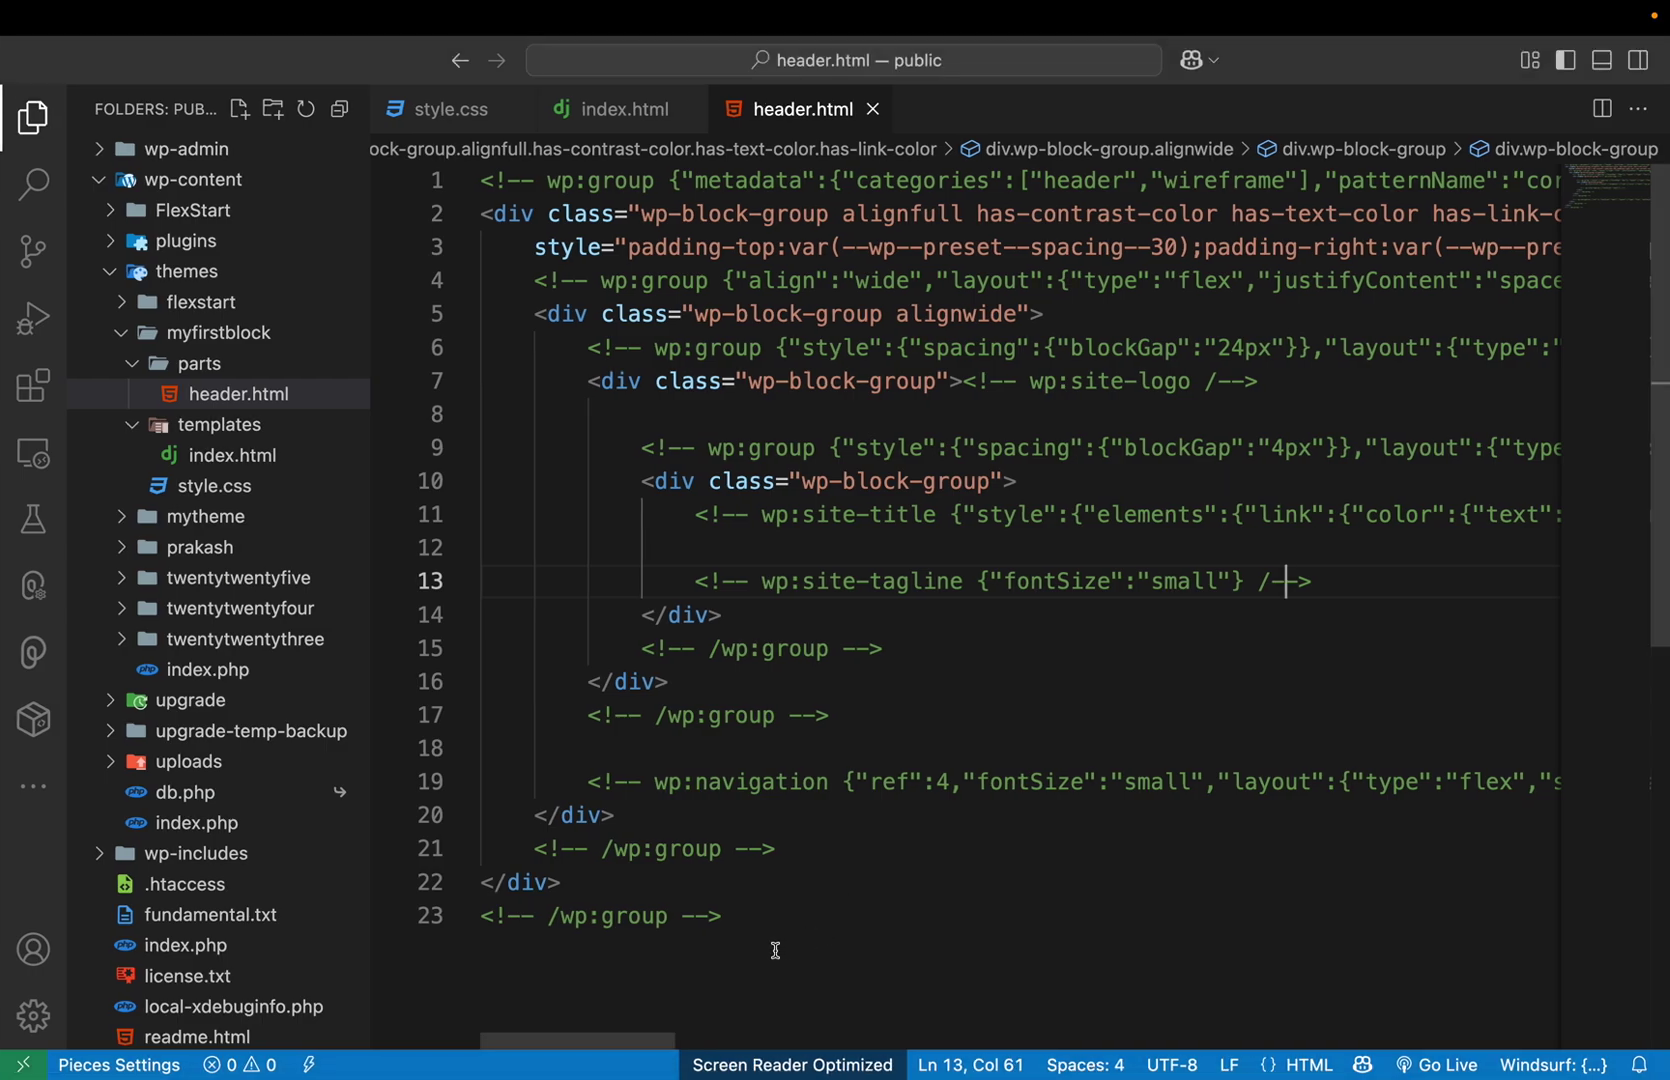
{"action": "key", "text": "super+a"}
{"action": "key", "text": "super+v"}
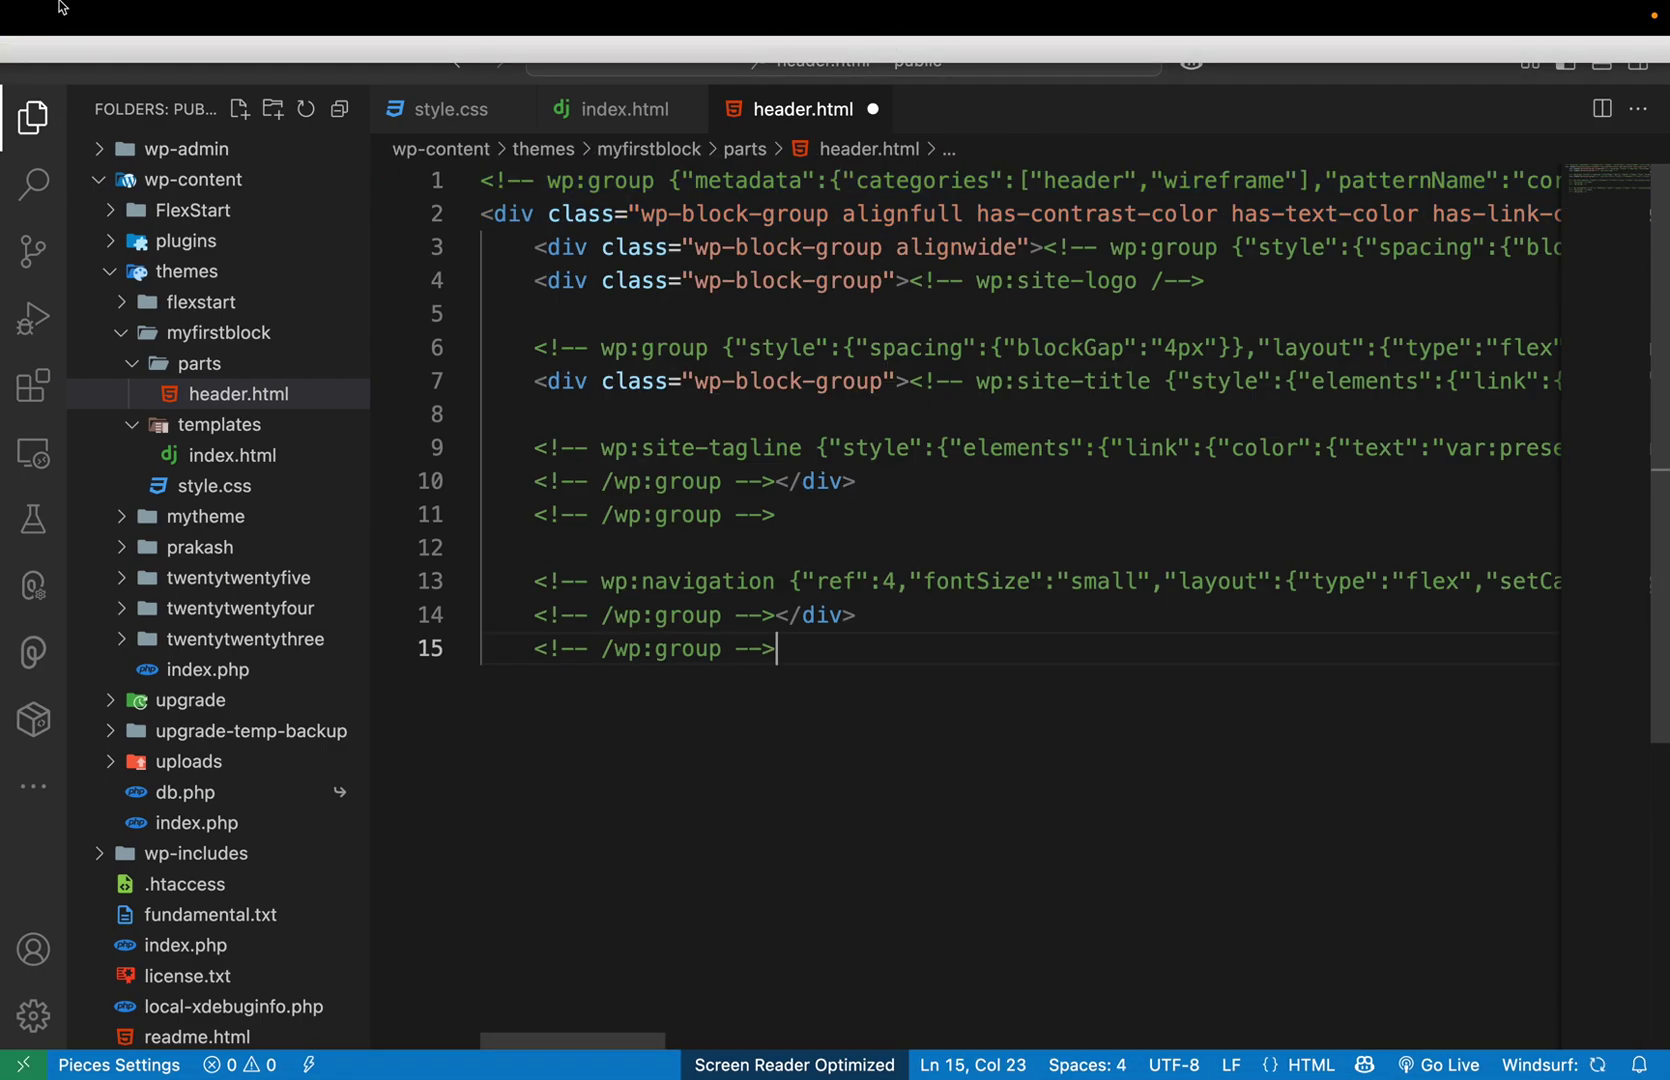
{"action": "key", "text": "super+s"}
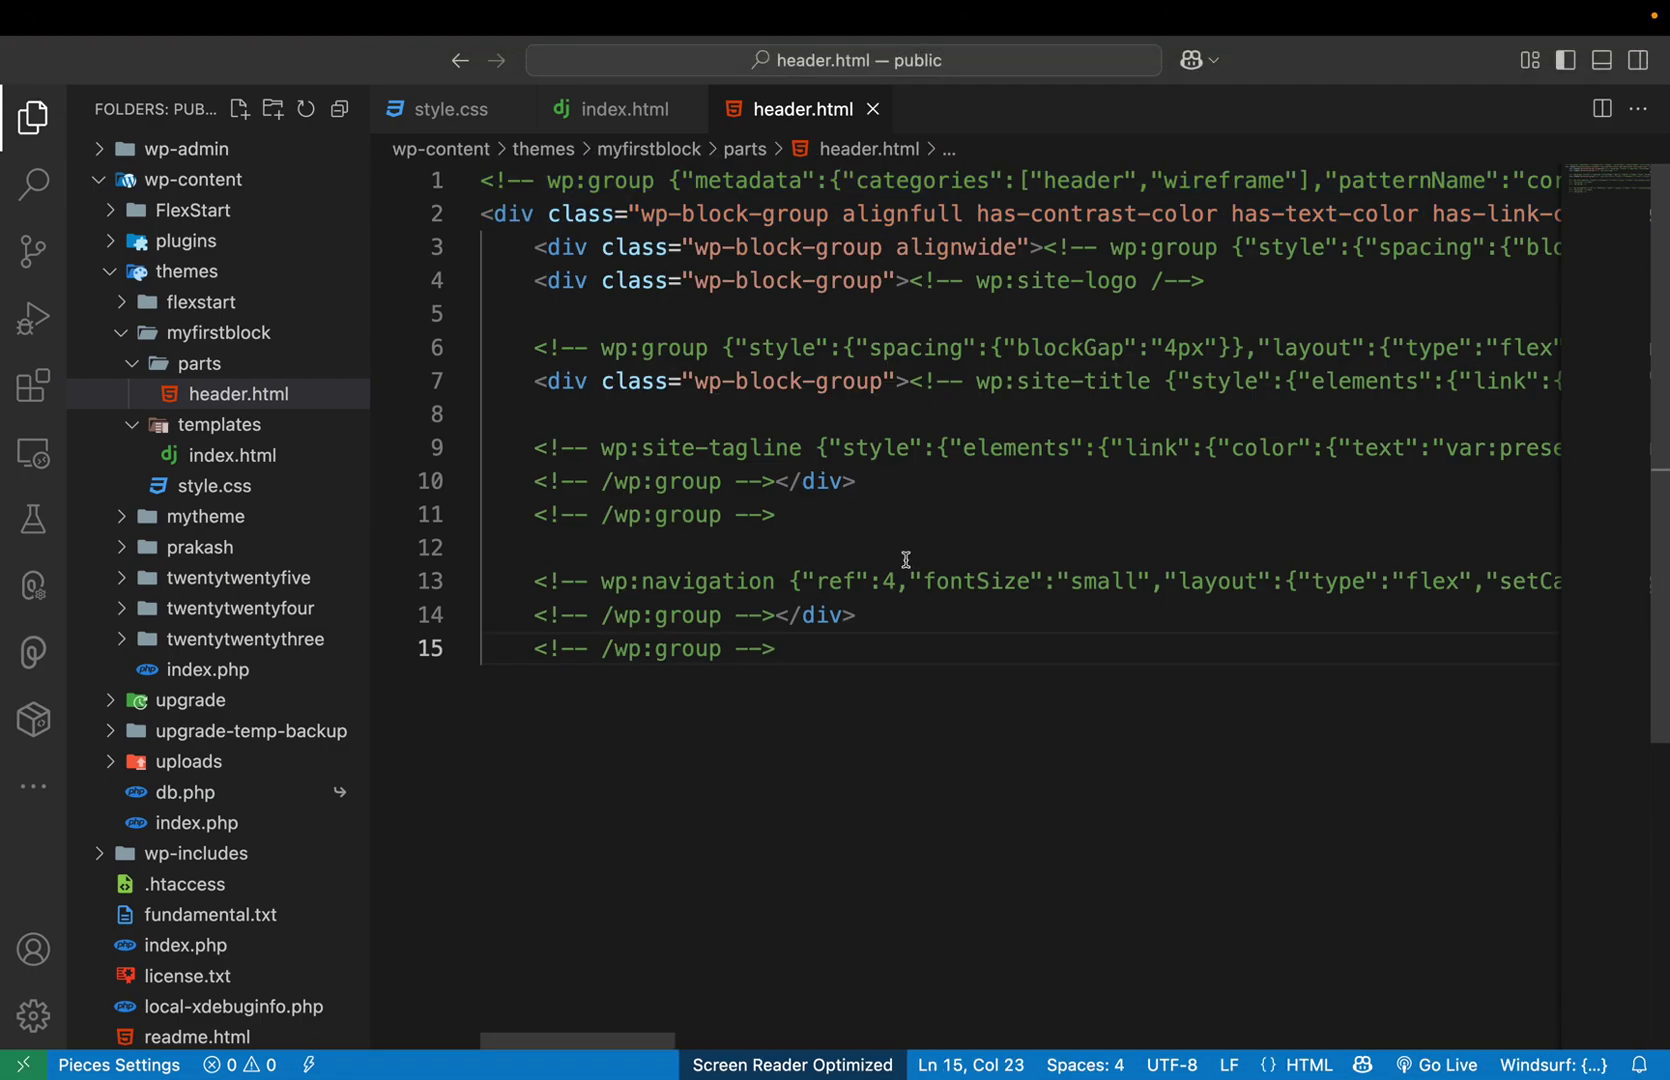
{"action": "right_click", "coordinate": [1003, 499]}
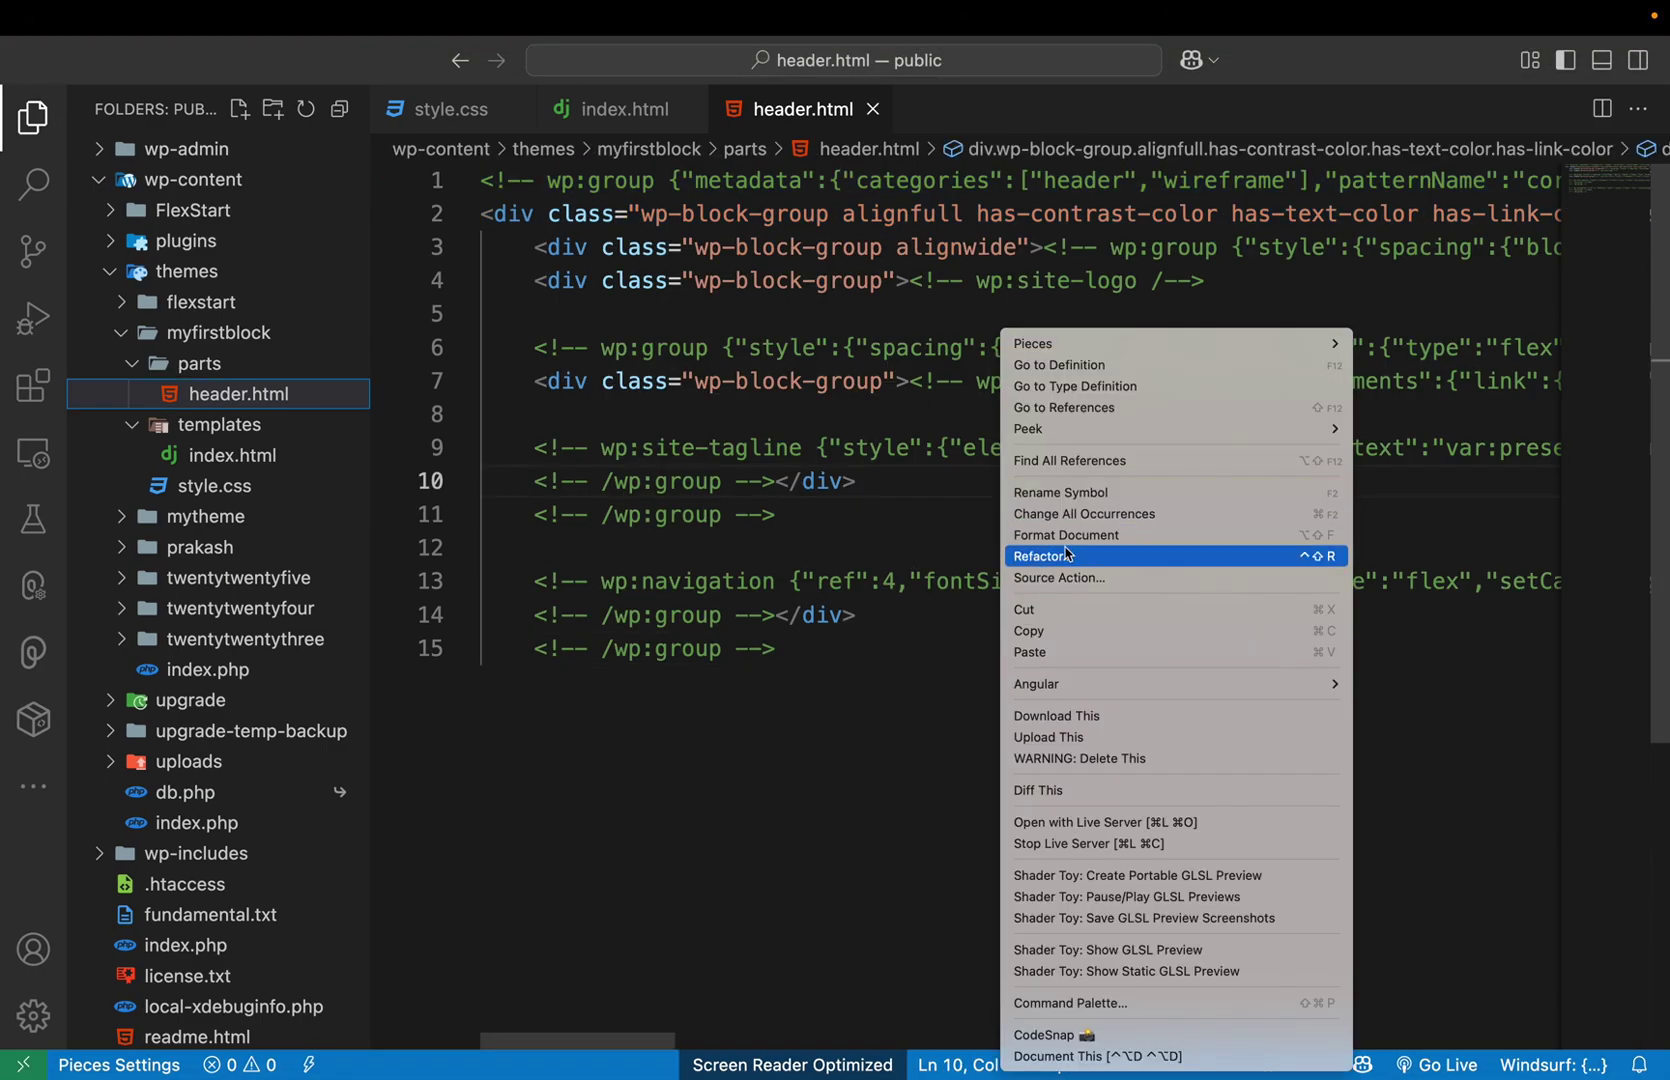
{"action": "left_click", "coordinate": [1123, 540]}
Return to the browser, exit the header's code view, and go to the site editor's list of all templates
{"action": "key", "text": "ctrl+Left"}
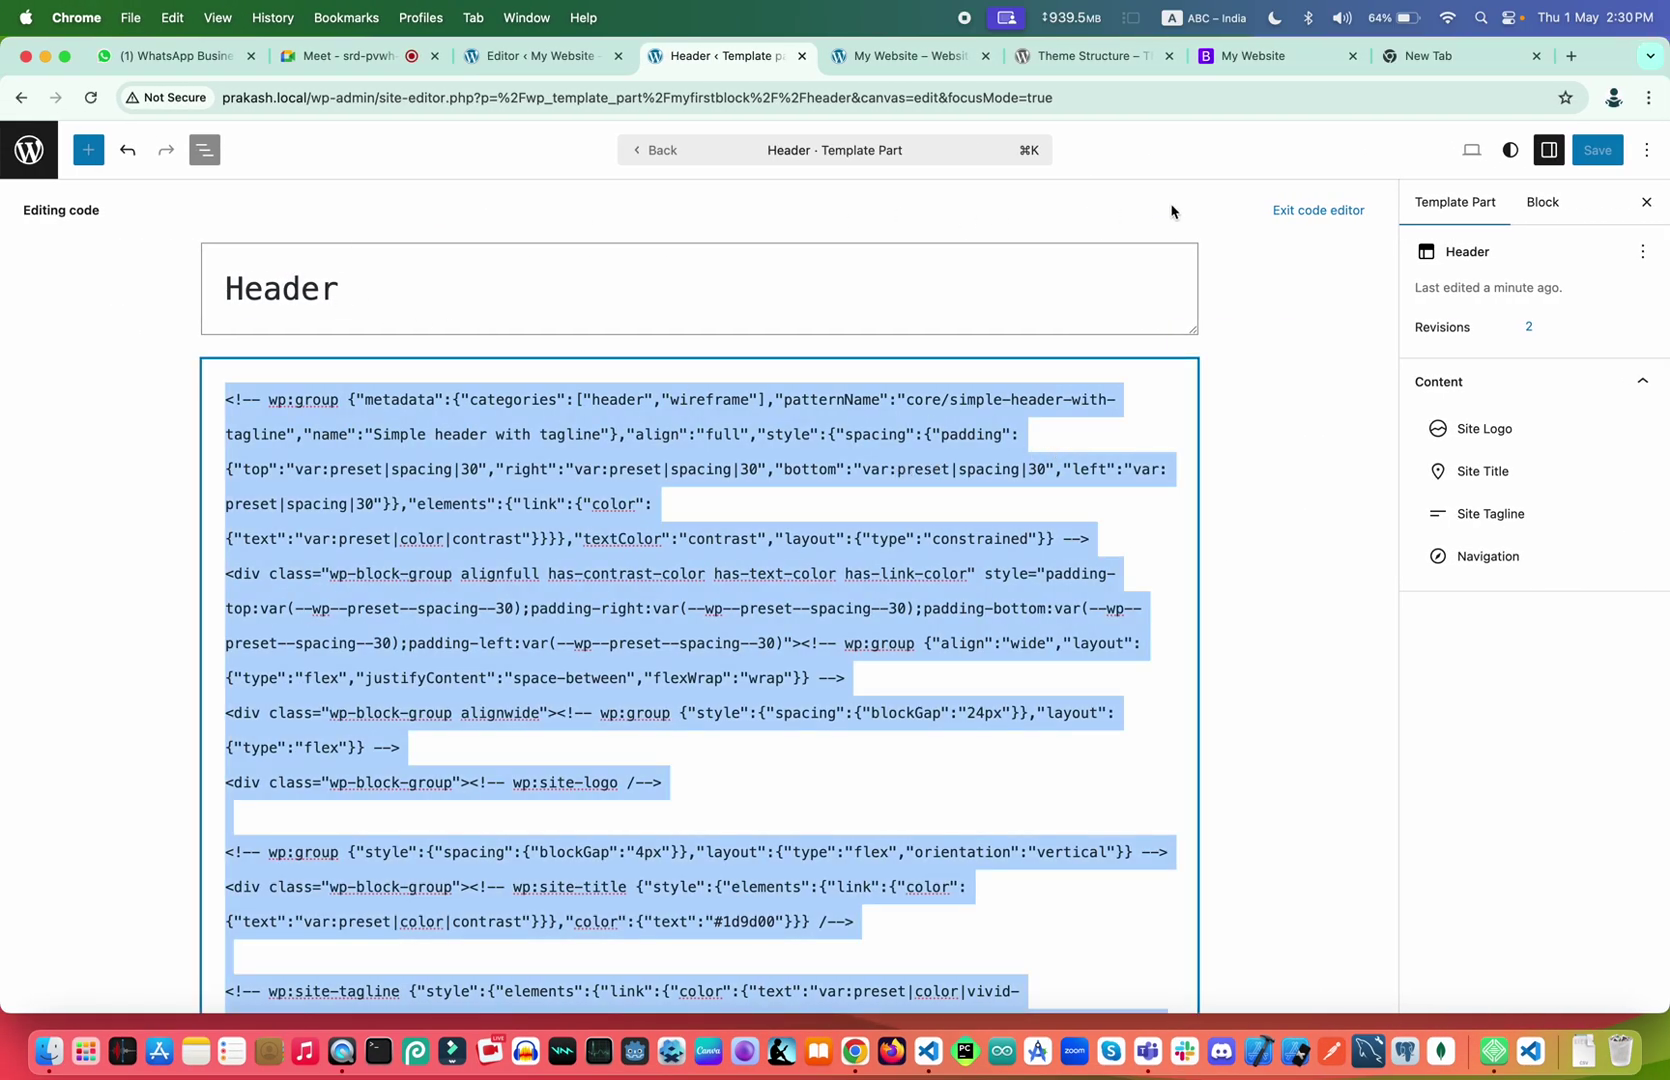
{"action": "left_click", "coordinate": [1316, 211]}
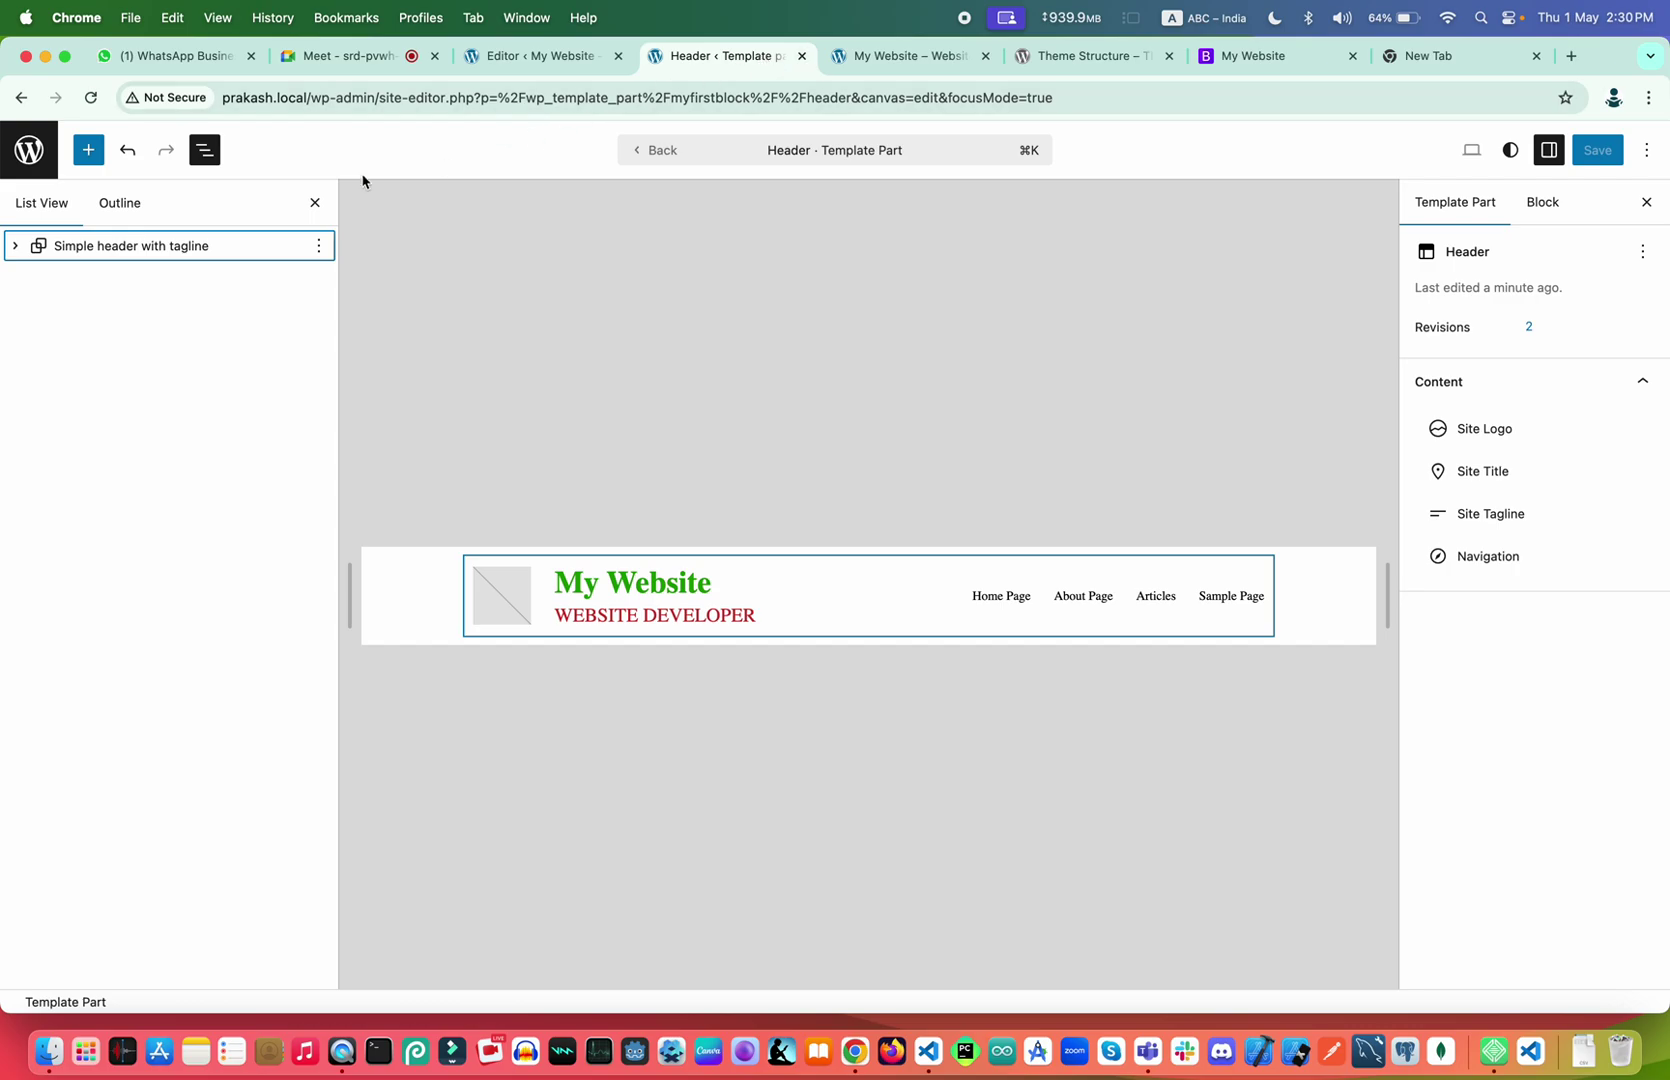
{"action": "left_click", "coordinate": [27, 152]}
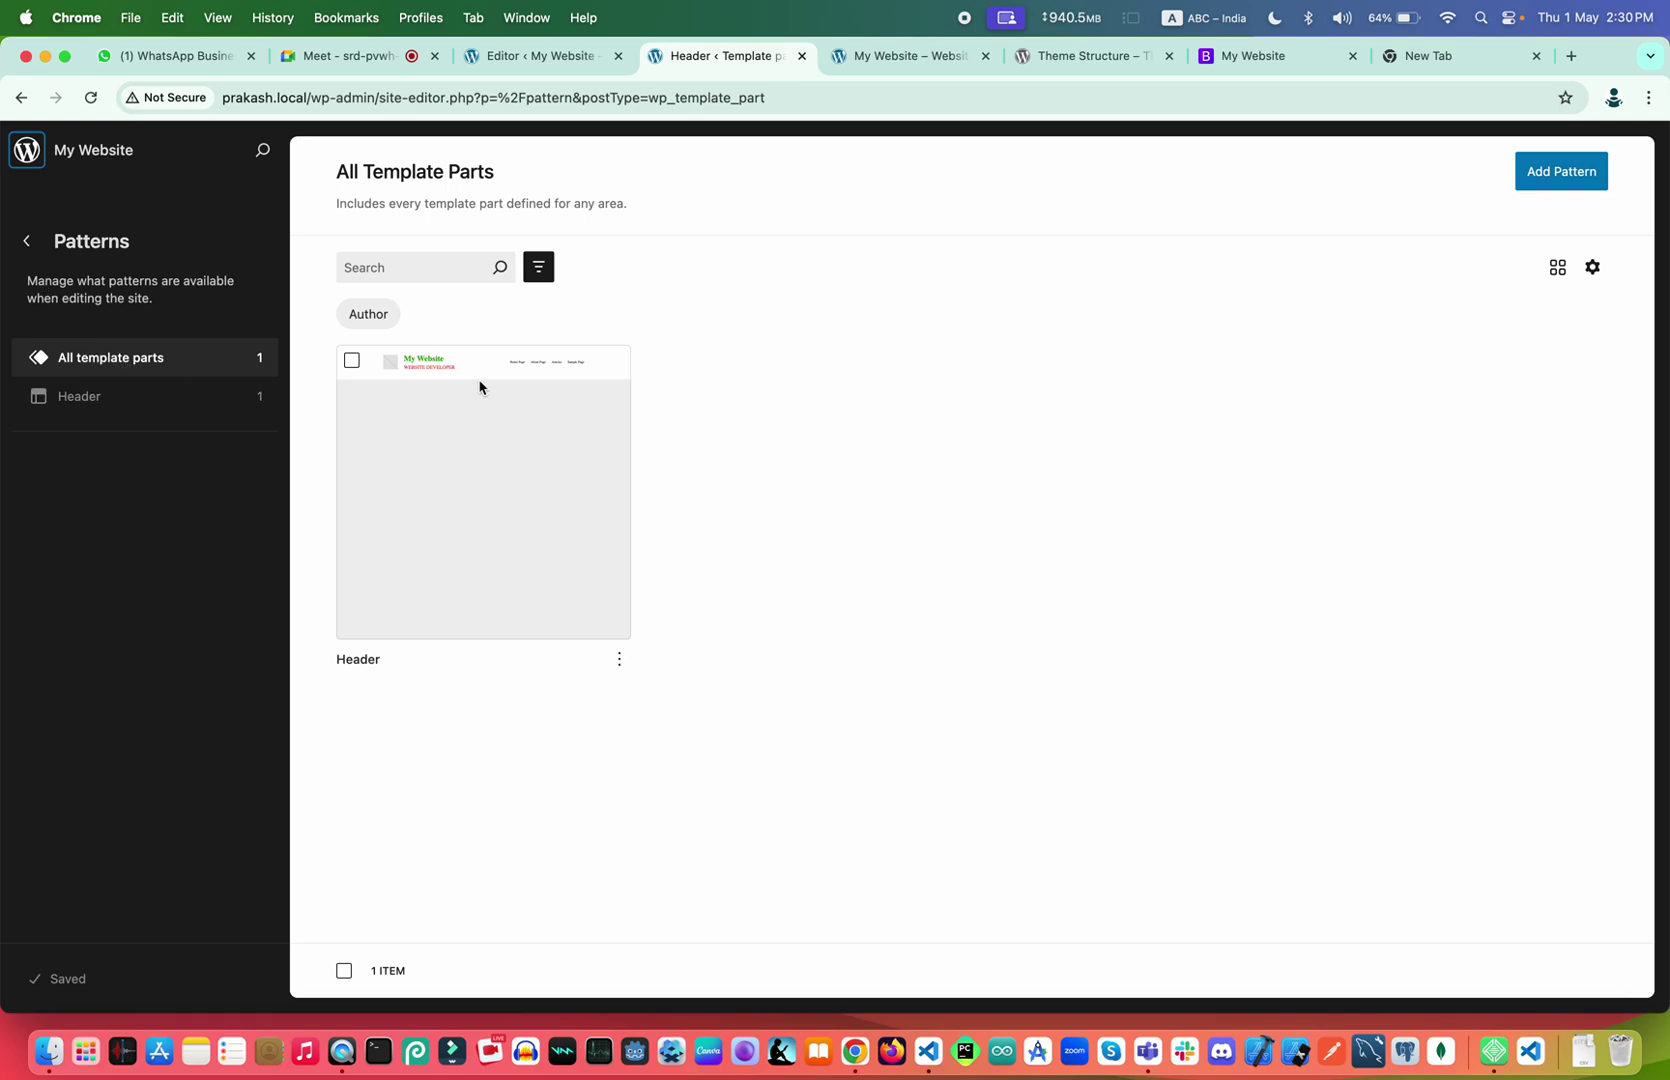
{"action": "left_click", "coordinate": [28, 242]}
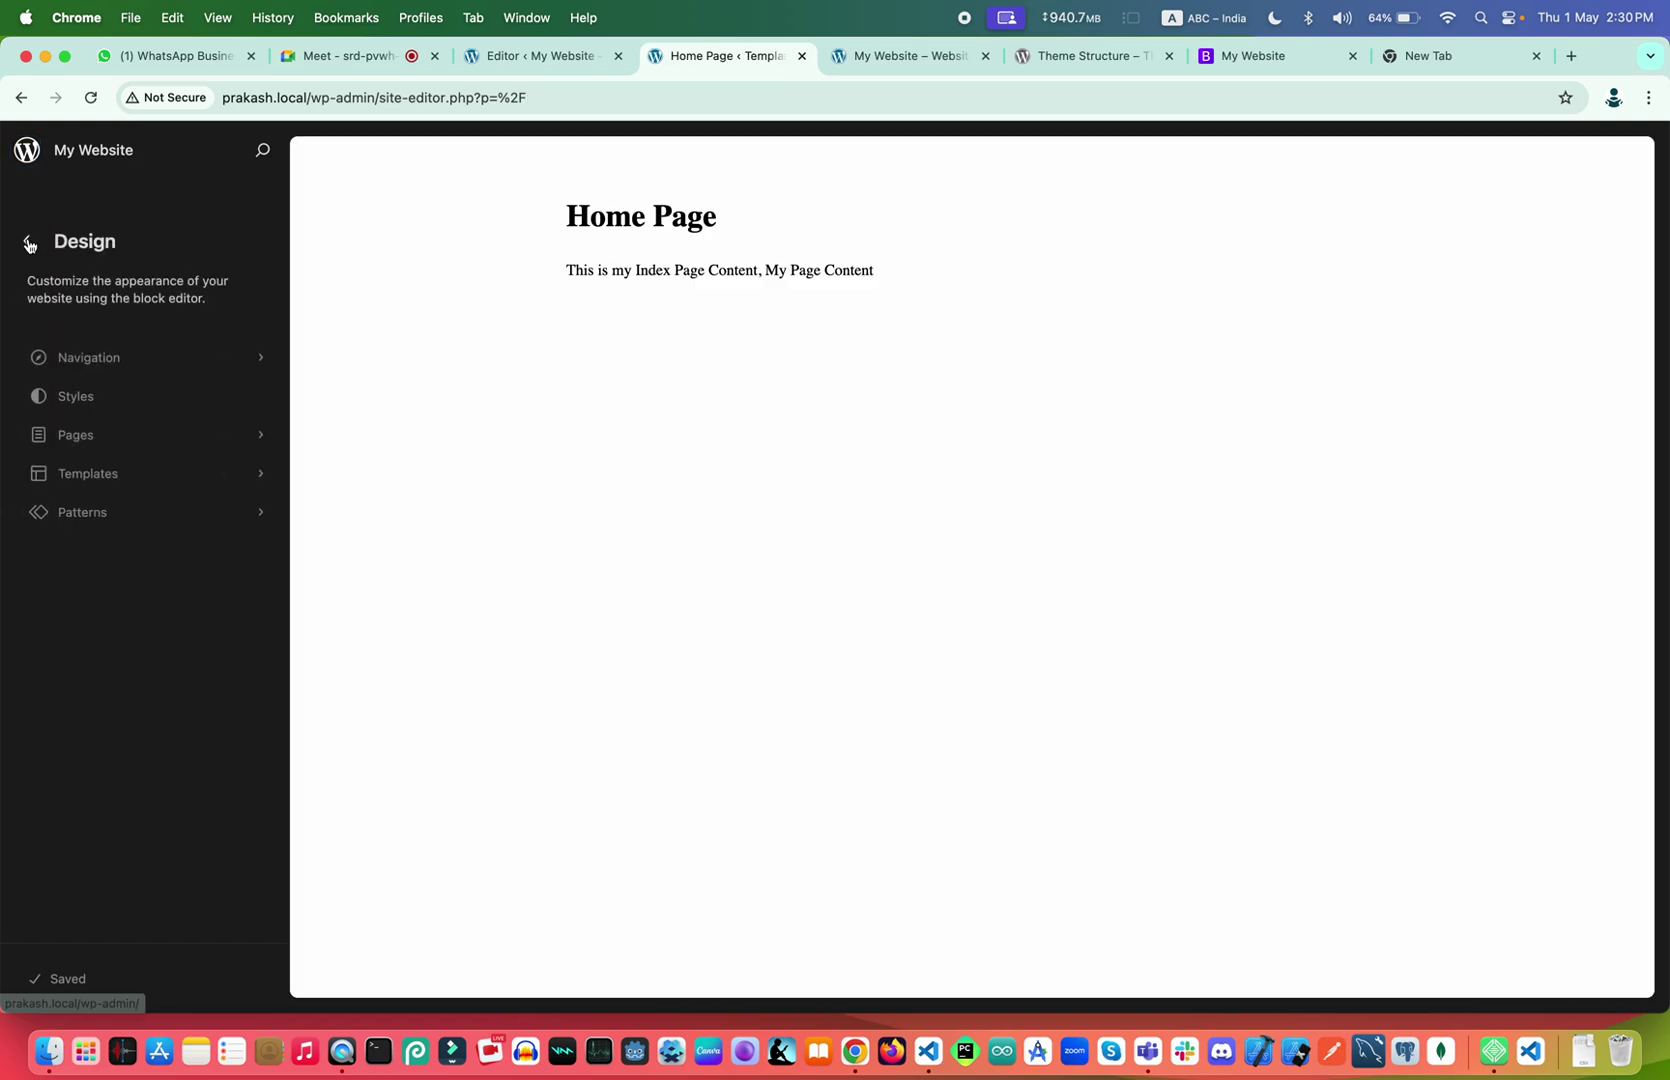
{"action": "left_click", "coordinate": [133, 472]}
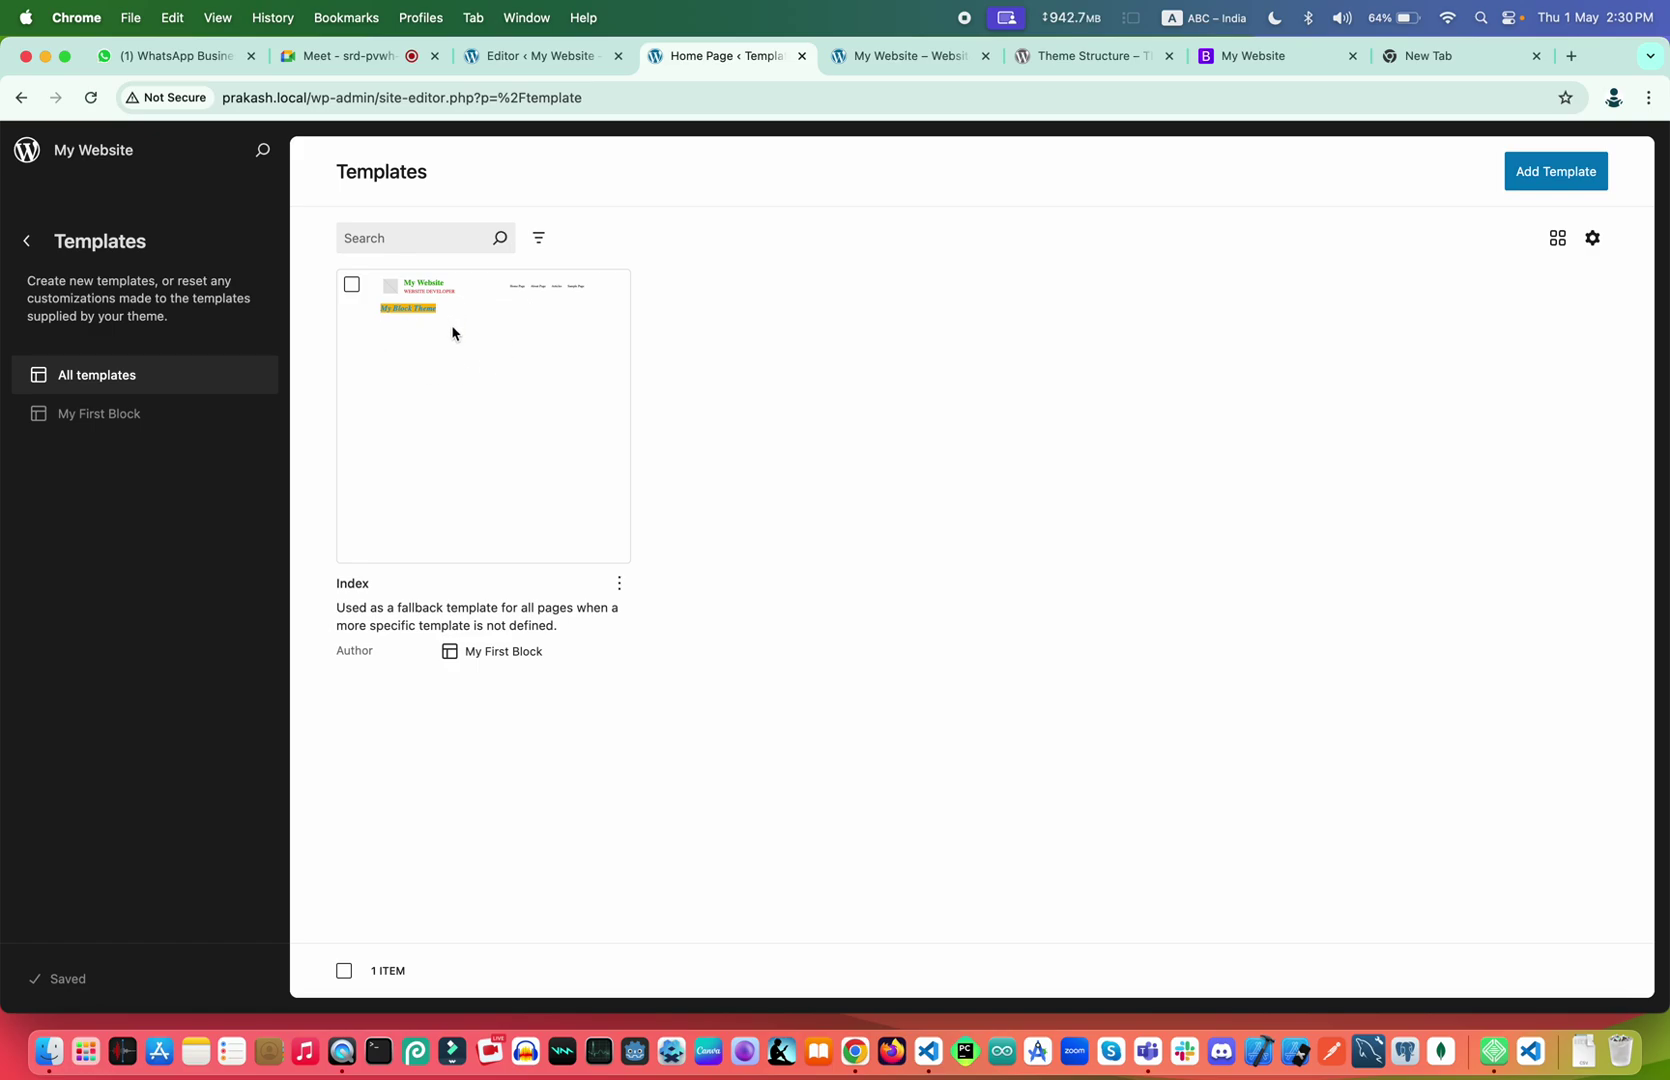
Reload the site's front page to check the header styling and compare it with the header.html markup
{"action": "left_click", "coordinate": [860, 56]}
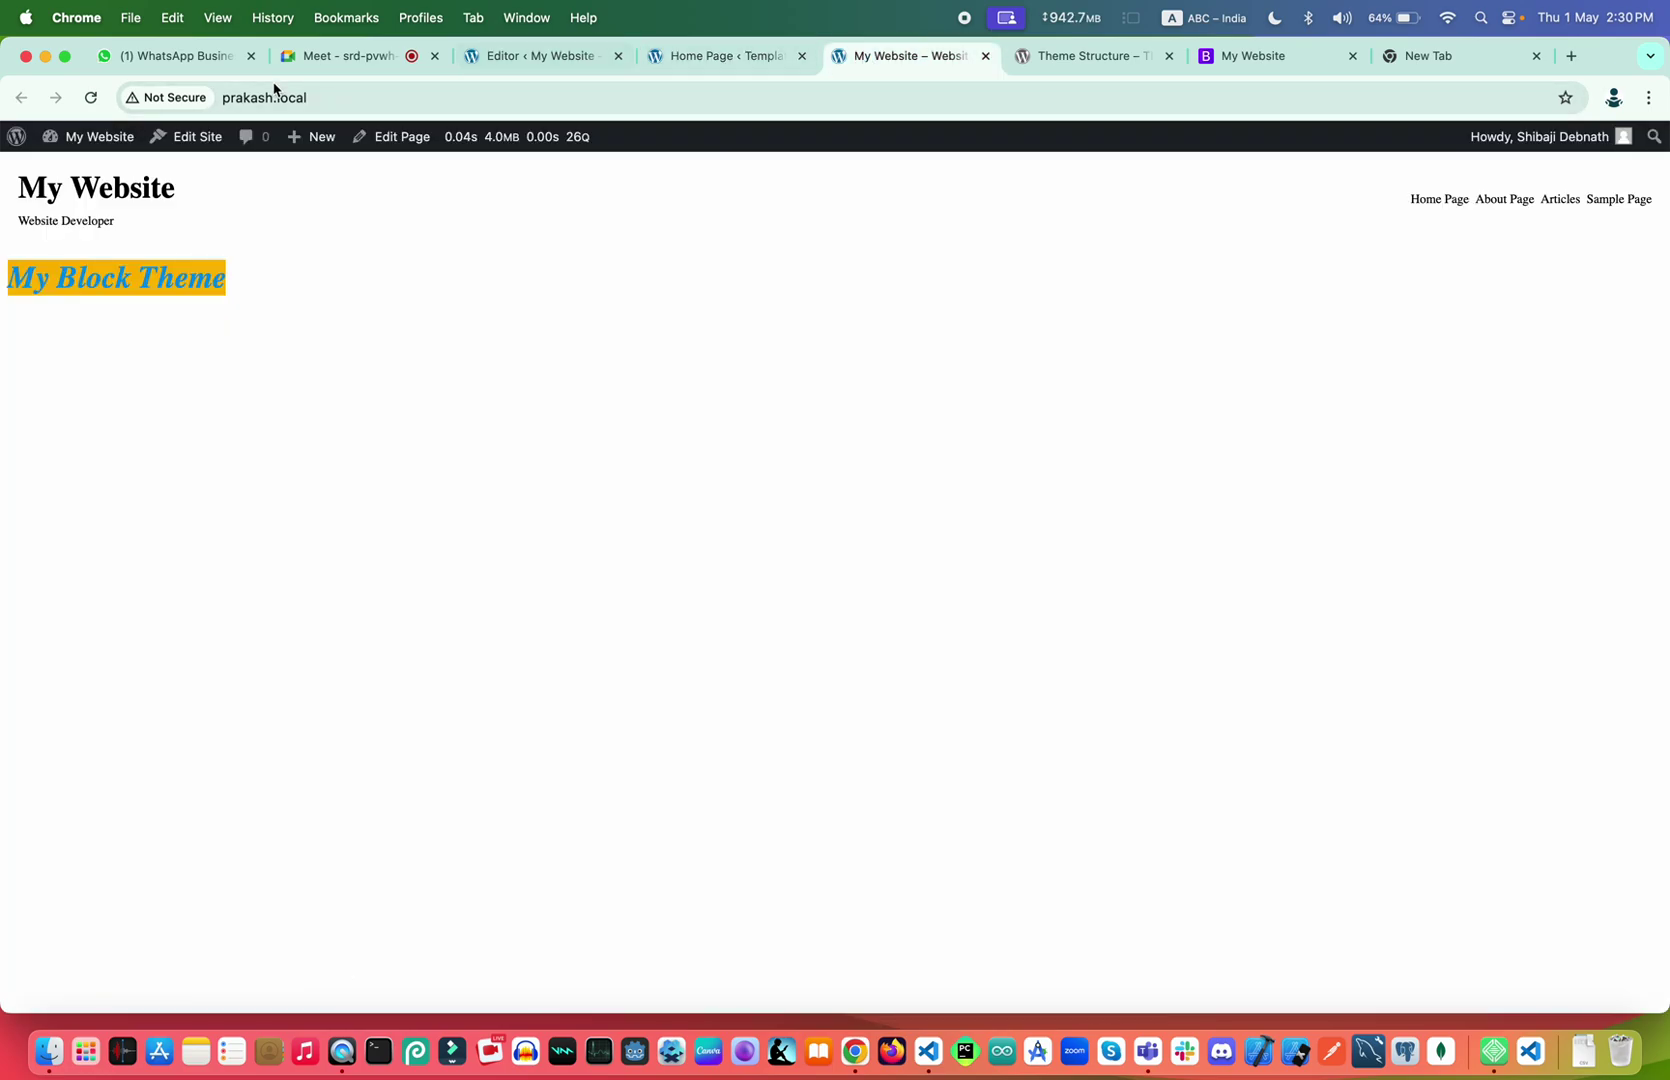
{"action": "left_click", "coordinate": [92, 96]}
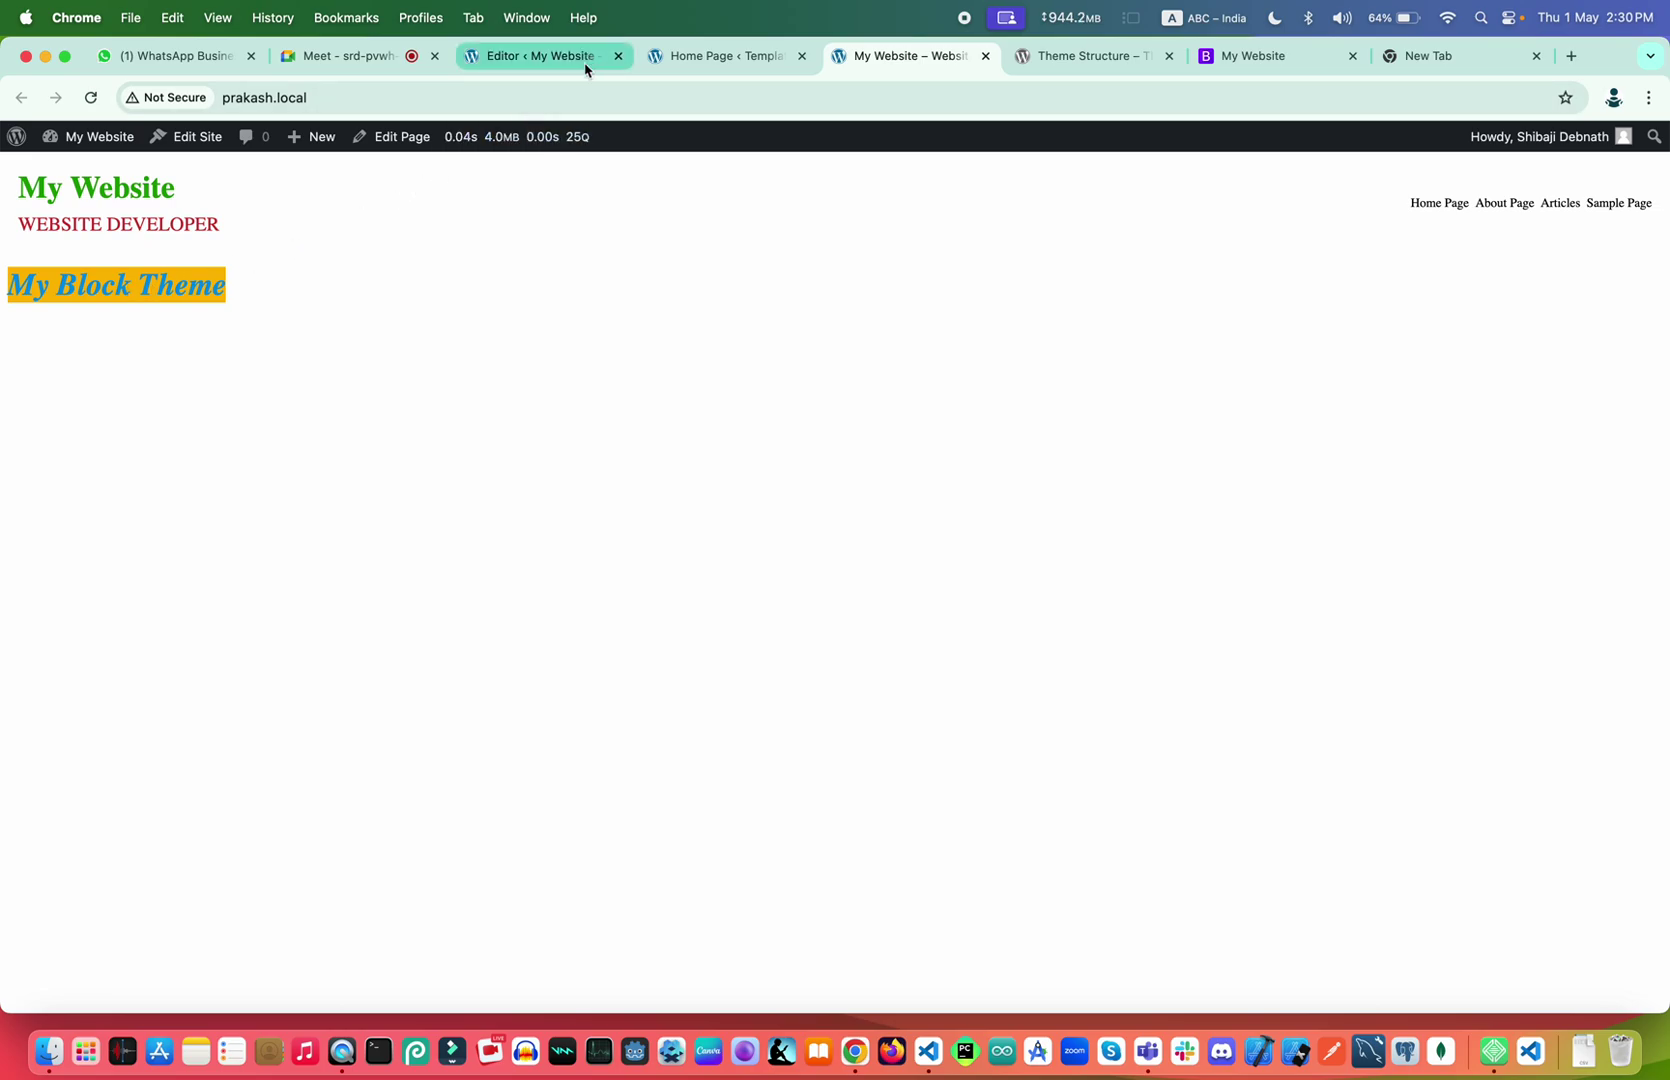
{"action": "key", "text": "ctrl+Right"}
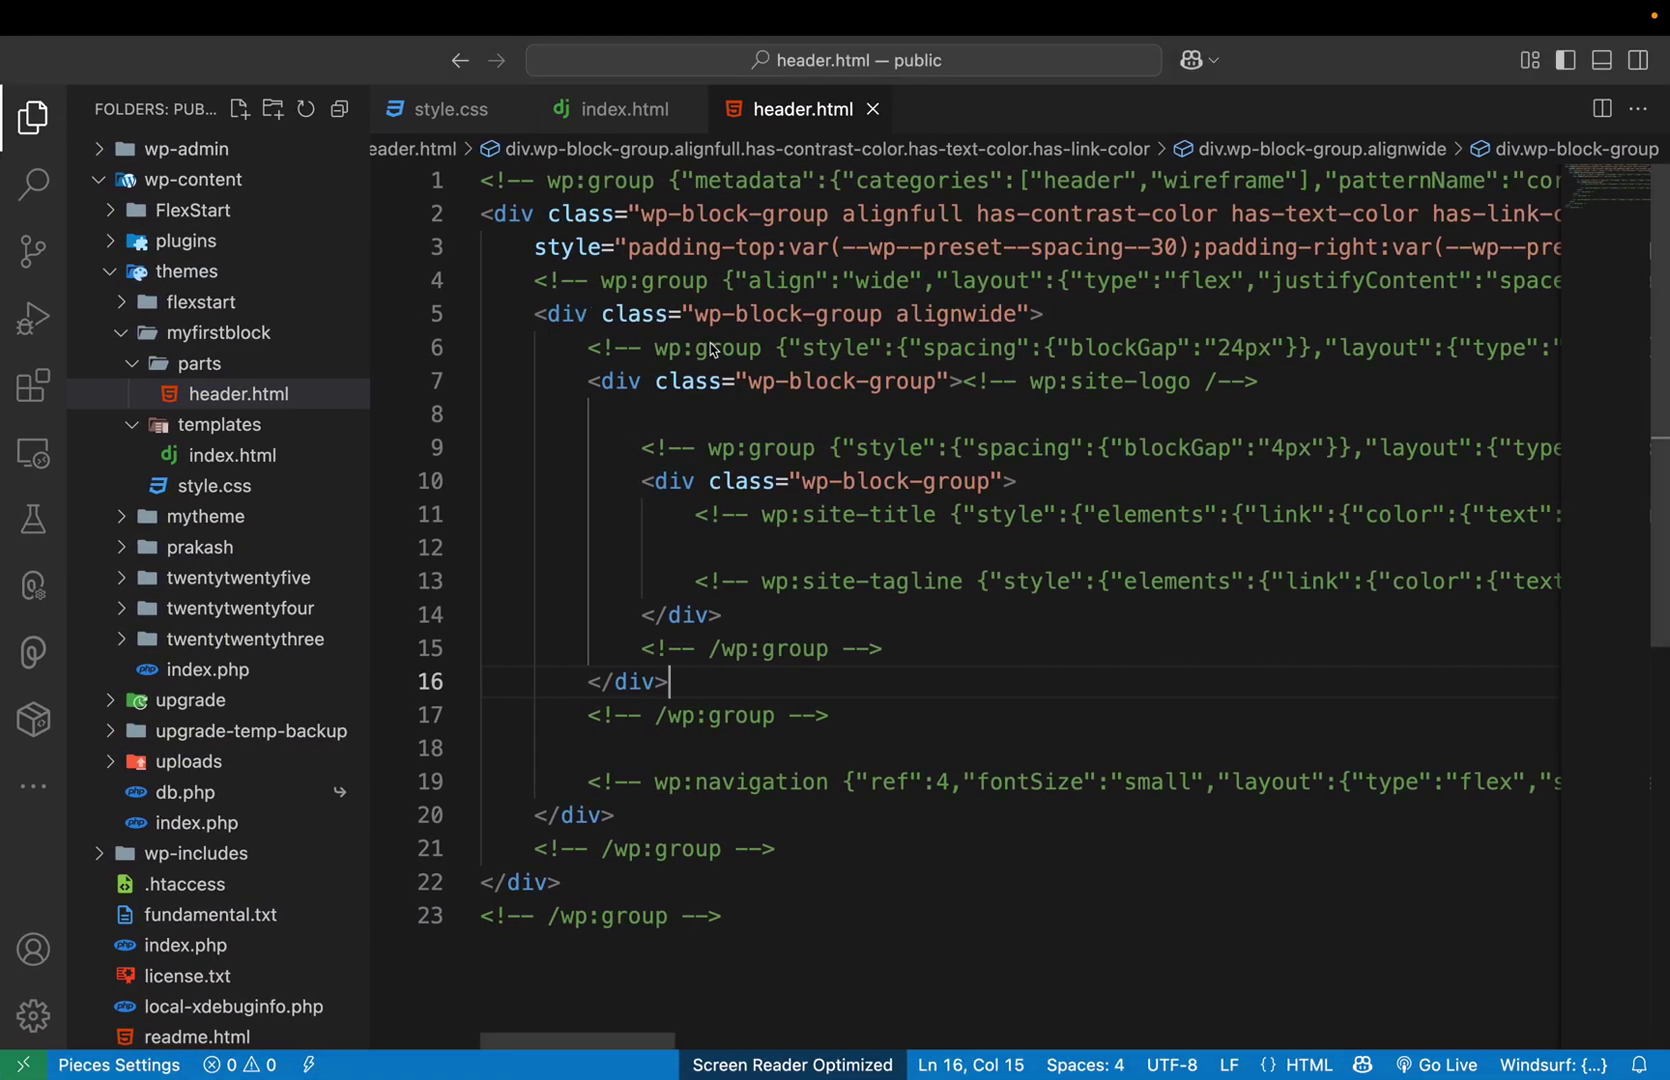
{"action": "key", "text": "ctrl+Left"}
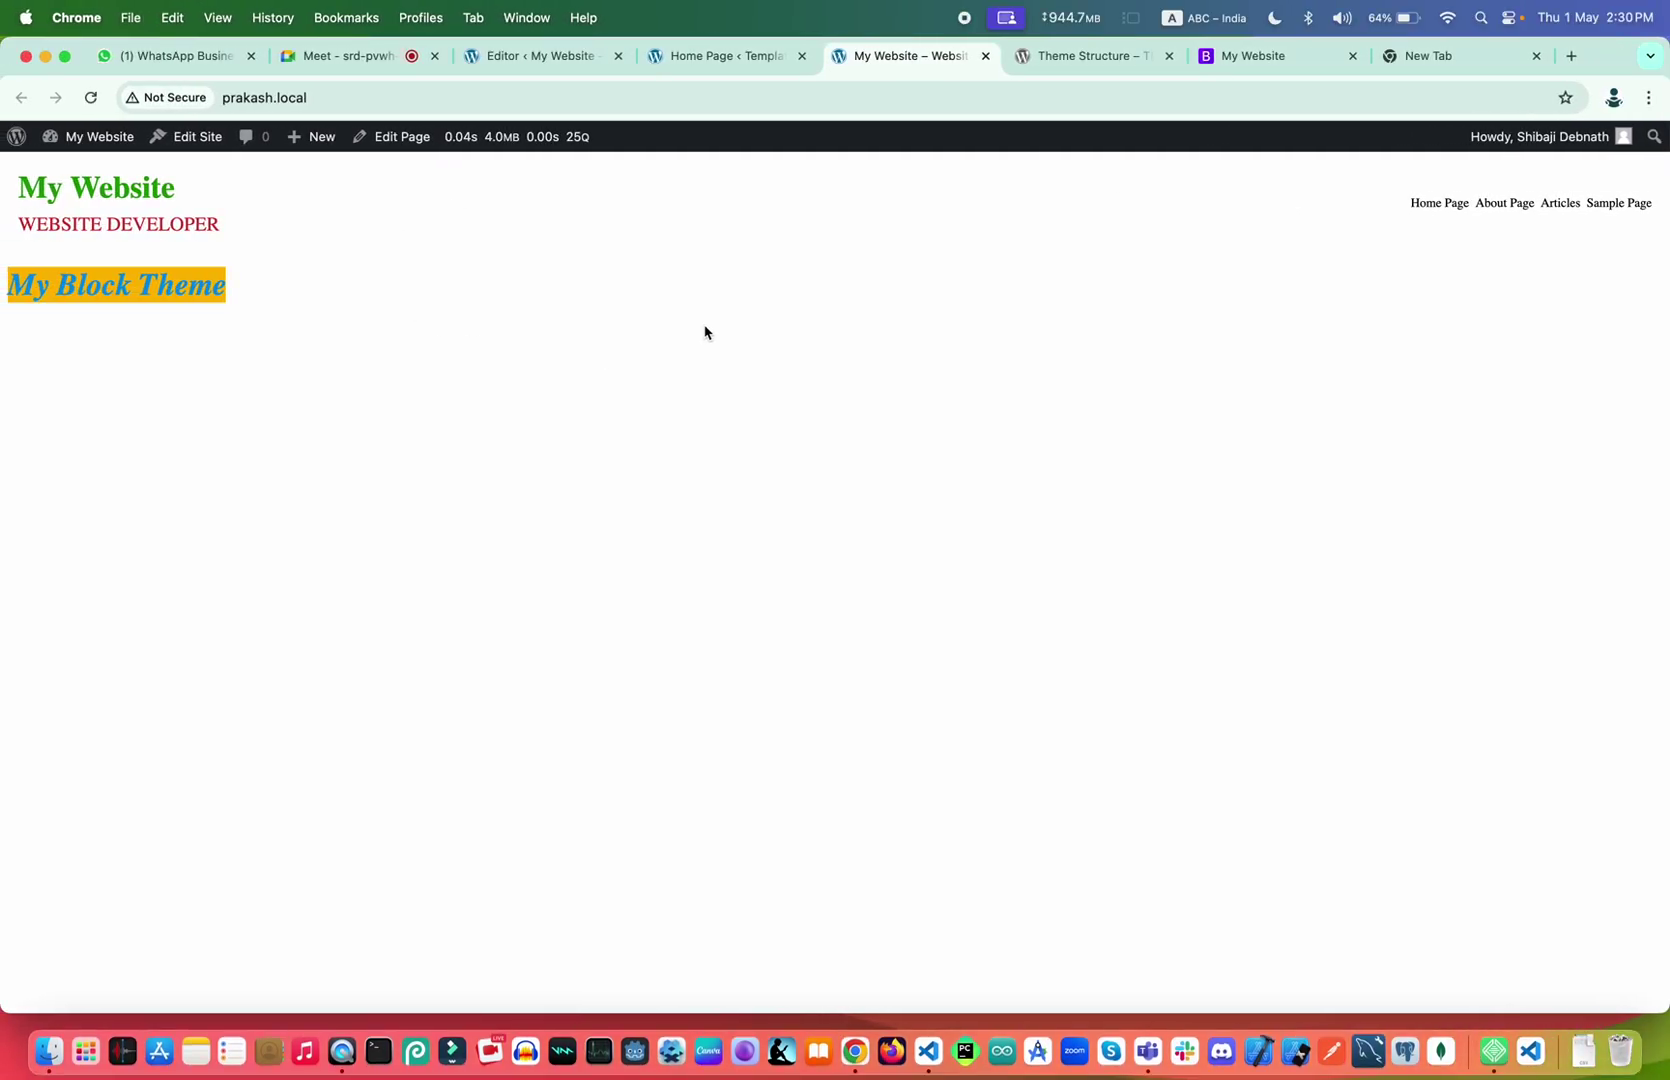